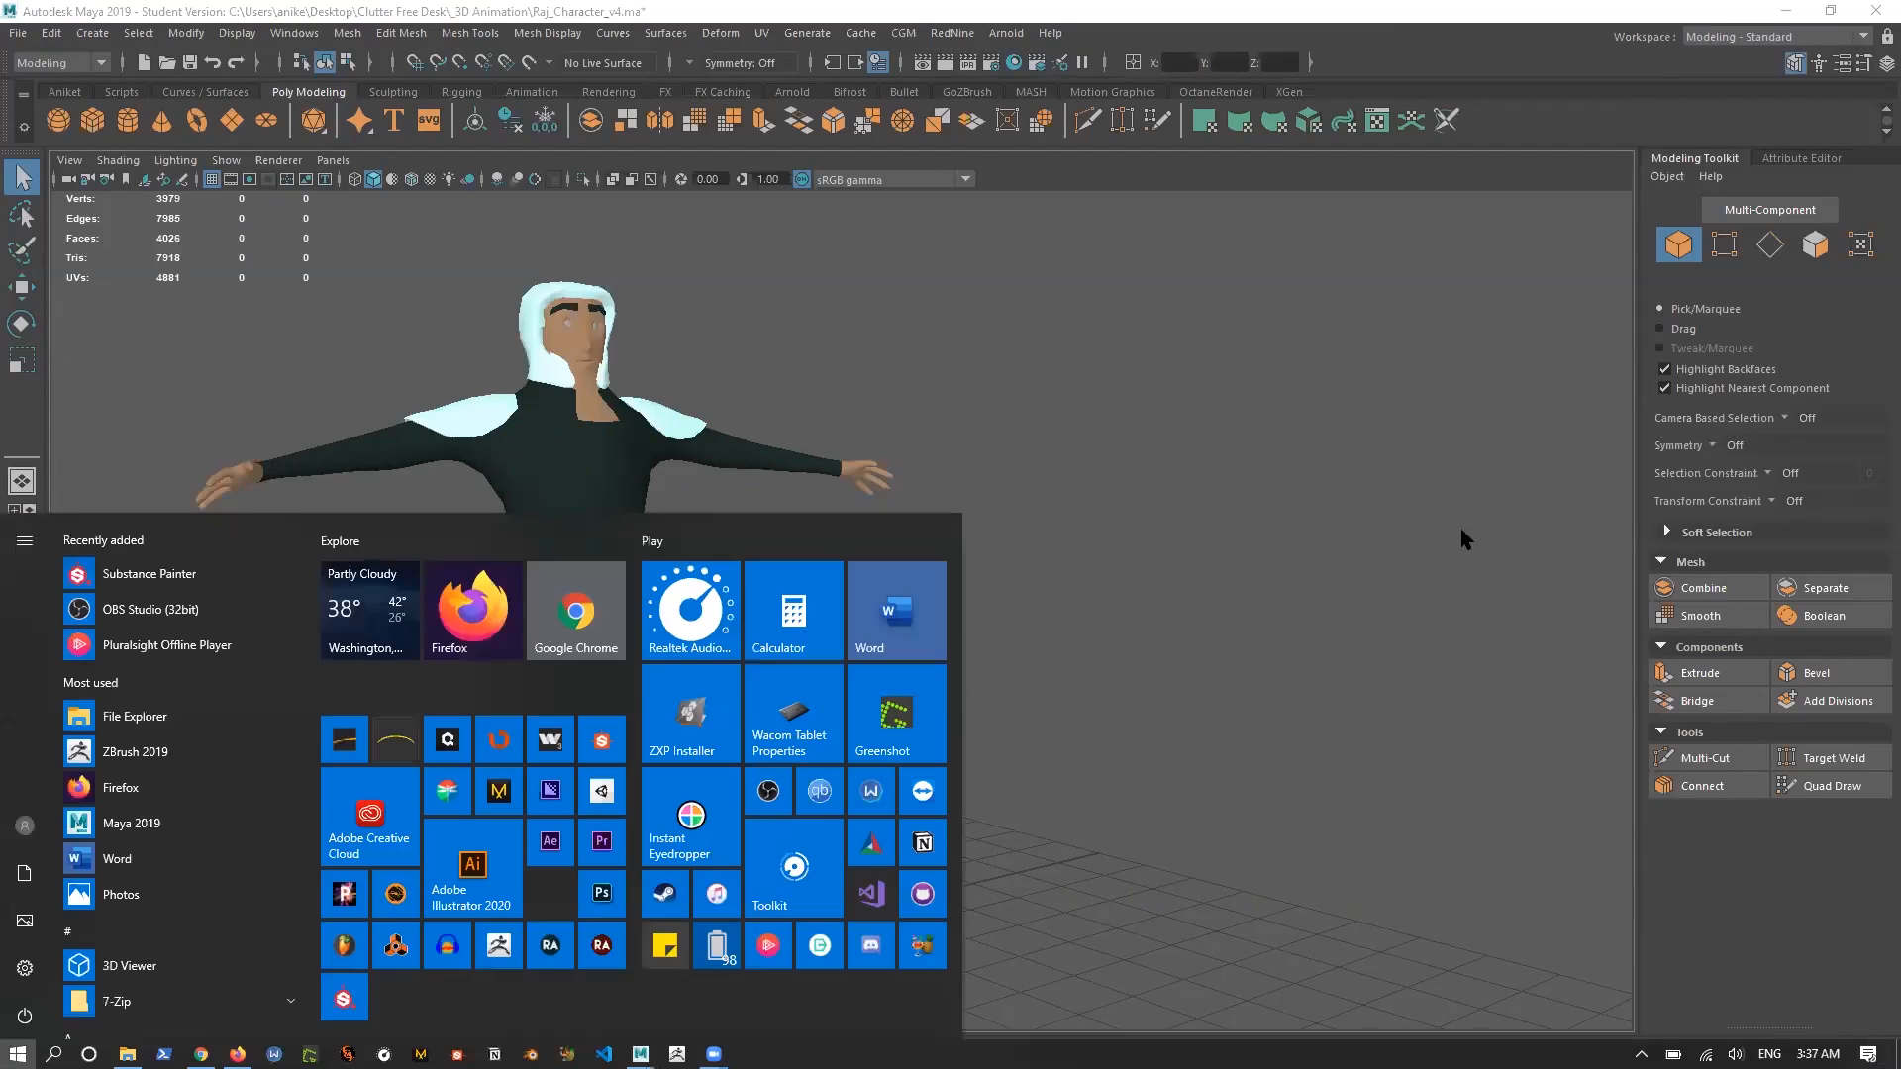
Detach the Modeling Toolkit from the docked sidebar and close it
left_click(1187, 436)
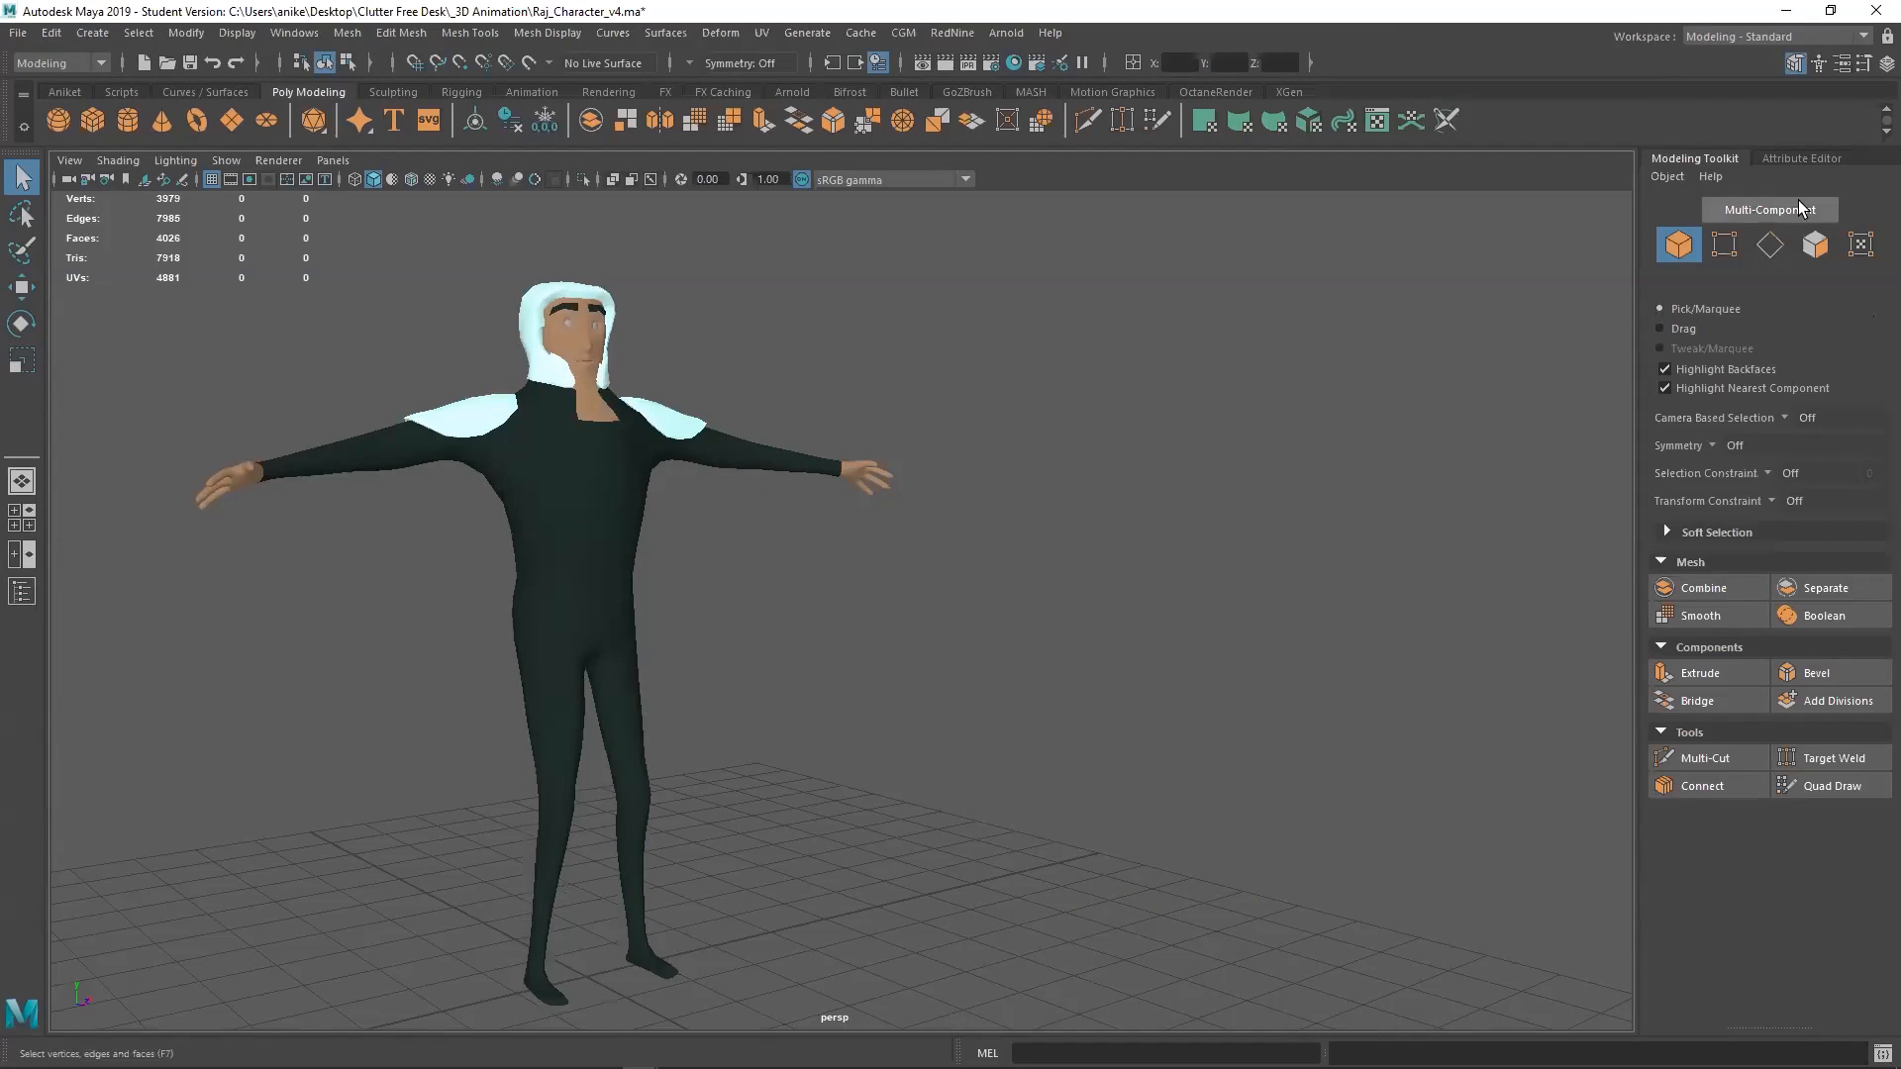
left_click_drag(1721, 153, 1480, 242)
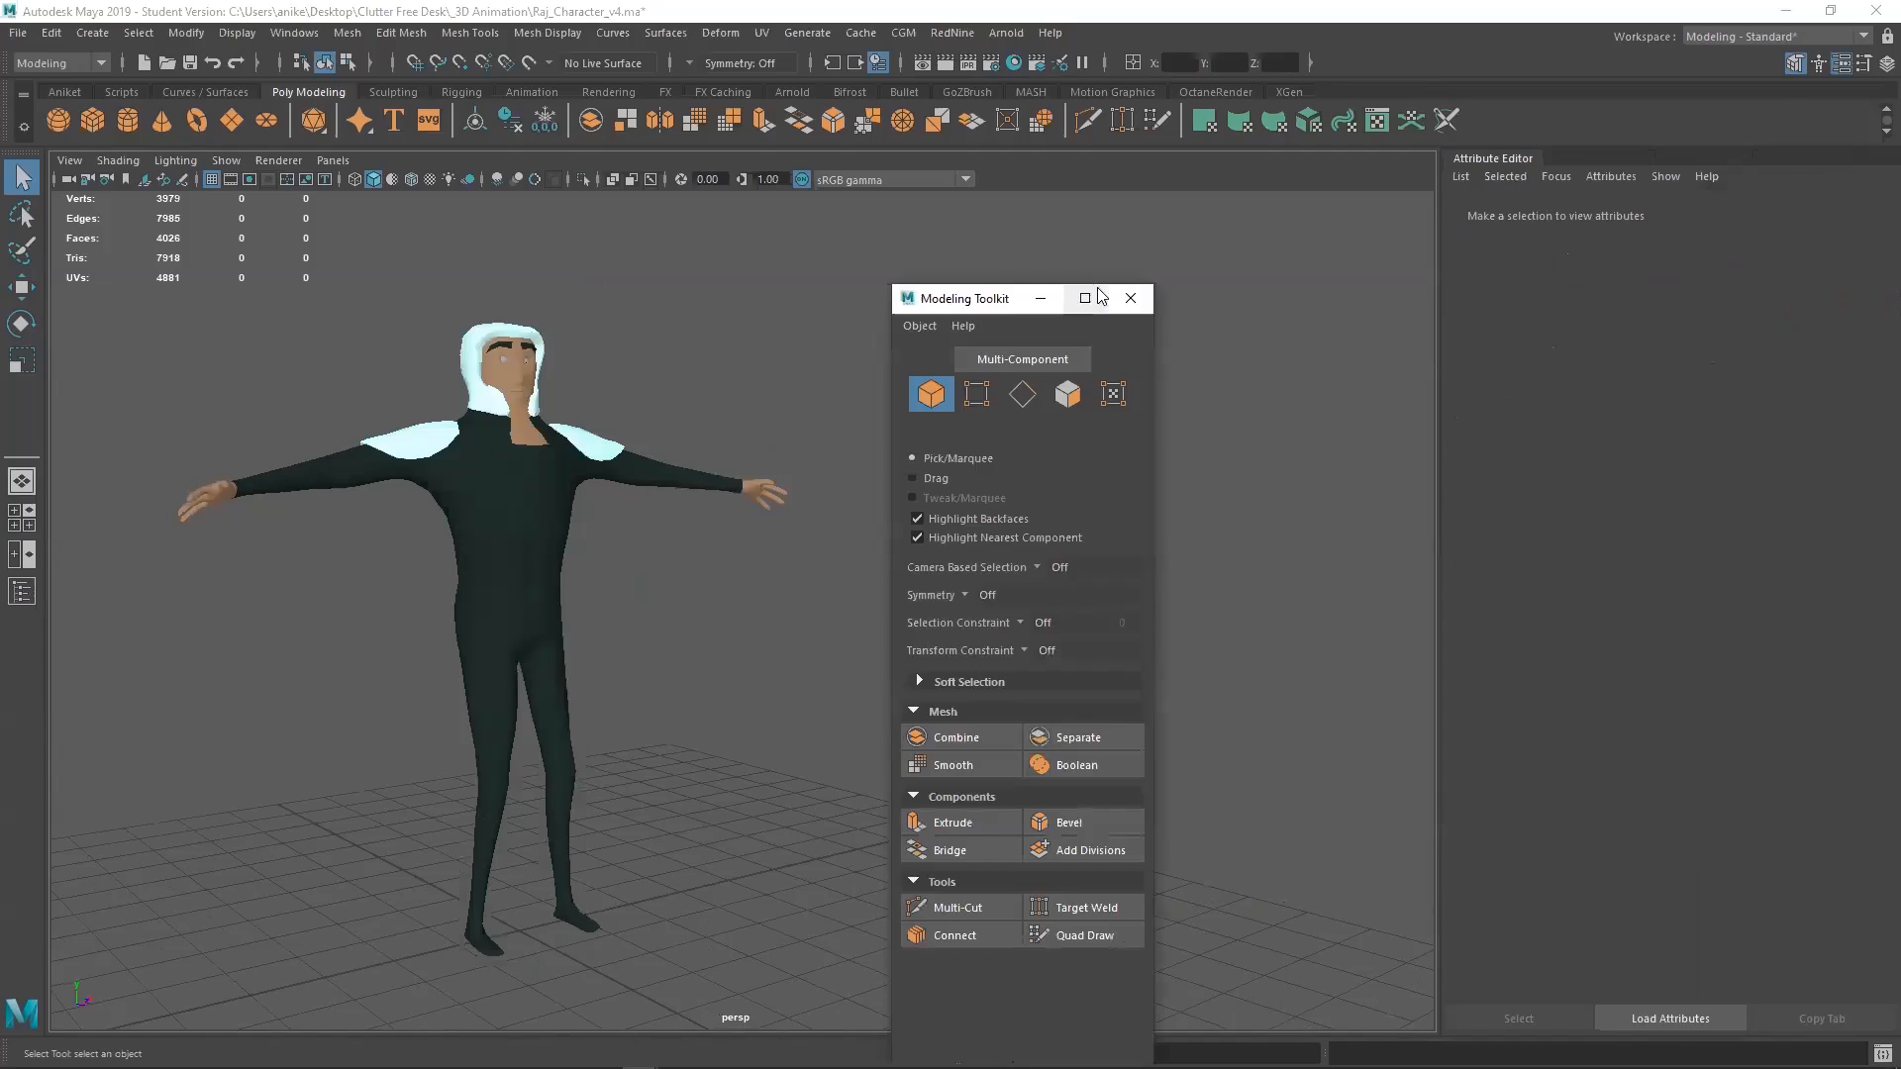
left_click(1146, 298)
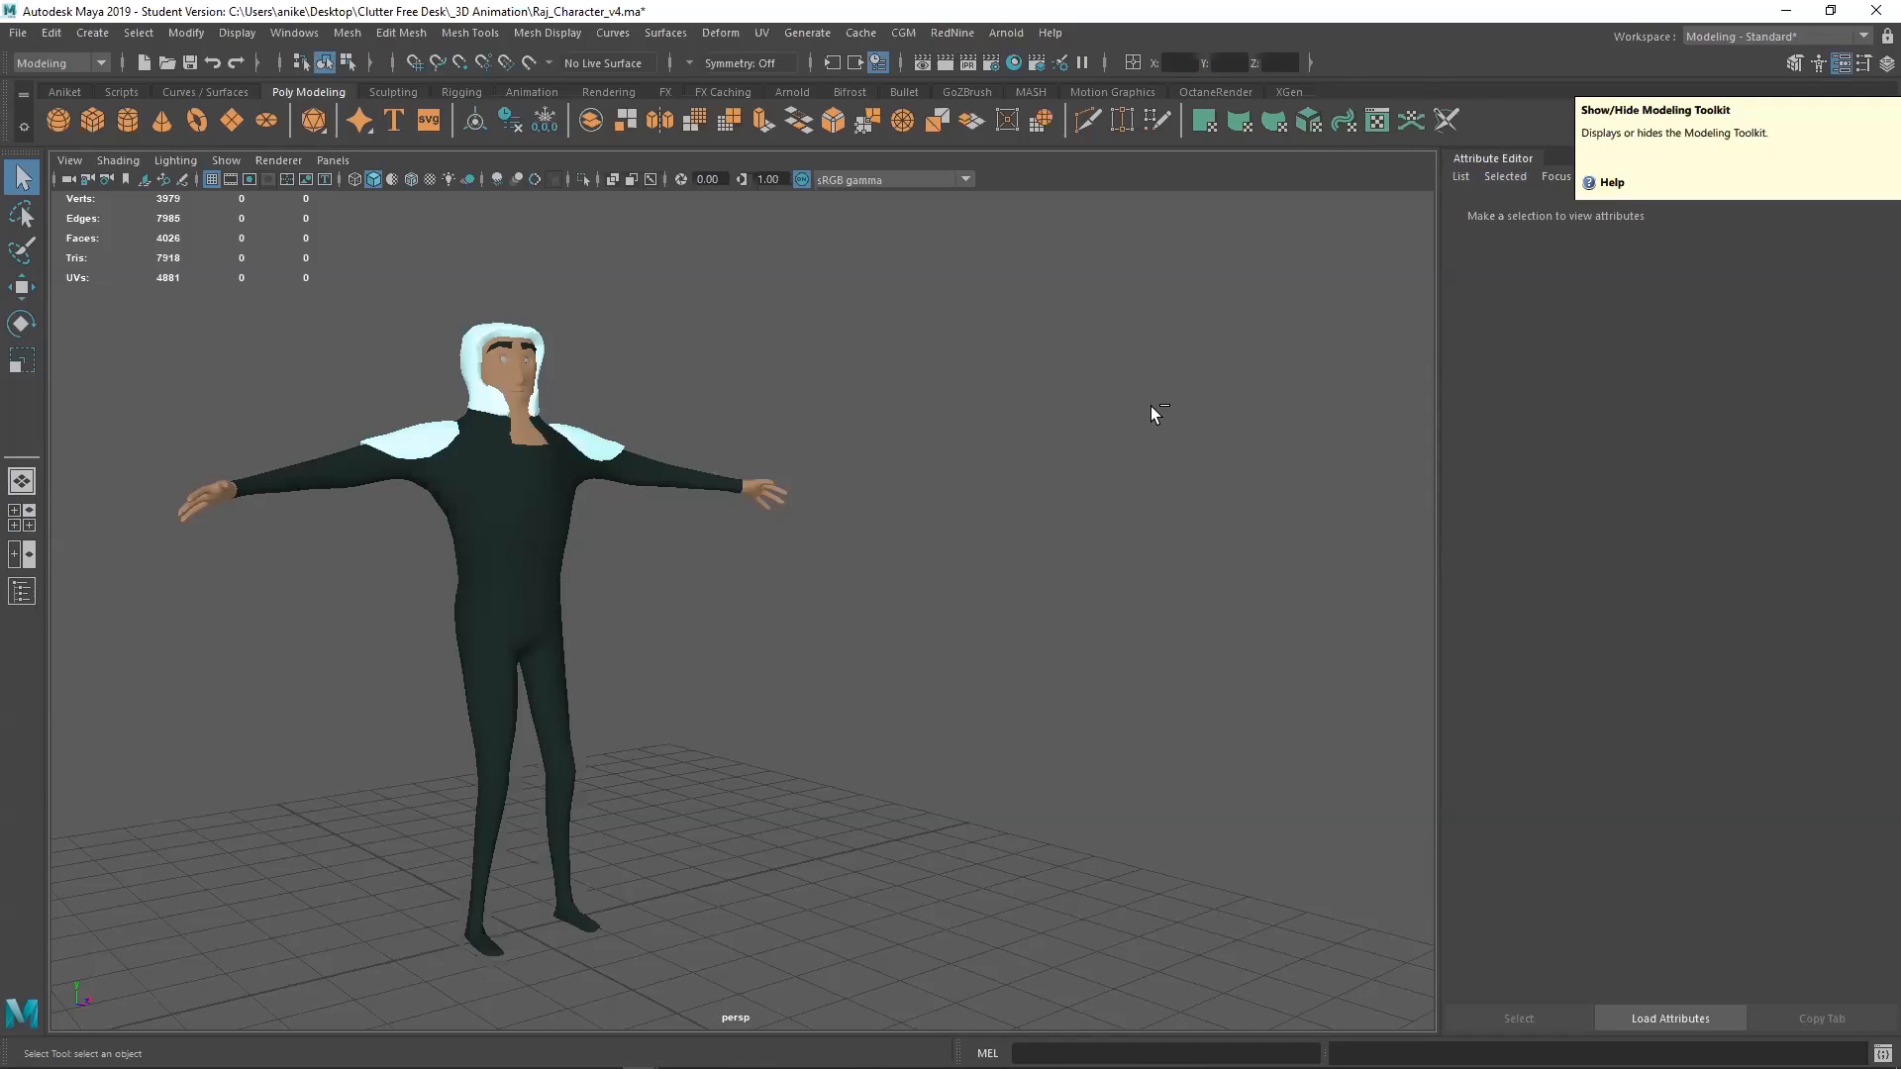
Show the Channel Box / Layer Editor and dock it as a tab beside the Attribute Editor
key("ctrl+a")
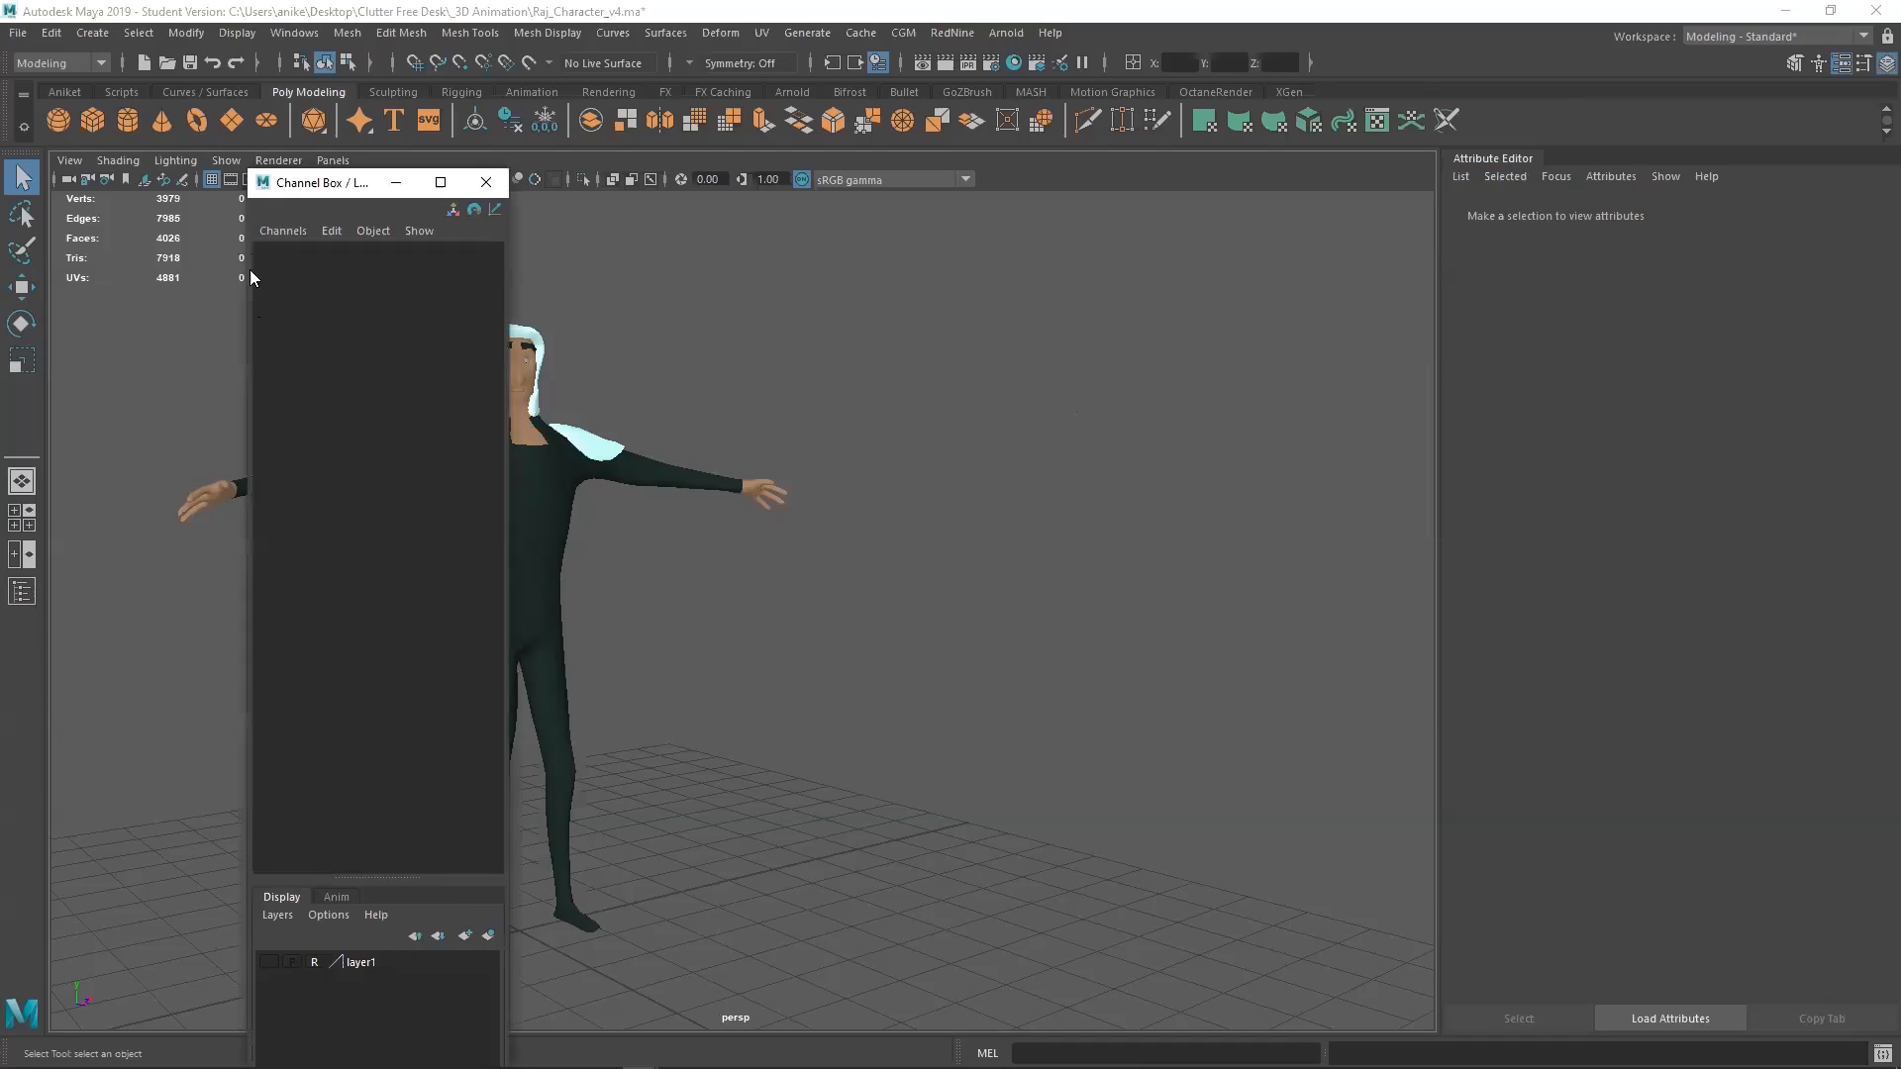
left_click_drag(295, 187, 299, 189)
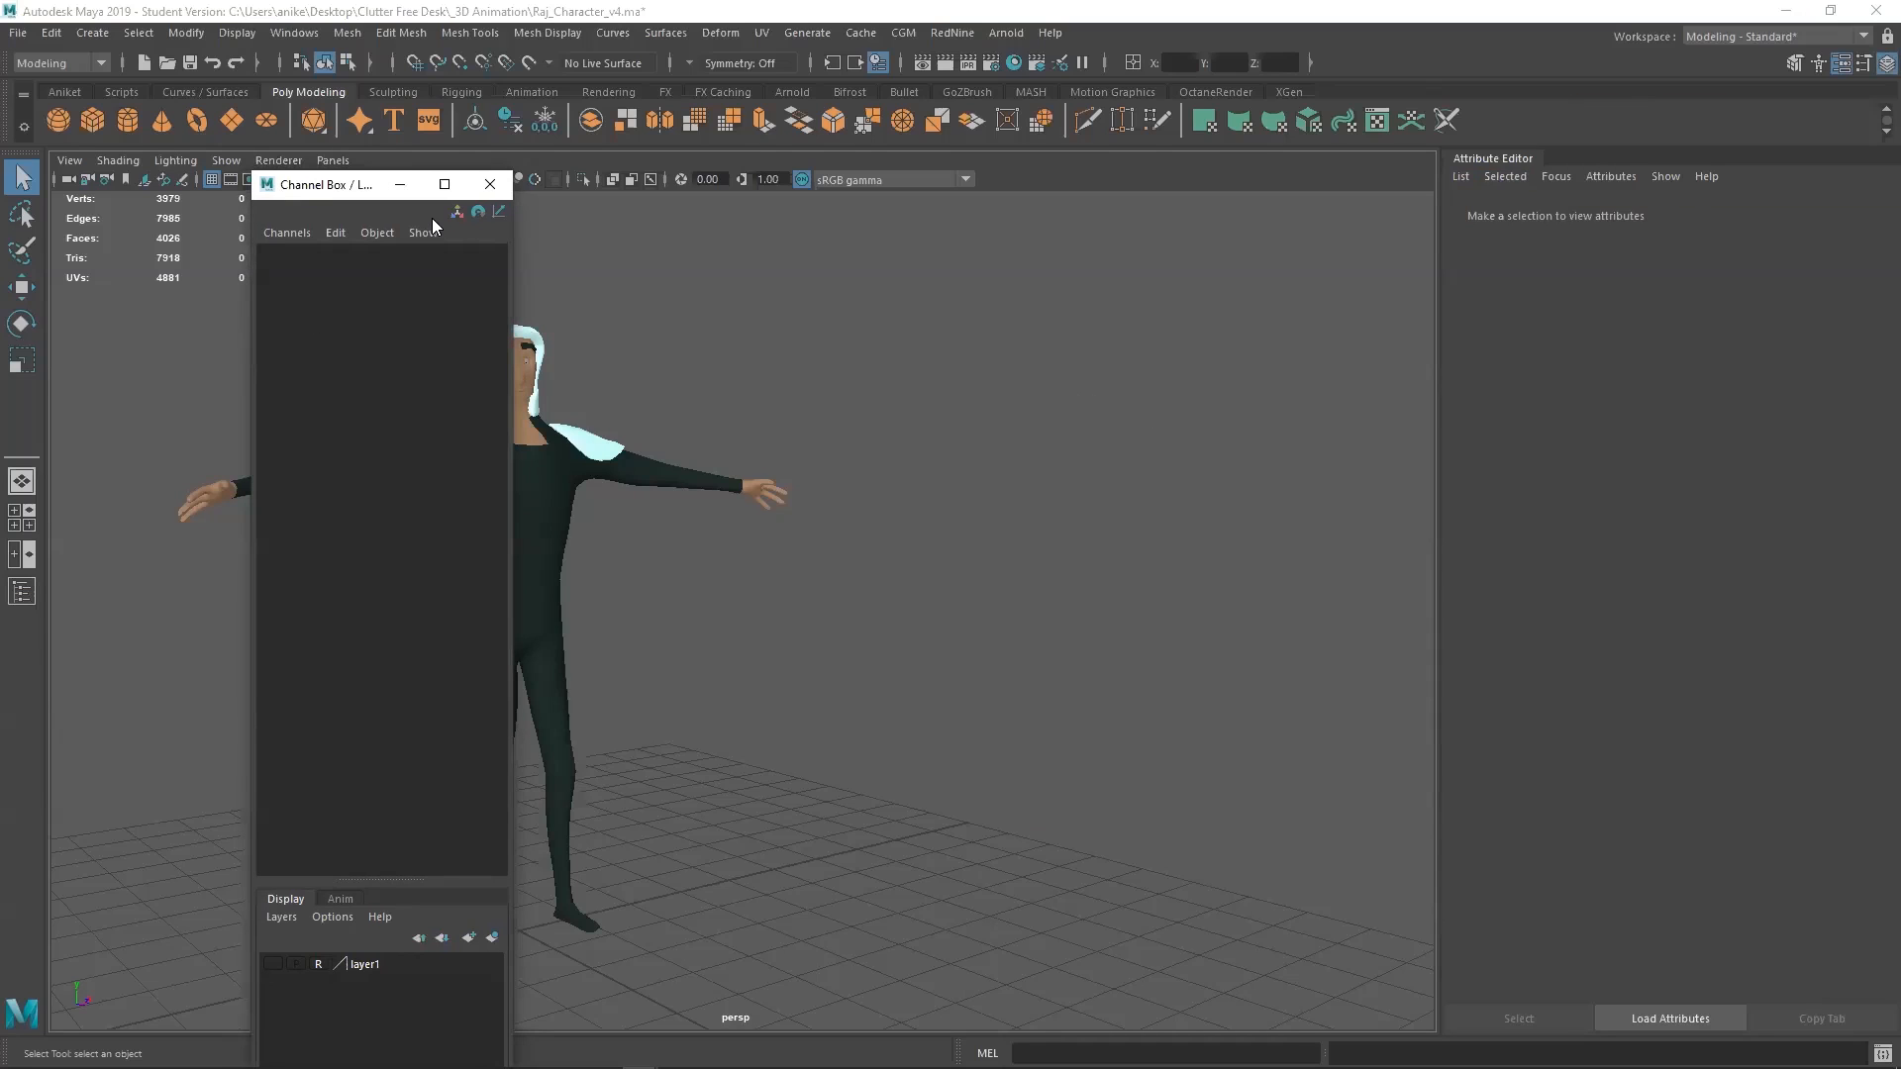
left_click_drag(431, 218, 1639, 206)
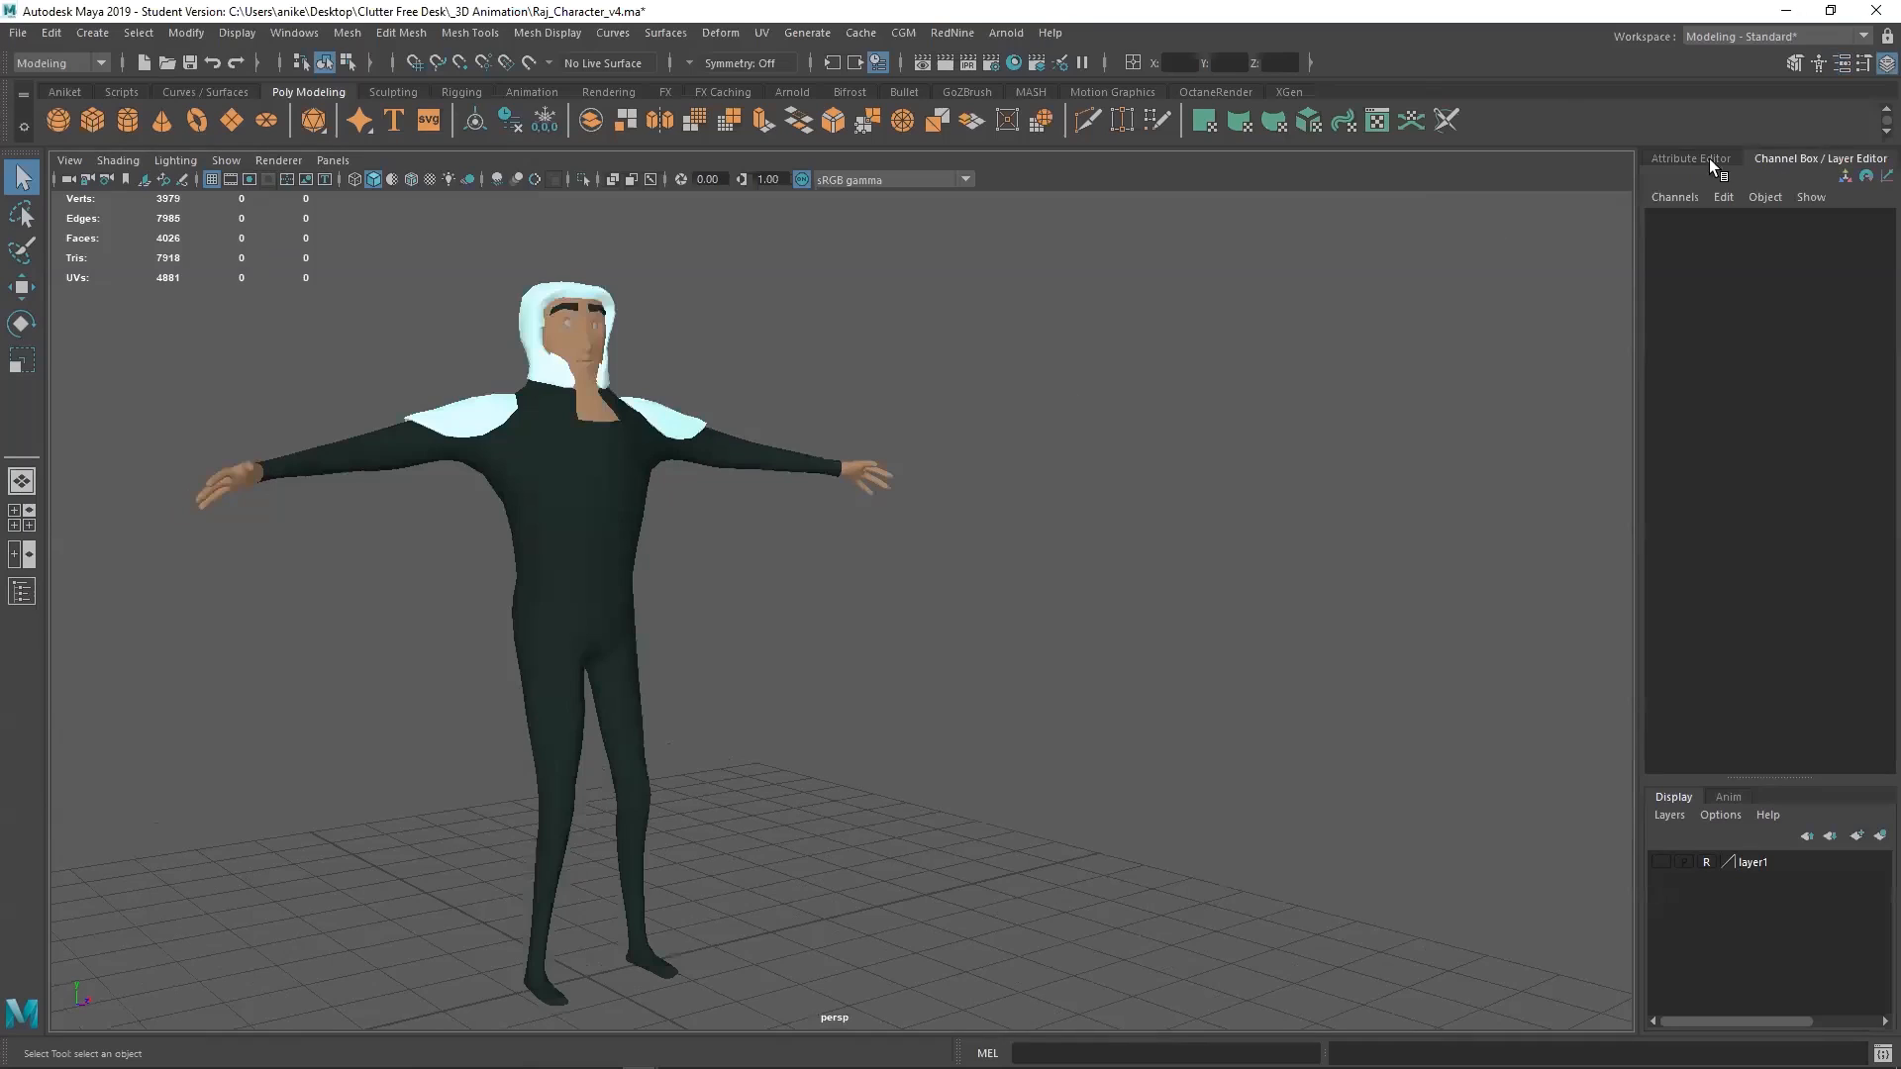
Set the tab direction of the Attribute Editor and Channel Box group to Right
right_click(1788, 163)
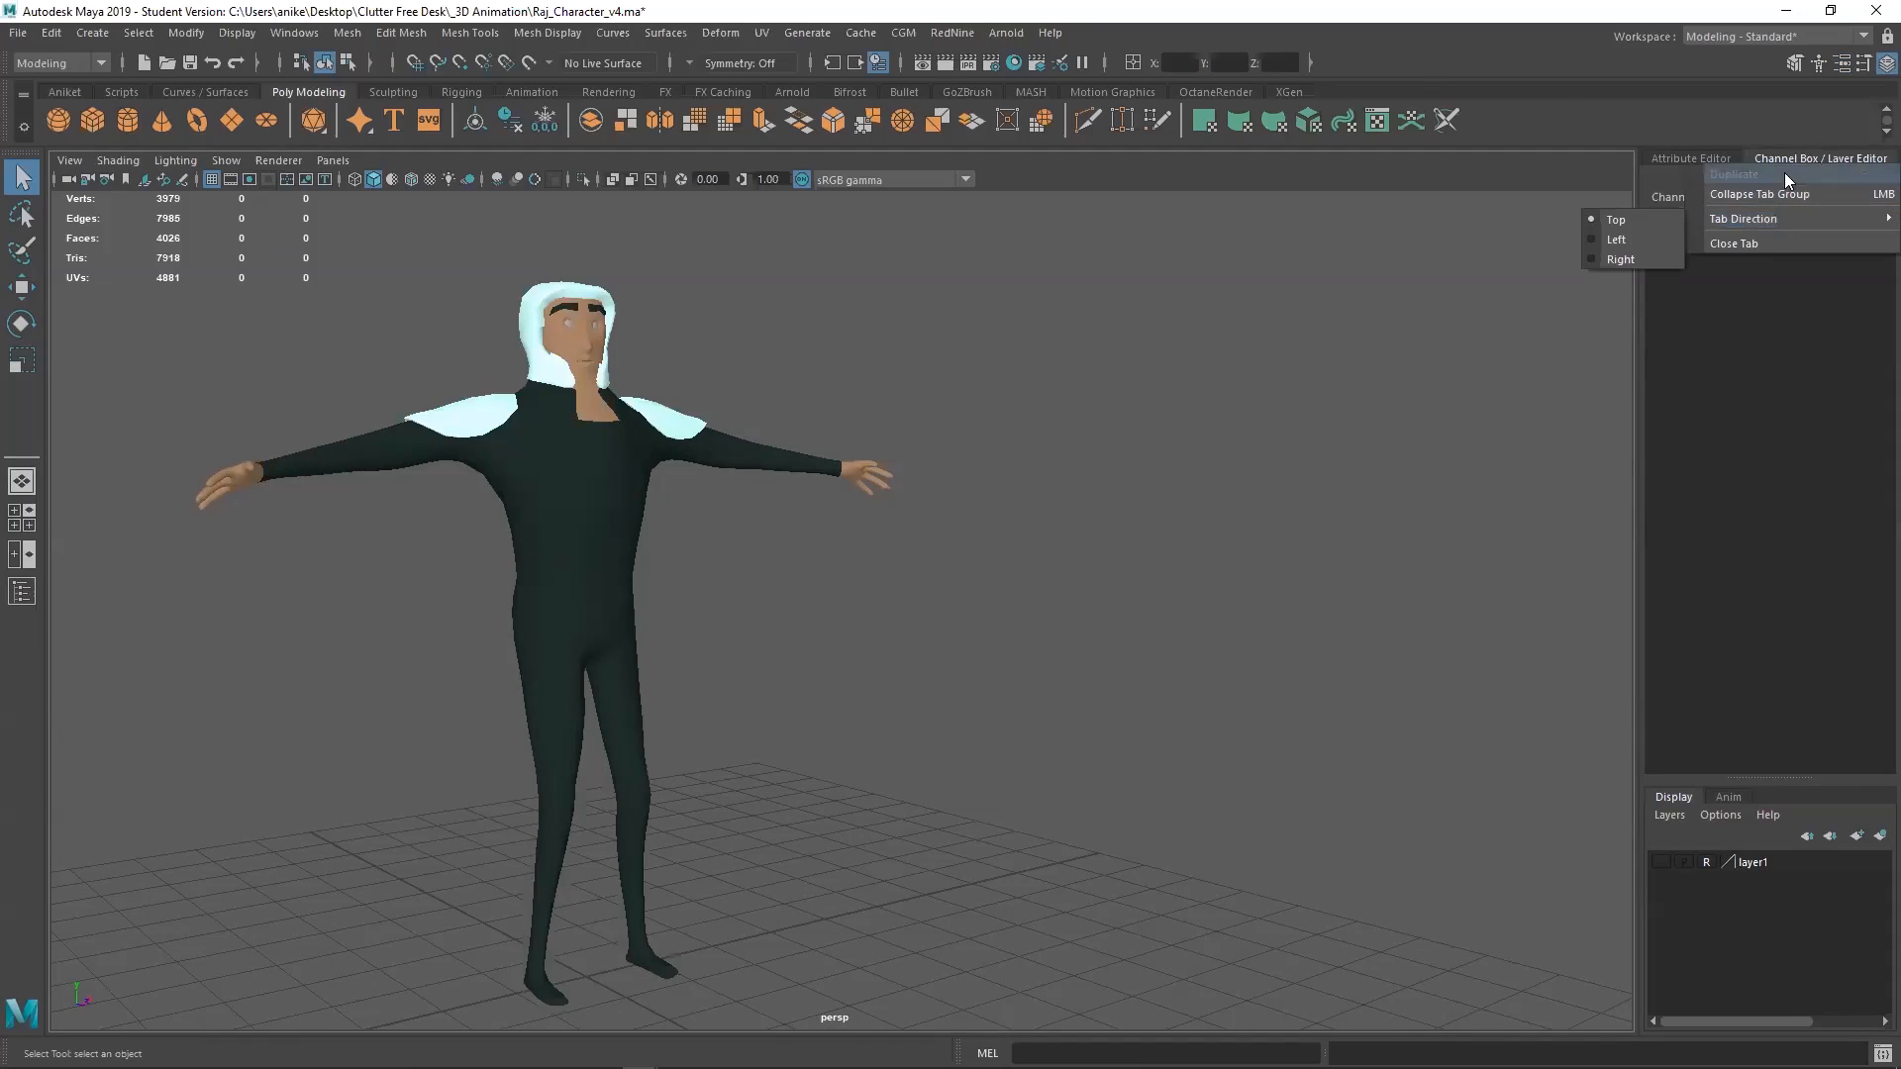
right_click(1785, 155)
mouse_move(1786, 214)
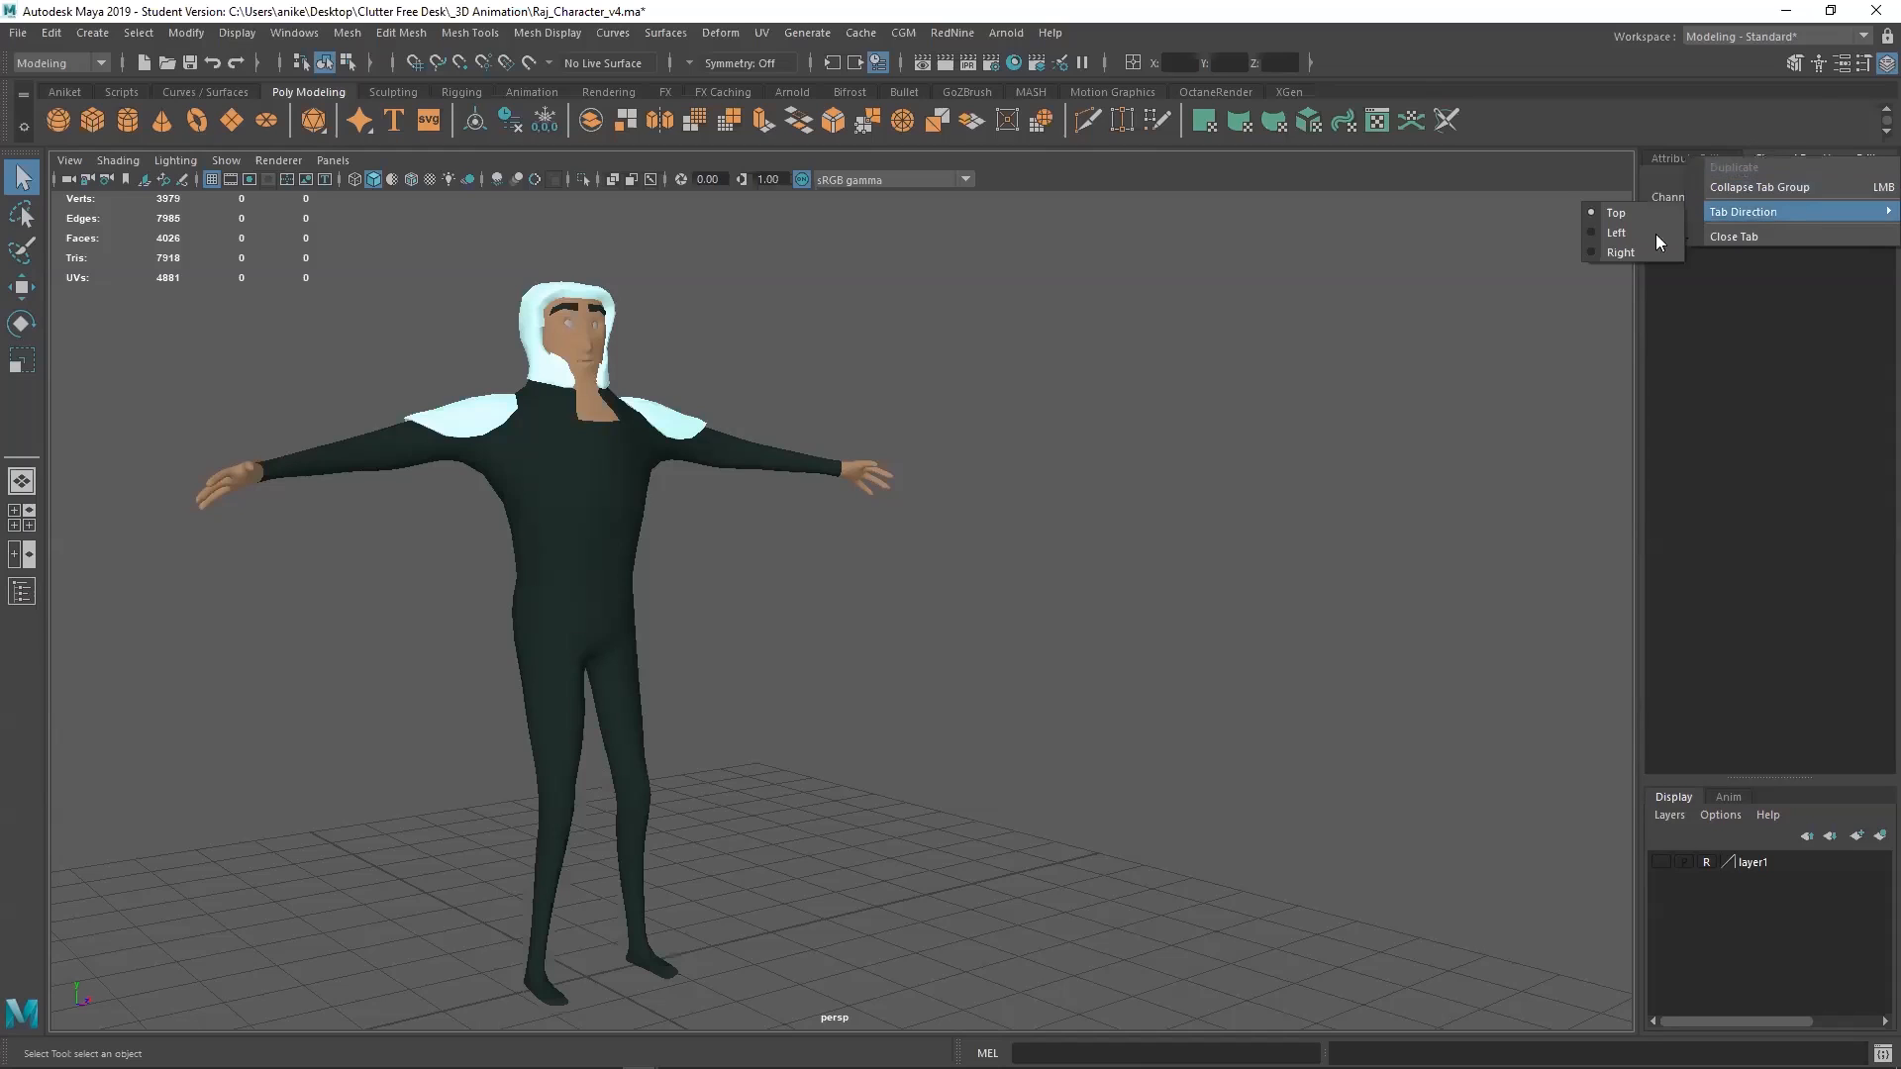
left_click(1631, 253)
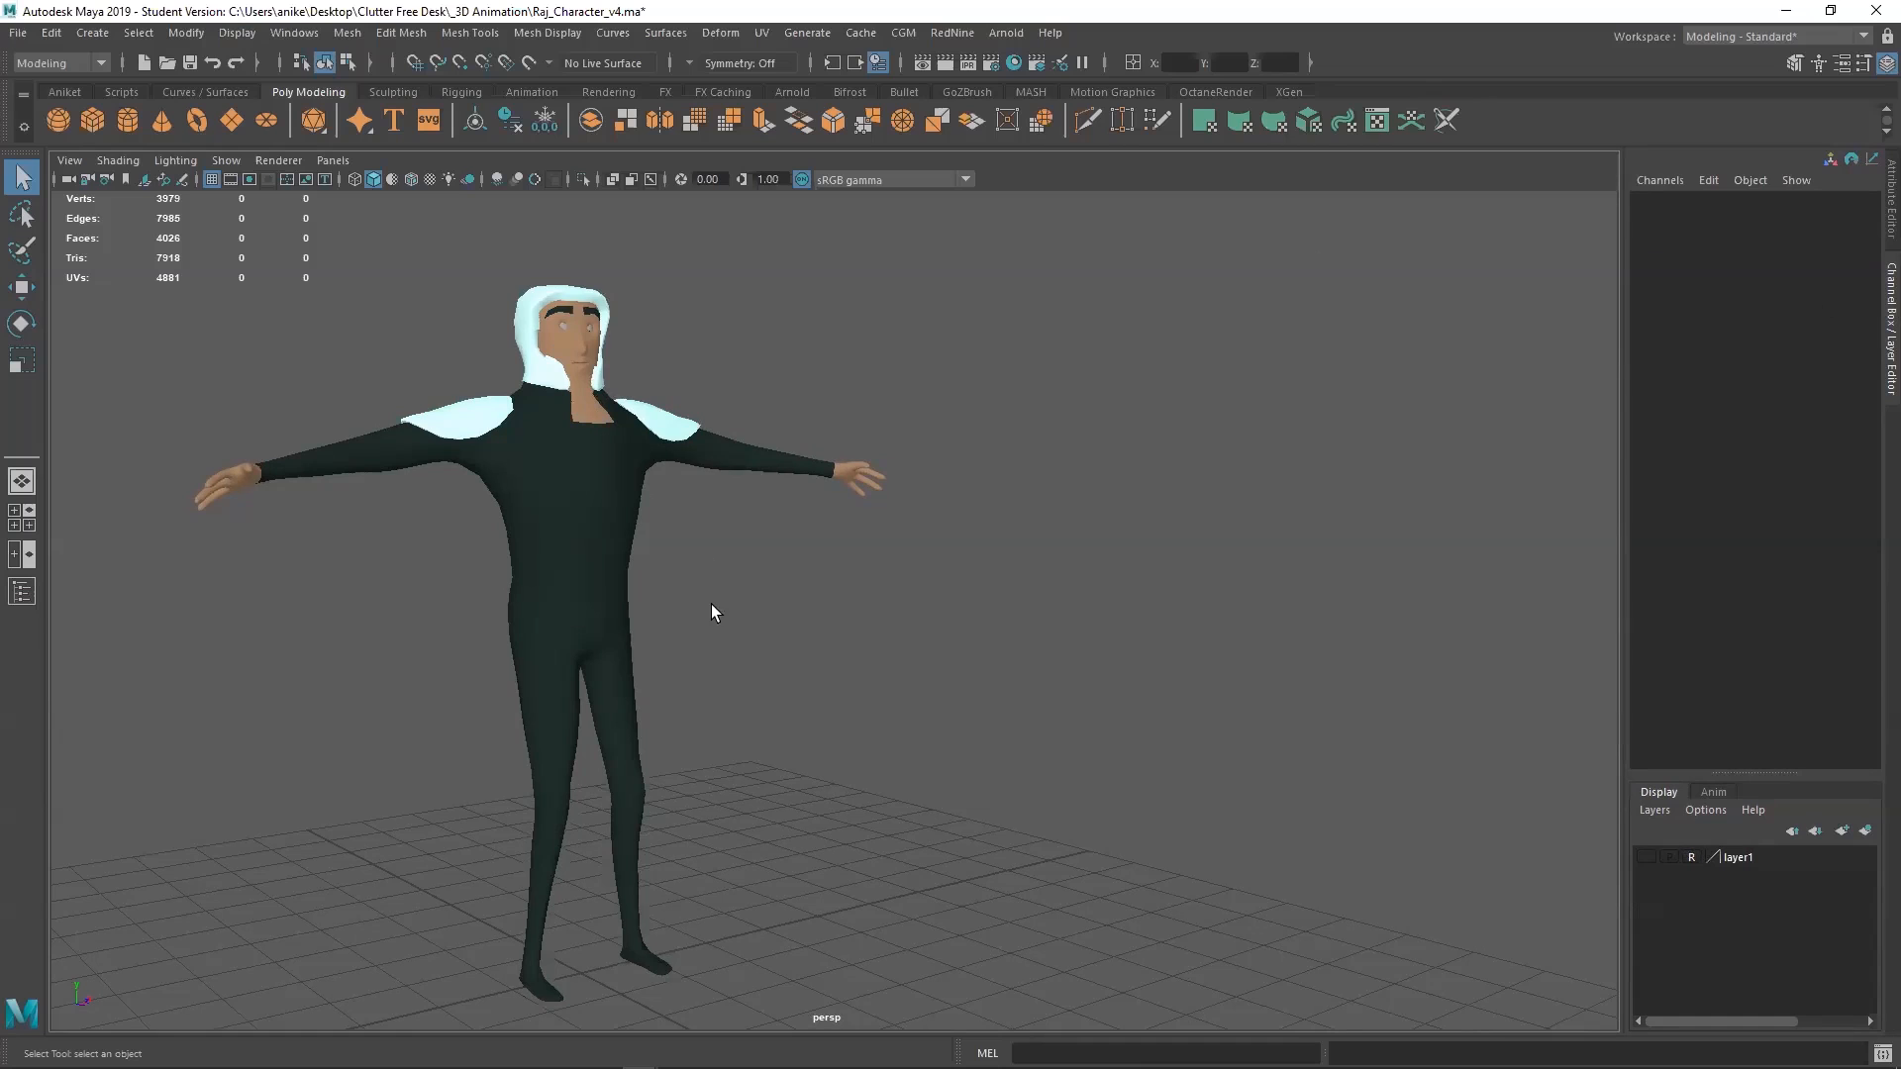
Open the options for the viewport grid
left_click_drag(857, 569, 776, 687, "alt")
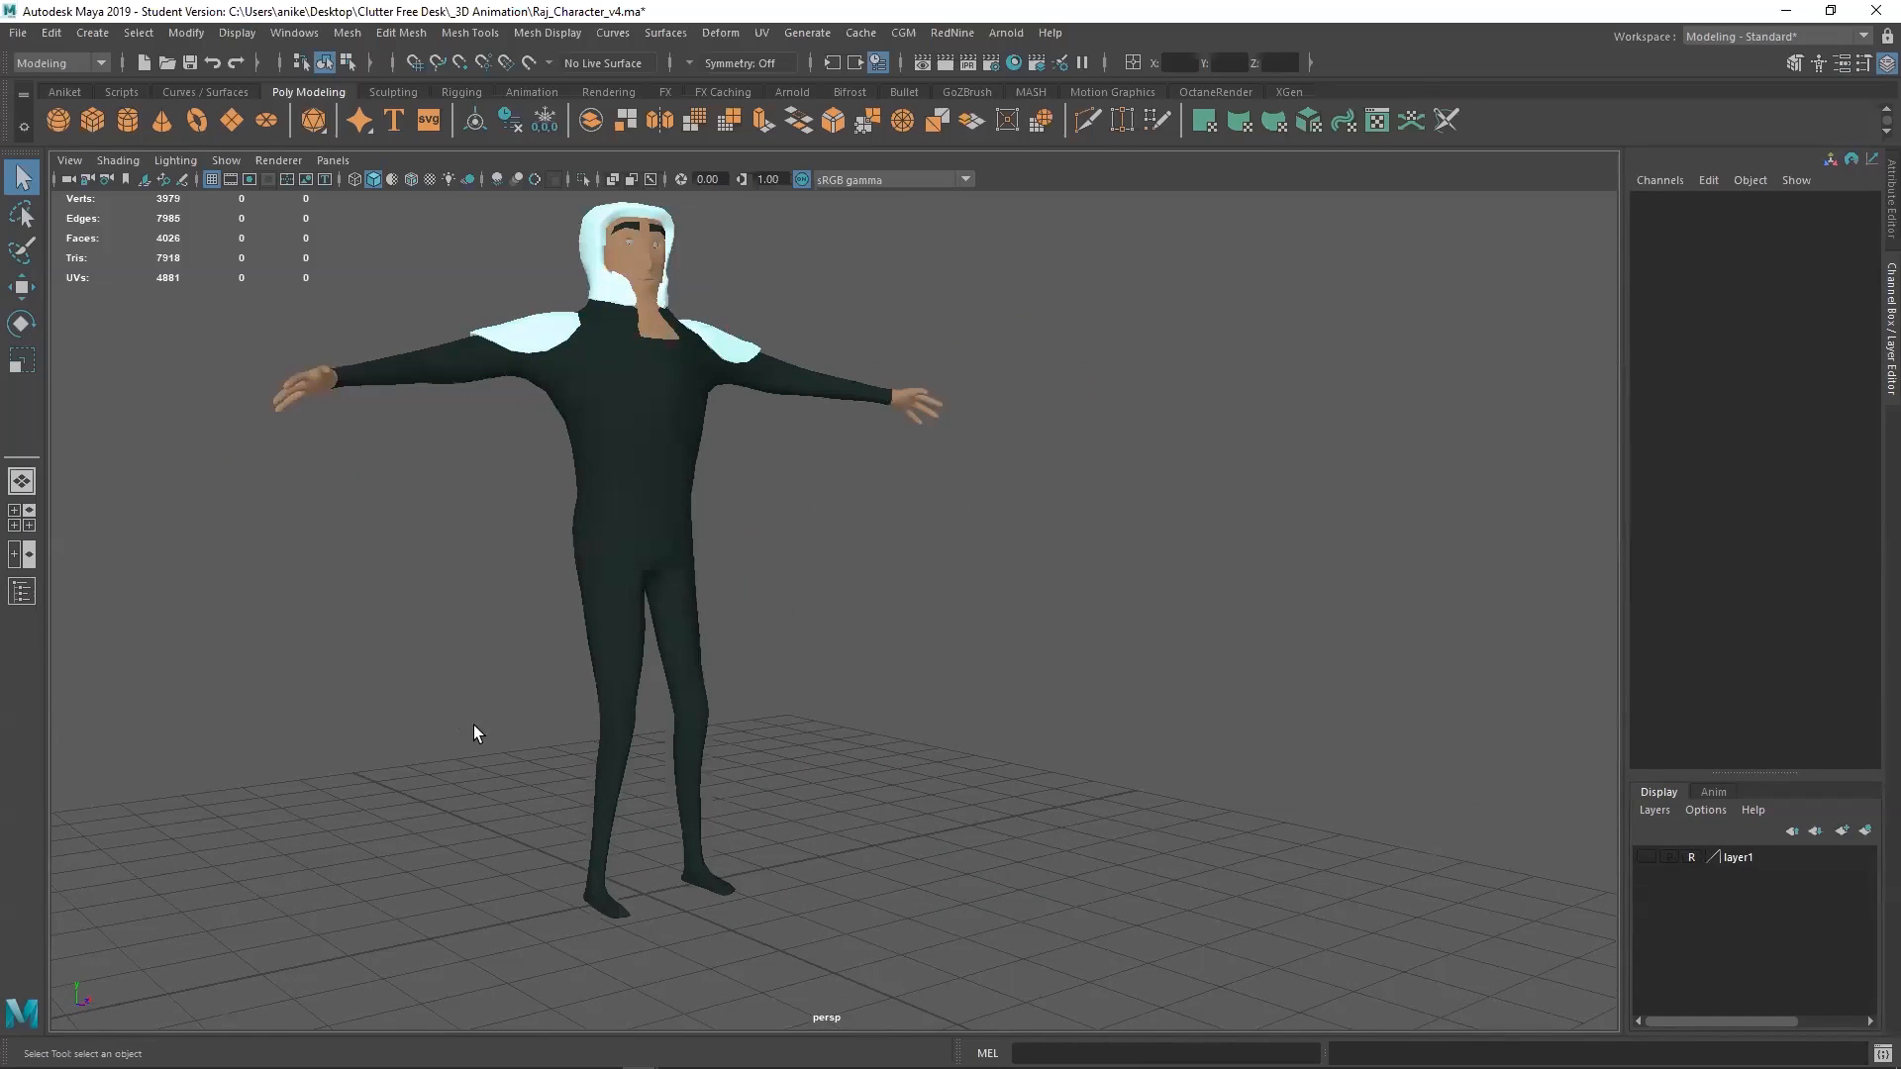
right_click(216, 187)
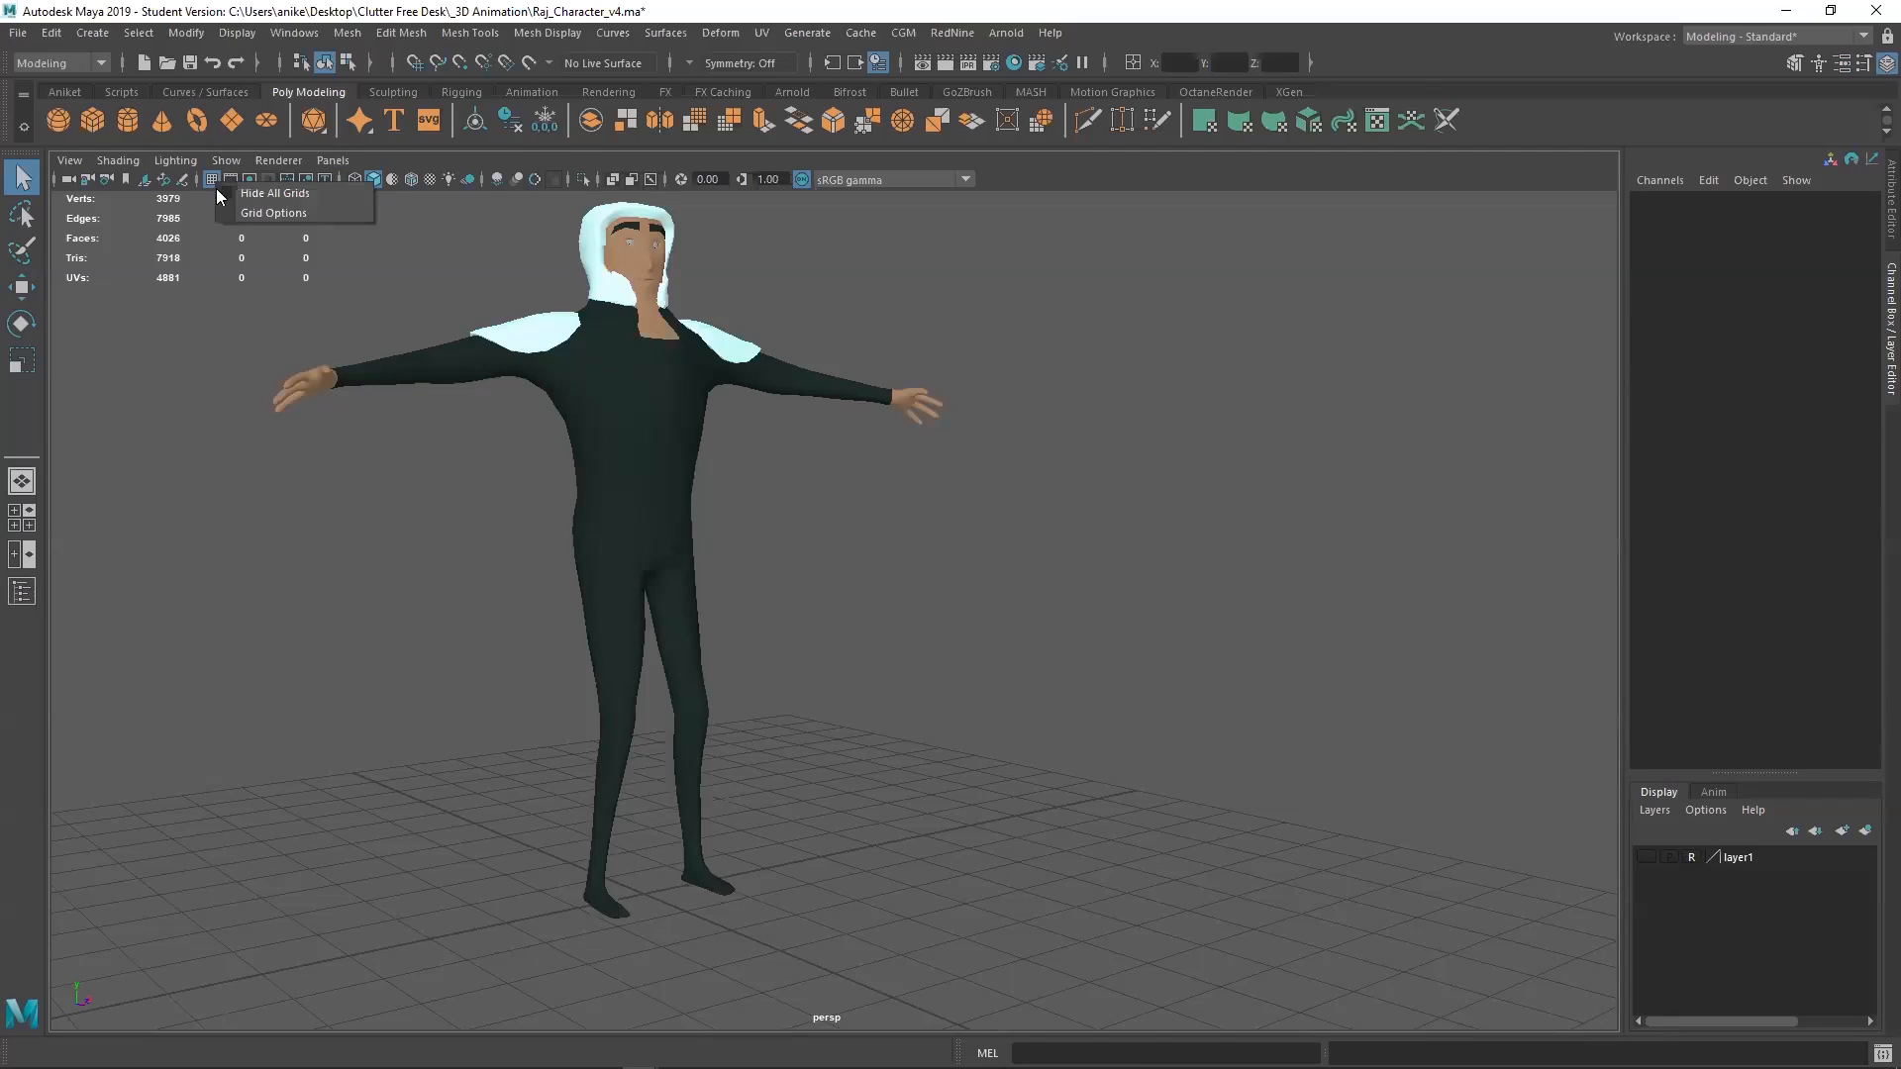
left_click(264, 214)
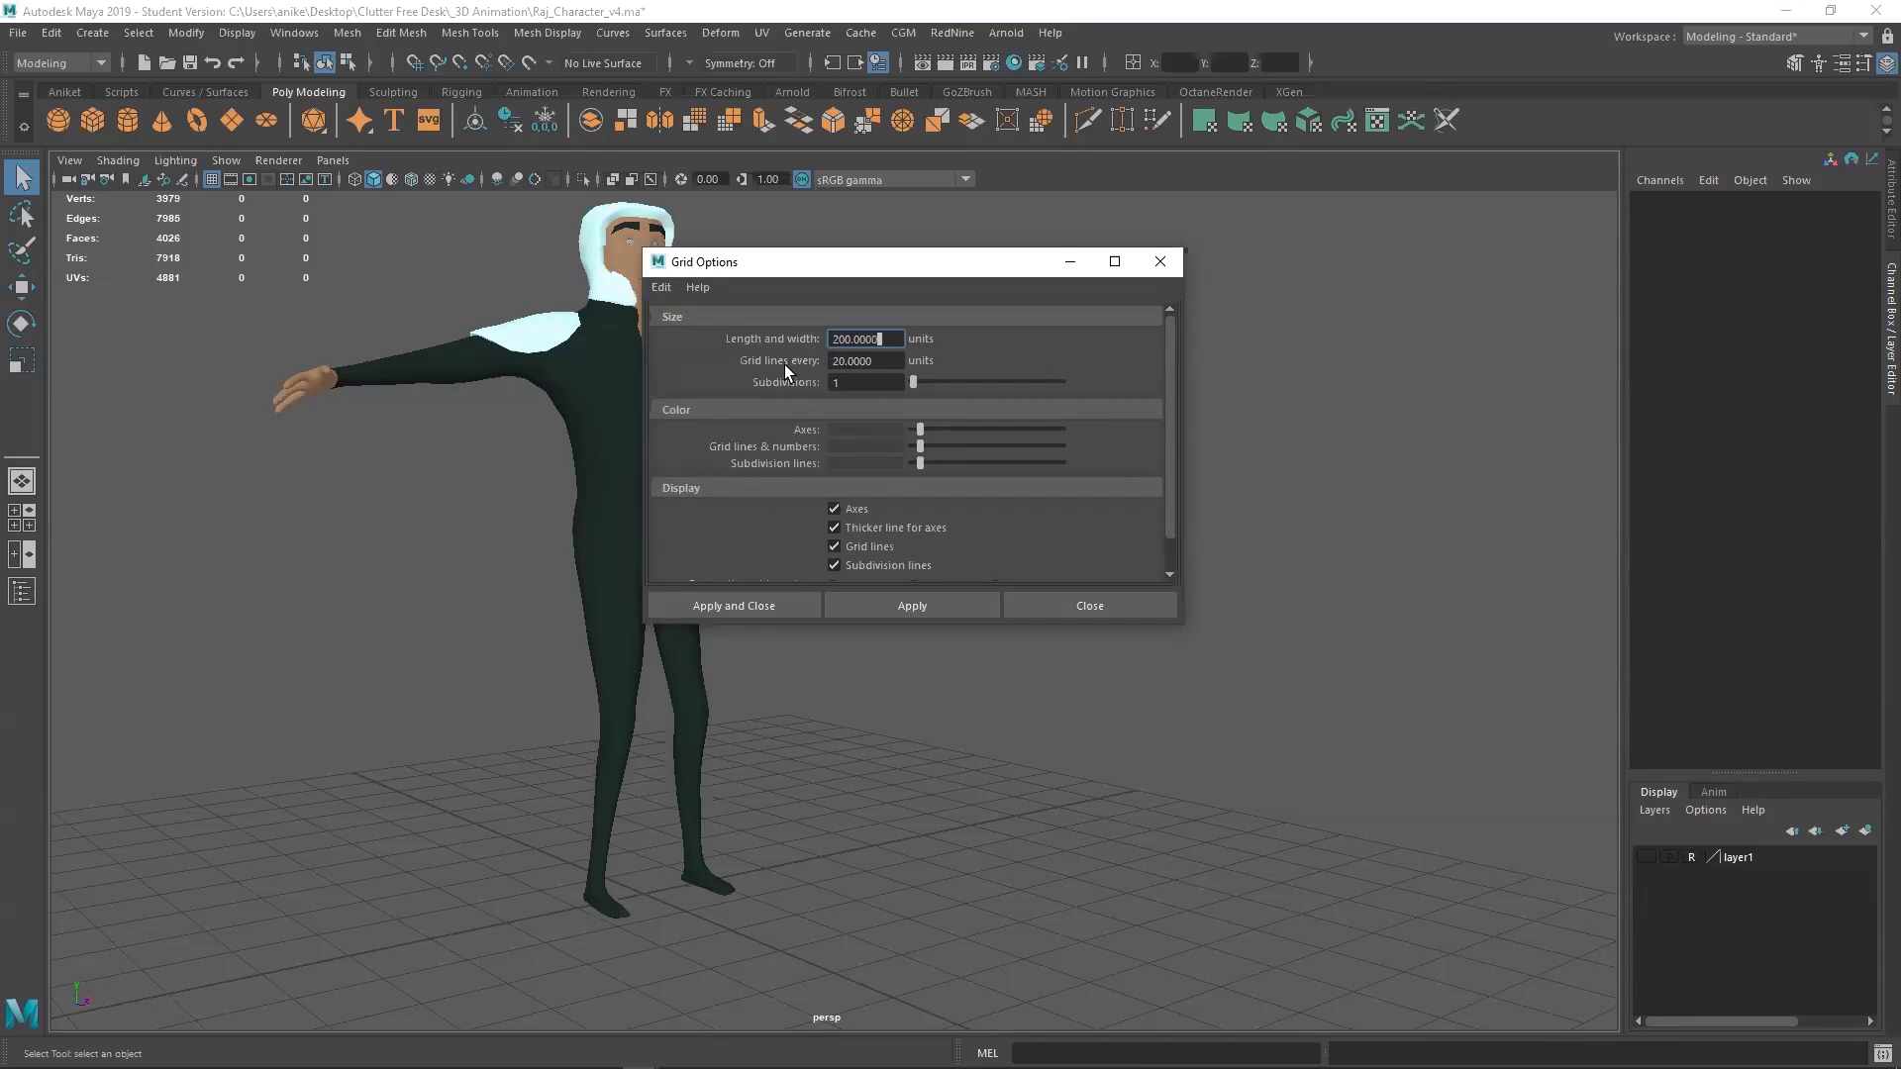
Check the working units in the Settings category of the application preferences and close the preferences
left_click(294, 33)
mouse_move(361, 224)
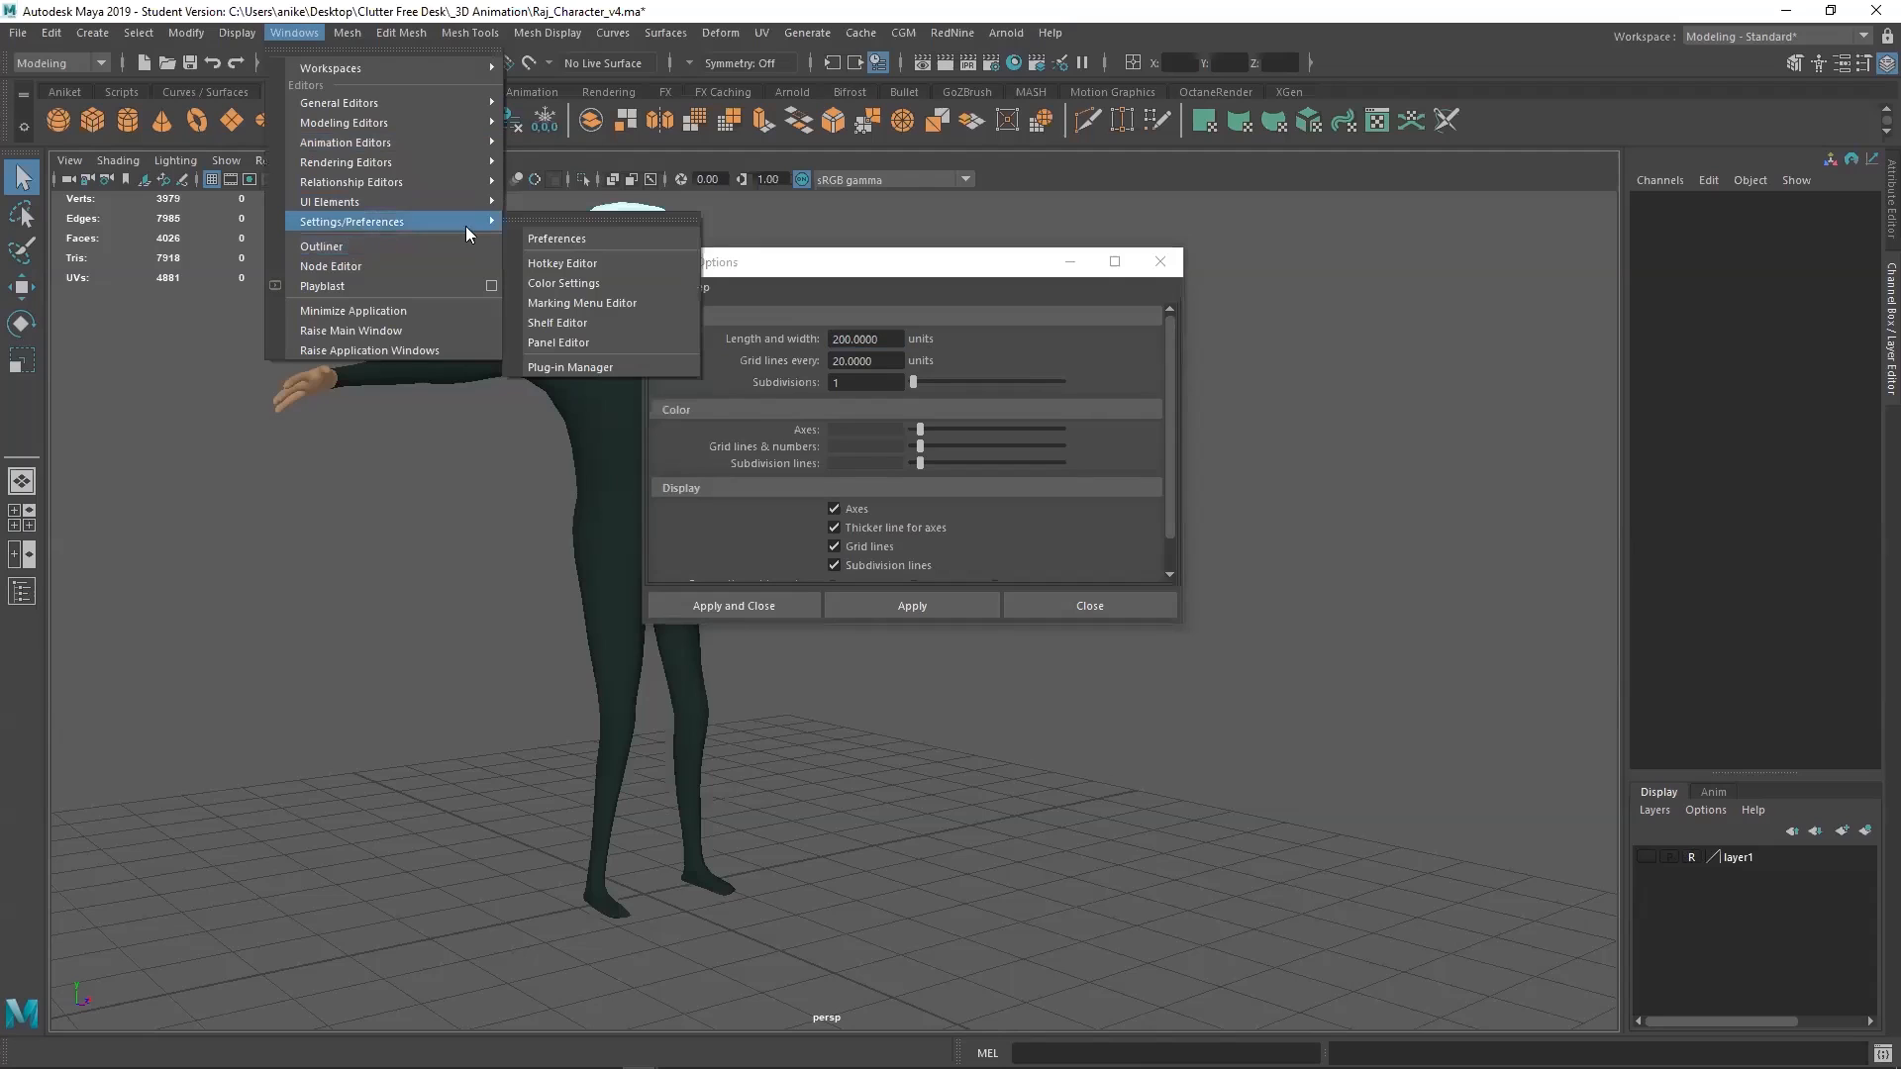
left_click(535, 238)
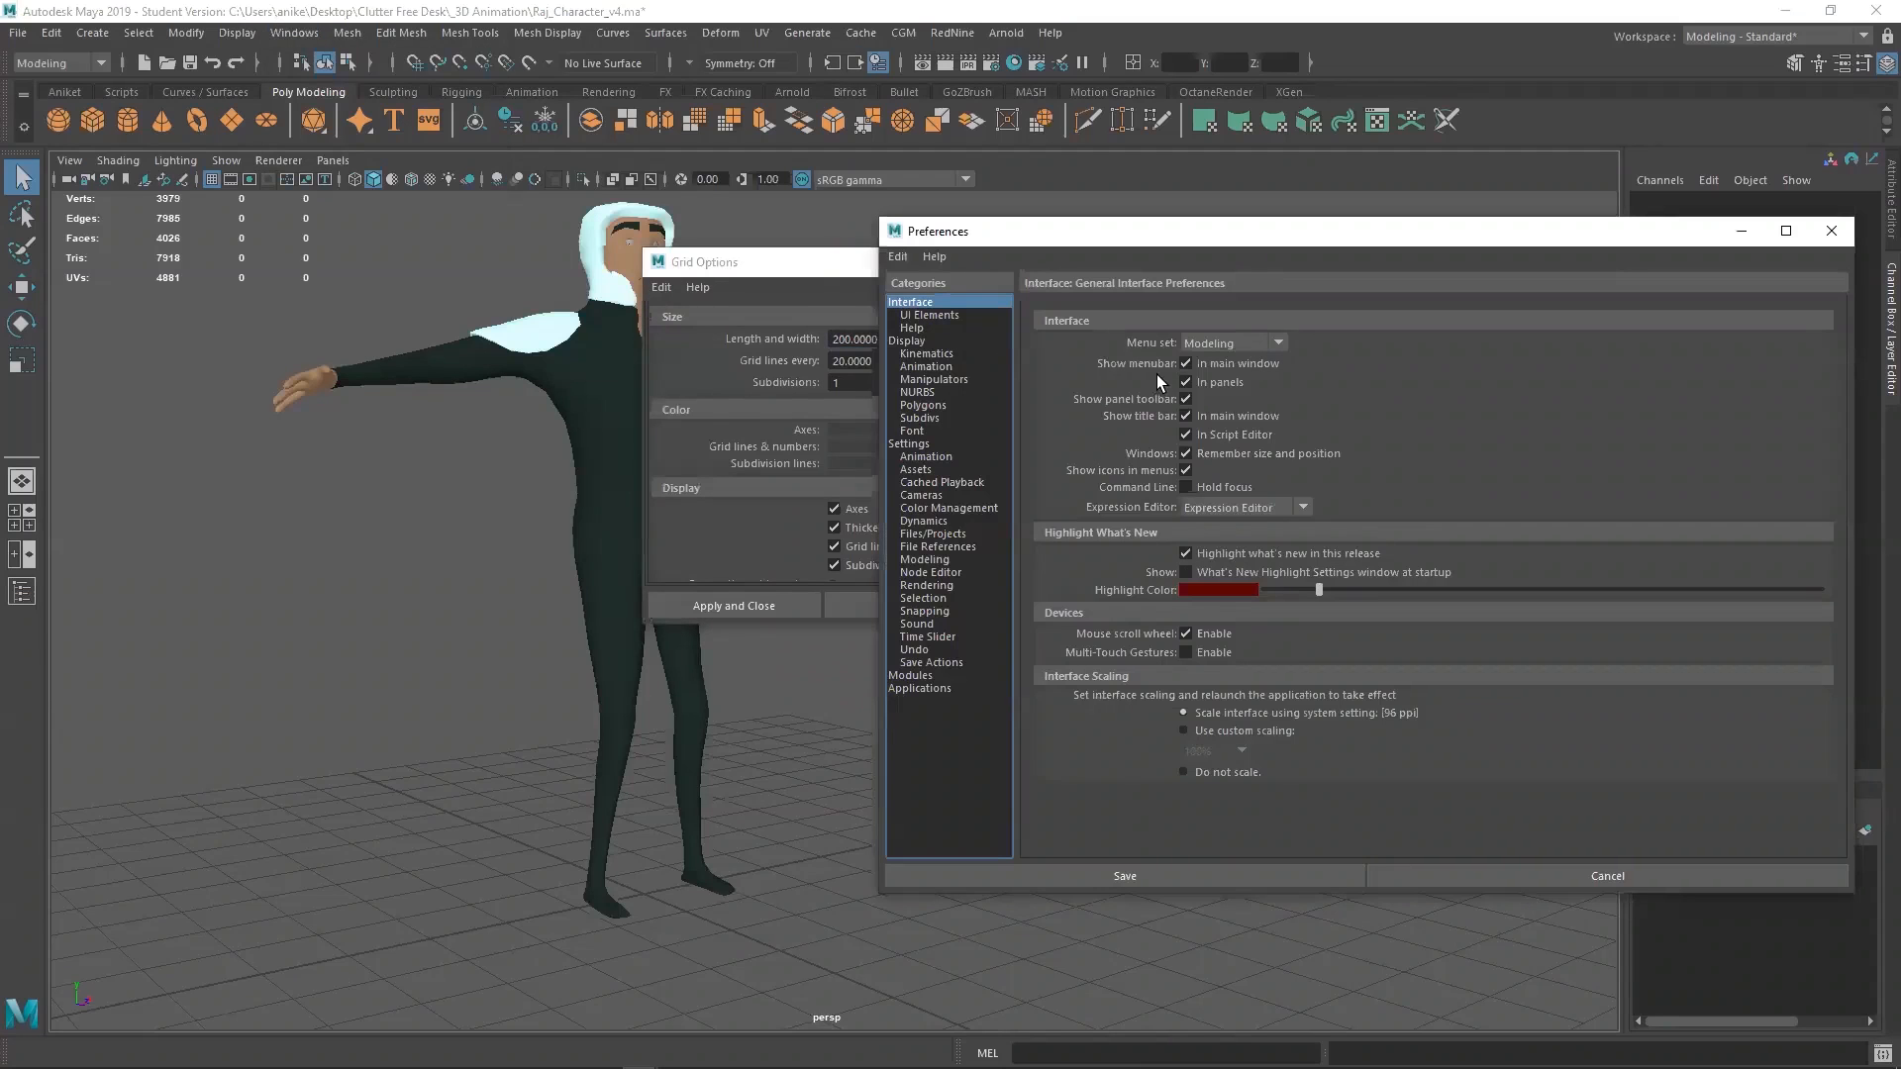
left_click(916, 445)
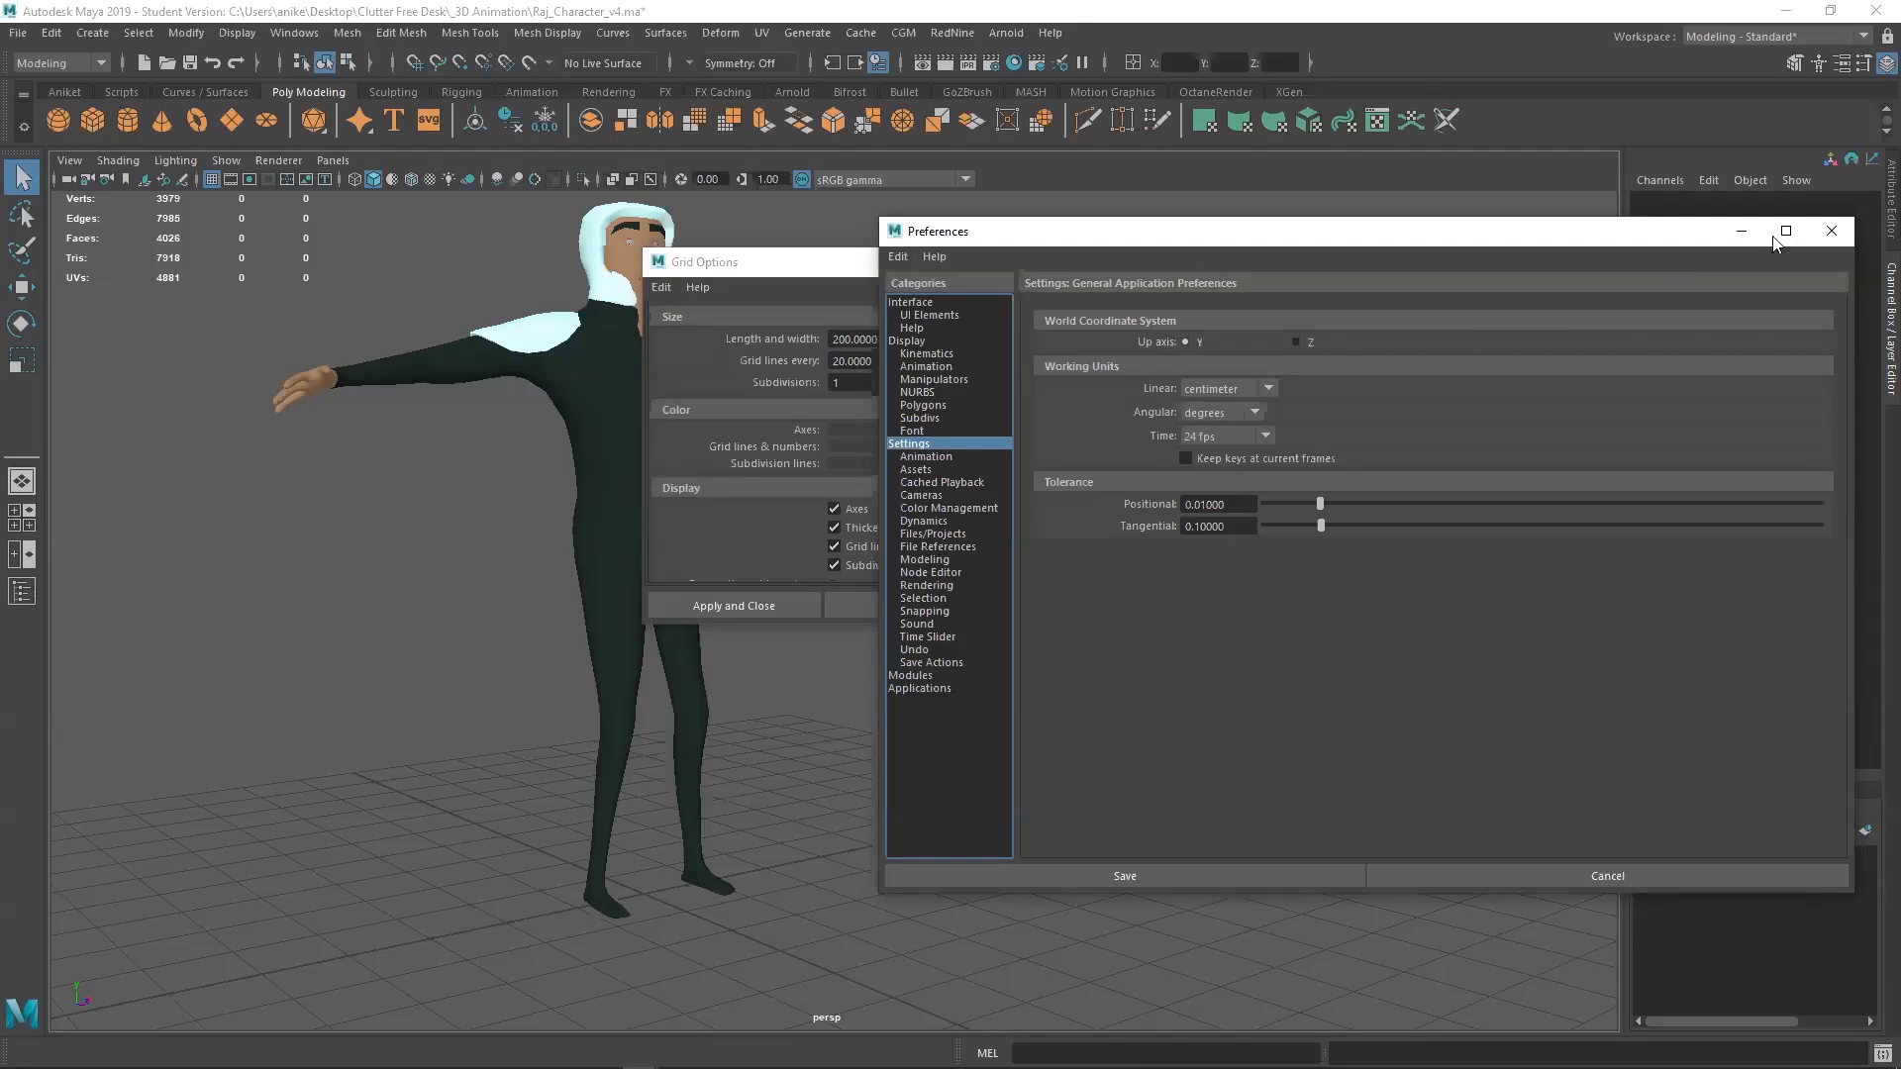
left_click(1833, 231)
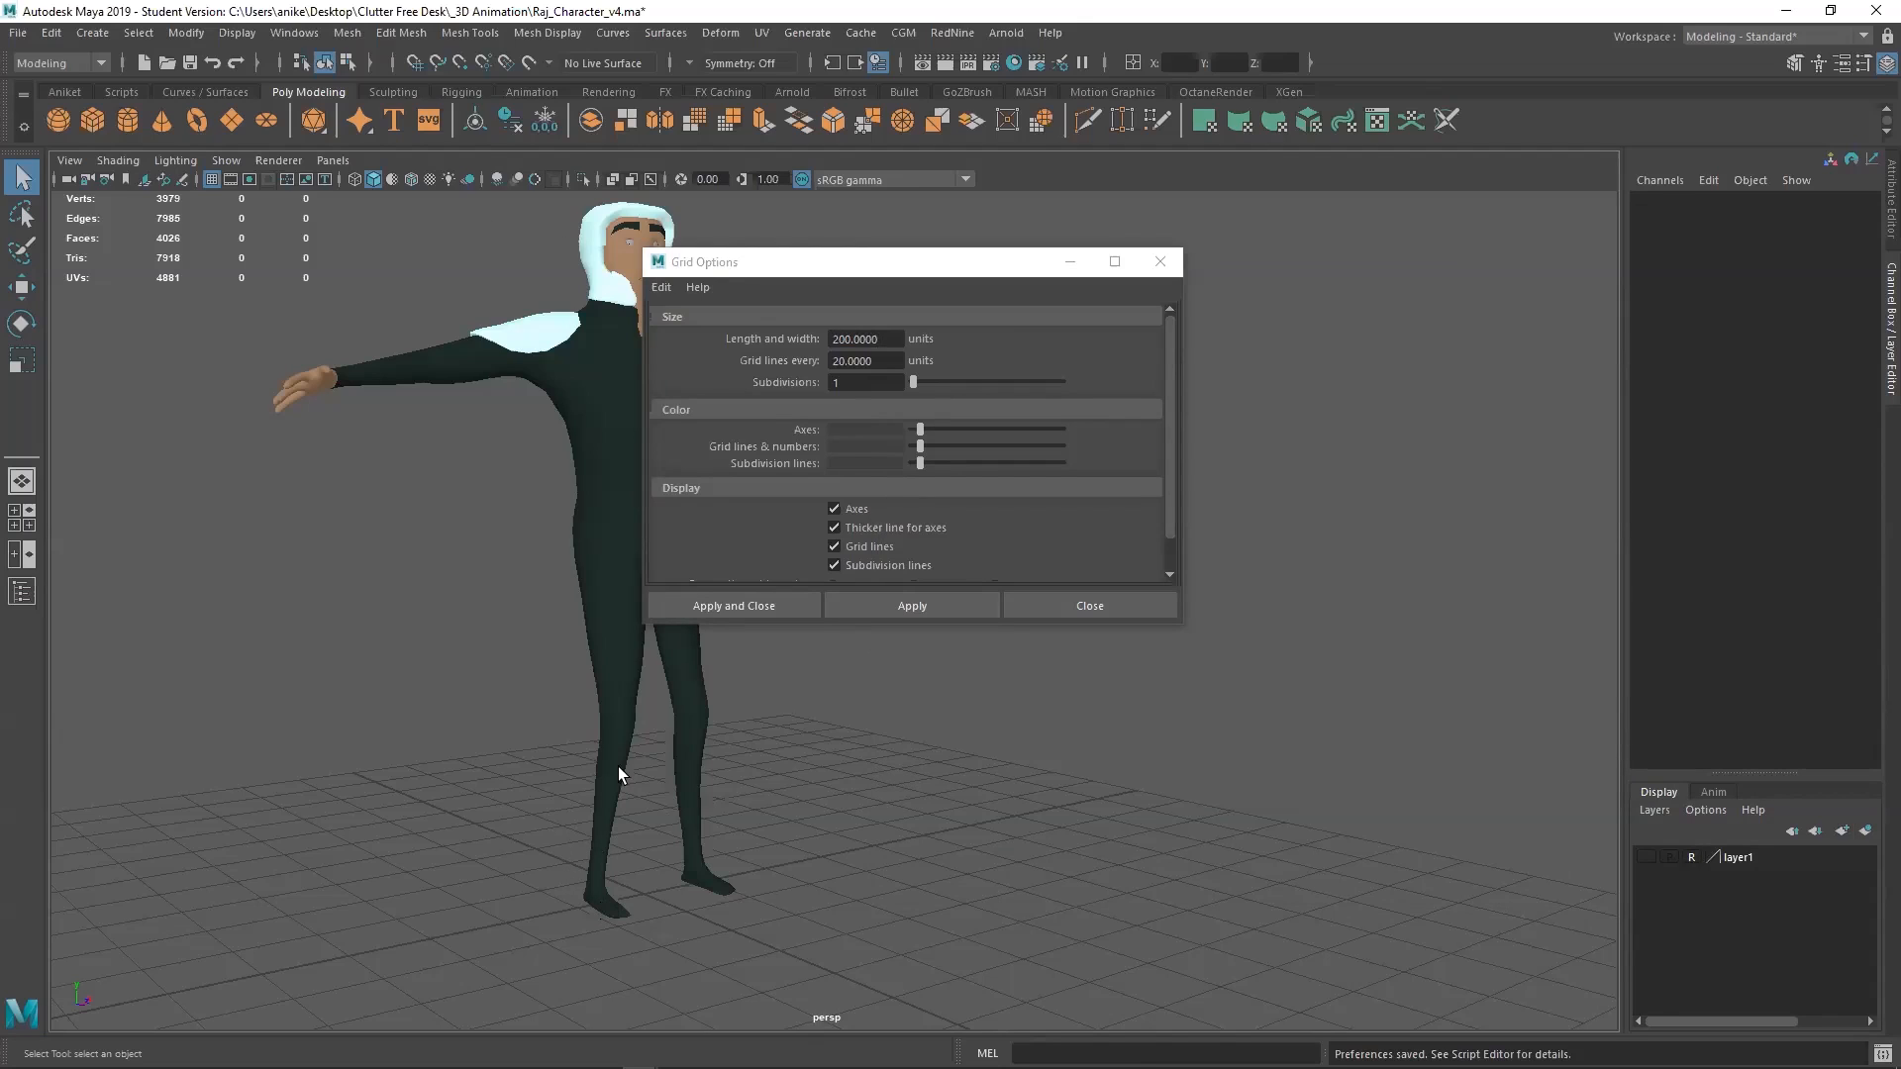
Apply the grid options with a length and width of 200 units and grid lines every 20 units
left_click(857, 281)
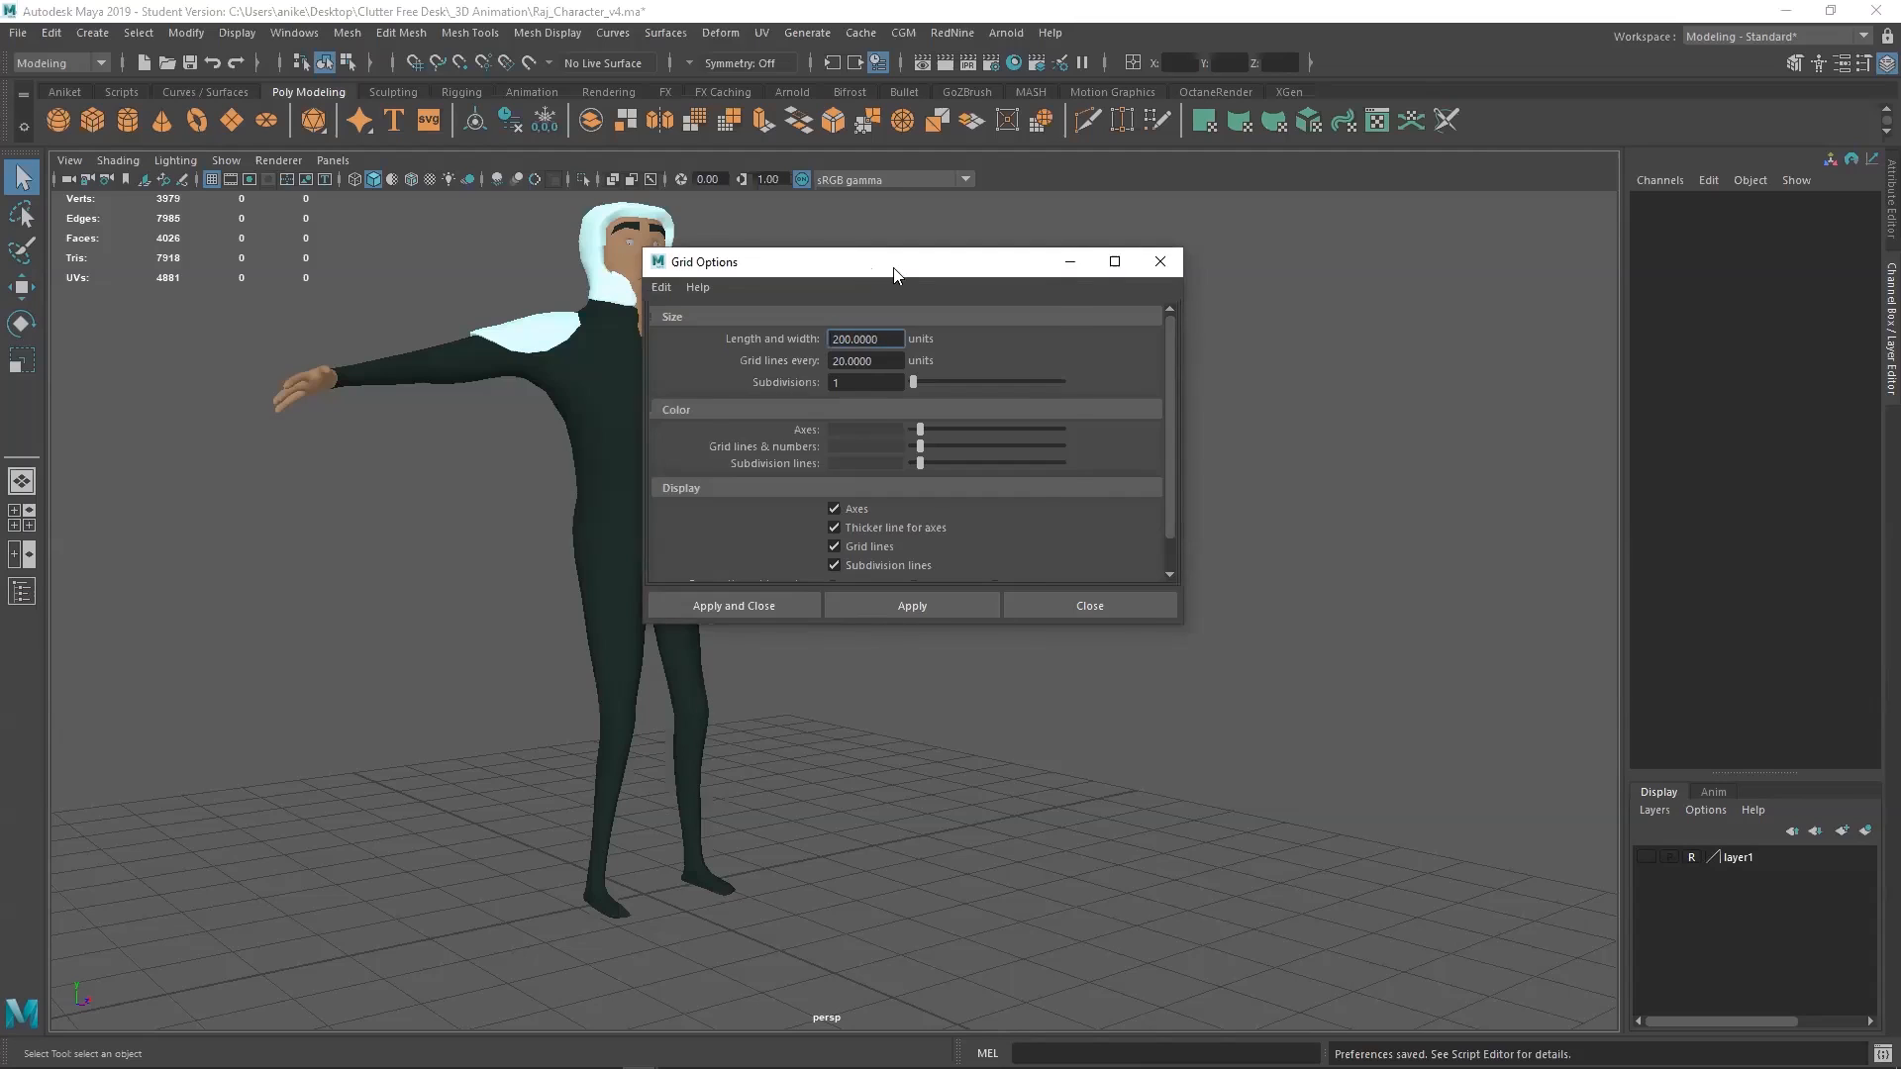
left_click_drag(893, 274, 1306, 289)
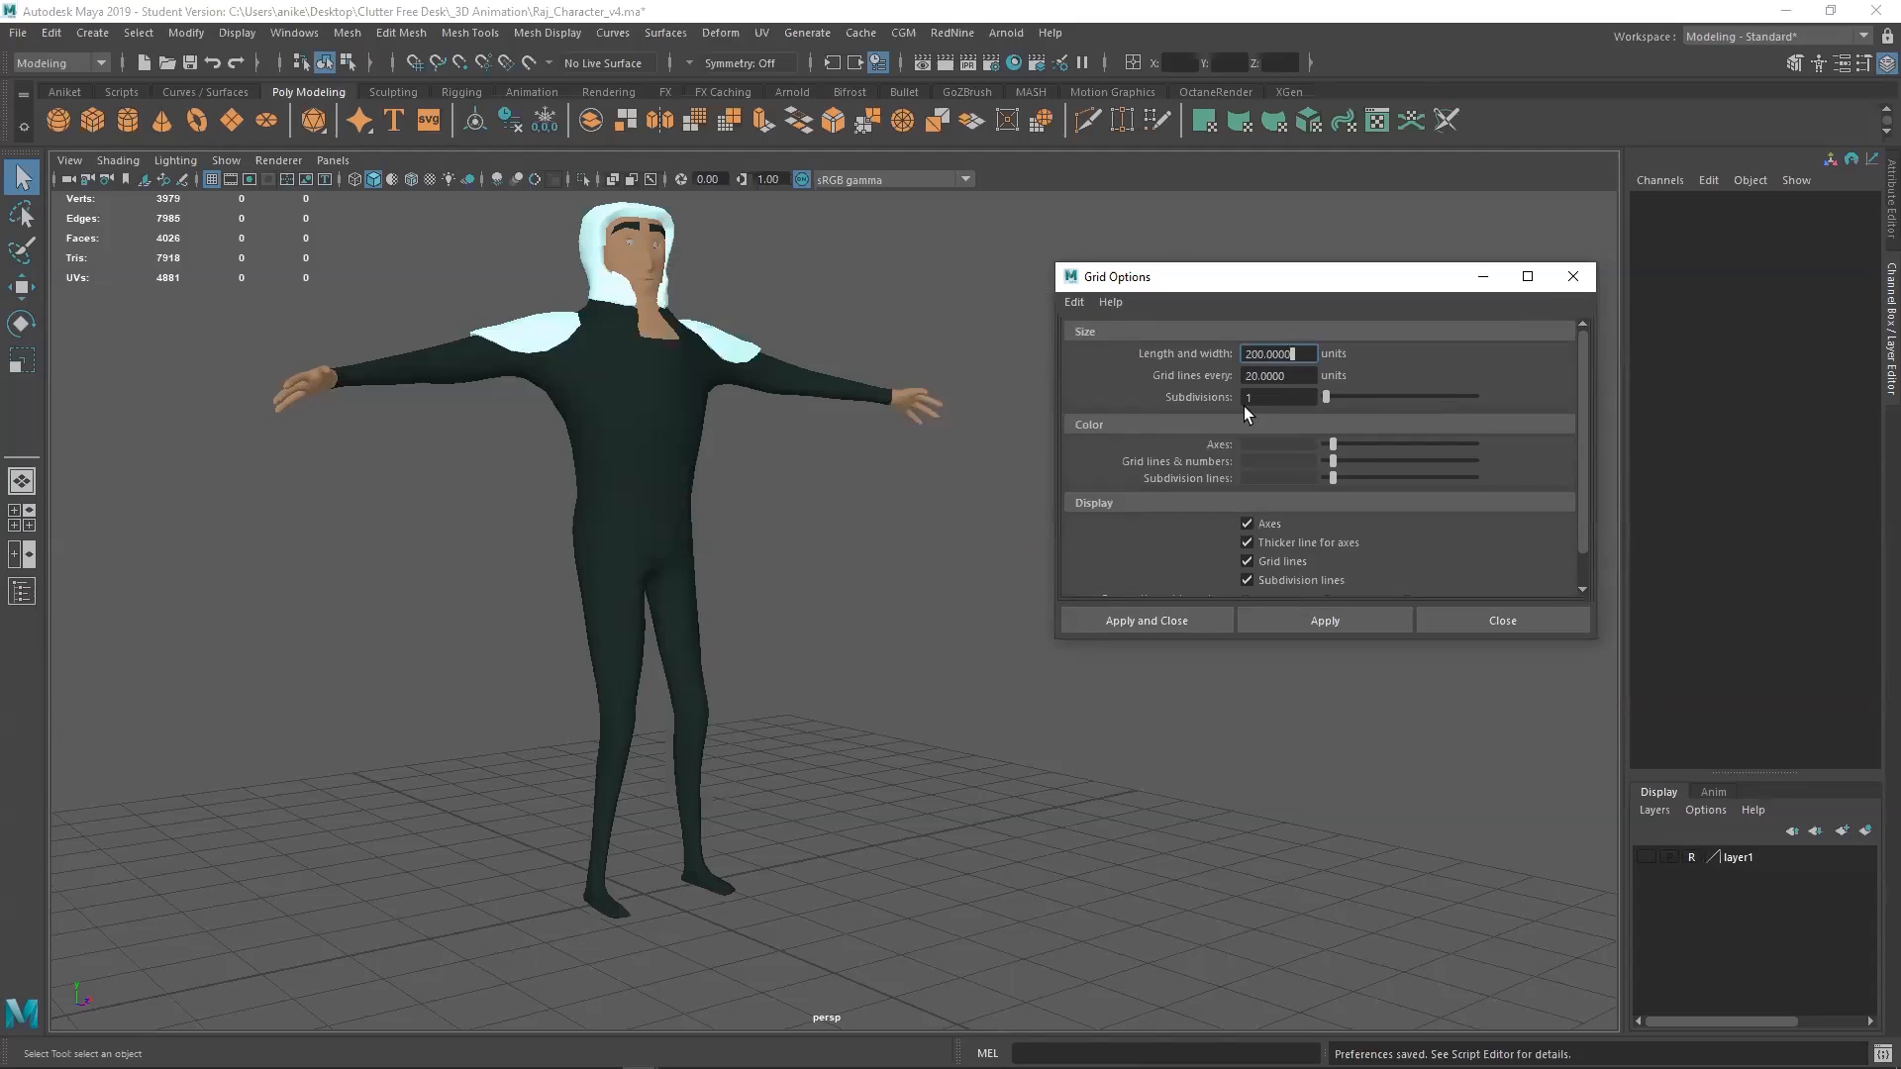
left_click_drag(671, 768, 921, 755, "alt")
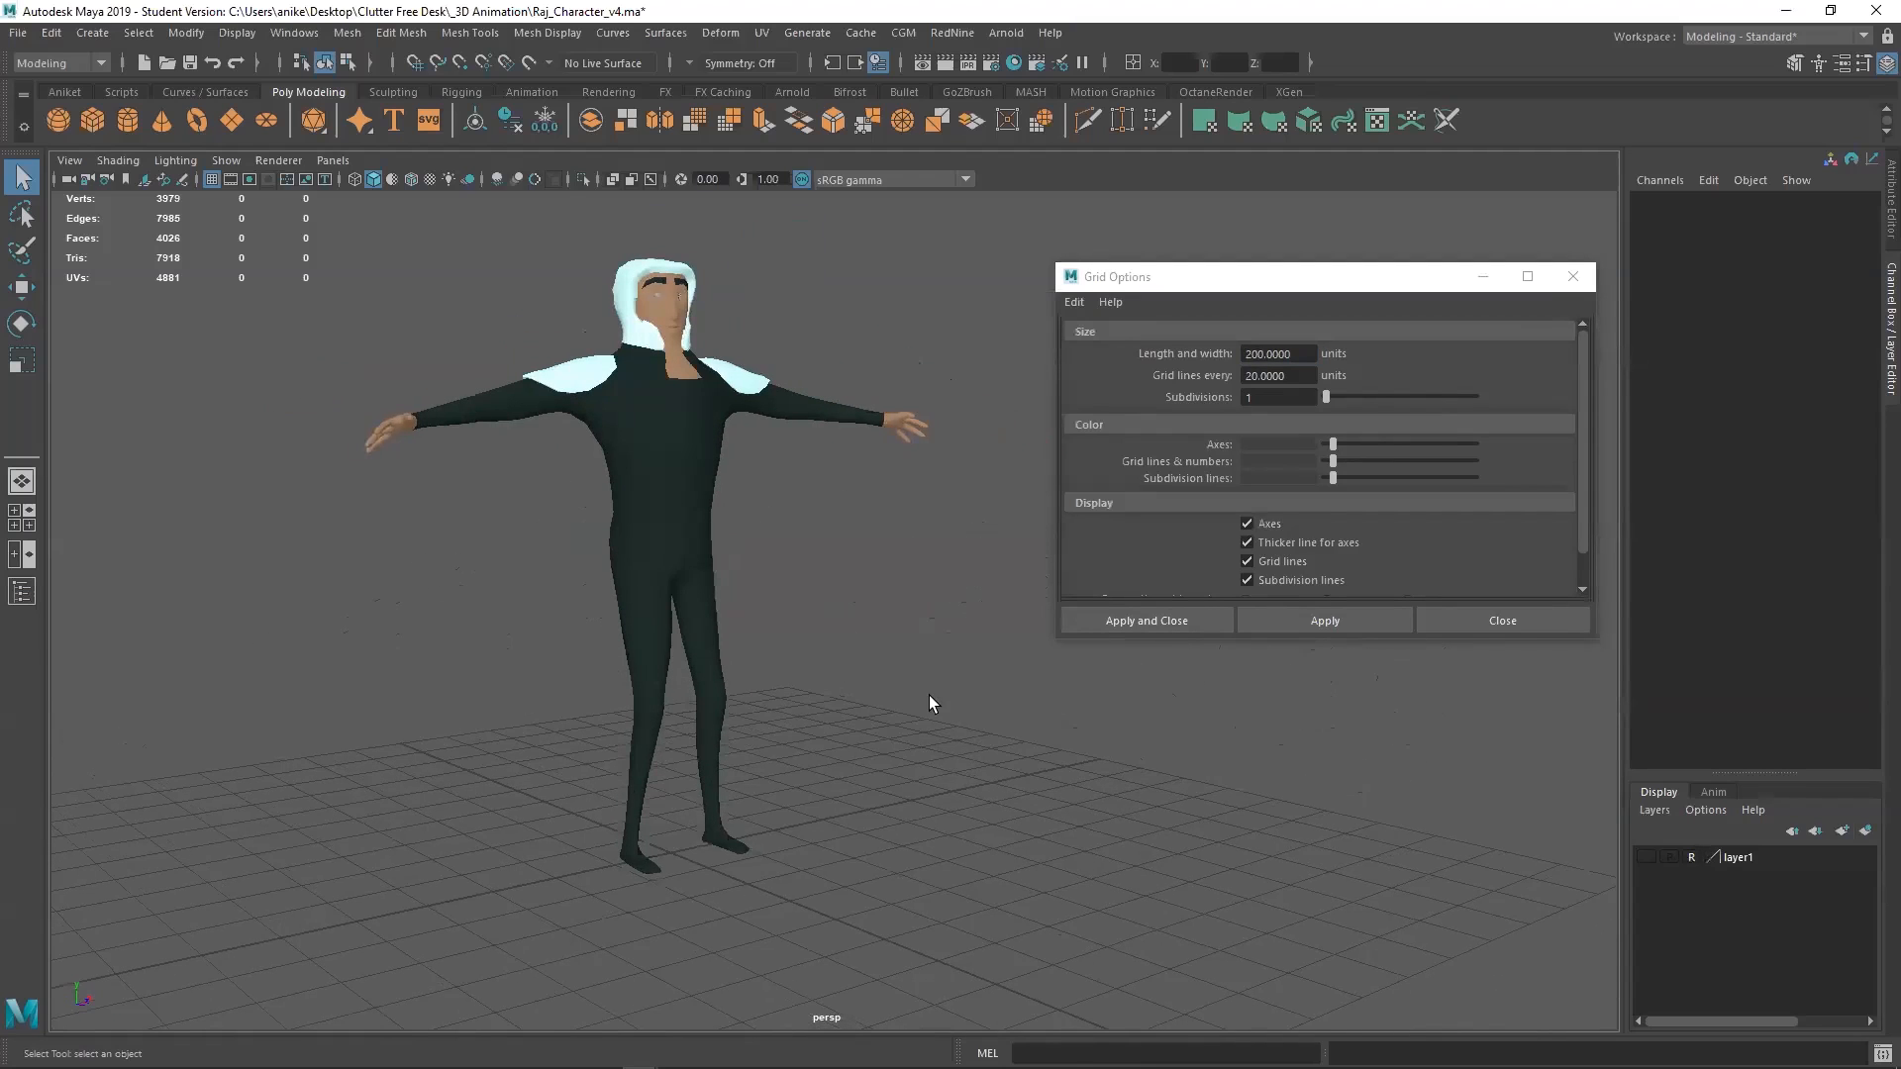
left_click_drag(913, 667, 972, 544, "alt")
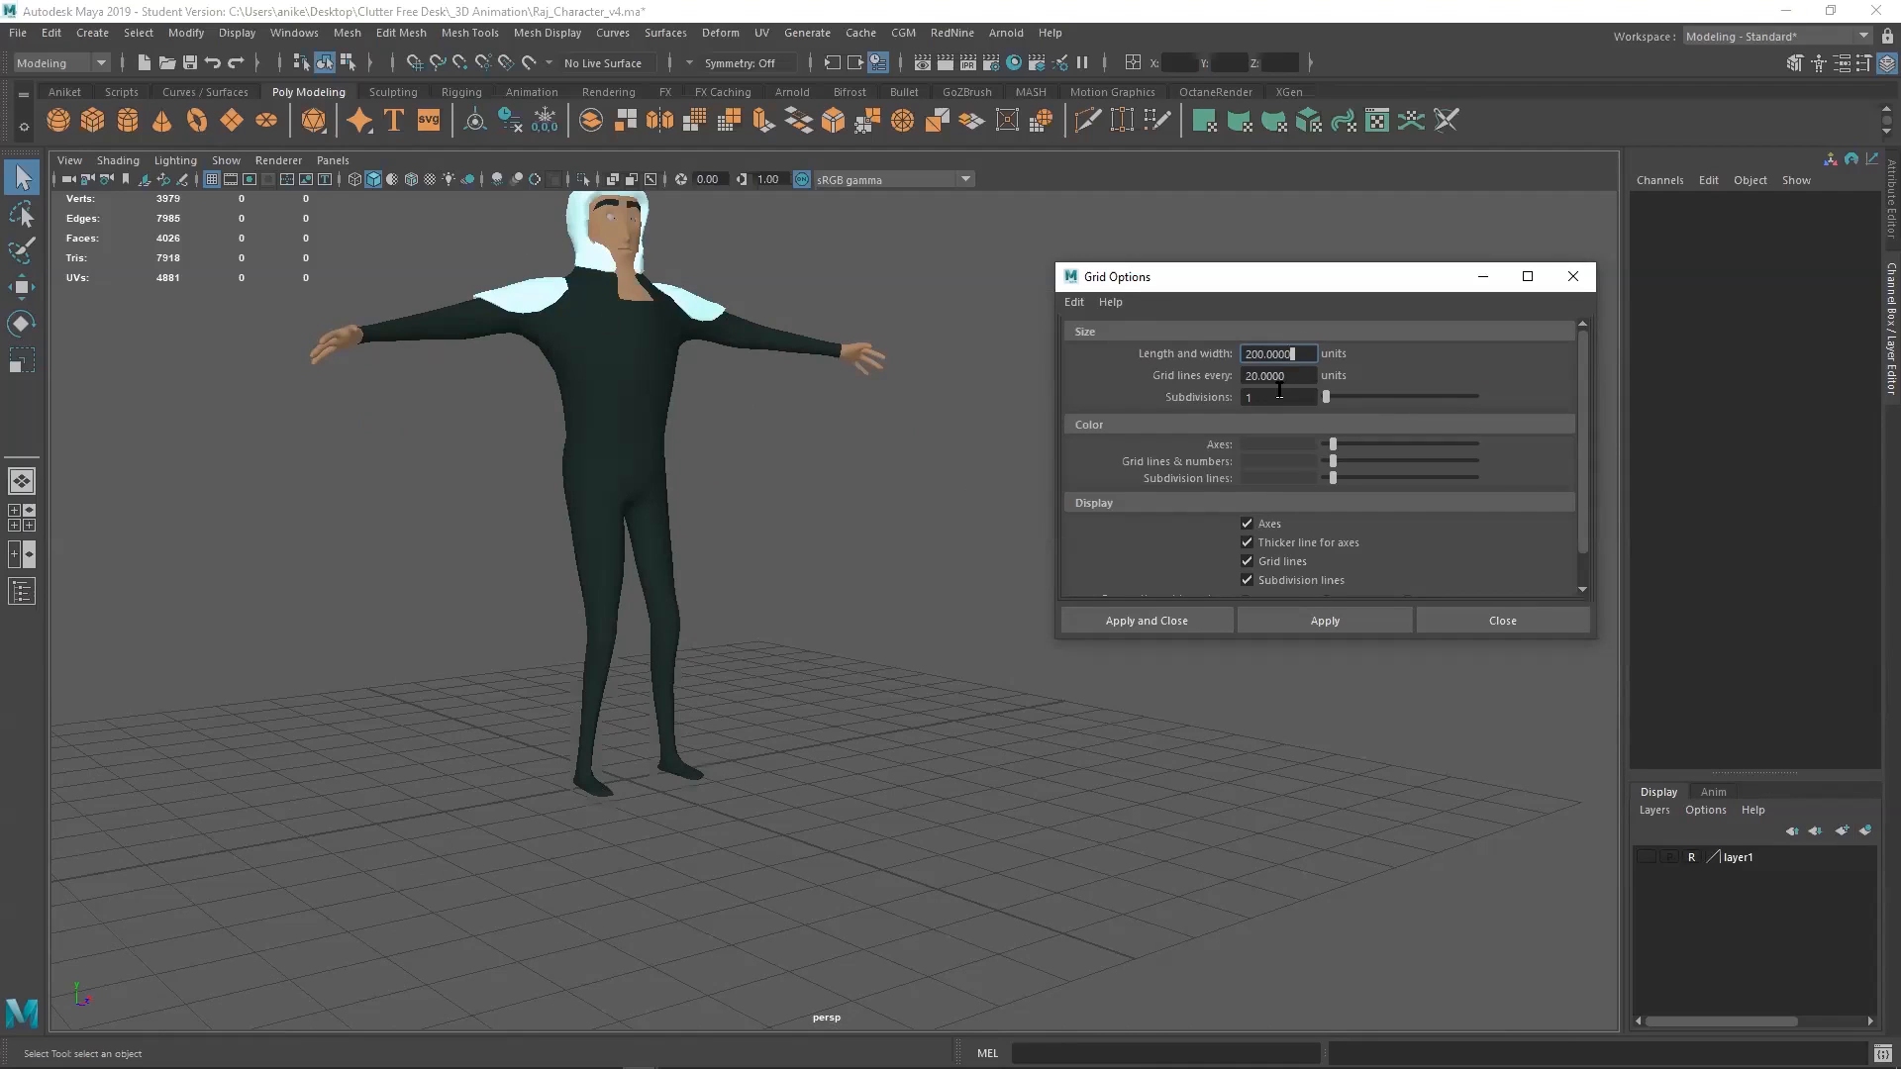
left_click(1230, 621)
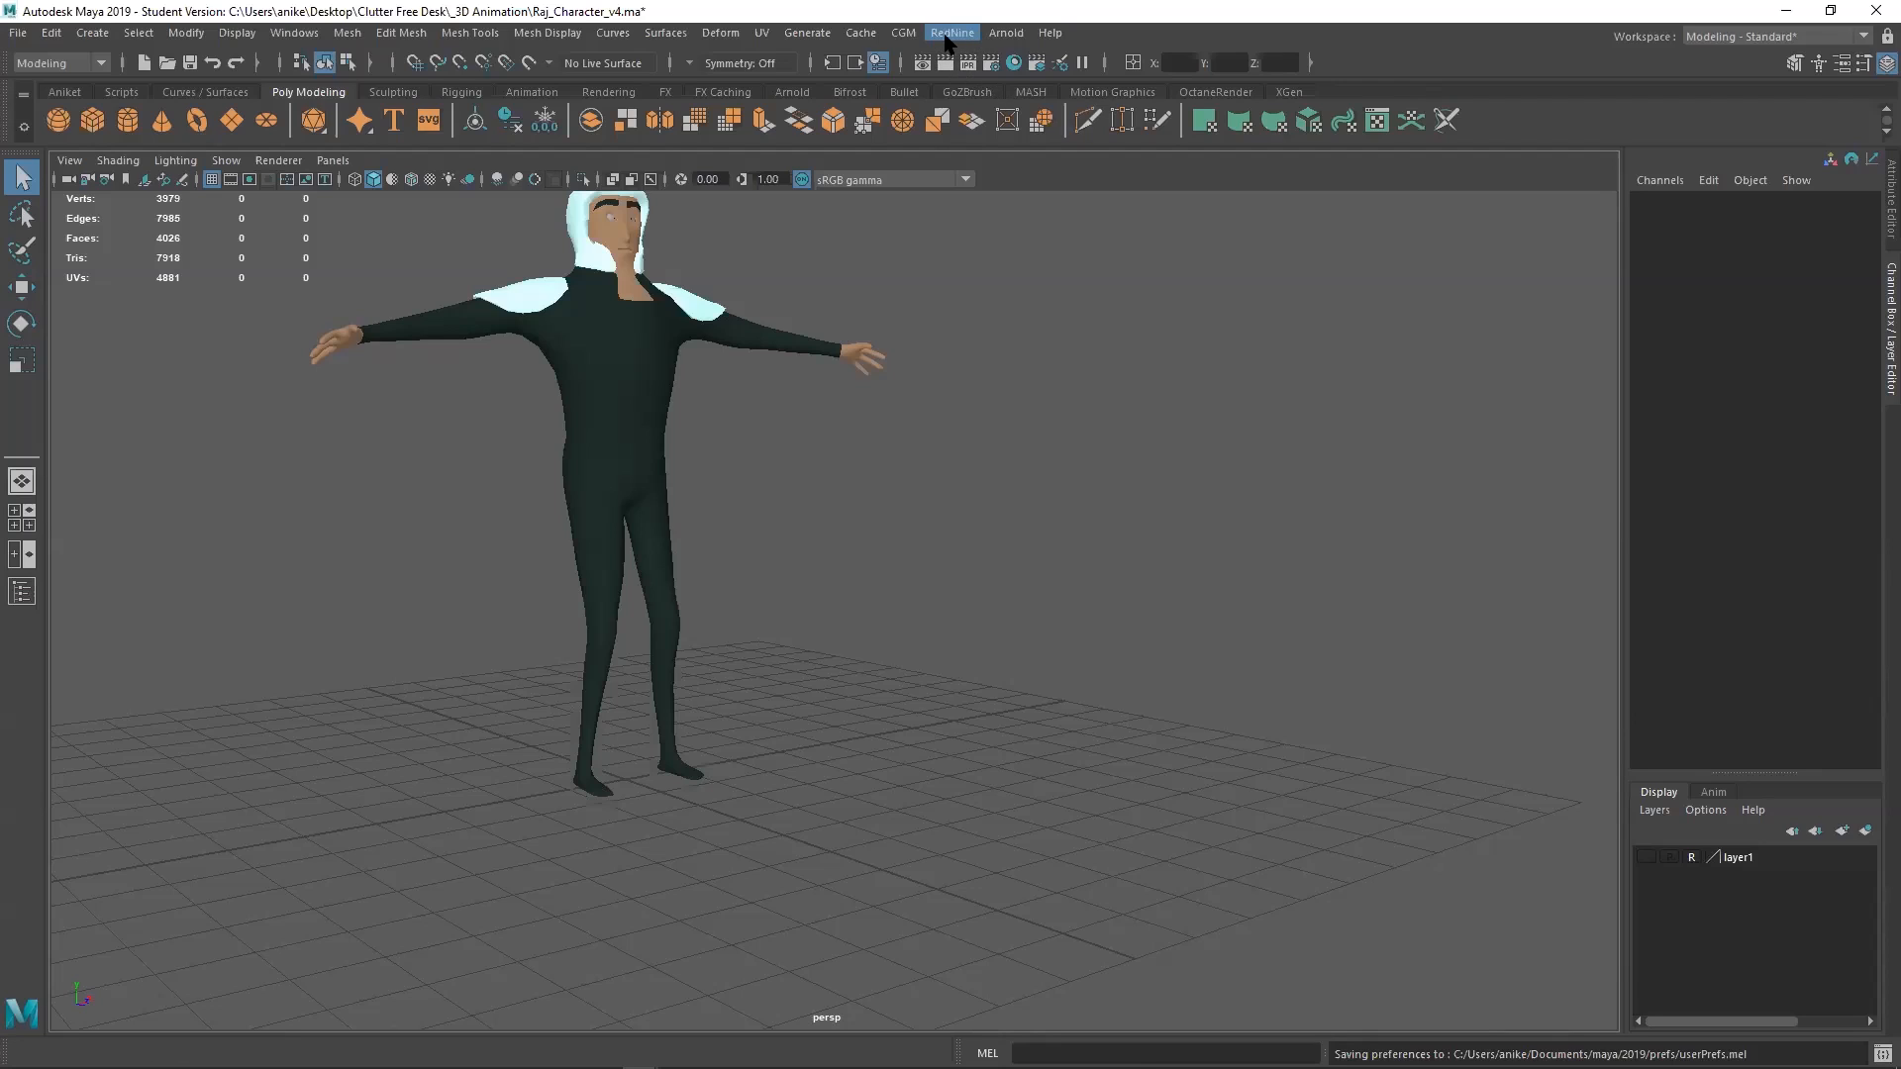
Open the UV Editor and dock it in the main window beside the Channel Box
left_click(764, 38)
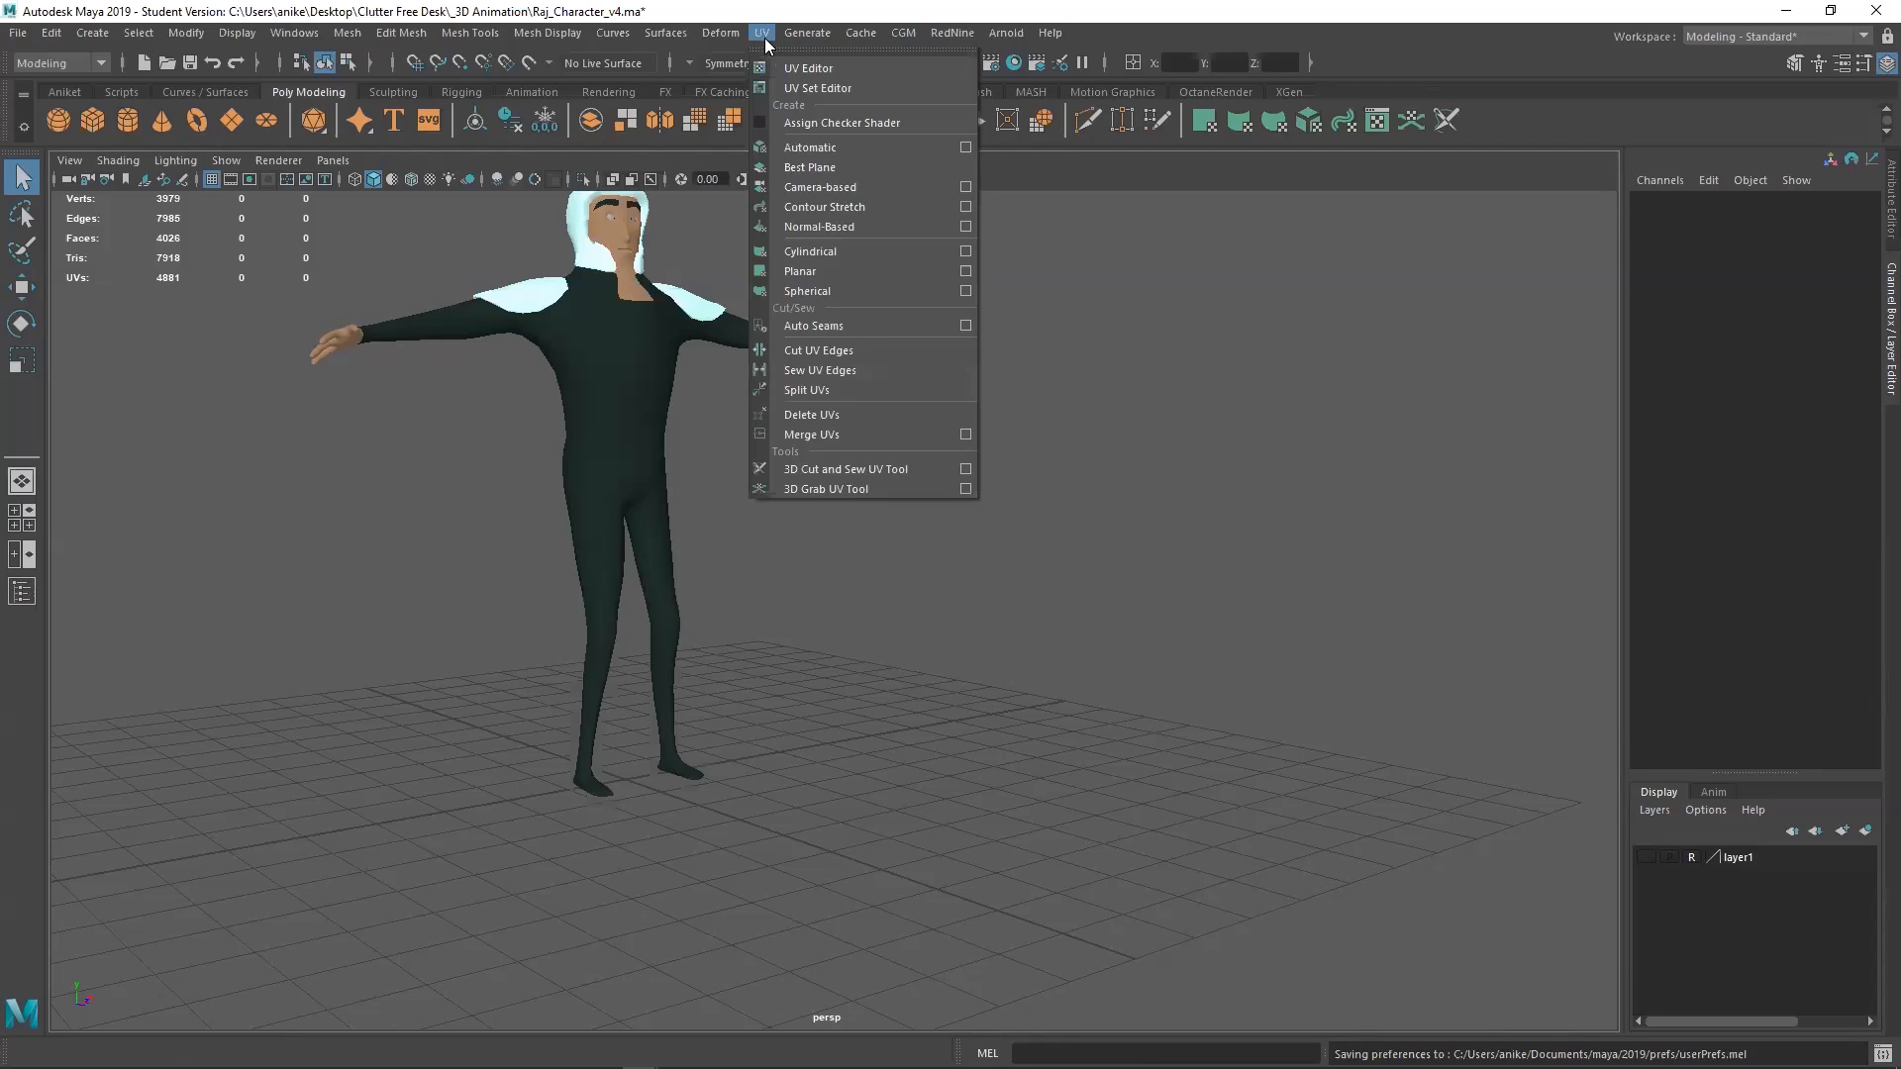
left_click(806, 70)
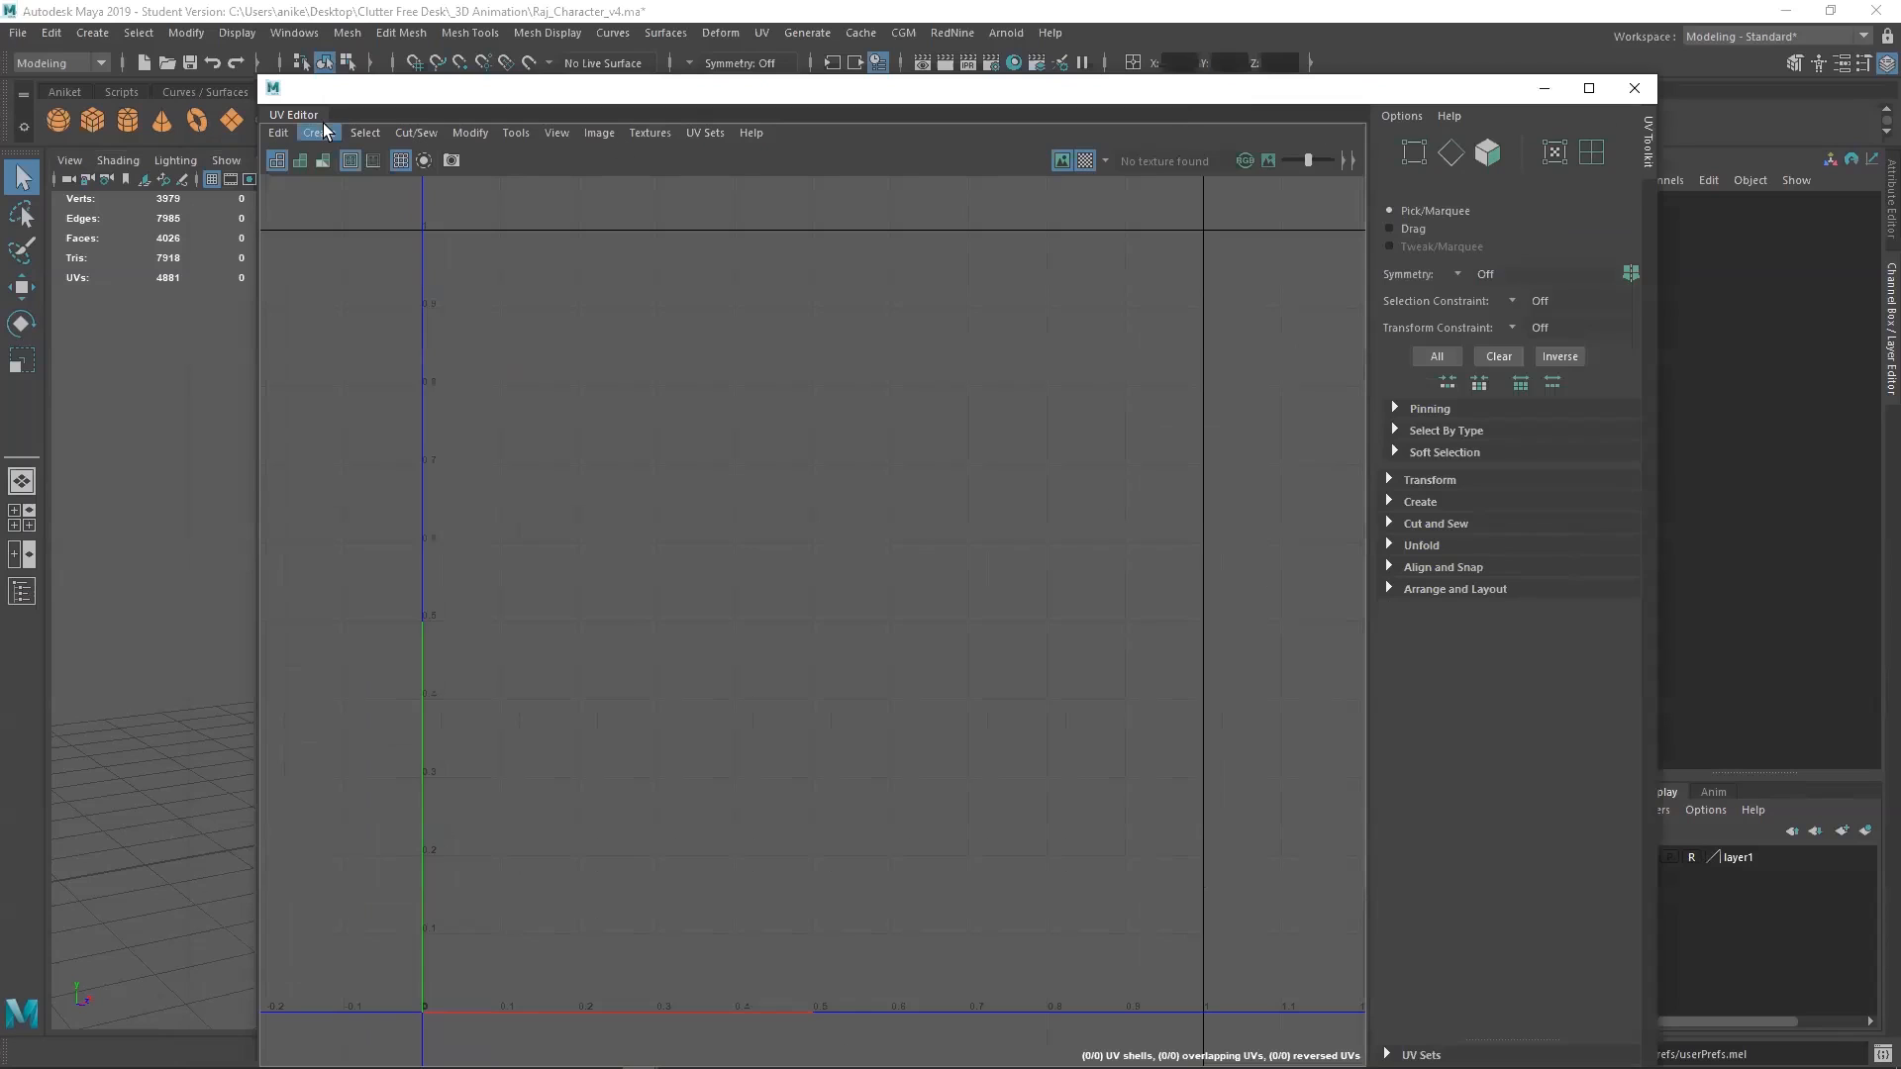
left_click_drag(315, 113, 1880, 479)
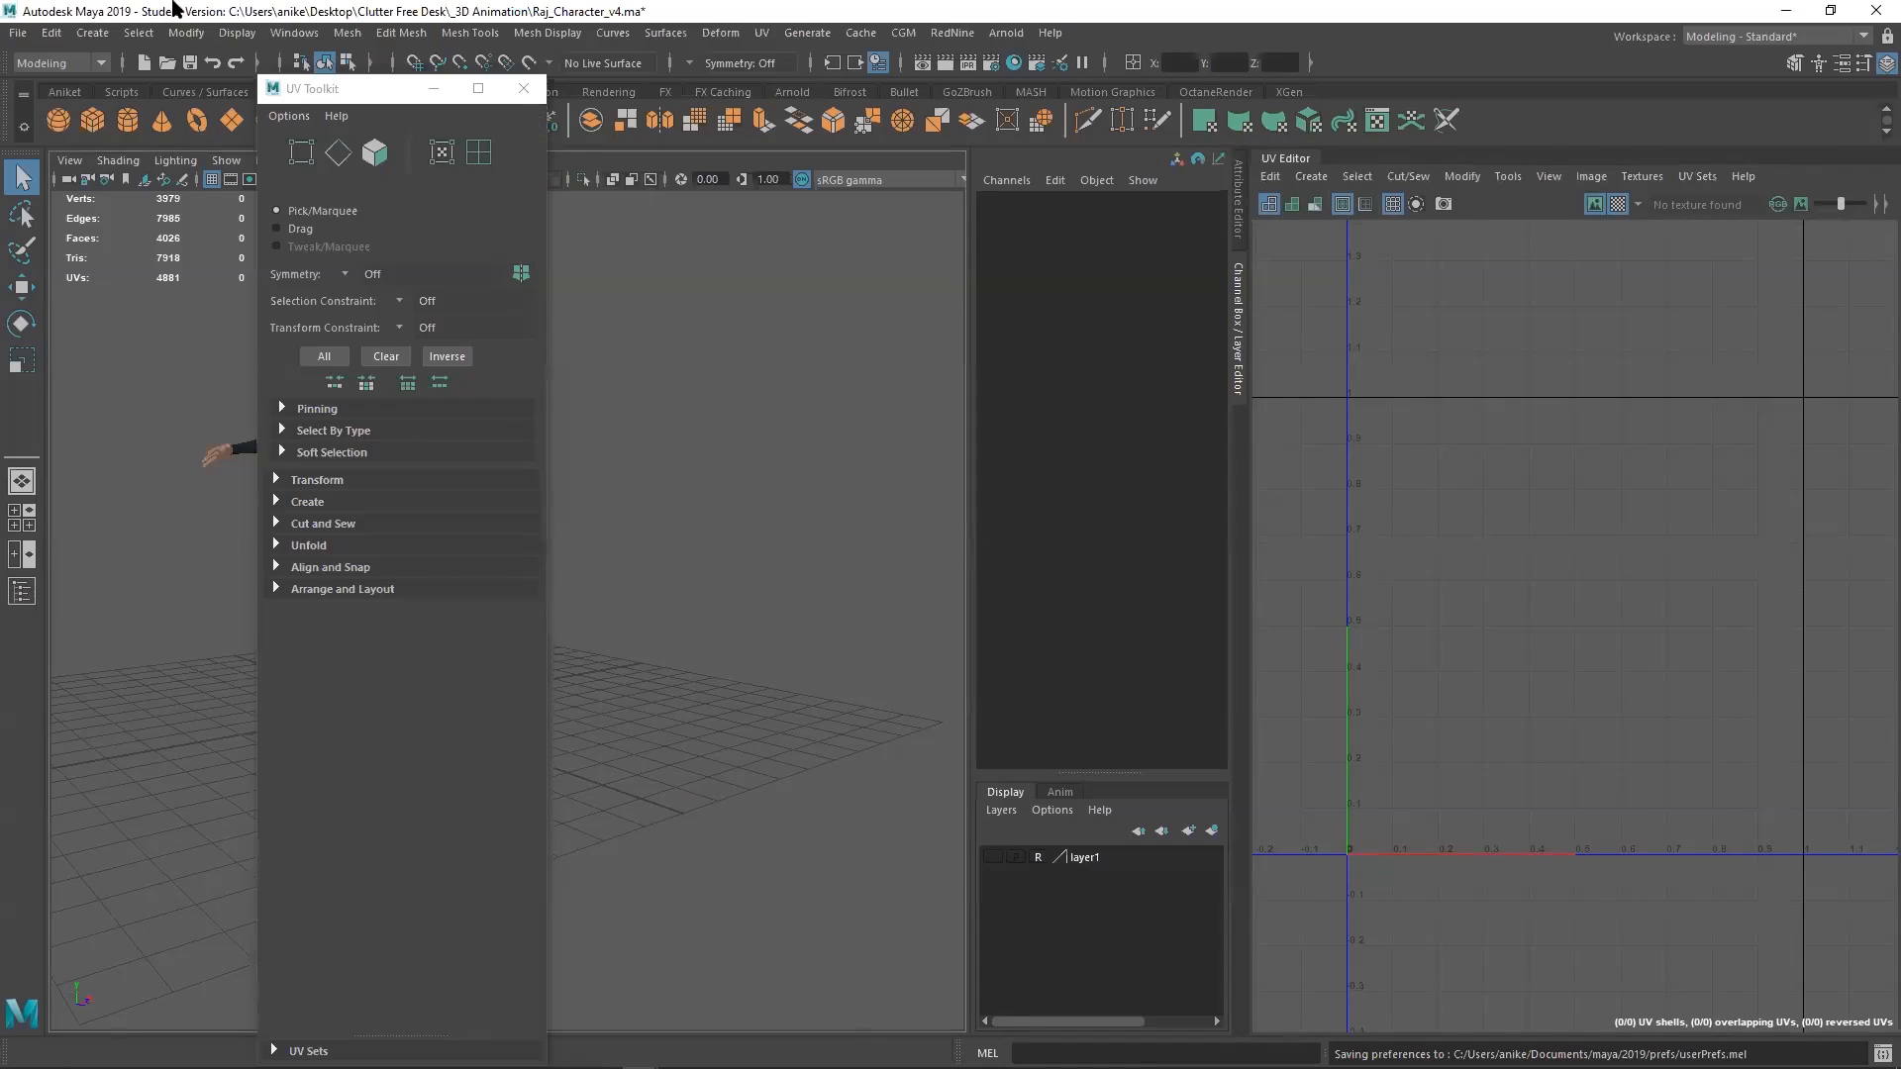
Dock the UV Toolkit as a tab with the Attribute Editor and Channel Box, and bring it to the front
left_click_drag(359, 88, 754, 196)
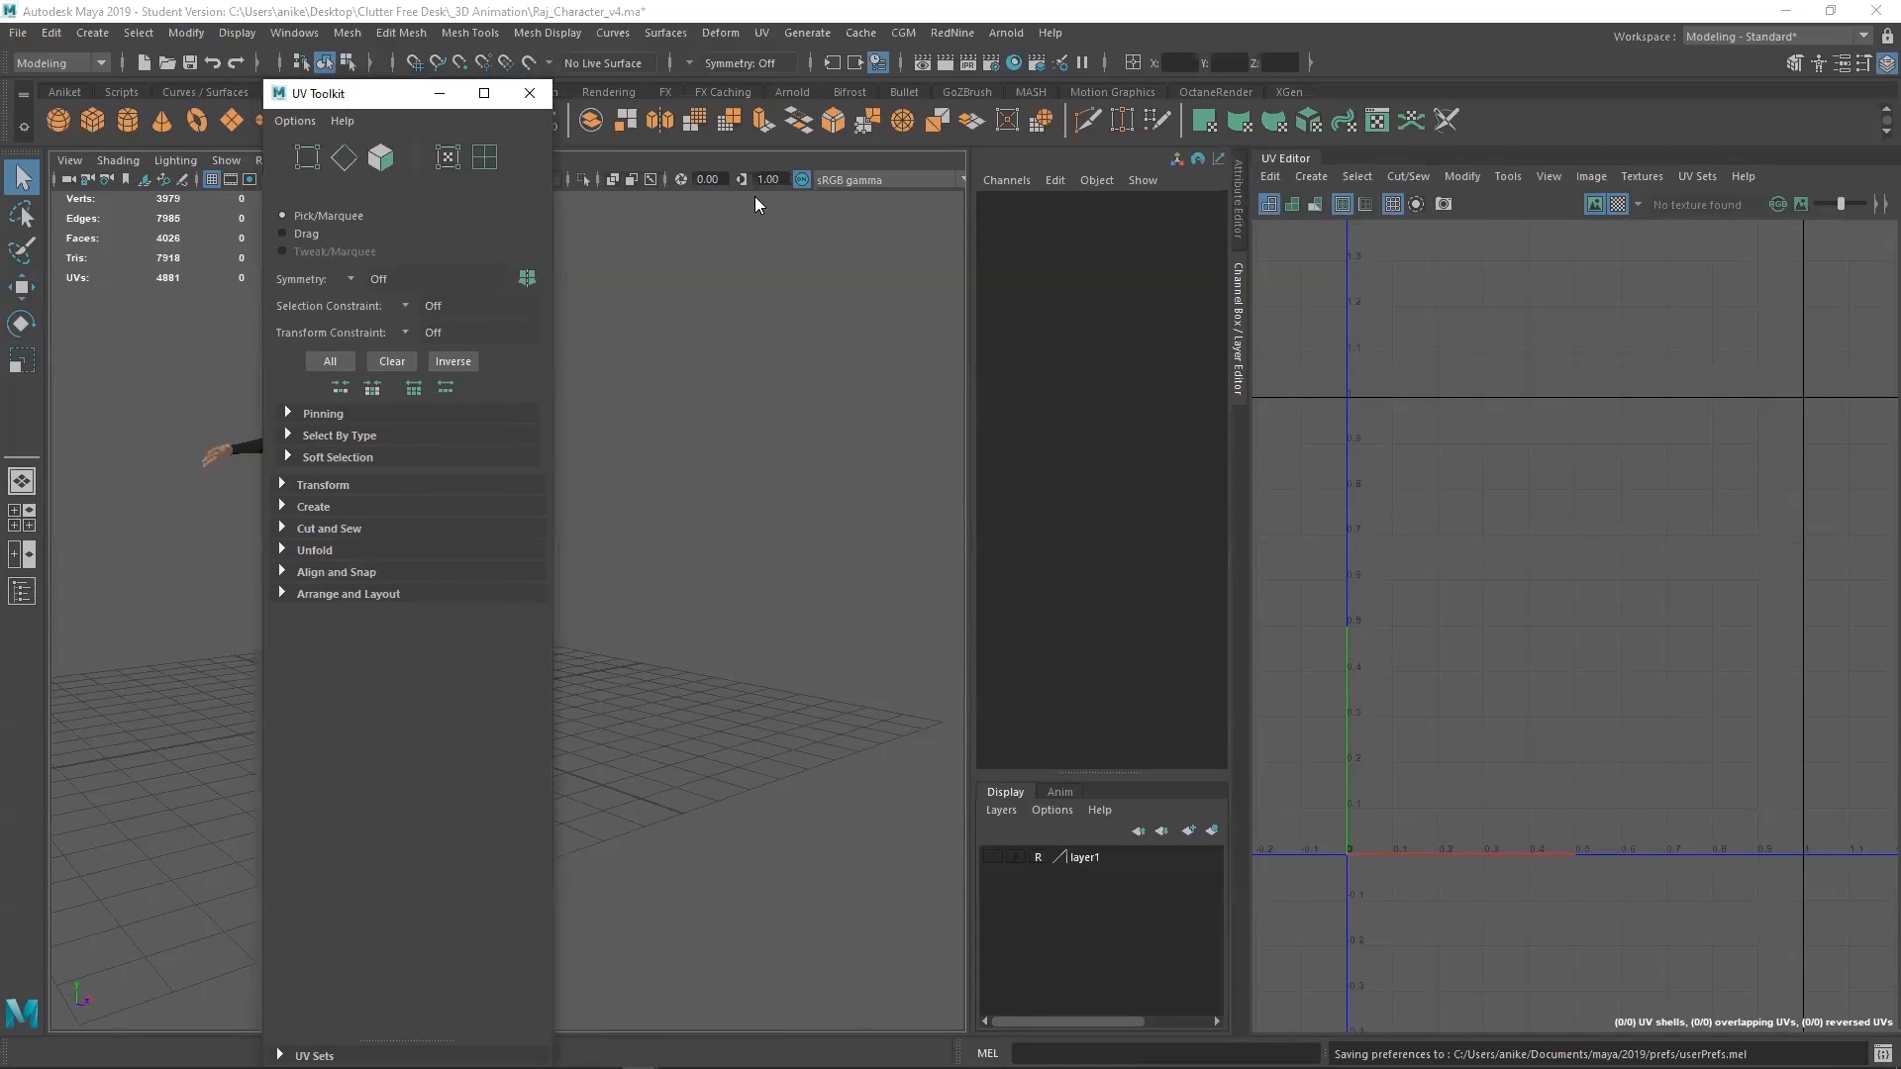
left_click_drag(755, 196, 1186, 509)
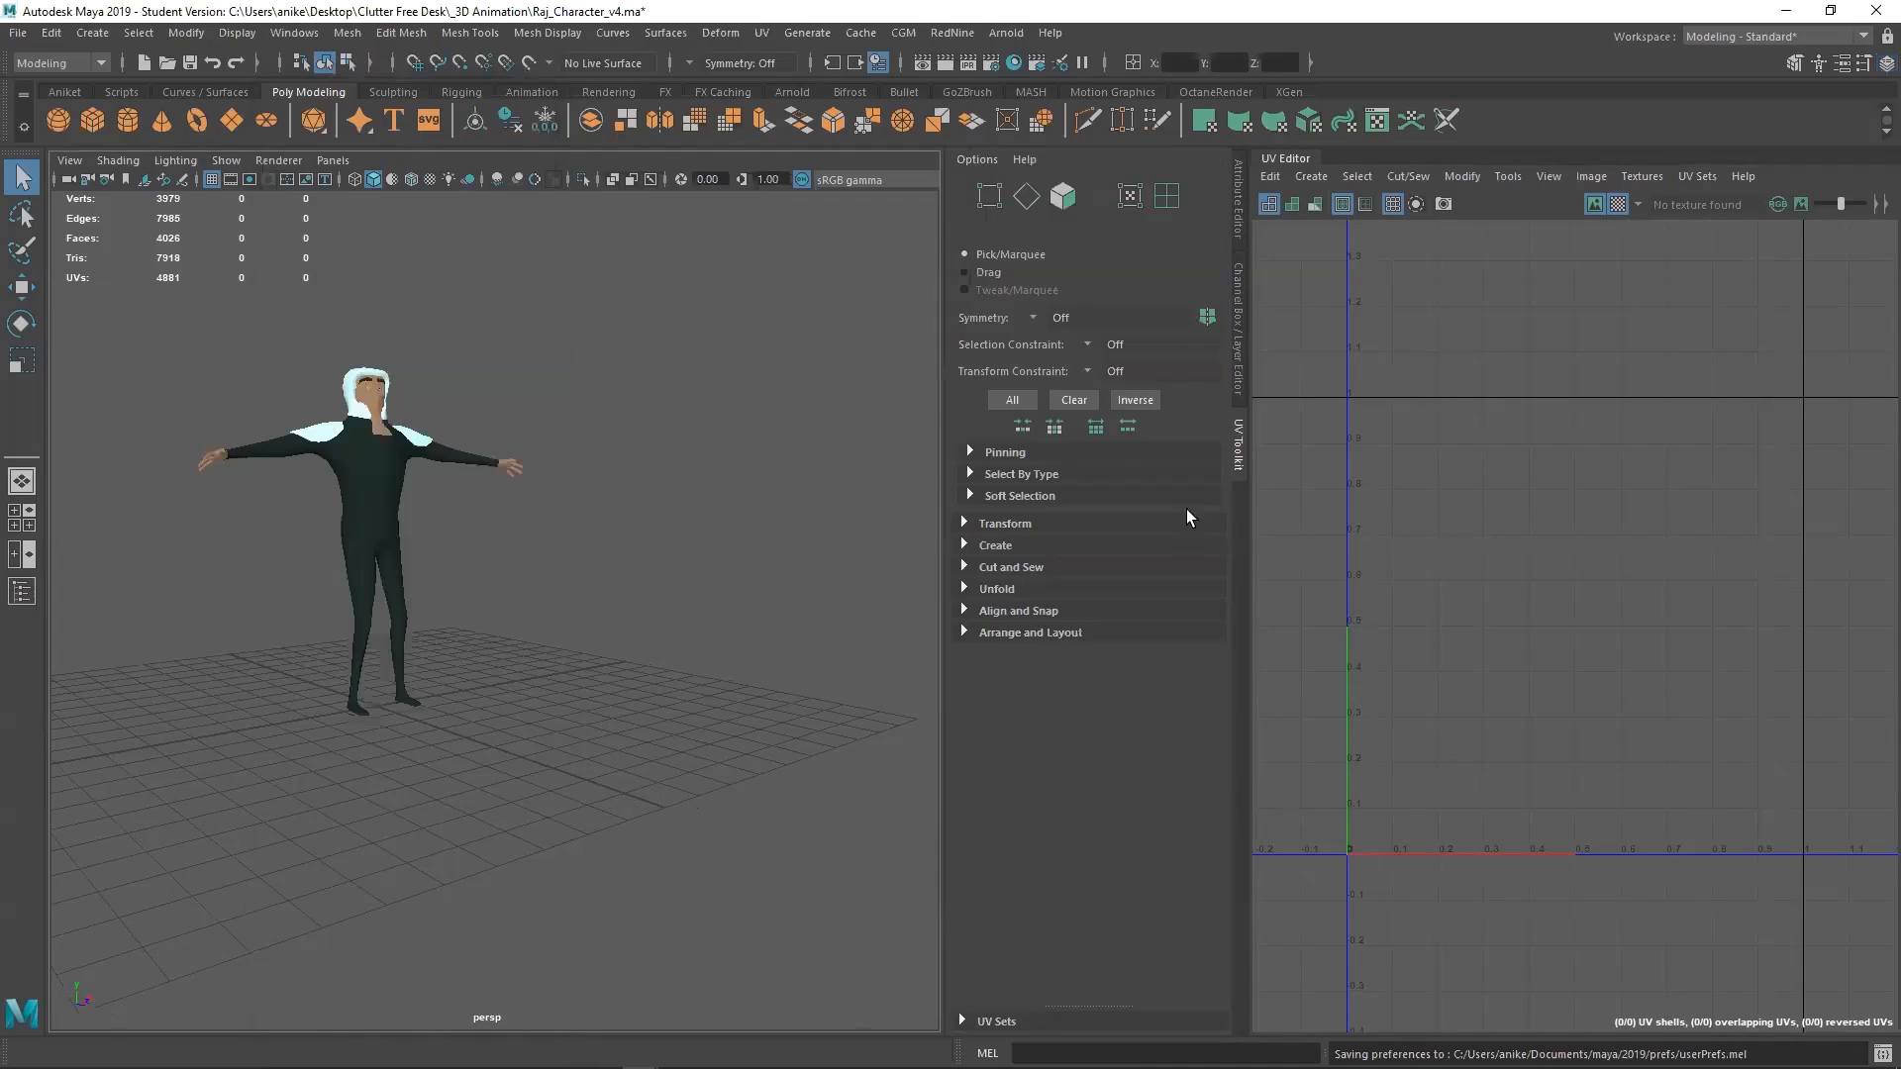
key("ctrl+a")
left_click(1233, 451)
key("ctrl+a")
key("ctrl+a")
left_click(1233, 451)
Isolate the character's body mesh in the viewport and clear the selection
left_click(406, 461)
left_click_drag(461, 559, 440, 594, "alt")
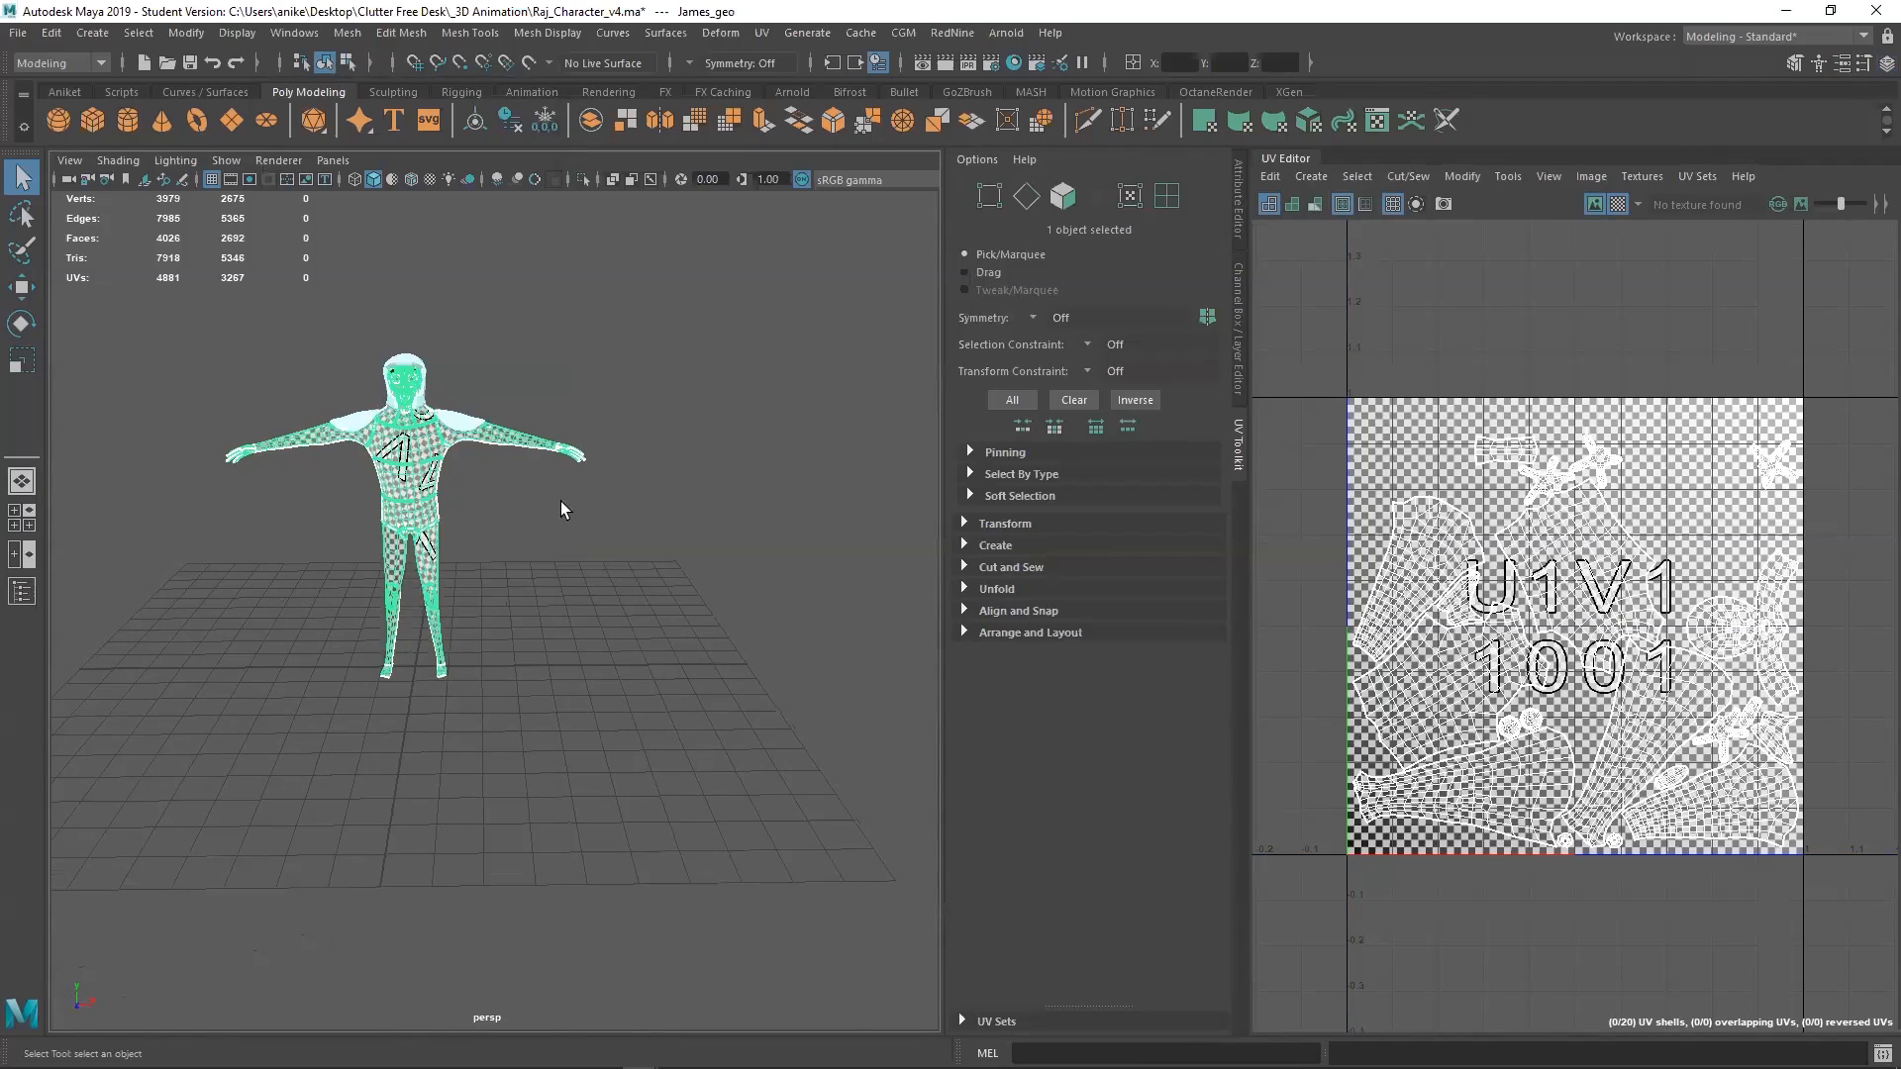
key("ctrl+1")
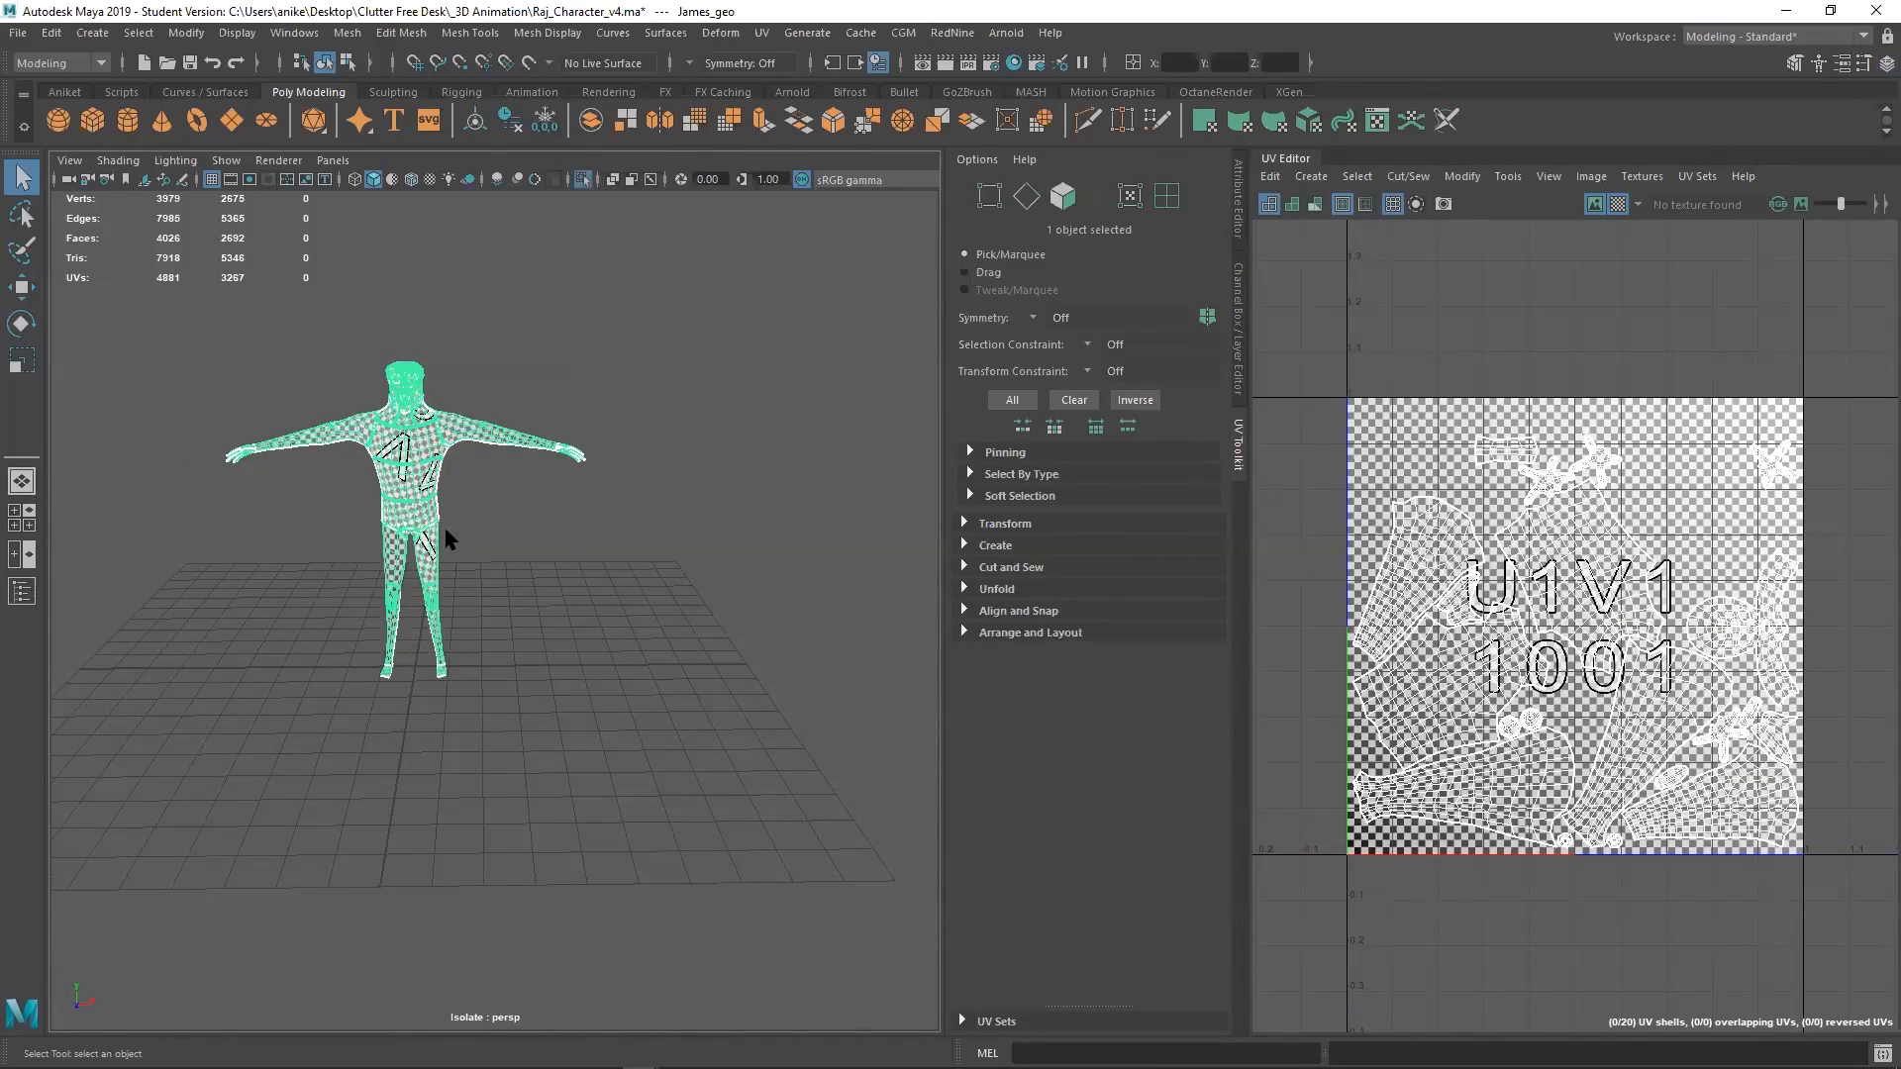
left_click(329, 357)
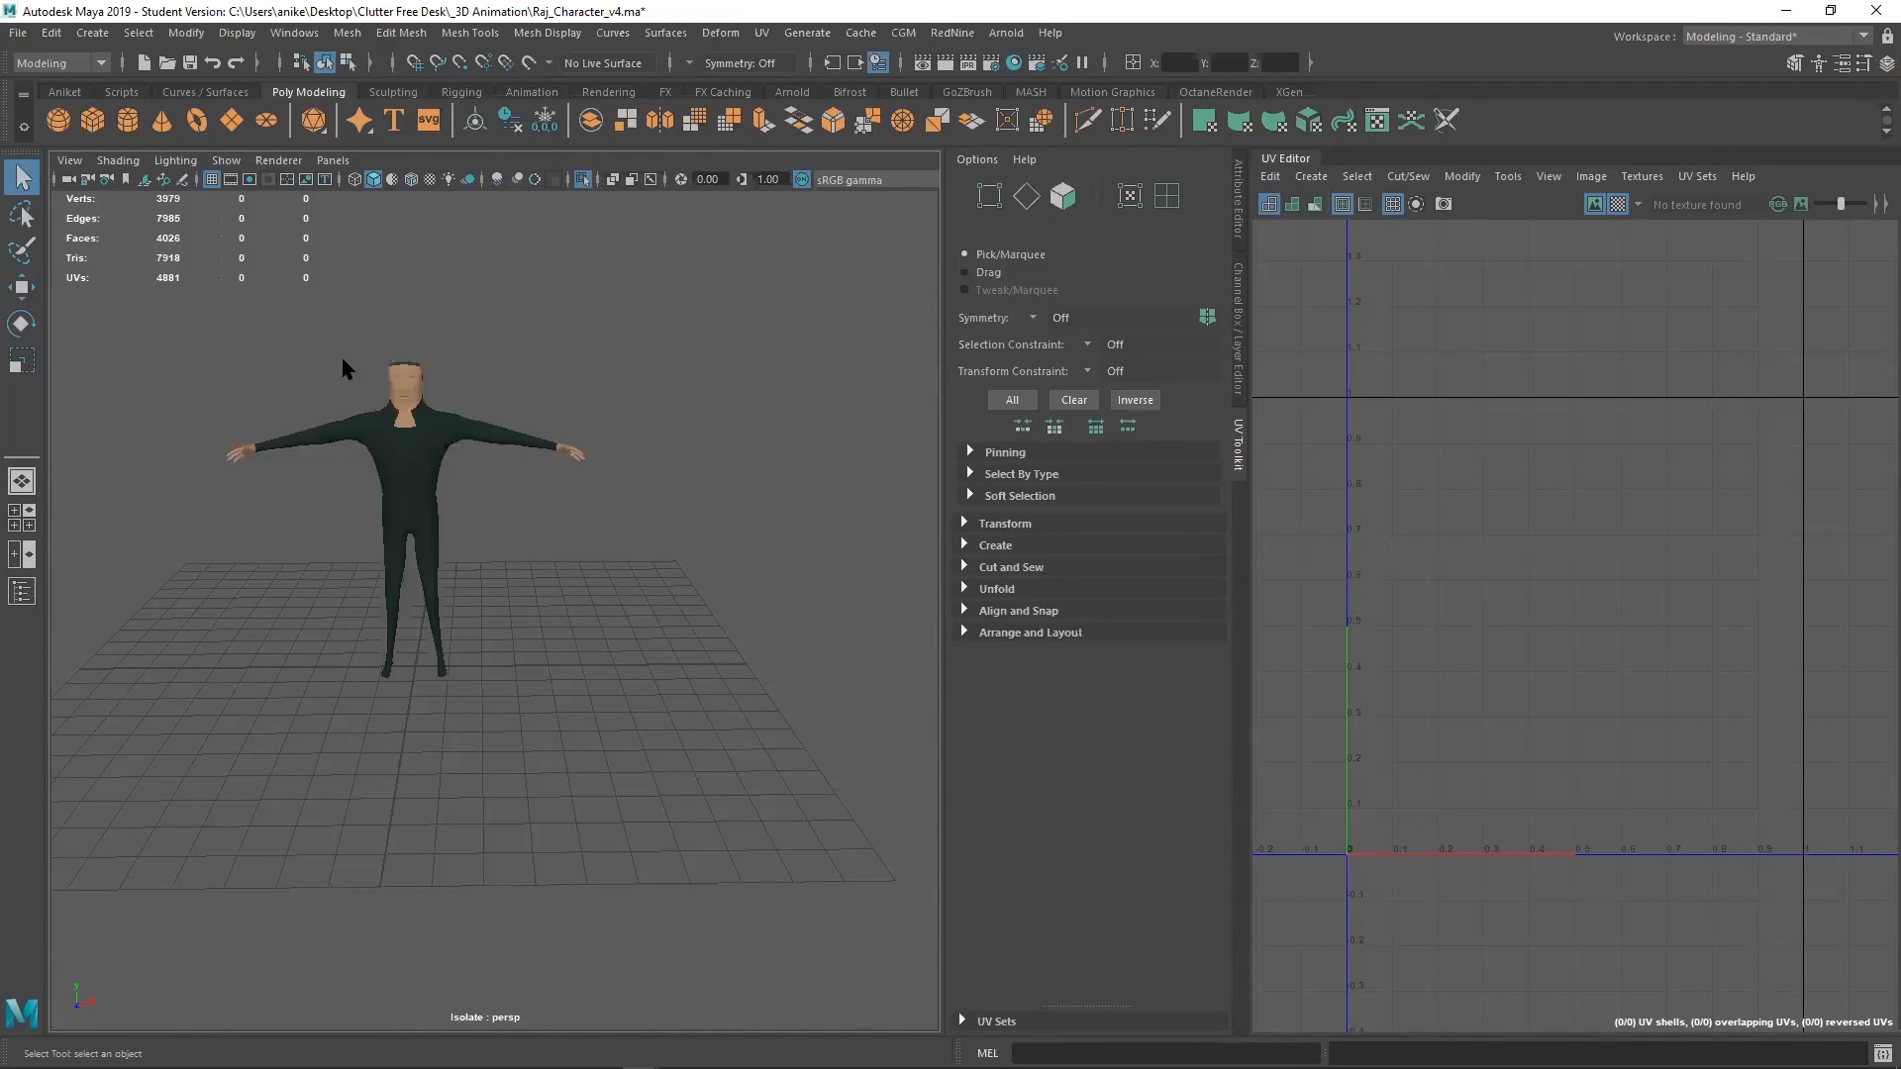
scroll(289, 358, "up", 4)
middle_click_drag(284, 441, 381, 594, "alt")
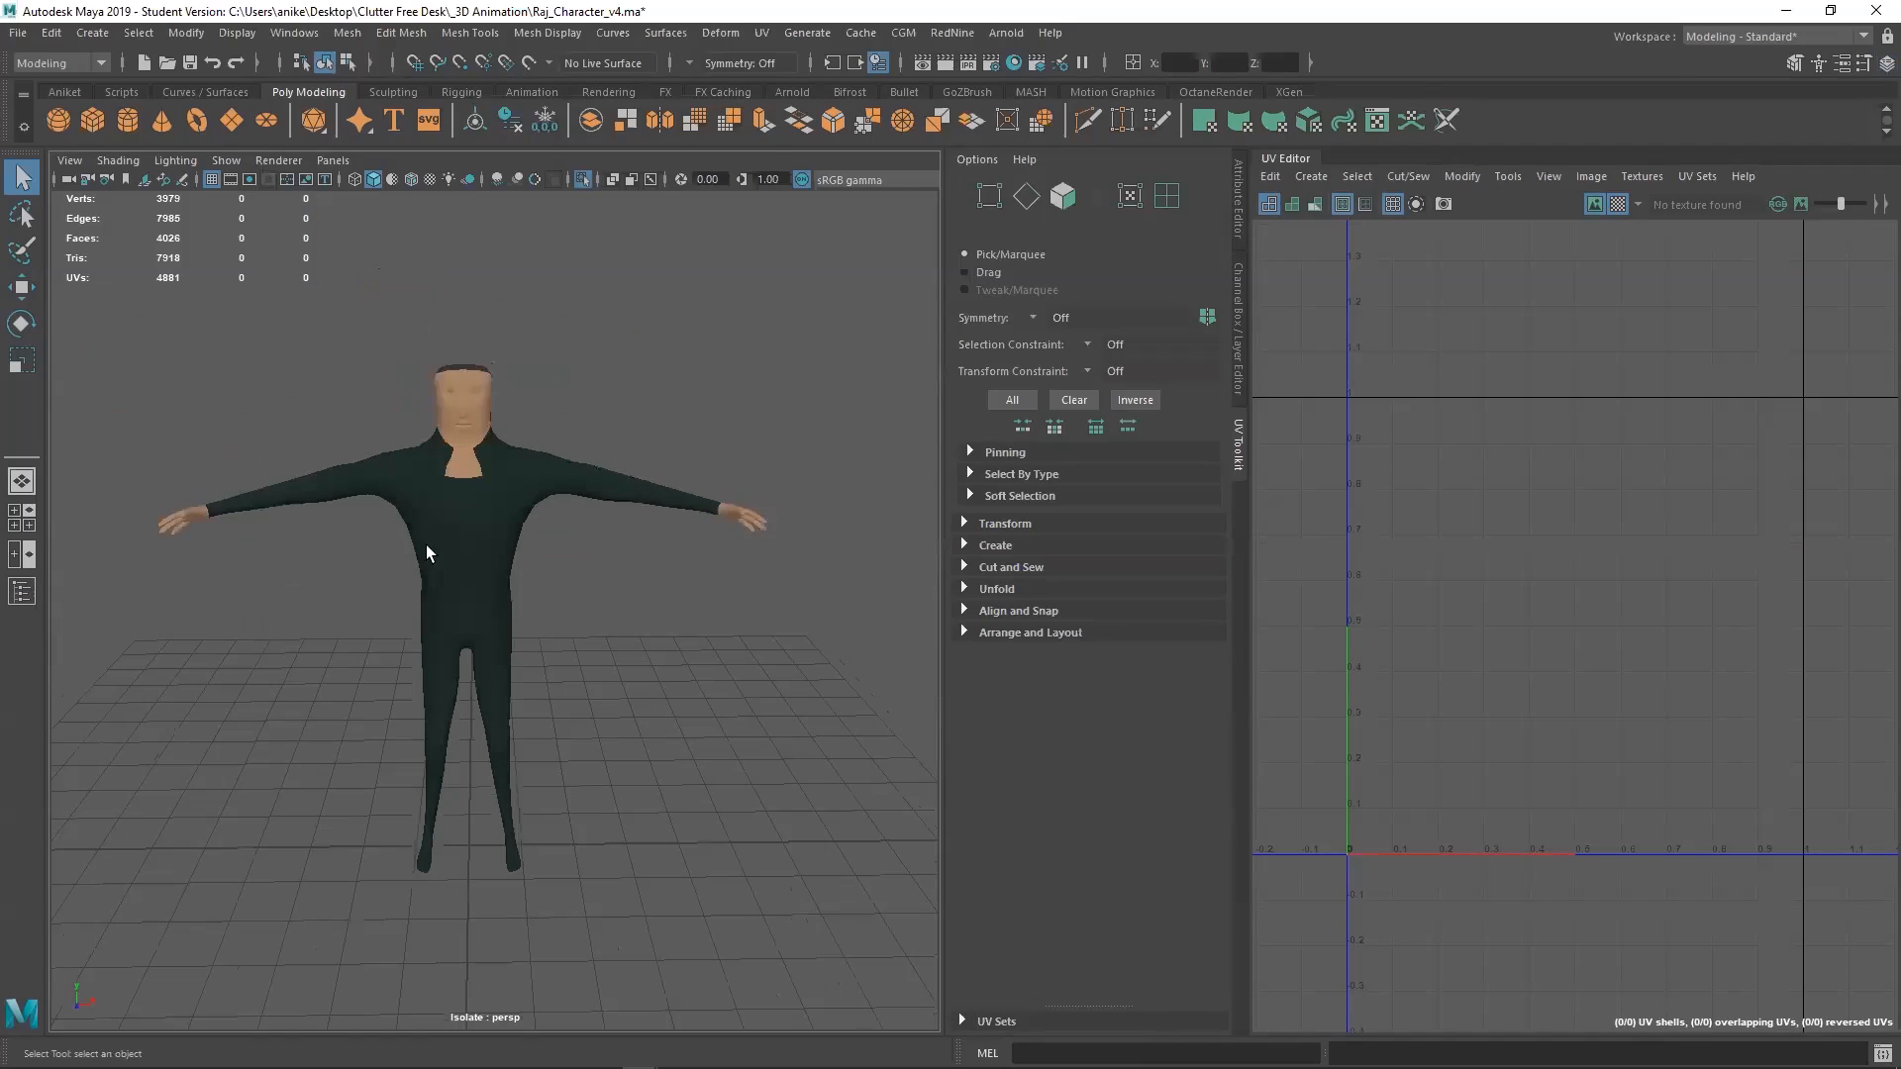
Select the body mesh and compare its UV layout and seams with the checker map switched off and on
left_click(458, 532)
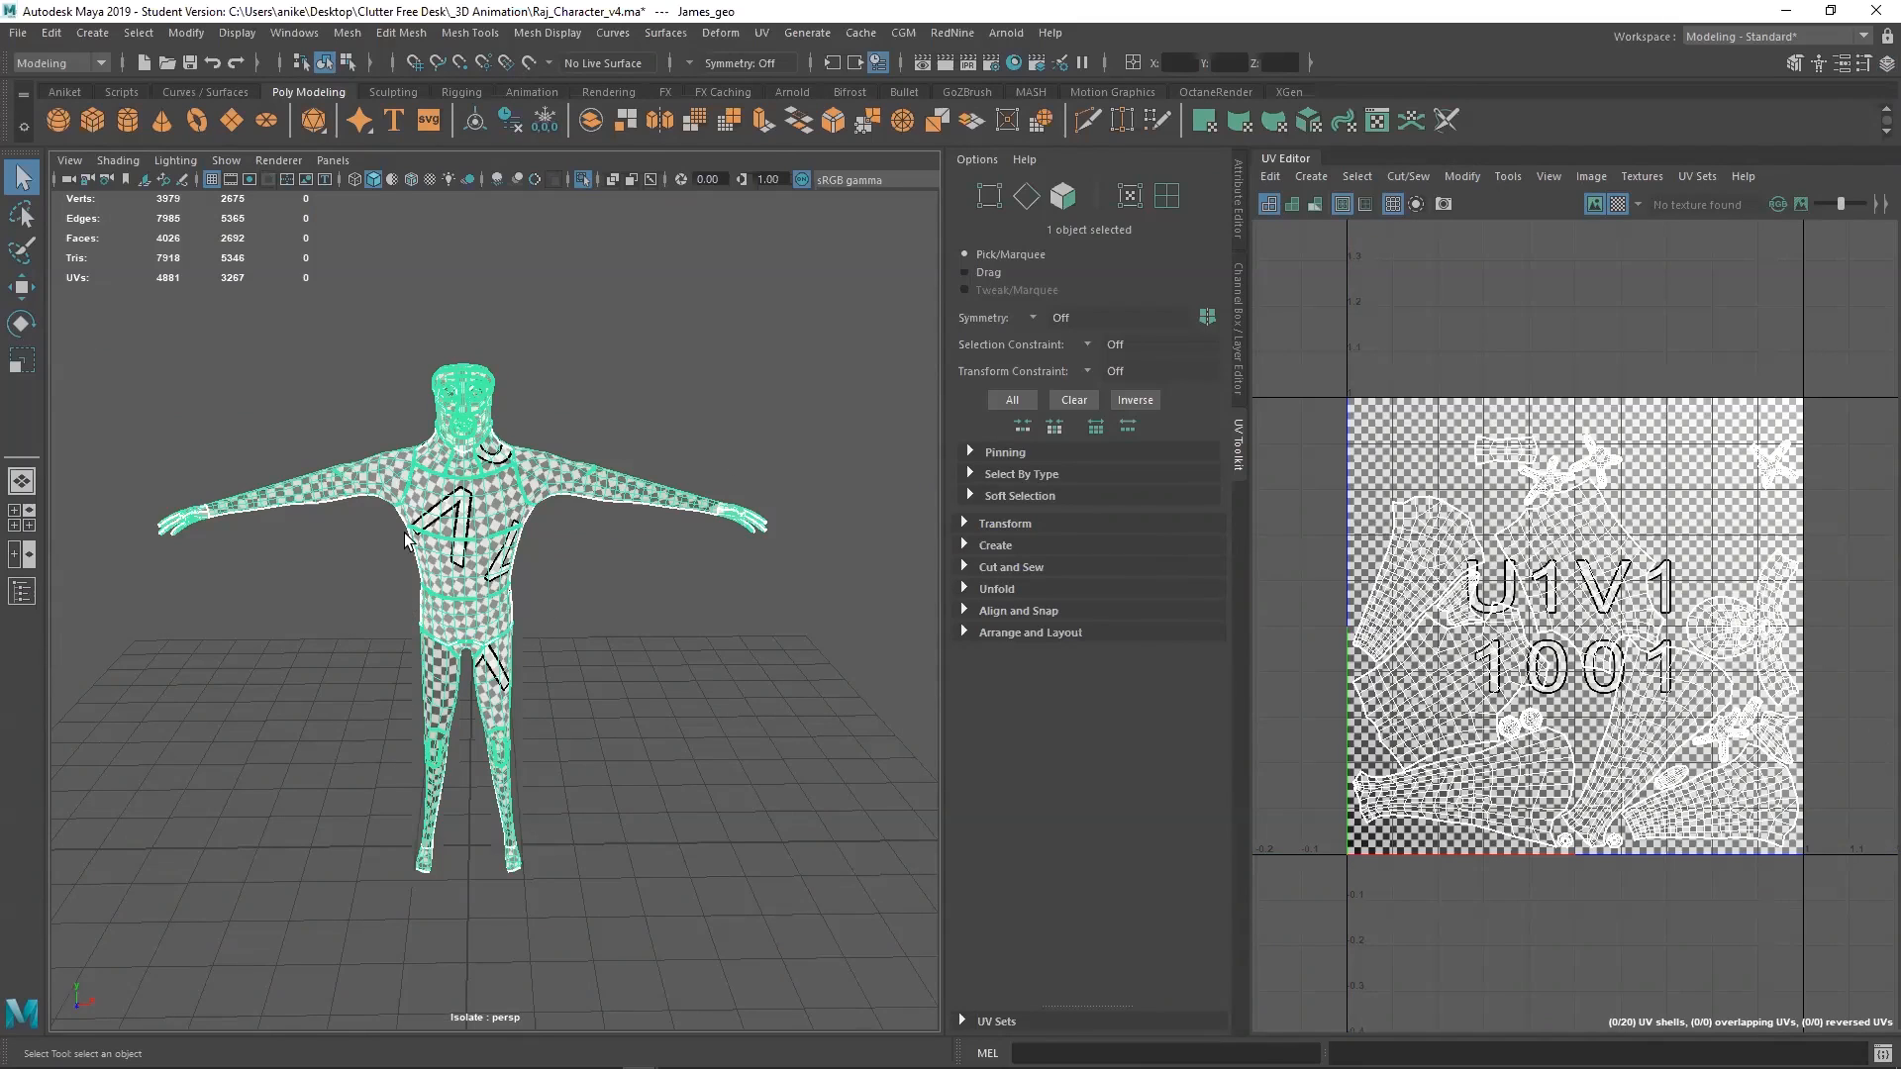
left_click_drag(521, 538, 683, 549, "alt")
right_click_drag(248, 511, 362, 511, "alt")
middle_click_drag(541, 611, 758, 752, "alt")
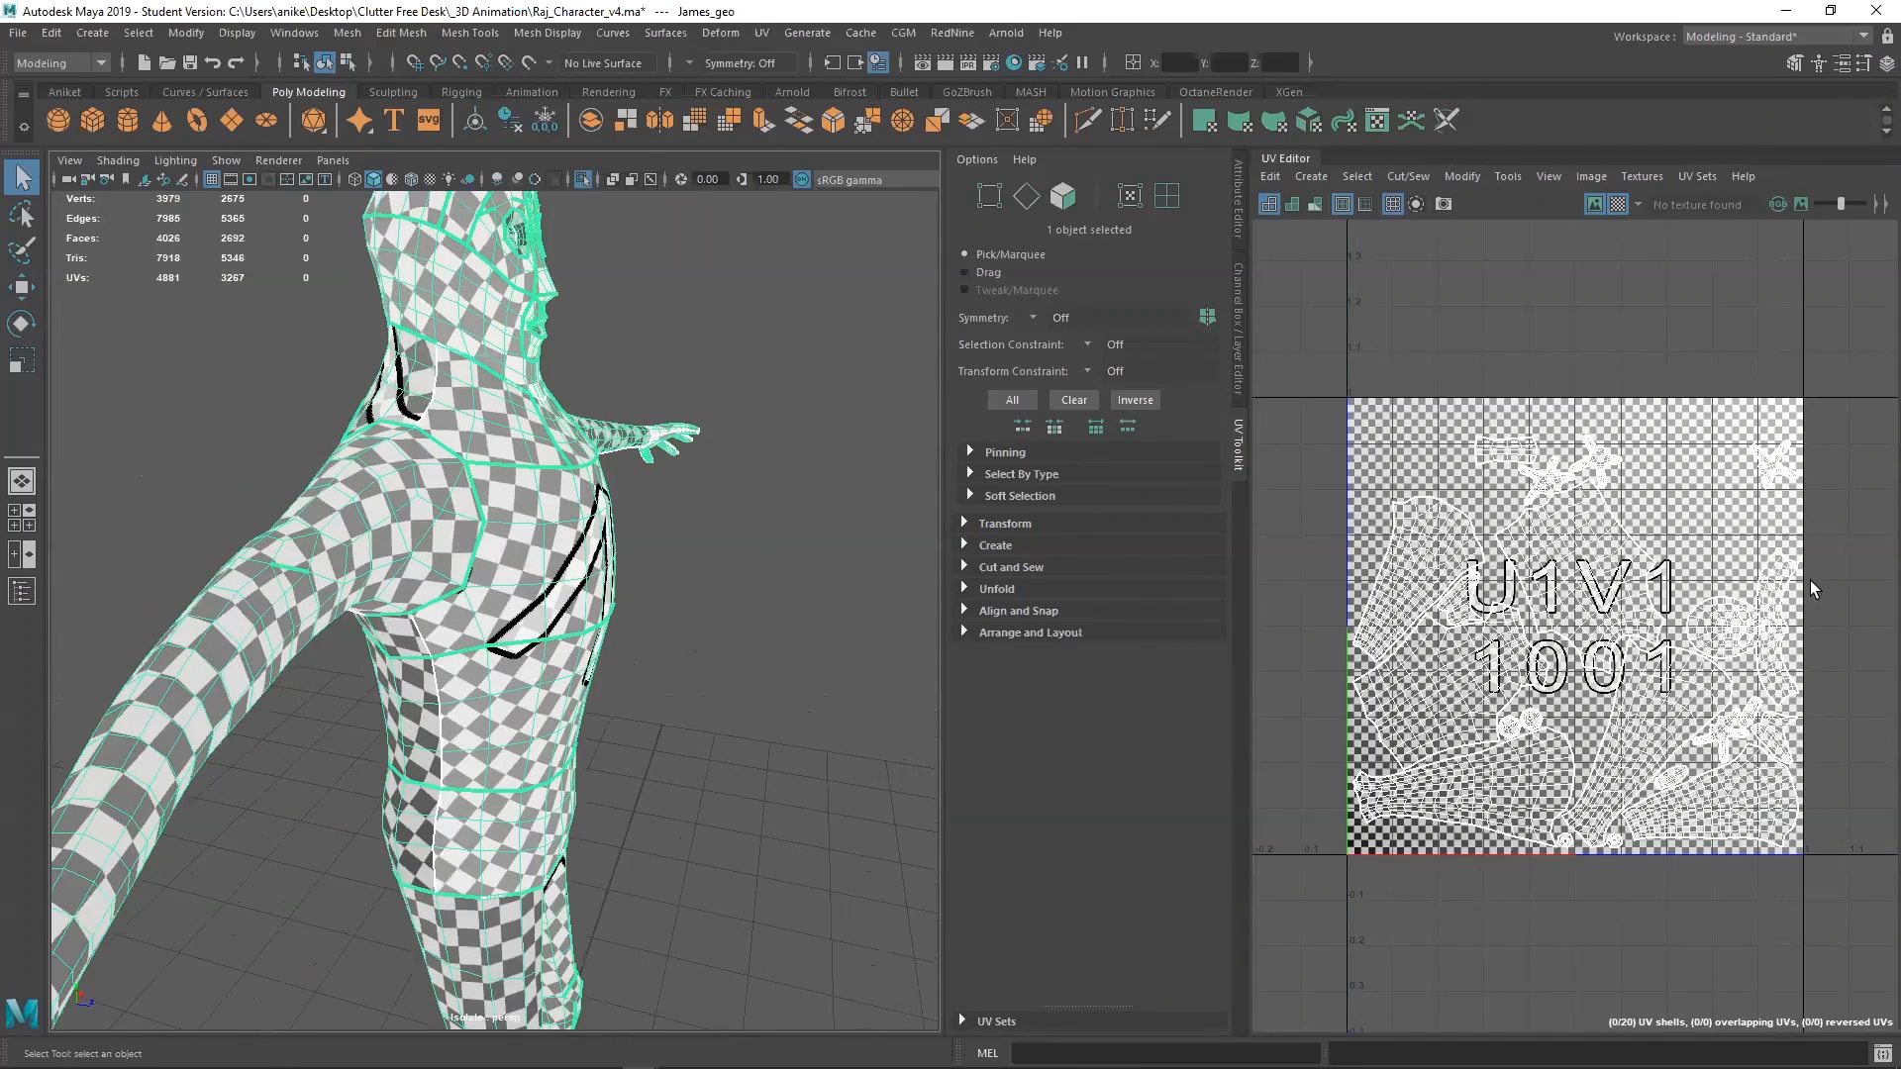
left_click(1615, 206)
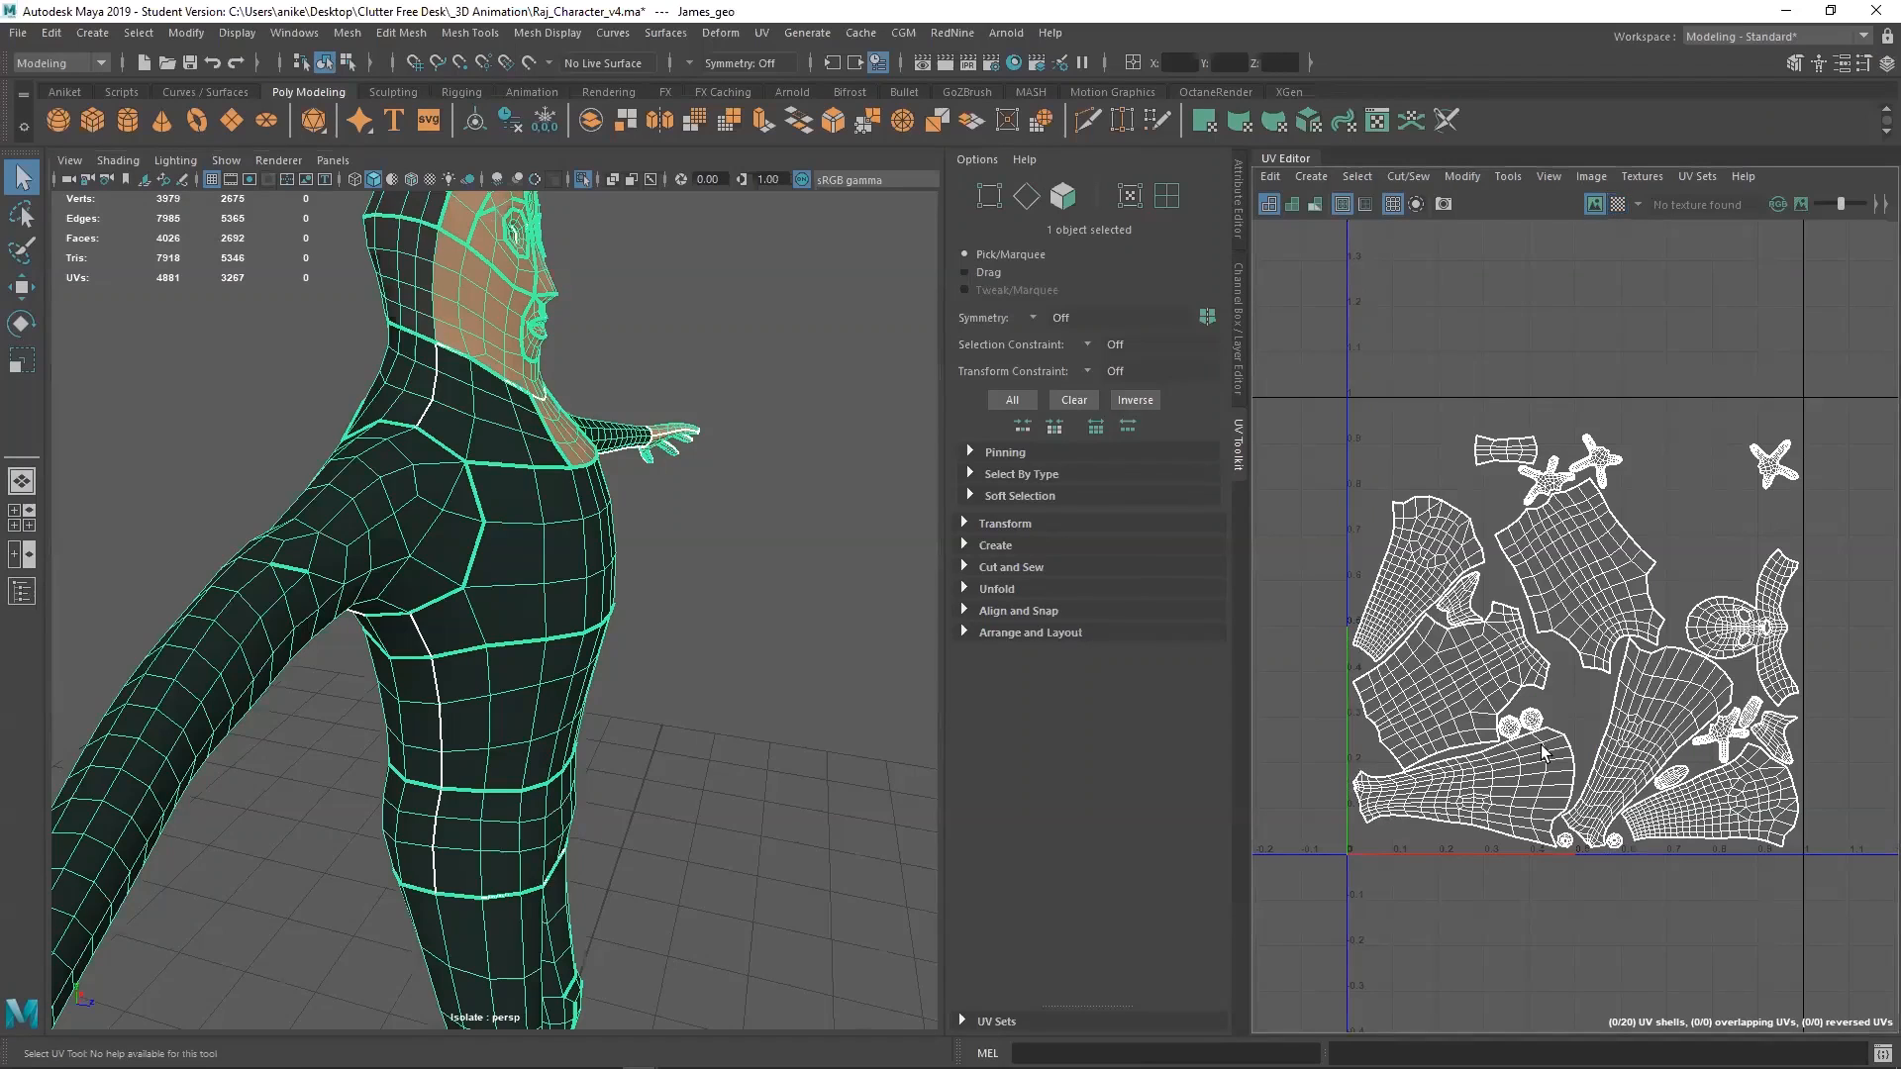
left_click_drag(719, 621, 555, 638, "alt")
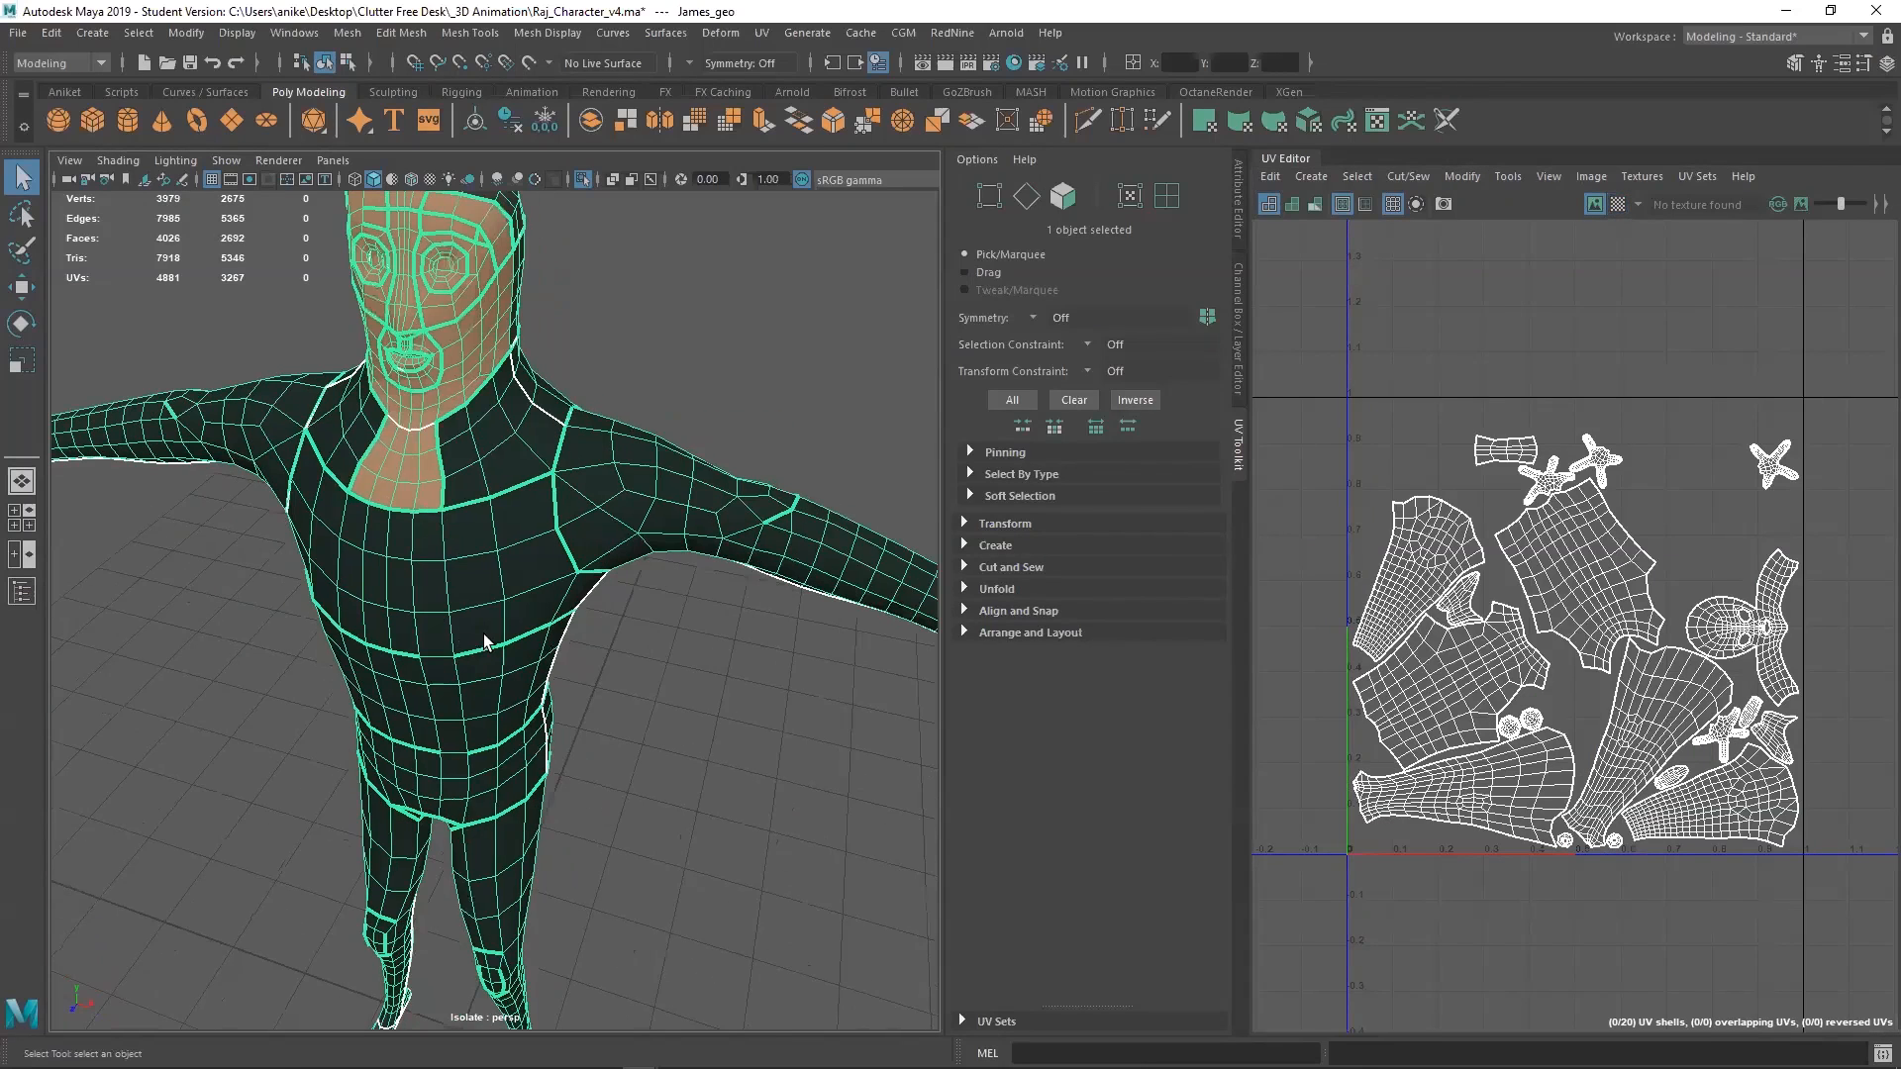
left_click(1594, 205)
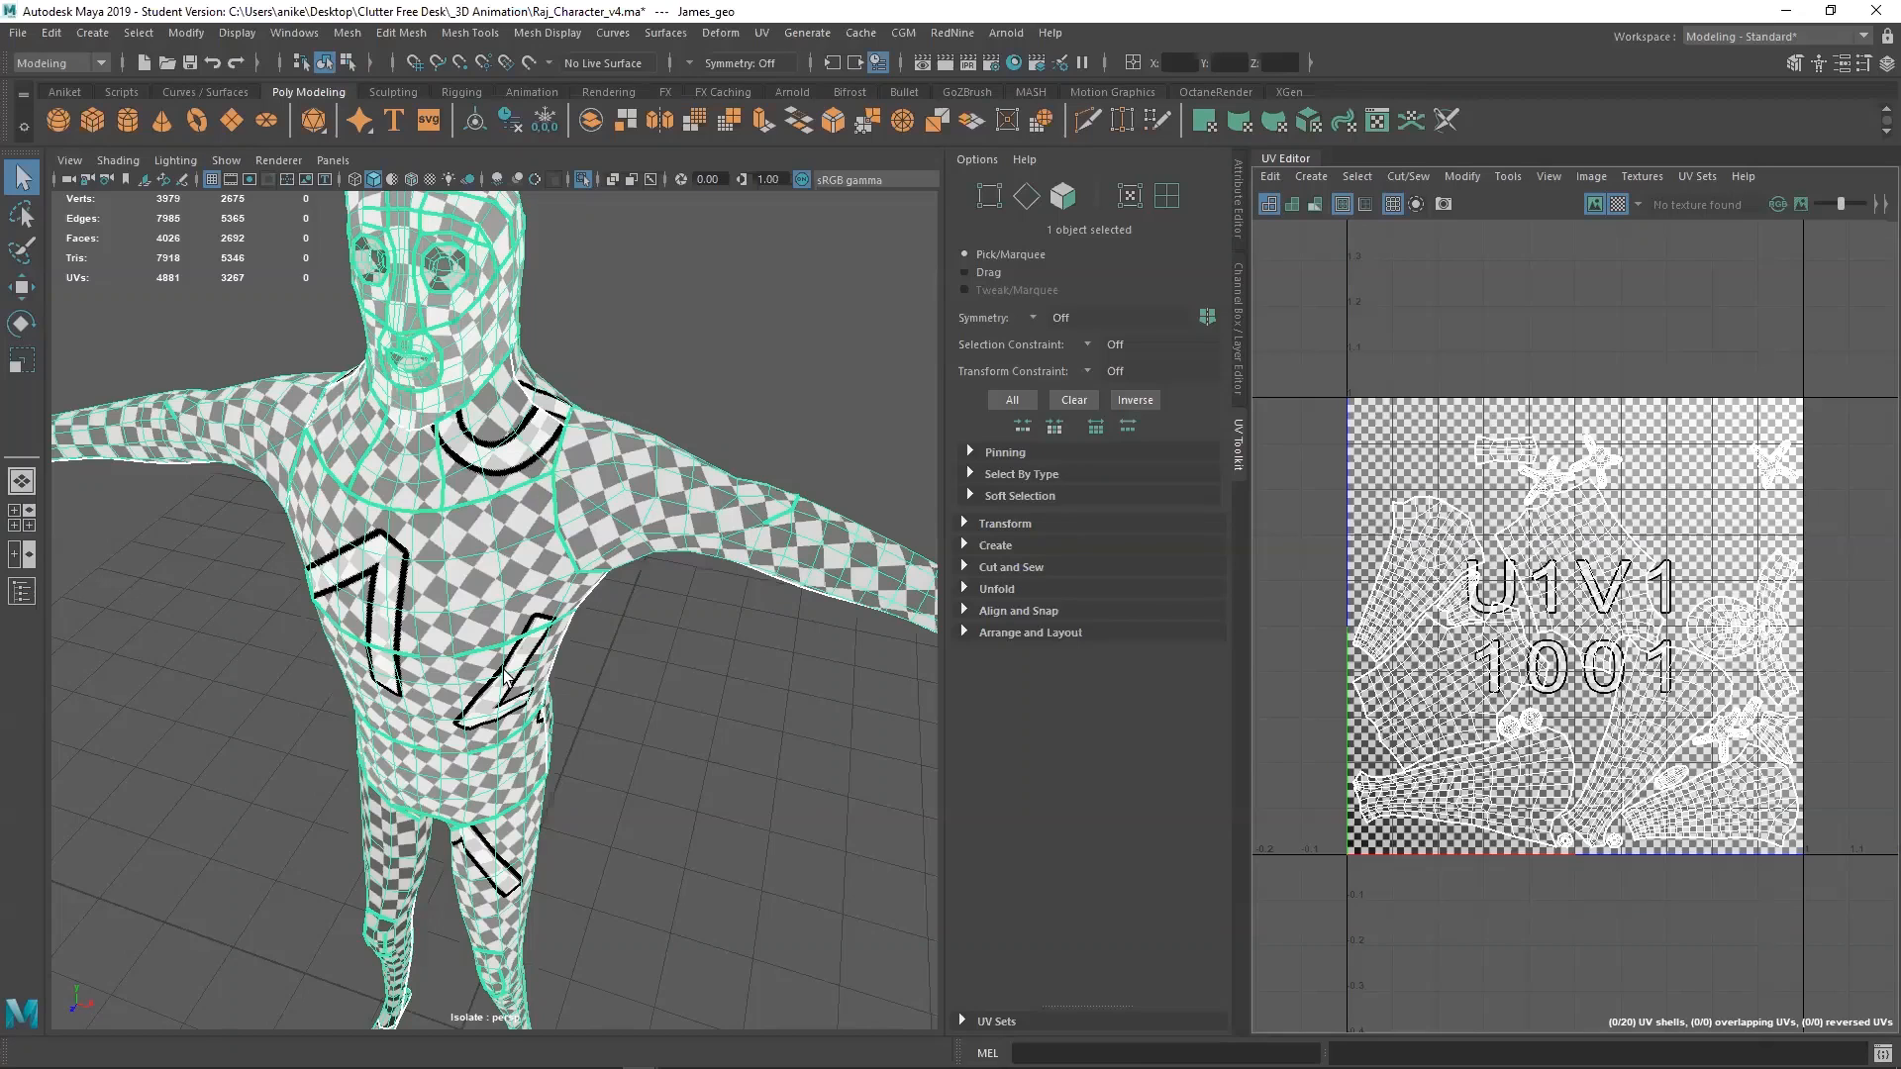
Examine the seams and checker pattern around the body's torso, hips and upper legs
left_click_drag(599, 642, 567, 565, "alt")
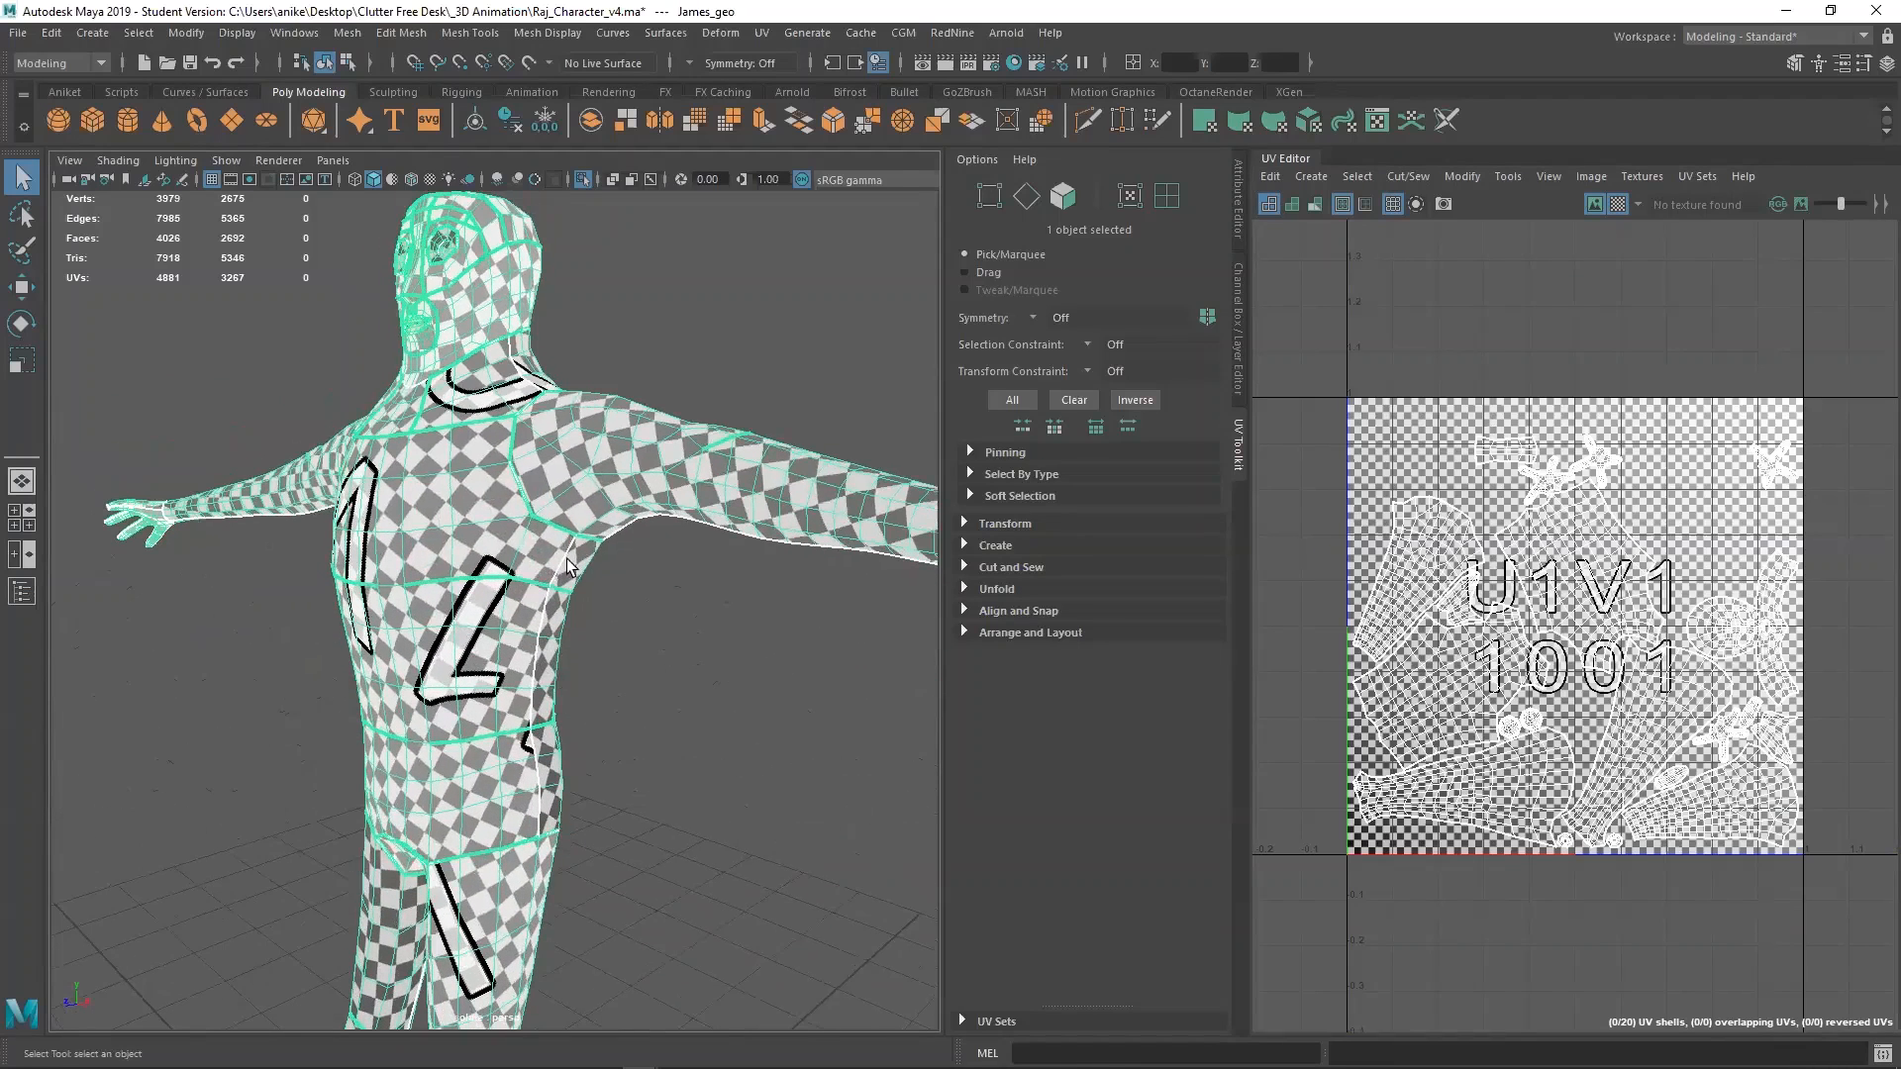
scroll(556, 524, "up", 5)
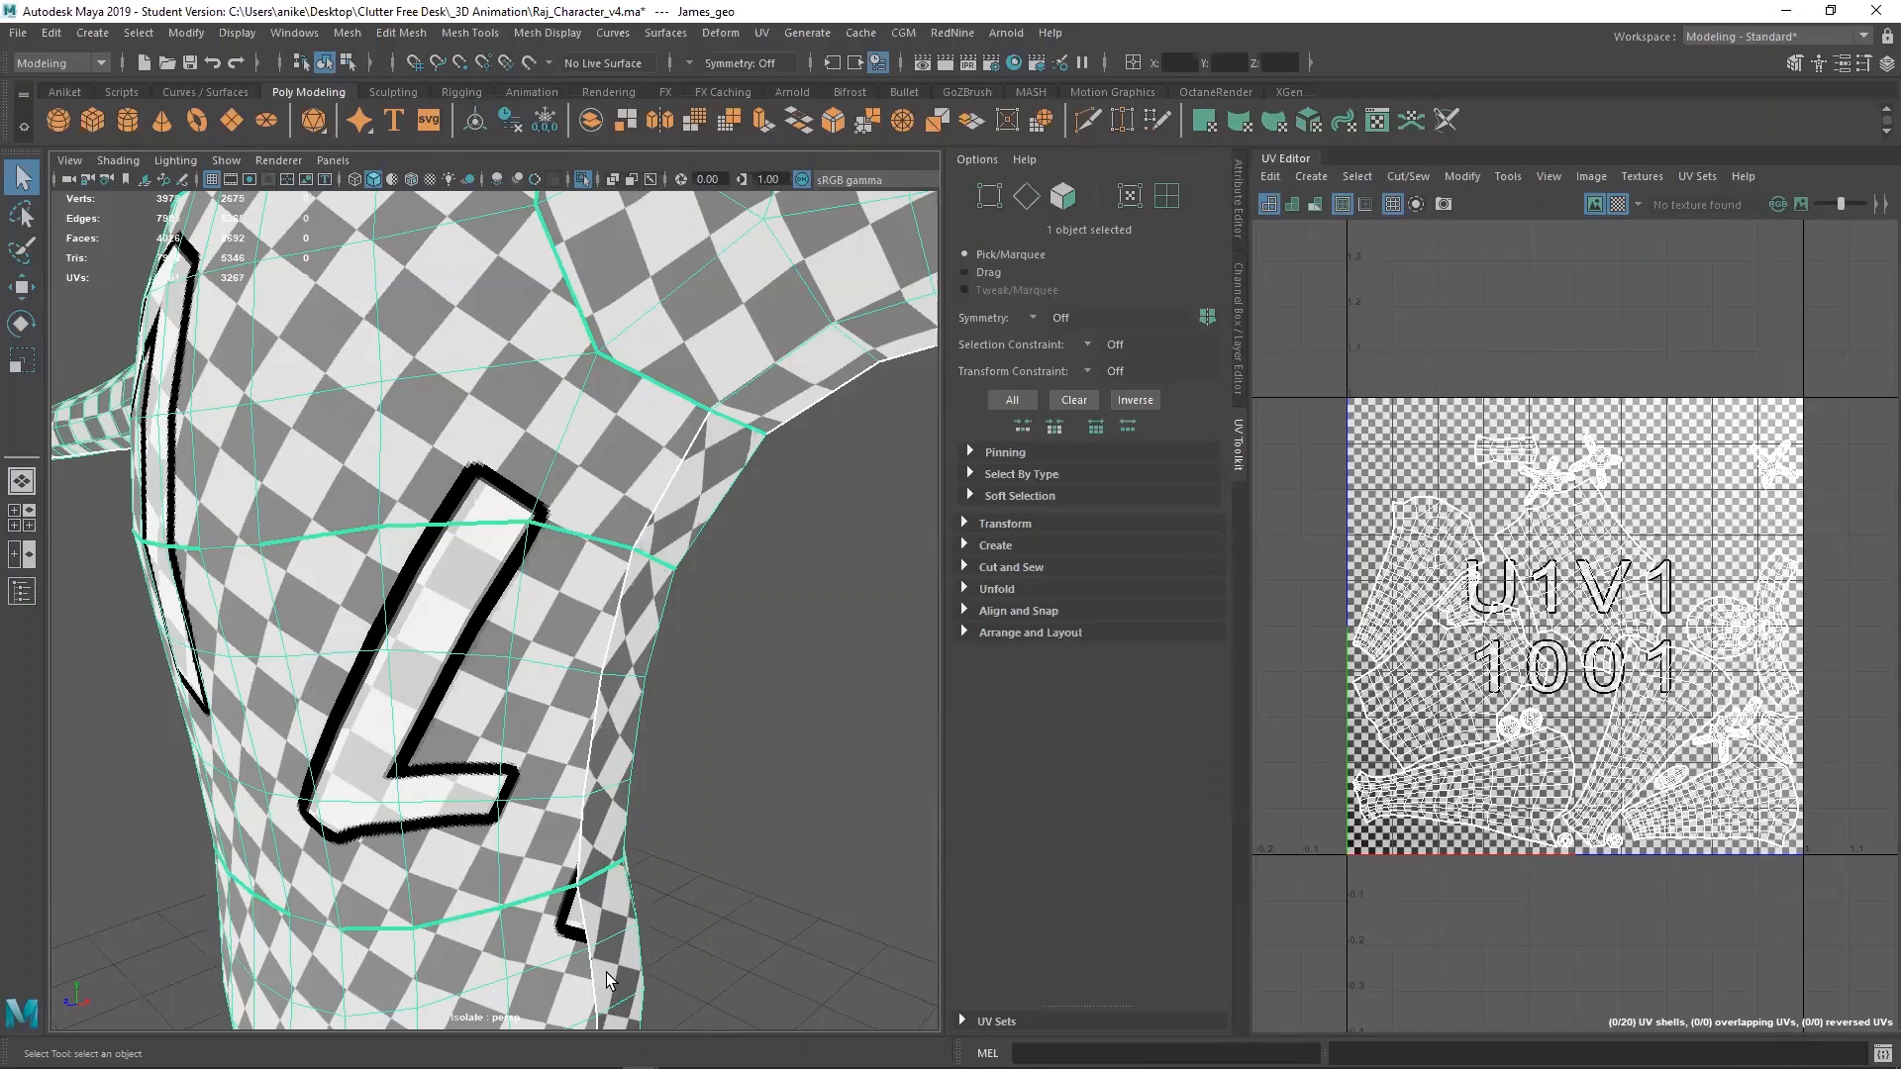
middle_click_drag(599, 775, 648, 455, "alt")
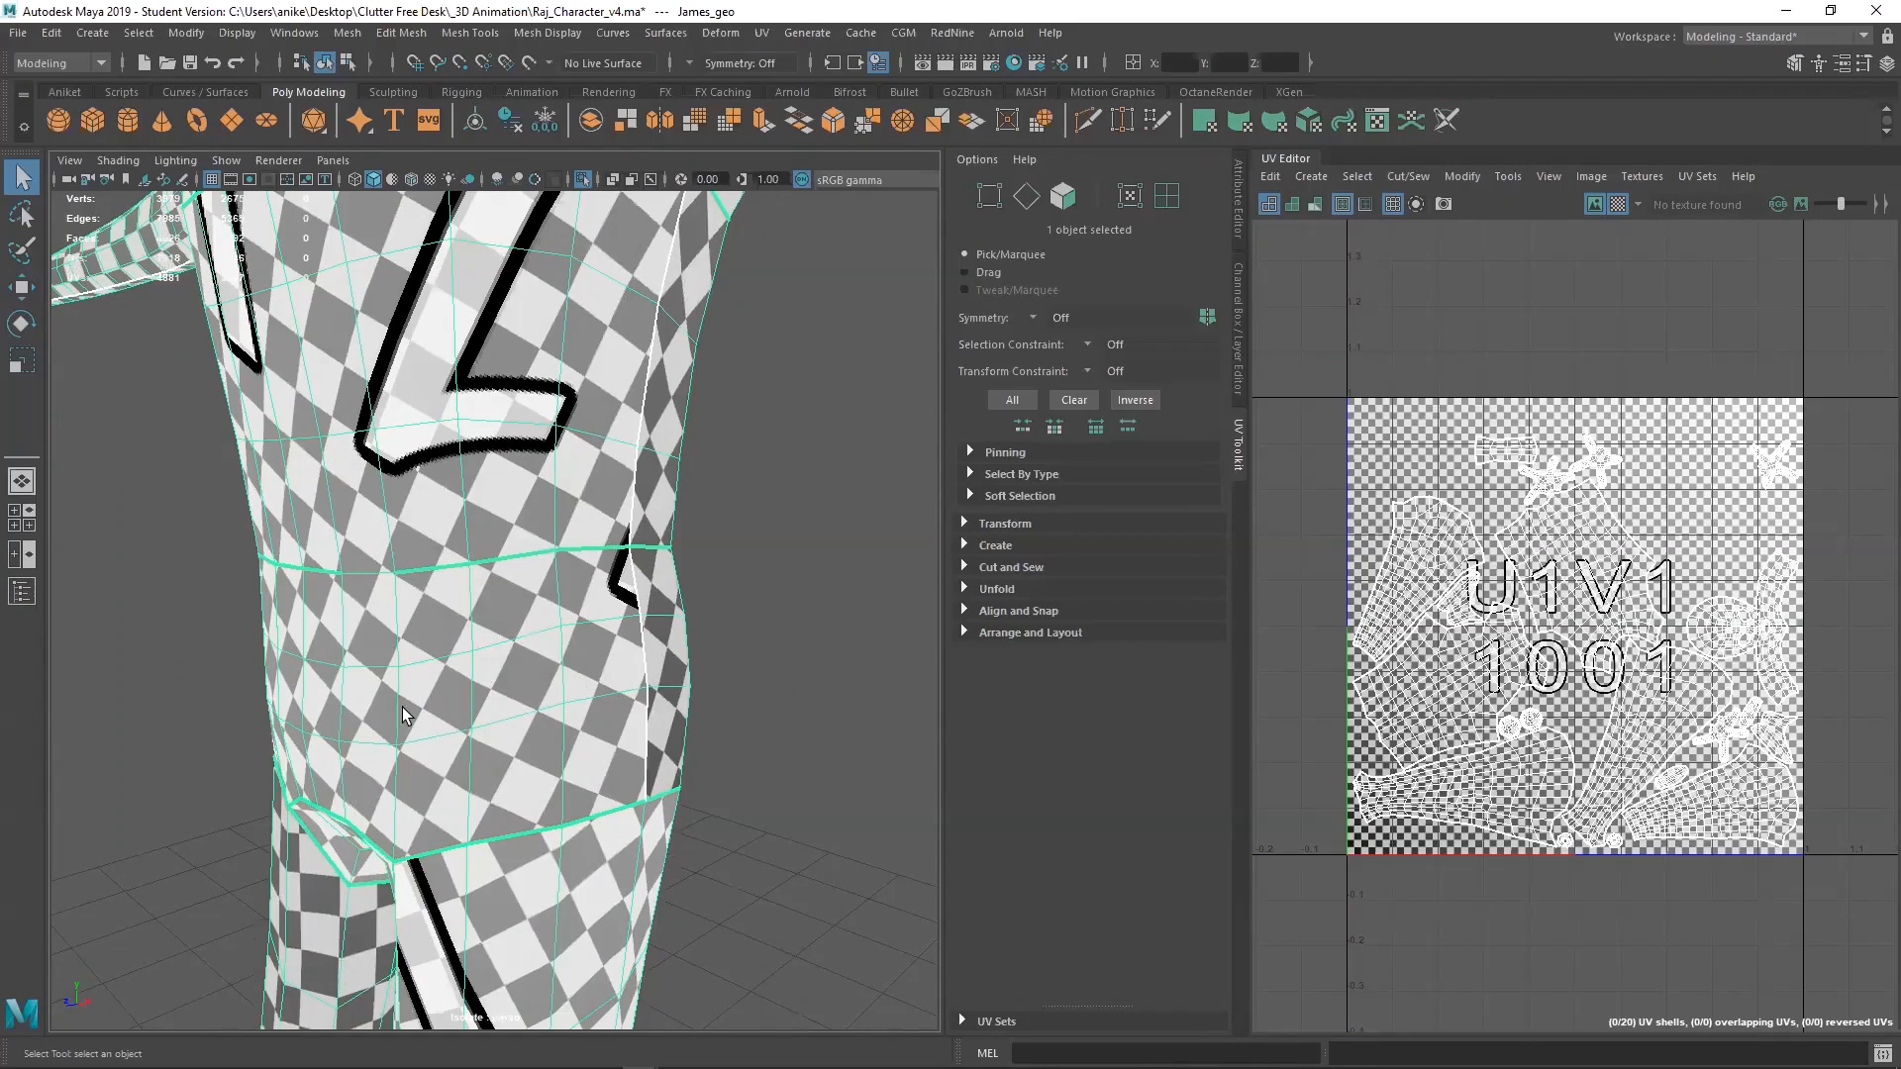
left_click_drag(358, 791, 450, 838, "alt")
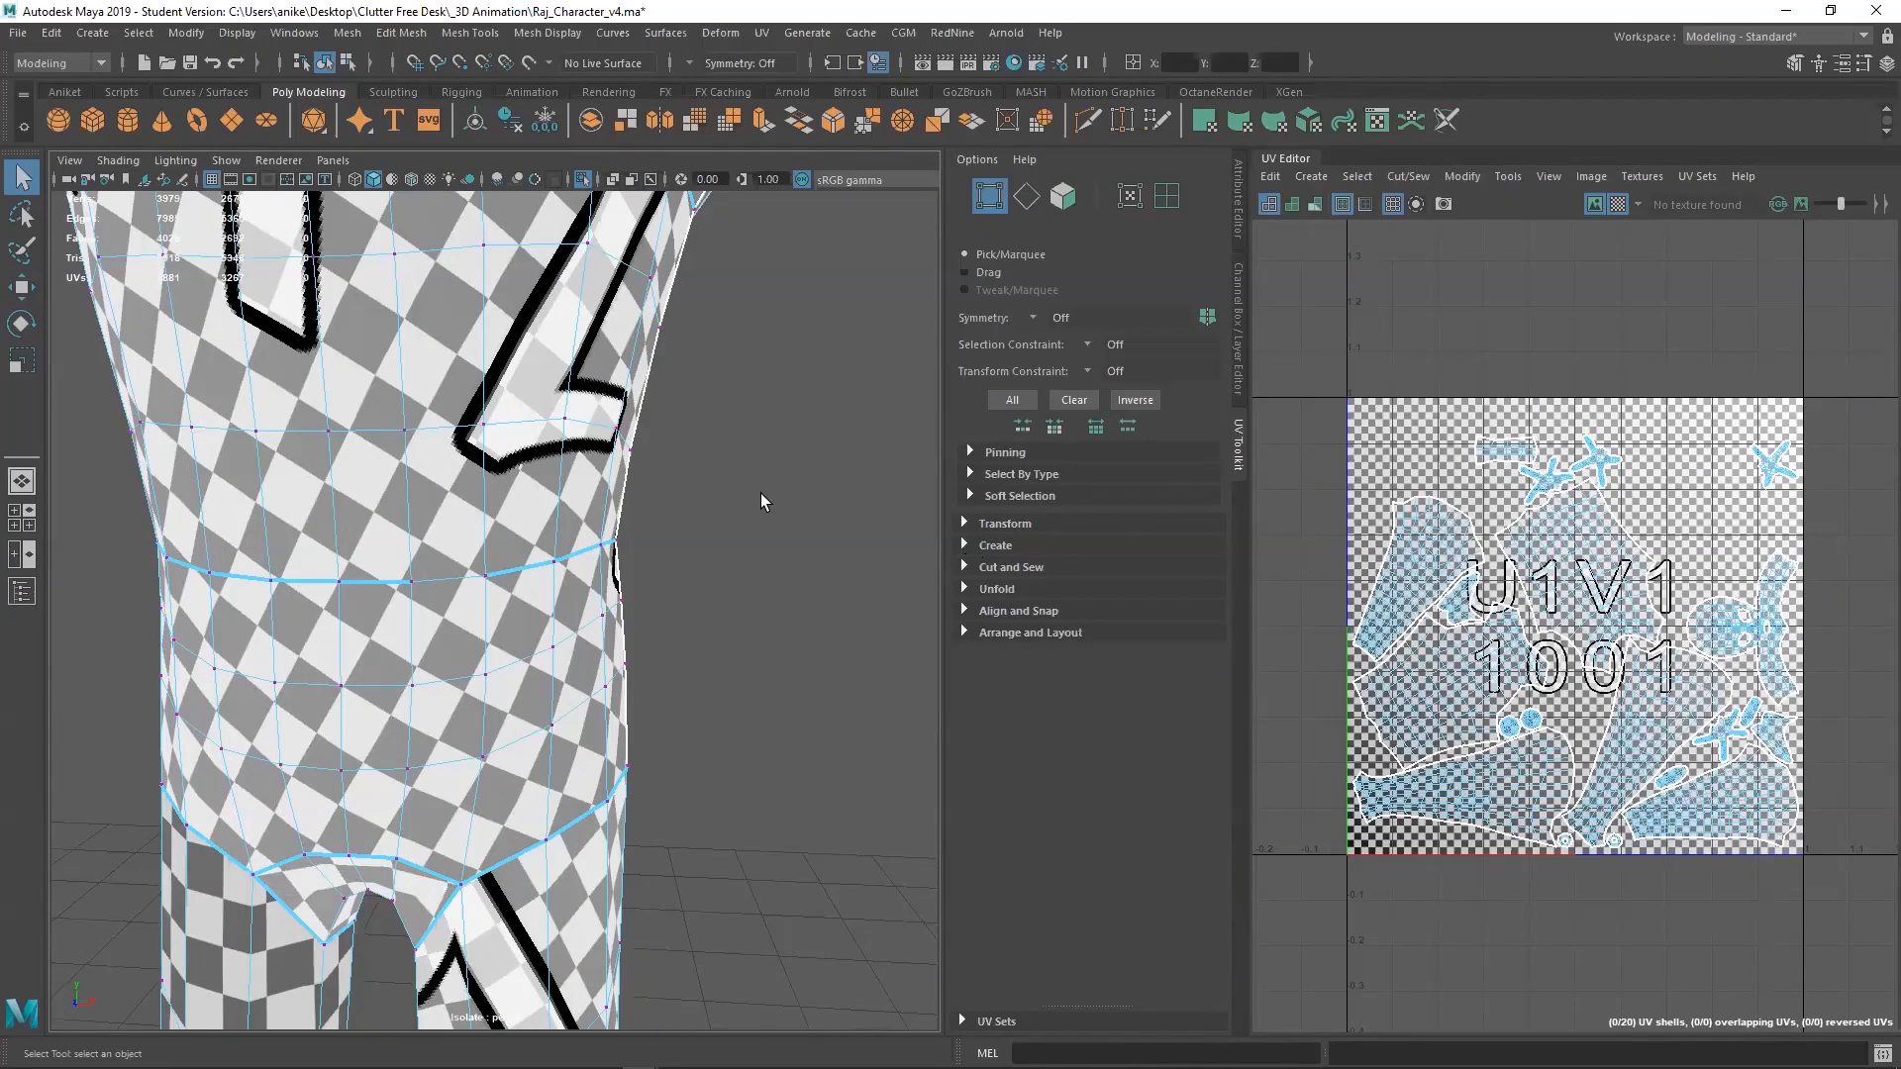
scroll(760, 493, "down", 8)
middle_click_drag(754, 455, 791, 392, "alt")
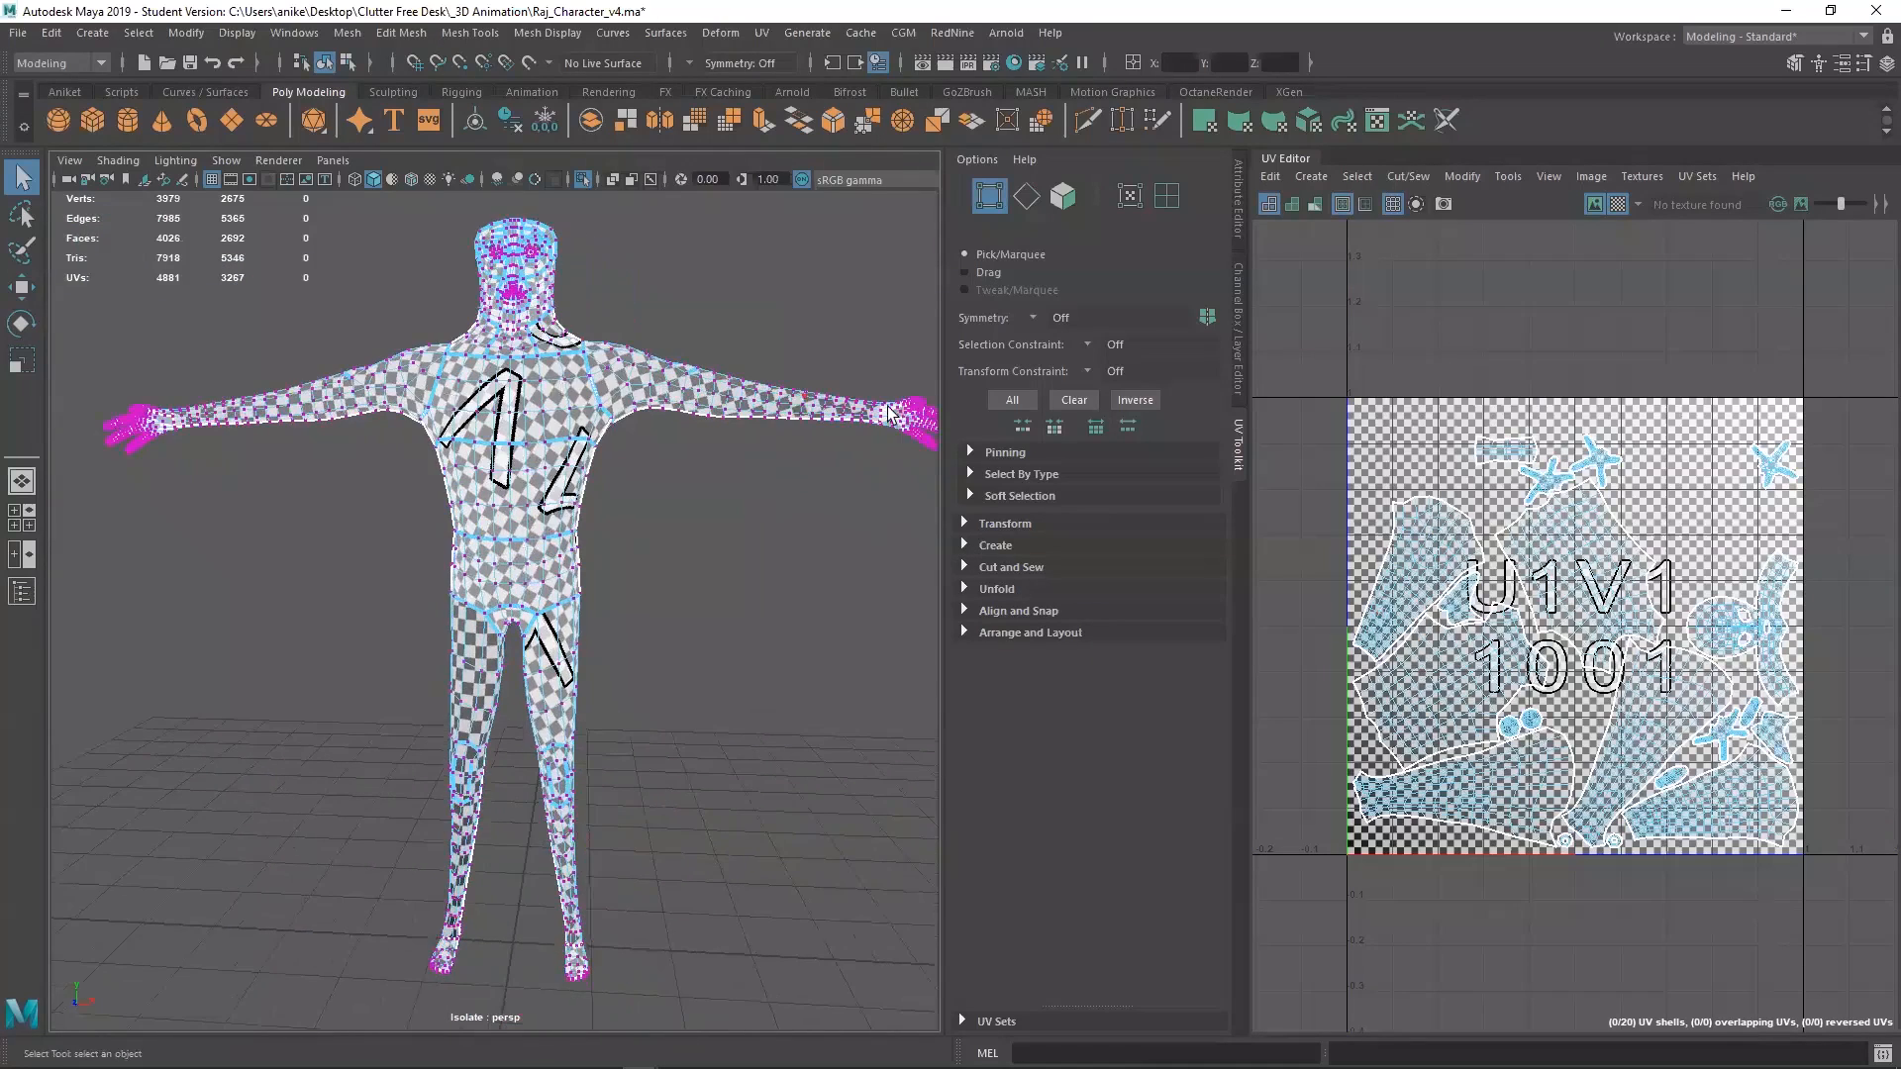
Select all of the body's UV shells and apply an Automatic UV projection to them
right_click(1530, 311)
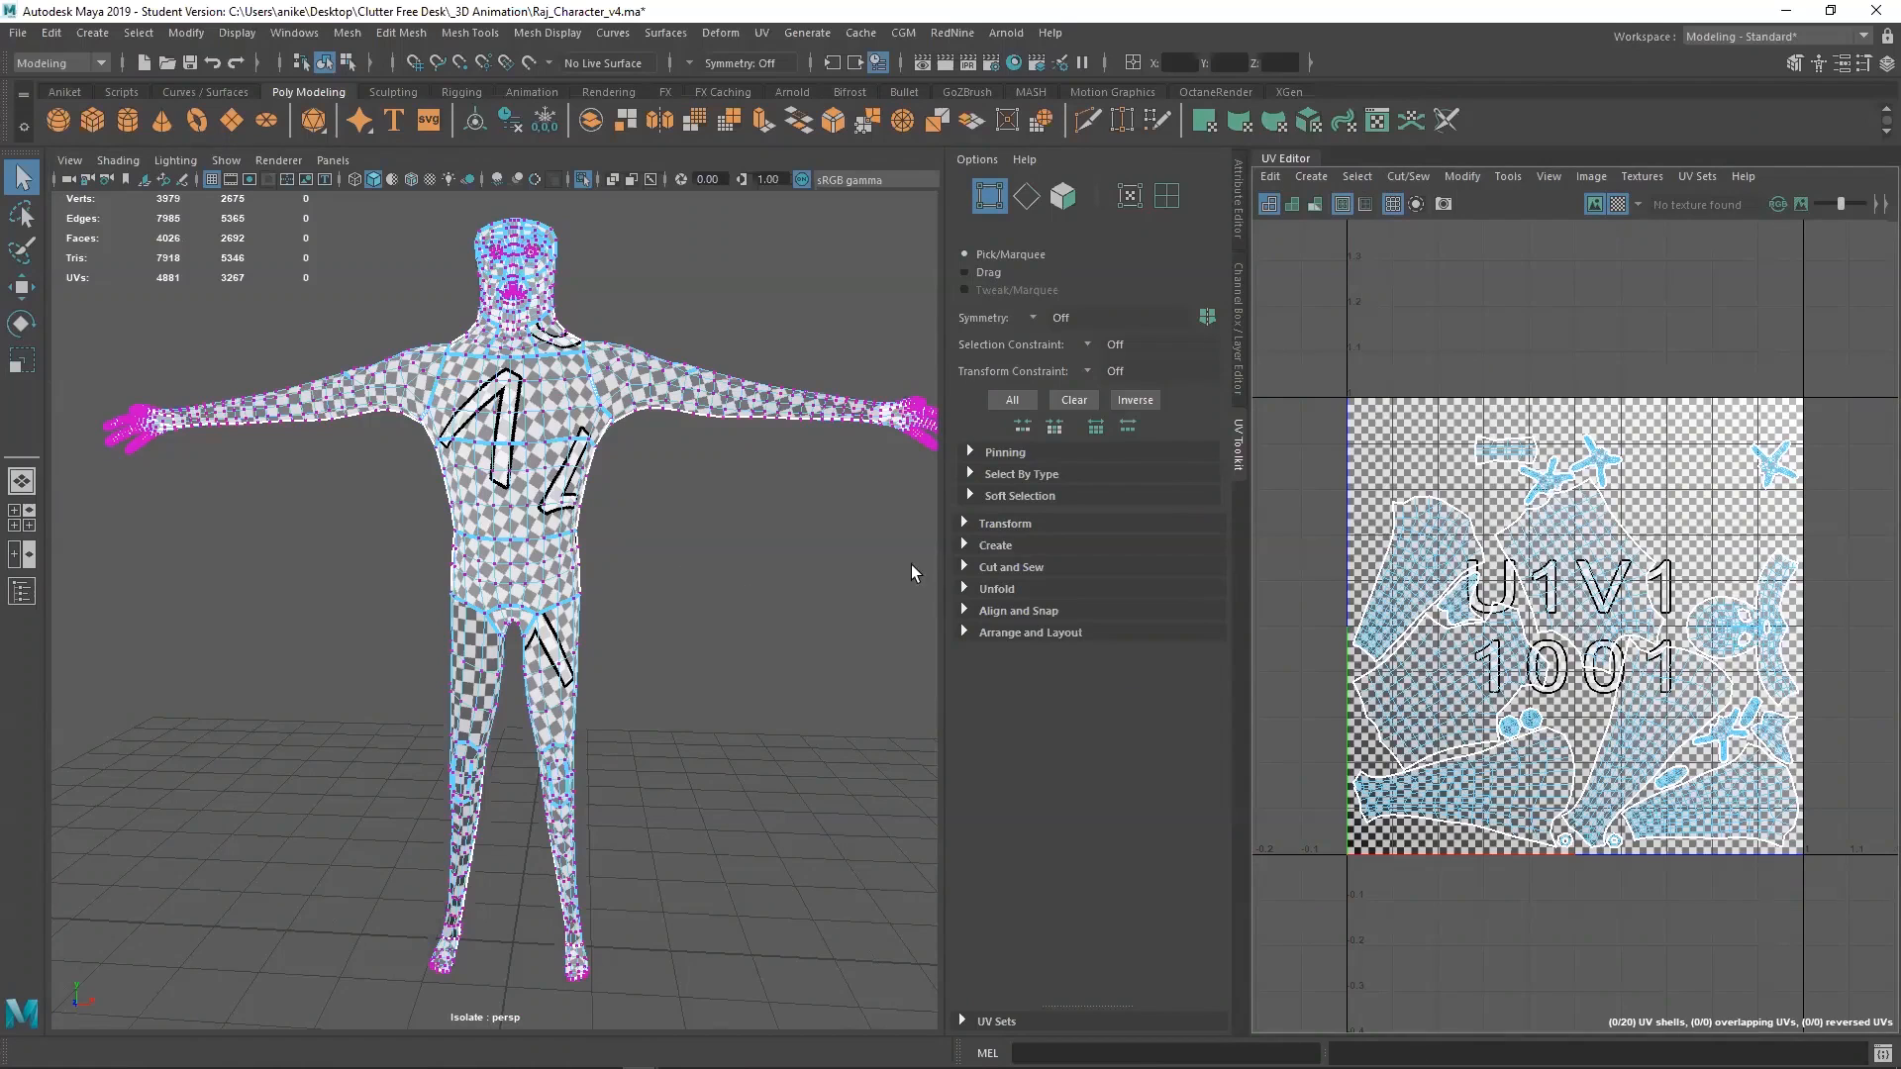
right_click_drag(1577, 325, 1469, 261)
left_click_drag(1307, 267, 1881, 983)
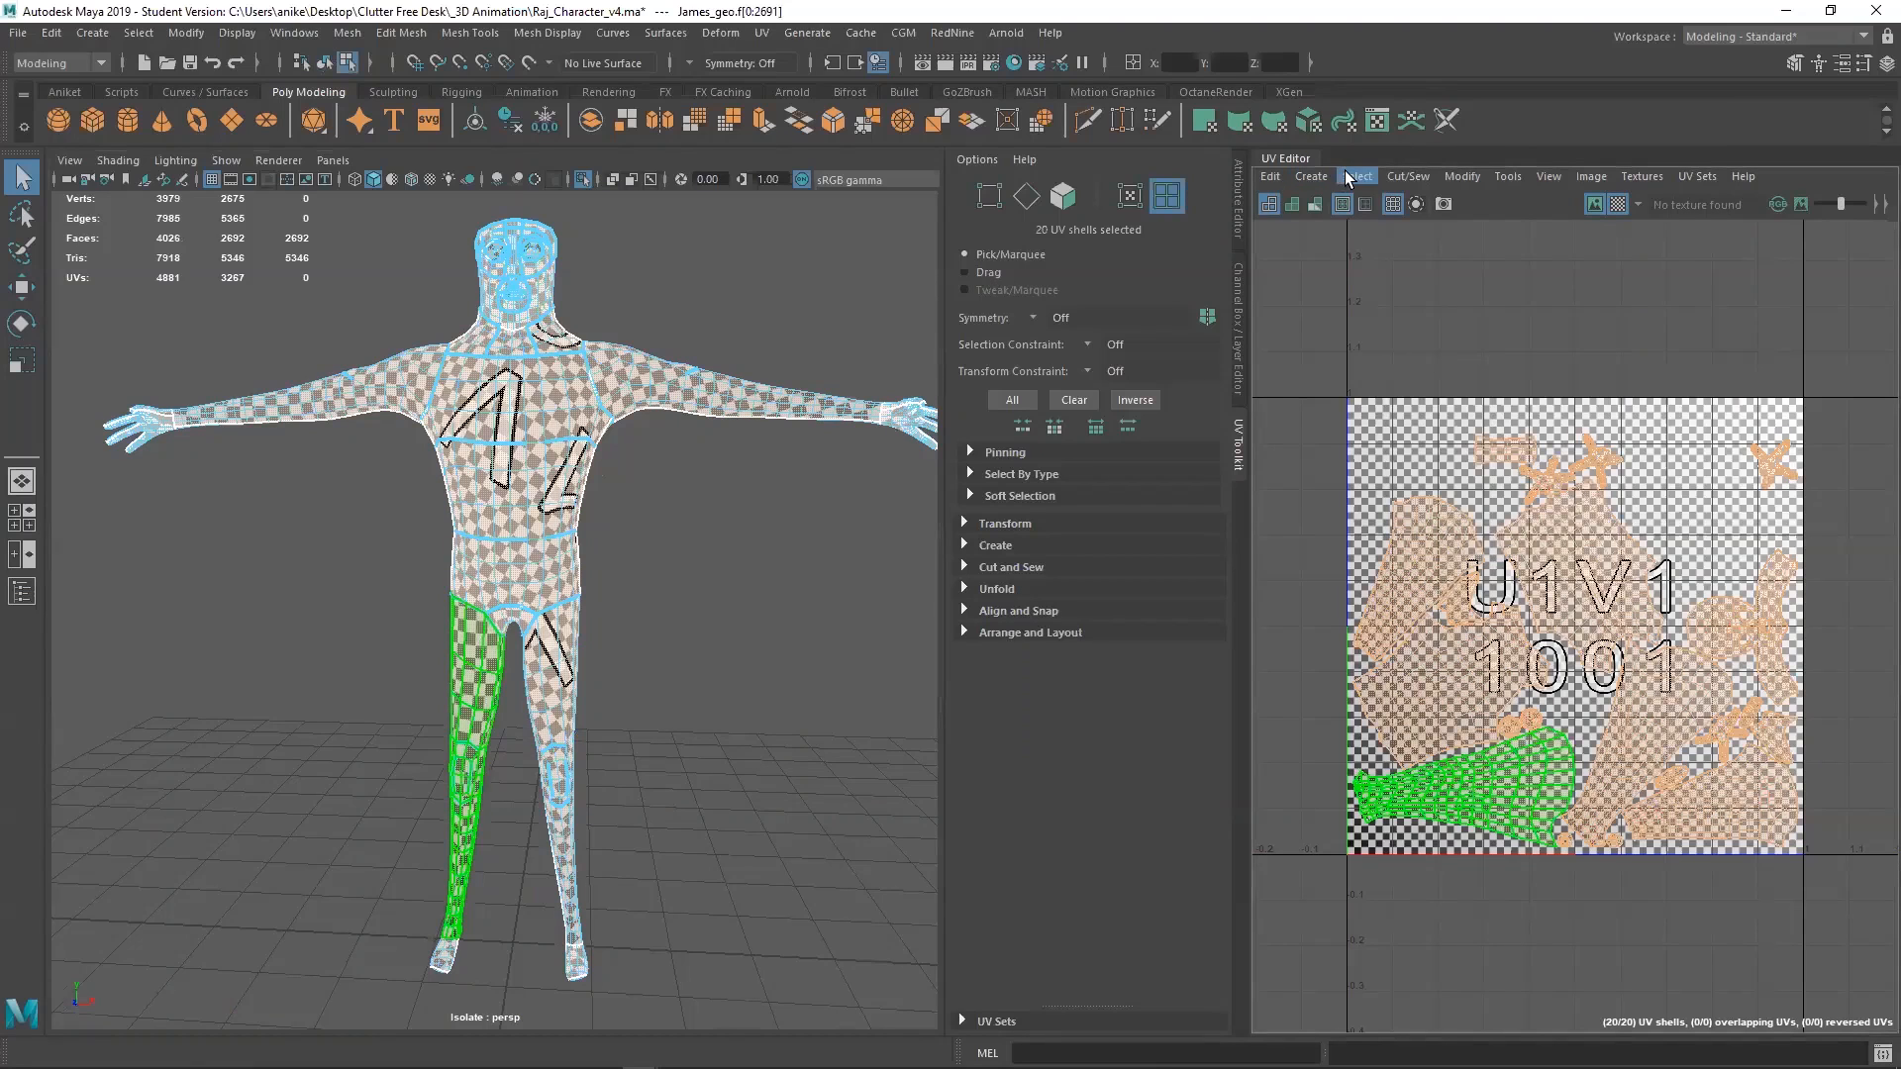
left_click(1317, 176)
left_click(1323, 249)
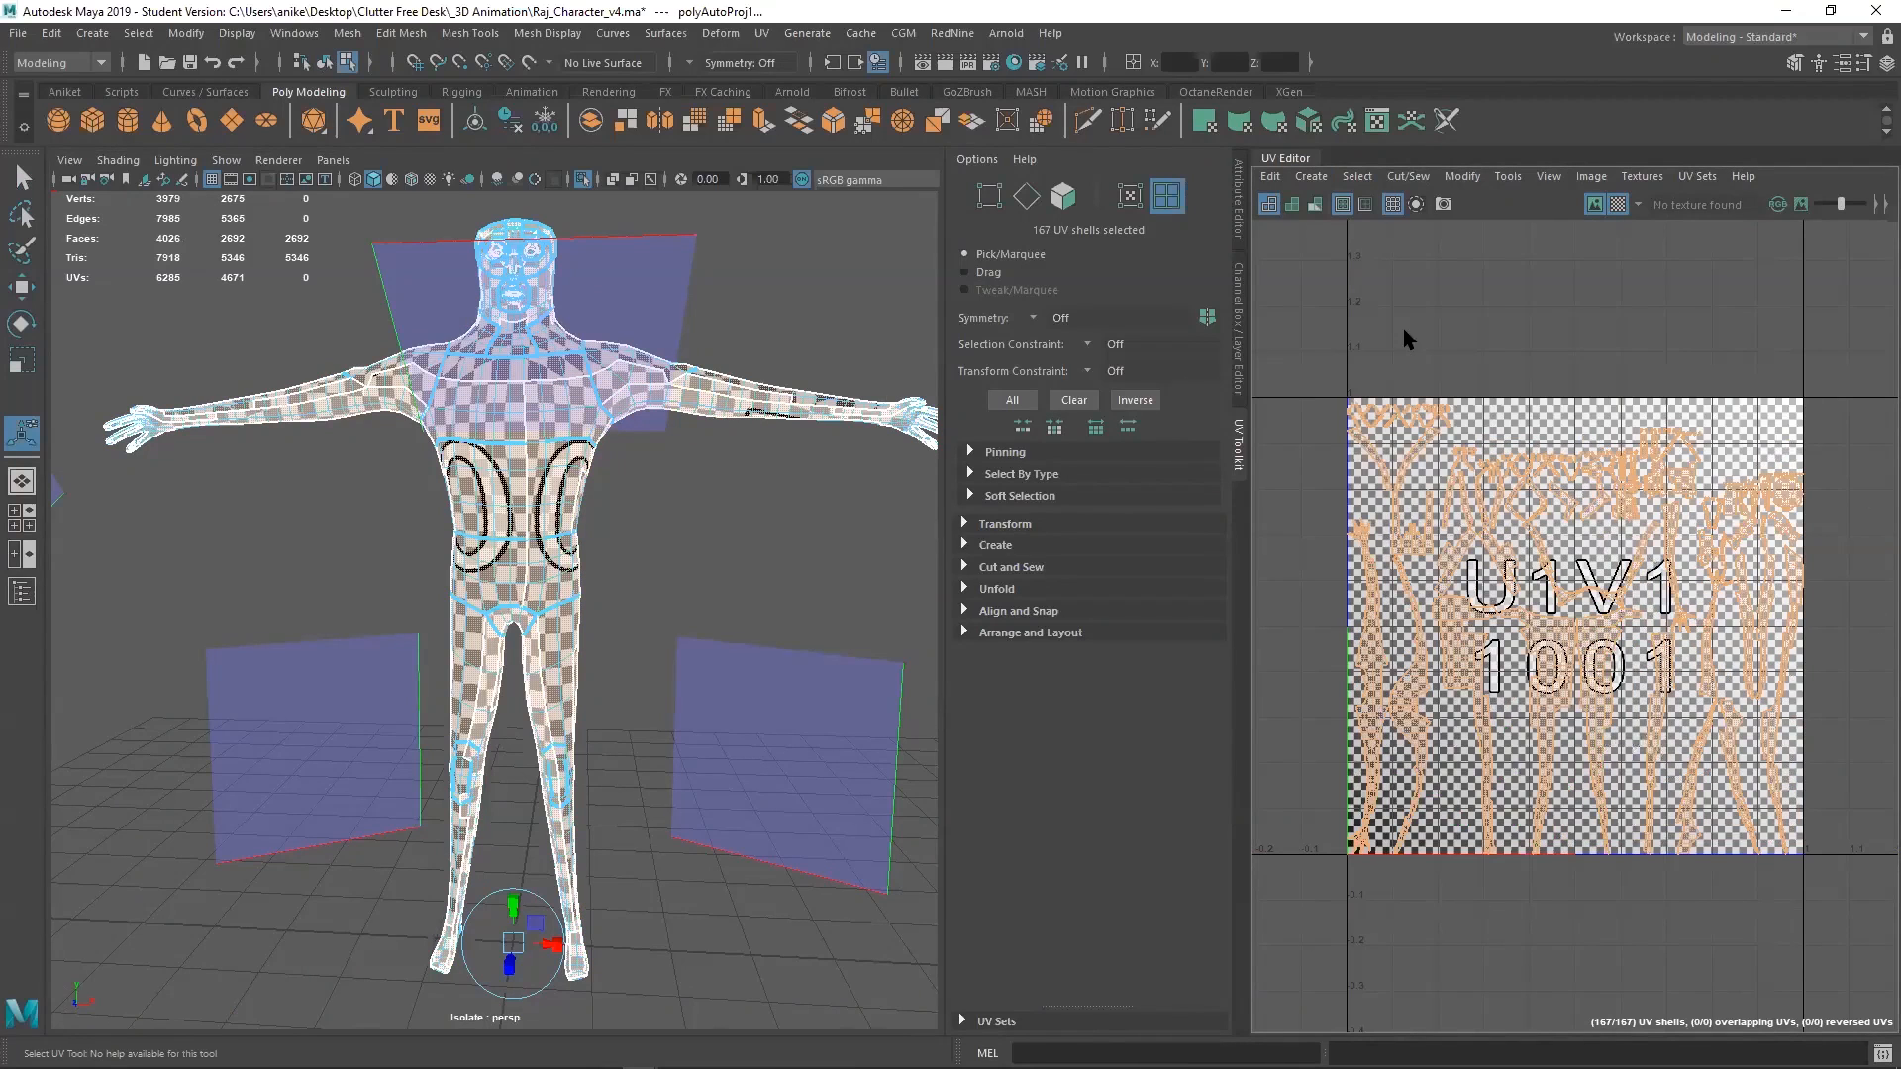
Select all of the body's UV edges and join them with Move and Sew
right_click_drag(1554, 378, 1544, 323)
left_click_drag(1279, 302, 1893, 1031)
right_click_drag(1623, 571, 1623, 571, "shift")
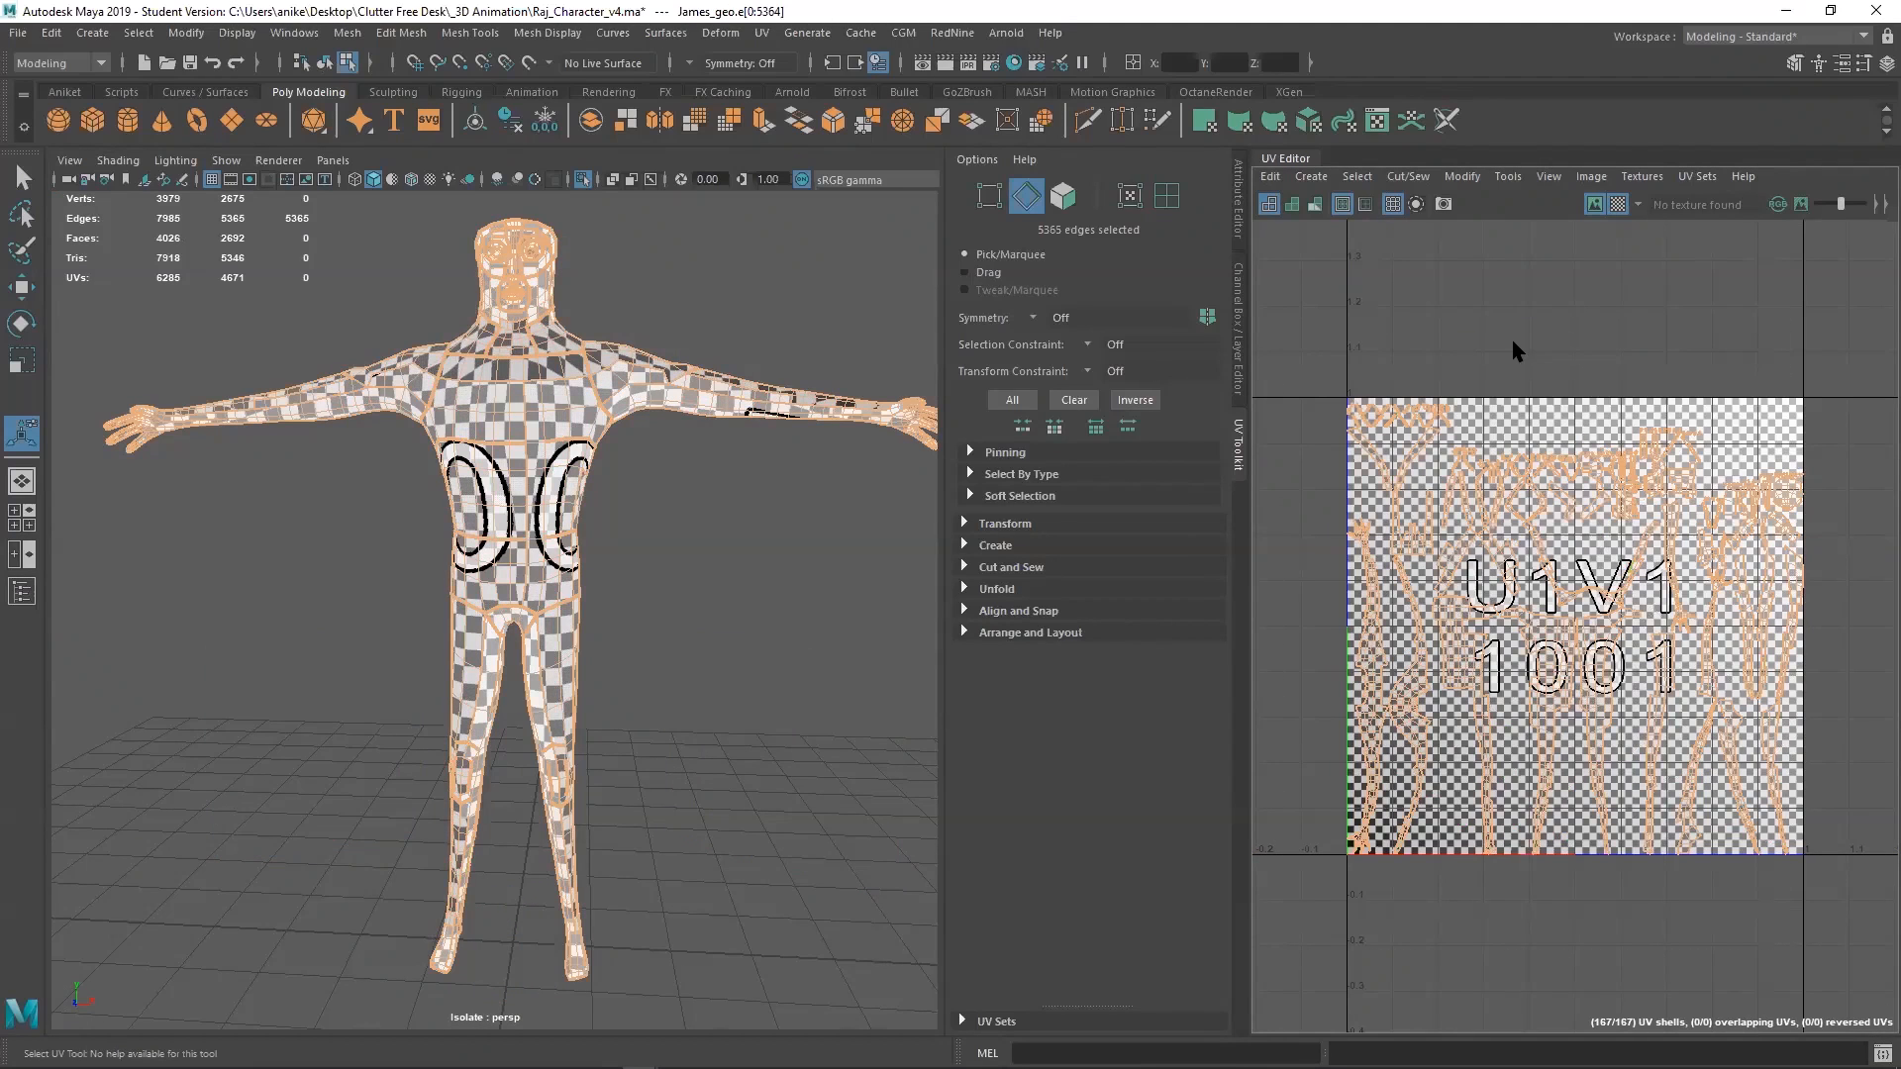
right_click_drag(1512, 342, 1504, 292, "shift")
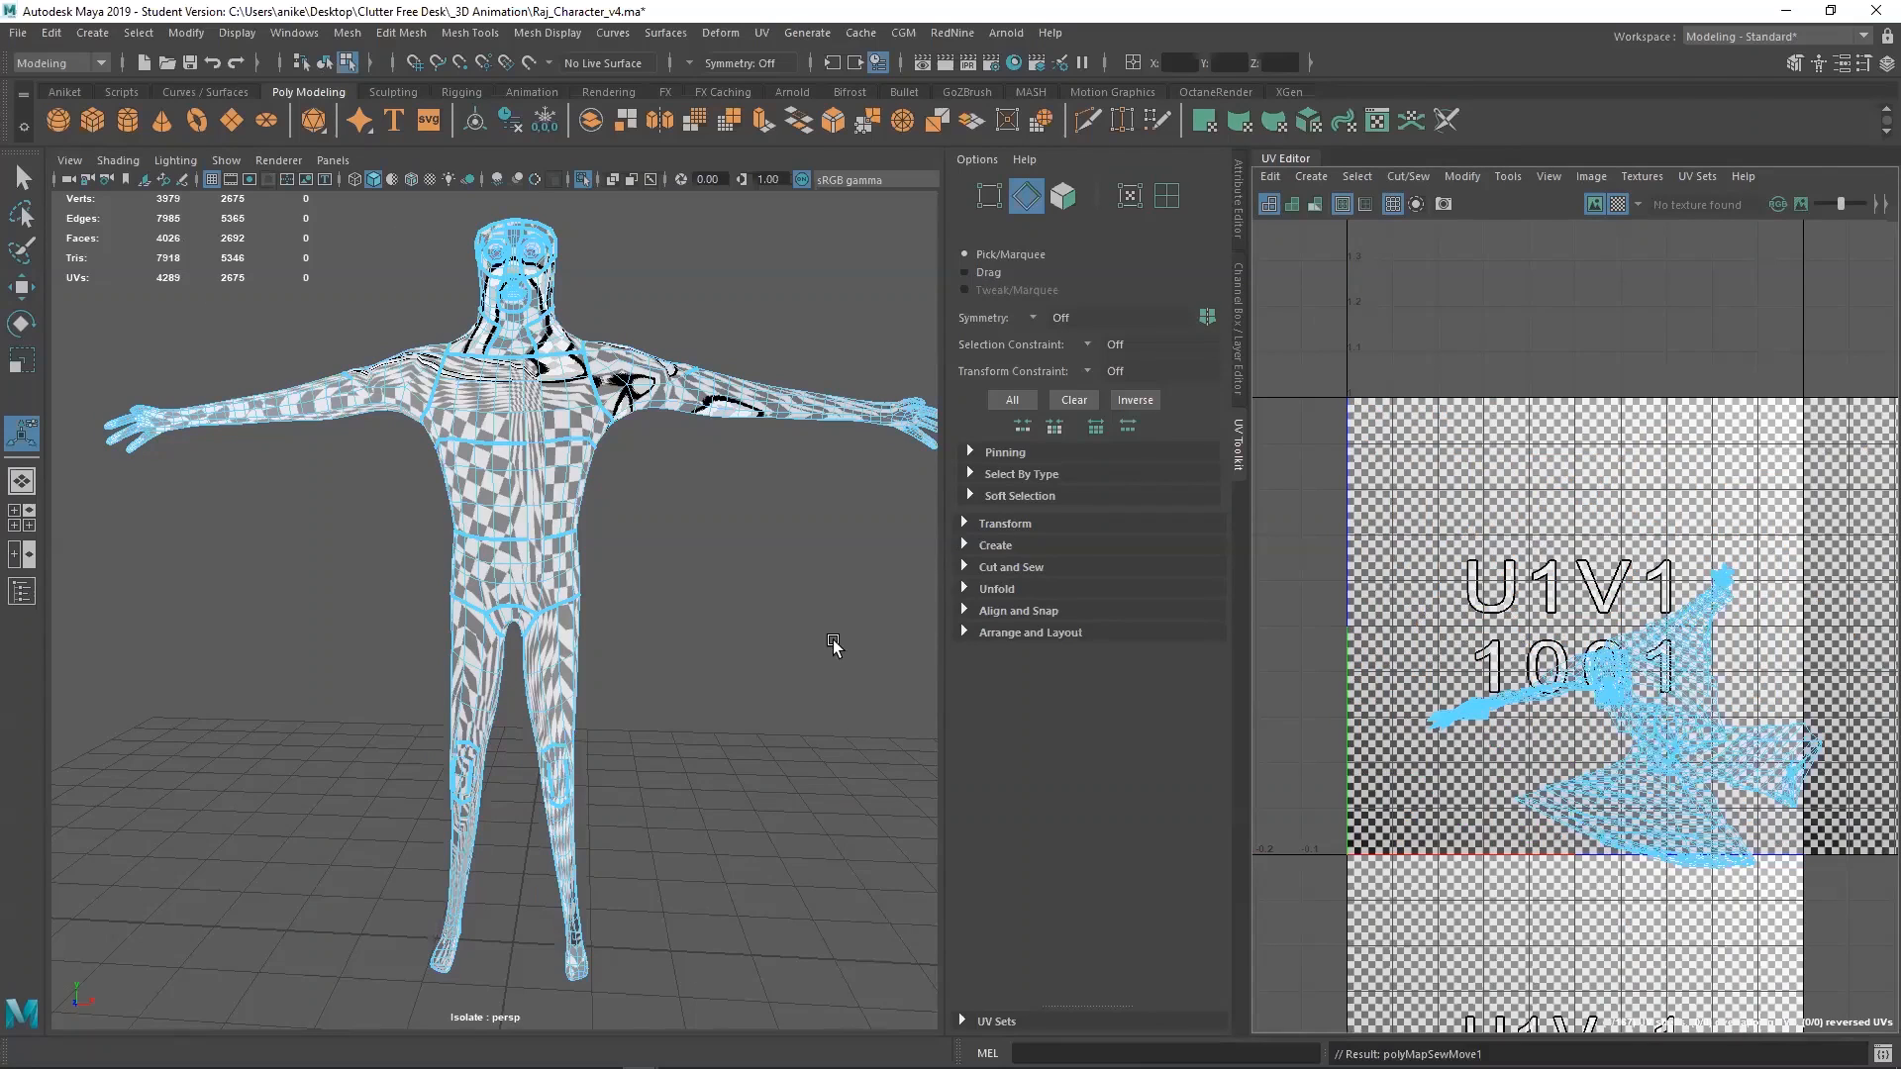
Check the checker distortion on the body, focus on the hips in edge selection mode, and turn off the checker map
middle_click_drag(837, 646, 803, 642, "alt")
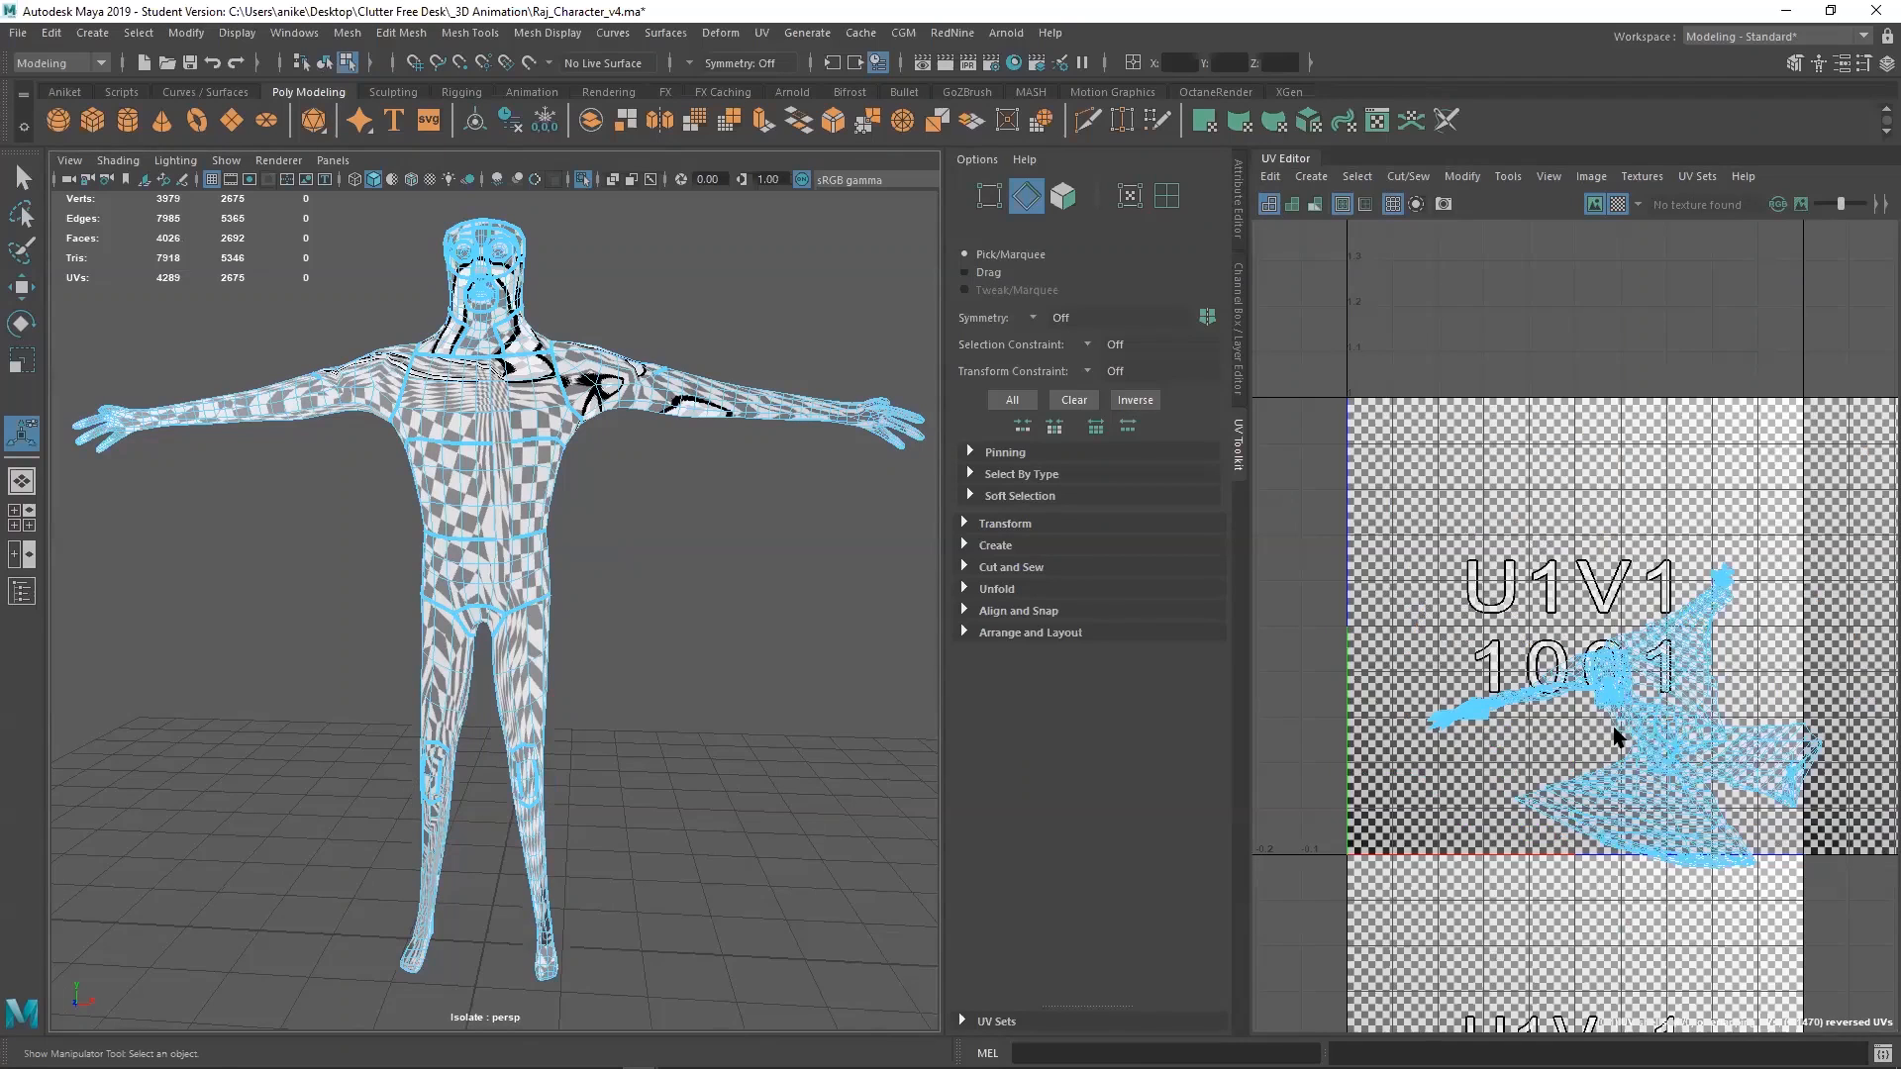
scroll(535, 686, "up", 5)
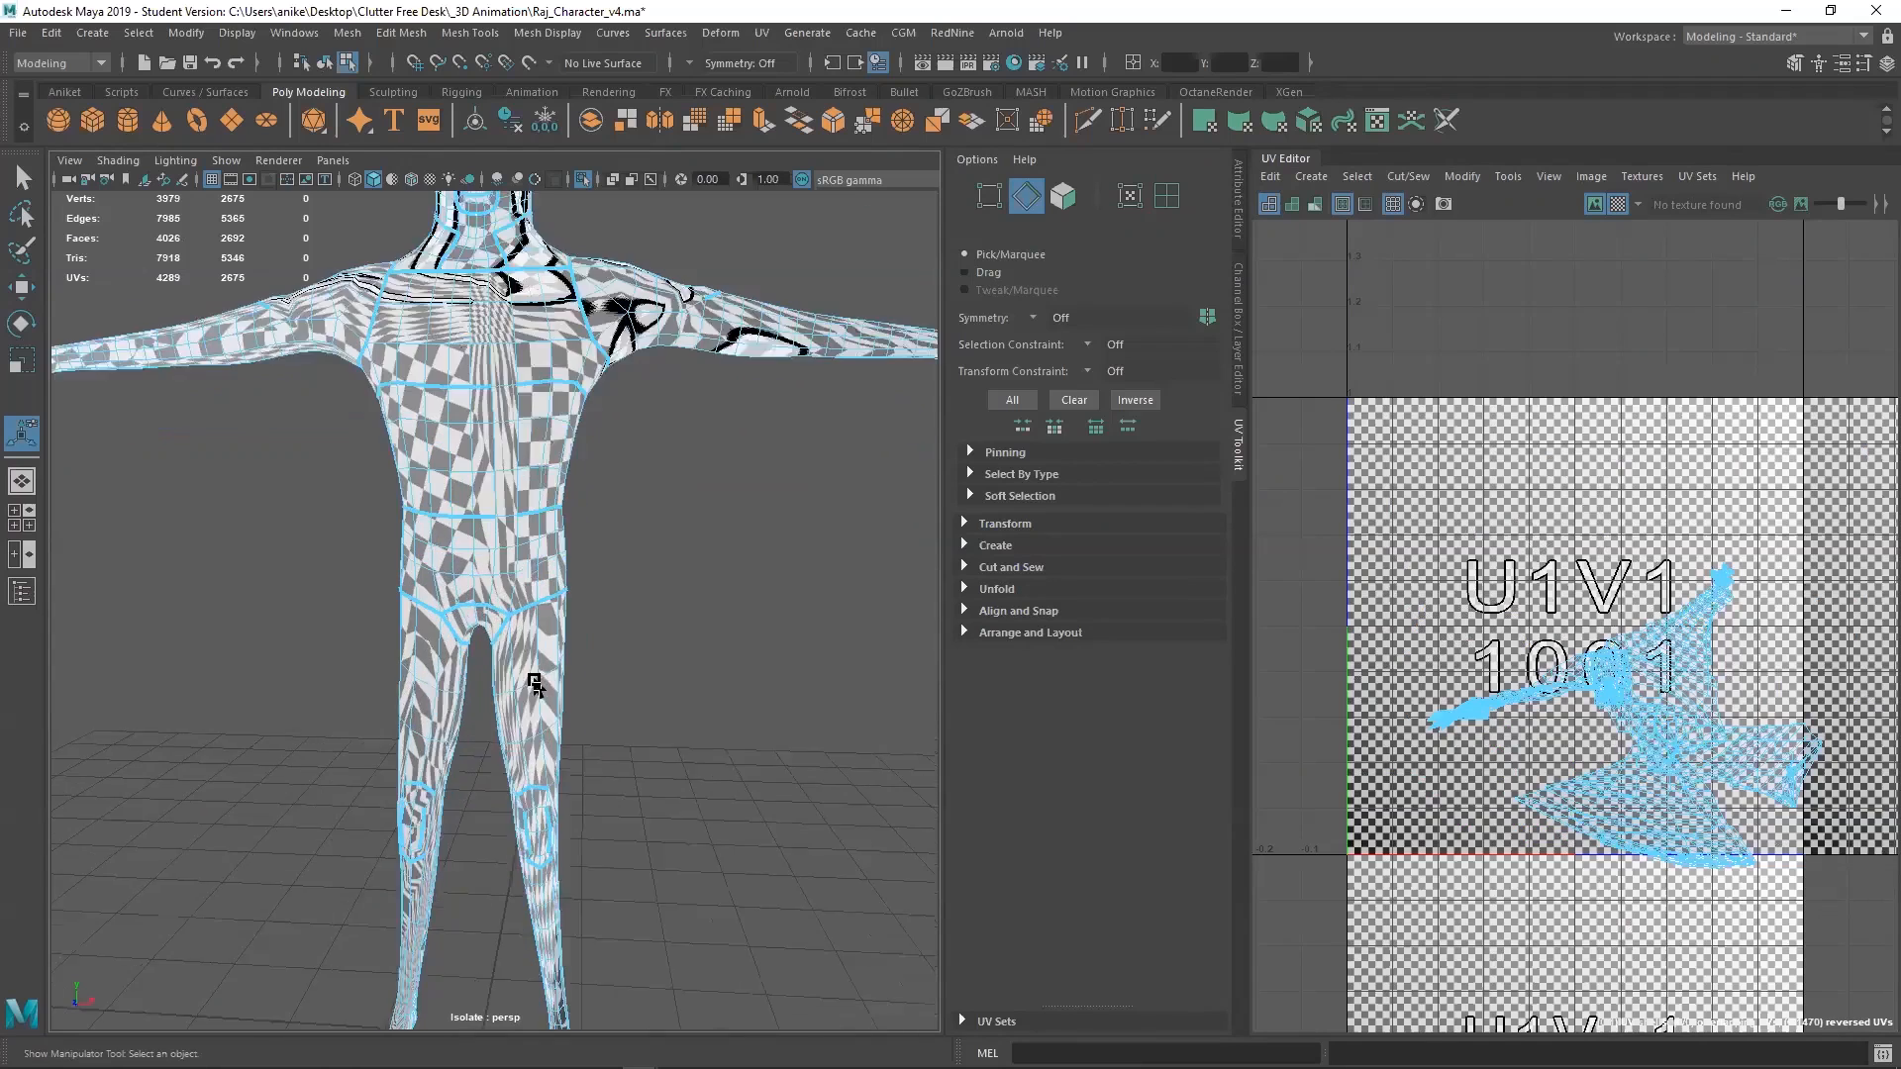
scroll(559, 683, "up", 6)
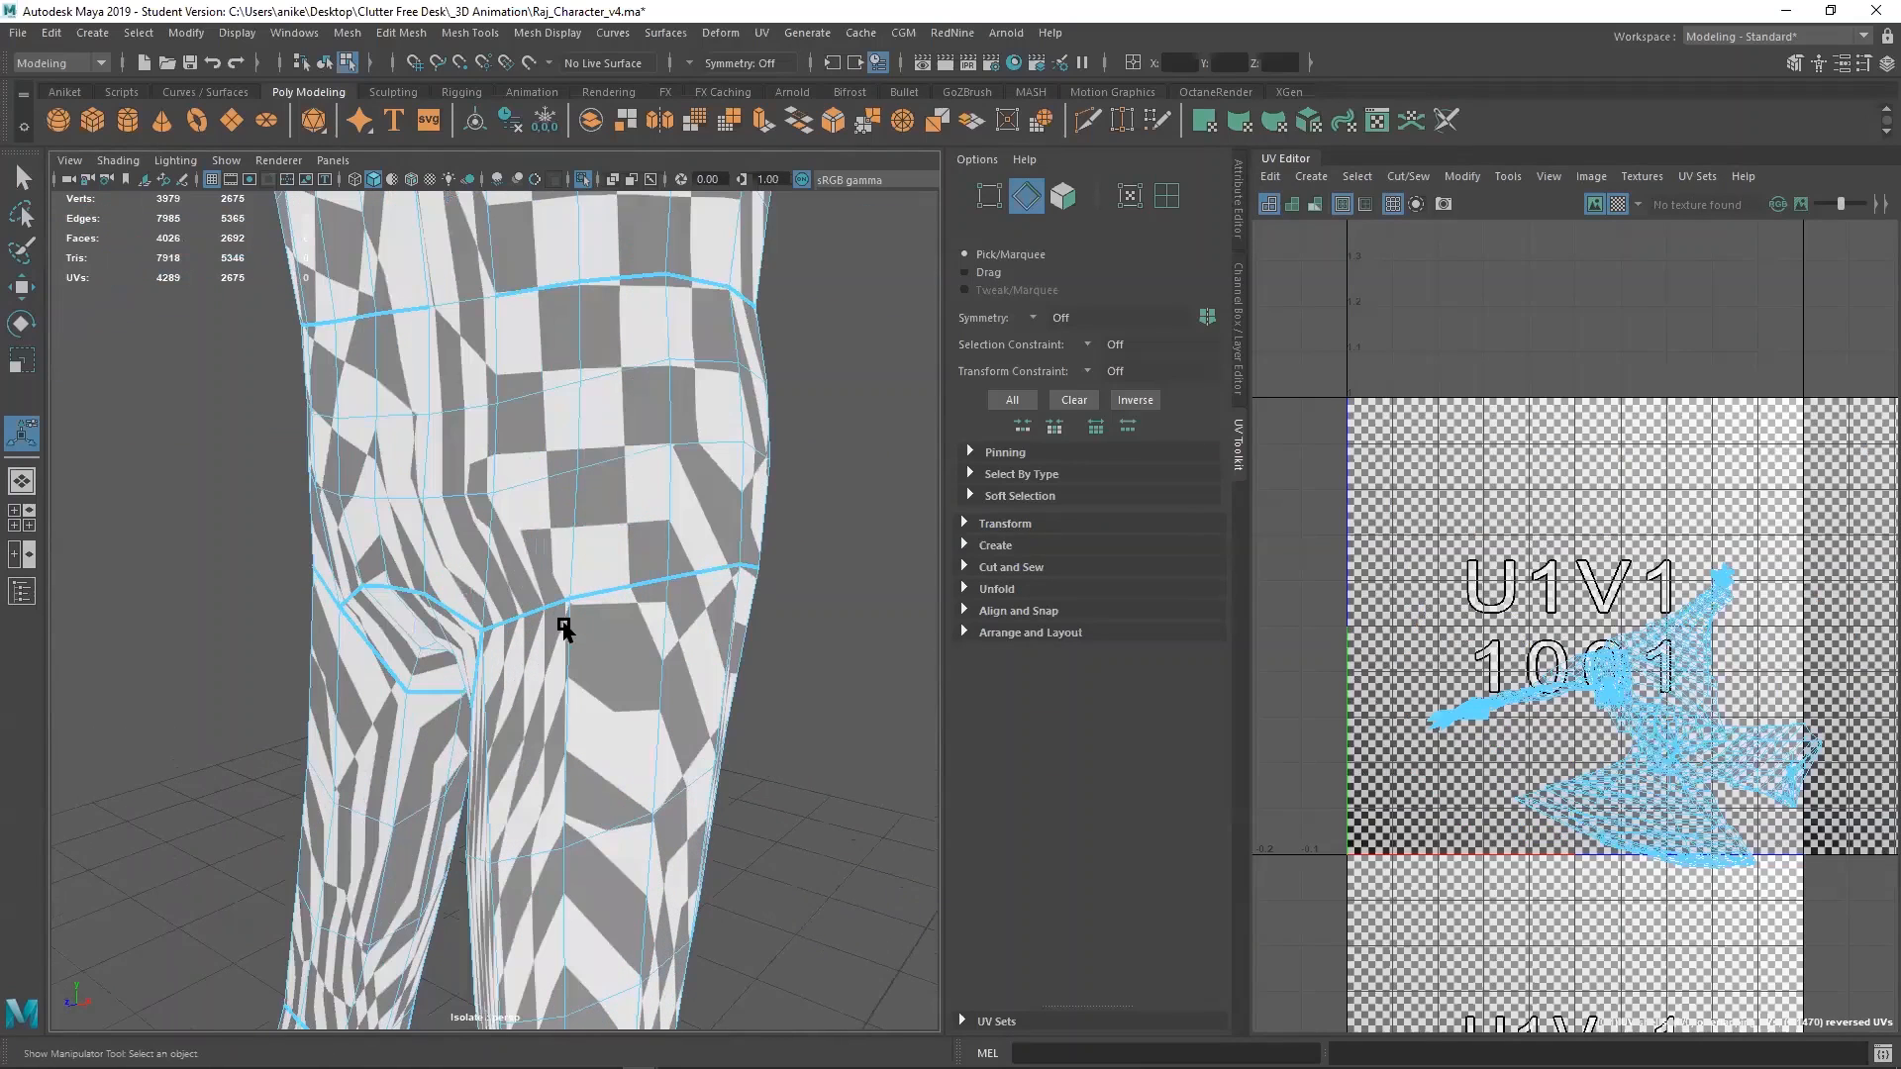
middle_click_drag(683, 586, 603, 600, "alt")
right_click_drag(893, 477, 896, 426)
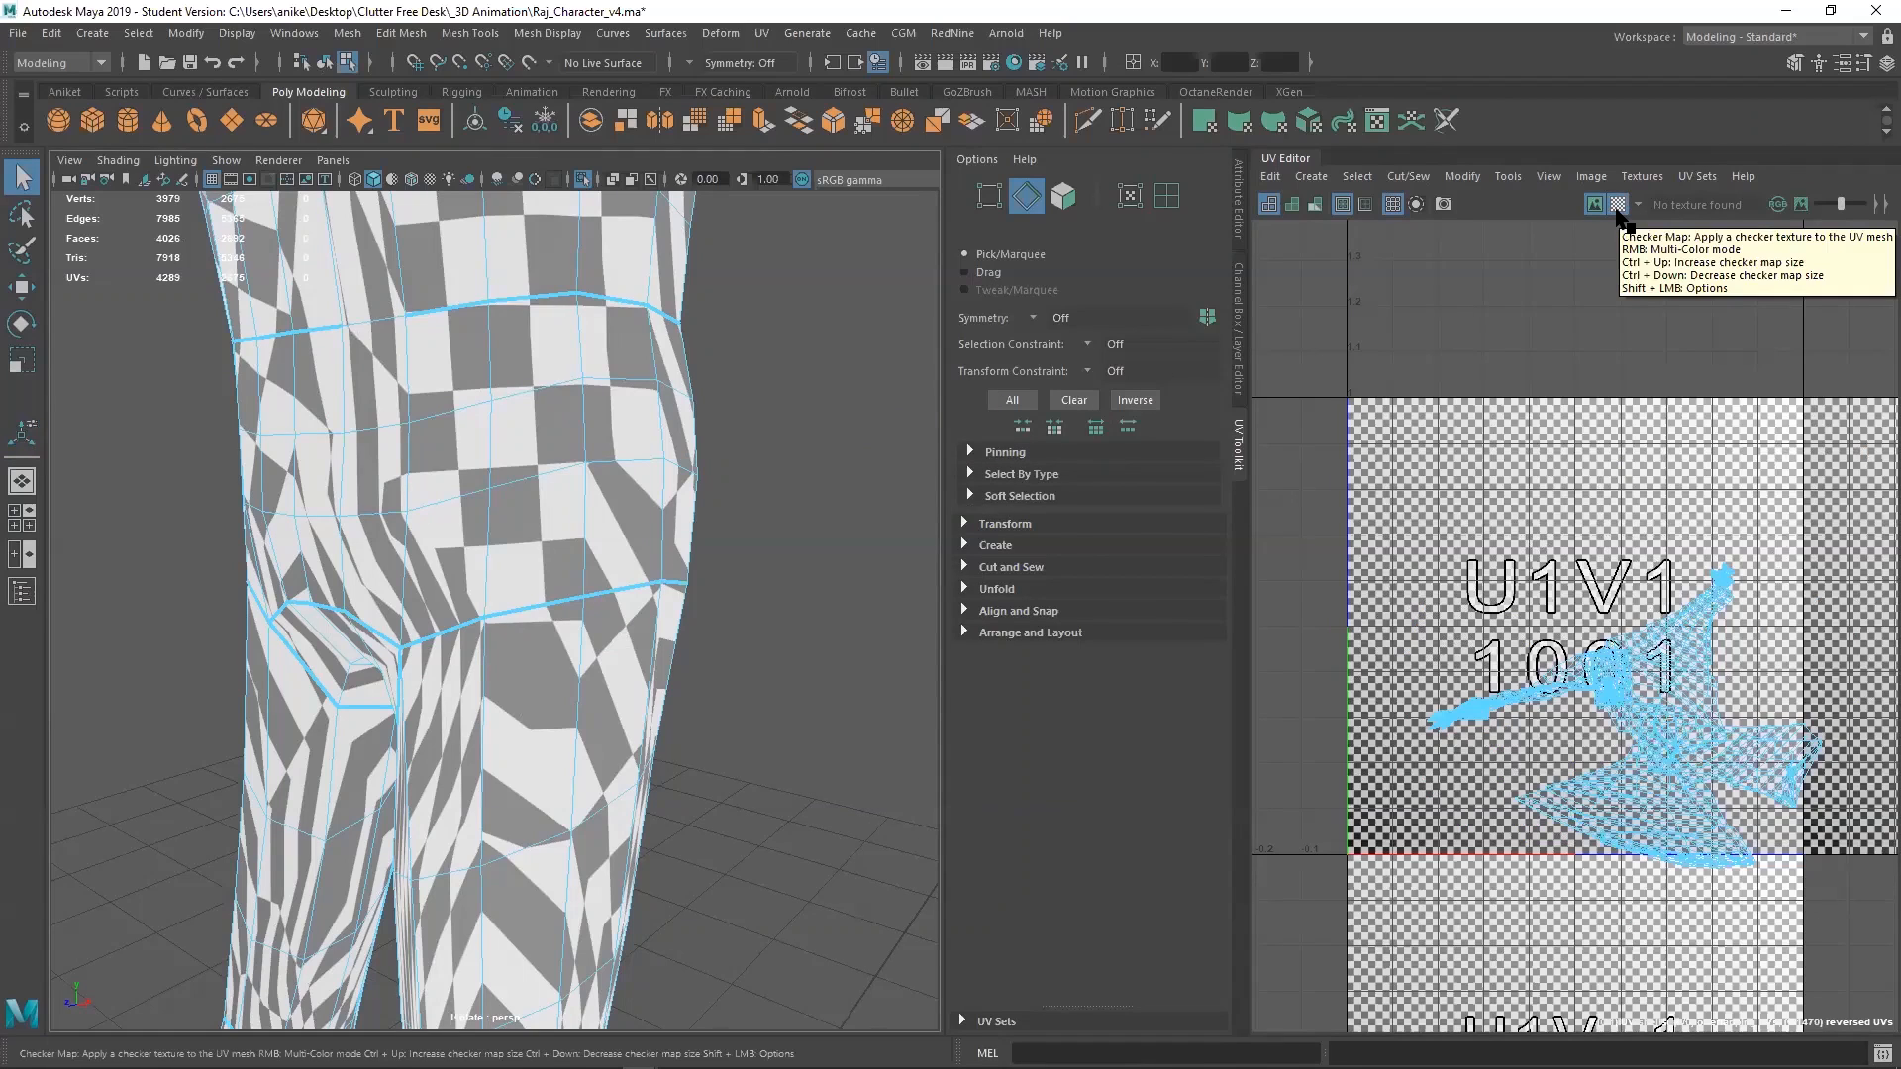
left_click(1617, 206)
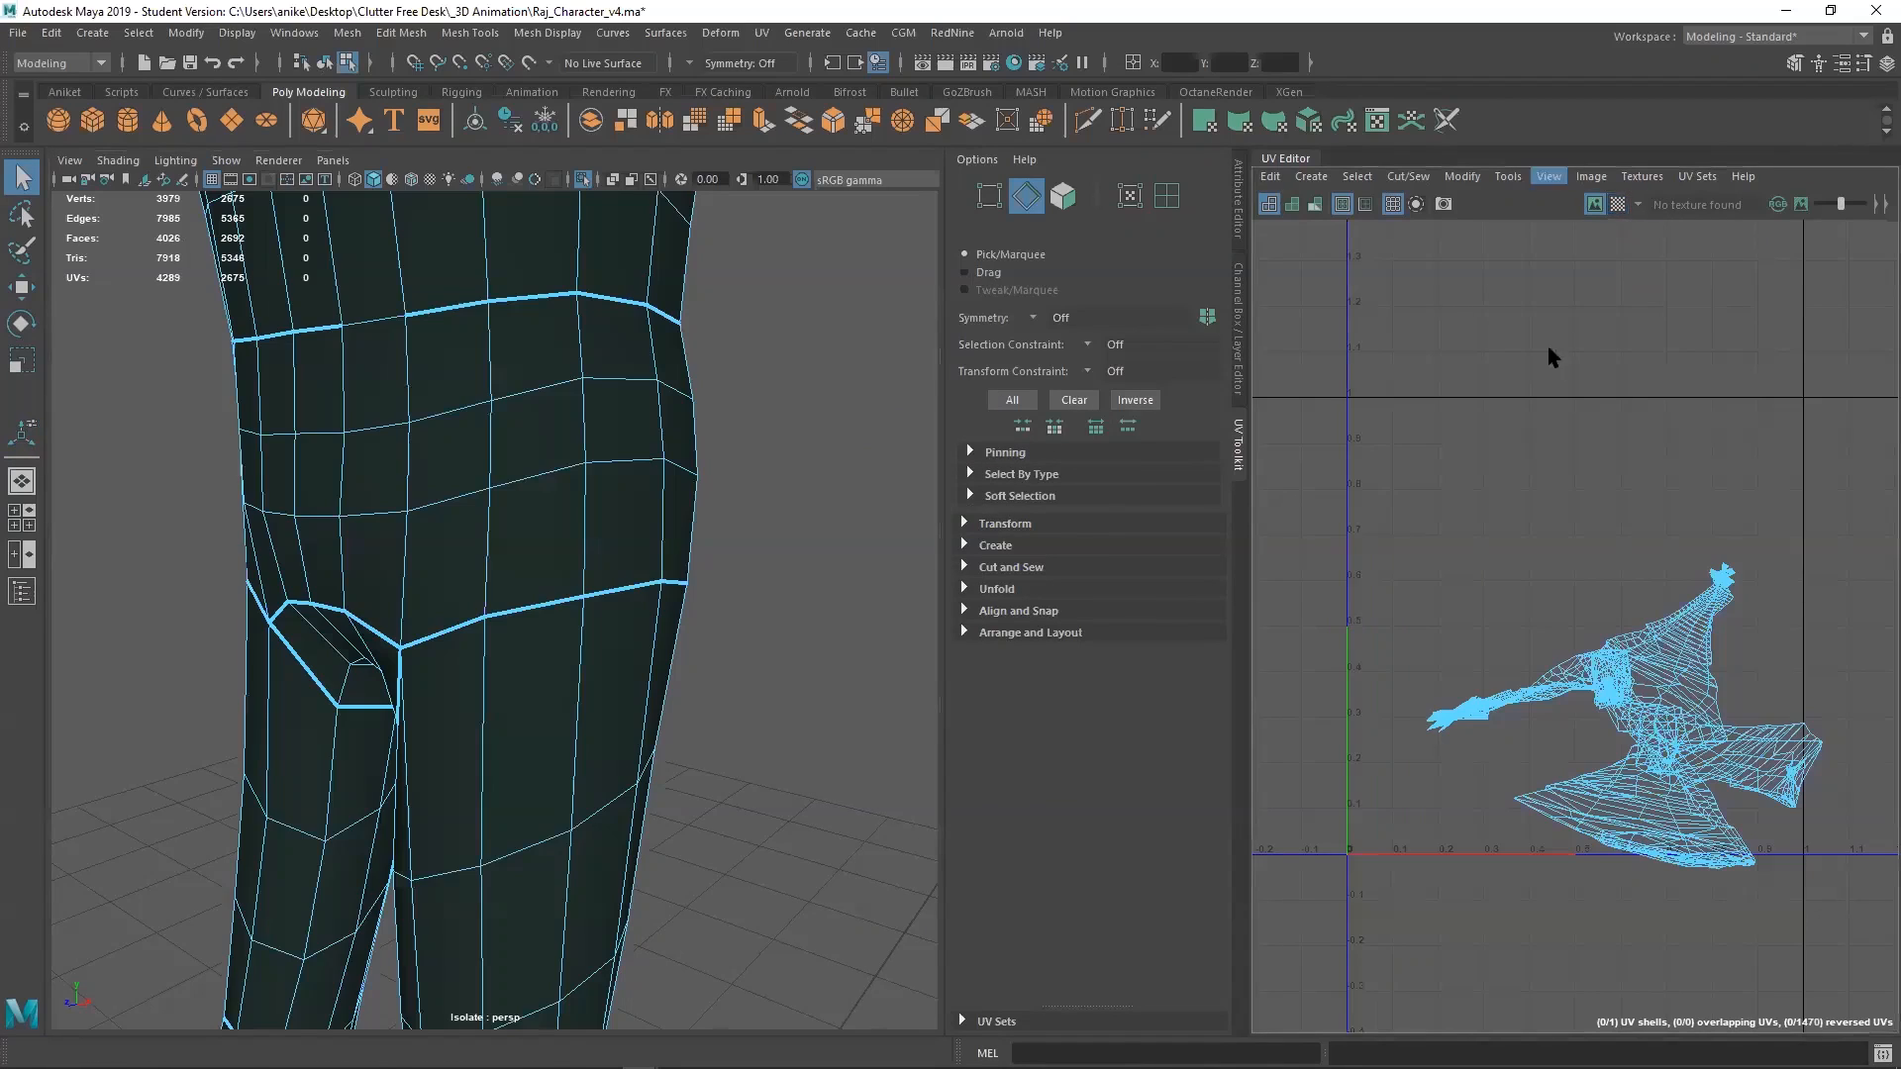
double_click(441, 639)
left_click_drag(637, 636, 467, 657, "alt")
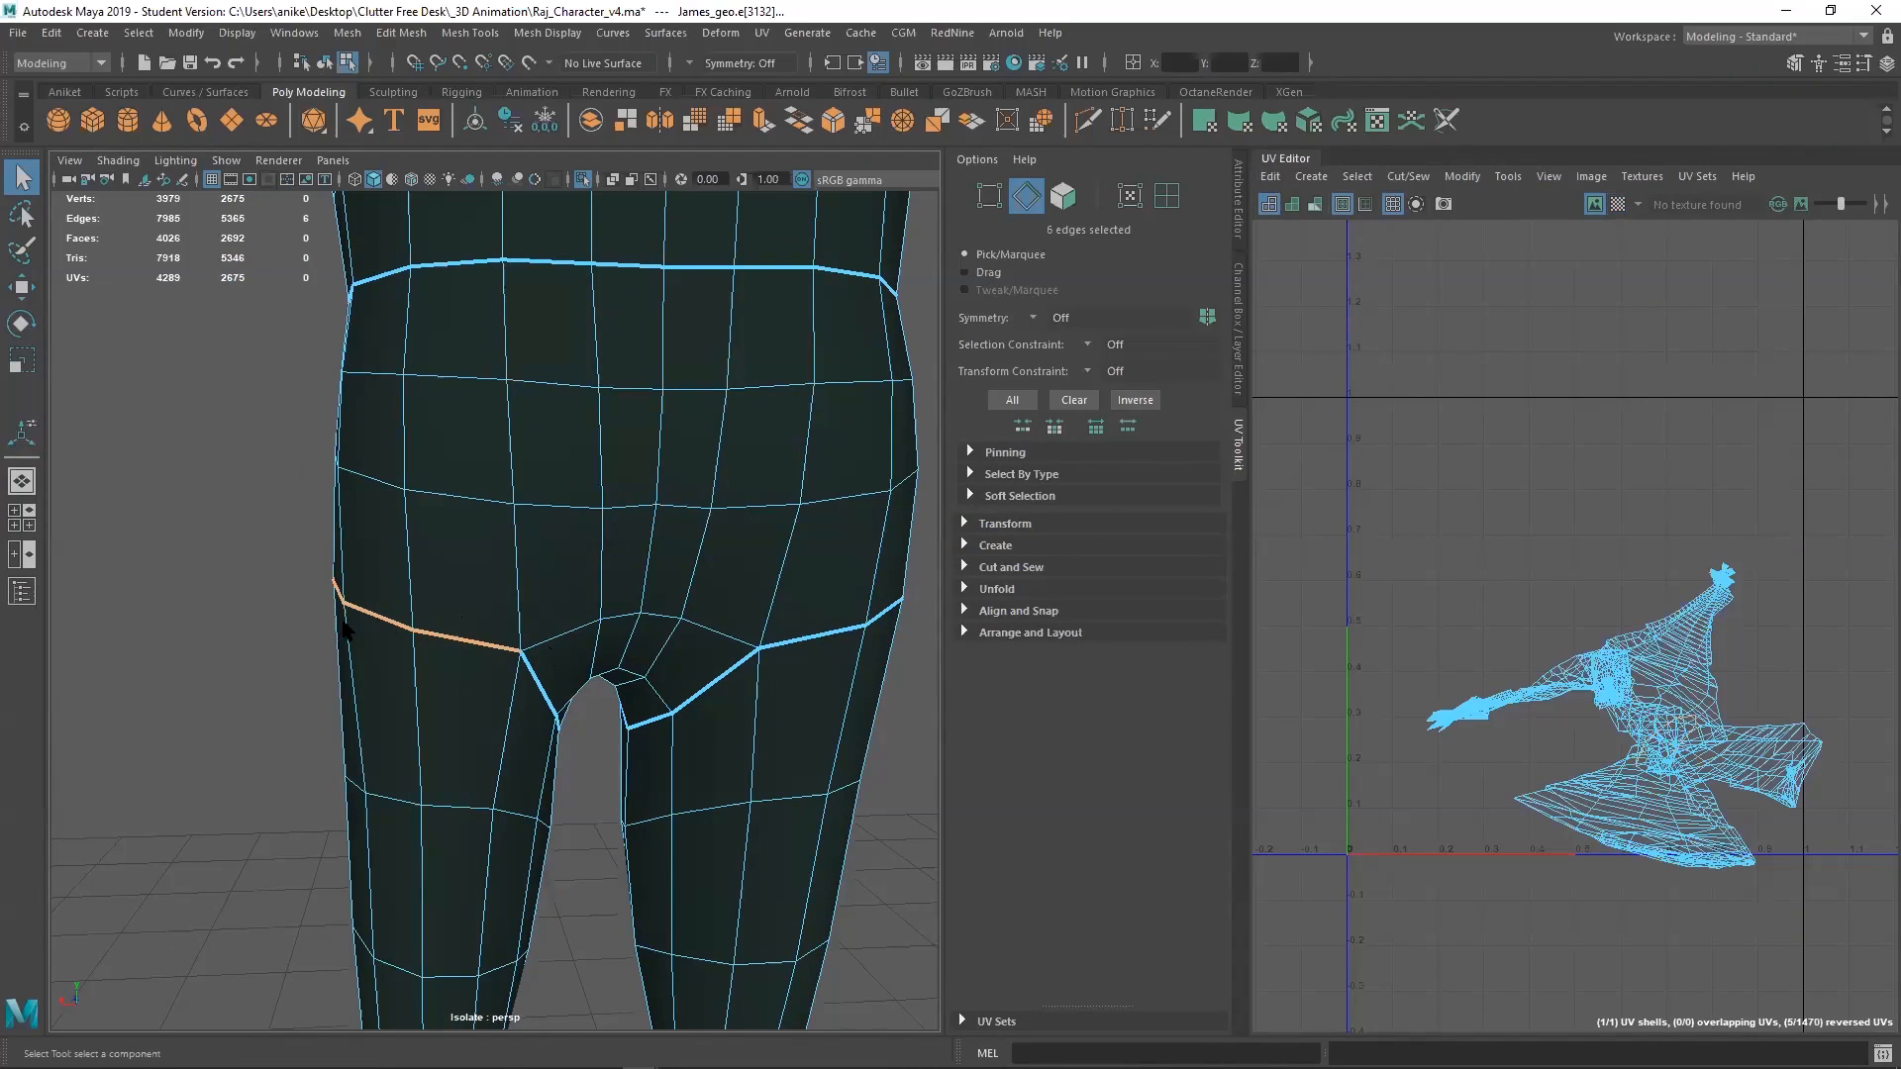
left_click_drag(719, 699, 584, 674, "alt")
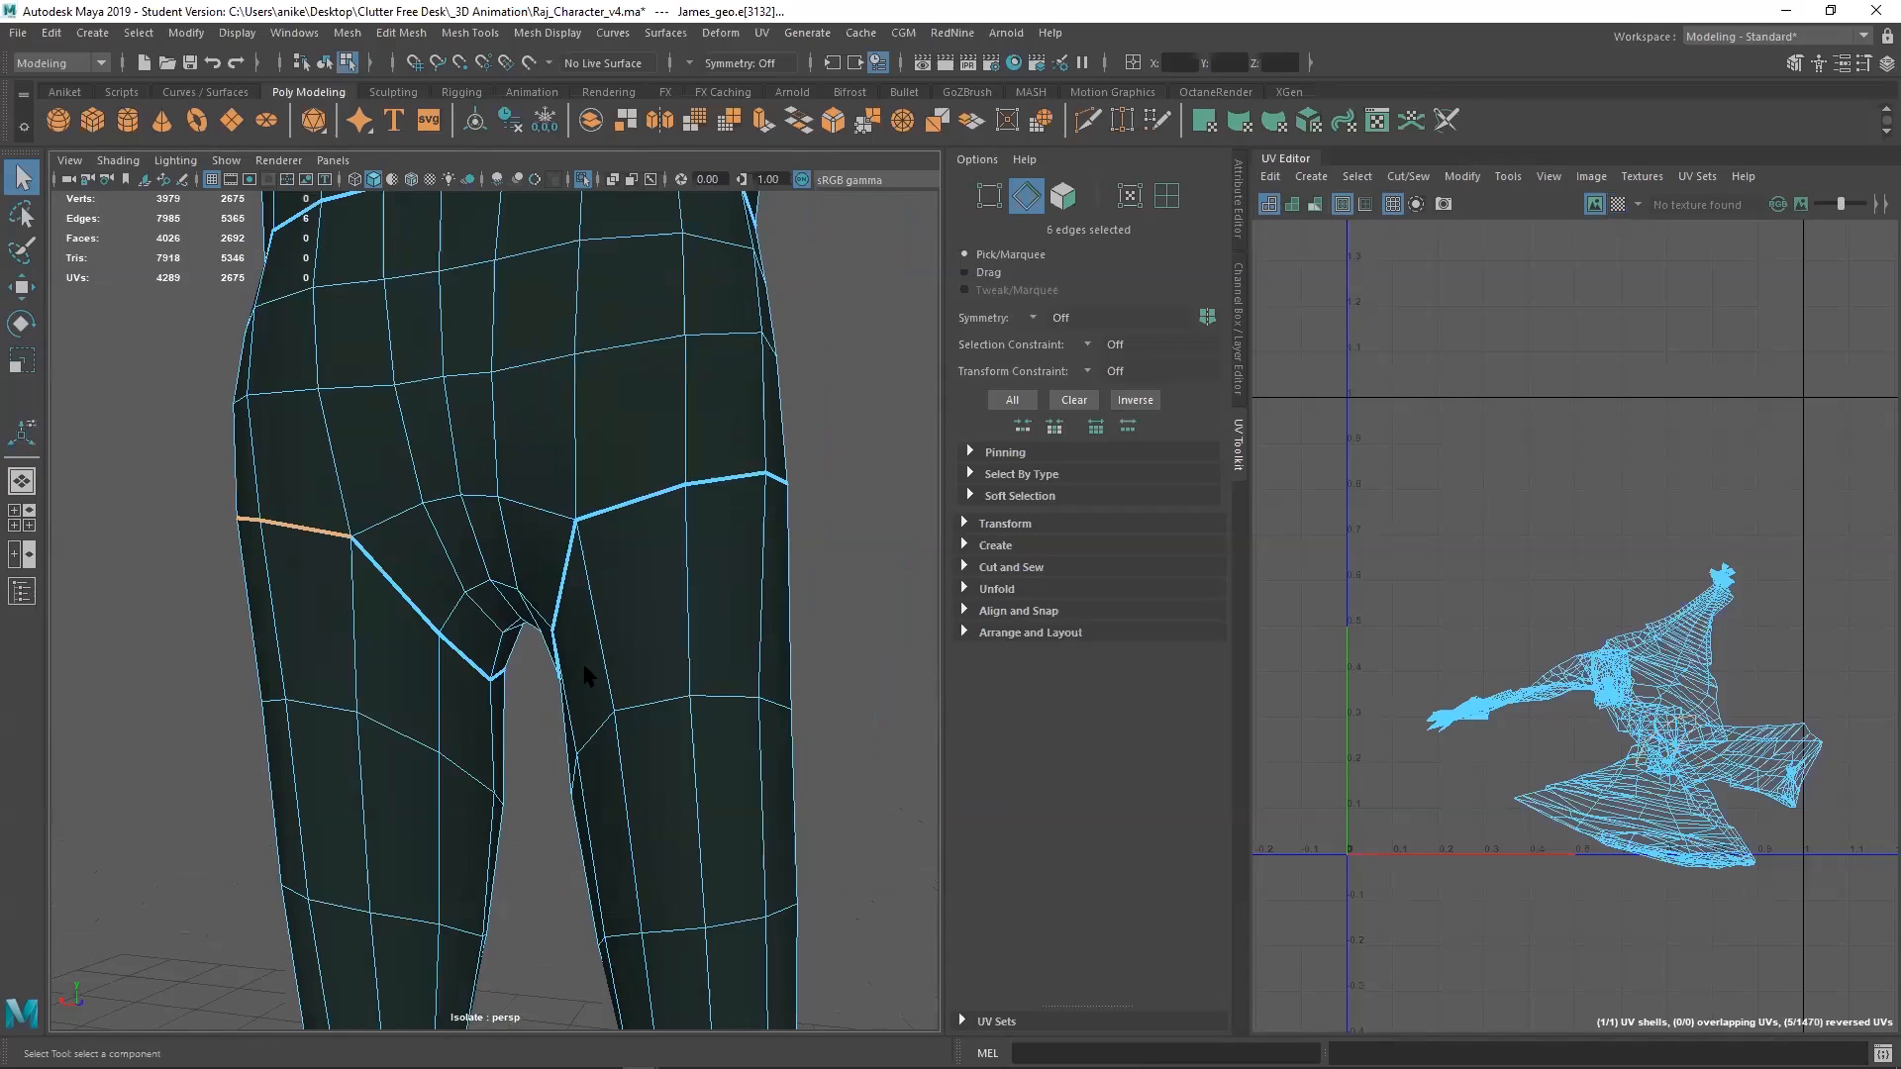
left_click(414, 610, "shift")
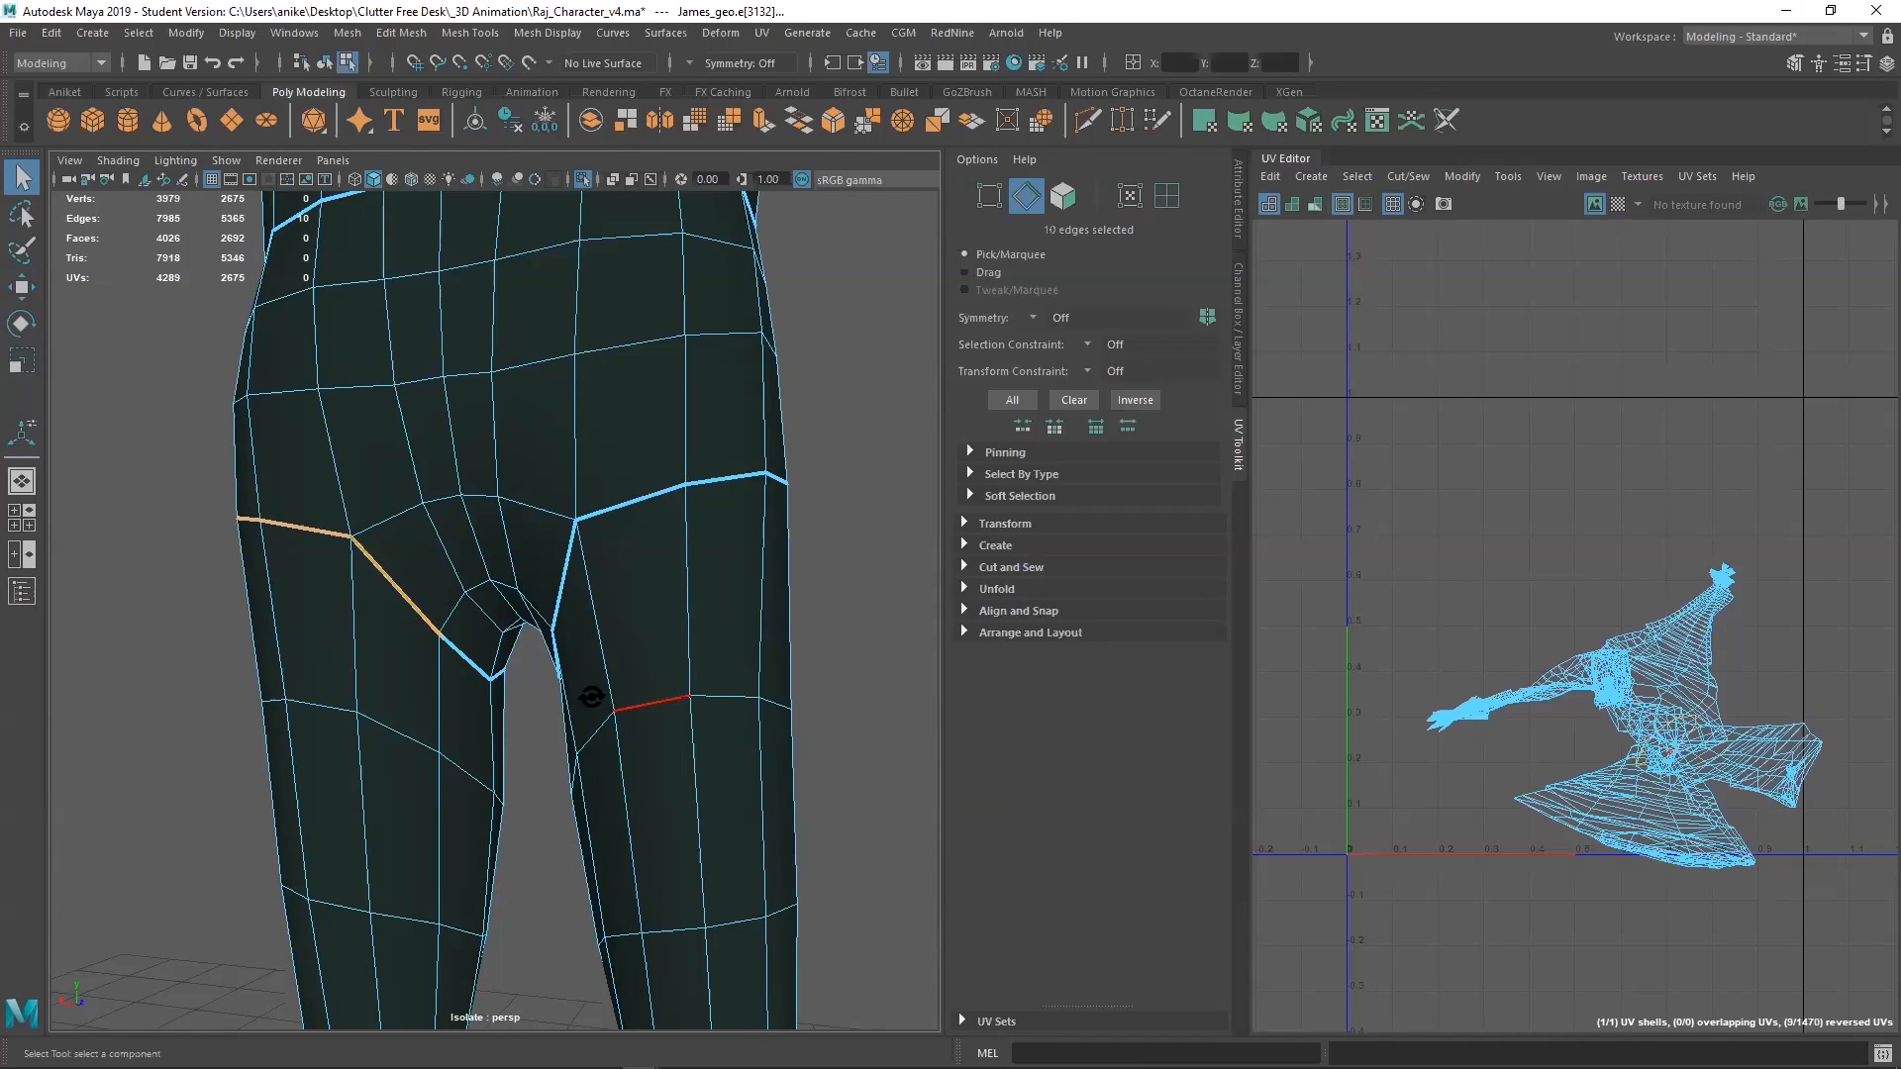
left_click_drag(594, 700, 627, 679, "alt")
left_click(574, 655, "shift")
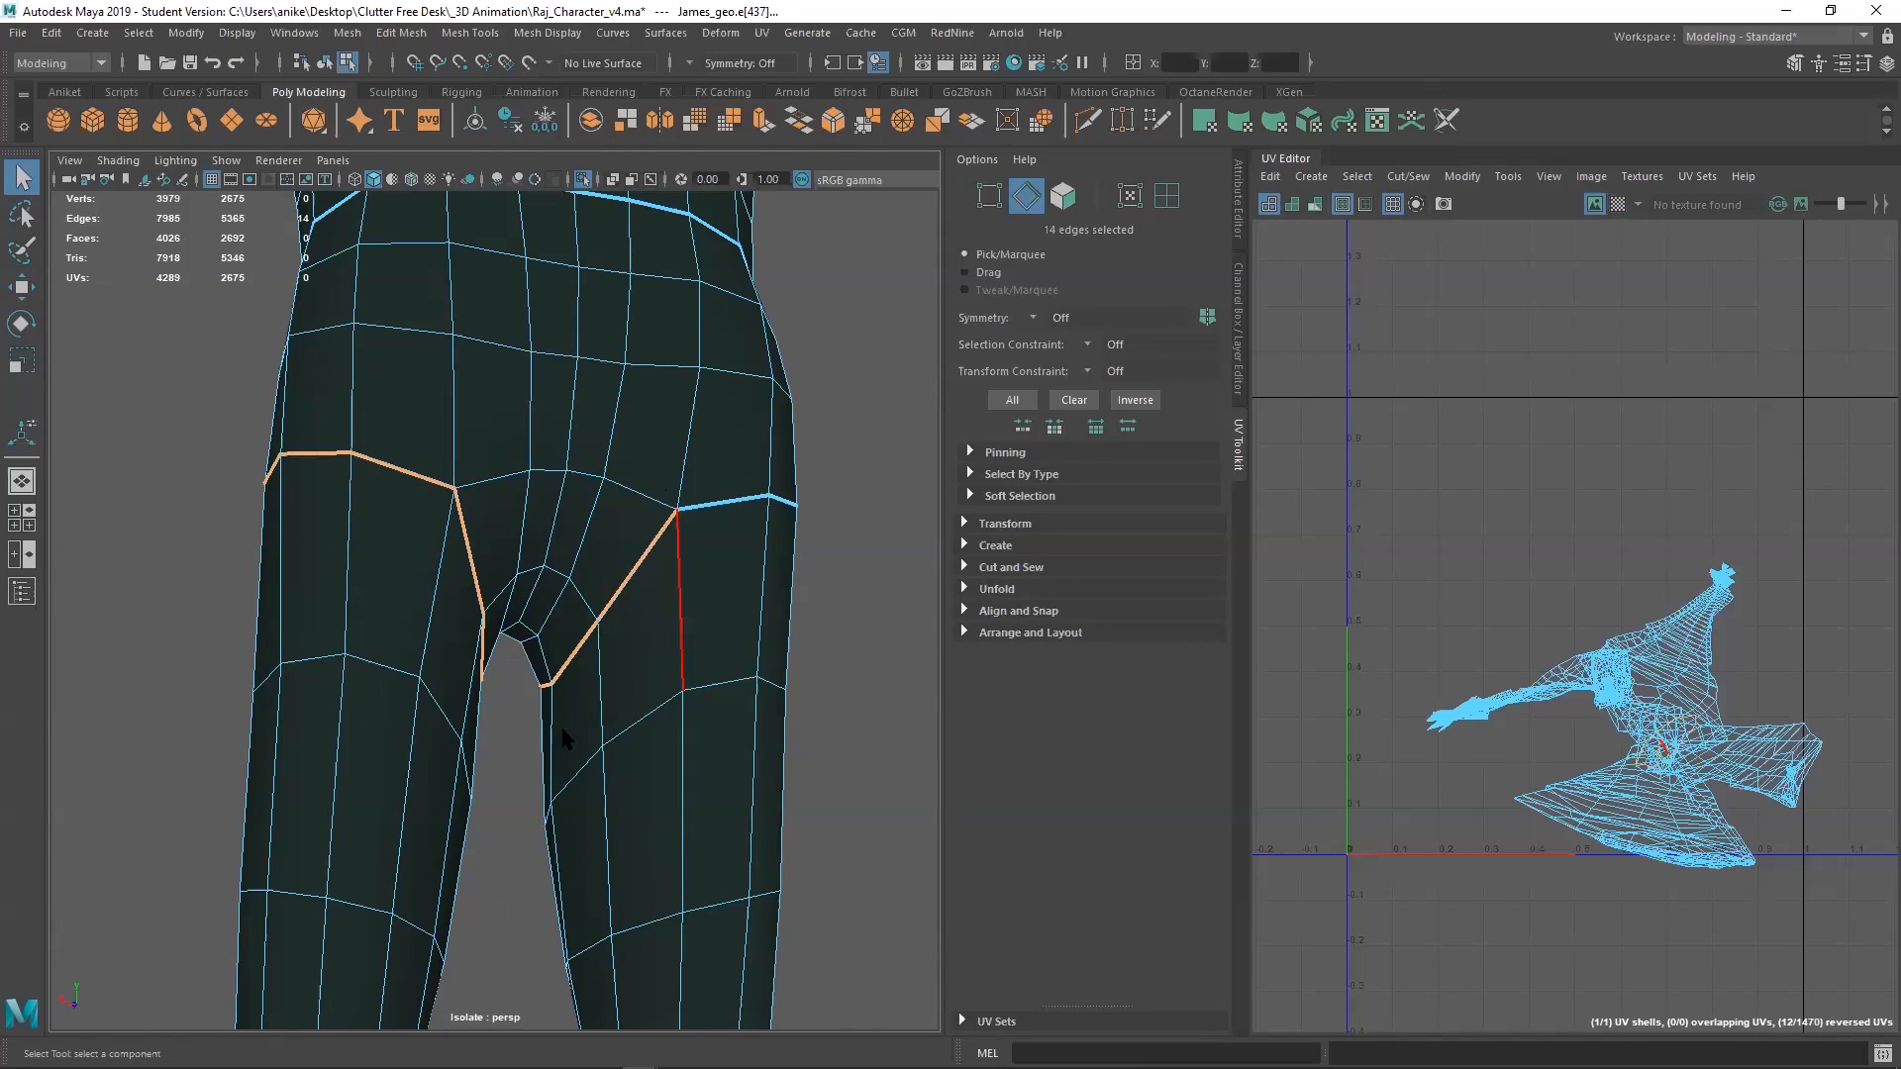
left_click(525, 750)
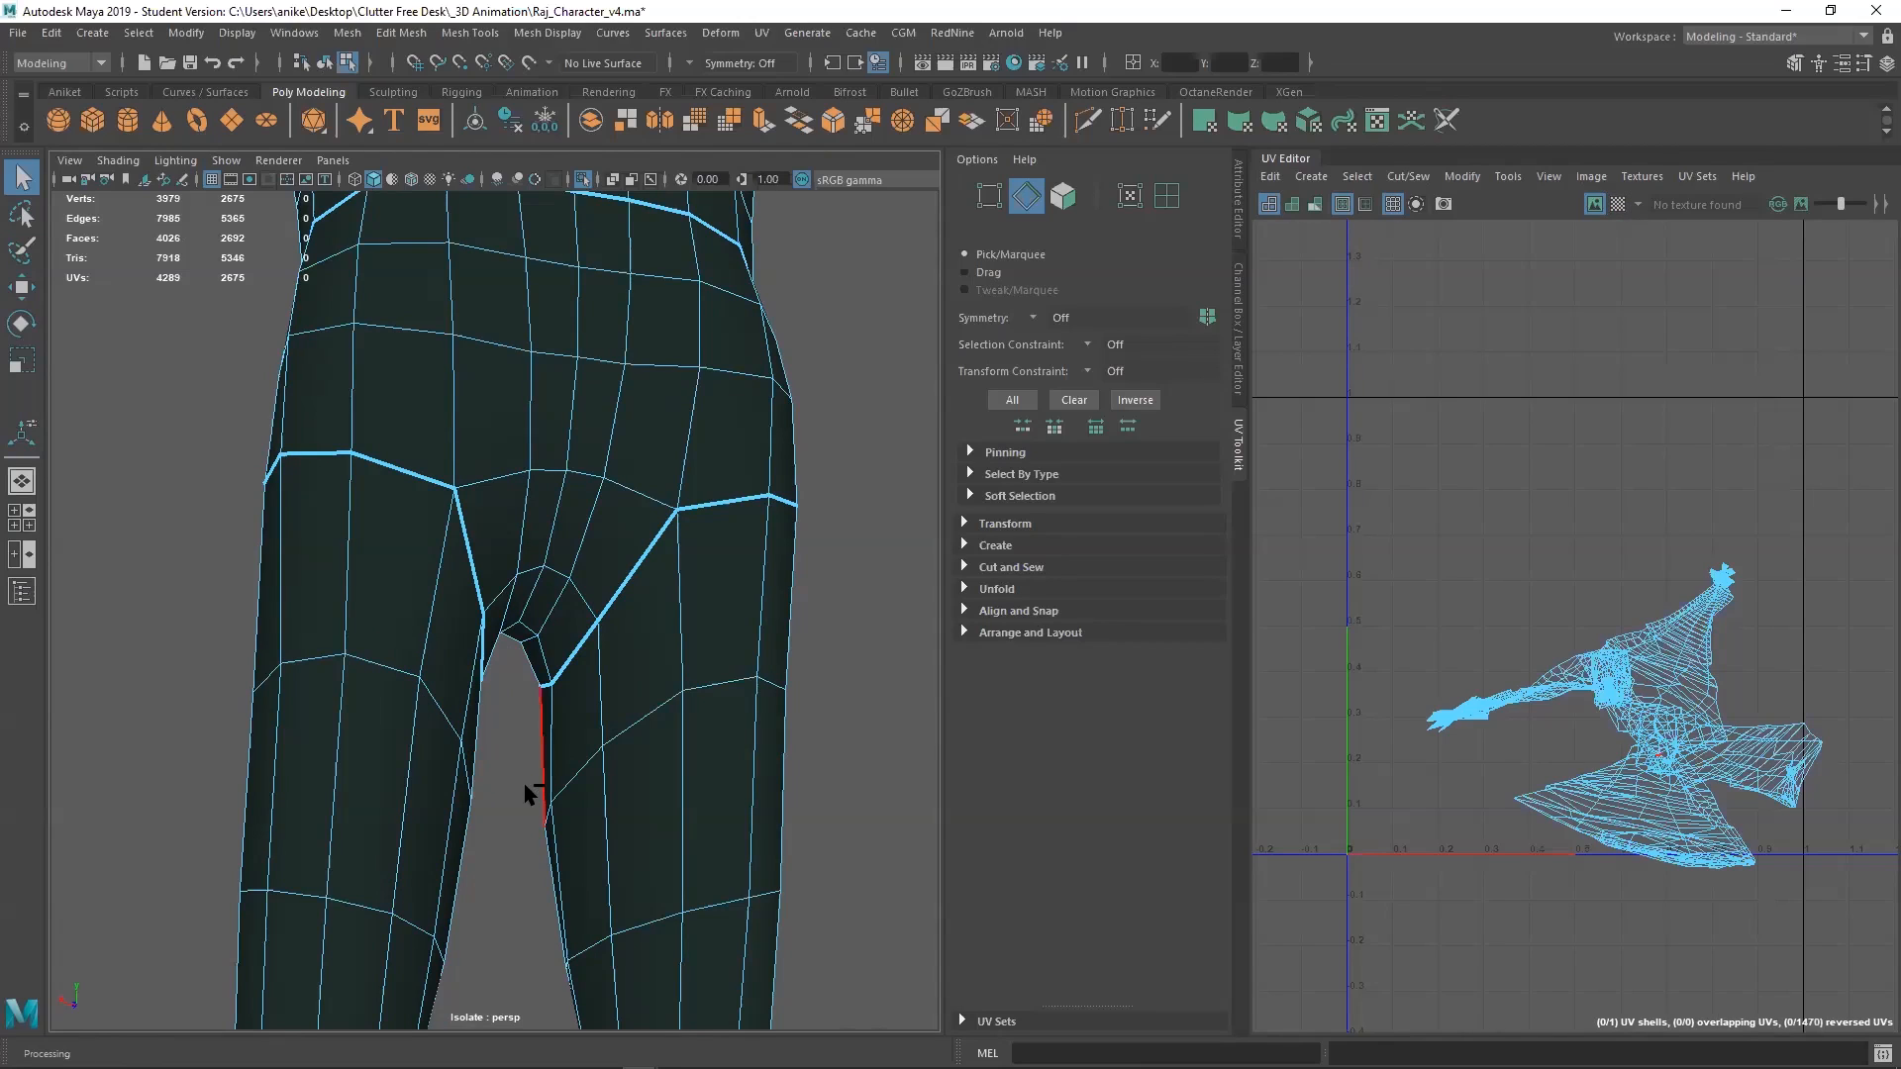
Turn on selection symmetry along the object X axis
left_click(526, 787)
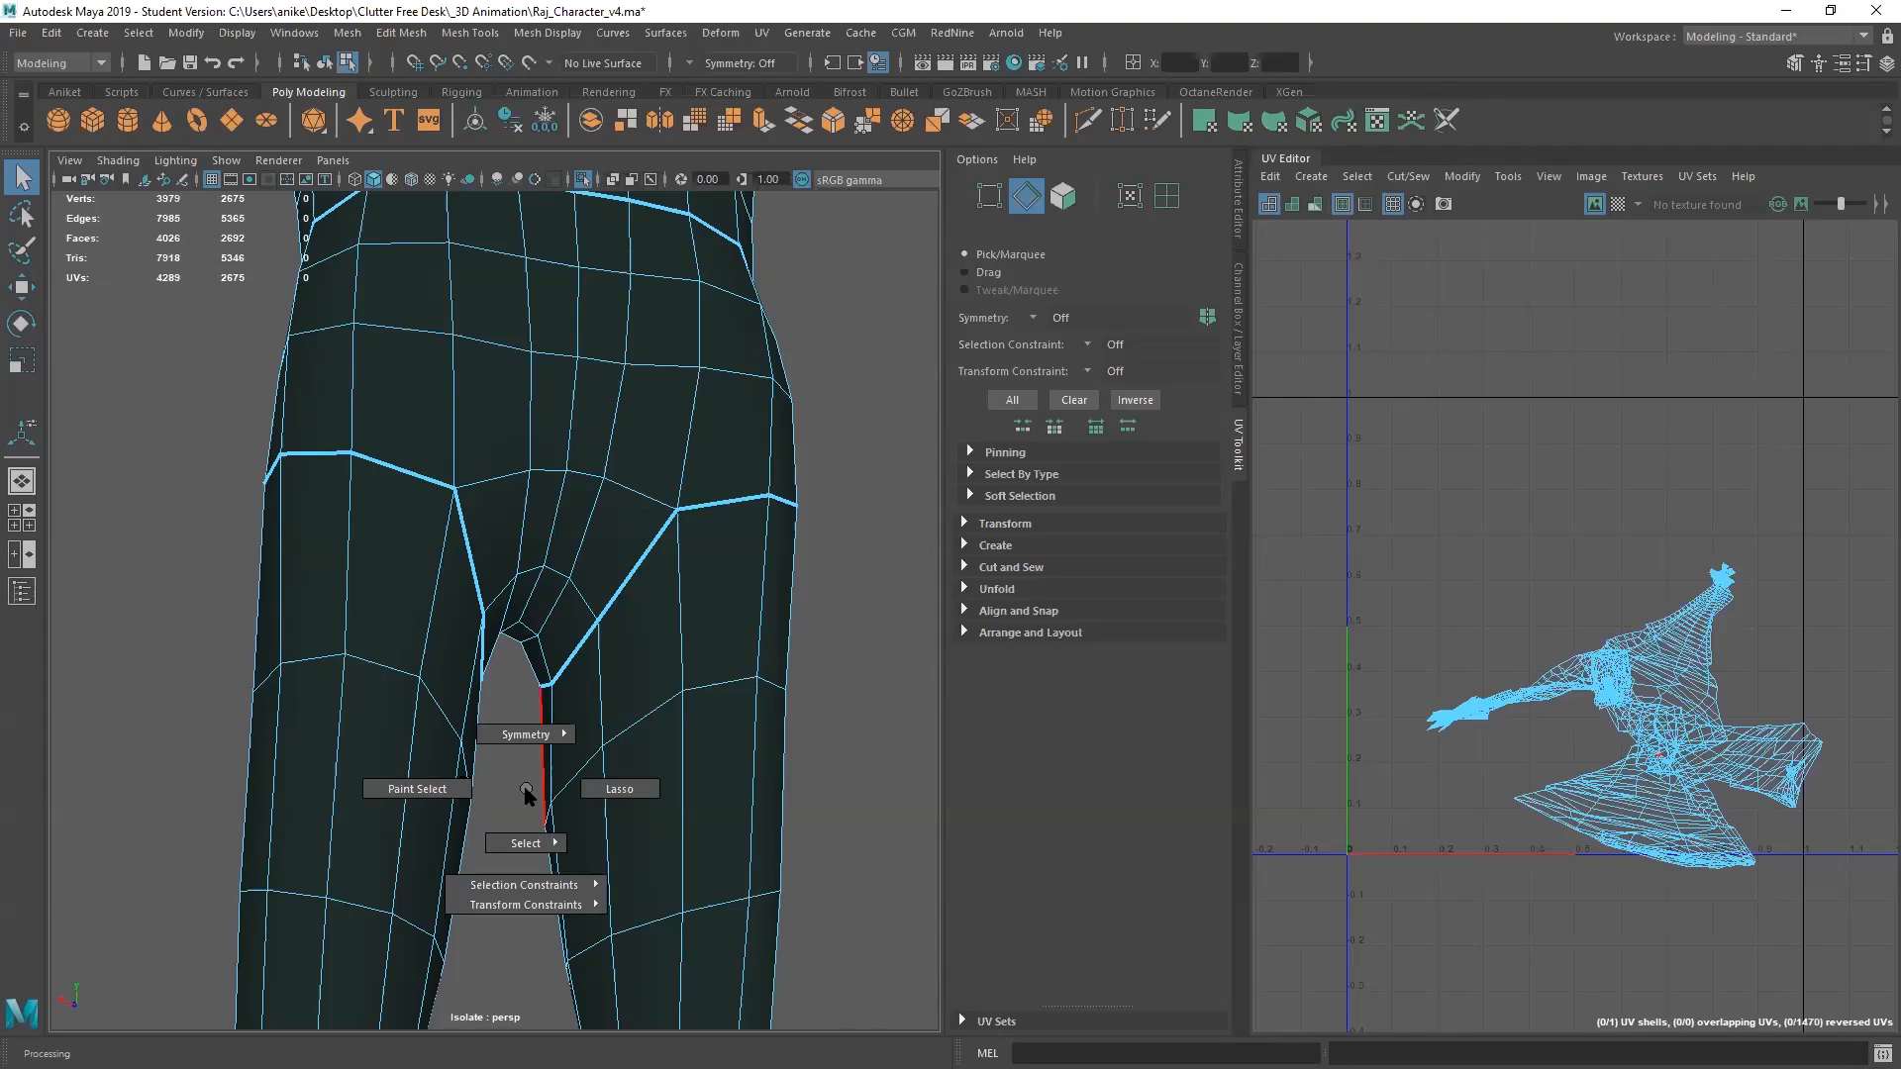
left_click_drag(526, 789, 521, 734)
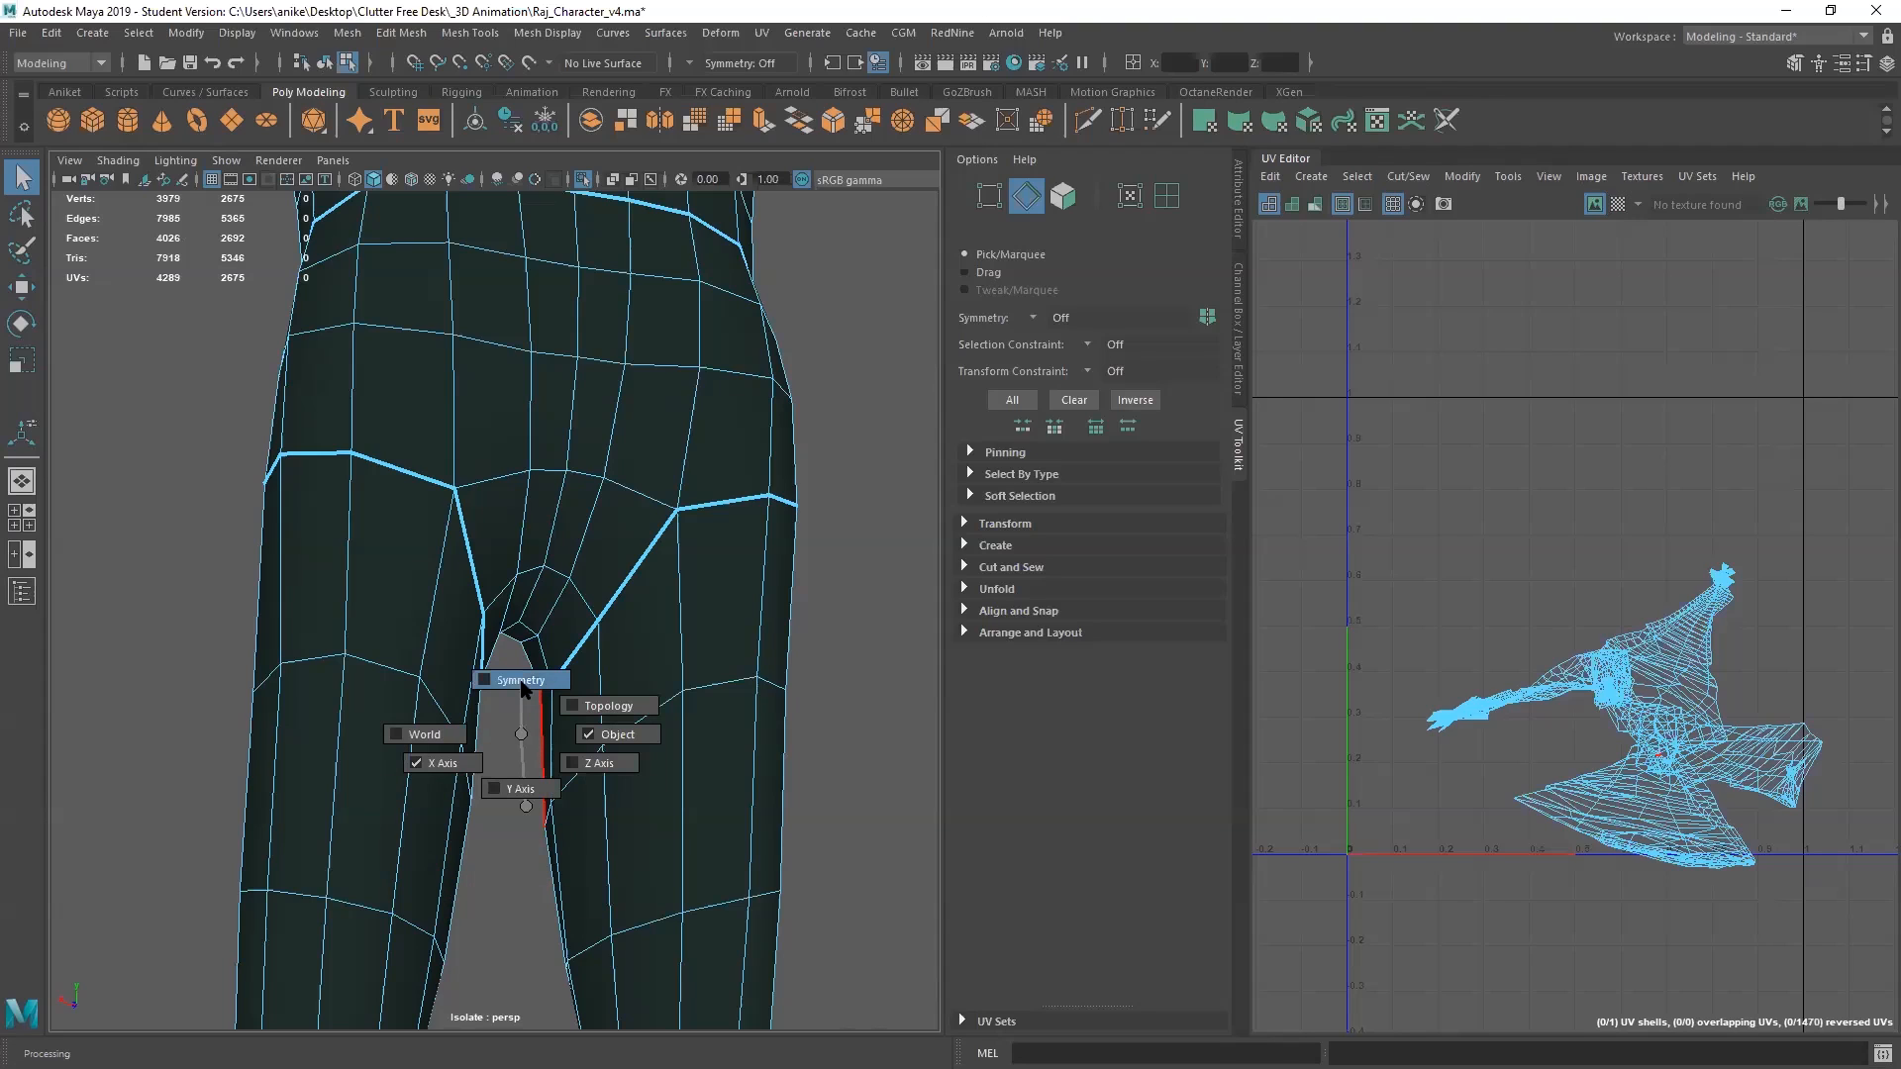
left_click(520, 683)
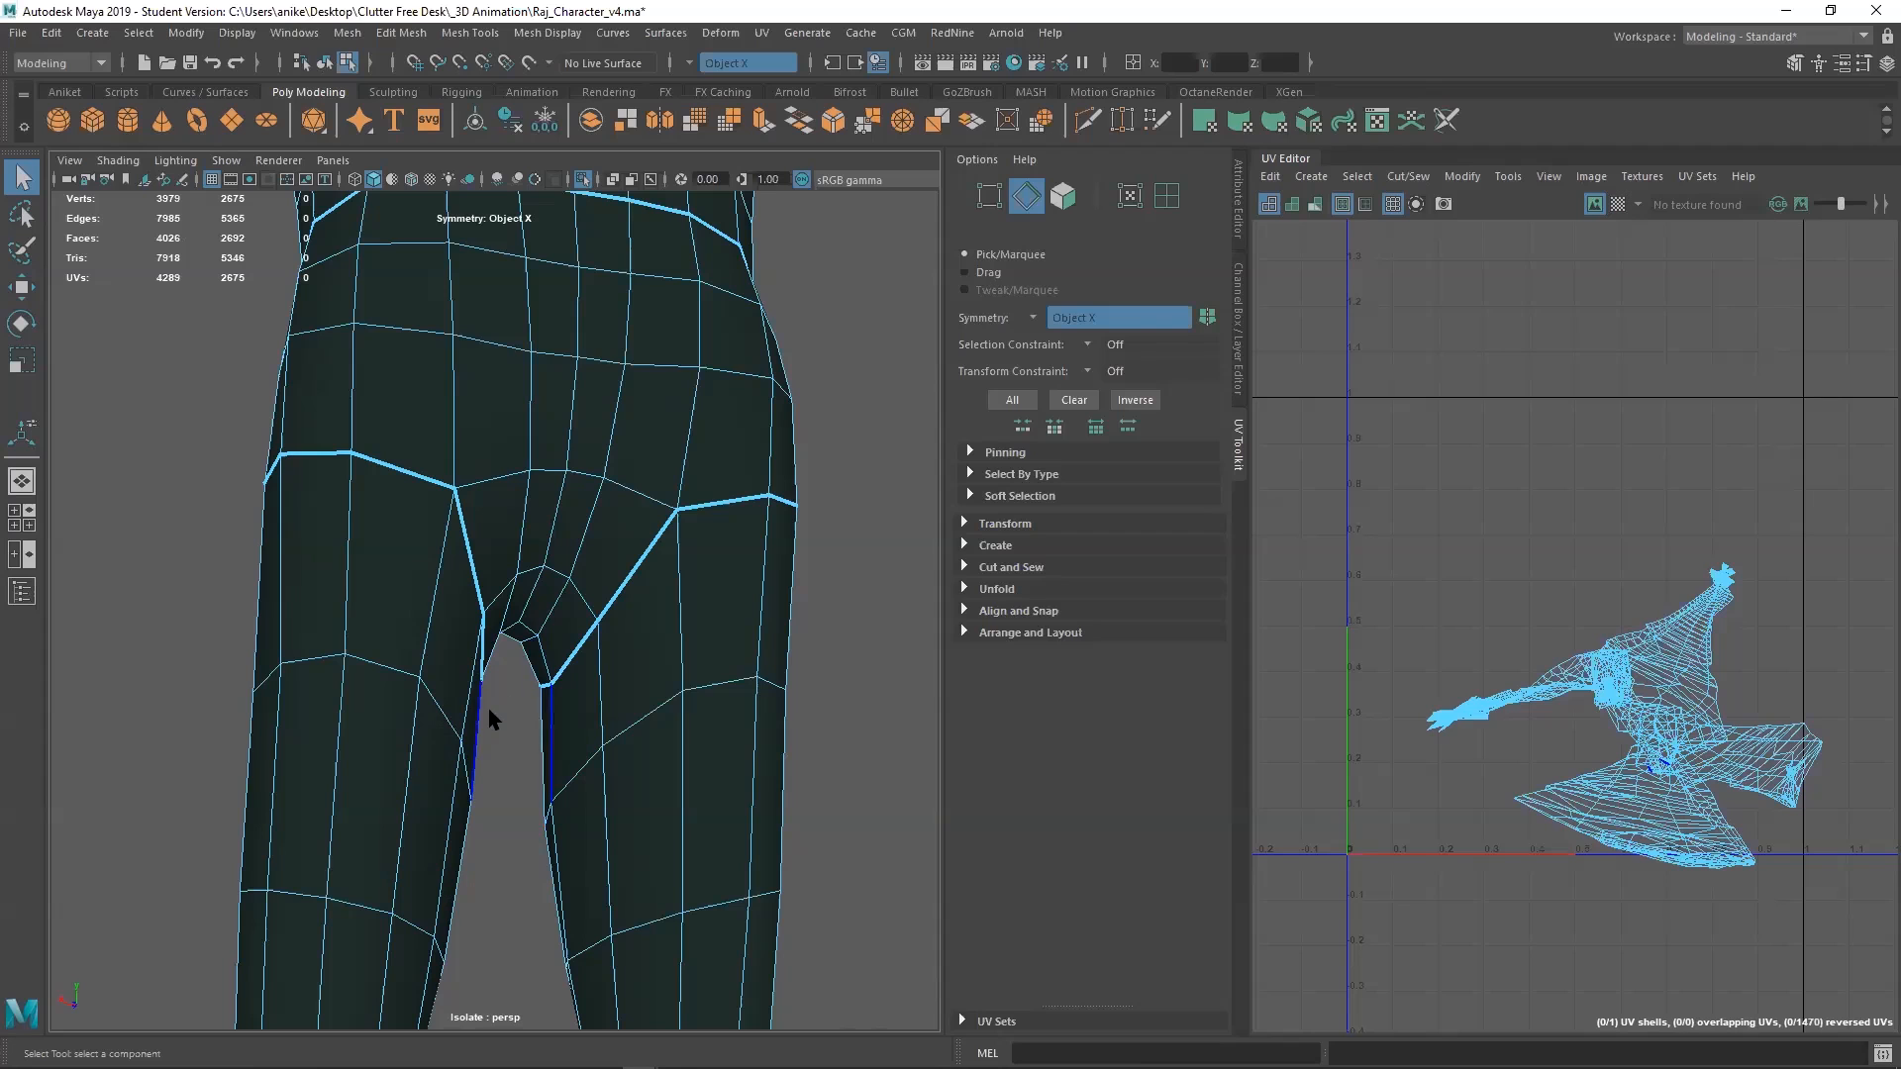
left_click(525, 787)
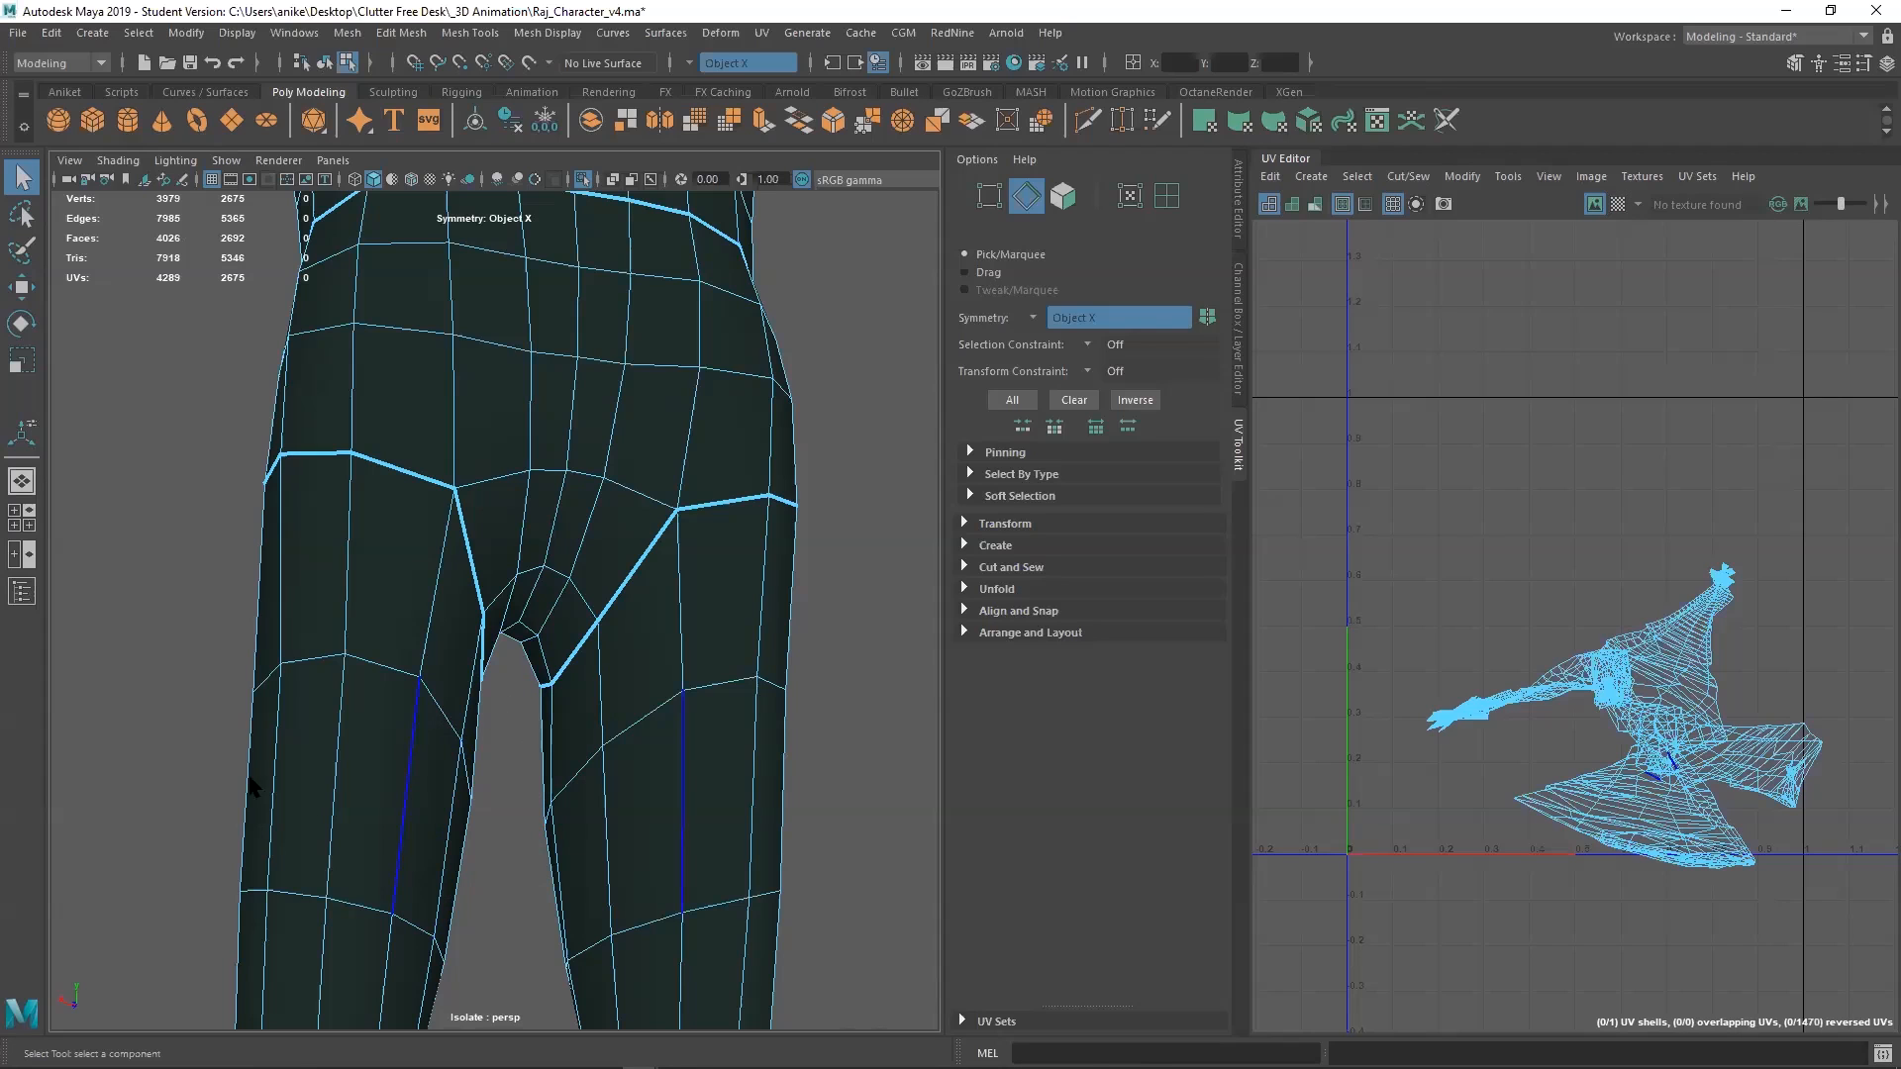
Examine the edge loops and seam lines across the body's back, chest, waist and hips
left_click_drag(180, 738, 607, 768, "alt")
middle_click_drag(607, 768, 820, 705, "alt")
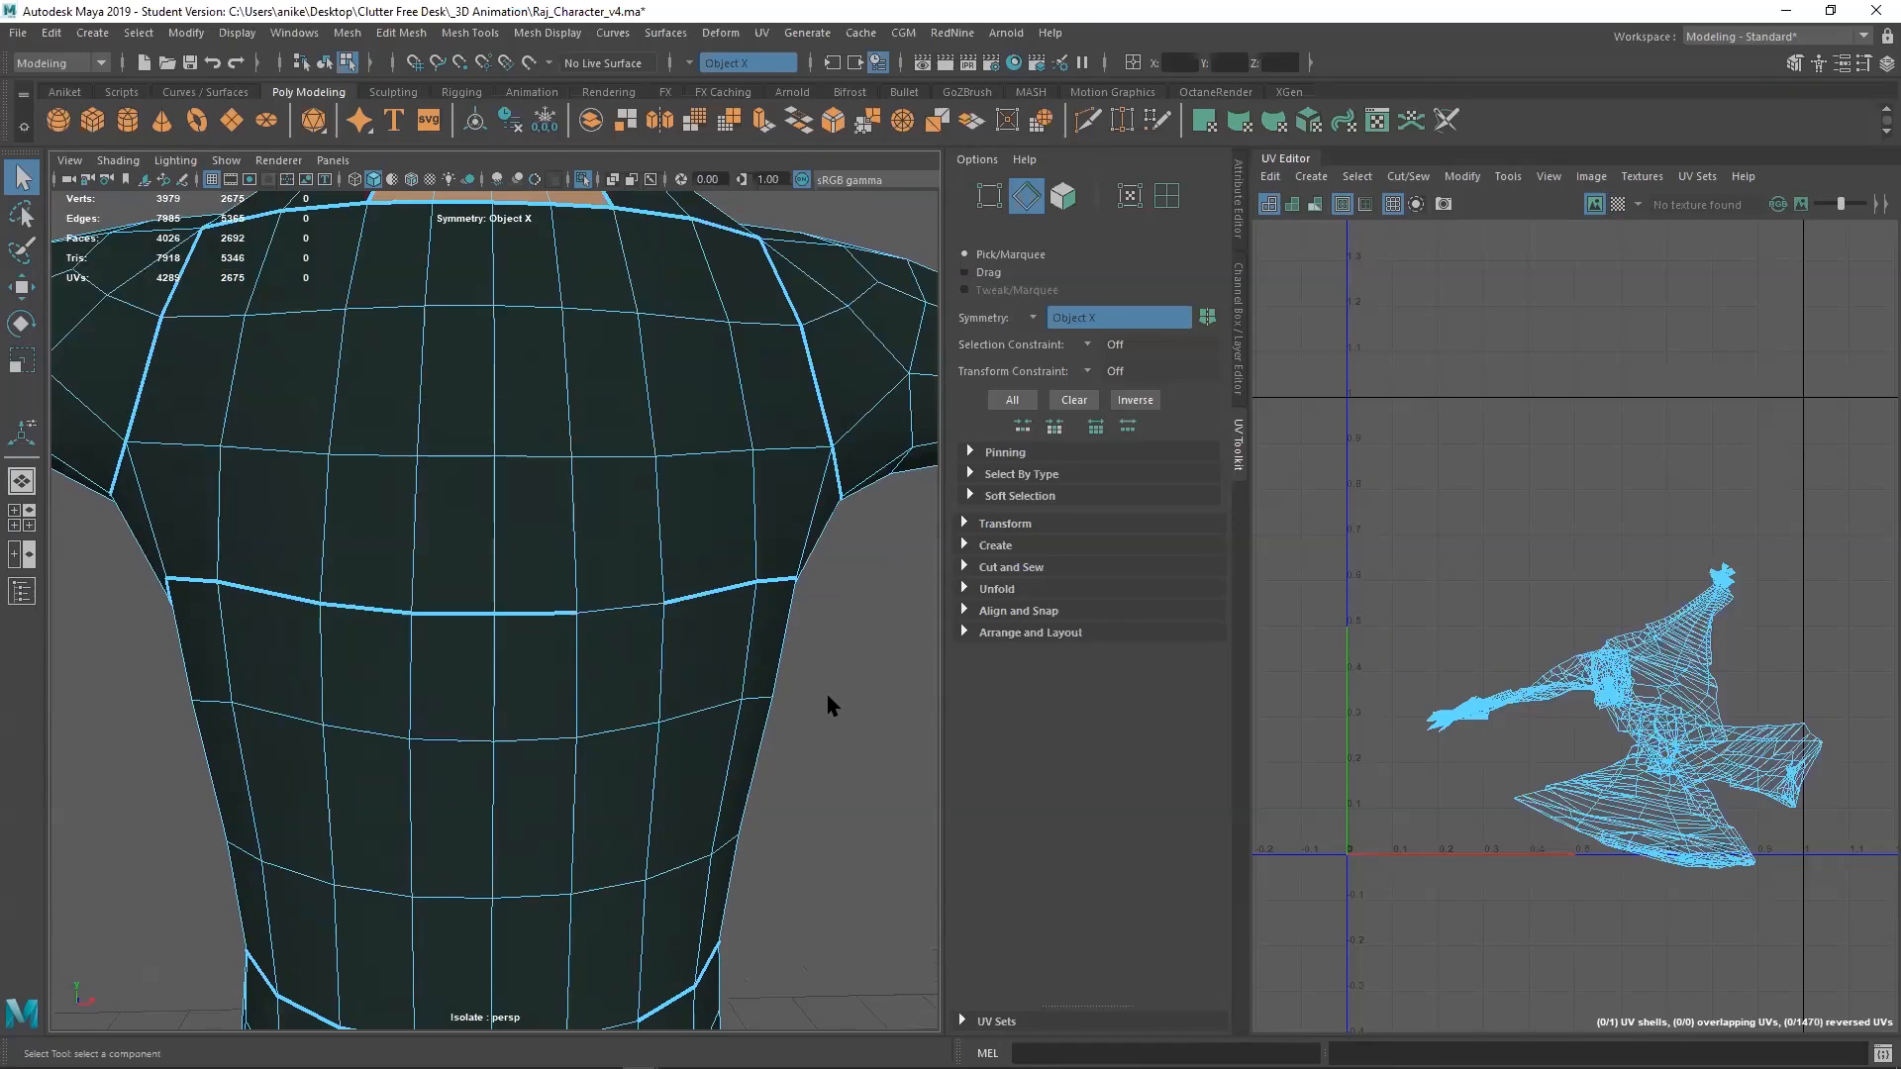
right_click_drag(830, 698, 832, 651, "ctrl+shift")
scroll(810, 743, "down", 5)
middle_click_drag(819, 734, 814, 465, "alt")
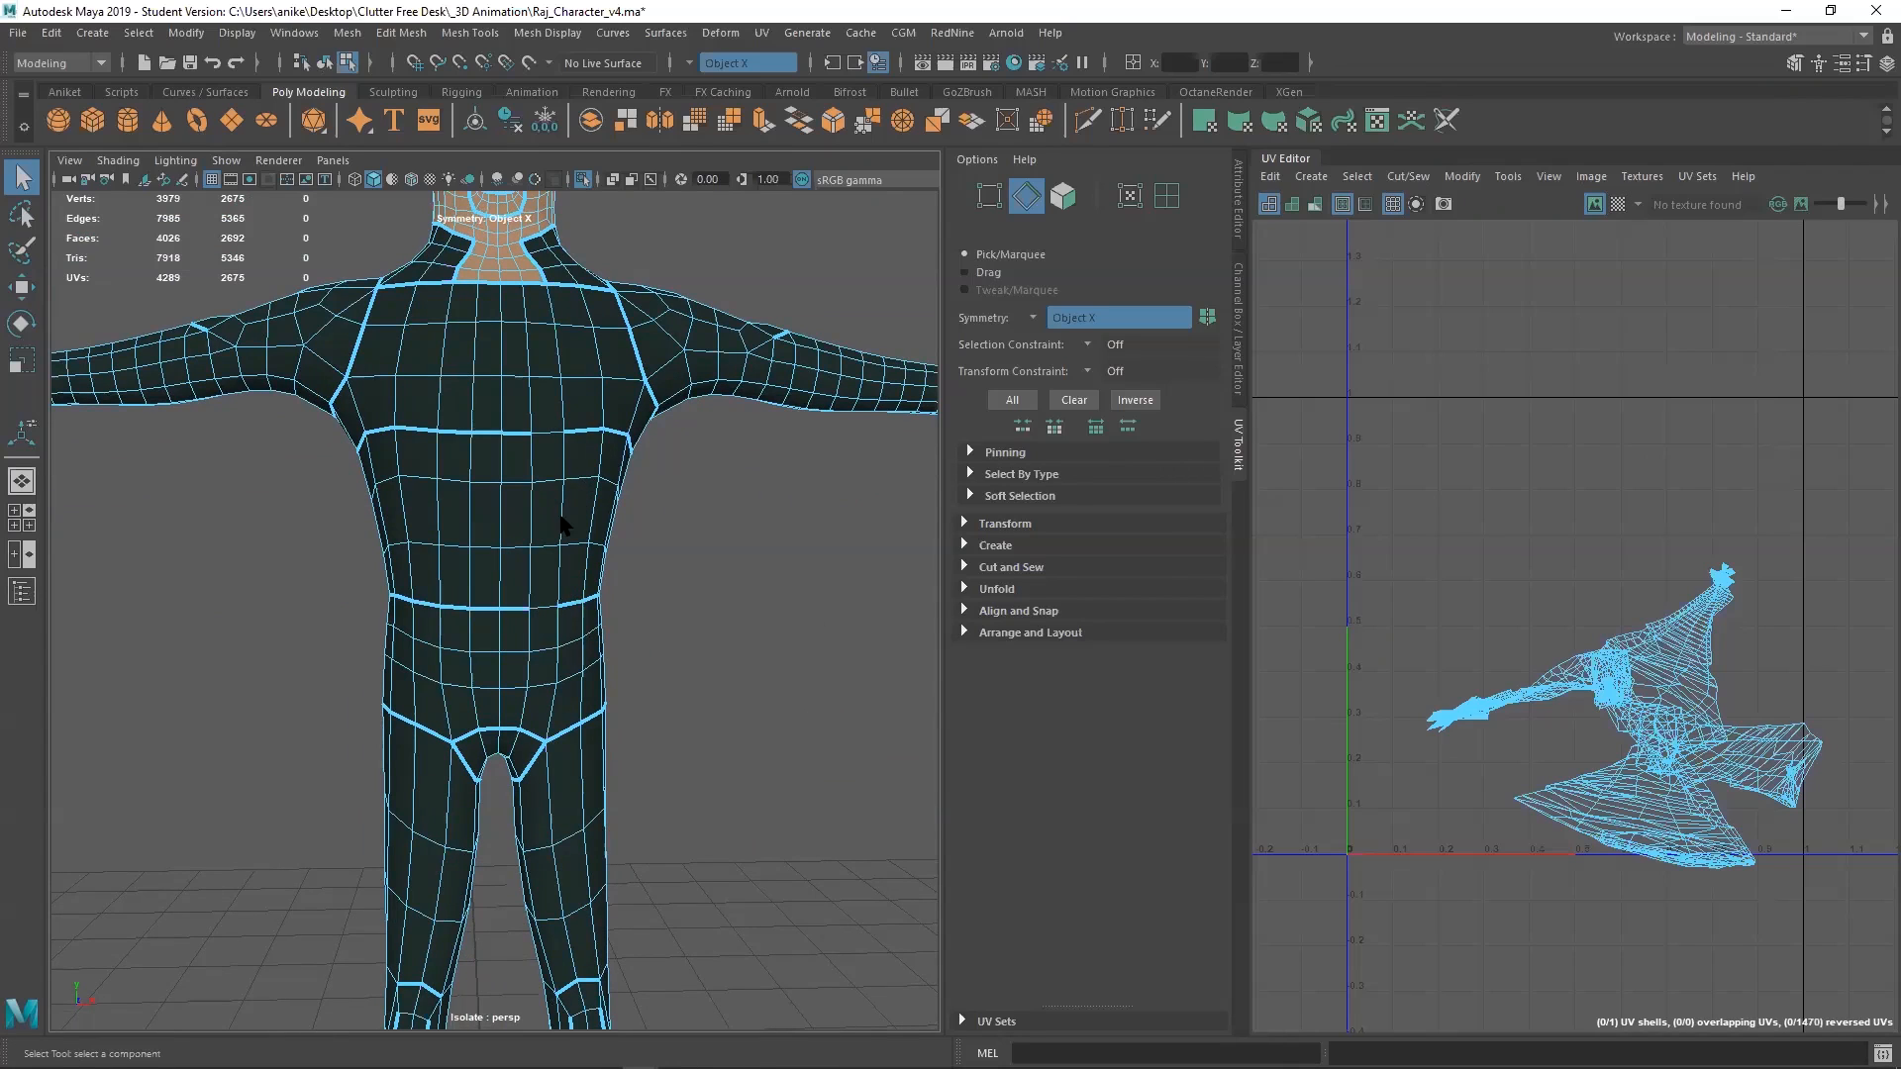
scroll(560, 516, "up", 3)
left_click_drag(780, 607, 607, 618, "alt")
key("super")
left_click(818, 445)
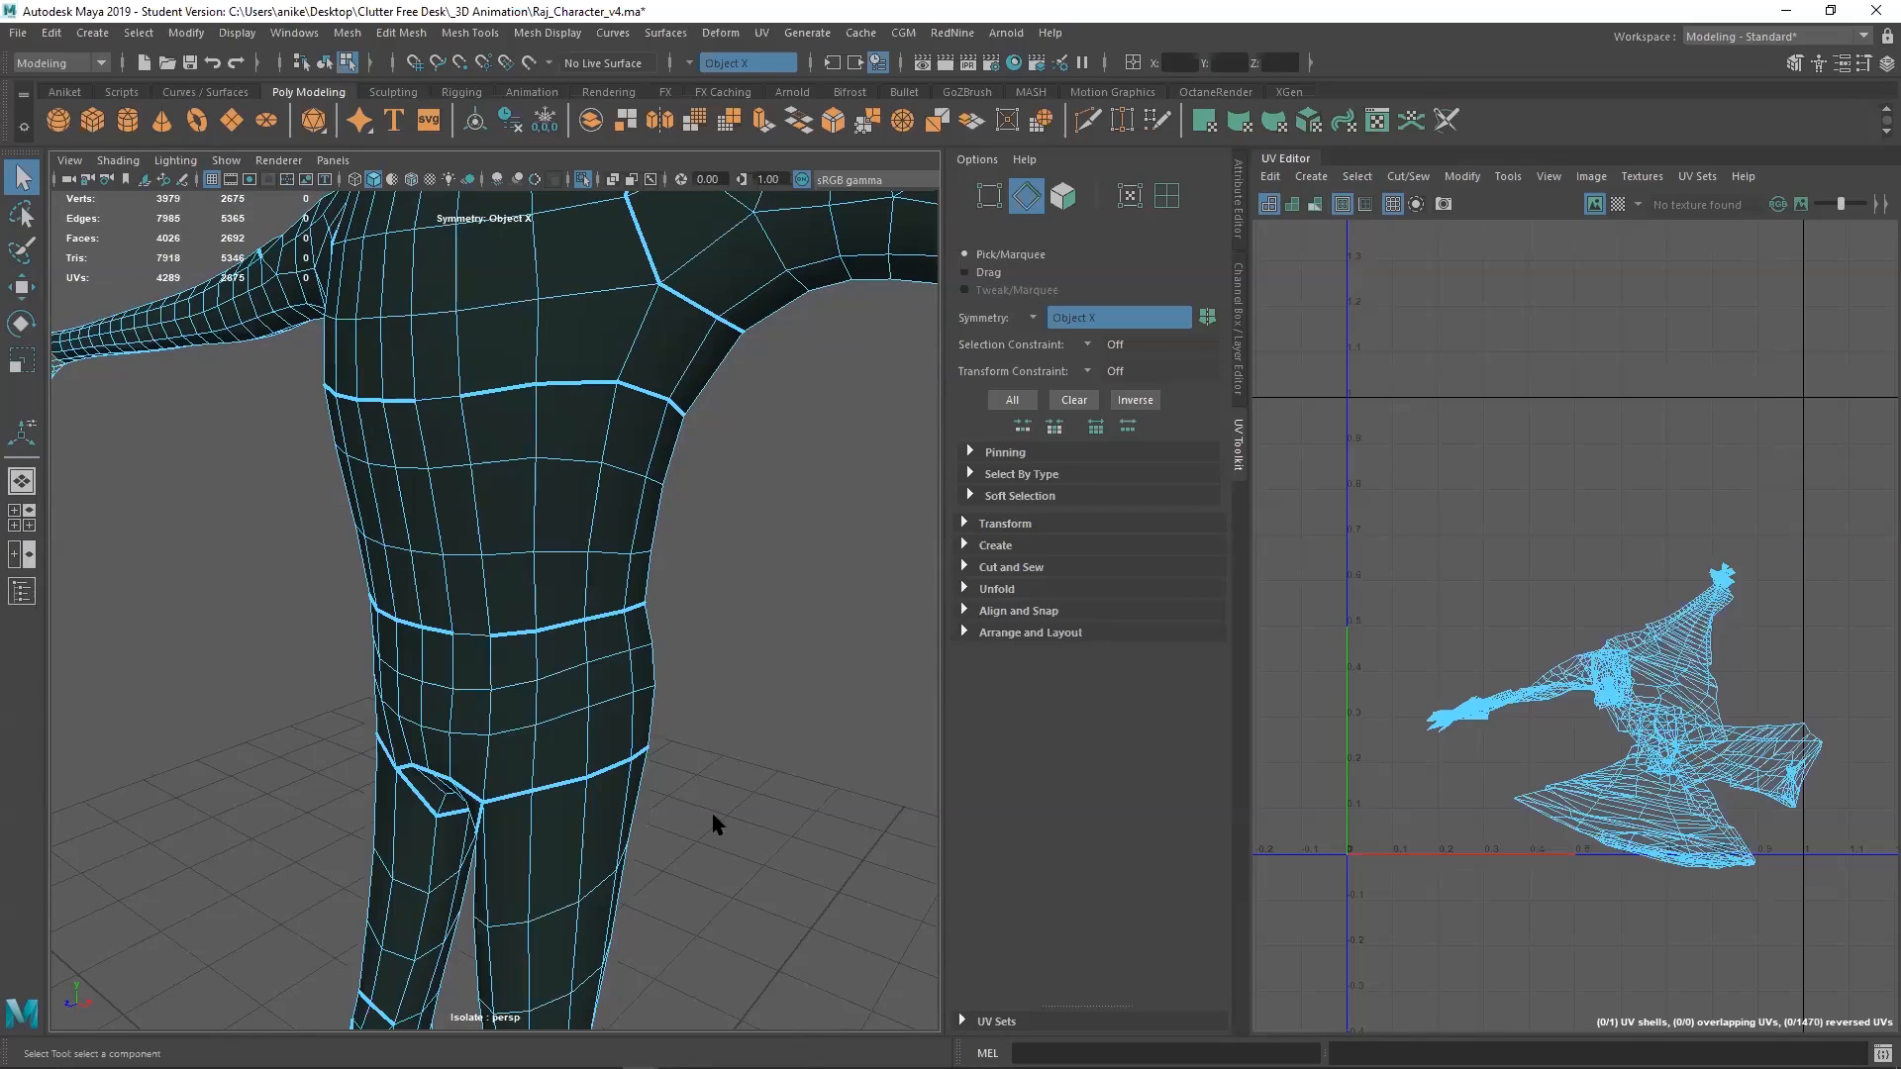
Select the complete edge loops around the tops of both legs, from the outer hips through the crotch
right_click_drag(806, 617, 805, 475)
double_click(560, 789)
left_click_drag(785, 768, 302, 794, "alt")
double_click(437, 775, "shift")
left_click_drag(513, 830, 497, 734, "alt")
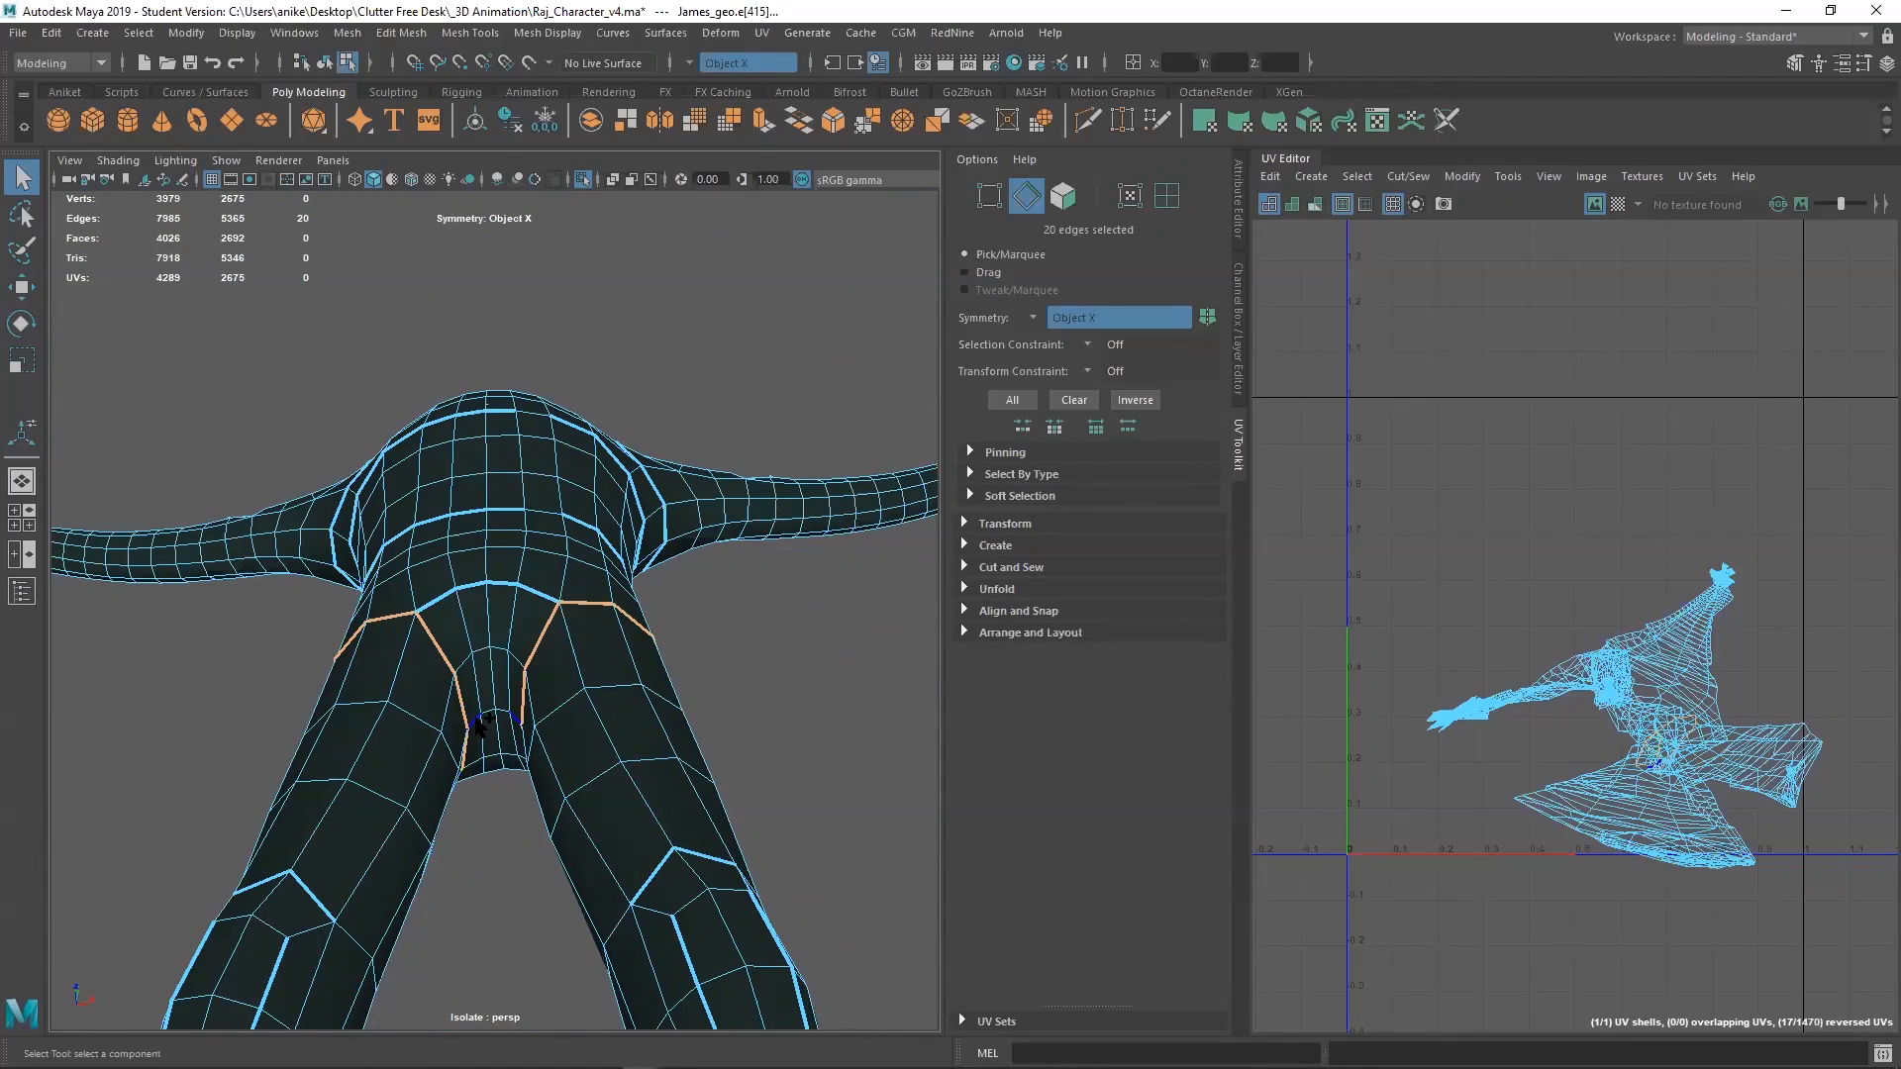
double_click(483, 728, "shift")
key("ctrl+z")
left_click(504, 711, "shift")
left_click_drag(692, 280, 698, 347, "alt")
middle_click_drag(722, 437, 720, 617, "alt")
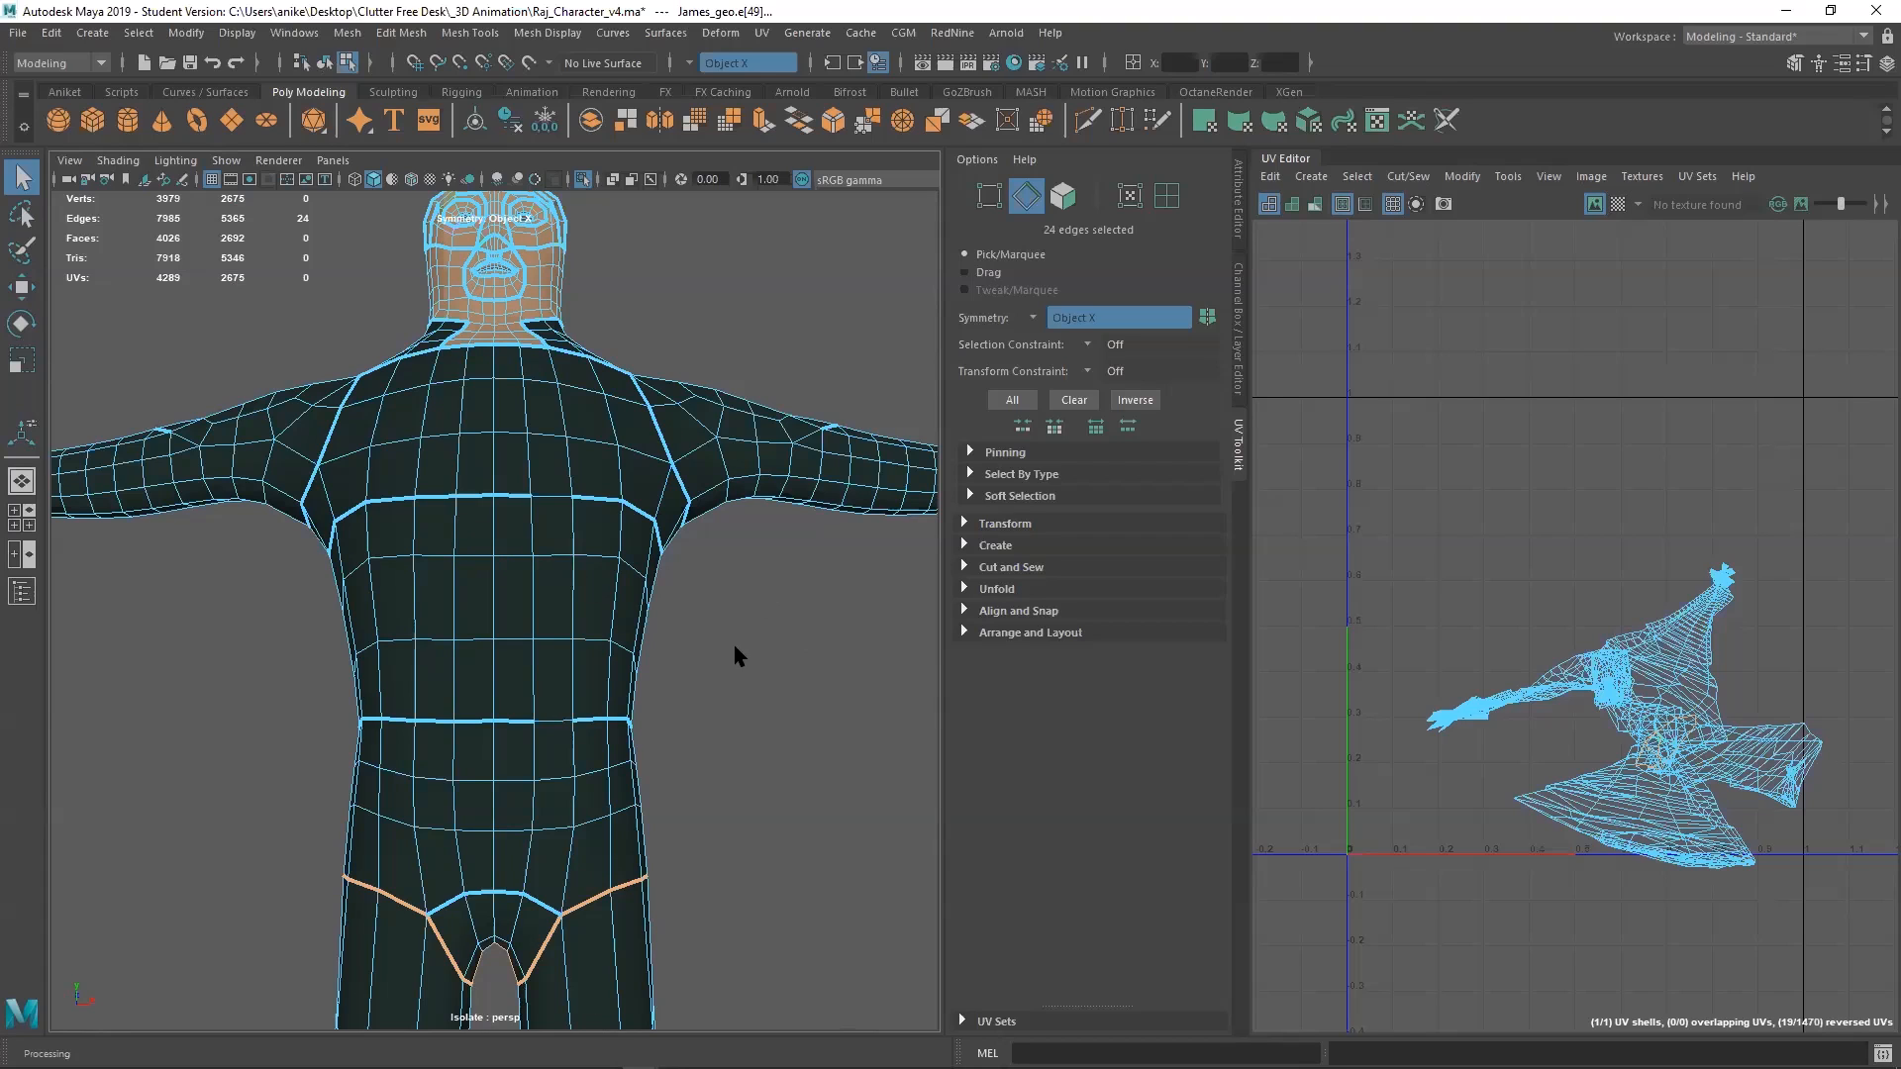
Cut the UVs along the selected edge loops at the tops of the legs
right_click(790, 658, "shift")
right_click(1473, 515, "shift")
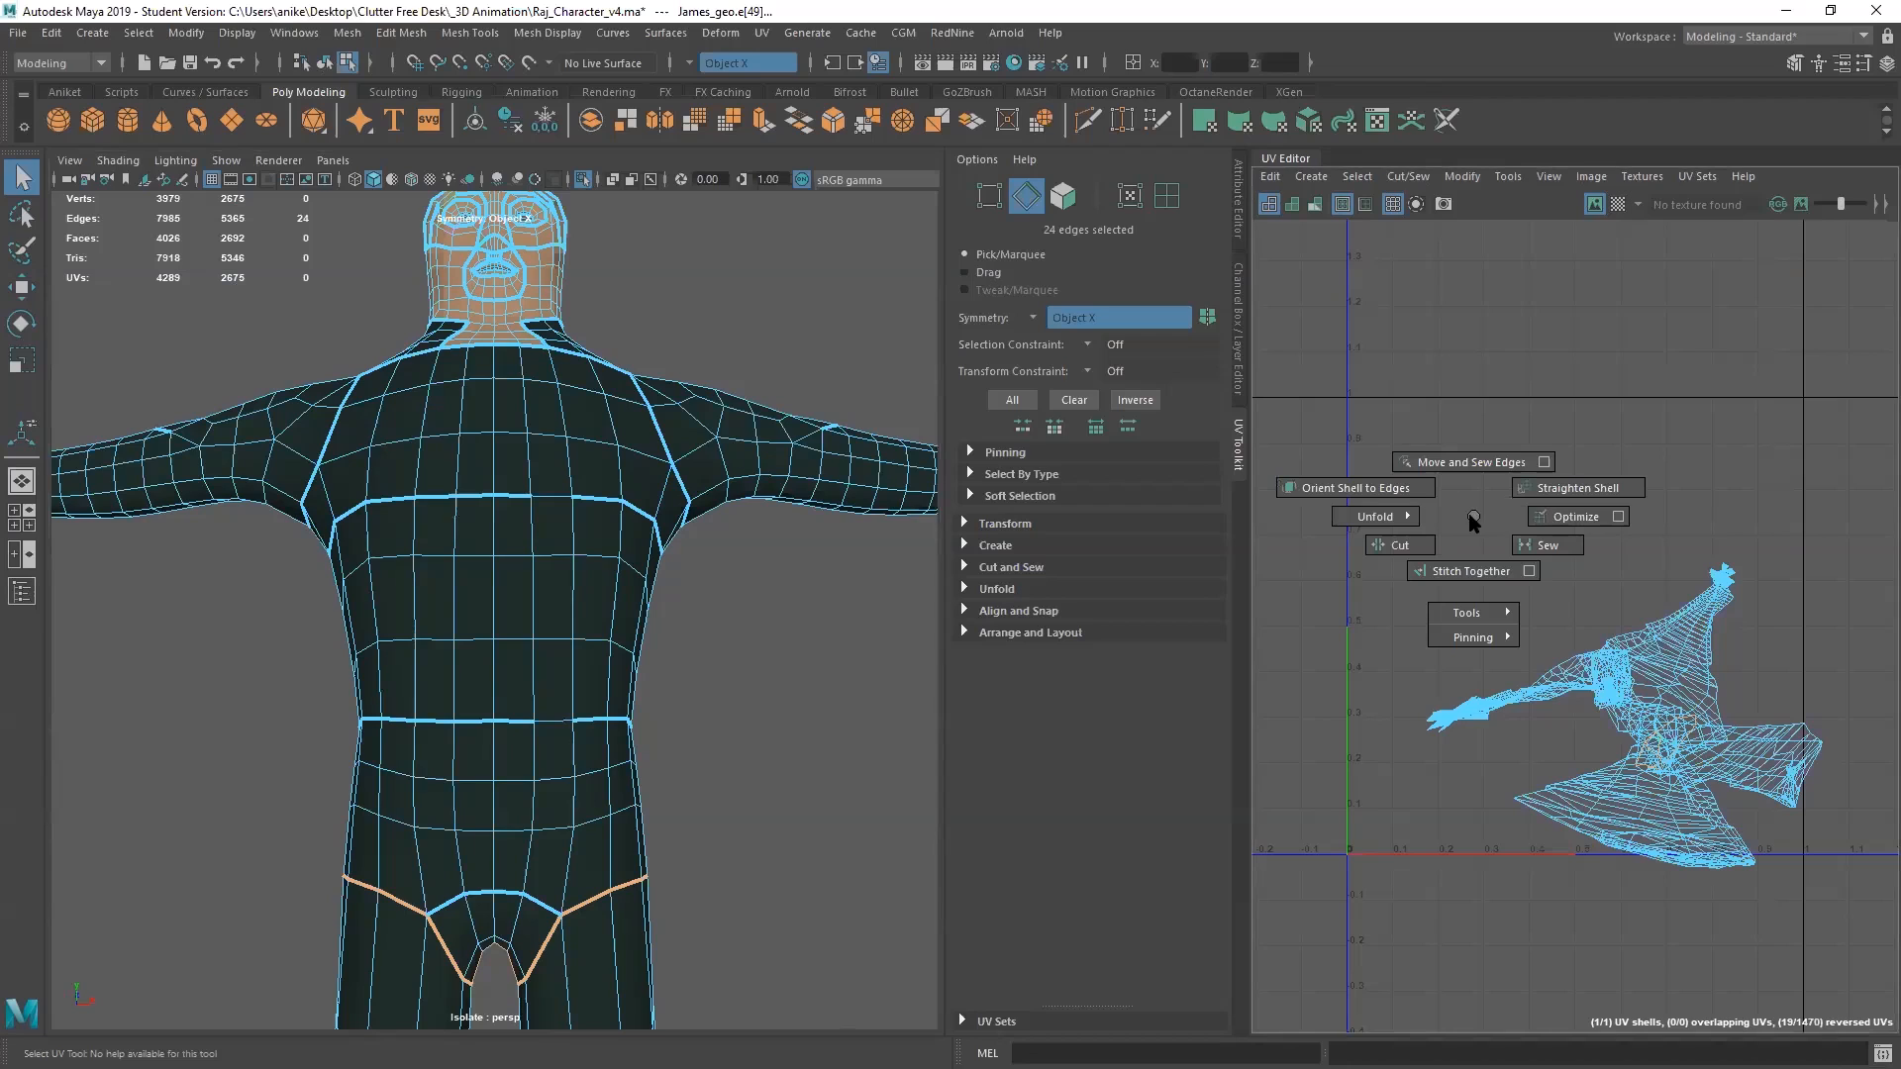
right_click_drag(1386, 566, 1385, 572)
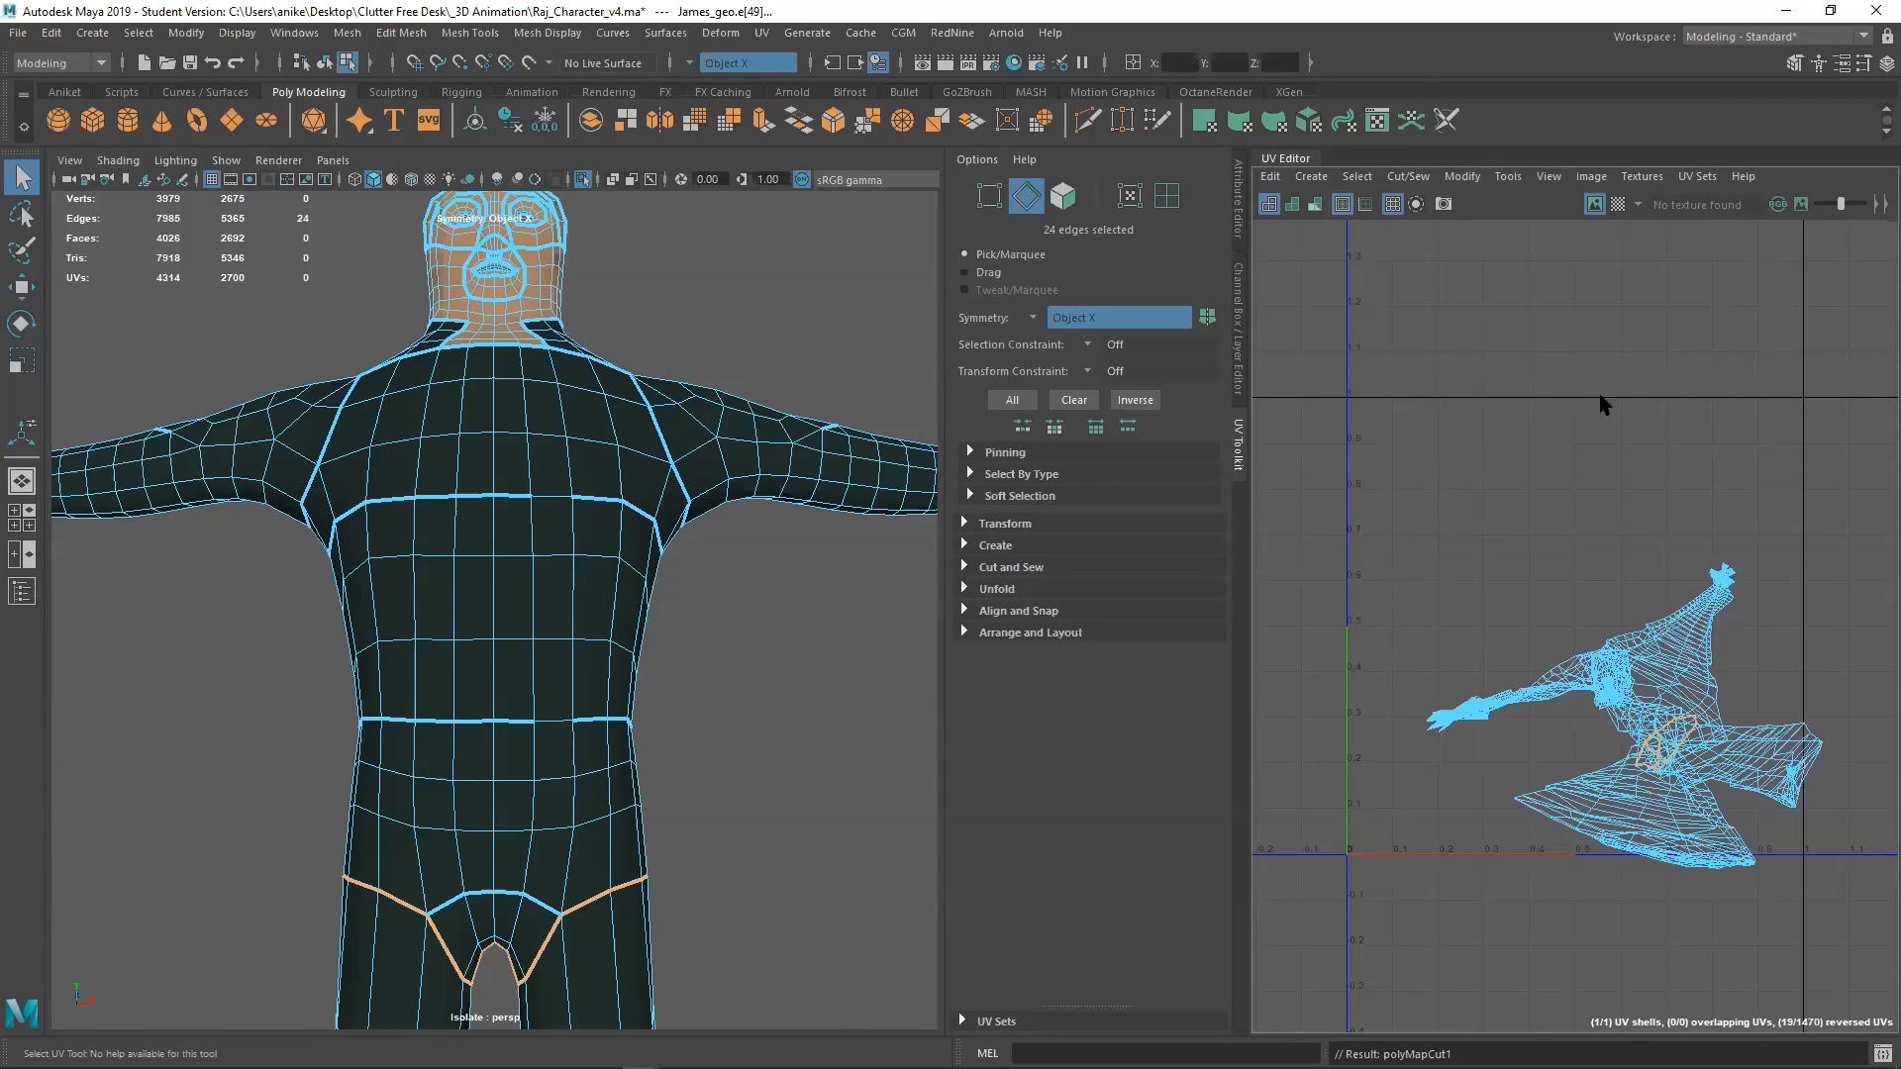
Continue past the Student Version file notice, view the available Cut/Sew commands, and clear the edge selection
right_click(1454, 404, "shift")
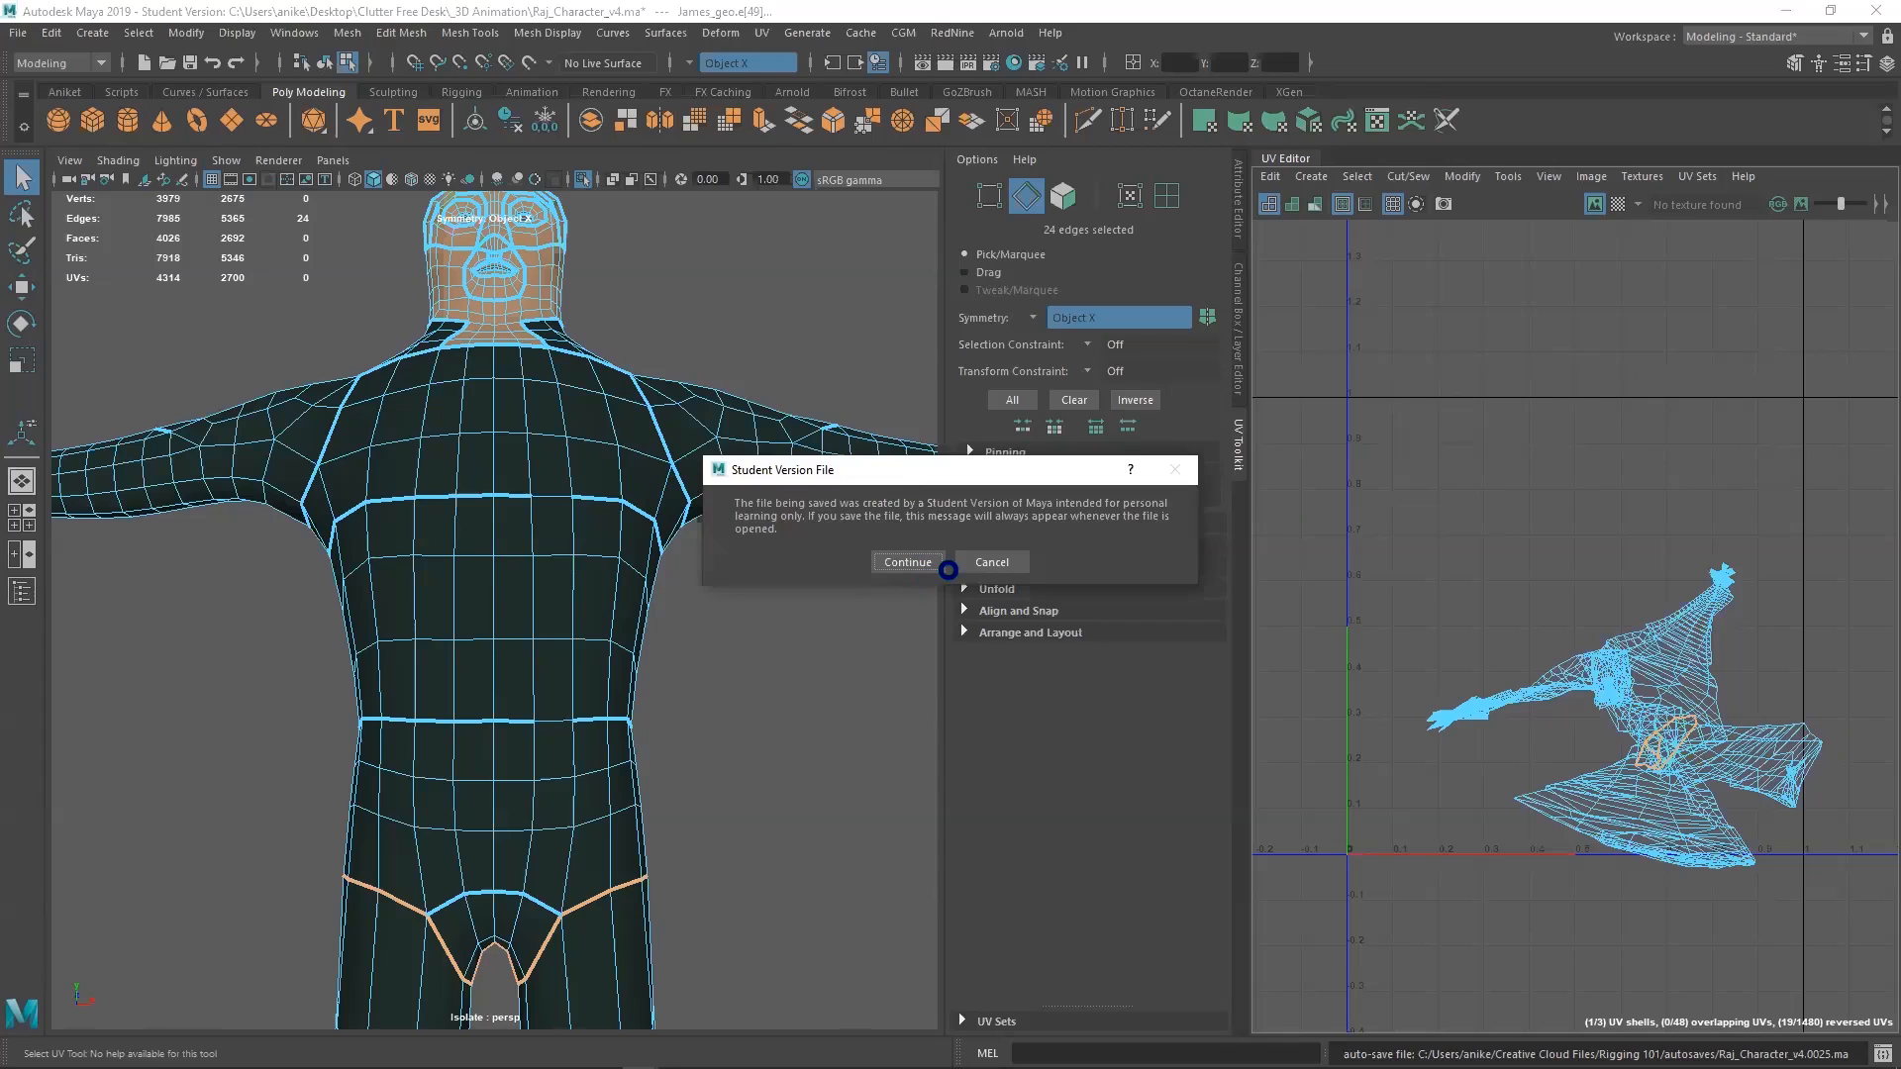
left_click(927, 561)
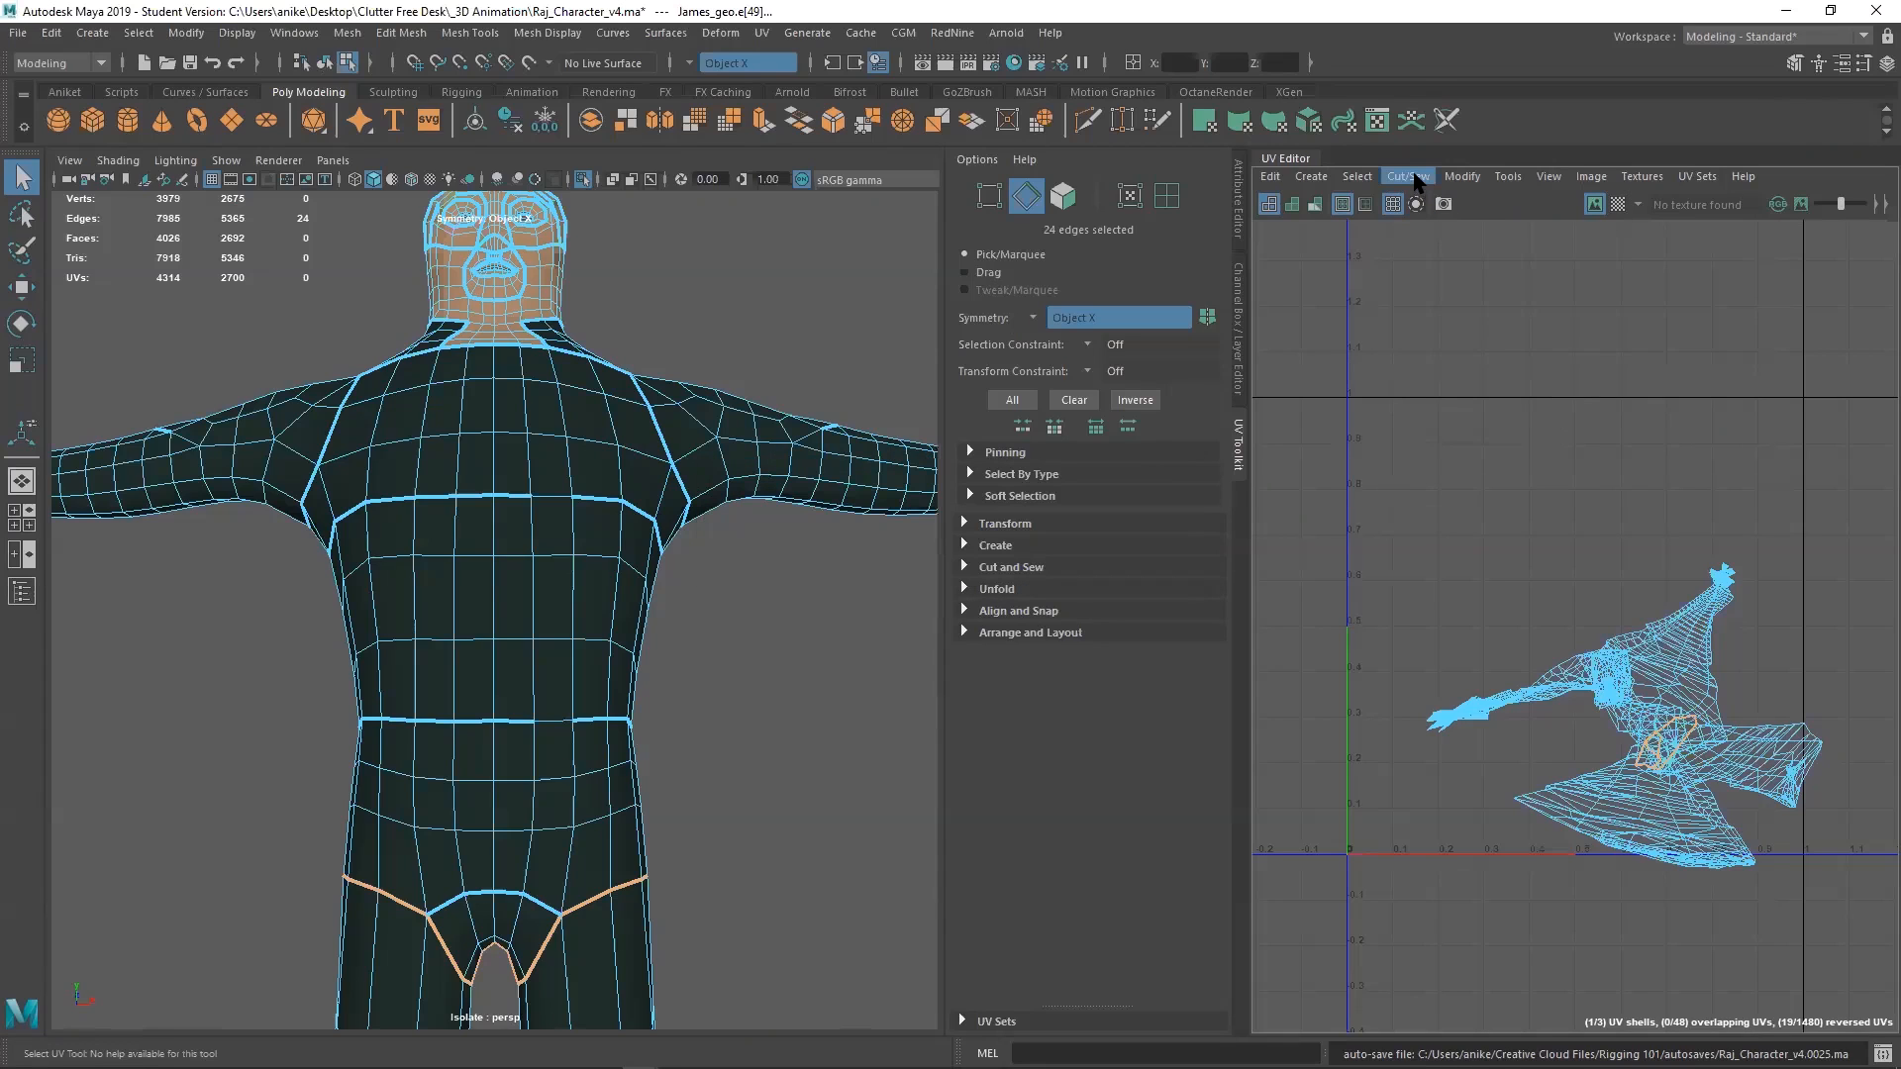
left_click(1415, 179)
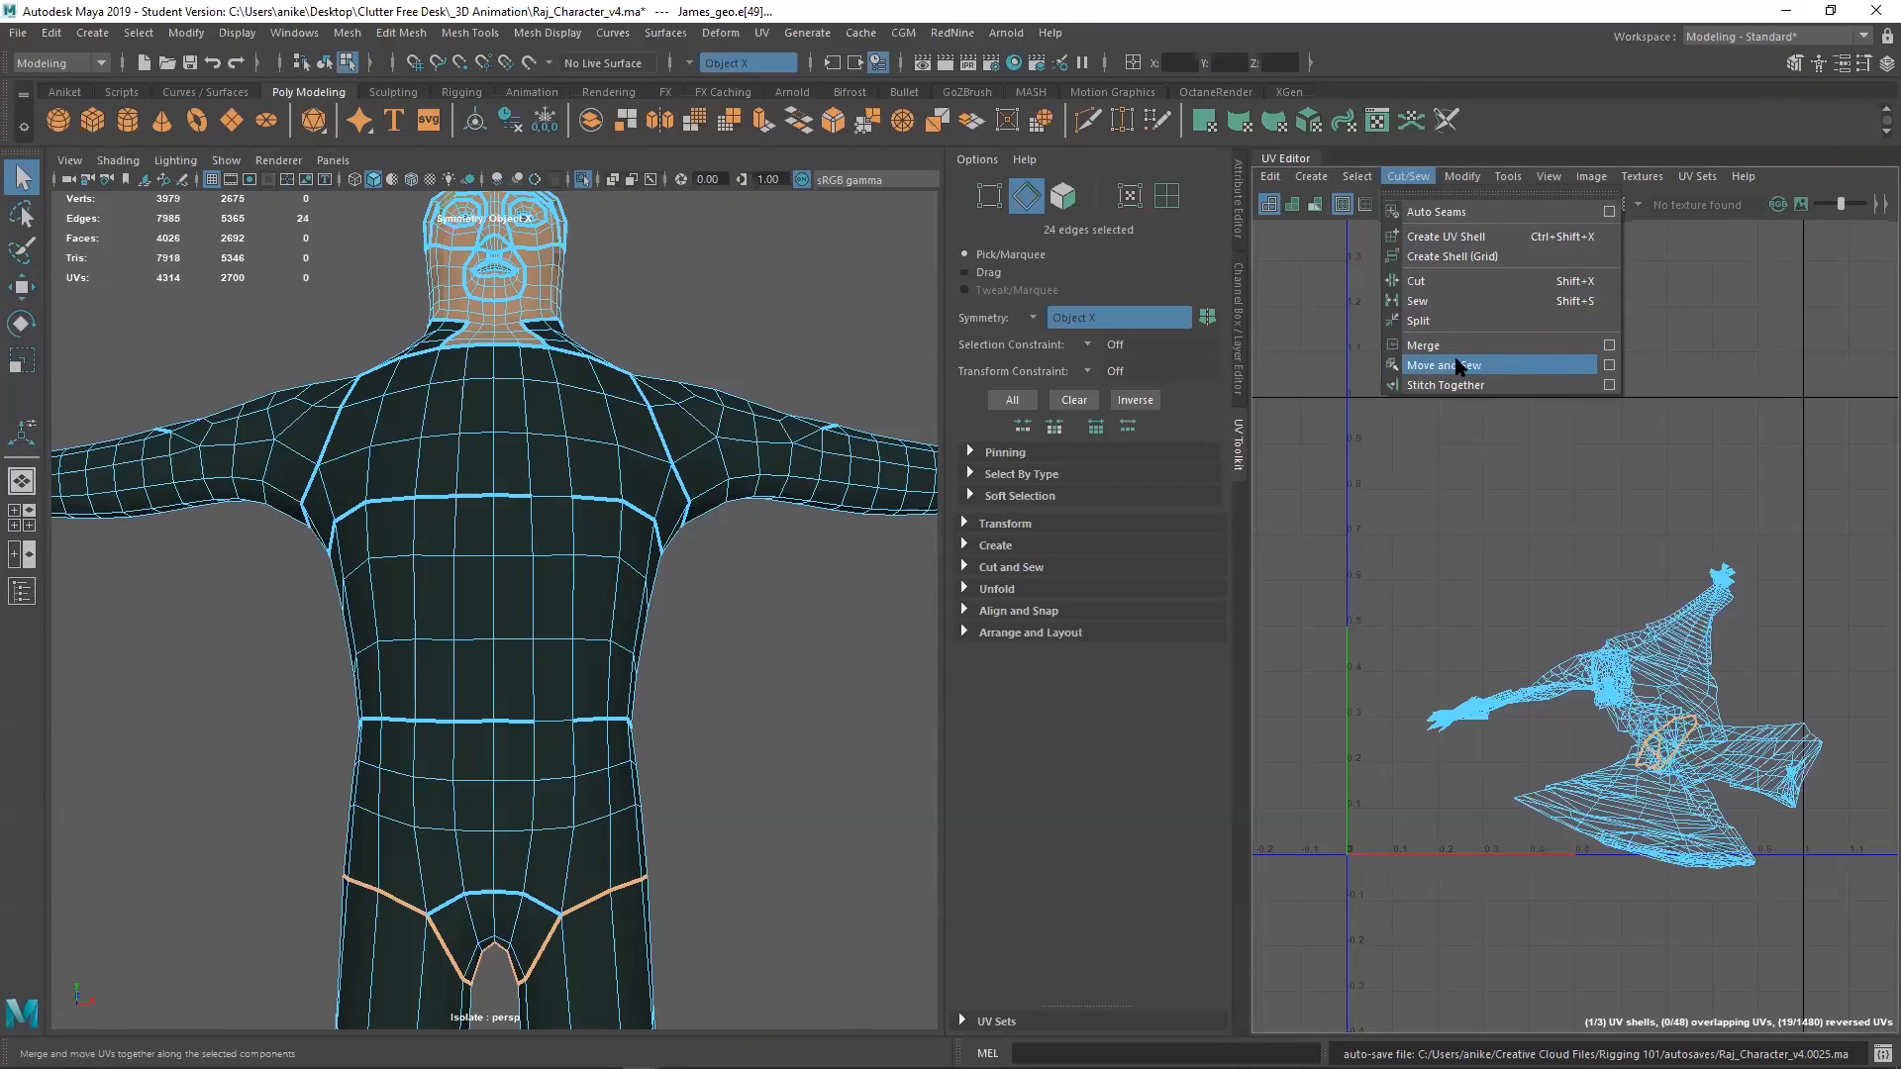
left_click(1472, 518)
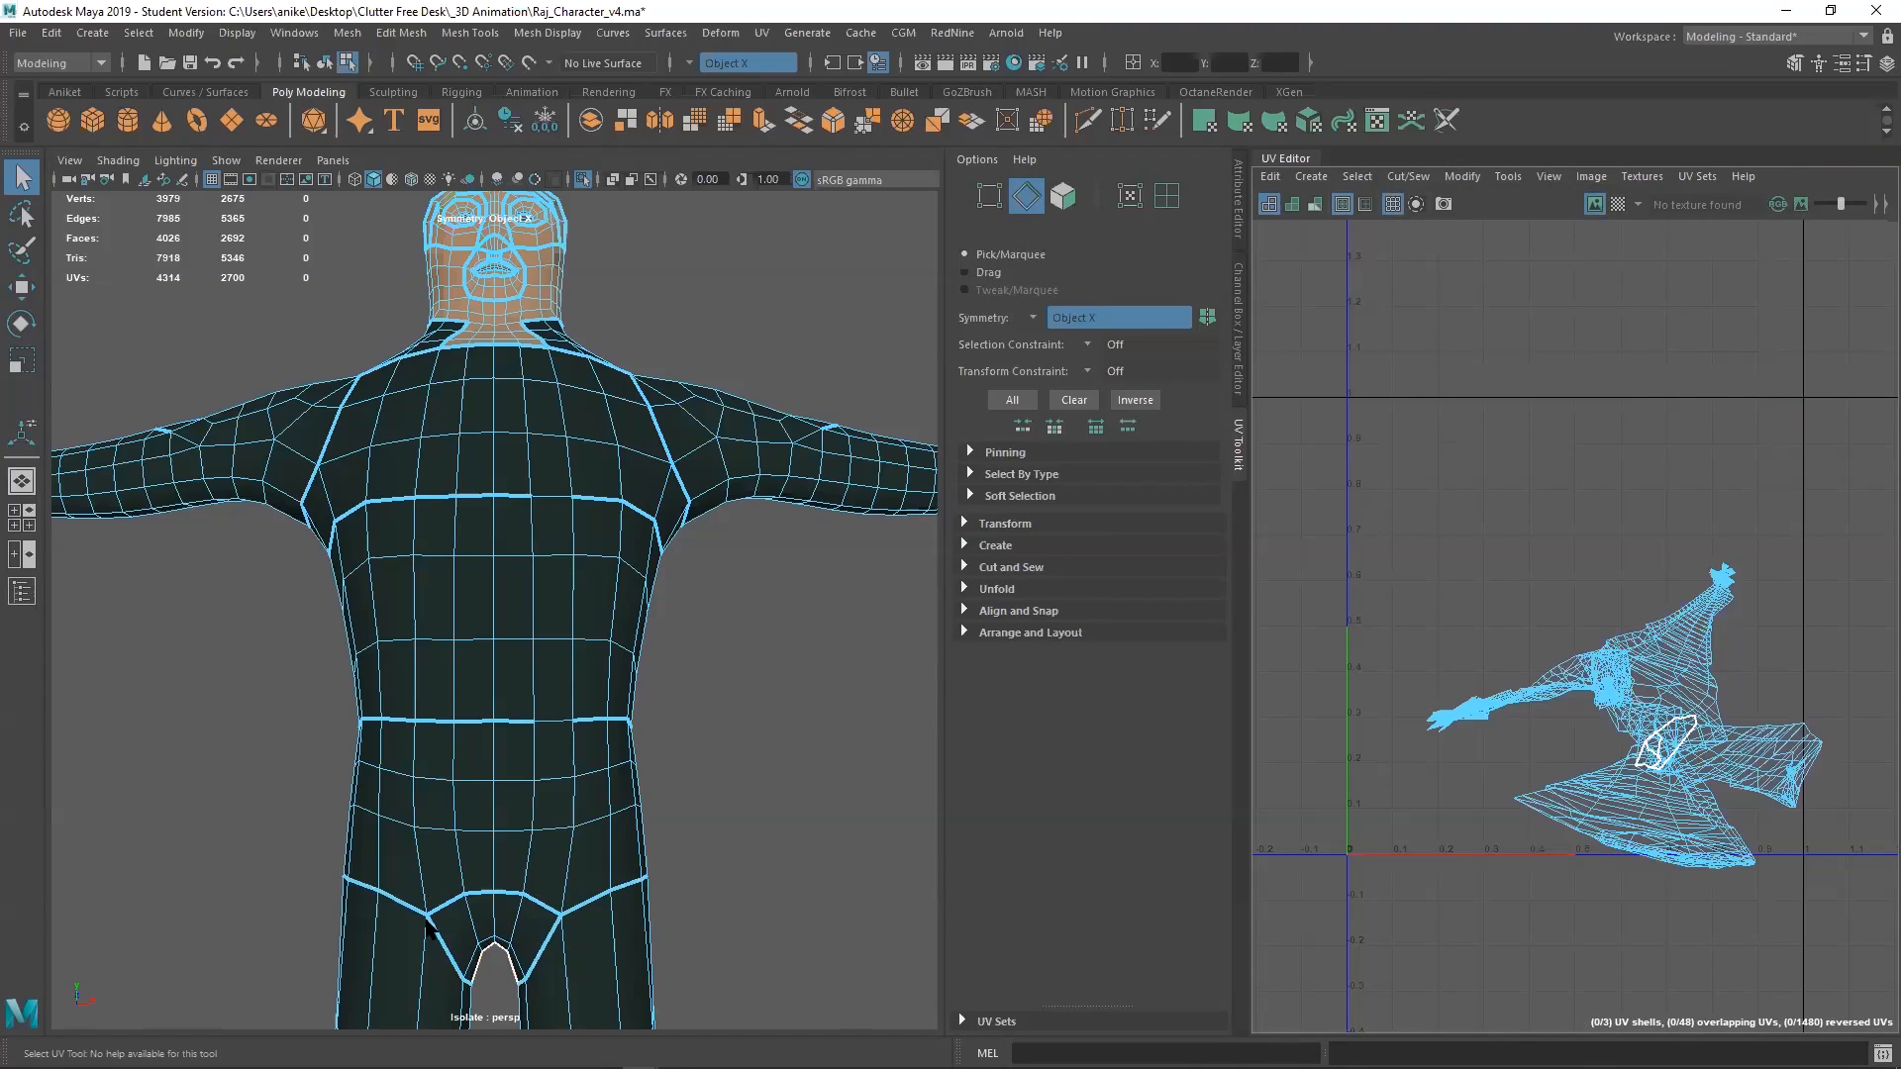
Select the front seam edges across the tops of both legs and show the Cut and Sew tools
double_click(591, 903)
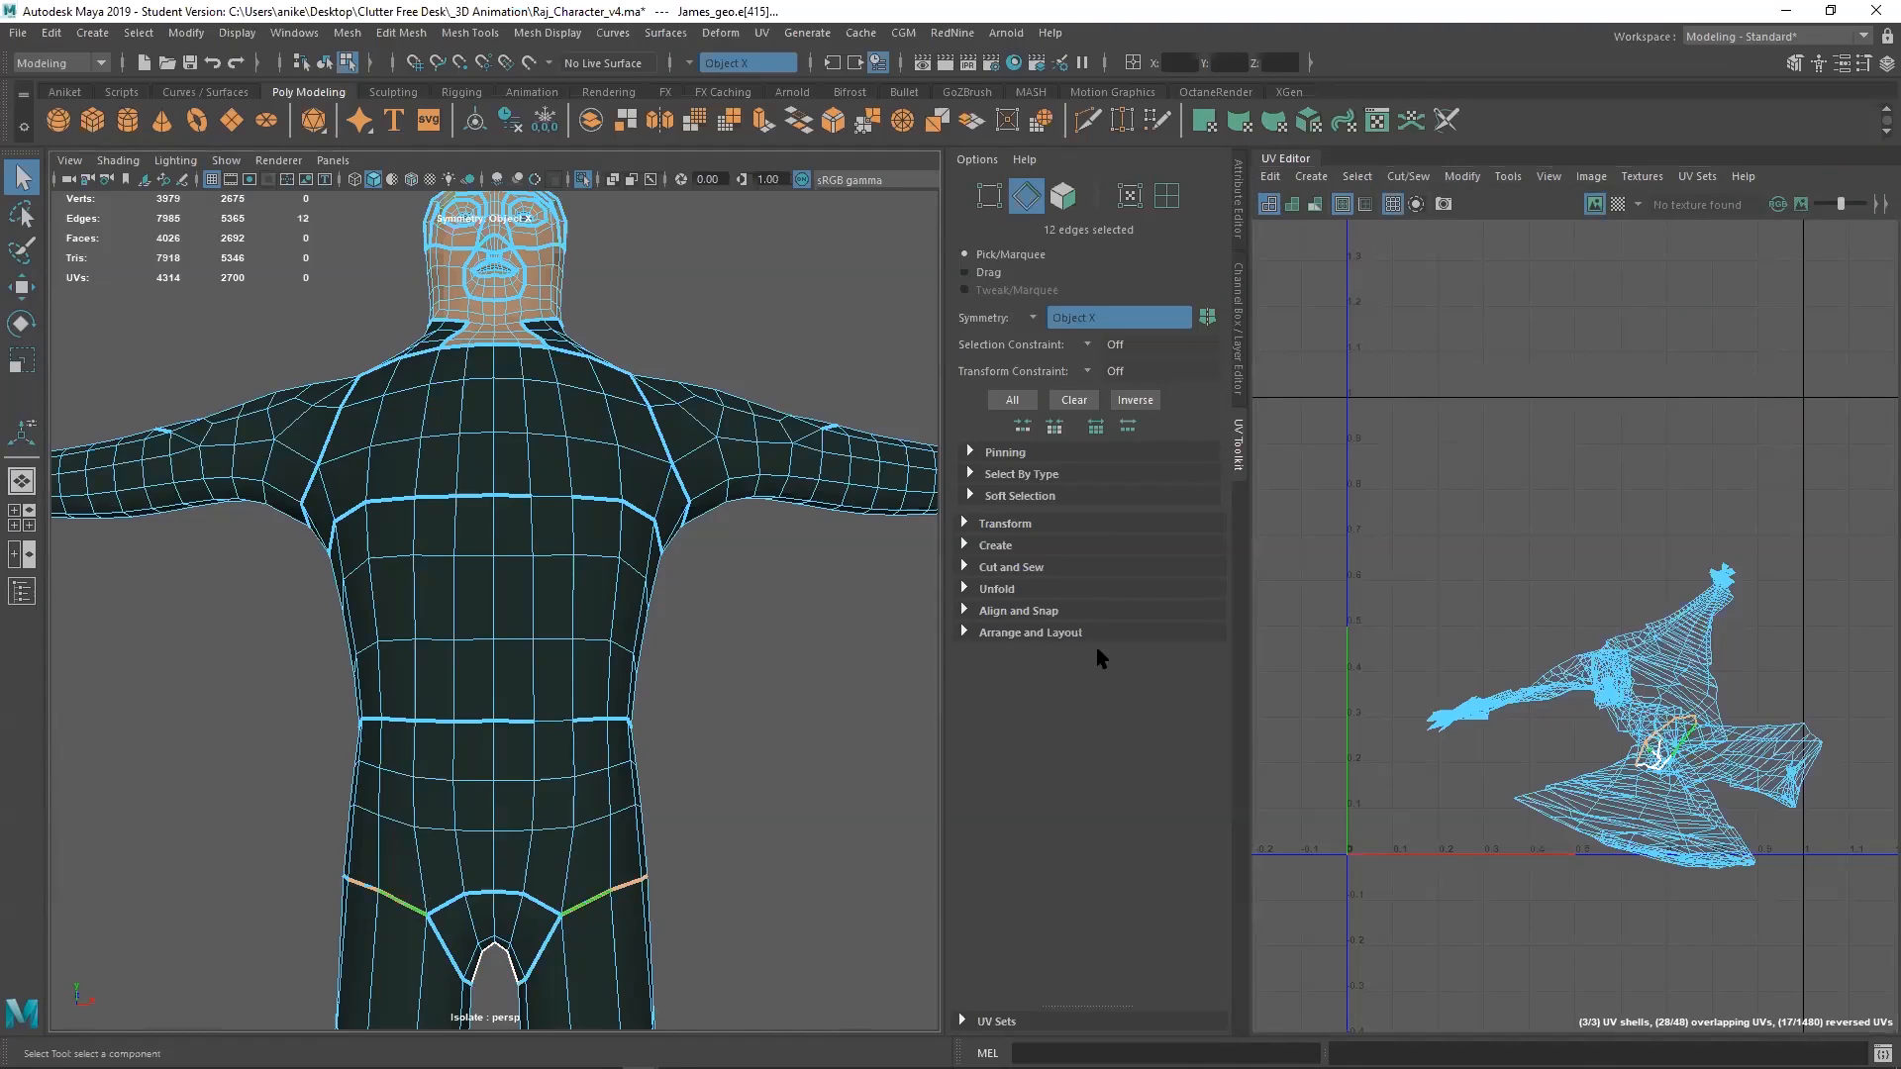
right_click(1437, 479, "shift")
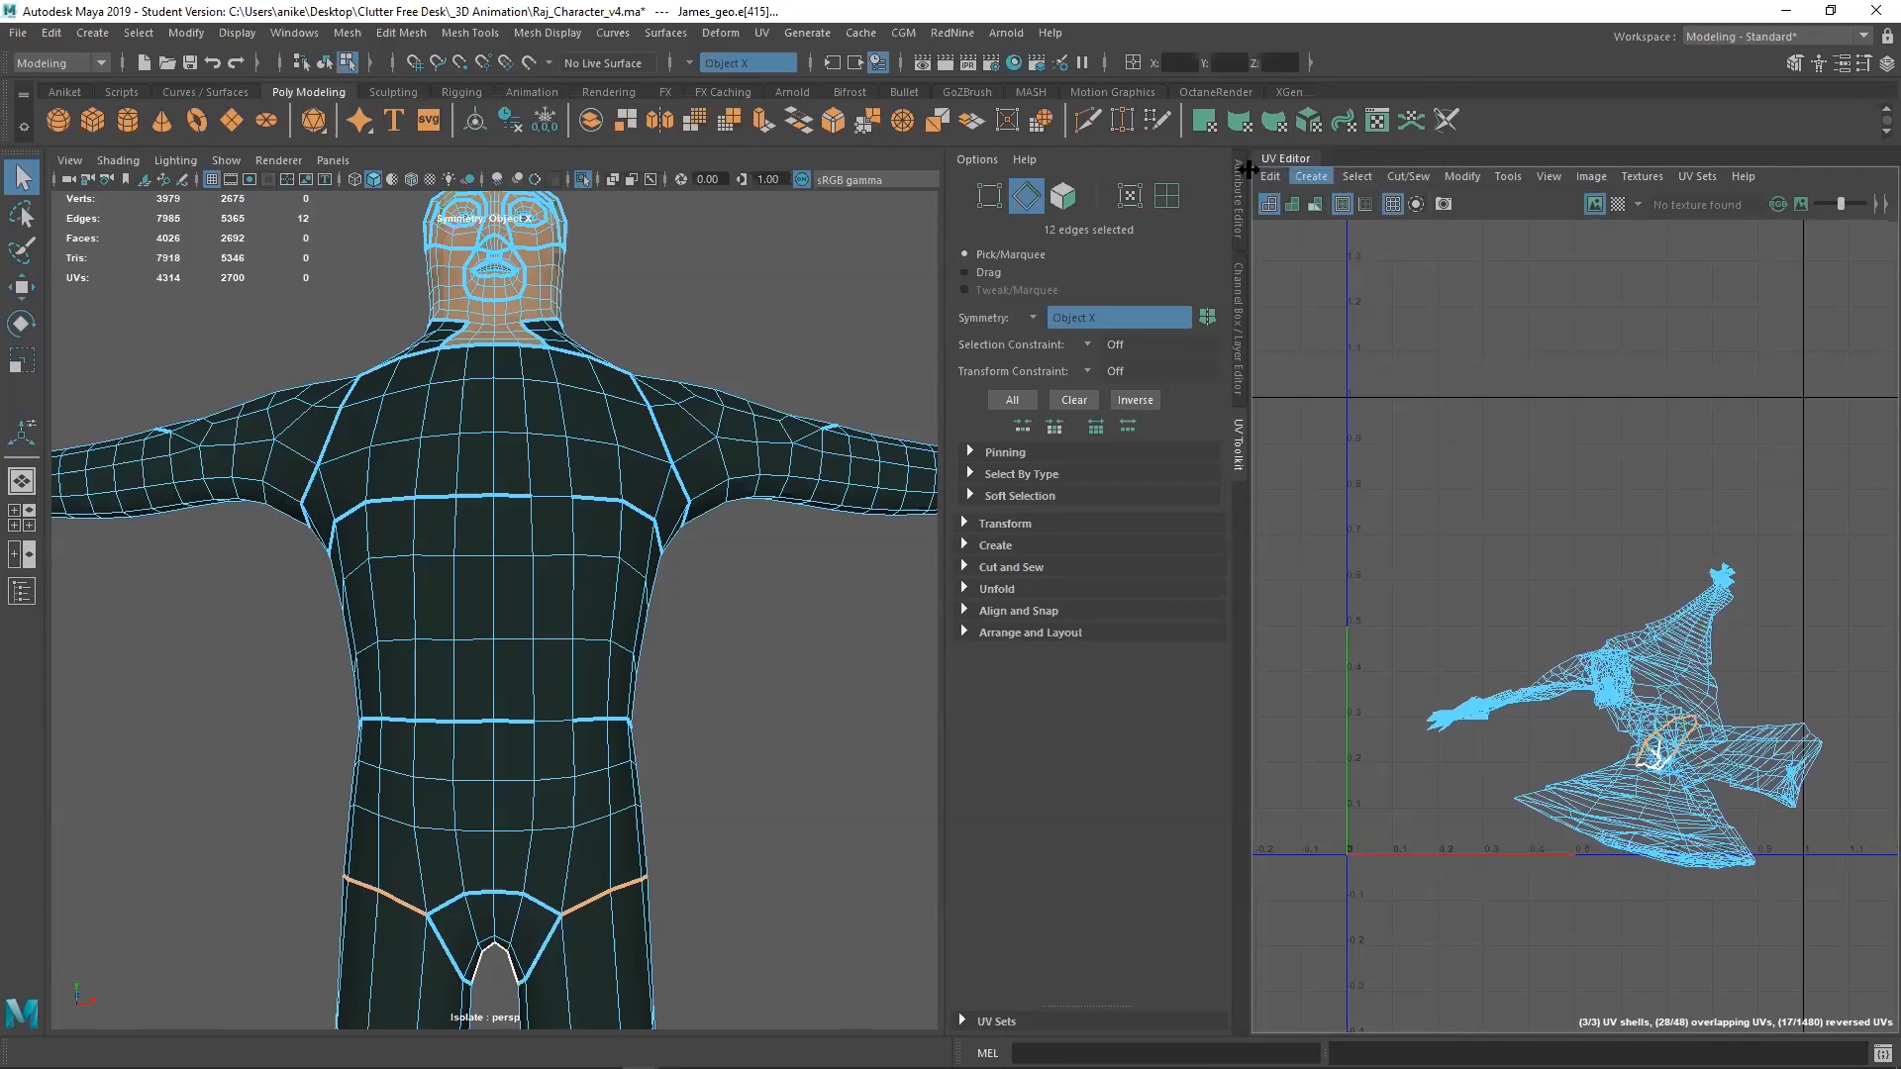
left_click(1009, 572)
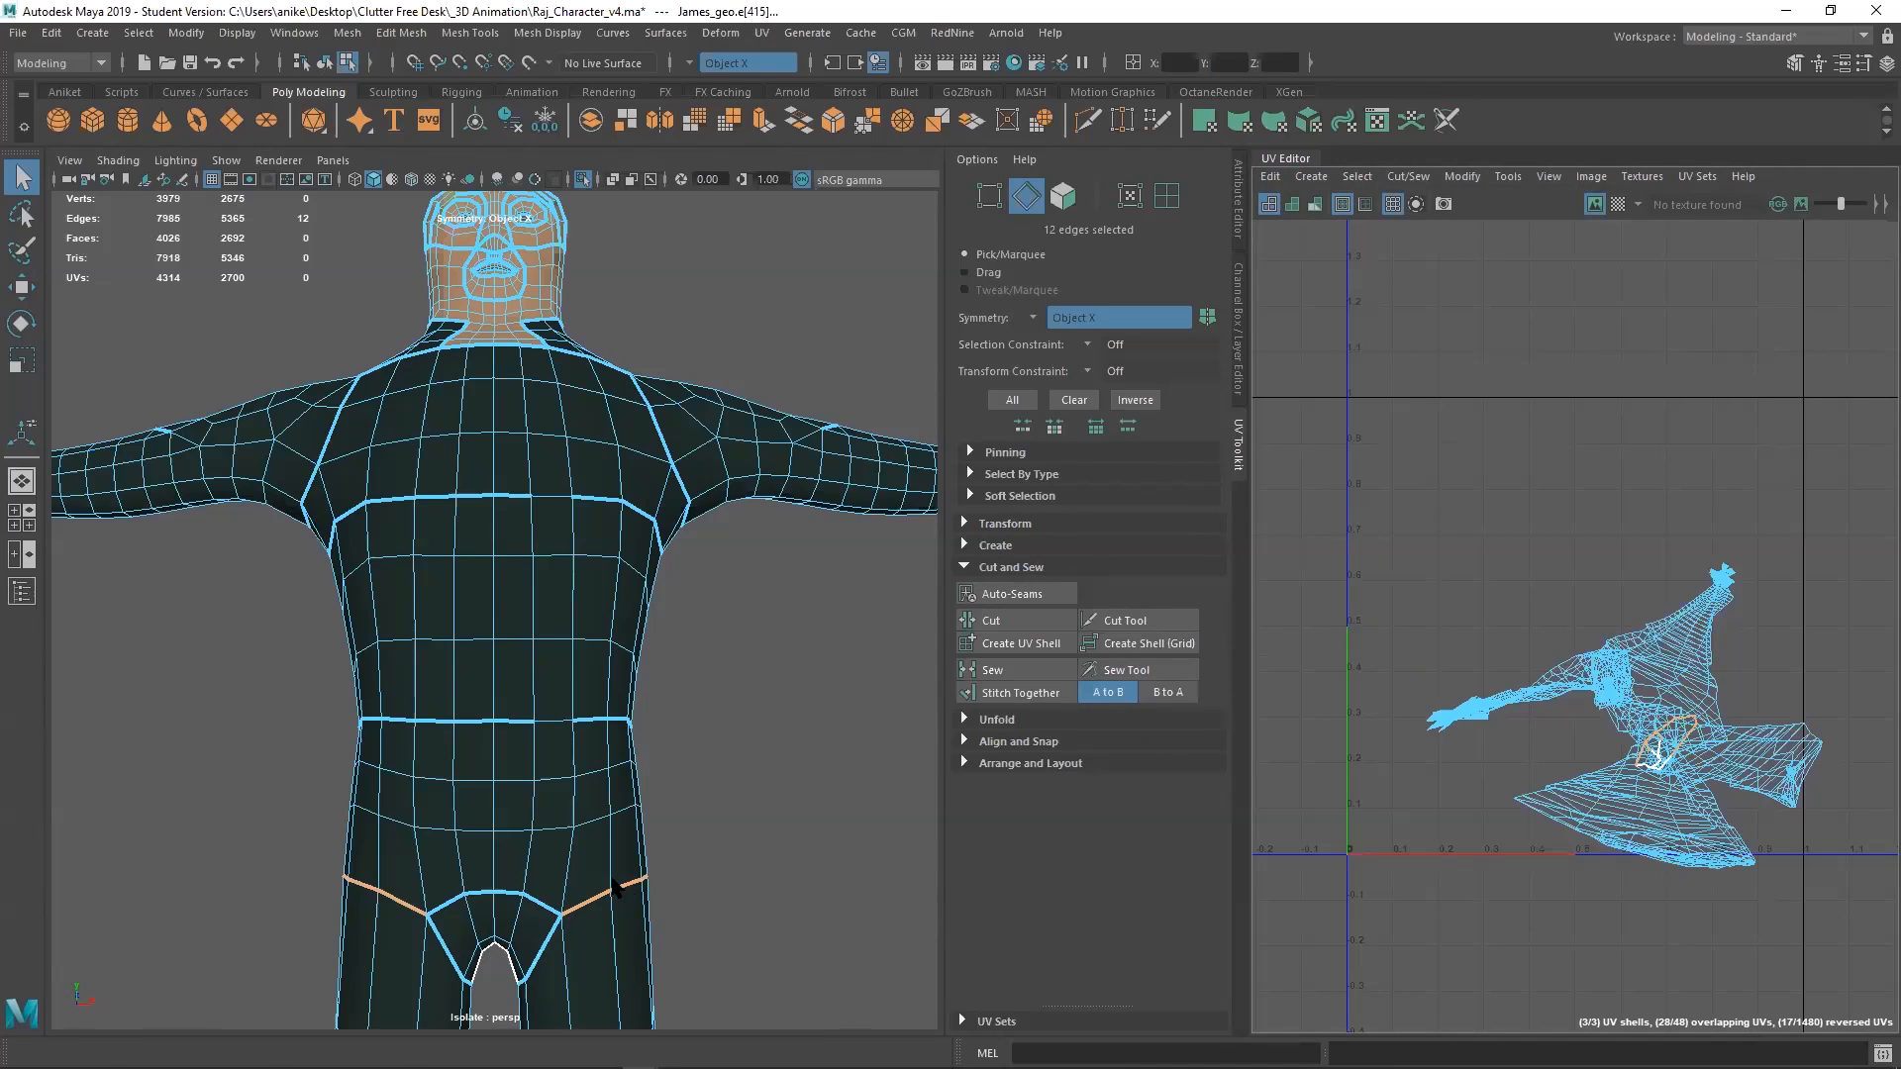
Switch to UV shell selection and select all the torso and leg shells
middle_click_drag(730, 670, 709, 623, "alt")
left_click(1433, 463)
right_click_drag(1509, 517, 1460, 495)
left_click_drag(1304, 426, 1886, 1009)
right_click_drag(1587, 454, 1584, 451, "shift")
mouse_move(1525, 537)
right_mouse_down()
mouse_move(1430, 498)
mouse_move(1399, 433)
right_mouse_up()
left_click_drag(1354, 410, 1881, 968)
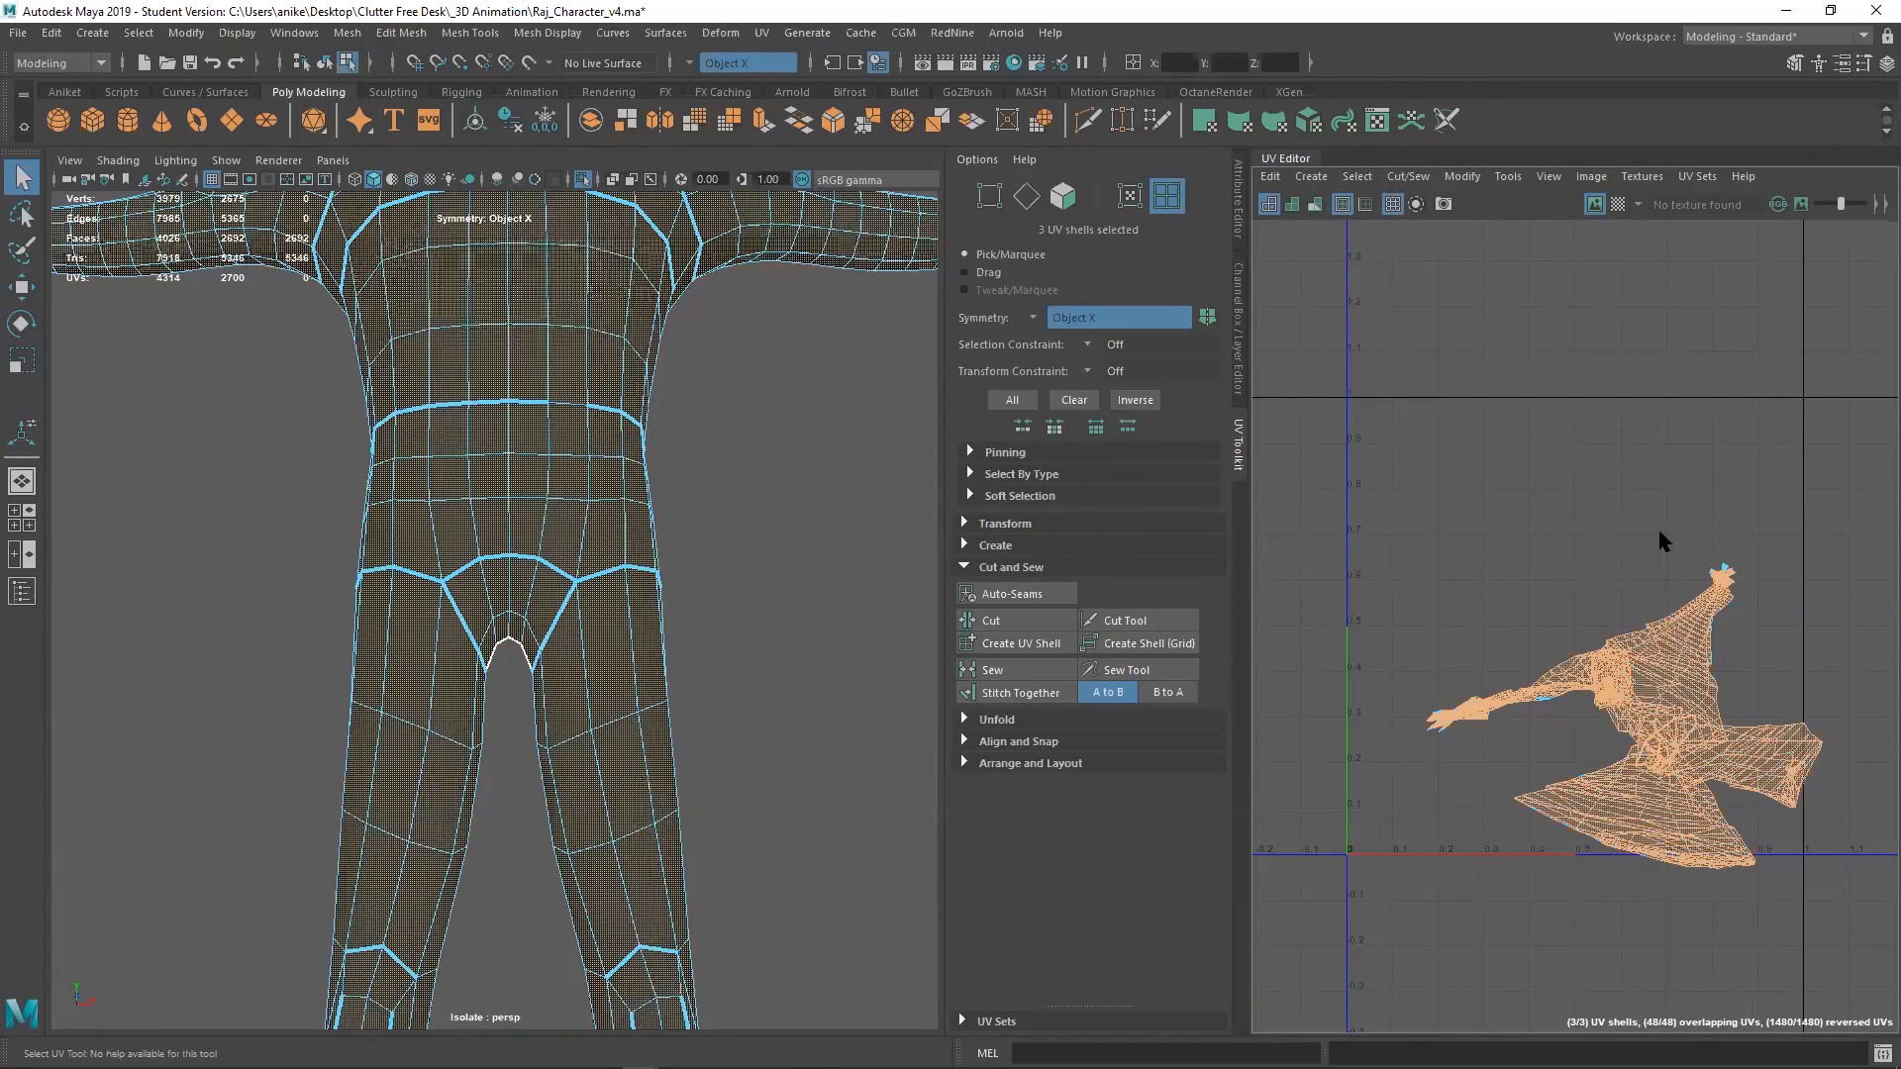
Try unfolding all the selected UV shells, inspect the torso shell against the arm, and undo the unfold
right_click(1534, 461, "shift")
right_click_drag(1533, 459, 1322, 466, "shift")
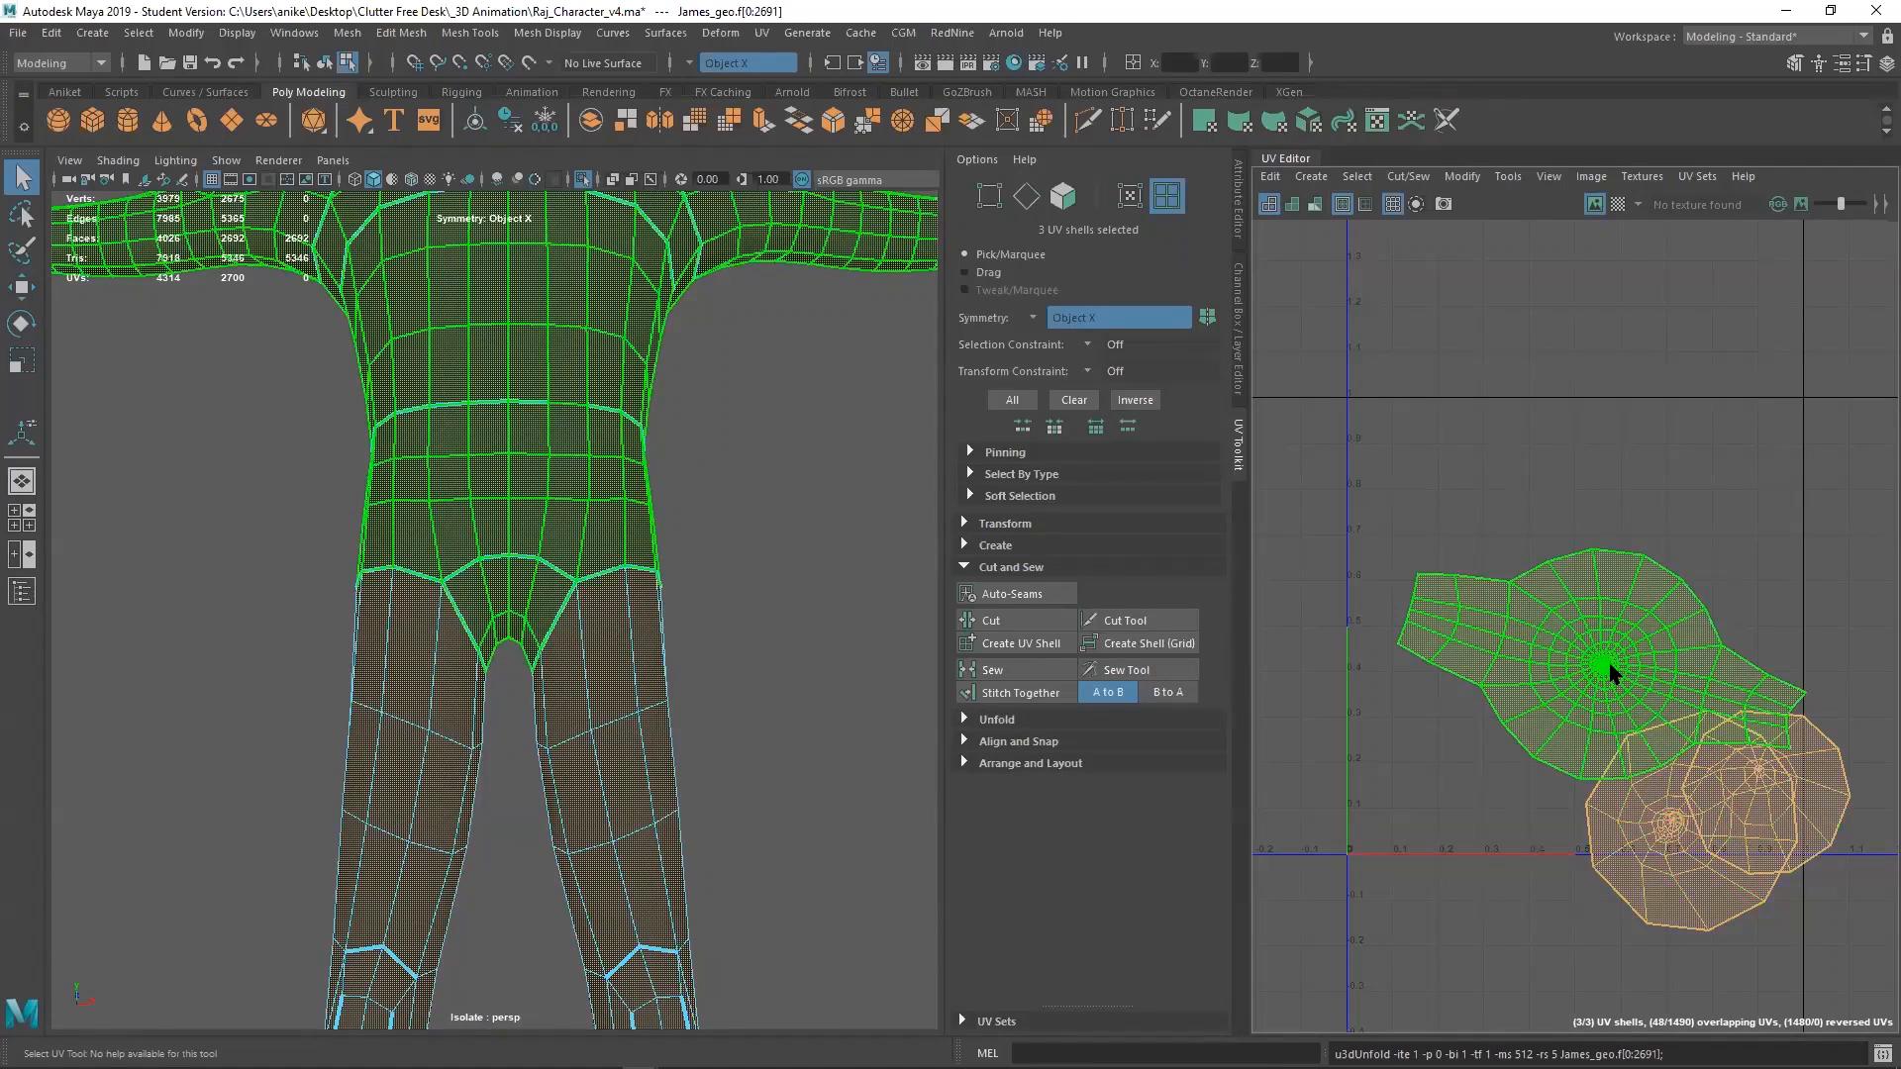
middle_click_drag(718, 539, 501, 837, "alt")
middle_click_drag(693, 609, 421, 683, "alt")
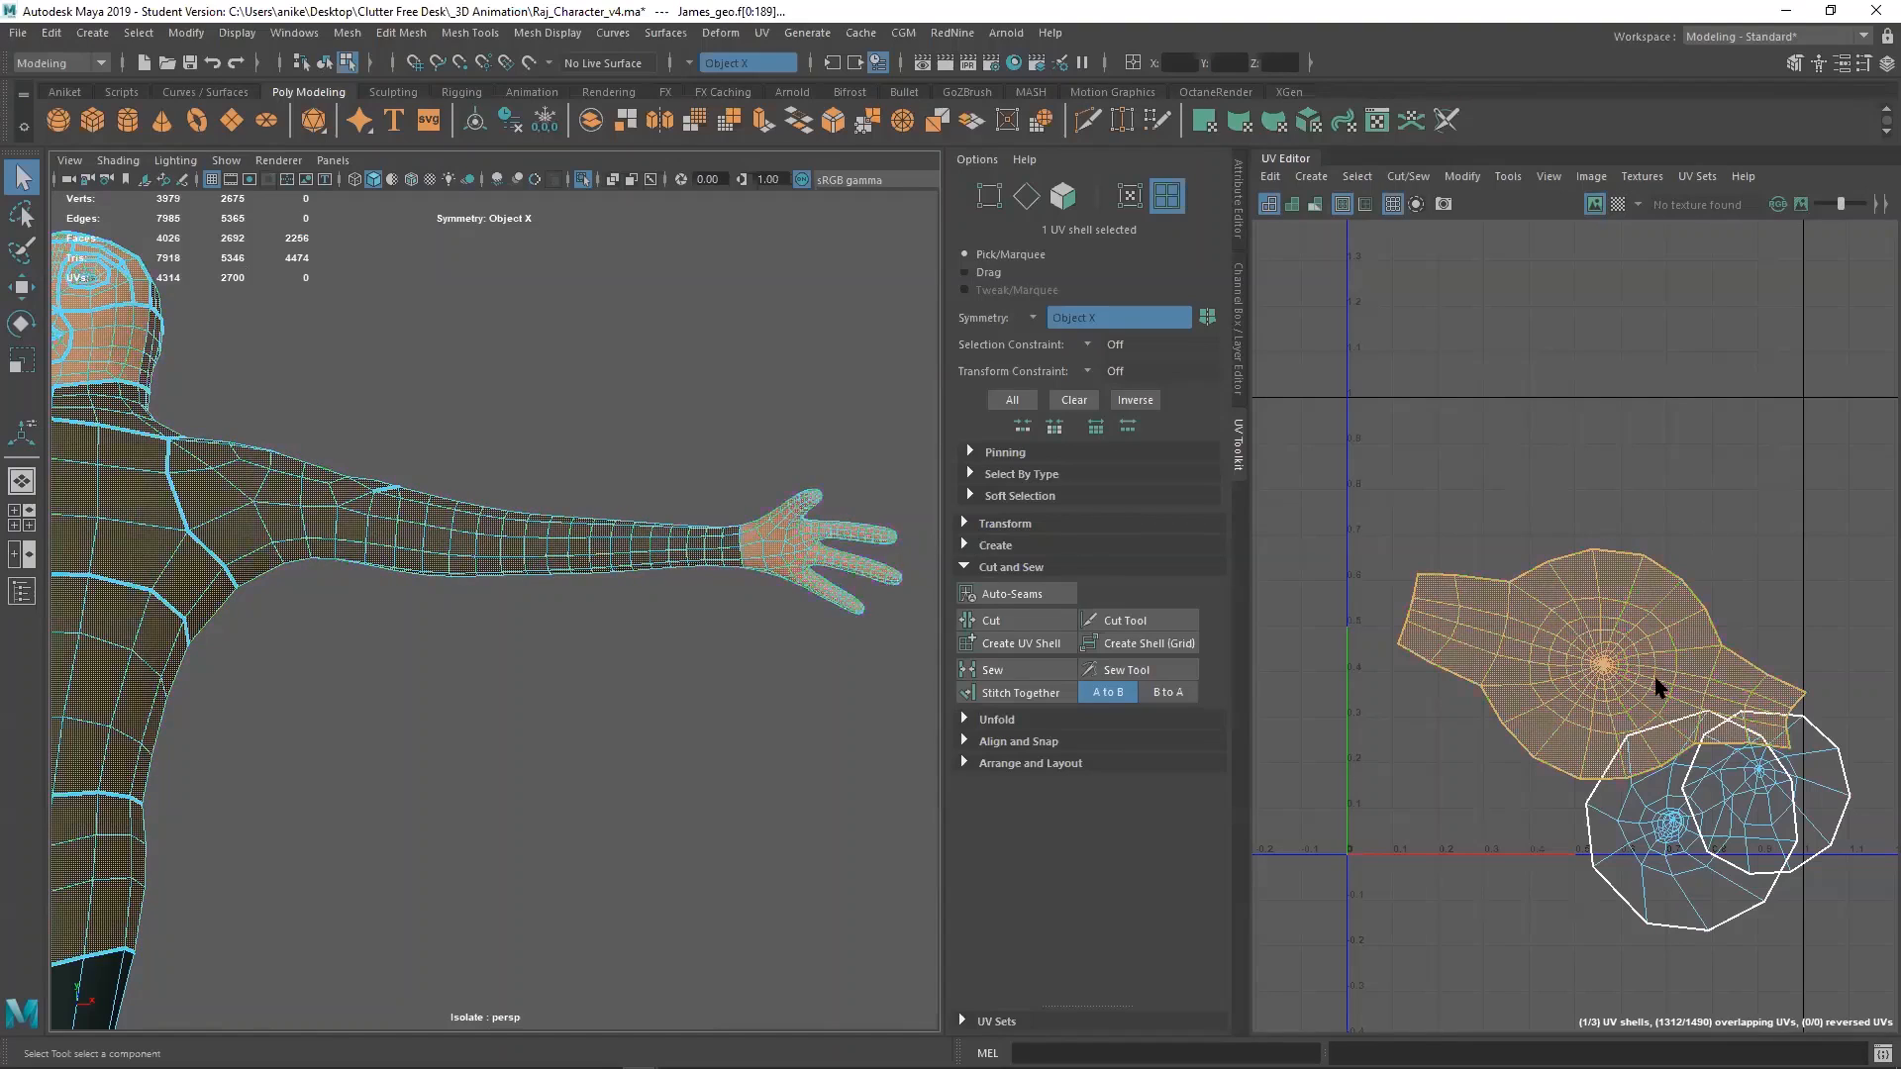
middle_click_drag(751, 495, 643, 574, "alt")
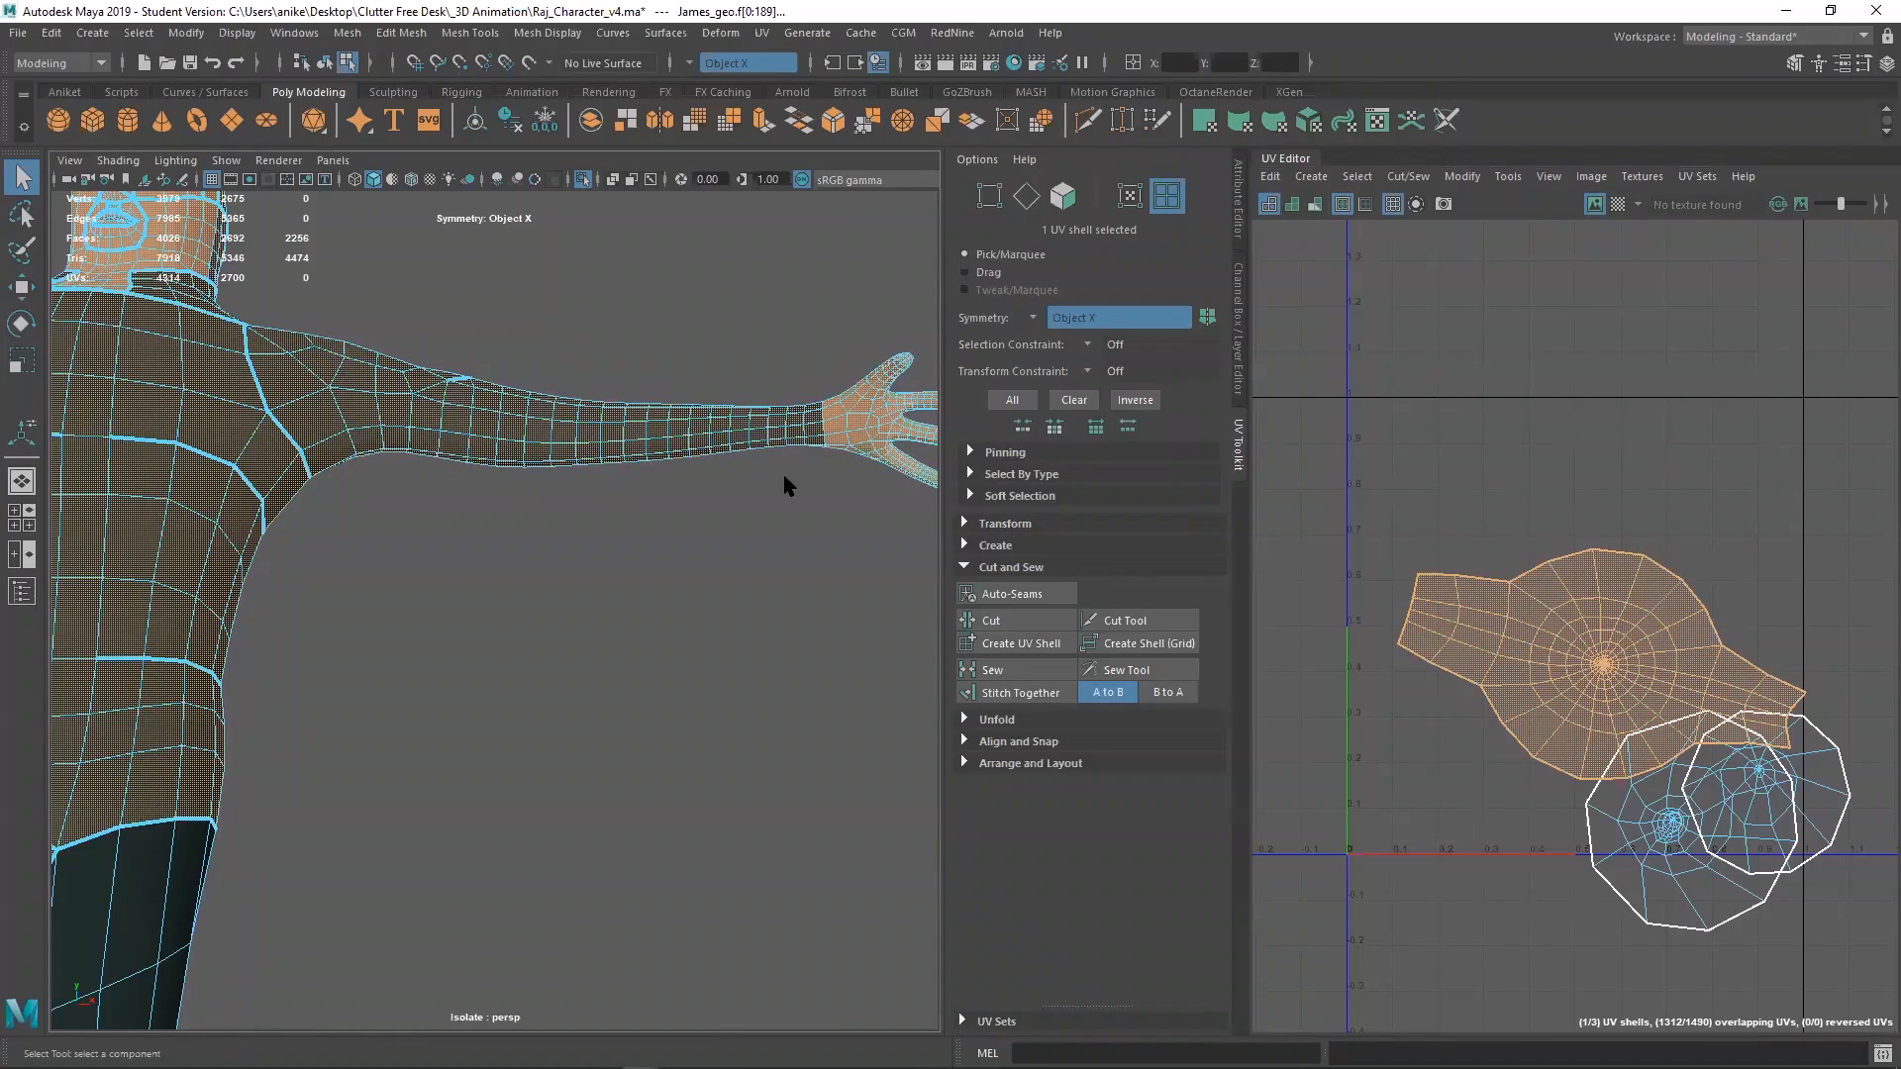
key("ctrl+z")
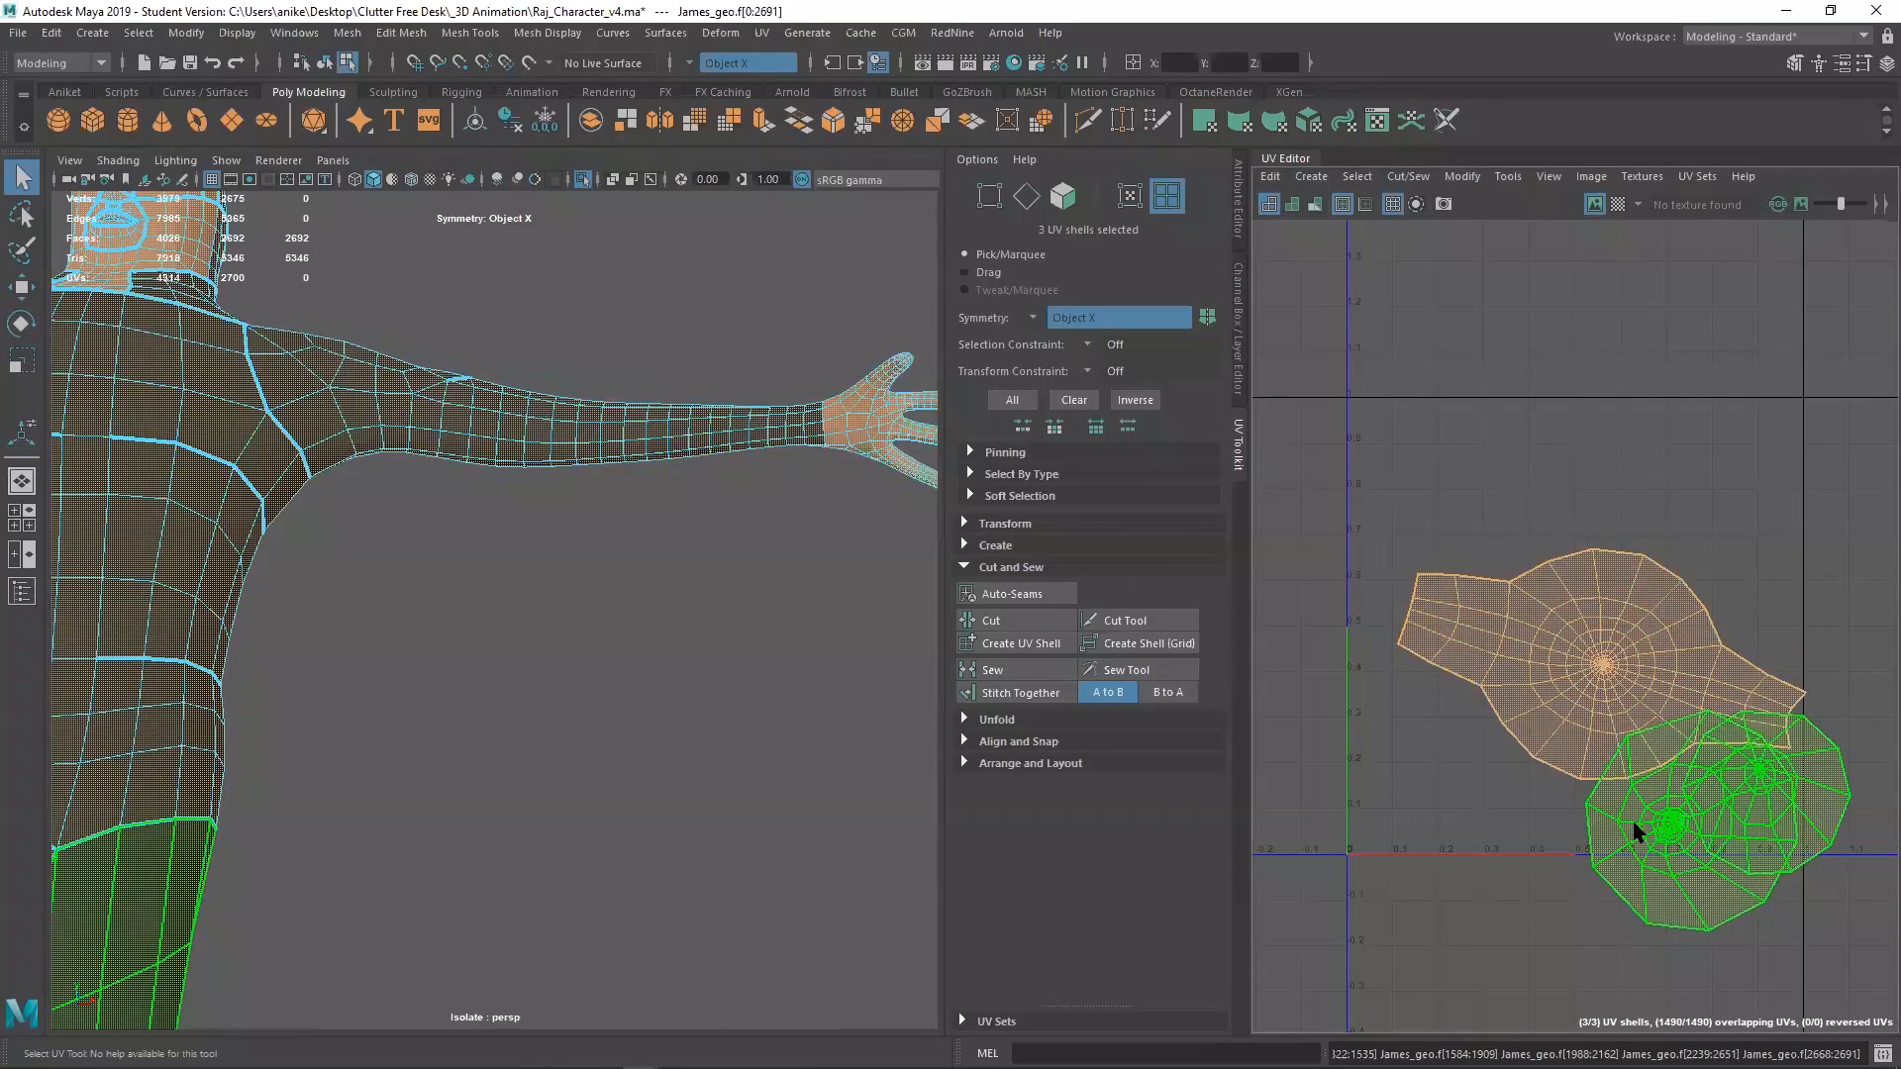
key("ctrl+z")
Check the hand boundary at the wrist and unfold the torso and leg UV shells
middle_click_drag(487, 547, 319, 587, "alt")
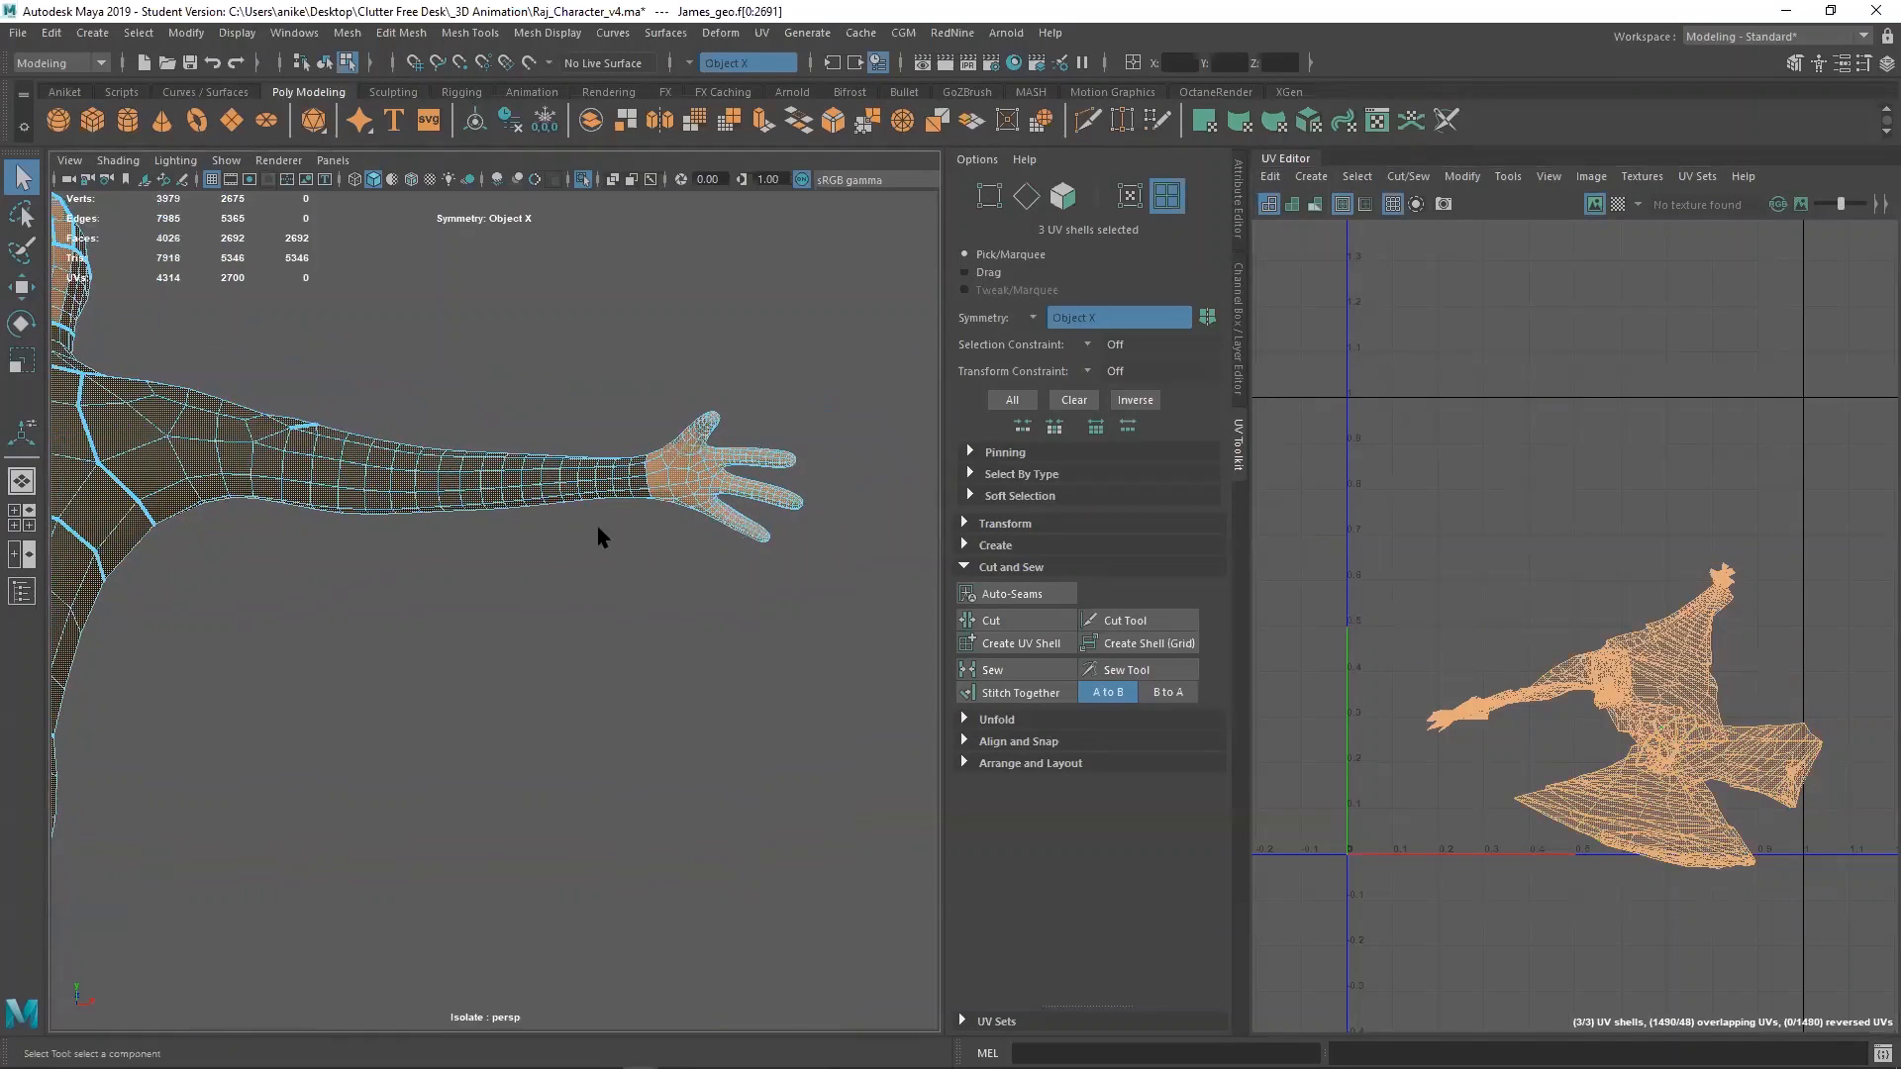
scroll(670, 489, "up", 2)
scroll(669, 495, "up", 2)
middle_click_drag(827, 382, 607, 675, "alt")
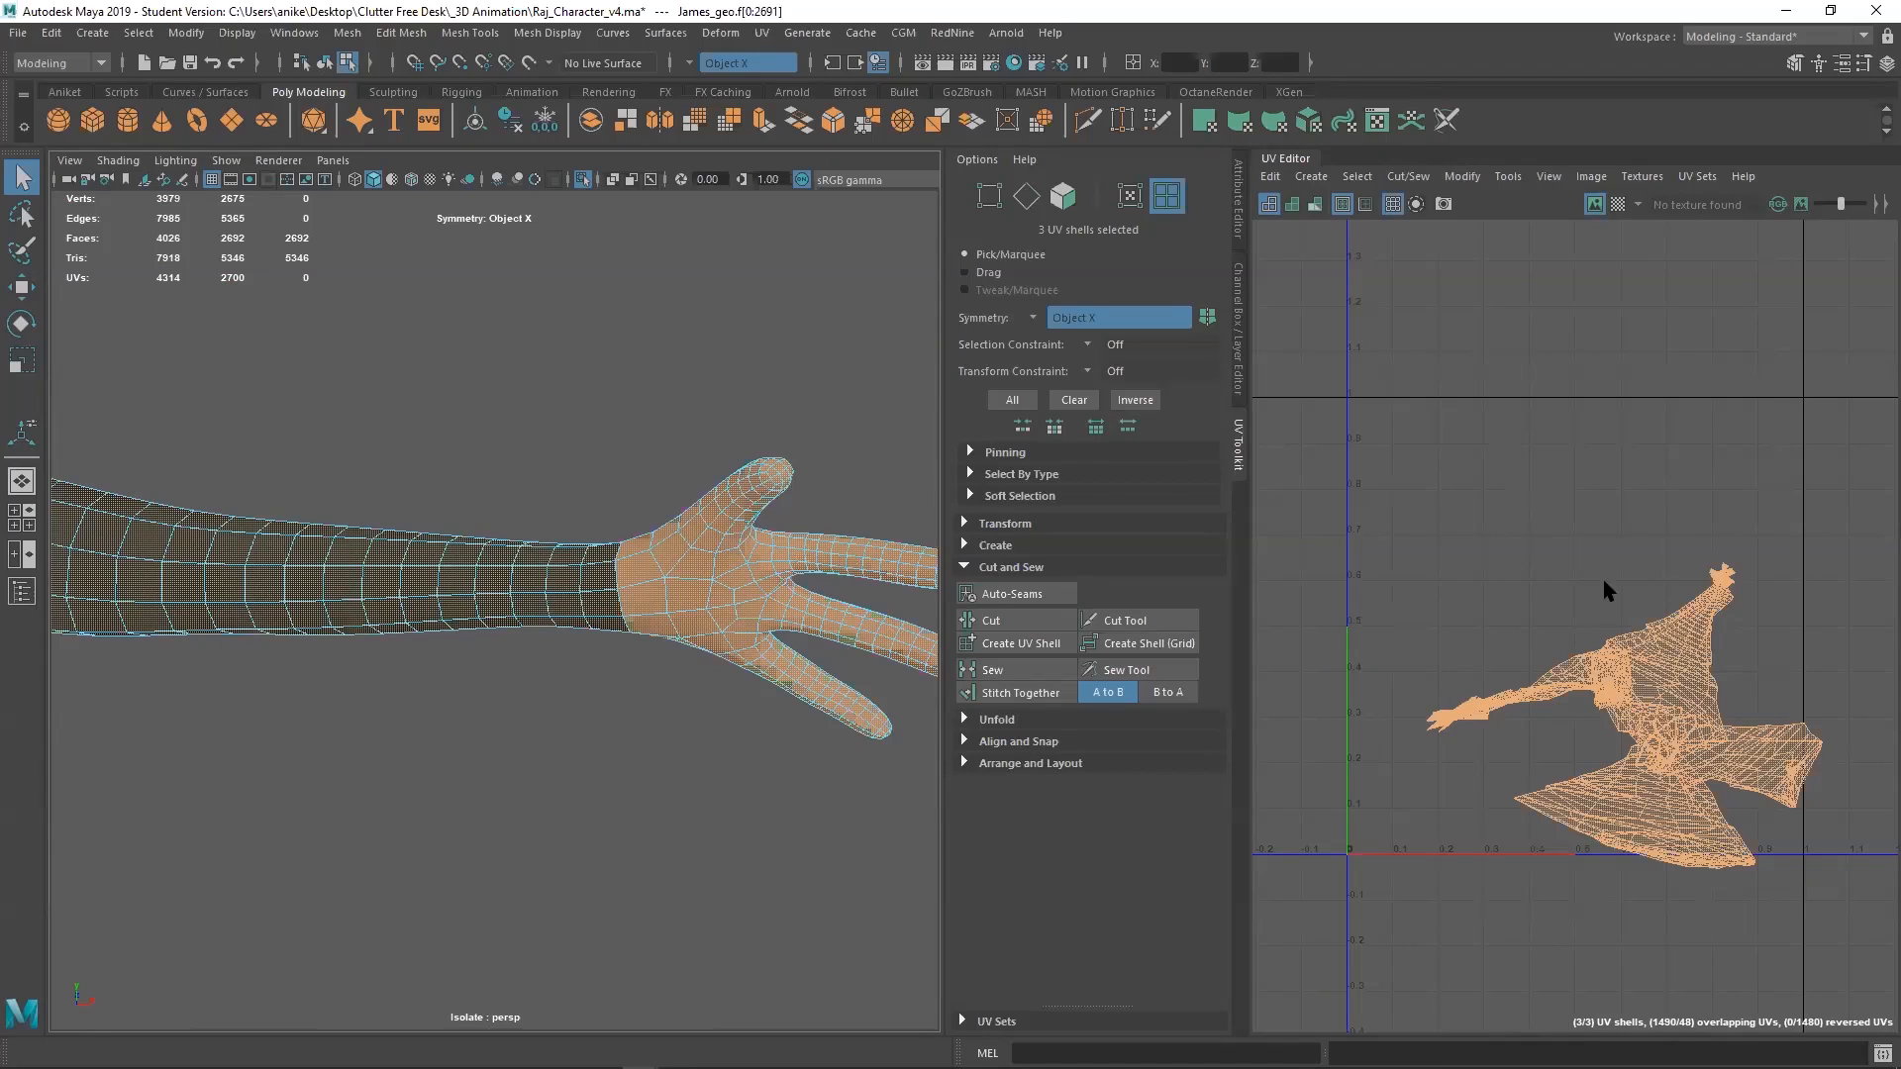
right_click_drag(1574, 611, 1633, 730, "shift")
Switch to edge selection and select the edge loop crossing the ankles on both feet
scroll(565, 790, "down", 1)
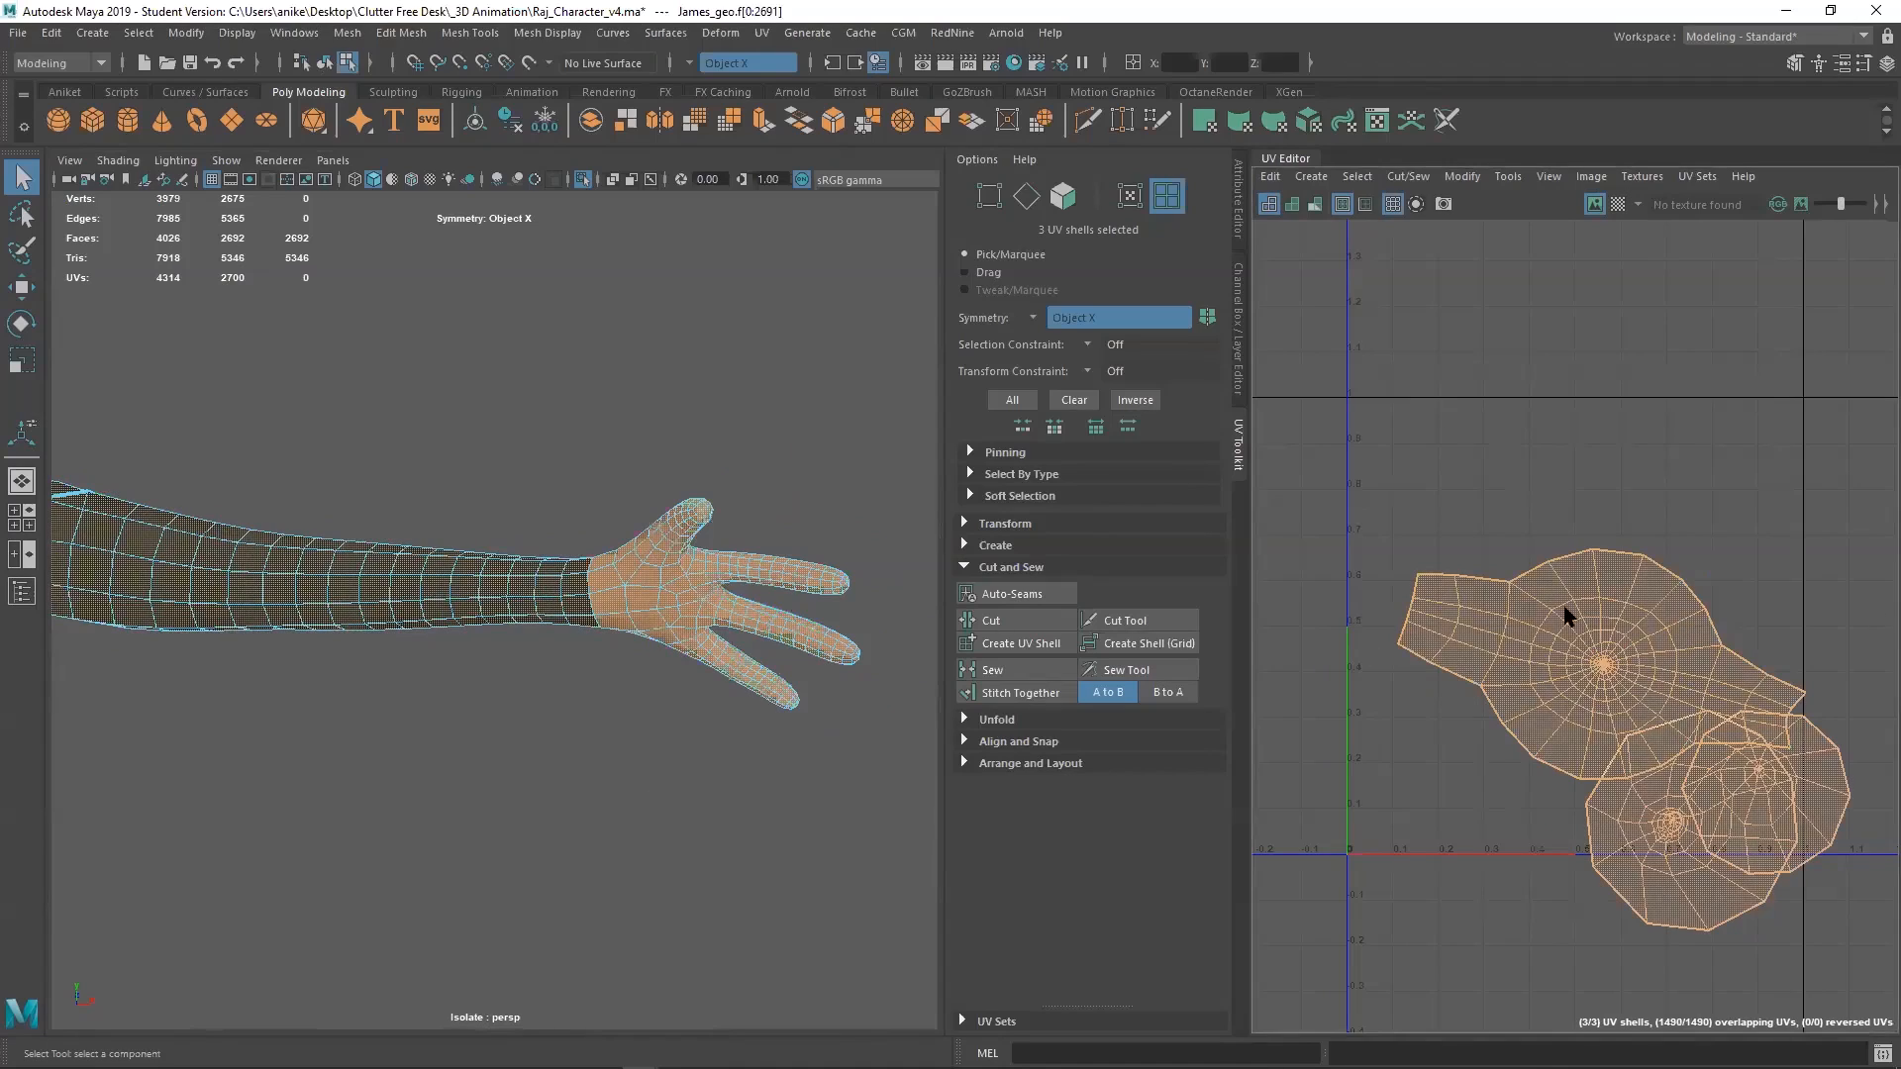
scroll(793, 826, "down", 1)
middle_click_drag(793, 825, 1168, 435, "alt")
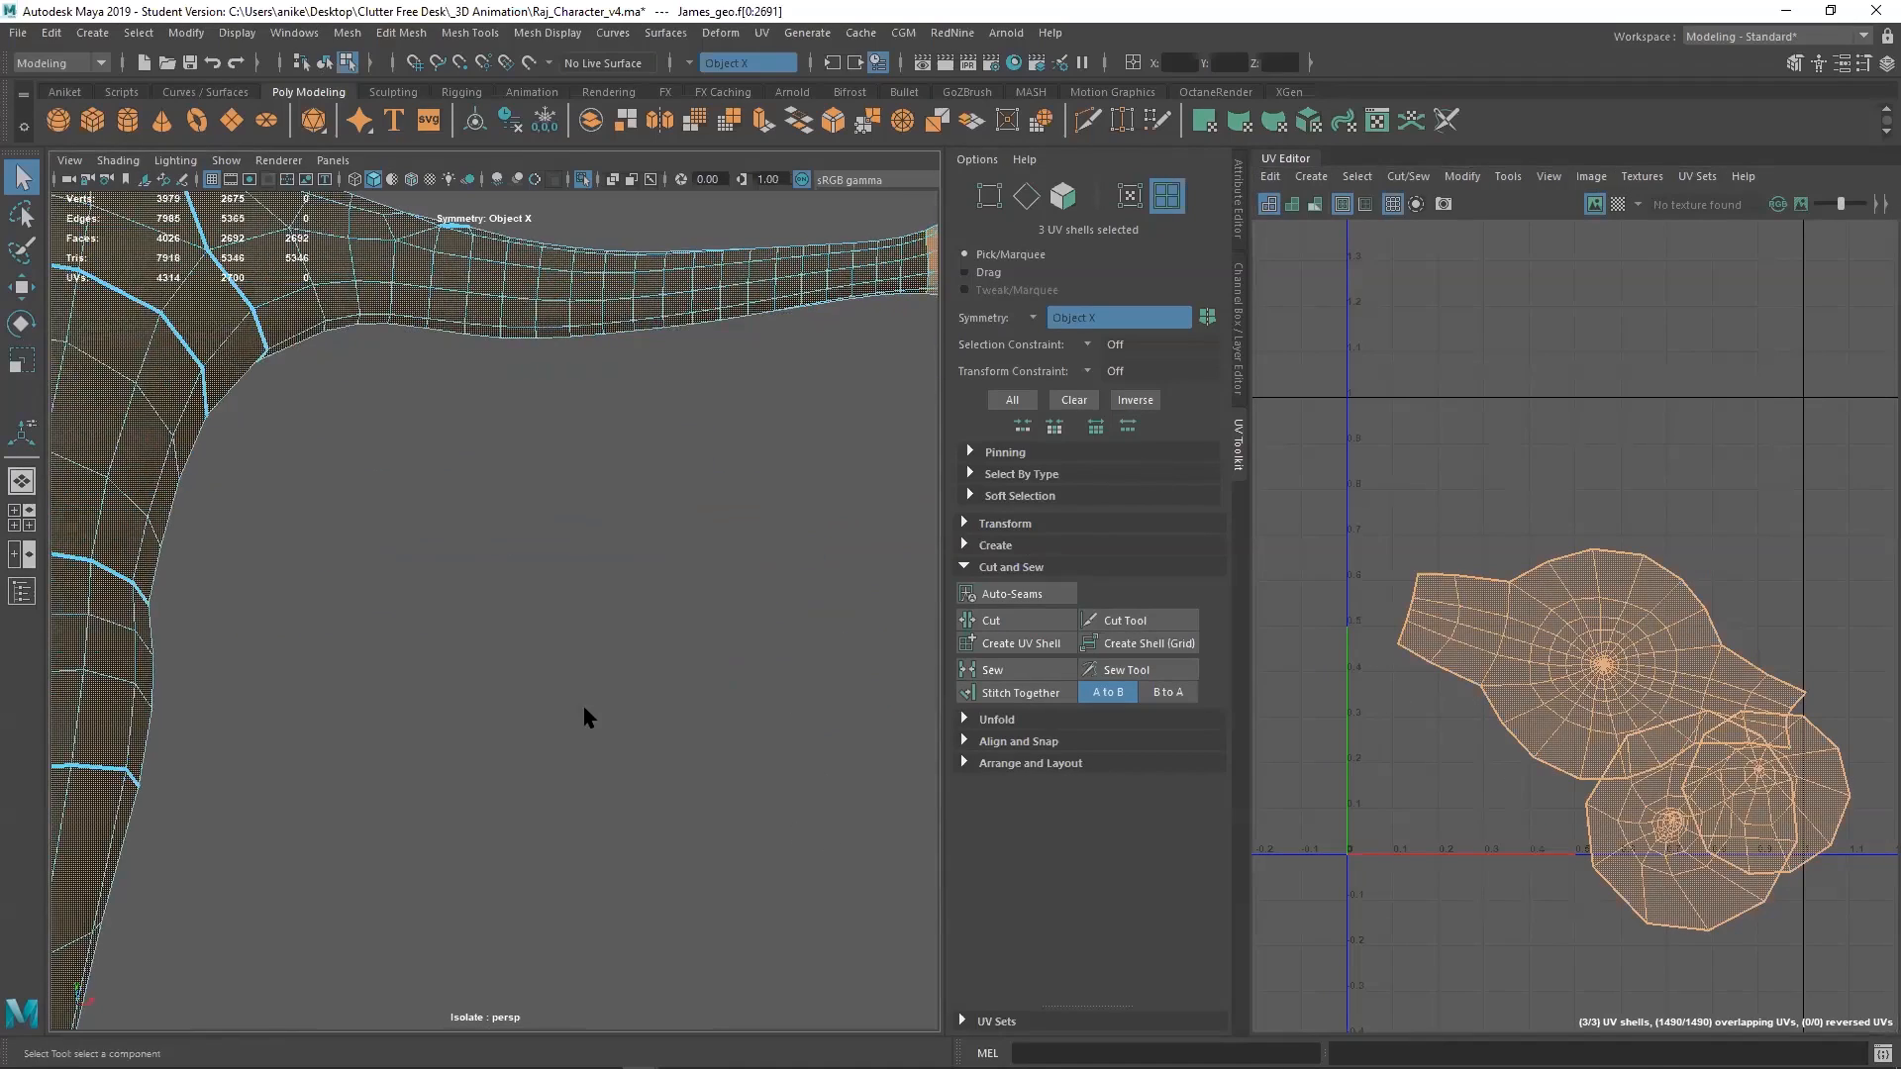
middle_click_drag(585, 717, 865, 452, "alt")
middle_click_drag(433, 679, 701, 471, "alt")
middle_click_drag(705, 570, 734, 247, "alt")
middle_click_drag(738, 980, 634, 327, "alt")
left_click_drag(613, 683, 804, 764, "alt")
middle_click_drag(804, 764, 465, 584, "alt")
right_click_drag(815, 495, 815, 428)
double_click(625, 711)
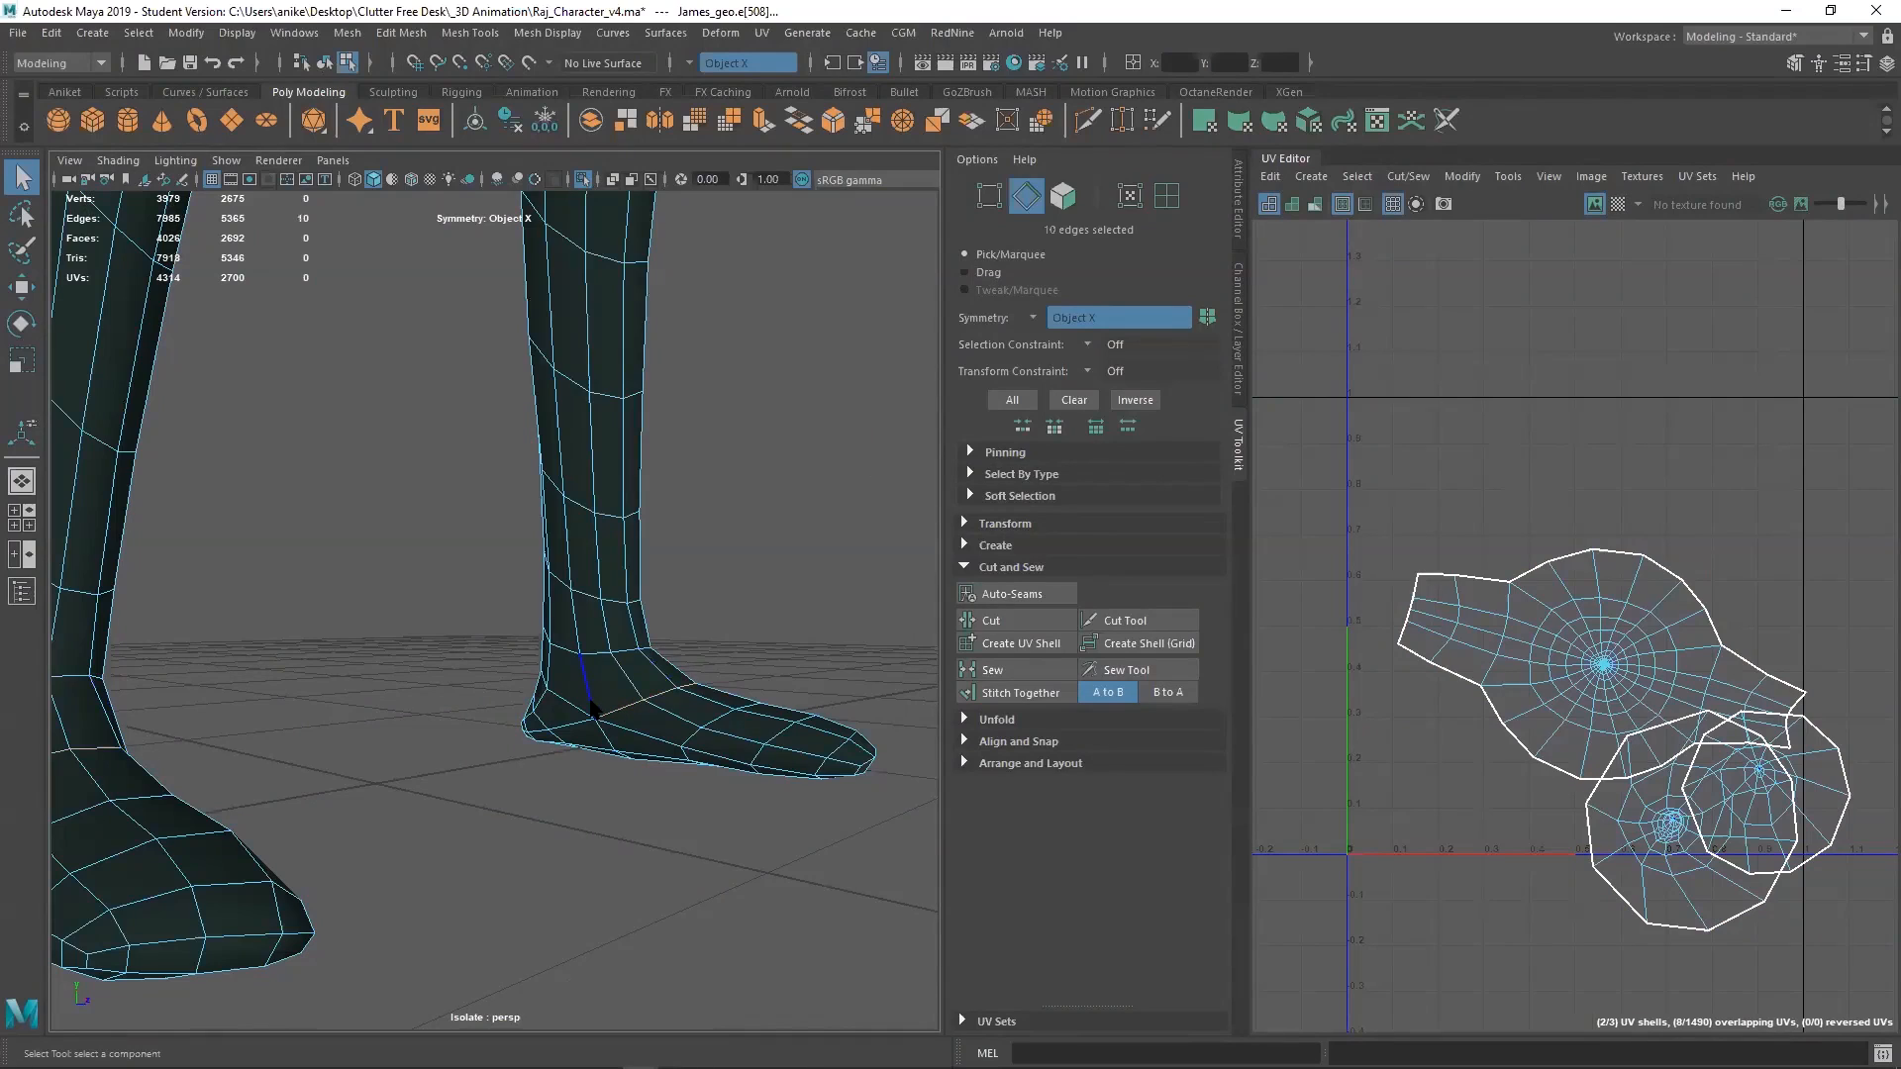
Add the edge loops running around the sides and heels of the feet, and cut the UVs along the selected edges
double_click(654, 738, "shift")
left_click_drag(662, 744, 527, 723, "alt")
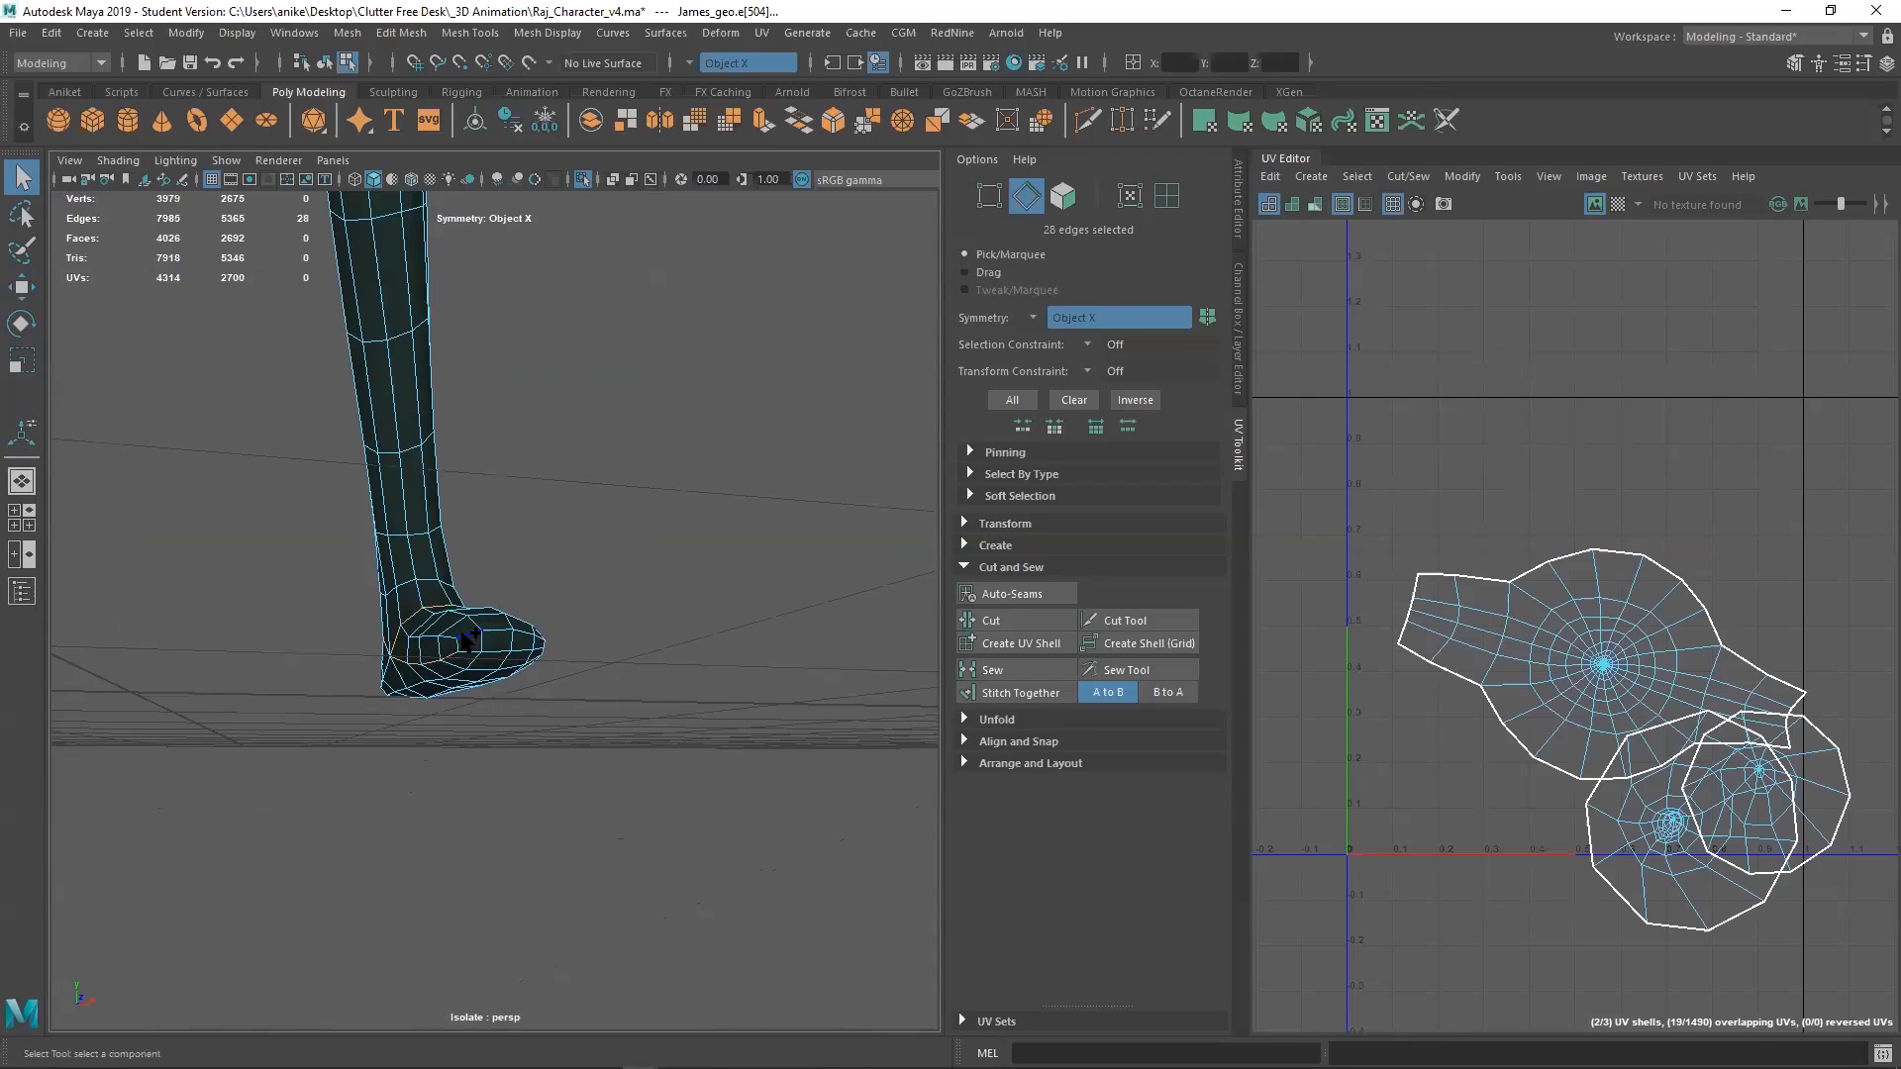
left_click_drag(473, 643, 254, 676, "alt")
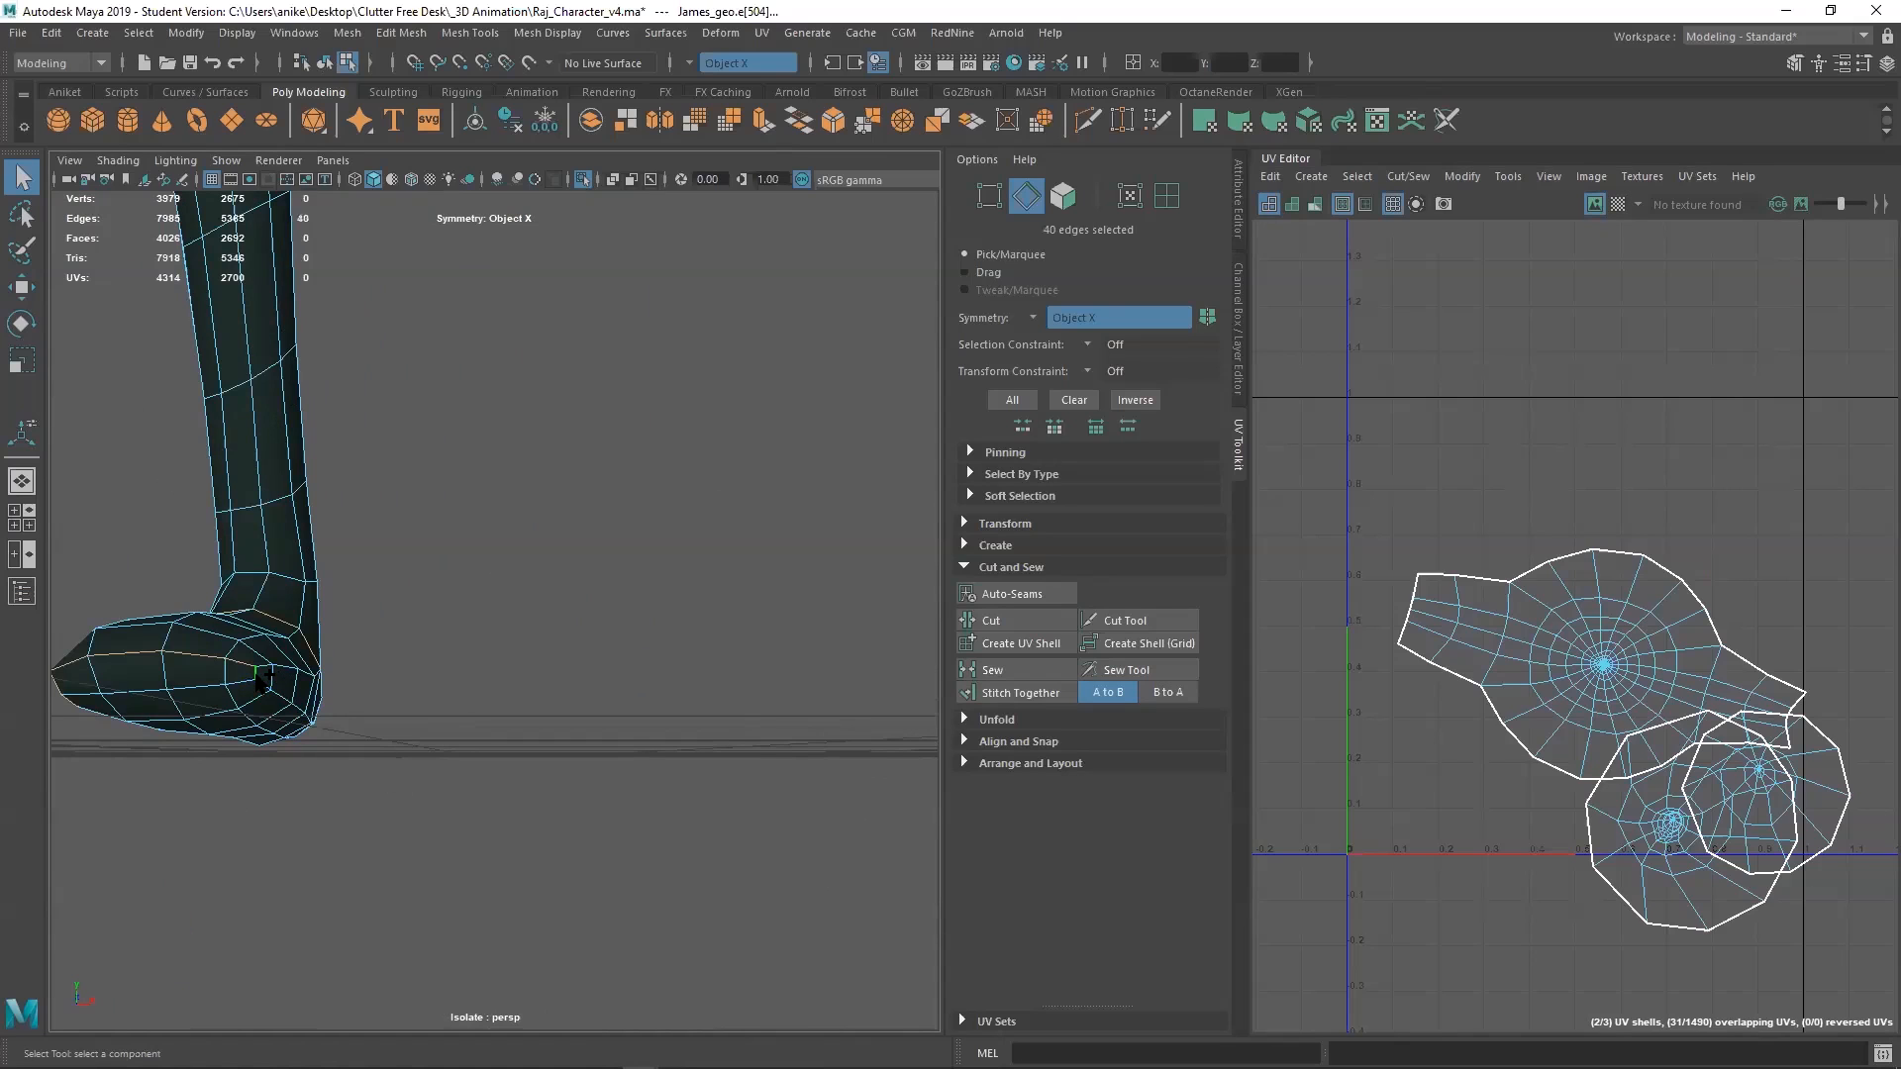
left_click_drag(428, 683, 893, 574, "alt")
right_click(1490, 416, "shift")
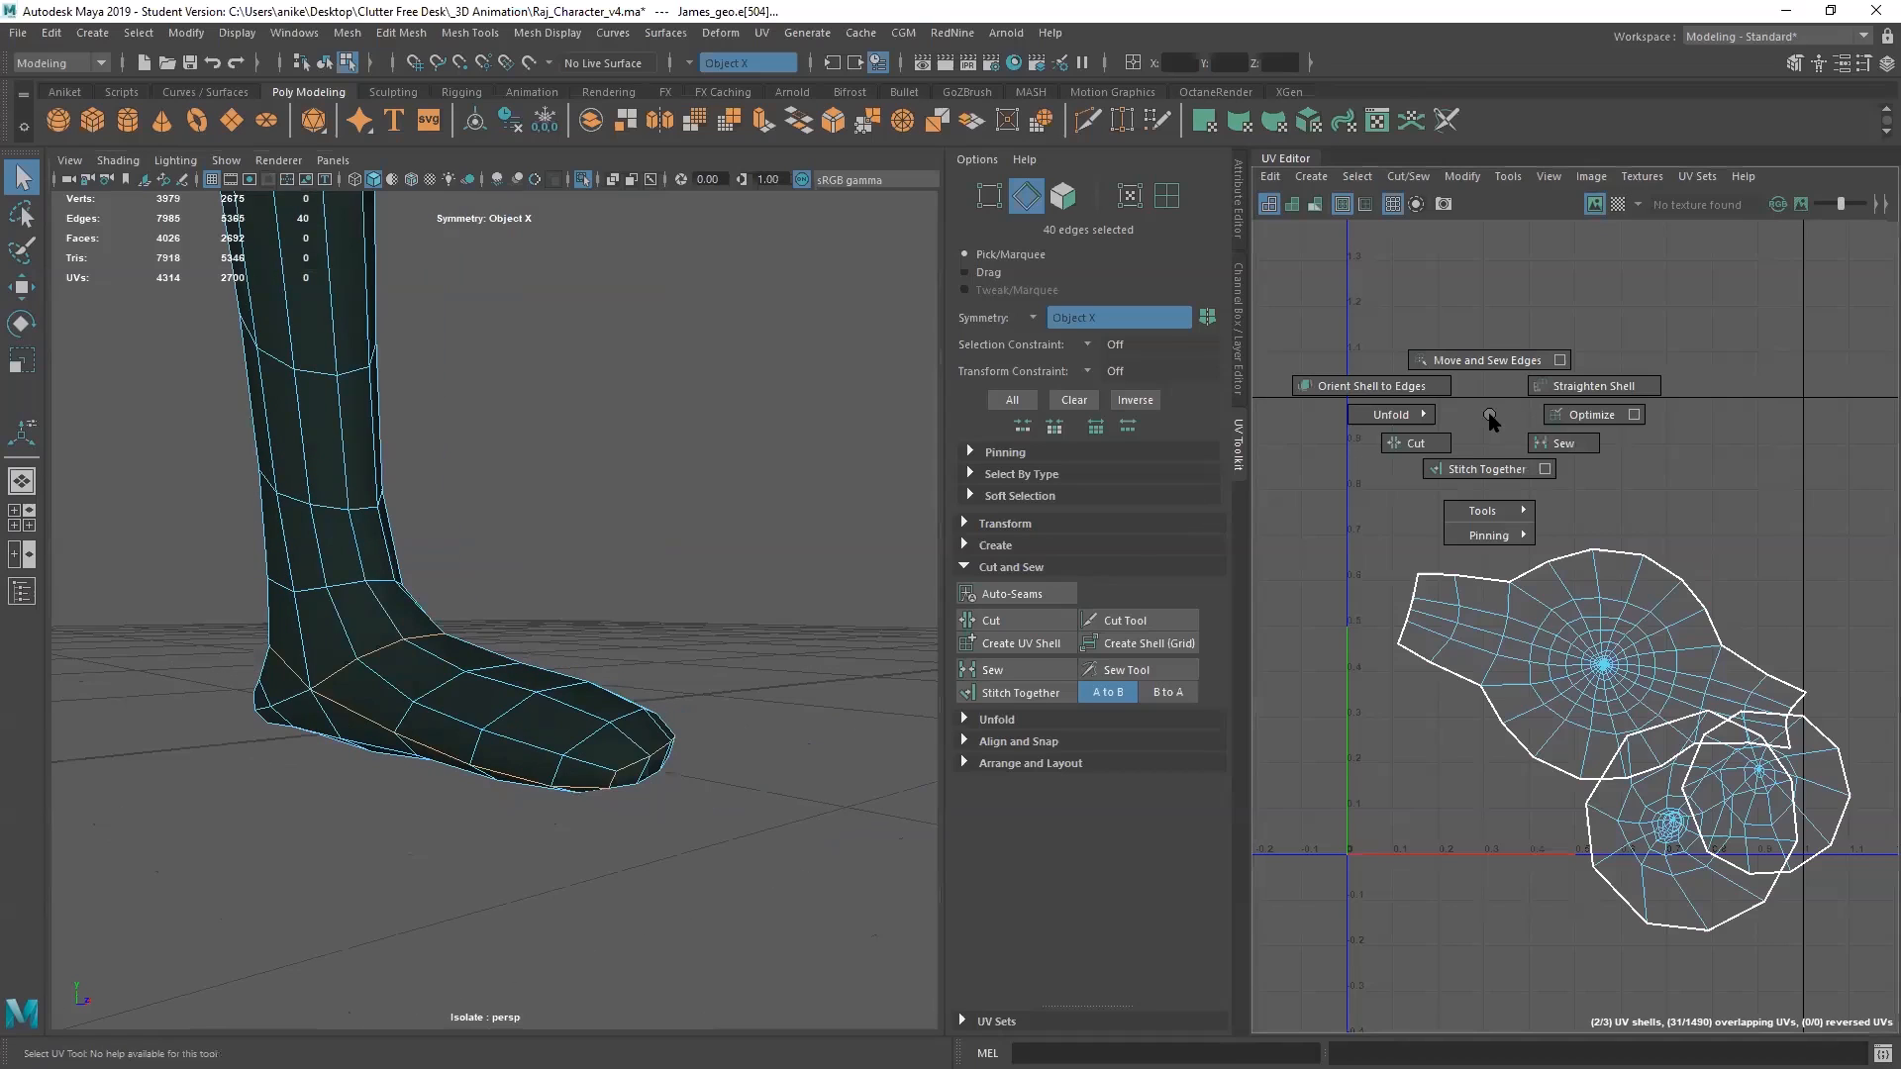
right_click_drag(1490, 416, 1416, 443, "shift")
left_click(919, 678)
Select the UV shells of both feet and unfold them
right_click_drag(1683, 443, 1584, 412)
left_click(534, 717)
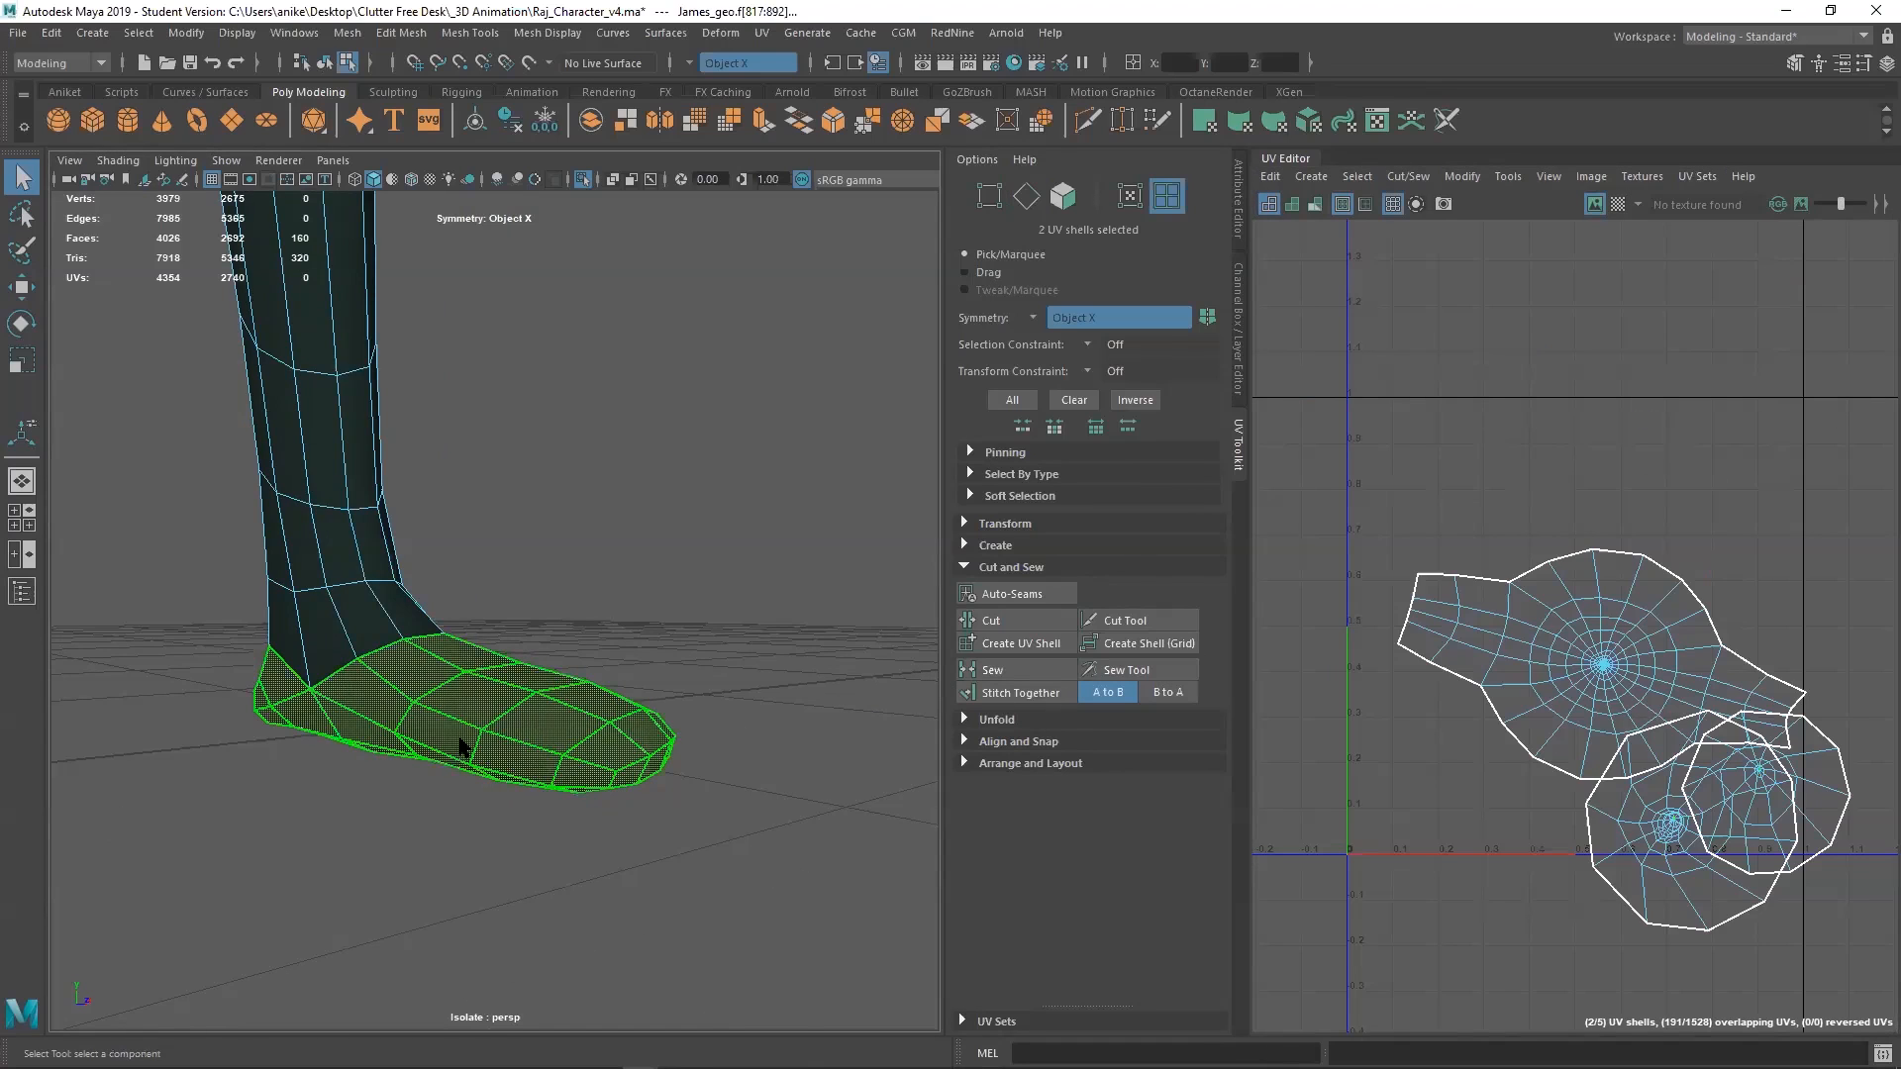
left_click_drag(455, 781, 428, 710, "alt")
middle_click_drag(428, 711, 305, 704, "alt")
left_click_drag(420, 675, 544, 679, "alt")
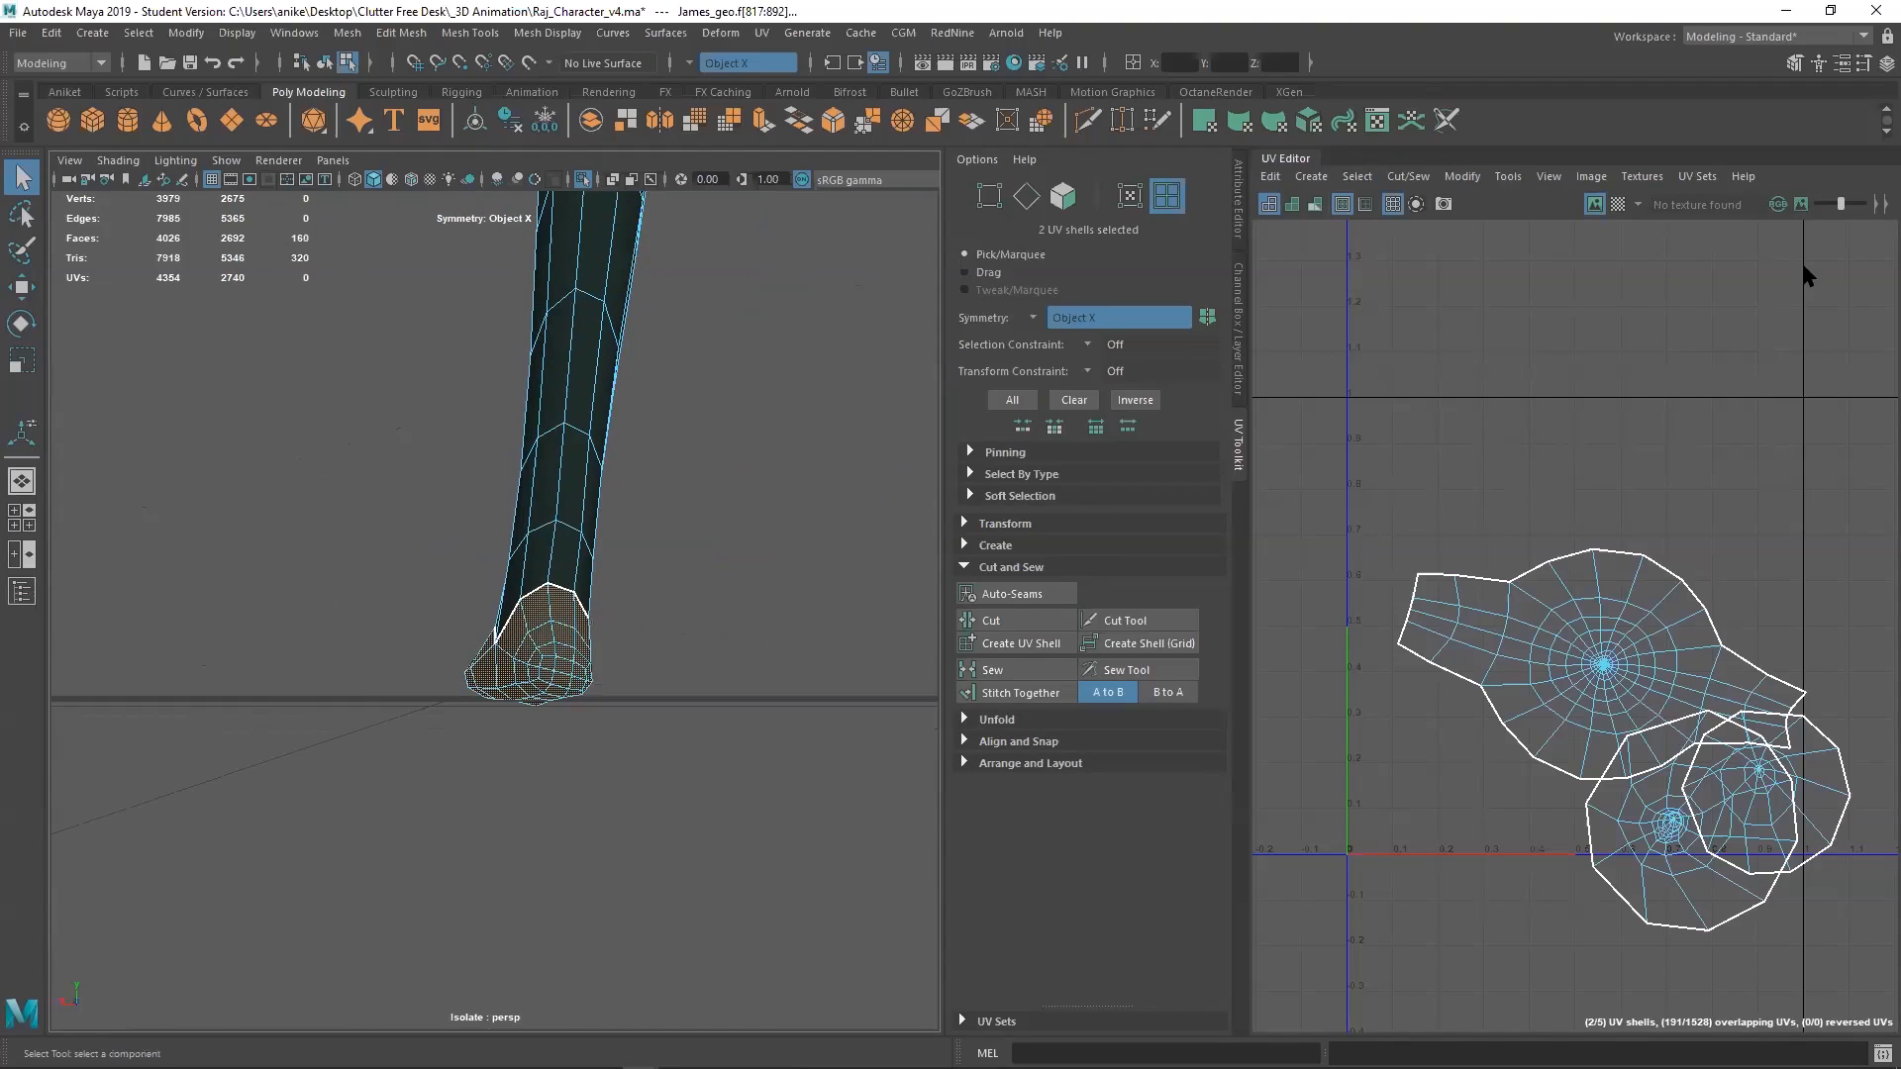
right_click(1528, 499, "shift")
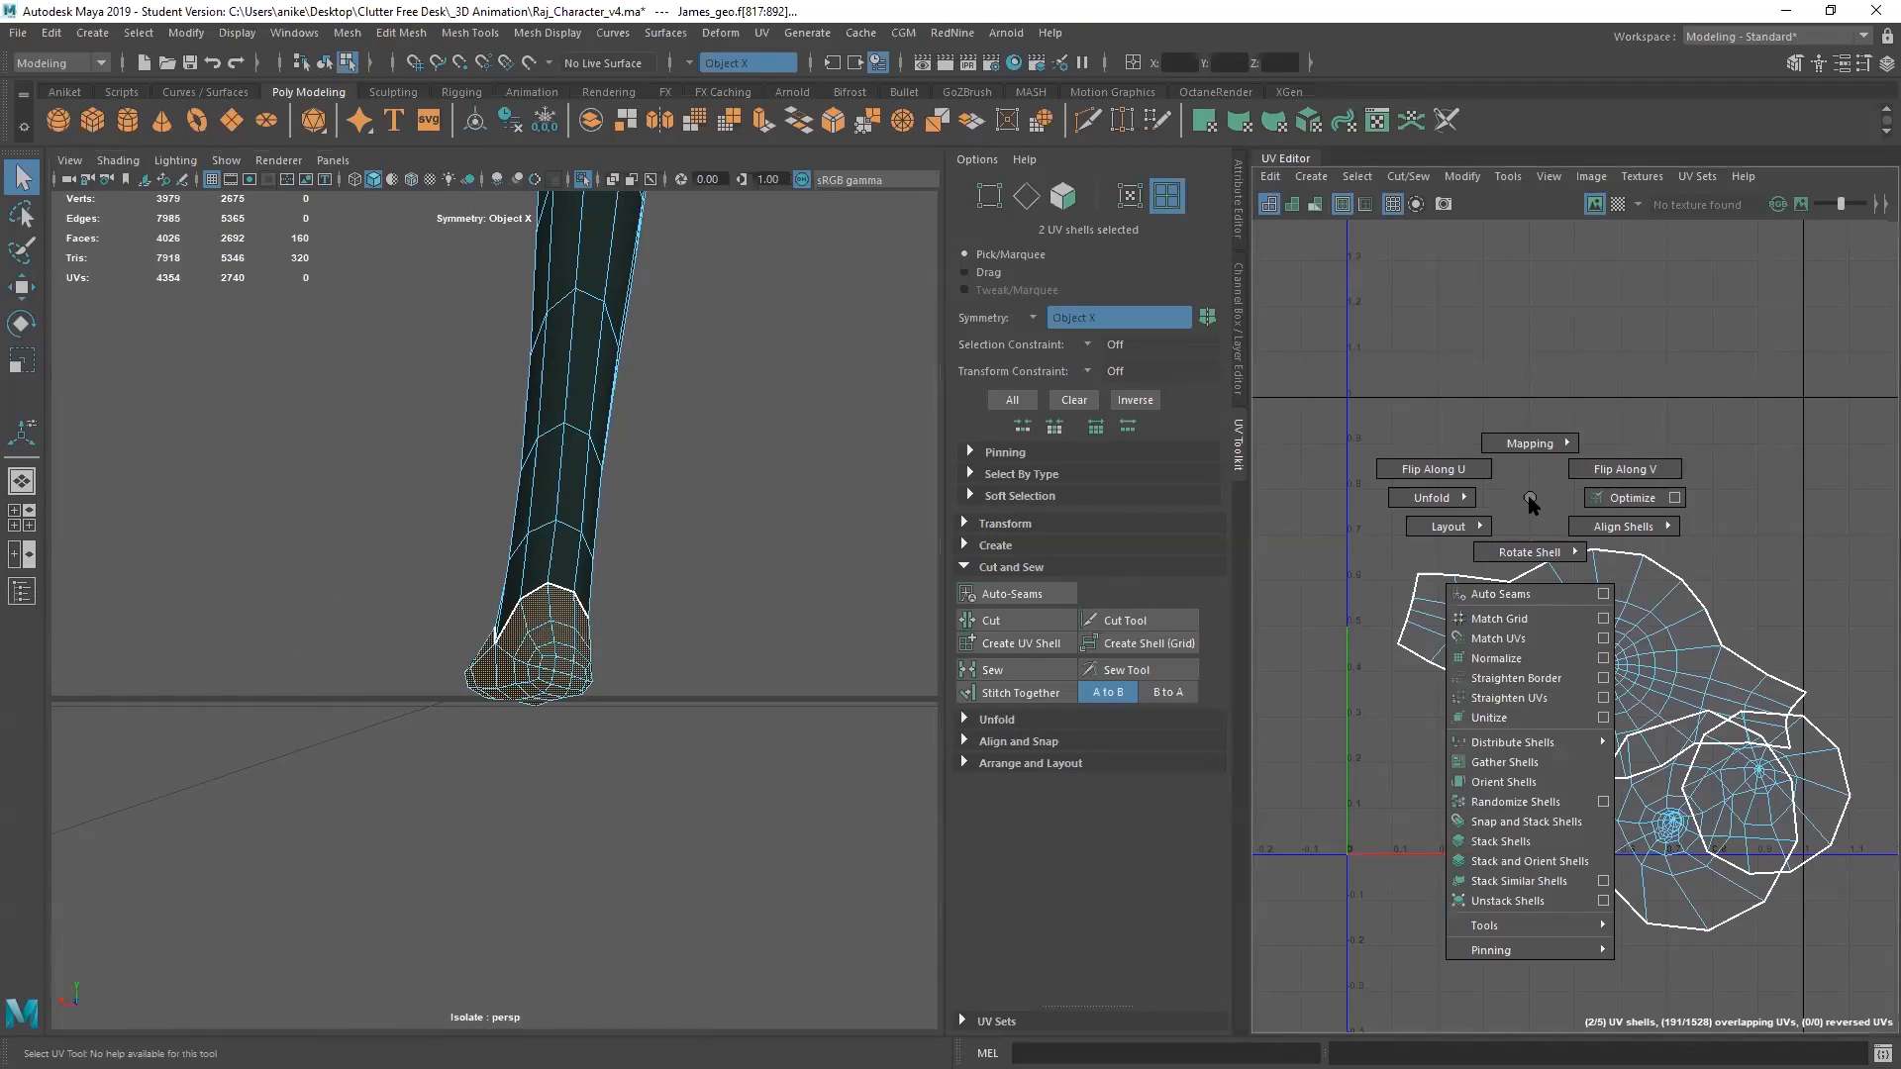
right_click_drag(1529, 500, 1228, 499, "shift")
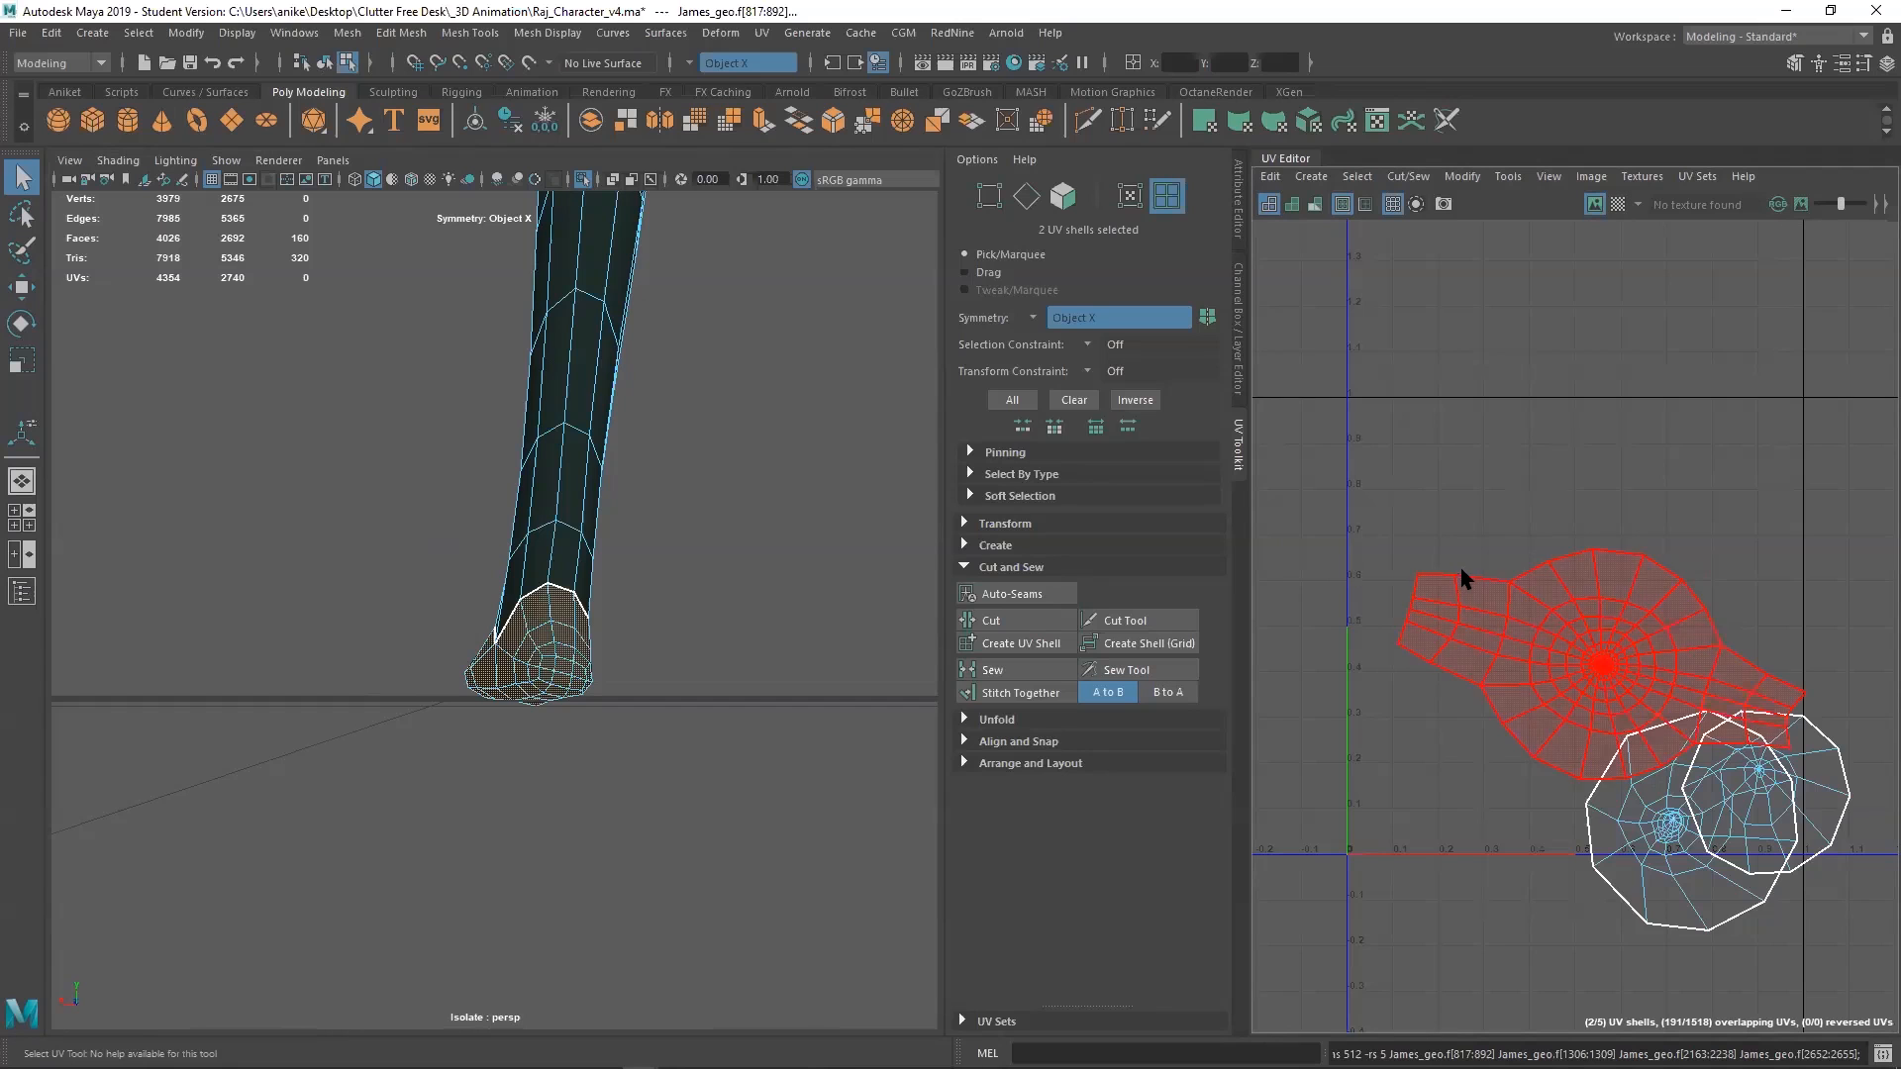
Move the unfolded foot shells to the empty area above the torso shell in the UV Editor
scroll(1464, 560, "up", 5)
scroll(1468, 554, "down", 4)
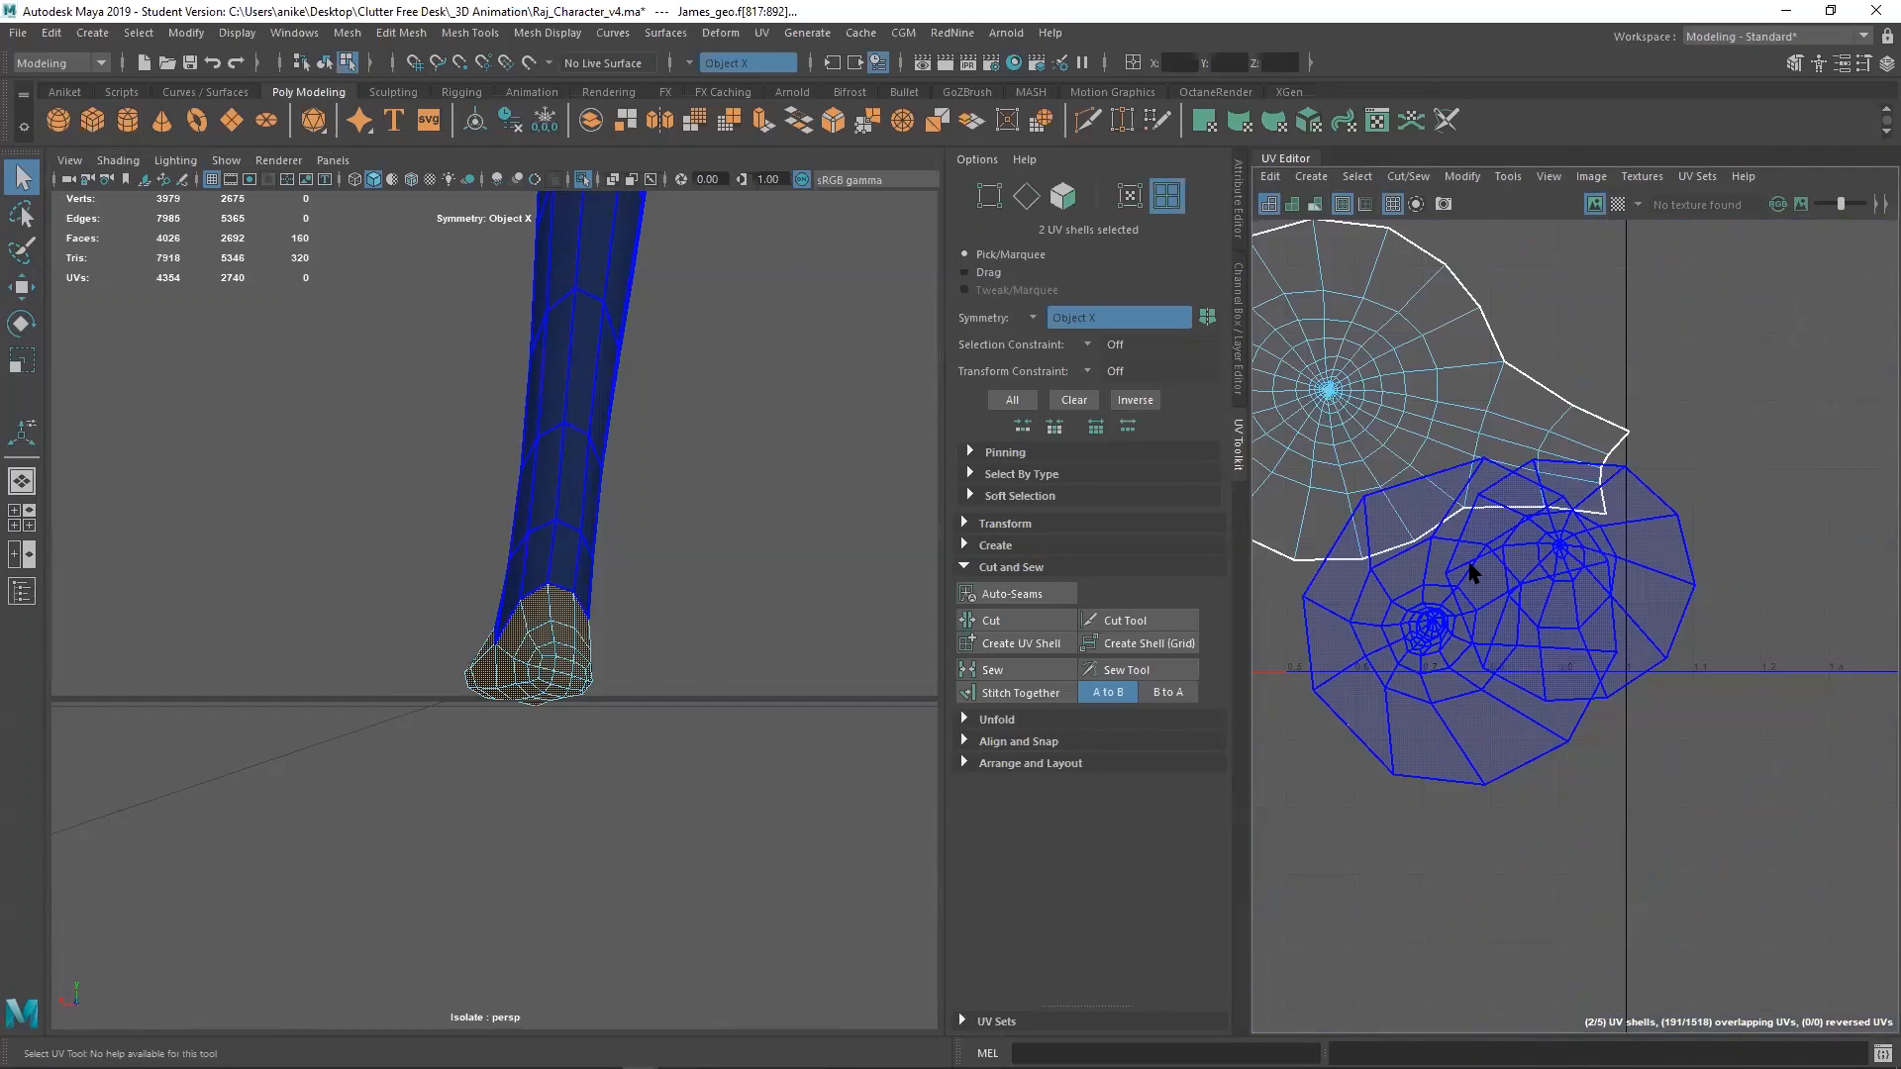
scroll(1468, 571, "down", 1)
middle_click_drag(1521, 540, 1837, 717, "alt")
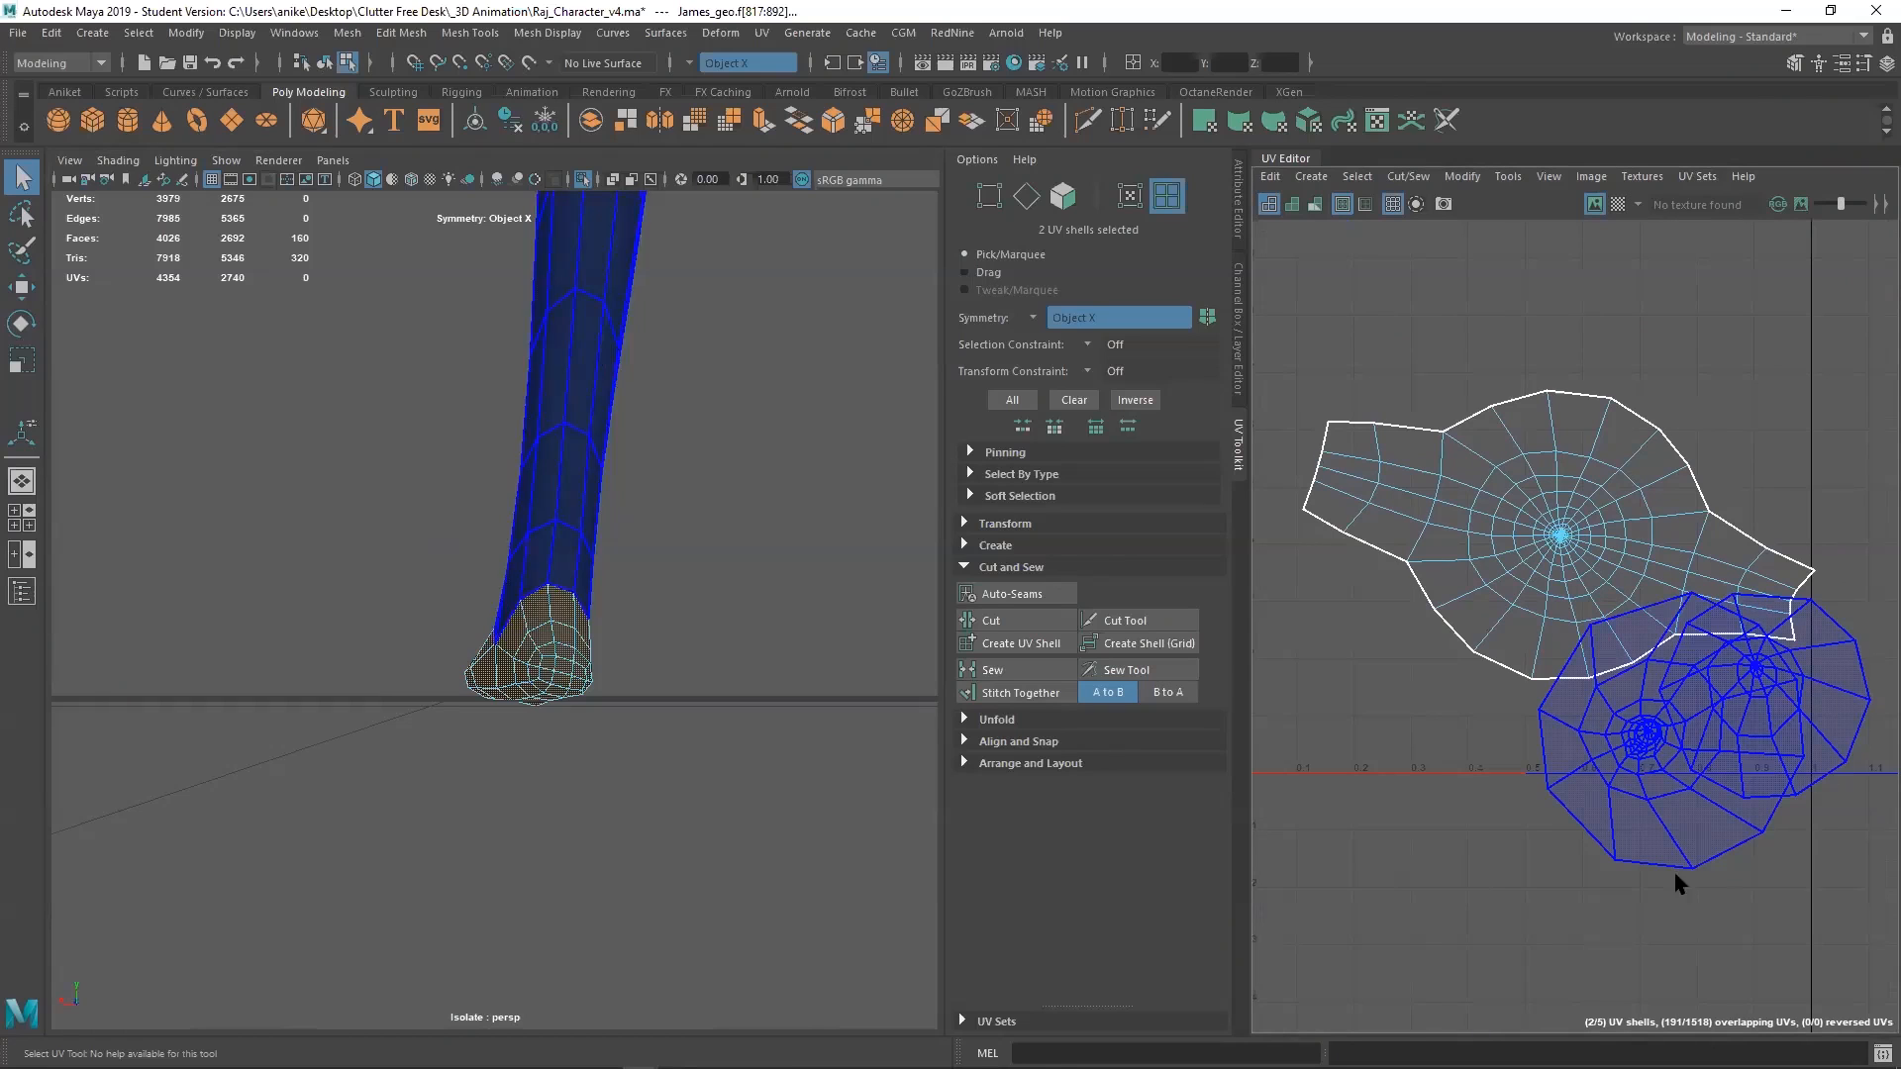
left_click(1535, 773)
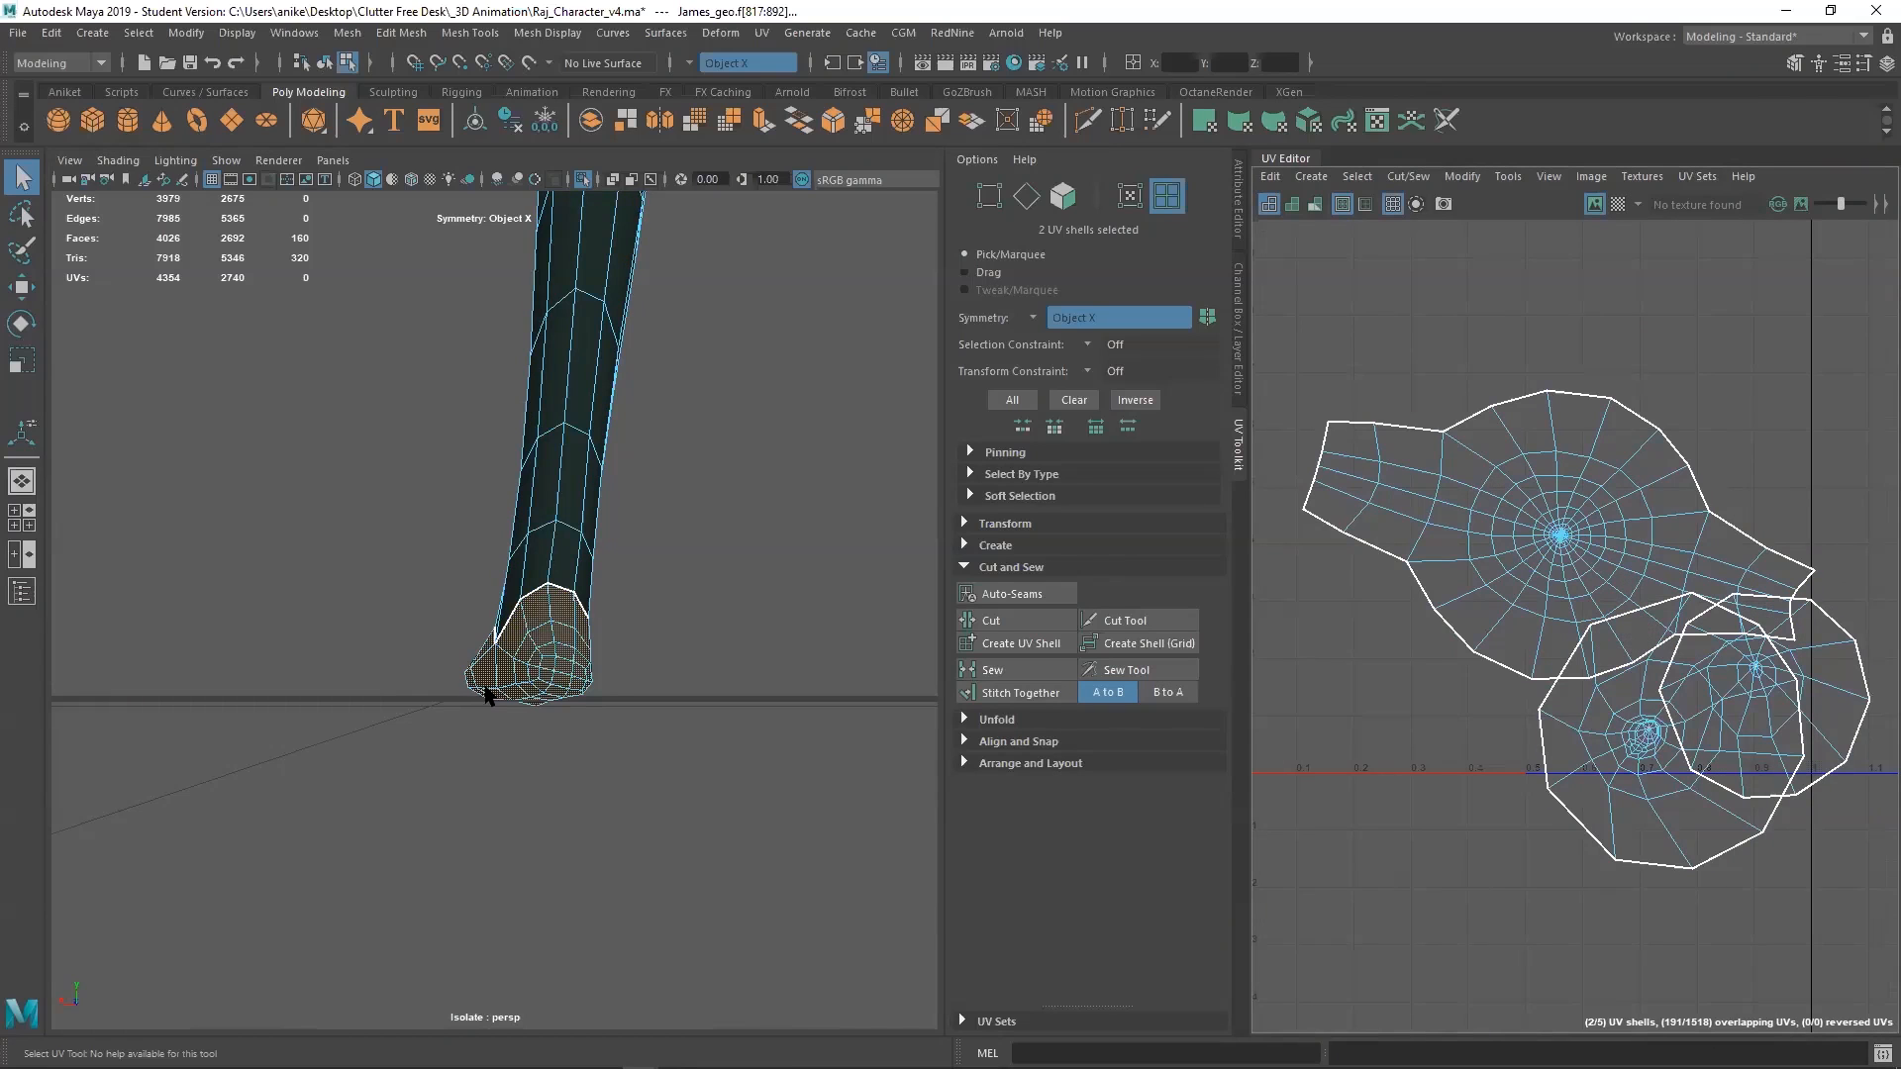
key("w")
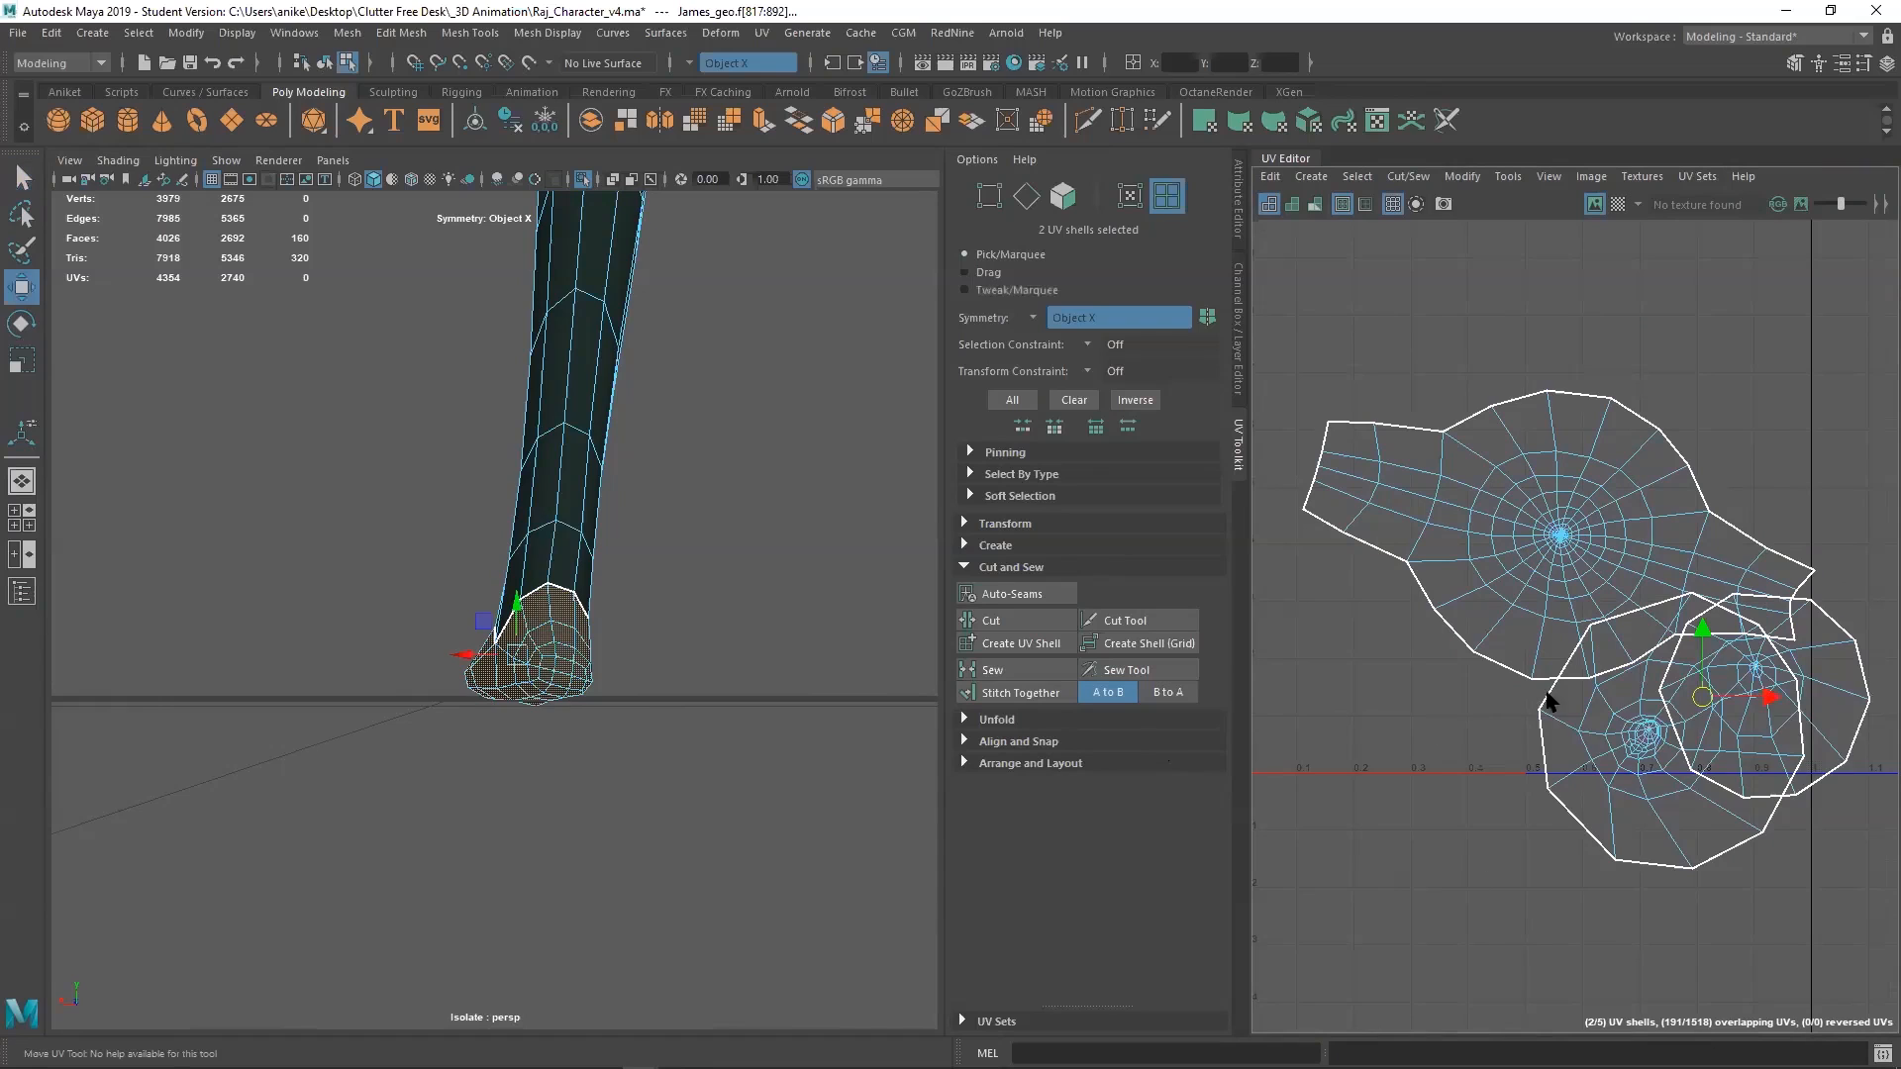
left_click_drag(1686, 695, 1634, 307)
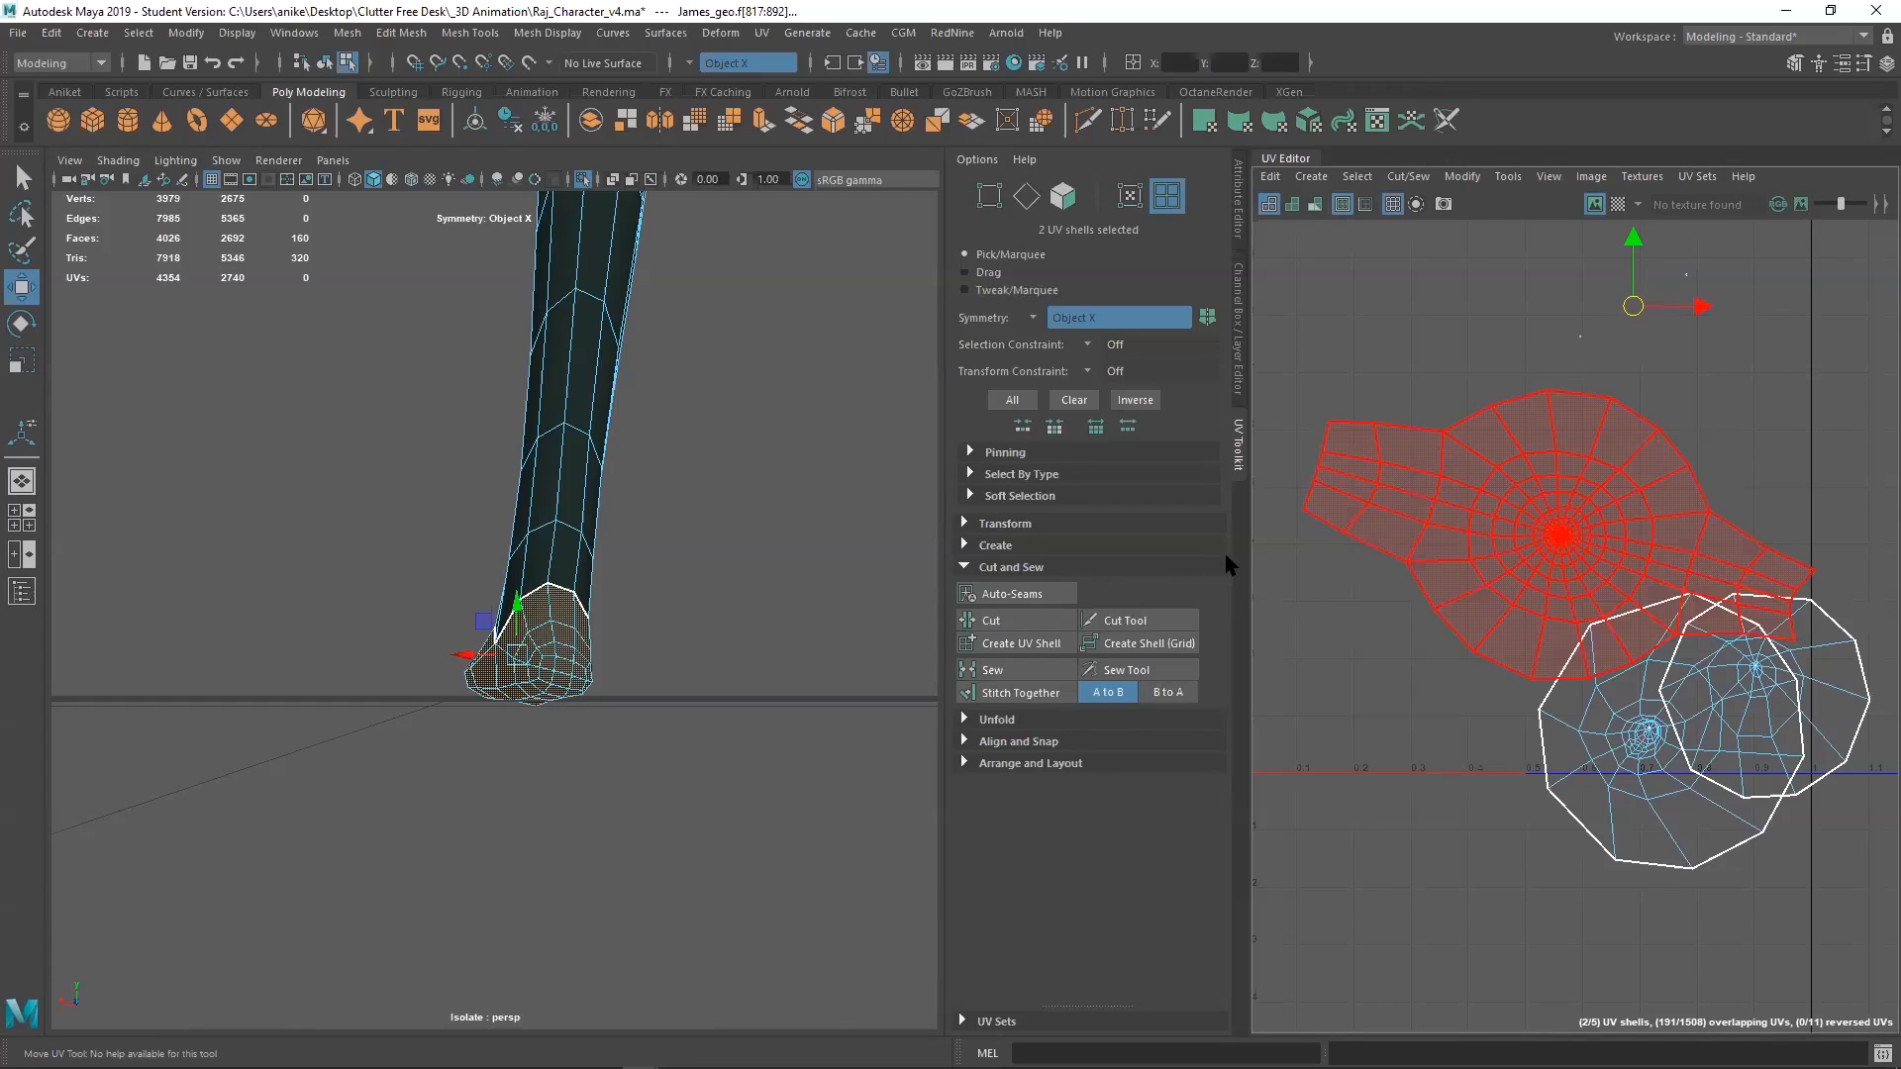
Try scaling the foot UV shells up about 4.8 times and undo the scaling
key("r")
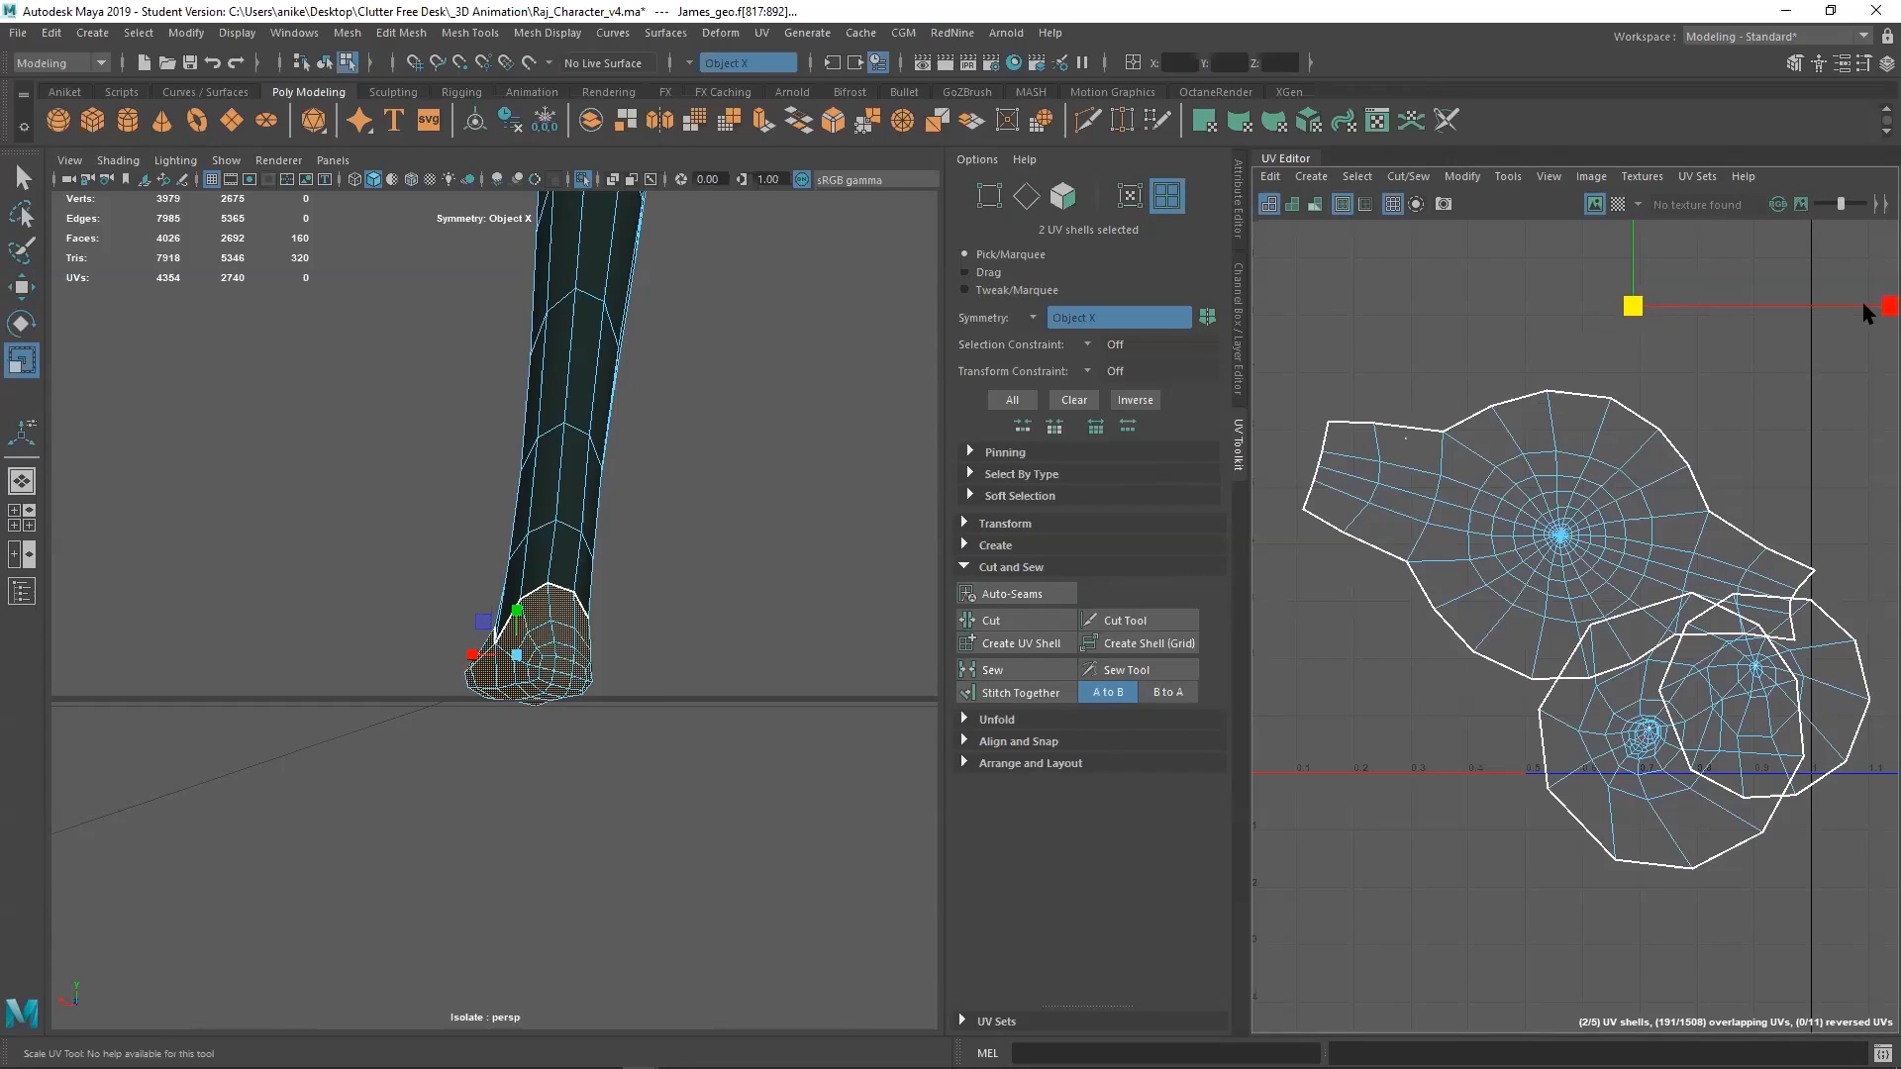
left_click_drag(1866, 311, 1866, 311)
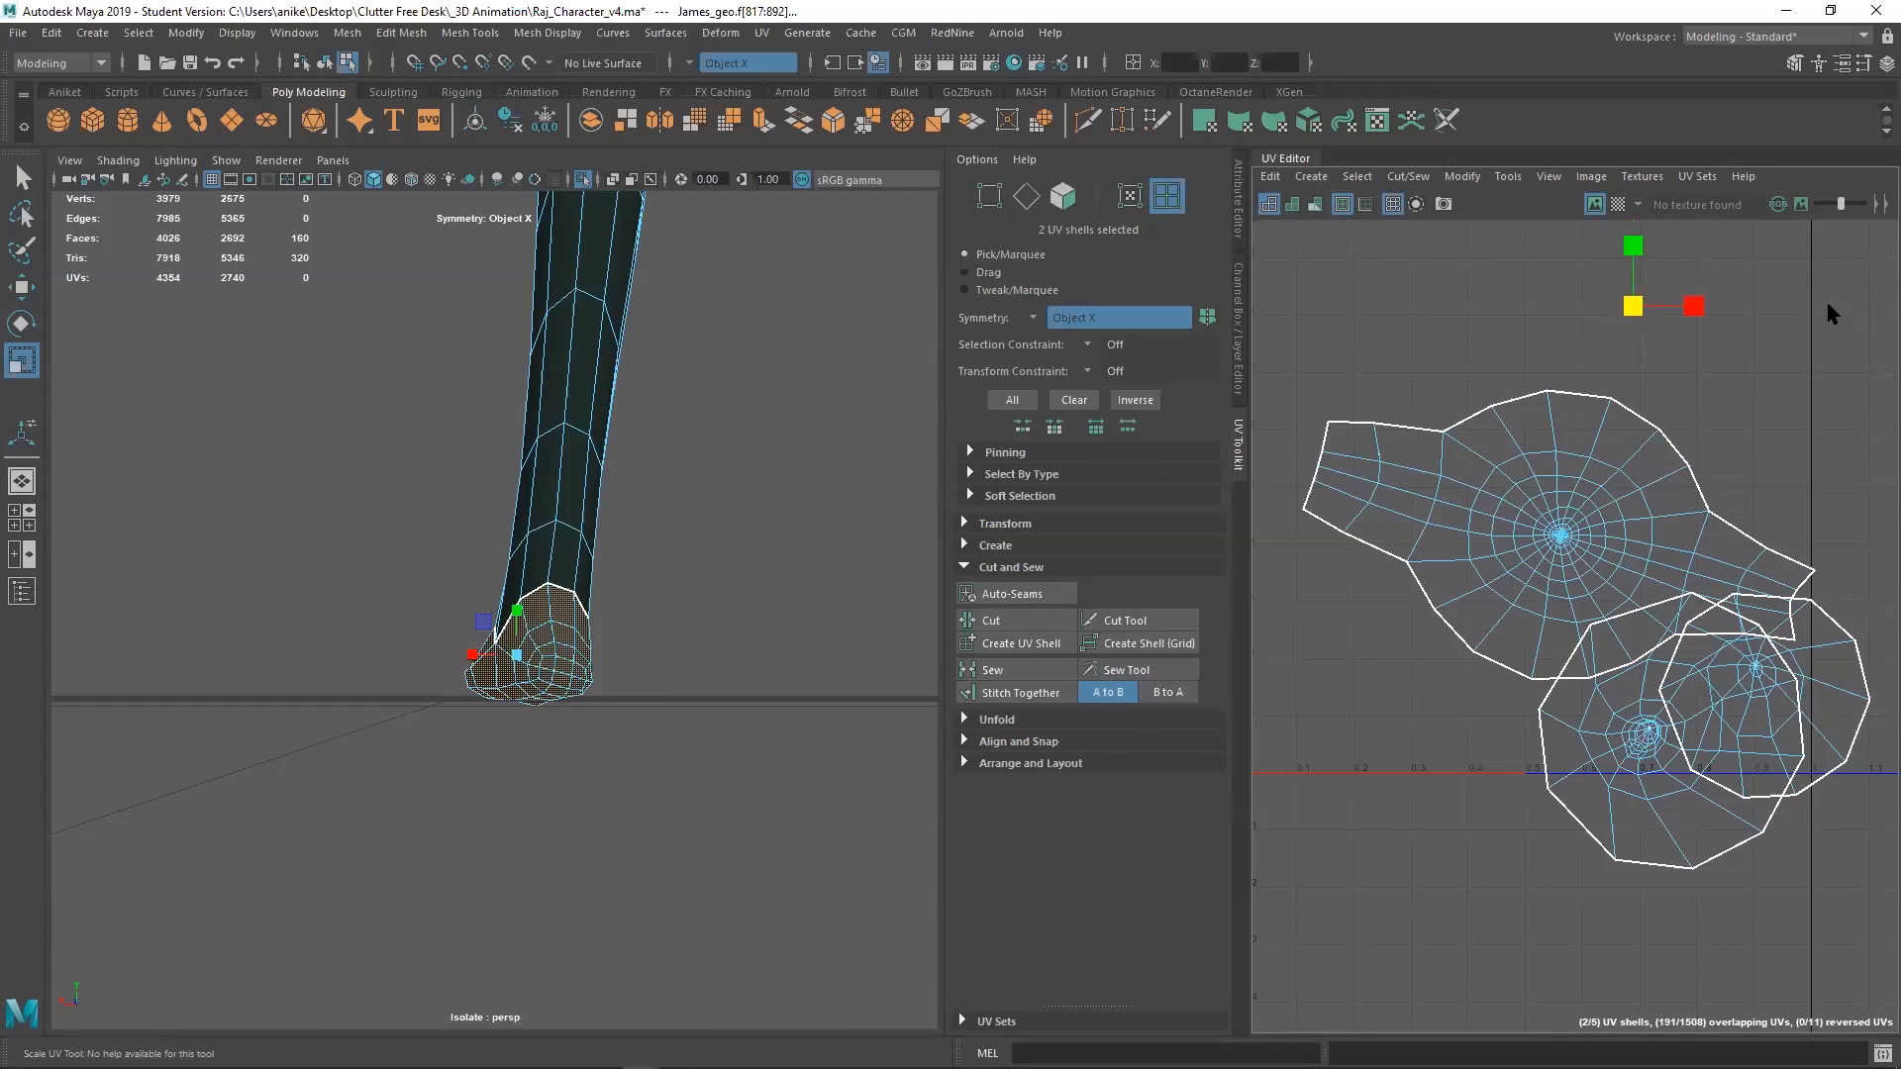
key("ctrl+z")
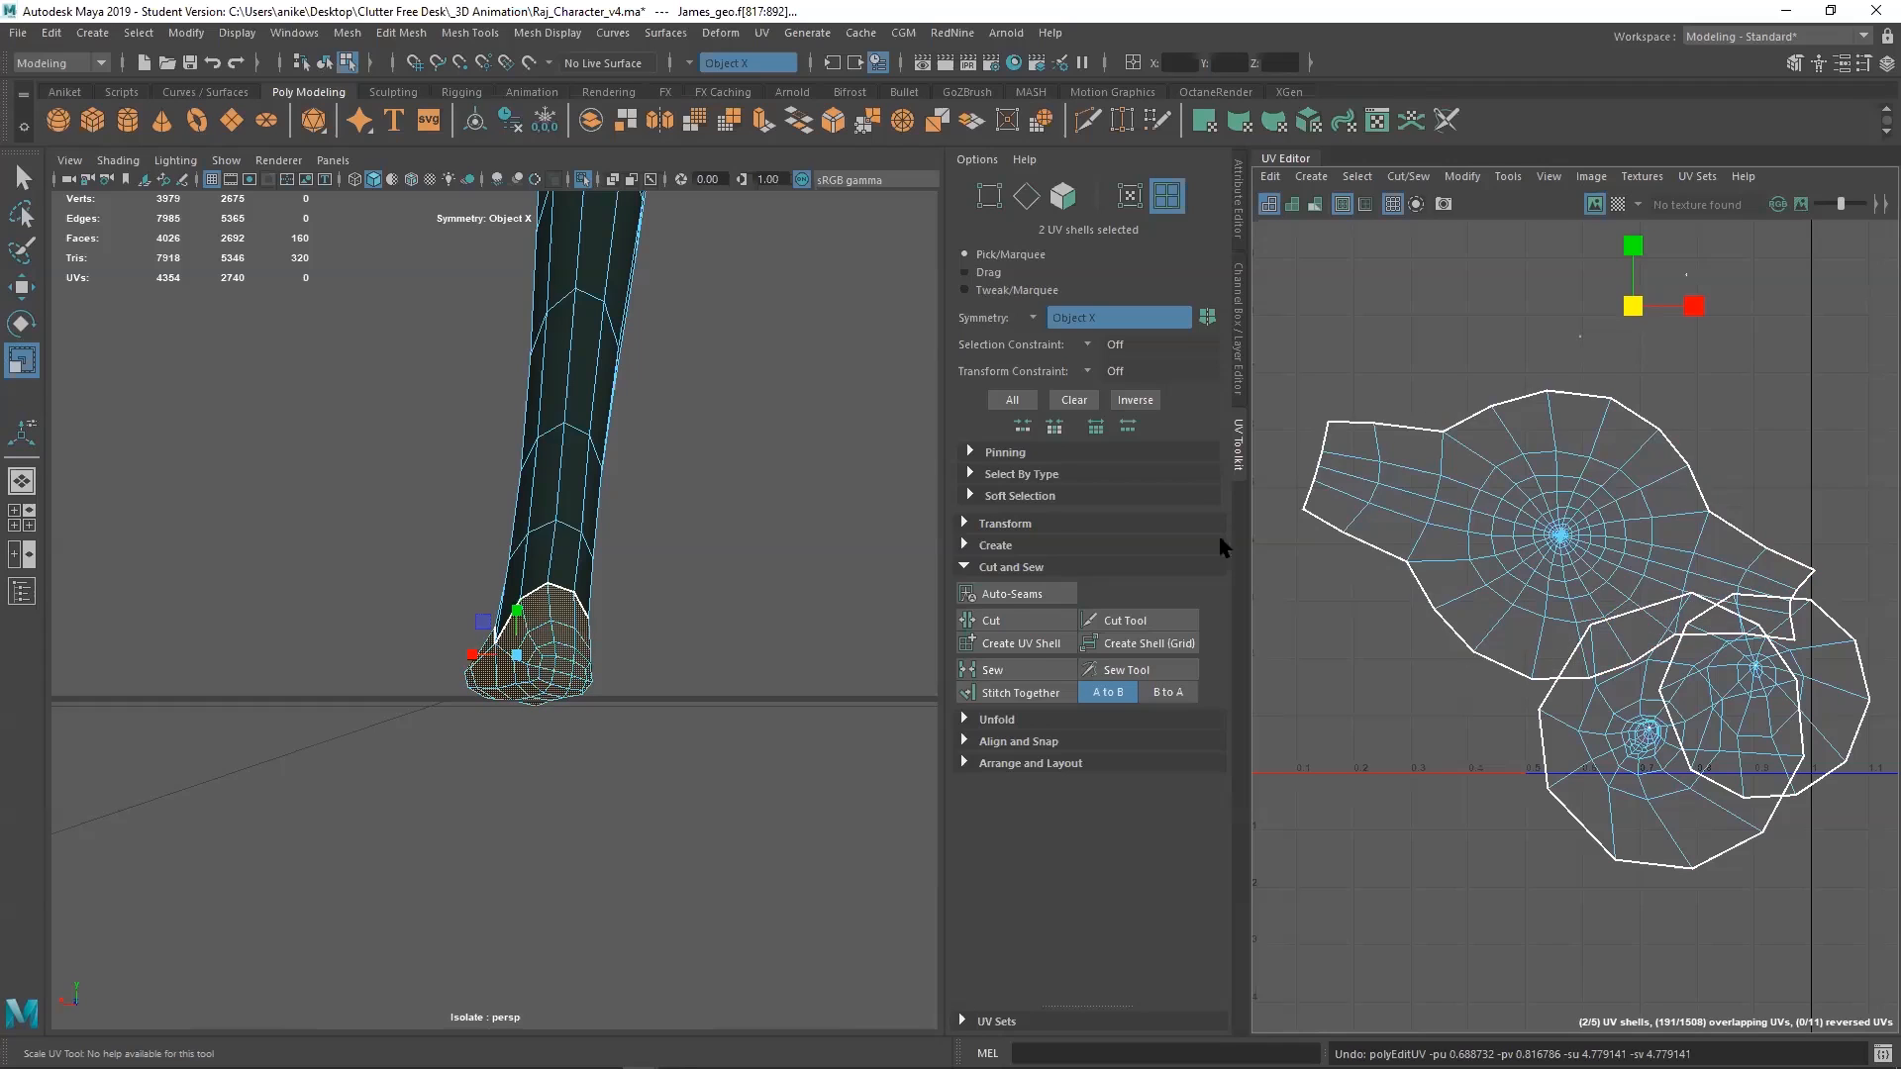
Select the torso UV shell and show its texel density settings, with the whole body in view
left_click(1498, 505)
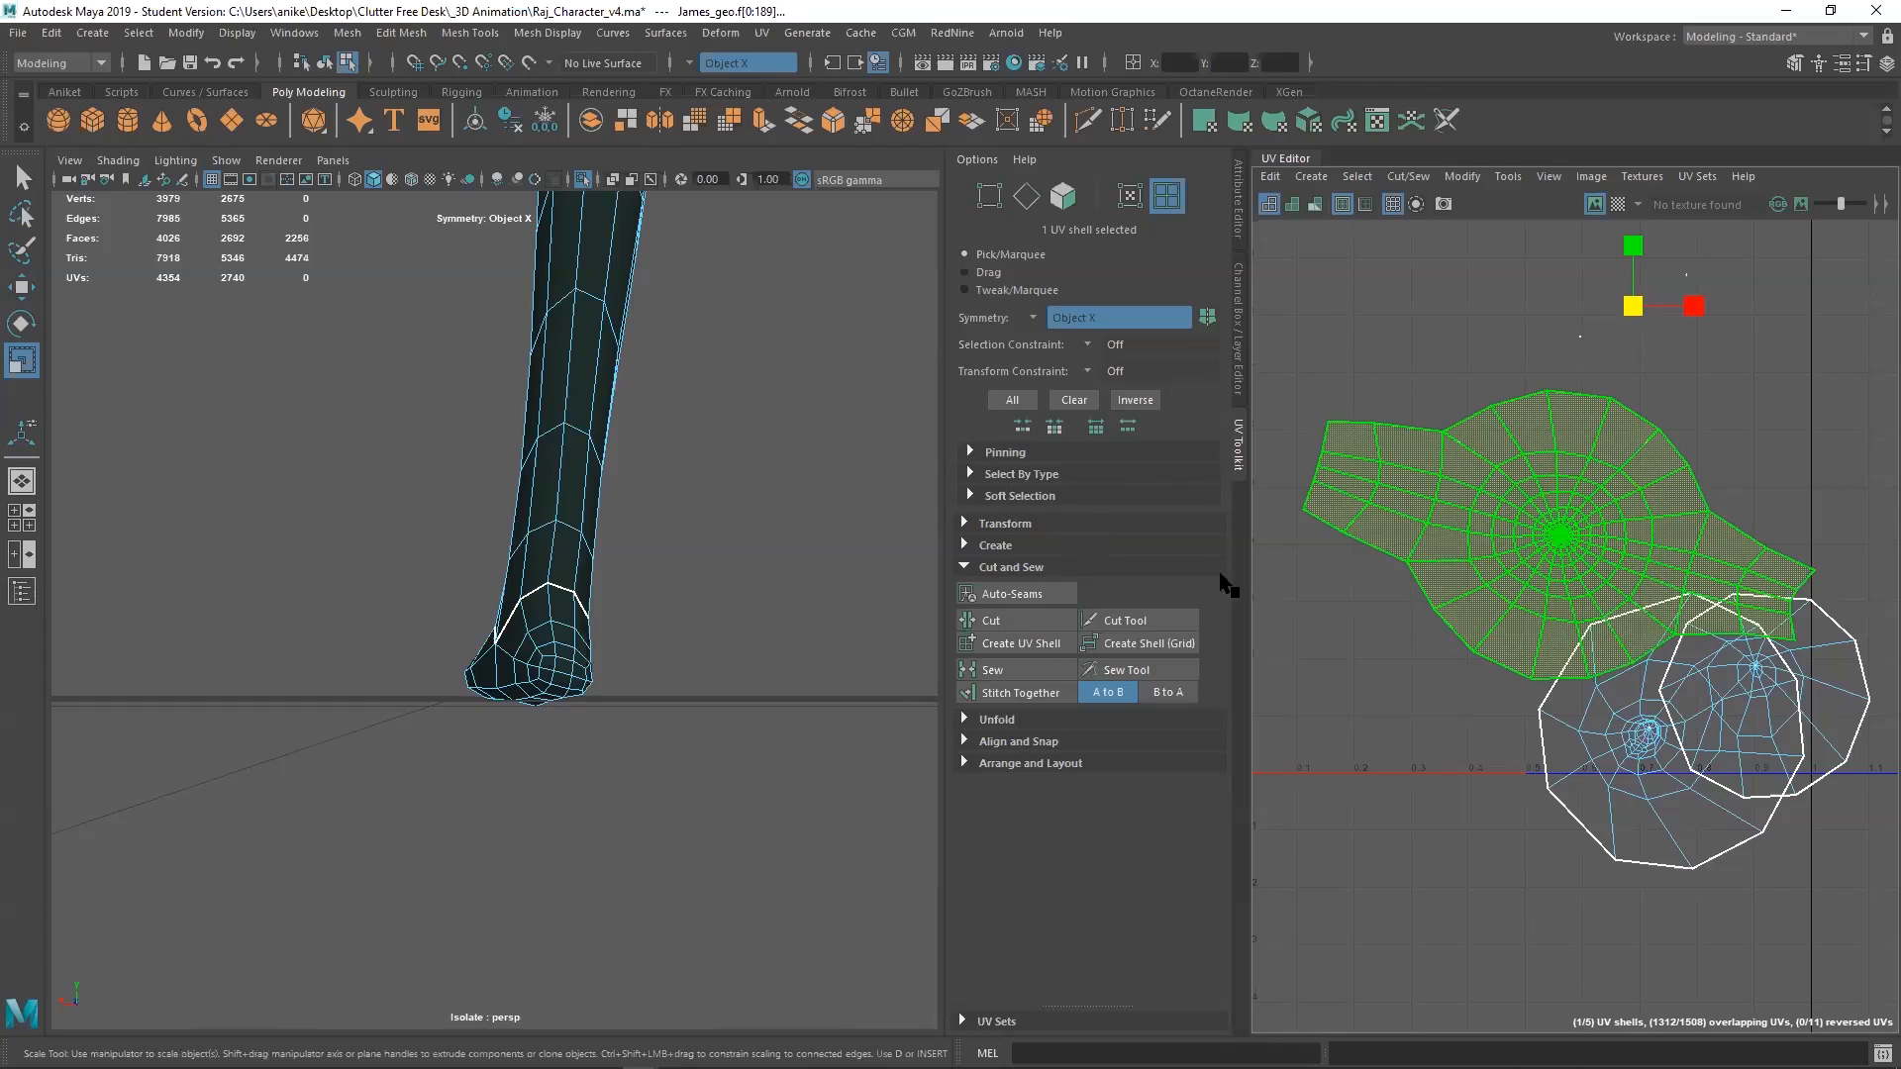
left_click(1005, 524)
scroll(1017, 753, "down", 5)
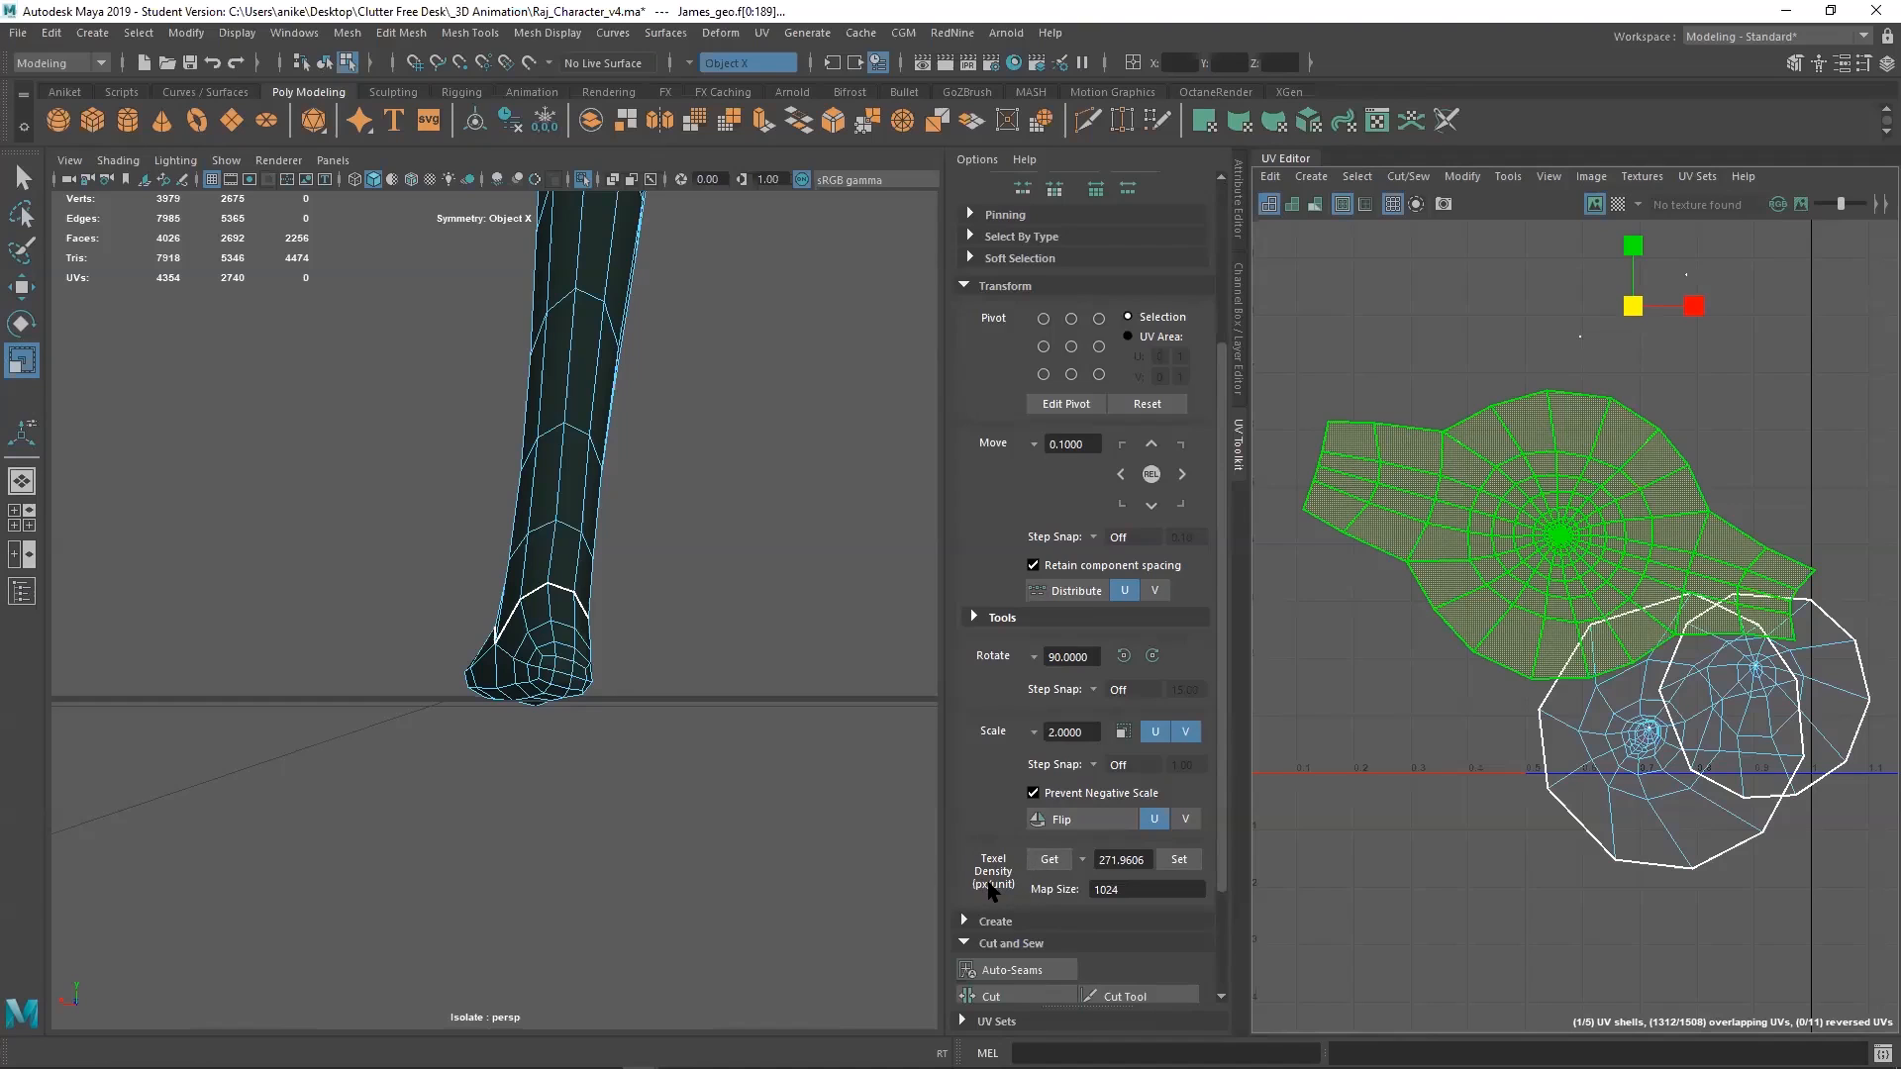
scroll(606, 561, "down", 5)
scroll(633, 709, "down", 3)
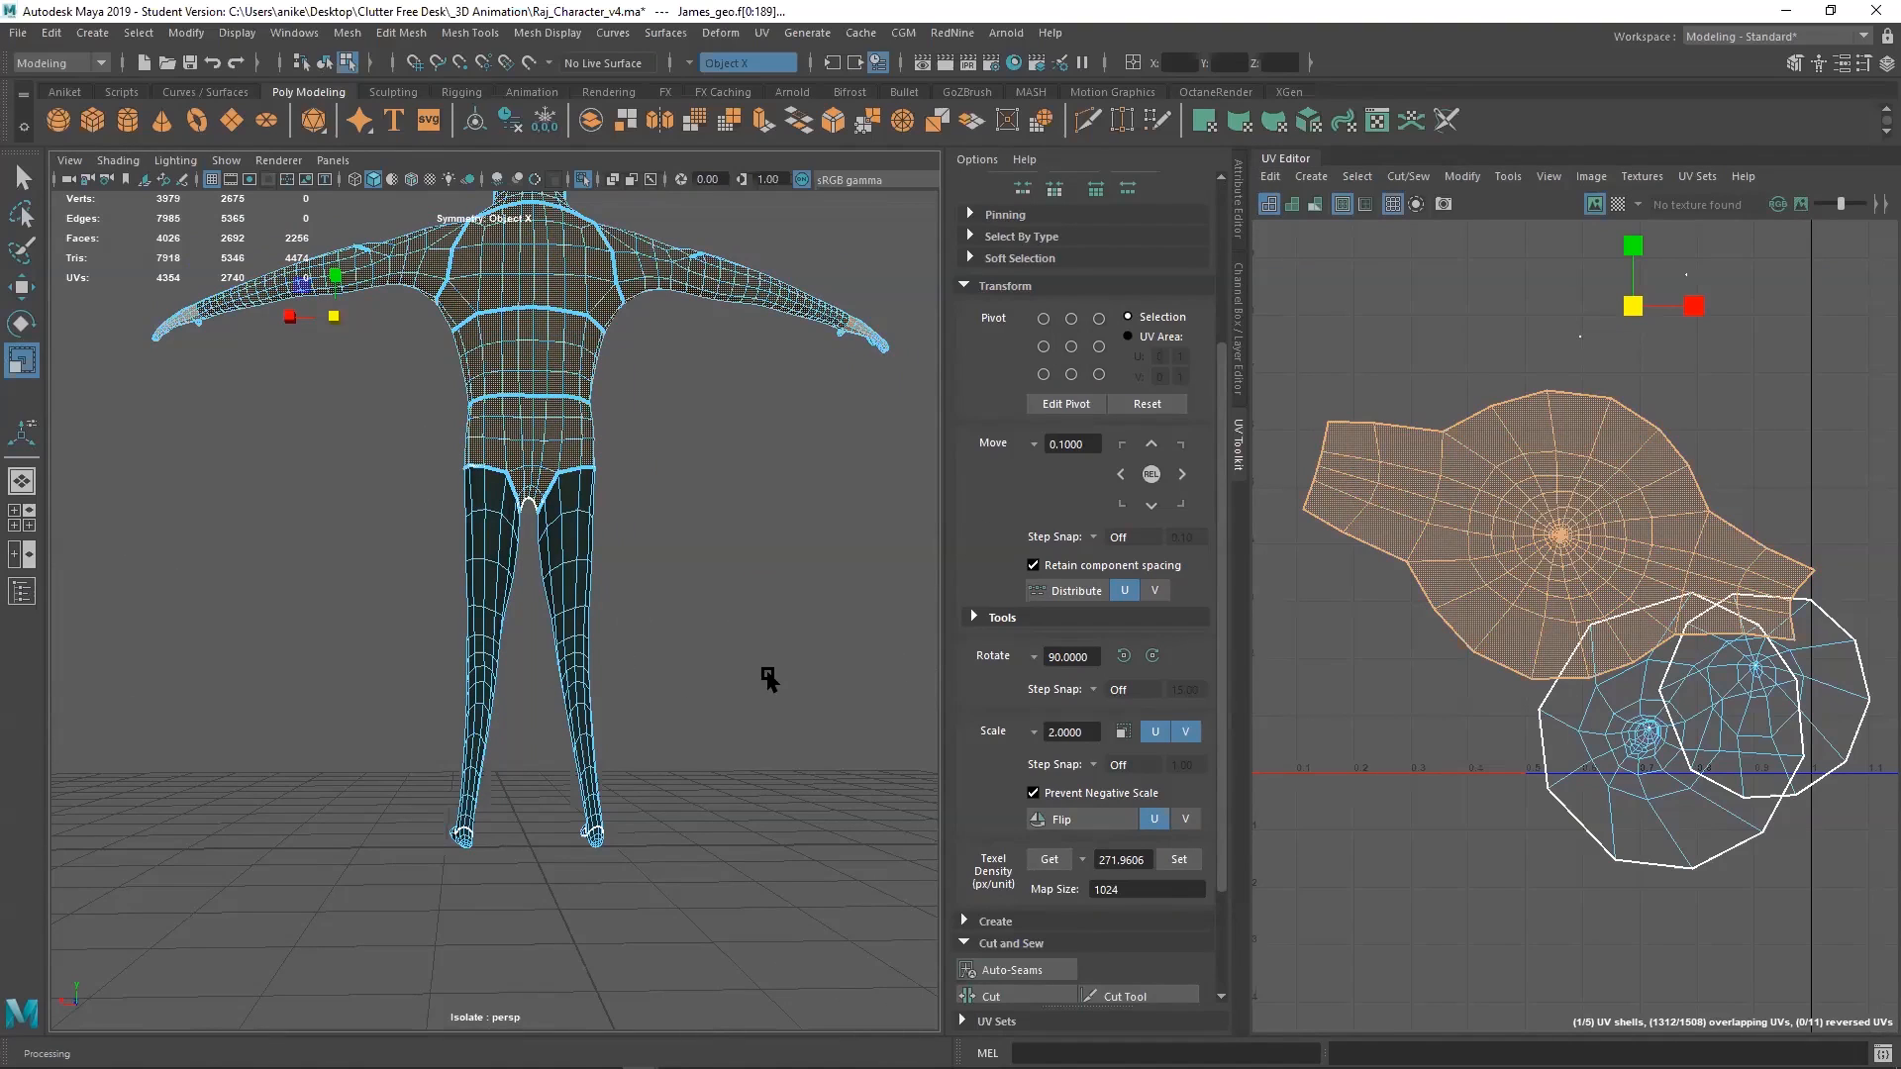
middle_click_drag(755, 559, 731, 639, "alt")
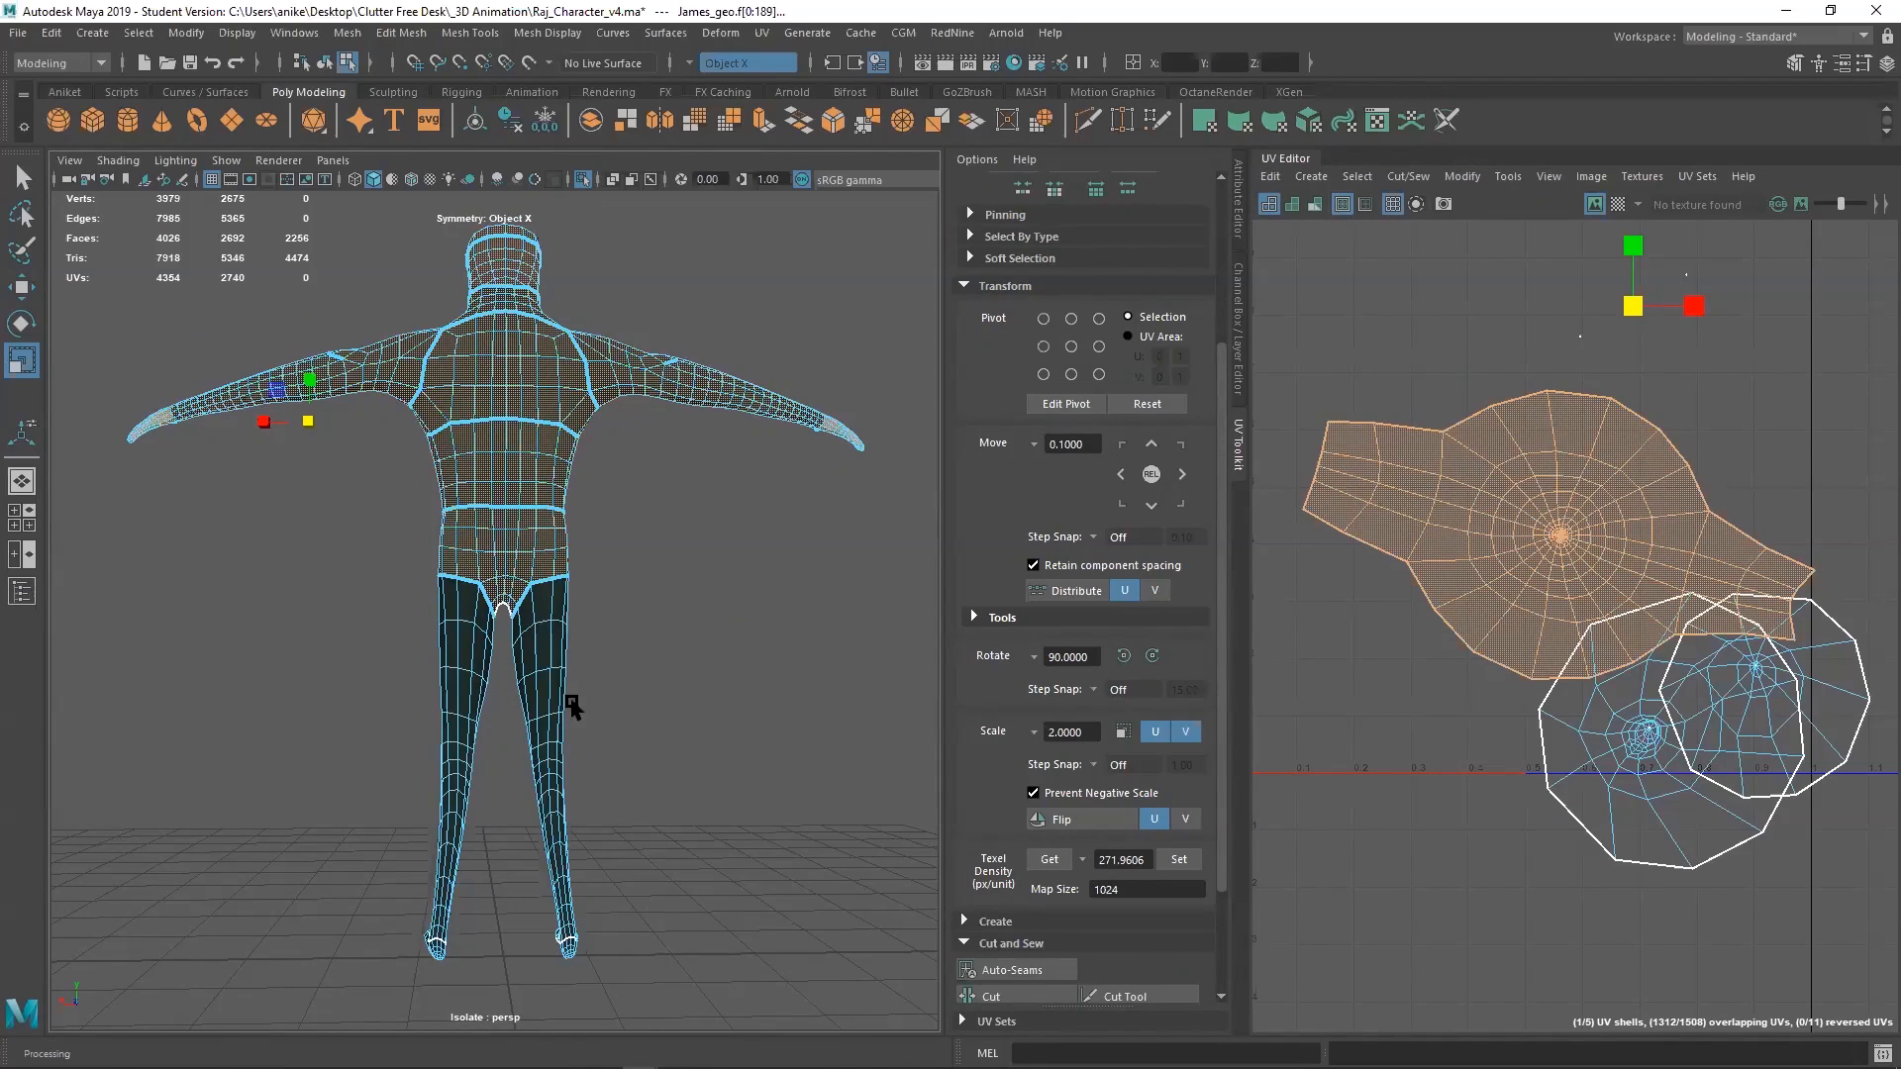
Try a texel density of 10.24 px/unit on the torso UV shell at map size 1024
double_click(1122, 861)
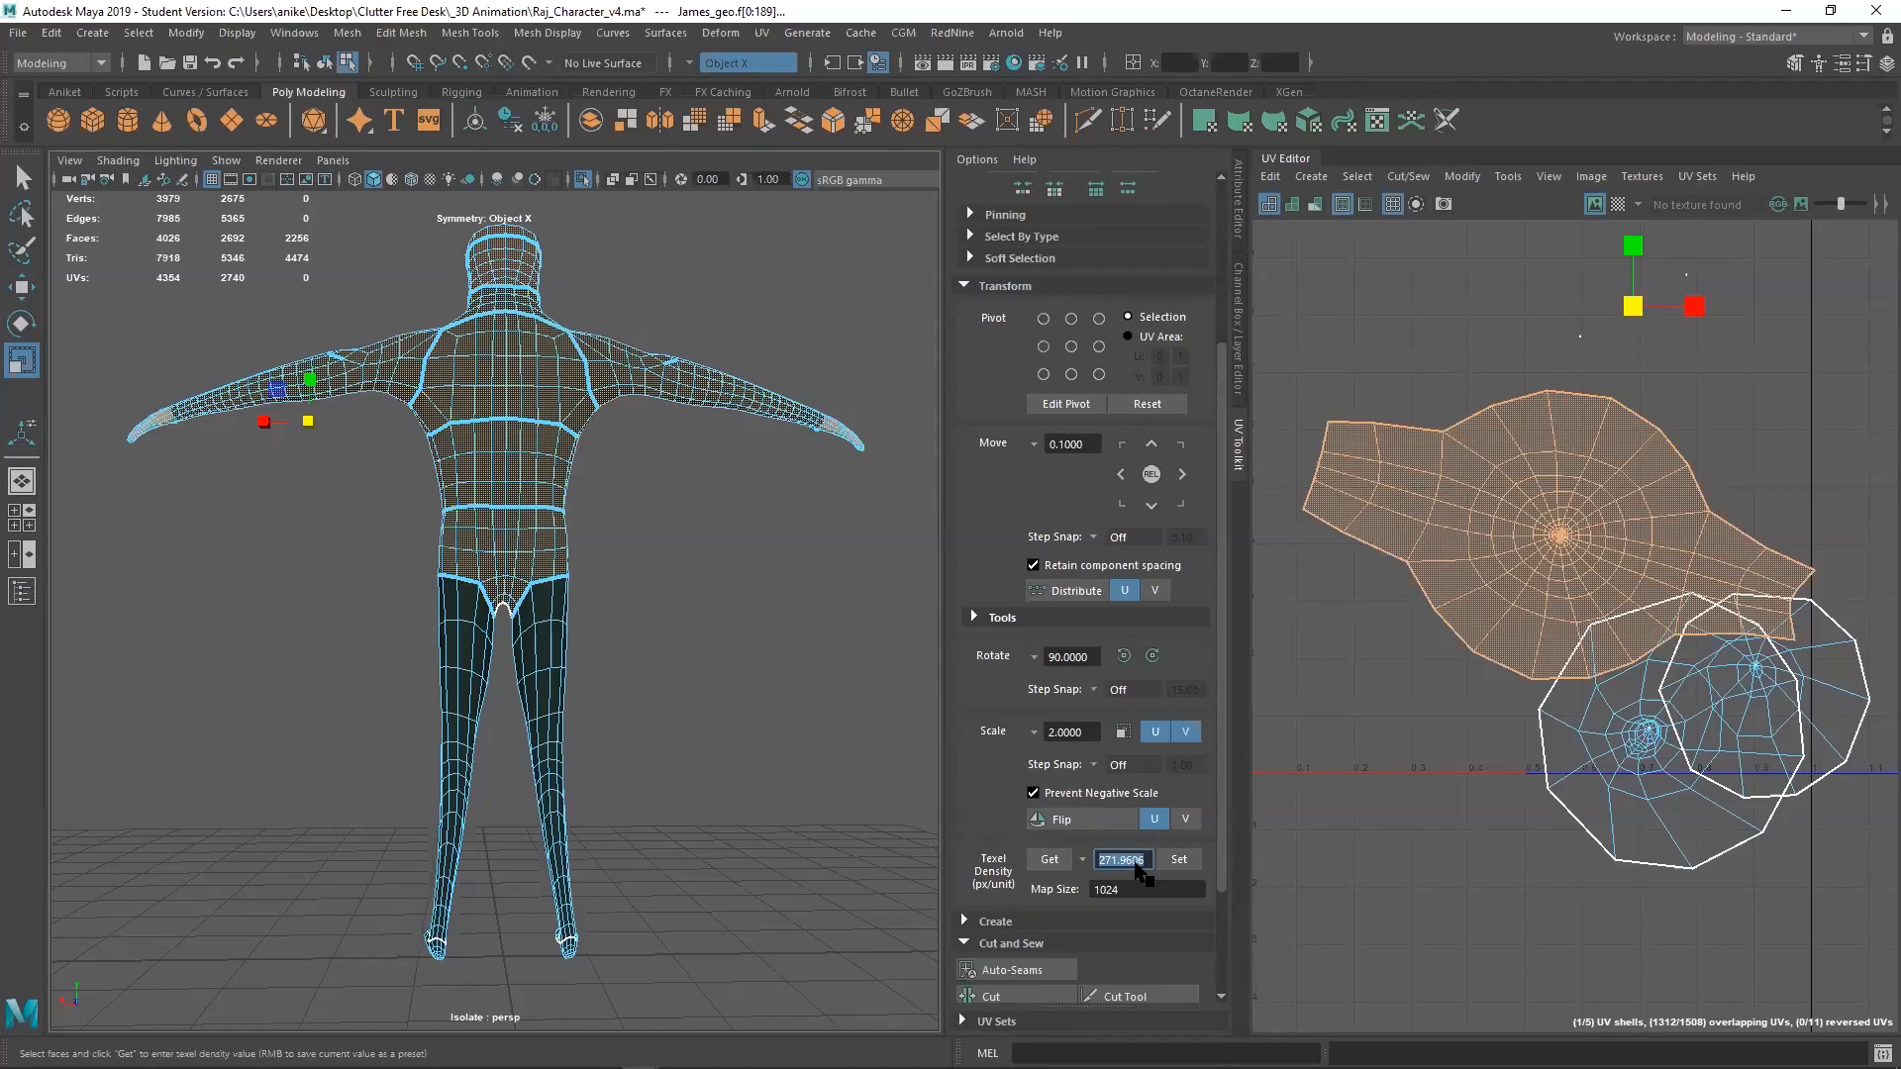
type("10.0000")
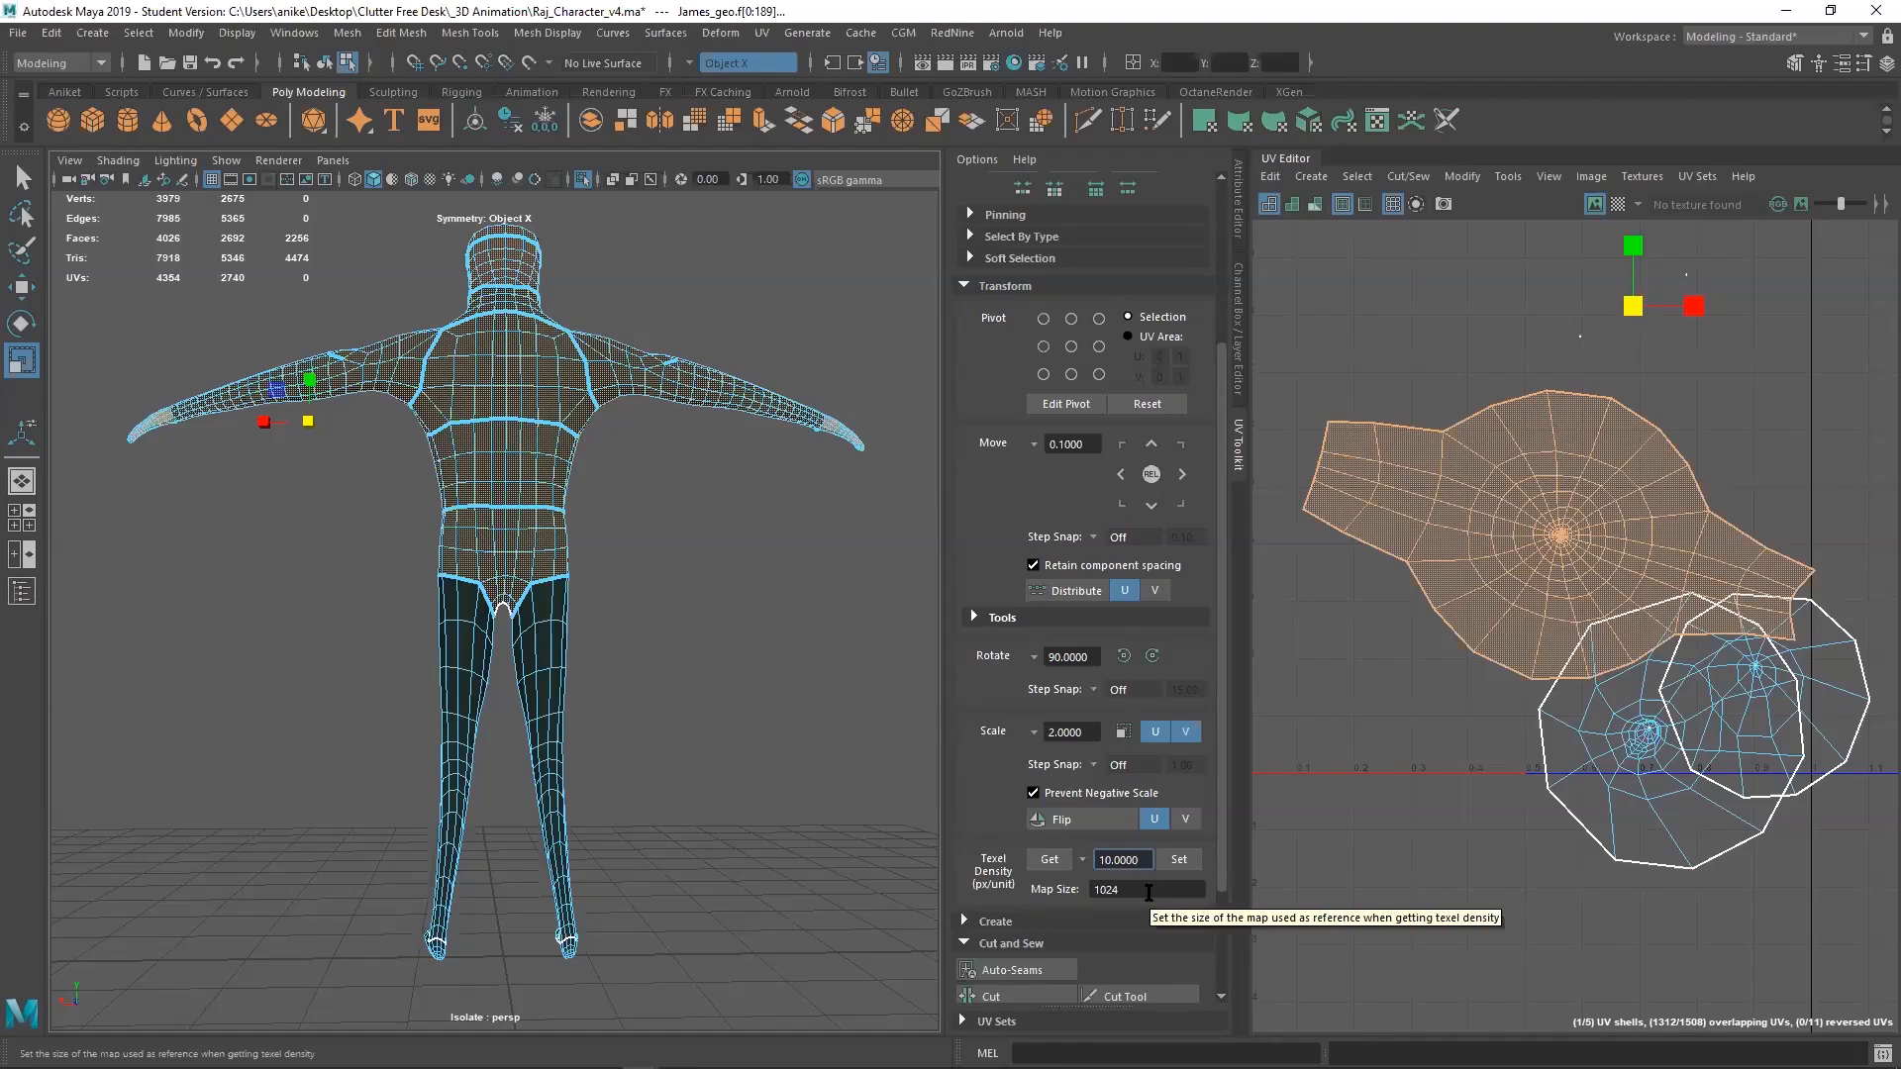
key("Return")
type("10.24")
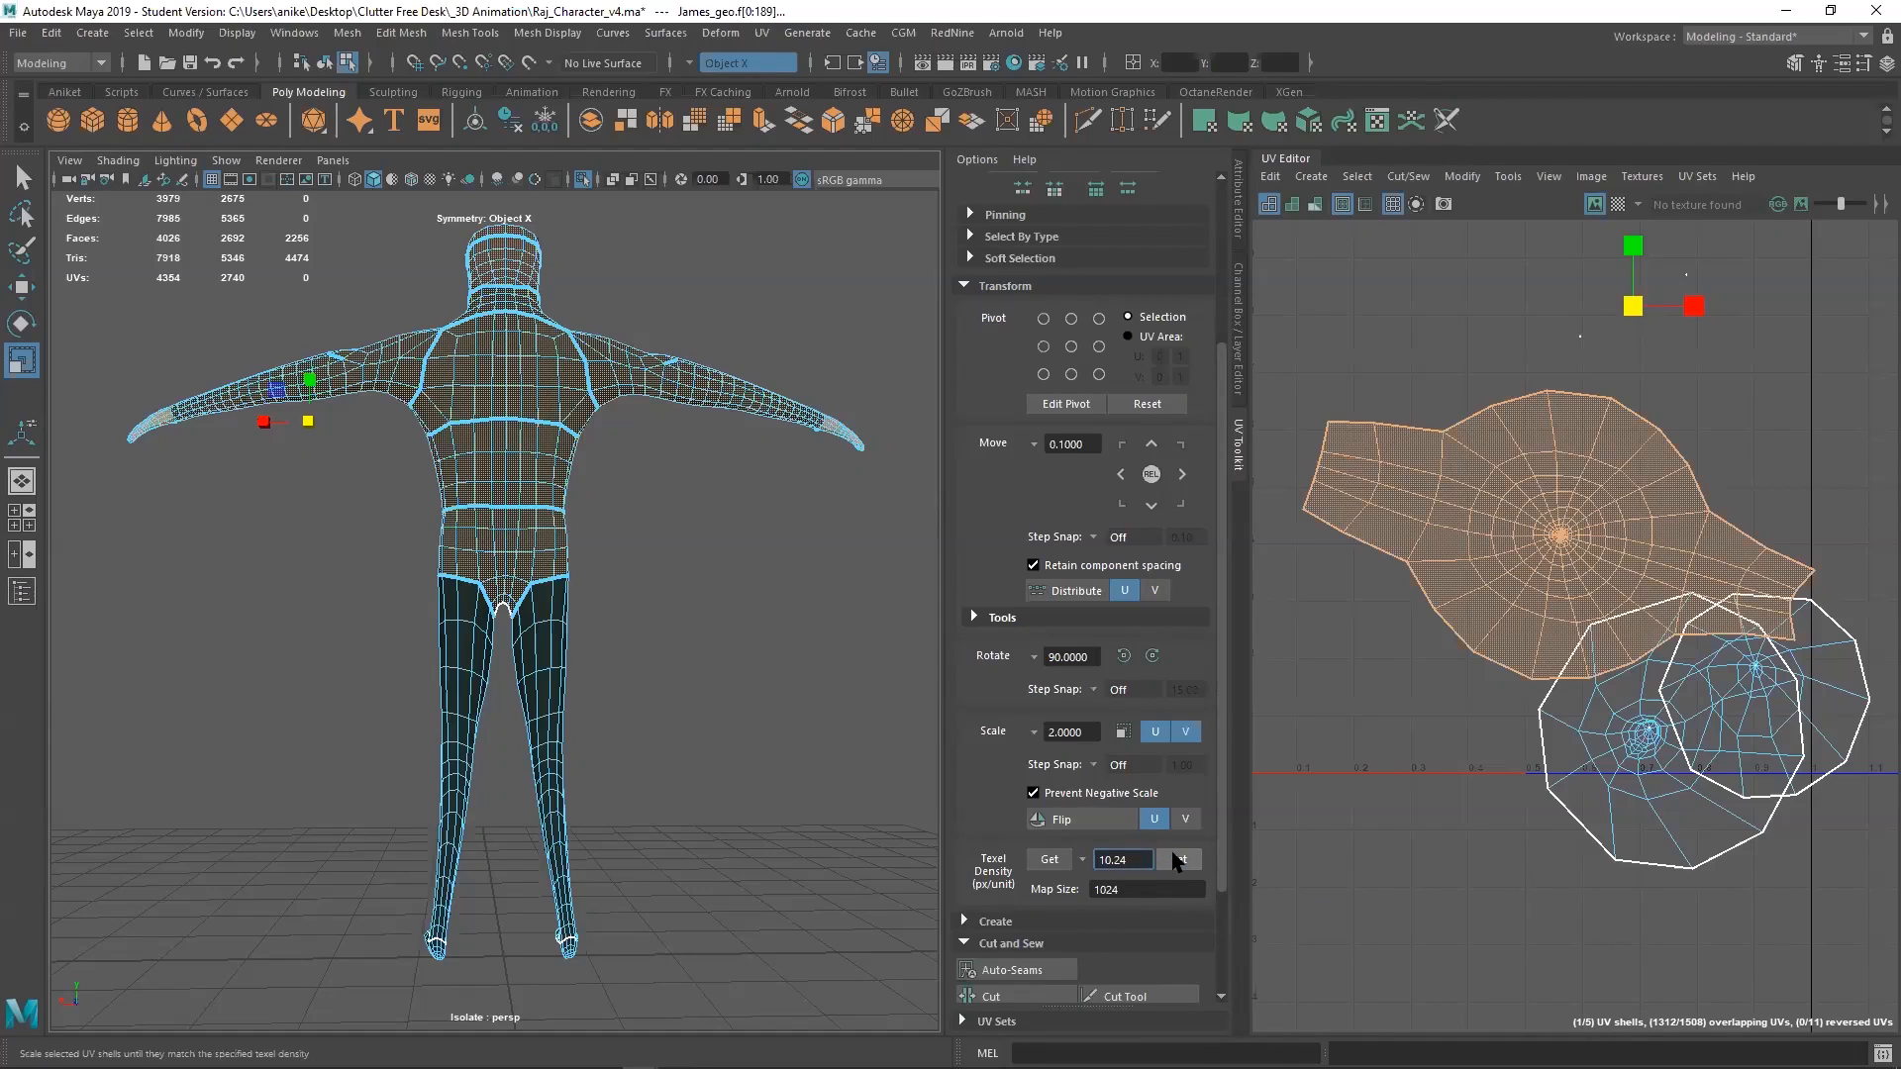
left_click(1178, 859)
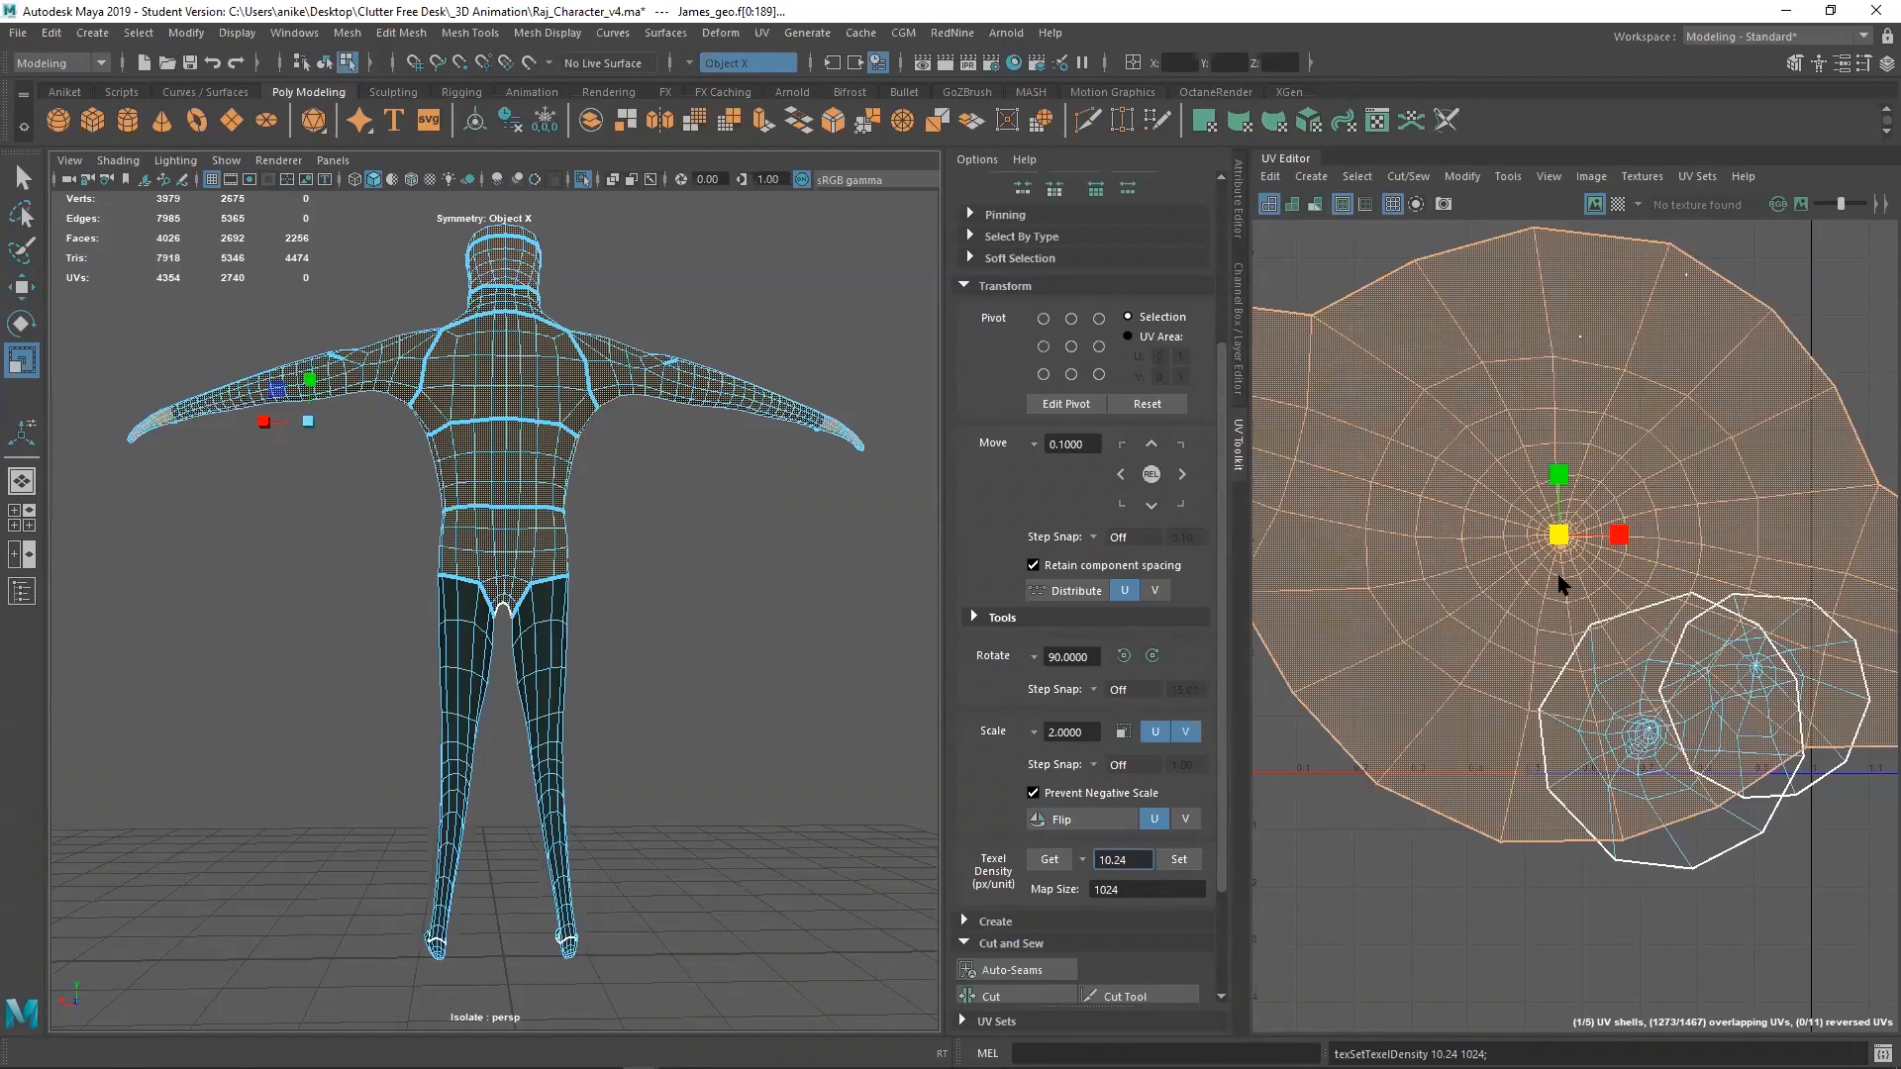
scroll(1556, 577, "down", 5)
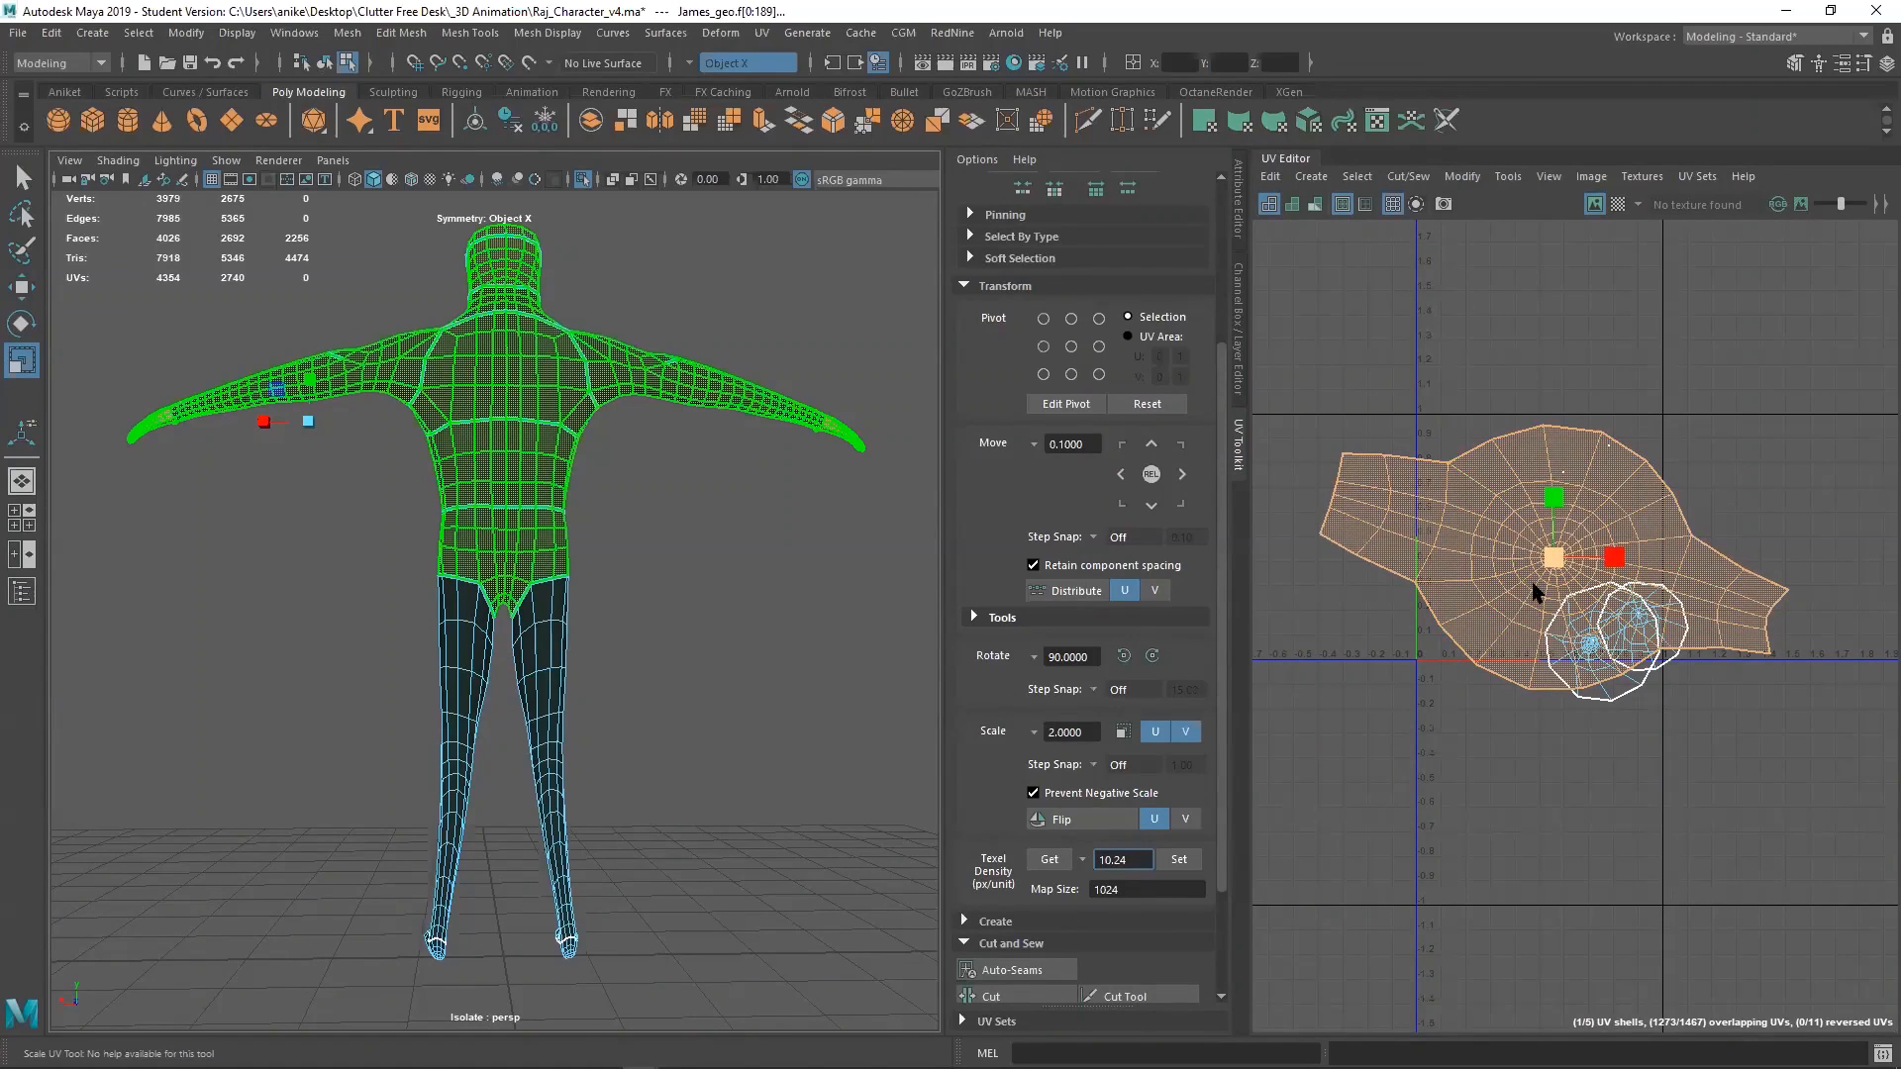
Set the torso shell's texel density to 5.12 px/unit, and apply the same density to both foot shells
double_click(1115, 859)
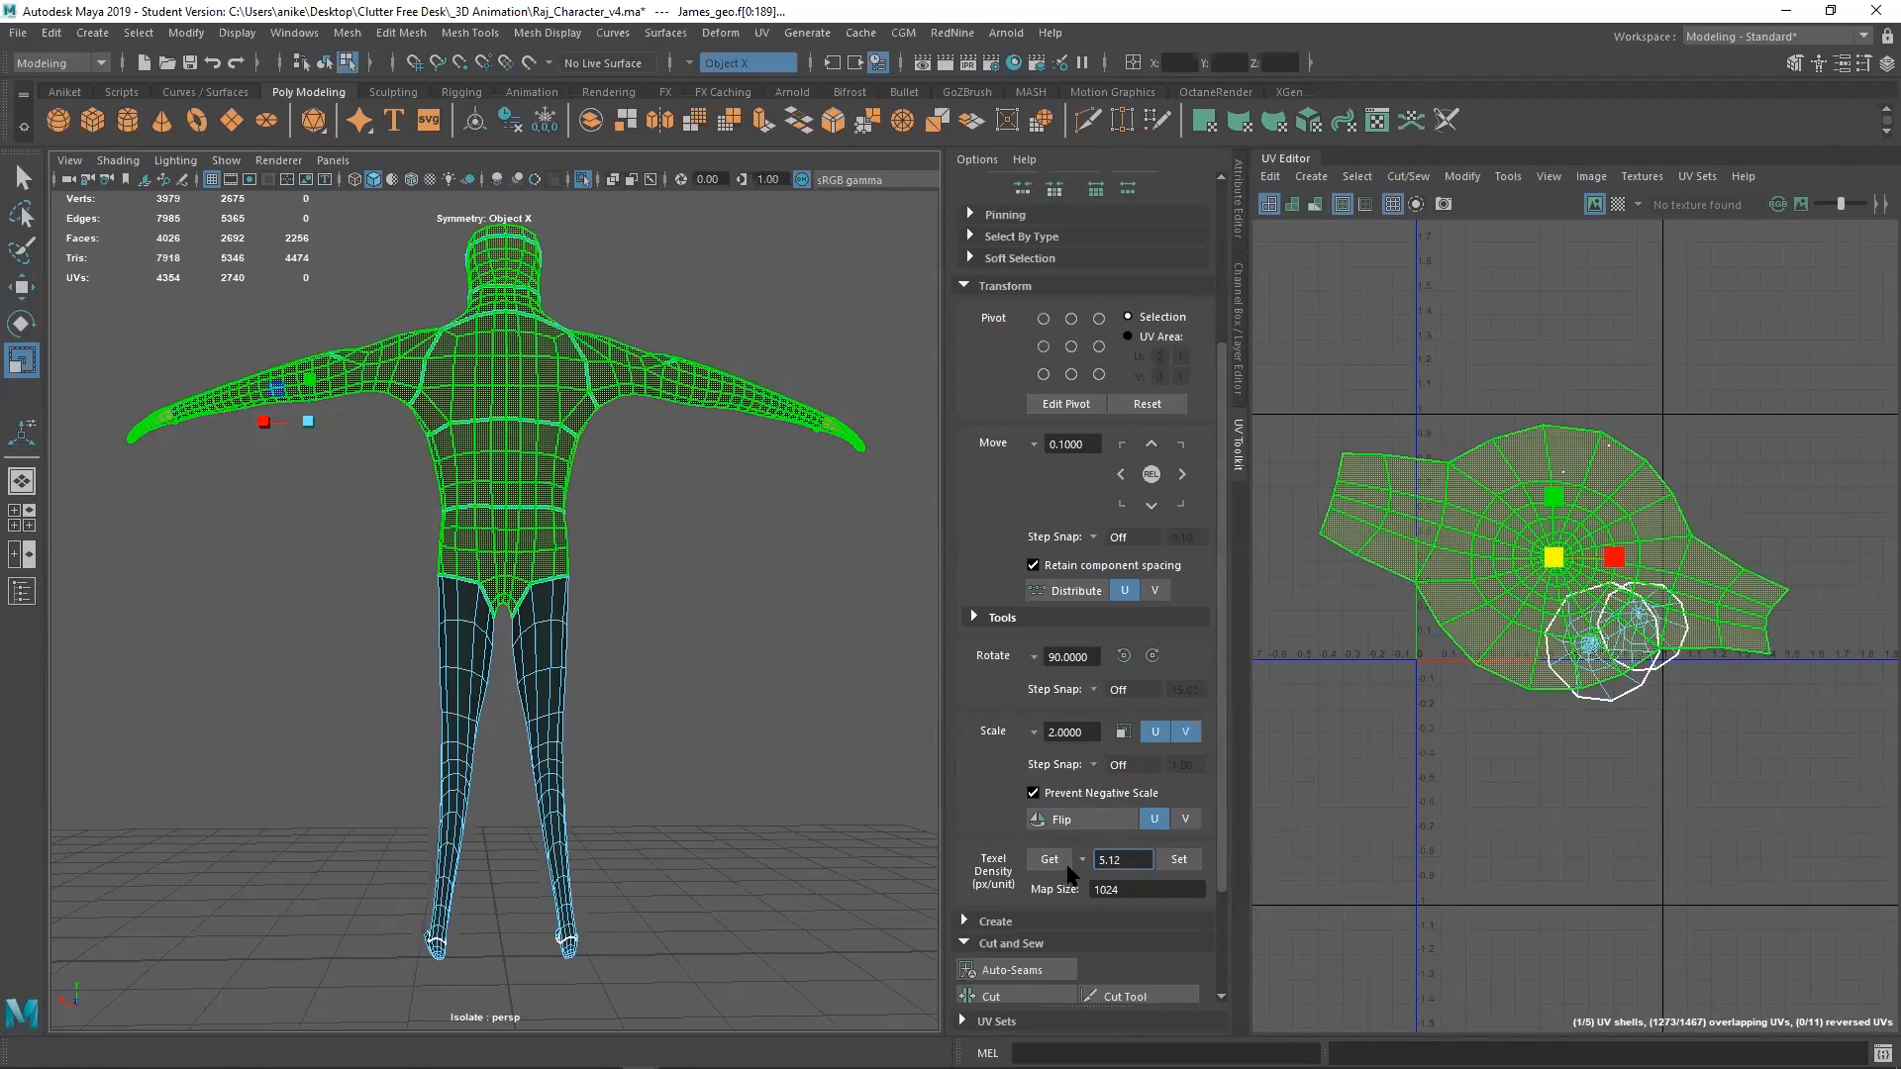
left_click(1178, 859)
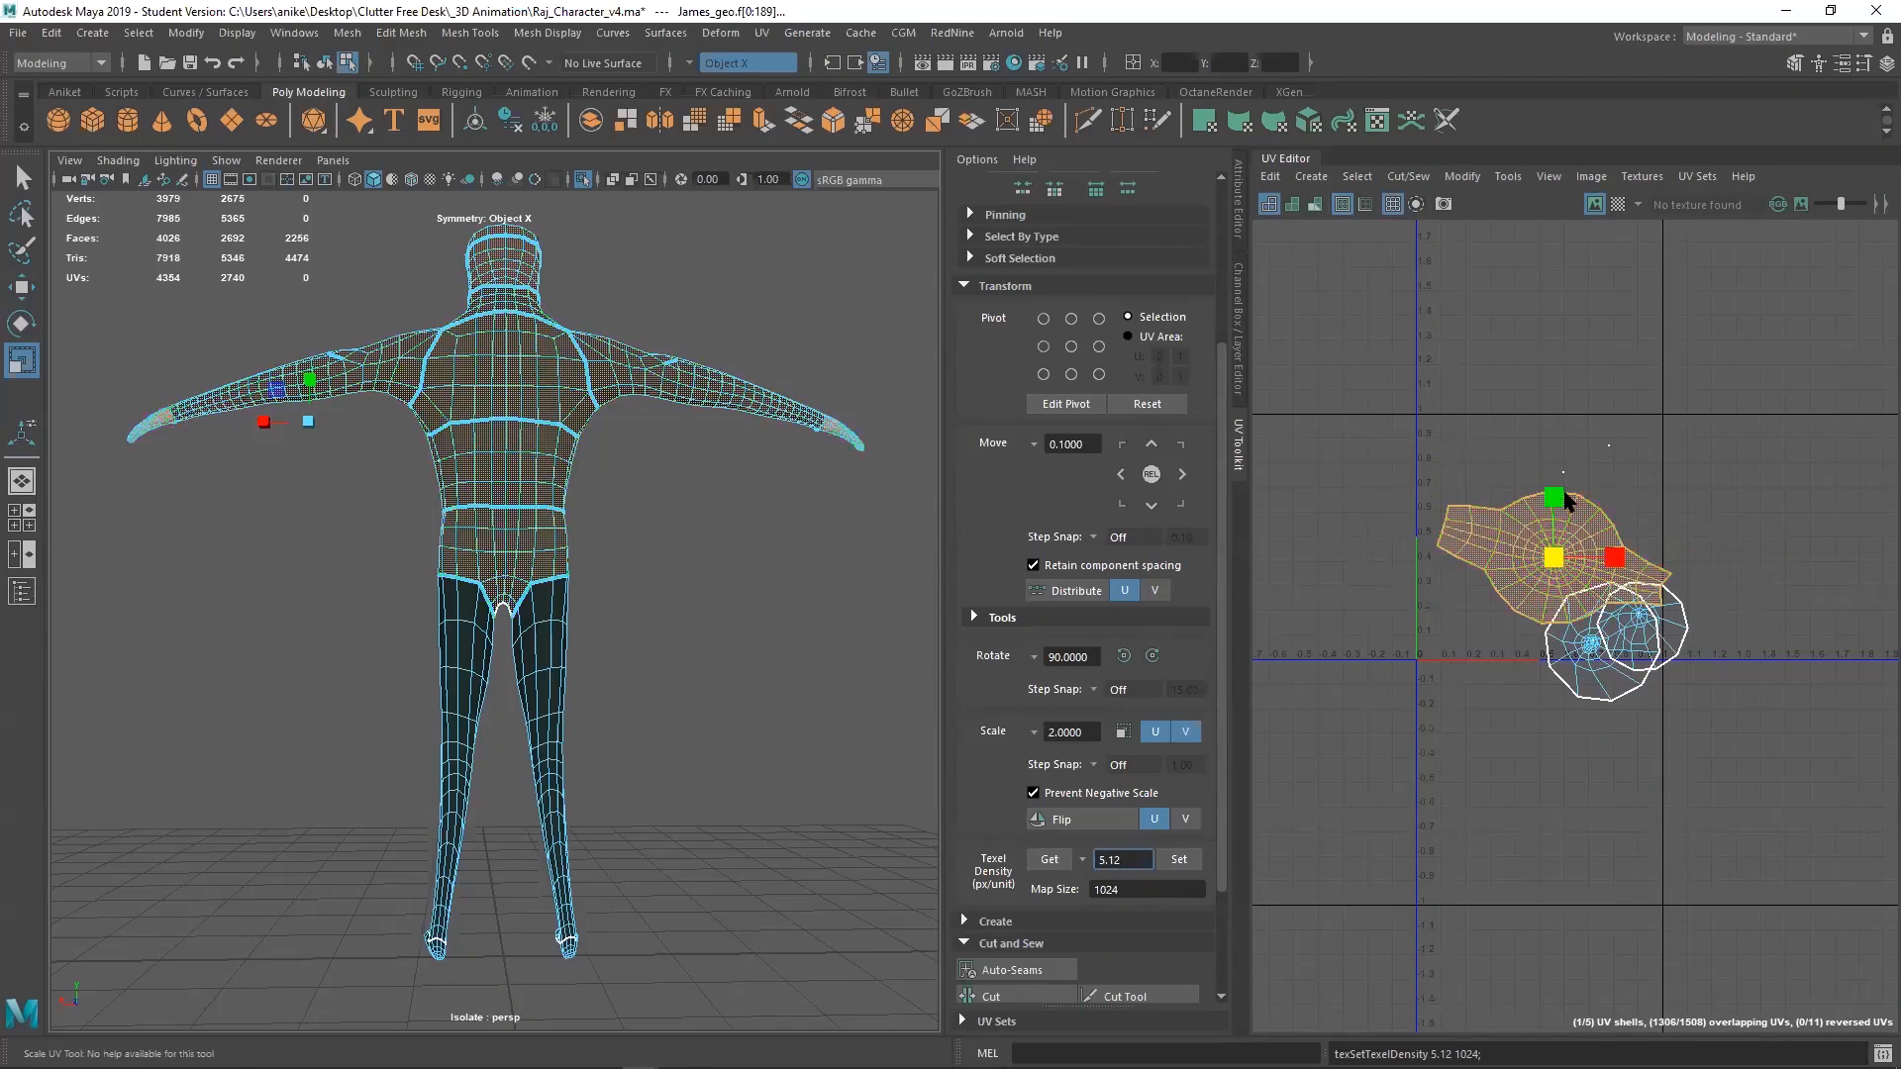
left_click_drag(1549, 421, 1624, 488)
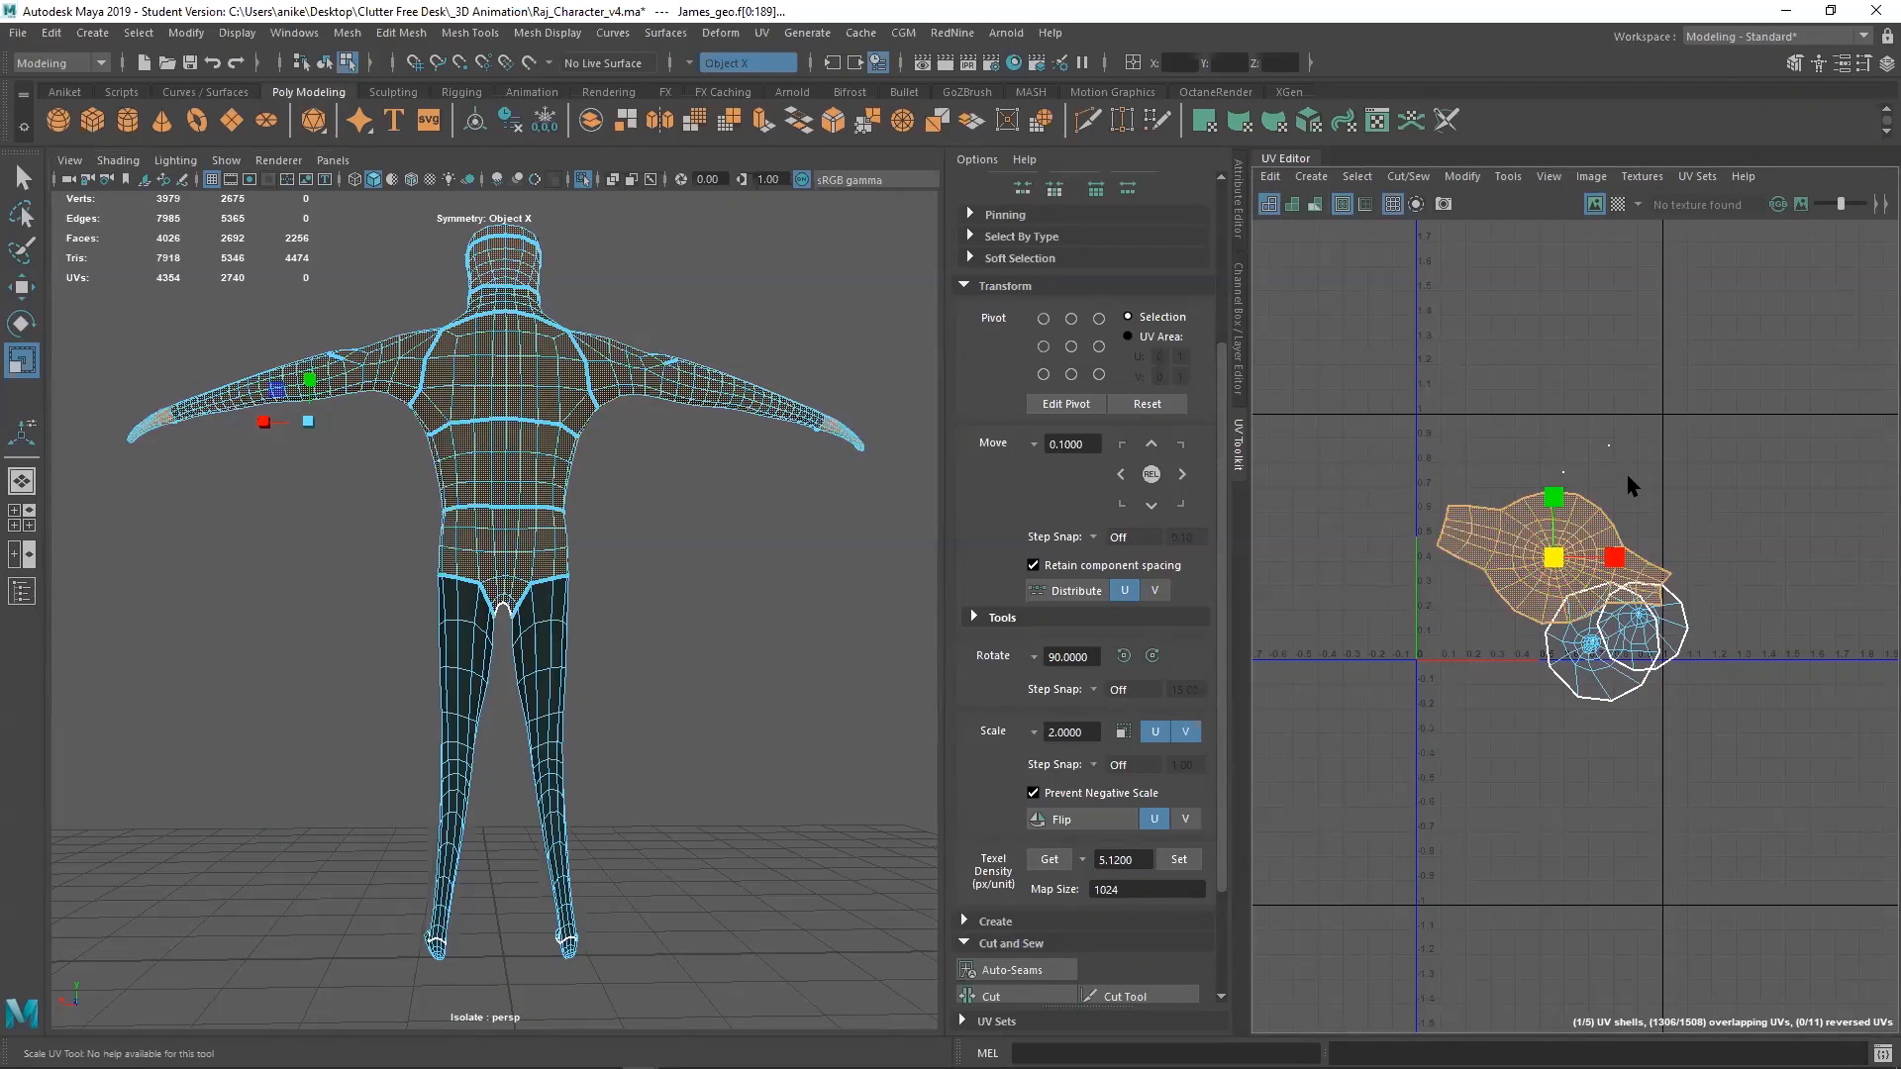
left_click(1176, 860)
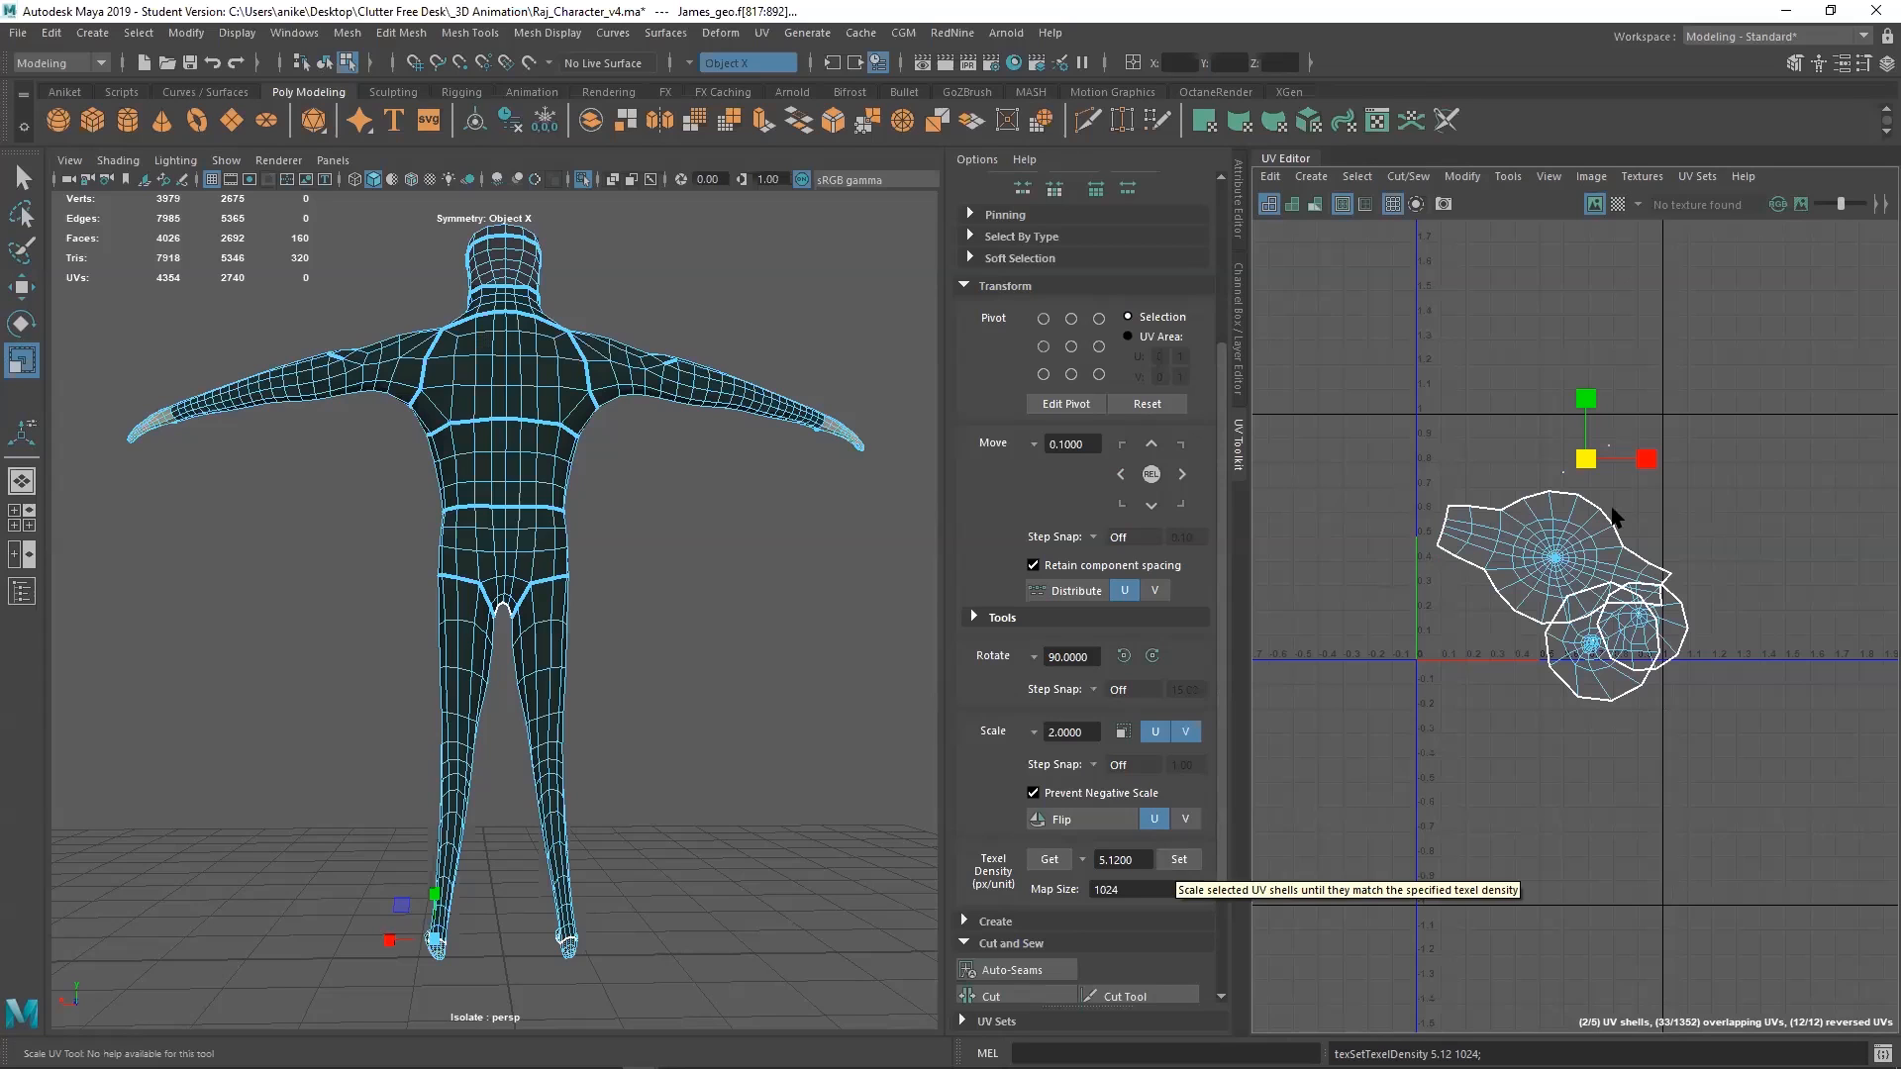
Optimize the UVs of both foot shells
scroll(1612, 505, "up", 5)
scroll(1391, 371, "up", 10)
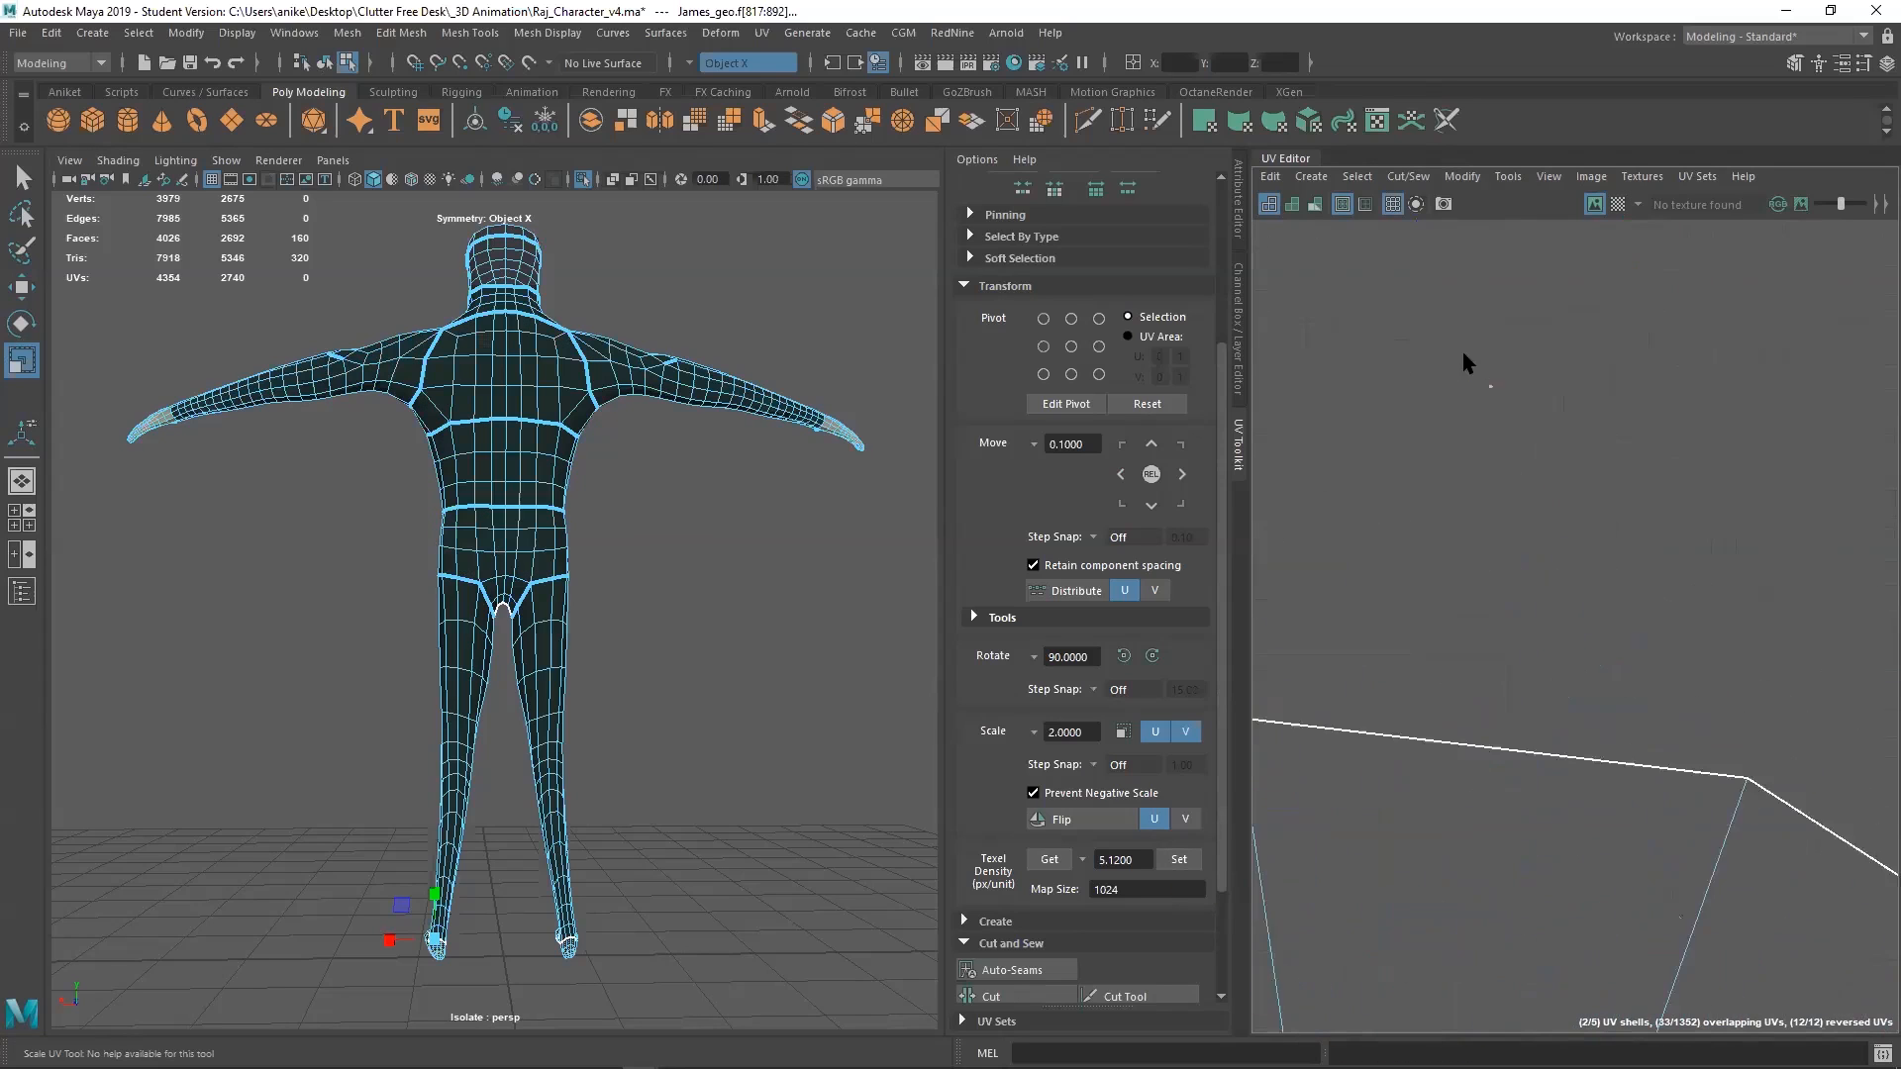
left_click(1505, 444)
scroll(1497, 438, "up", 9)
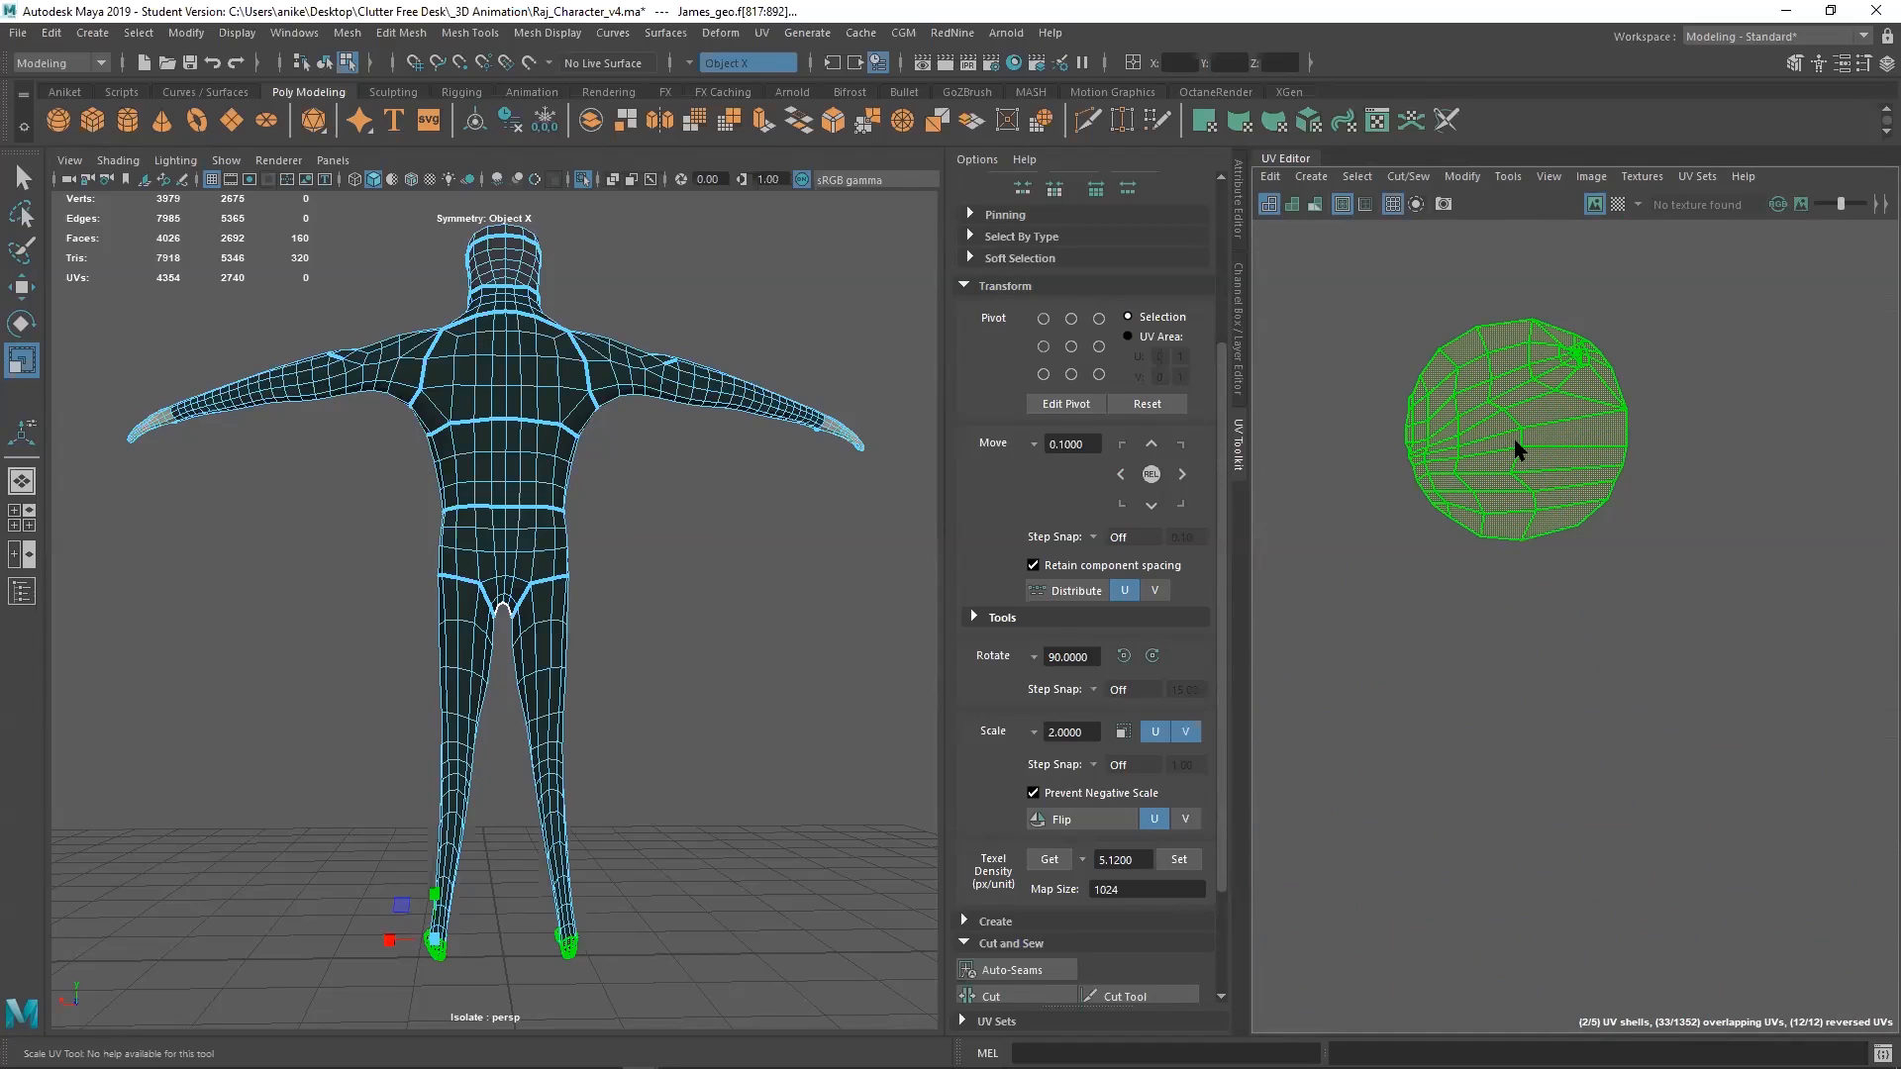
key("r")
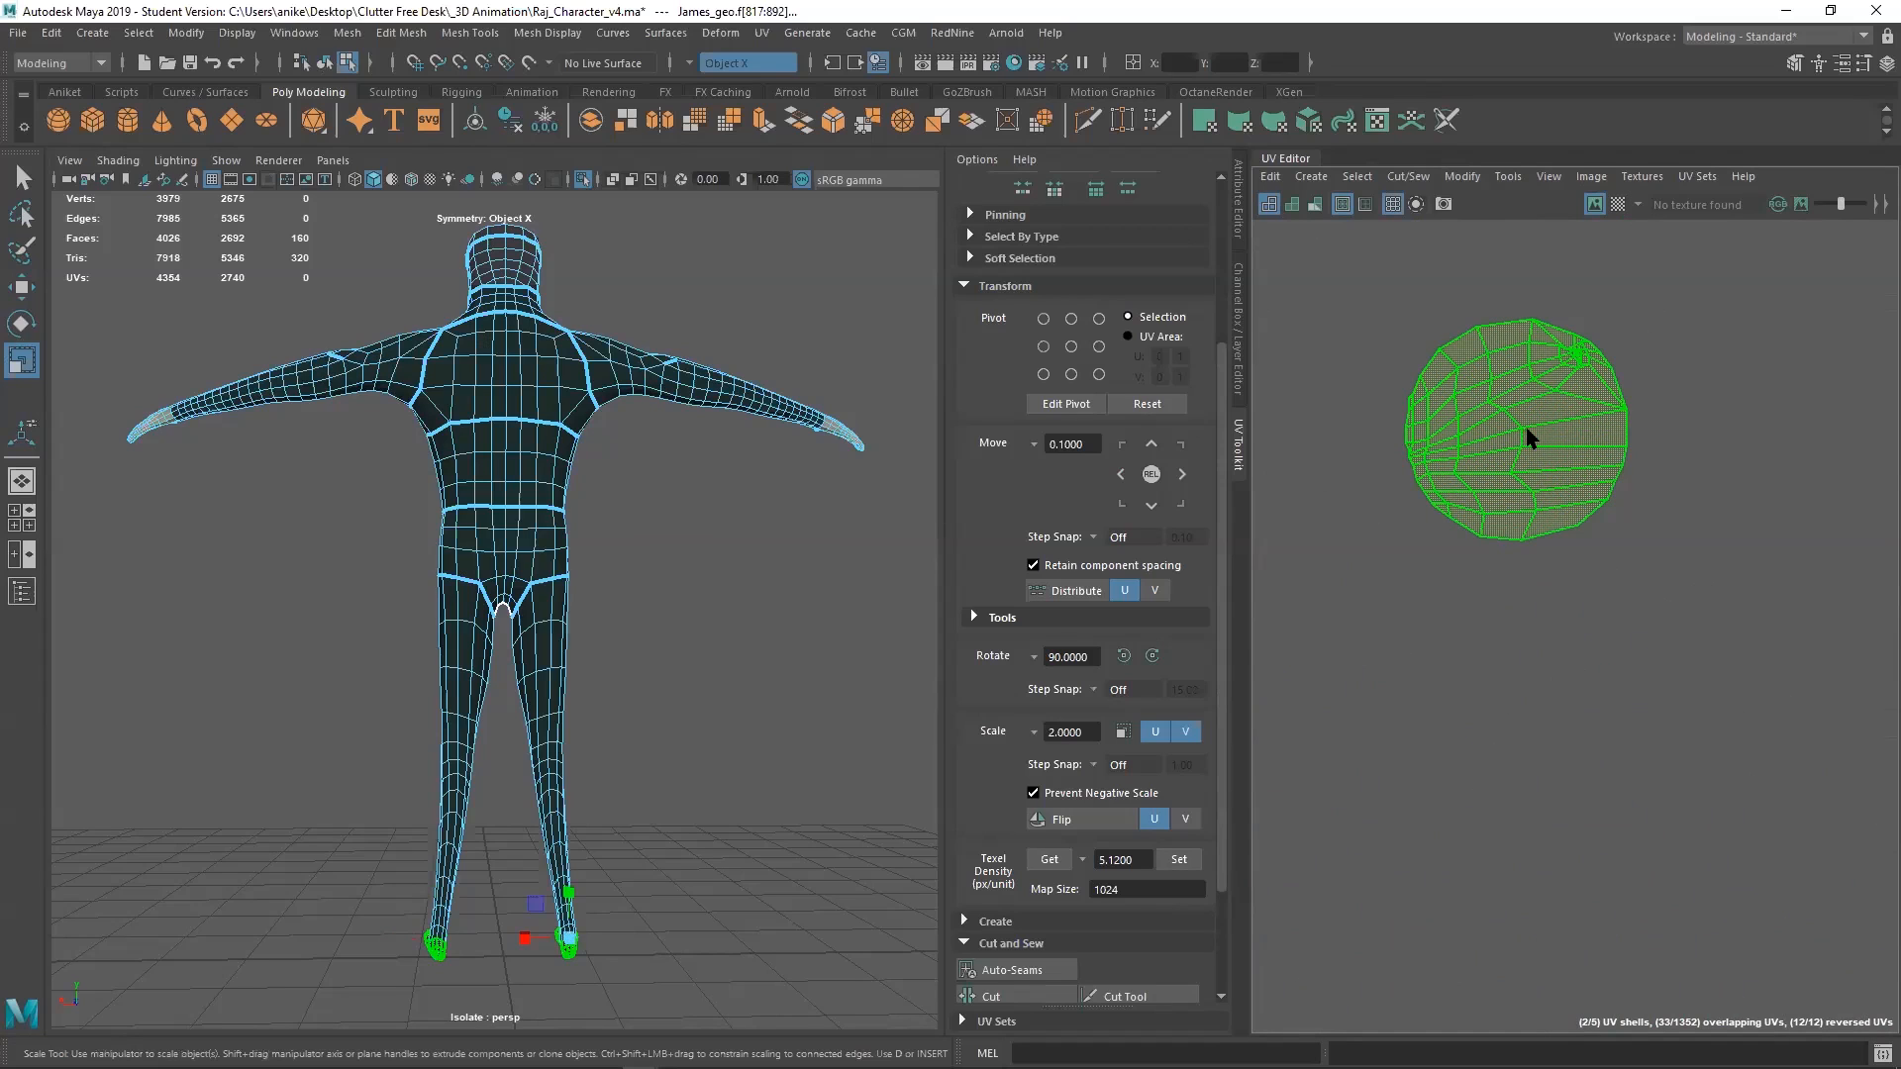
right_click(1372, 445, "shift")
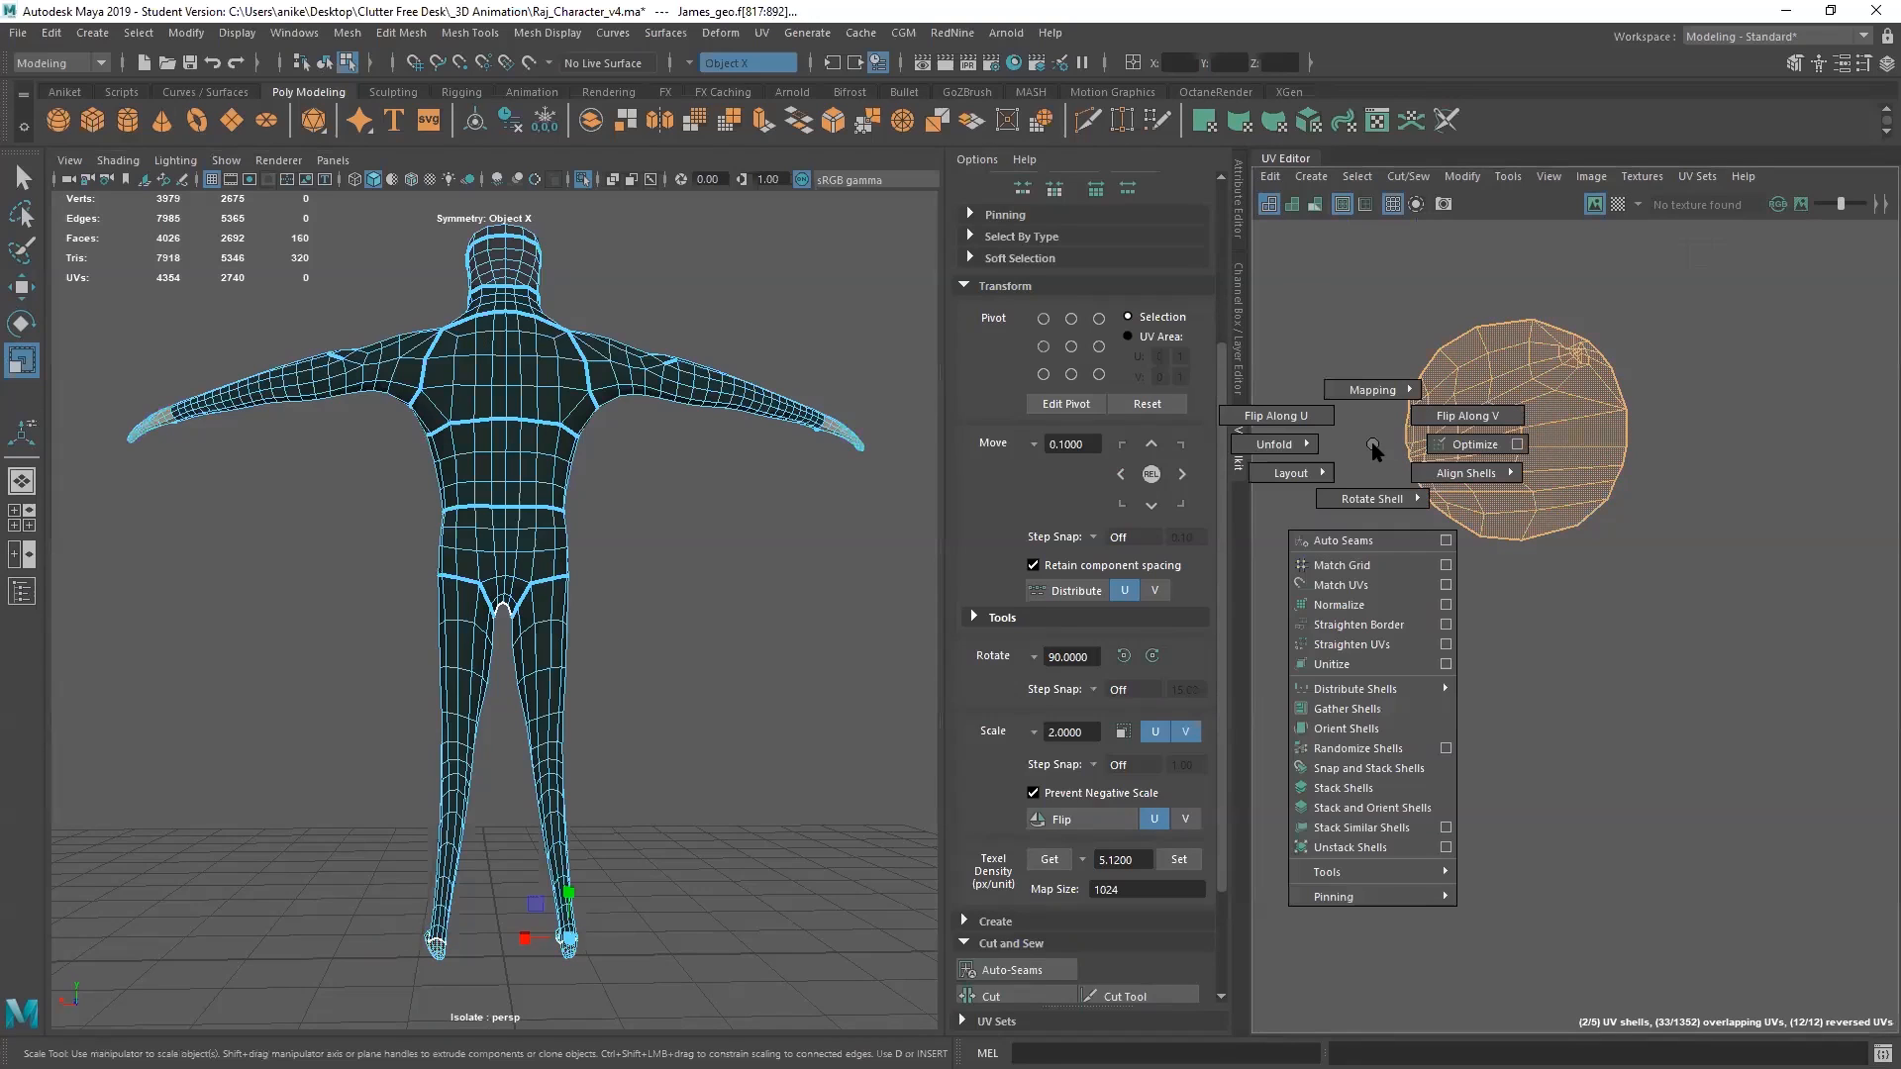
left_click(1444, 444)
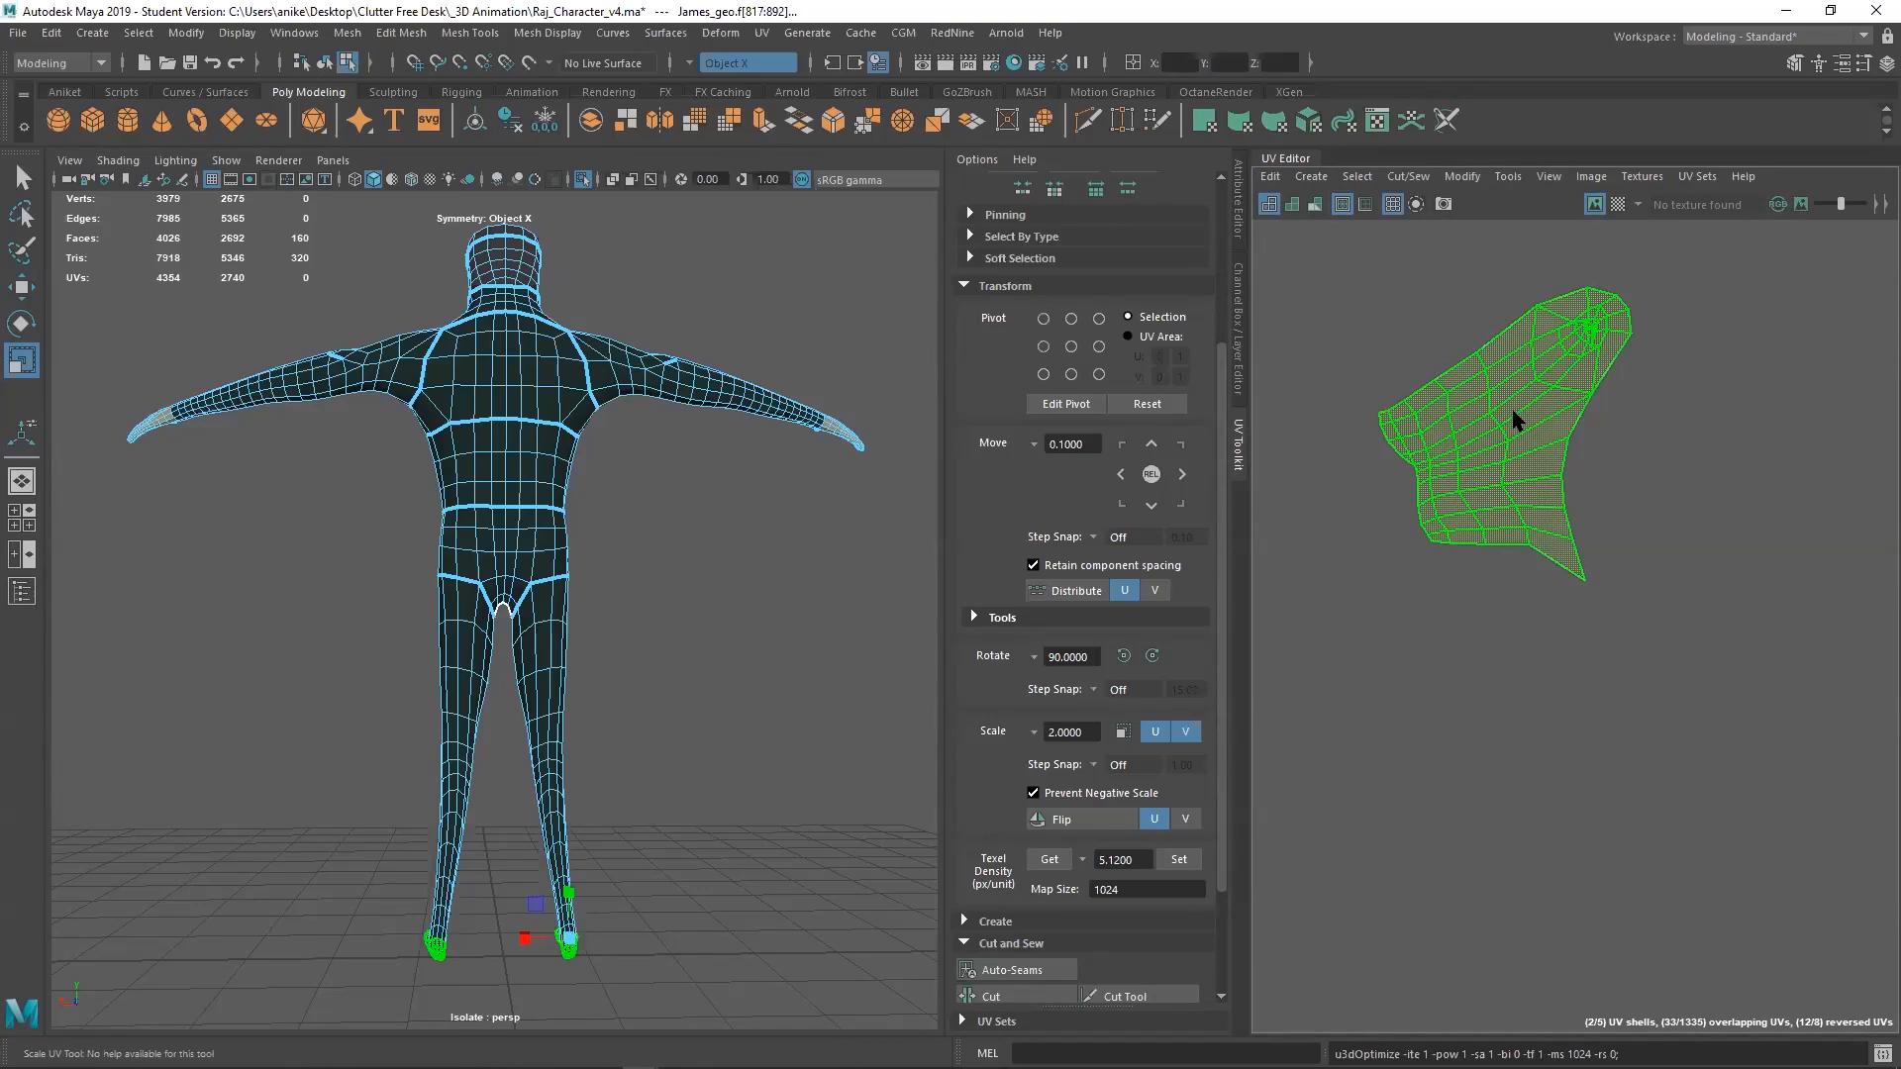
scroll(1478, 467, "down", 5)
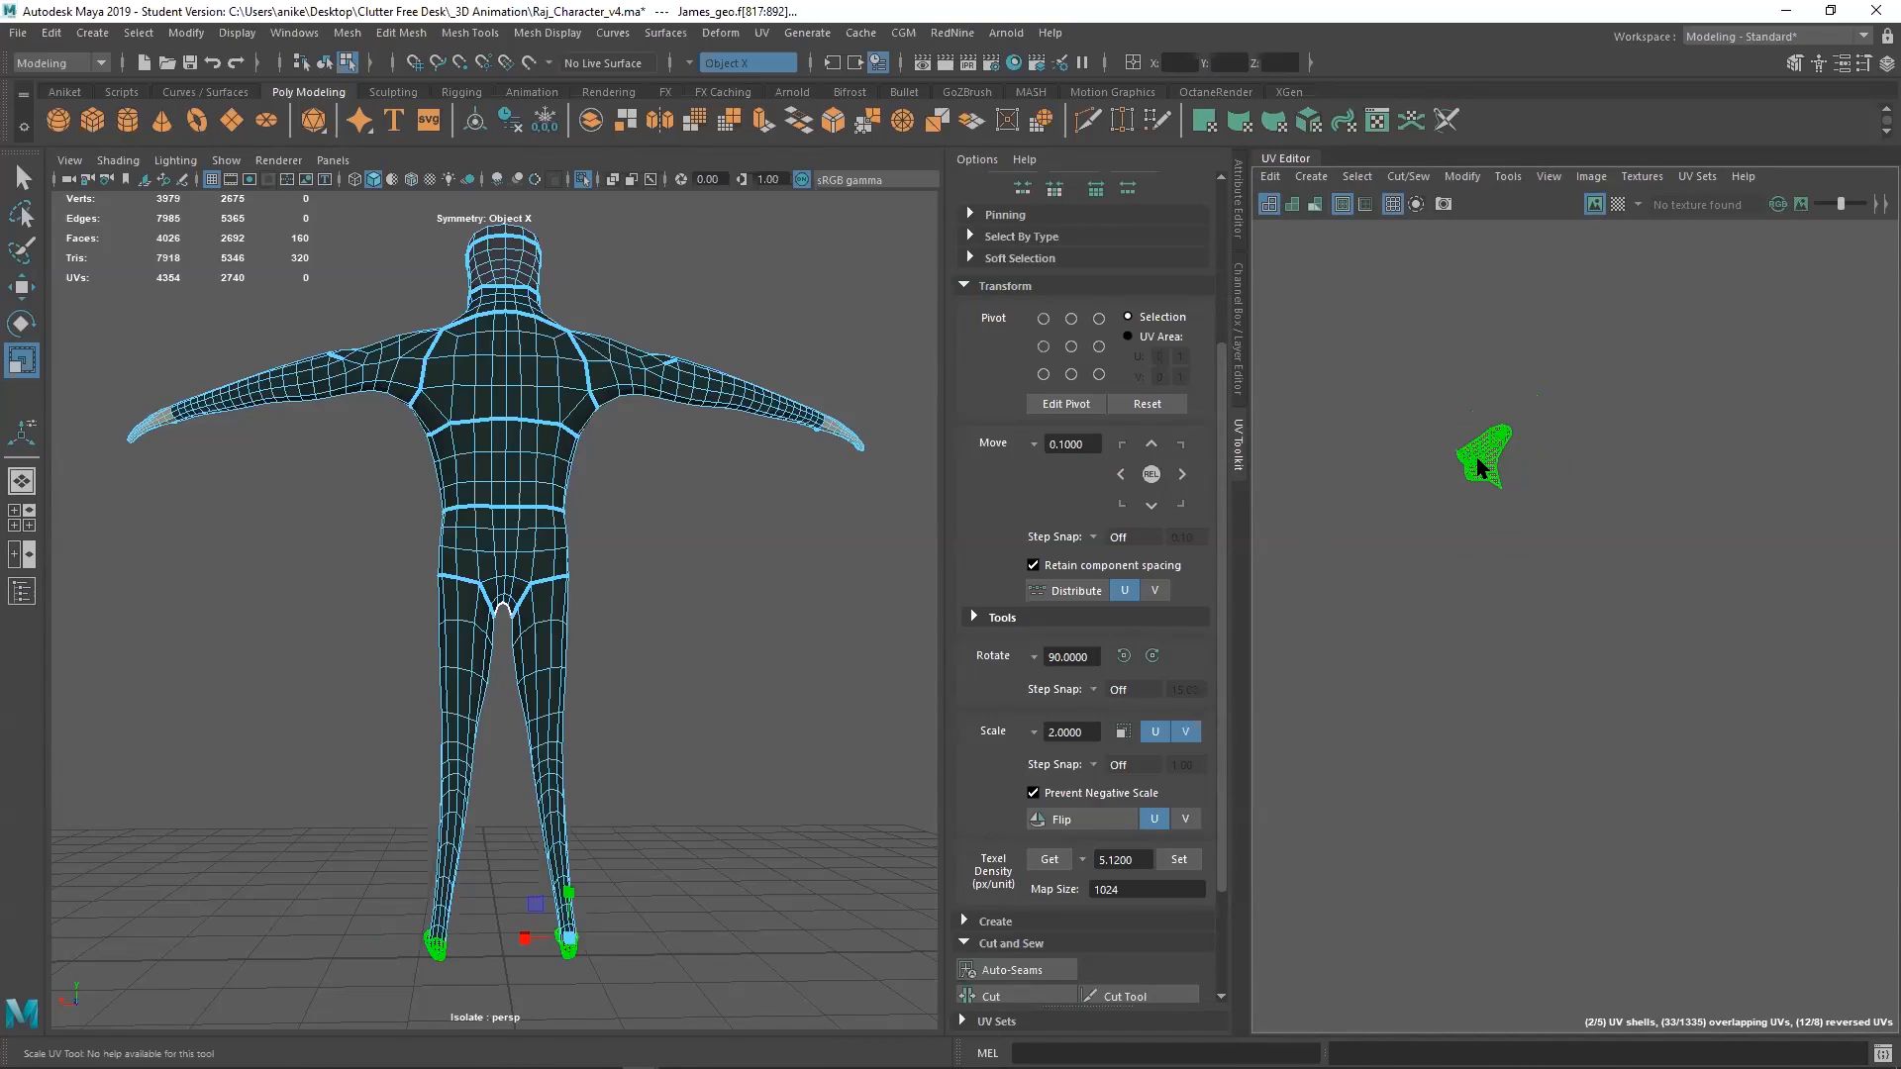
scroll(1493, 459, "up", 4)
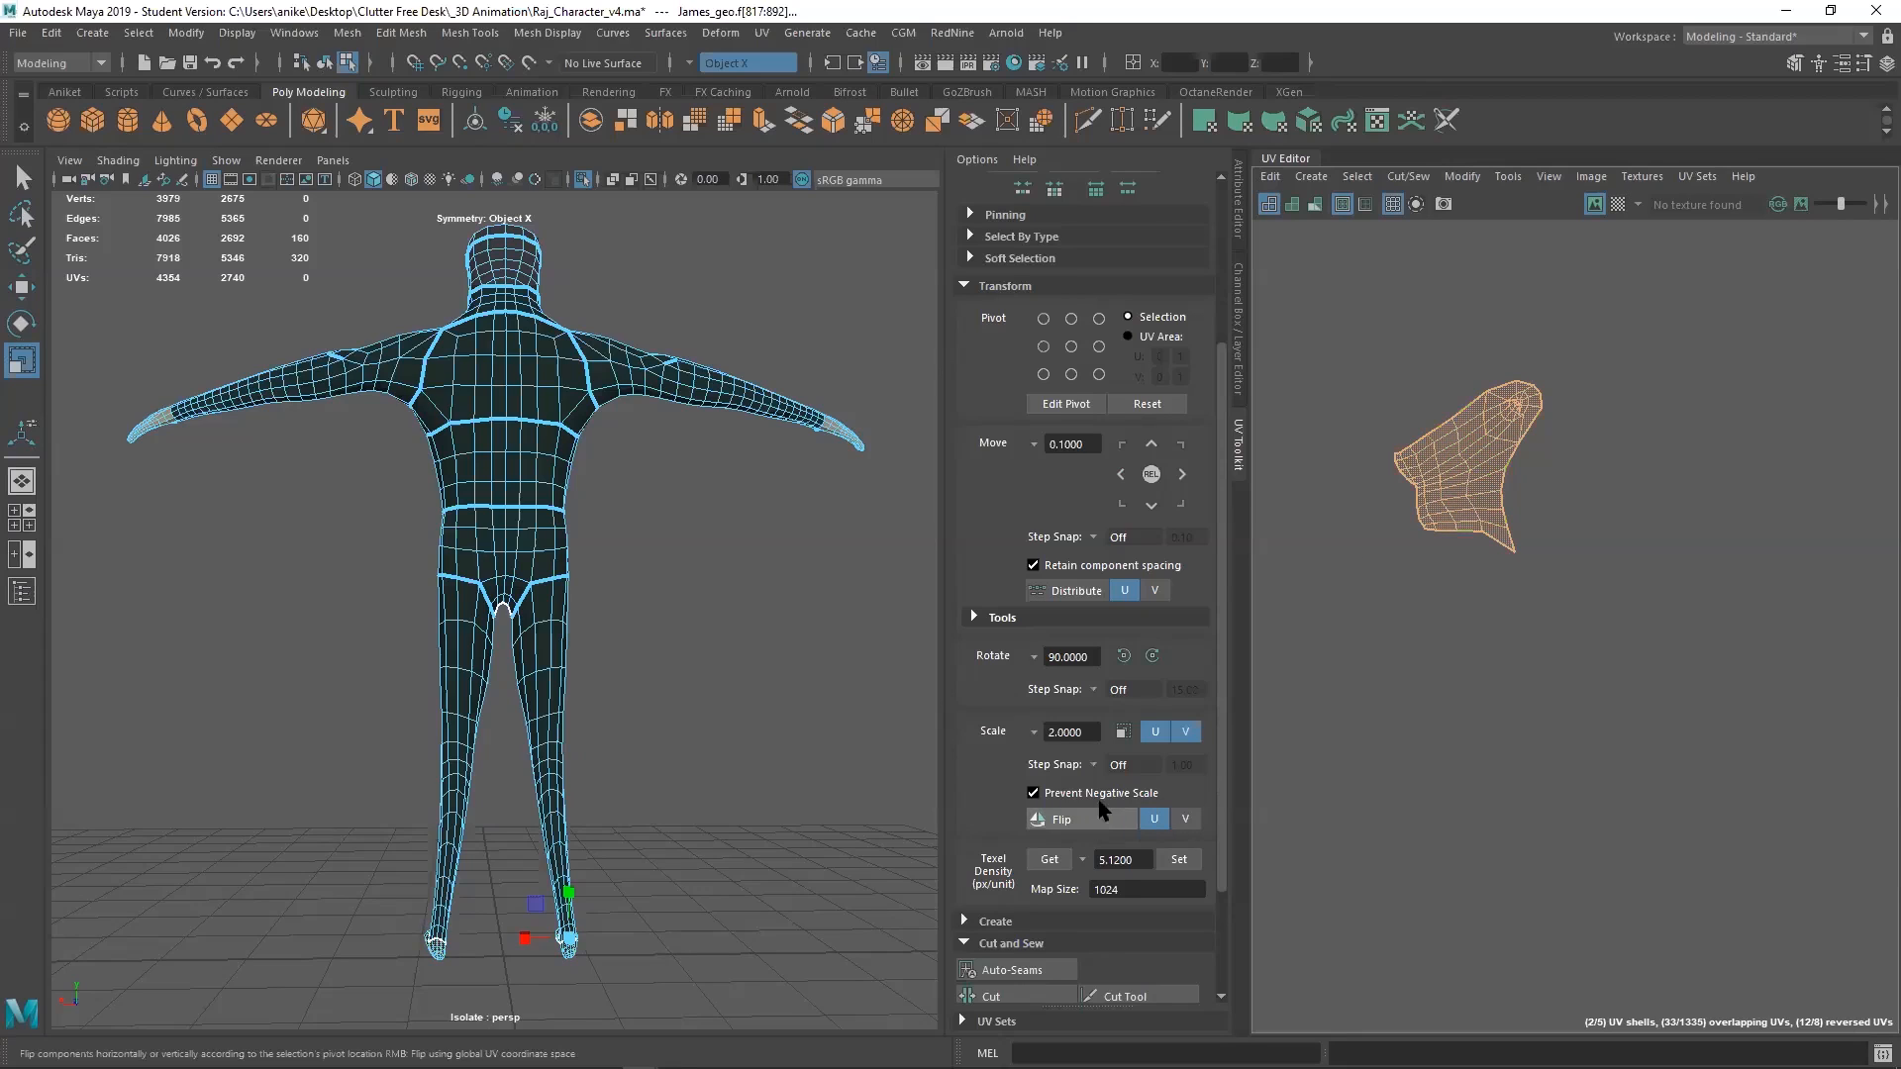
Turn on the UV distortion shading for the body
left_click(1591, 178)
left_click(1612, 181)
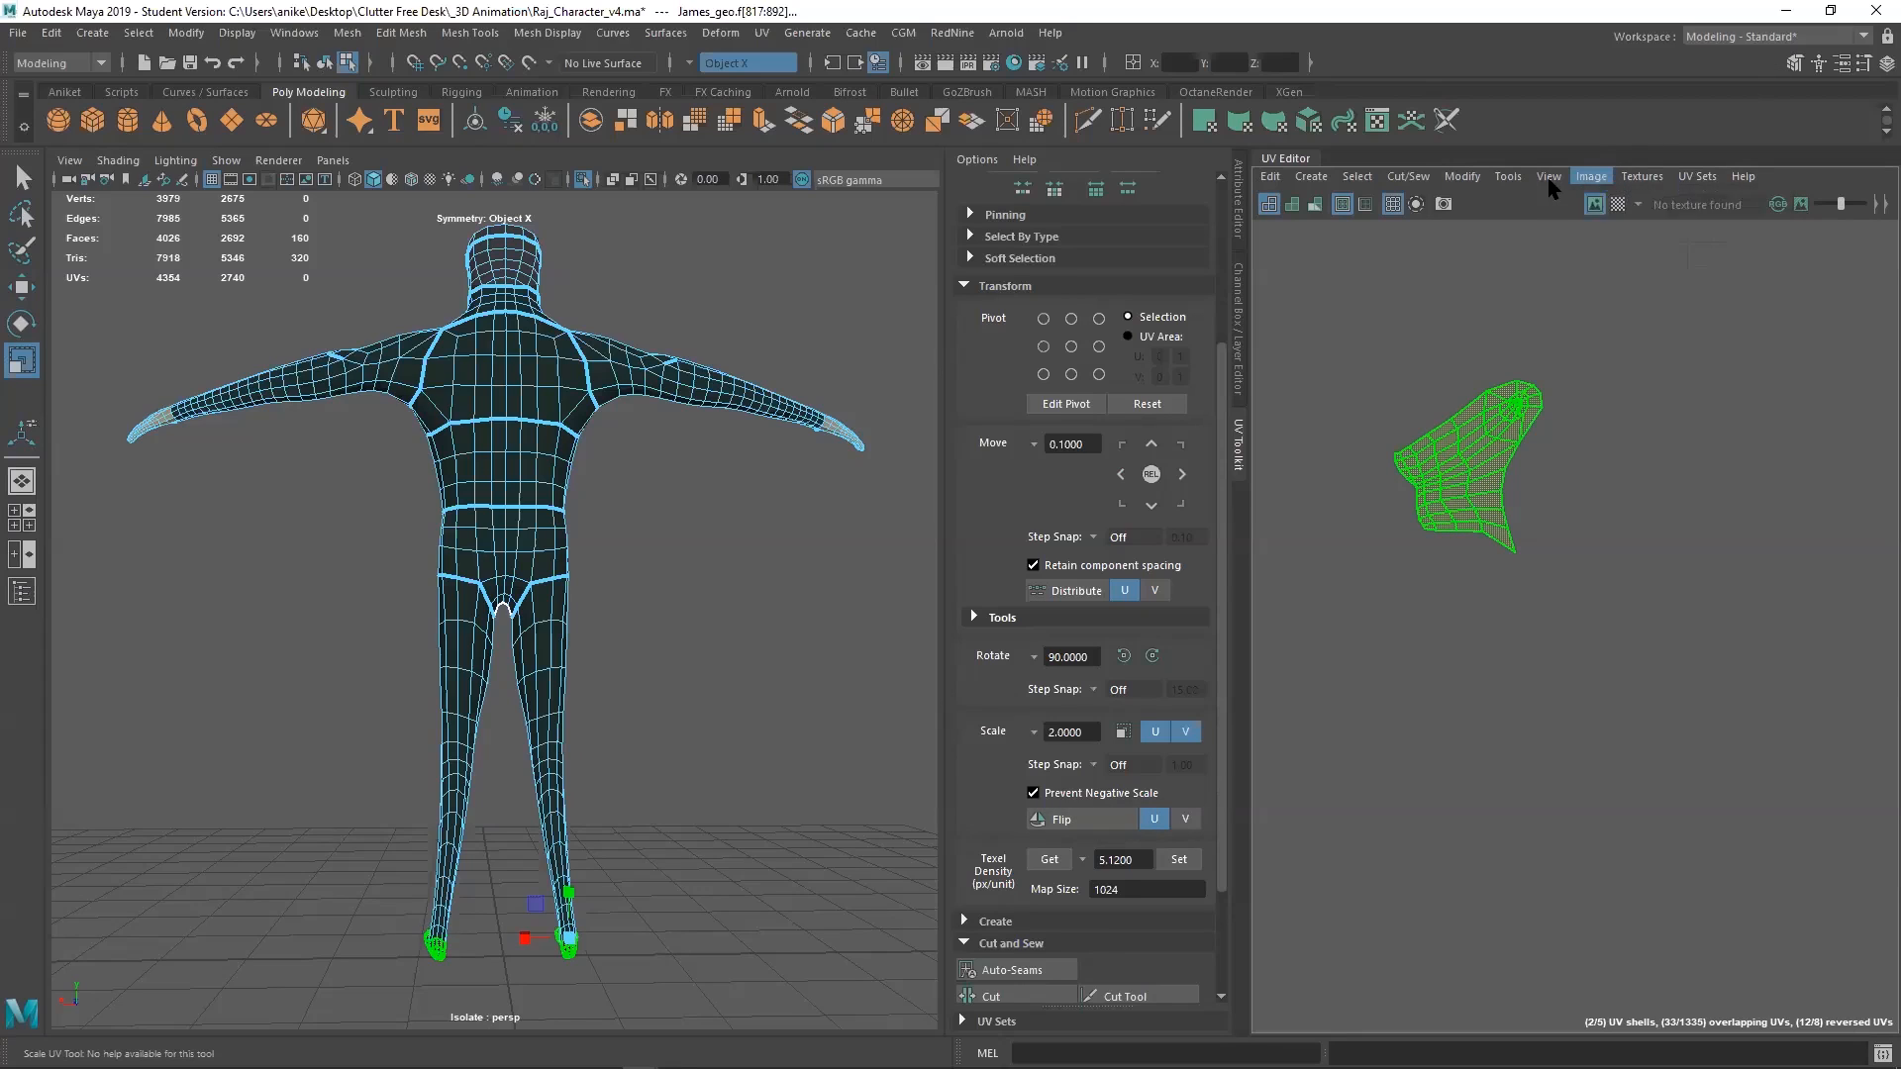
left_click(1548, 176)
left_click(1569, 274)
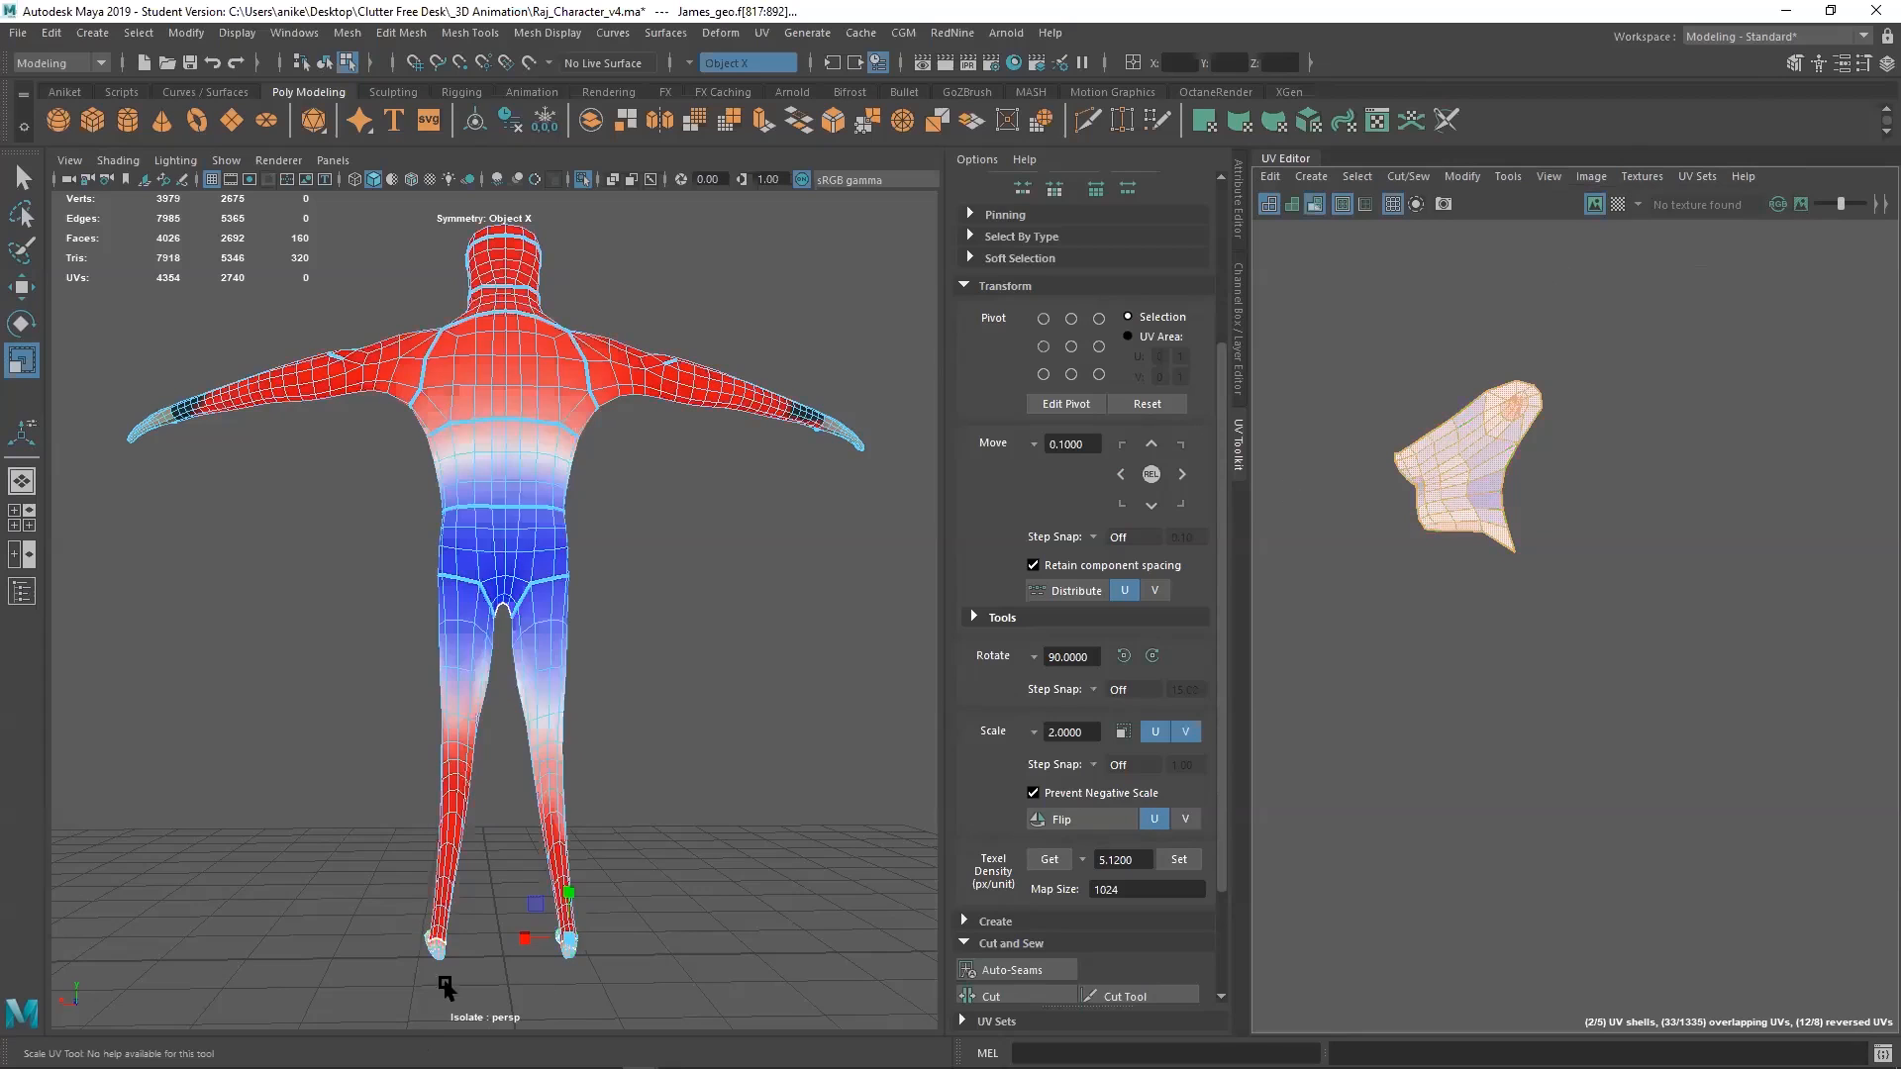
Examine the UV distortion on both feet and around the heel from several angles
left_click_drag(540, 970, 585, 980, "alt")
key("f")
left_click_drag(475, 679, 437, 645, "alt")
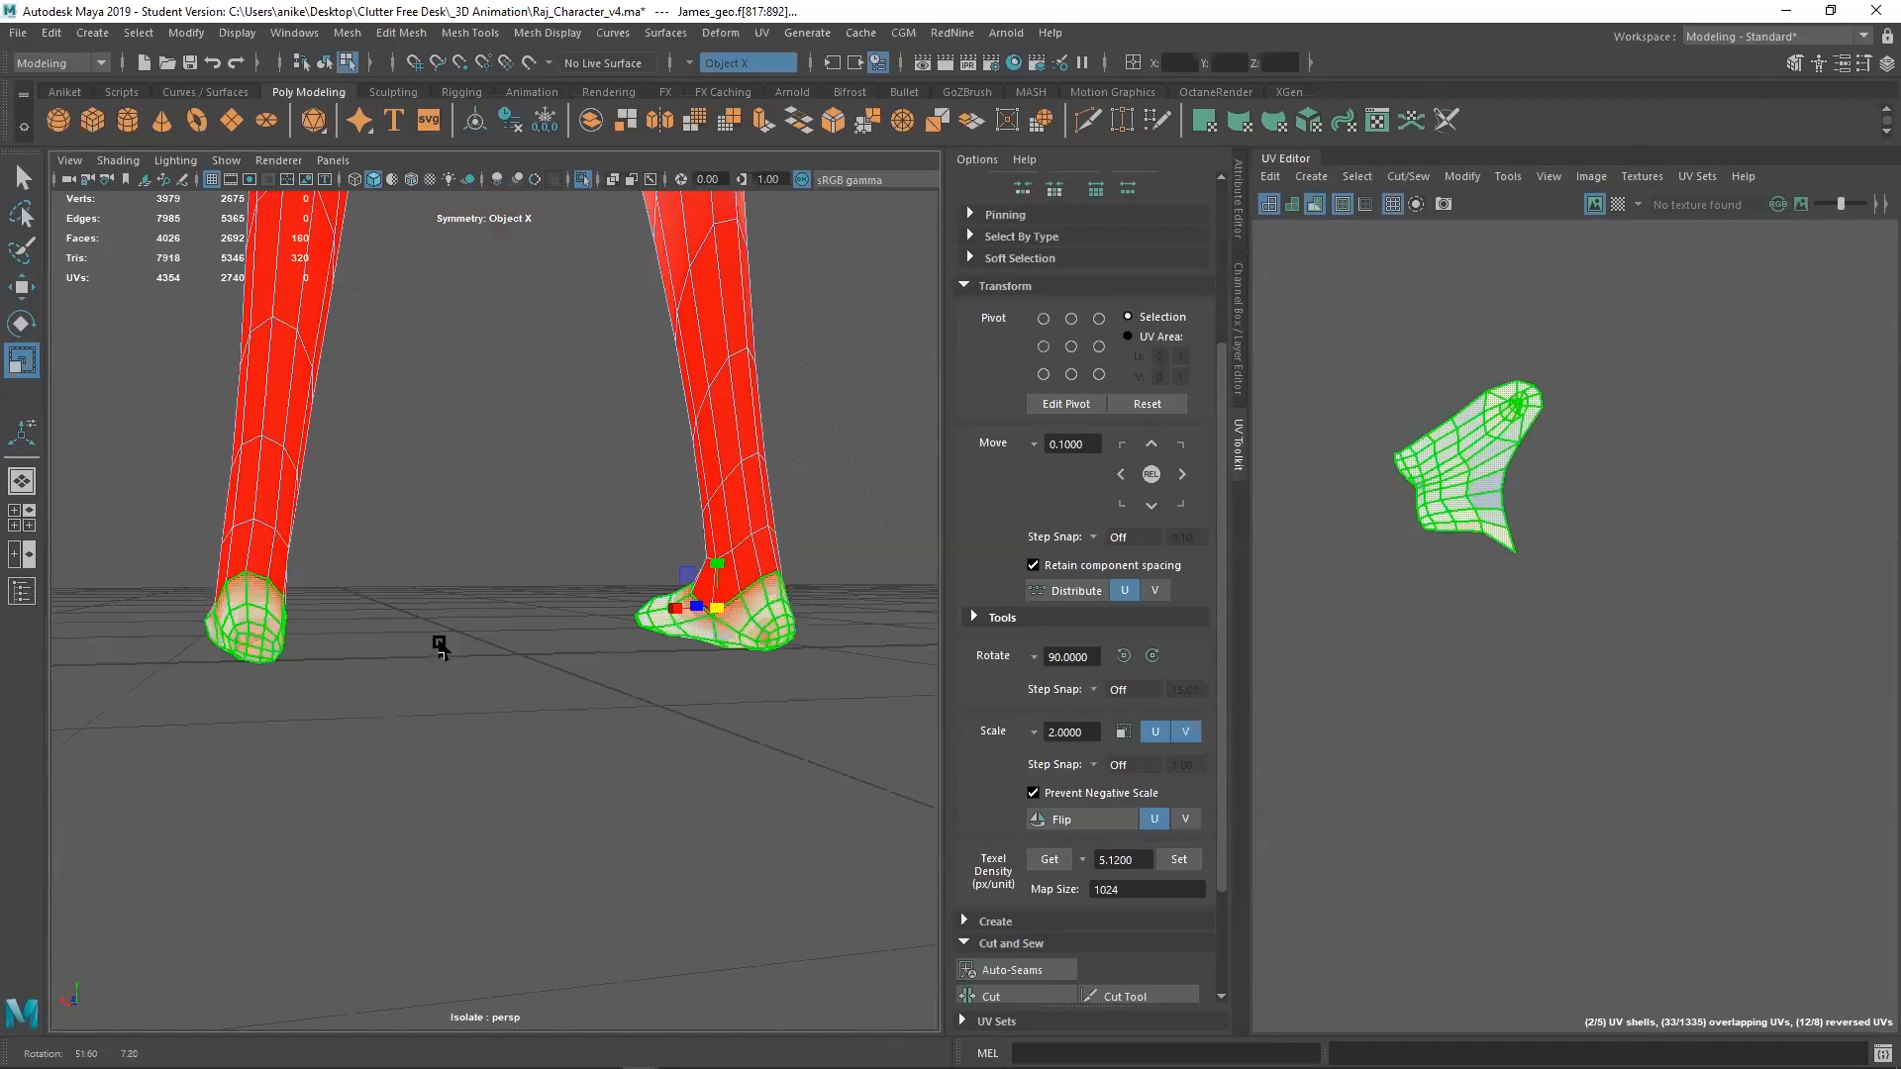
left_click_drag(263, 657, 359, 693, "alt")
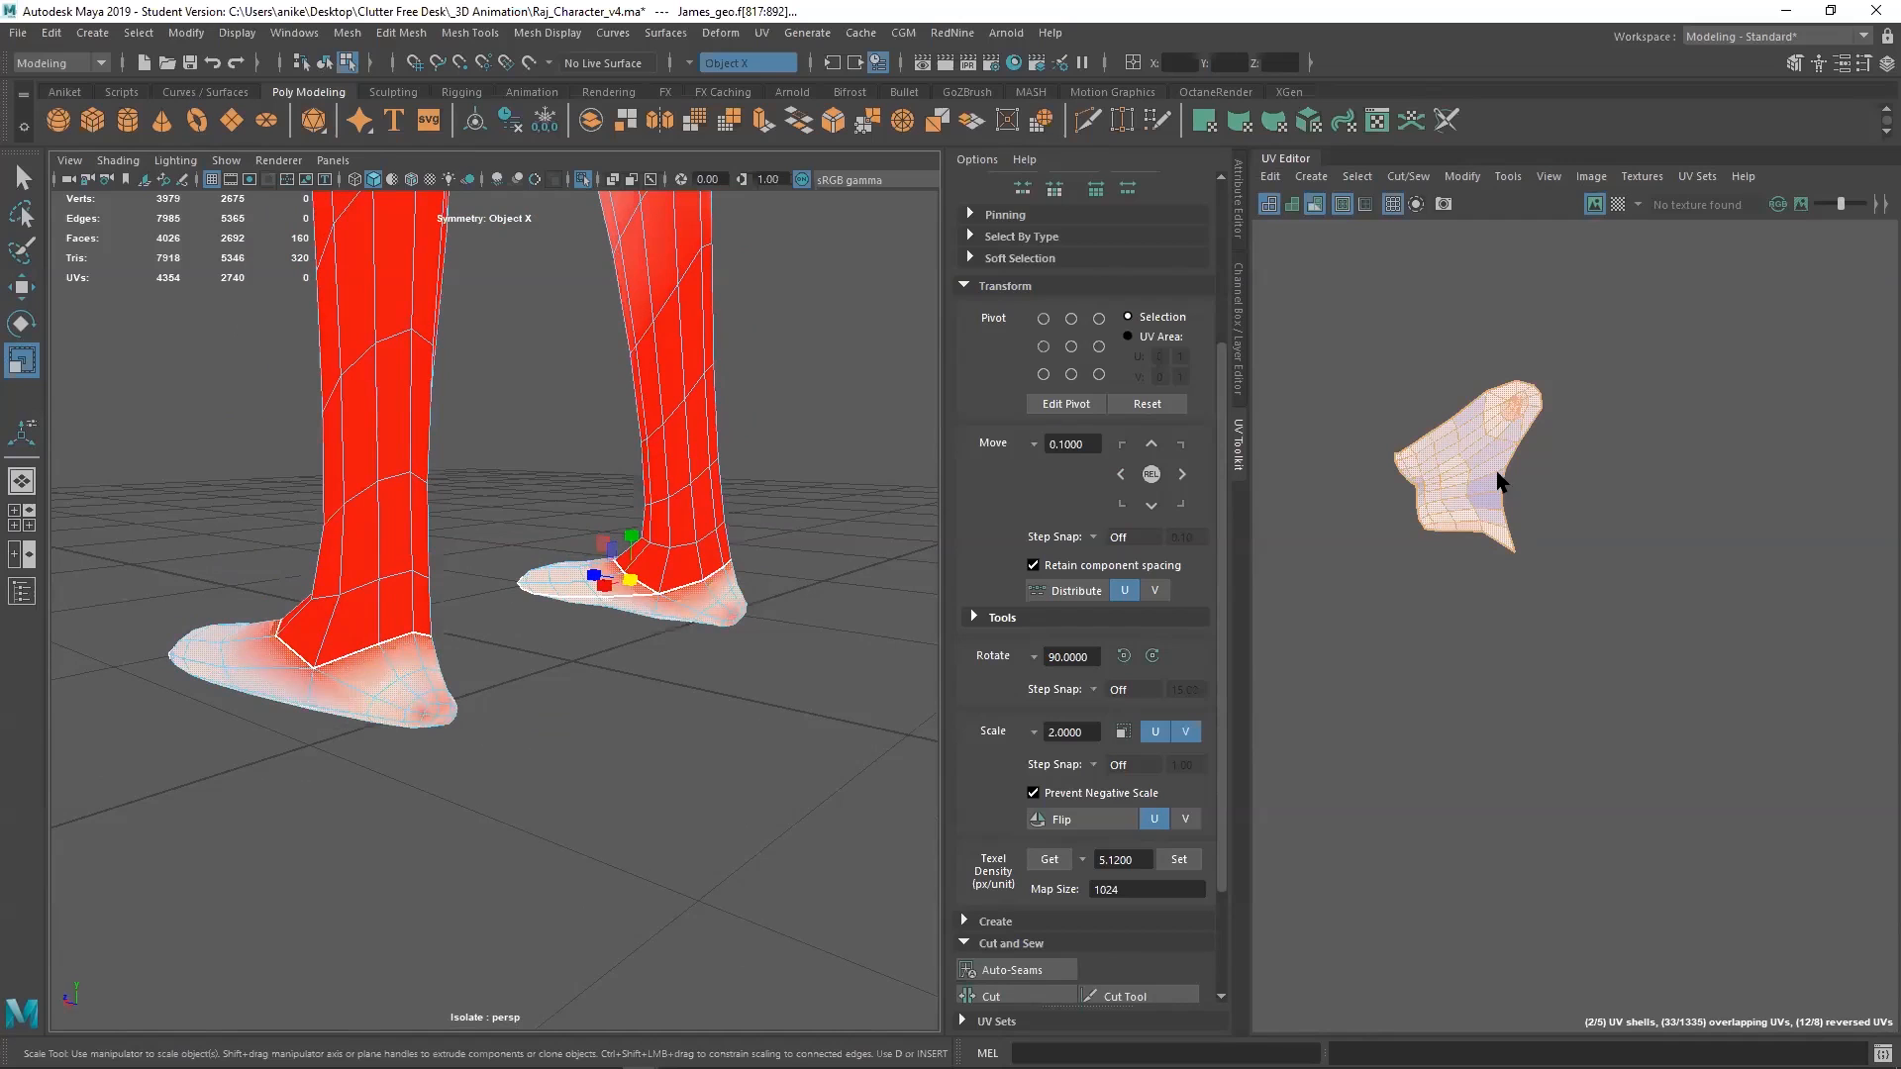
left_click_drag(603, 794, 435, 777, "alt")
right_click_drag(158, 683, 414, 709, "alt")
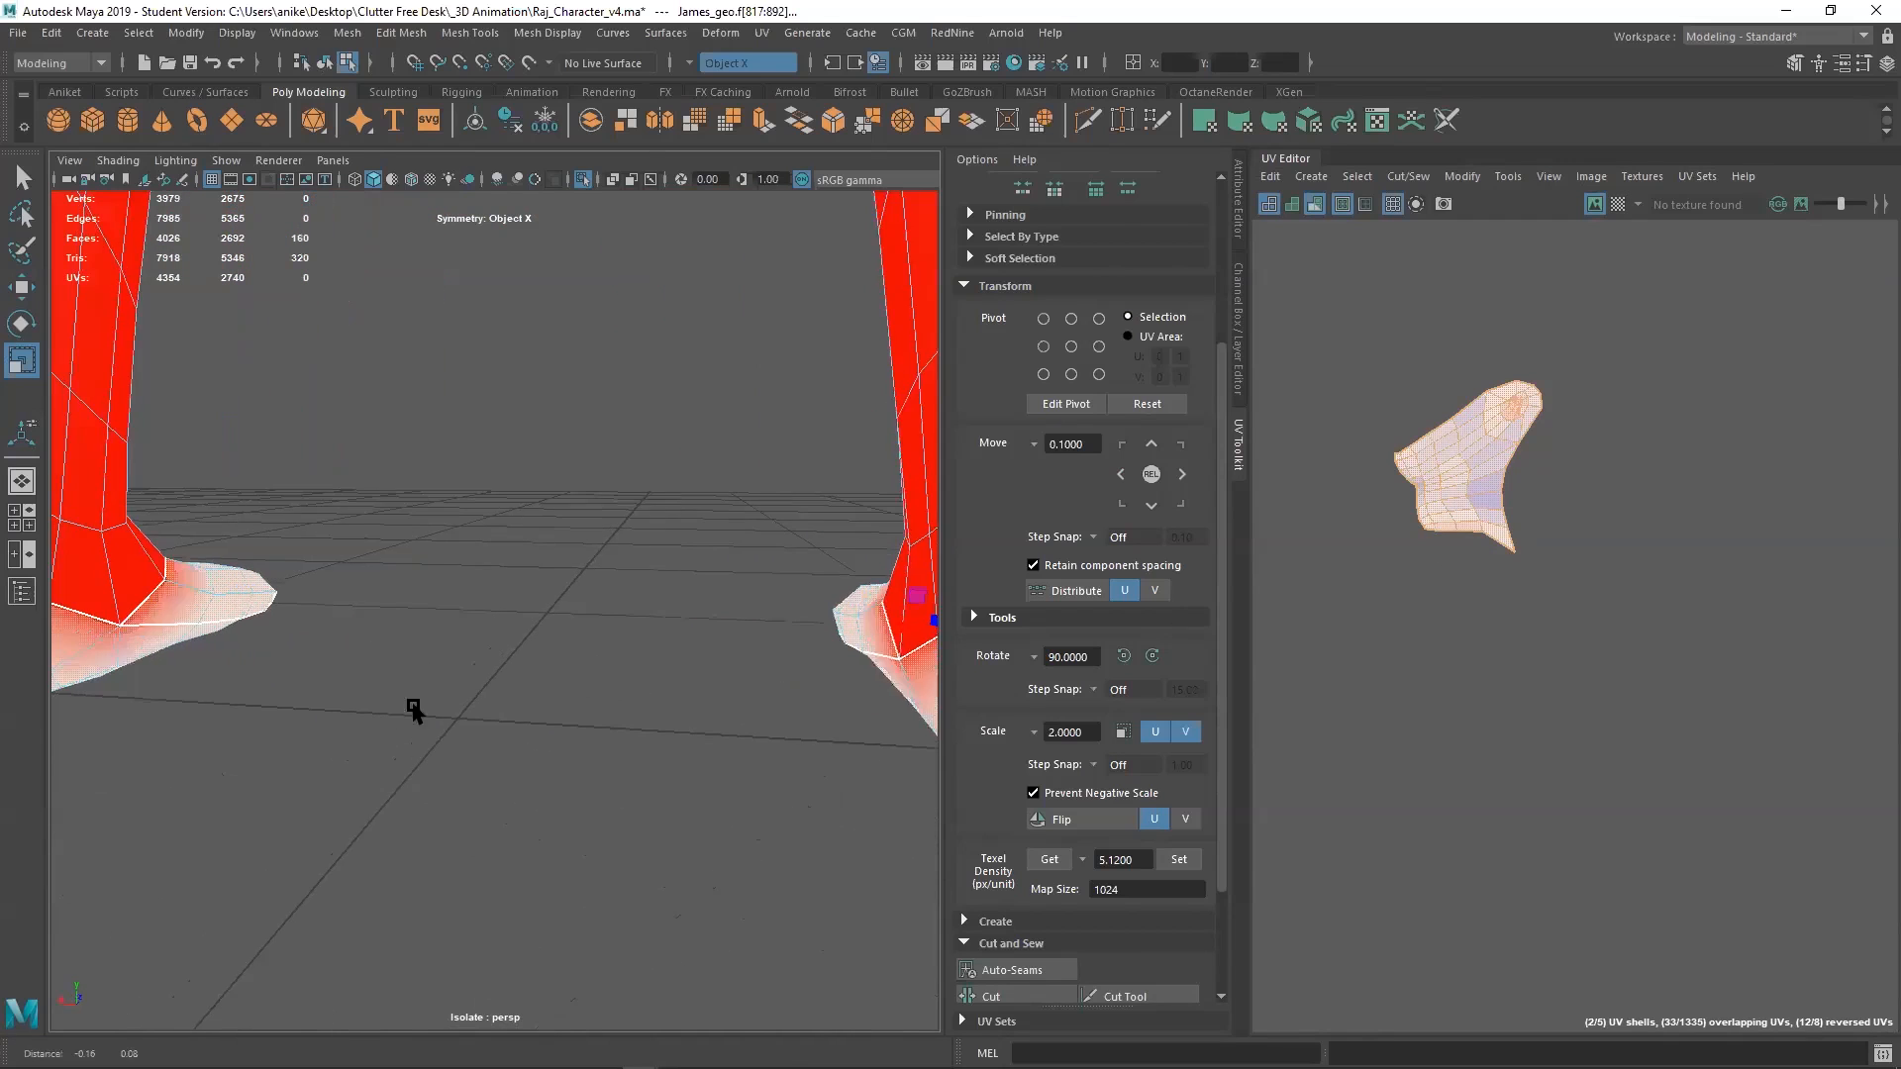
middle_click_drag(413, 709, 613, 709, "alt")
right_click_drag(242, 670, 284, 722, "alt")
middle_click_drag(386, 743, 455, 687, "alt")
left_click_drag(458, 683, 432, 672)
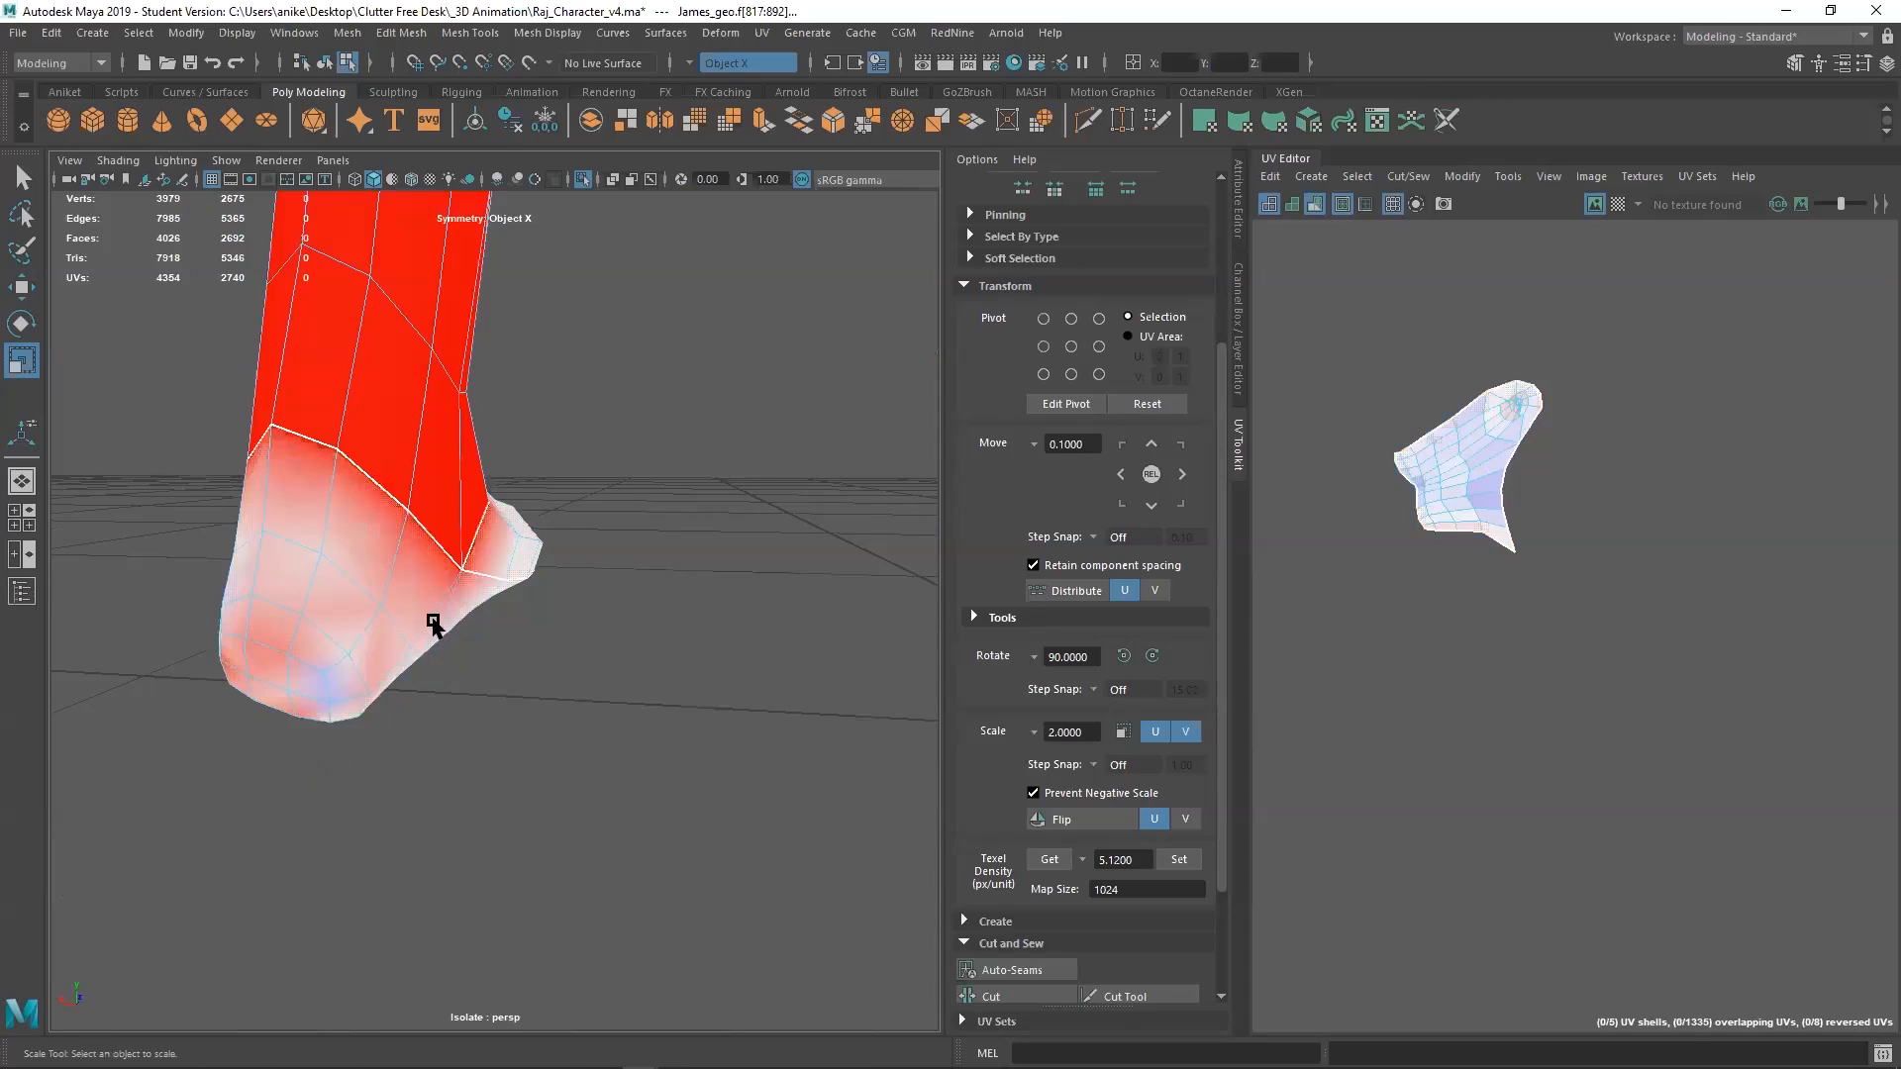
left_click(1072, 594)
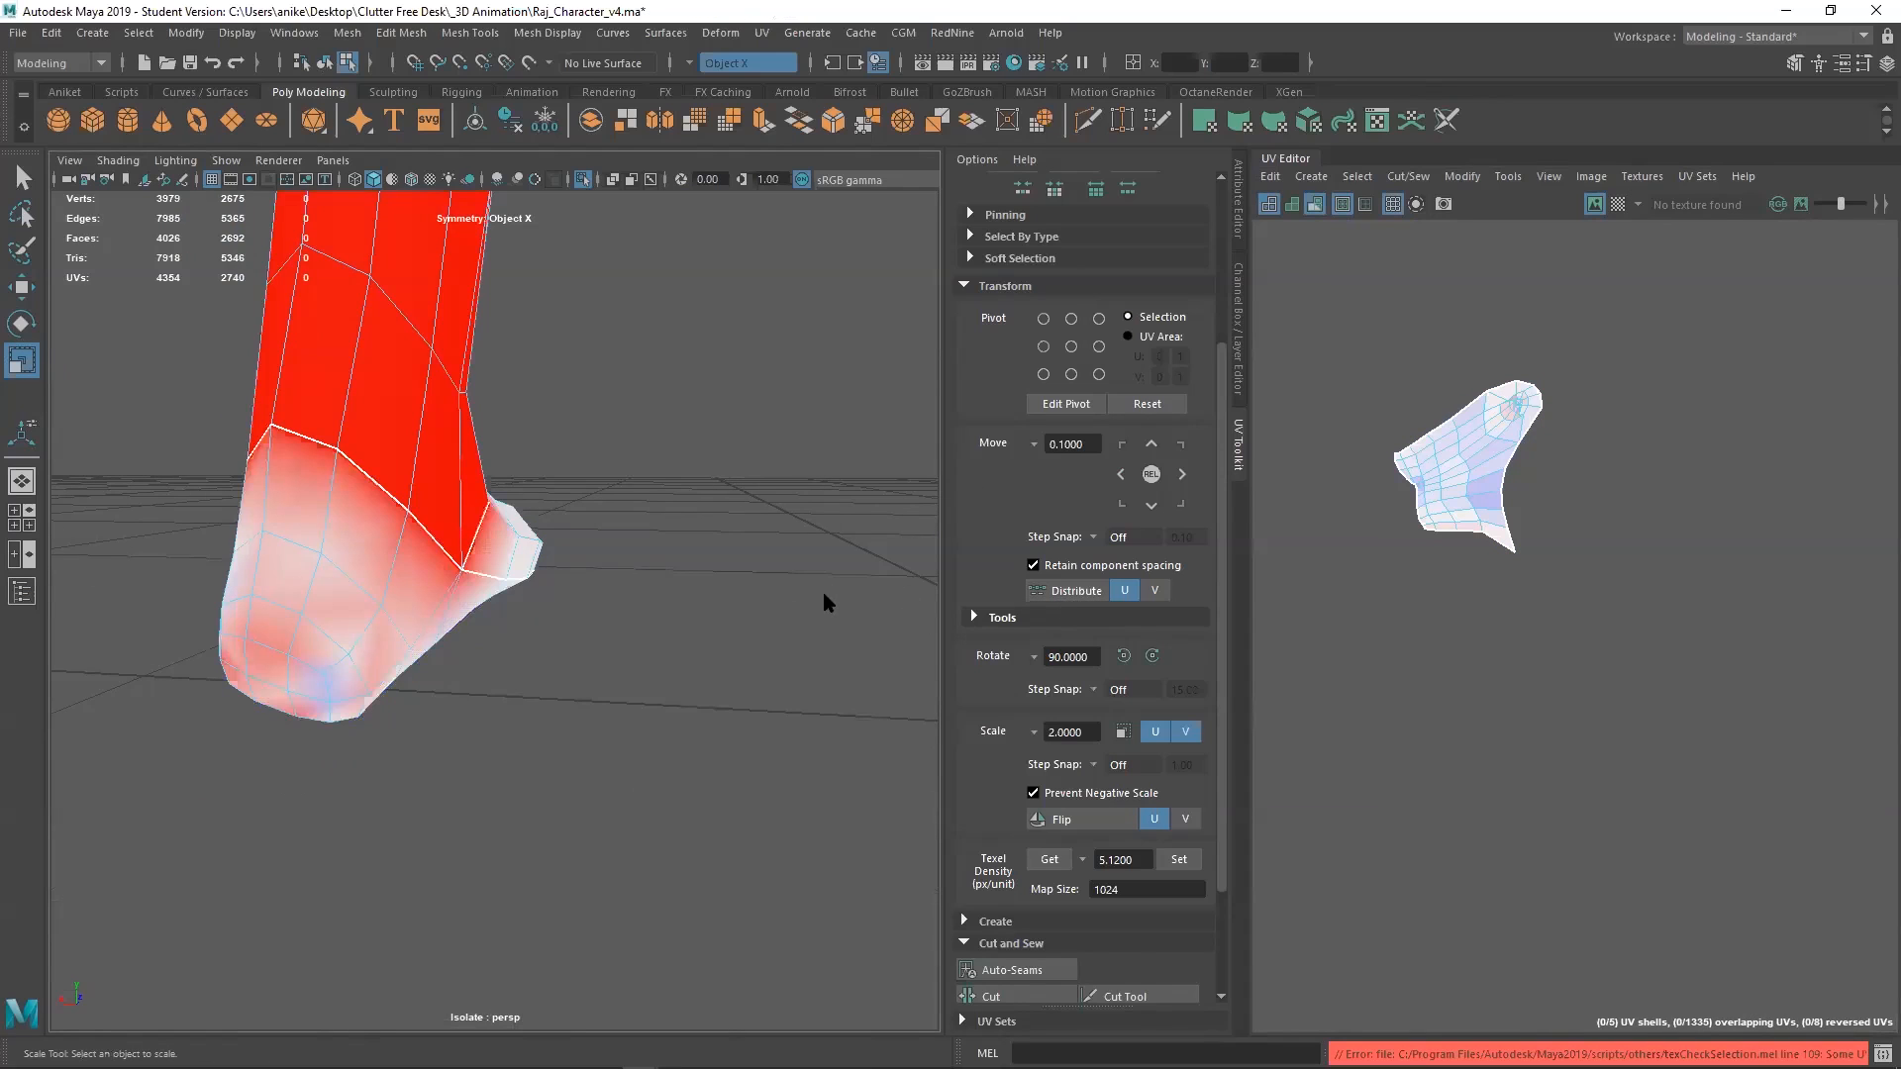
Select the horizontal edge loop around the heel and sides of the foot, and turn off the distortion shading
right_click_drag(824, 528, 827, 455)
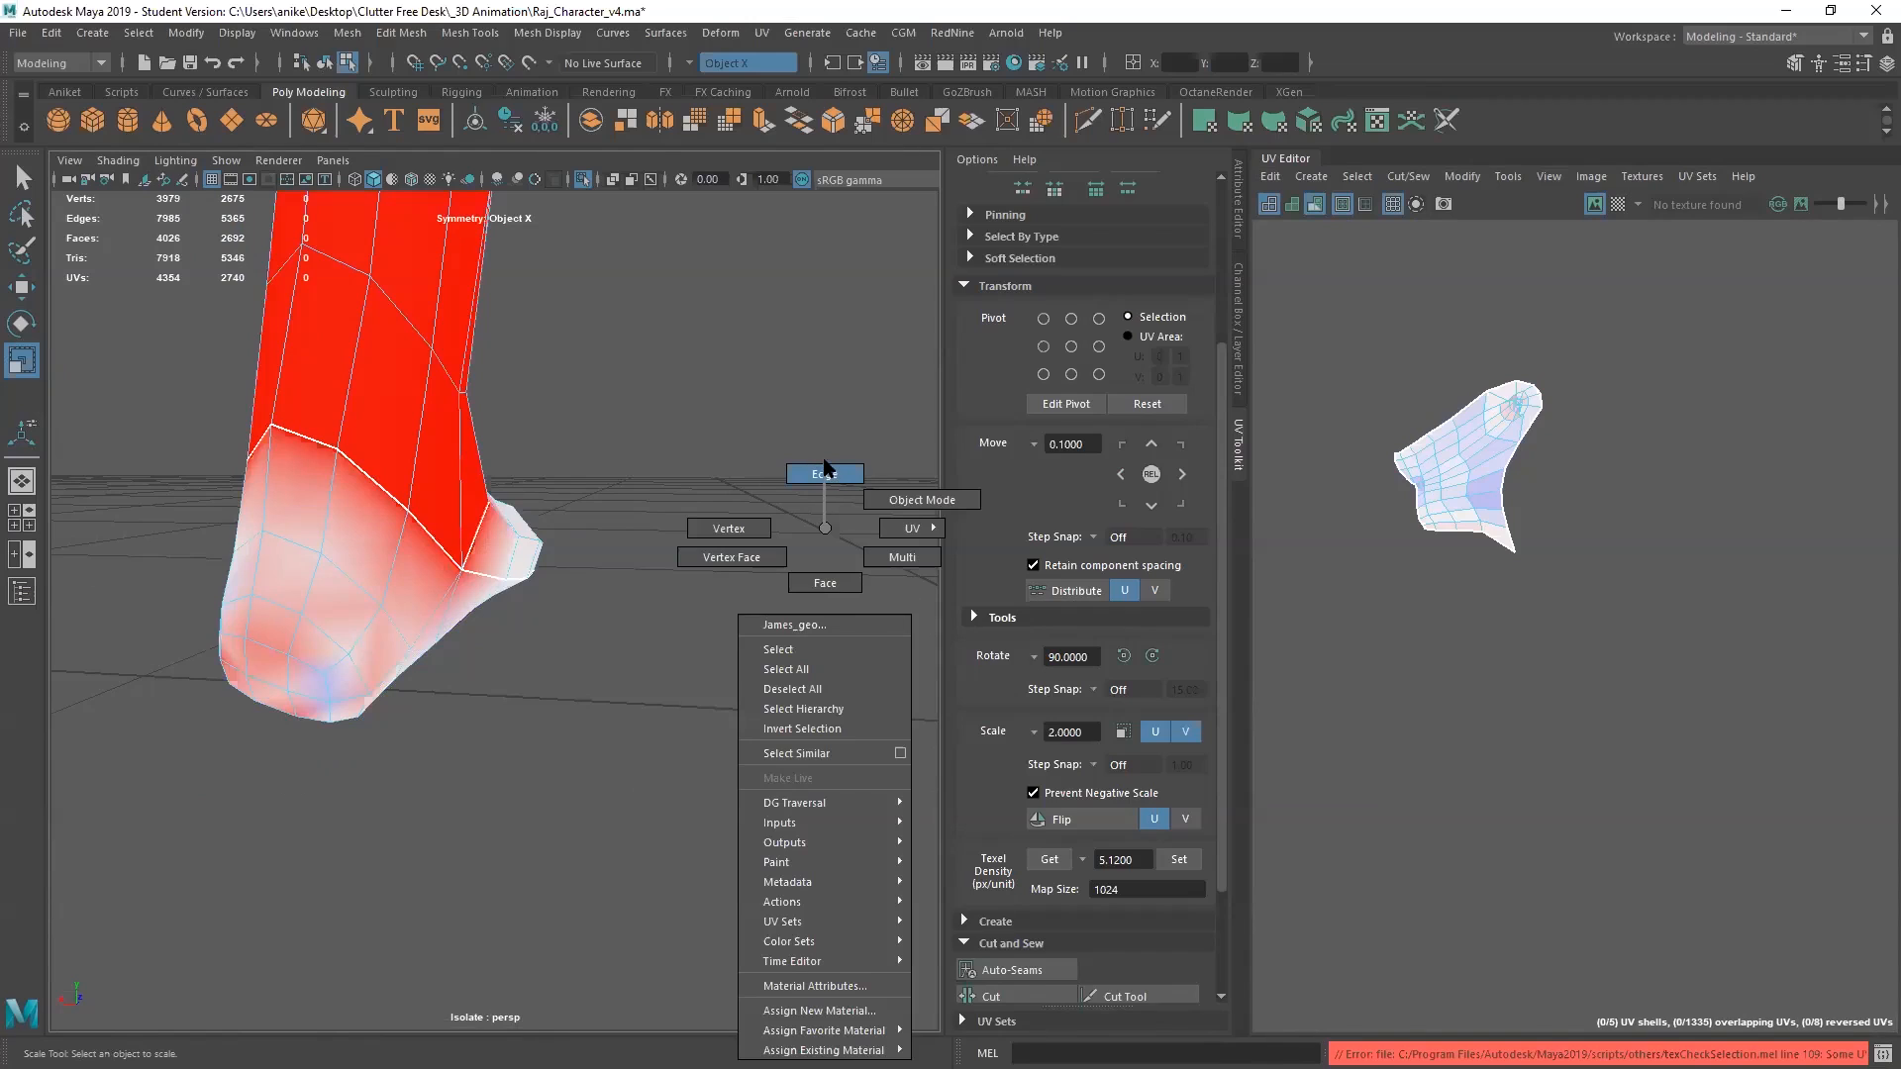
double_click(421, 619)
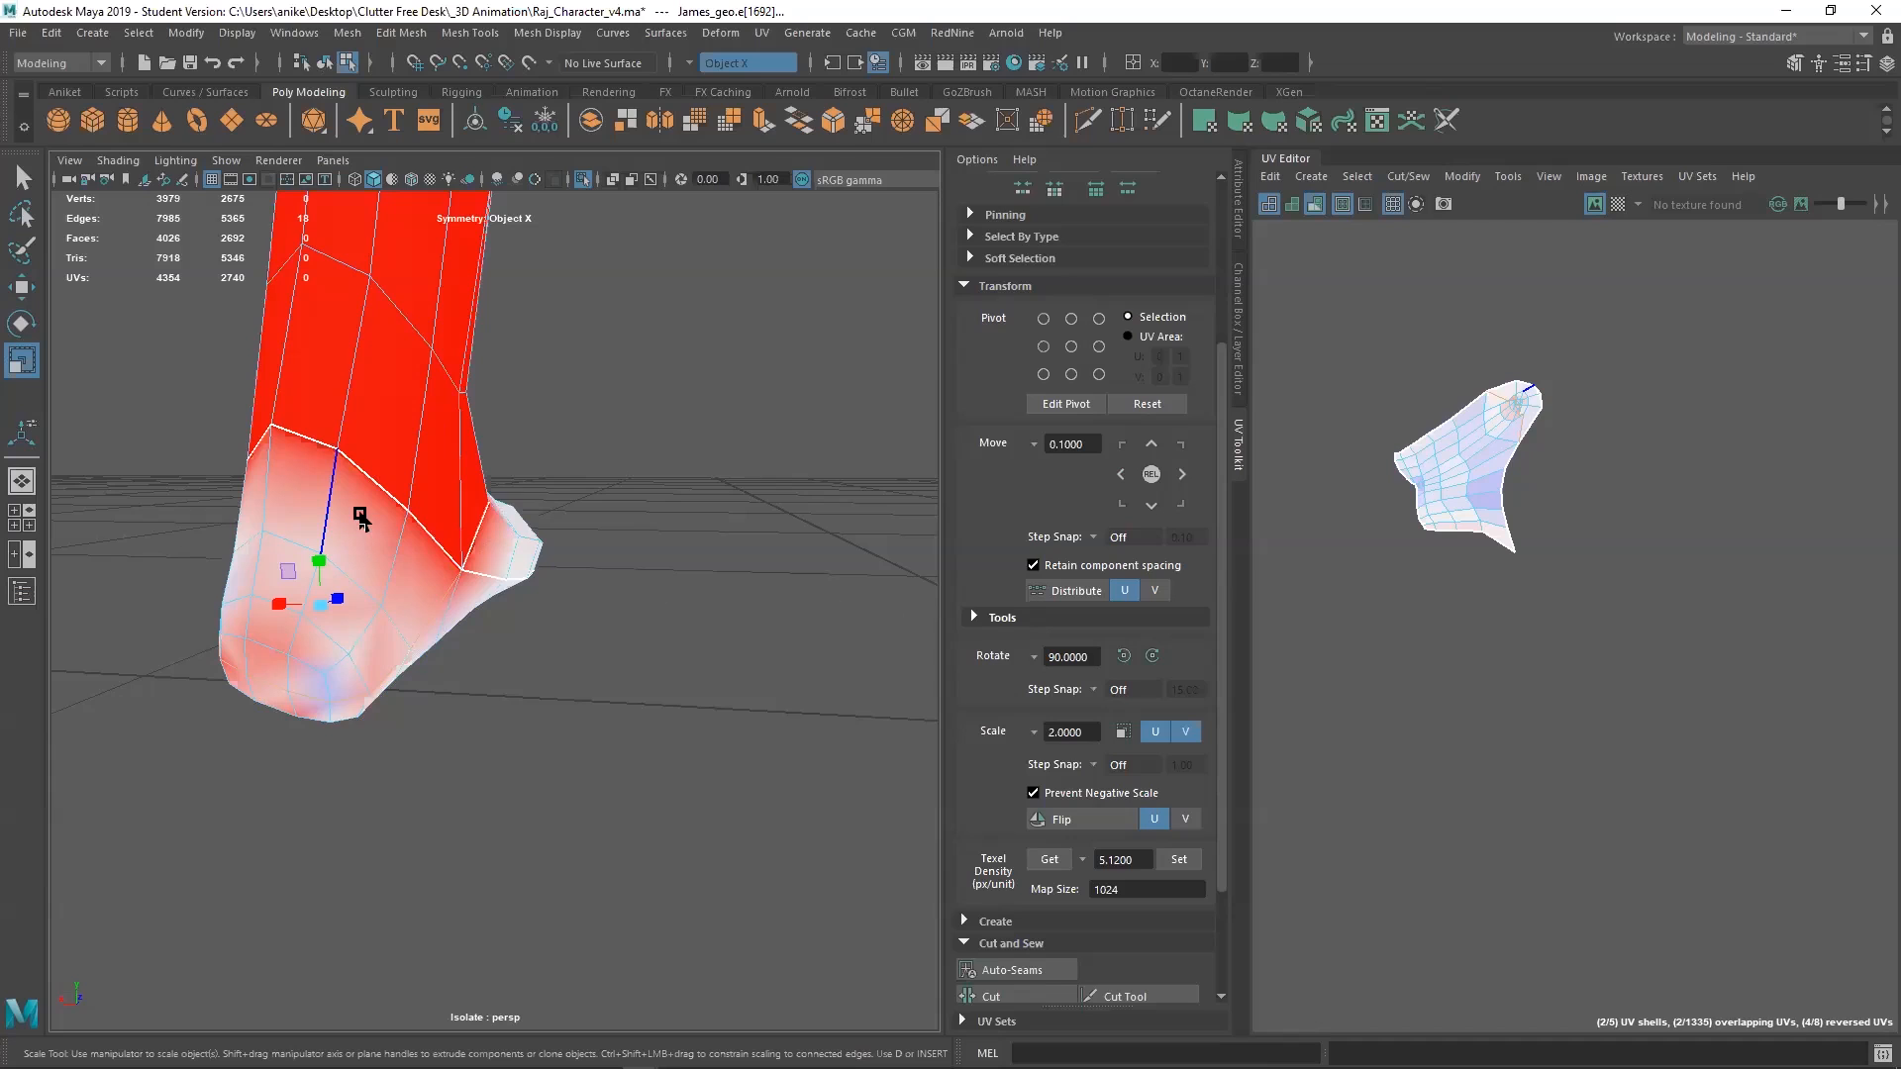
key("7")
left_click_drag(403, 692, 963, 495, "alt")
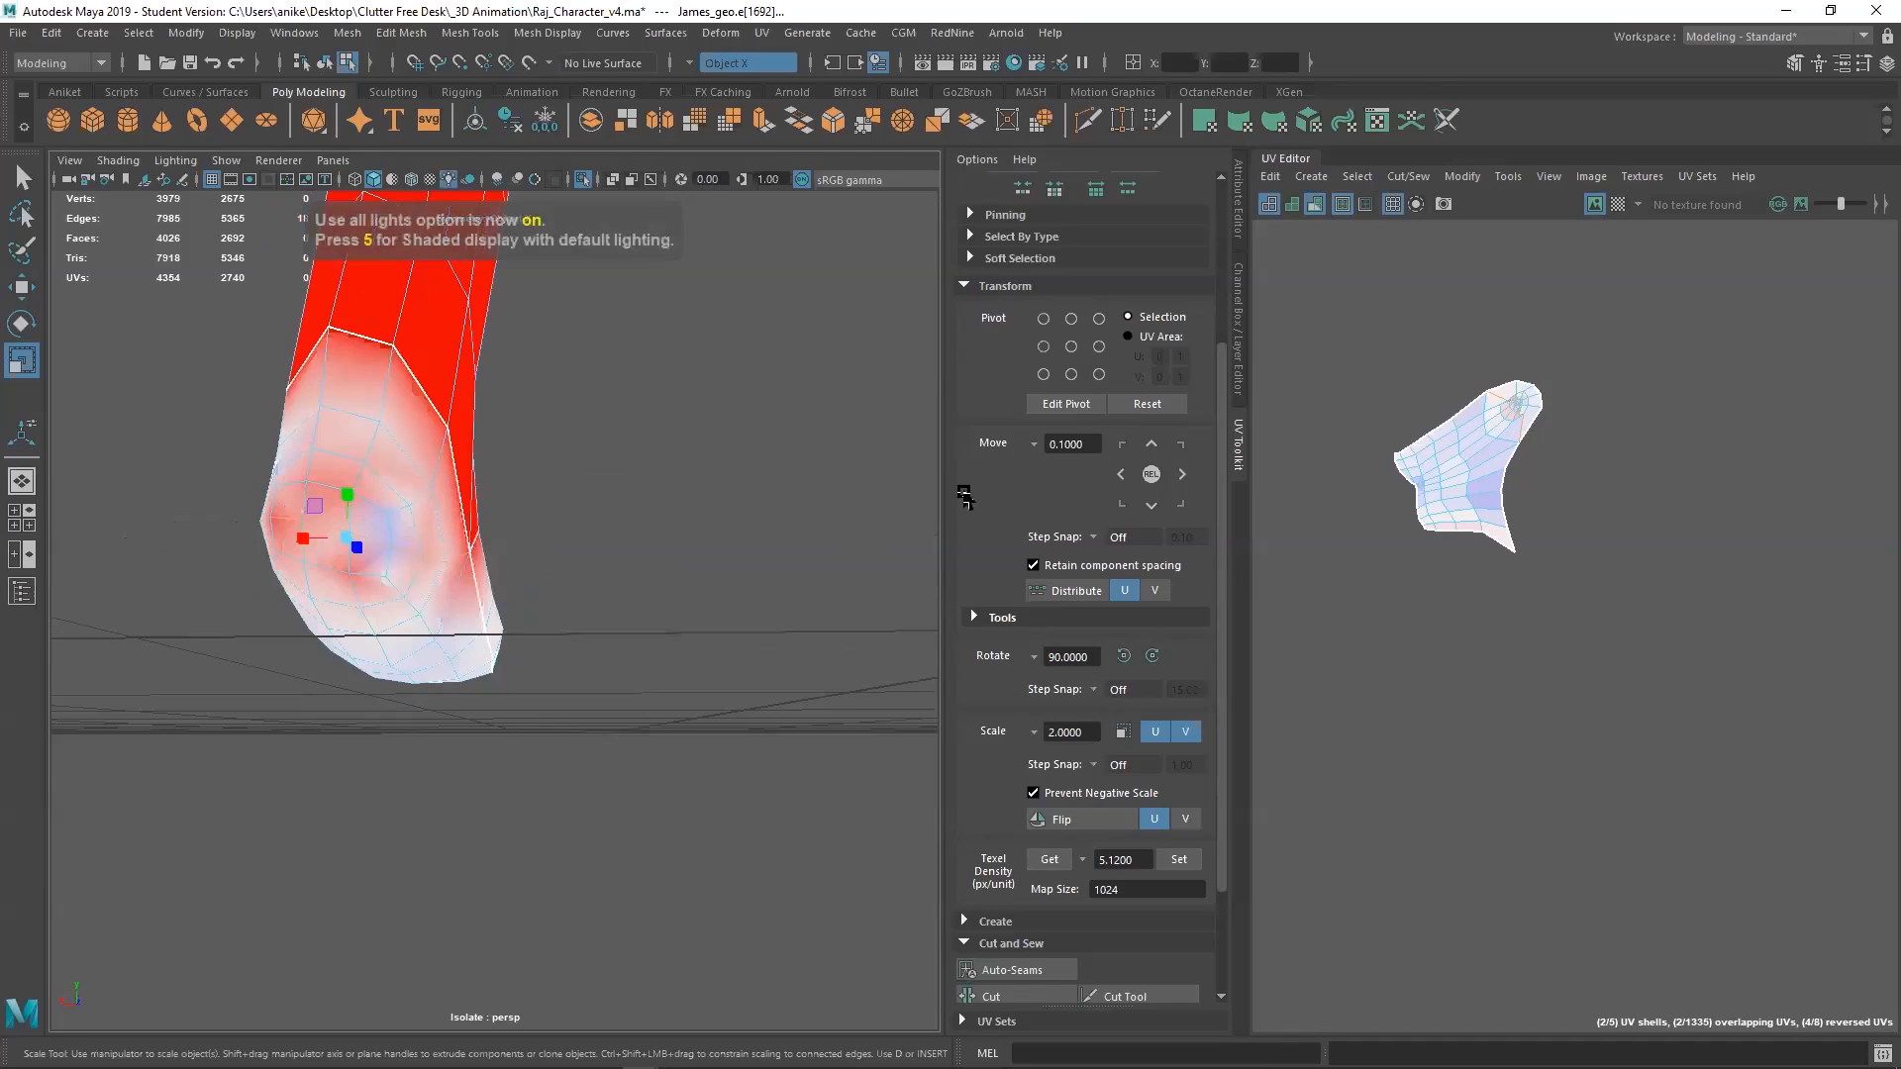
key("7")
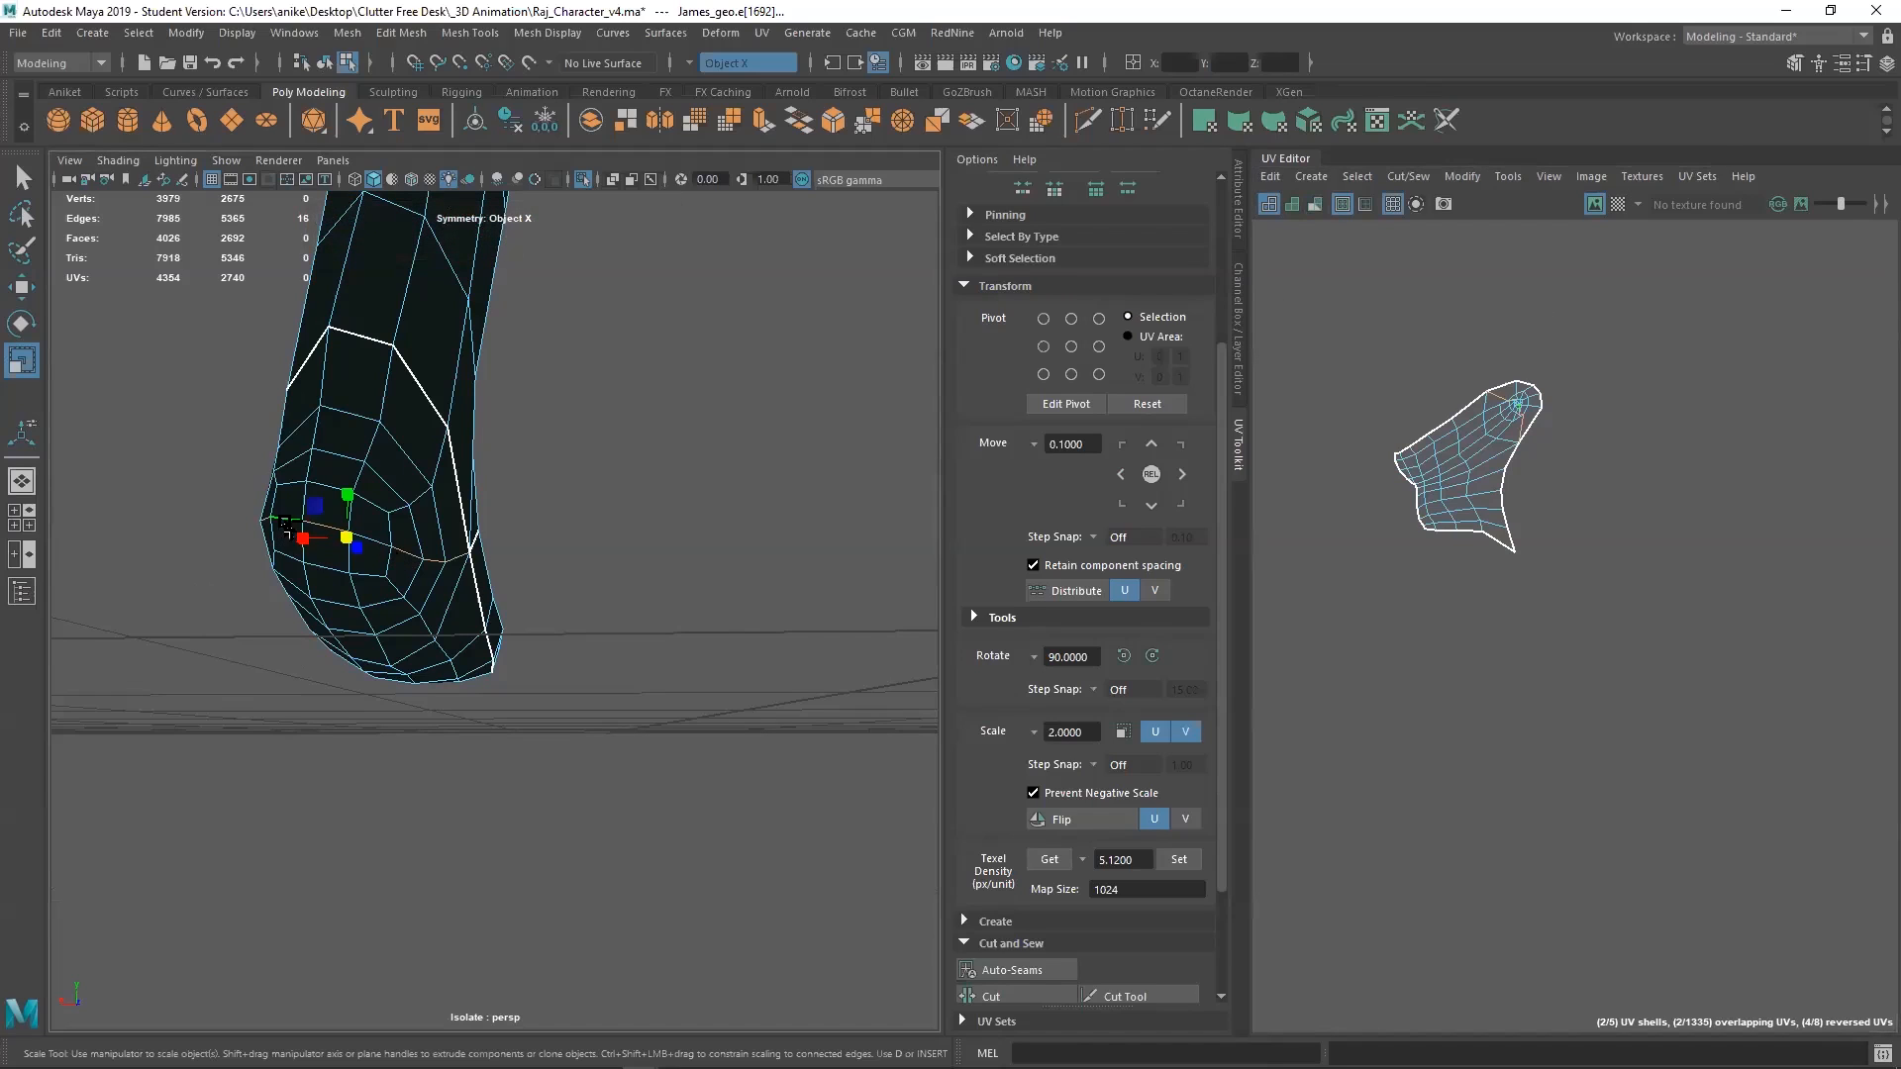
Reroute the selected edge loop over the upper rim of the heel cap, and cut the UVs along it
left_click(313, 524, "ctrl")
left_click(292, 522, "ctrl")
left_click_drag(297, 524, 371, 555, "alt")
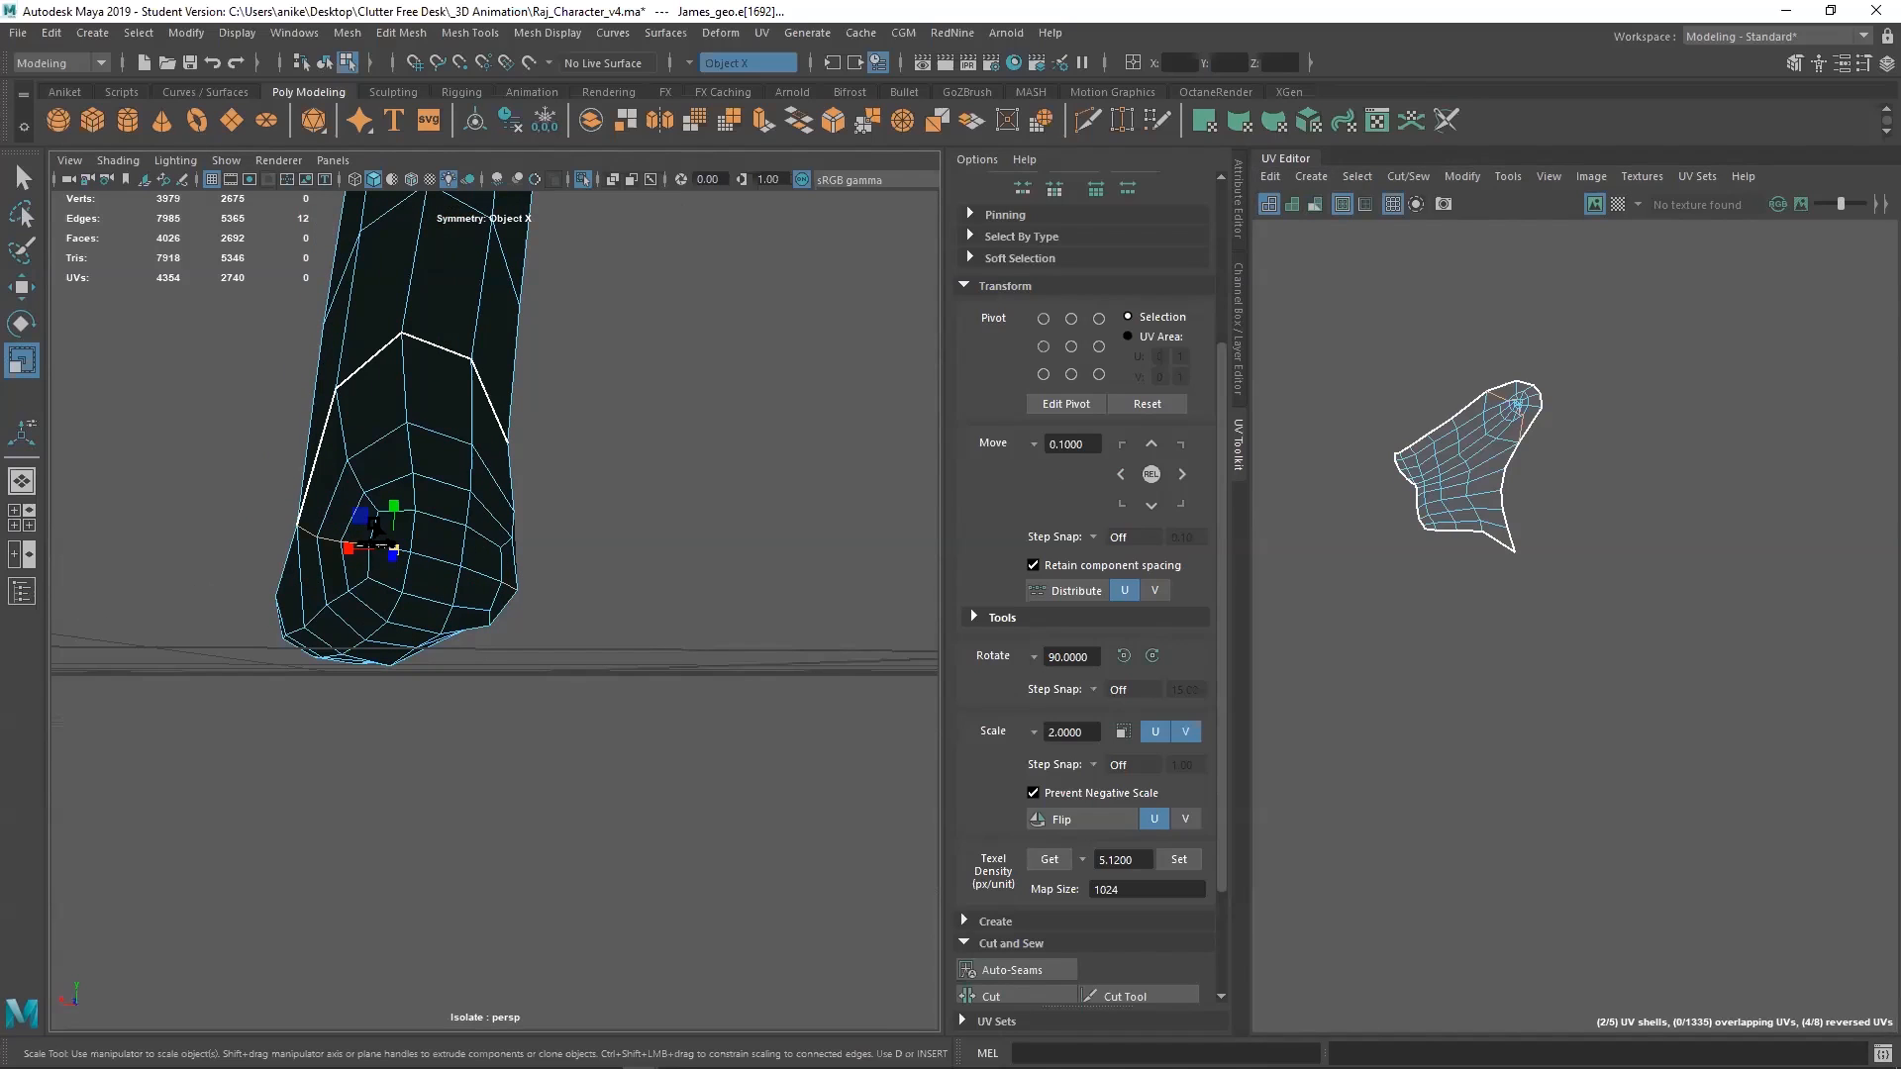
key("w")
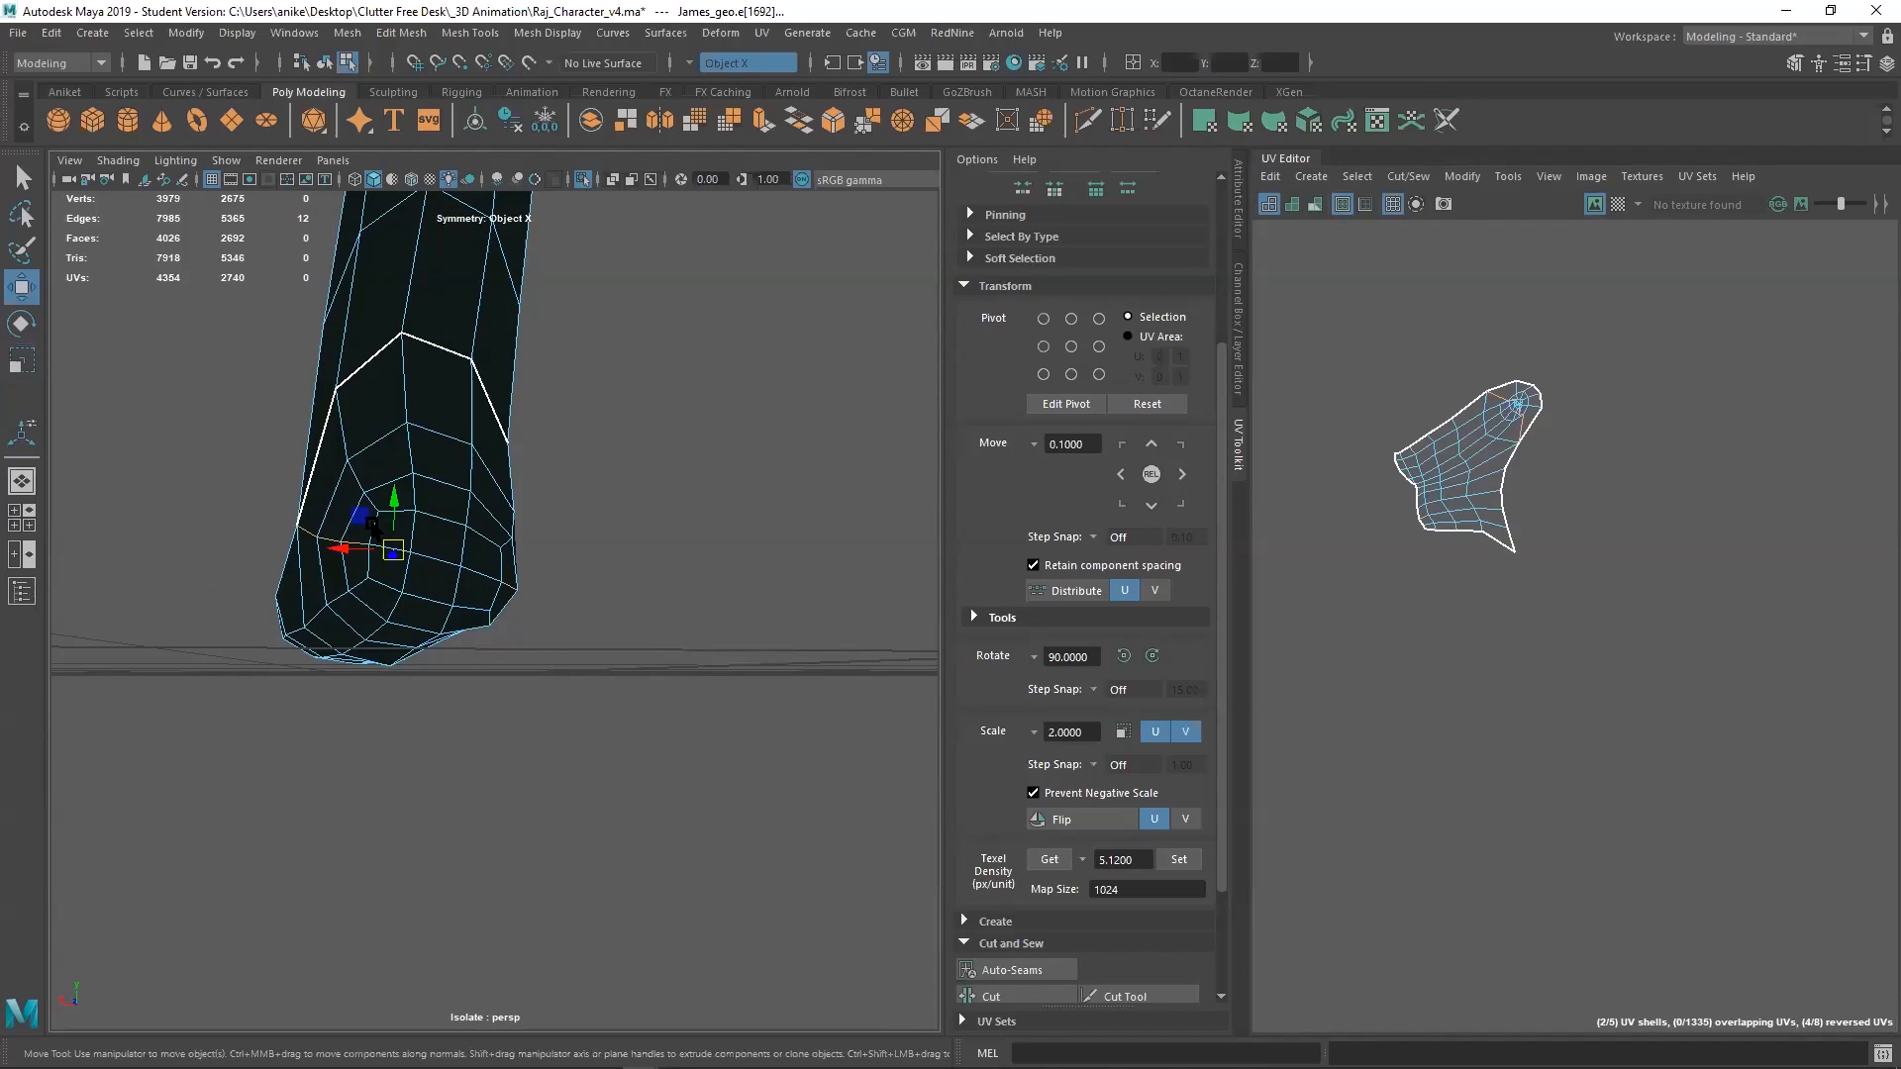
key("ctrl+z")
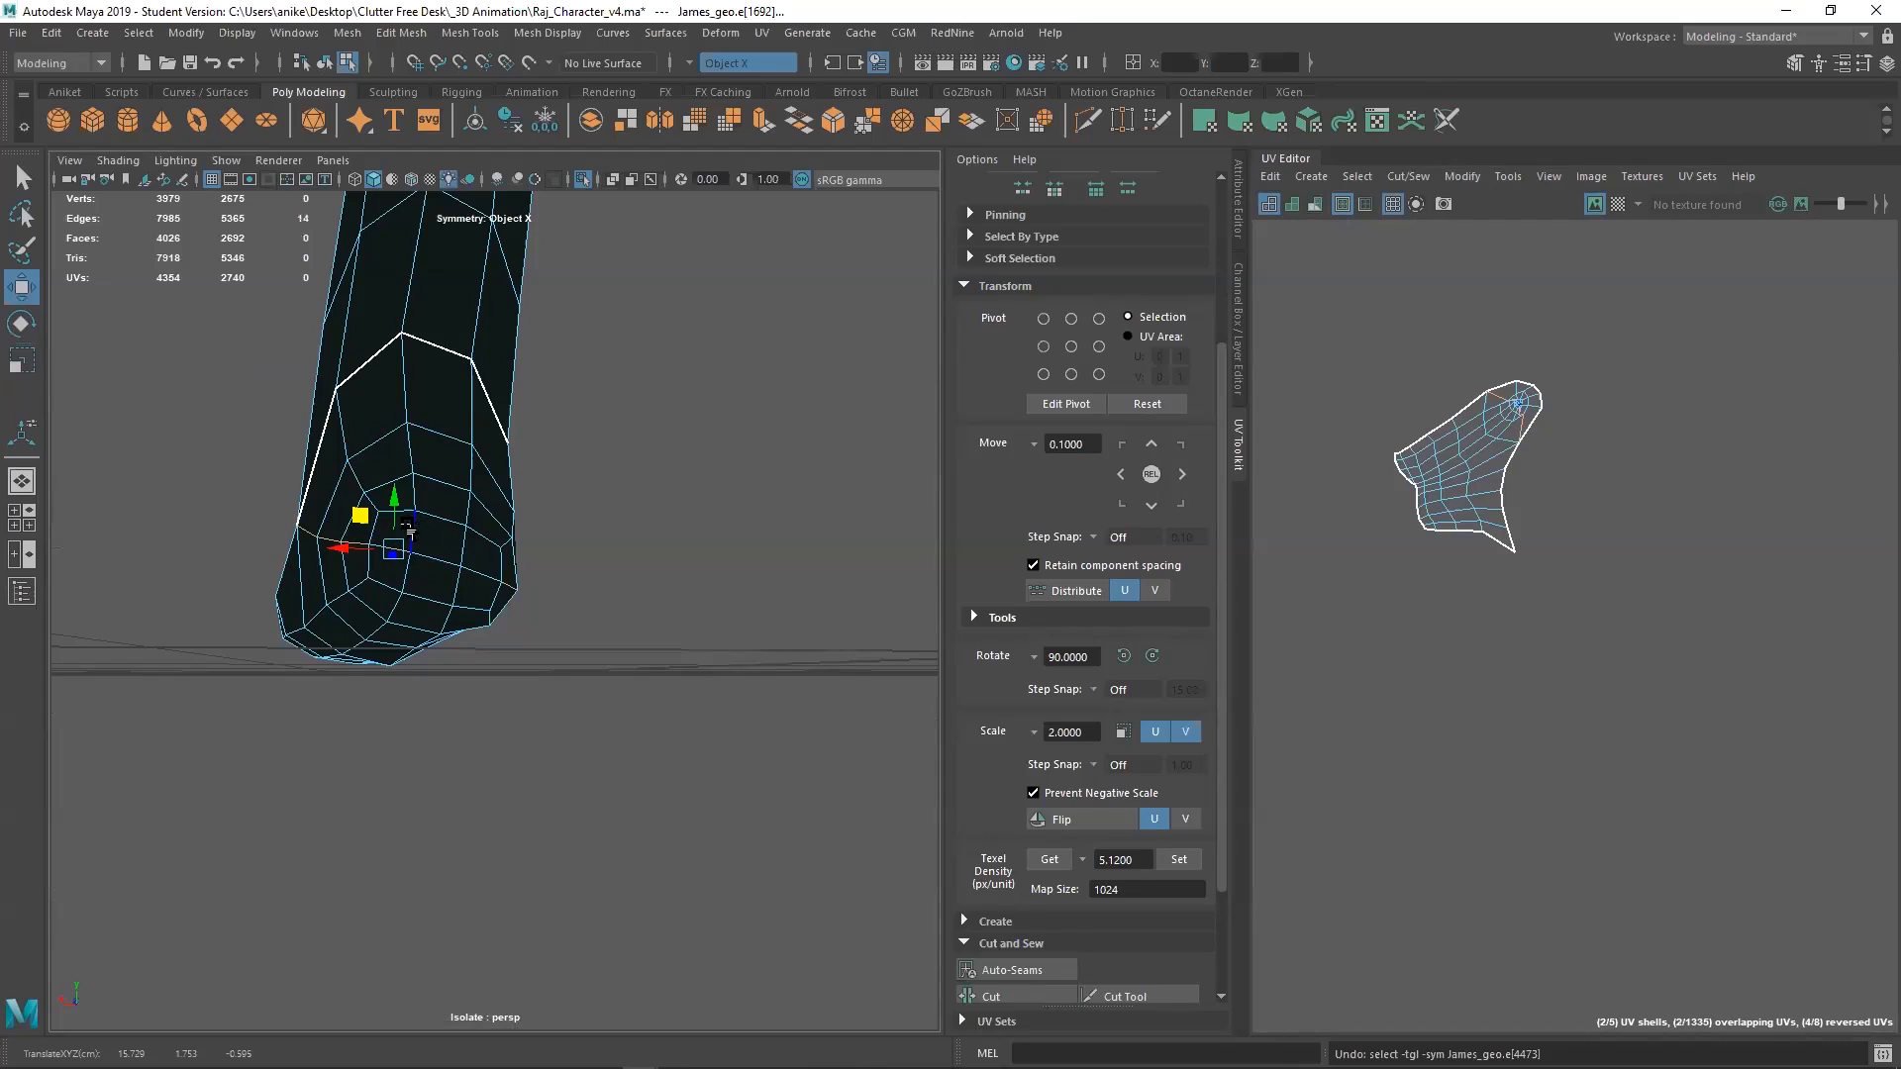
key("q")
left_click(382, 525, "shift")
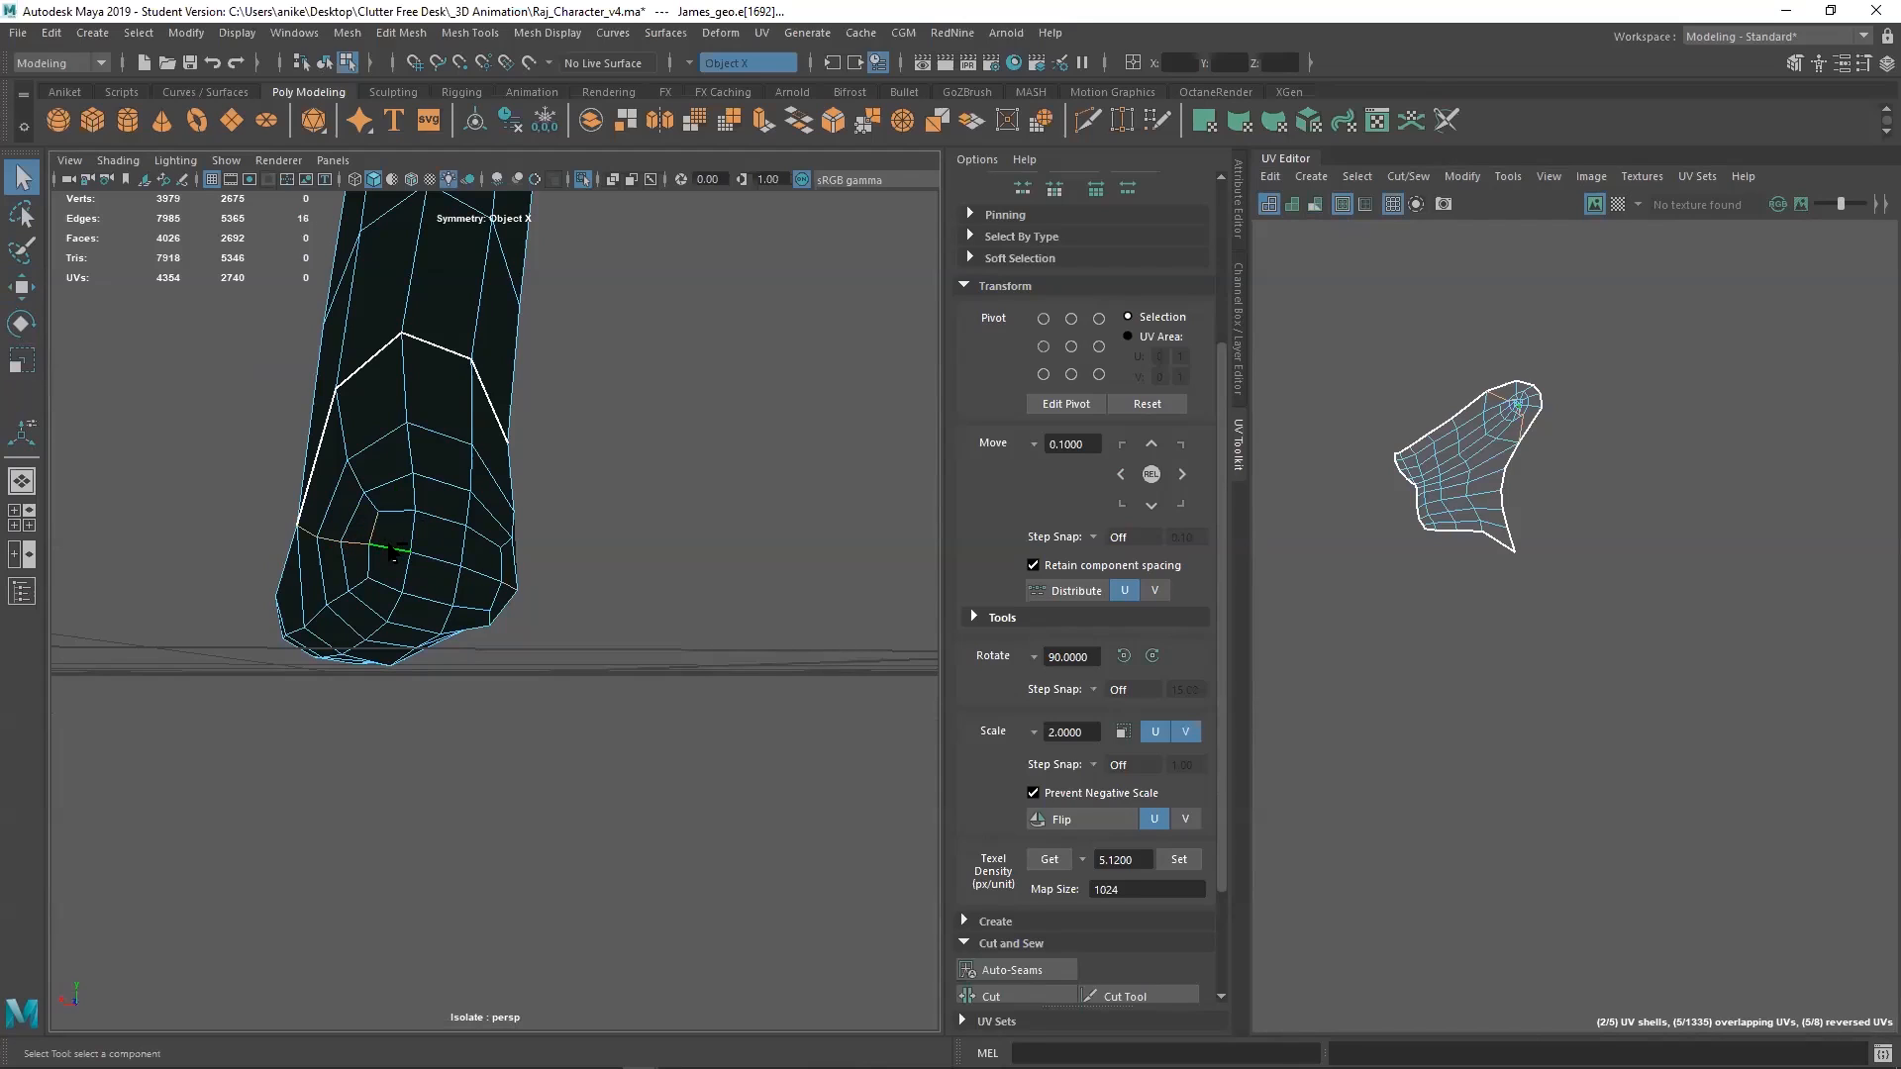
left_click(441, 520, "shift")
left_click(486, 538, "shift")
left_click(510, 559, "shift")
right_click_drag(1317, 388, 1224, 412, "shift")
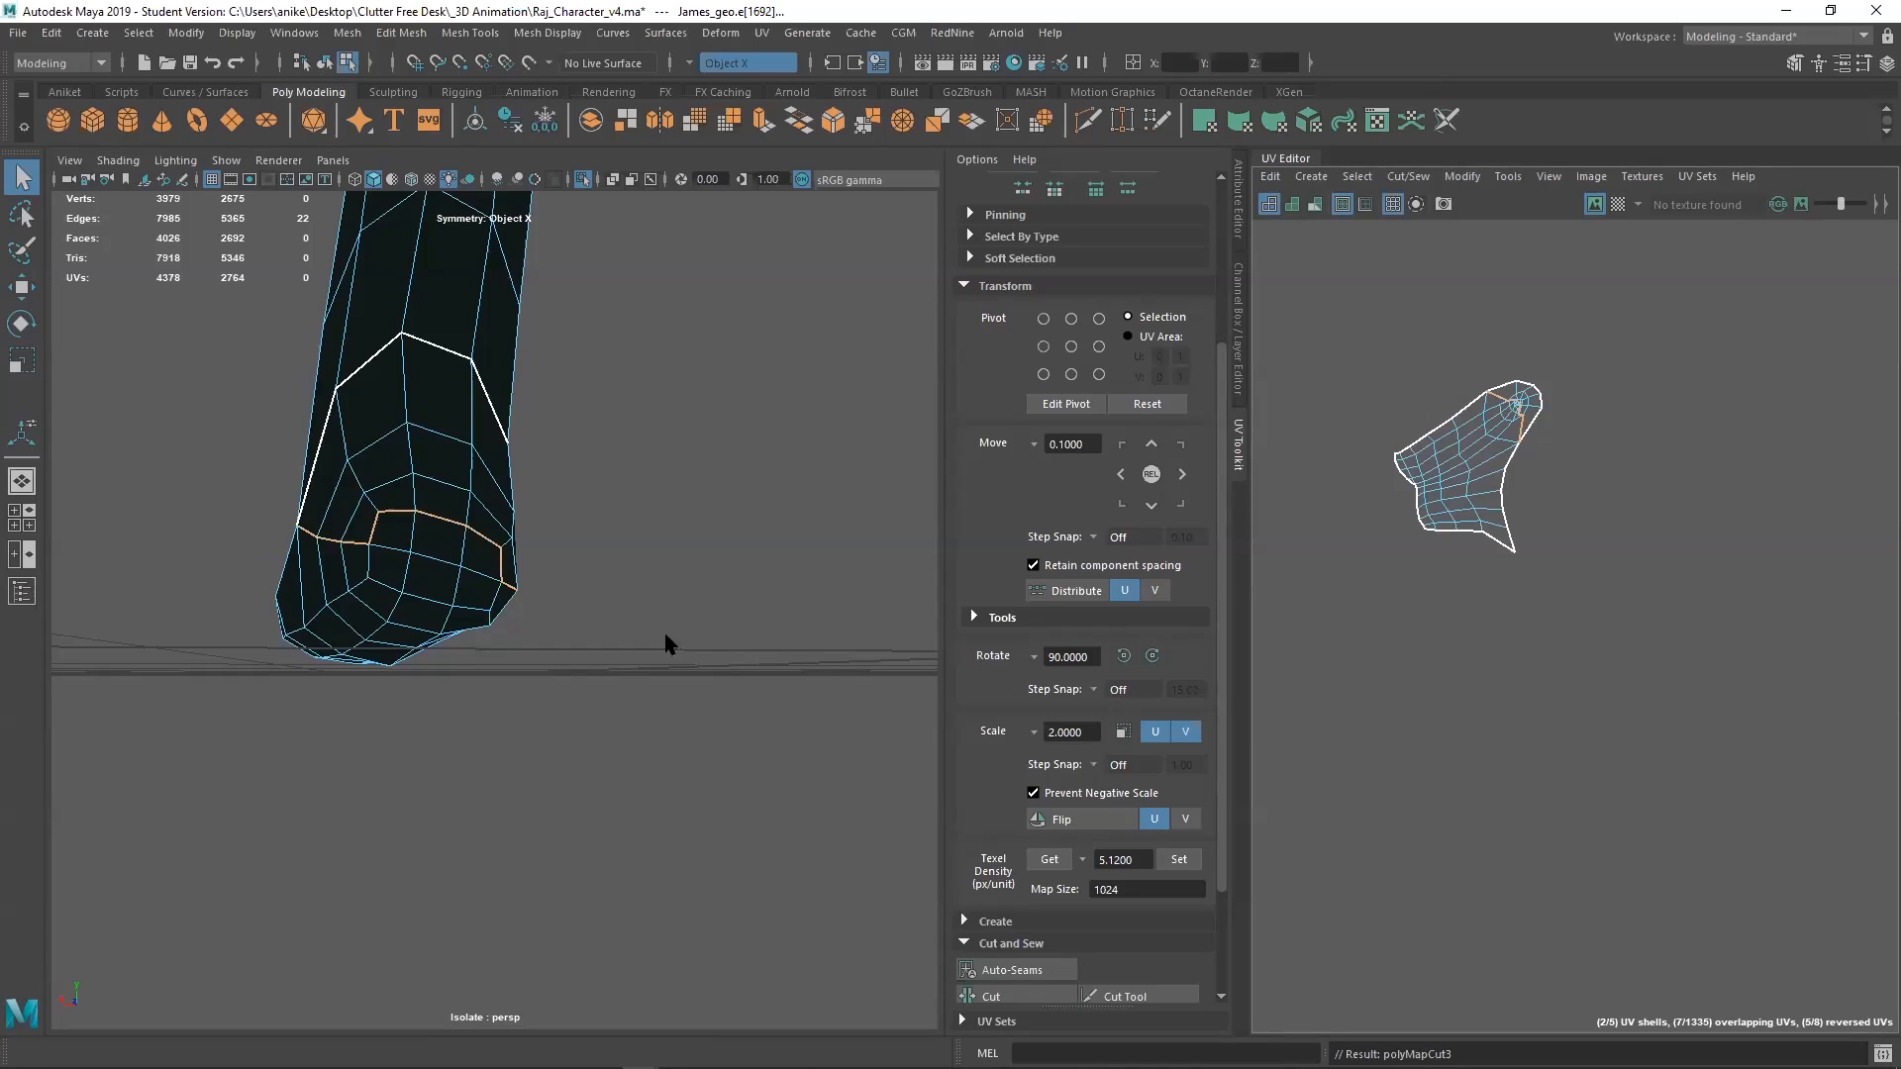
Select the upper seam edges running from the sides of the feet across the back of the ankles, and move and sew their UVs
left_click_drag(653, 580, 607, 565, "alt")
left_click_drag(423, 552, 384, 546, "alt")
double_click(398, 535)
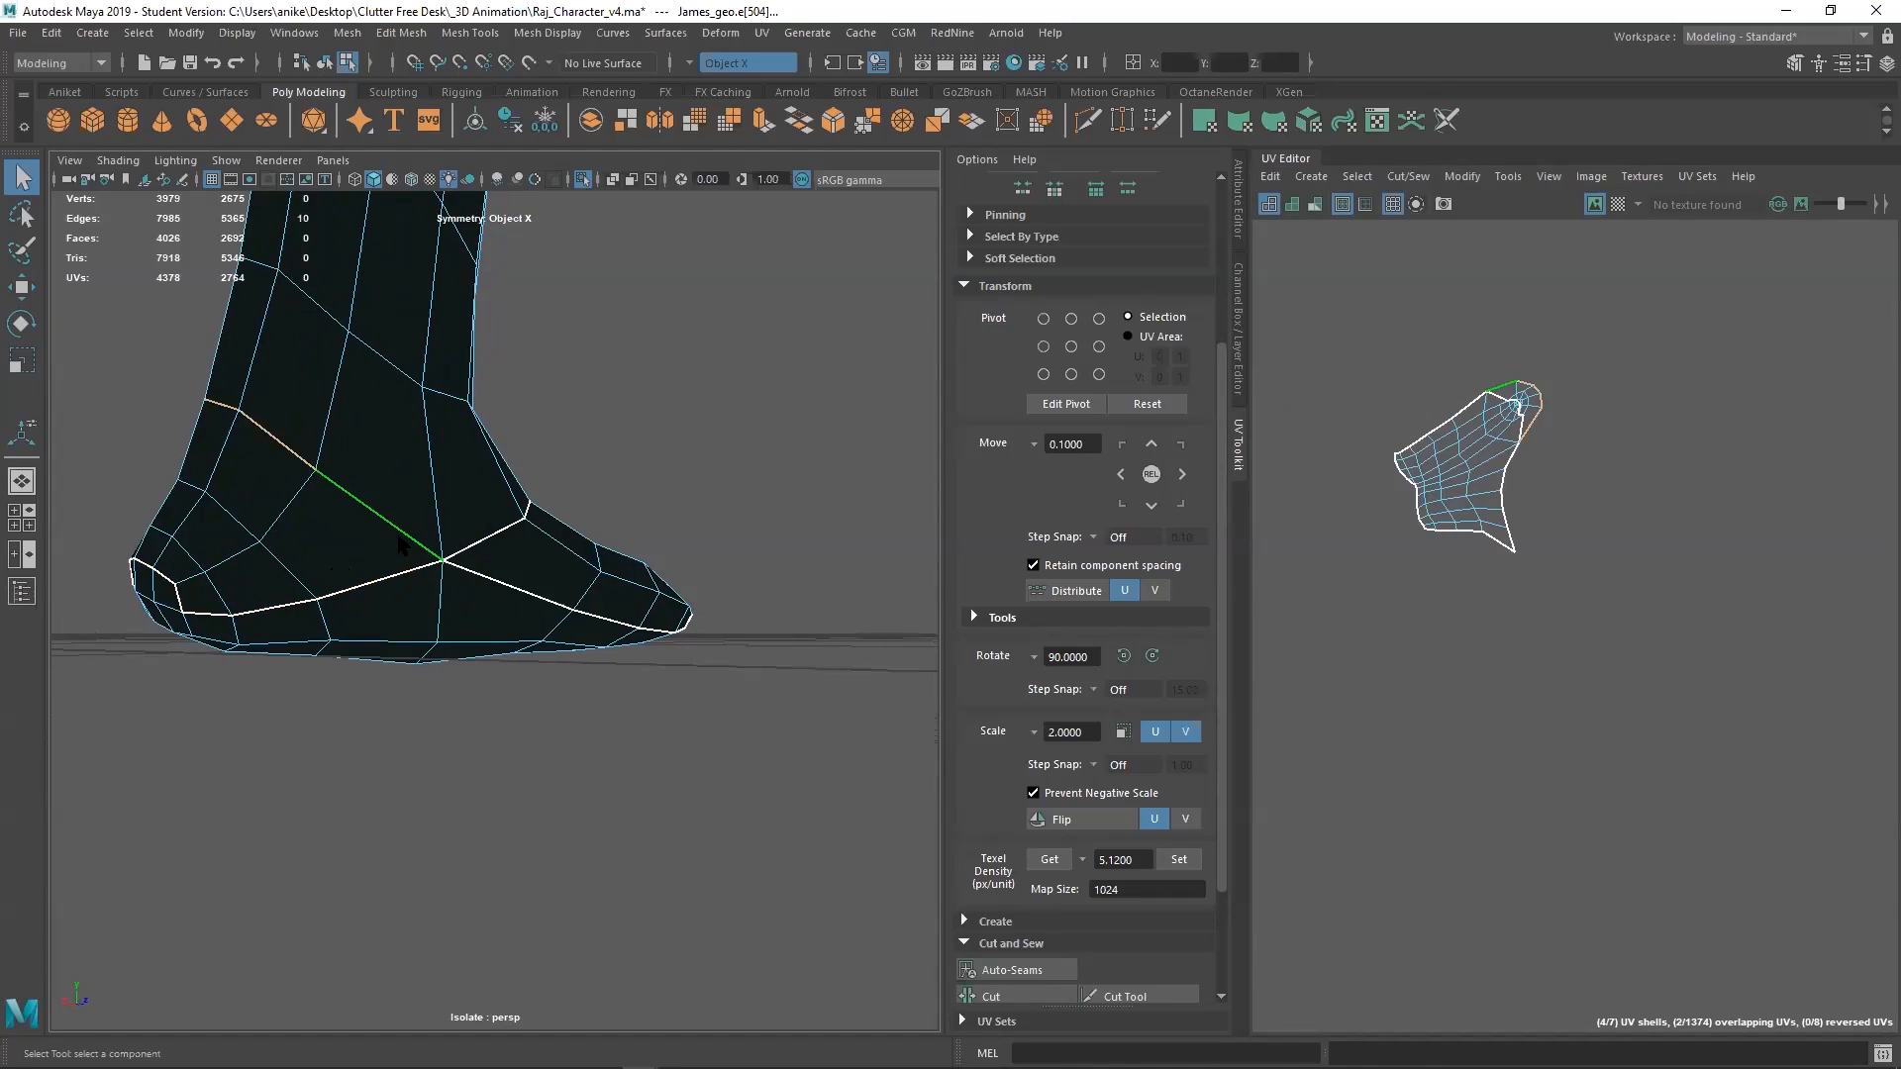
left_click_drag(479, 637, 504, 645, "alt")
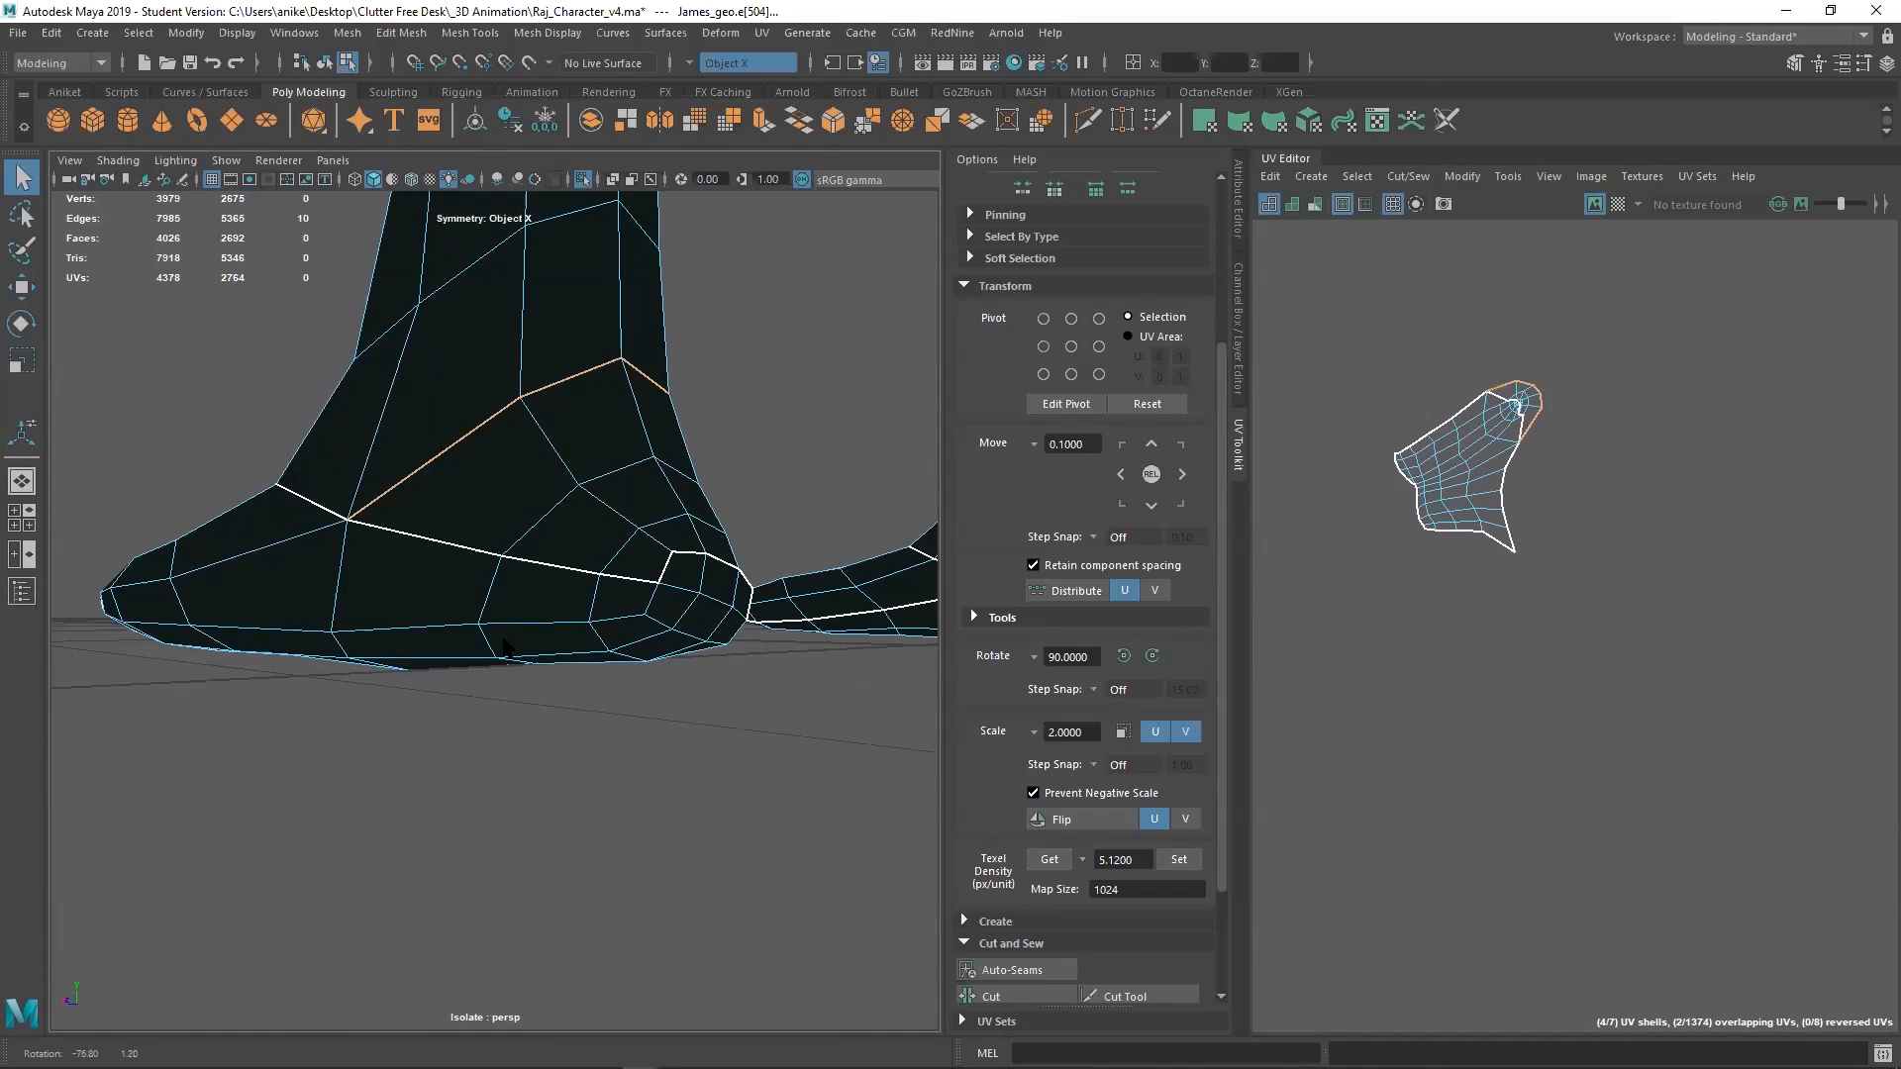
right_click(1361, 287, "shift")
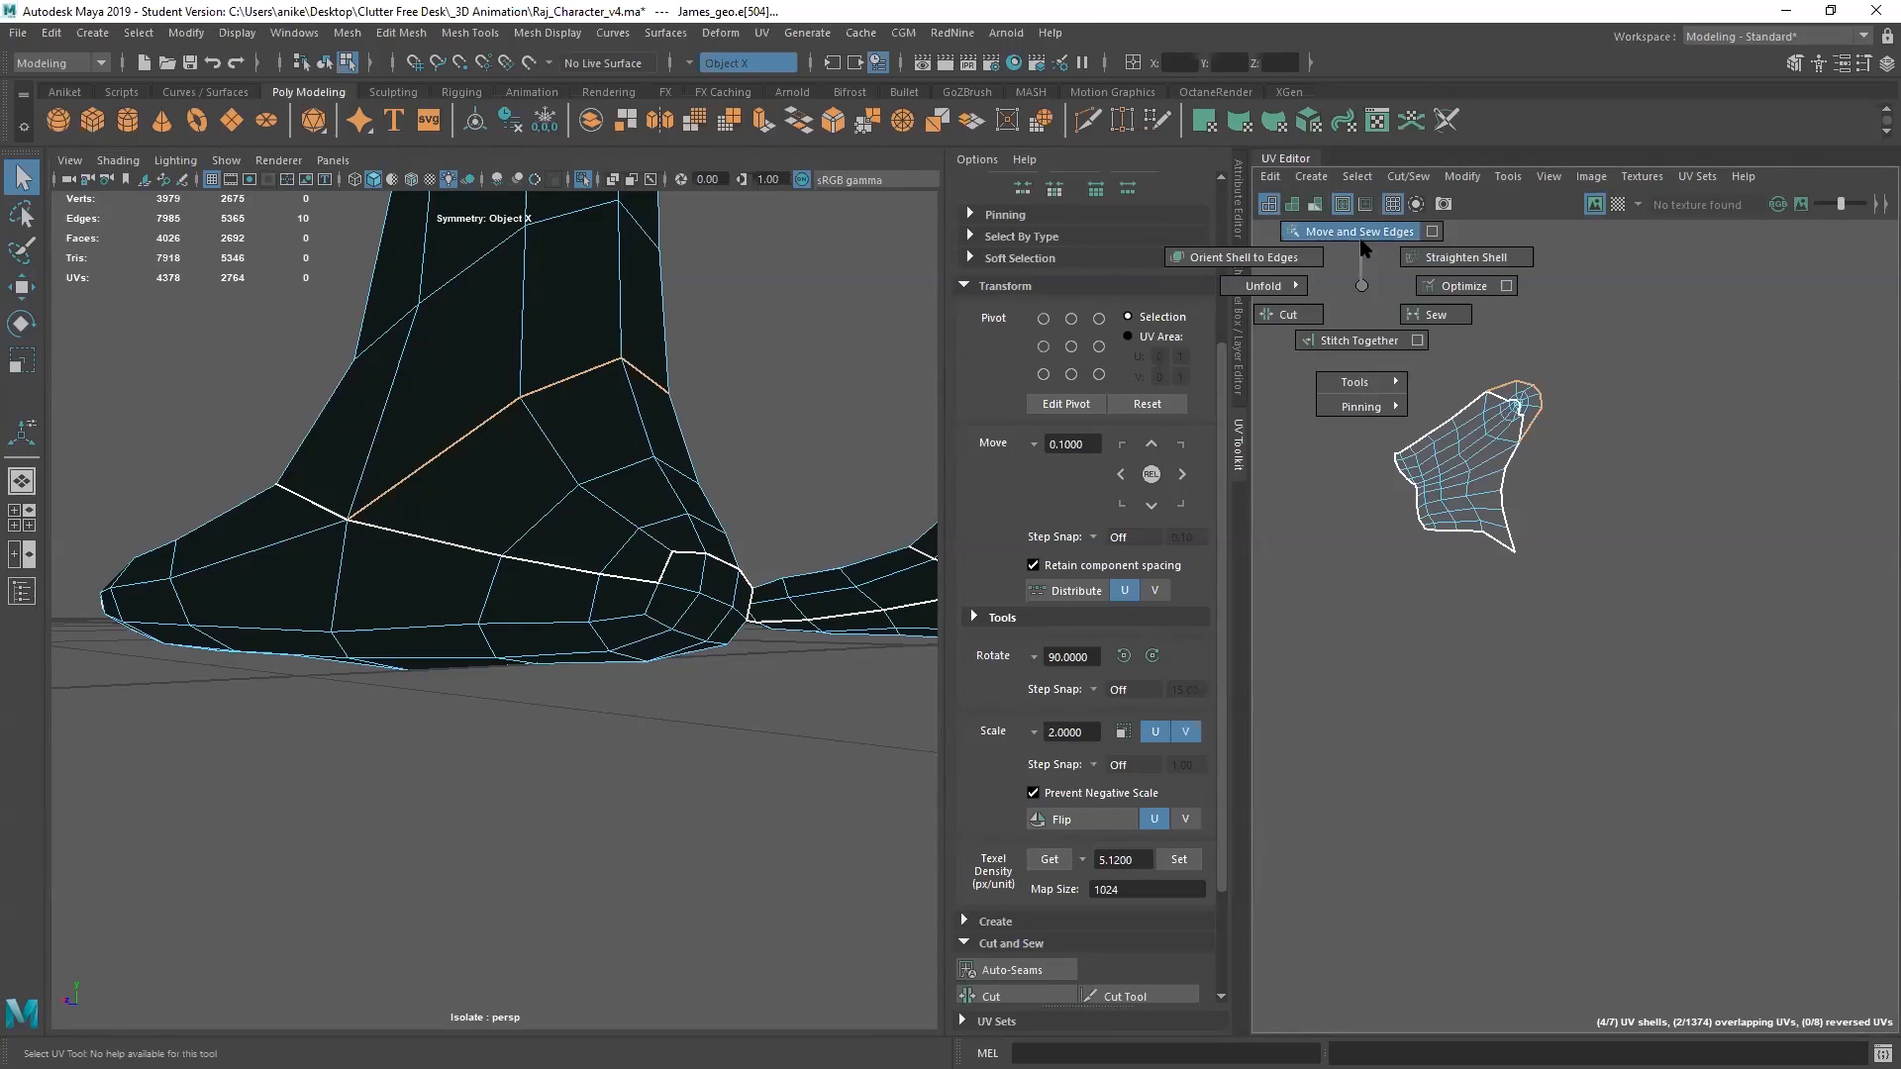
left_click(1358, 238)
scroll(1386, 565, "down", 3)
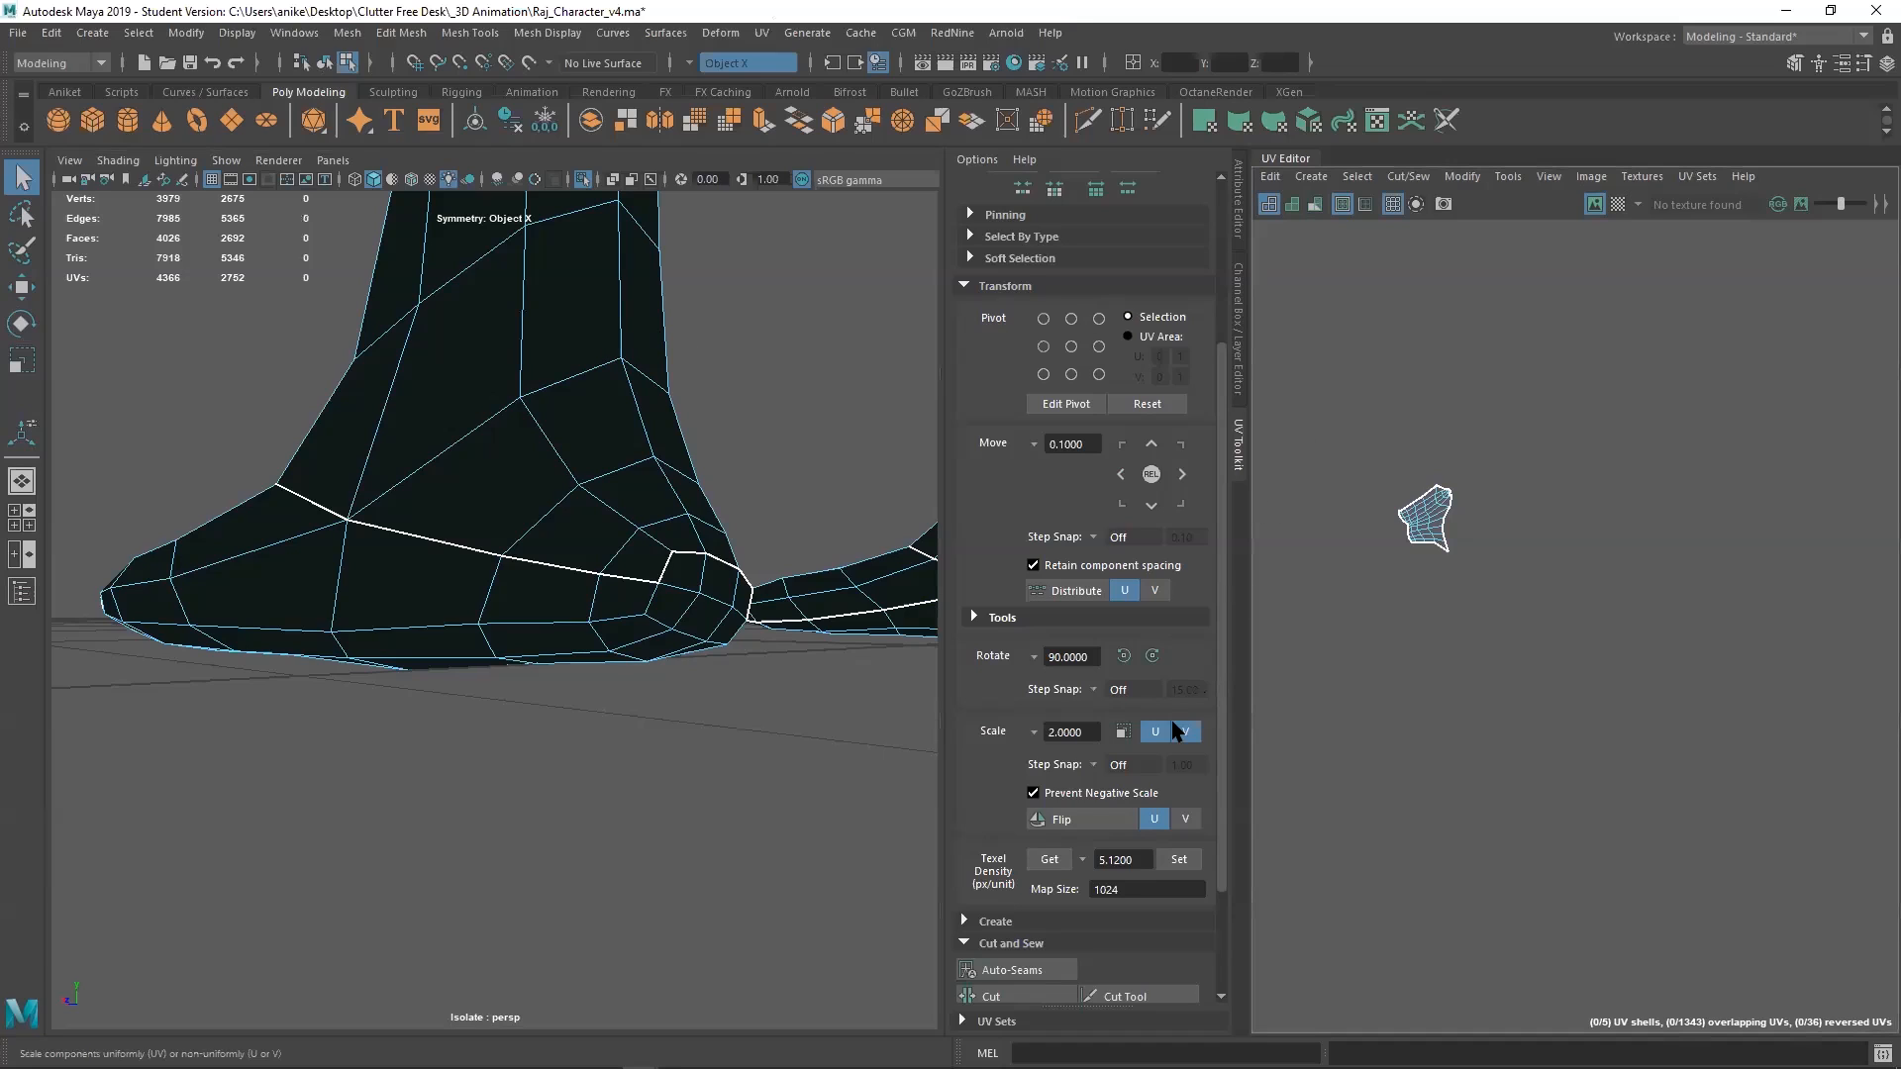
Select both foot shells in the UV layout and set their texel density to 5.12 at map size 1024
left_click_drag(1514, 624, 1386, 456)
right_click_drag(1604, 593, 1366, 416)
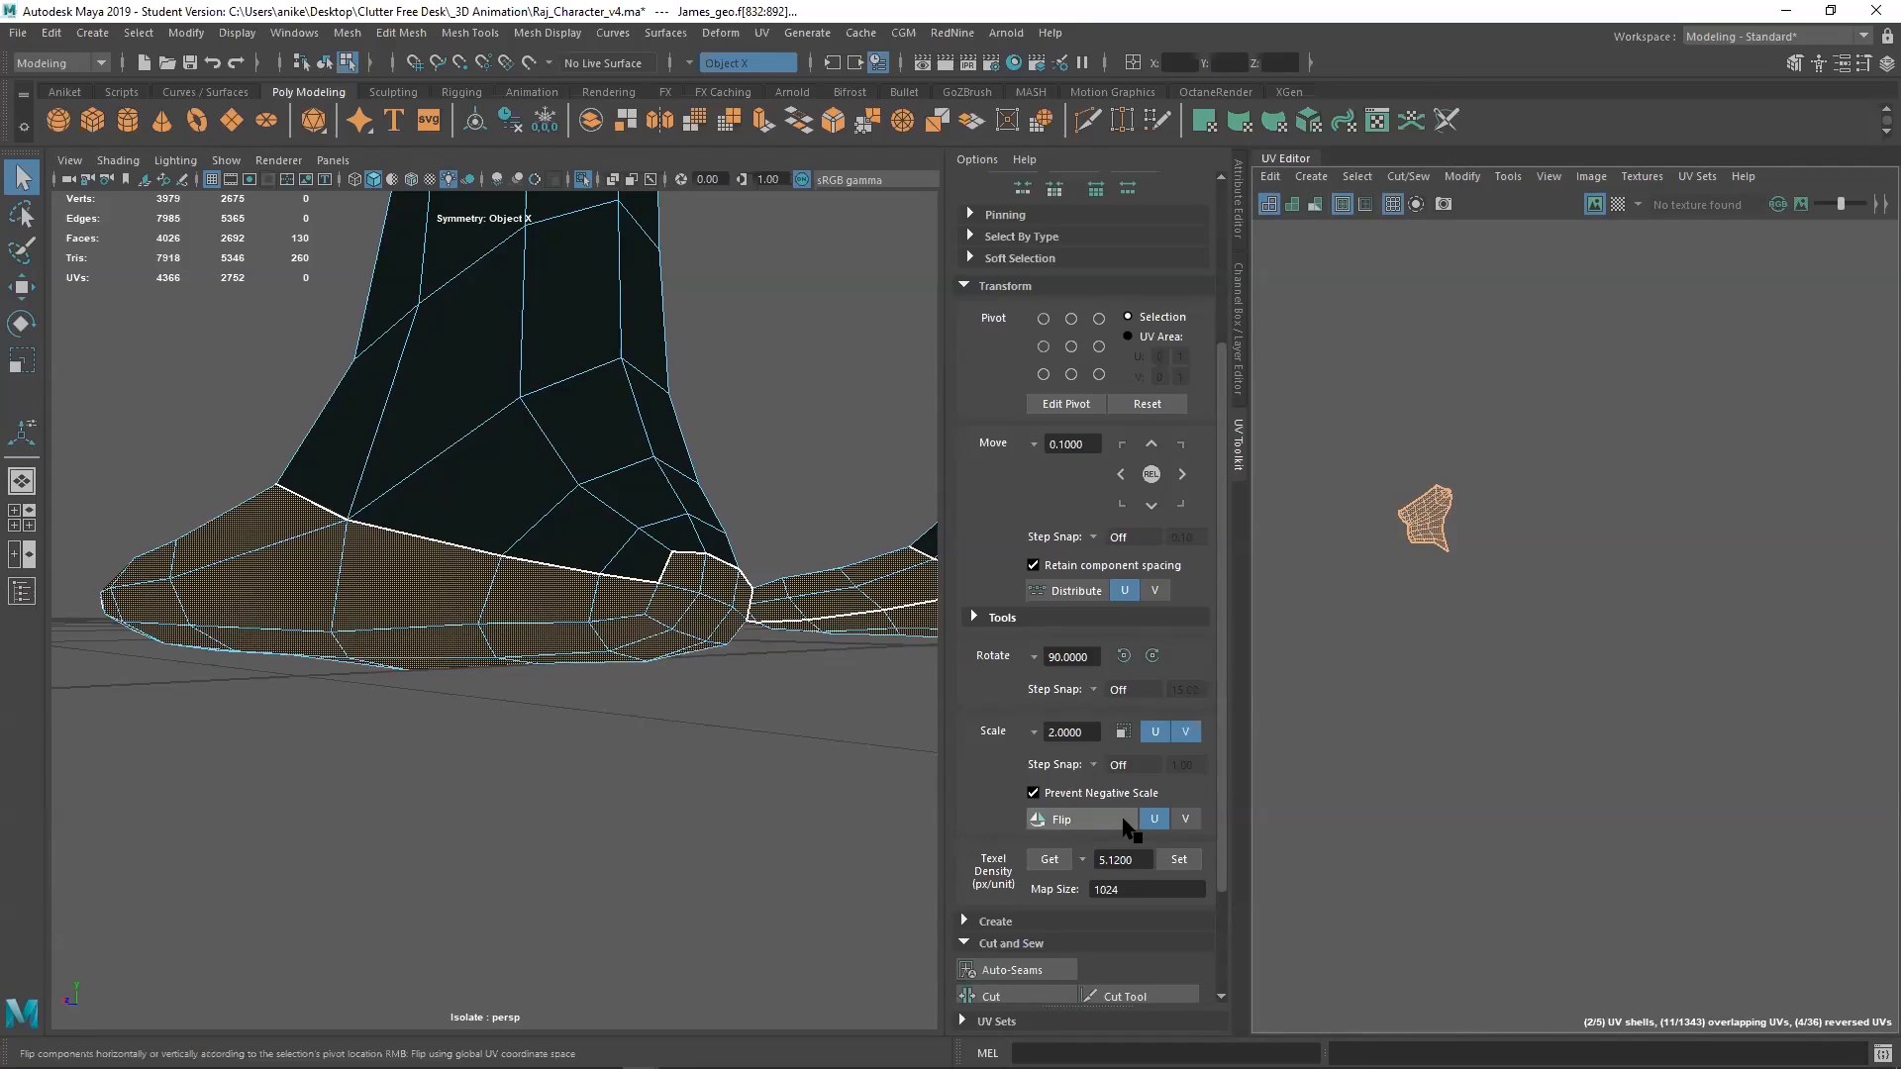
left_click(1178, 861)
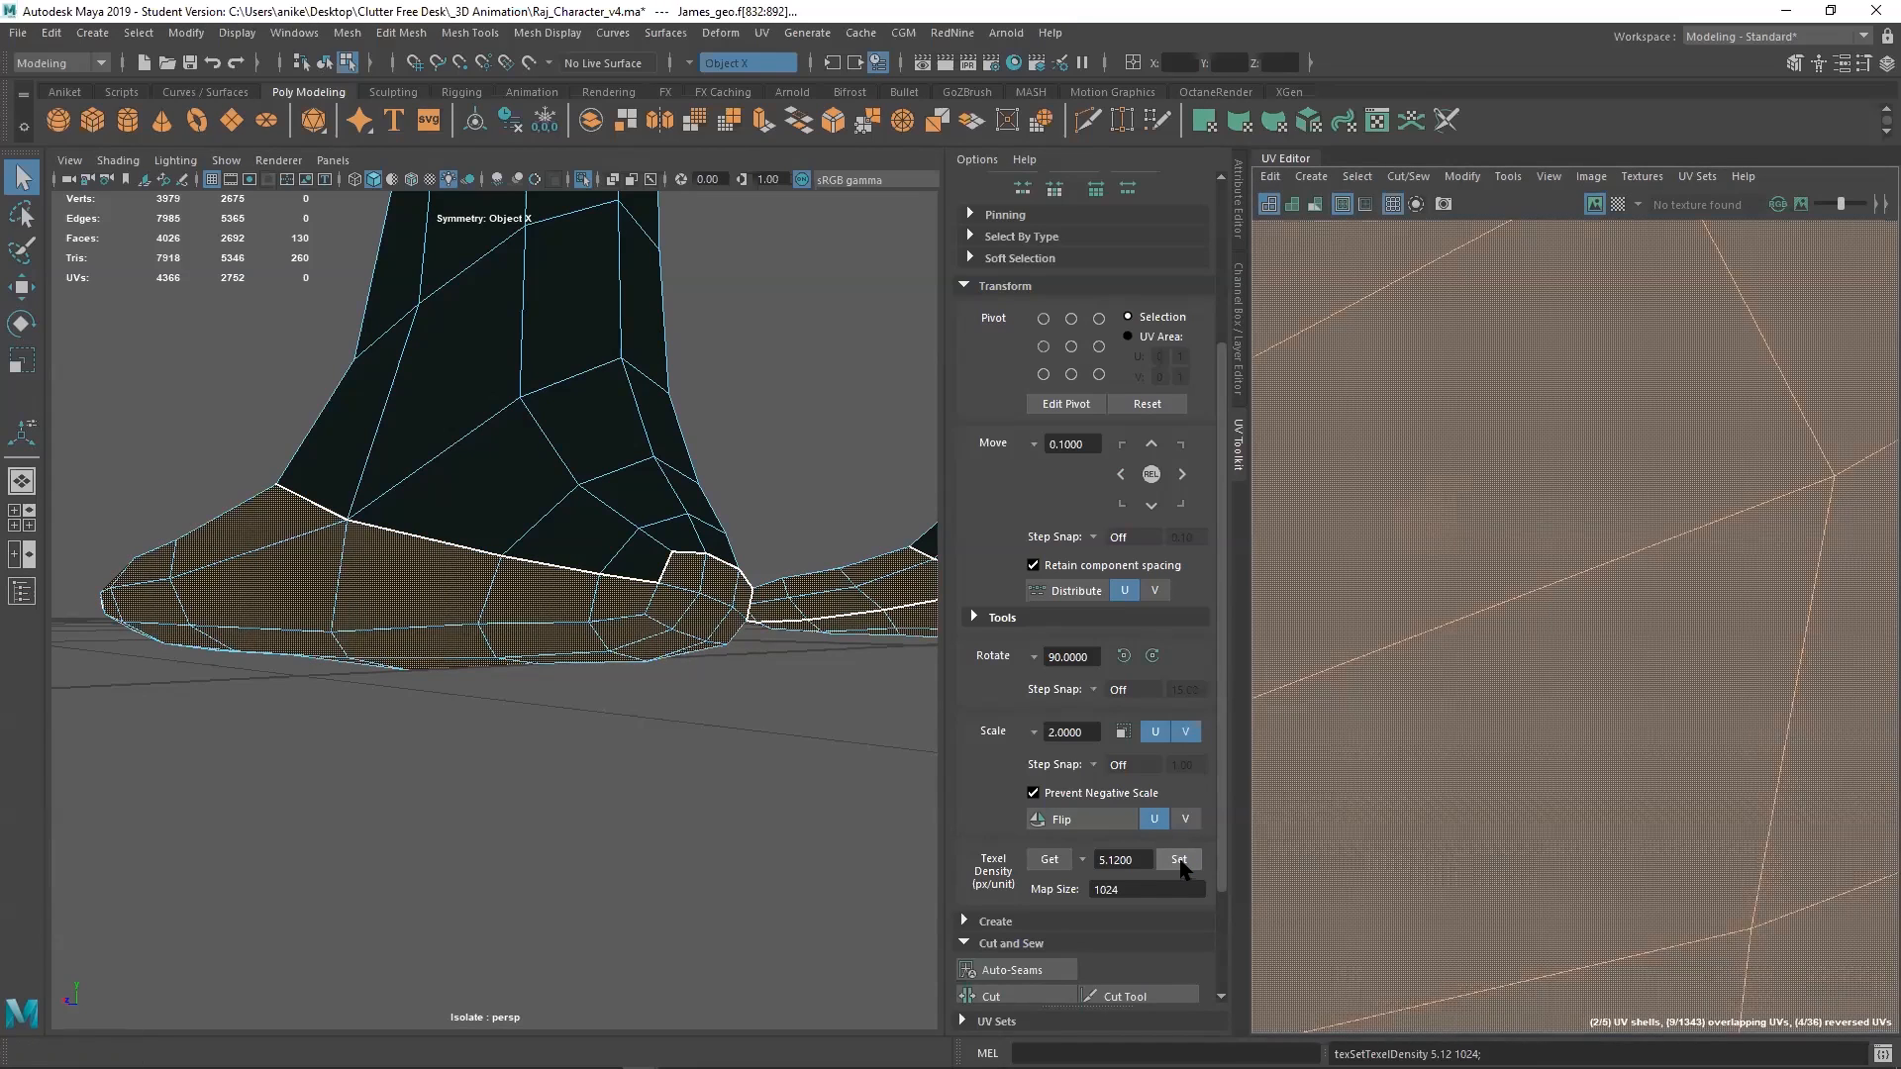
scroll(1757, 475, "down", 10)
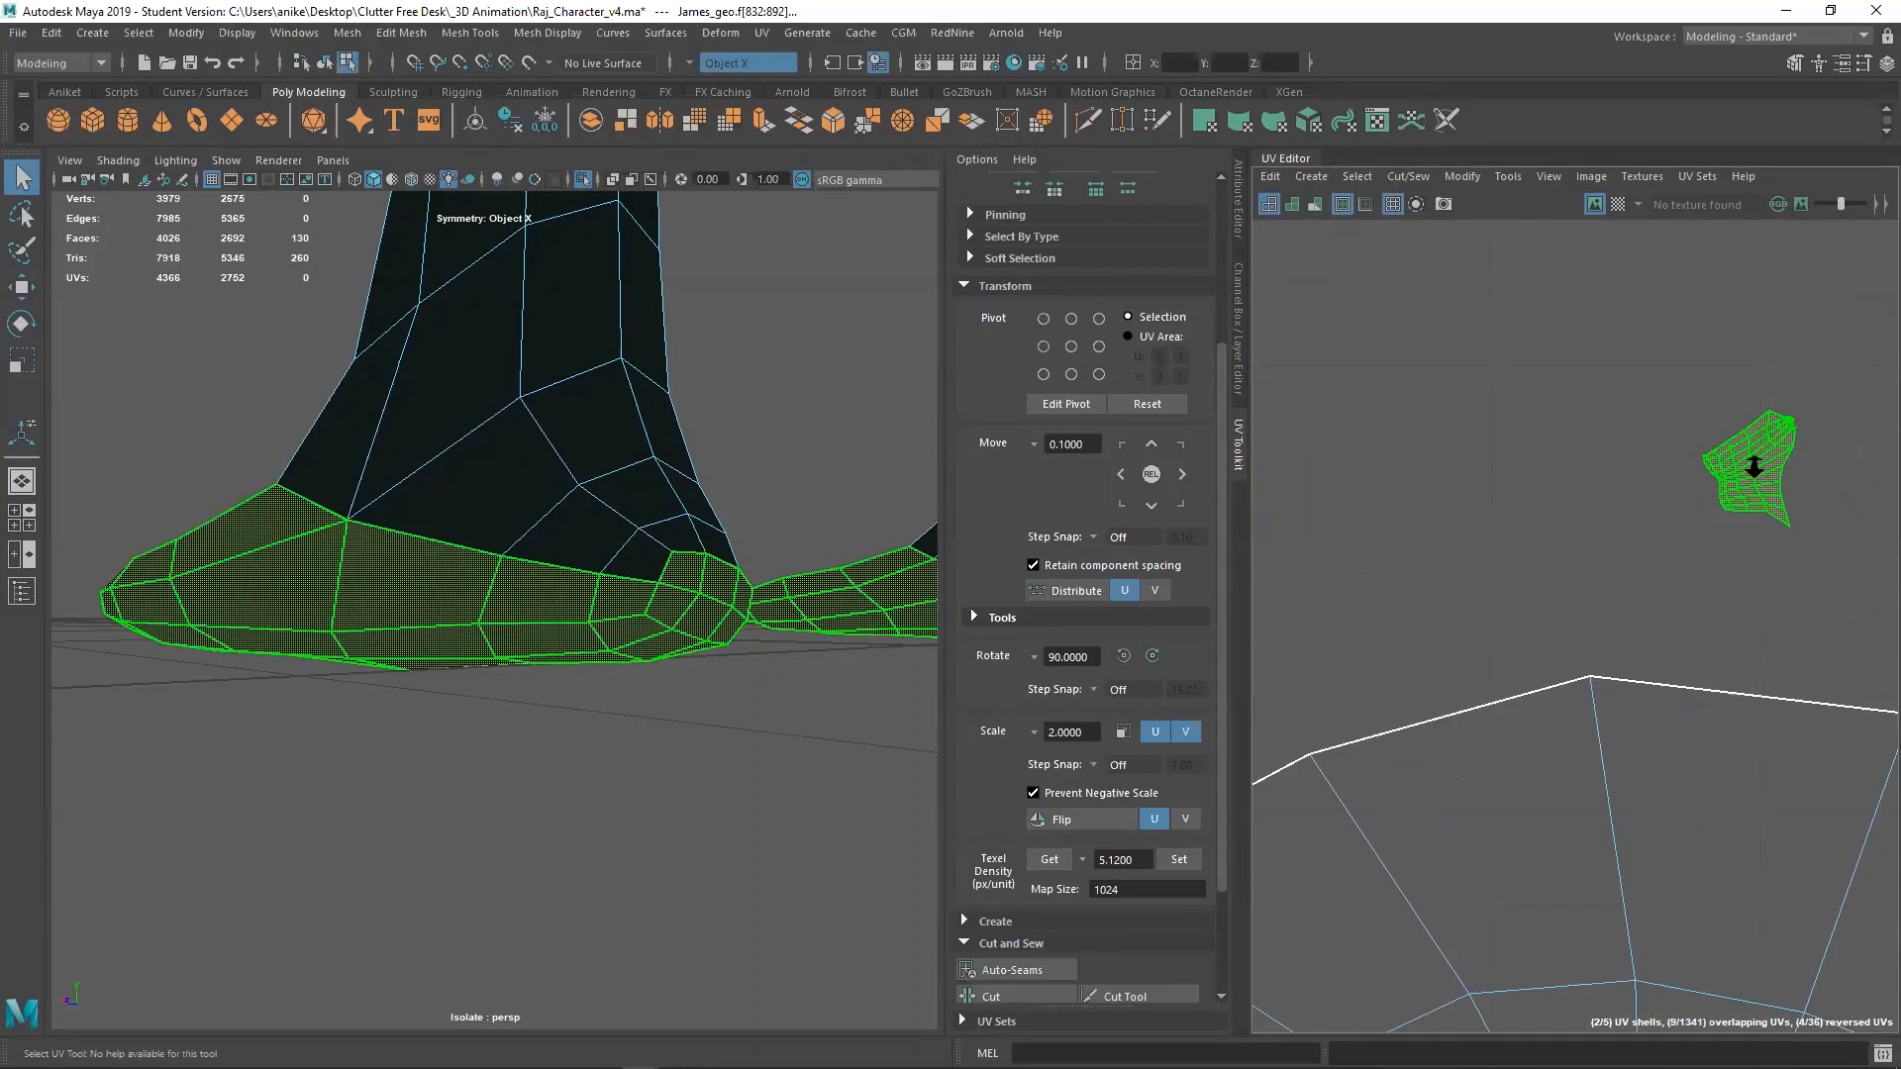
middle_click_drag(1768, 475, 1549, 480, "alt")
middle_click_drag(1713, 487, 1550, 433, "alt")
scroll(1552, 442, "down", 1)
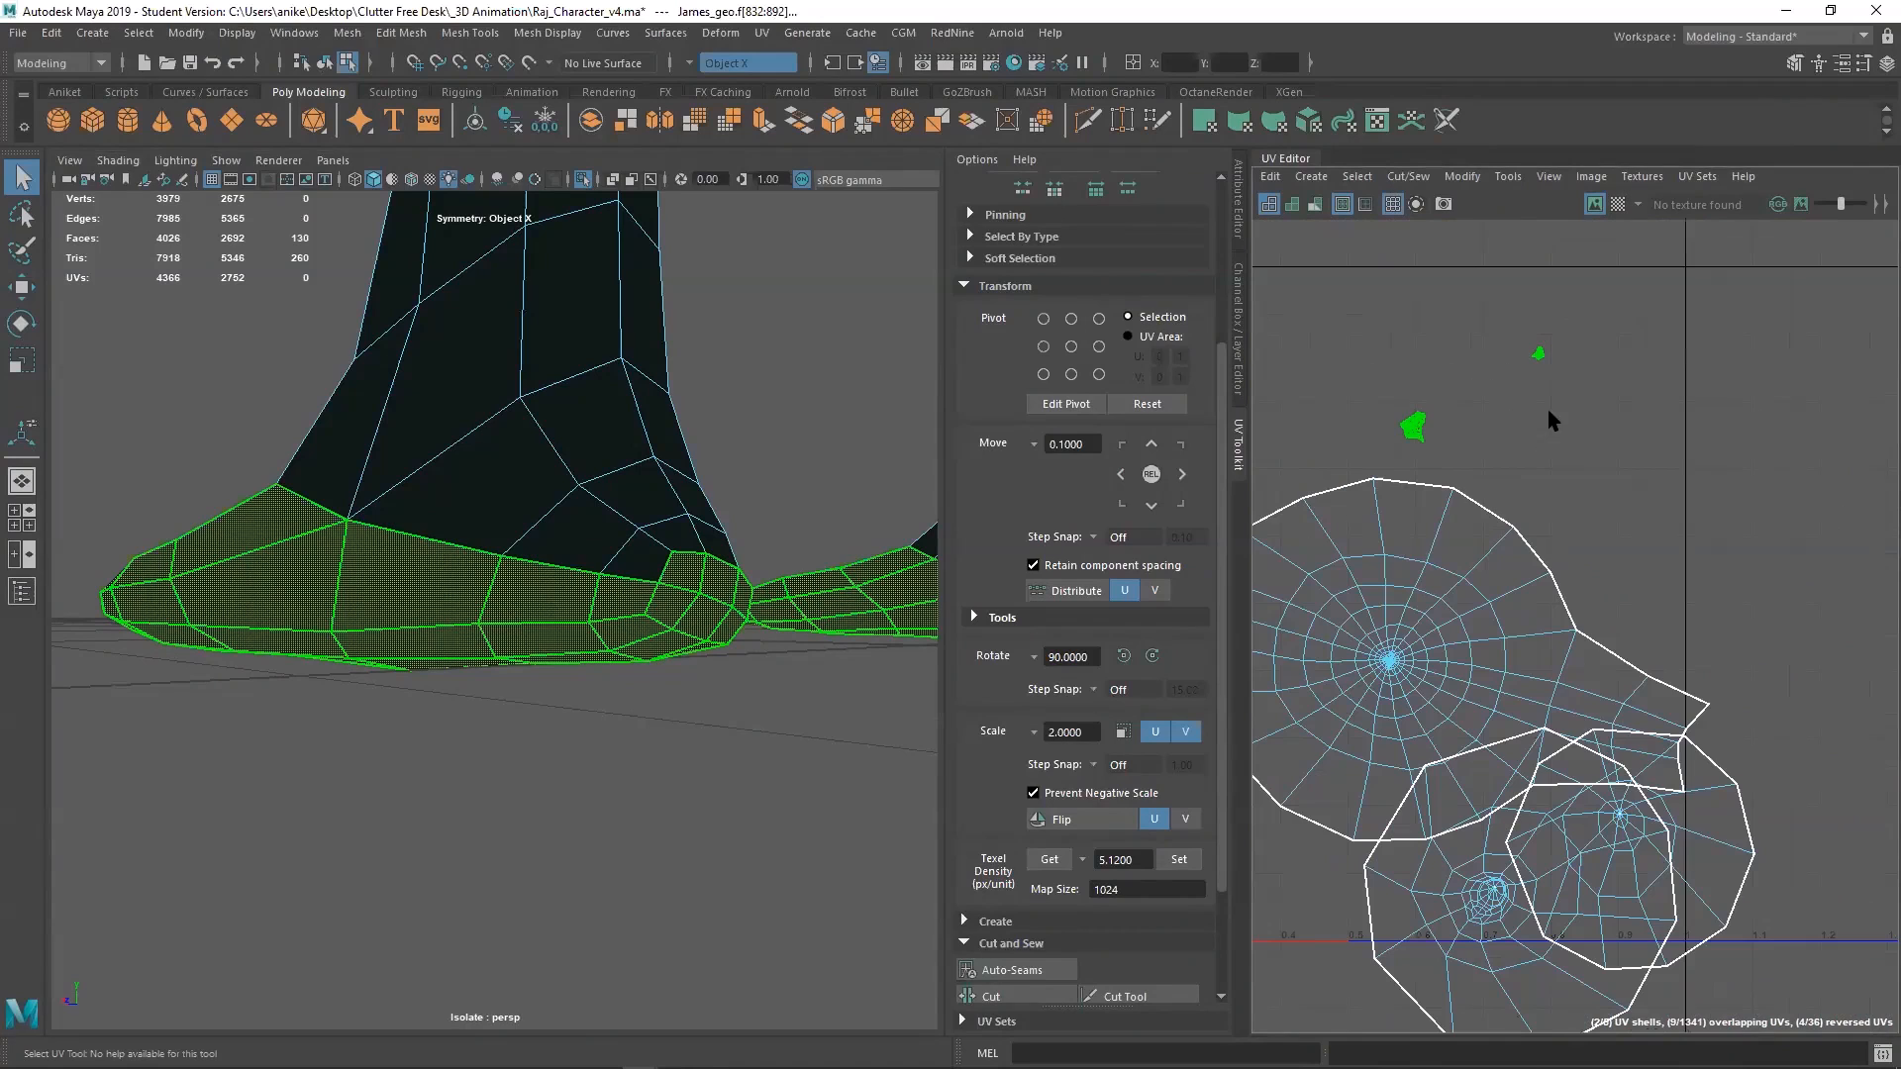
left_click_drag(1506, 328, 1581, 414)
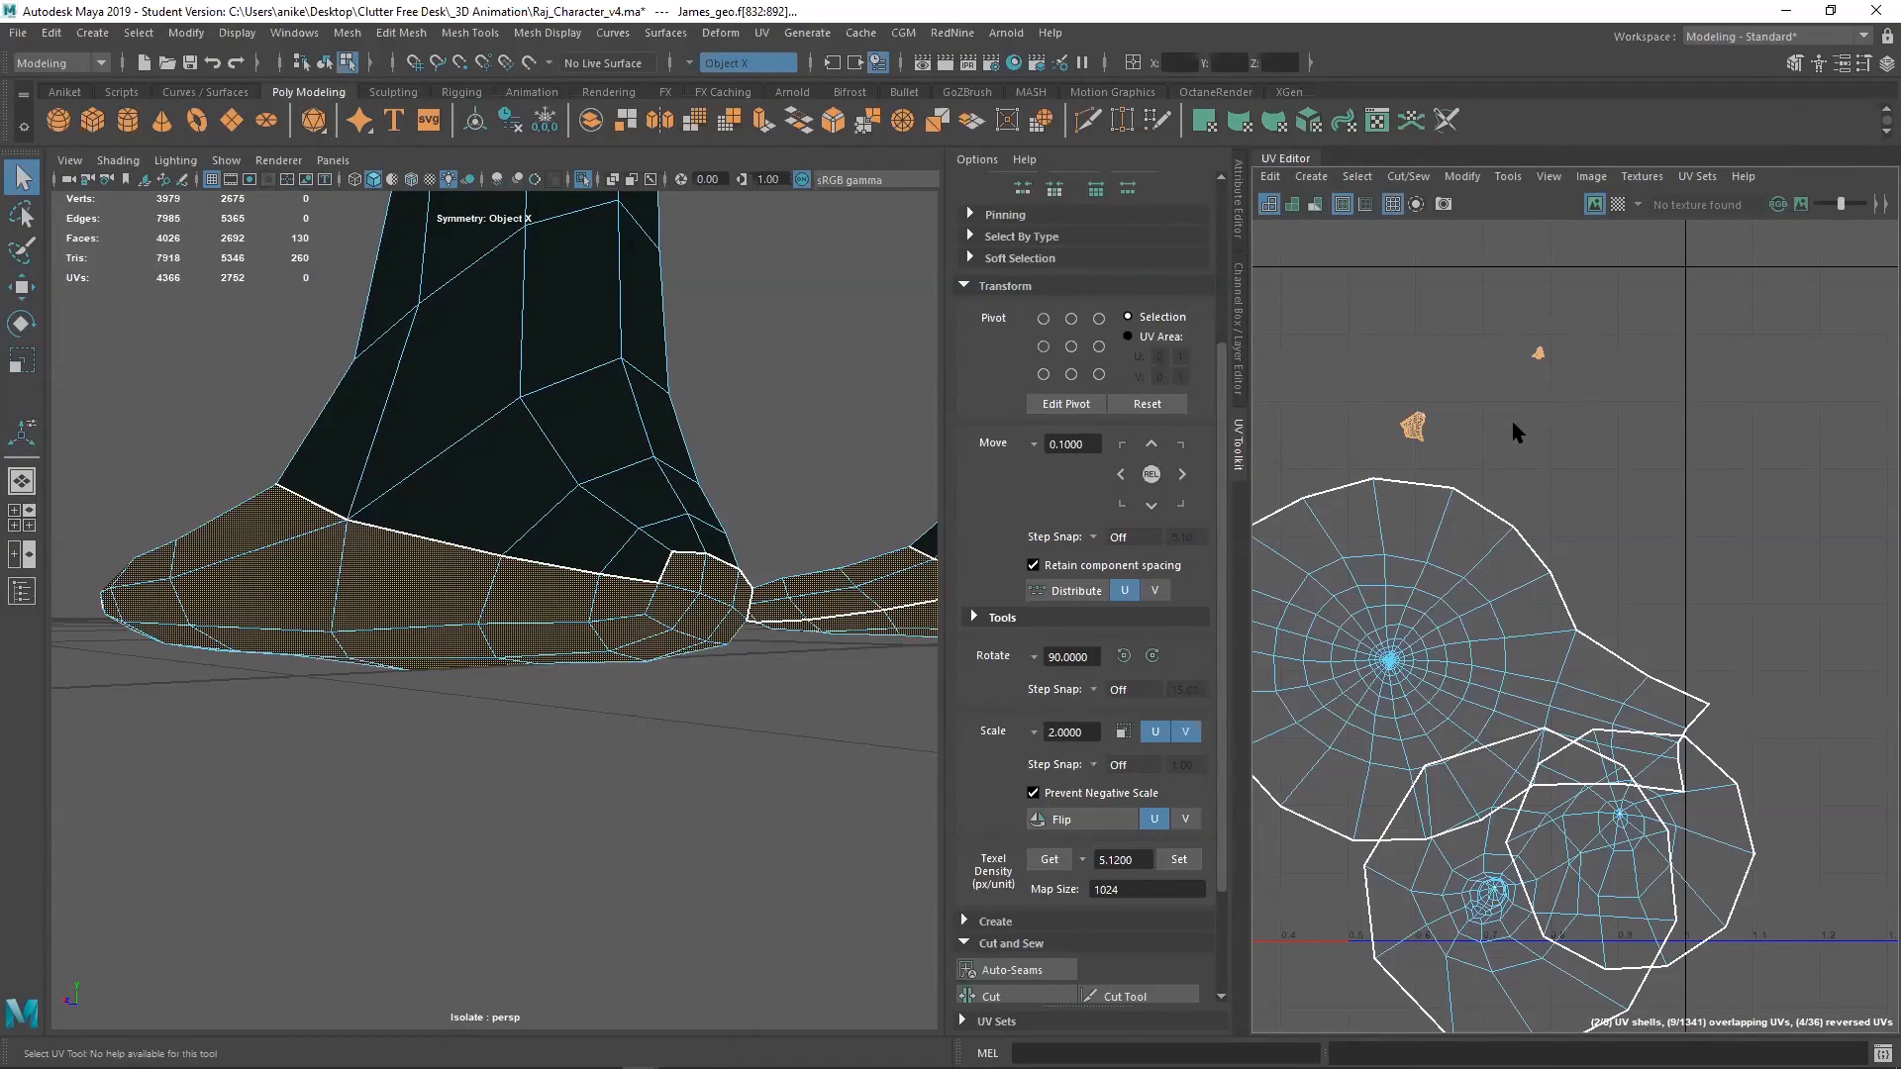
left_click(1180, 861)
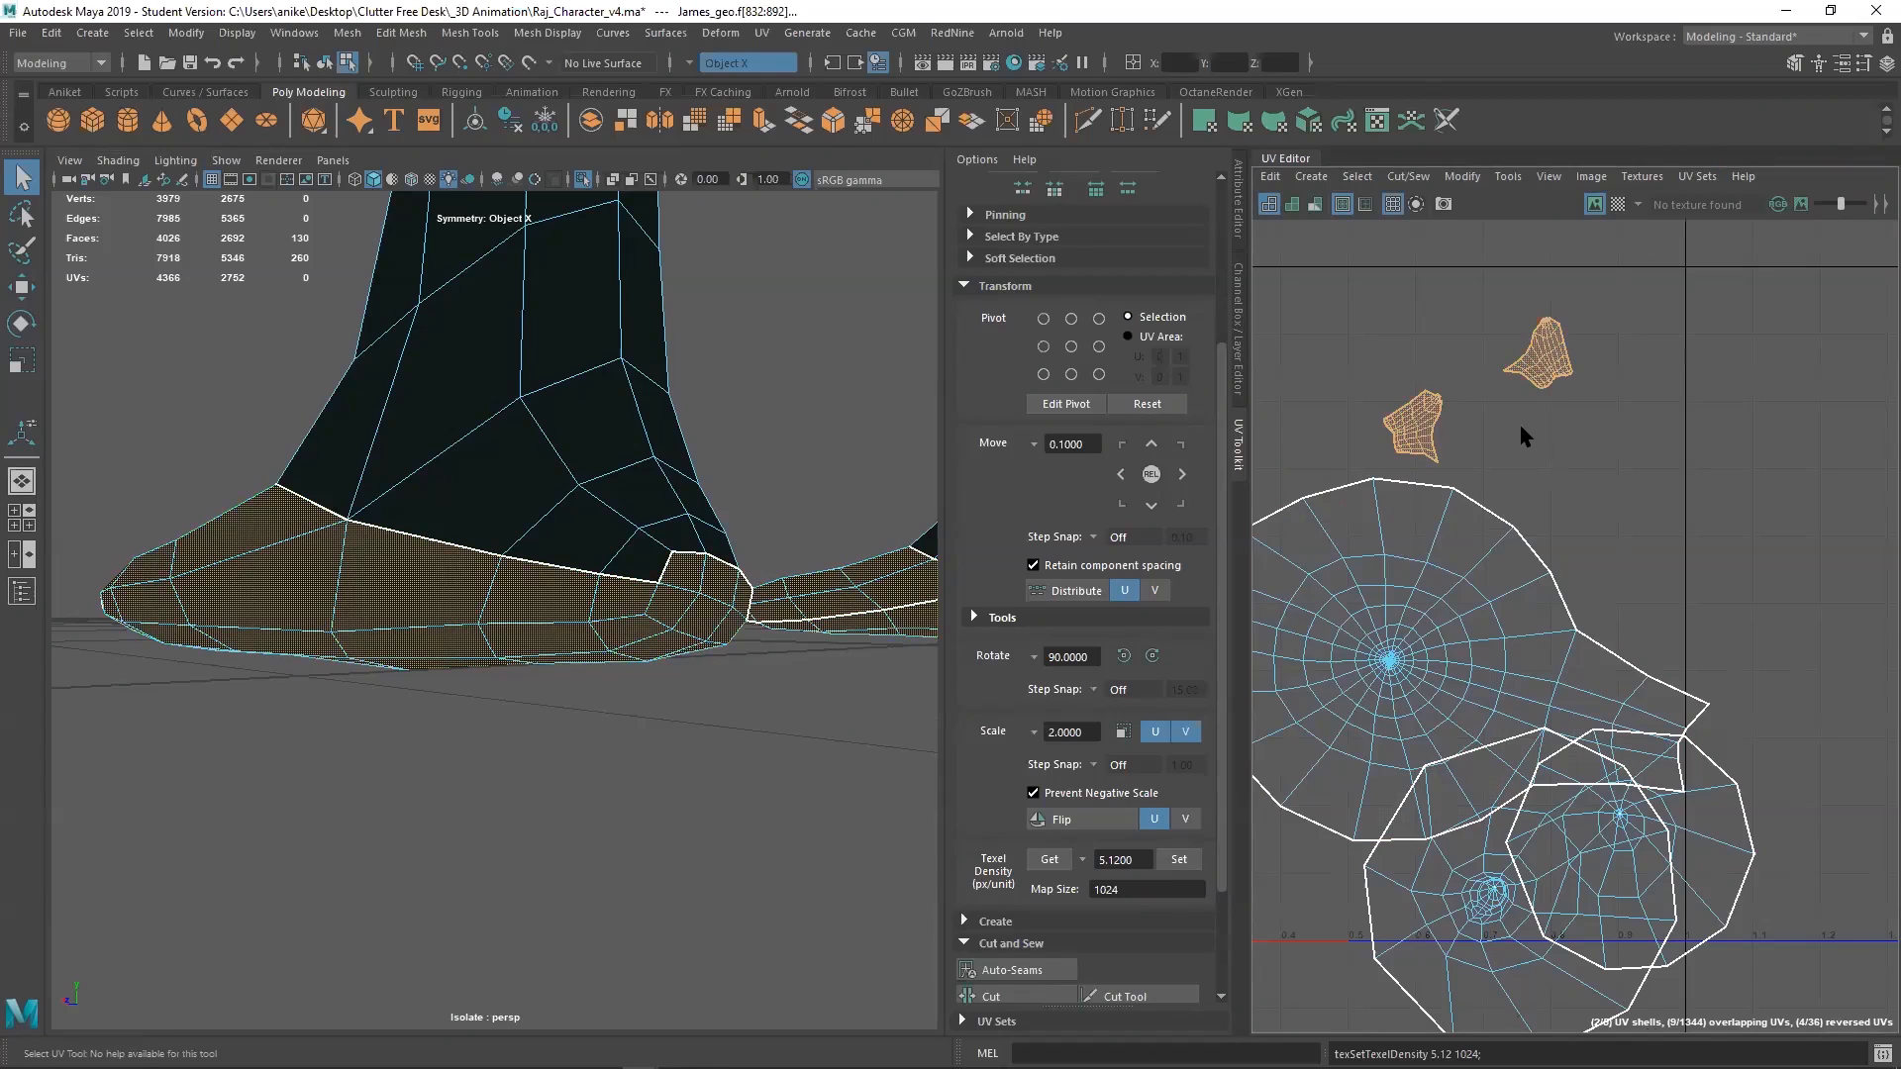
Select the vertical edge loop running up the inner side of both legs from the feet to the crotch
scroll(1506, 510, "down", 1)
middle_click_drag(1550, 426, 1648, 271, "alt")
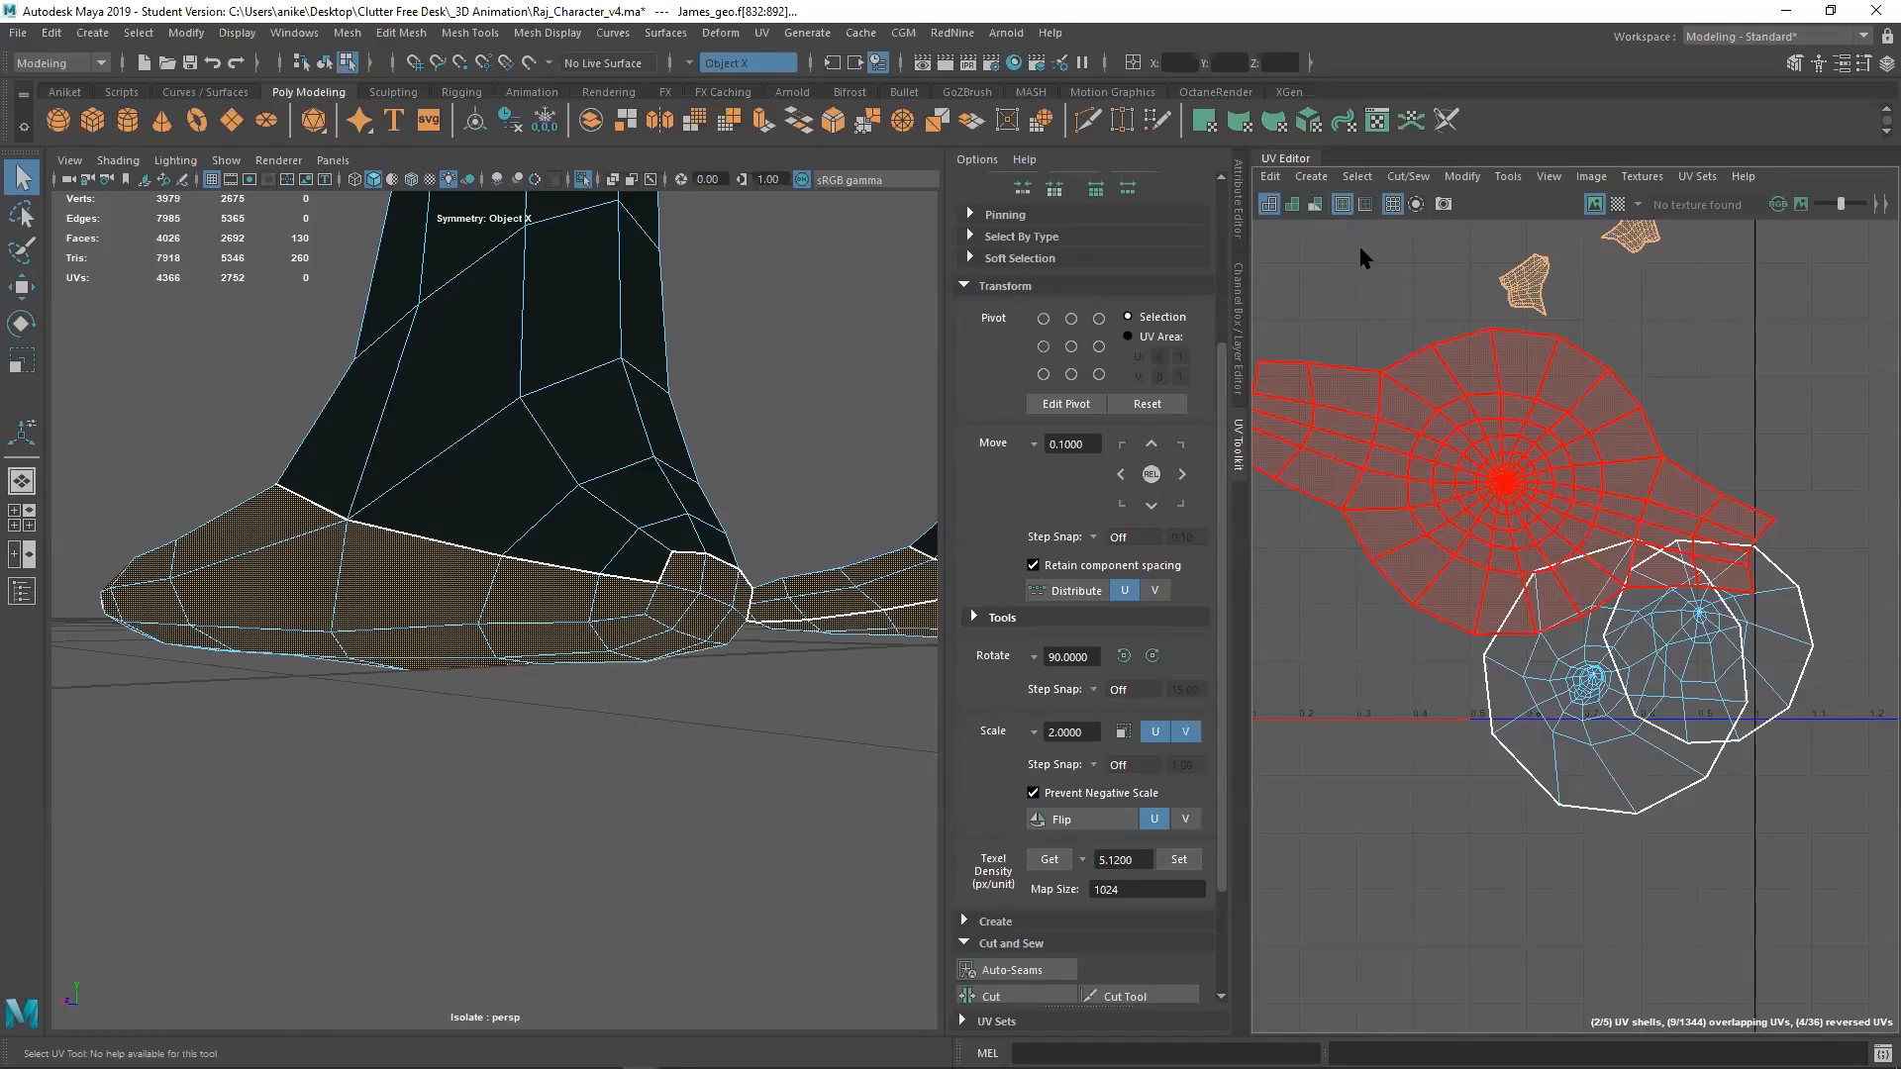
middle_click_drag(1438, 494, 1632, 468, "alt")
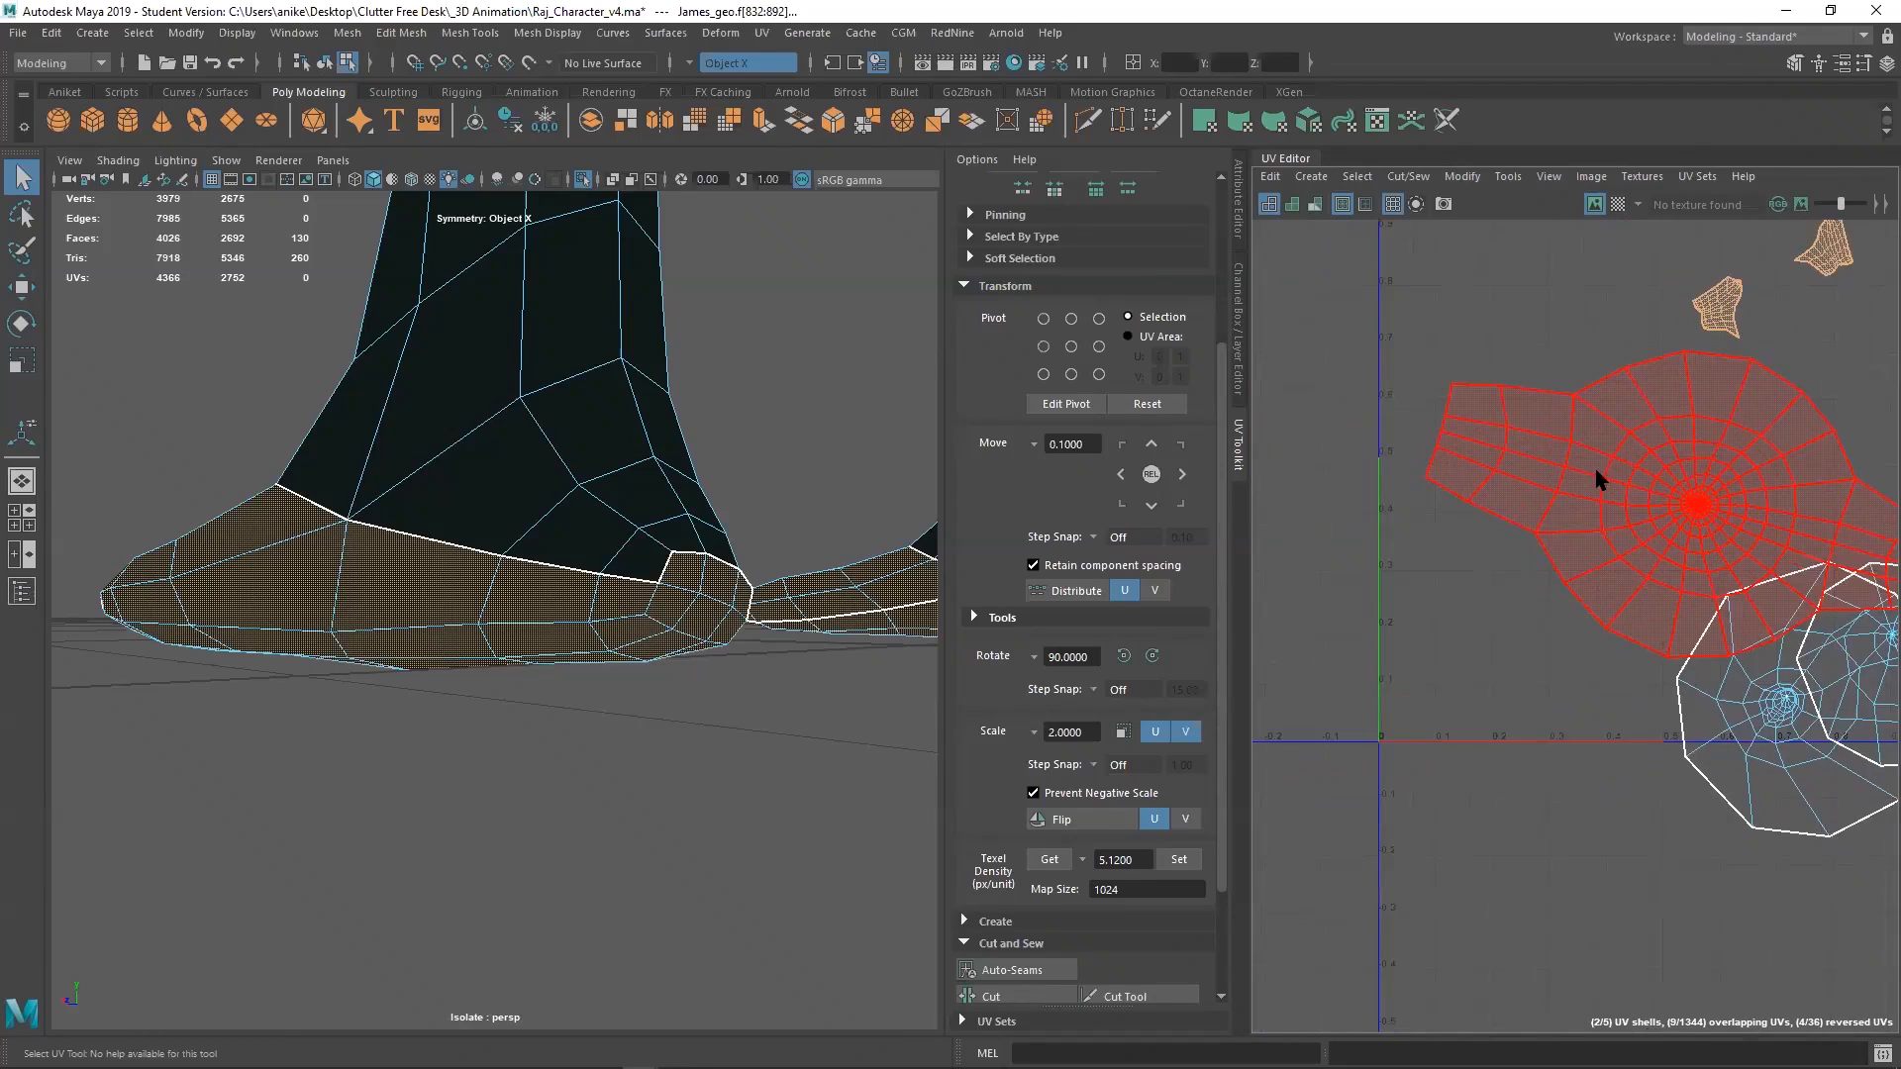
scroll(636, 477, "down", 4)
middle_click_drag(619, 621, 618, 842, "alt")
left_click_drag(634, 604, 262, 514, "alt")
scroll(588, 594, "down", 4)
scroll(585, 703, "up", 3)
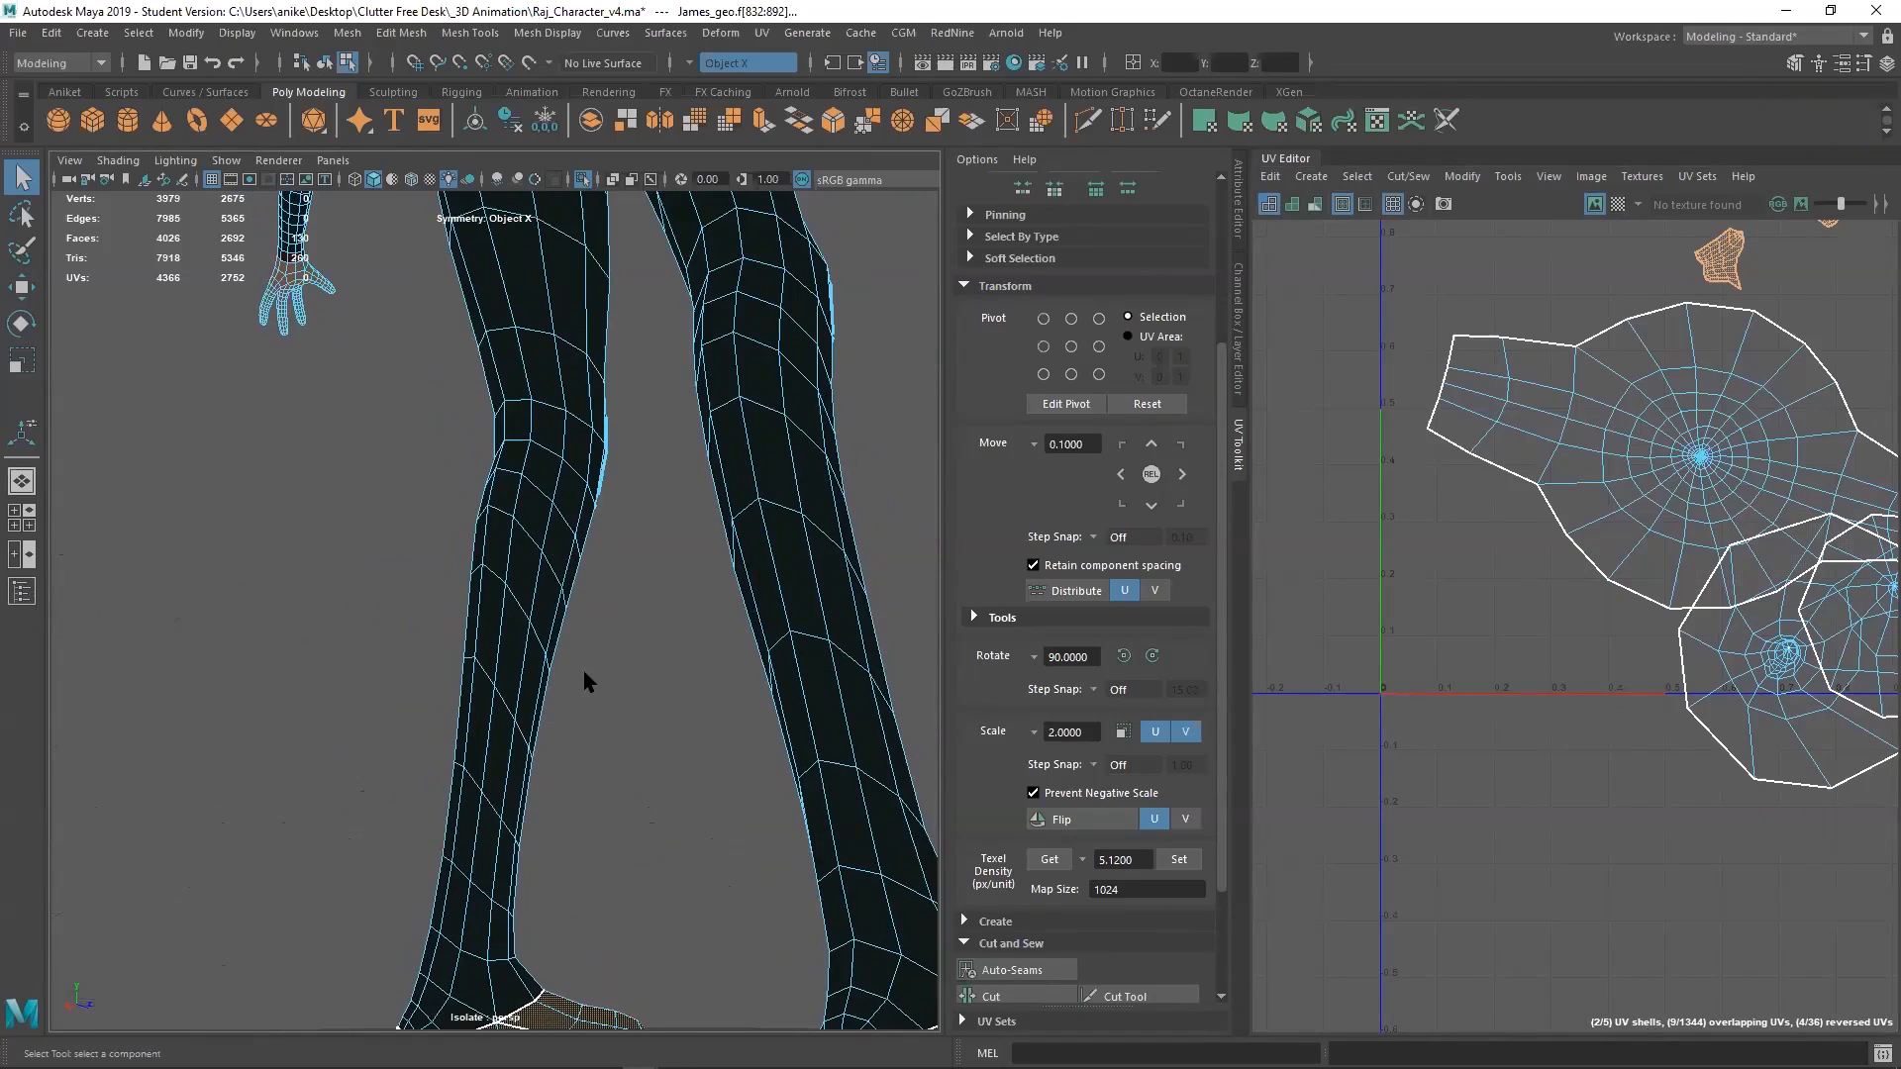
right_click_drag(707, 456, 702, 352)
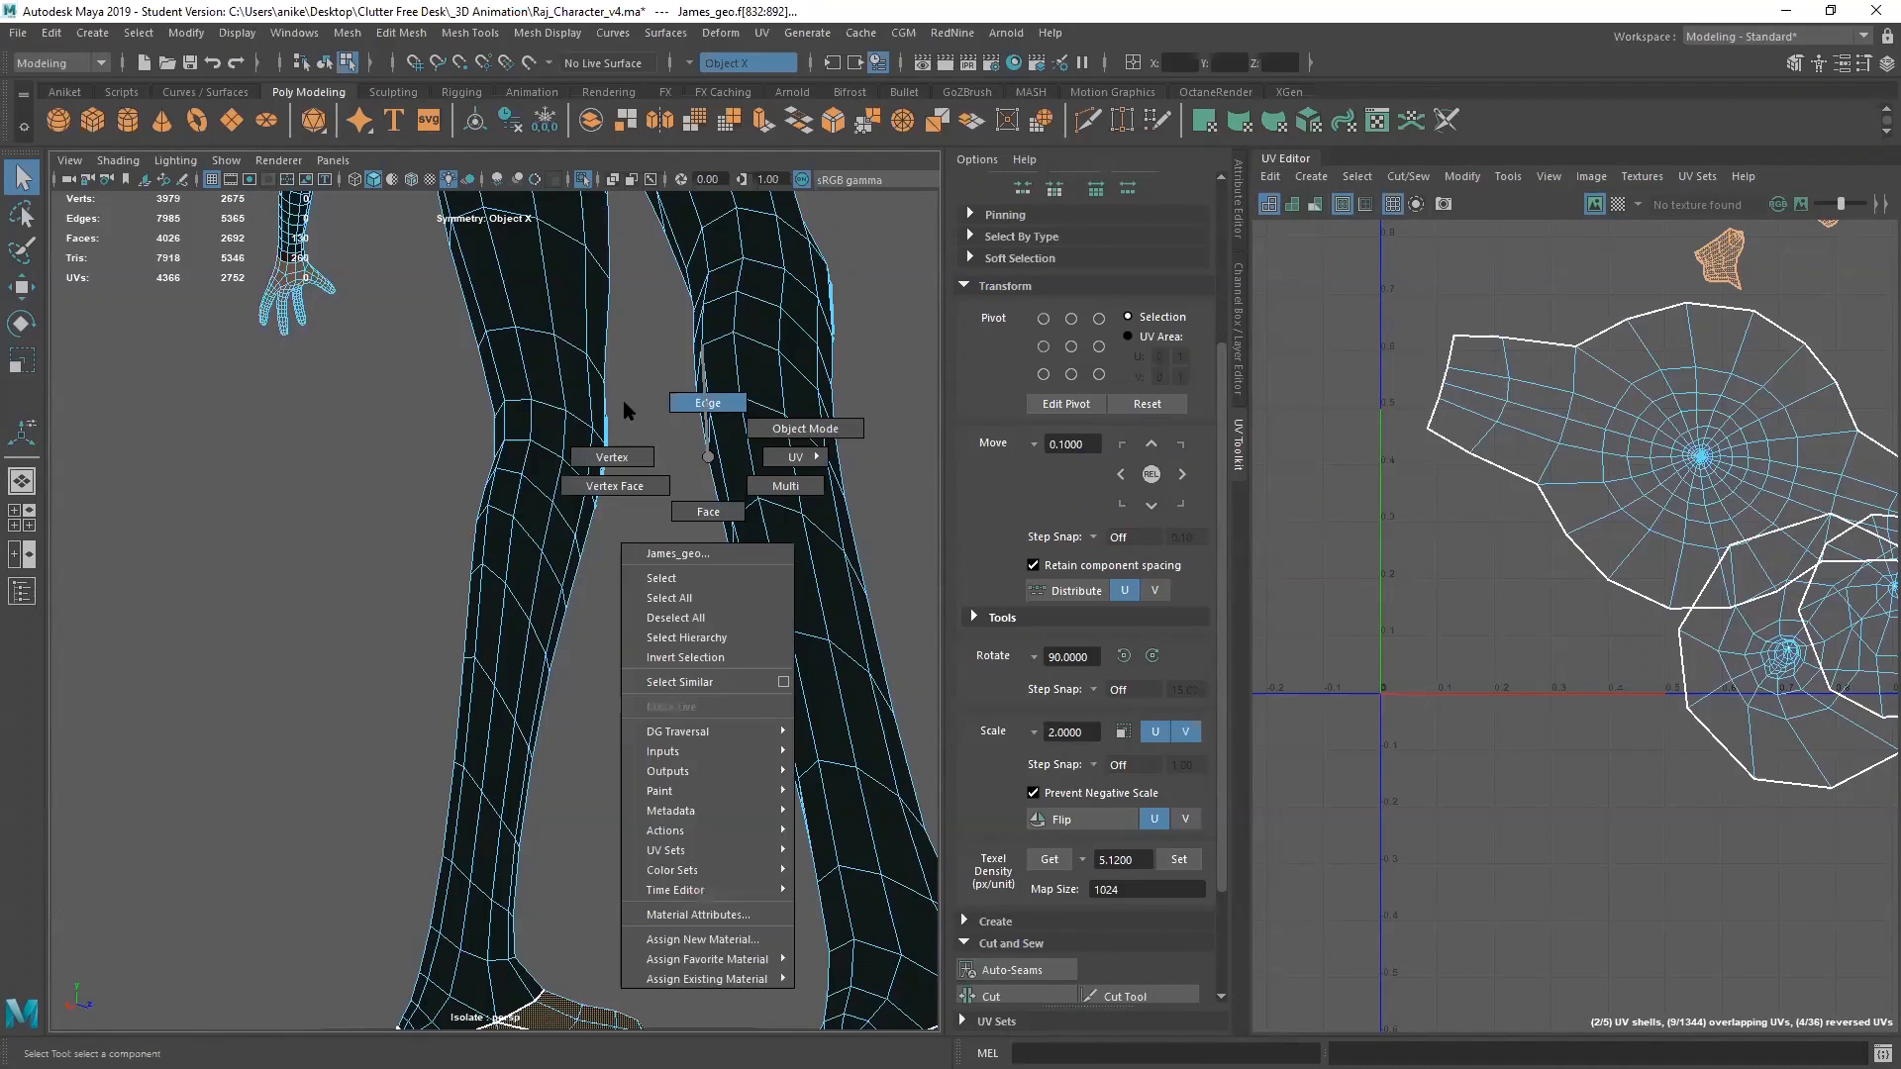
scroll(594, 353, "down", 3)
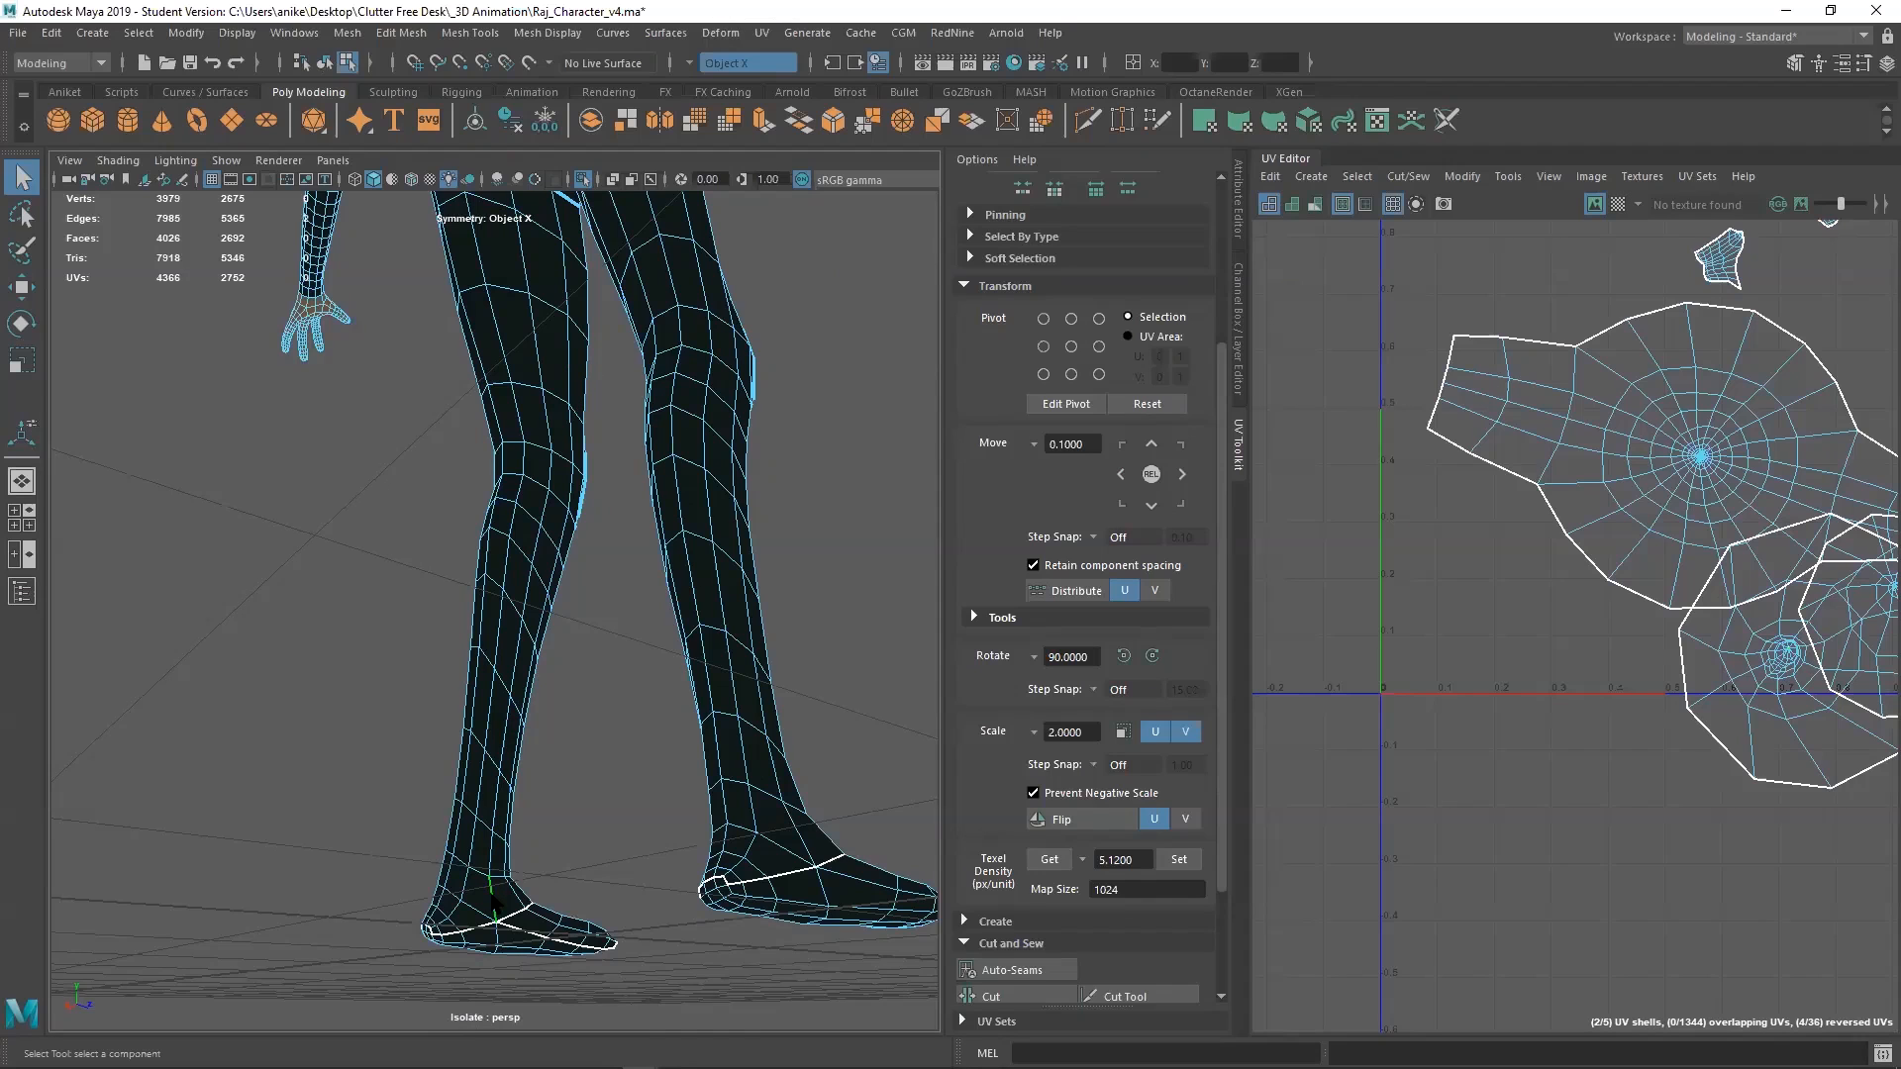
left_click_drag(614, 603, 749, 560, "alt")
middle_click_drag(749, 561, 798, 843, "alt")
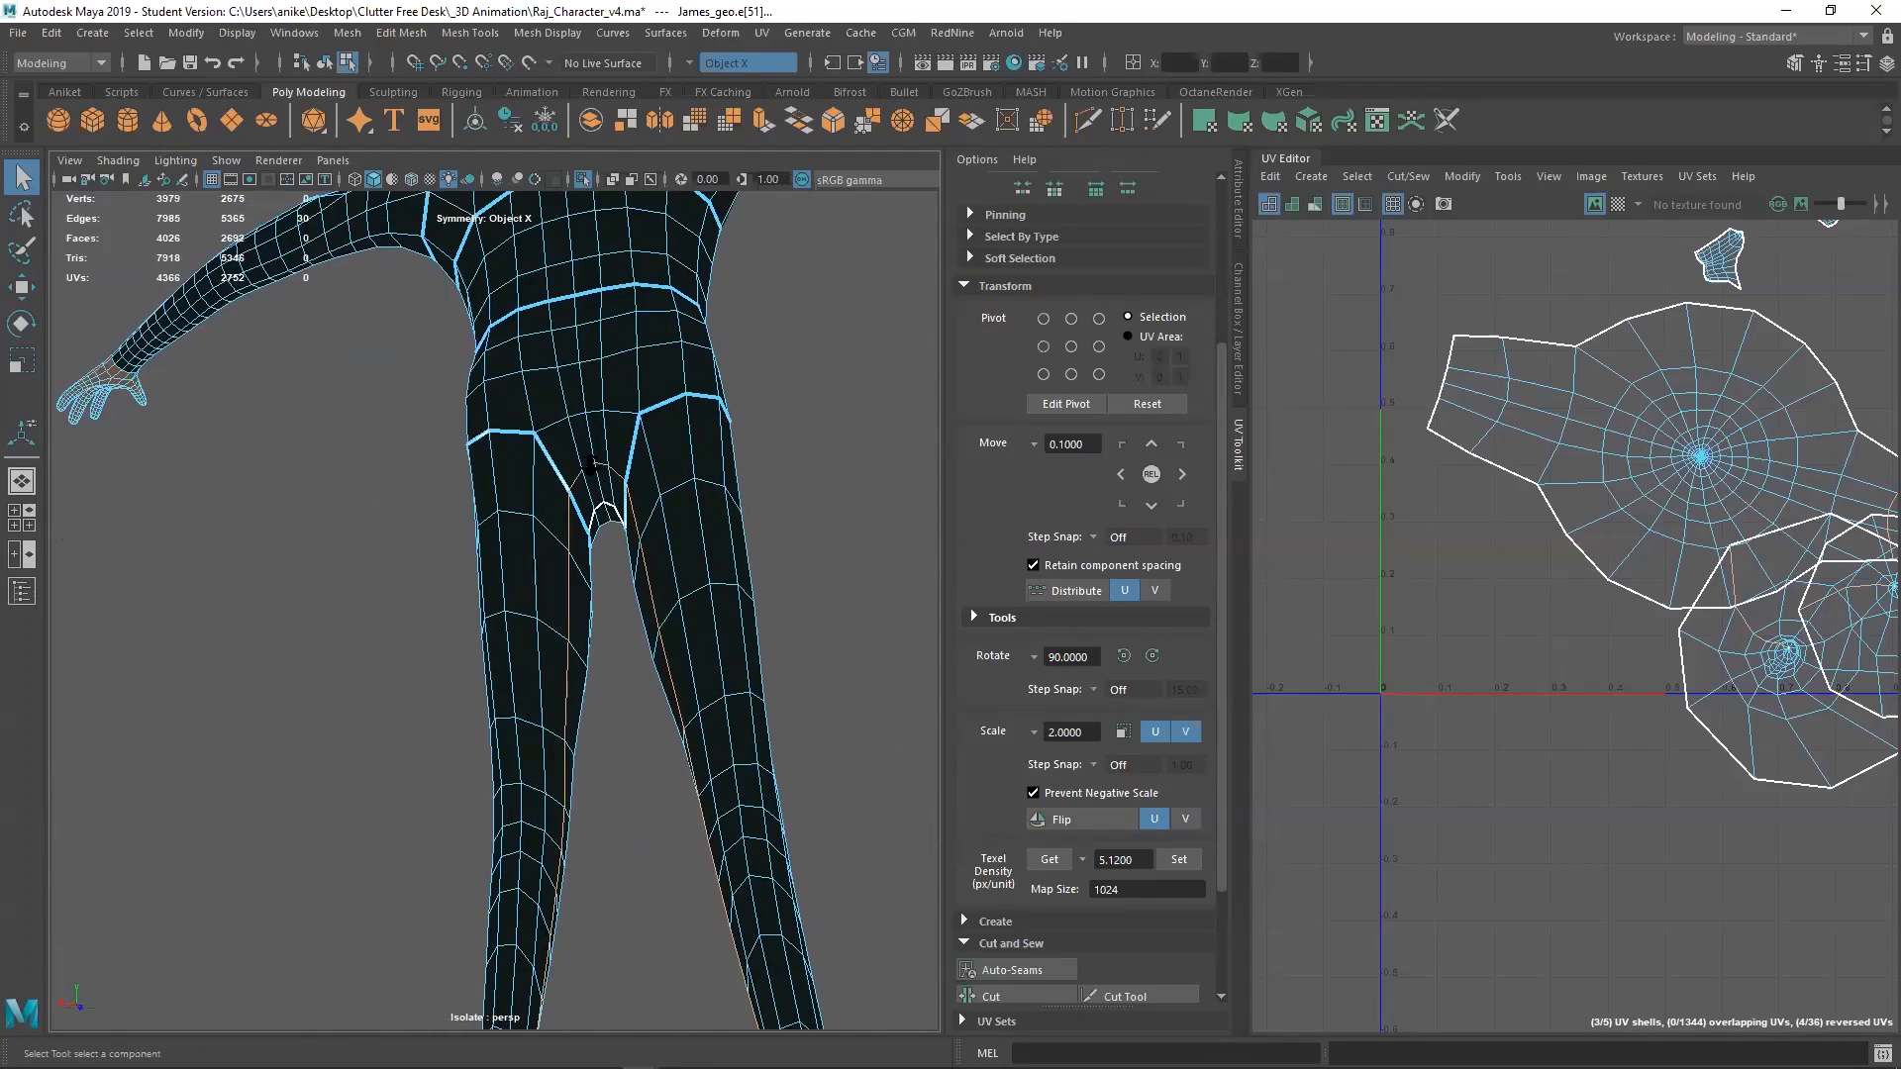
Deselect the edges crossing the pelvis from the loop selection, and cut the UVs along the inner legs
scroll(647, 378, "up", 4)
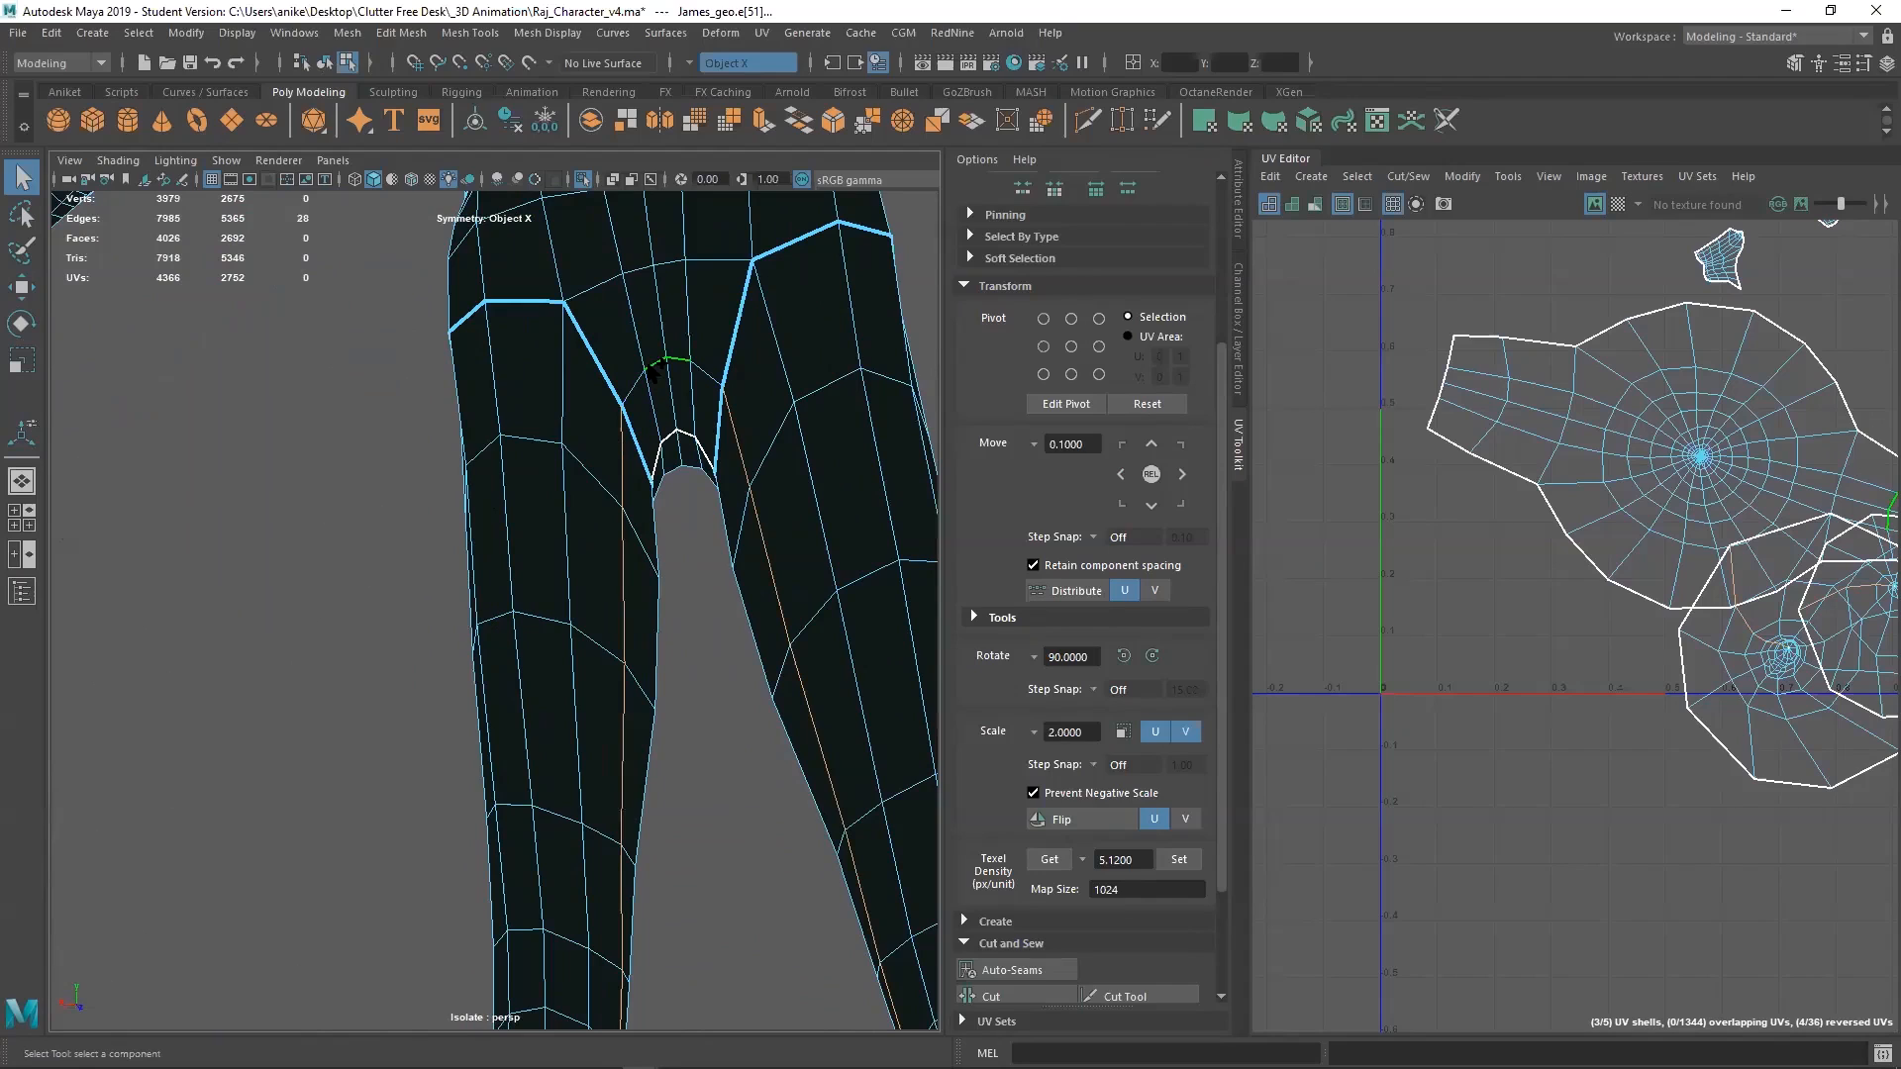
left_click(651, 369, "ctrl")
right_click(1364, 489, "shift")
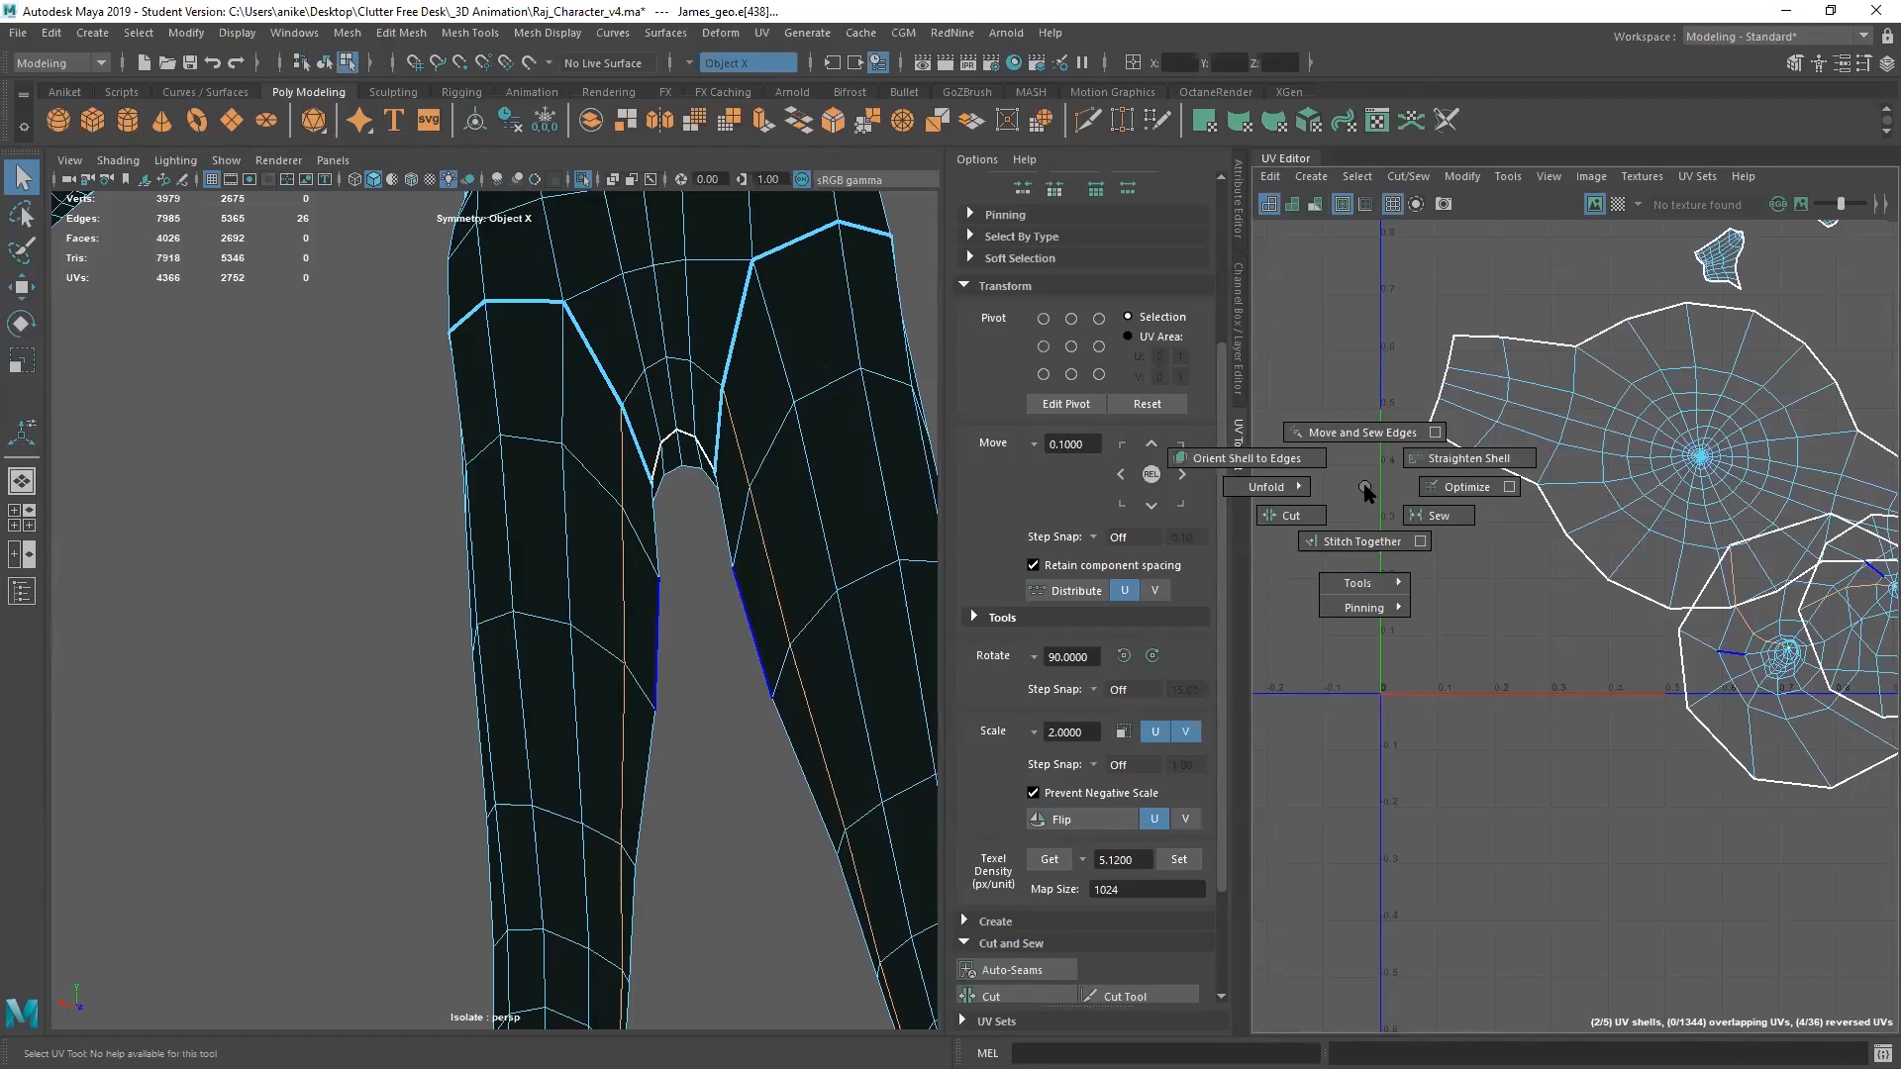
left_click(1291, 514)
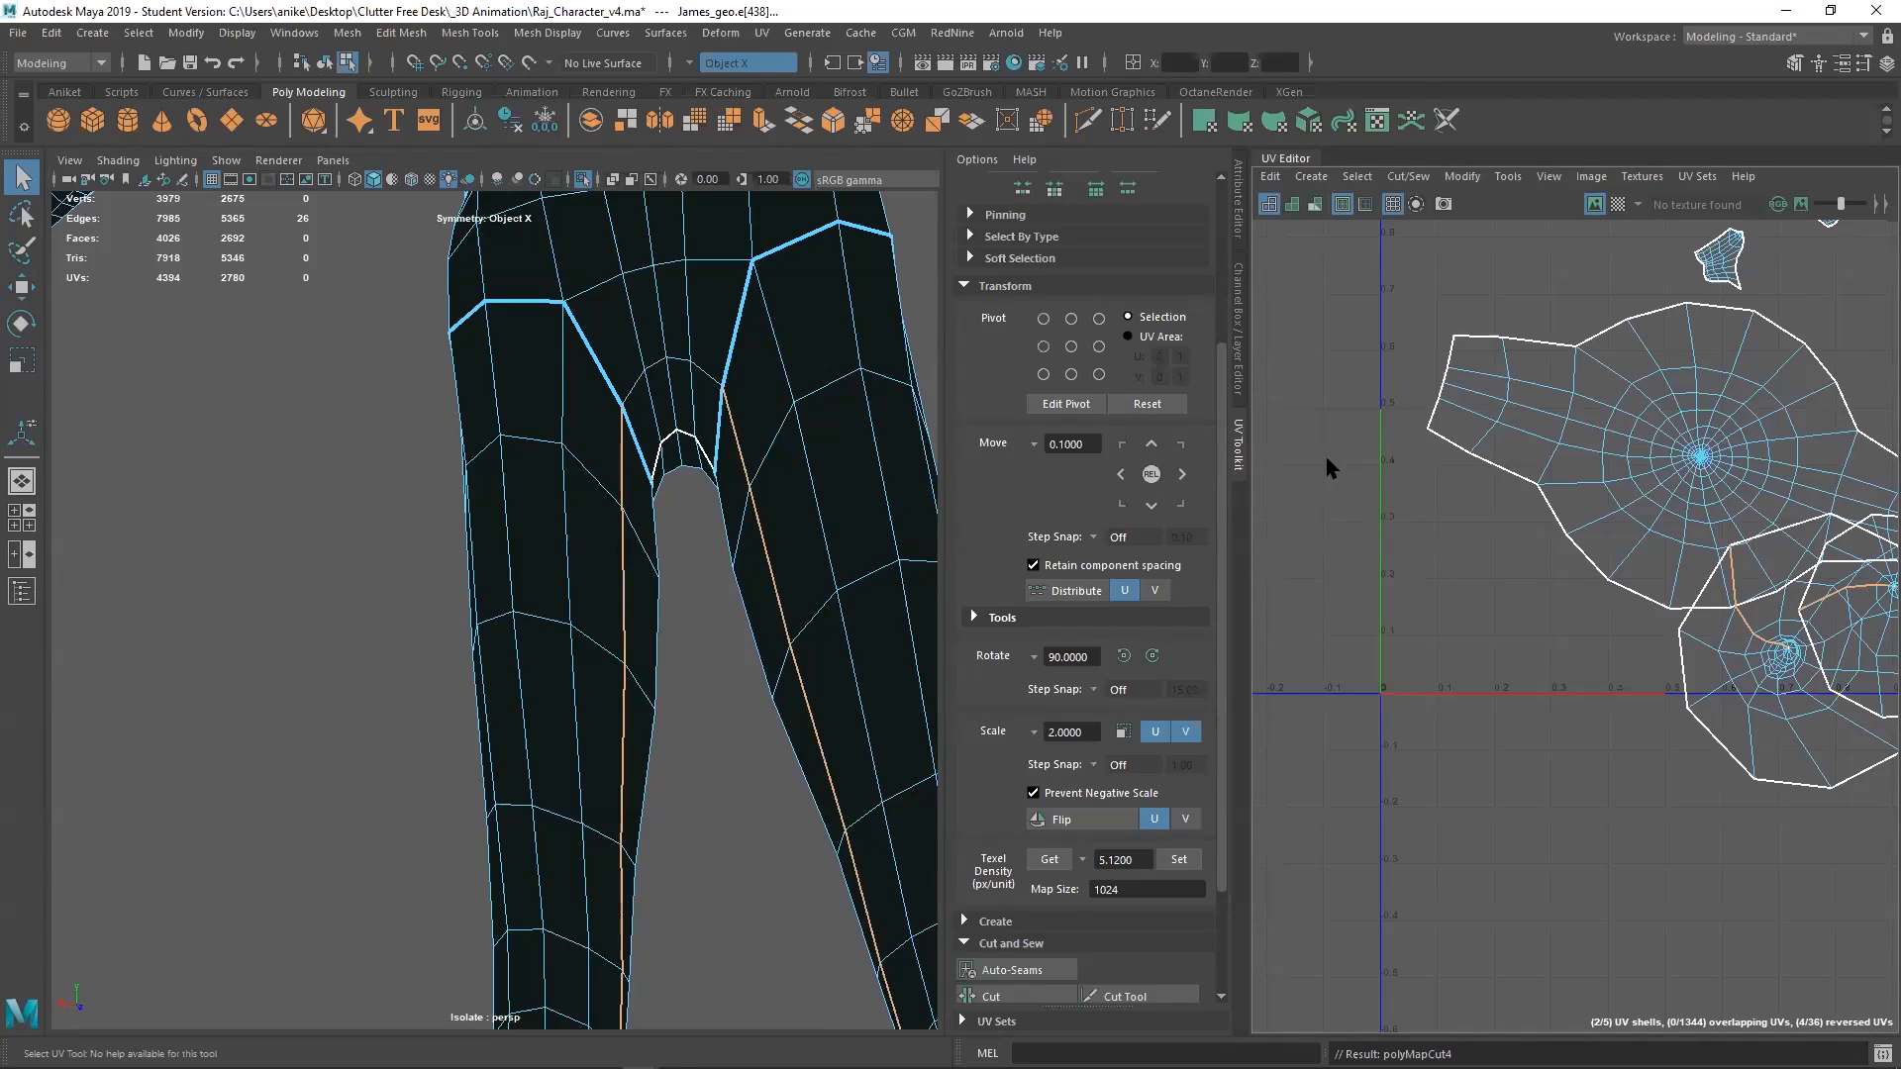
left_click(1342, 439)
Select both leg shells, unfold them, and set their texel density to 5.12
scroll(717, 644, "down", 3)
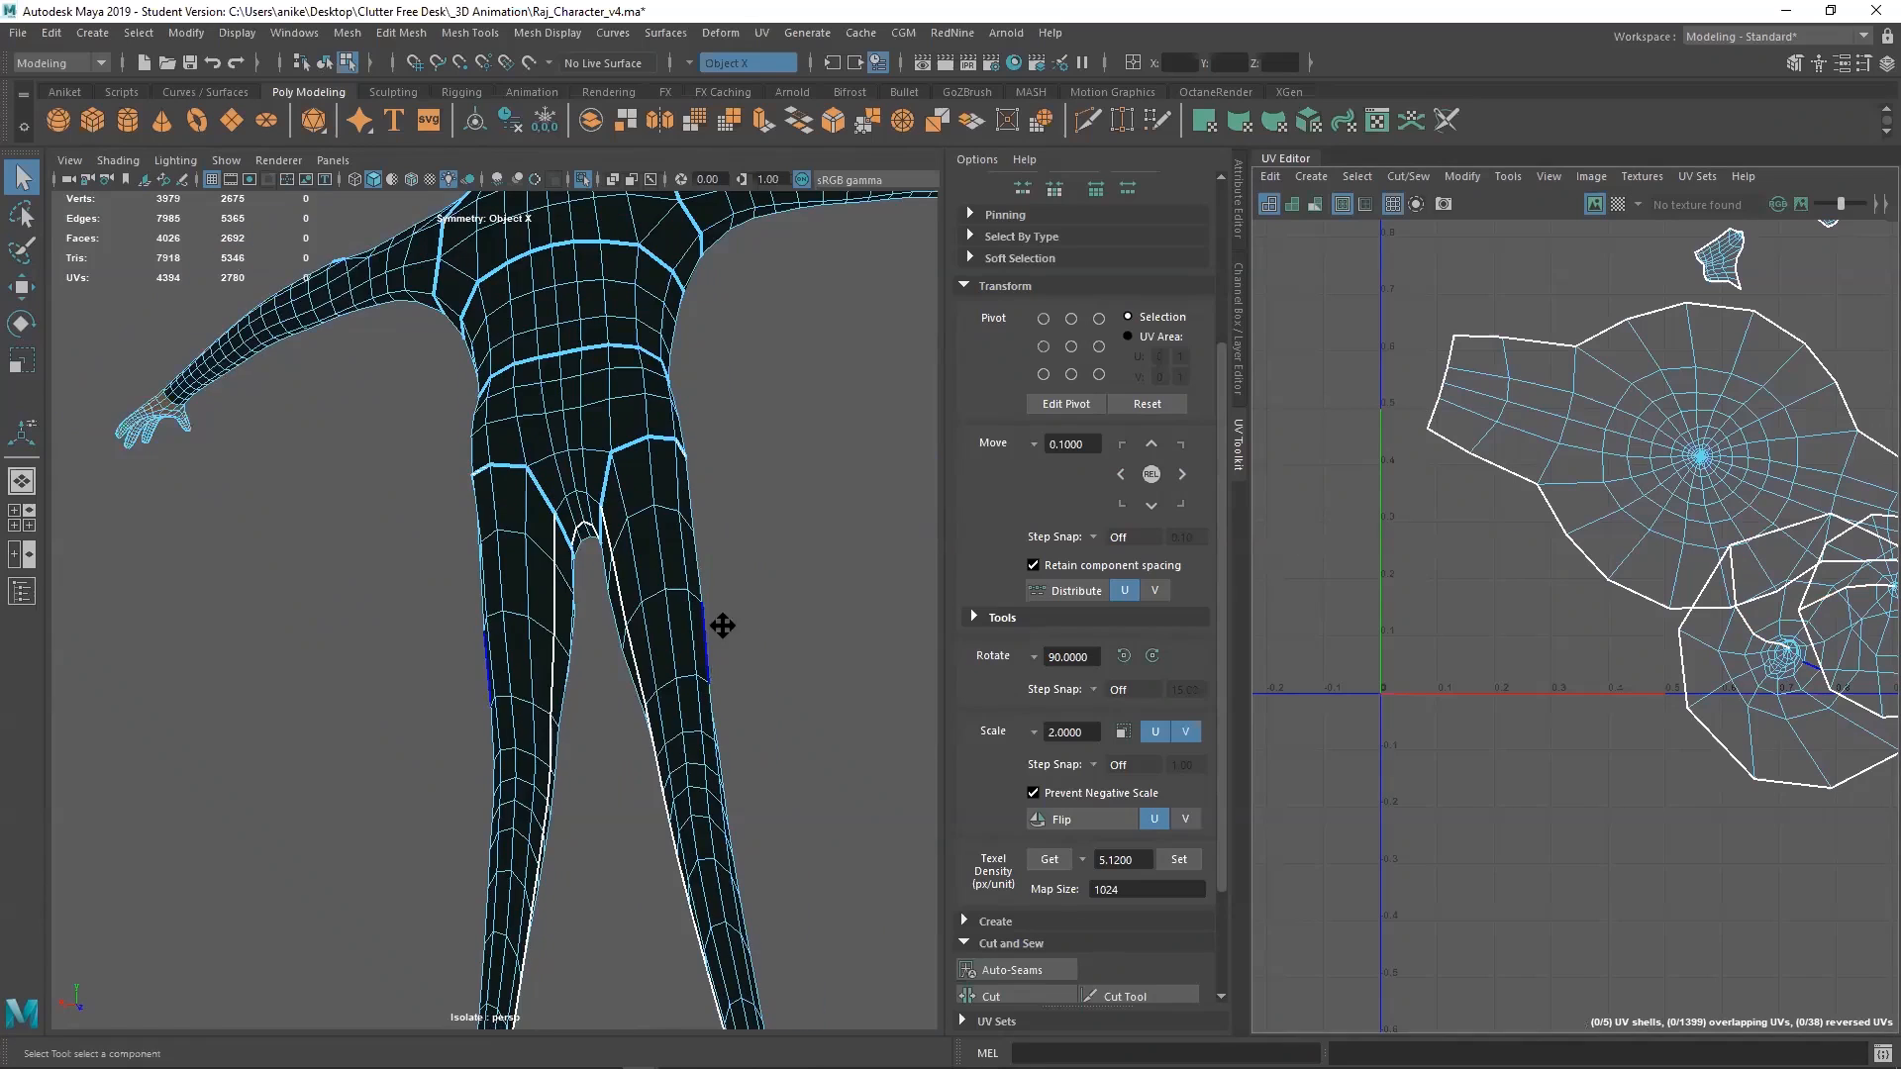
middle_click_drag(722, 624, 642, 465, "alt")
right_click_drag(1458, 425, 1383, 395)
left_click(420, 671)
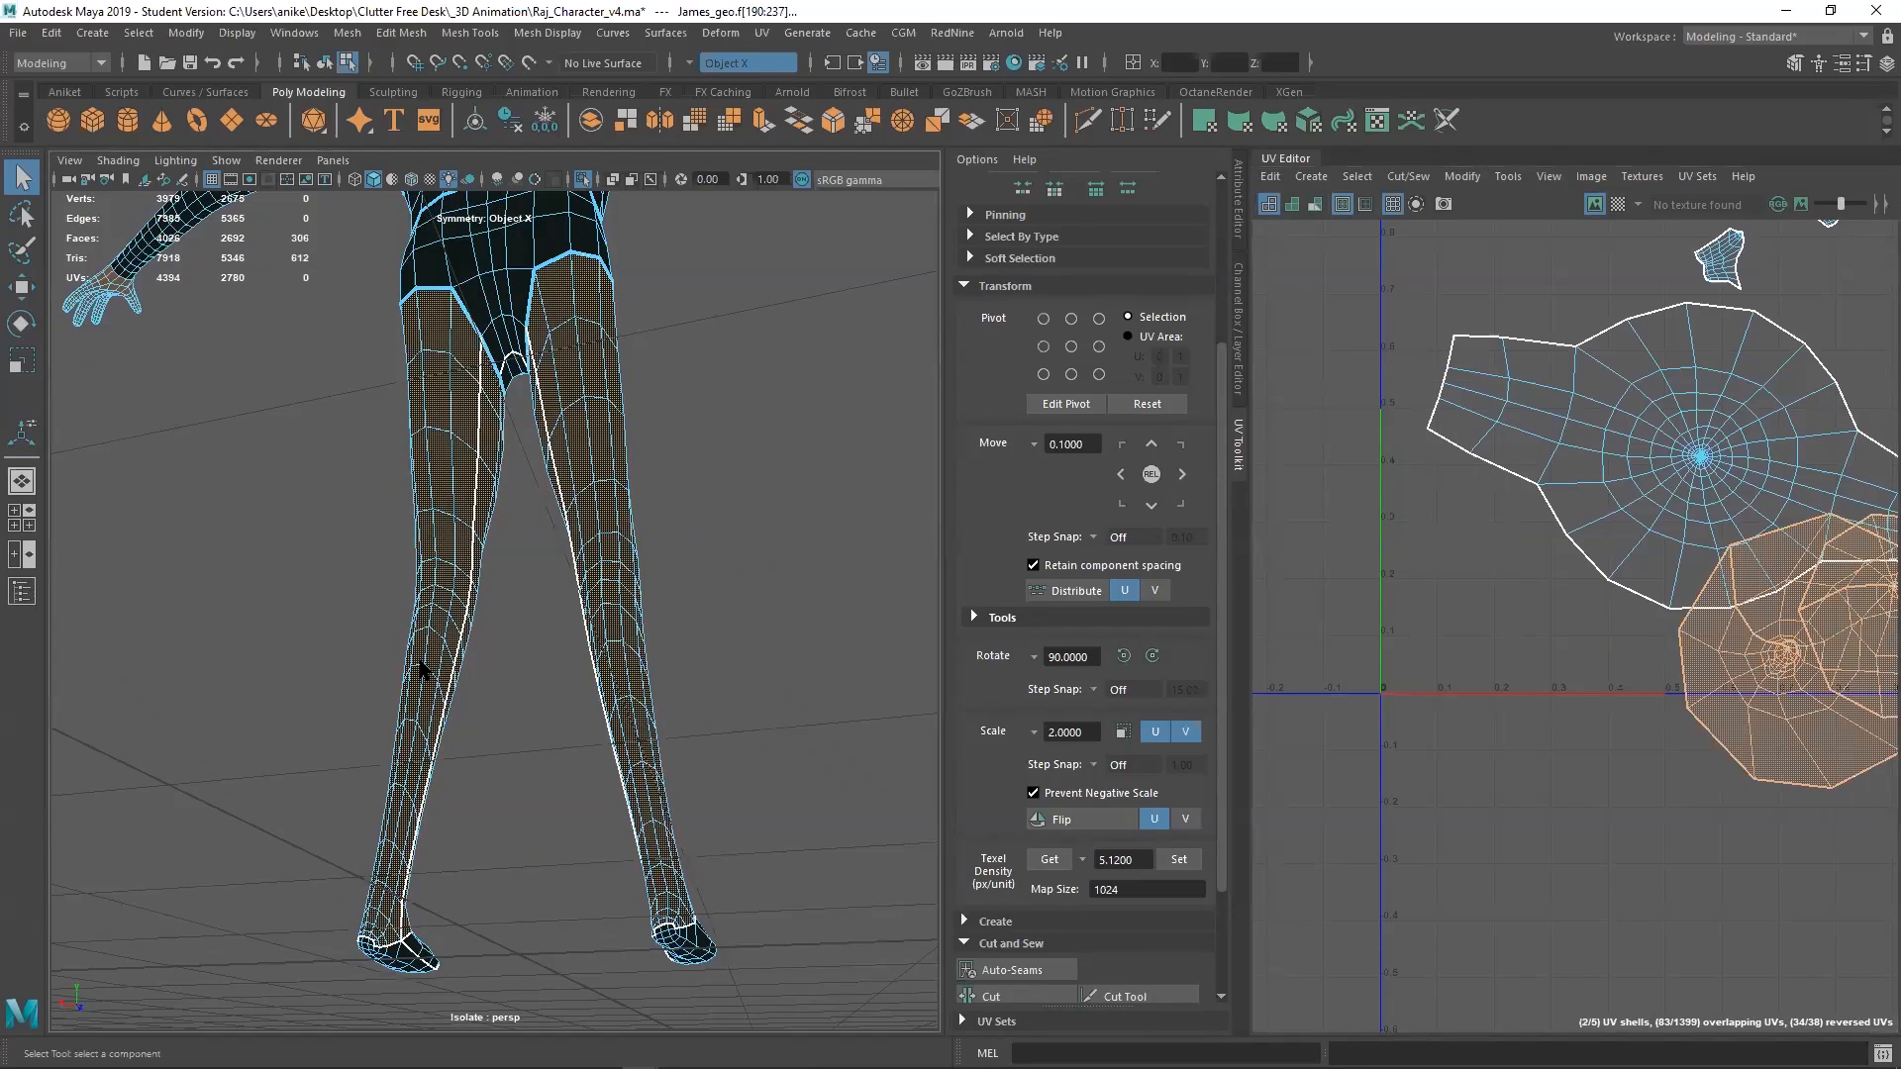
right_click_drag(1426, 598, 1244, 597, "shift")
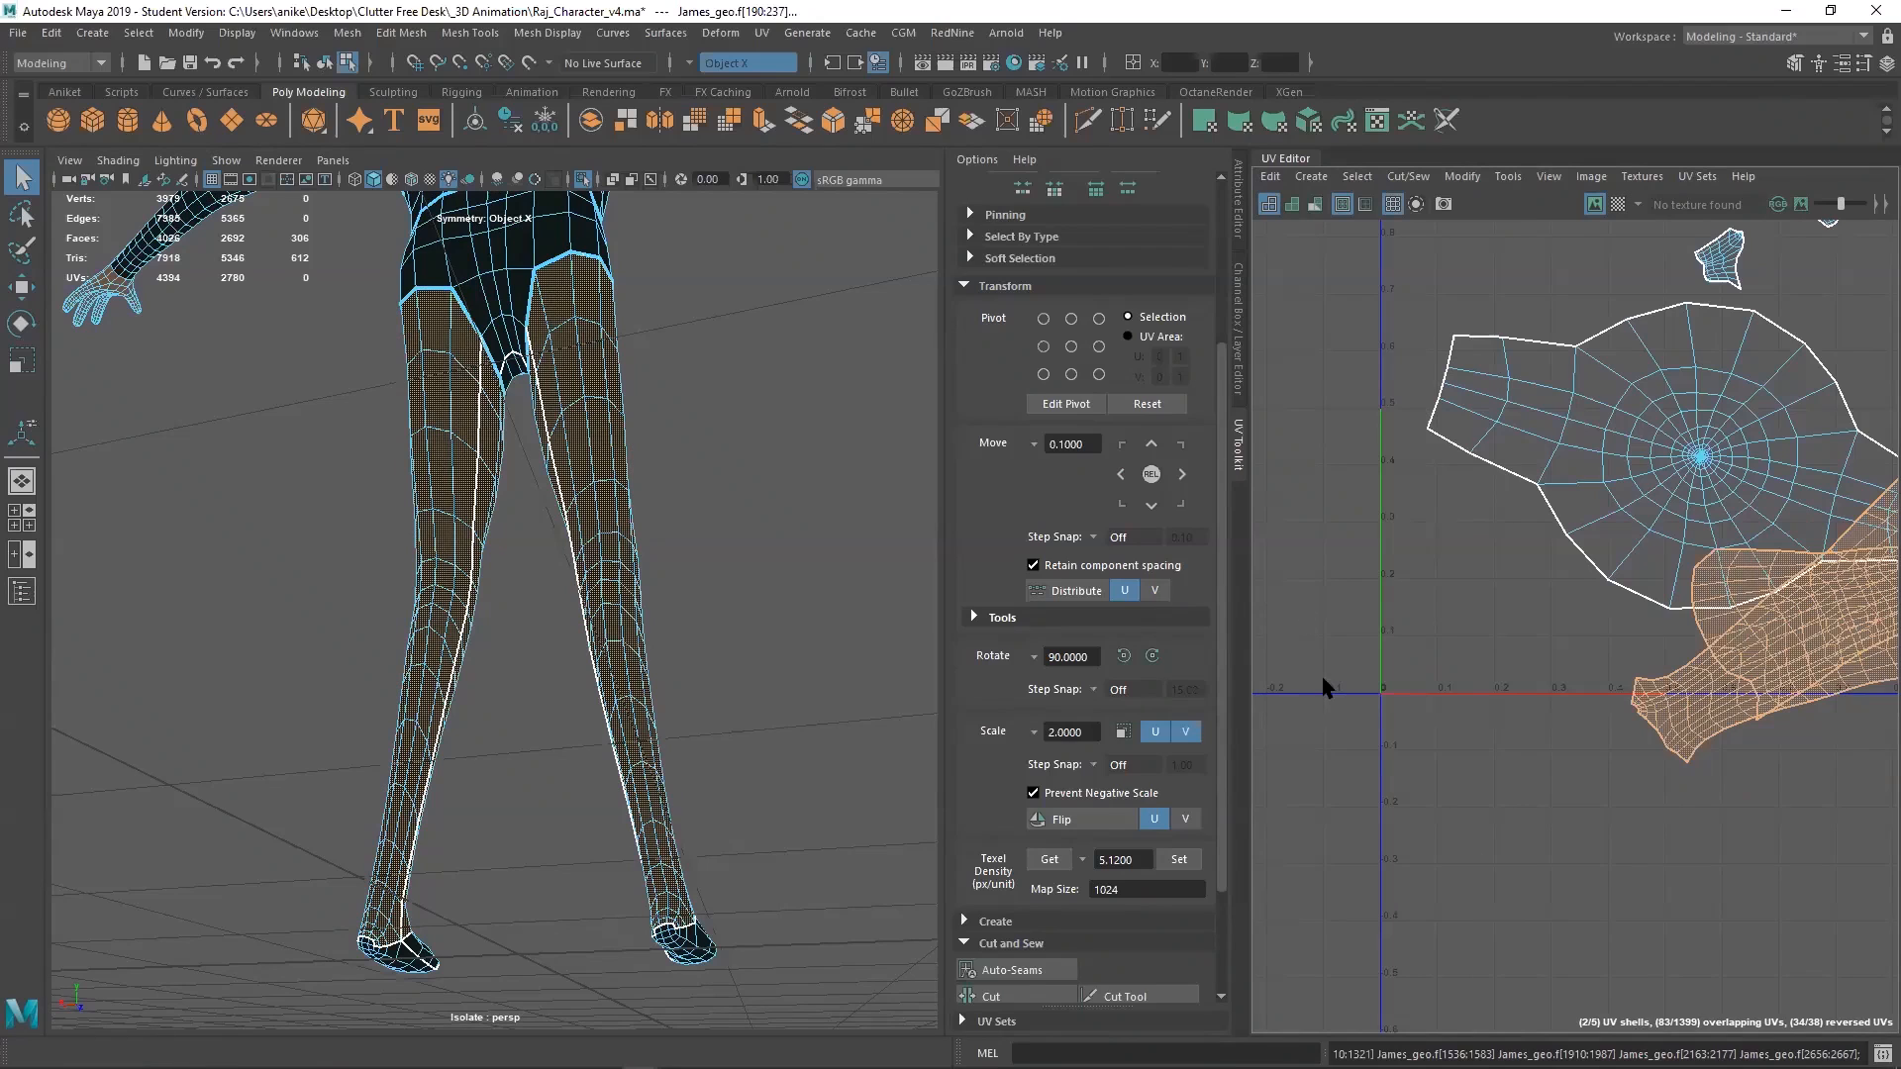
left_click(1193, 859)
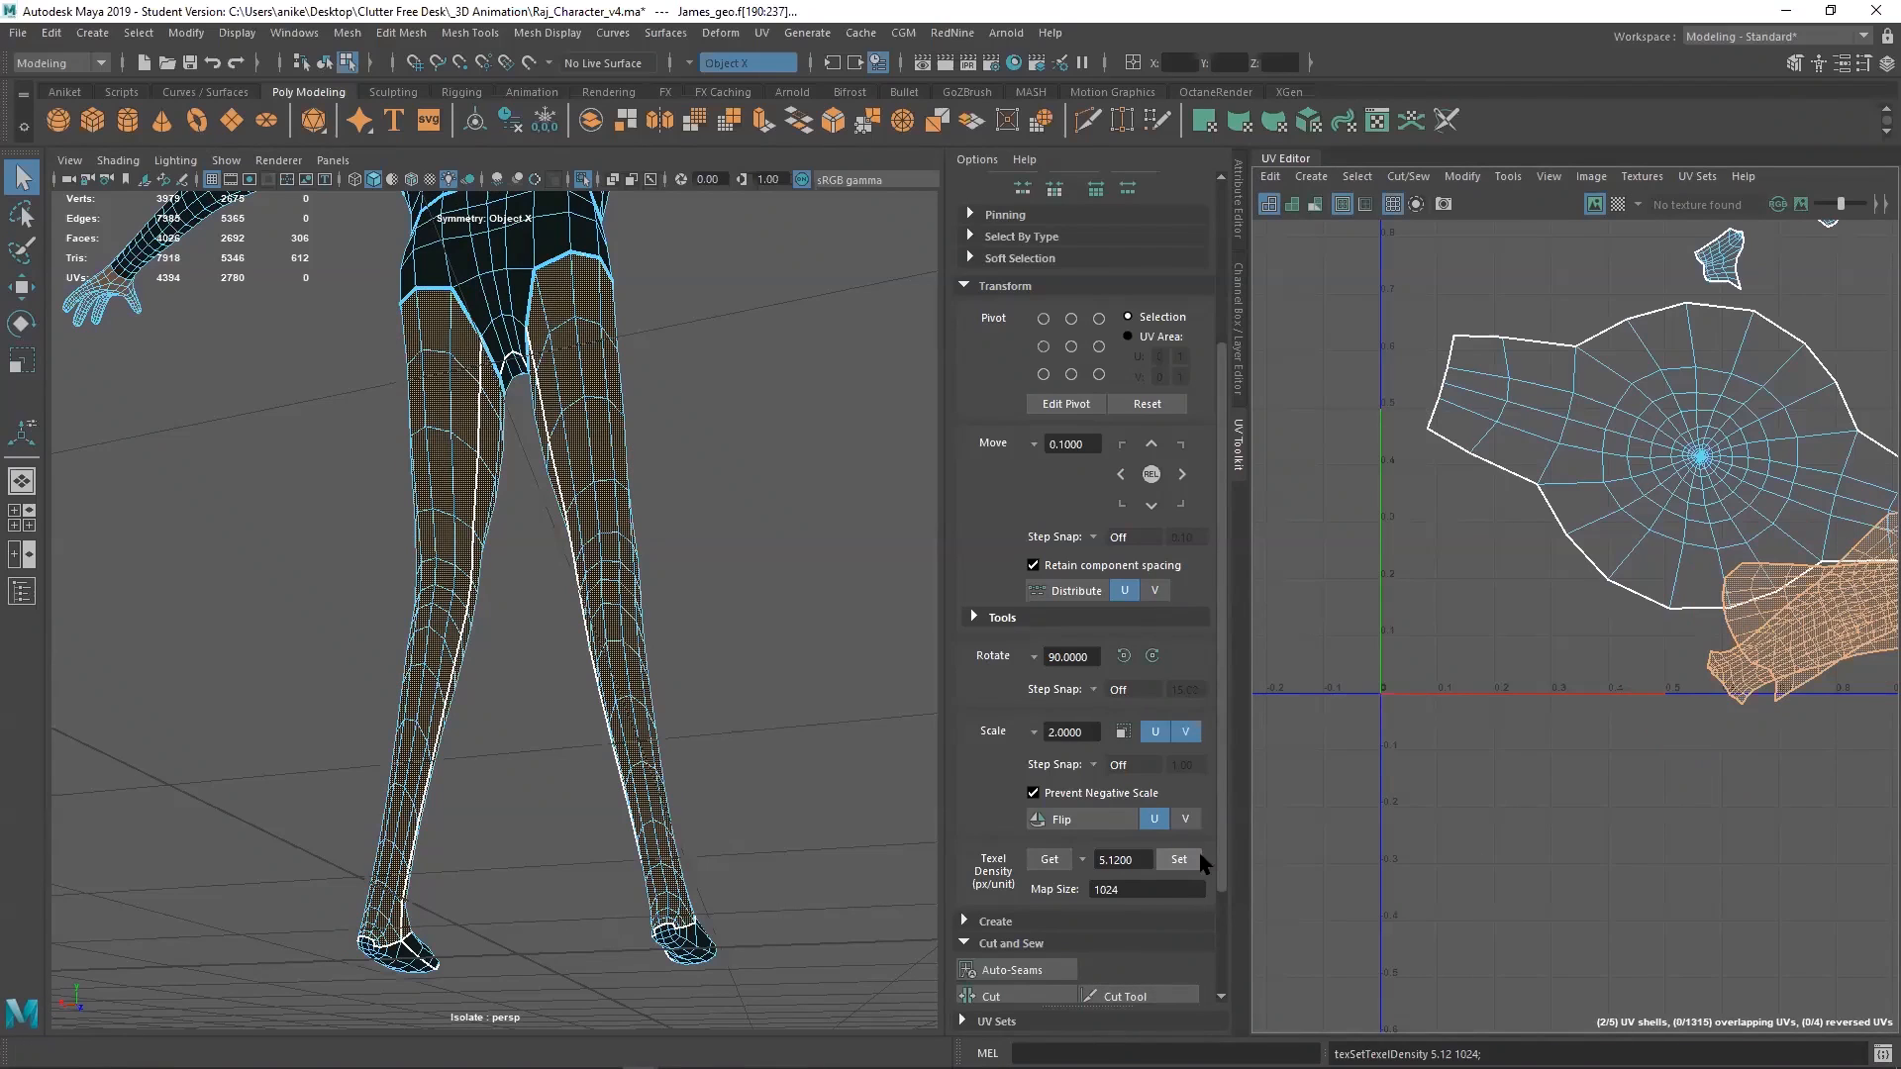
Move the leg shells together with the two foot shells into the empty space of the neighbouring U2V1 tile
middle_click_drag(1732, 702, 1433, 829, "alt")
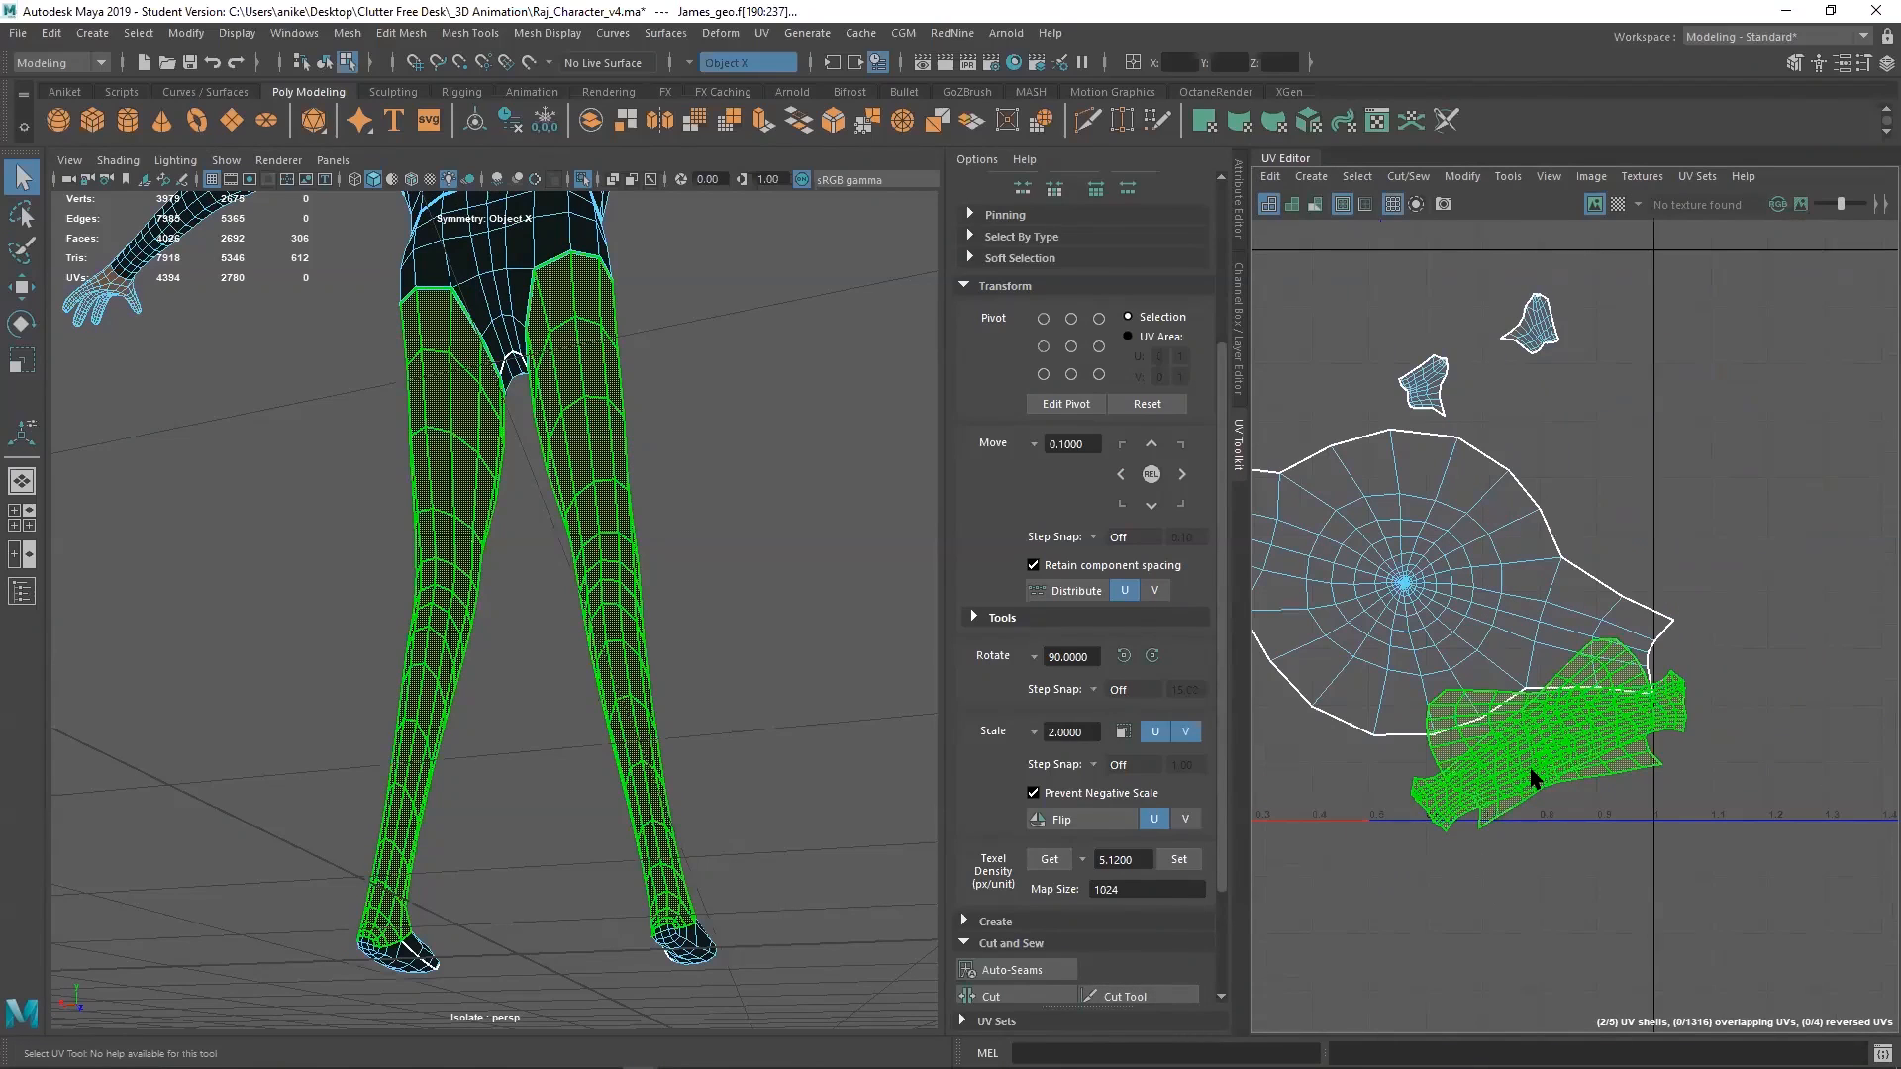
key("w")
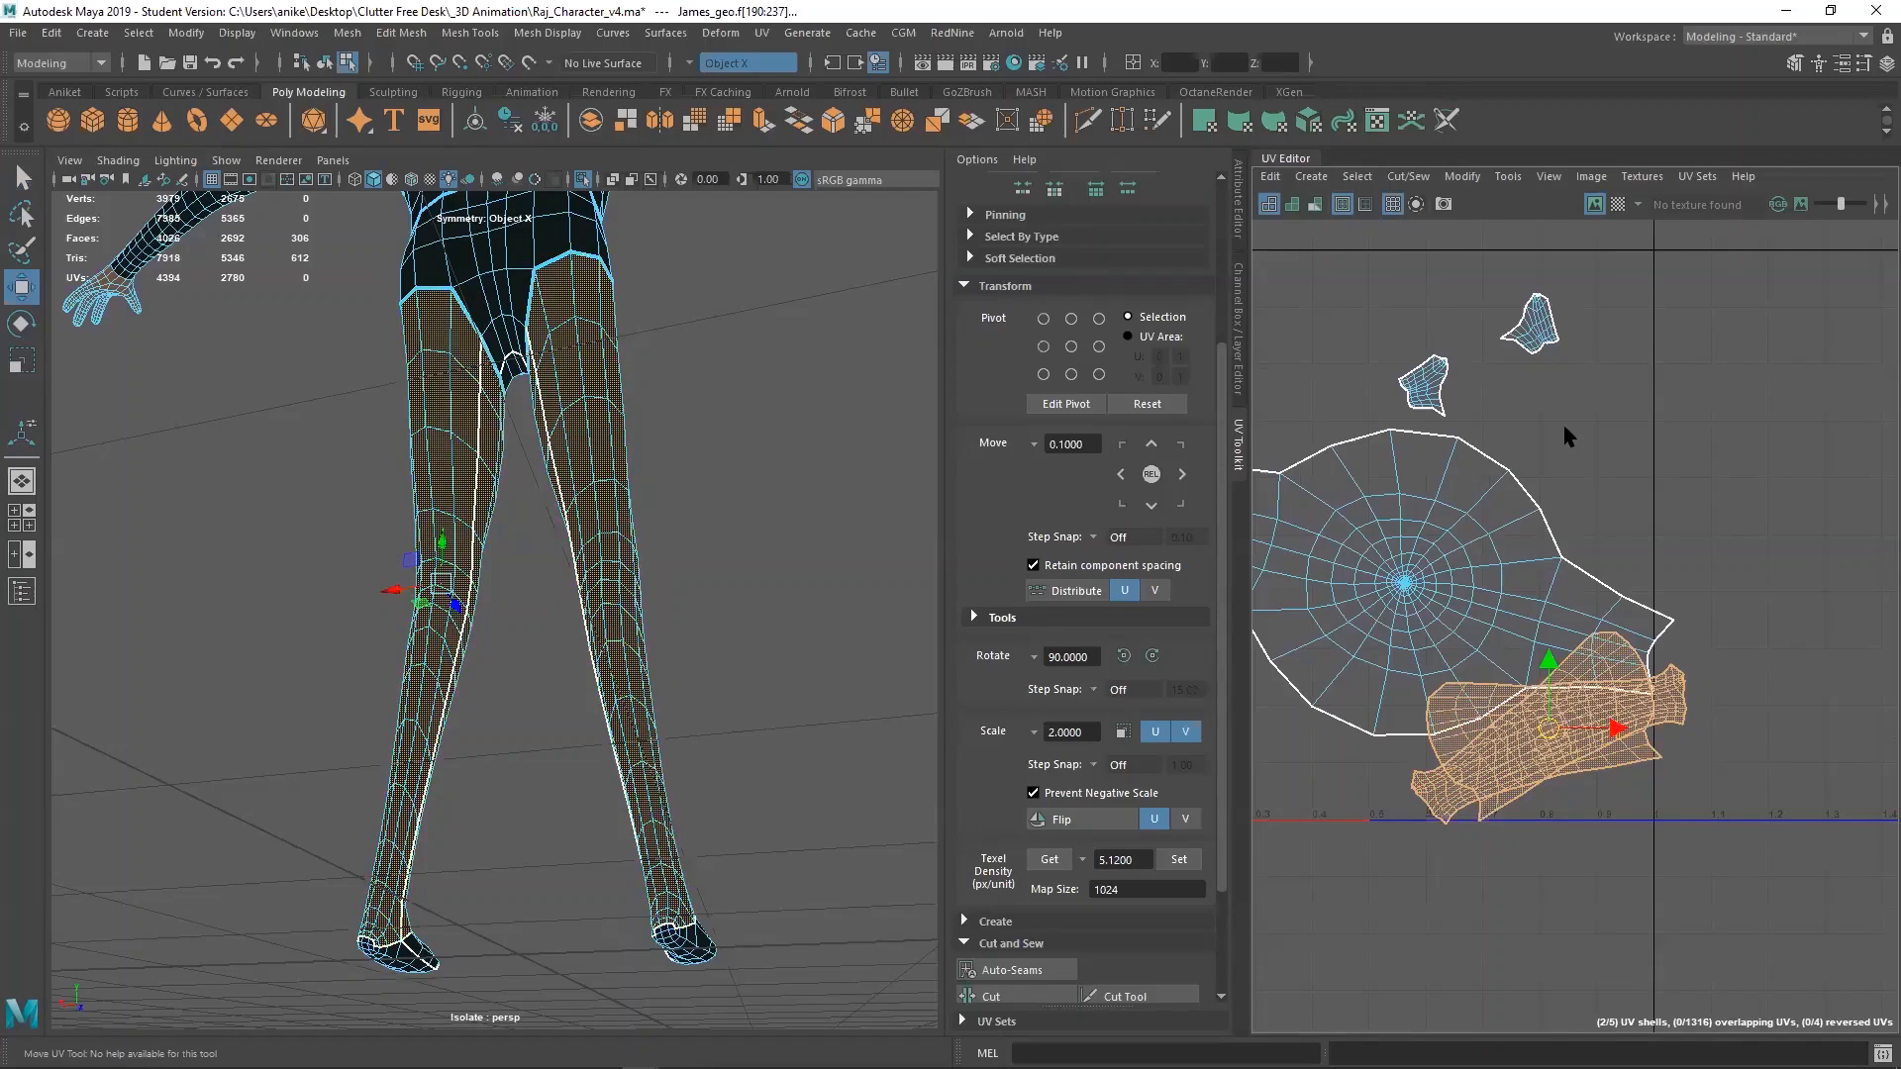
left_click_drag(1550, 728, 1577, 393)
left_click_drag(1401, 294, 1838, 360)
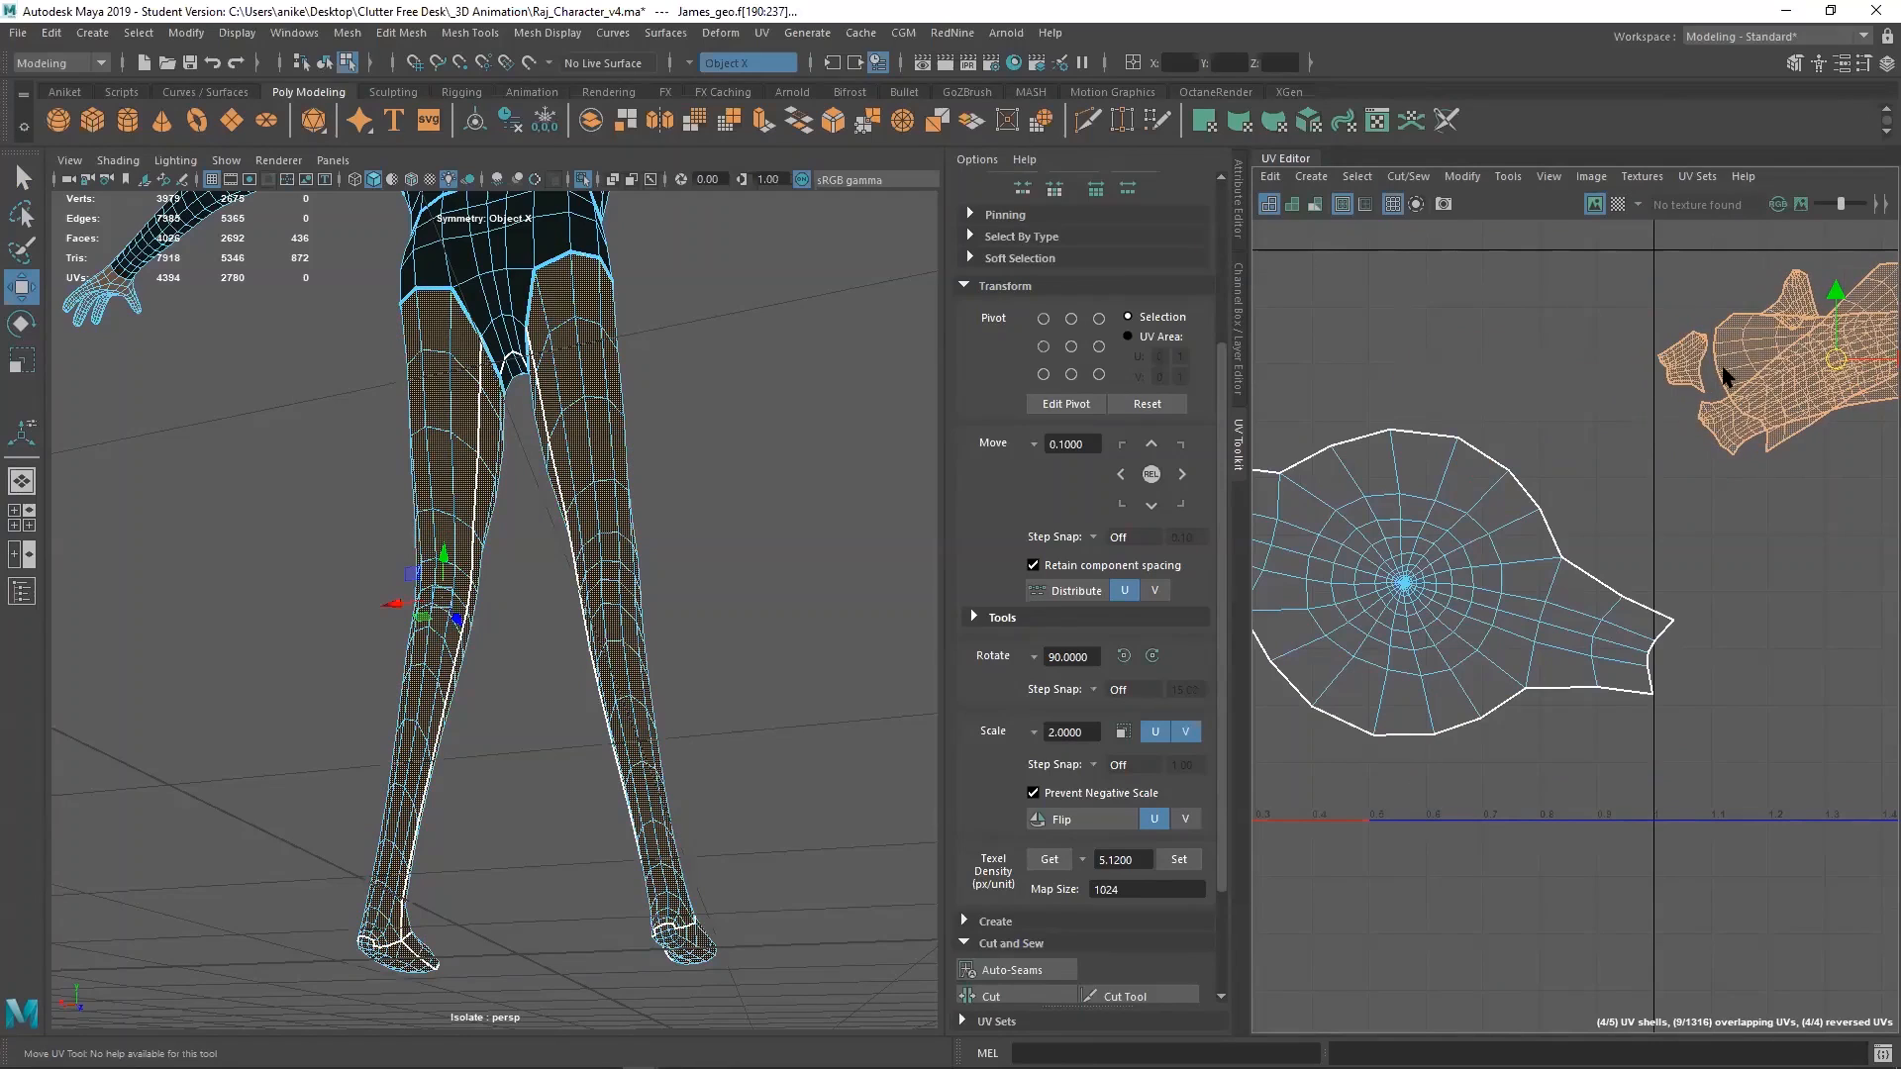
Show the checker pattern on the body to check the legs and feet for stretching, and turn it off
left_click(1616, 205)
left_click_drag(630, 971, 666, 936, "alt")
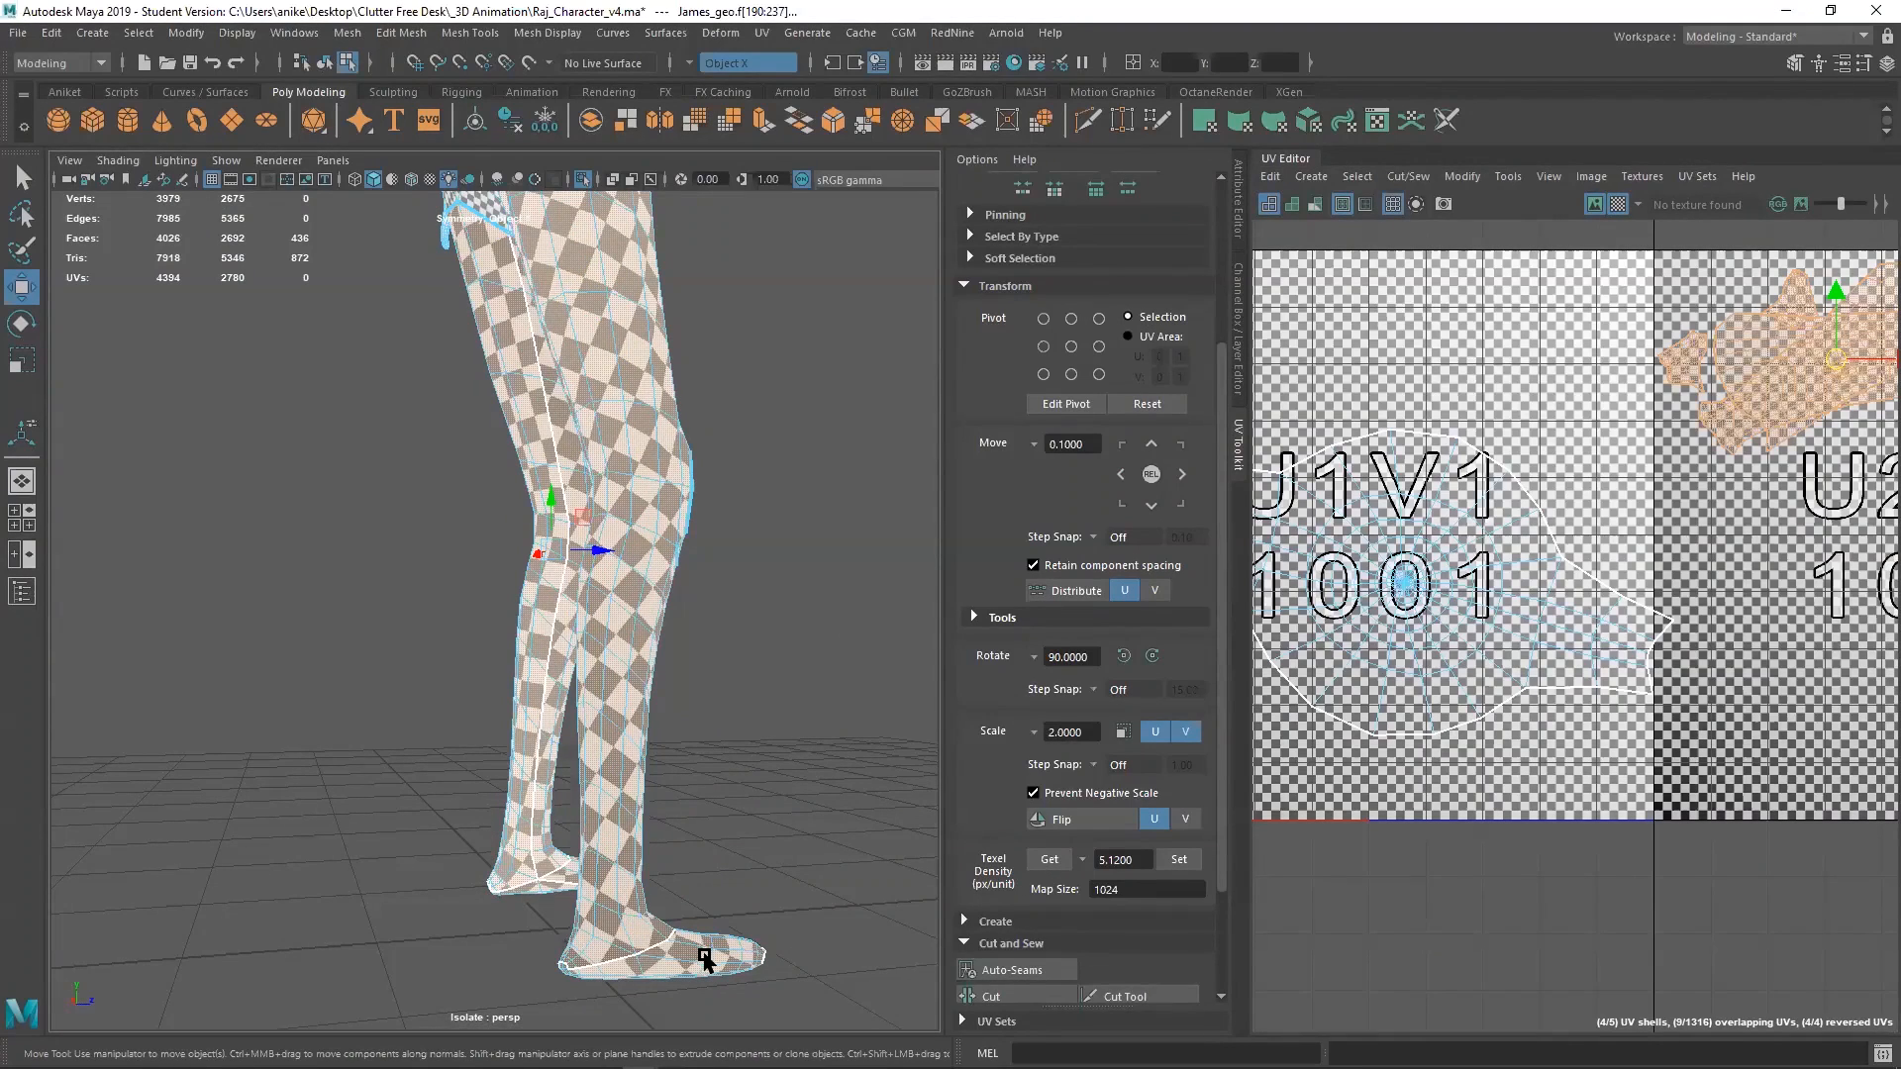
left_click(1617, 204)
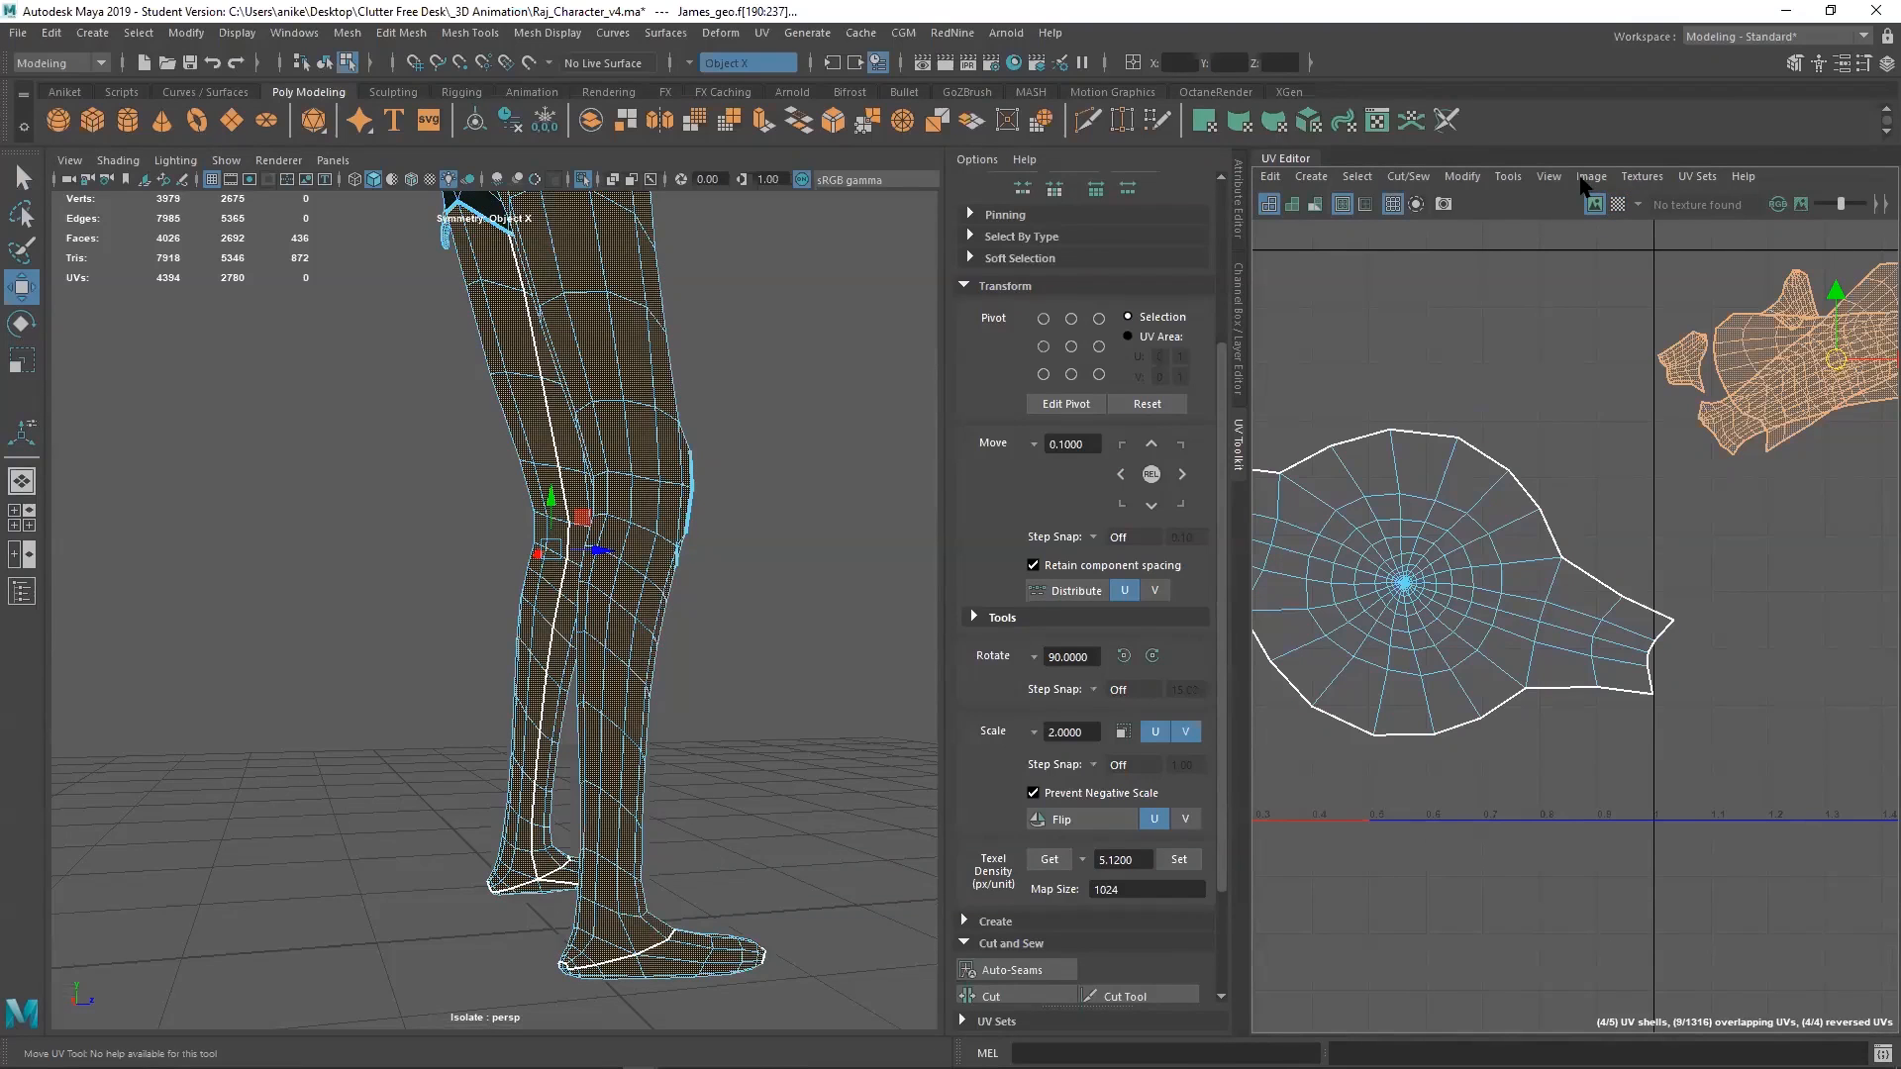
Turn on the UV distortion shading, inspect the legs and feet from the side and front, and turn it off
left_click(1548, 176)
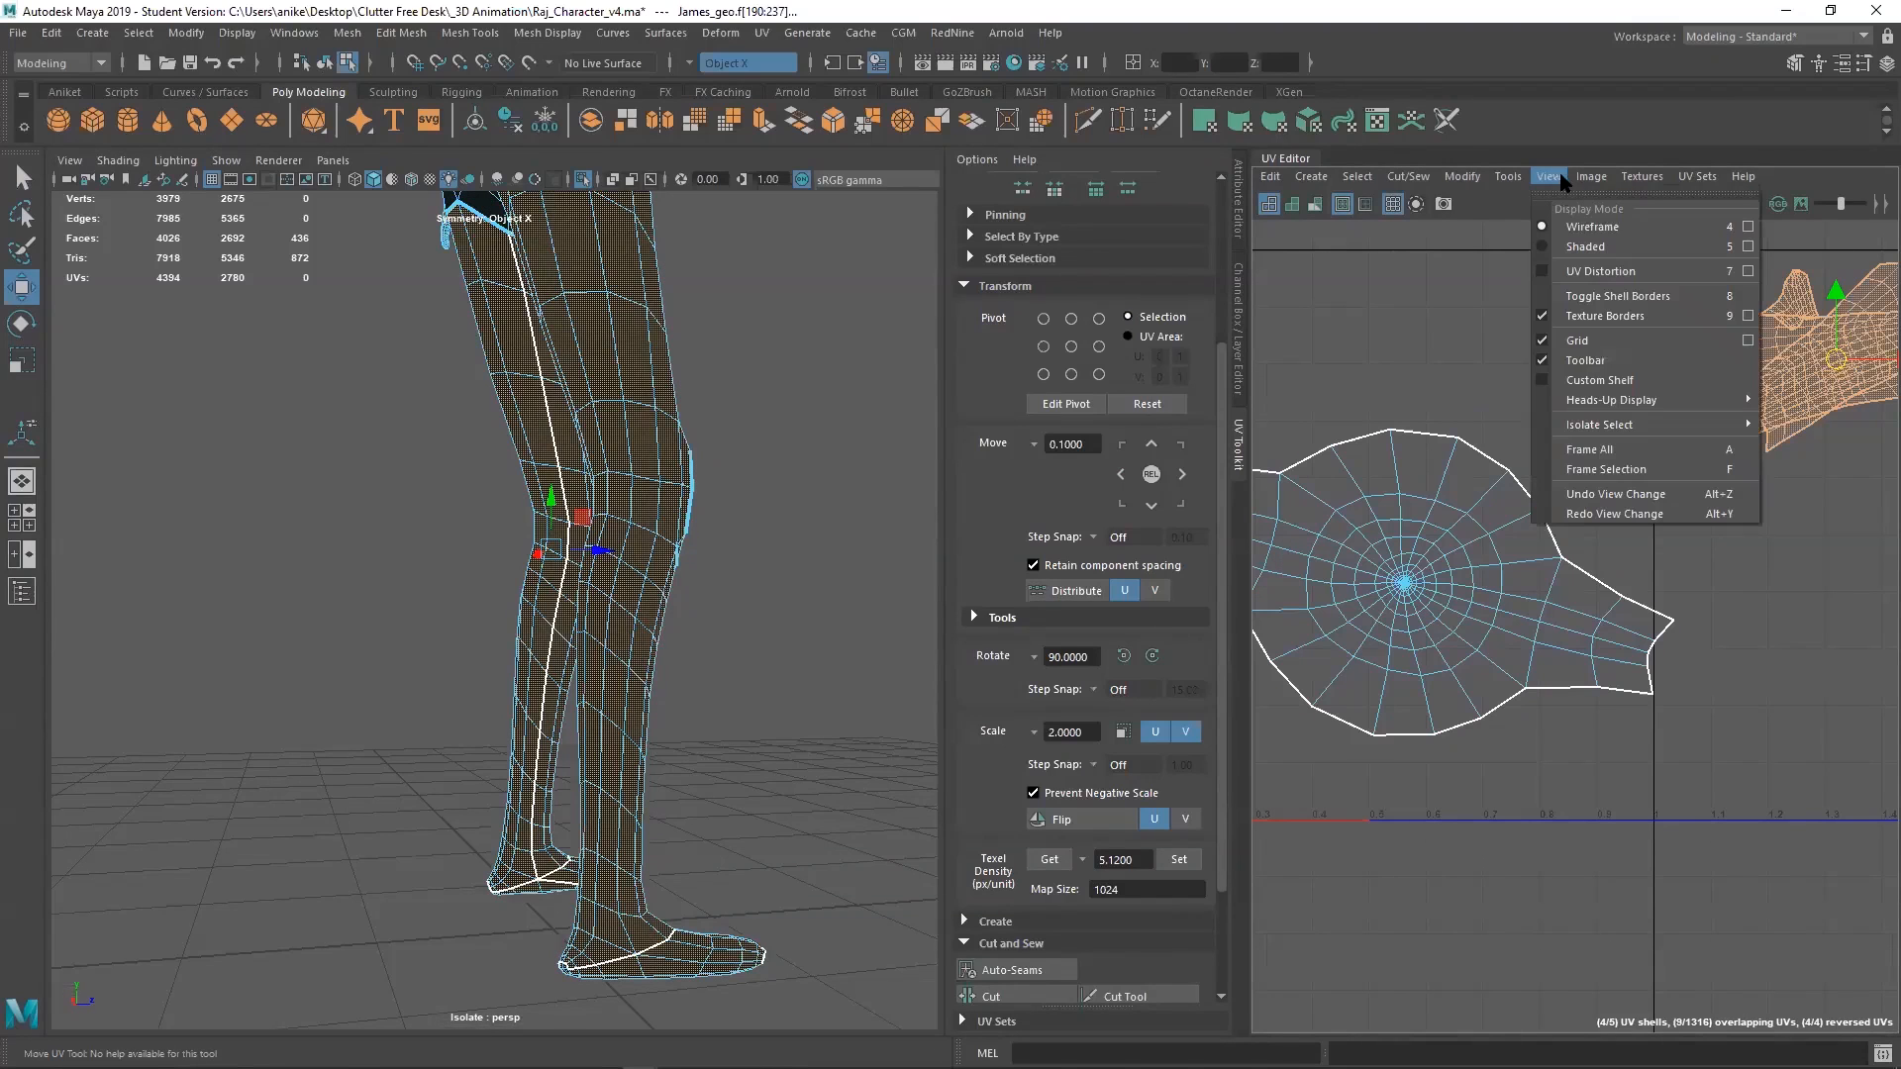
left_click(1610, 273)
scroll(793, 650, "down", 3)
left_click_drag(683, 733, 666, 776, "alt")
scroll(465, 589, "up", 3)
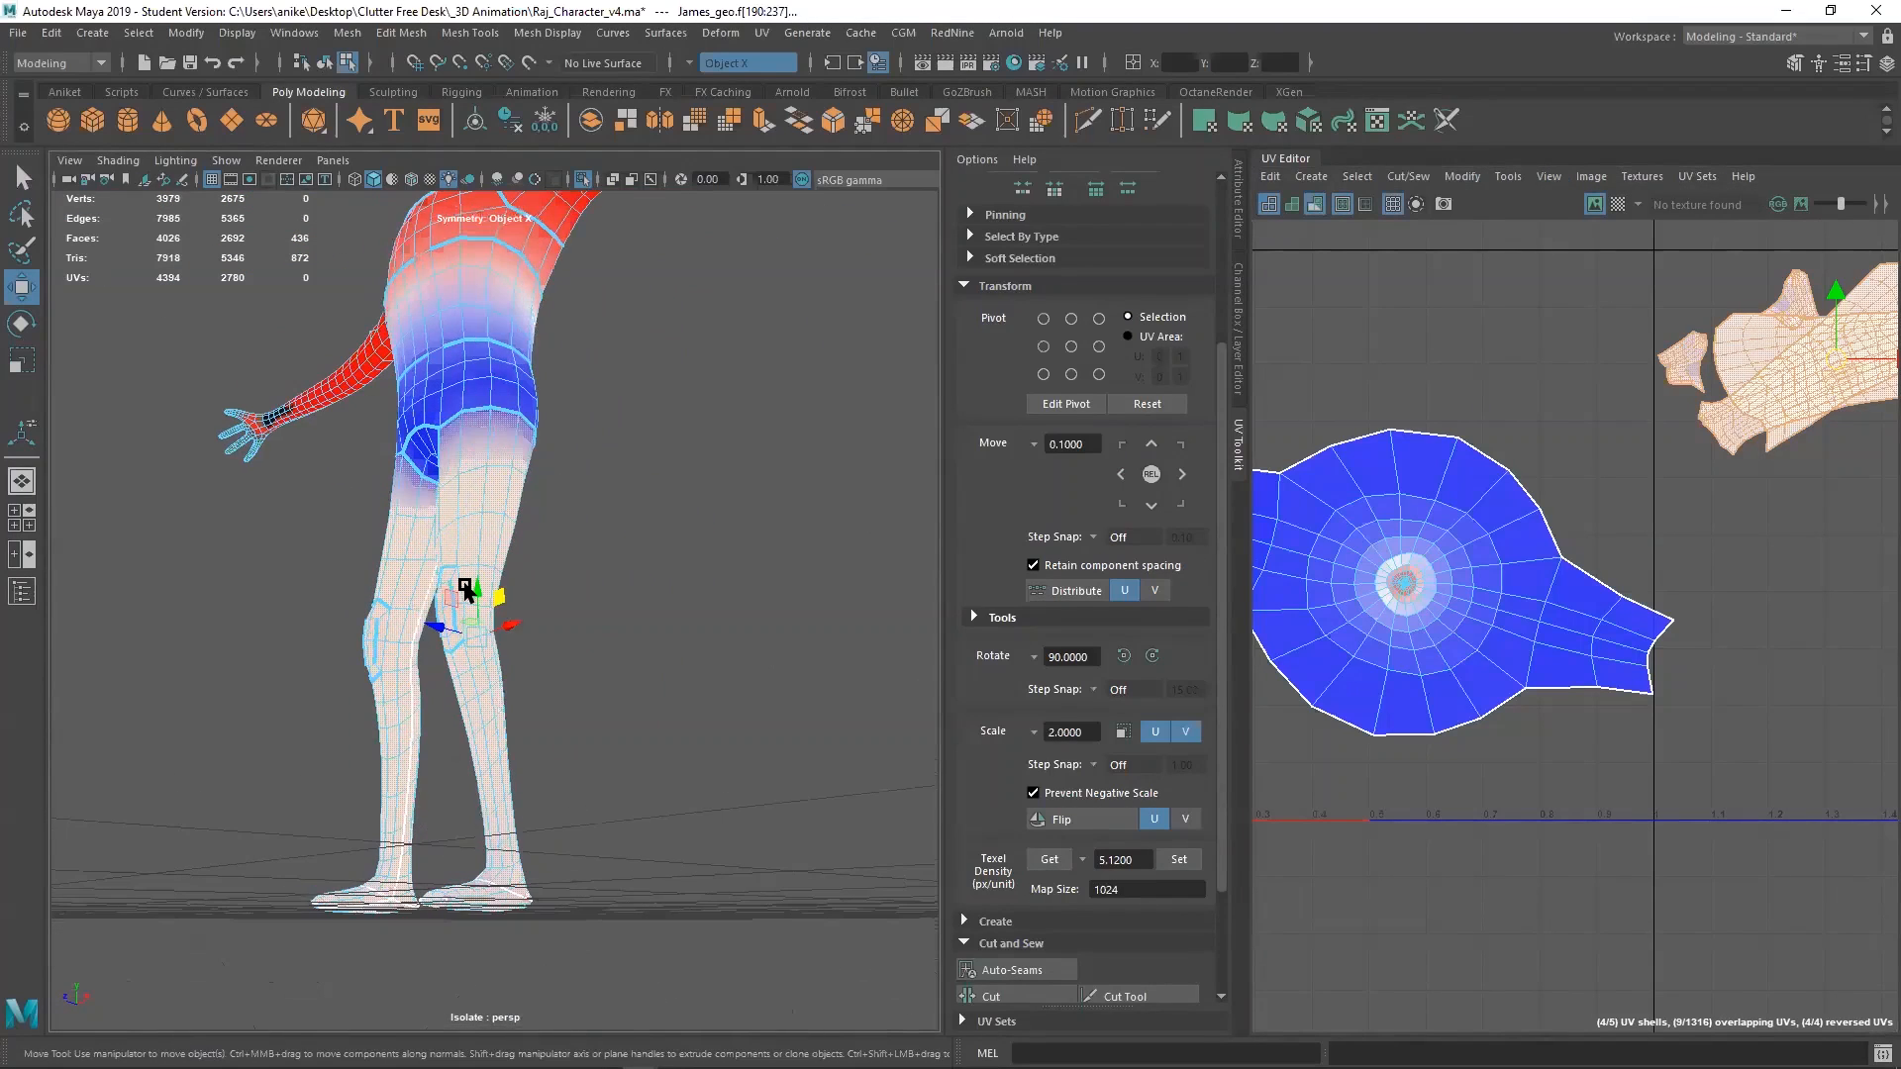
left_click_drag(525, 560, 701, 617, "alt")
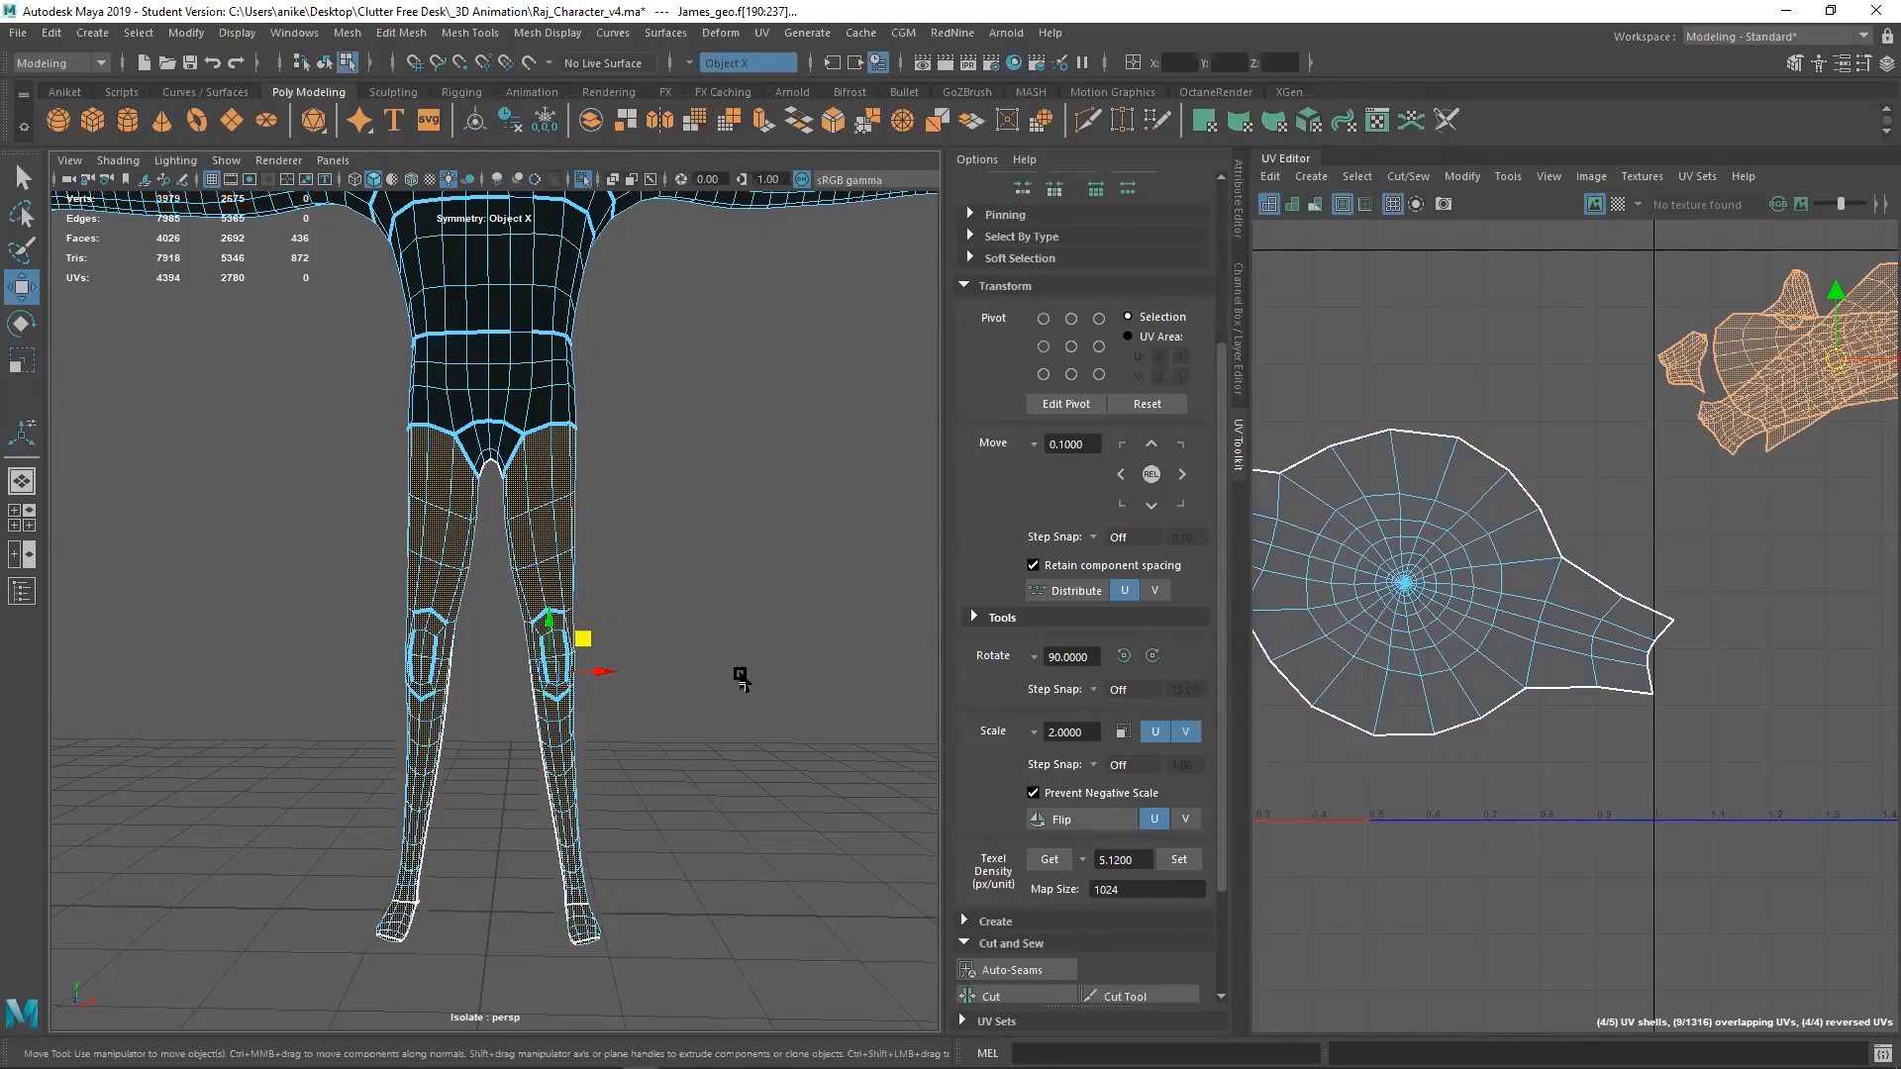
Examine the edge flow around the torso, shoulders and neck from several angles
middle_click_drag(619, 436, 607, 568, "alt")
scroll(594, 535, "up", 3)
middle_click_drag(621, 416, 663, 548, "alt")
left_click_drag(662, 547, 532, 582, "alt")
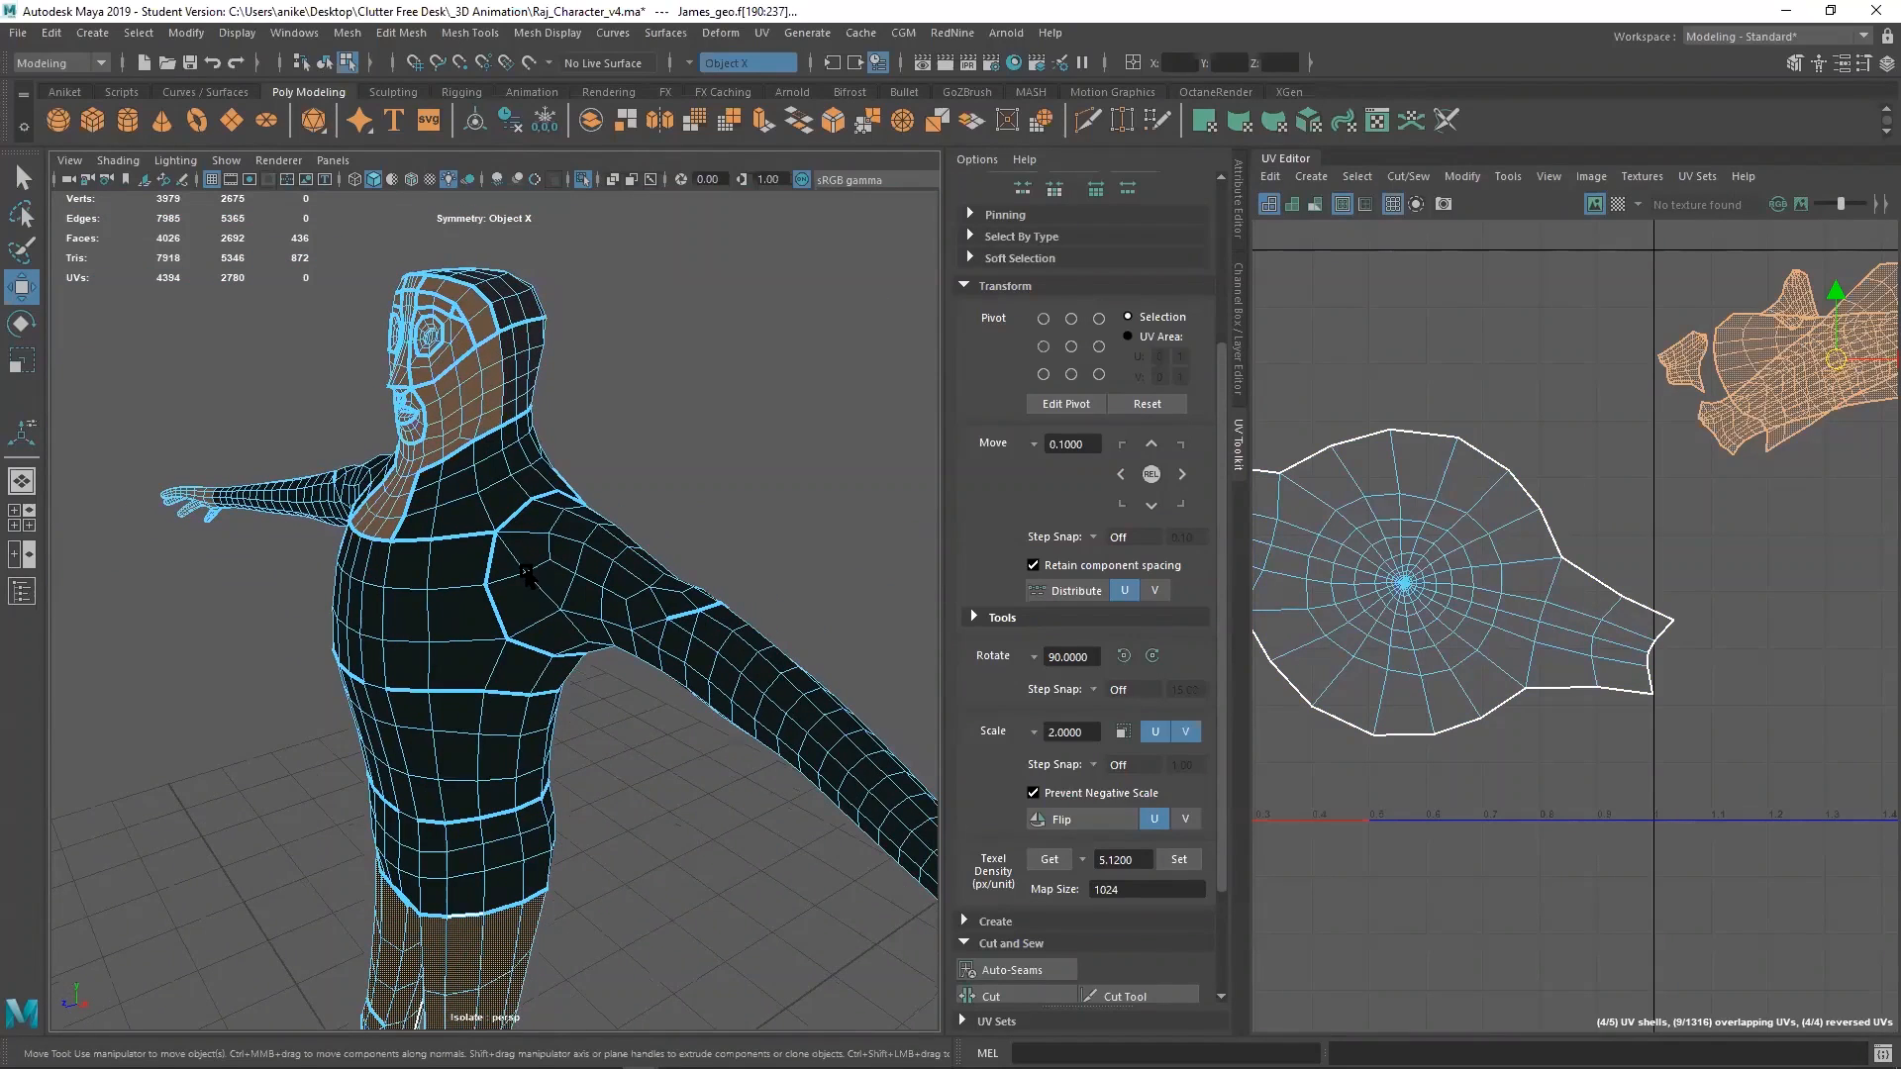
left_click_drag(473, 517, 616, 505, "alt")
scroll(616, 503, "up", 2)
middle_click_drag(615, 500, 584, 462, "alt")
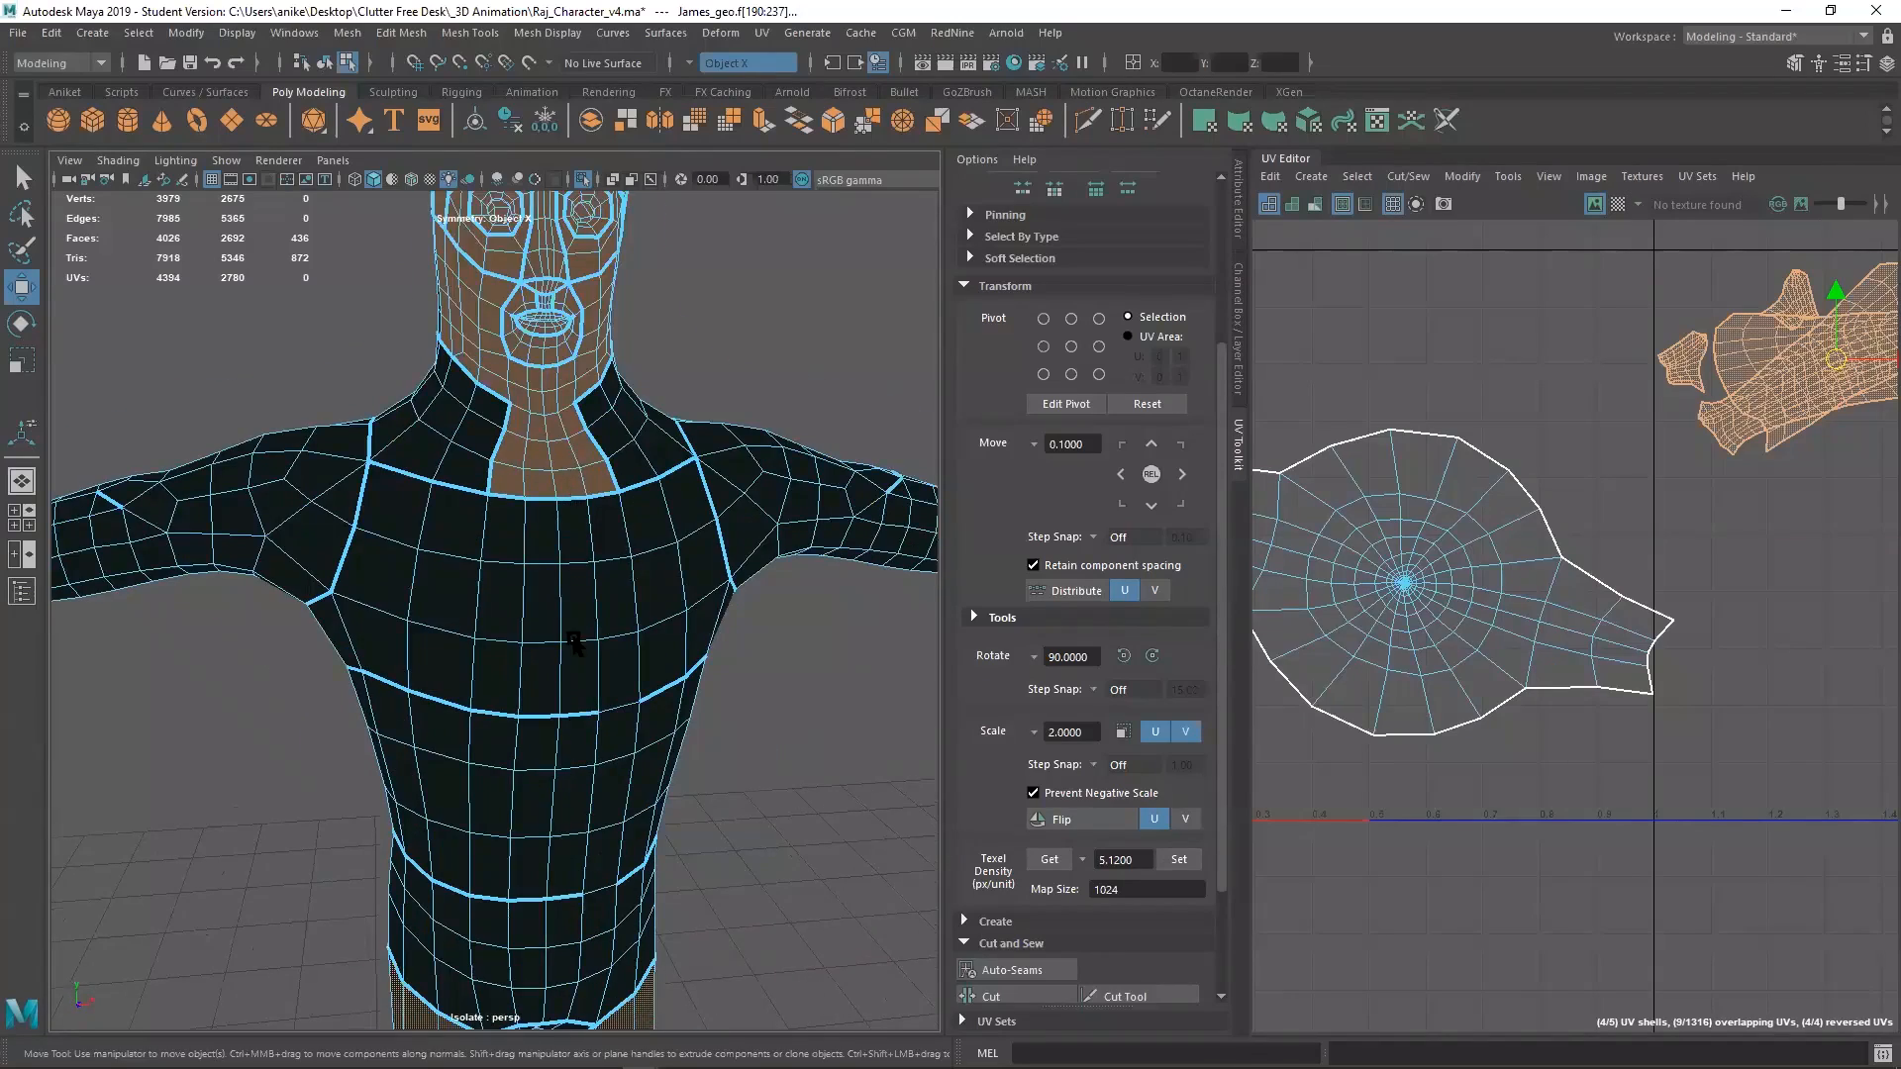
middle_click_drag(574, 643, 569, 676, "alt")
Cut a UV seam along the jawline and around the back of the neck to separate the head from the body
right_click_drag(820, 442, 828, 399)
left_click(500, 562)
left_click_drag(535, 582, 501, 450, "alt")
left_click(620, 527, "shift")
left_click(574, 497, "shift")
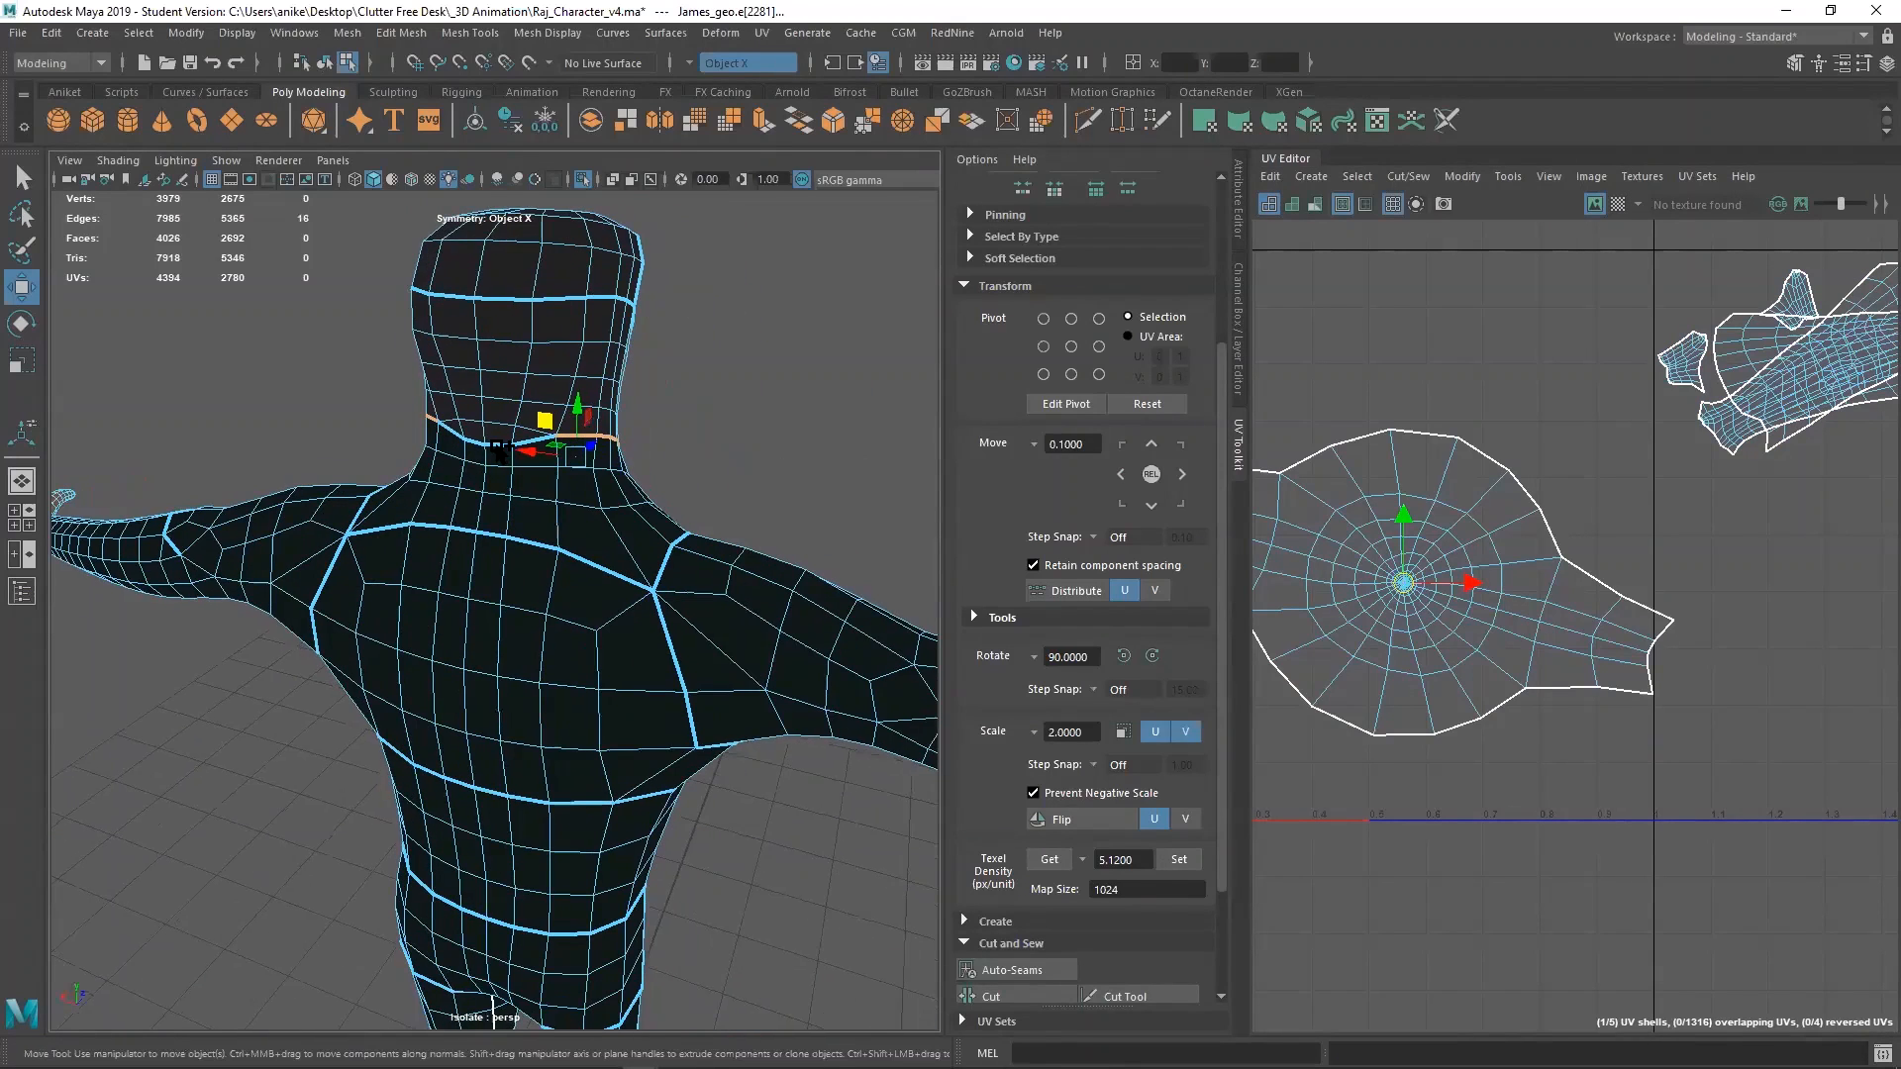
left_click(500, 450, "shift")
left_click_drag(729, 454, 295, 432, "alt")
right_click(1398, 359, "shift")
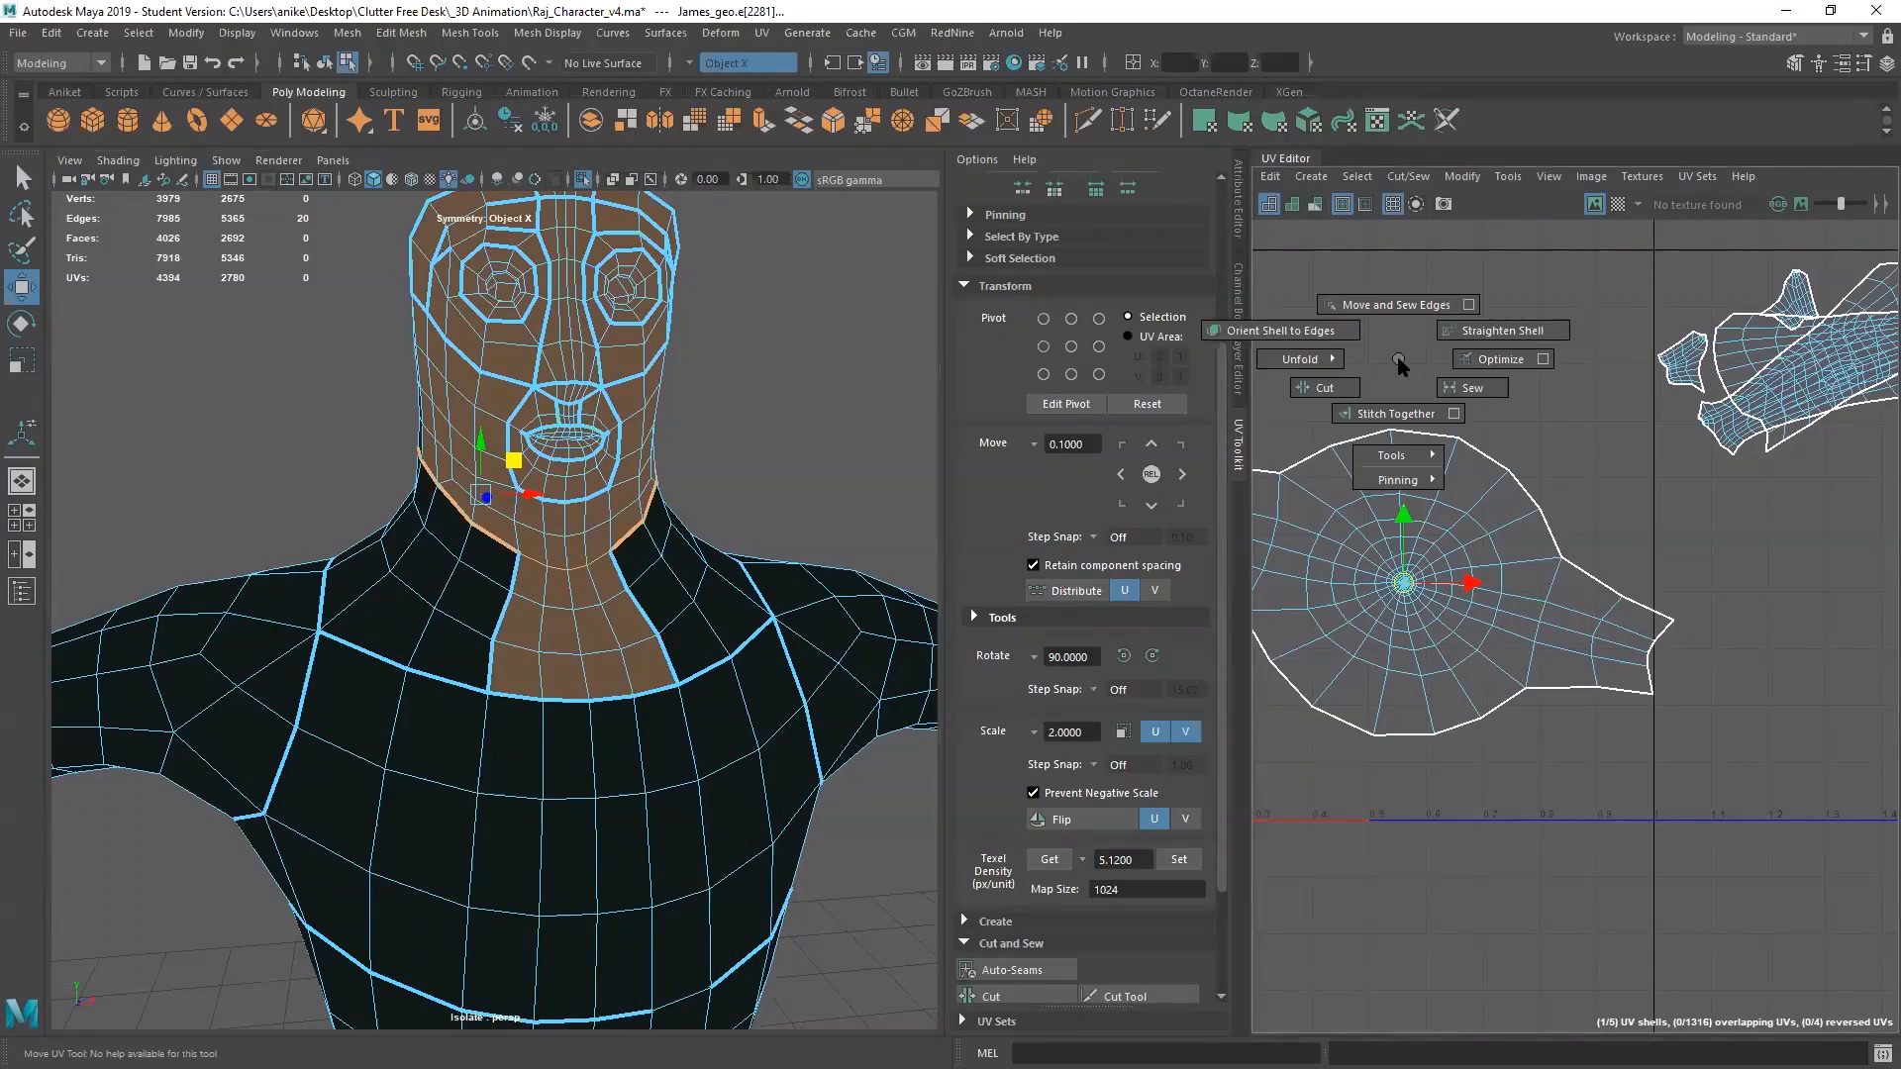
mouse_move(1399, 363)
right_mouse_down("shift")
mouse_move(1401, 332)
mouse_move(1336, 394)
right_mouse_up("shift")
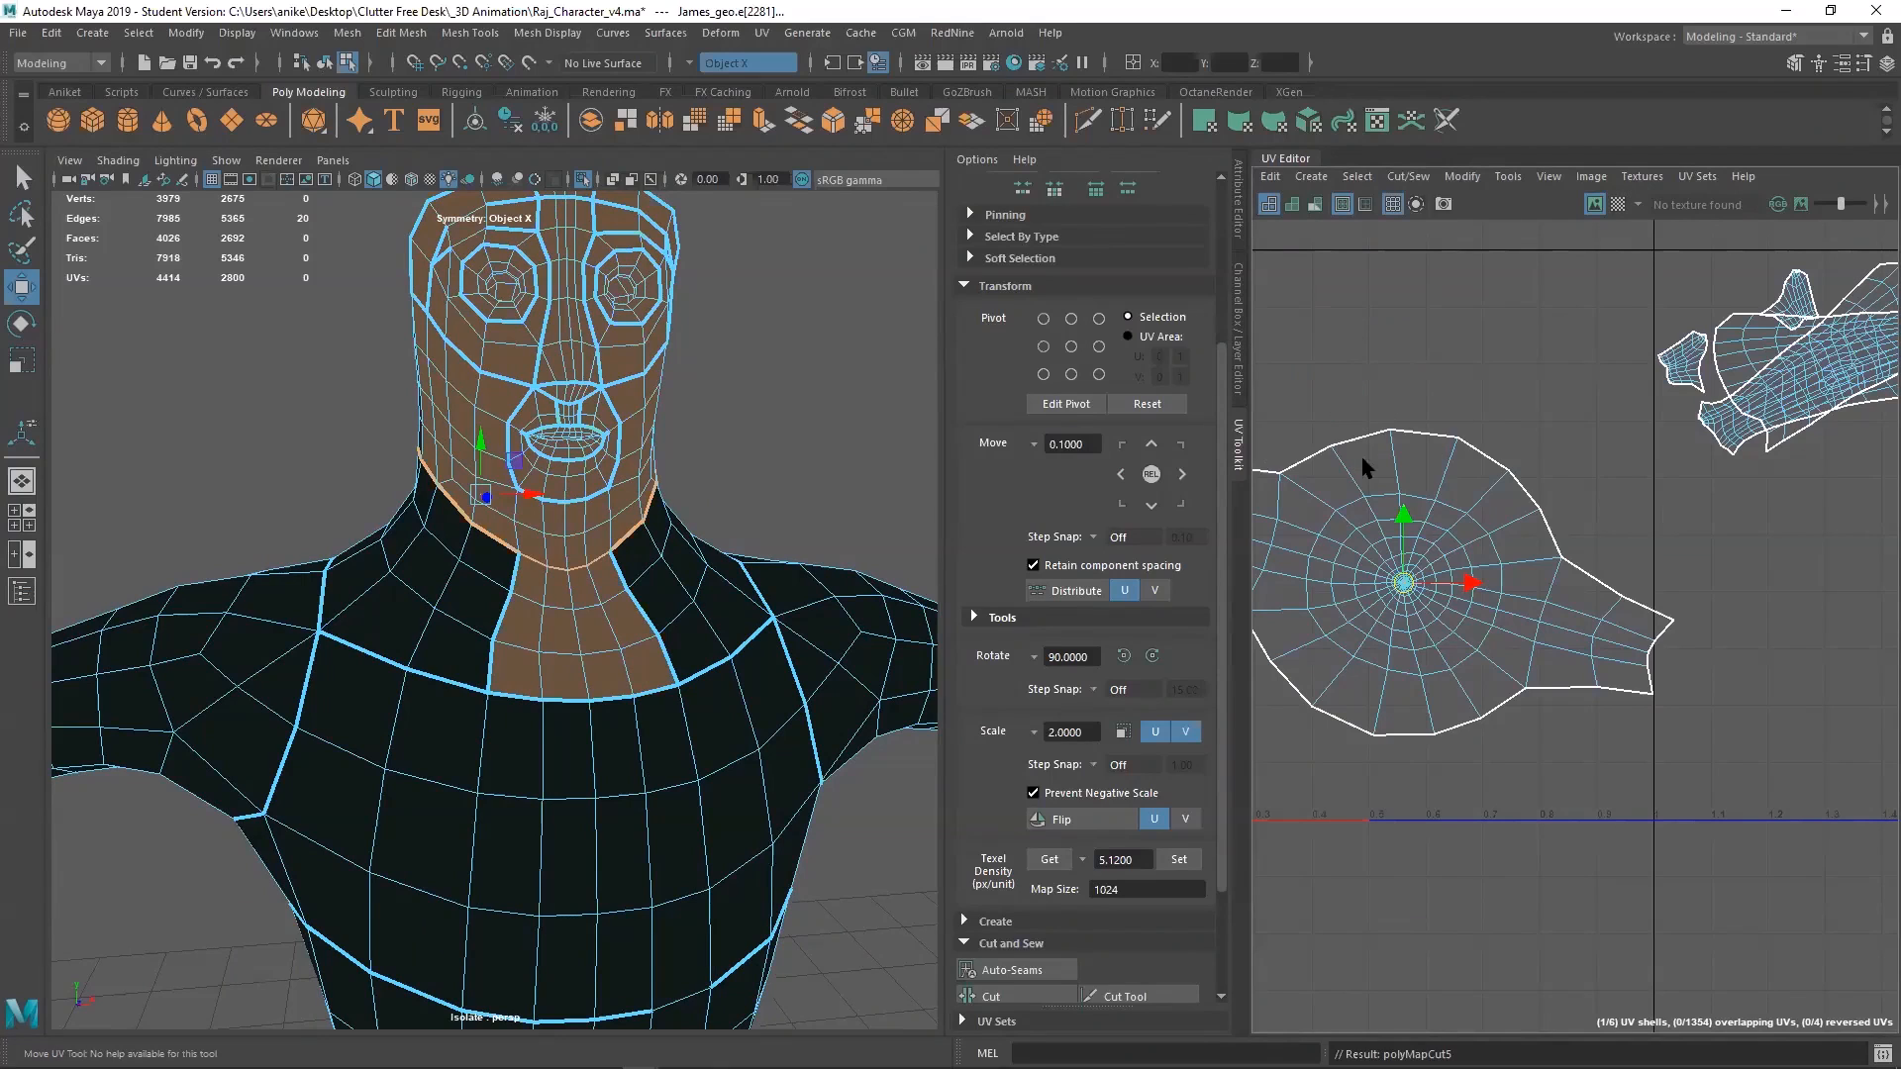
Move the head shell above the body shell and set its texel density to 5.12 at map size 1024
right_click_drag(1449, 406, 1357, 382)
left_click(1401, 584)
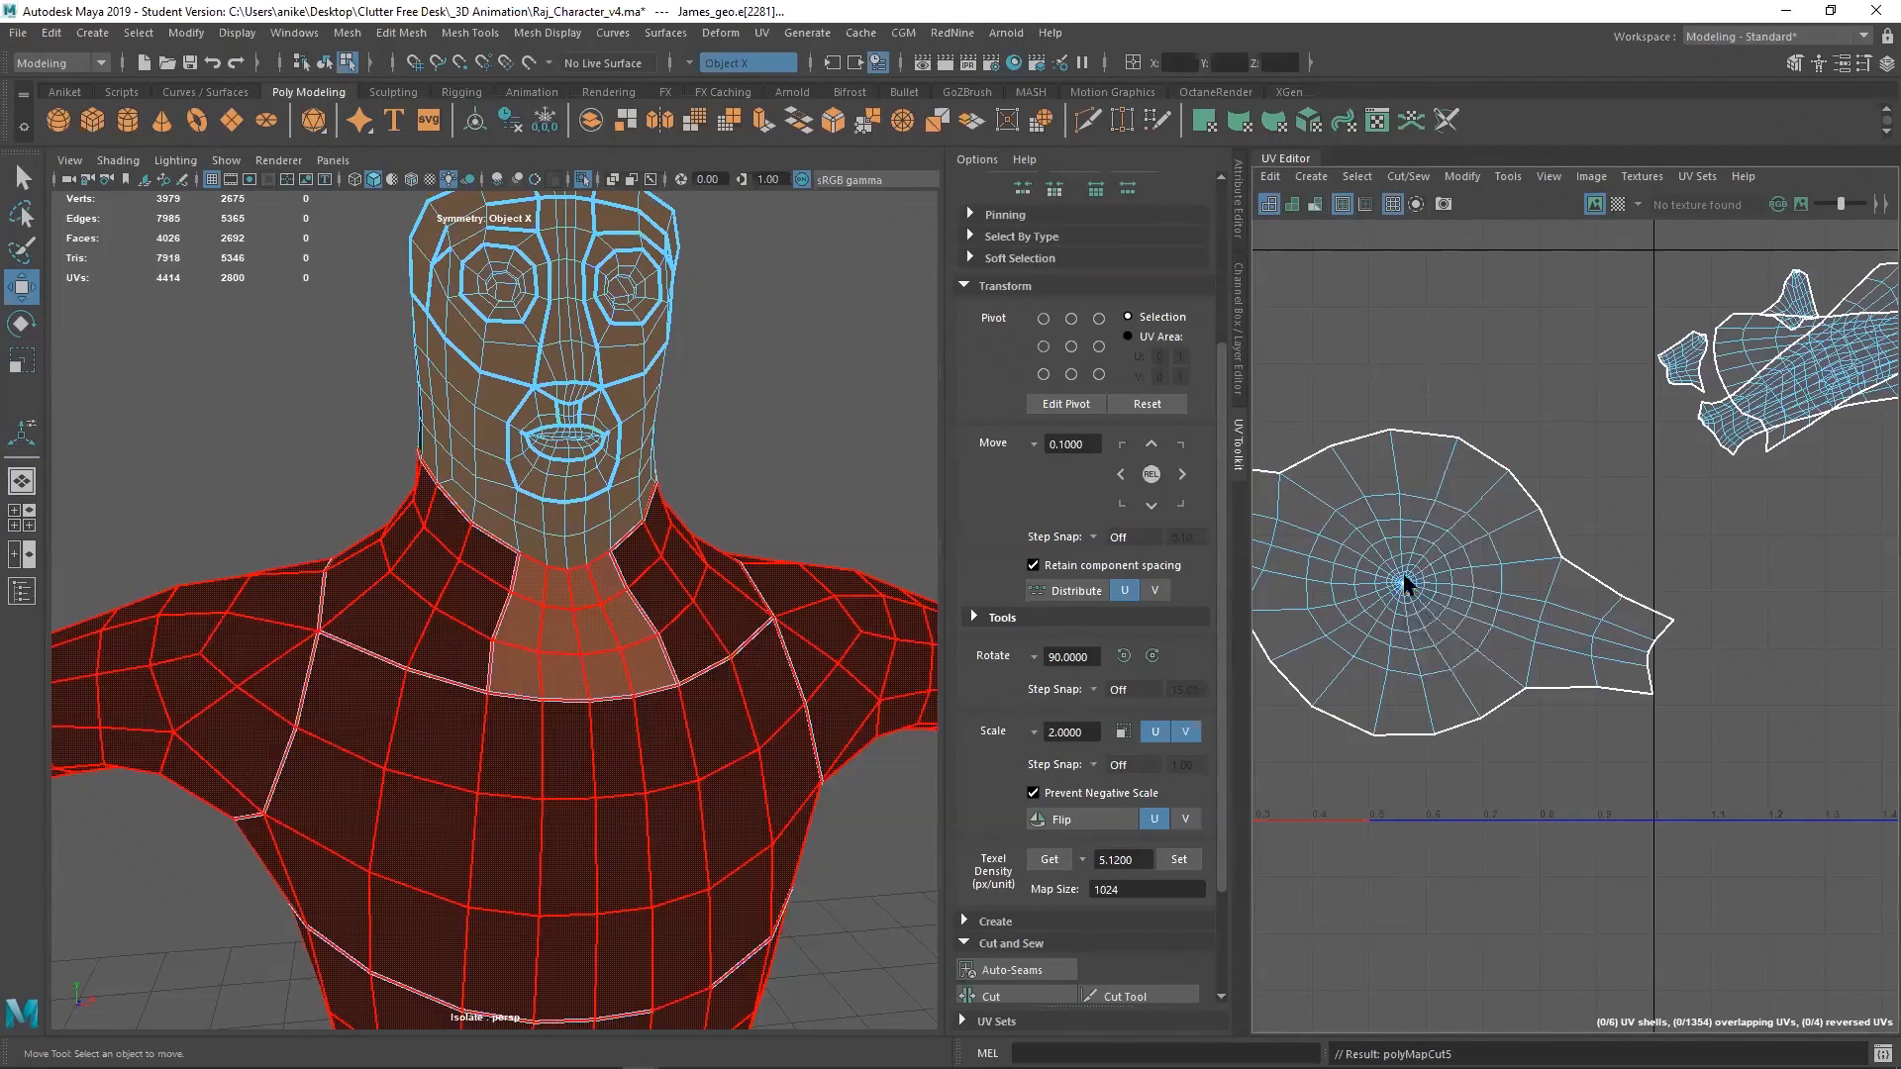
left_click(618, 413)
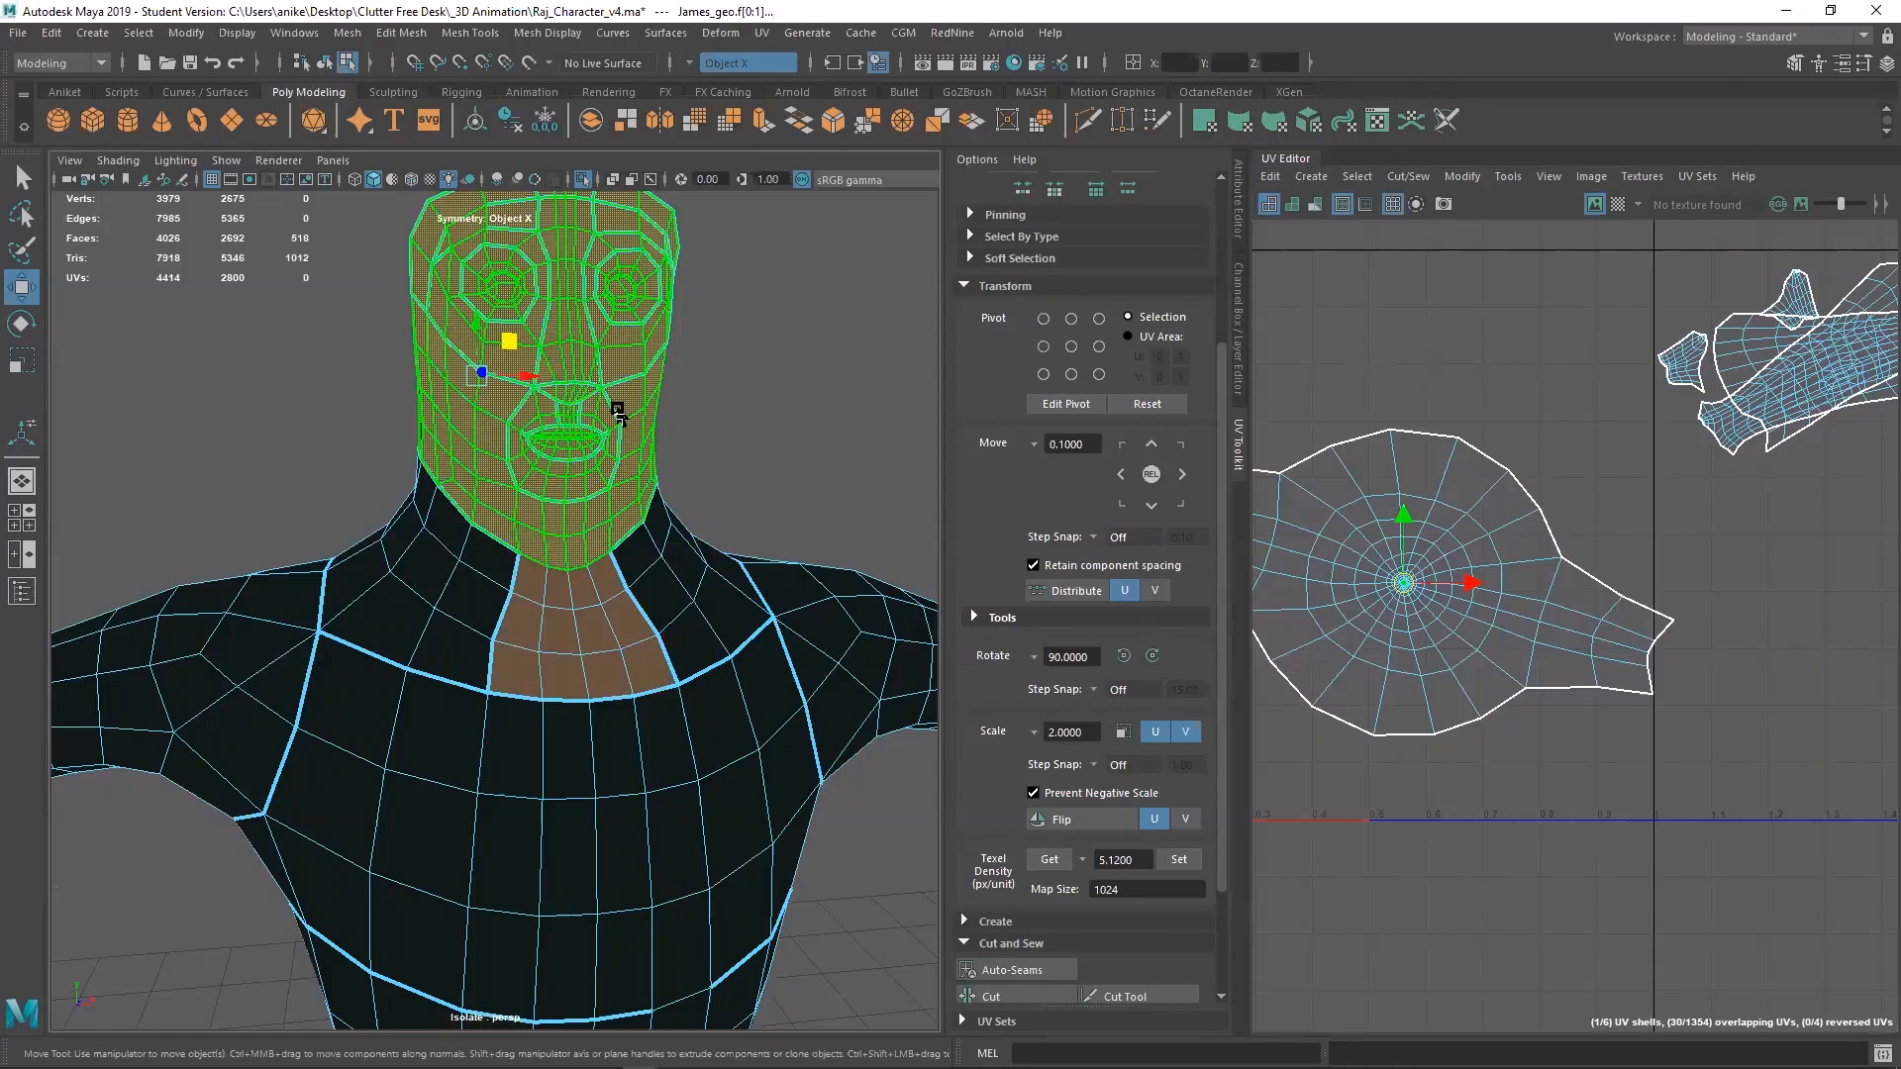
left_click_drag(1404, 591, 1417, 371)
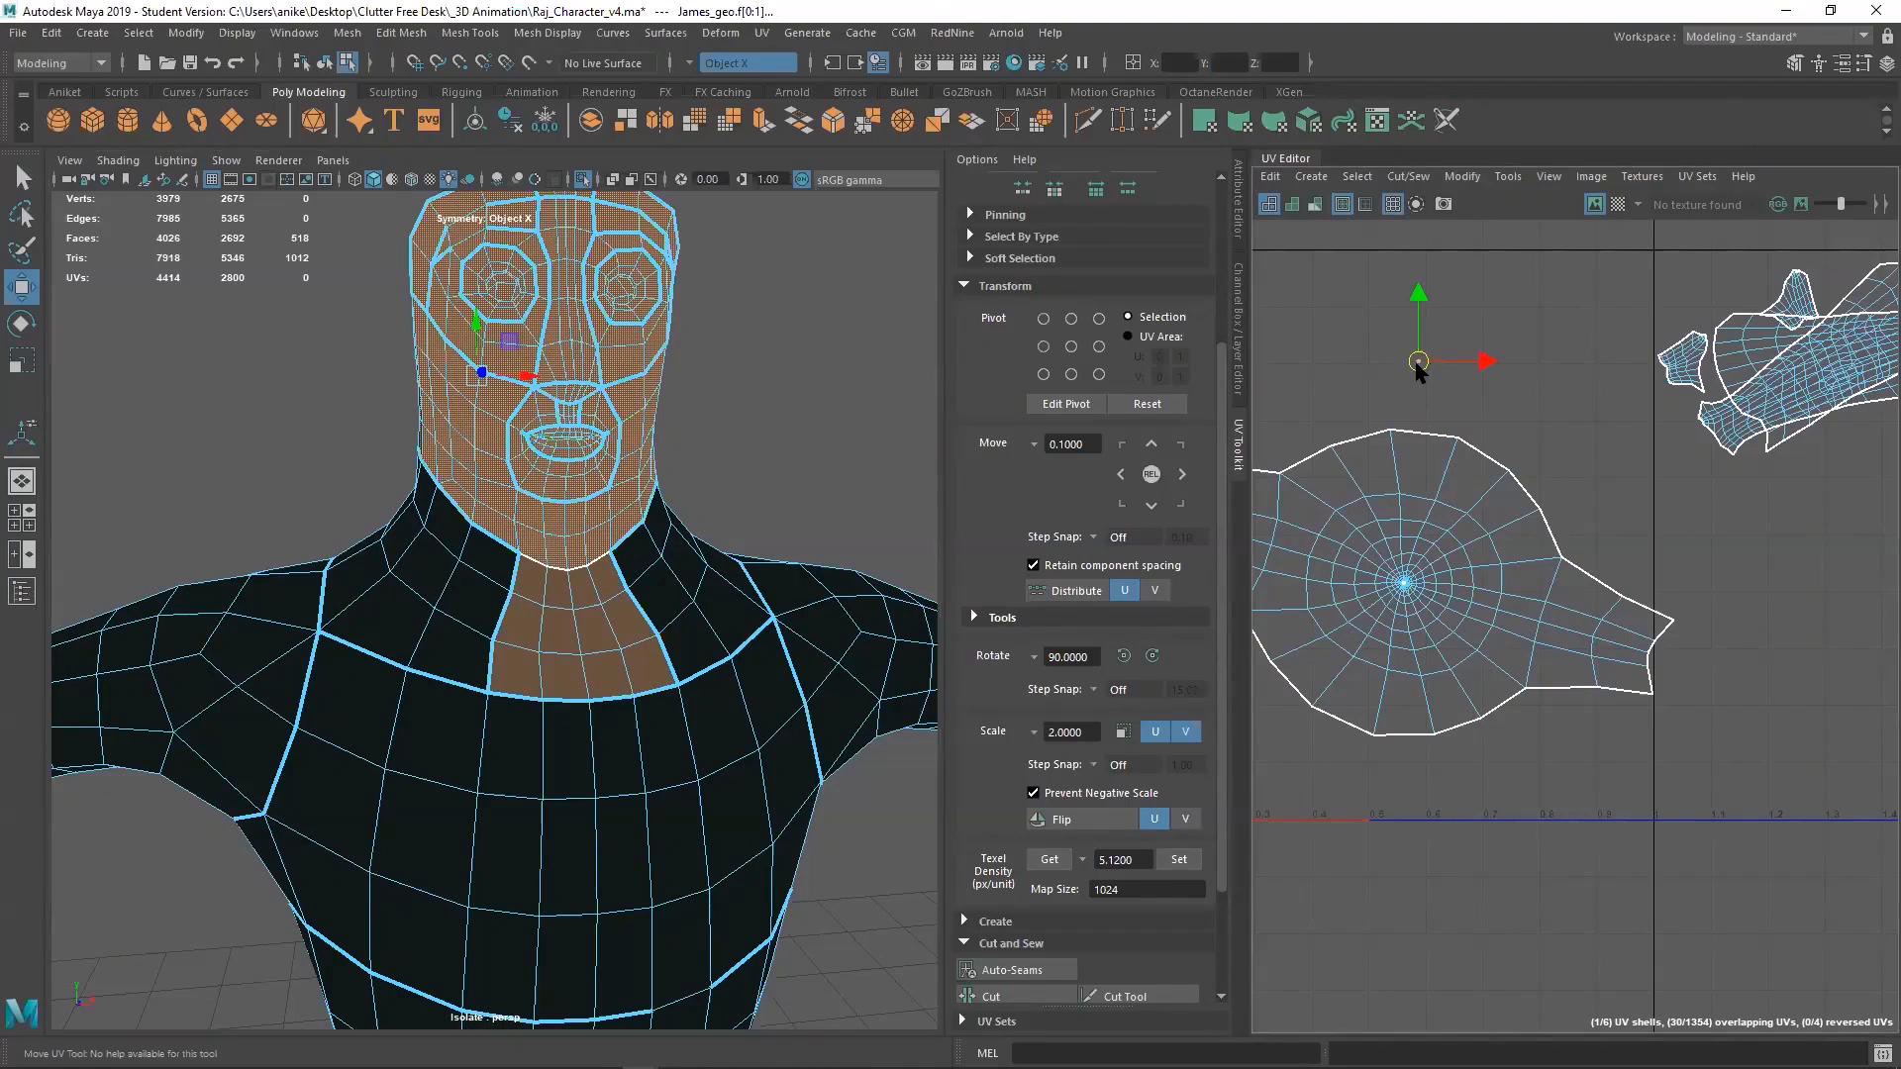
left_click(1178, 859)
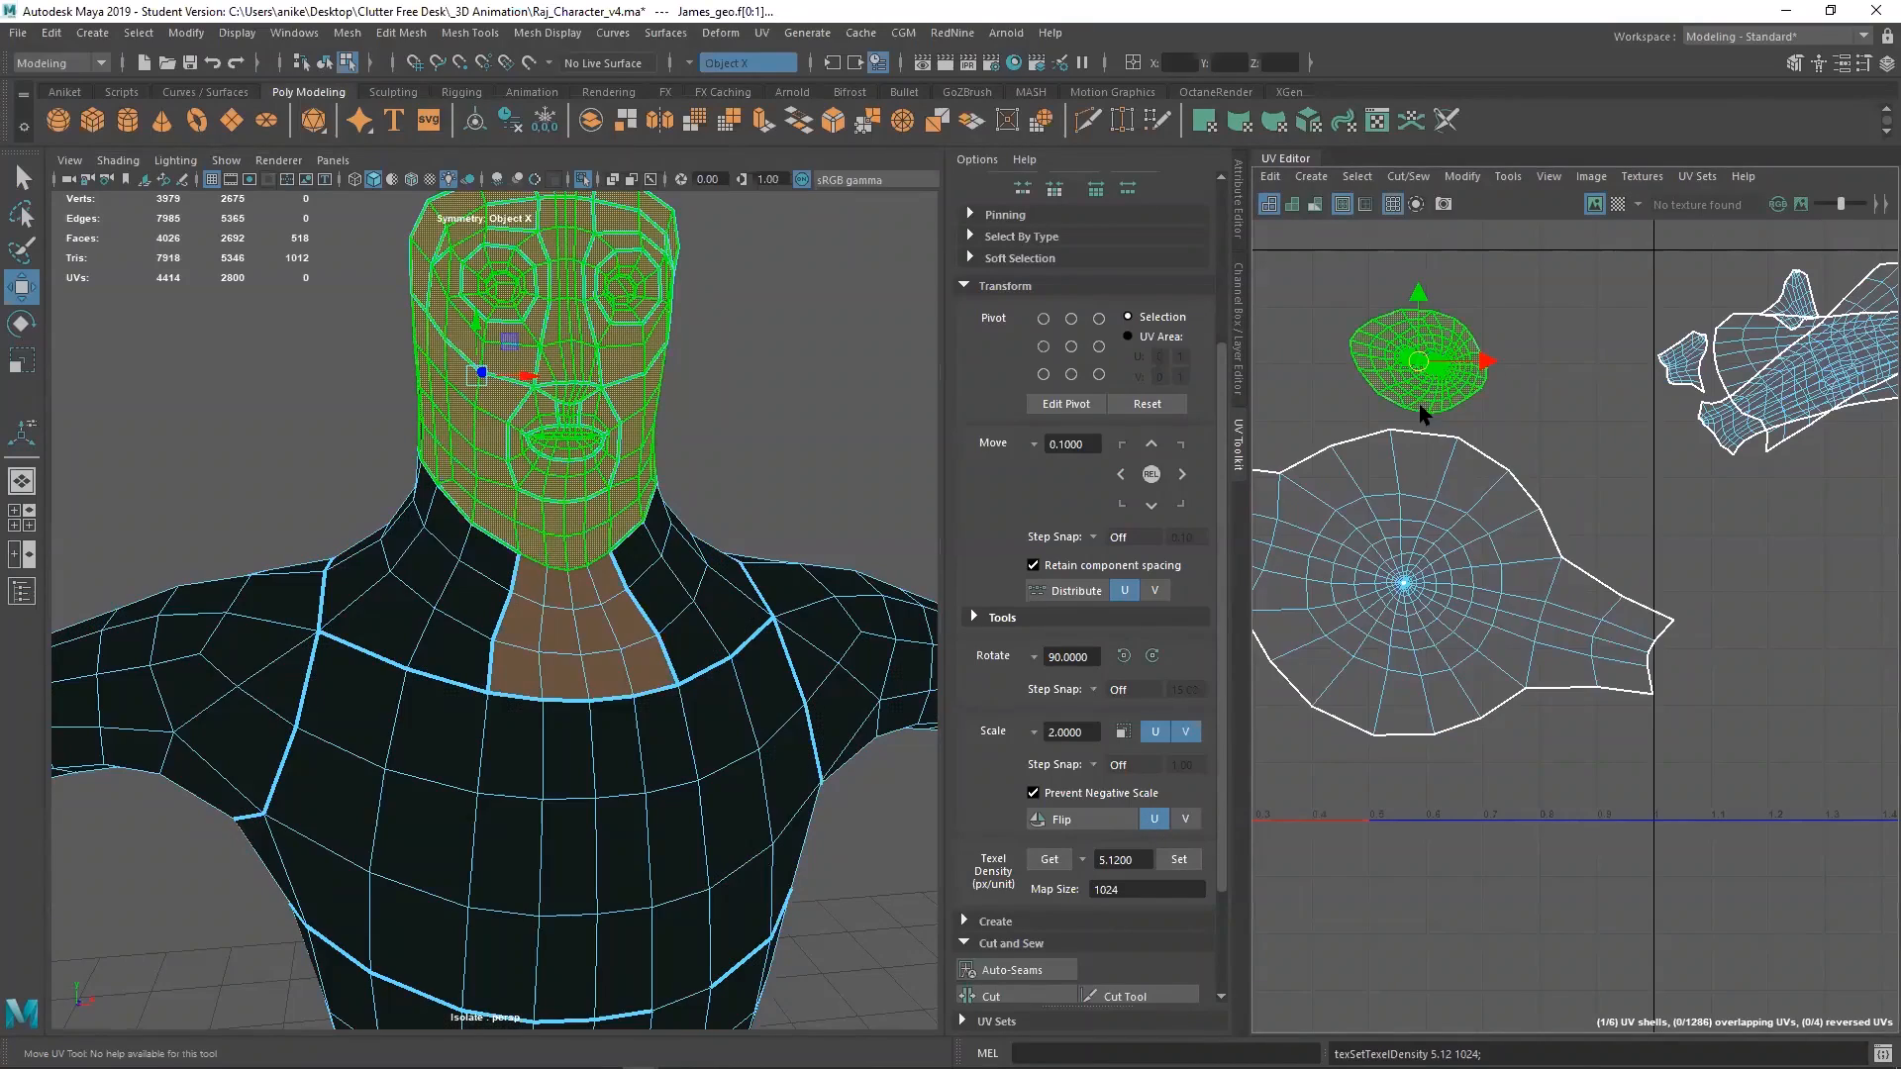
Select the edge loops around both armholes and cut them to separate the arms from the torso
left_click(1434, 601)
right_click(793, 643)
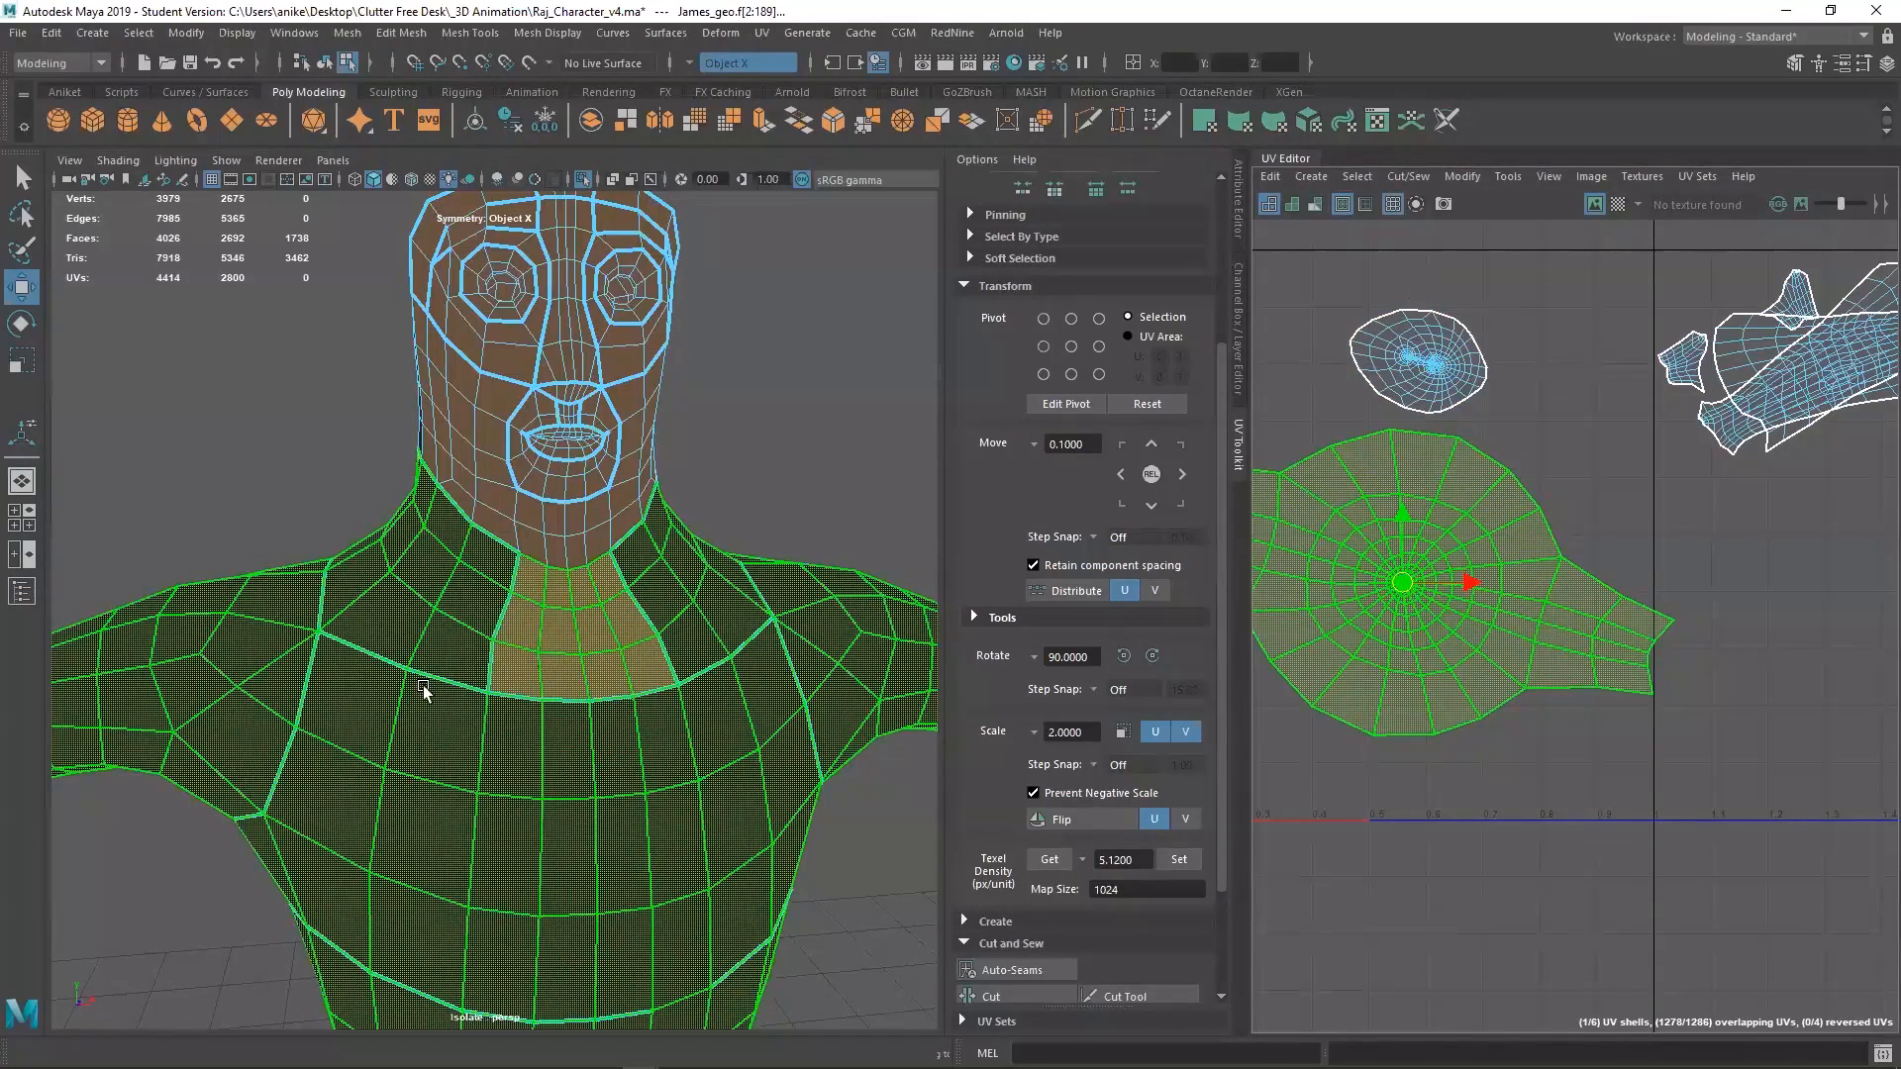
right_click_drag(1610, 337, 1529, 307)
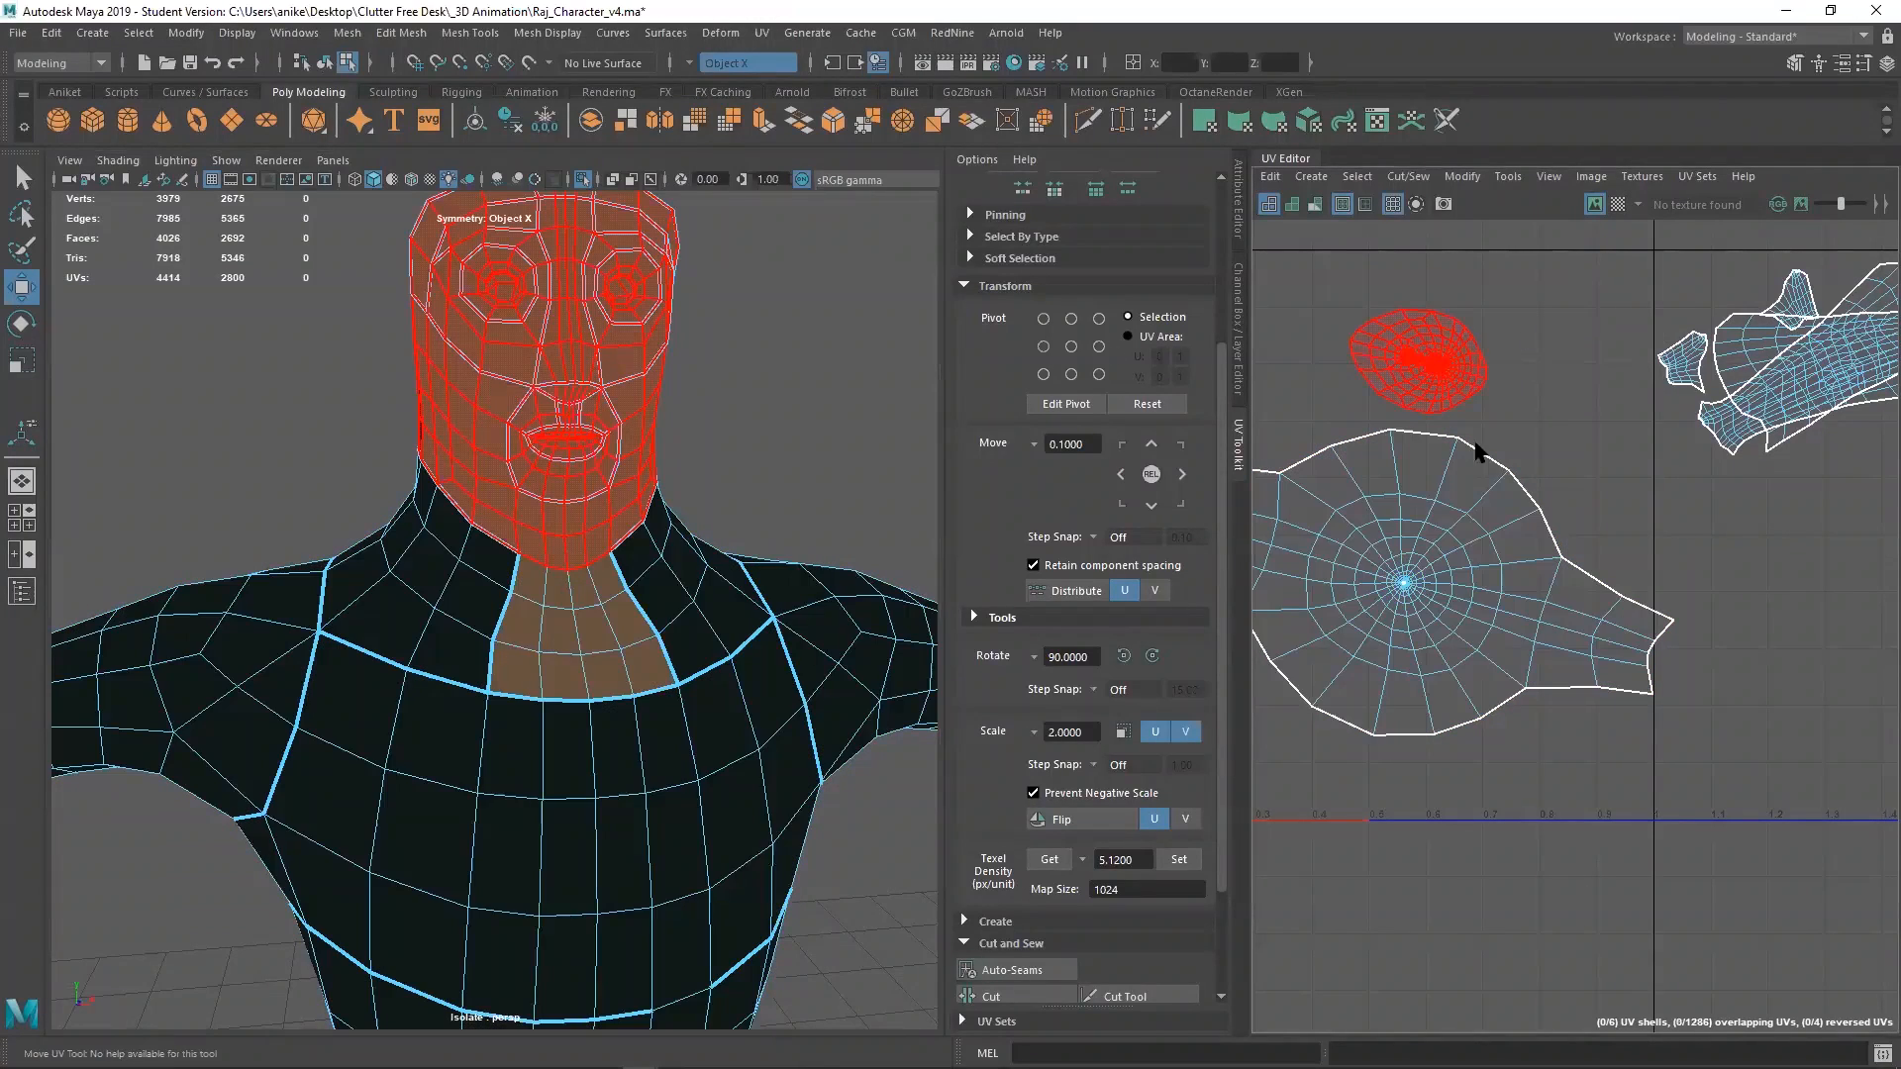
left_click(1475, 453)
double_click(307, 683)
left_click_drag(316, 615, 620, 696, "alt")
double_click(621, 697, "shift")
left_click_drag(723, 733, 603, 650, "alt")
double_click(642, 601, "shift")
left_click_drag(892, 632, 579, 661)
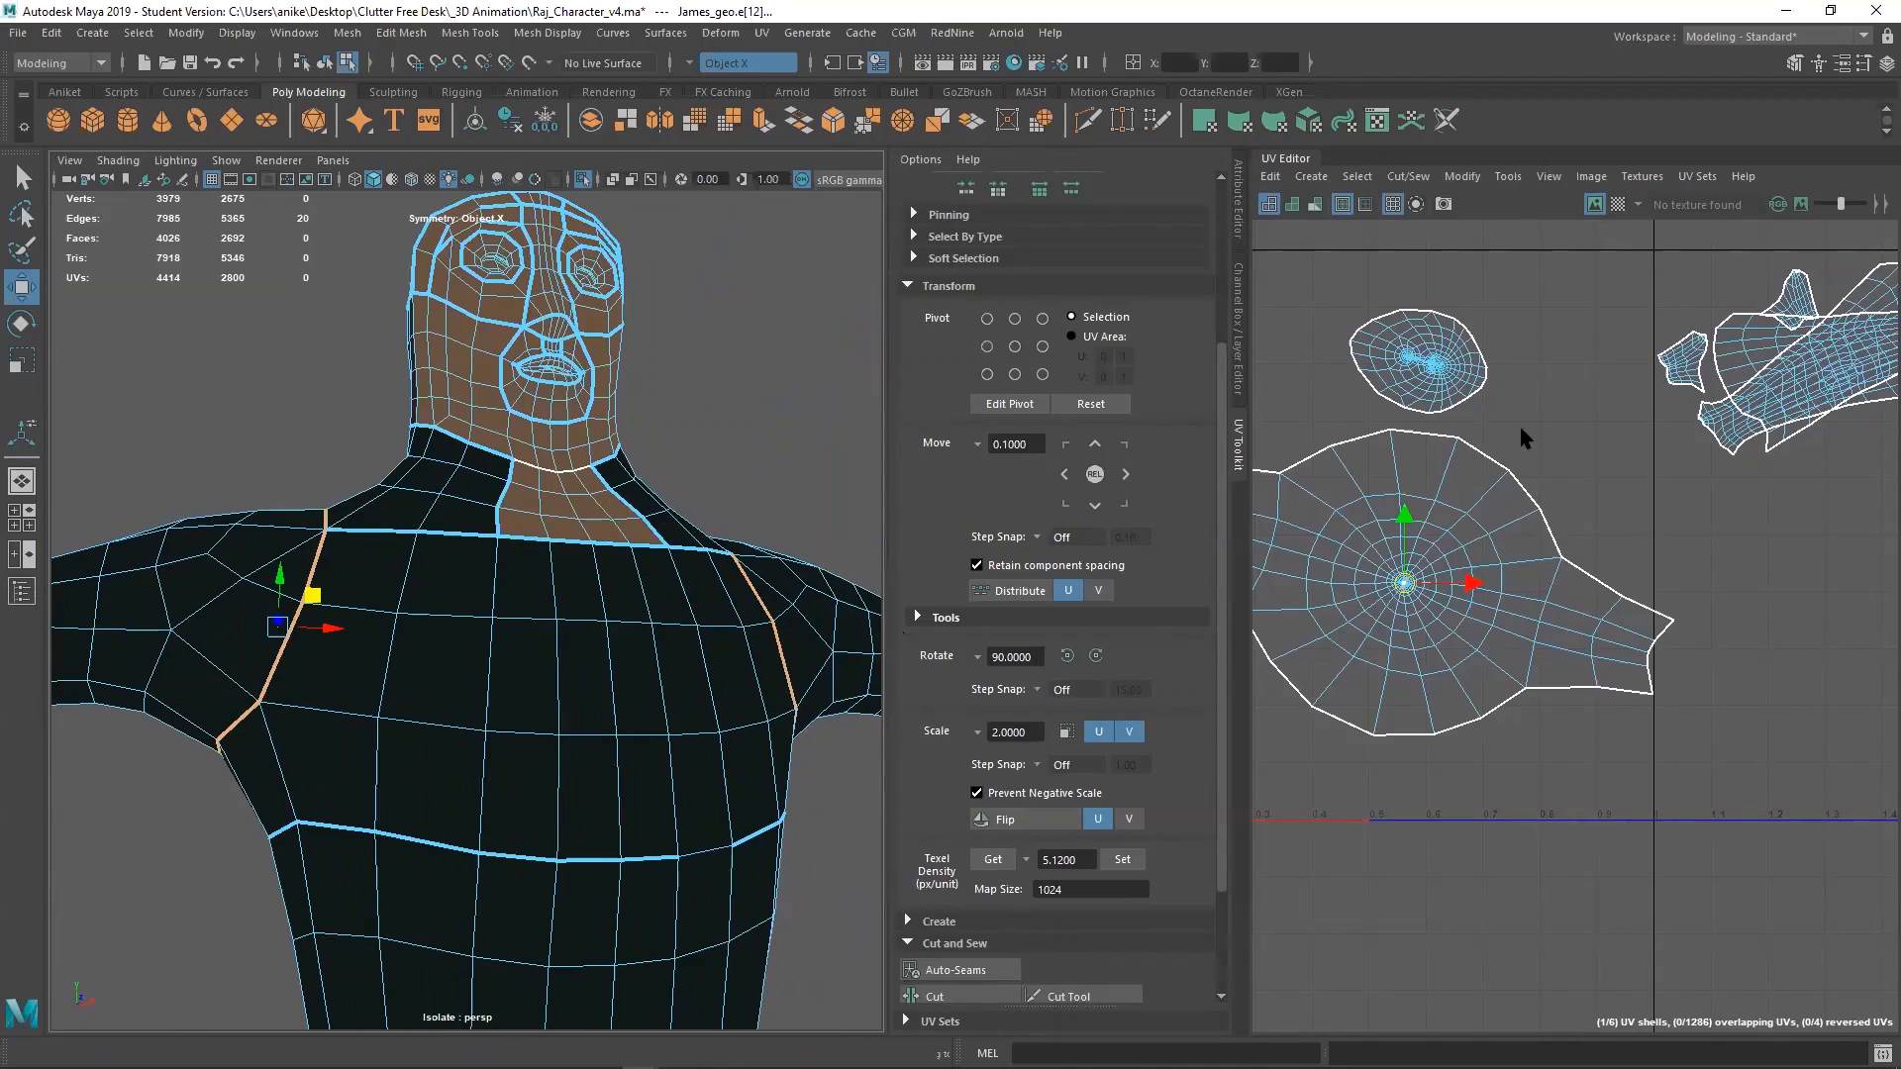
right_click_drag(1619, 389, 1535, 408, "shift")
Cut the edge loop around both wrists to separate the hands from the arms
scroll(1493, 544, "down", 5)
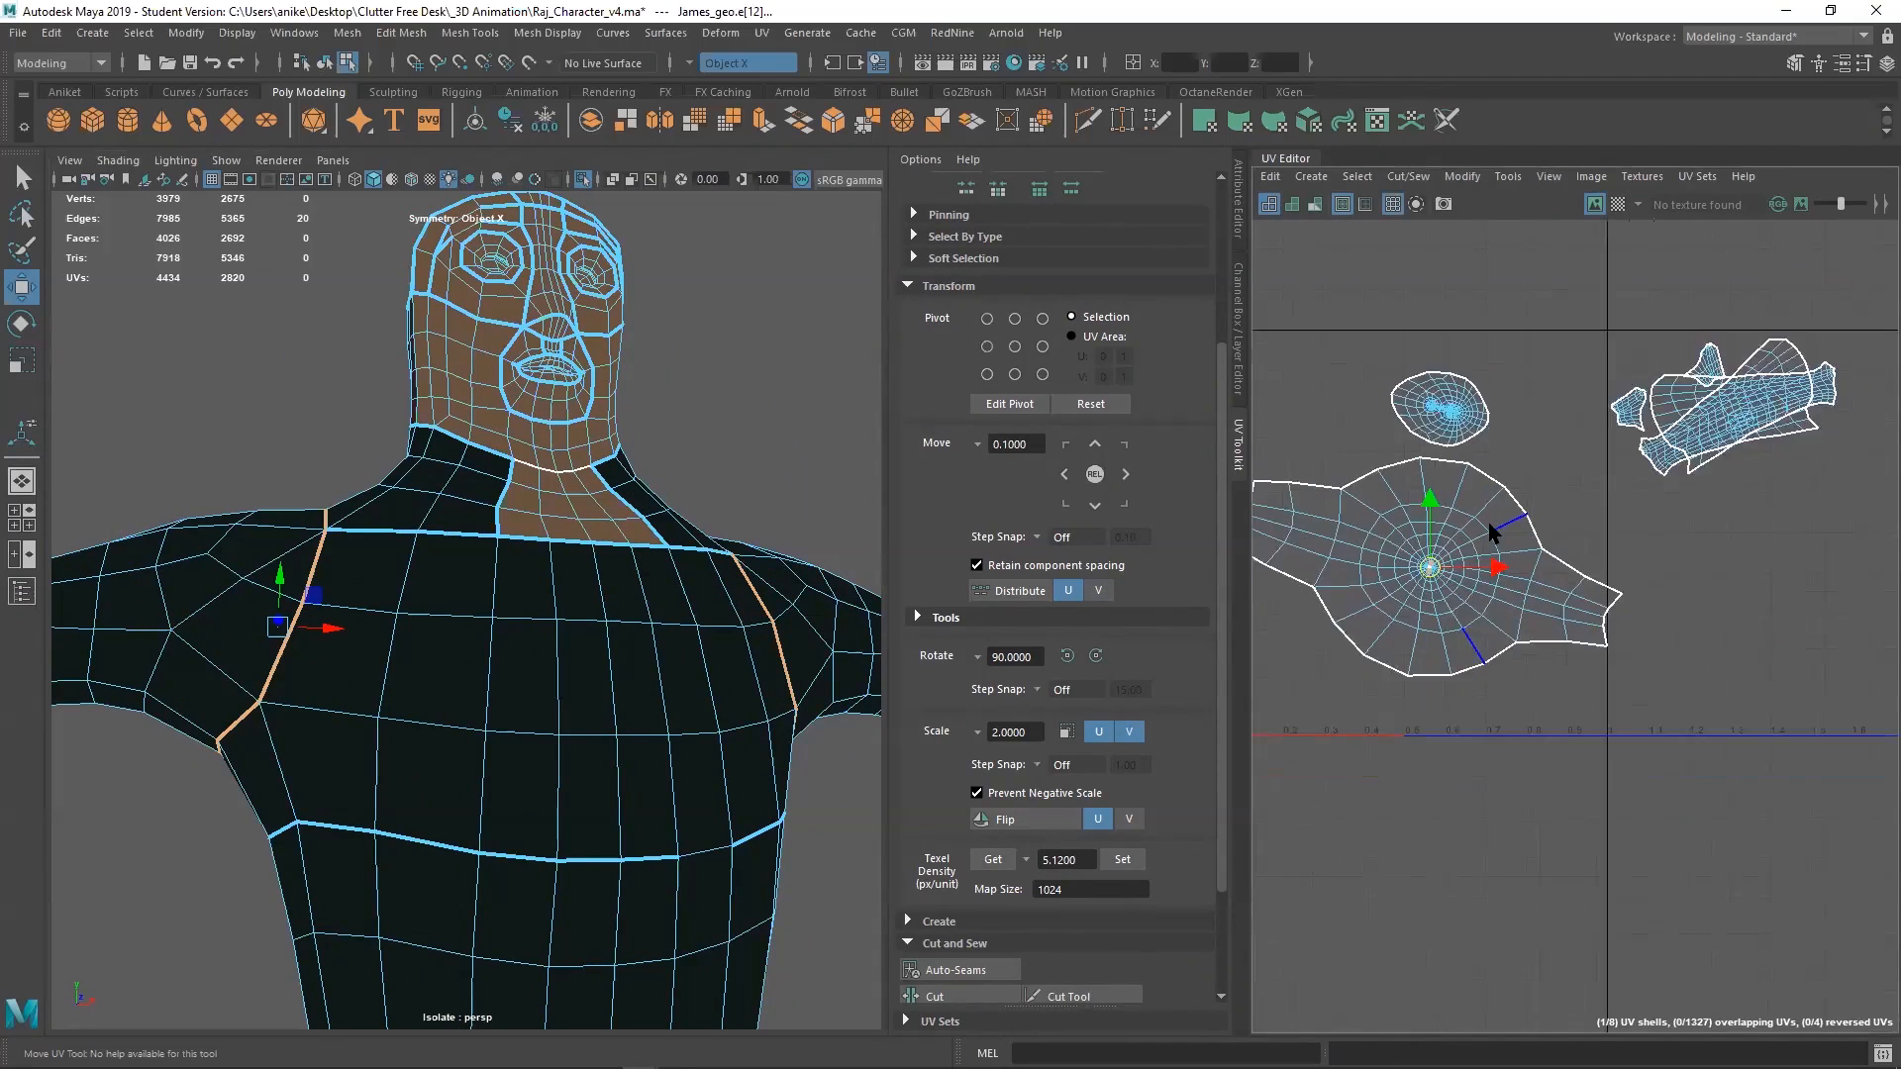
middle_click_drag(375, 544, 888, 534, "alt")
middle_click_drag(247, 586, 682, 592, "alt")
left_click_drag(611, 609, 547, 658, "alt")
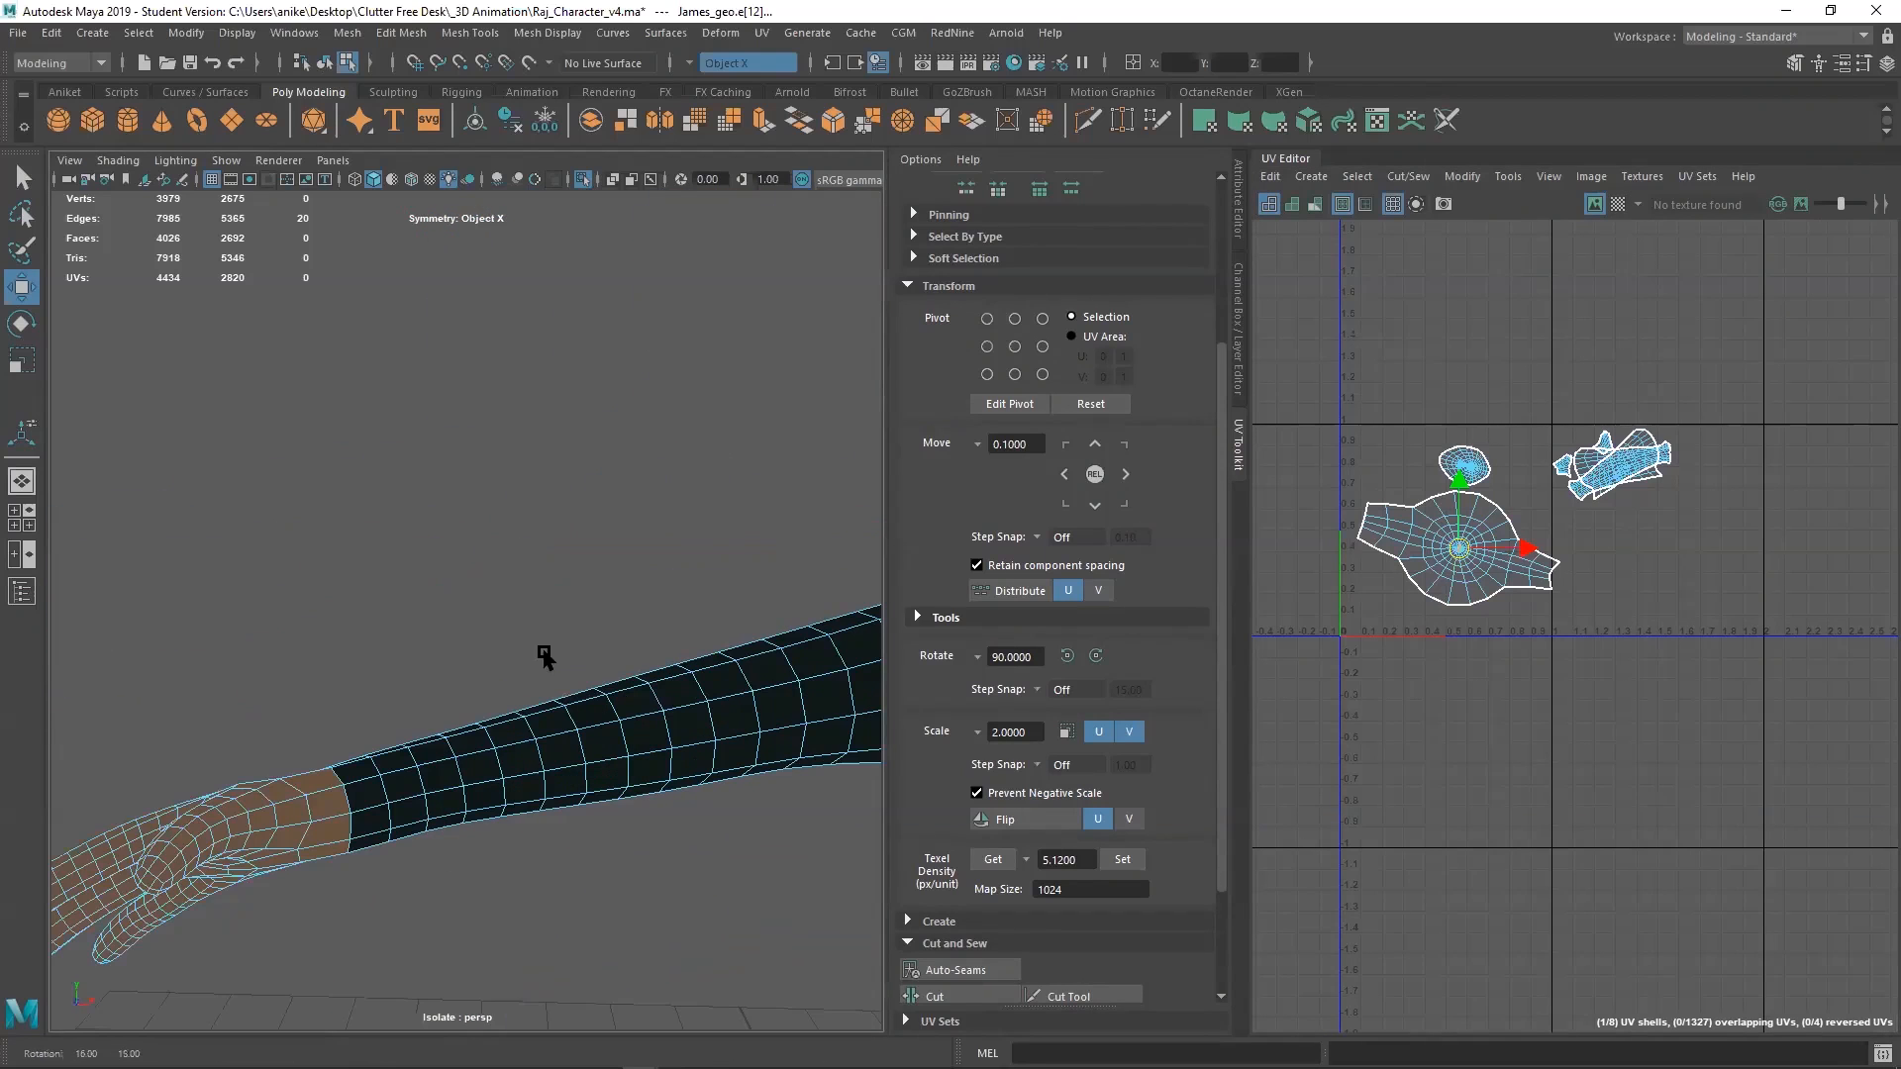
scroll(337, 814, "up", 3)
left_click_drag(334, 819, 389, 683, "alt")
double_click(395, 640)
right_click_drag(1700, 456, 1633, 510, "shift")
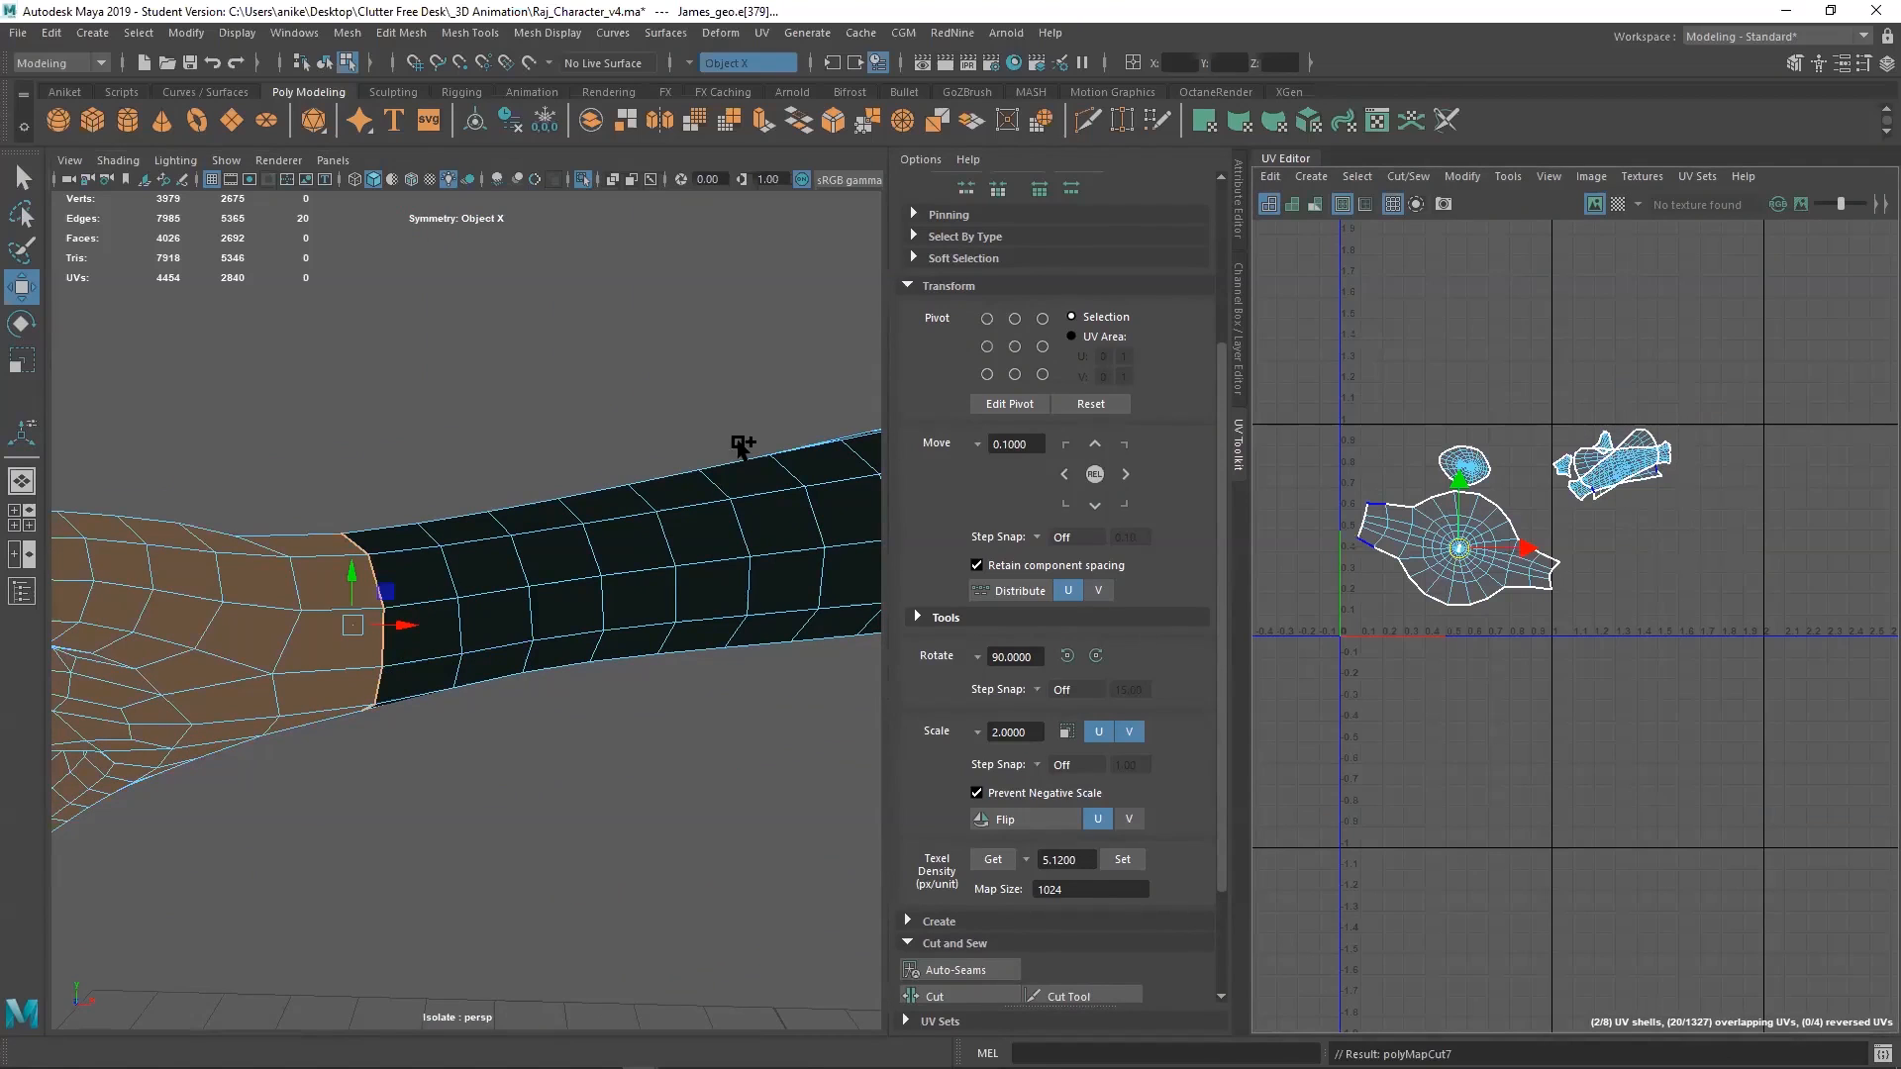
Examine the arm from wrist to shoulder, along with the face and neck, for further seam placement
scroll(587, 457, "down", 5)
scroll(747, 509, "up", 3)
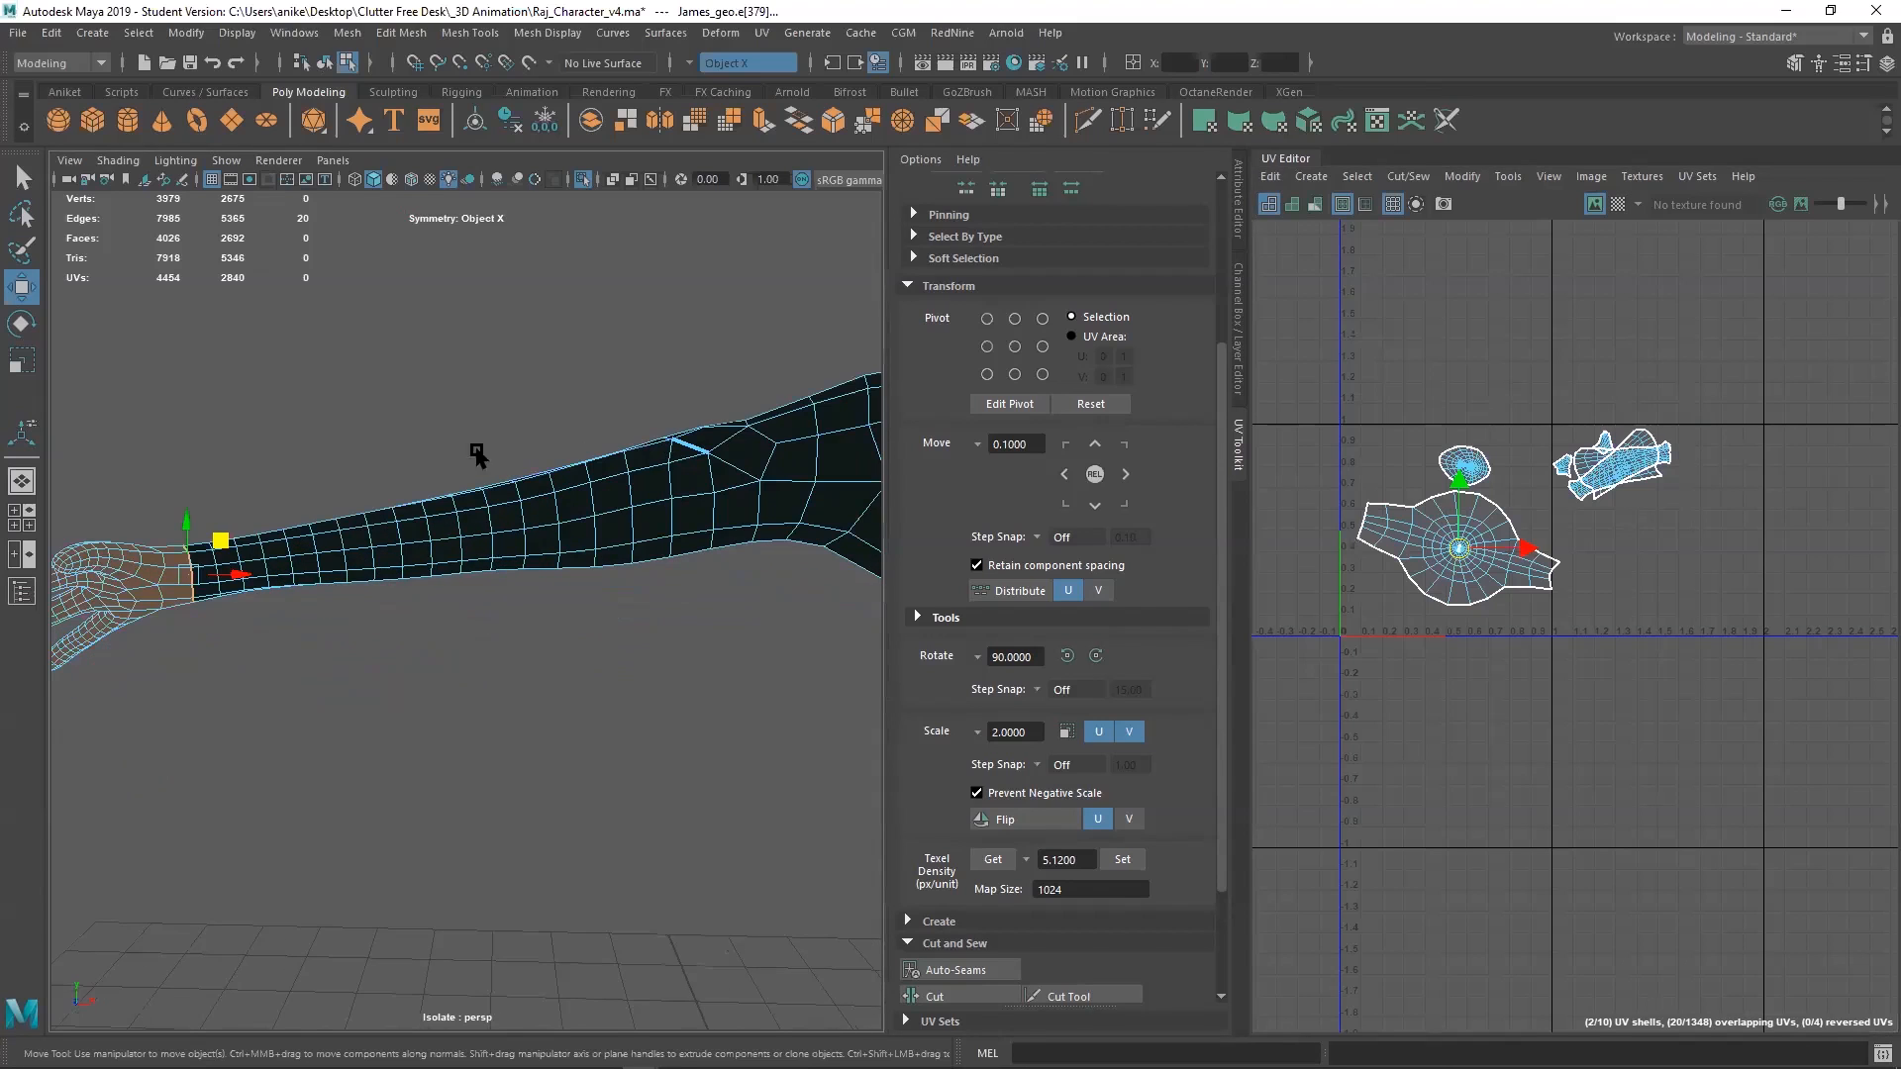
scroll(742, 403, "down", 4)
right_click_drag(782, 372, 535, 428, "alt")
middle_click_drag(534, 429, 268, 465, "alt")
middle_click_drag(841, 432, 645, 466, "alt")
scroll(554, 487, "up", 5)
scroll(509, 518, "down", 5)
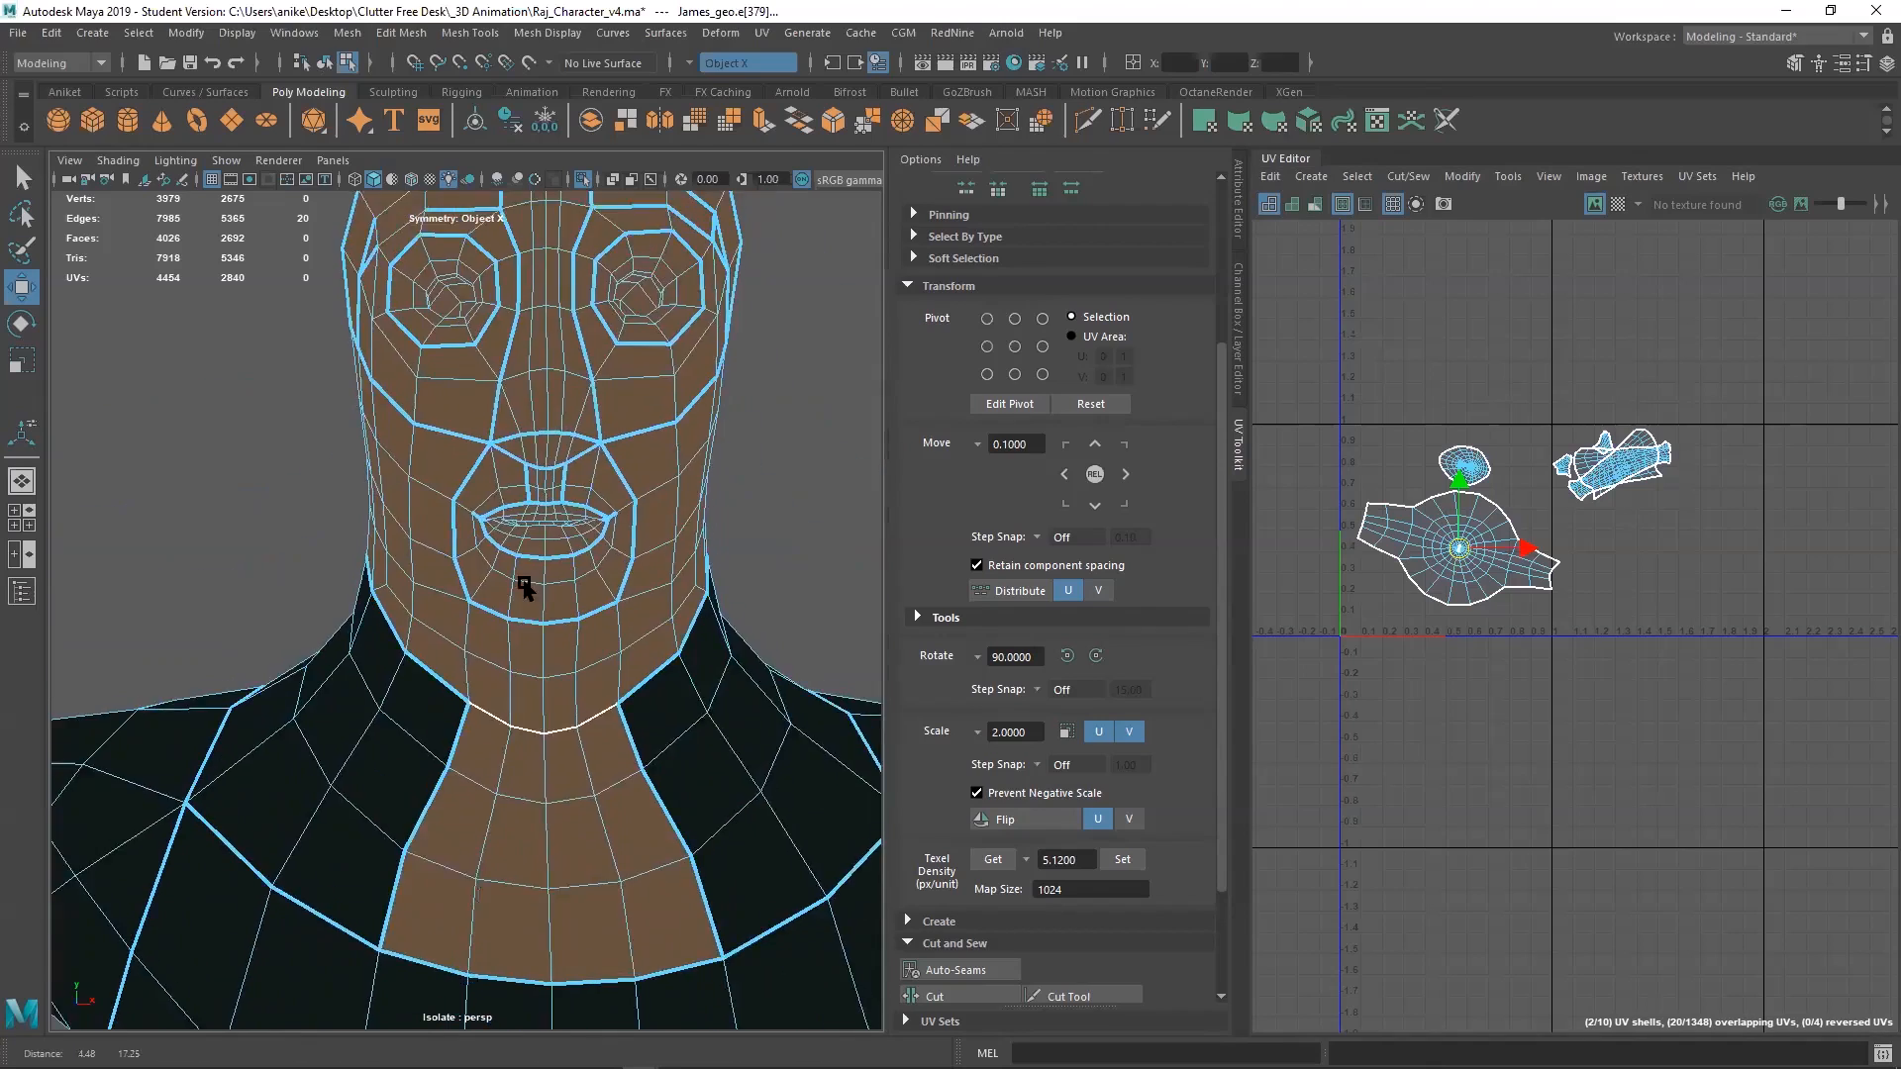
scroll(552, 508, "up", 5)
Cut symmetric vertical seams down both sides of the torso from the armpit to the hip seam
right_click_drag(1511, 409, 1378, 293)
key("f")
left_click_drag(721, 663, 701, 579, "alt")
scroll(701, 580, "up", 3)
middle_click_drag(620, 567, 573, 556, "alt")
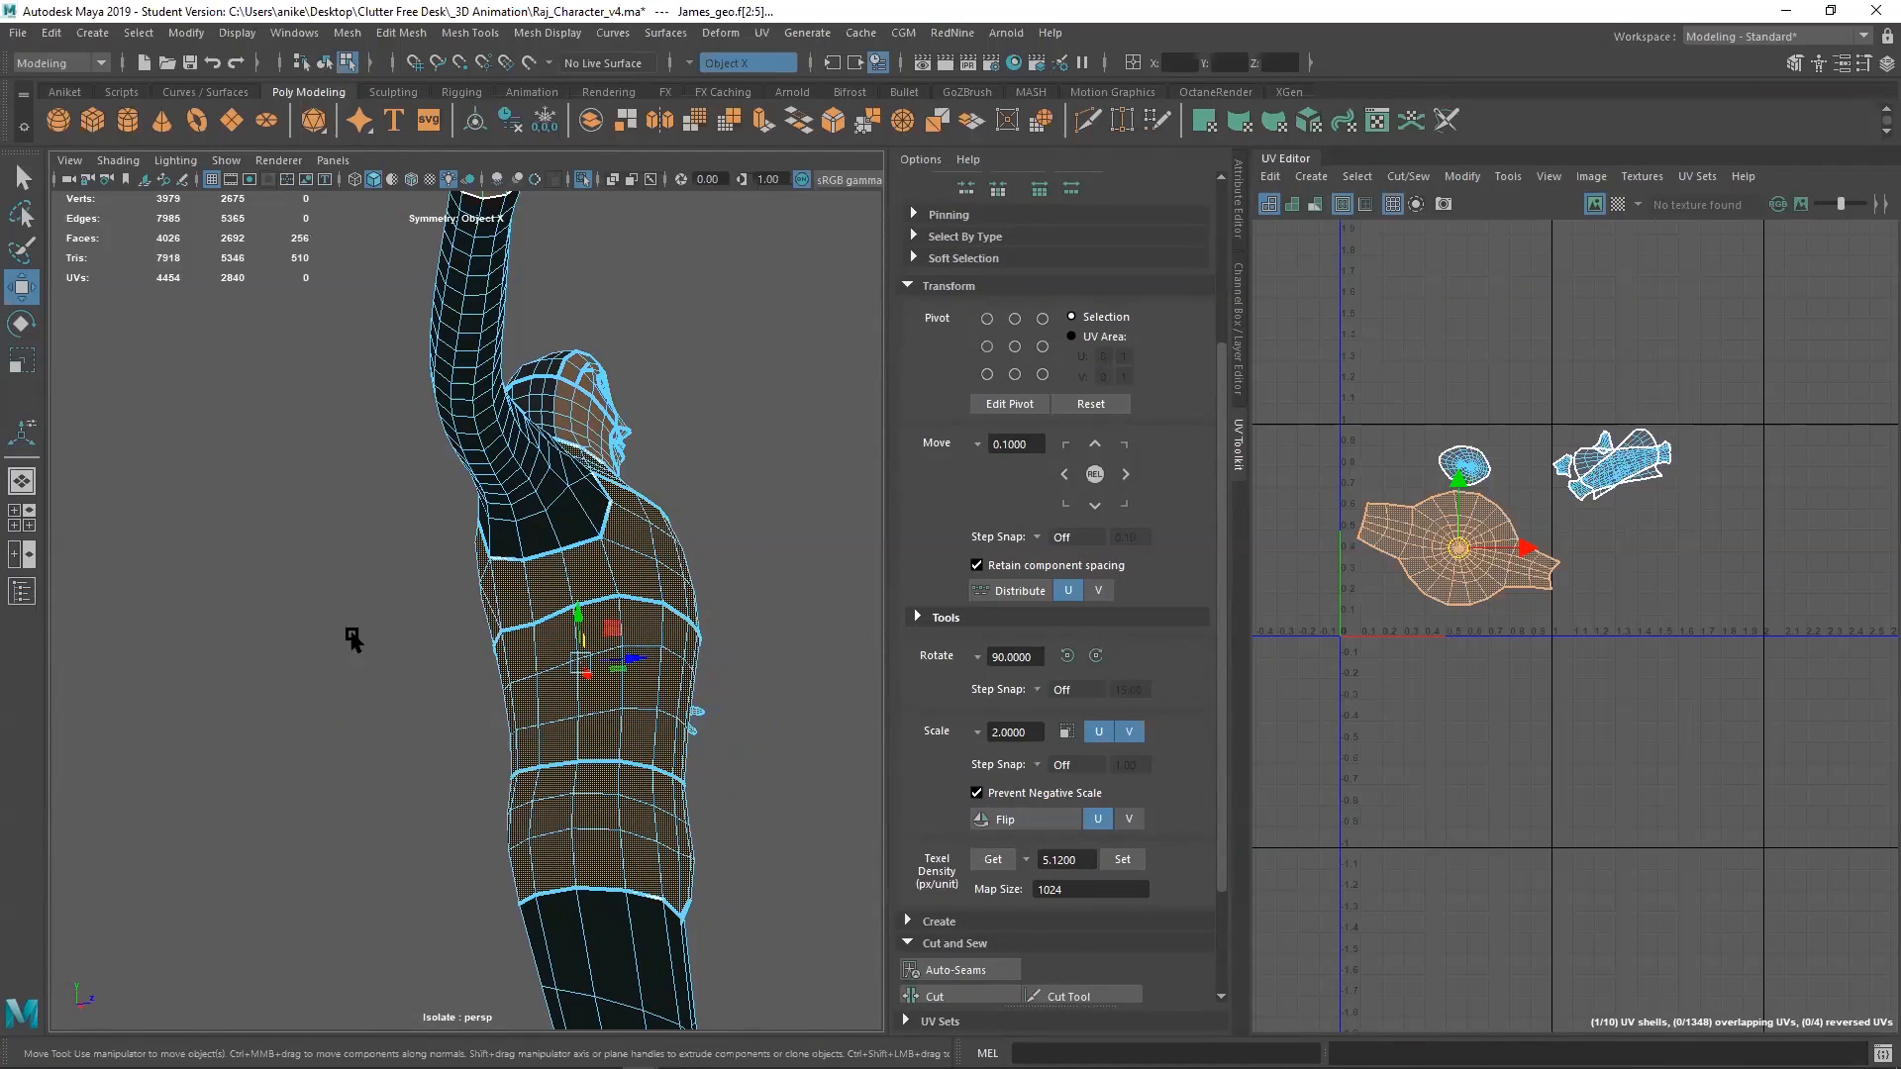
right_click_drag(1587, 394, 1584, 329)
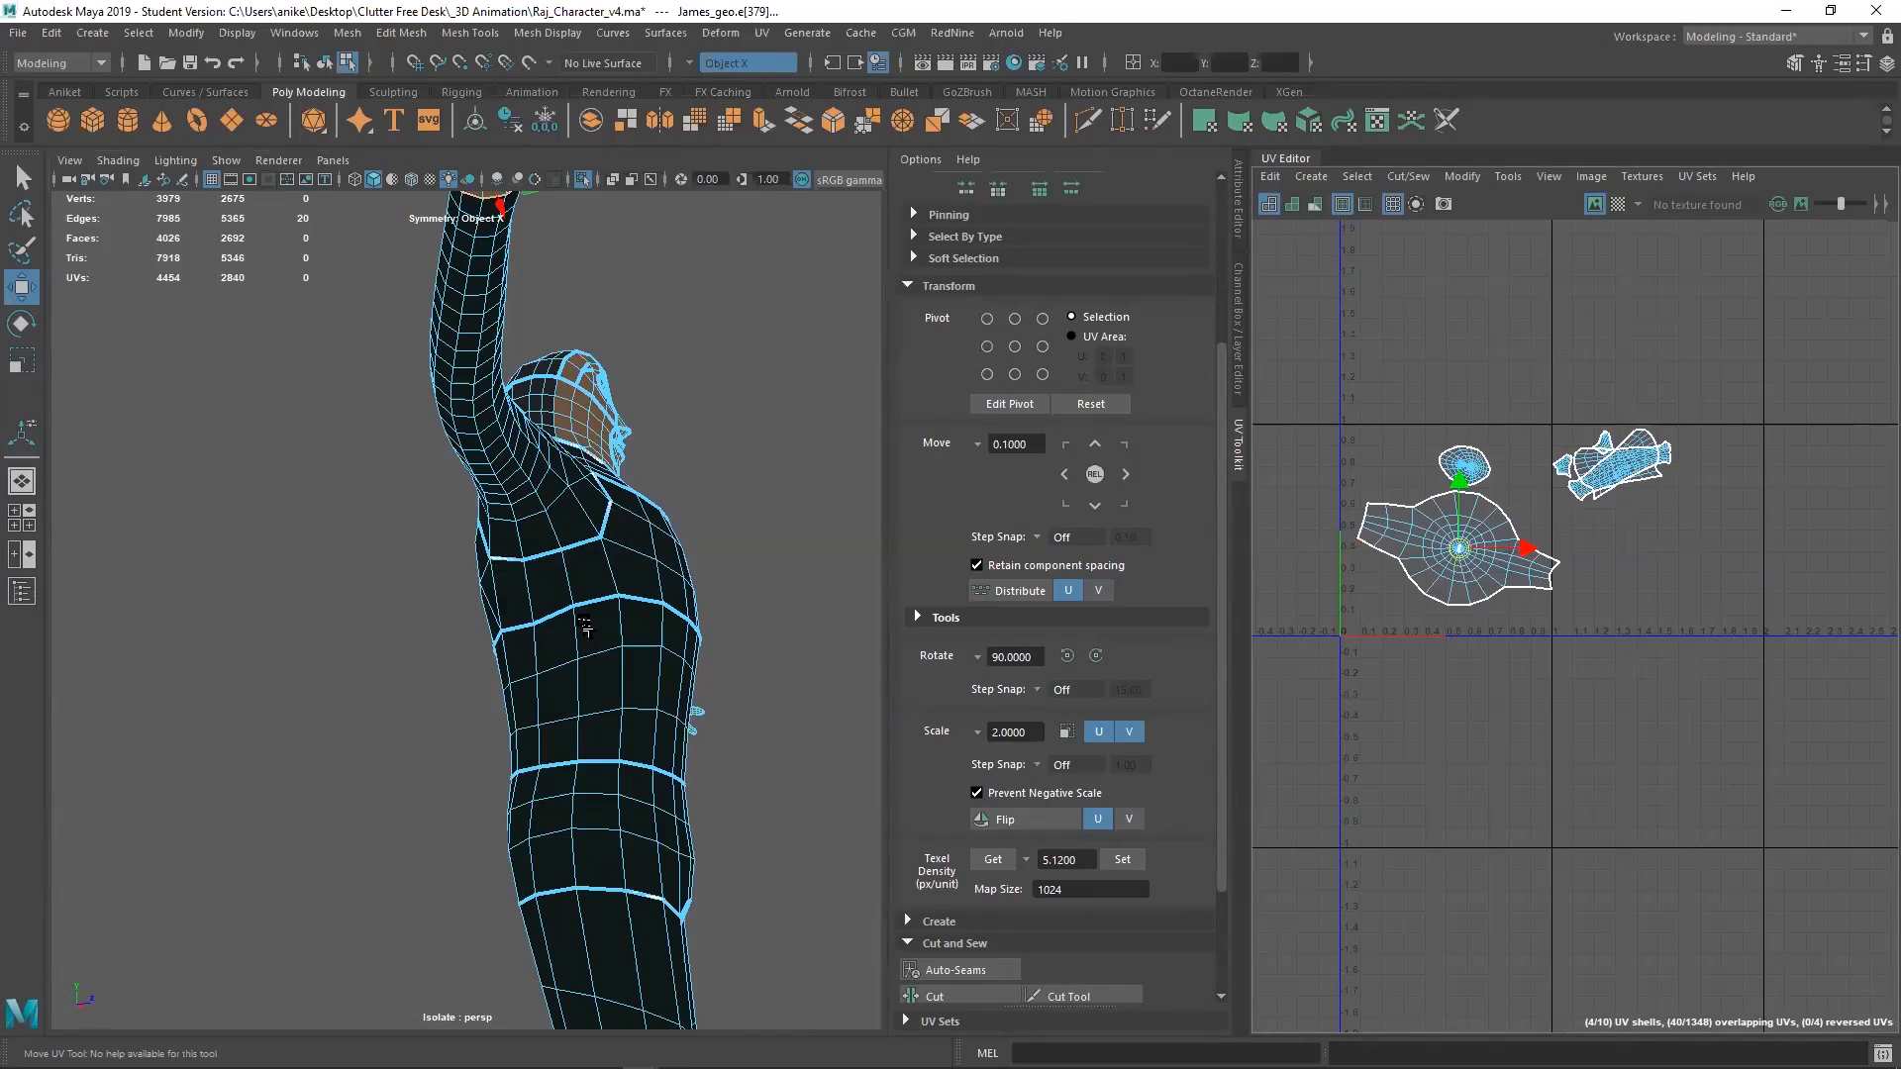
left_click(525, 588)
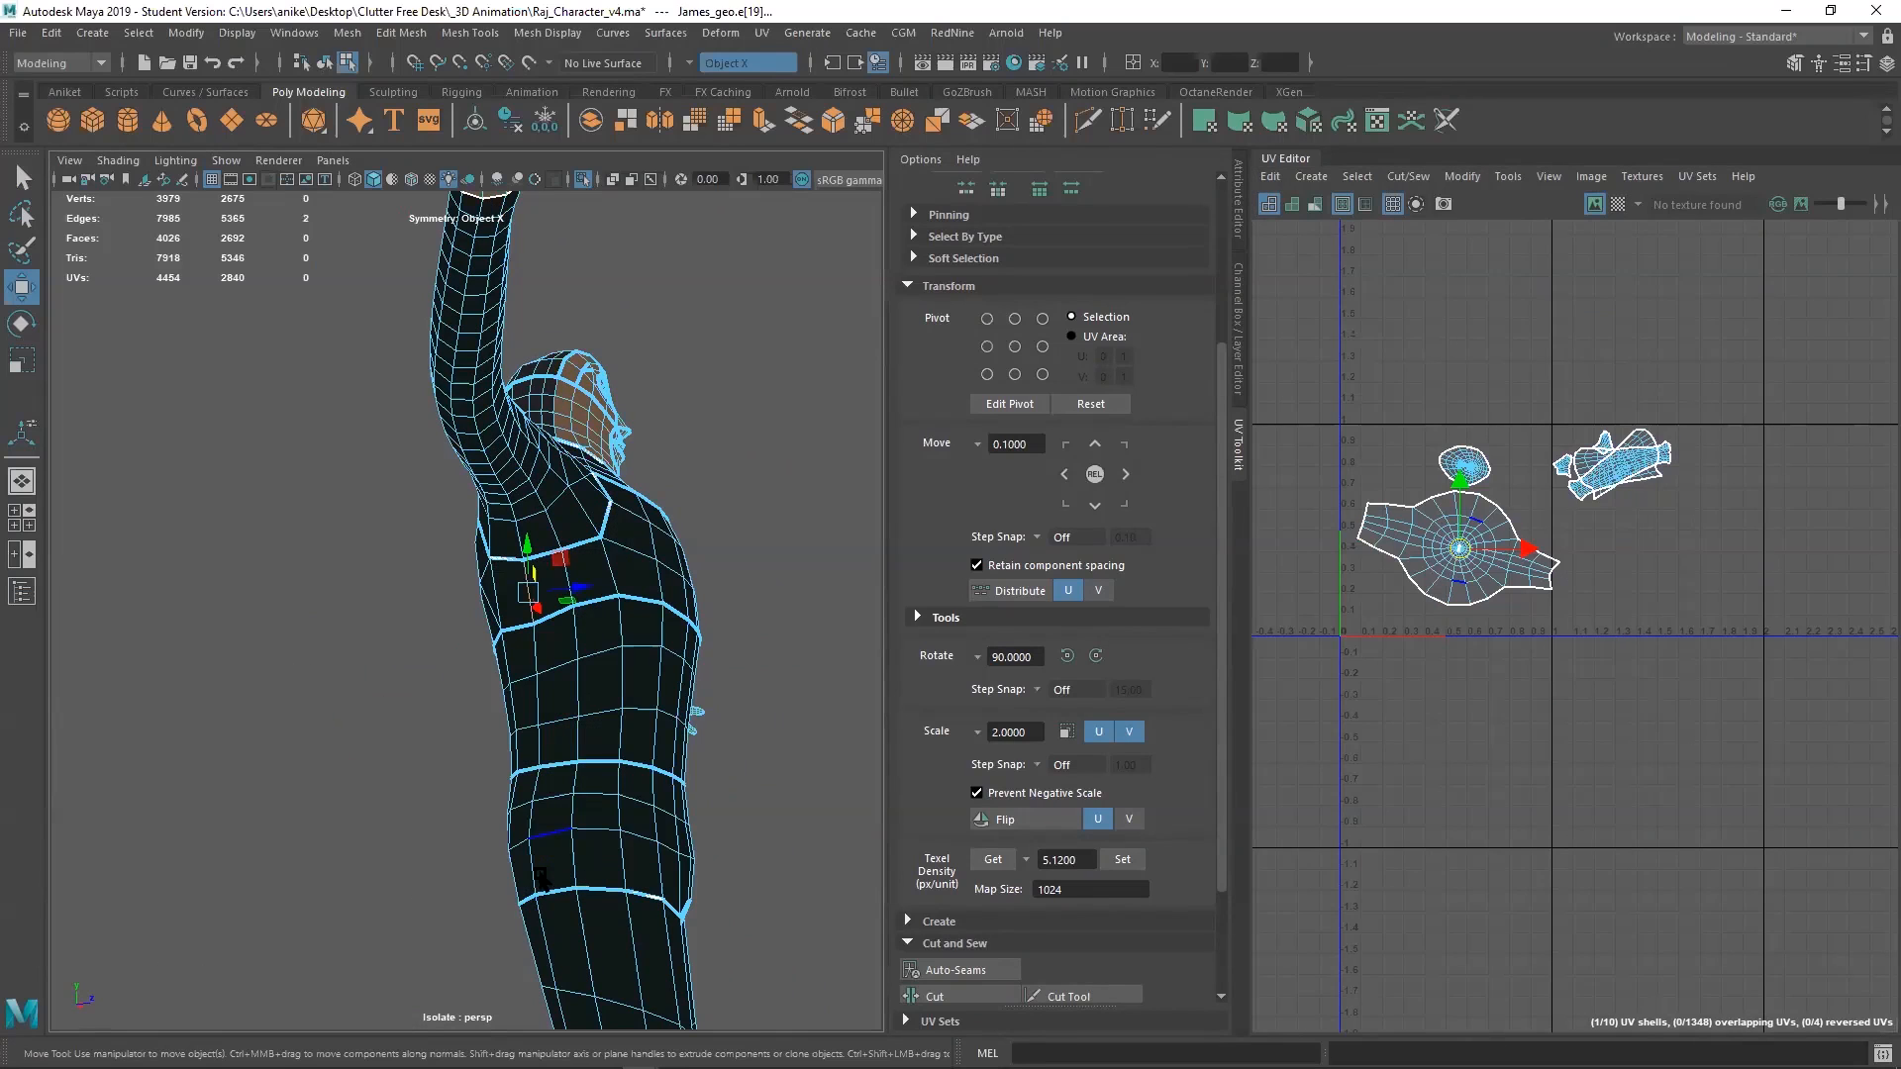
left_click_drag(572, 871, 592, 873, "alt")
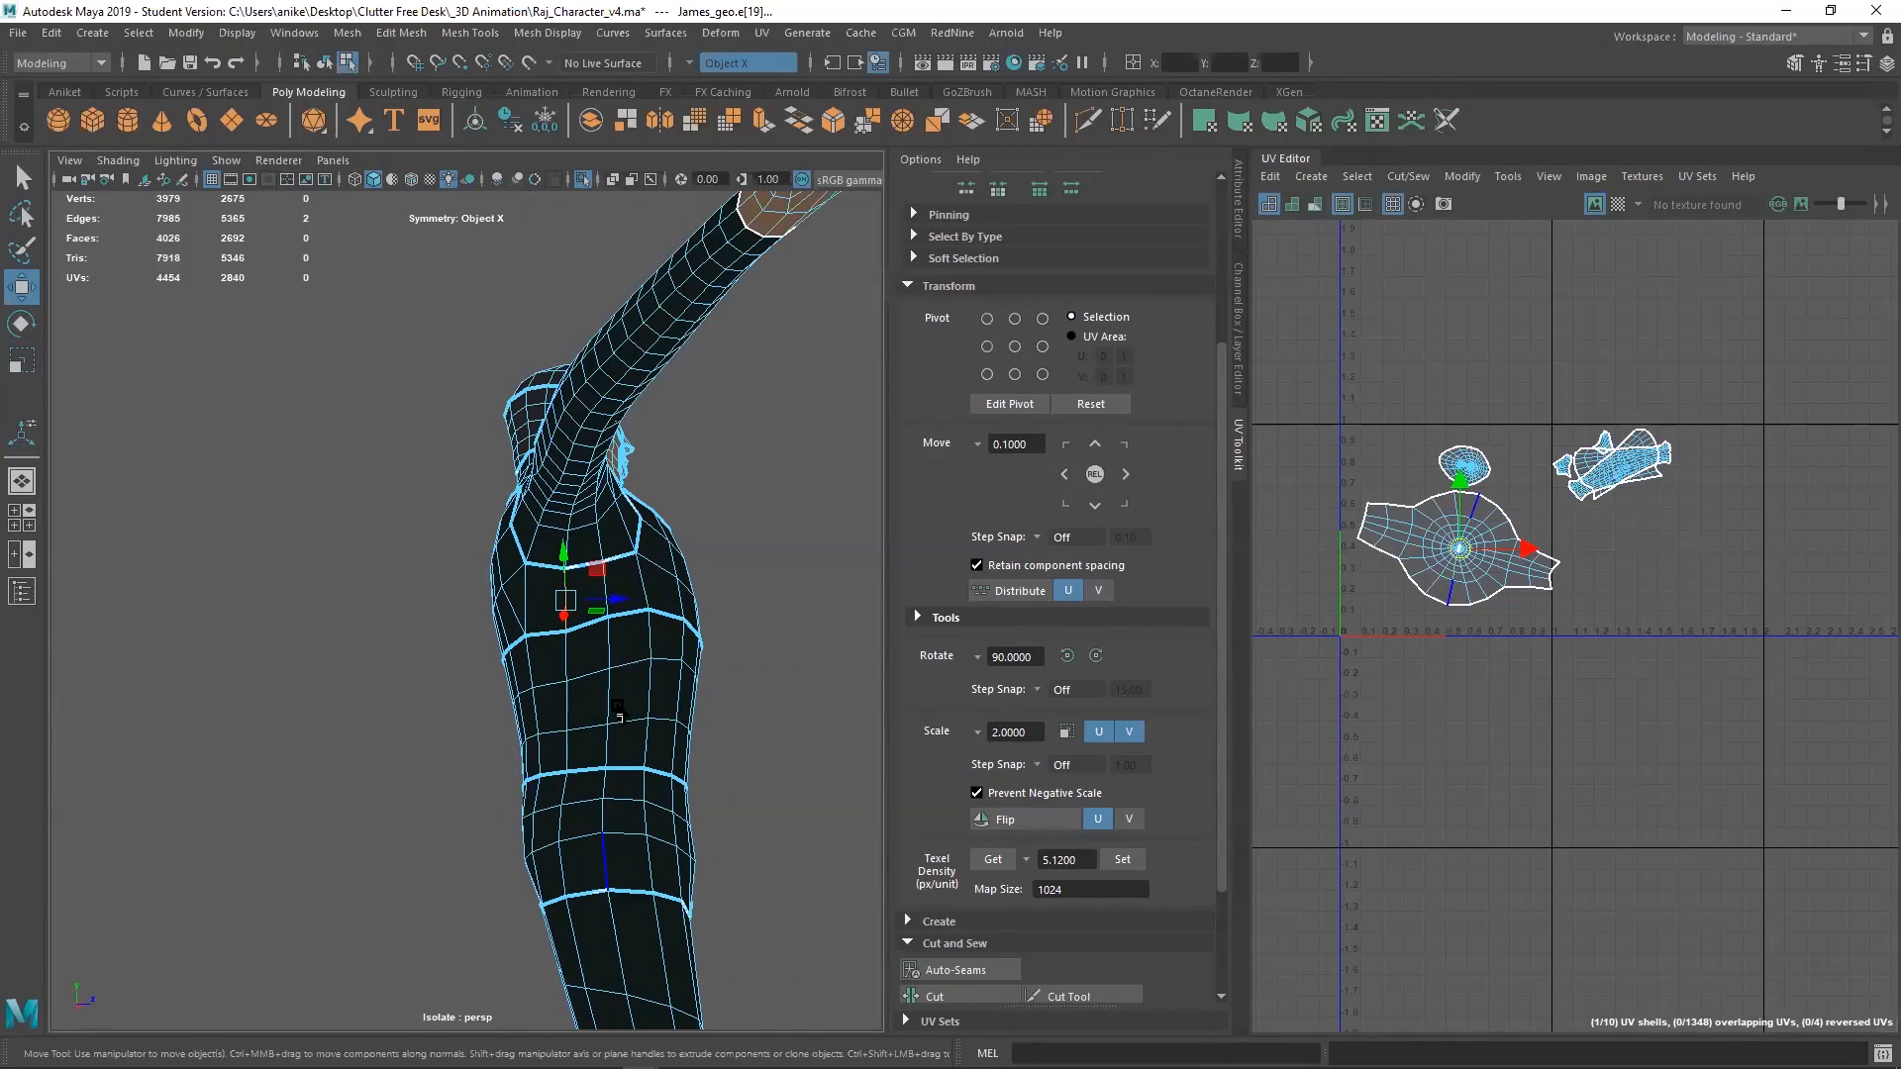
left_click(751, 501)
double_click(604, 579)
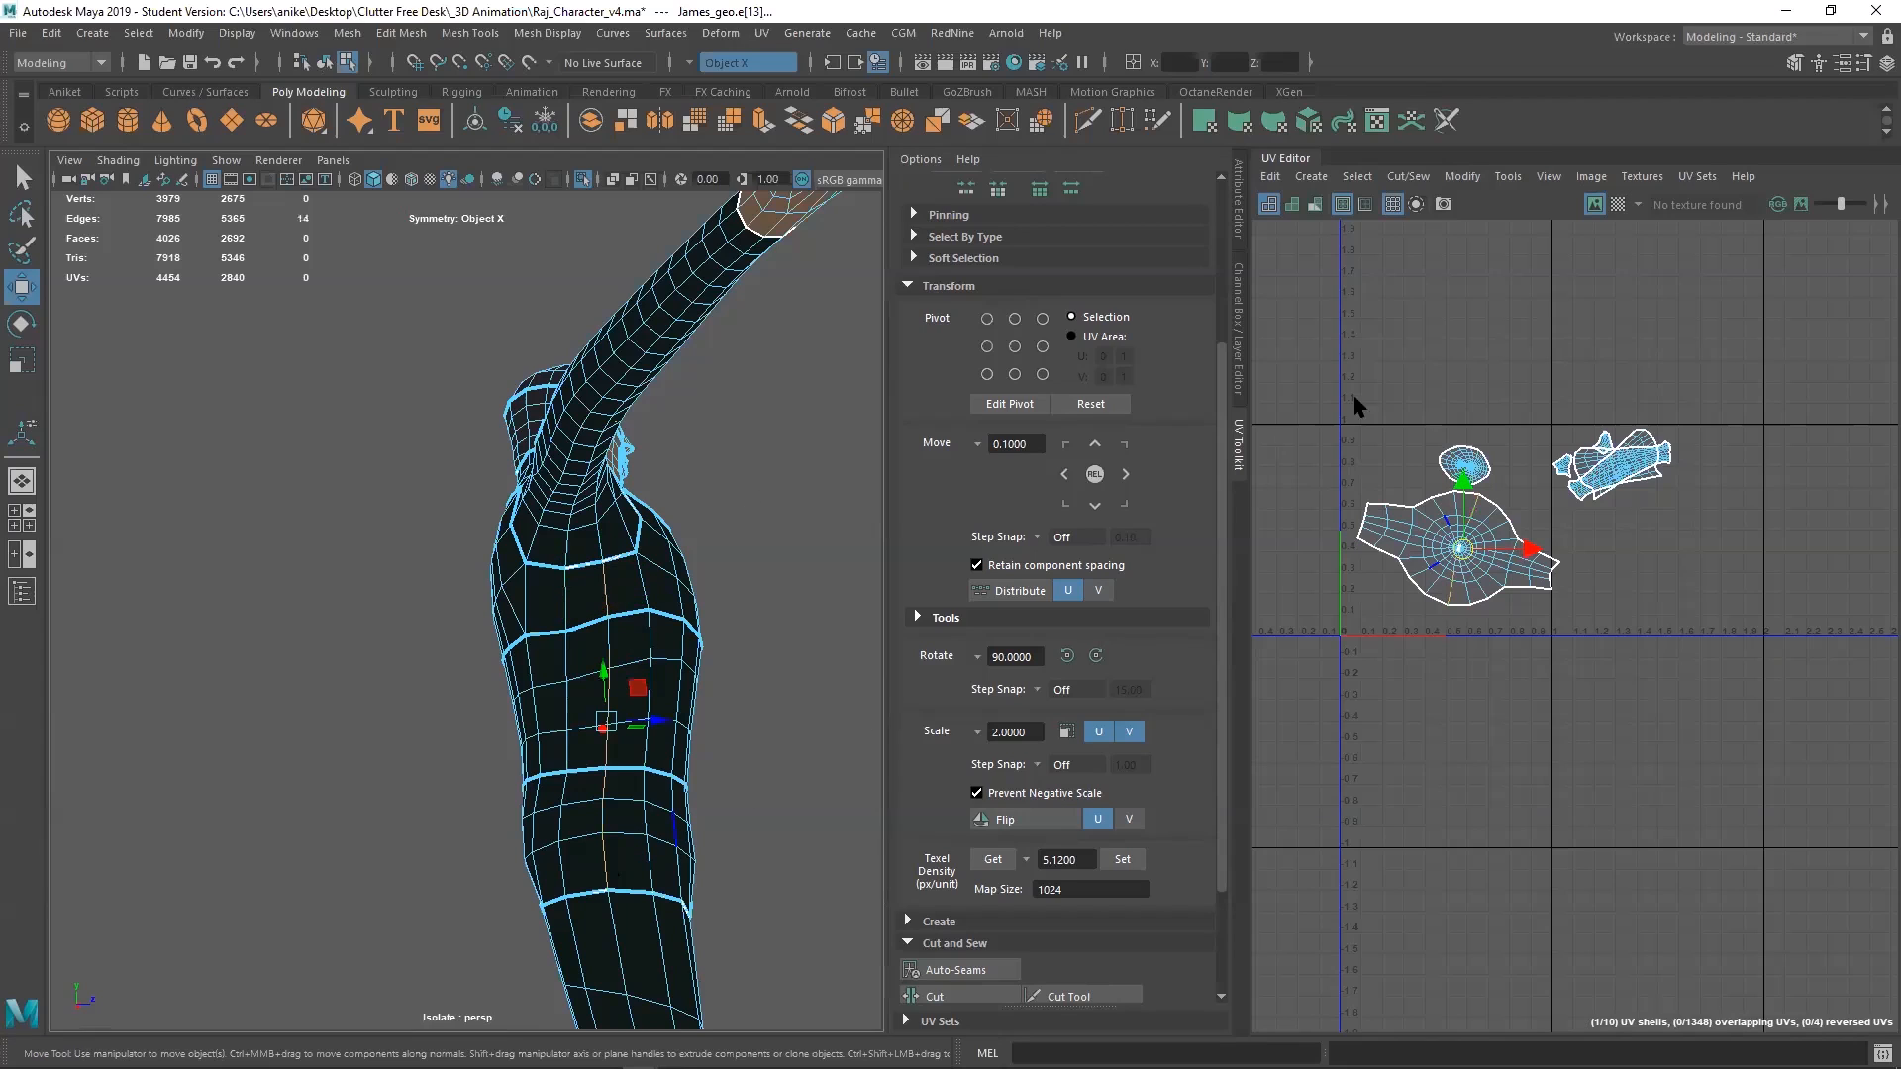
right_click_drag(1397, 378, 1323, 424, "shift")
Select the overlapping torso and arm shells in the UV layout and unfold them
left_click_drag(730, 750, 454, 656, "alt")
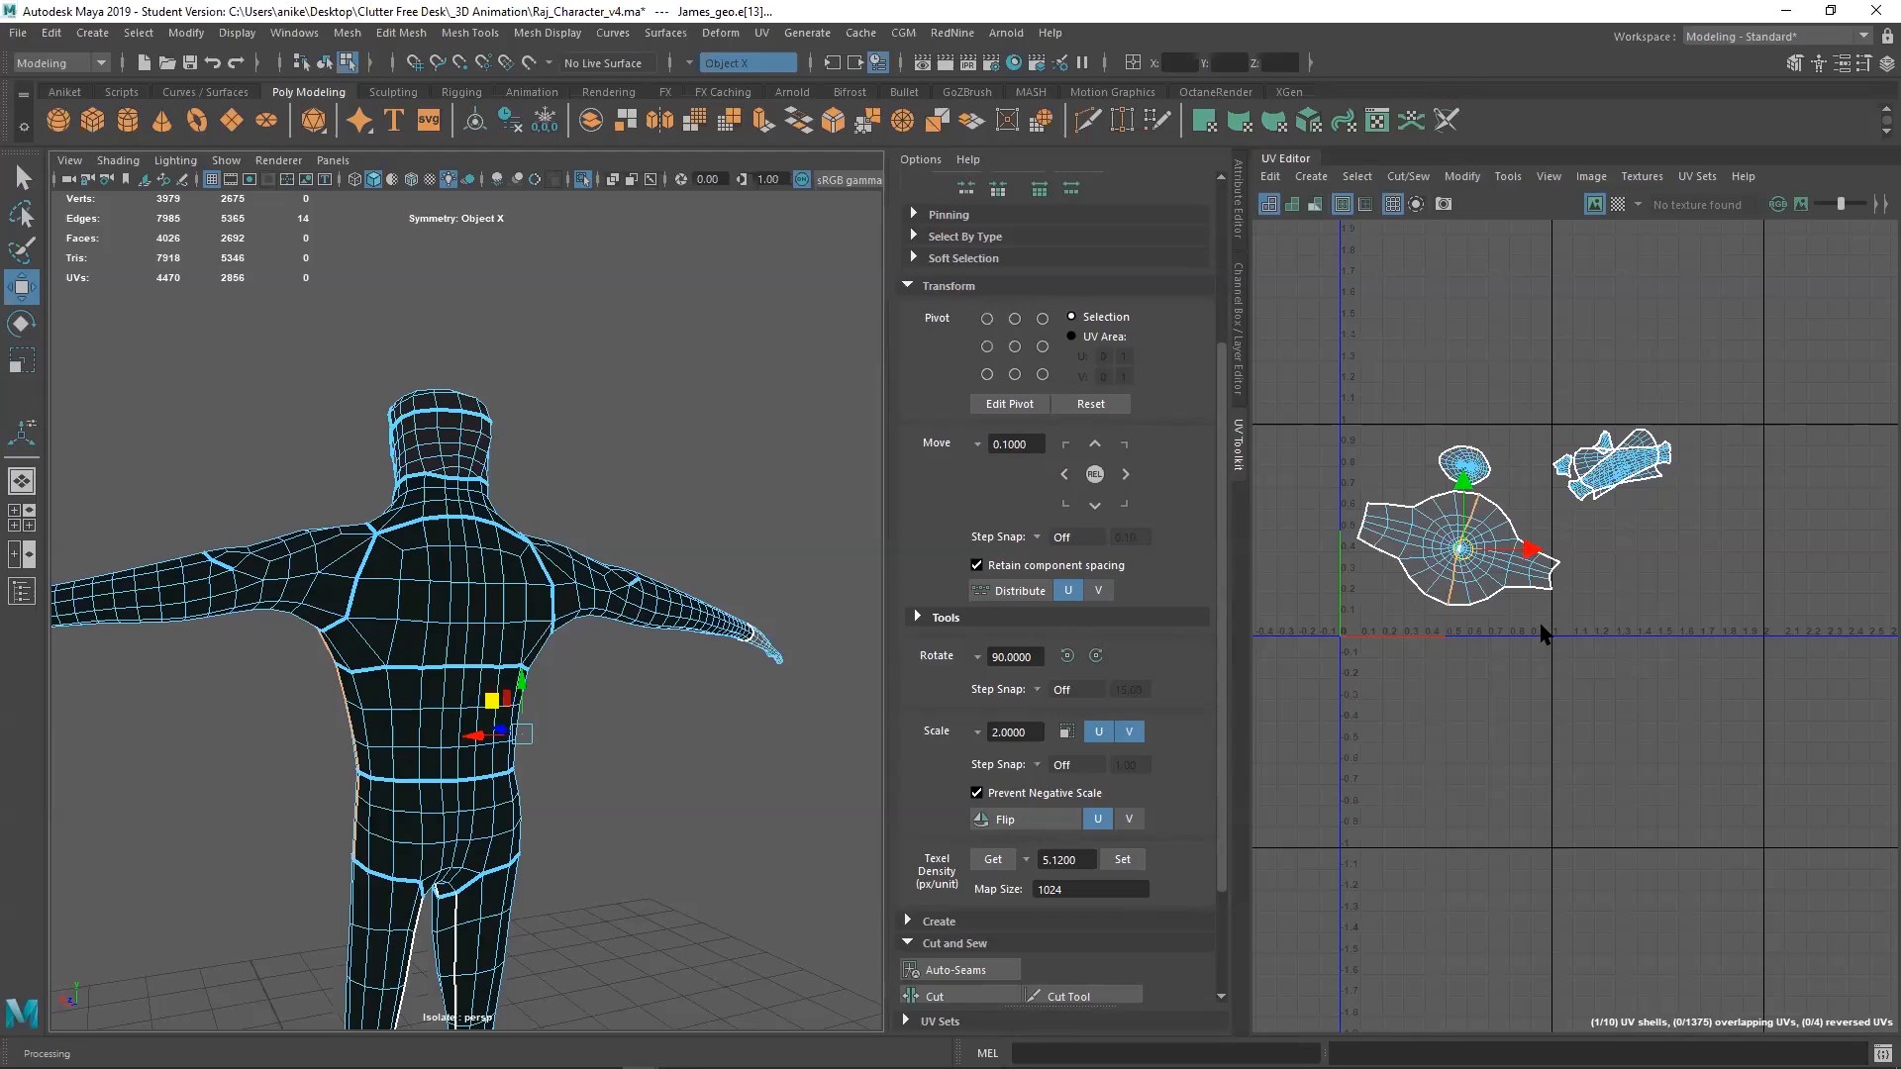
right_click_drag(1543, 631, 1406, 594)
left_click(1356, 541)
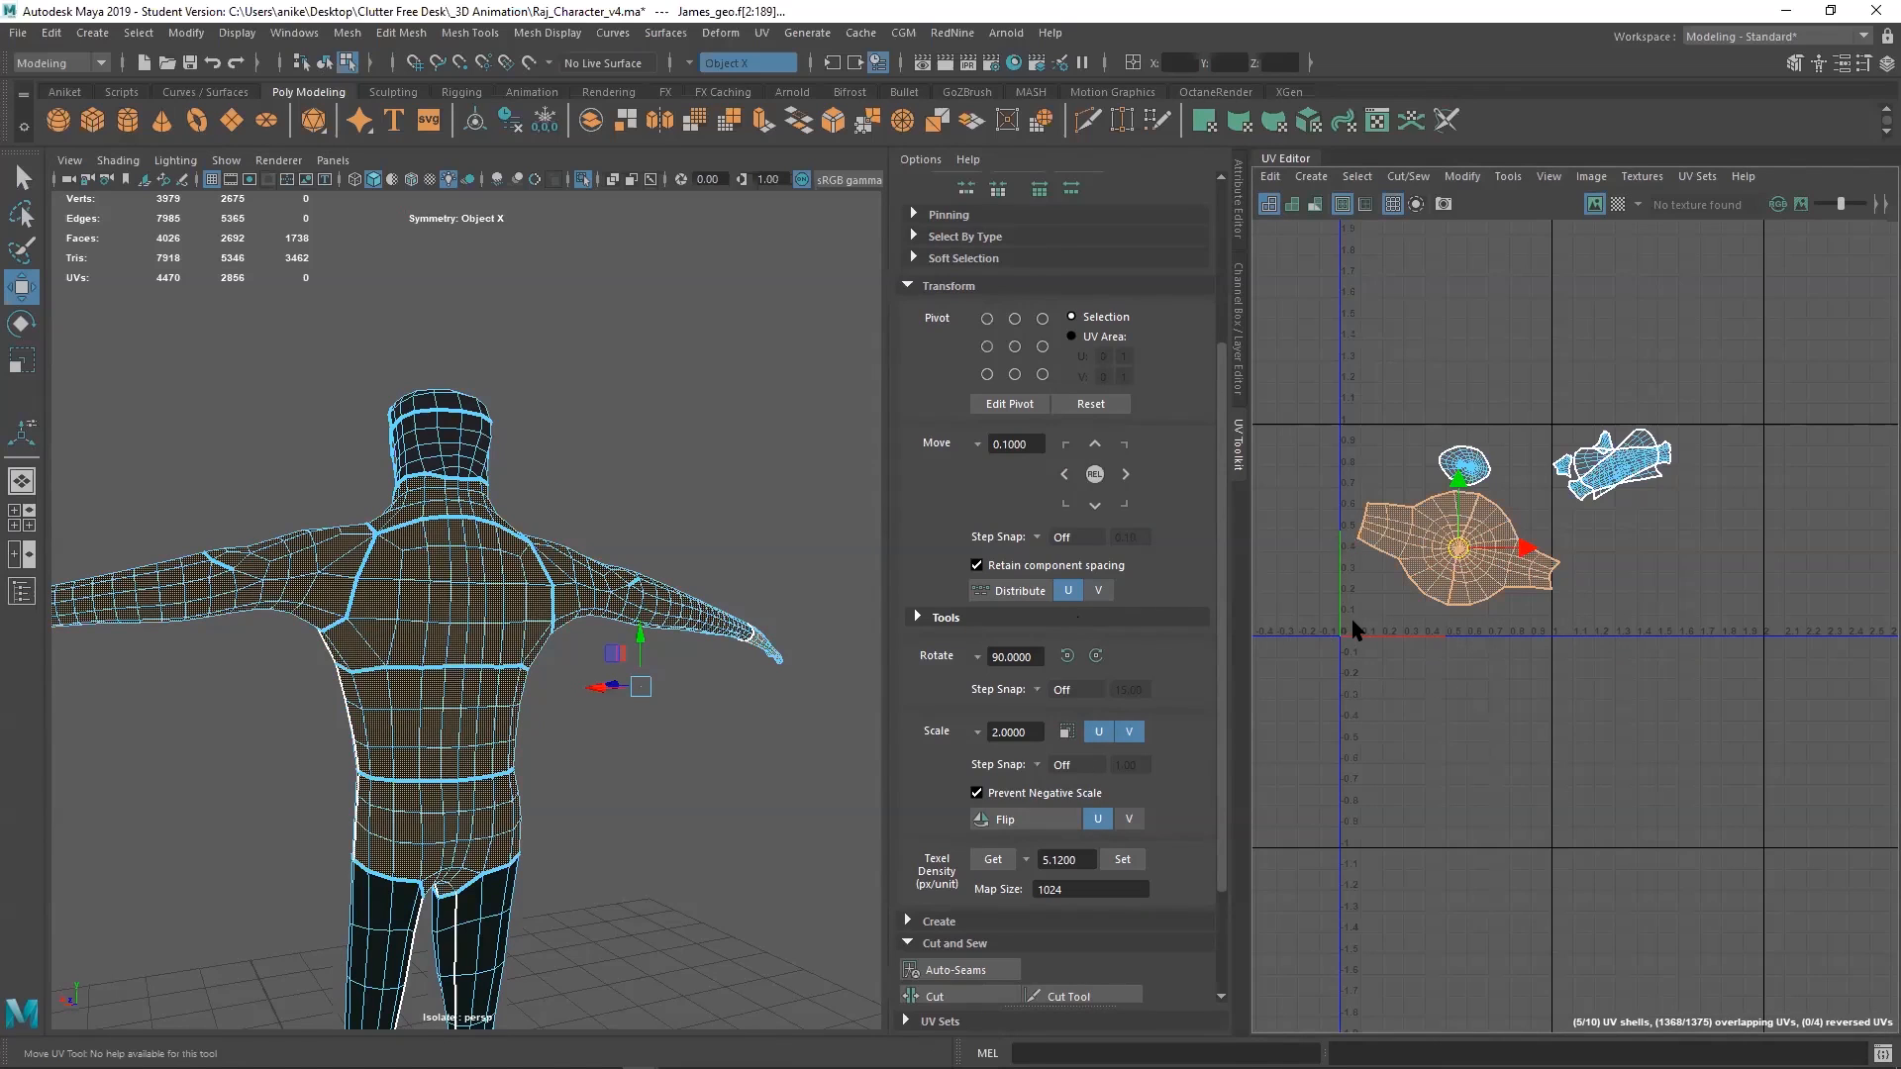
right_click_drag(1349, 628, 1122, 621, "shift")
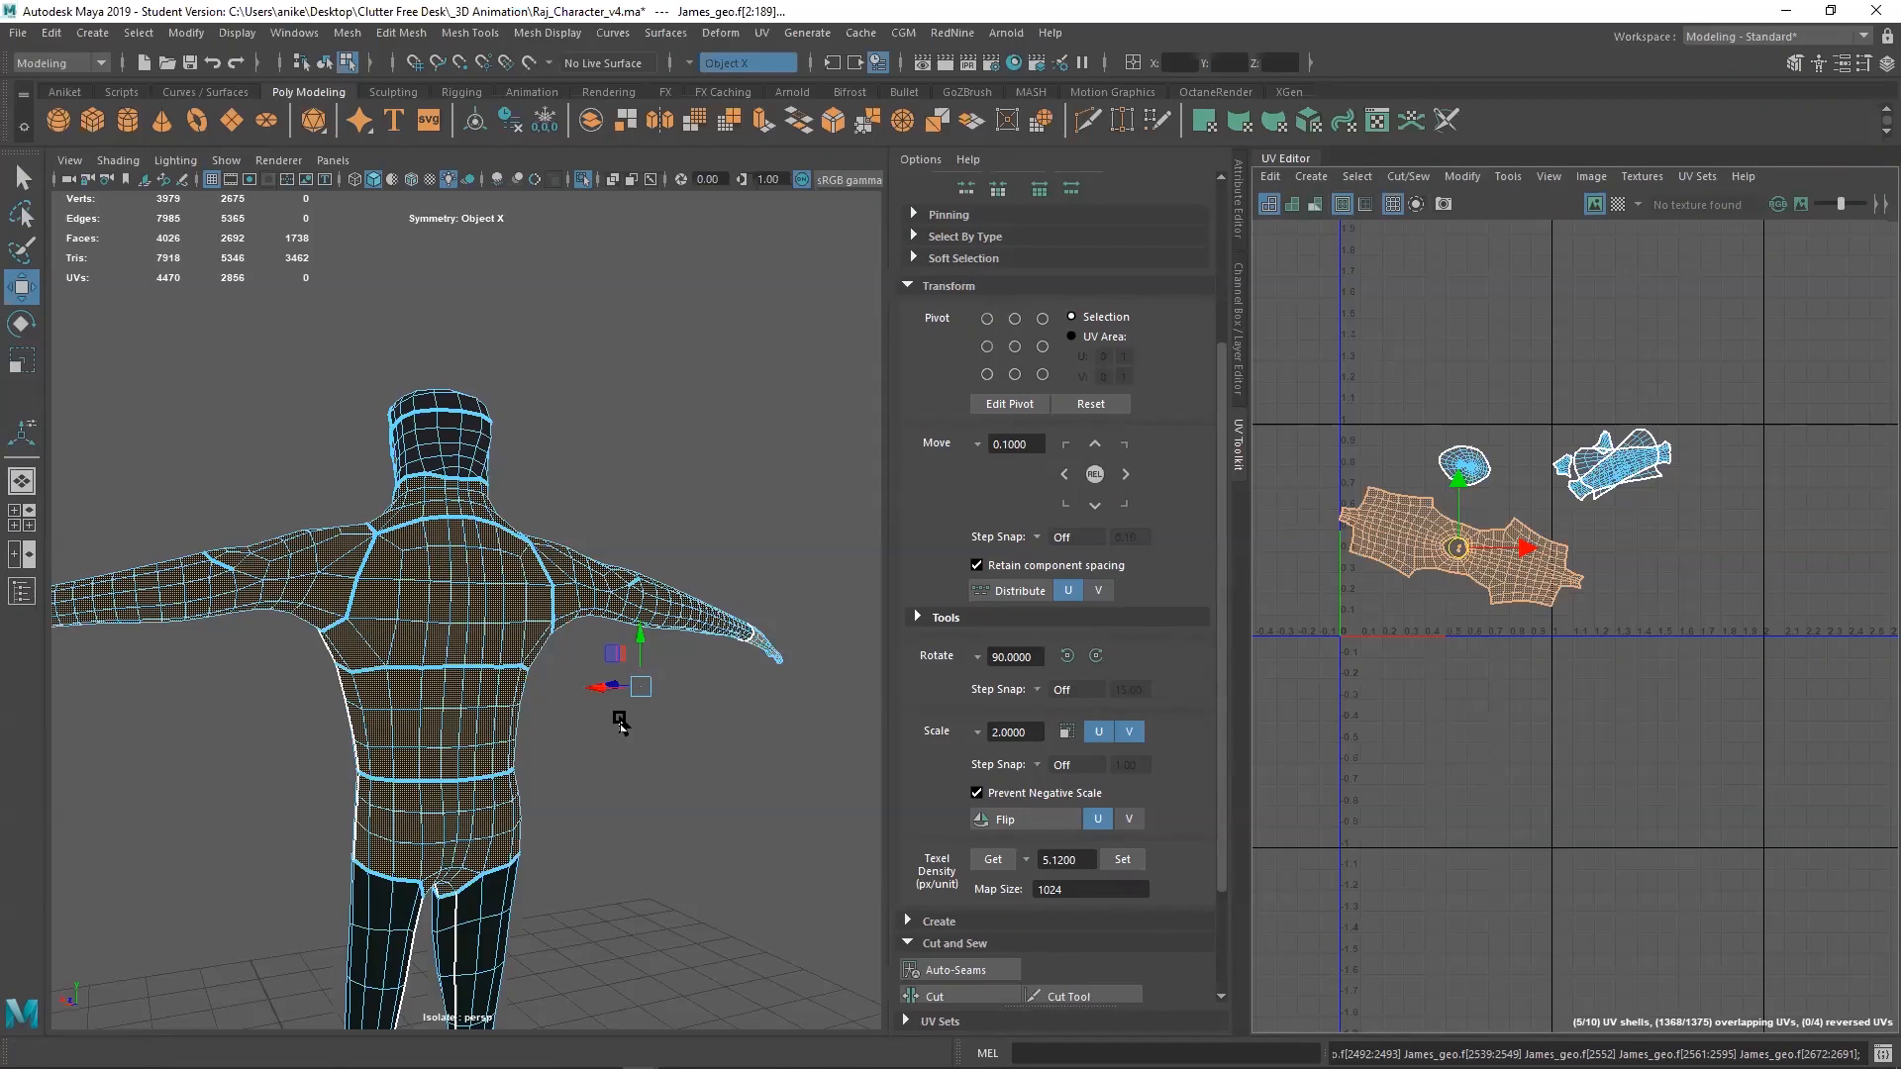
Unfold the torso shell on its own and accept the student version save notice
scroll(367, 584, "up", 5)
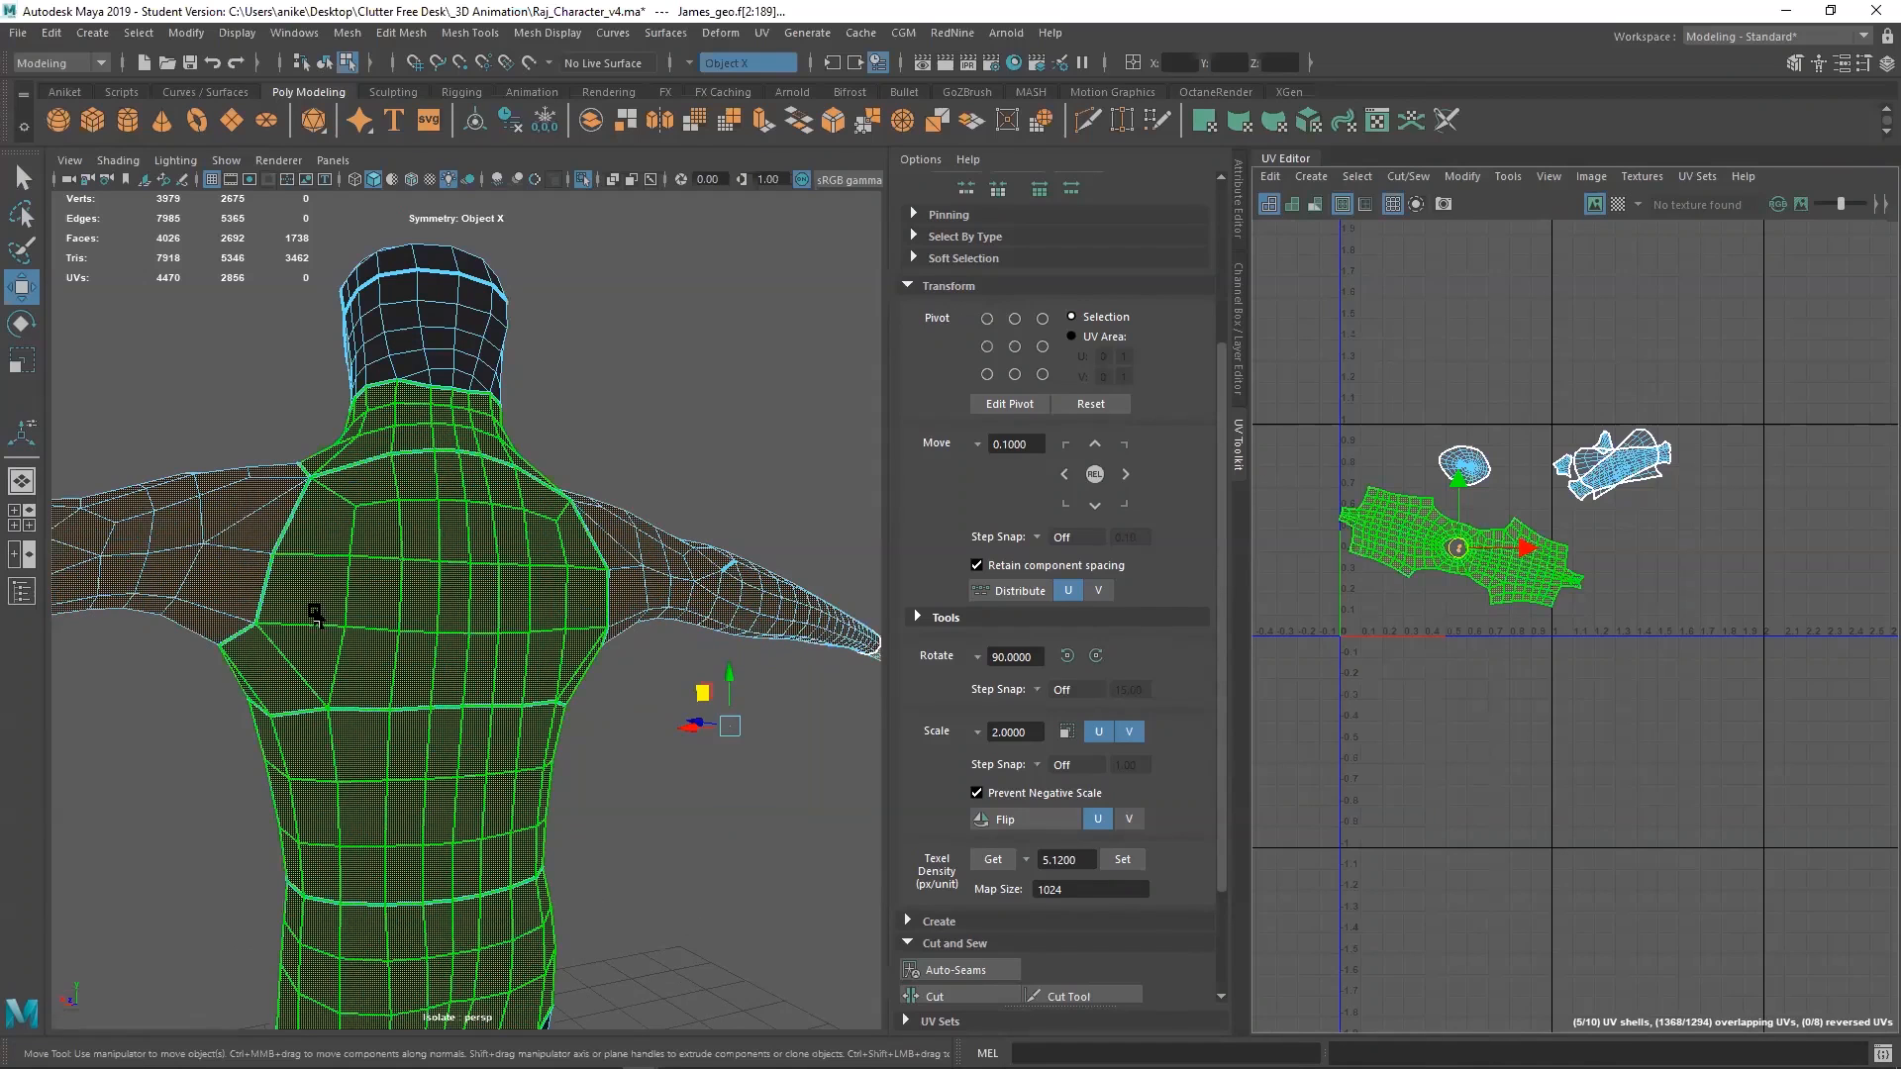
left_click(394, 568)
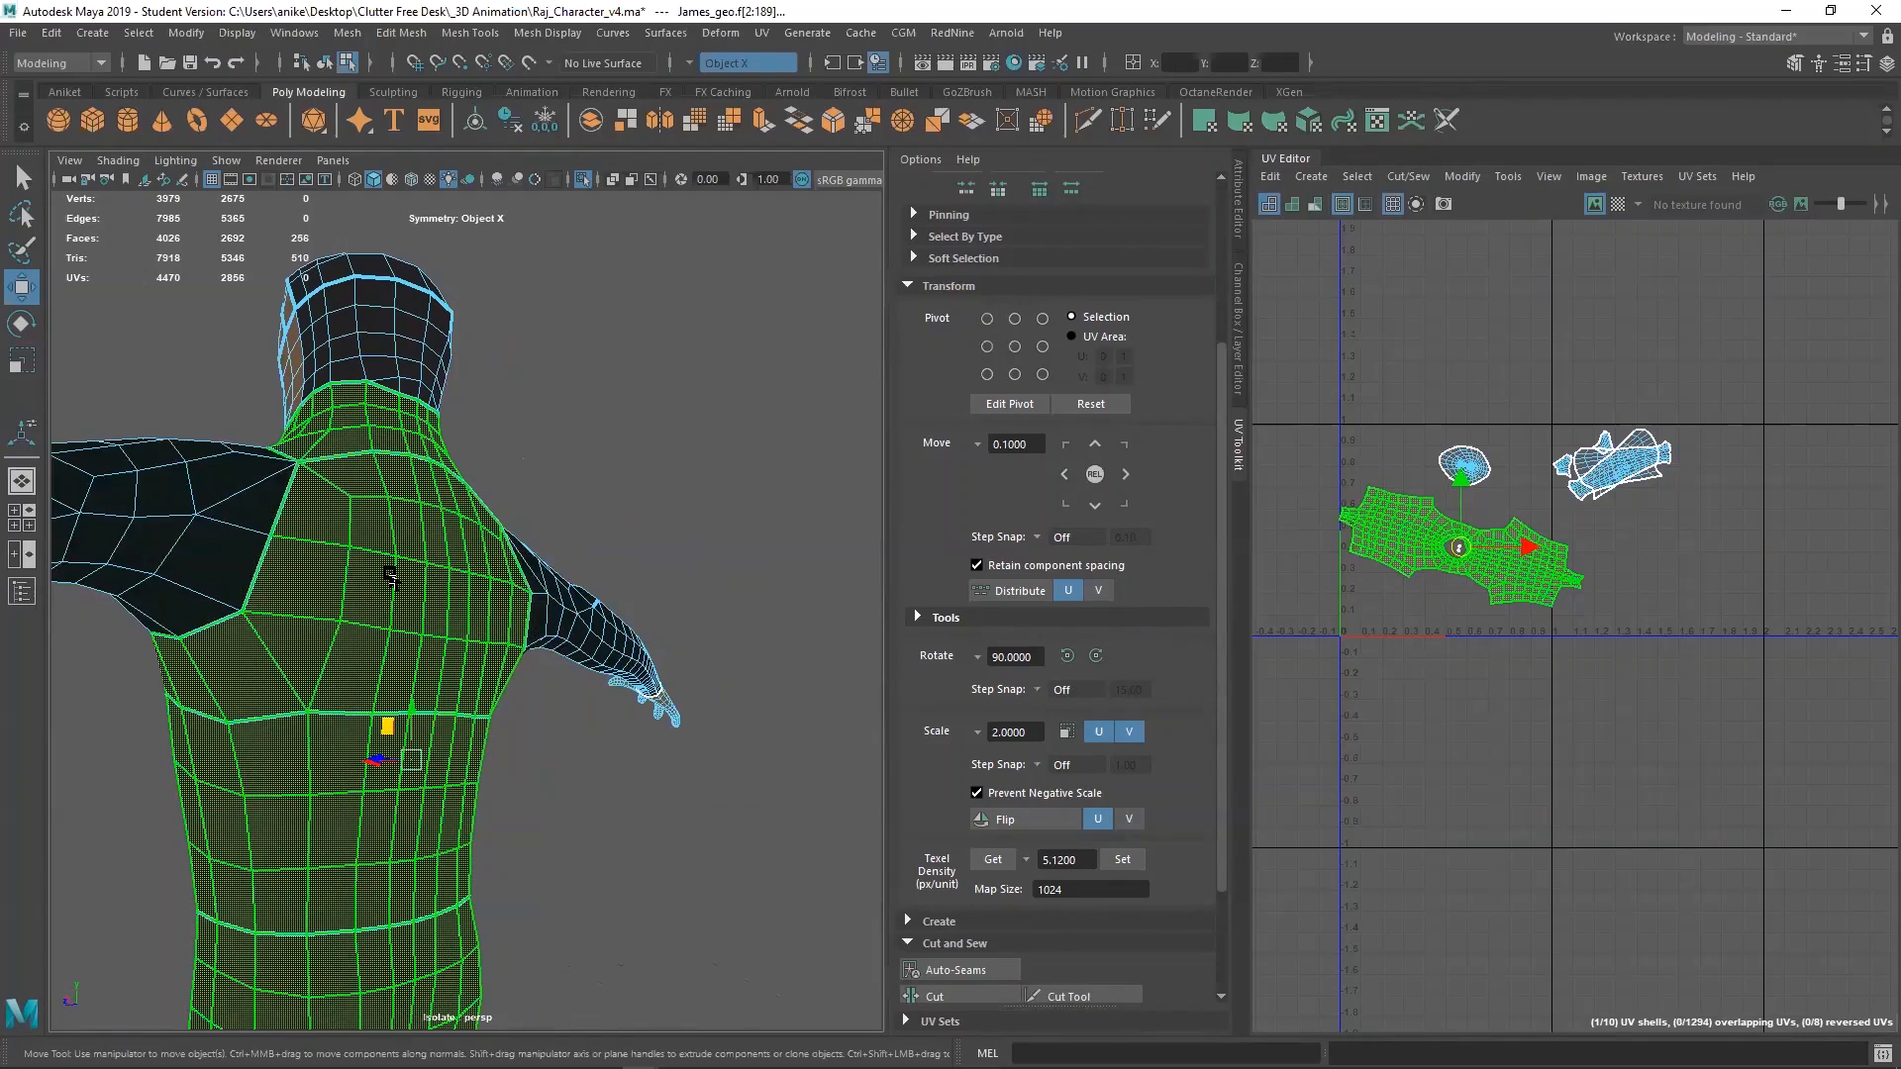
right_click_drag(1366, 577, 1160, 577, "shift")
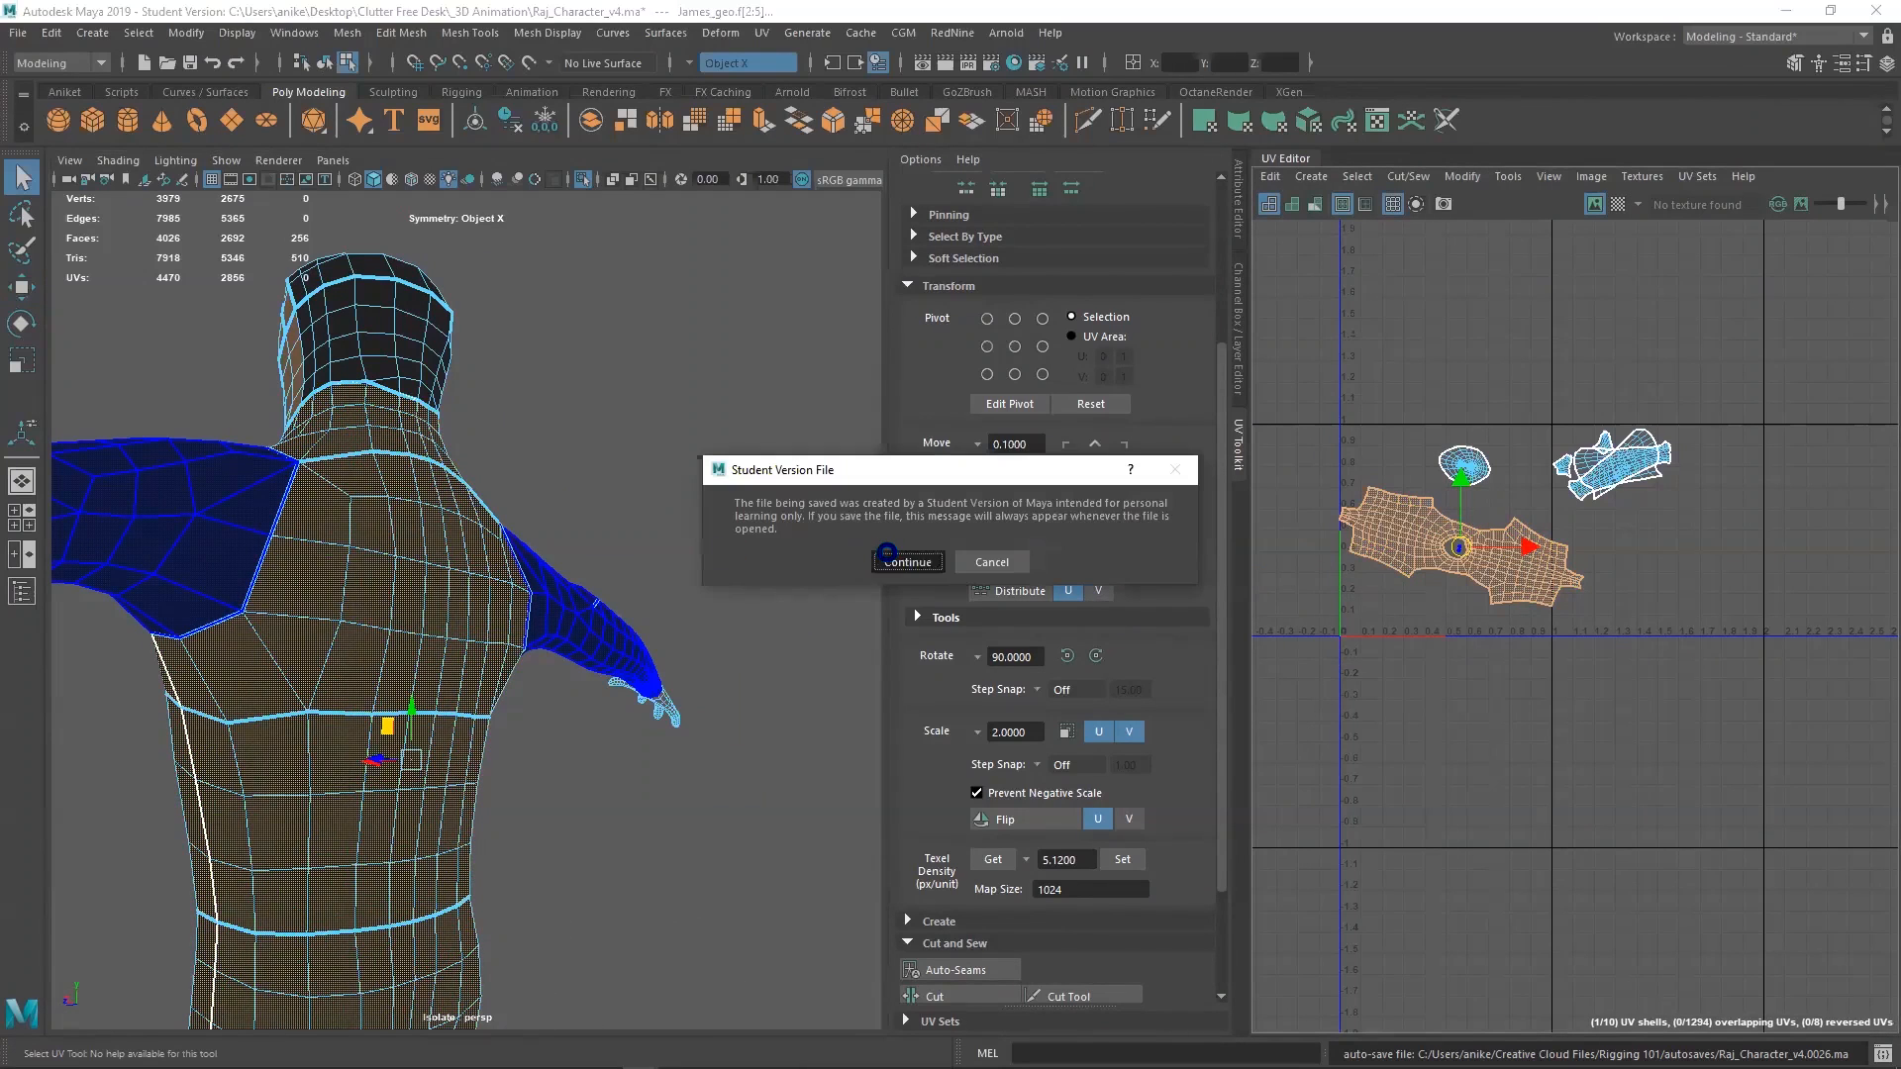
left_click(884, 555)
key("w")
left_click_drag(466, 485, 551, 547, "alt")
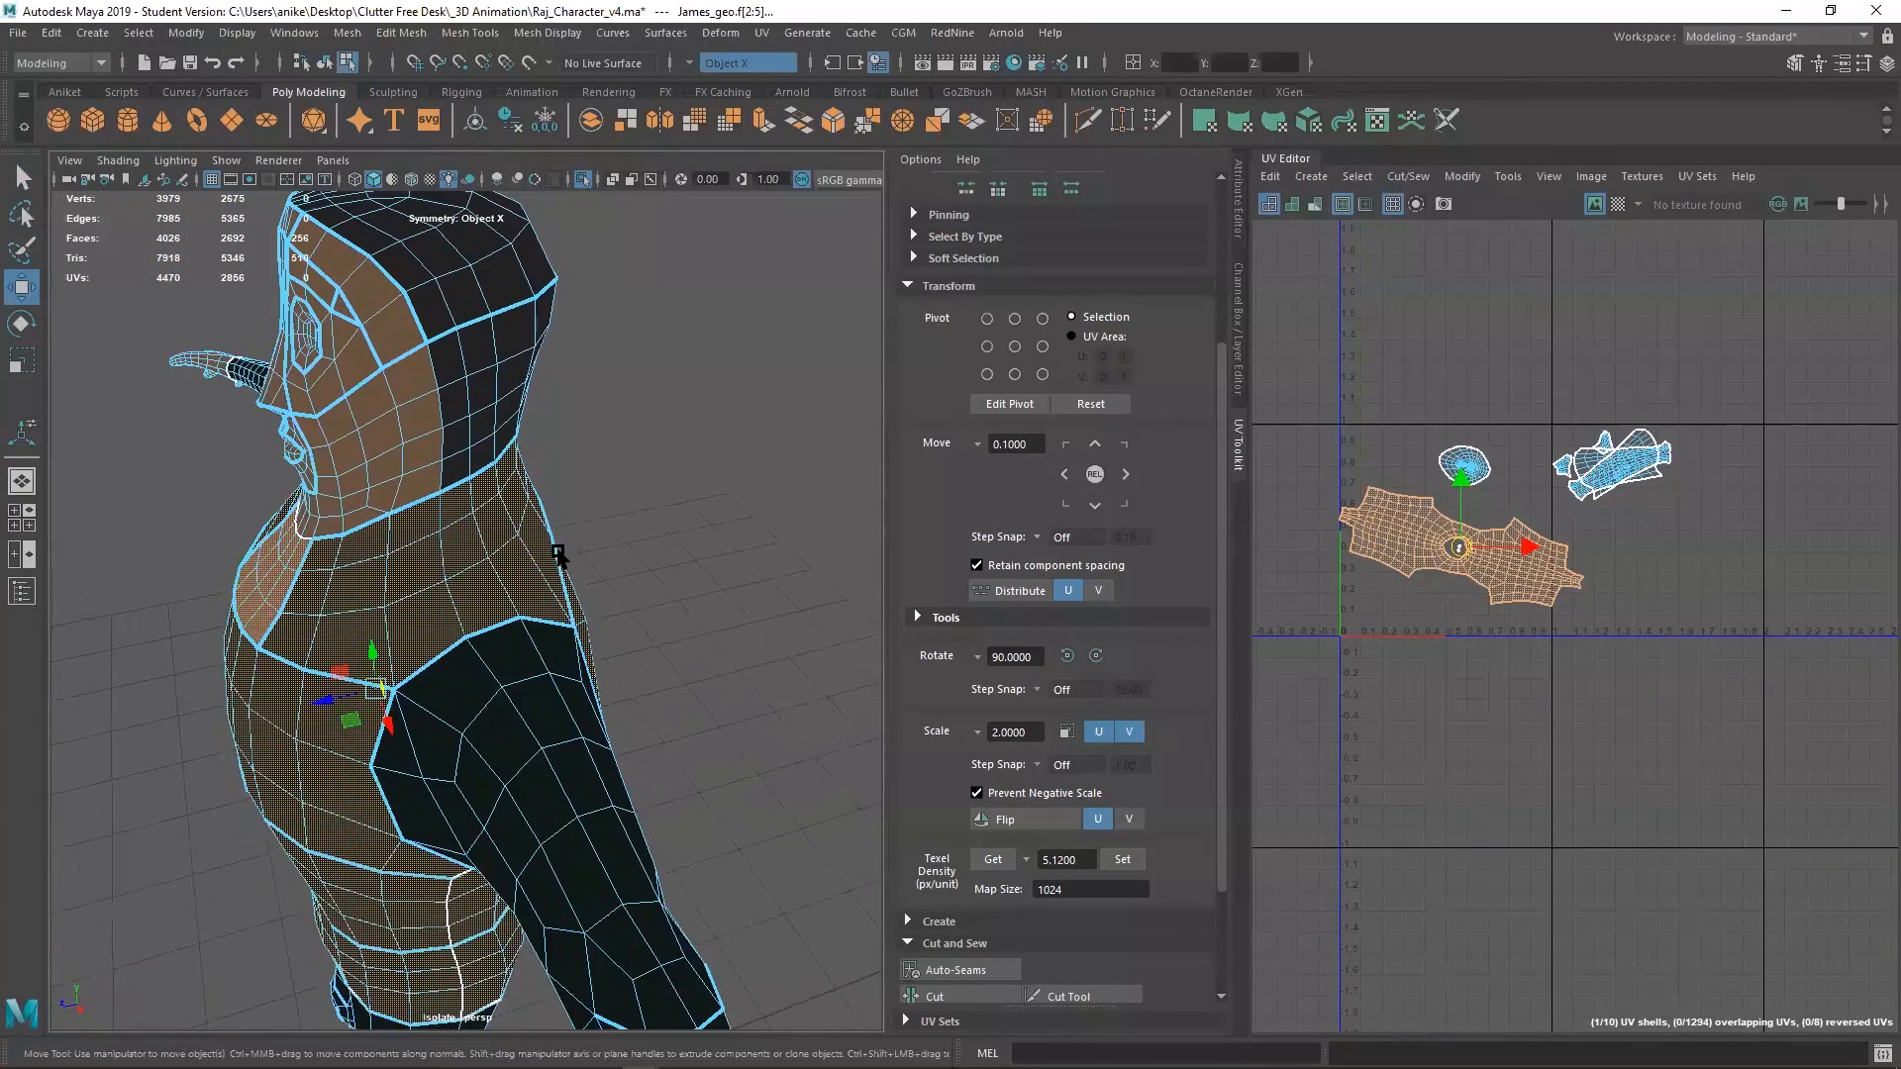
Unfold using the shoulder-top edges between neck and armhole, and unfold the overlapping torso and arm shells again
right_click_drag(763, 455, 763, 403)
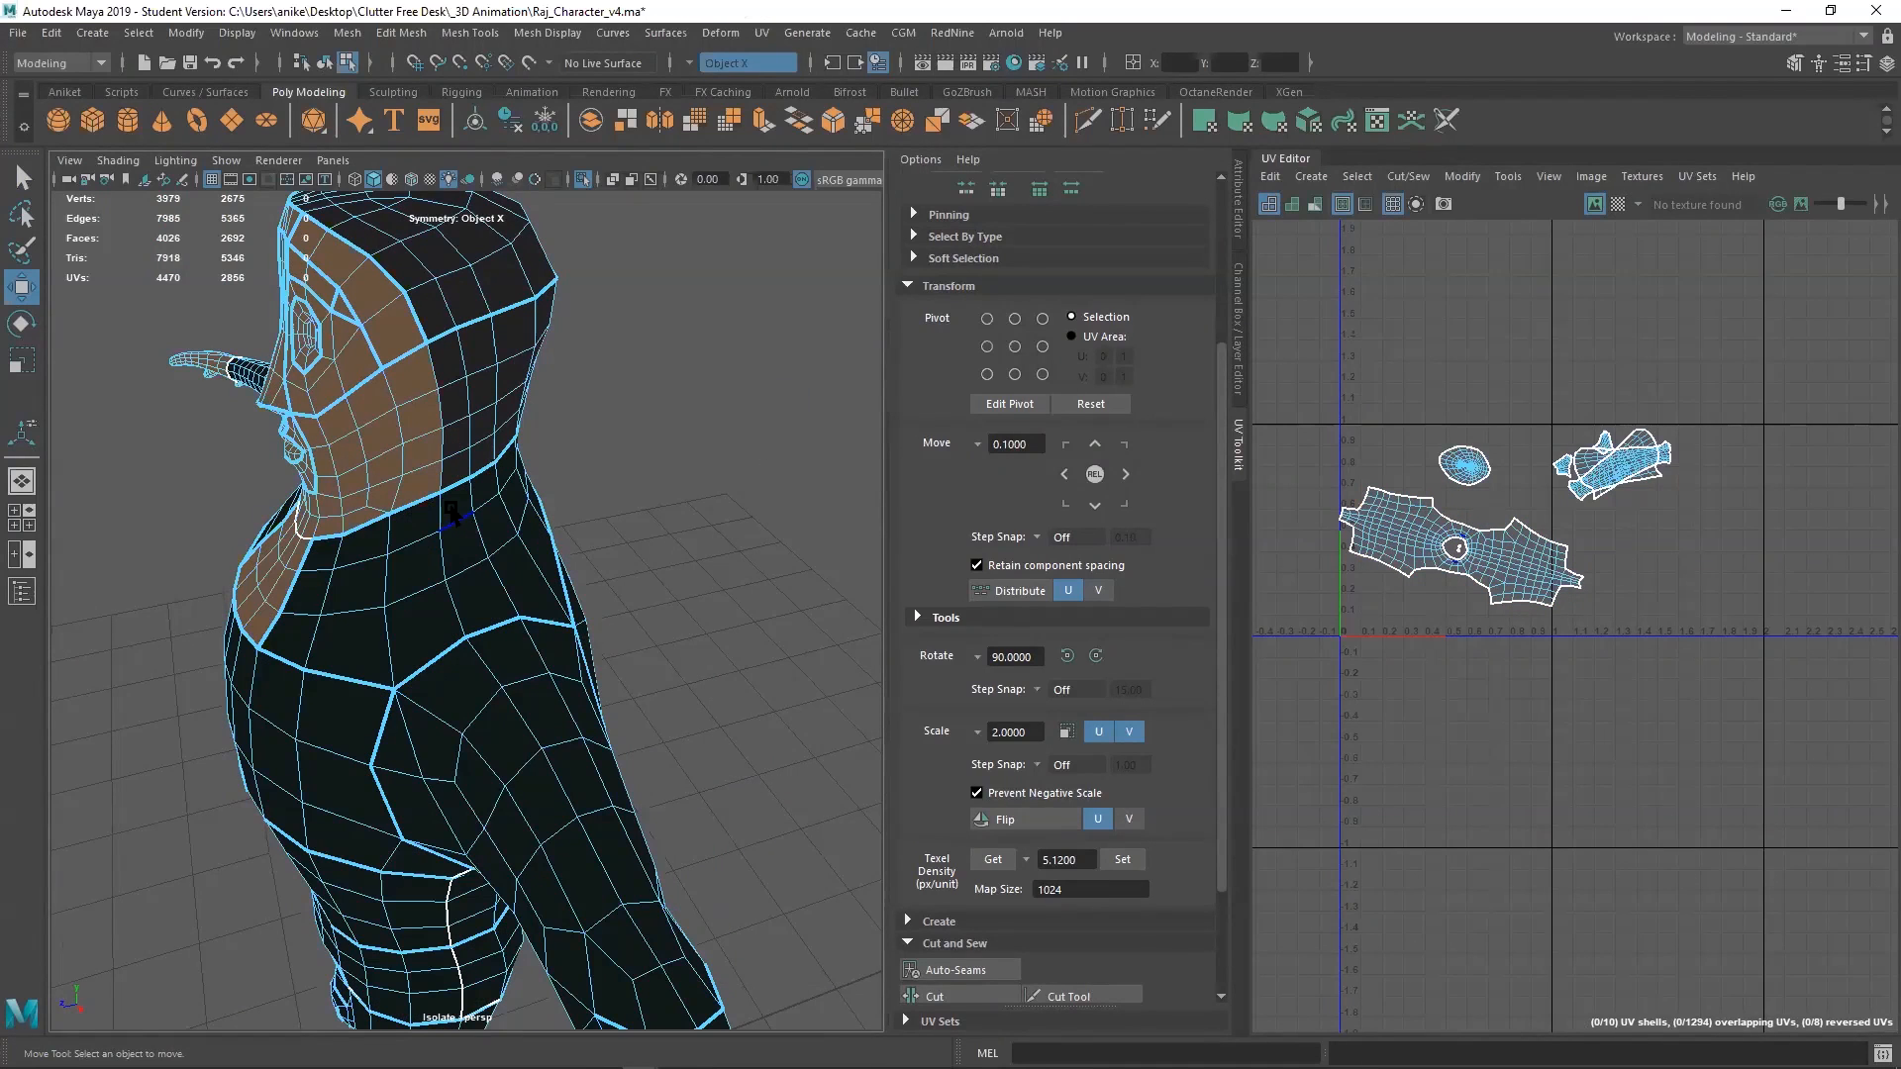
left_click(436, 510)
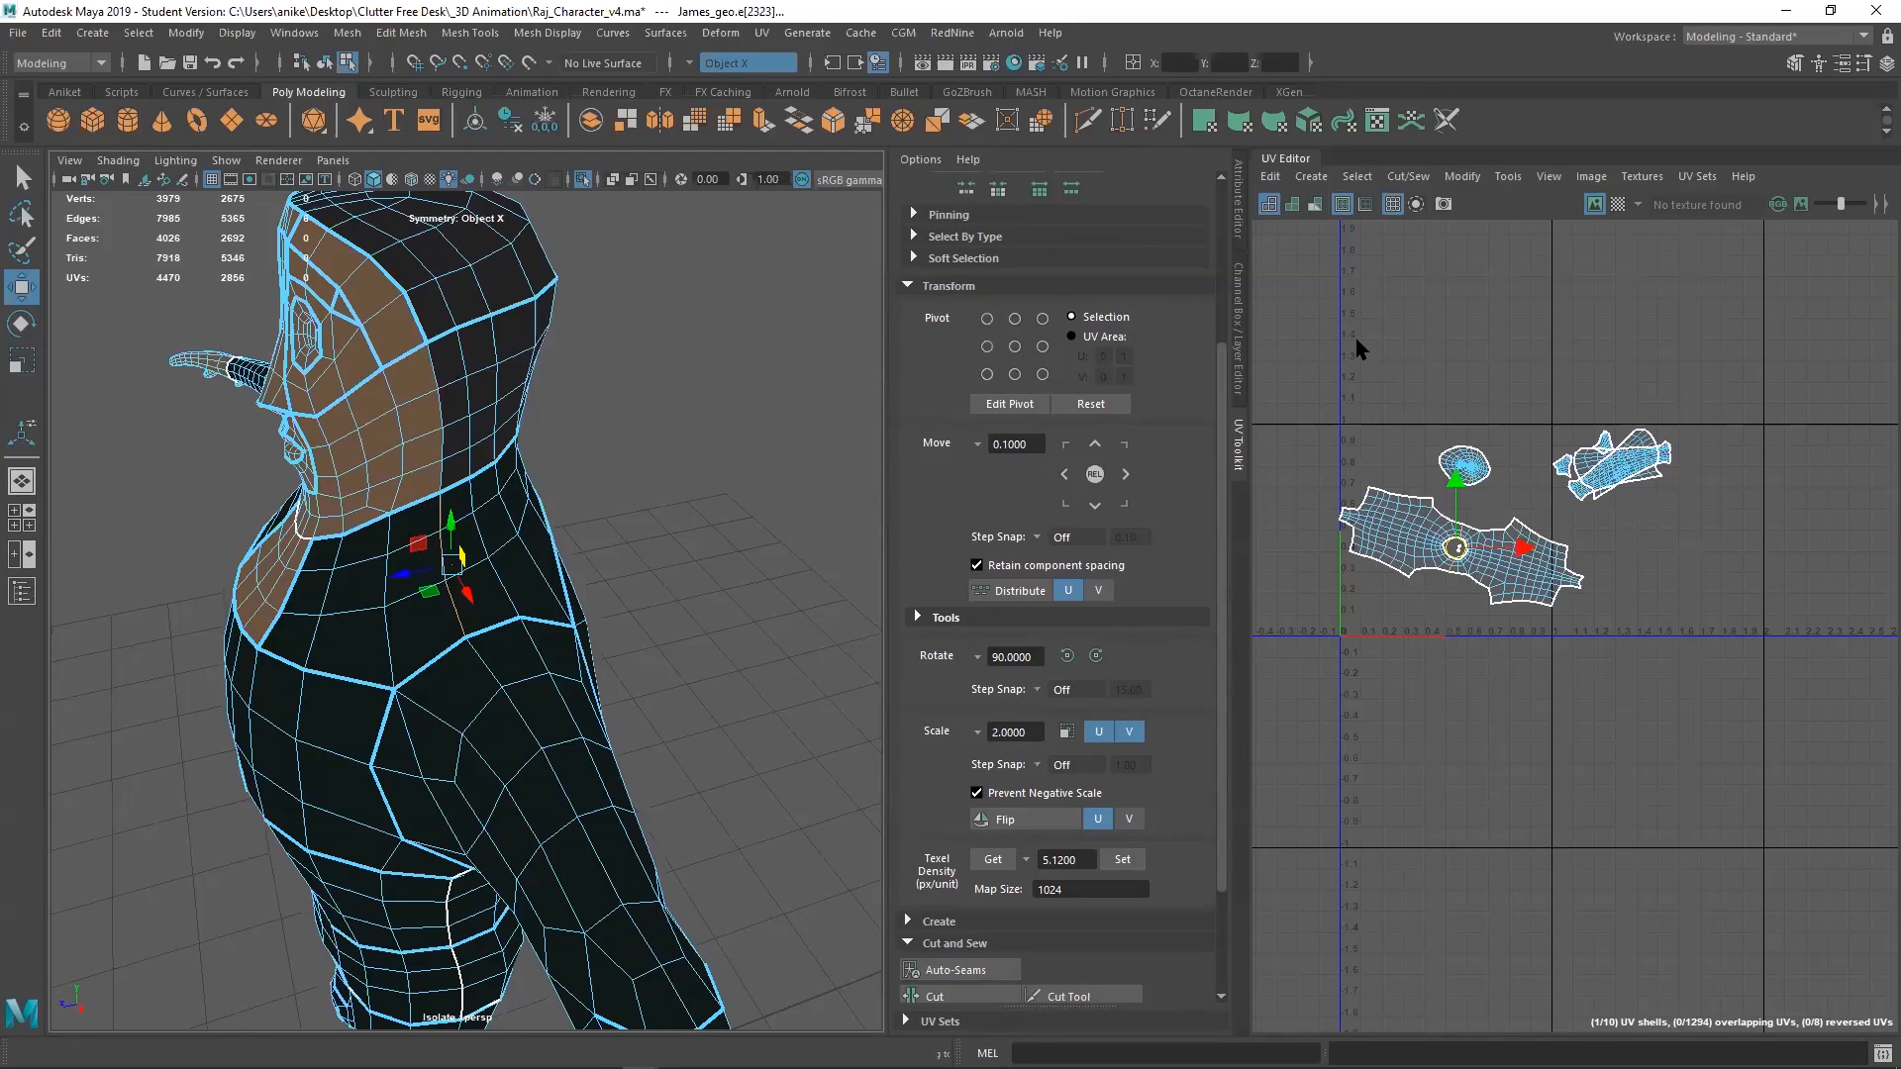
right_click_drag(1357, 338, 1086, 339, "shift")
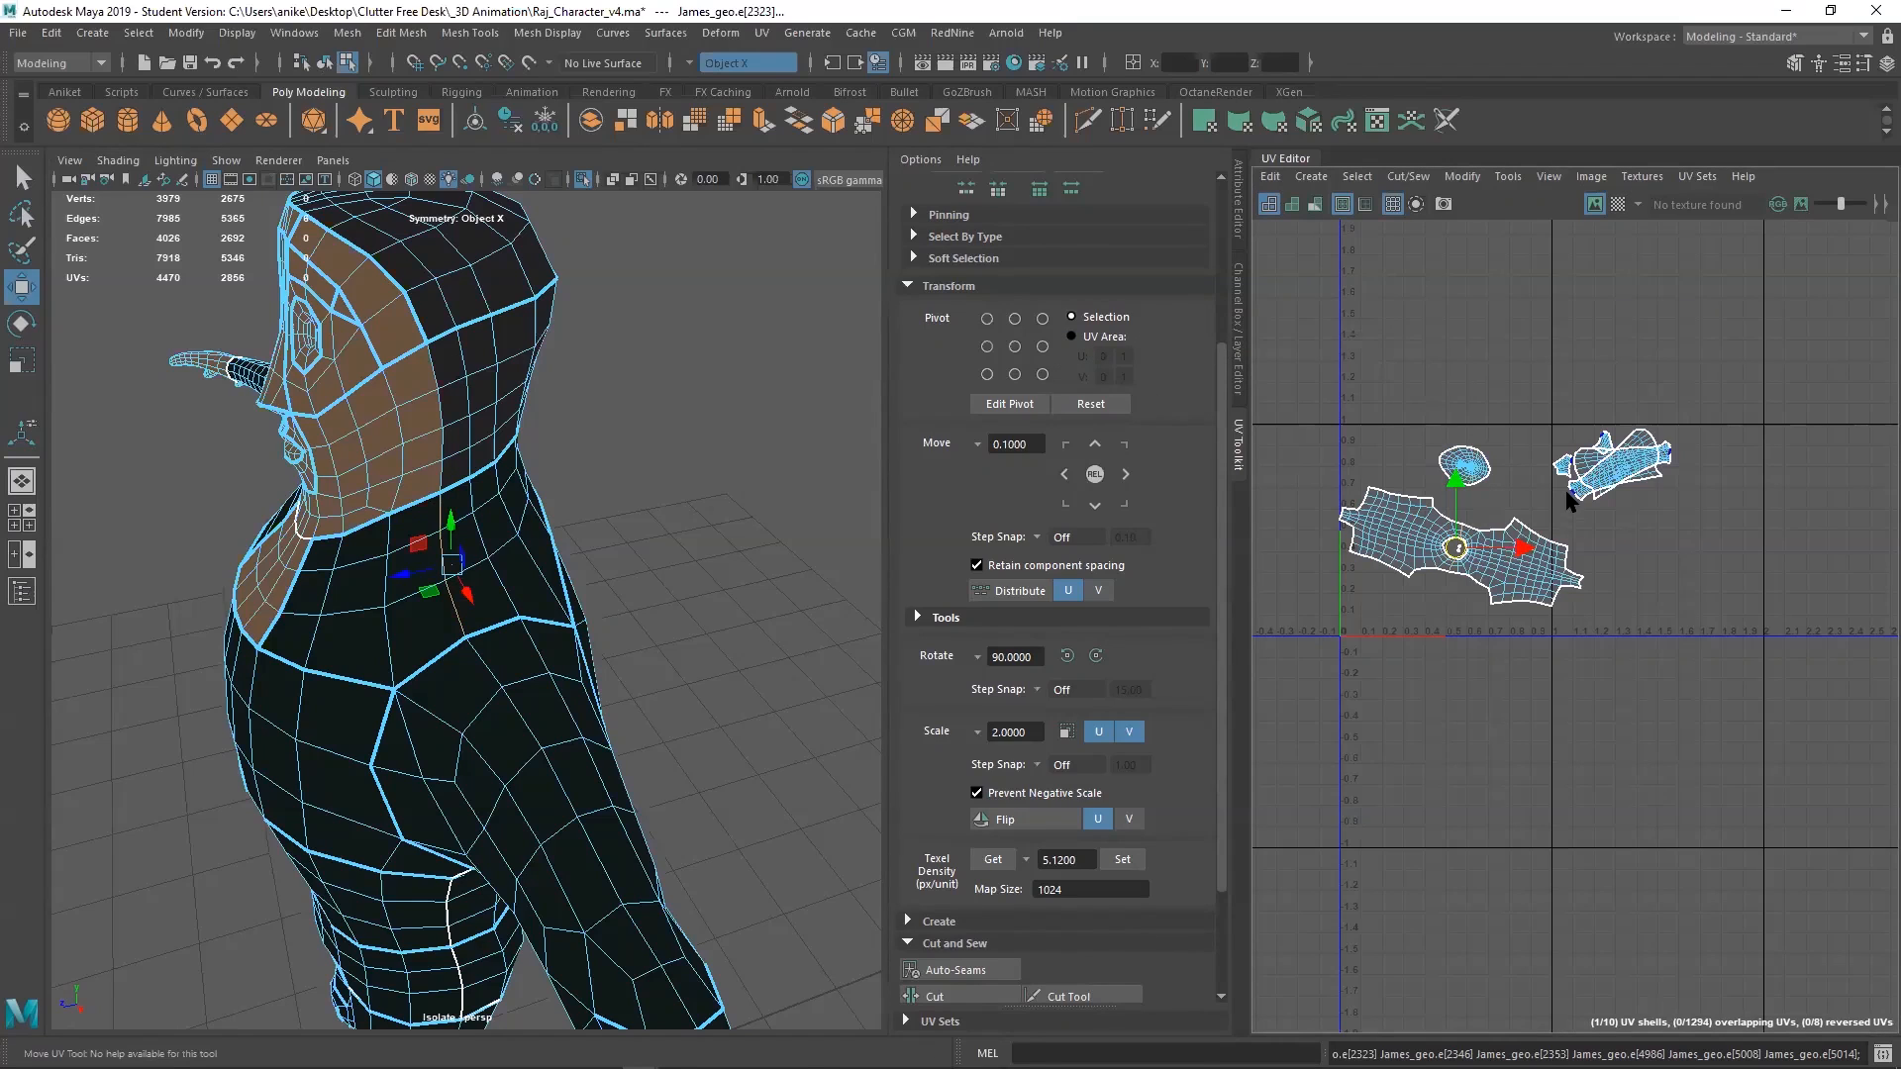
key("F9")
left_click_drag(1639, 647, 1390, 527)
right_click_drag(1555, 374, 1467, 346)
left_click_drag(1560, 662, 1355, 543)
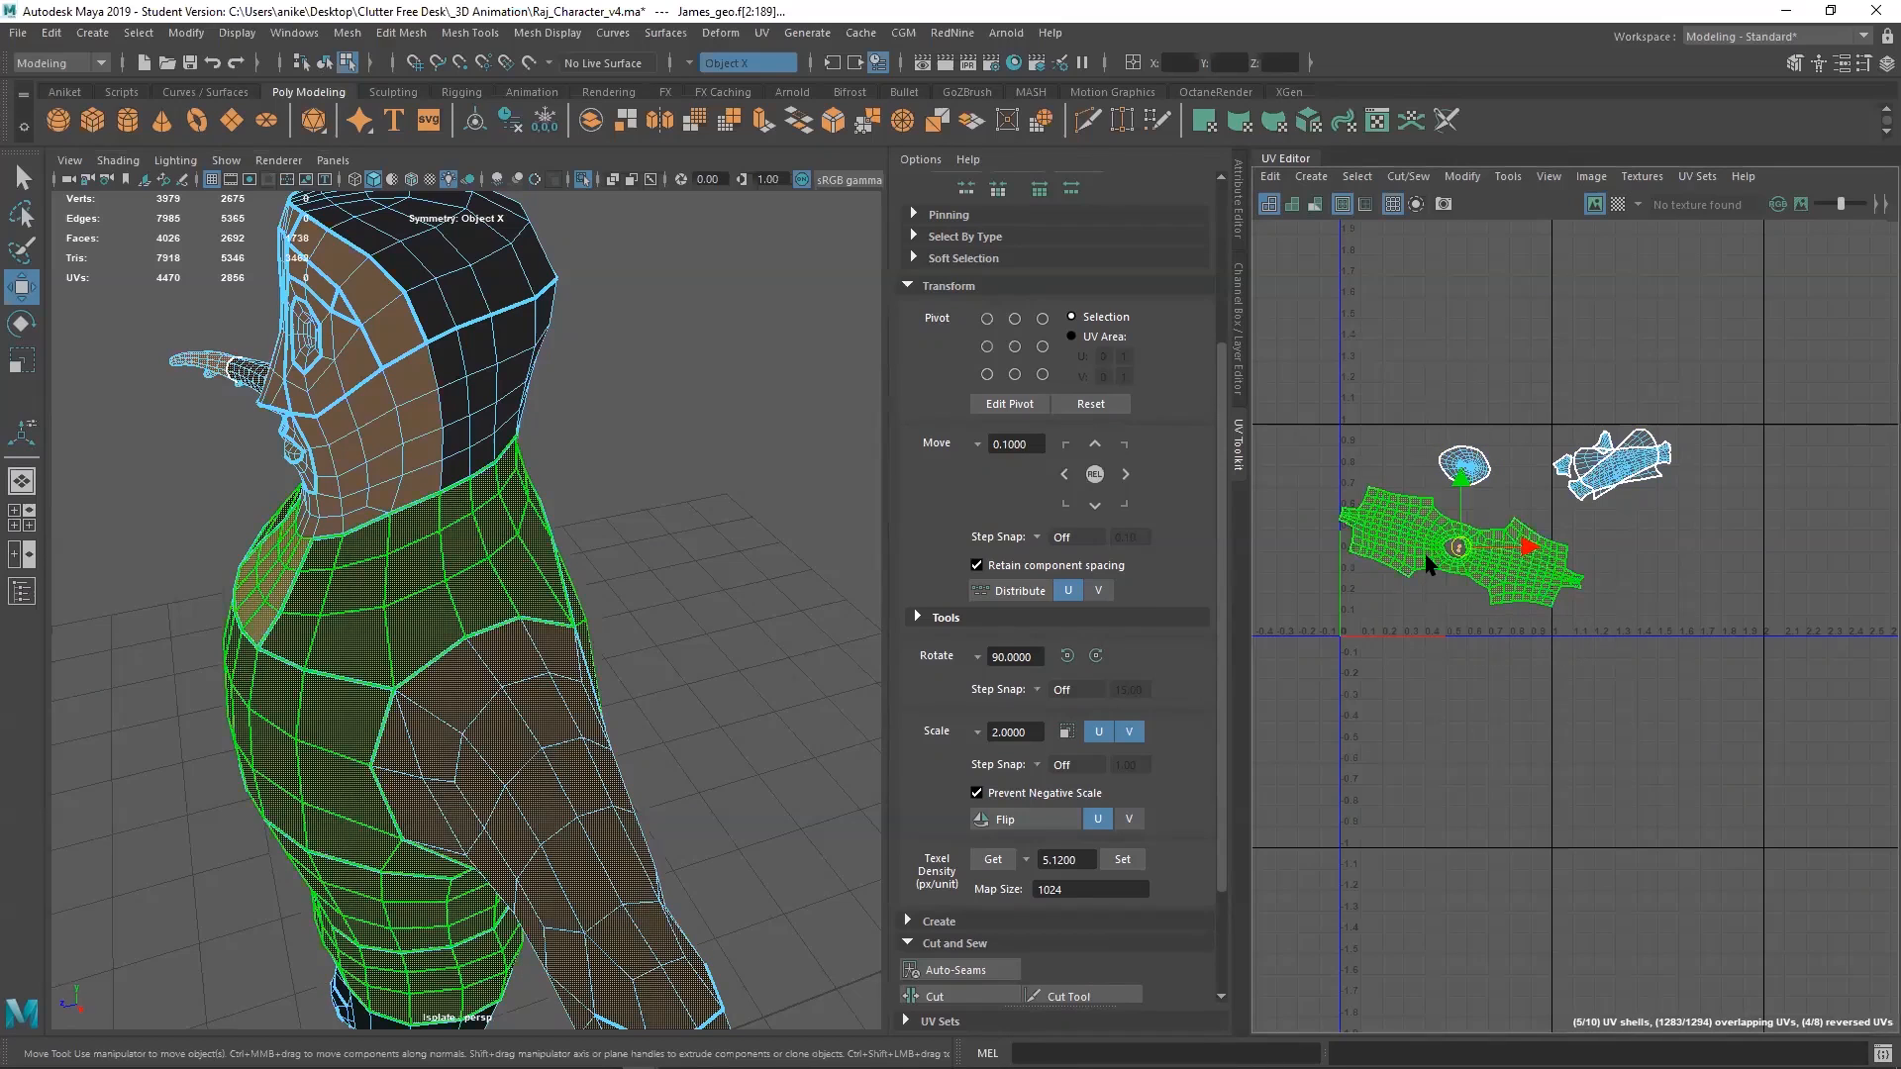
right_click_drag(1419, 389, 1191, 378, "shift")
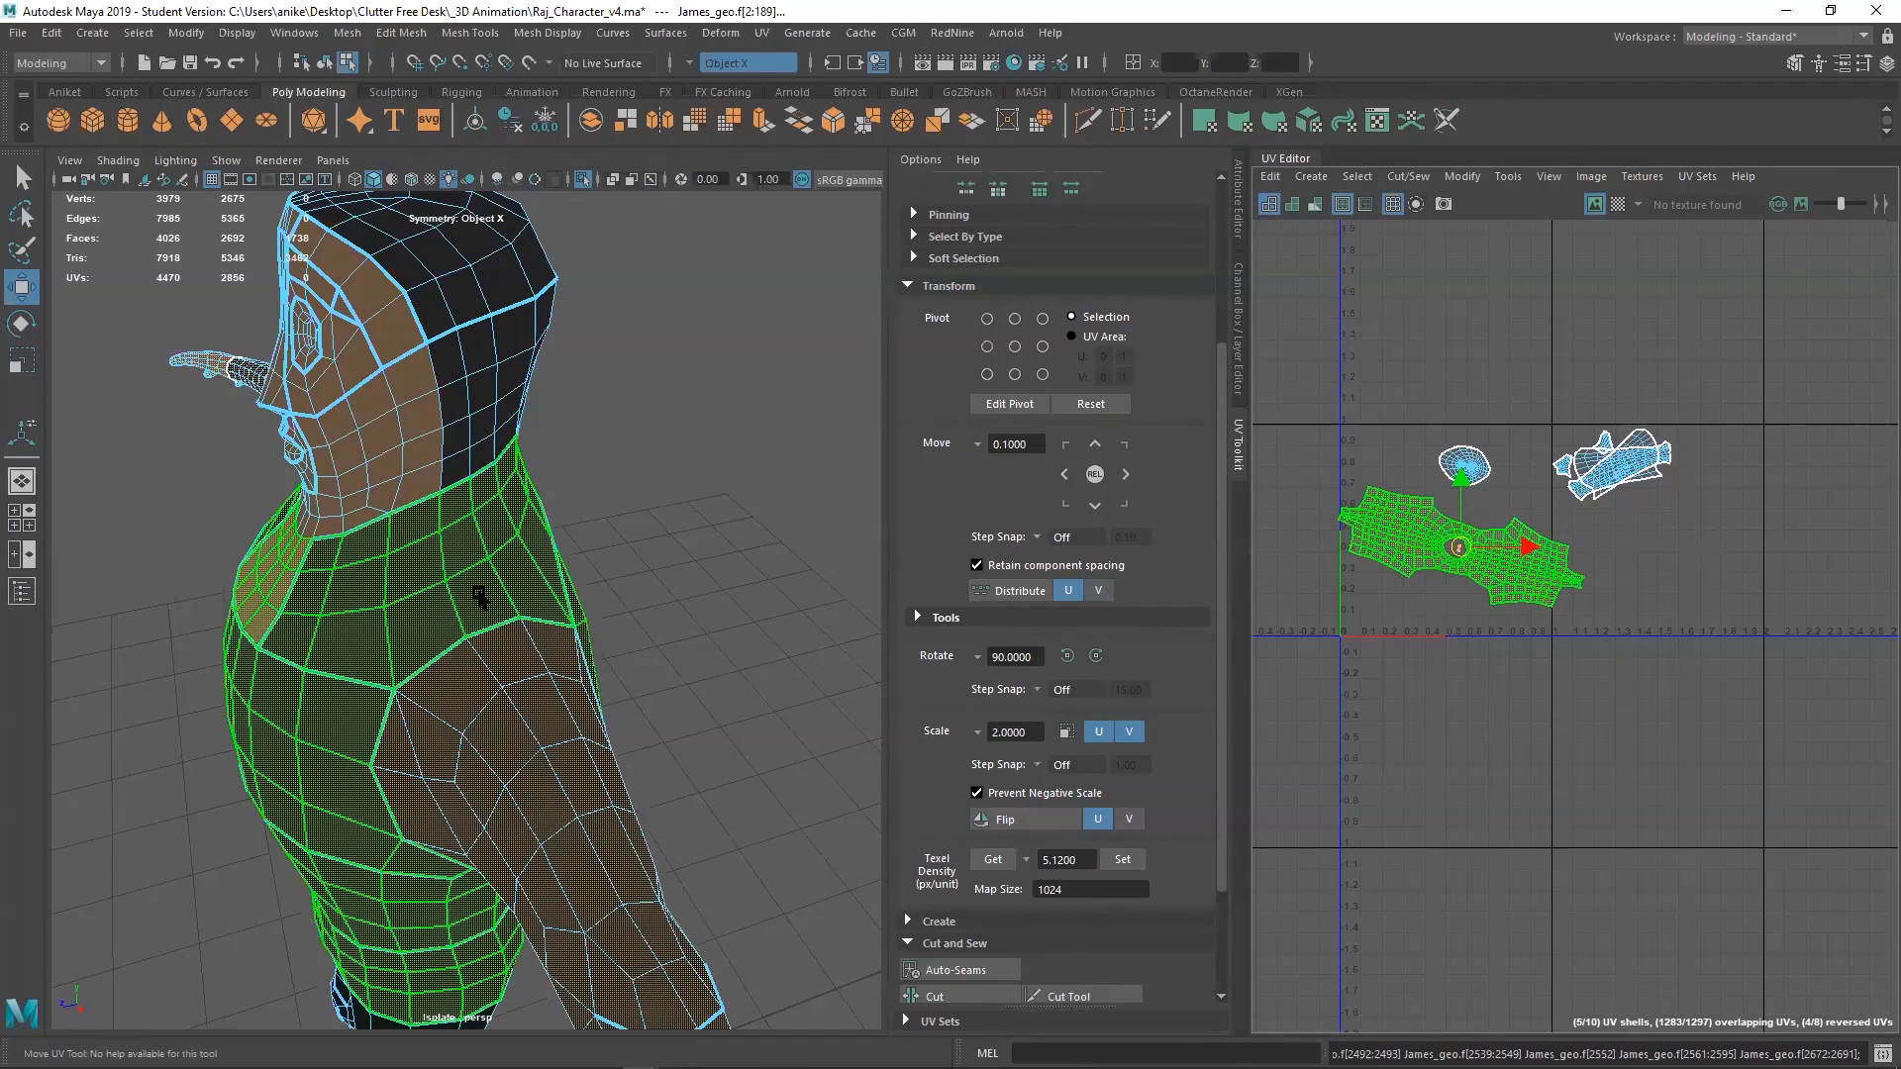
Cut the shoulder-top edges from the neck seam to the armhole on both sides, splitting the torso into front and back shells
left_click(609, 642)
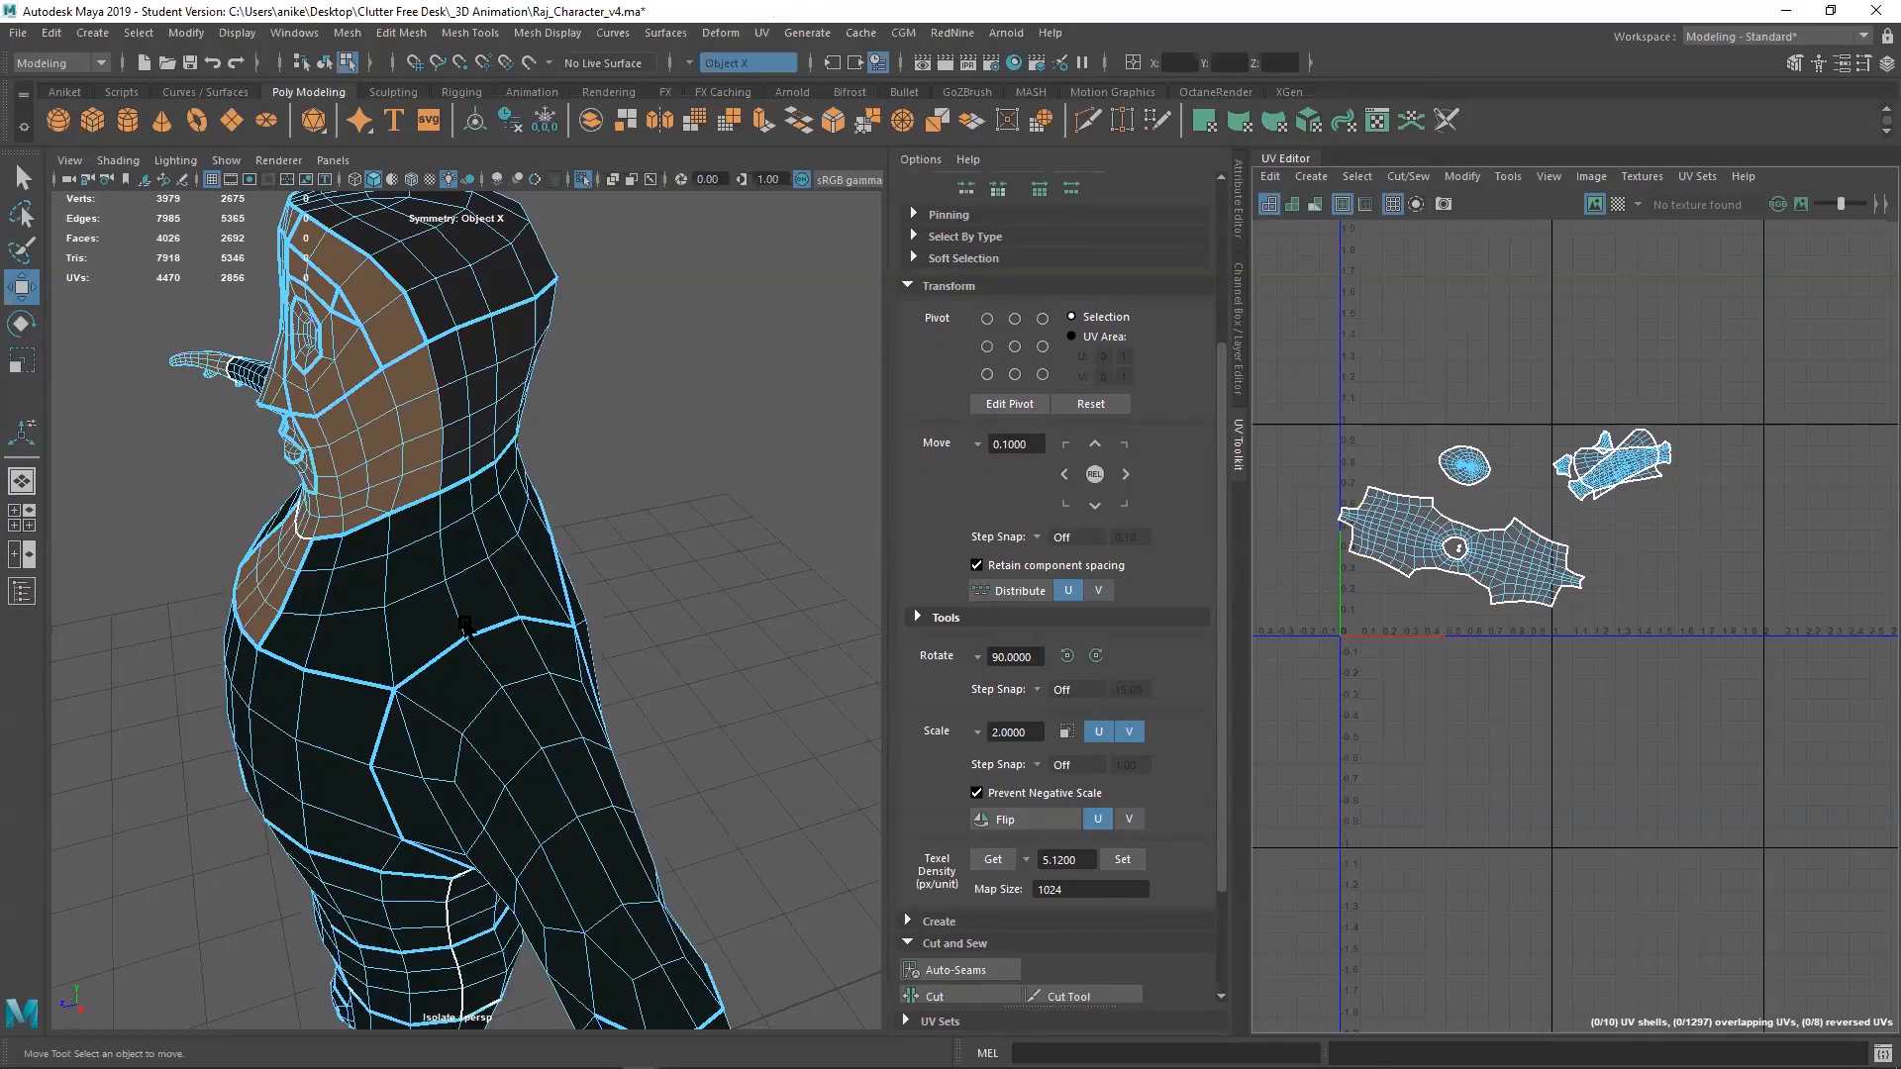
right_click_drag(732, 533, 750, 492)
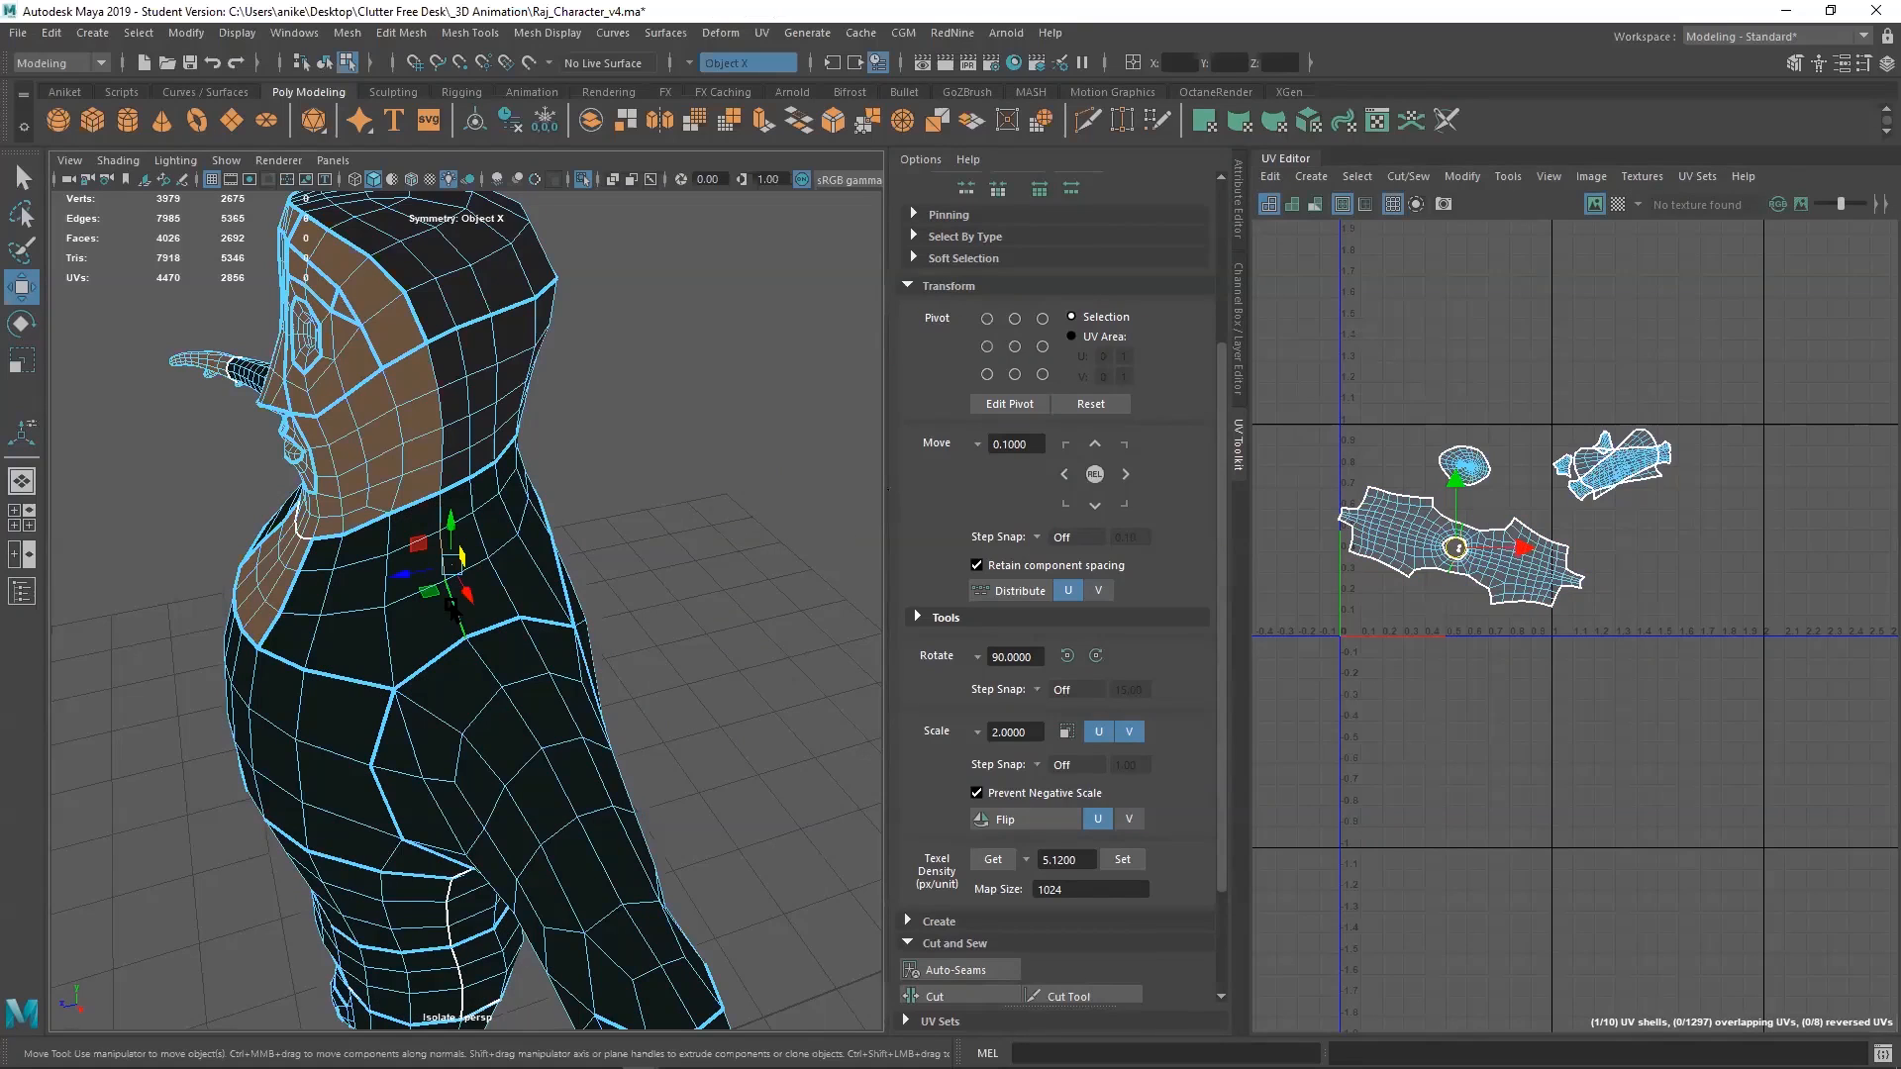
right_click_drag(1477, 337, 1381, 364, "shift")
left_click(1536, 594)
key("alt+F12")
left_click(1513, 581)
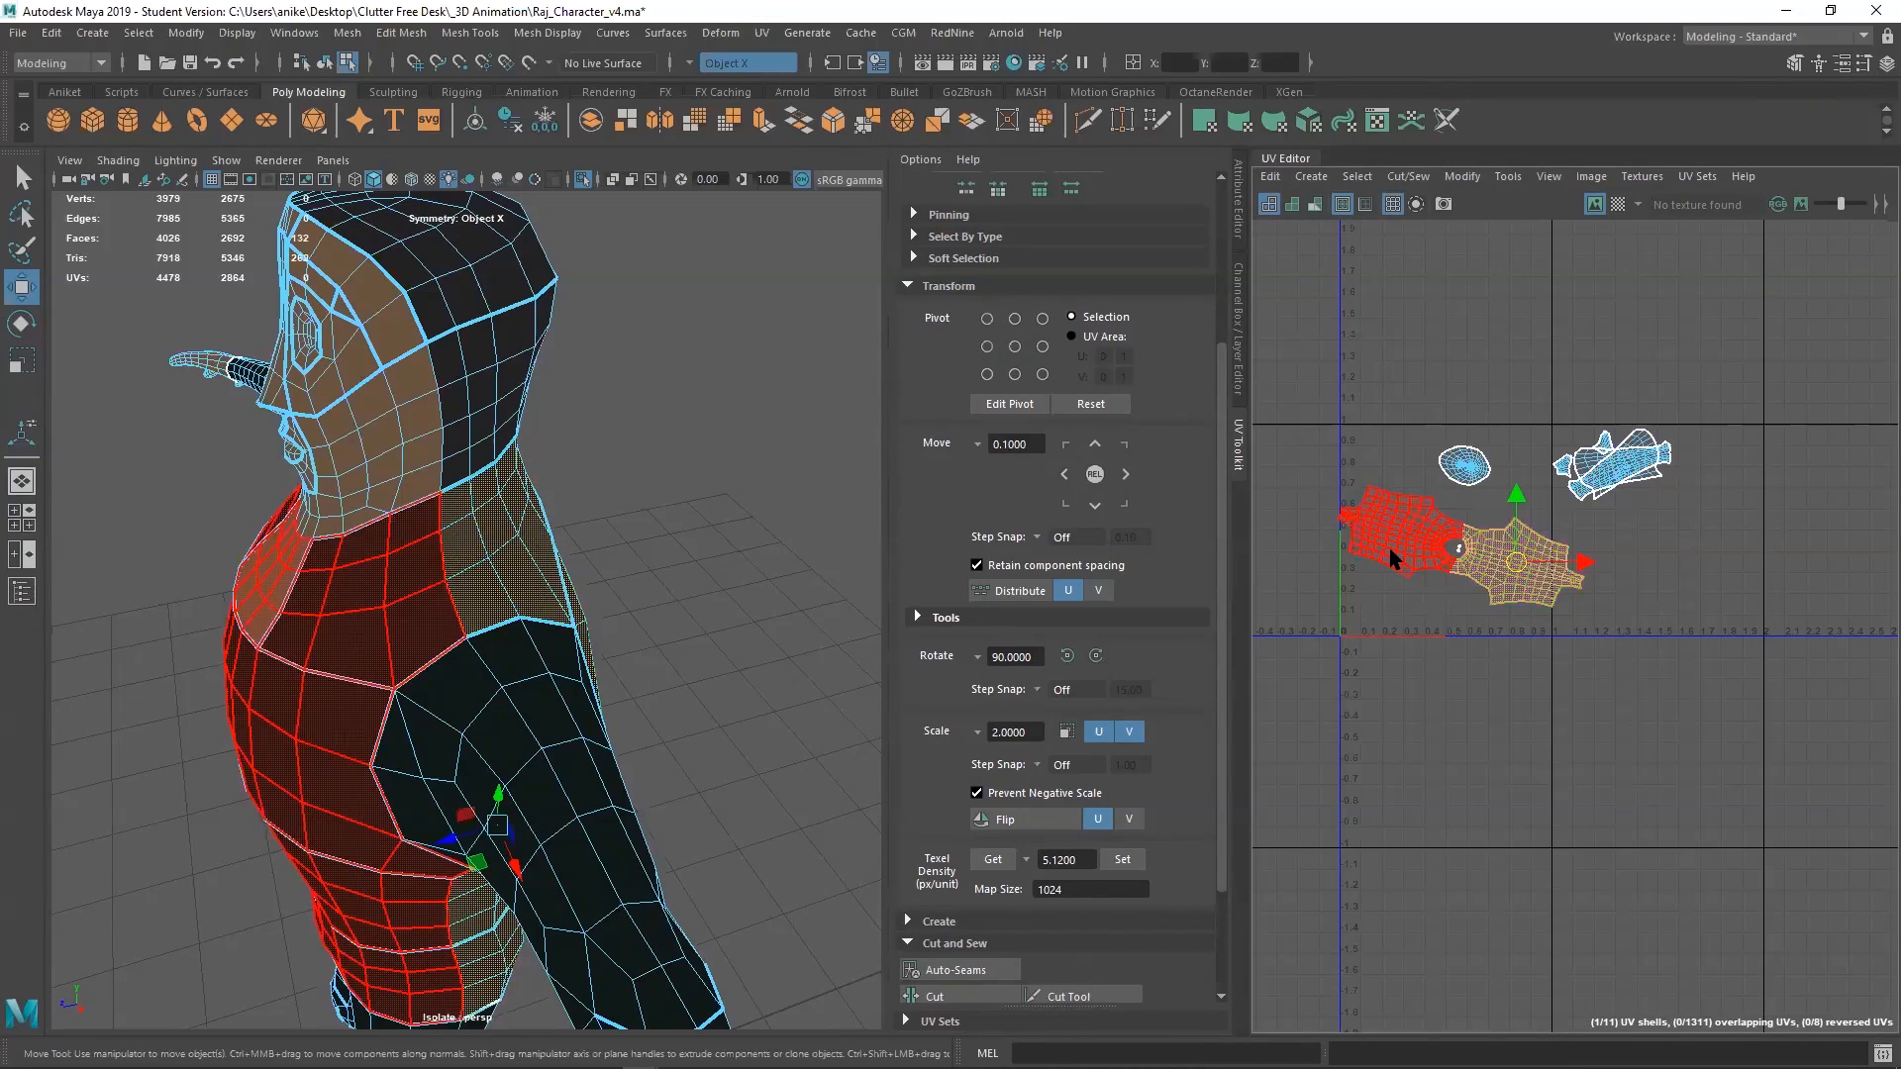
Add the front torso shell to the selection and unfold both torso shells together
left_click(1391, 558, "shift")
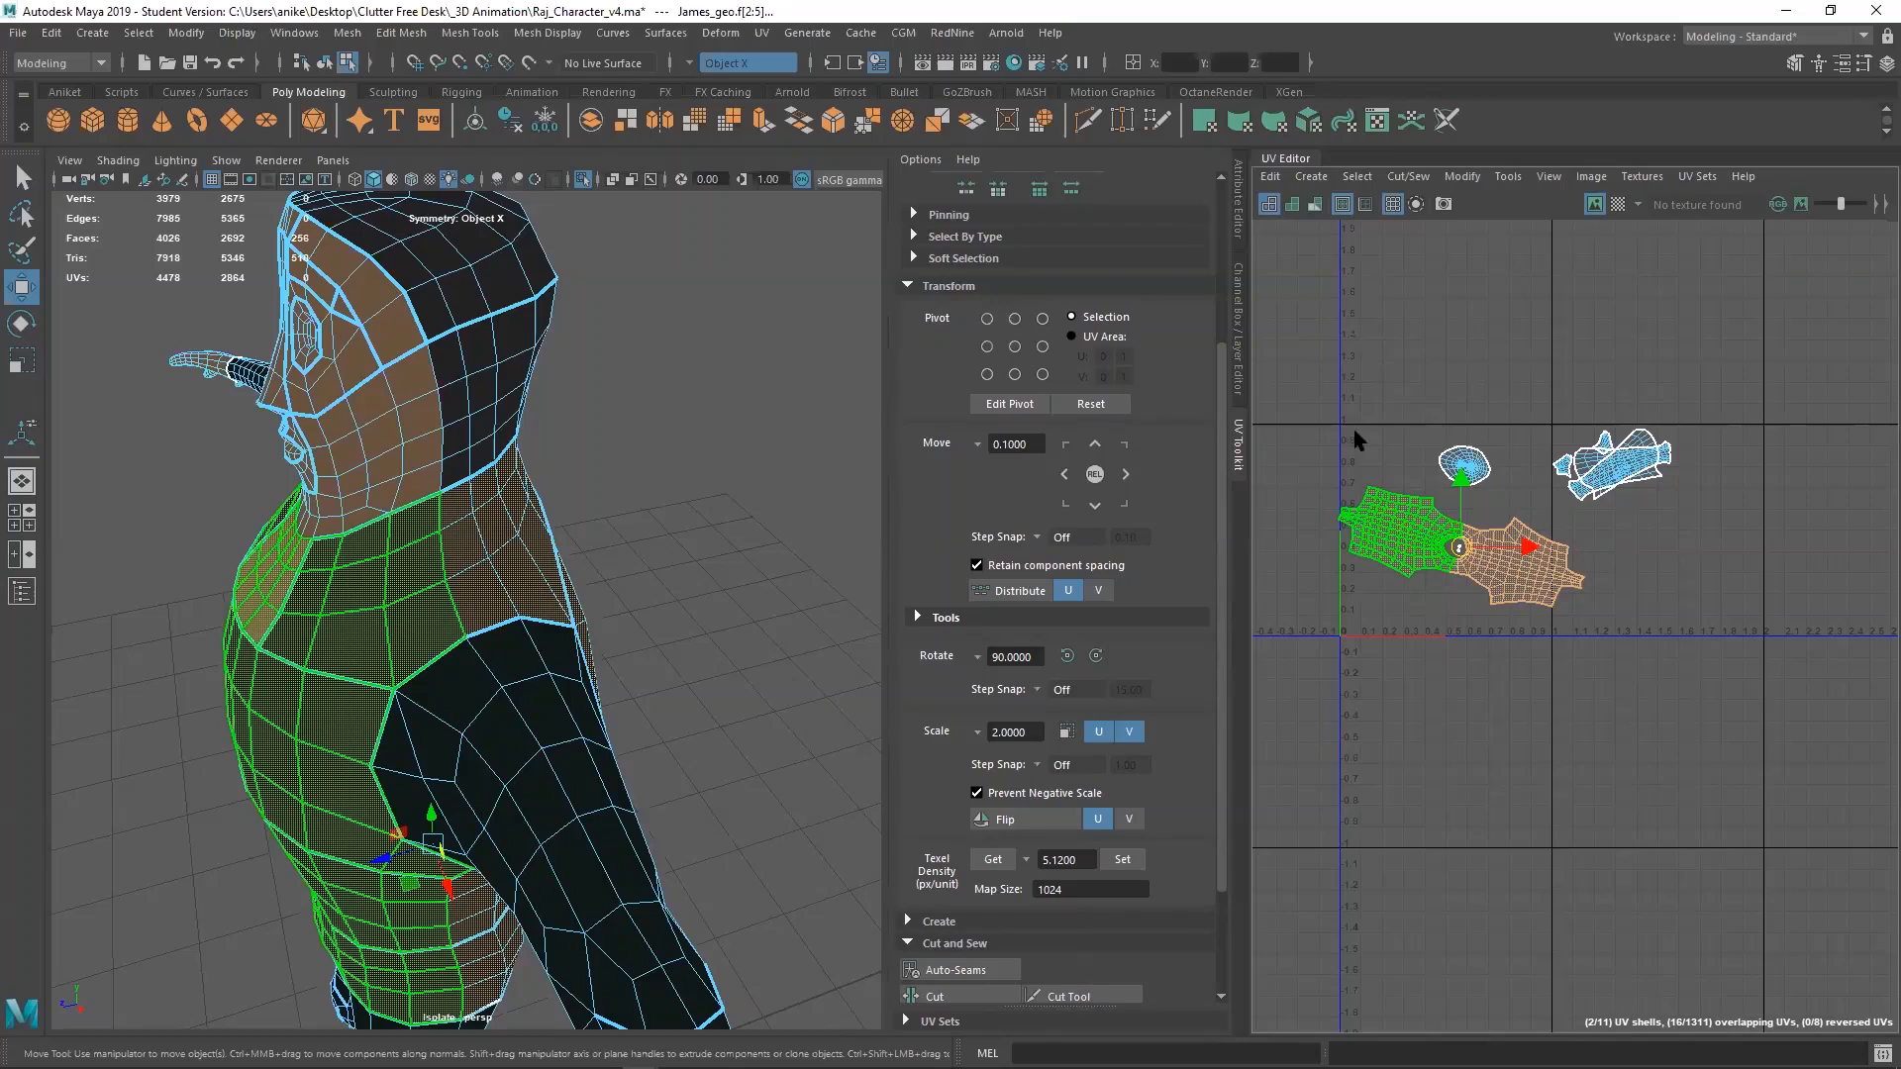
right_click_drag(1353, 391, 1235, 405, "shift")
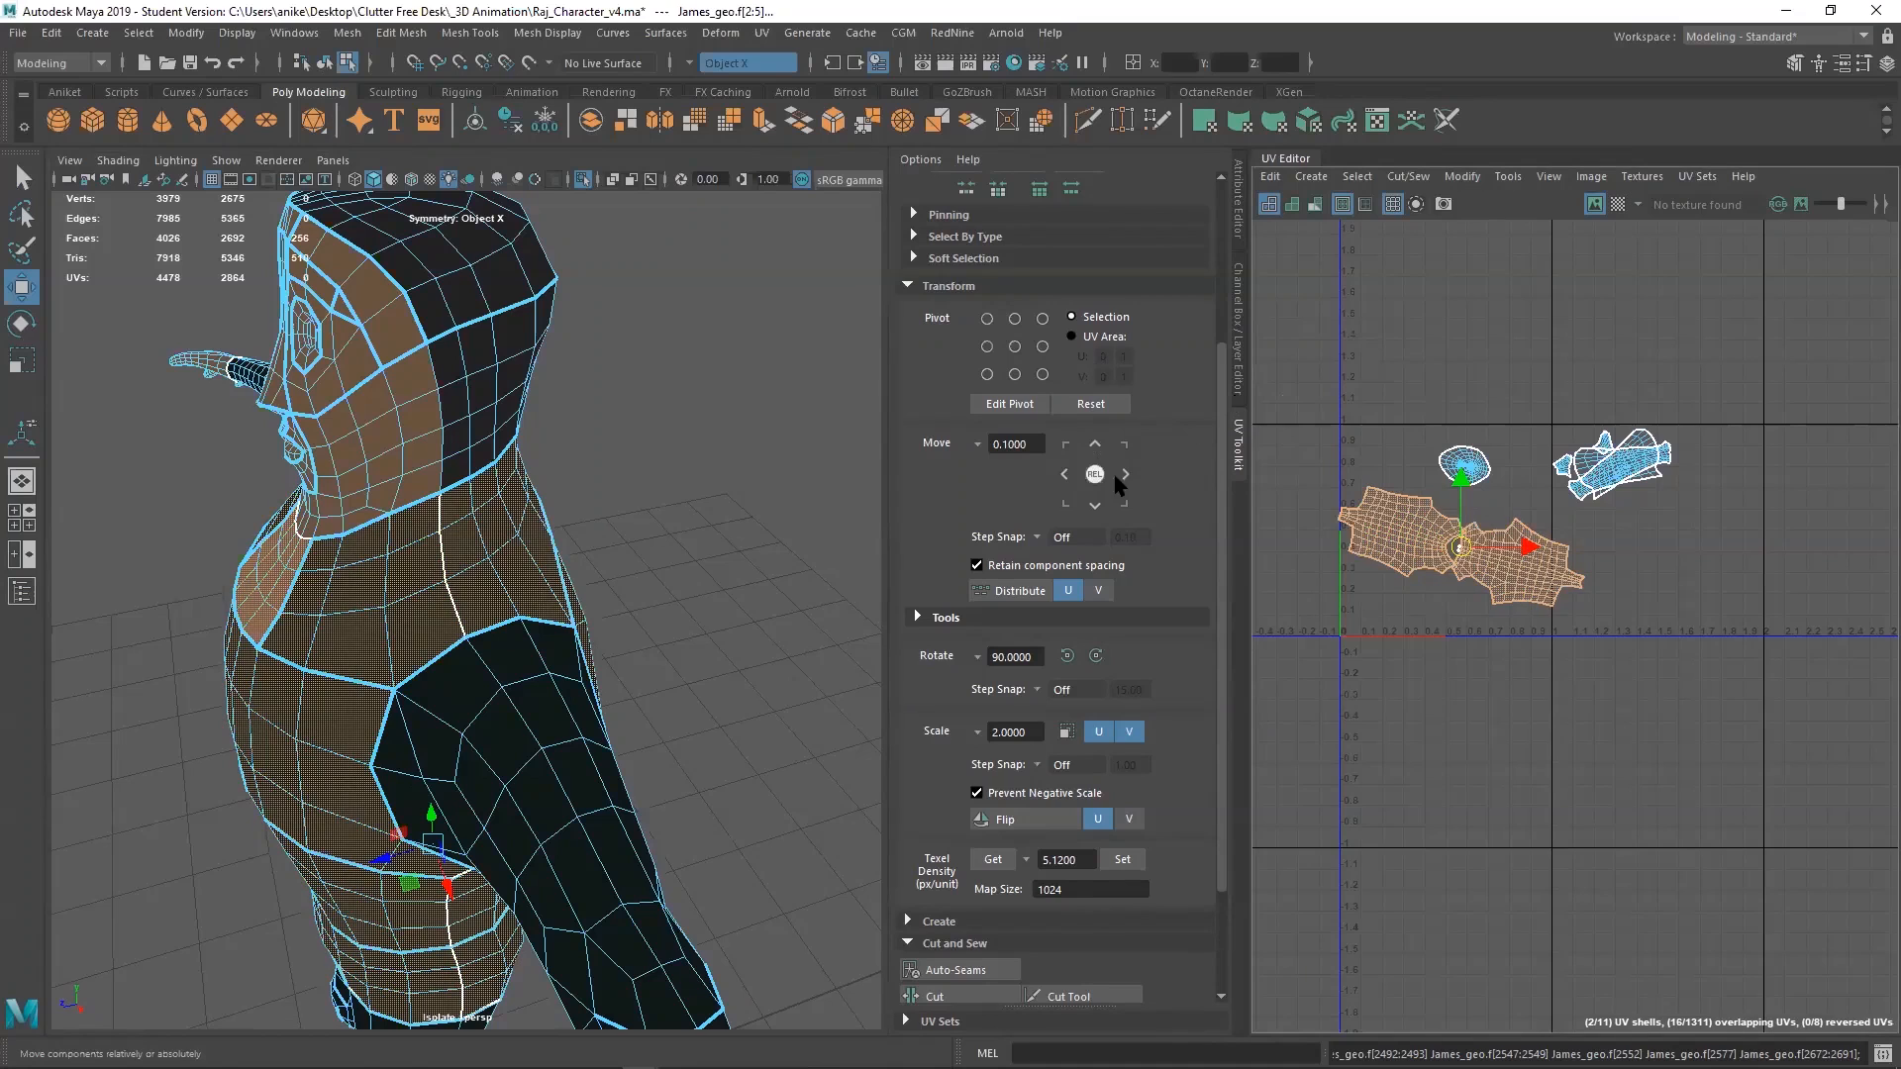
scroll(1459, 540, "up", 5)
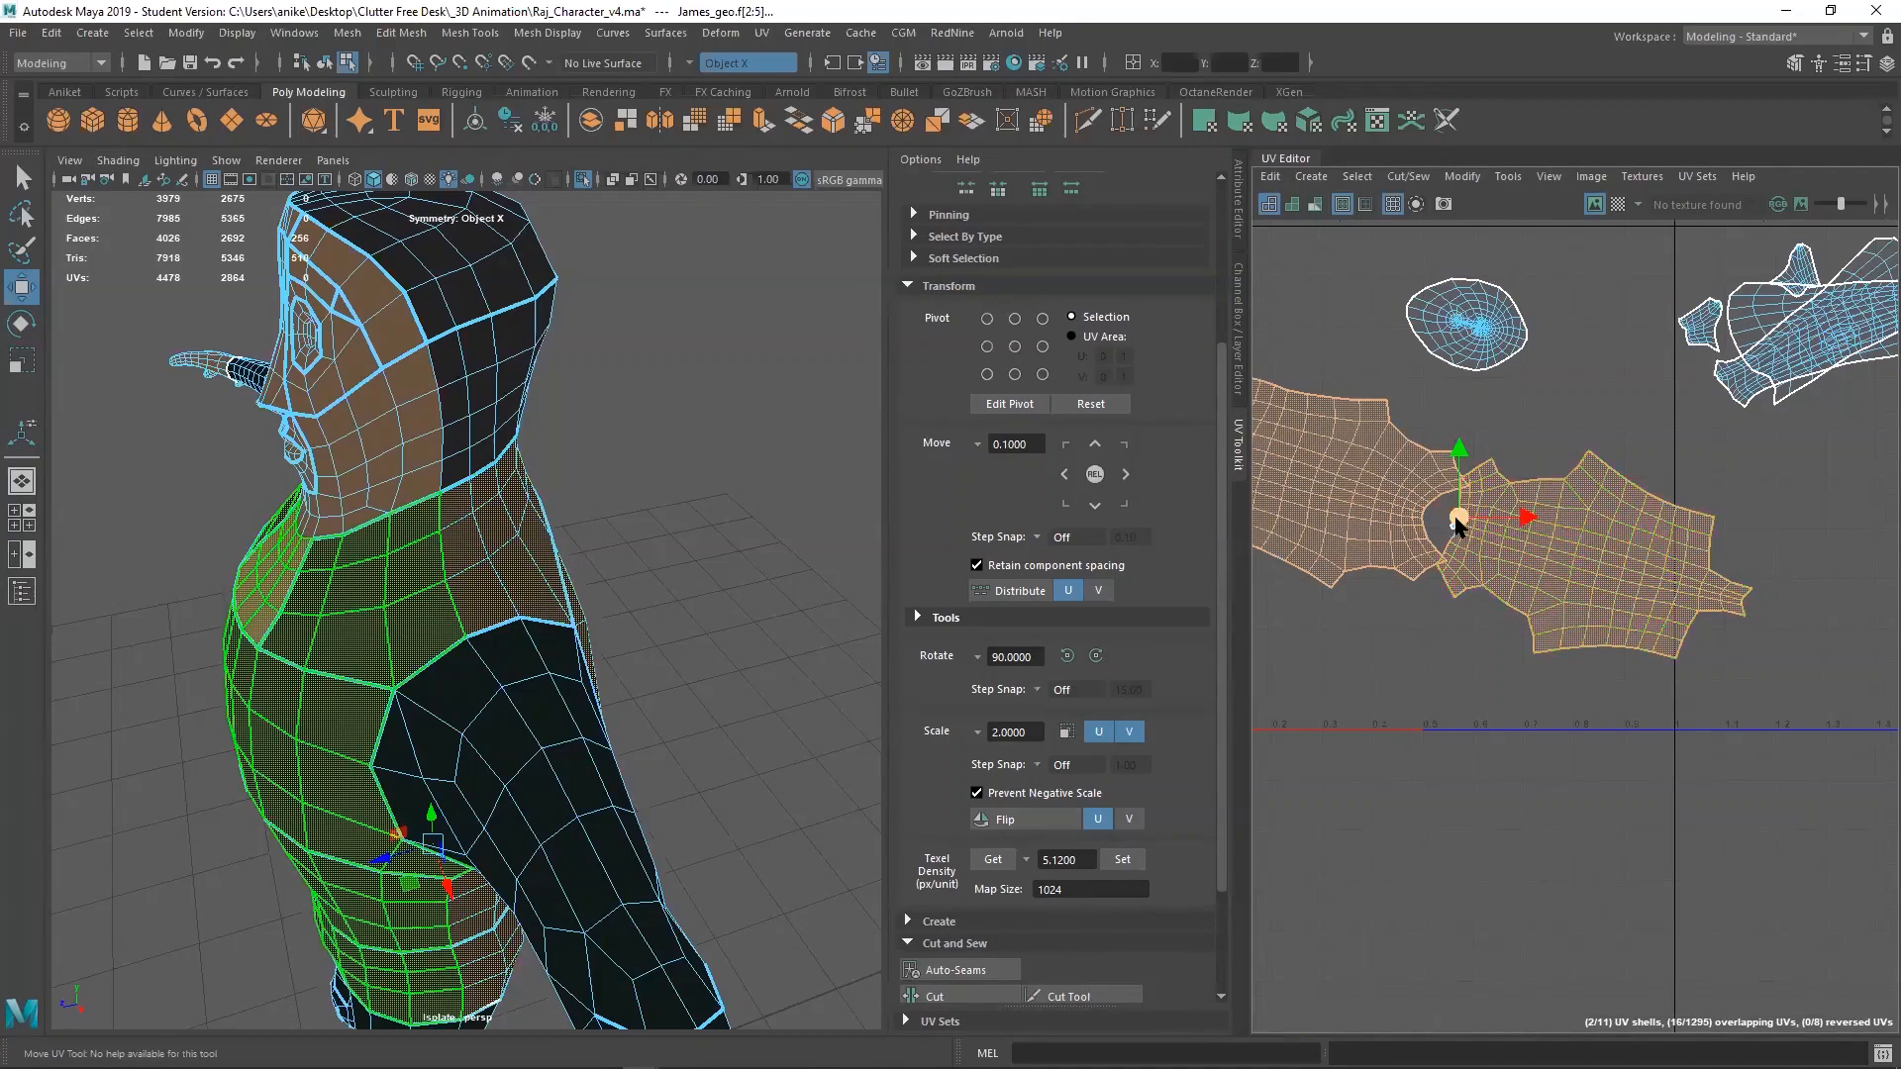
Move the arm shells clear of the torso shells in the UV layout and set their texel density to 5.12
left_click(657, 763)
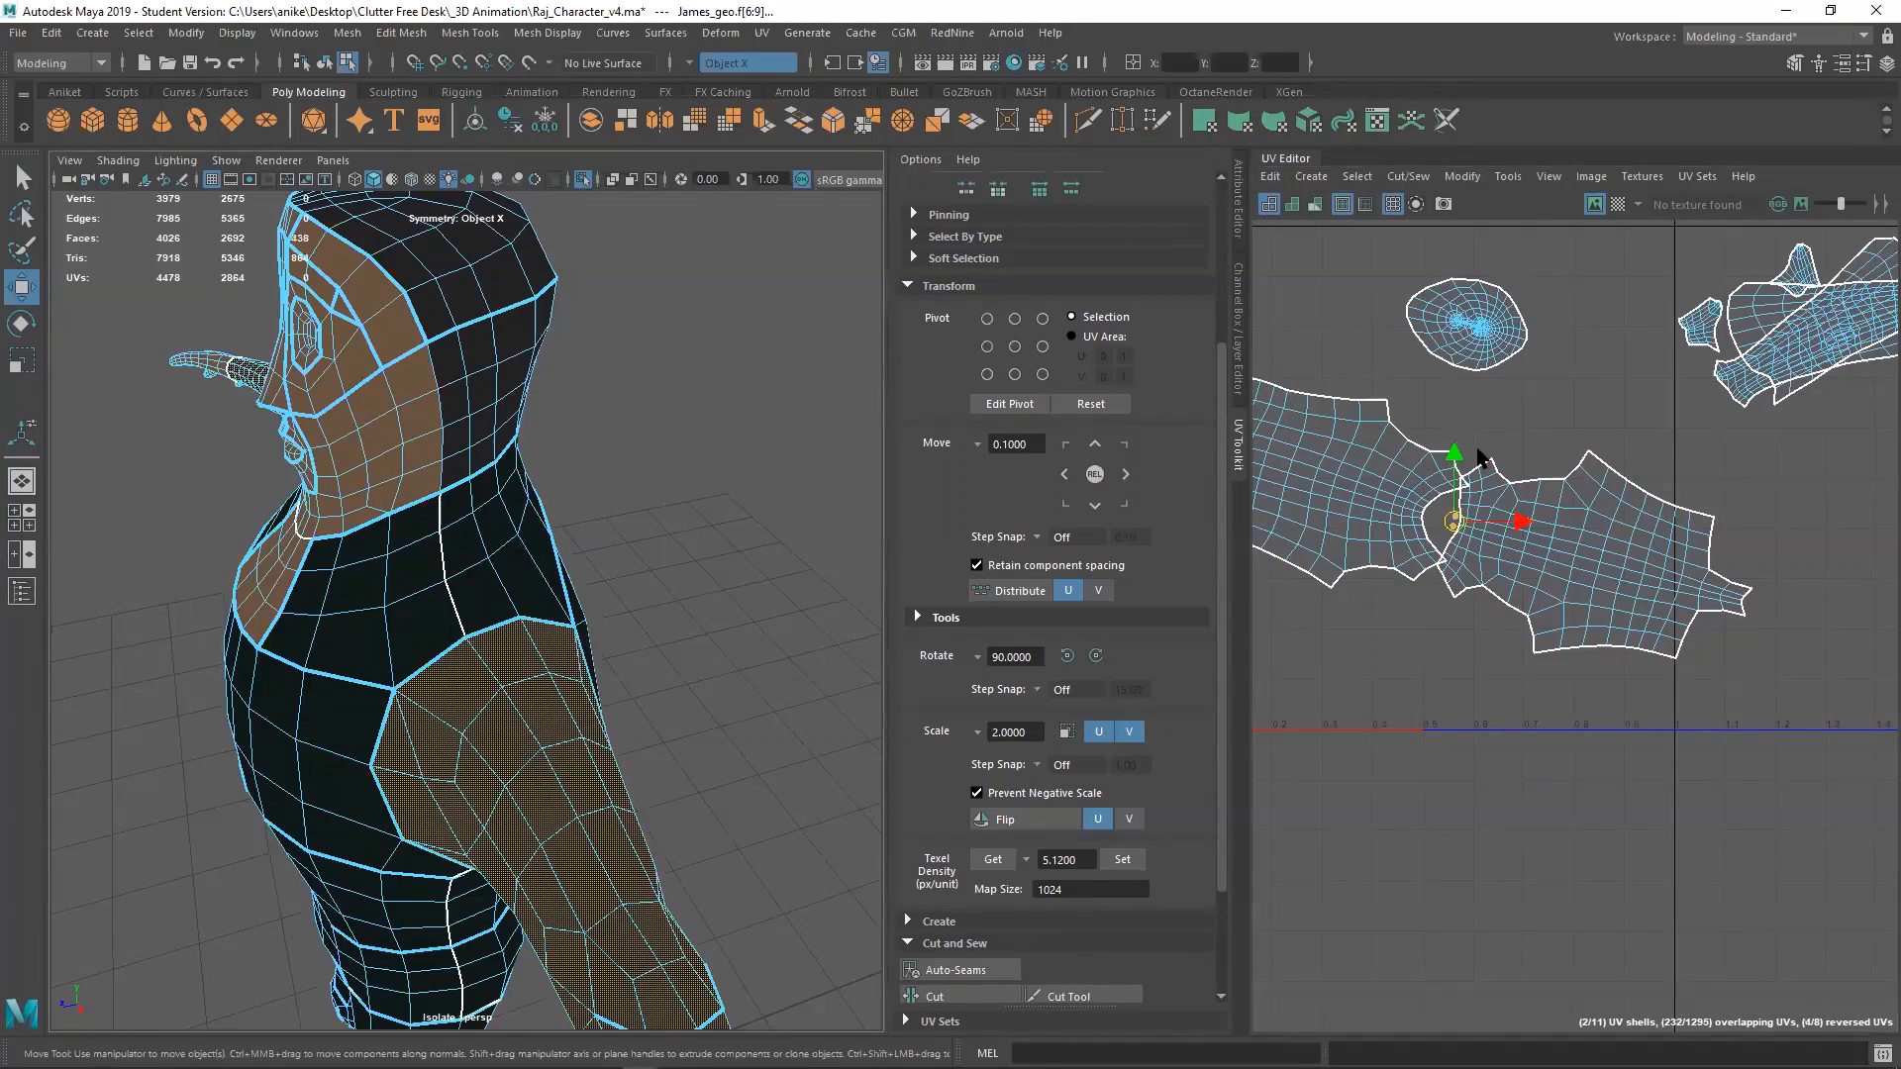
left_click_drag(1454, 521, 1370, 270)
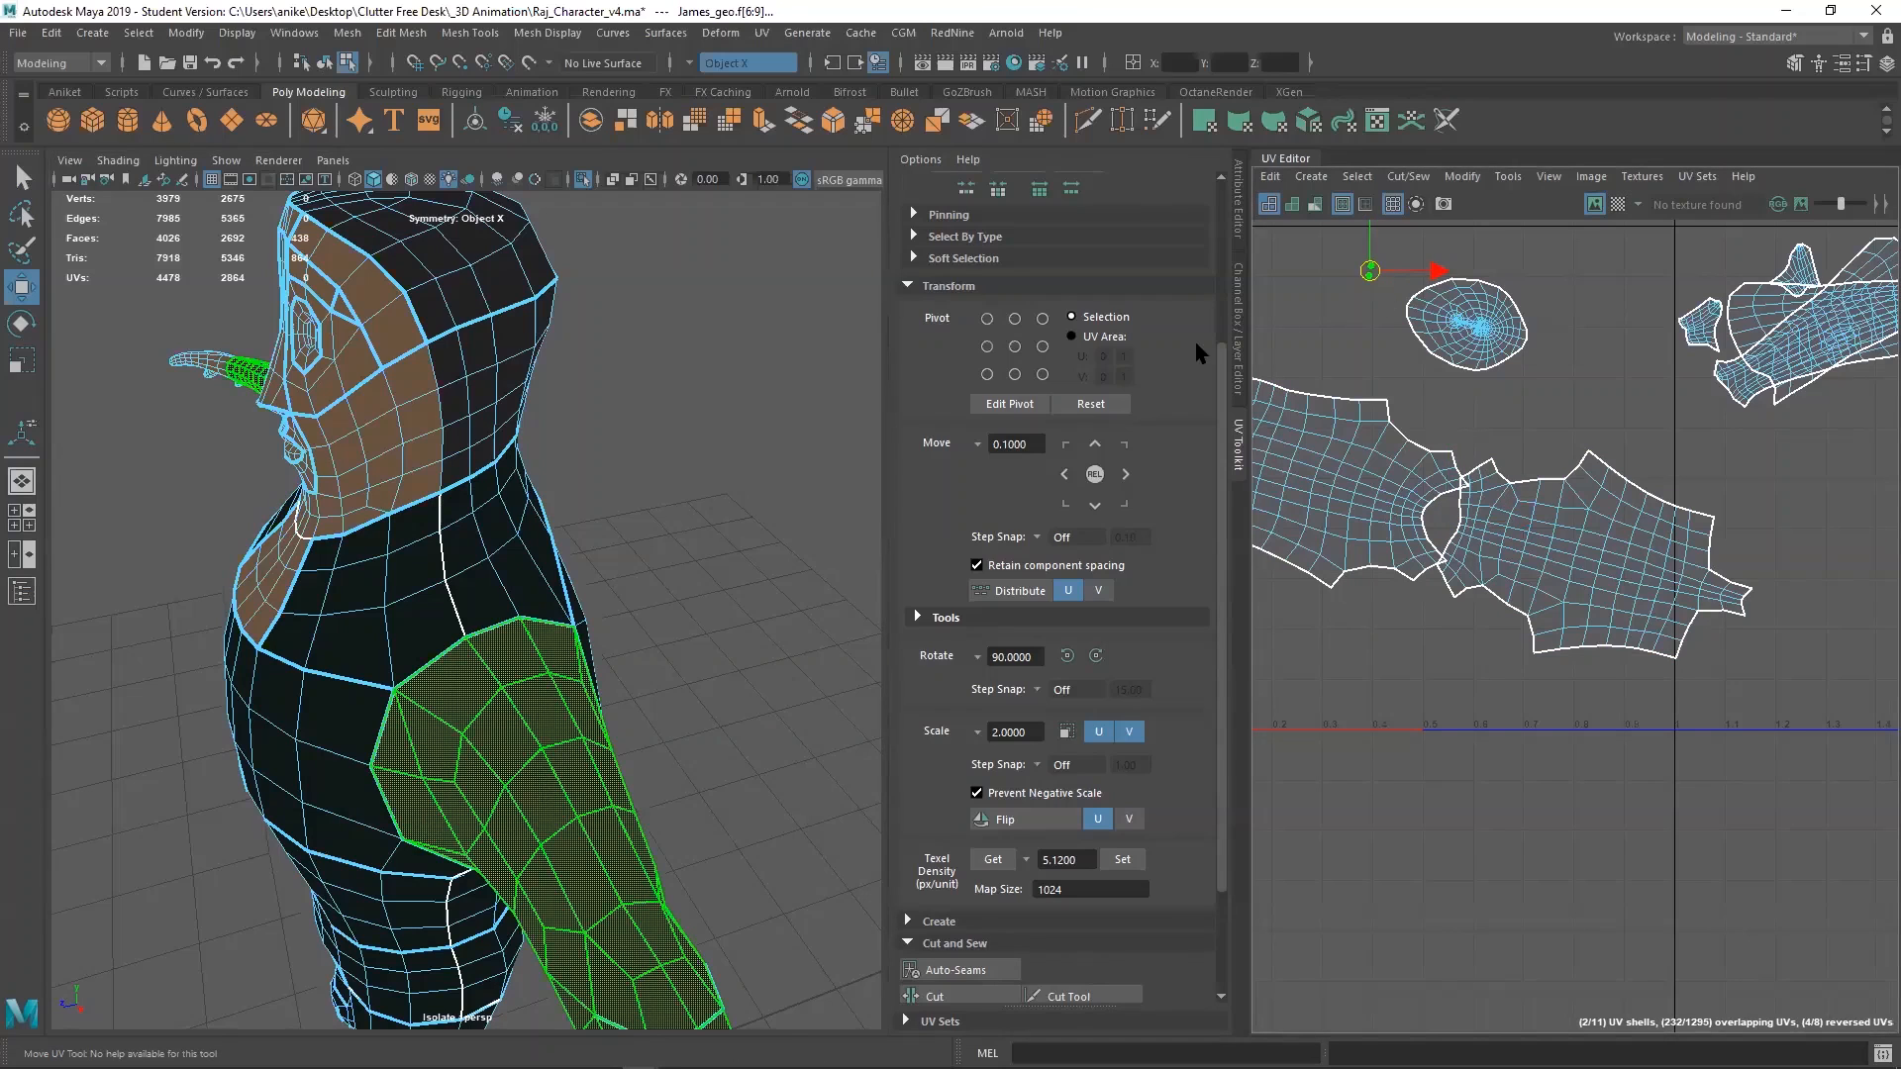
left_click(1123, 859)
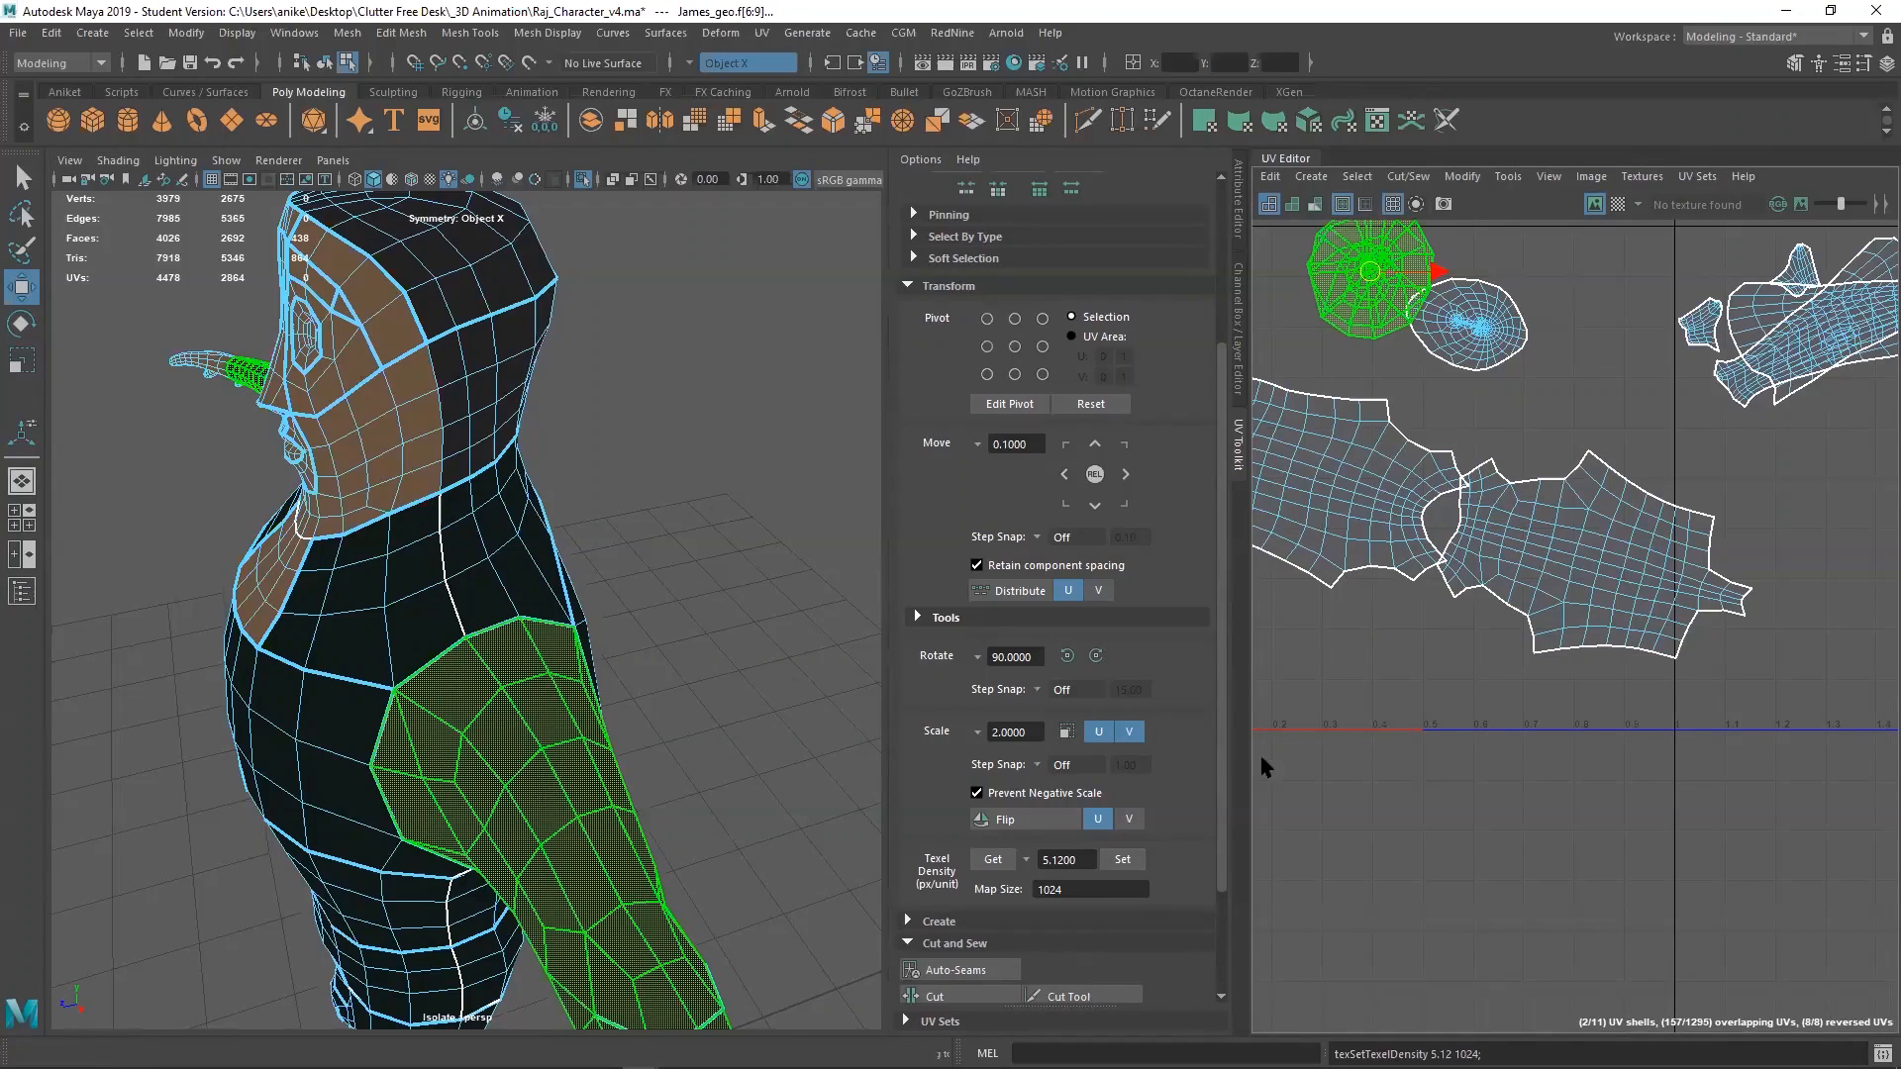
Switch to edge selection on the hand and add the edges across the thumb tip to the seam selection
middle_click_drag(674, 729, 547, 488, "alt")
left_click_drag(548, 555, 137, 669, "alt")
left_click_drag(495, 480, 624, 663, "alt")
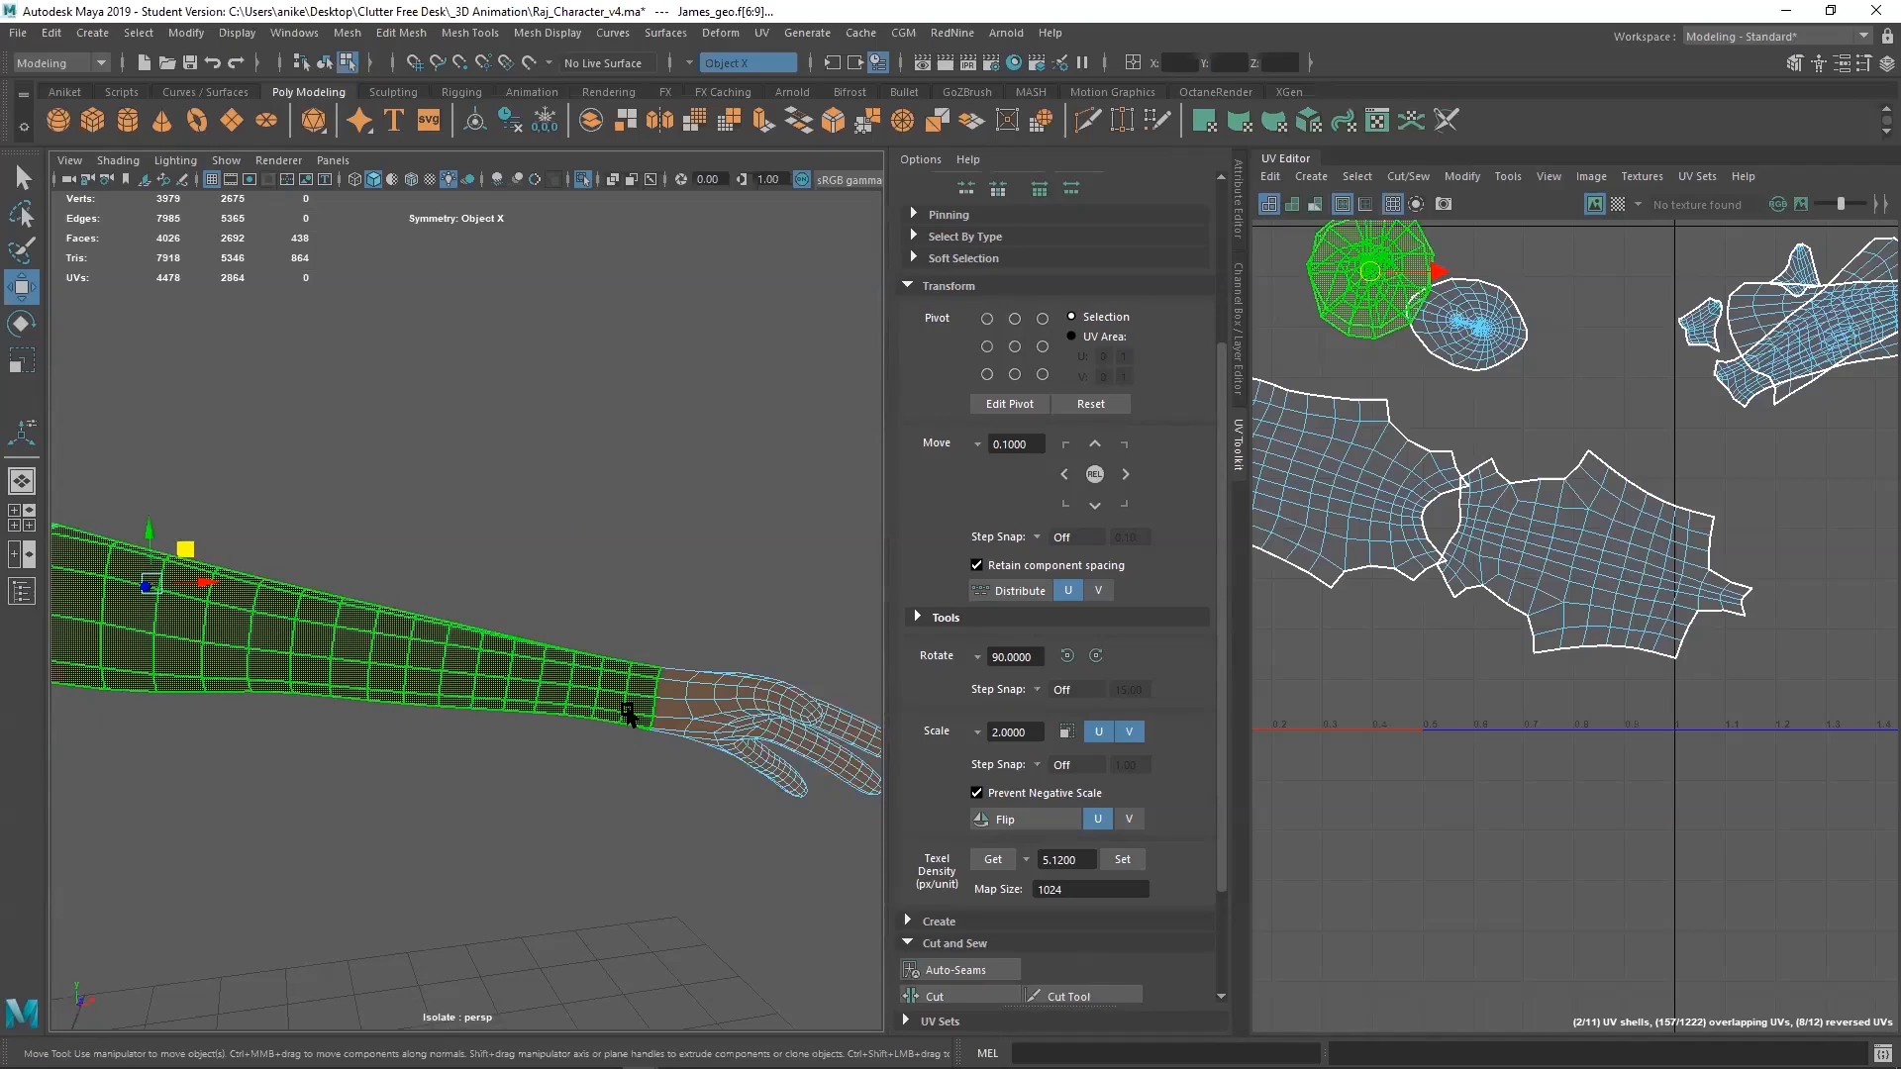
middle_click_drag(834, 733, 609, 678, "alt")
scroll(661, 683, "up", 6)
left_click_drag(666, 700, 489, 587, "alt")
right_click_drag(692, 389, 631, 605)
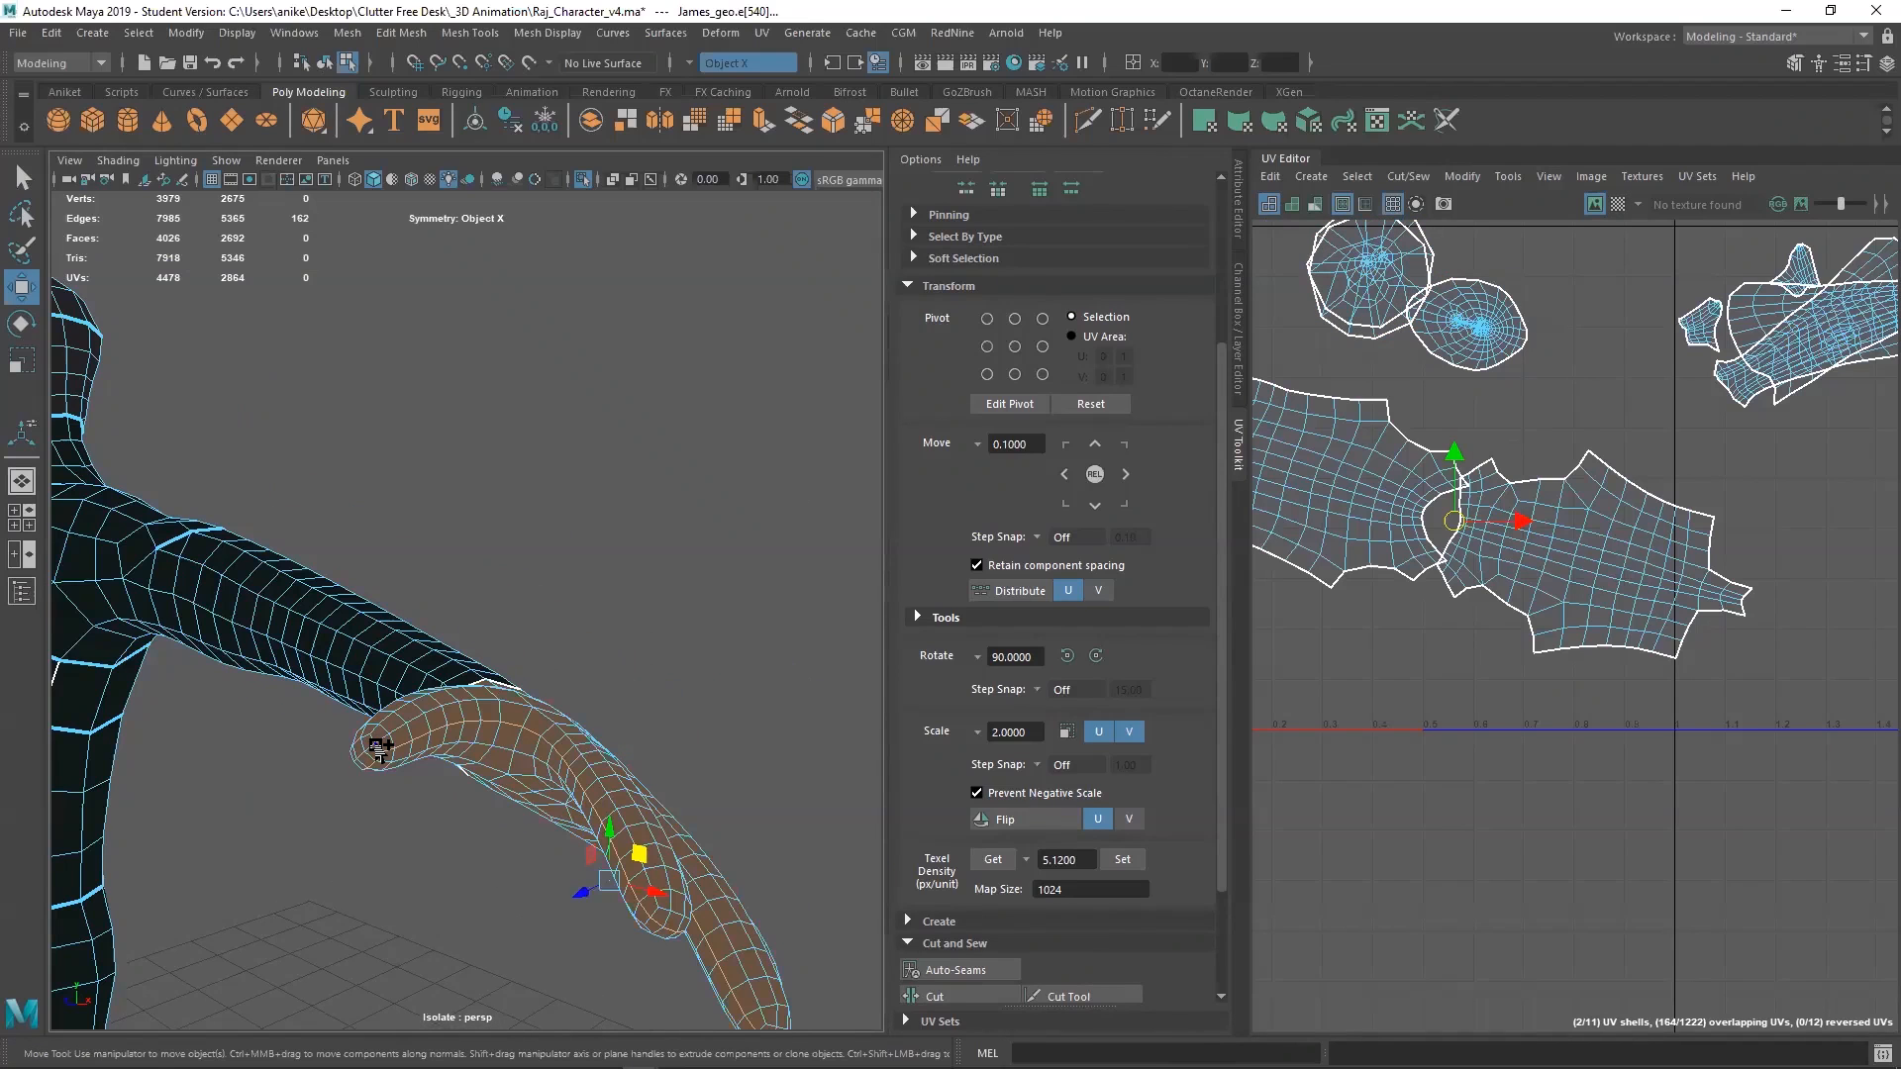
left_click(363, 741, "shift")
left_click(363, 740, "shift")
left_click_drag(630, 821, 550, 596, "alt")
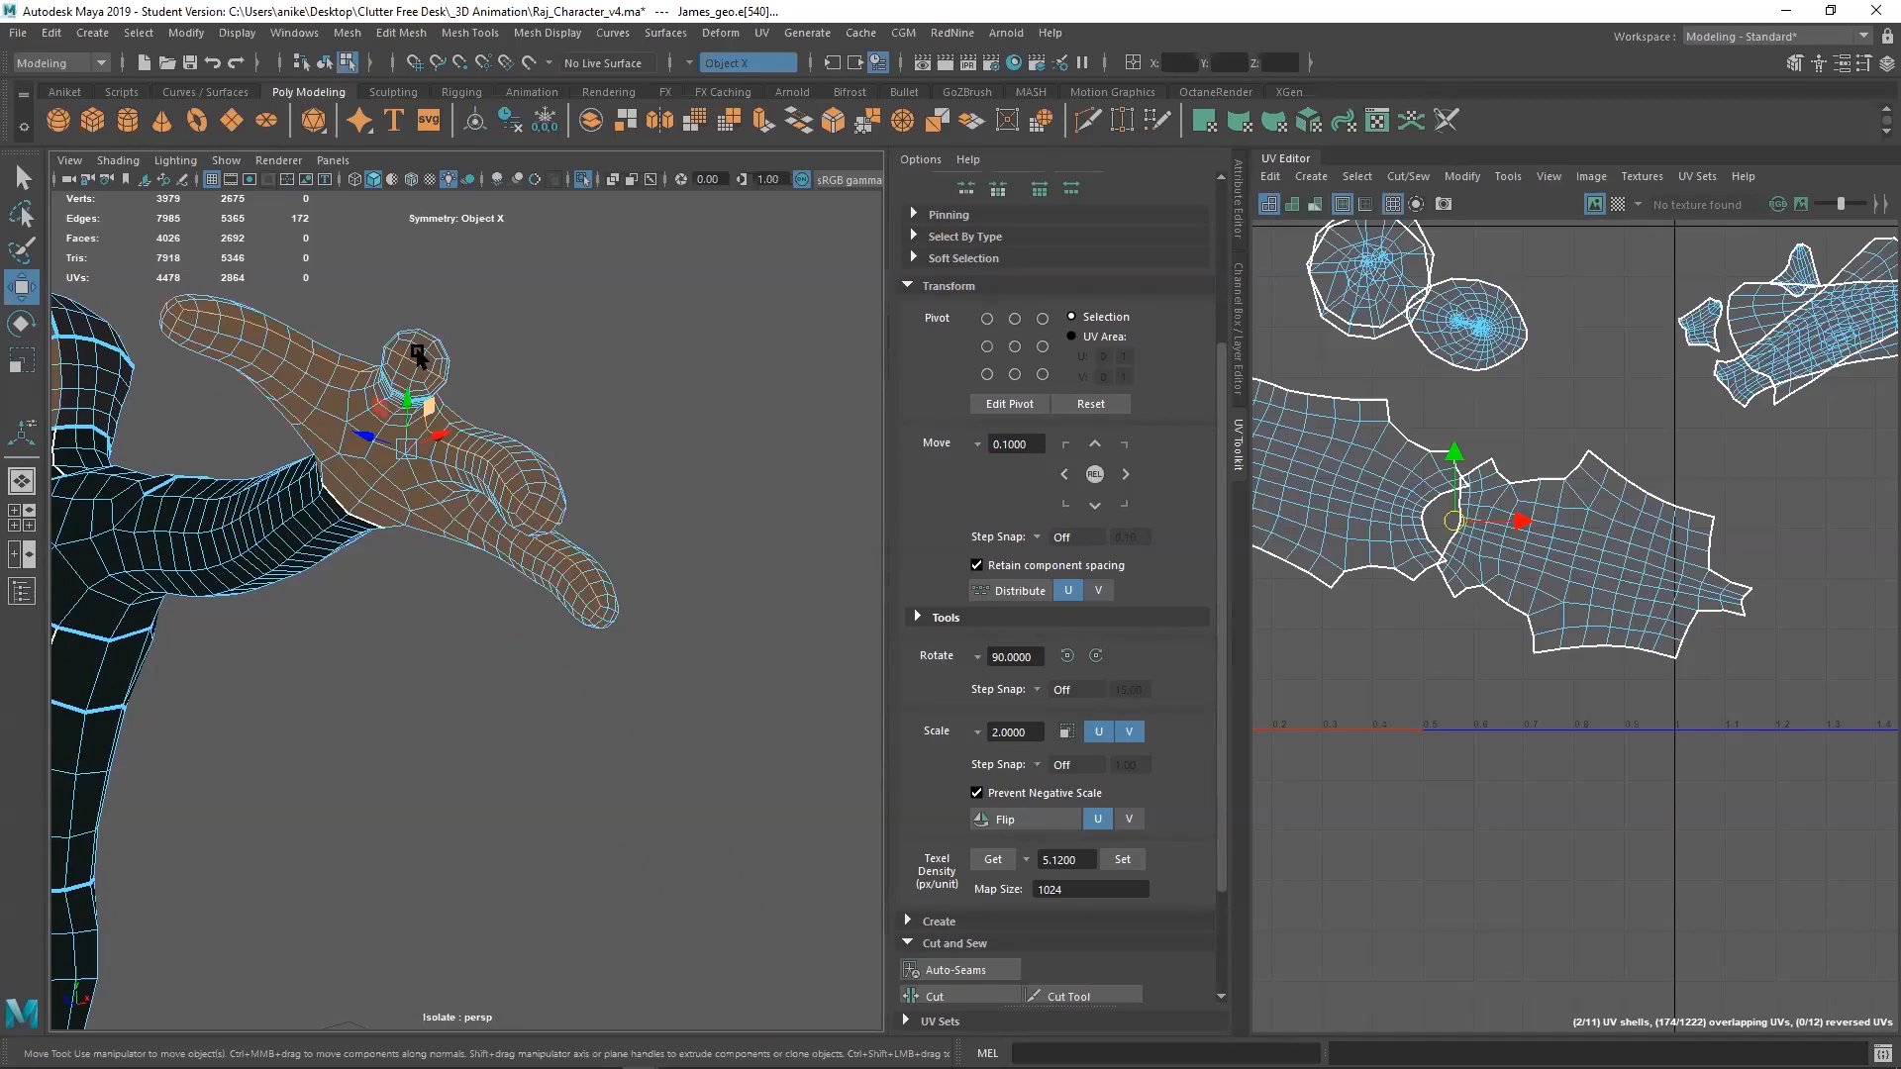
Correct the seam selection on the index fingertip, removing stray edges and adding the edges that run across its rounded end
scroll(417, 355, "up", 10)
scroll(453, 438, "down", 10)
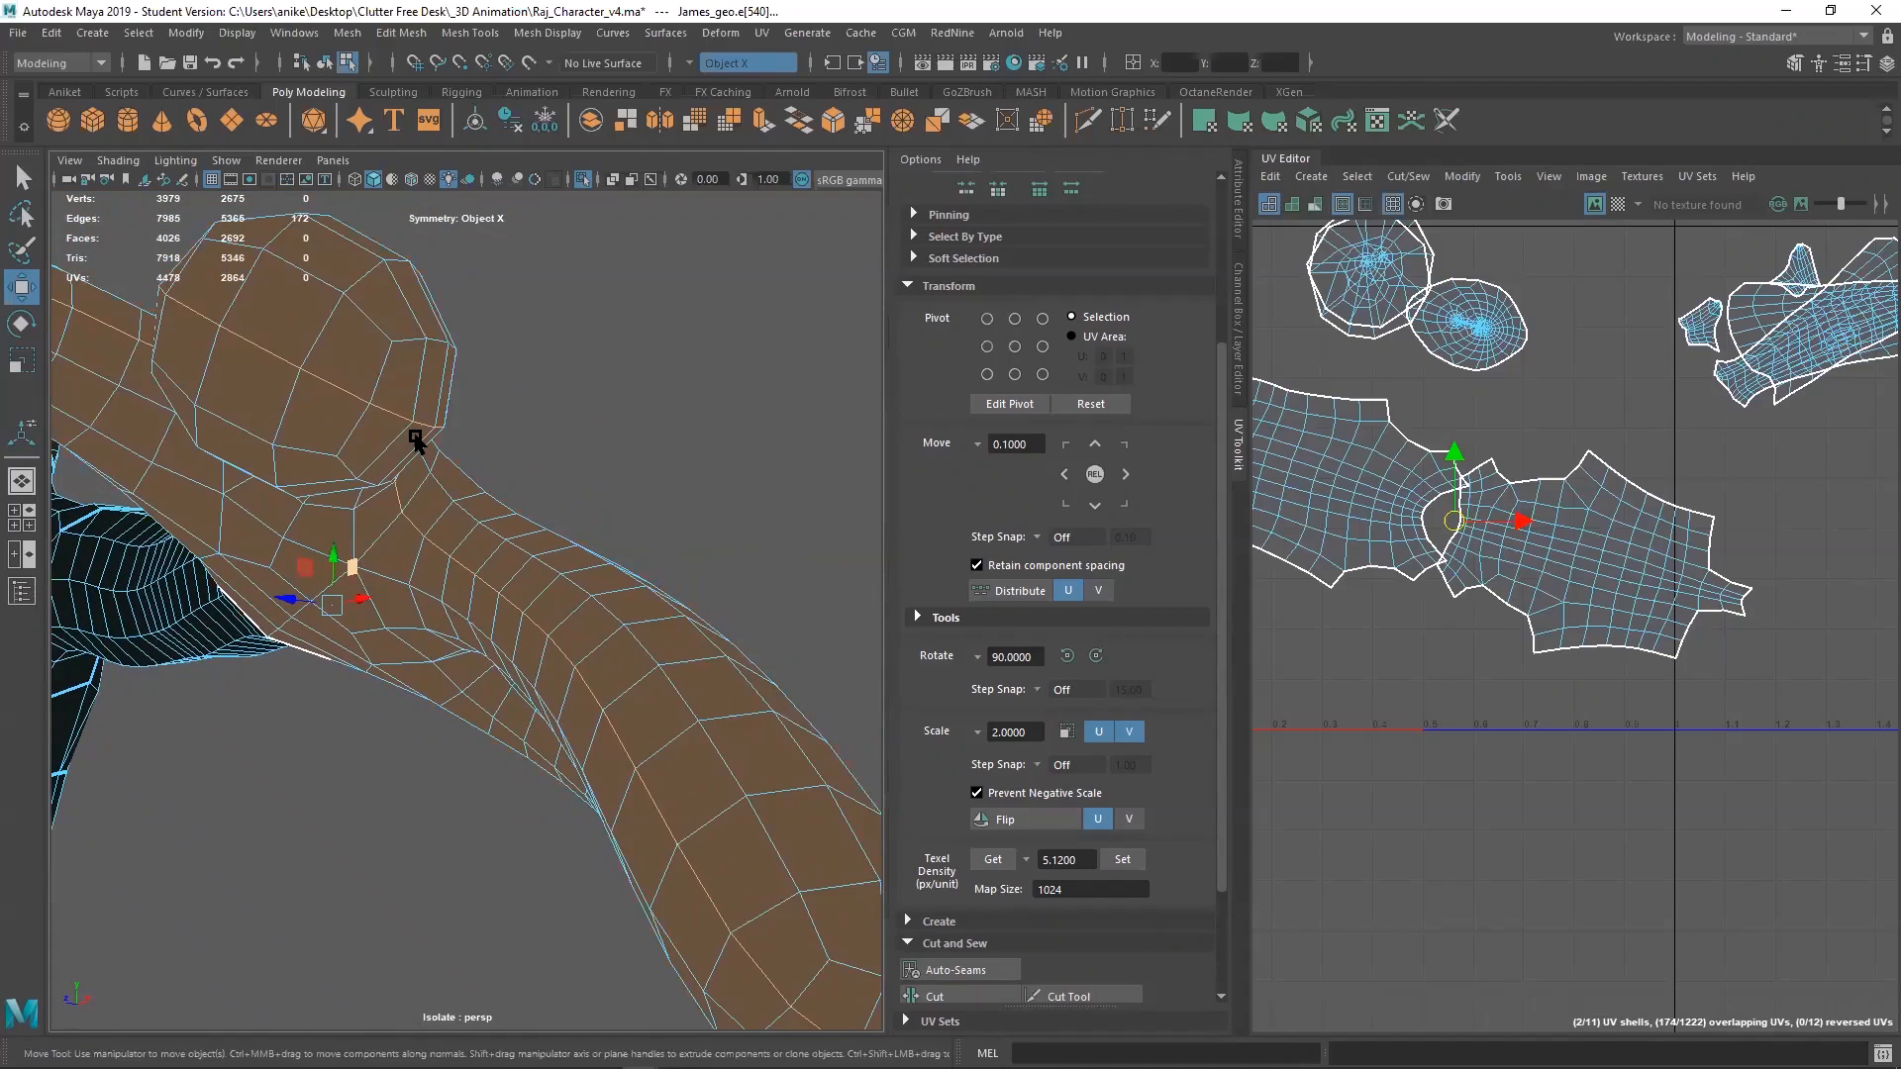
scroll(396, 444, "down", 3)
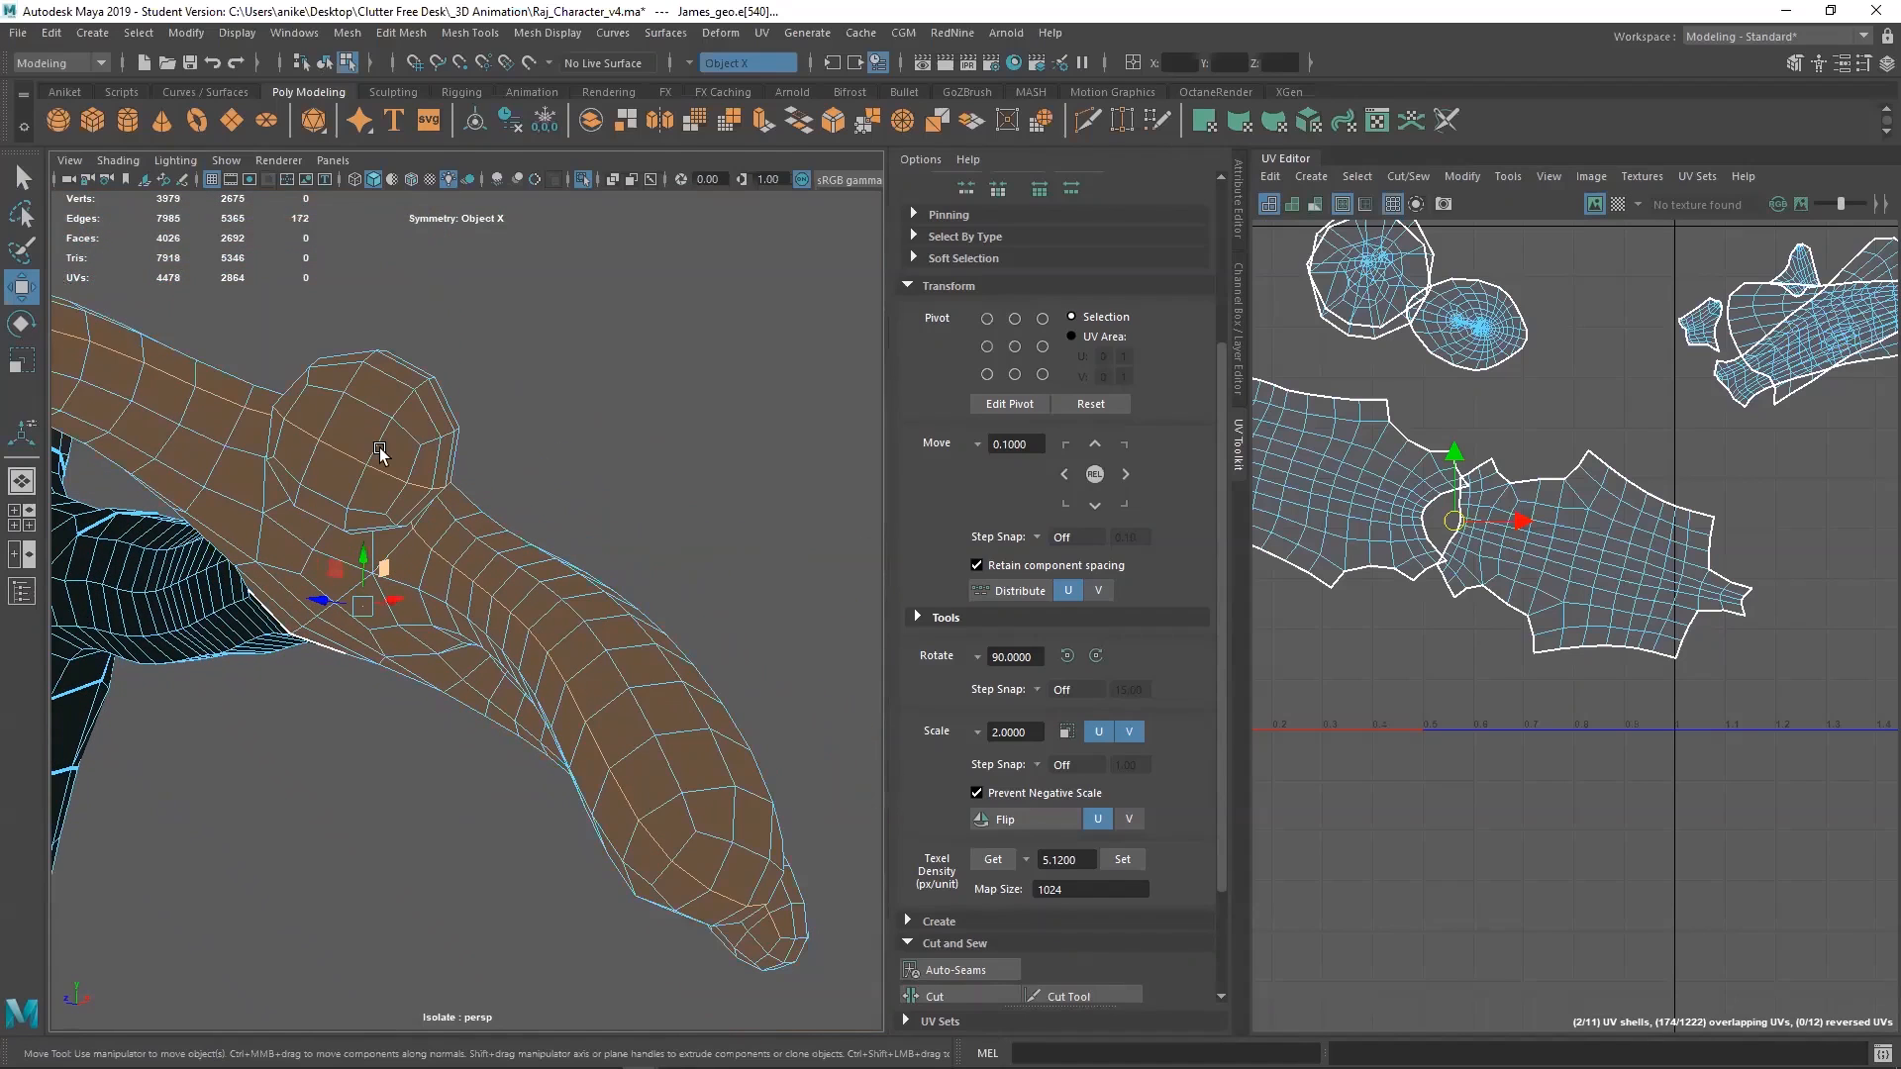
left_click(306, 432, "ctrl")
left_click(387, 473, "ctrl")
left_click(414, 462, "shift")
left_click(337, 413, "shift")
left_click(297, 403, "shift")
Add the edges running across the middle fingertip to the hand's seam selection
left_click_drag(700, 873, 346, 859, "alt")
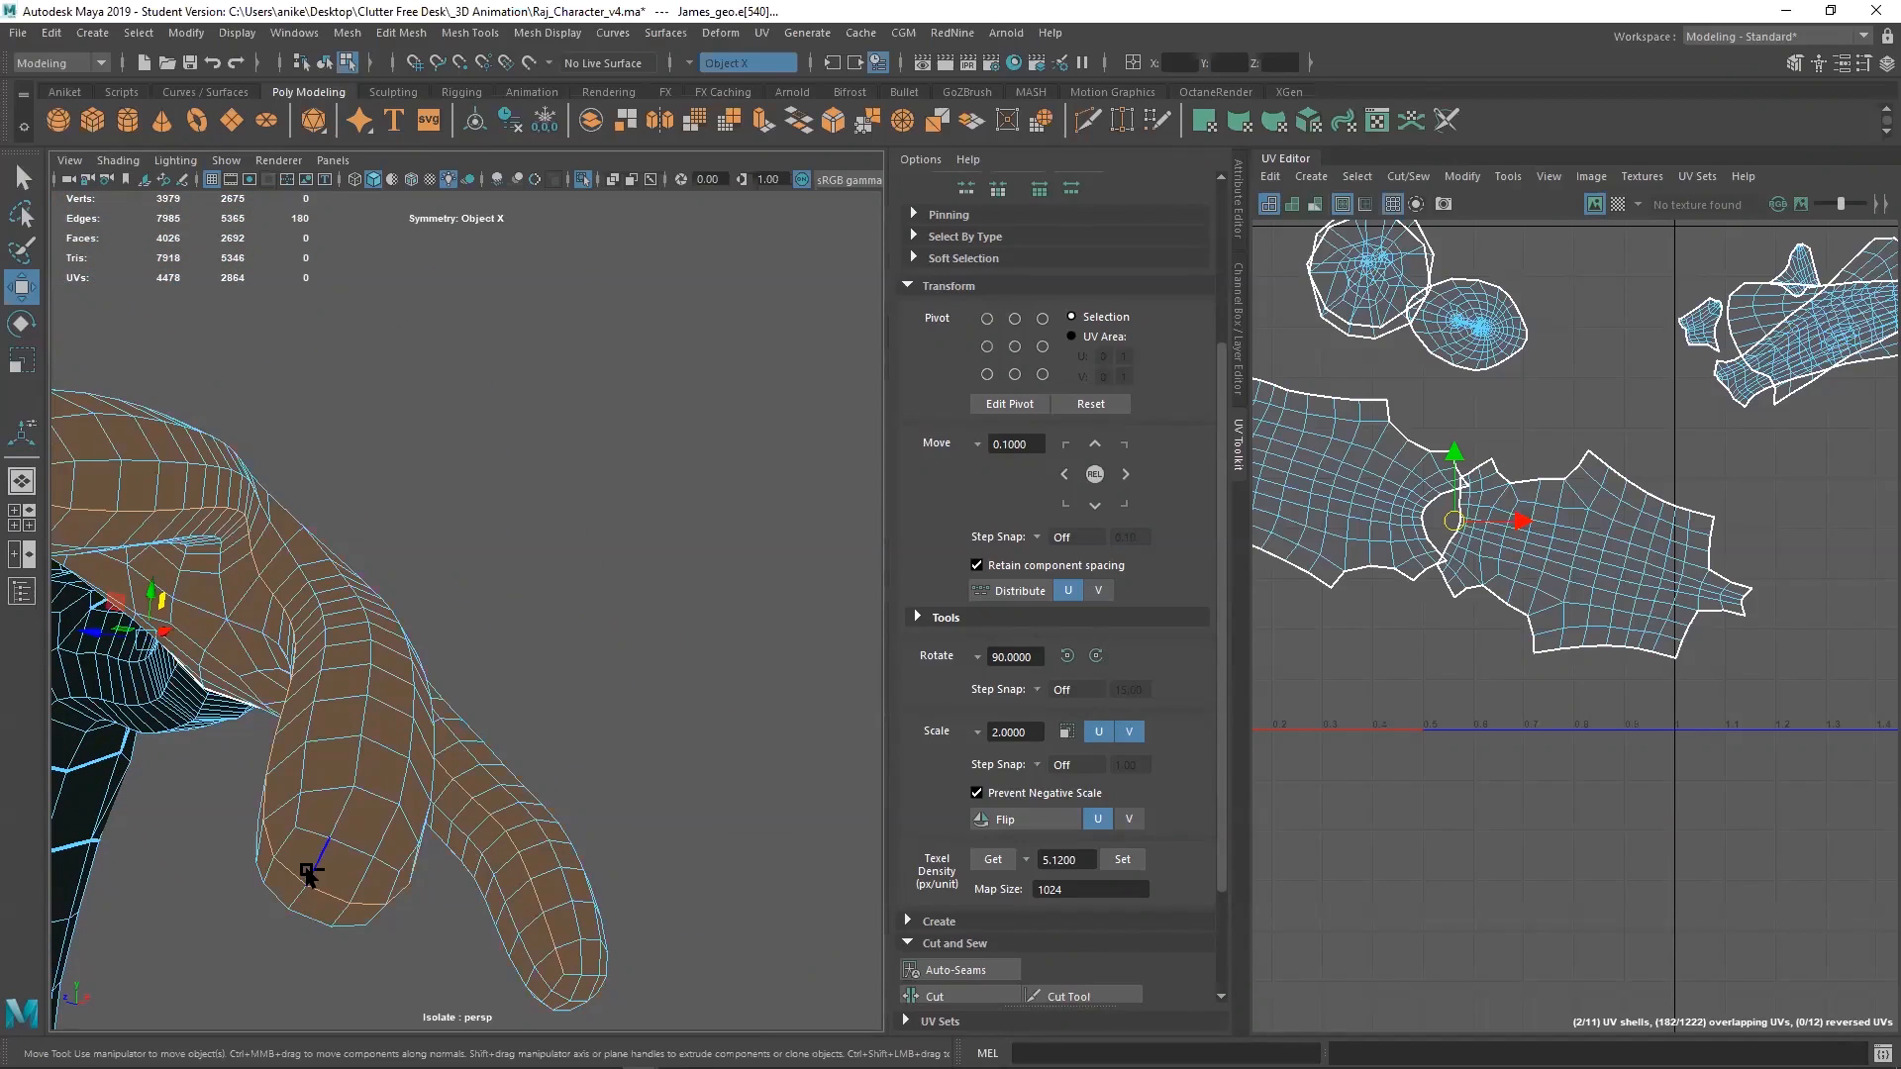
left_click(297, 878, "shift")
left_click(327, 894, "shift")
left_click(362, 904, "shift")
left_click(315, 839, "shift")
left_click(351, 855, "shift")
left_click(388, 877, "shift")
left_click(394, 889, "shift")
left_click(415, 888, "shift")
middle_click_drag(530, 897, 490, 817, "alt")
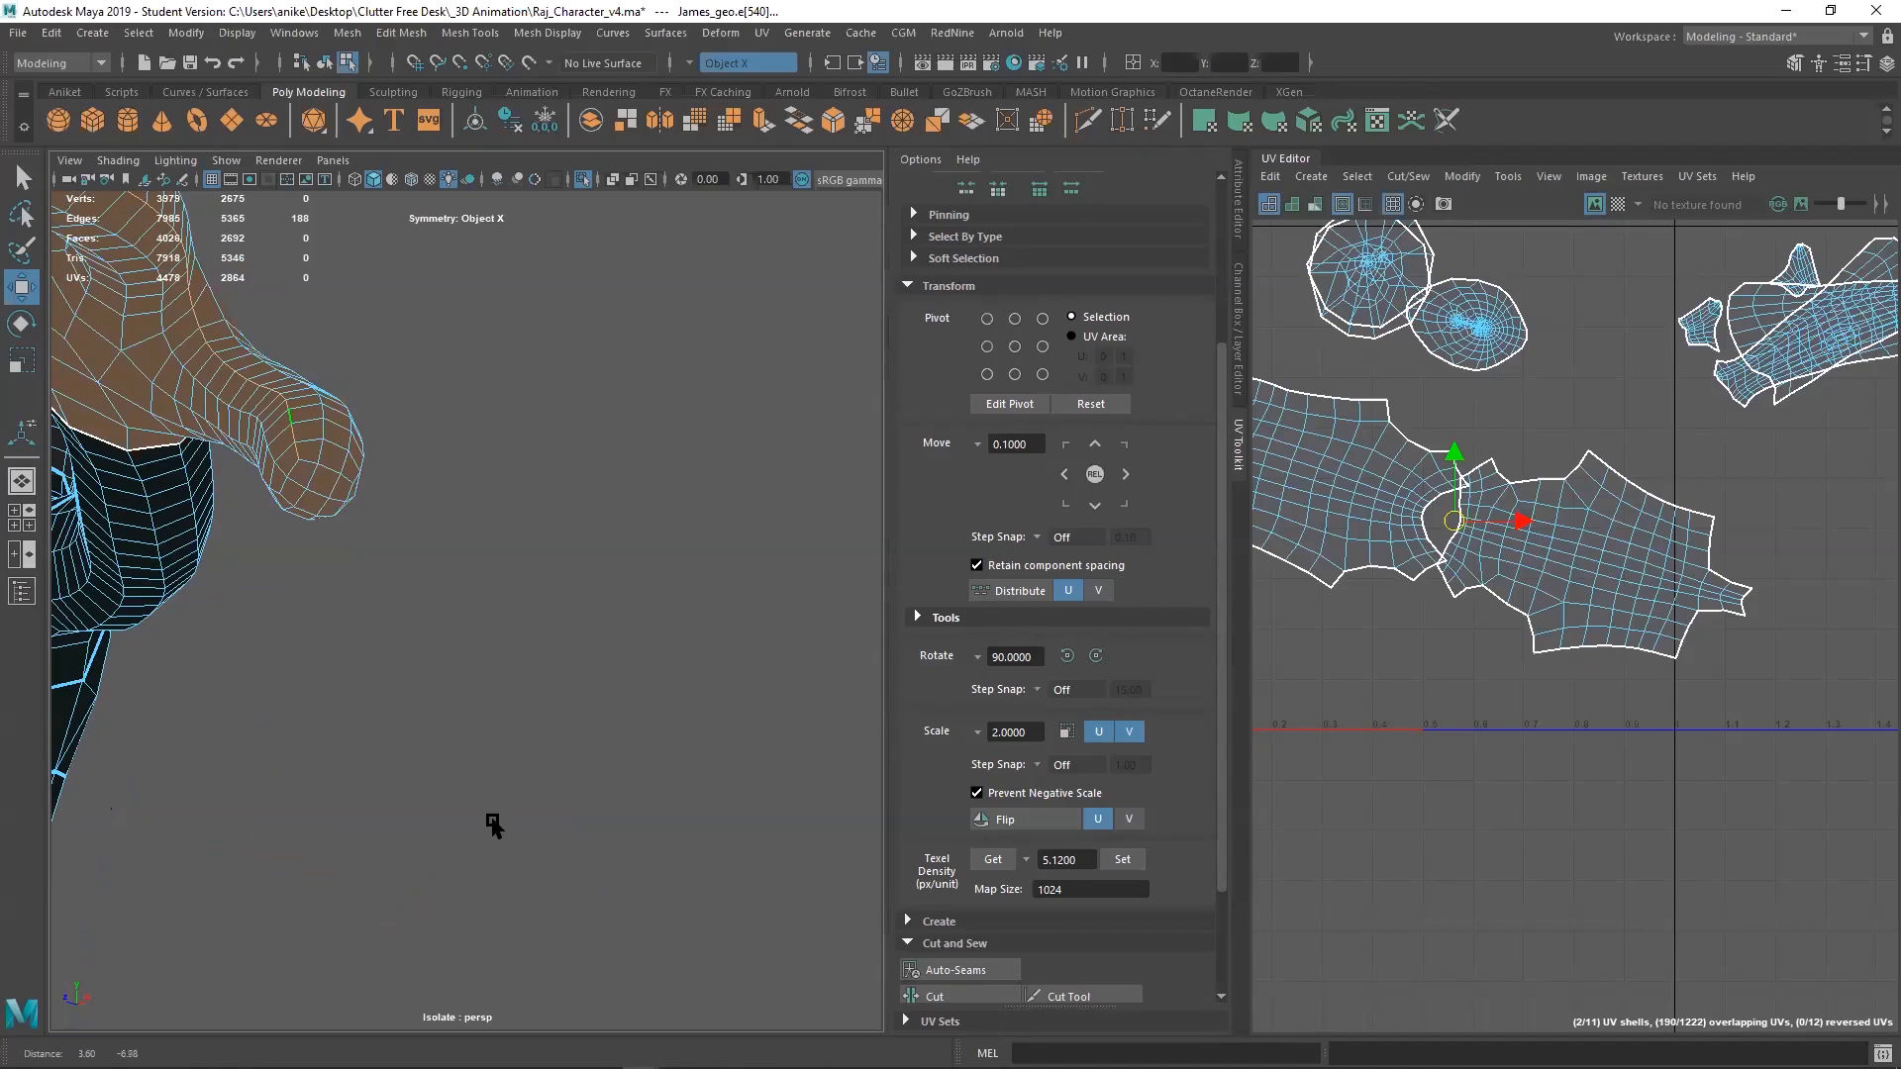
Complete the edge path around the fingertip and cut the UVs along the selected edges
left_click(295, 472, "shift")
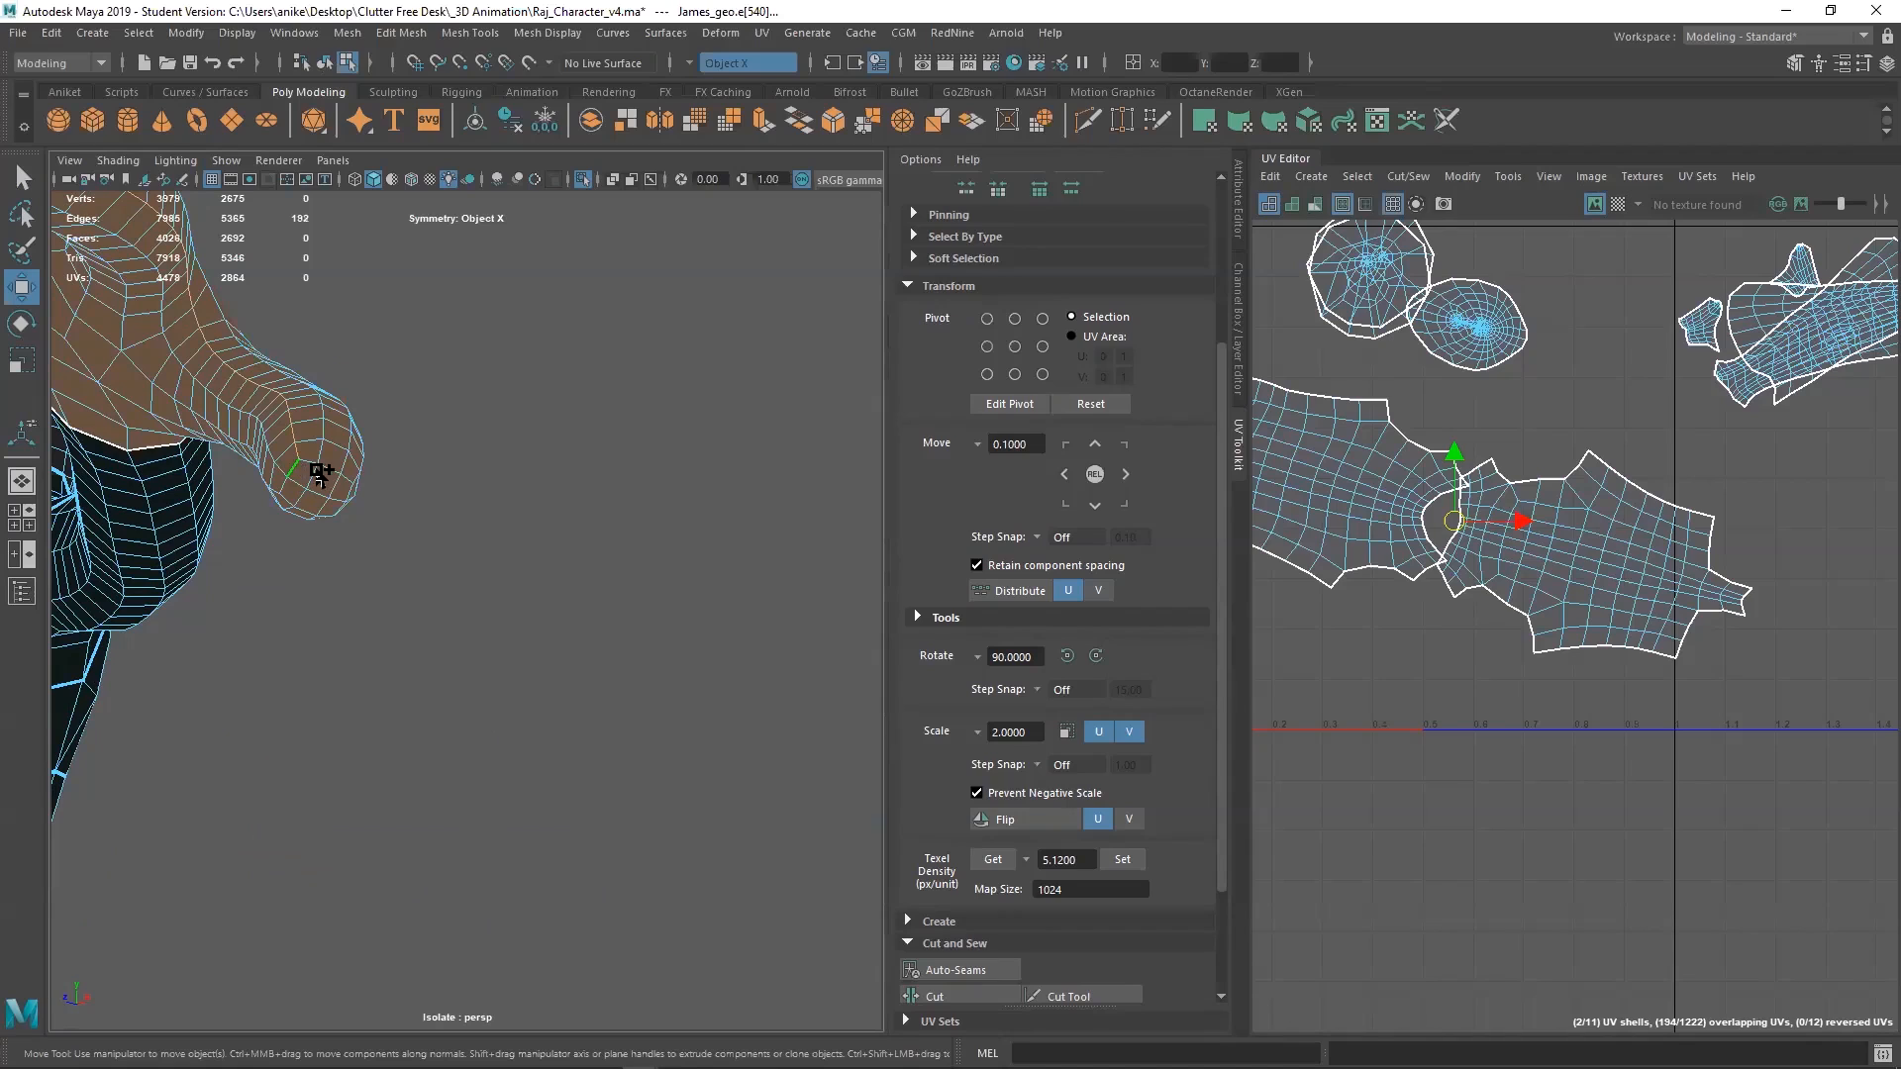
left_click(340, 487, "shift")
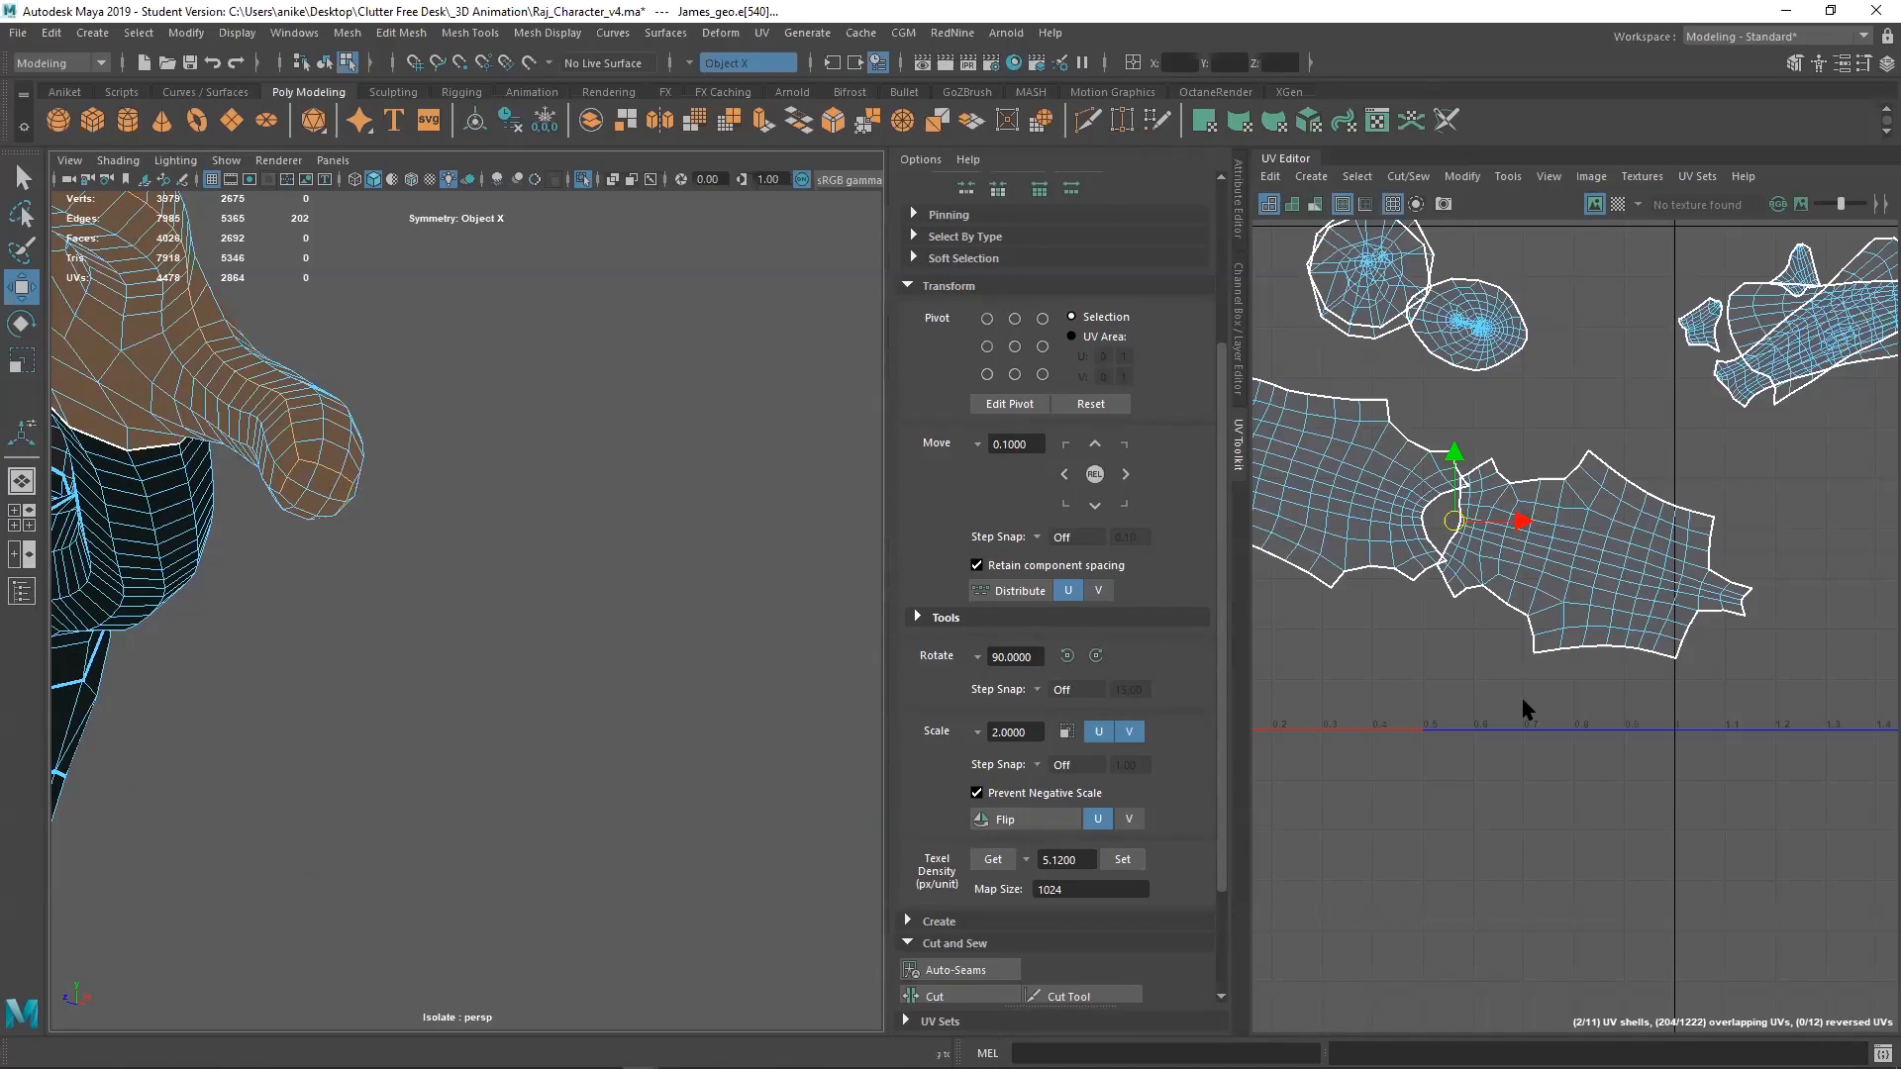
right_click_drag(1523, 703, 1451, 731, "shift")
Examine the UV seams along the arm, wrist and fingers with the hand's faces selected, then clear the selection
right_click_drag(454, 624, 414, 579, "alt")
middle_click_drag(446, 565, 495, 580, "alt")
right_click_drag(1388, 760, 1286, 735)
left_click_drag(487, 538, 584, 550, "alt")
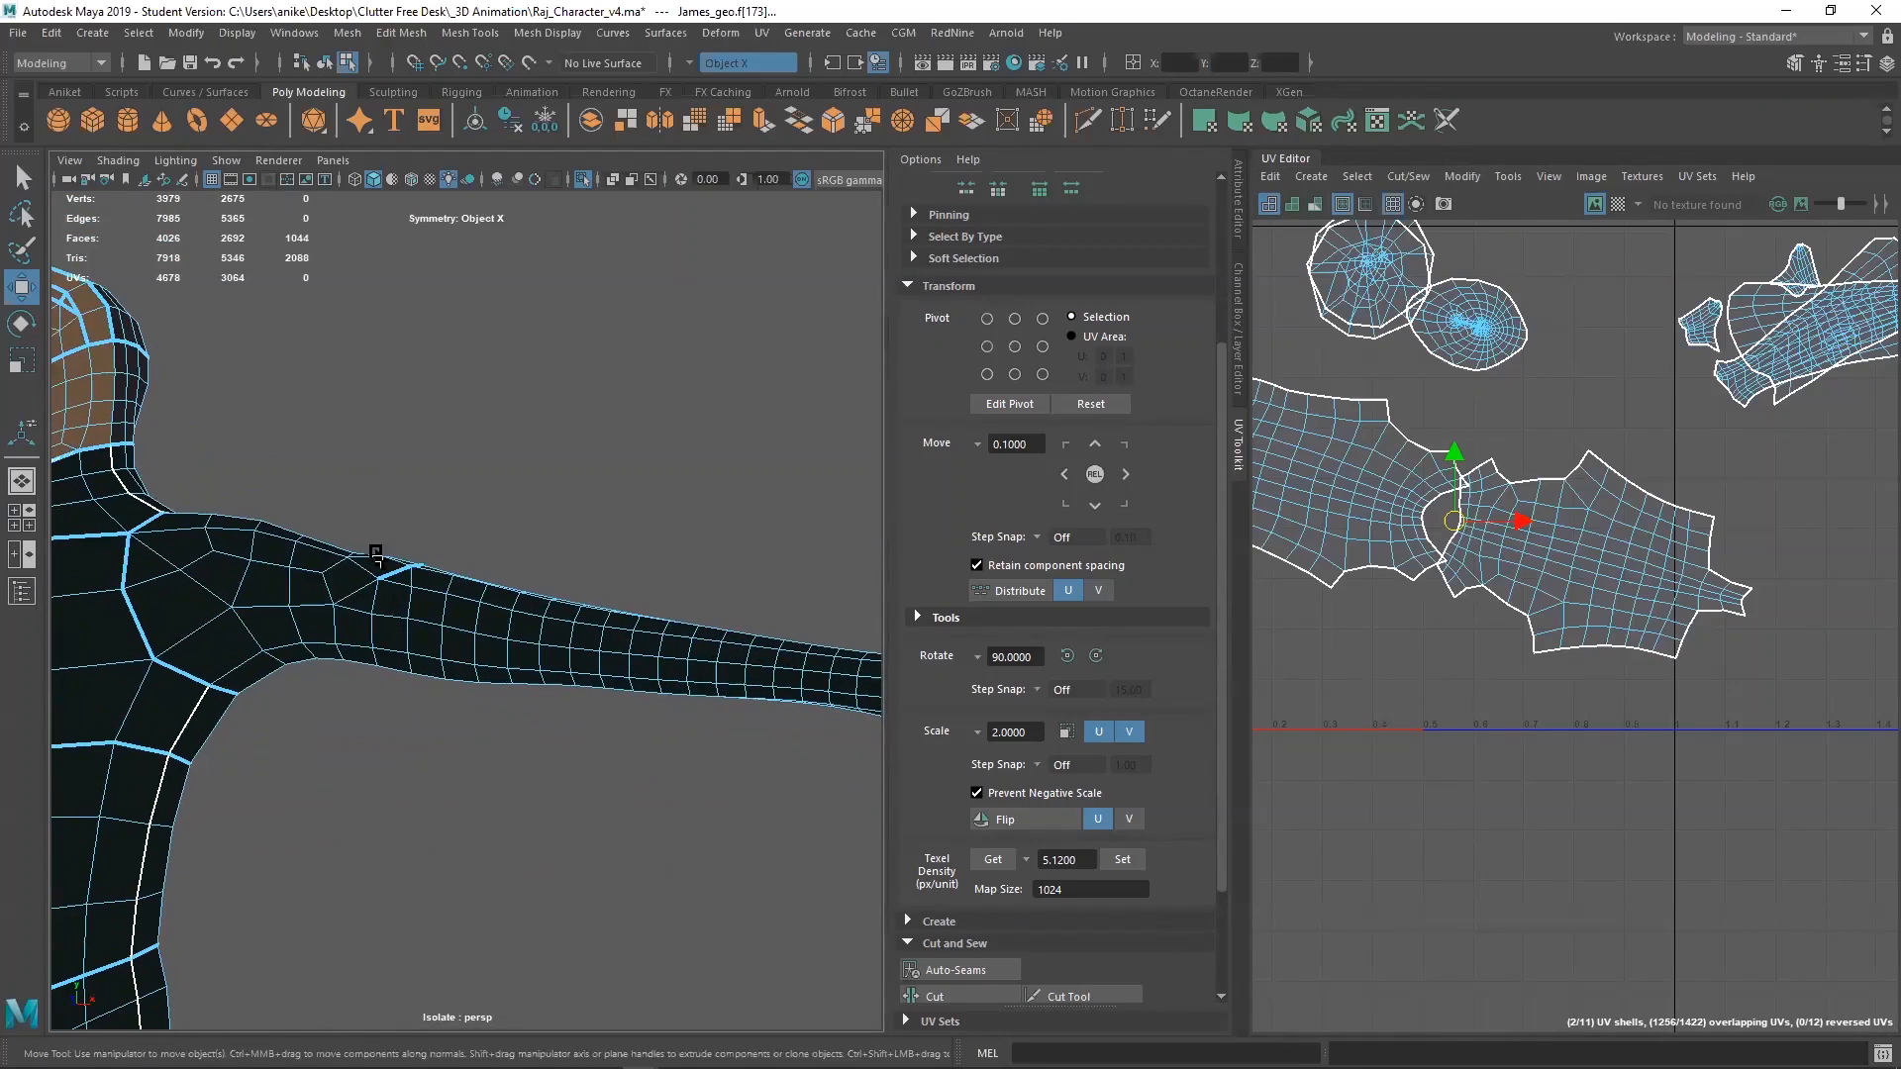
middle_click_drag(373, 555, 431, 622, "alt")
left_click_drag(432, 622, 501, 607, "alt")
middle_click_drag(471, 596, 489, 541, "alt")
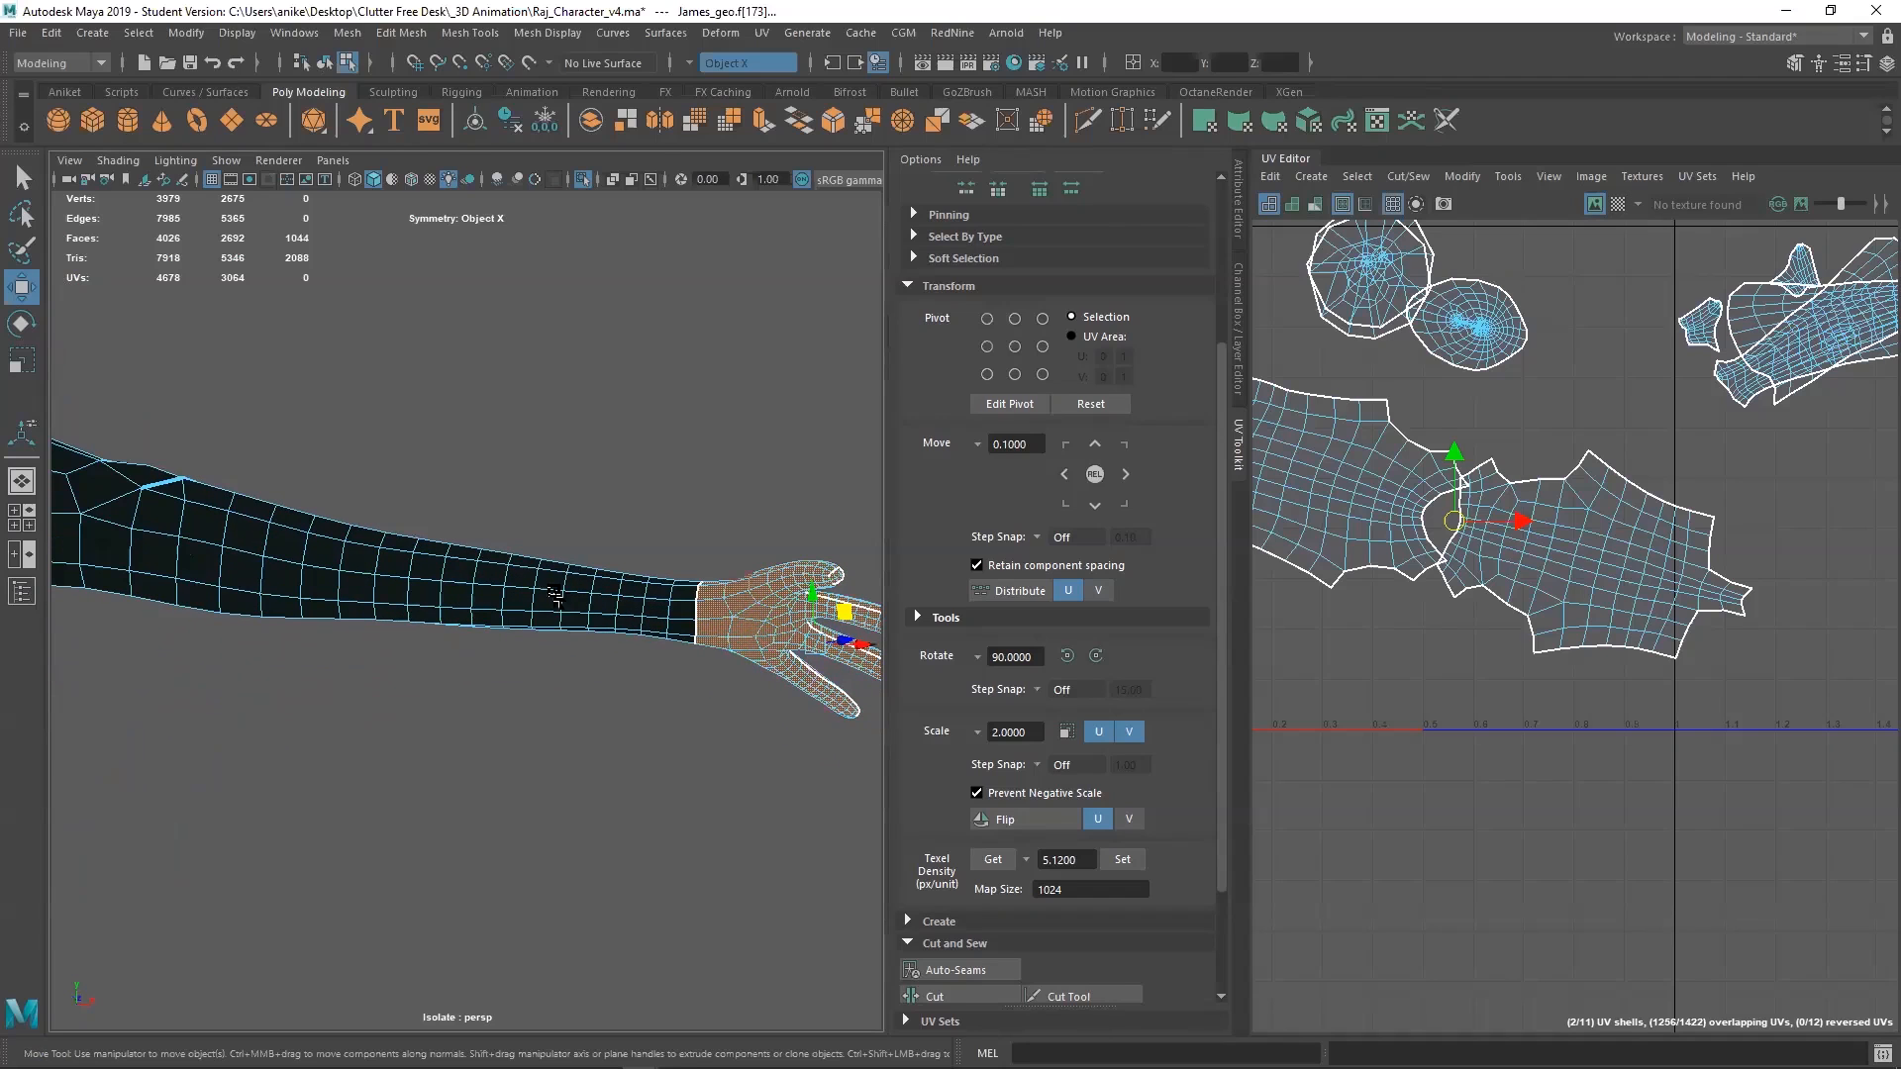
middle_click_drag(697, 630, 590, 657, "alt")
left_click_drag(590, 658, 571, 633, "alt")
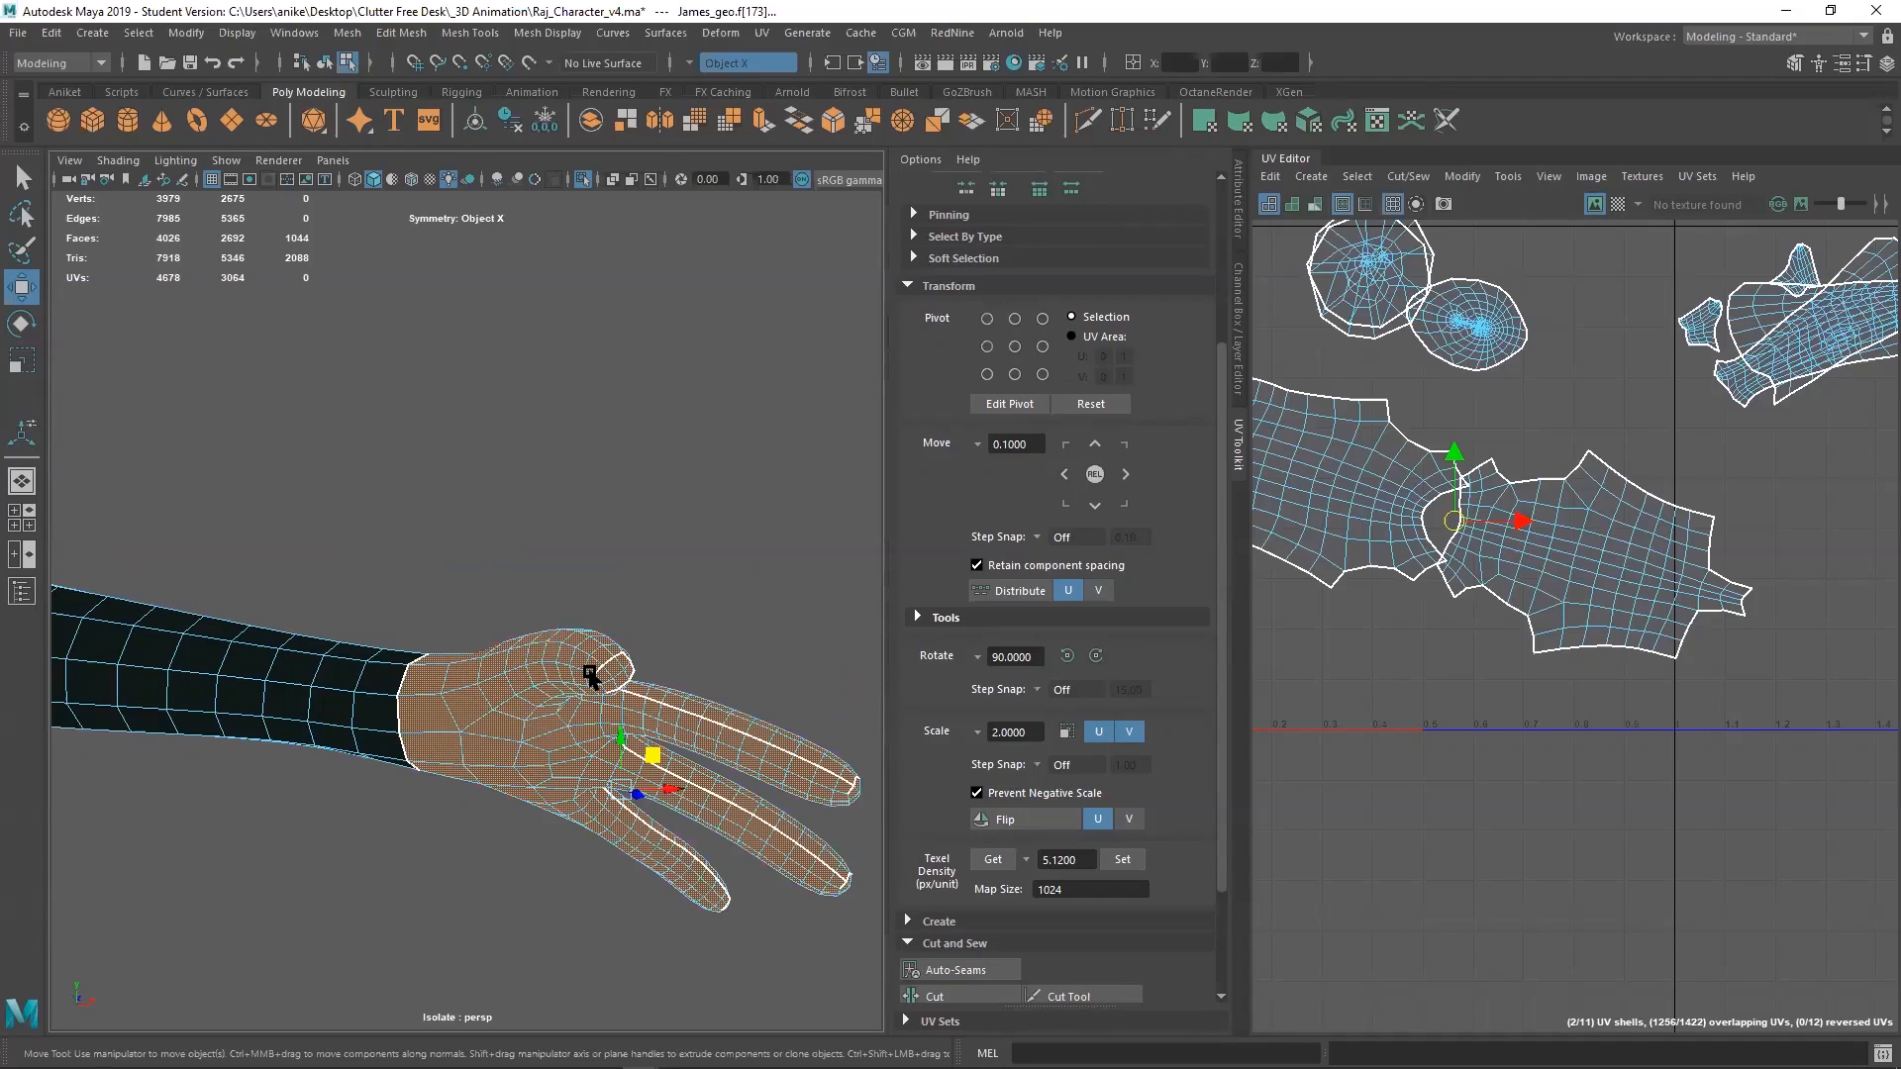
left_click(572, 555)
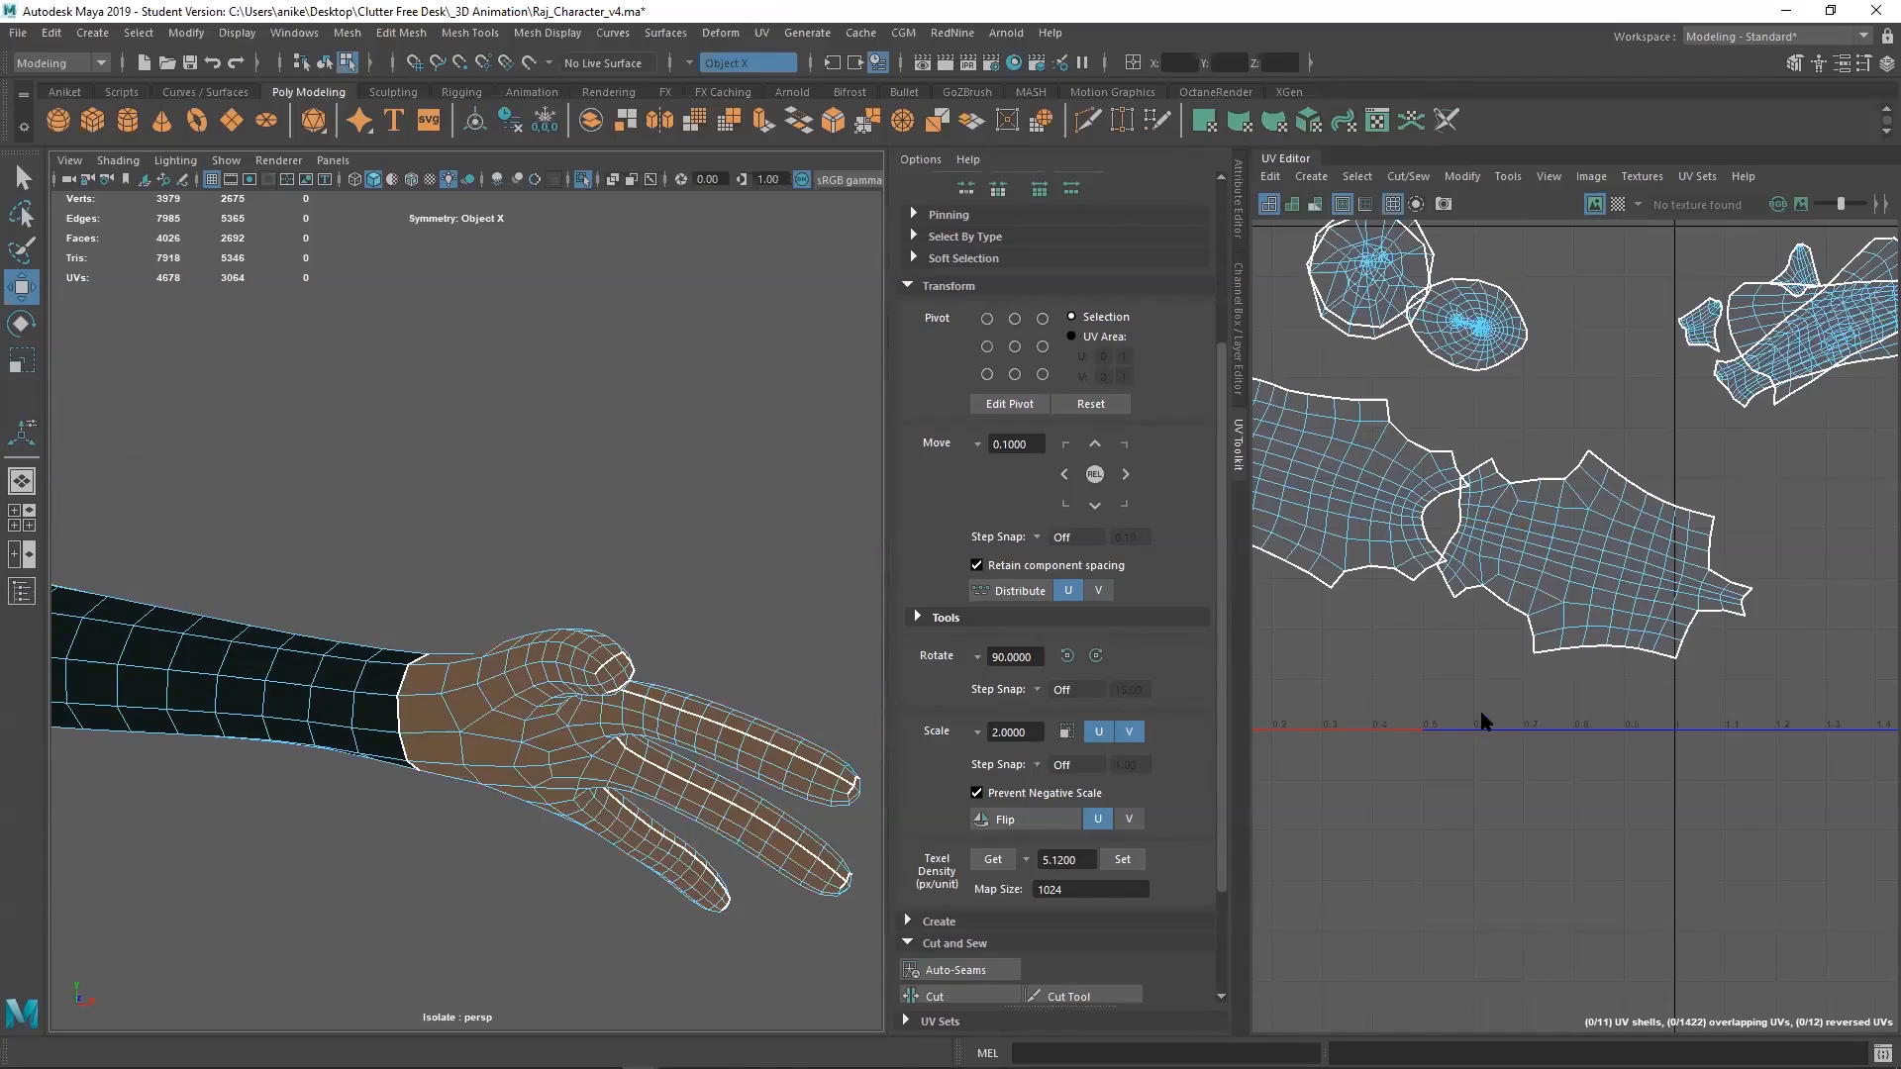
Switch to edge selection and select the edge path from the thumb tip back to the wrist seam
right_click_drag(1485, 729, 1475, 676)
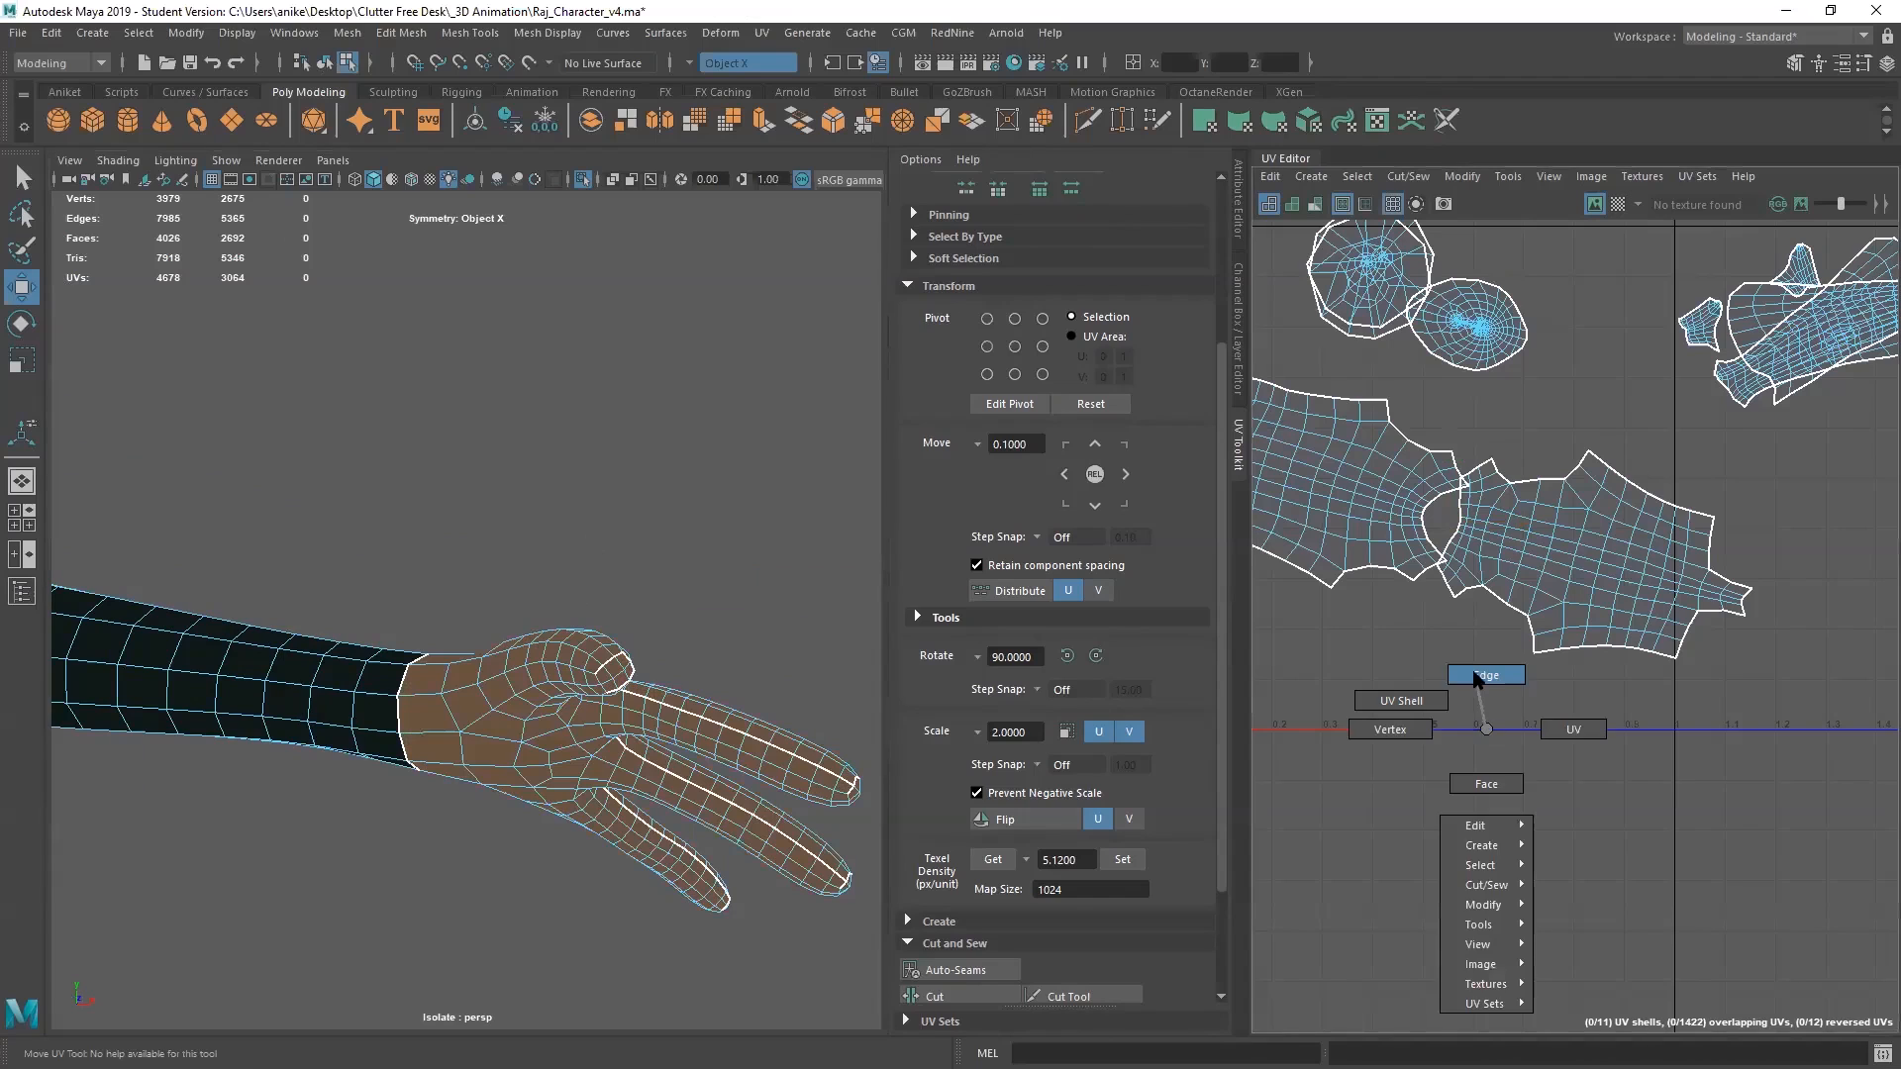
double_click(424, 694)
middle_click_drag(330, 704, 707, 705, "alt")
right_click_drag(379, 606, 22, 570, "alt")
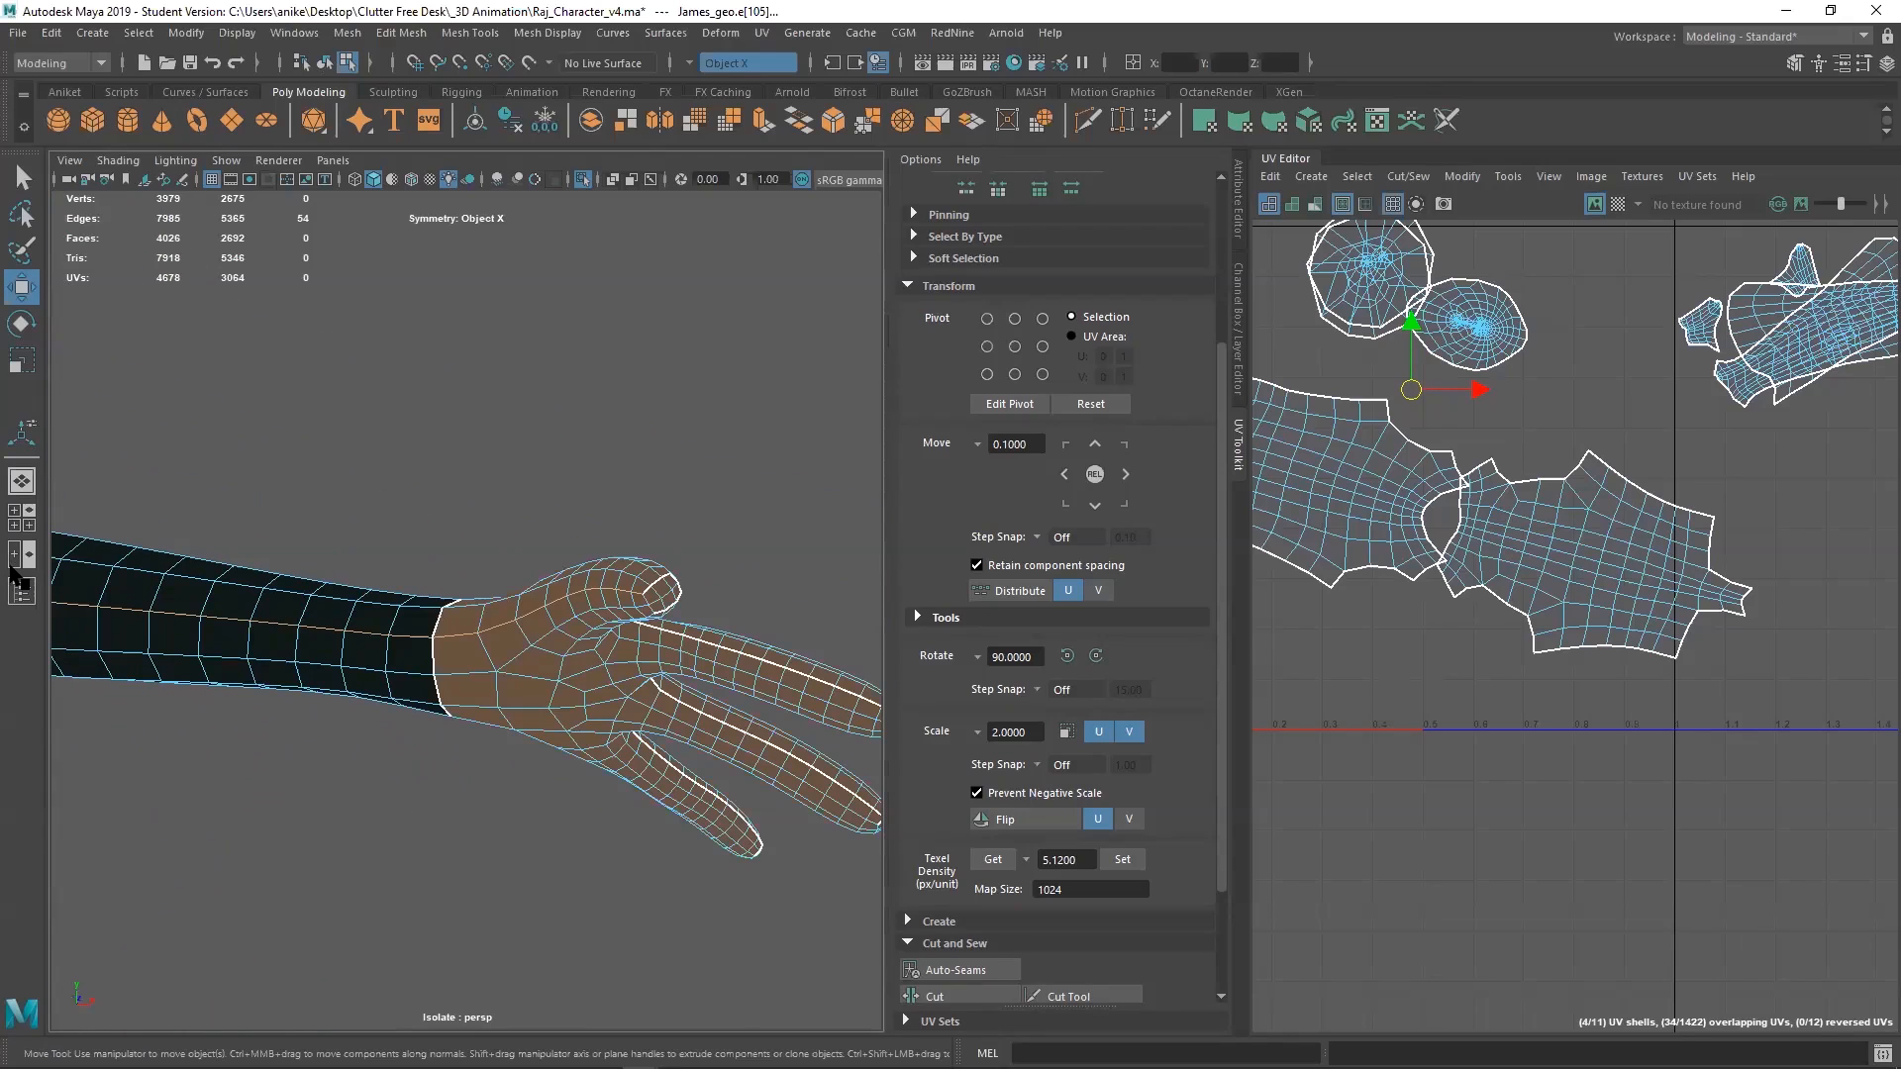
left_click(439, 636)
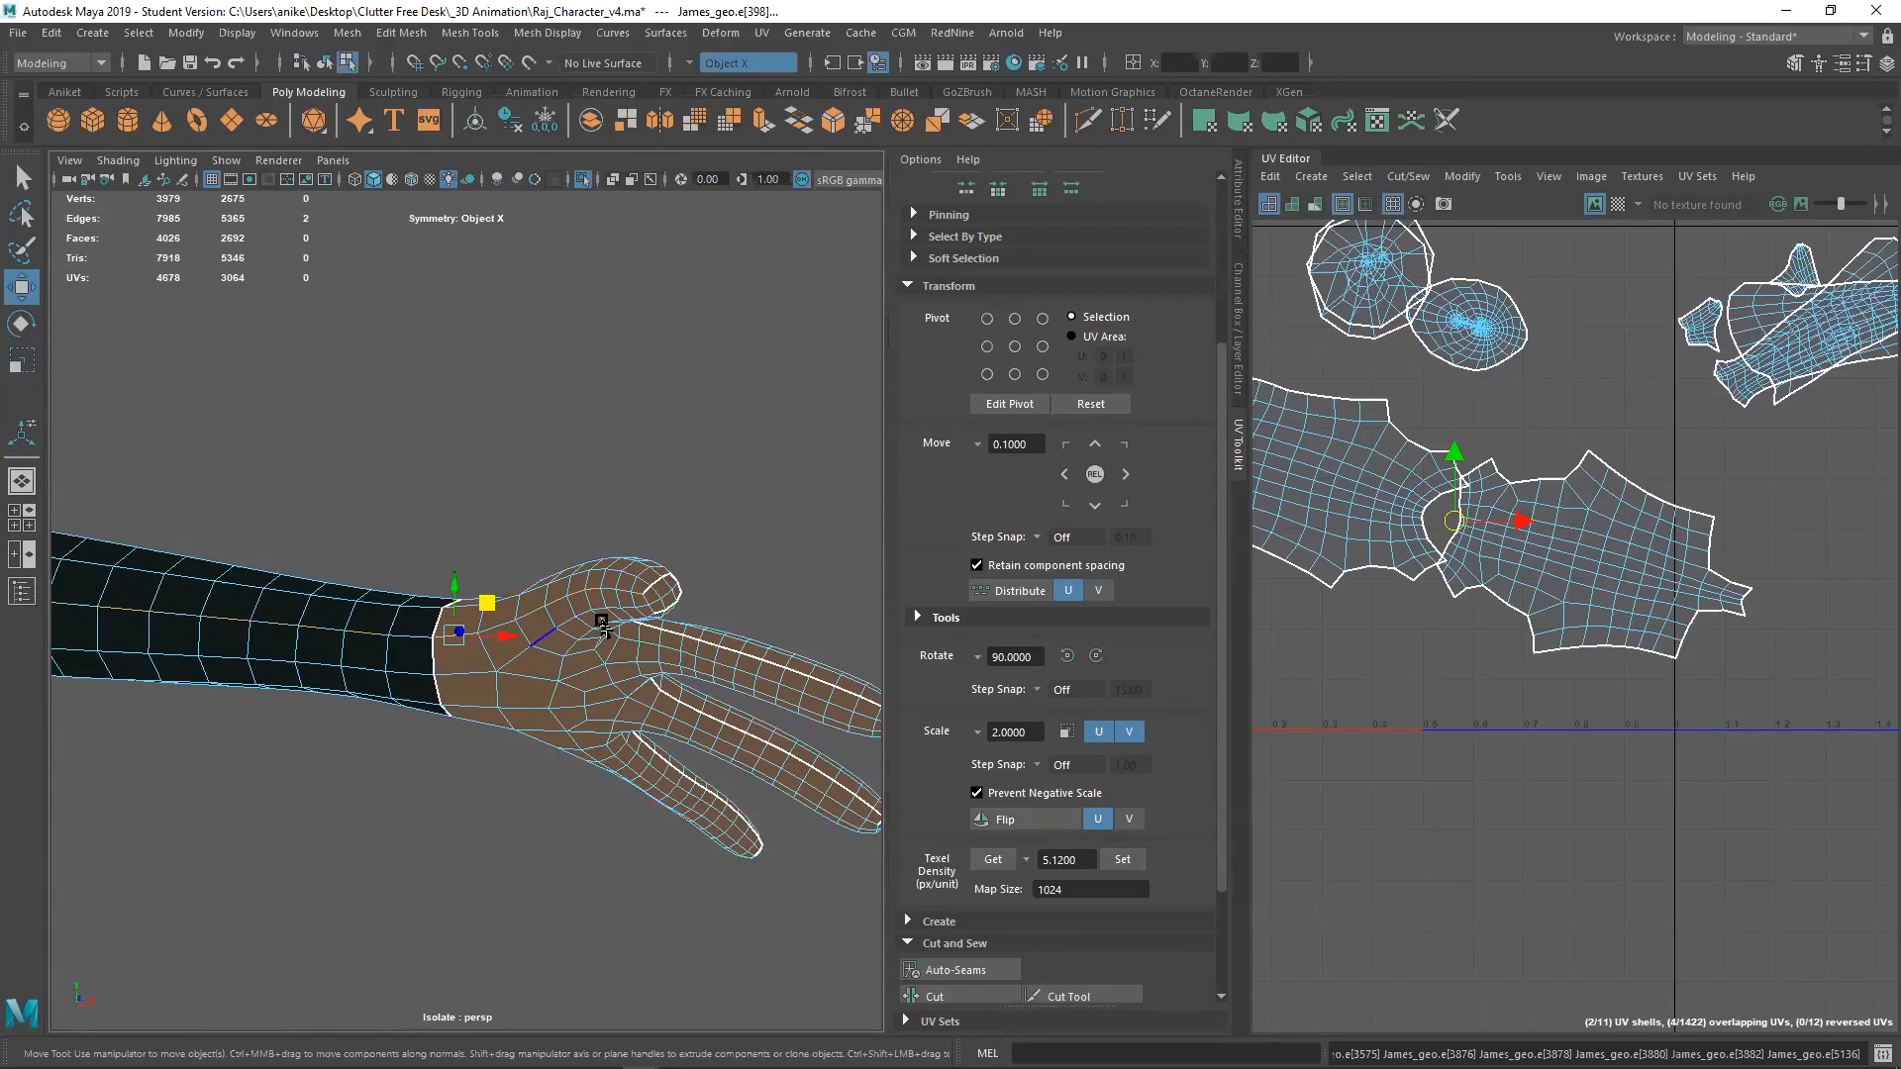
left_click(672, 519)
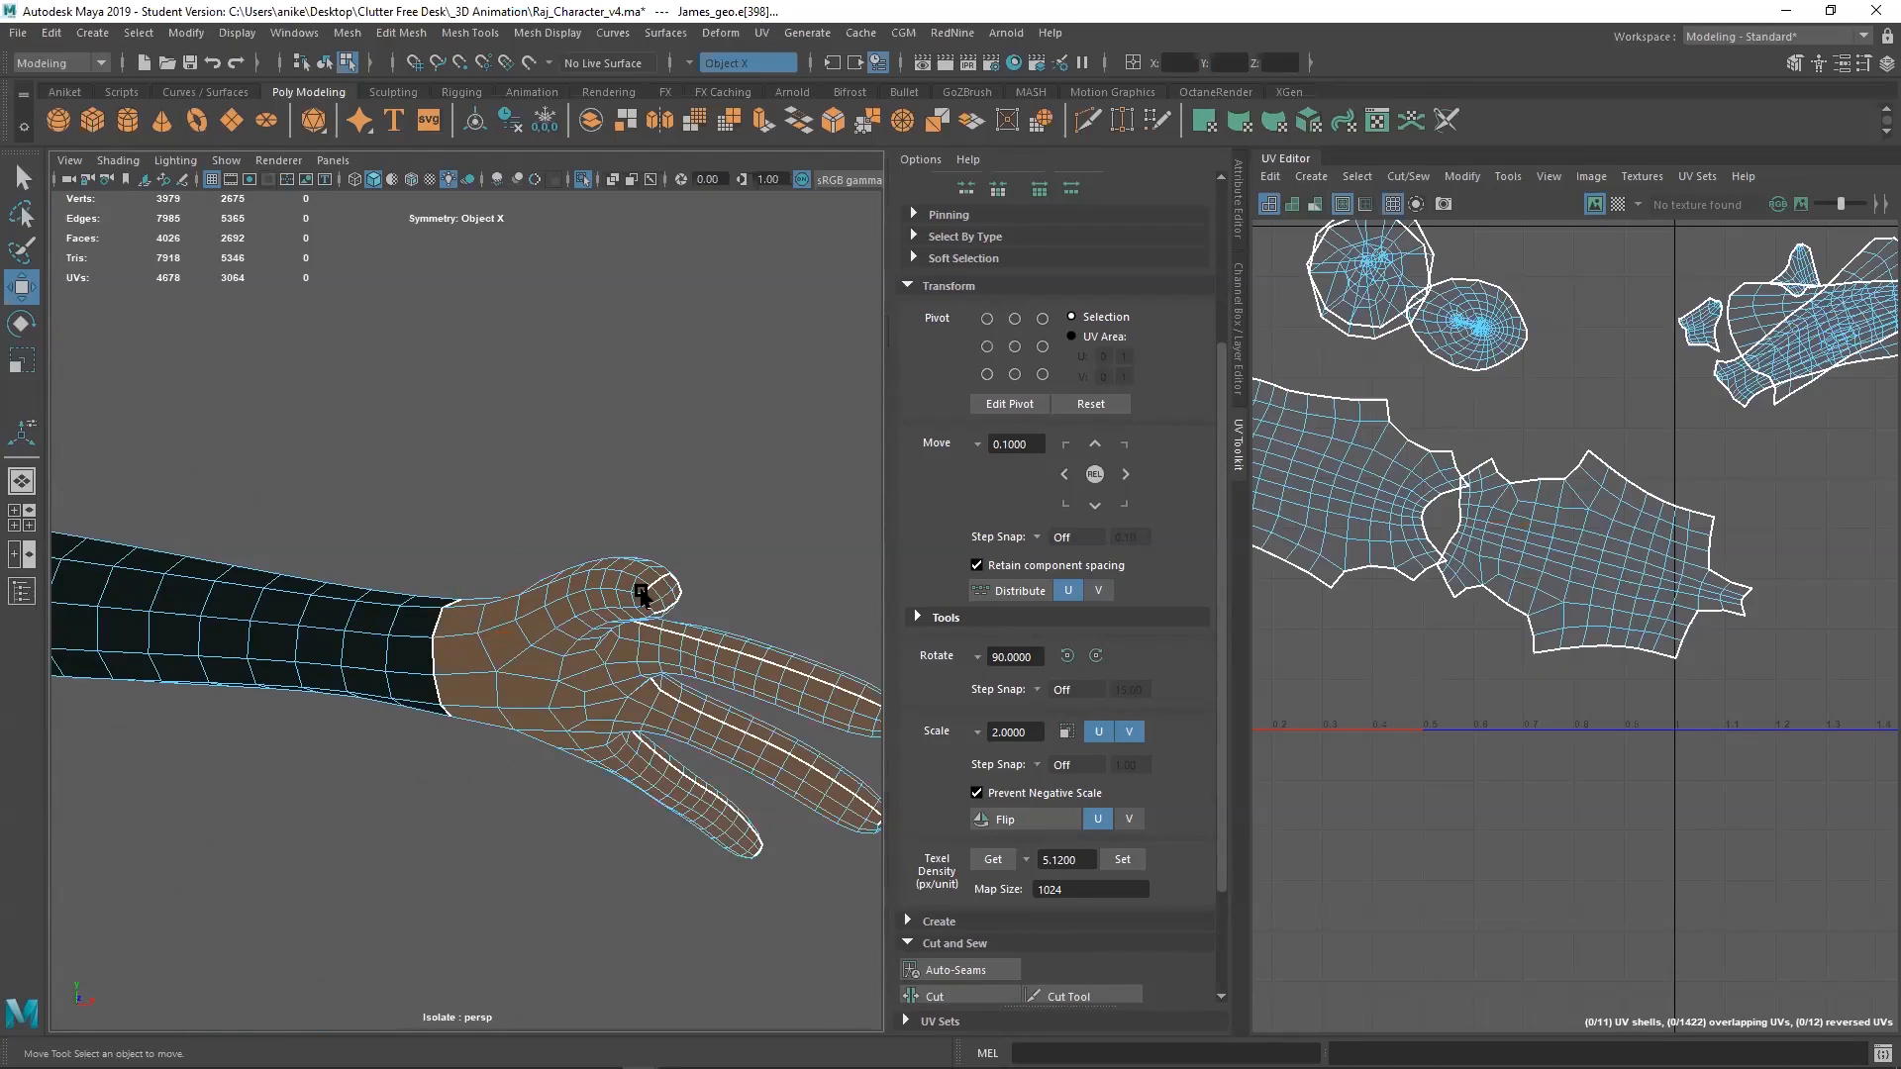
left_click(638, 594)
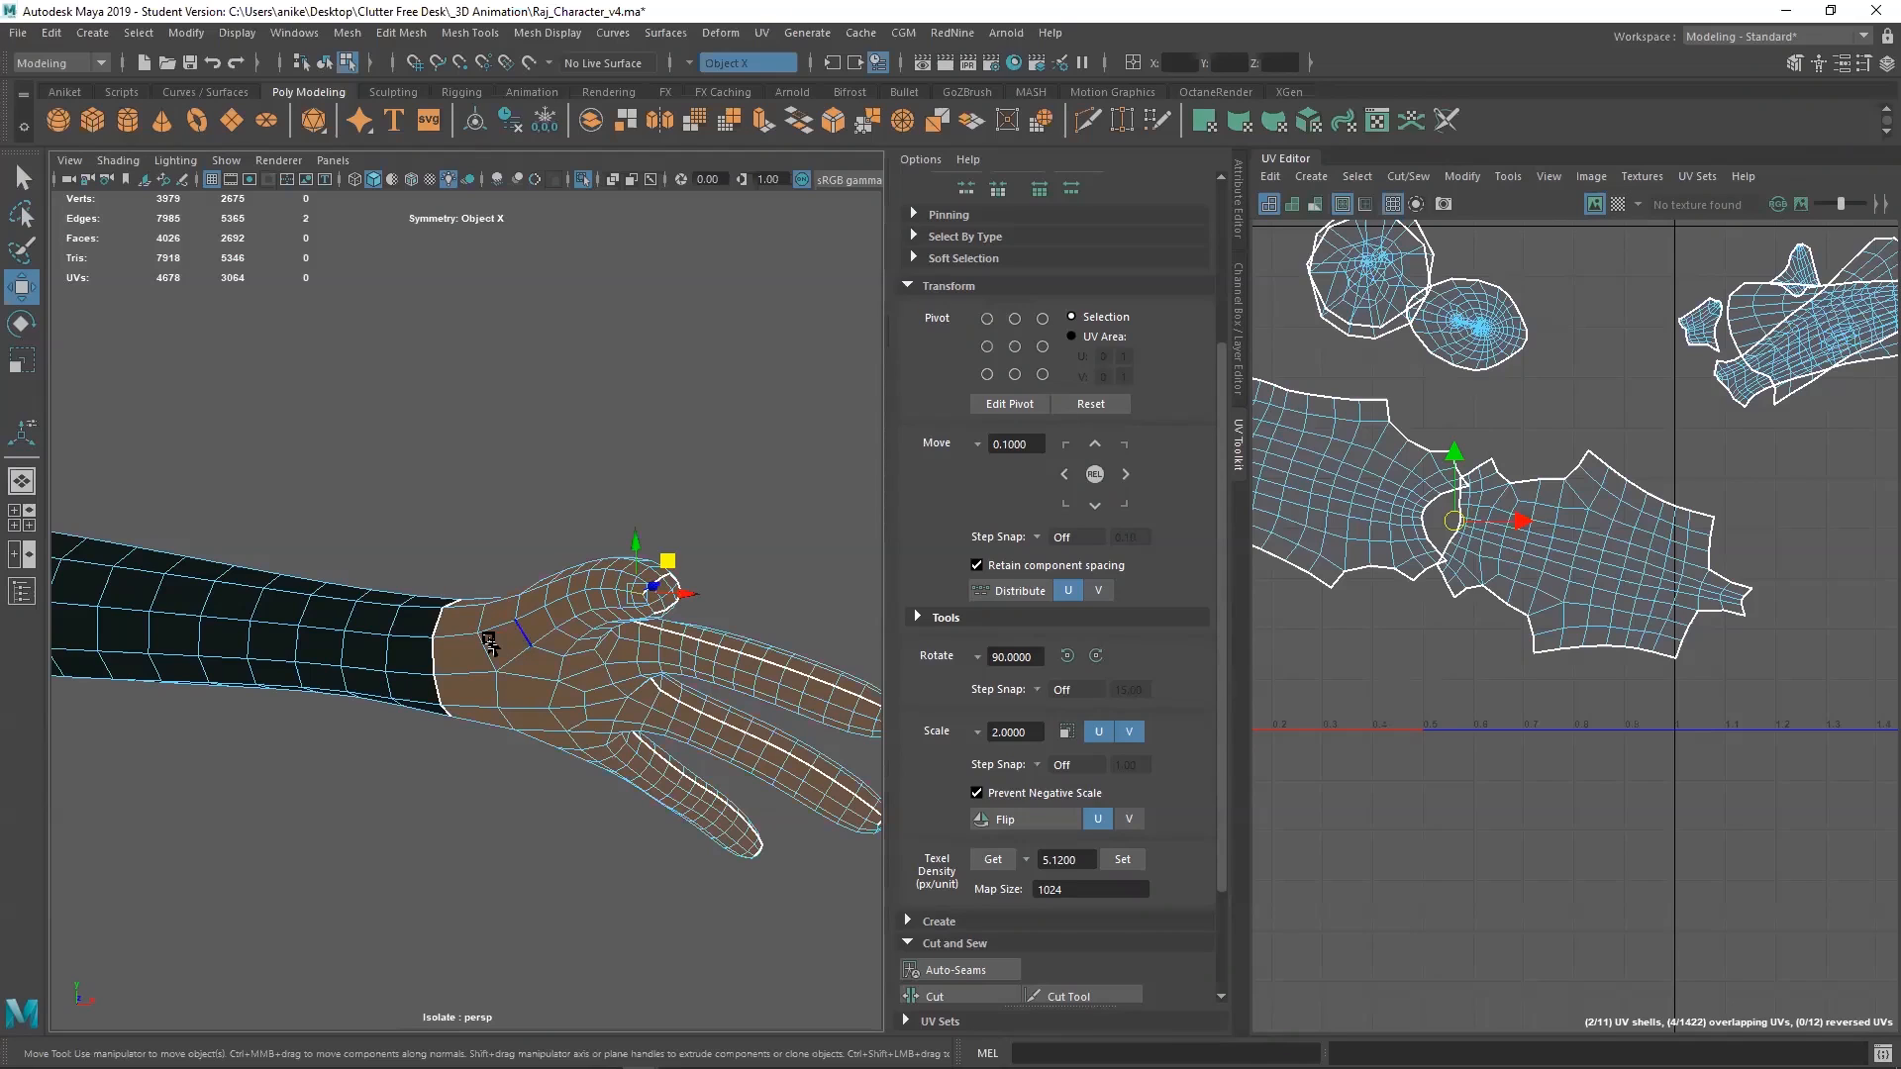
double_click(447, 636, "shift")
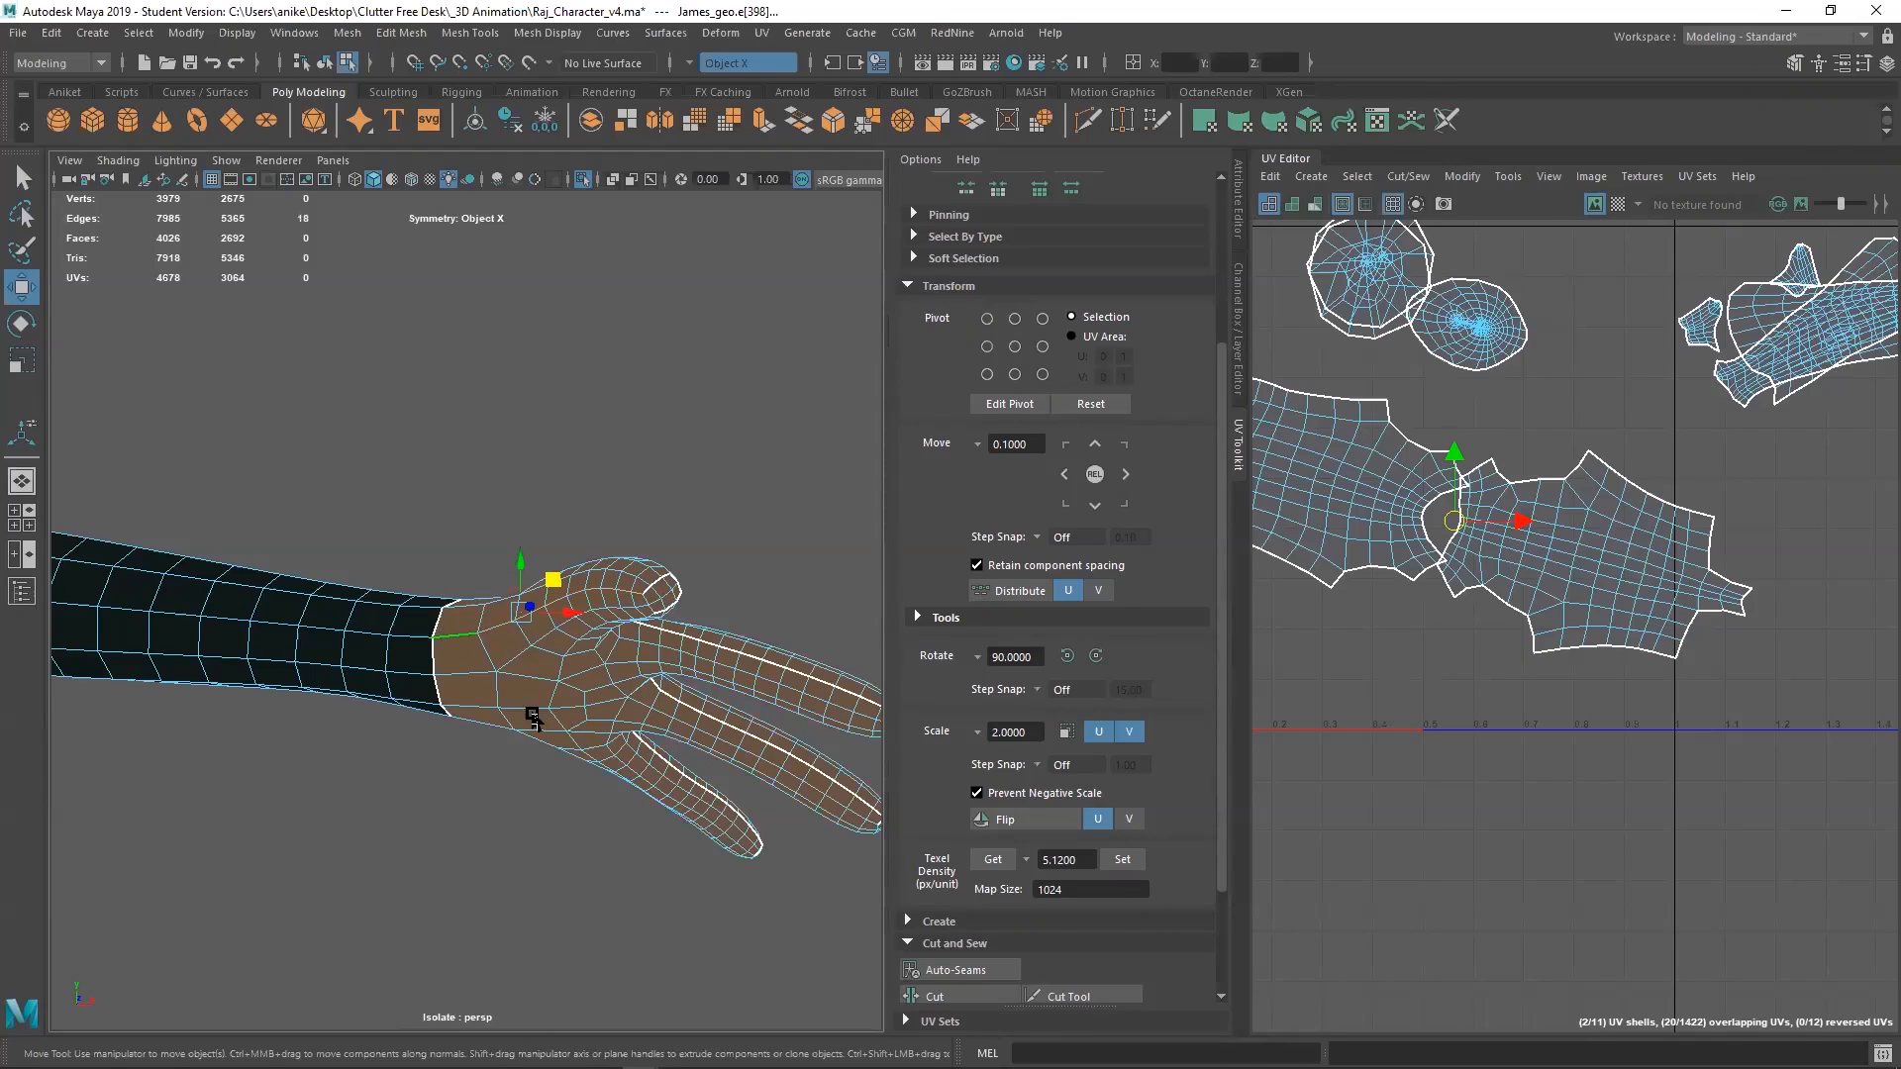
Extend the thumb edge selection down to the wrist seam and cut the UVs along it
left_click_drag(534, 715, 525, 638, "alt")
middle_click_drag(525, 639, 590, 645, "alt")
left_click_drag(522, 585, 590, 763, "alt")
middle_click_drag(590, 763, 690, 756, "alt")
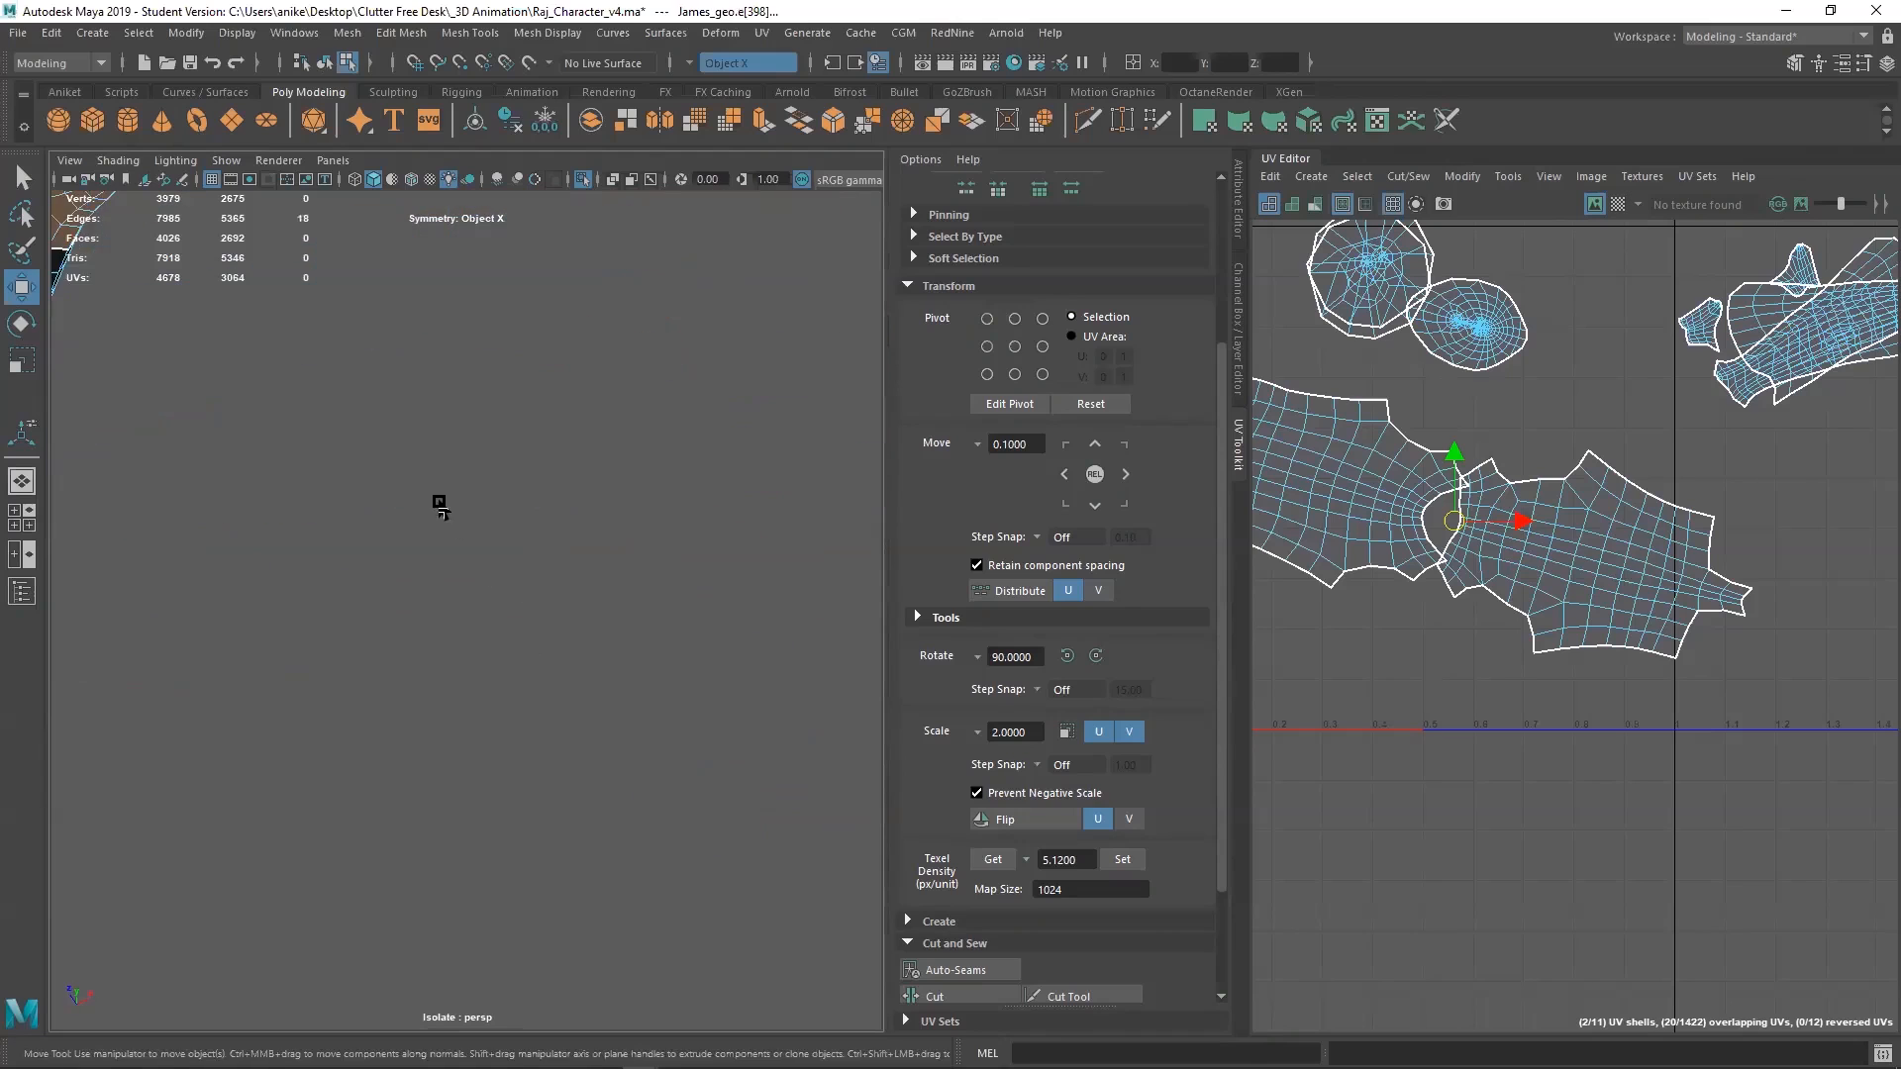
left_click_drag(666, 703, 360, 670, "alt")
middle_click_drag(439, 722, 856, 800, "alt")
scroll(519, 730, "up", 3)
scroll(611, 757, "up", 3)
middle_click_drag(611, 757, 445, 559, "alt")
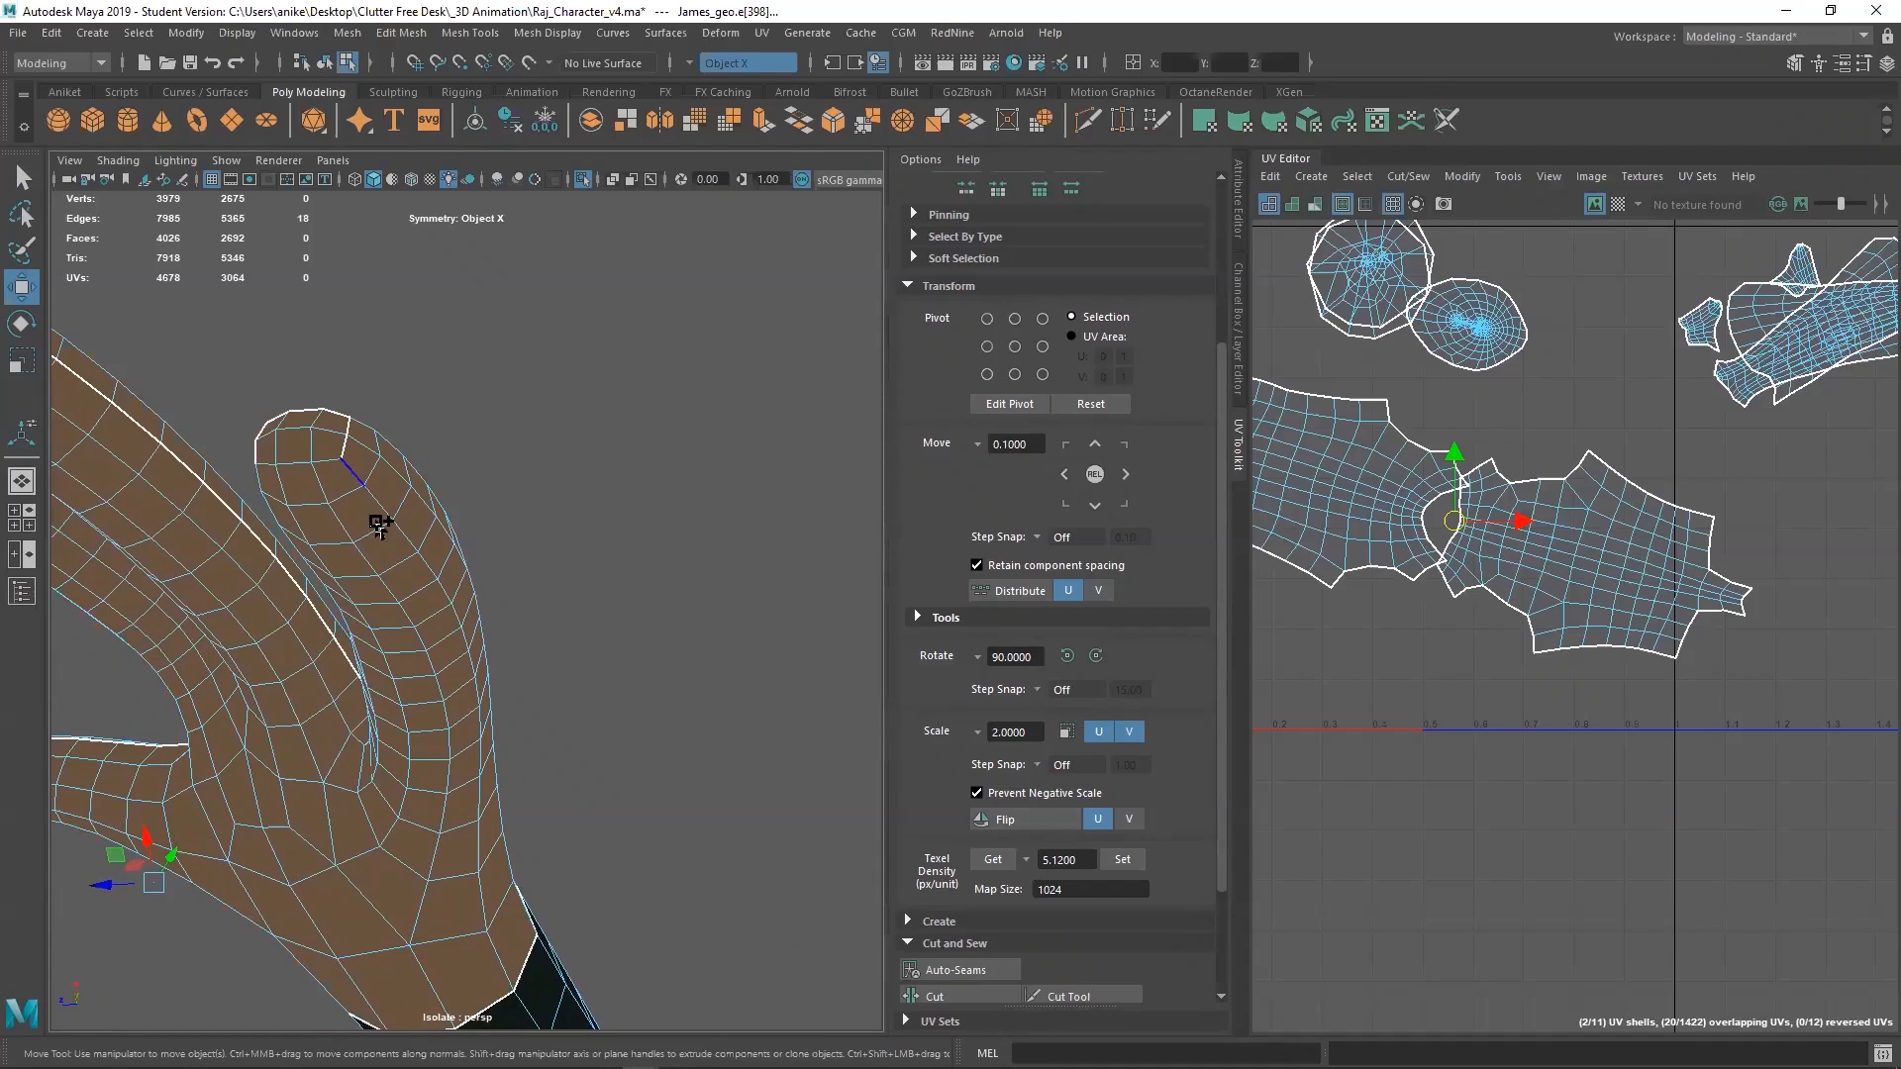
left_click(522, 903, "shift")
double_click(508, 955, "shift")
right_click_drag(1341, 713, 1267, 759, "shift")
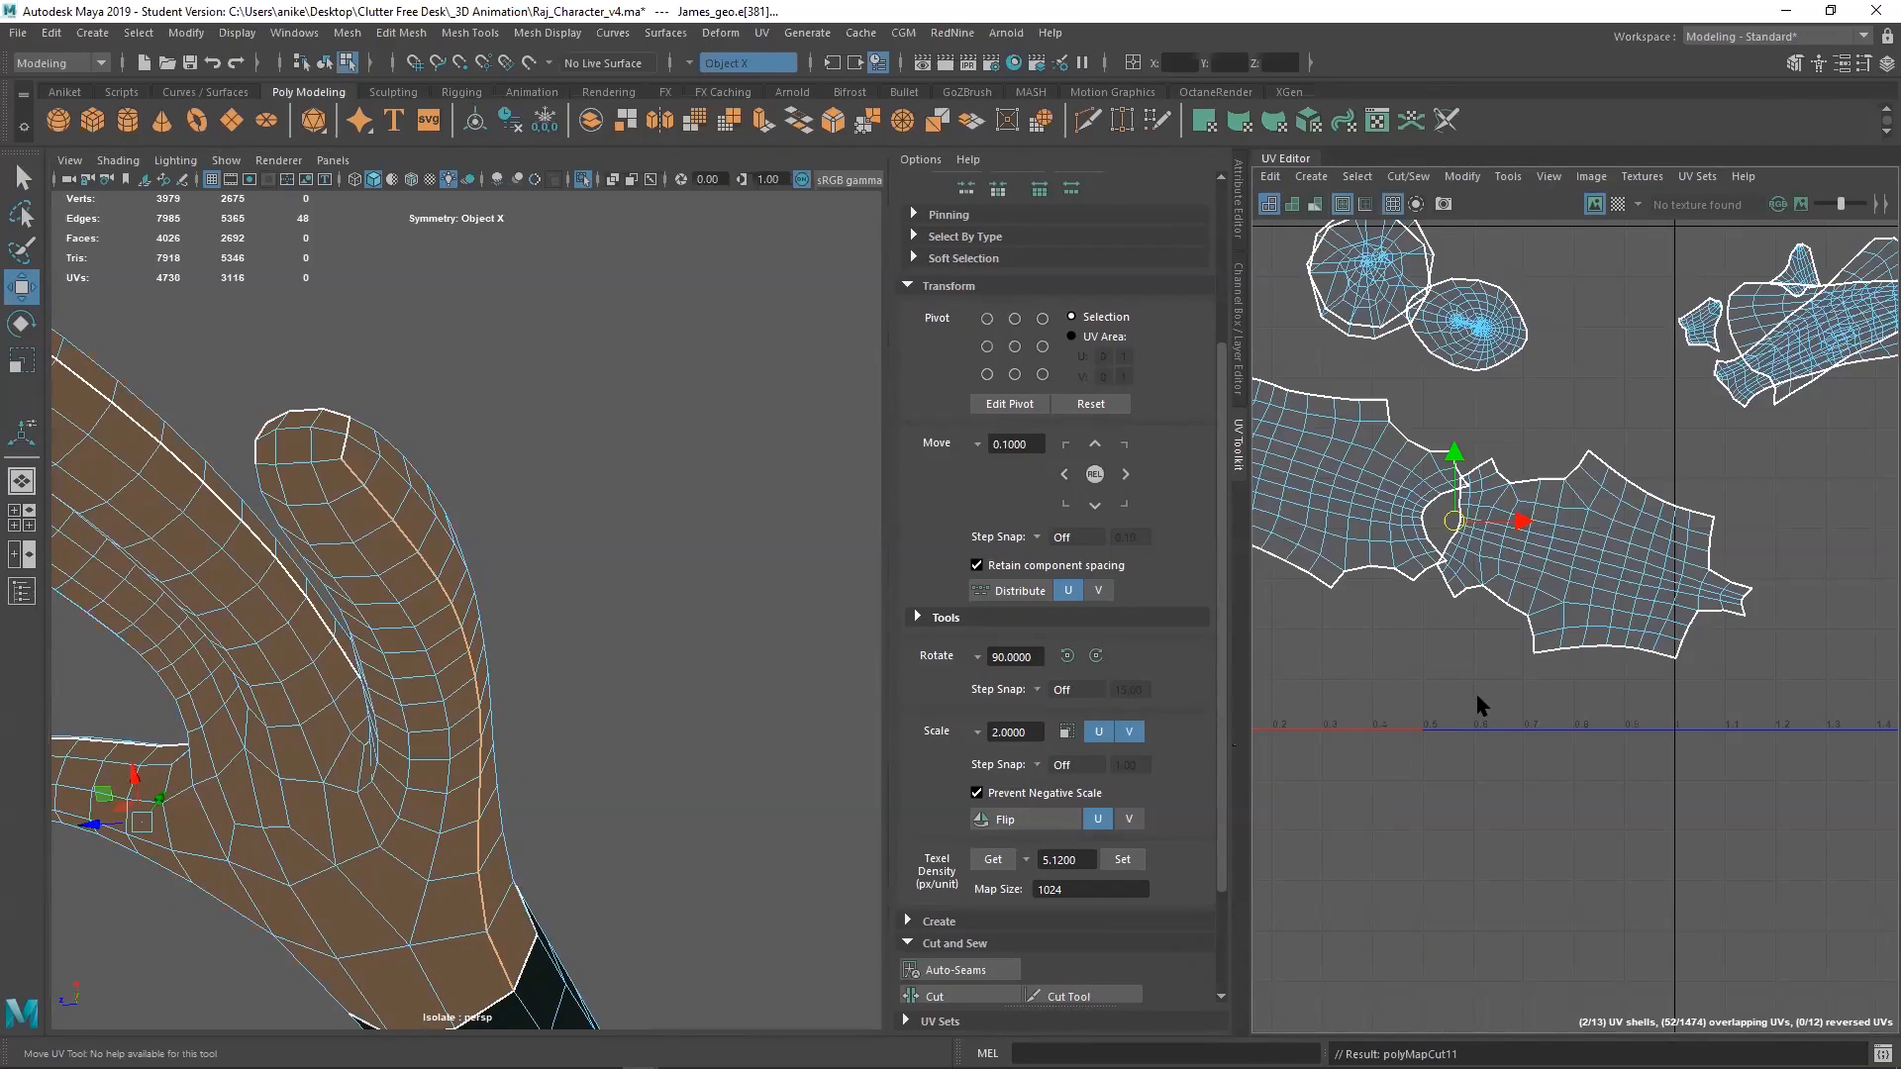
Select all faces of the separated hand shells and try to unfold their UVs
scroll(1475, 651, "down", 3)
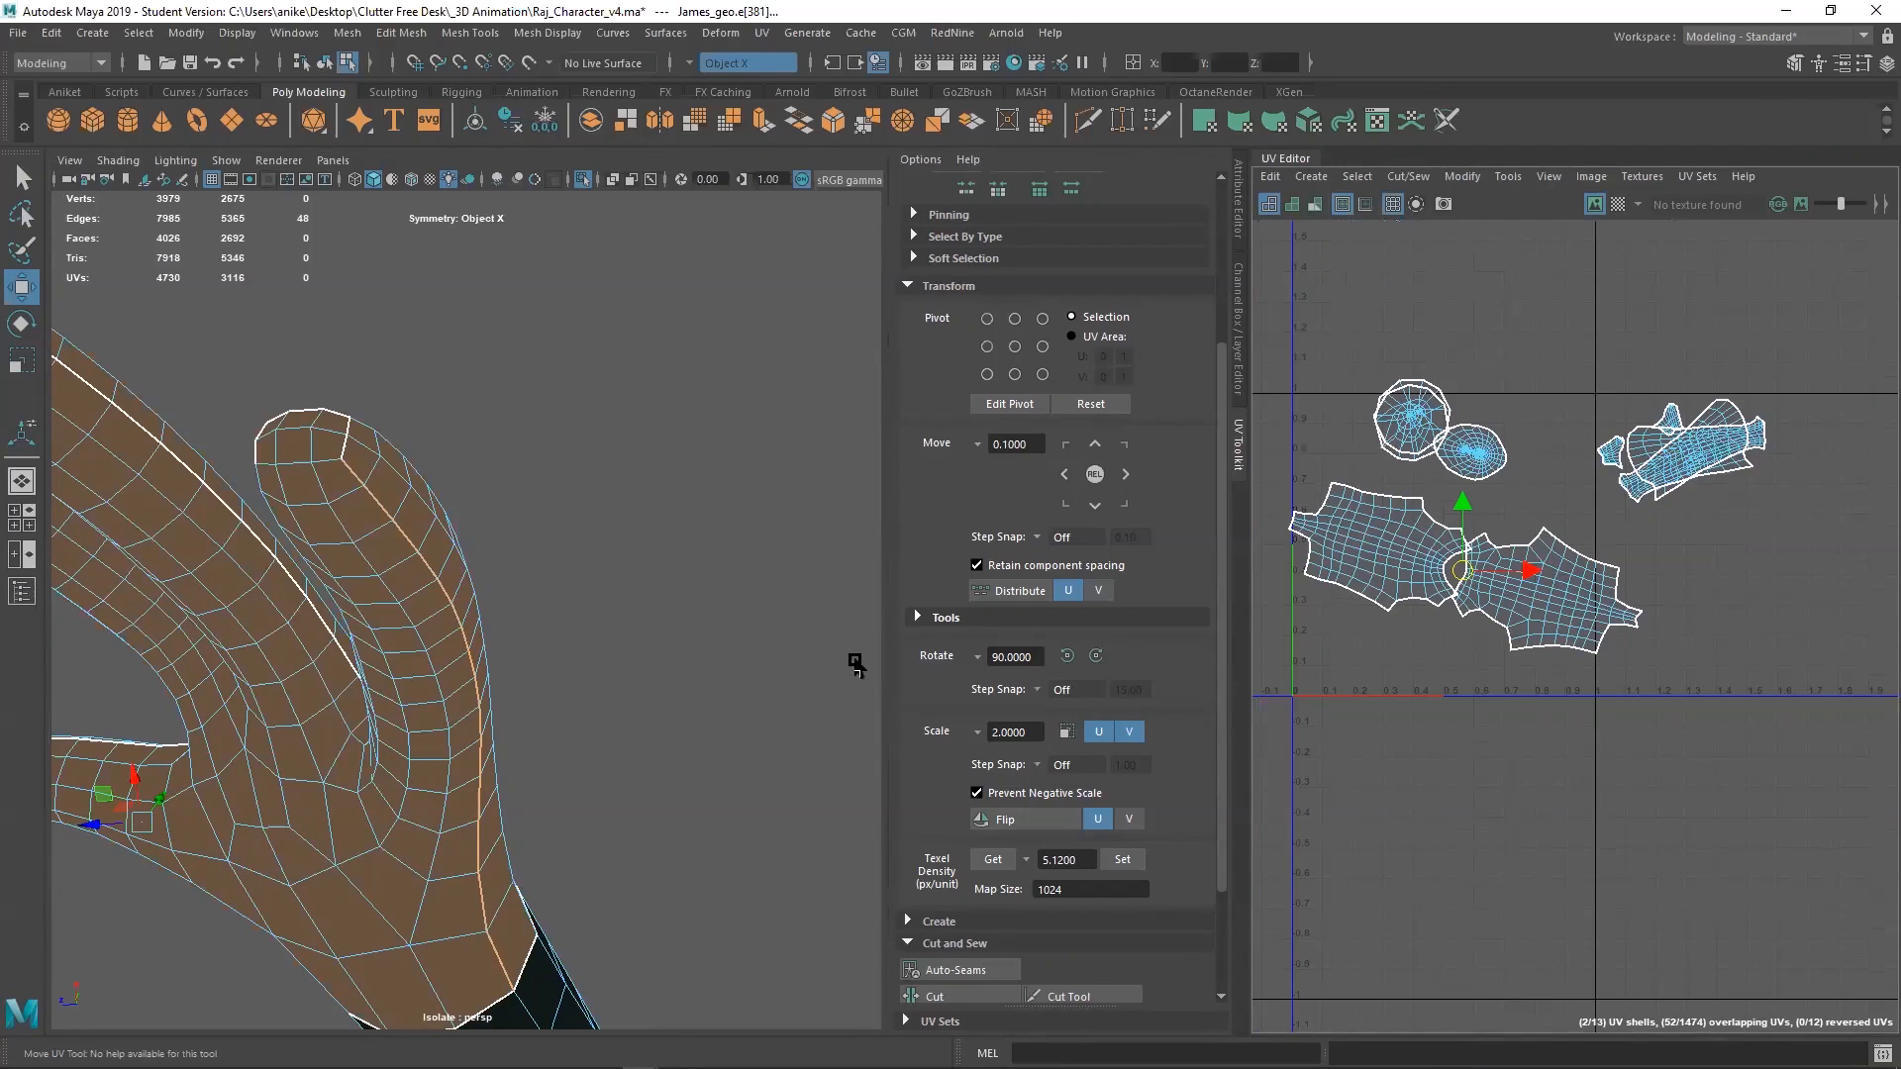
key("F11")
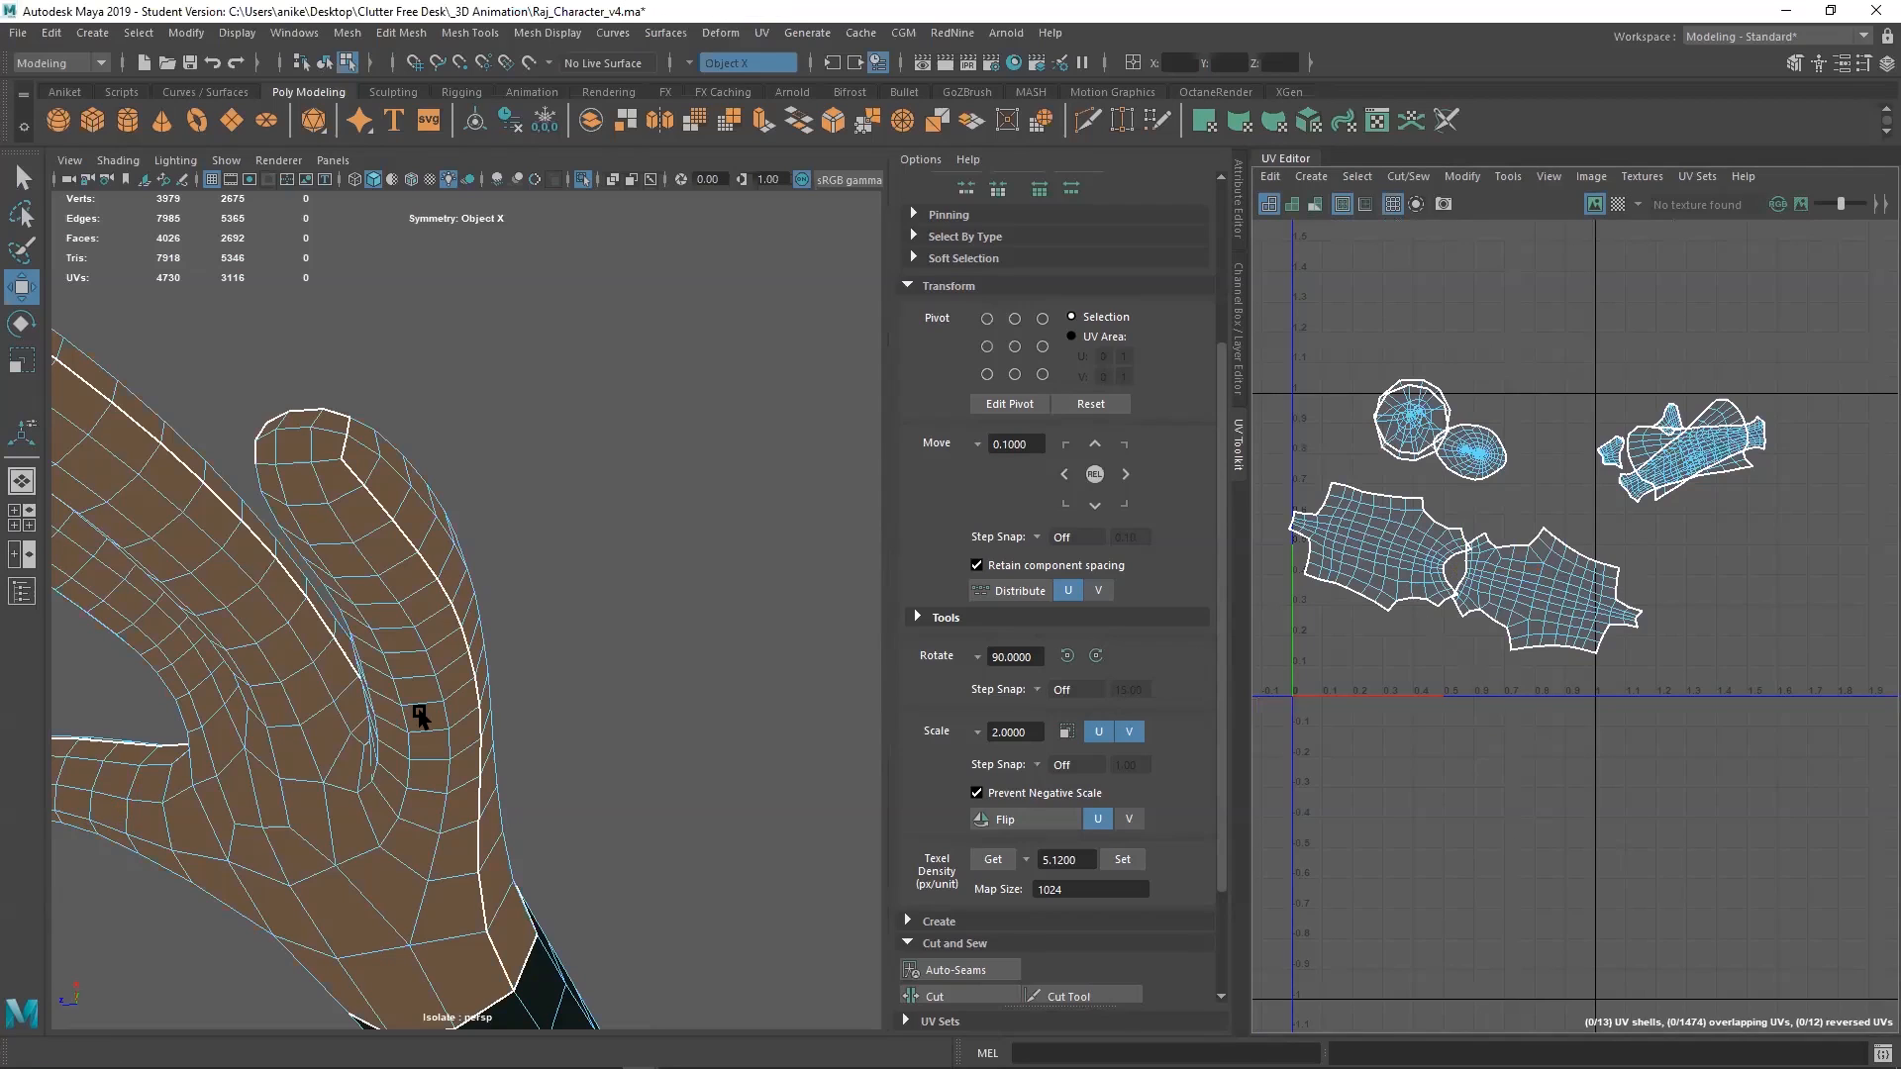
double_click(420, 712)
double_click(389, 498, "shift")
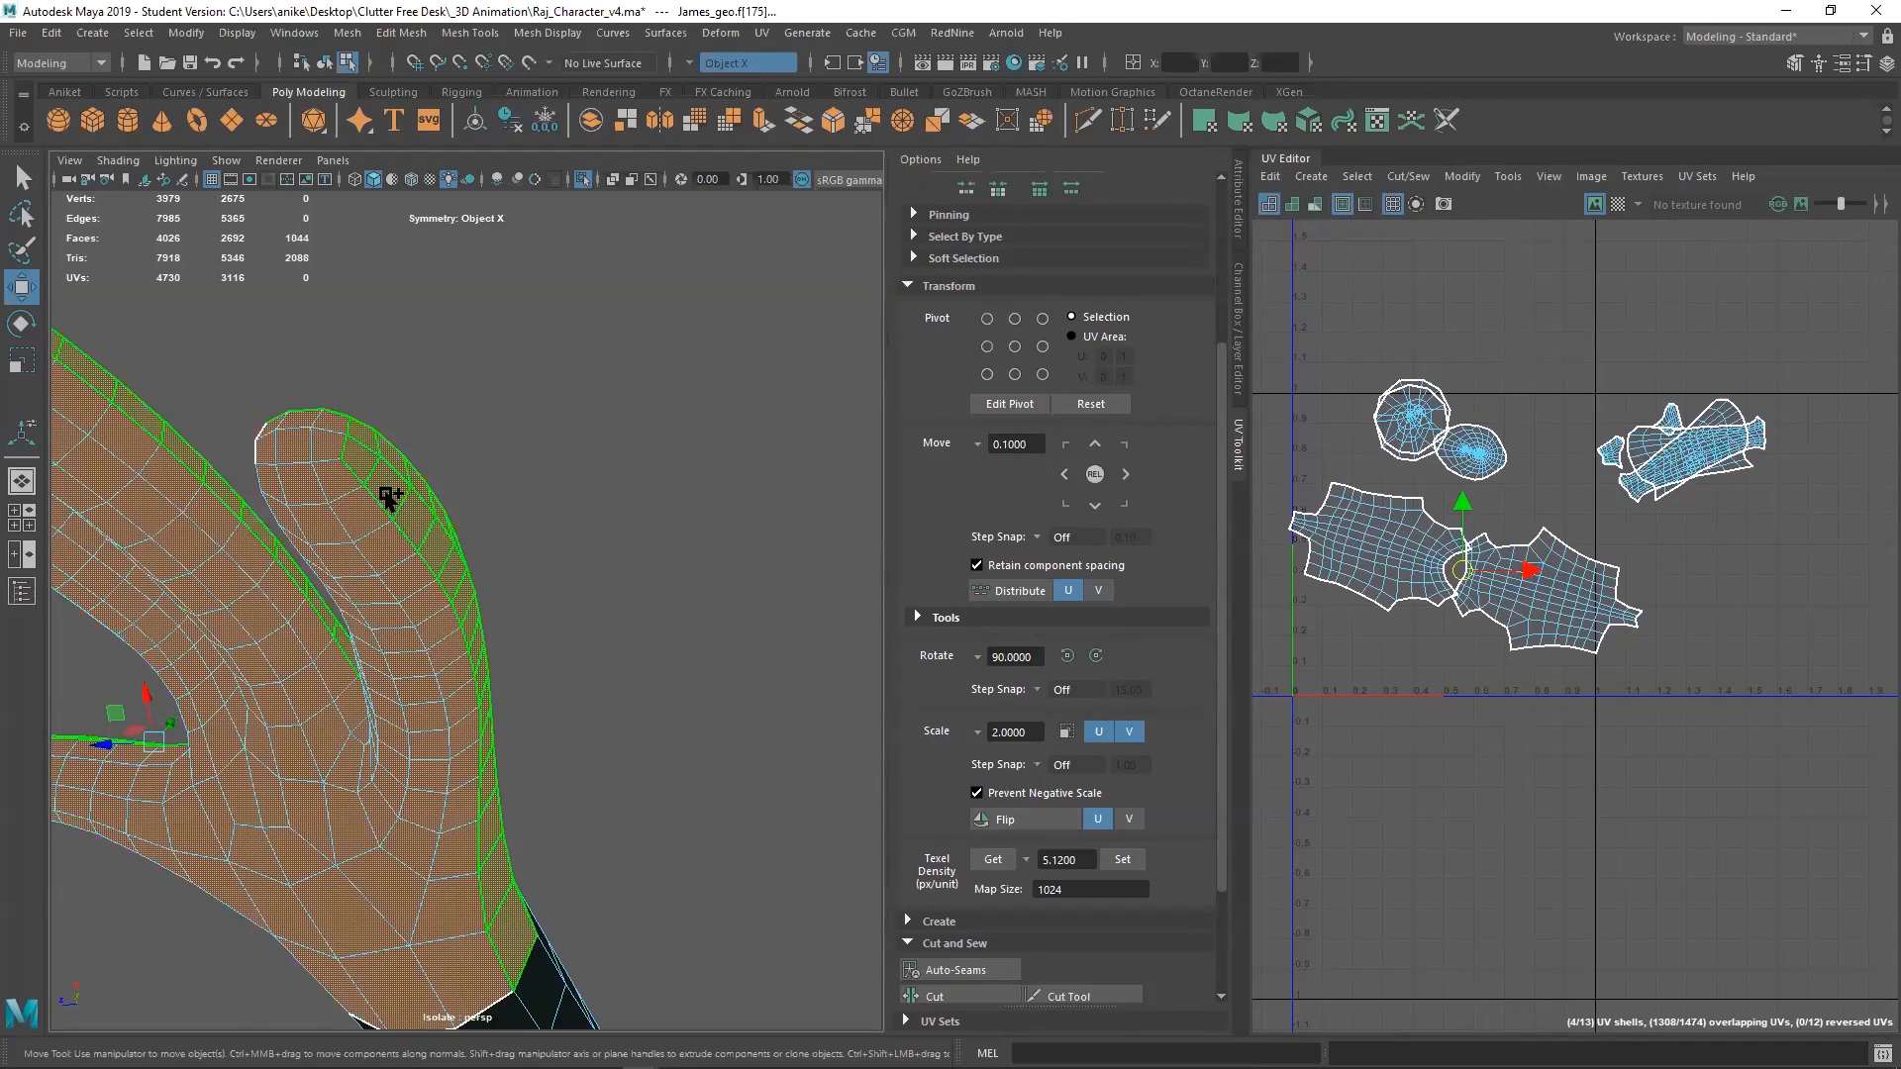
right_click(1528, 598, "shift")
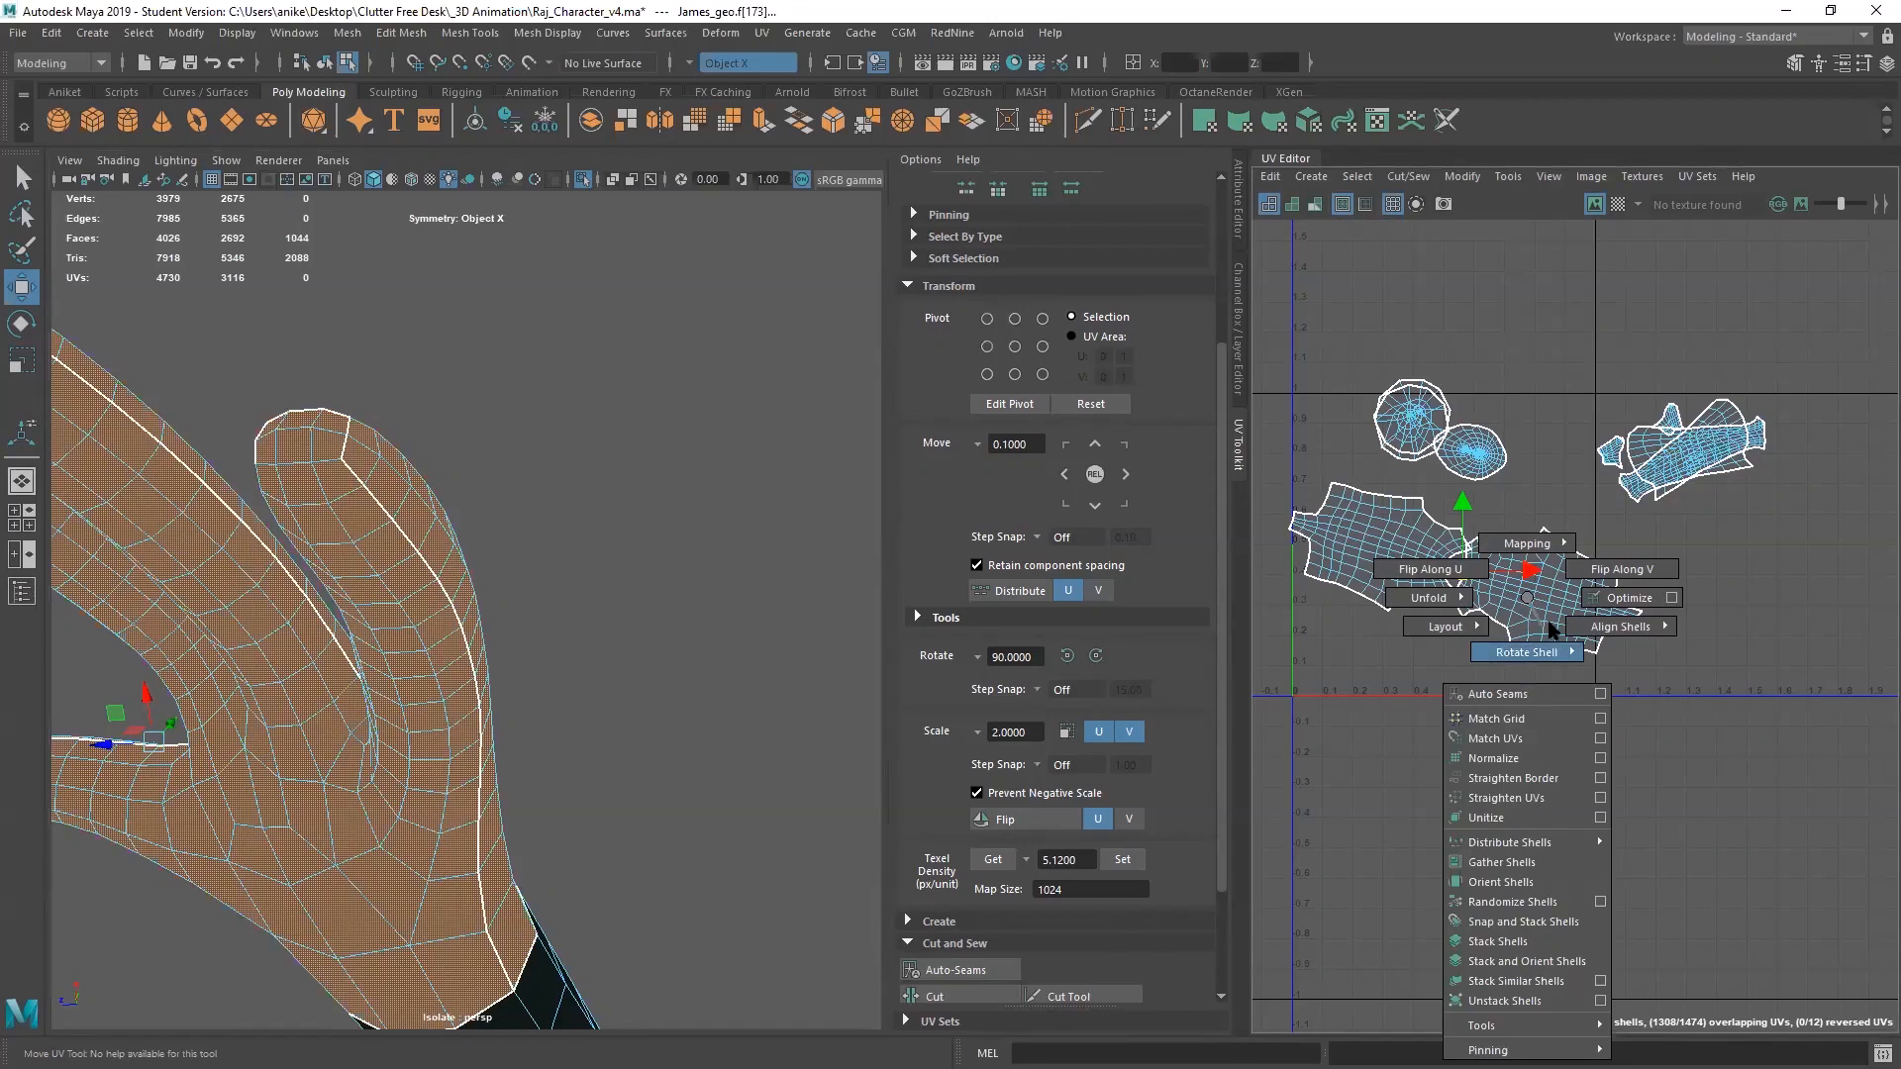
left_click(1453, 598)
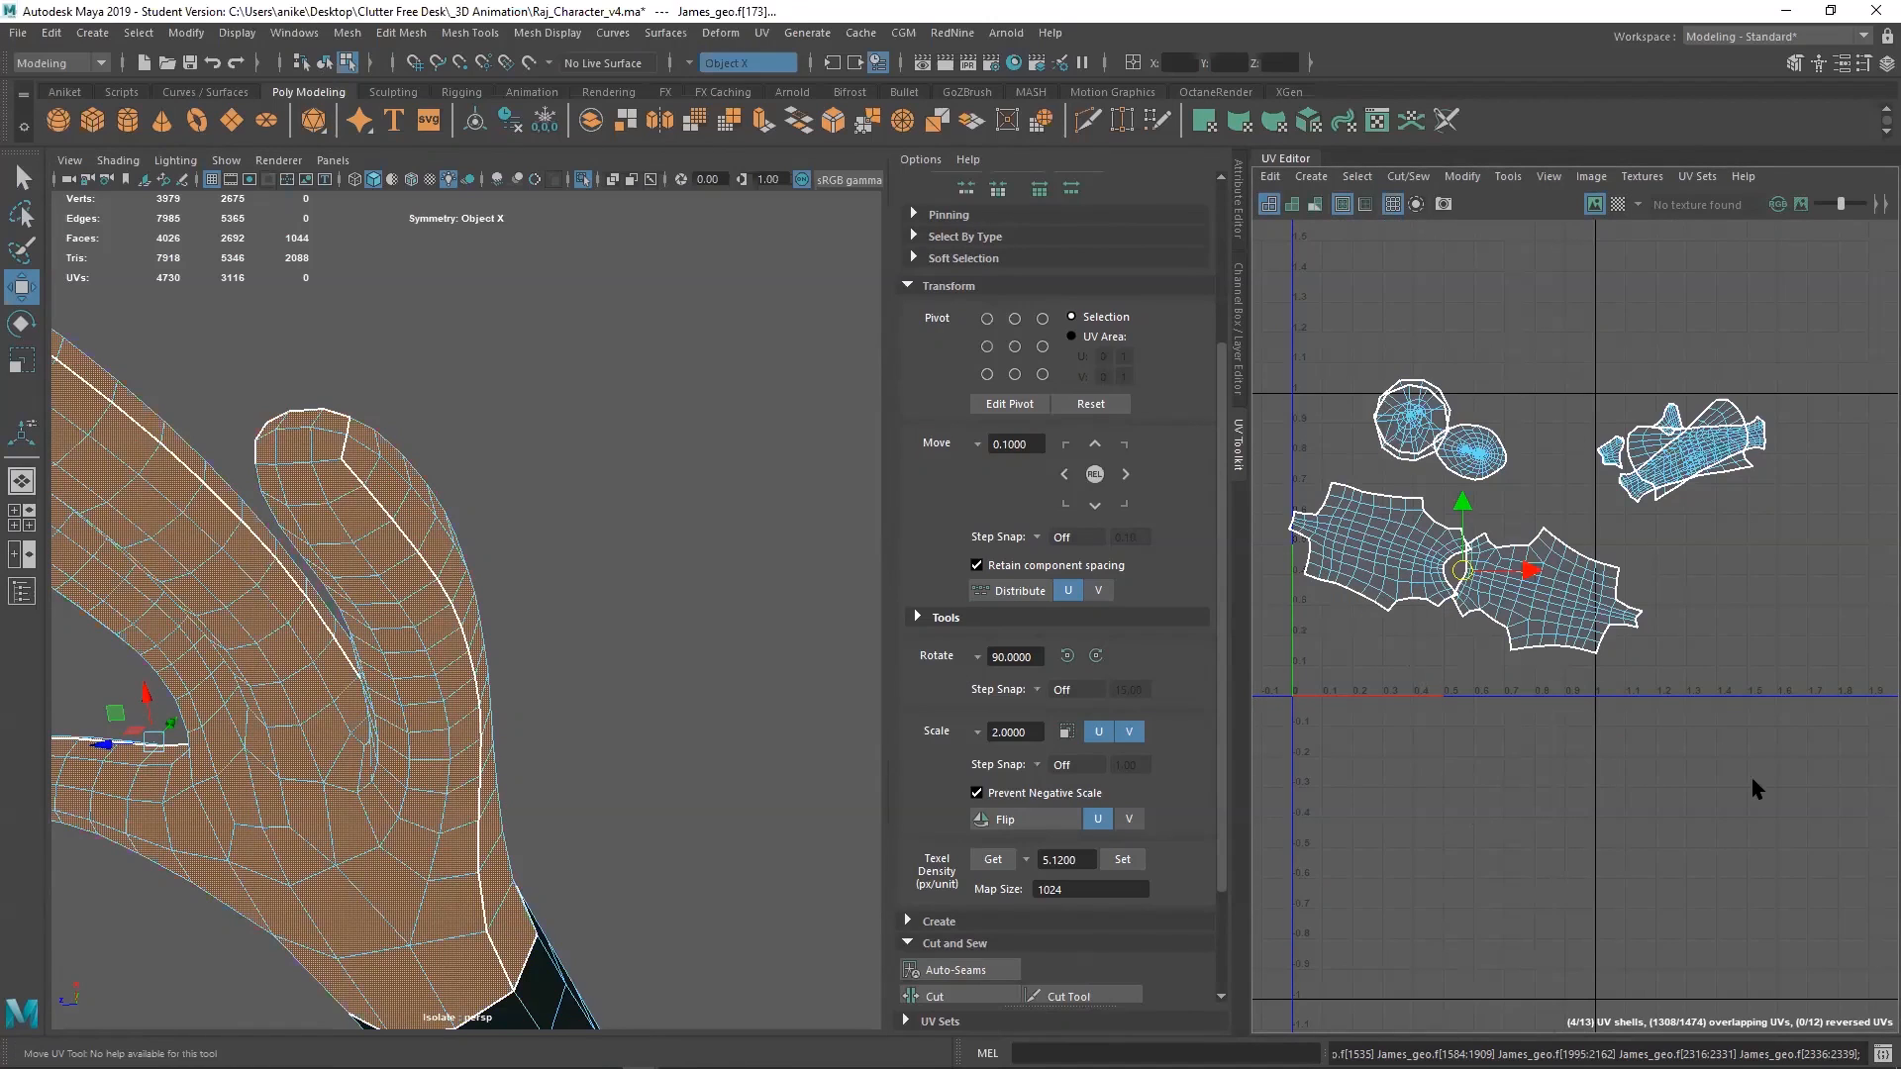
Try to set a texel density of 5.12 on all the hand shells, reselecting their faces for a second attempt
left_click(1122, 860)
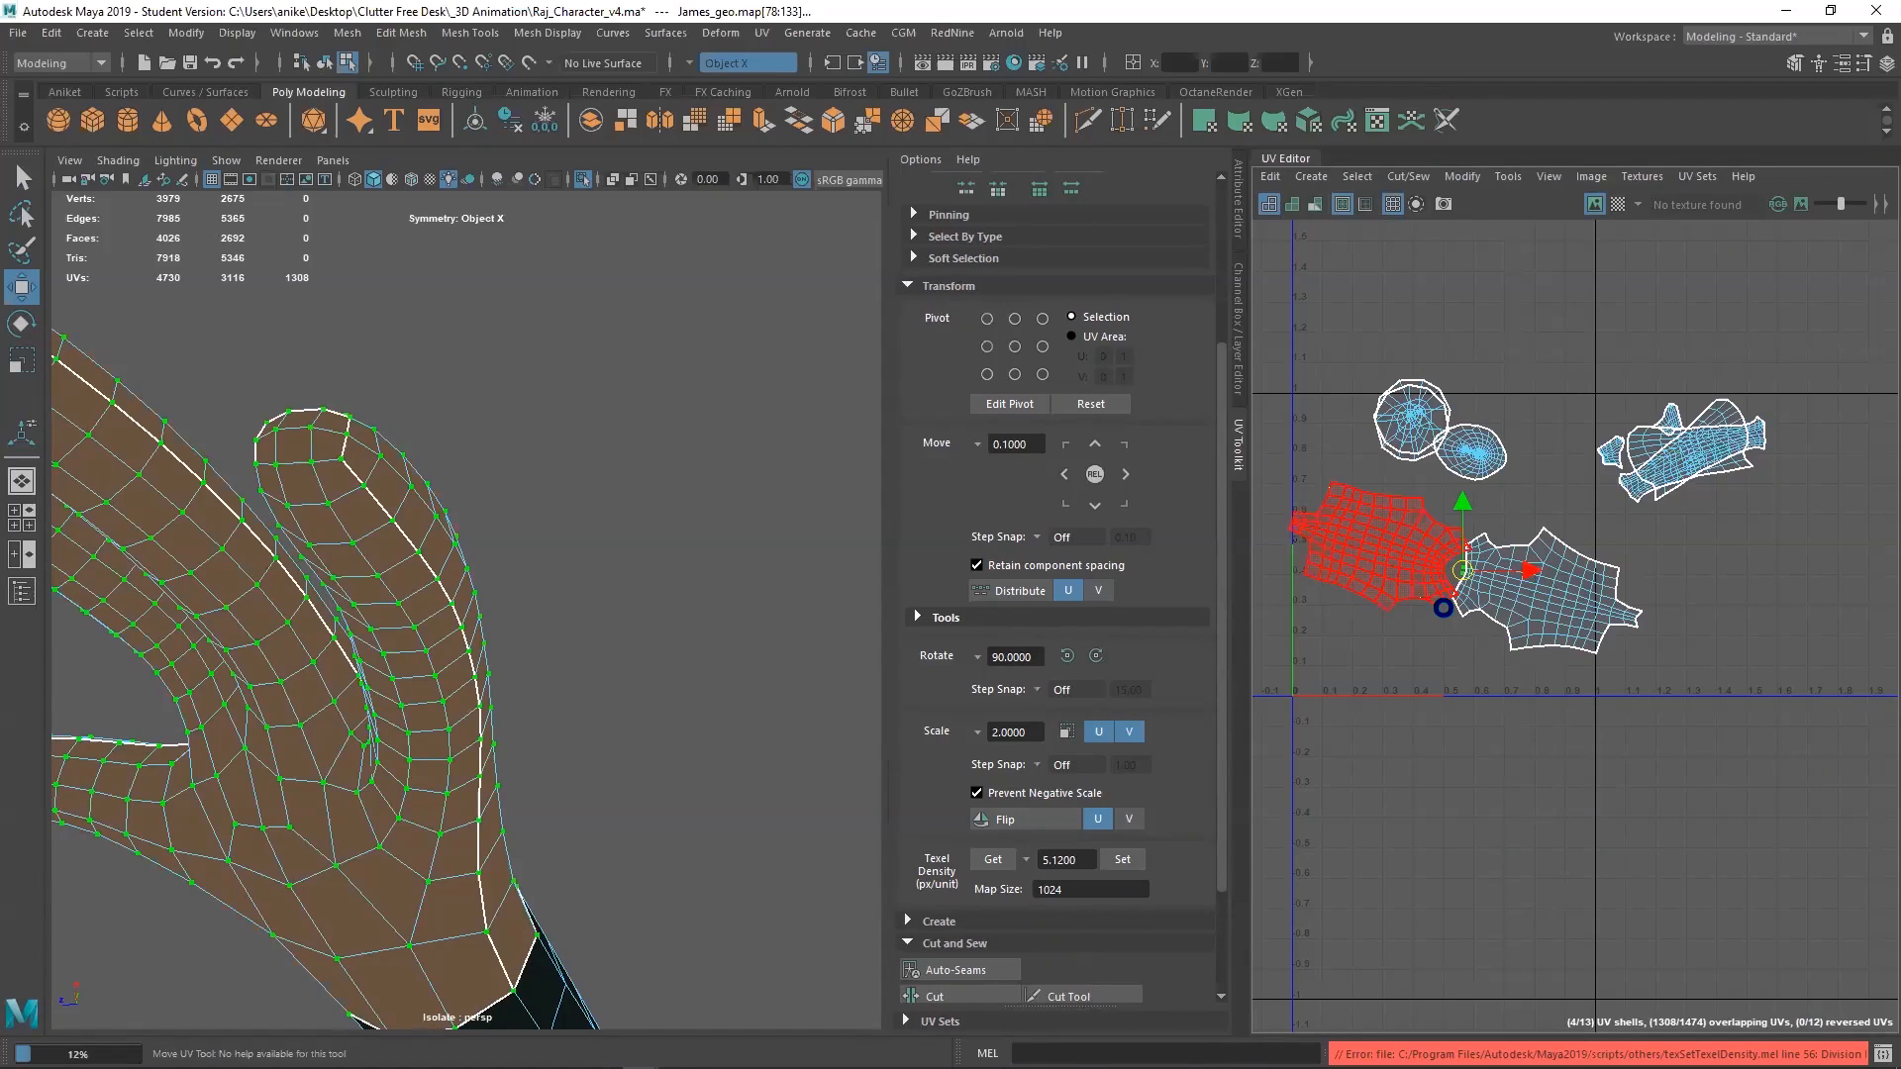
right_click_drag(1478, 661, 1372, 606)
left_click(1372, 605)
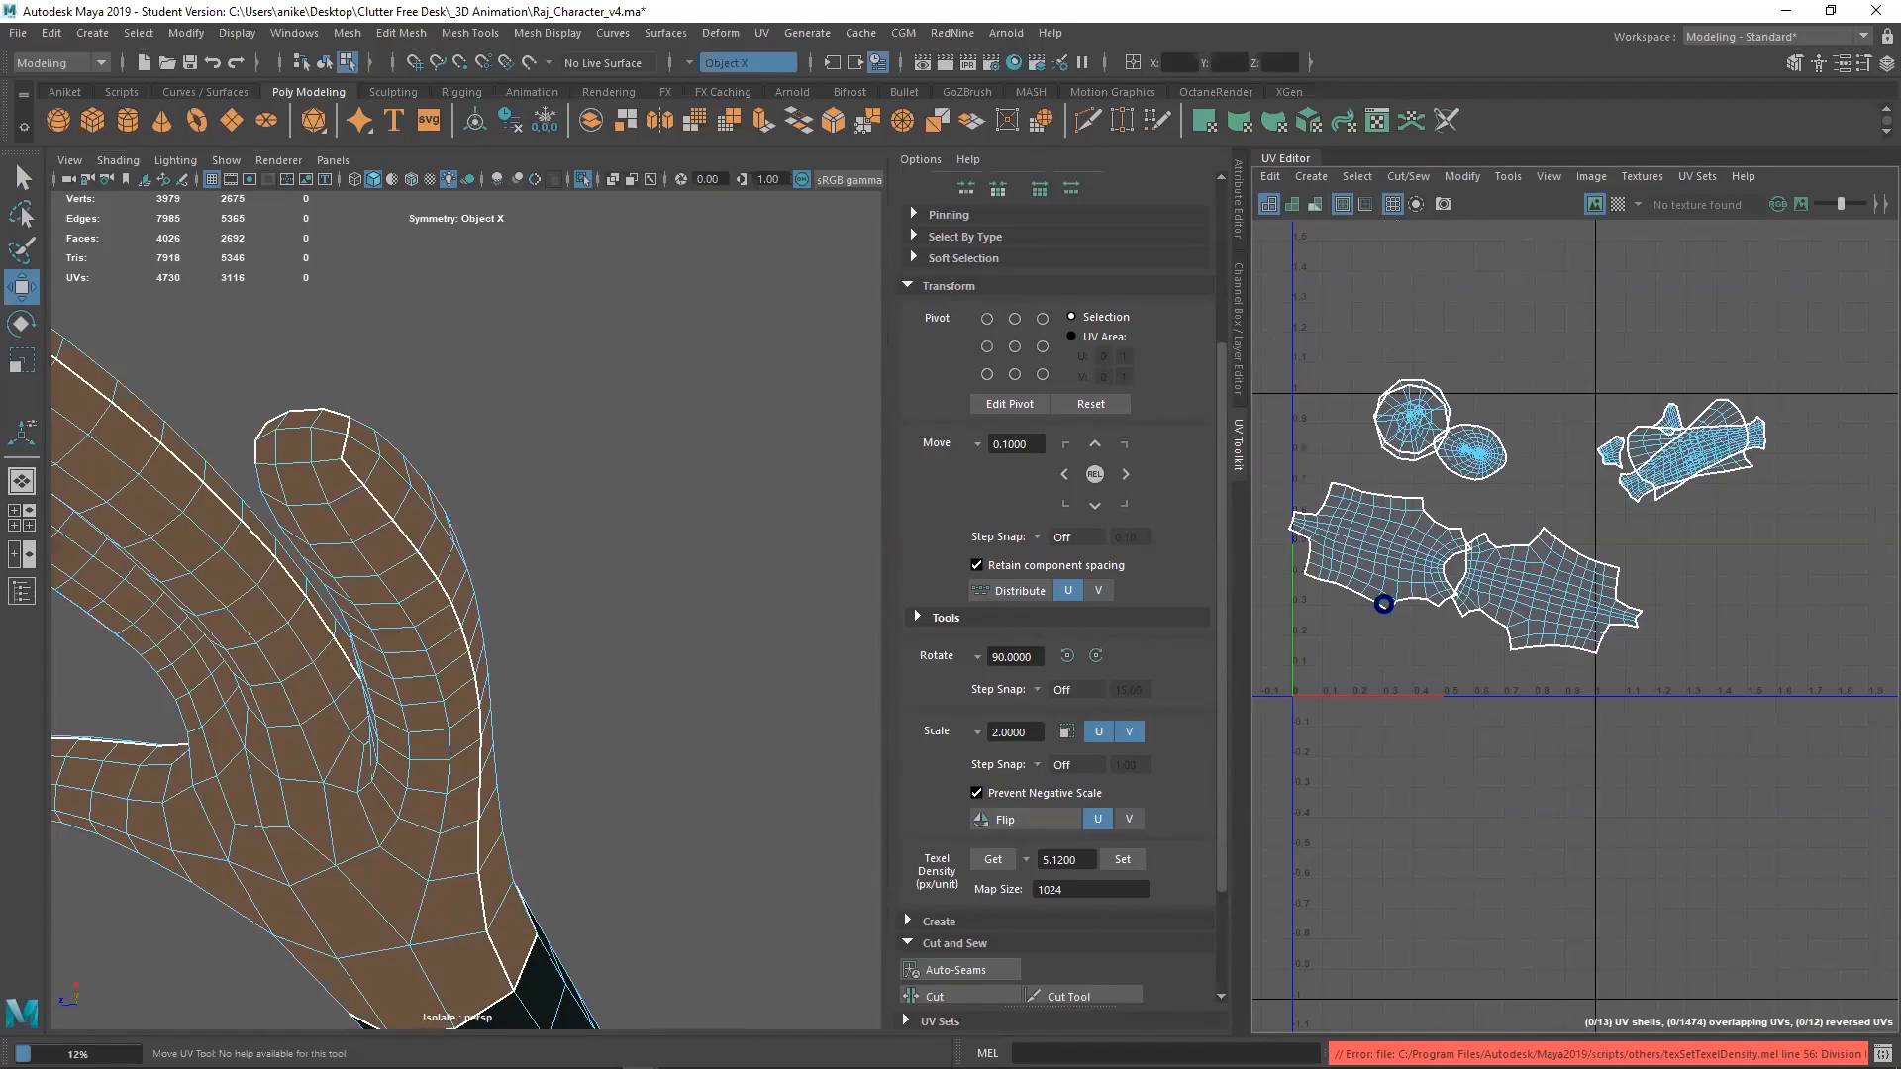
left_click(342, 792)
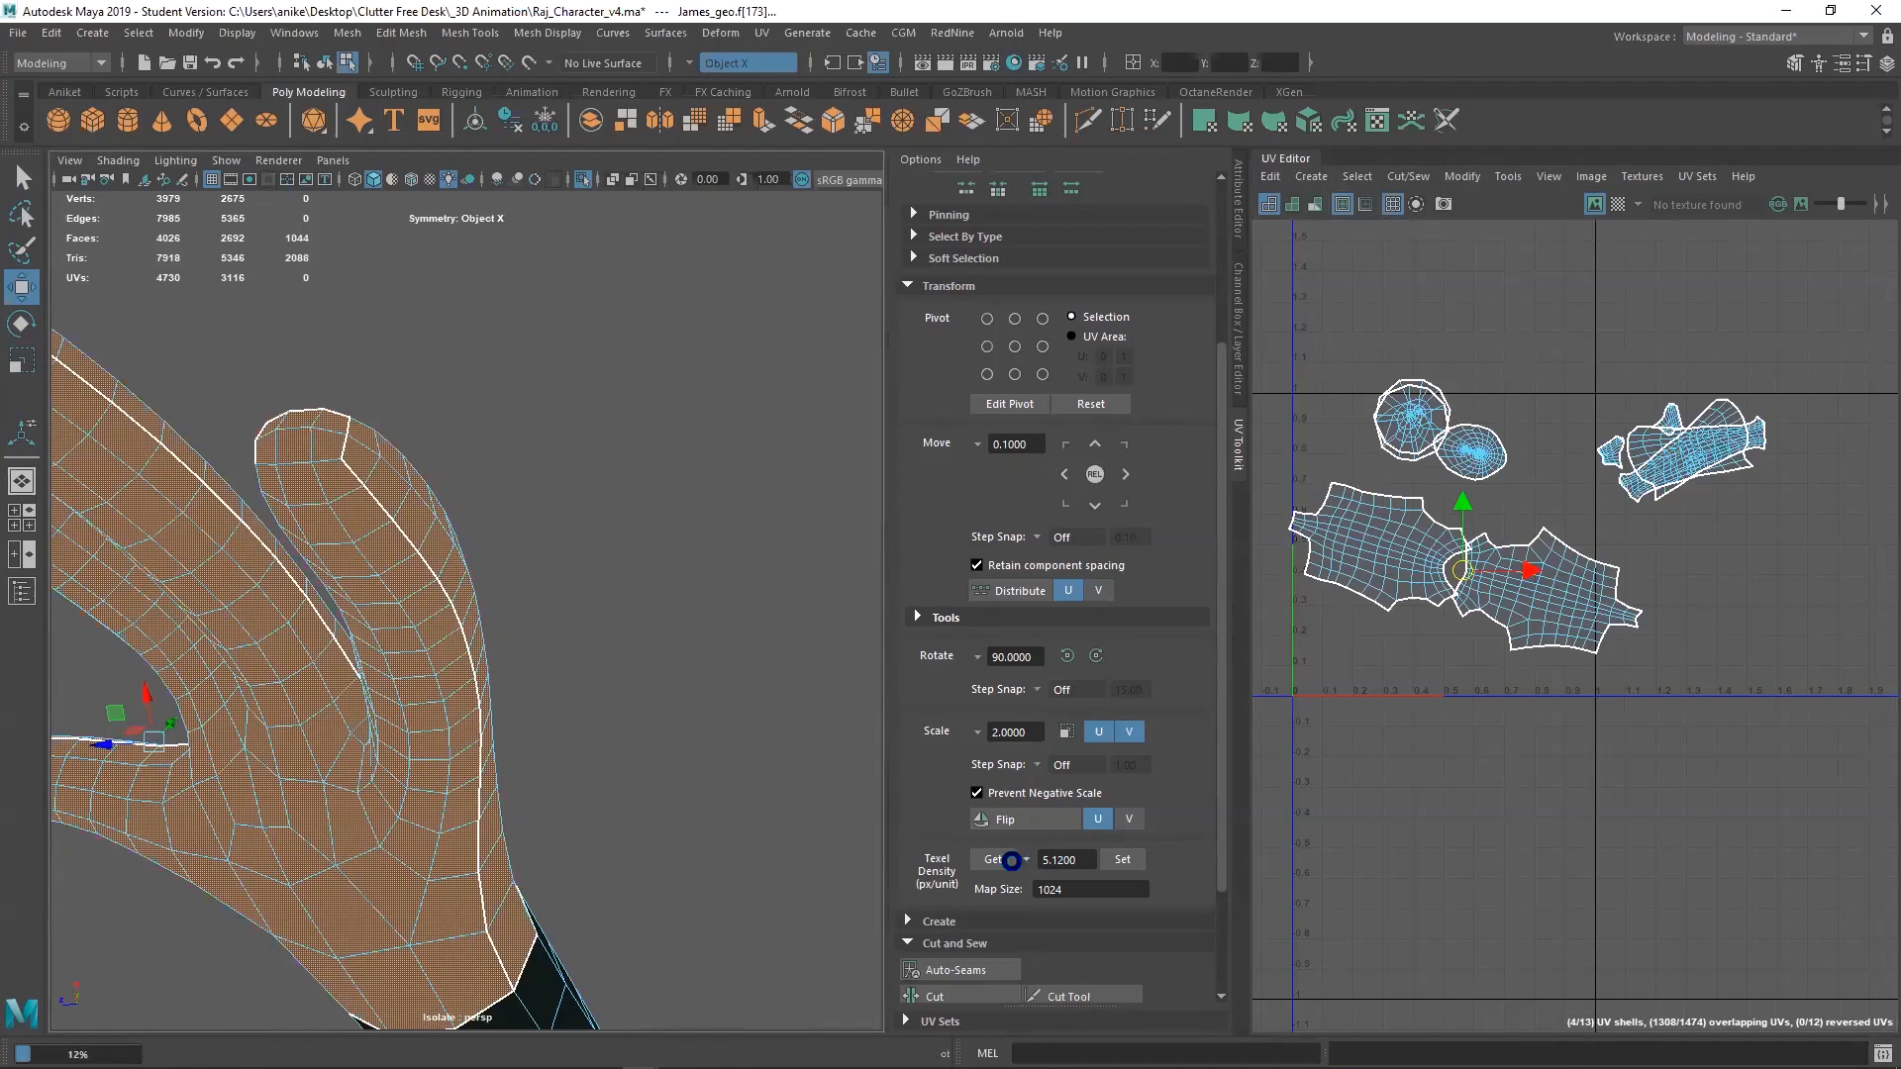
left_click(1119, 858)
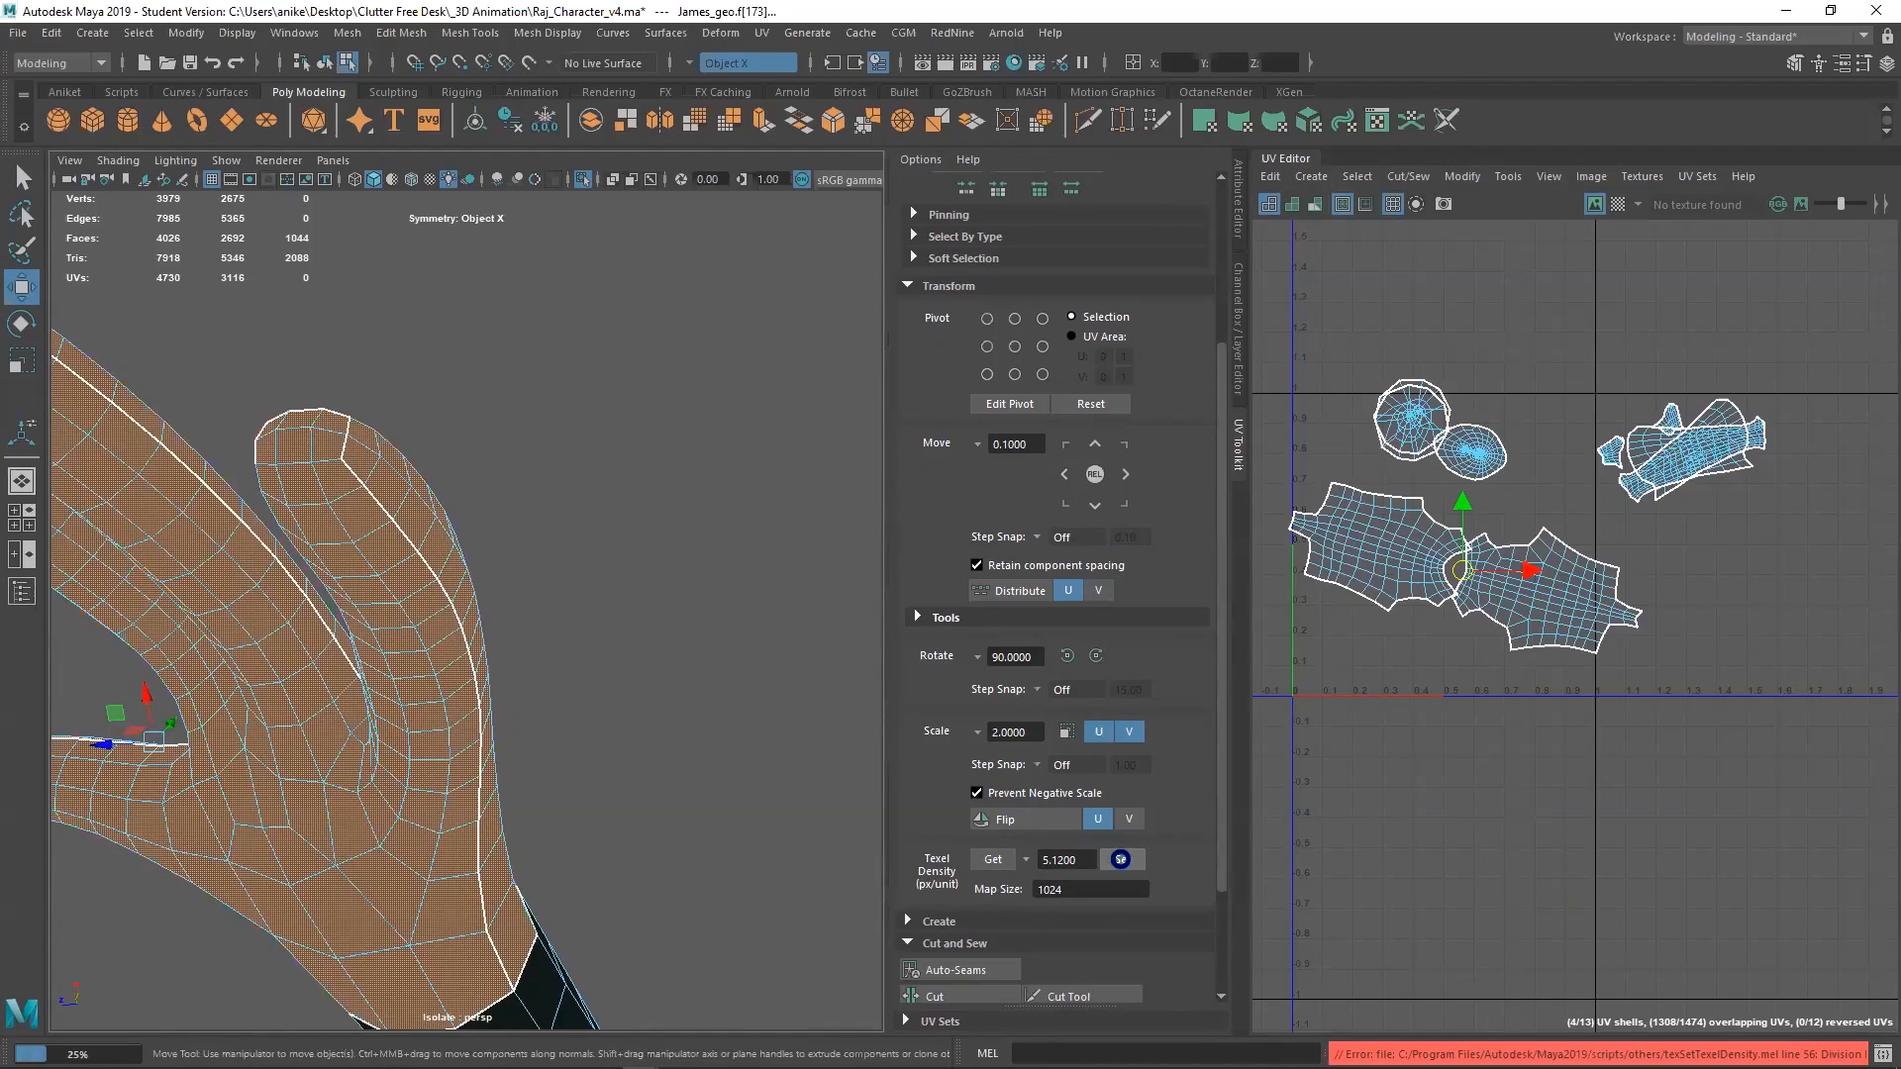
left_click(1439, 848)
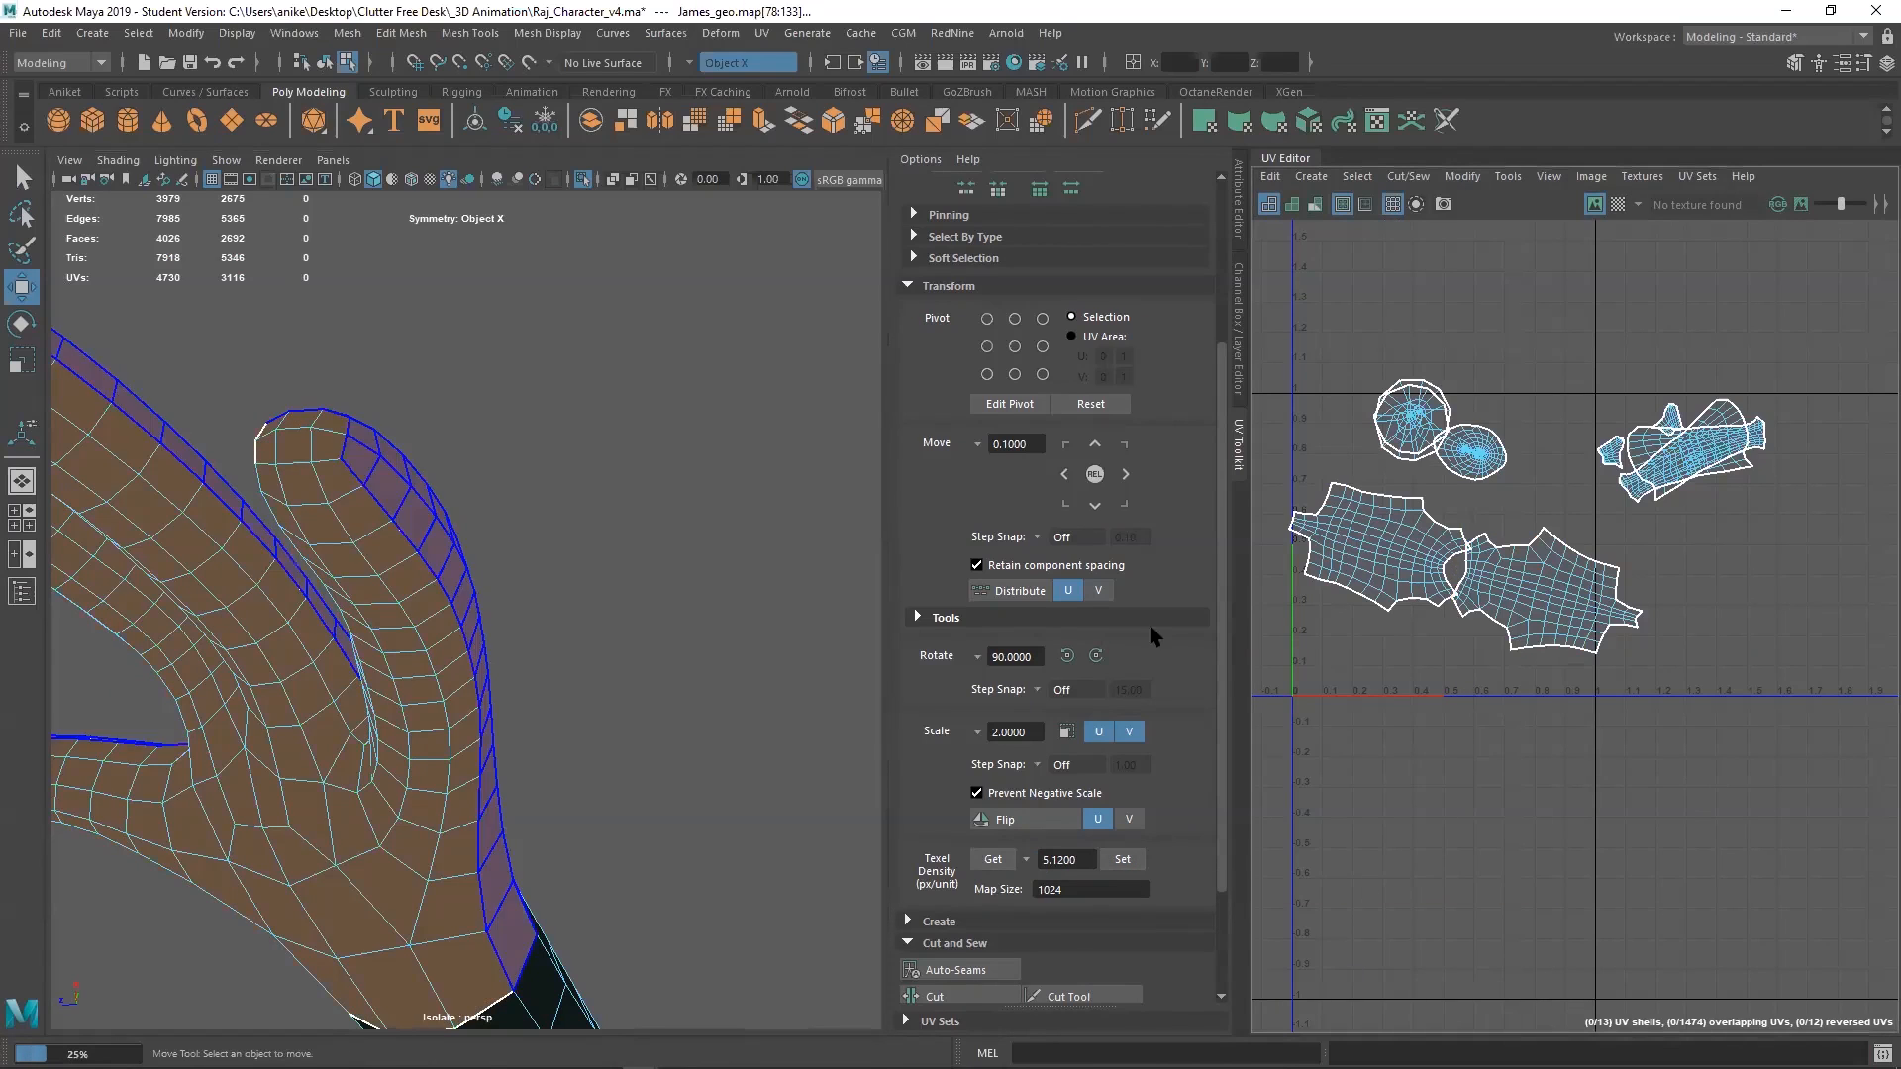
Select only the main shell's faces on both hands and examine their UVs up close in the UV Editor
left_click(394, 800)
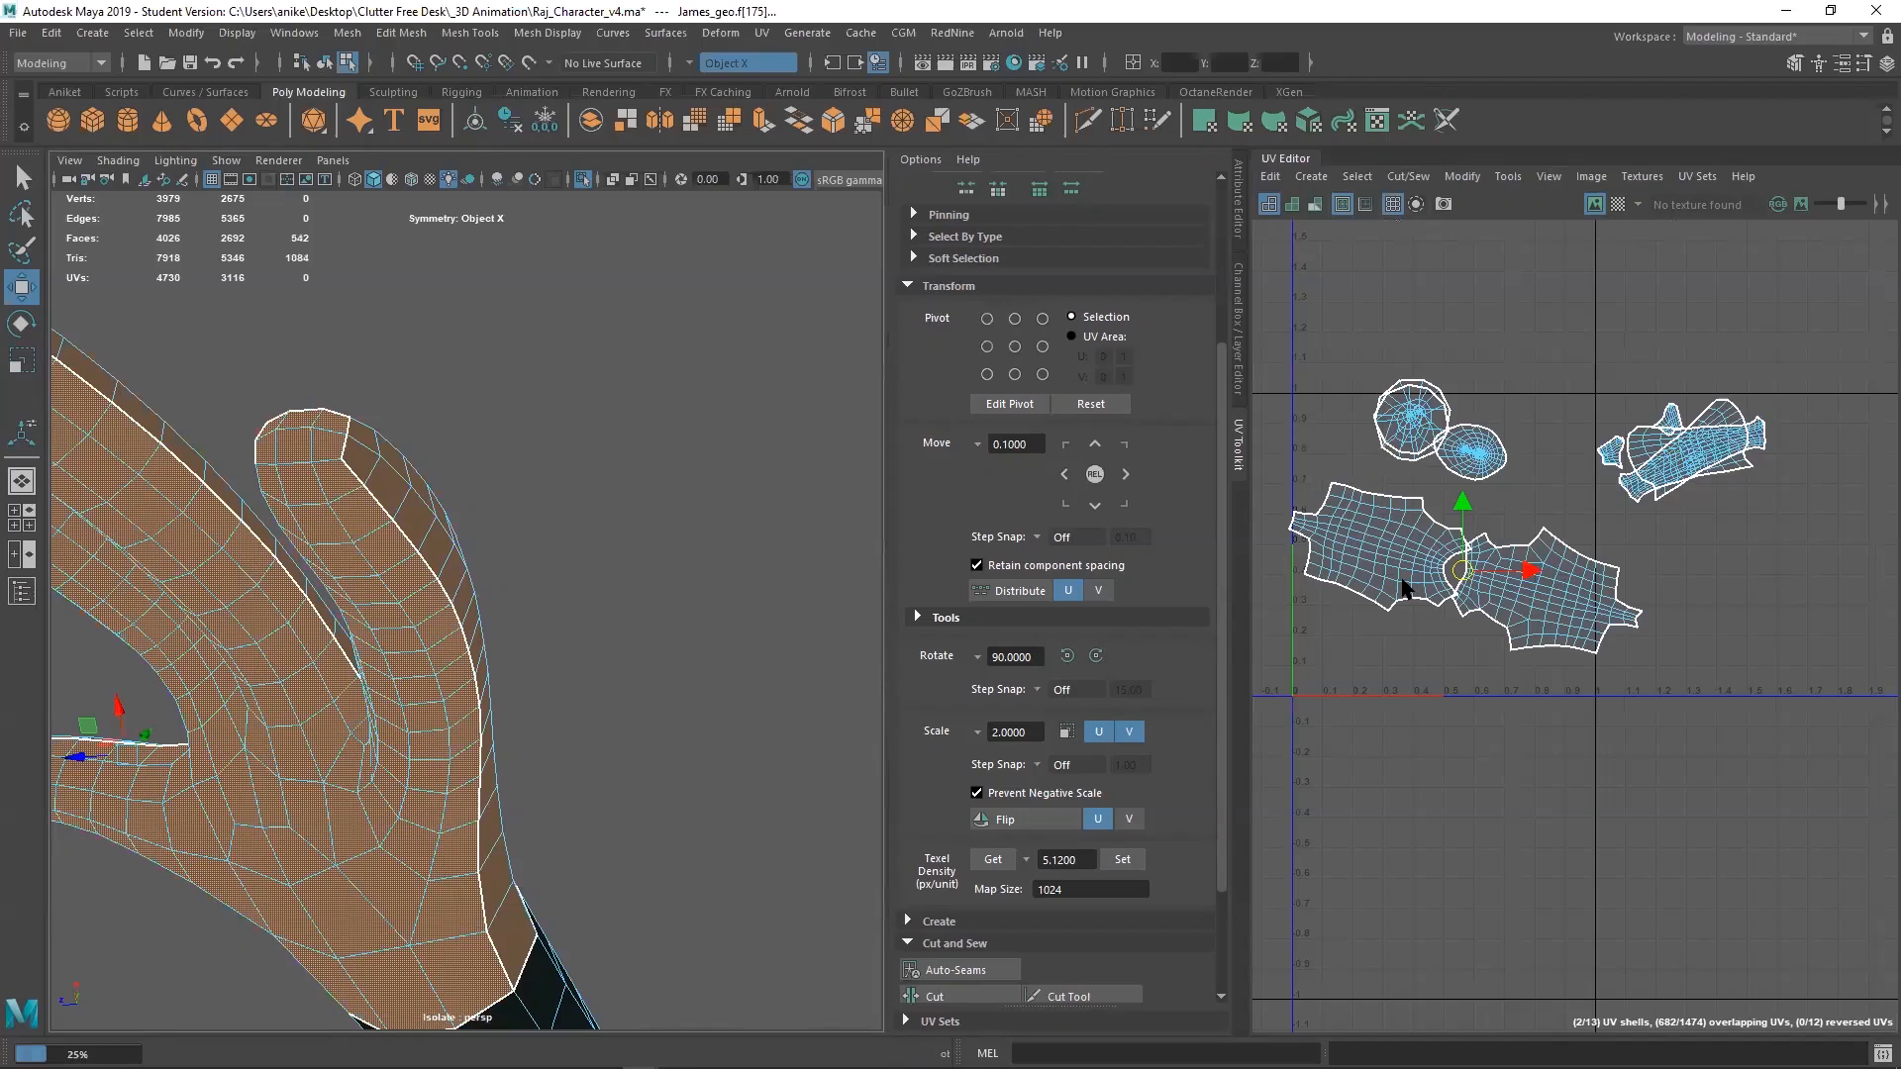
left_click(1428, 627)
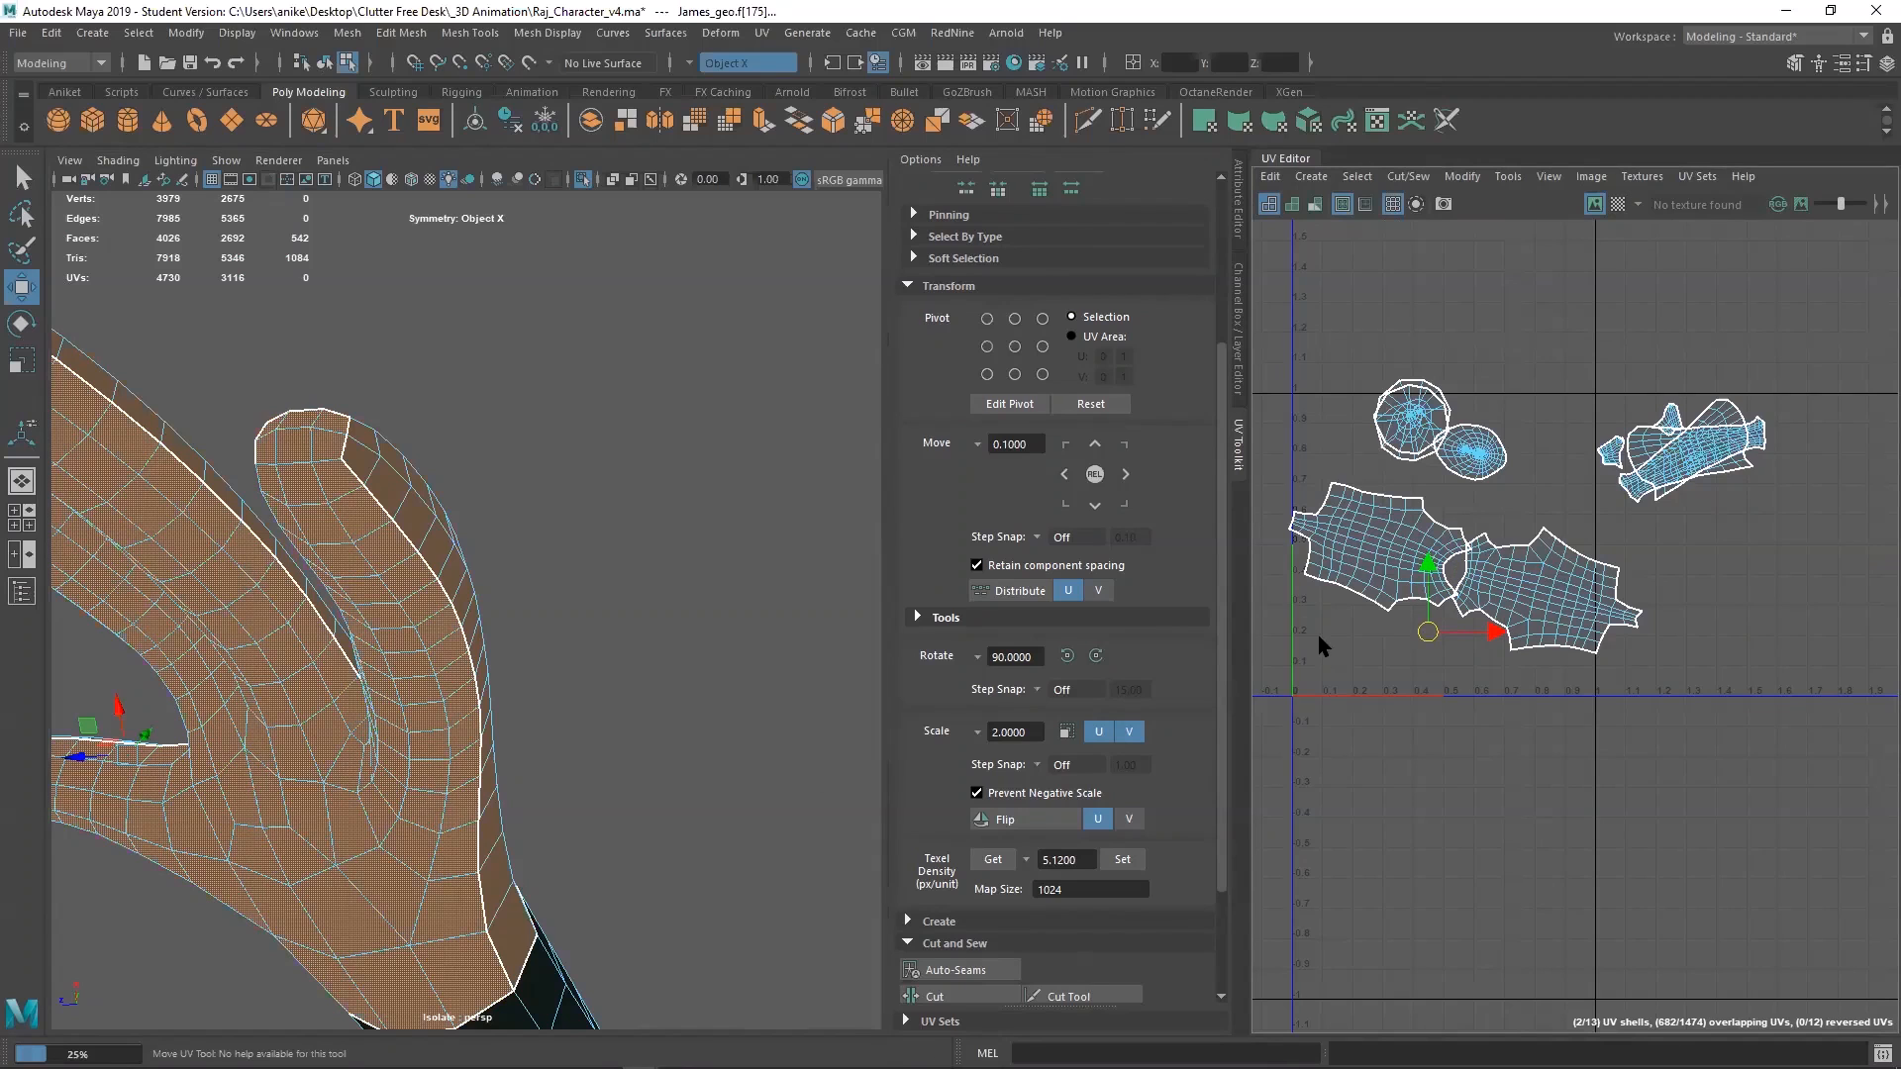
scroll(1426, 662, "up", 6)
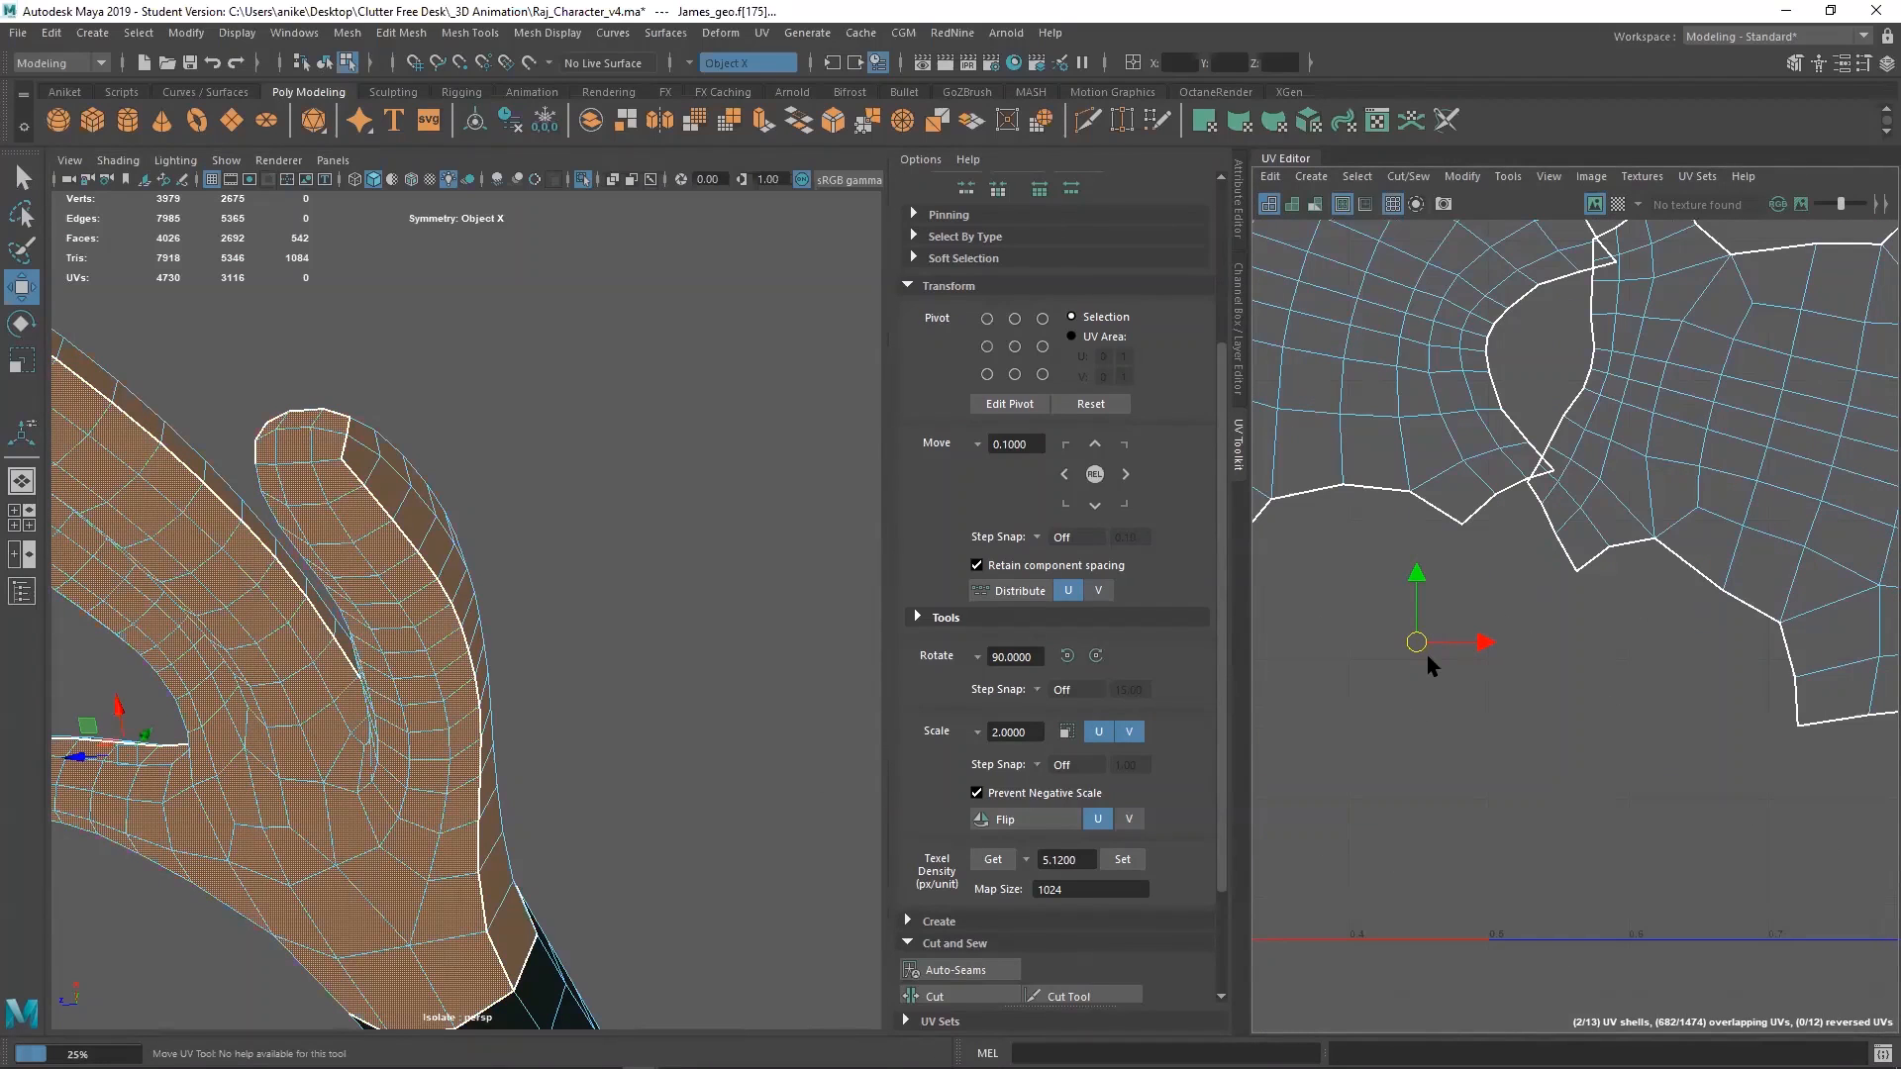
scroll(1421, 656, "up", 7)
right_click_drag(1411, 495, 1445, 603, "alt")
scroll(1445, 603, "up", 6)
scroll(1395, 716, "down", 7)
scroll(1396, 715, "down", 5)
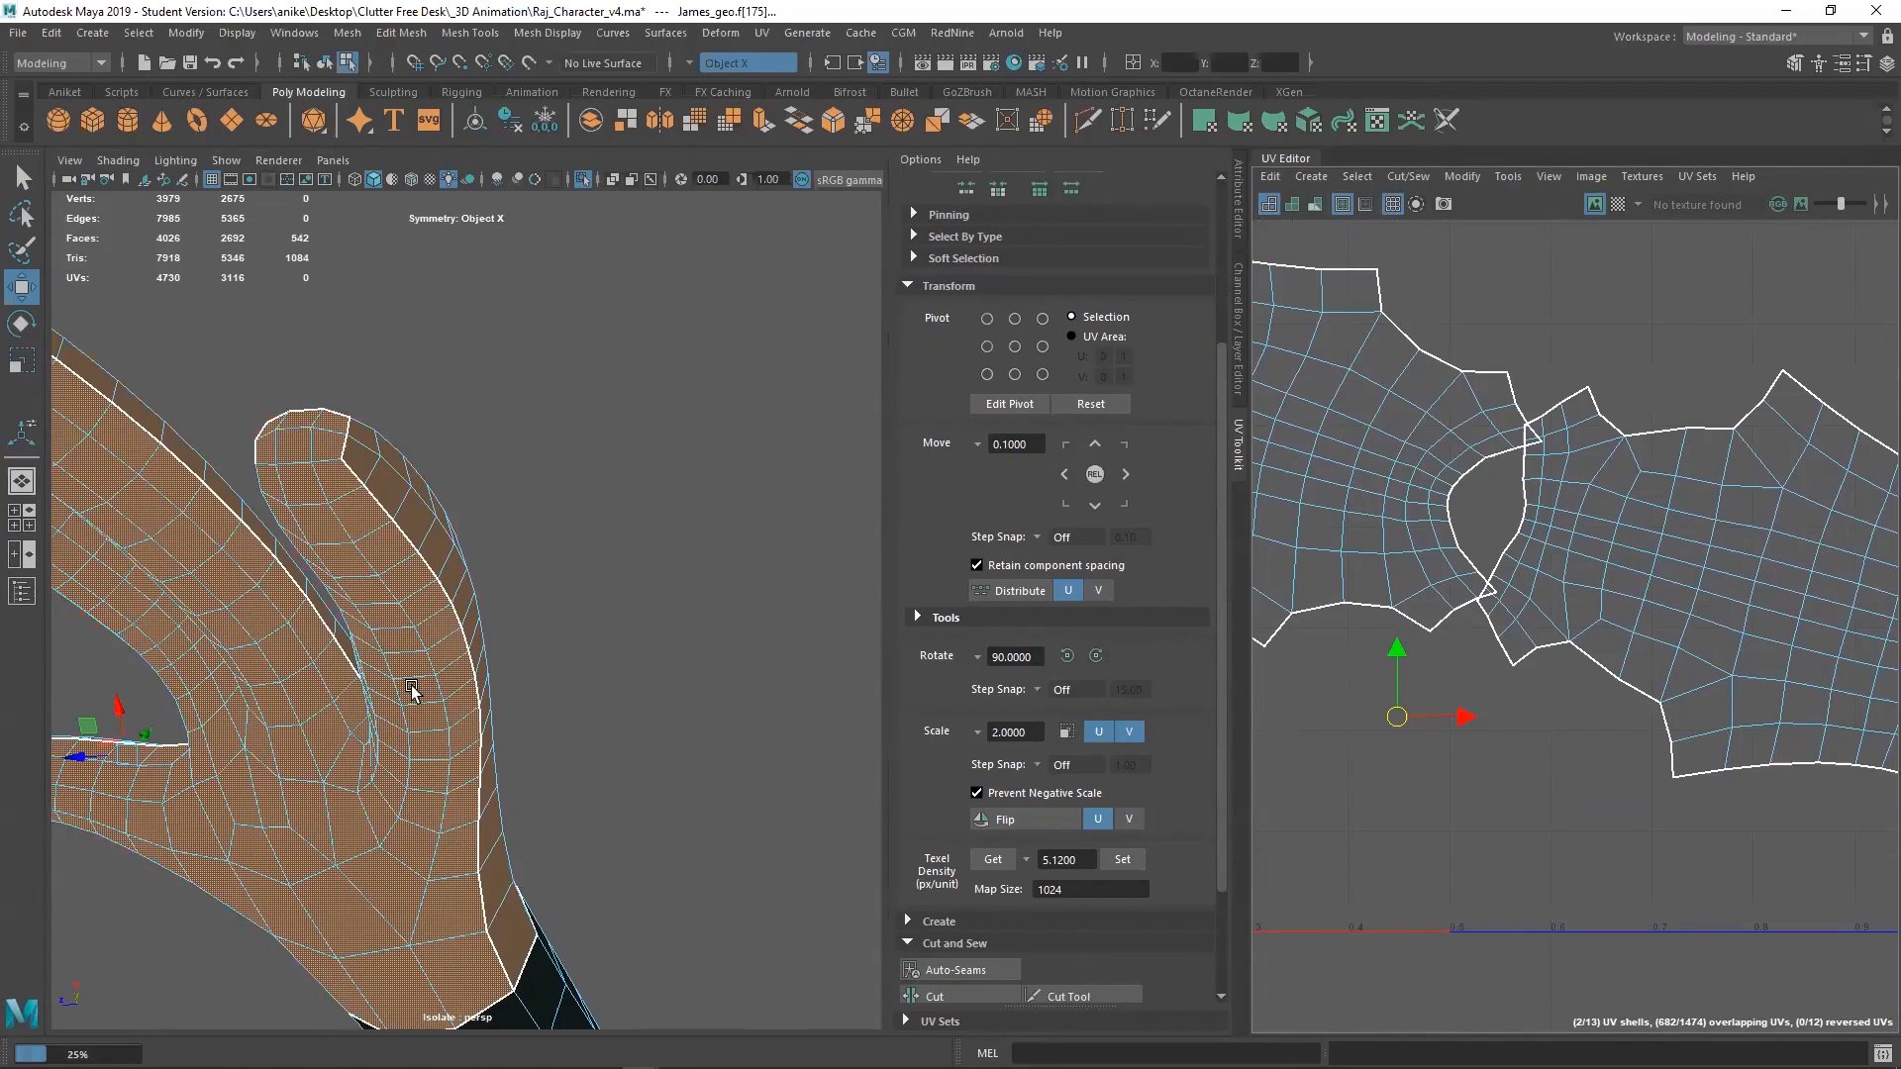
Get the texel density of the selected hand faces and try to set it to 5.12
left_click(1003, 865)
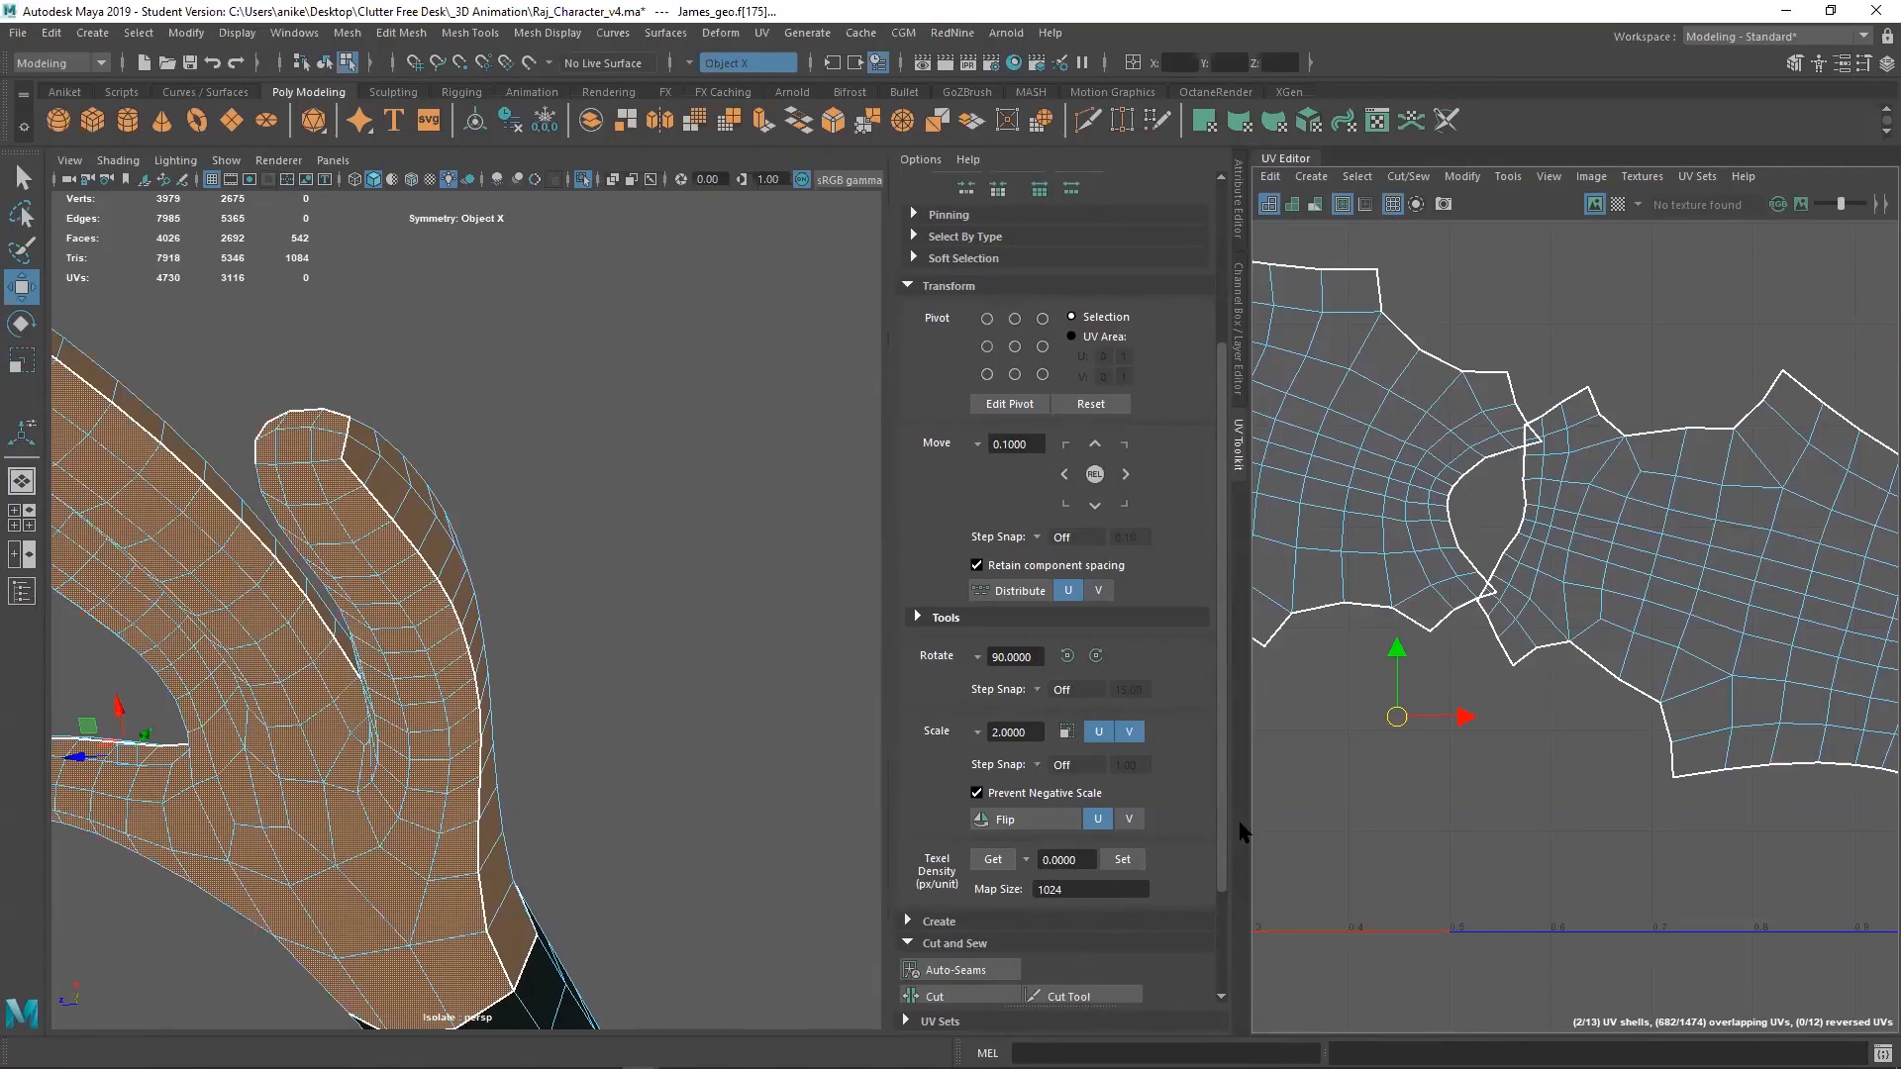
left_click(1081, 861)
left_click(981, 865)
left_click(1070, 861)
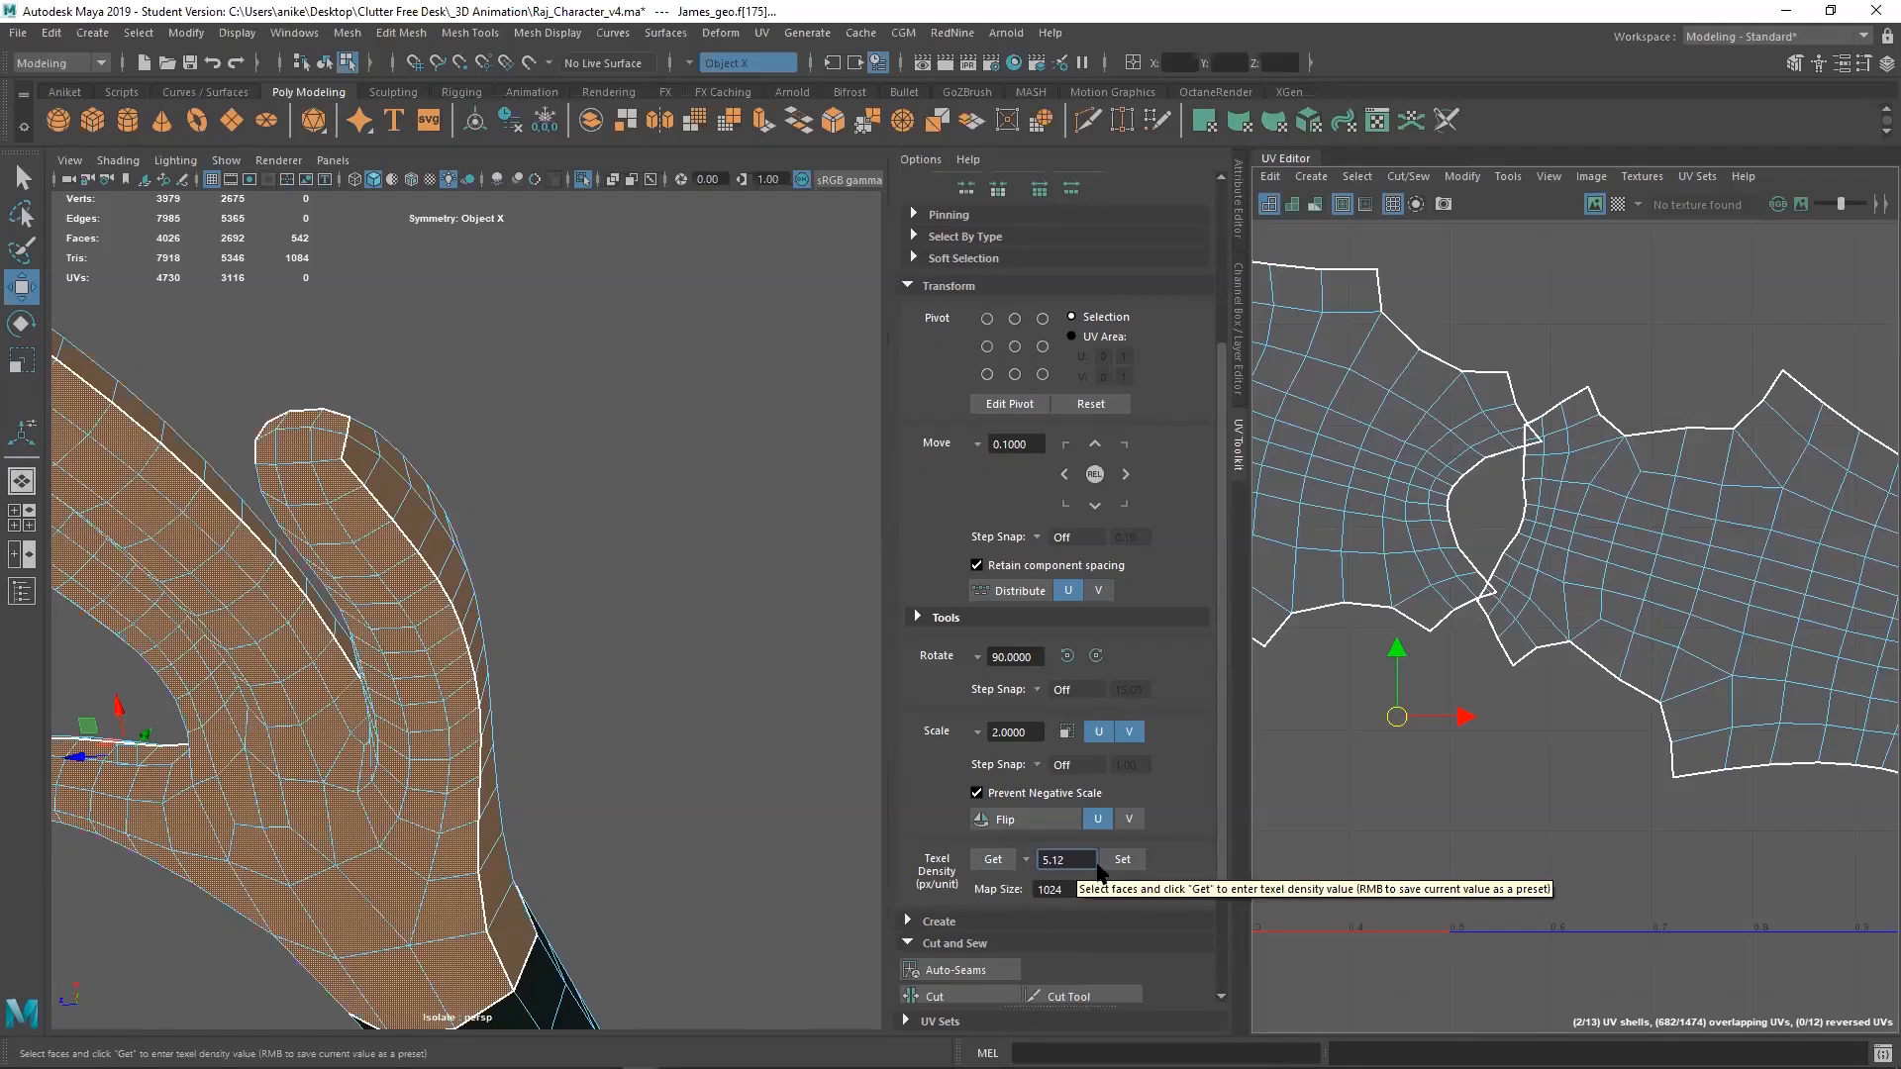
type("5.12")
left_click(1115, 861)
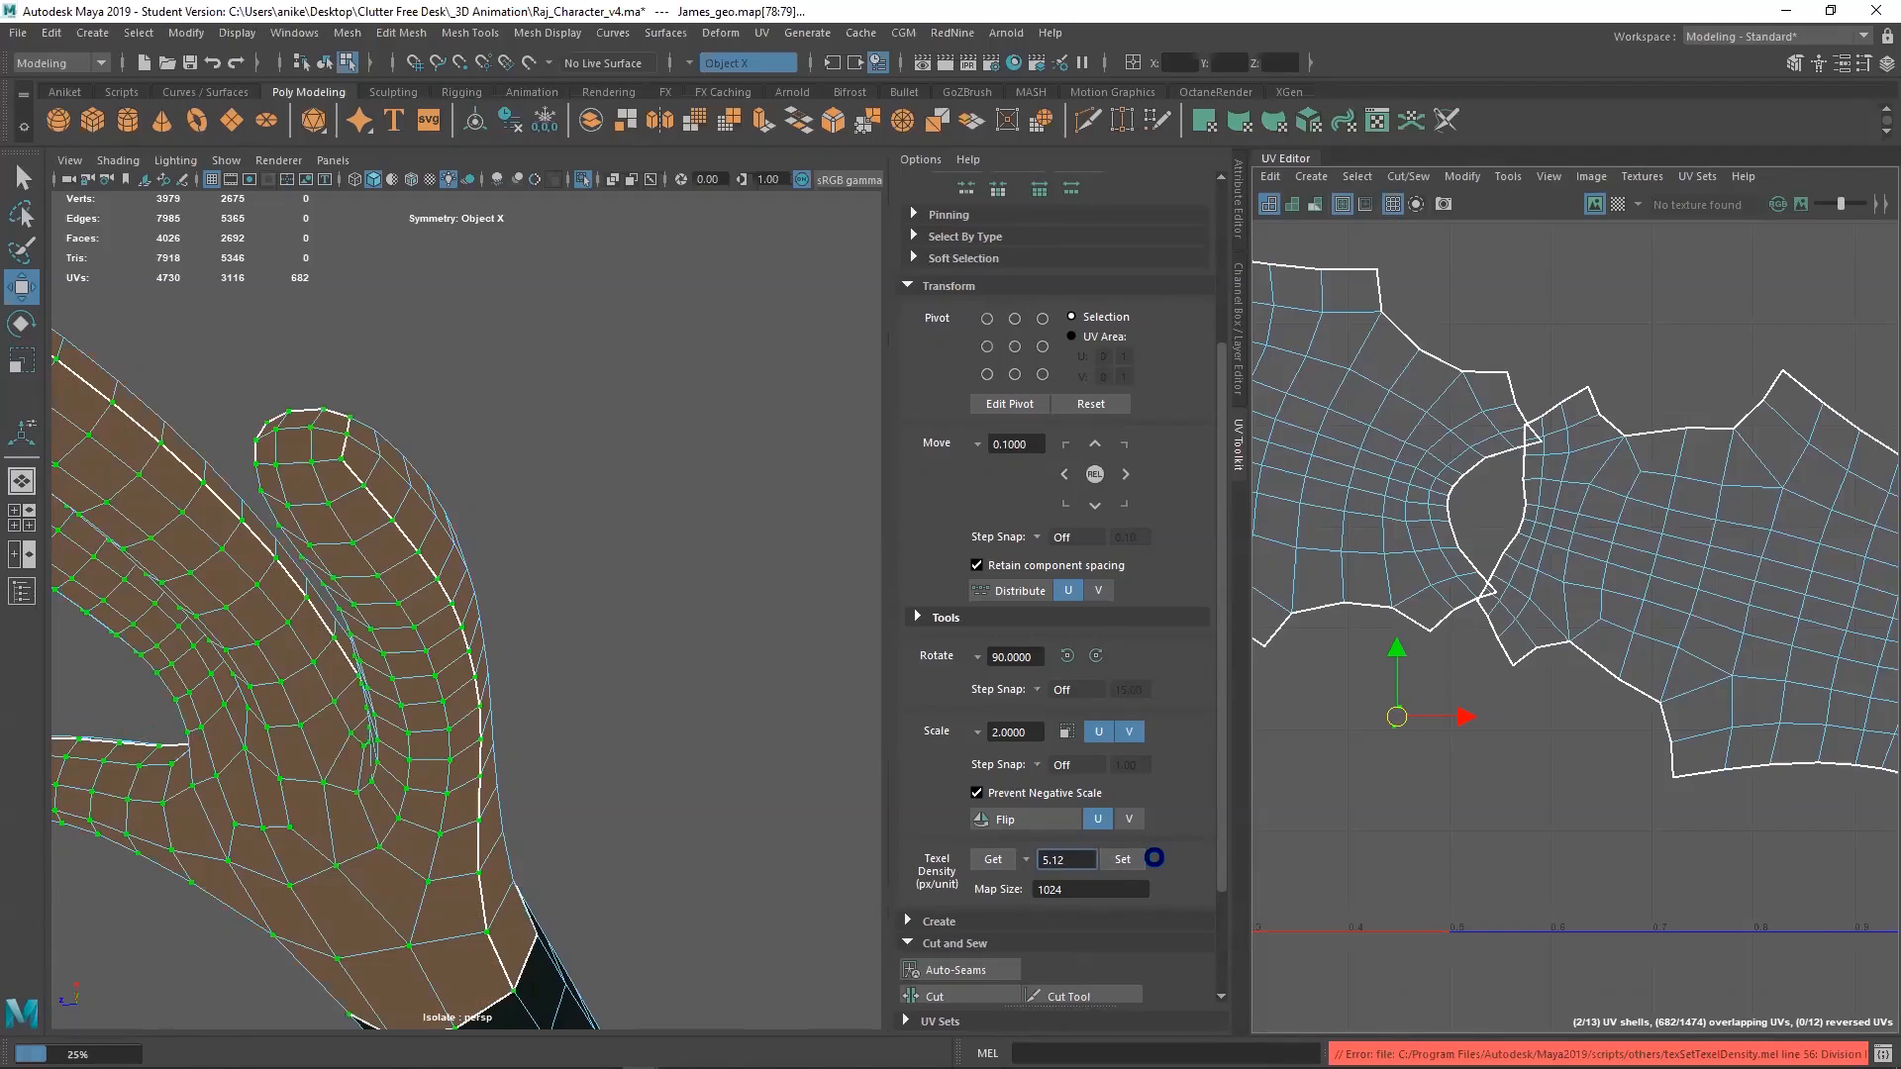
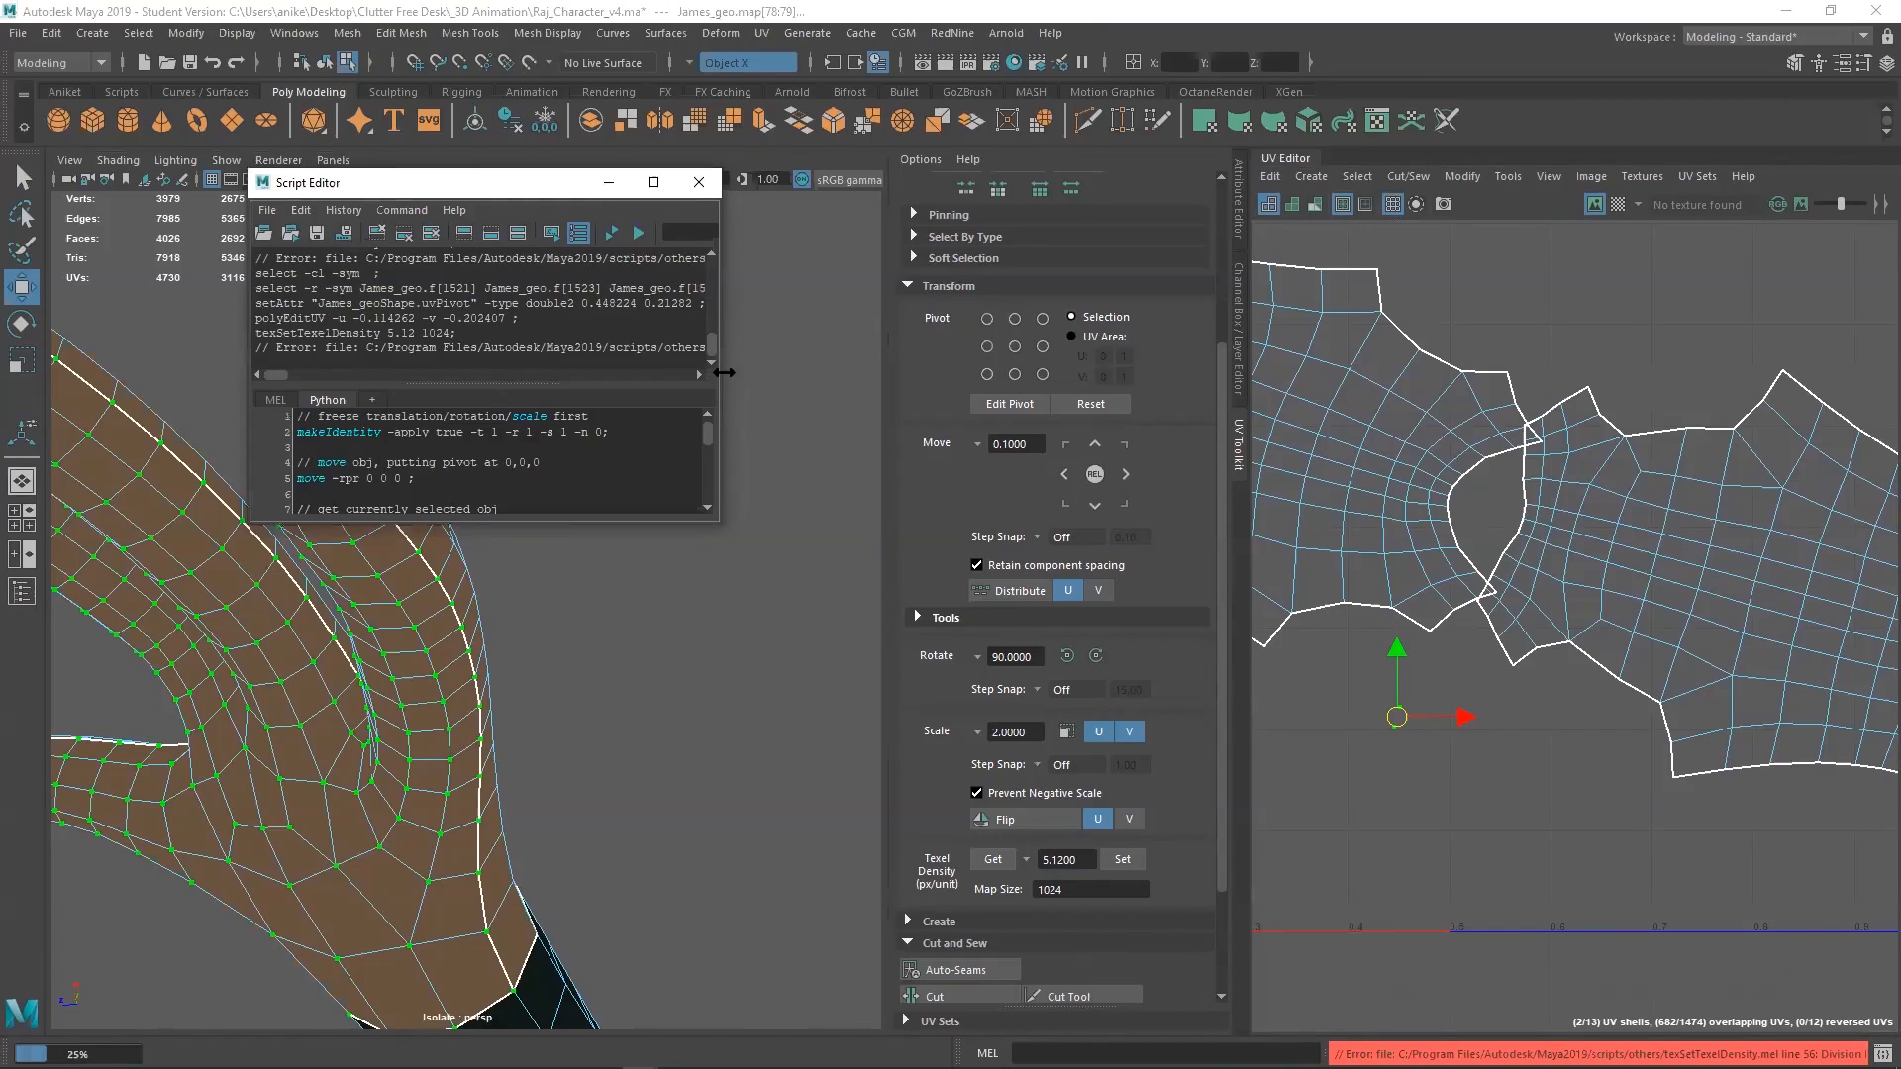
Widen the Script Editor to read the full texel density error, and close it
left_click_drag(723, 373, 1294, 376)
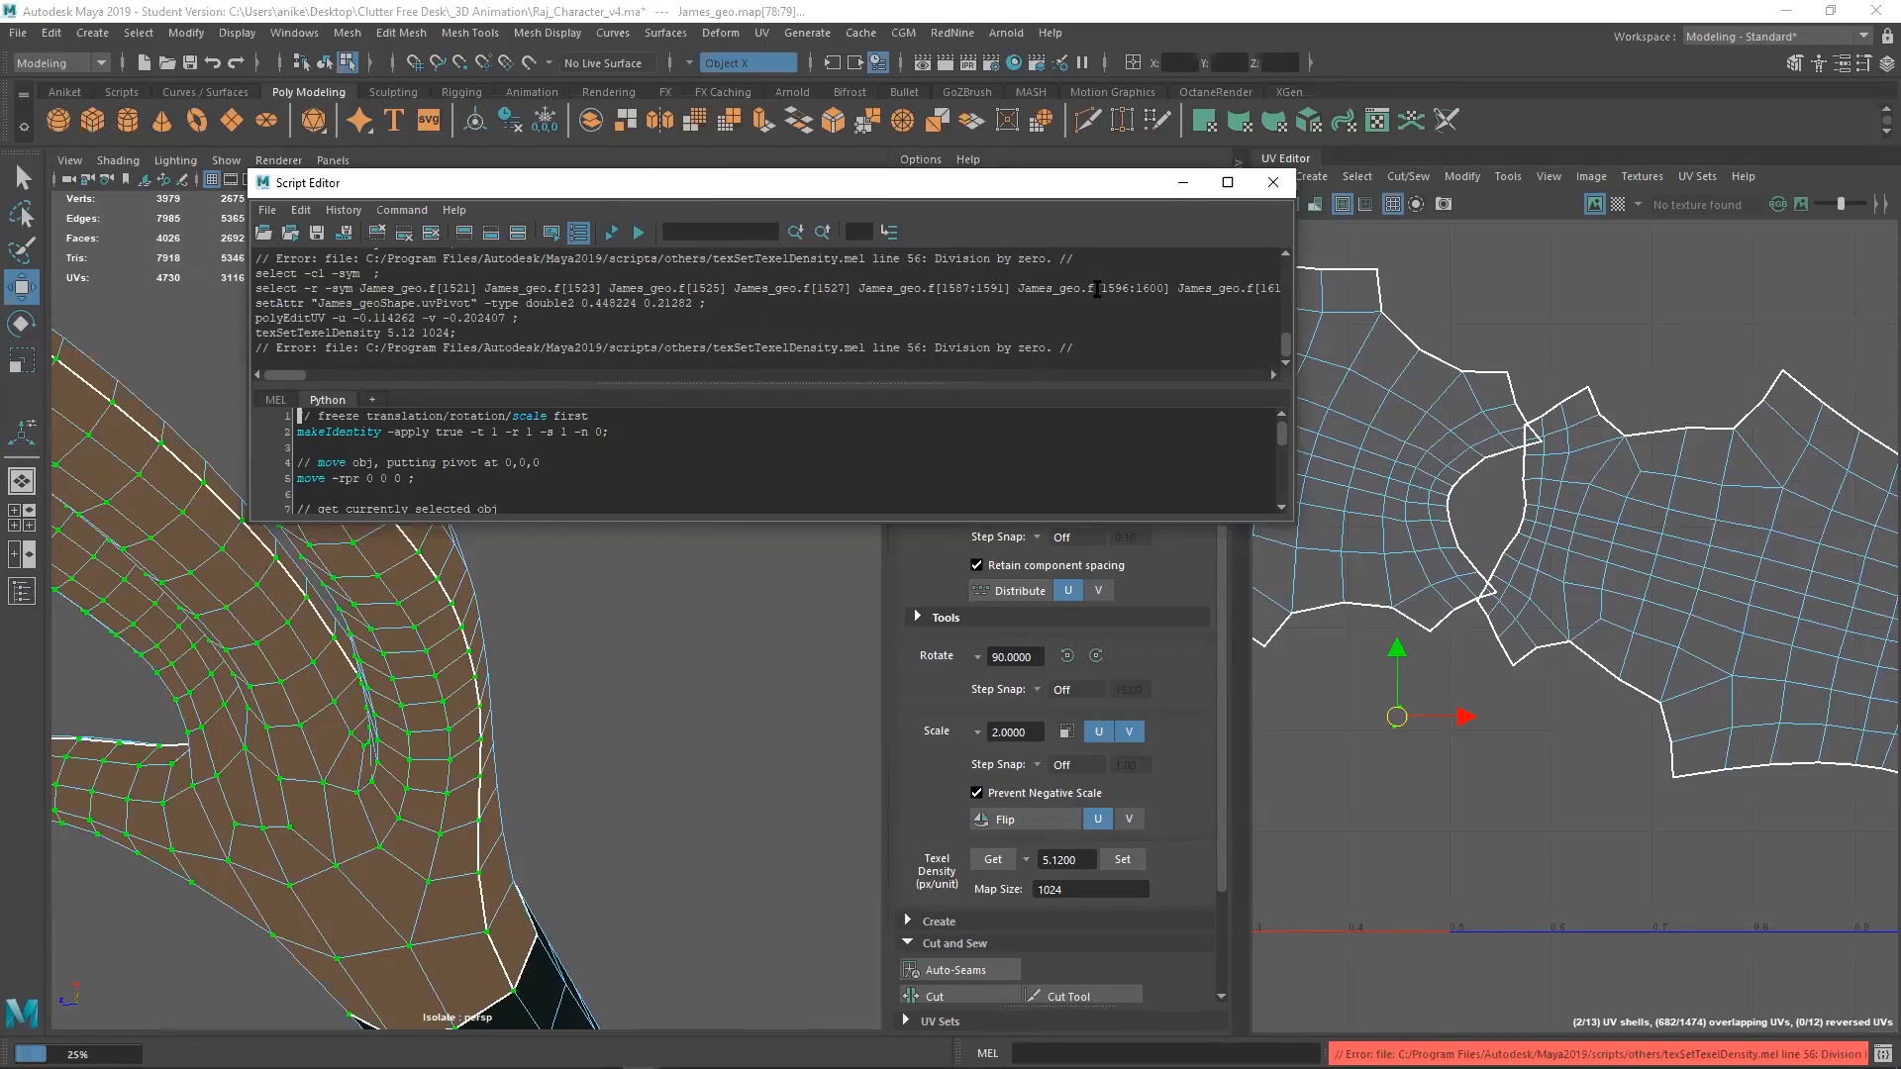
left_click(1286, 183)
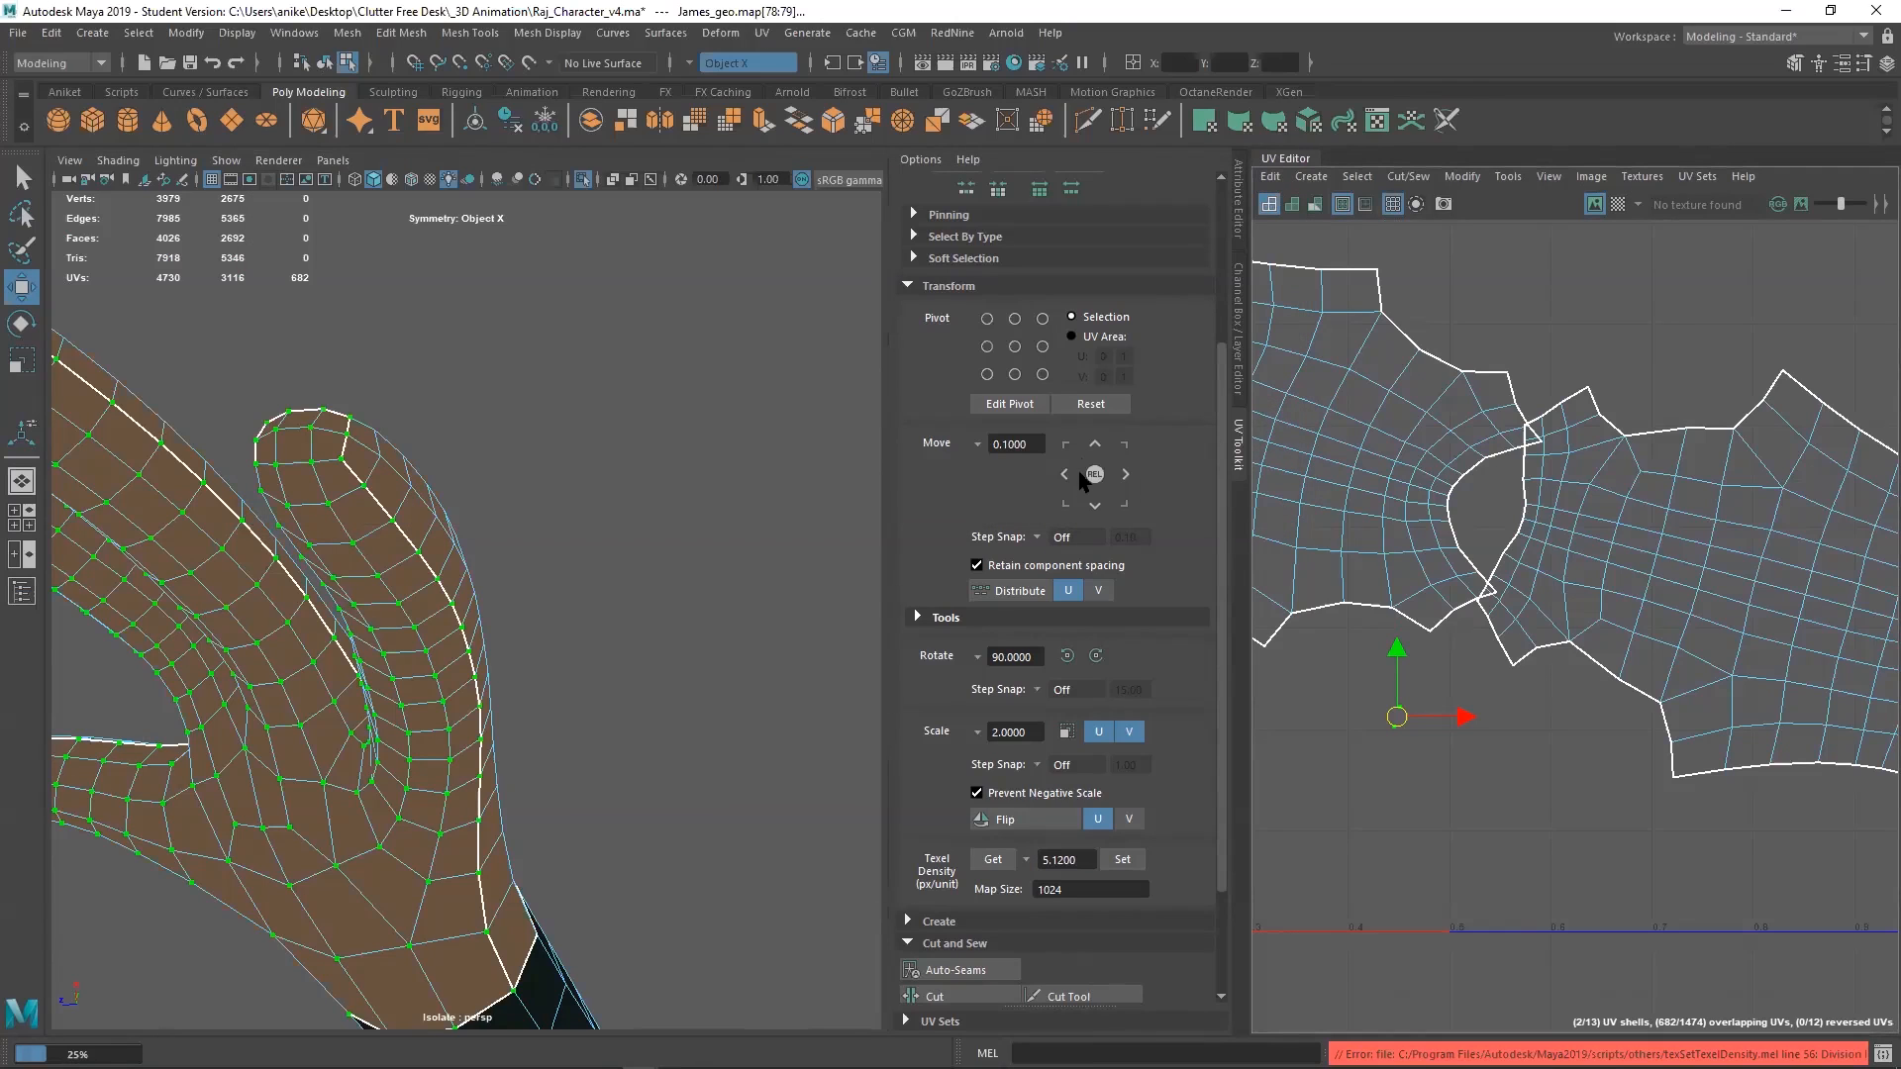
Apply automatic UV mapping to the main shell's faces on both hands and switch to edge selection
right_click_drag(1376, 812, 1287, 738)
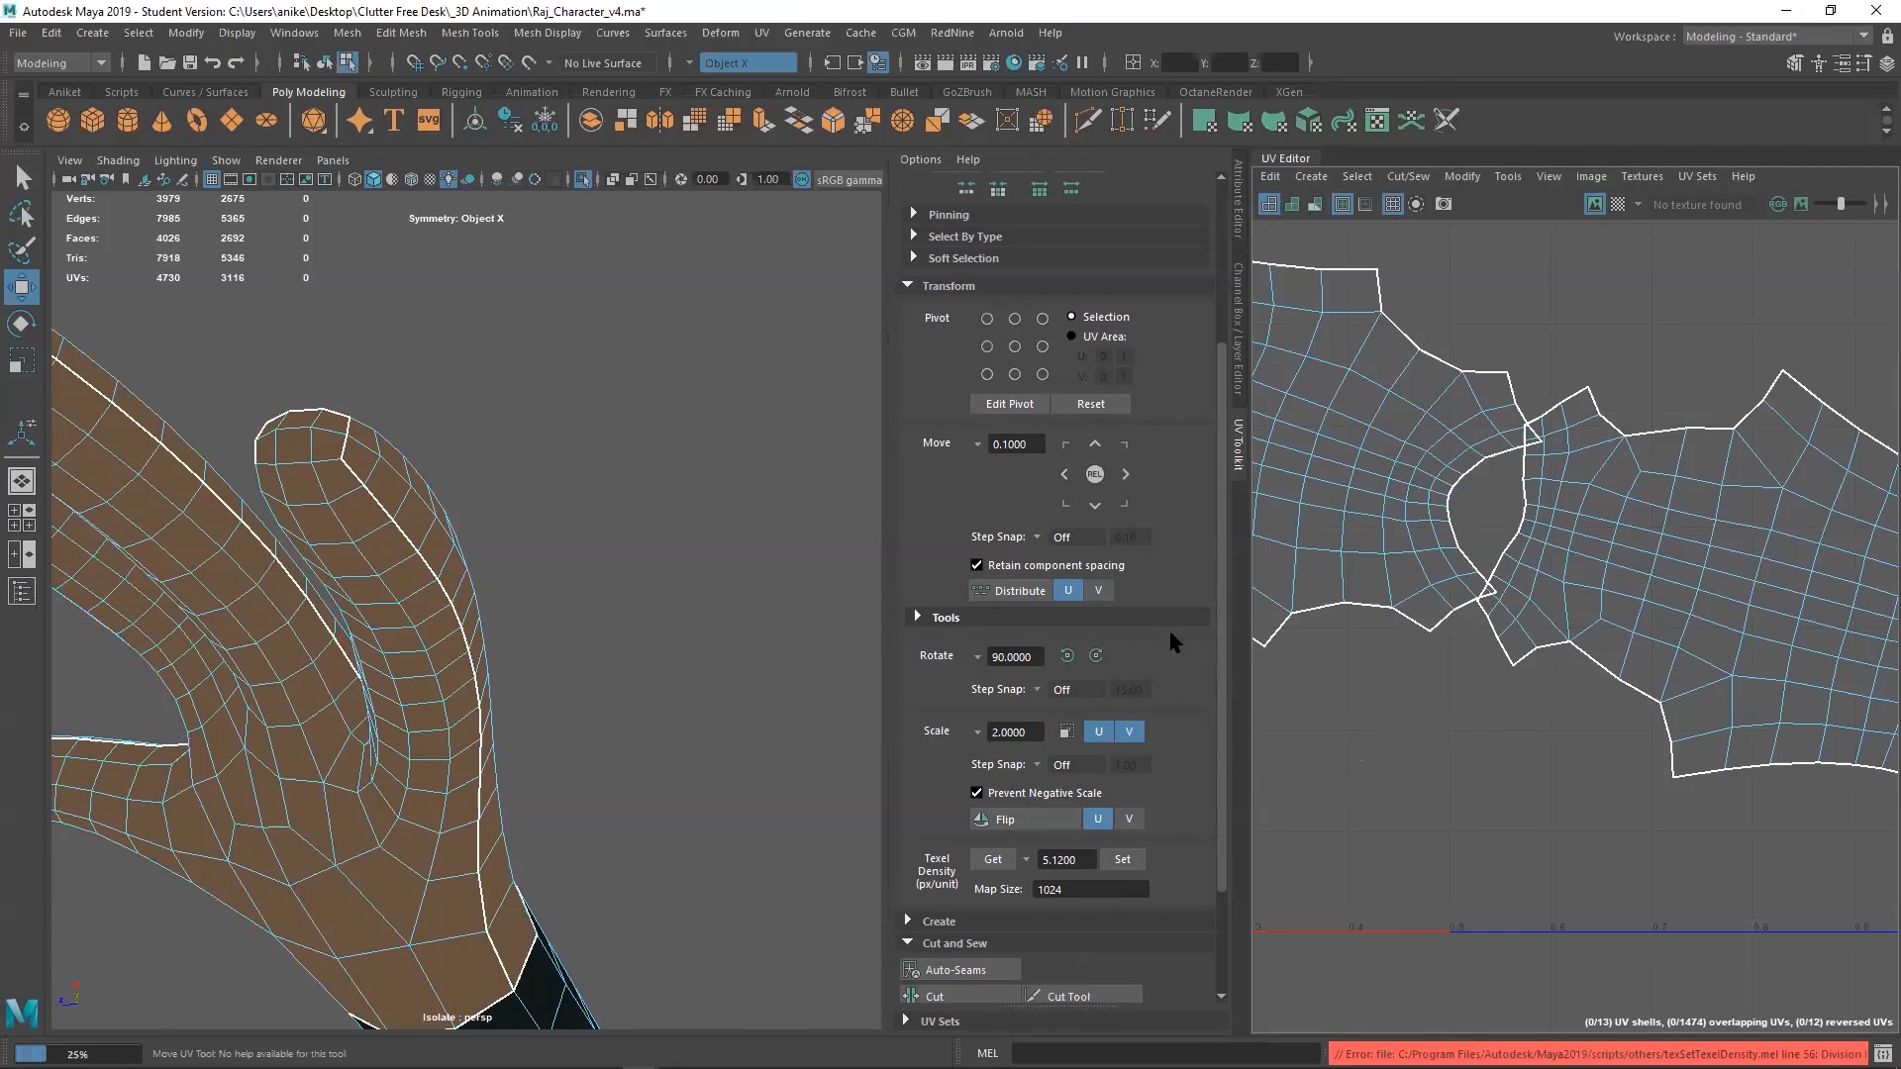
left_click(297, 853)
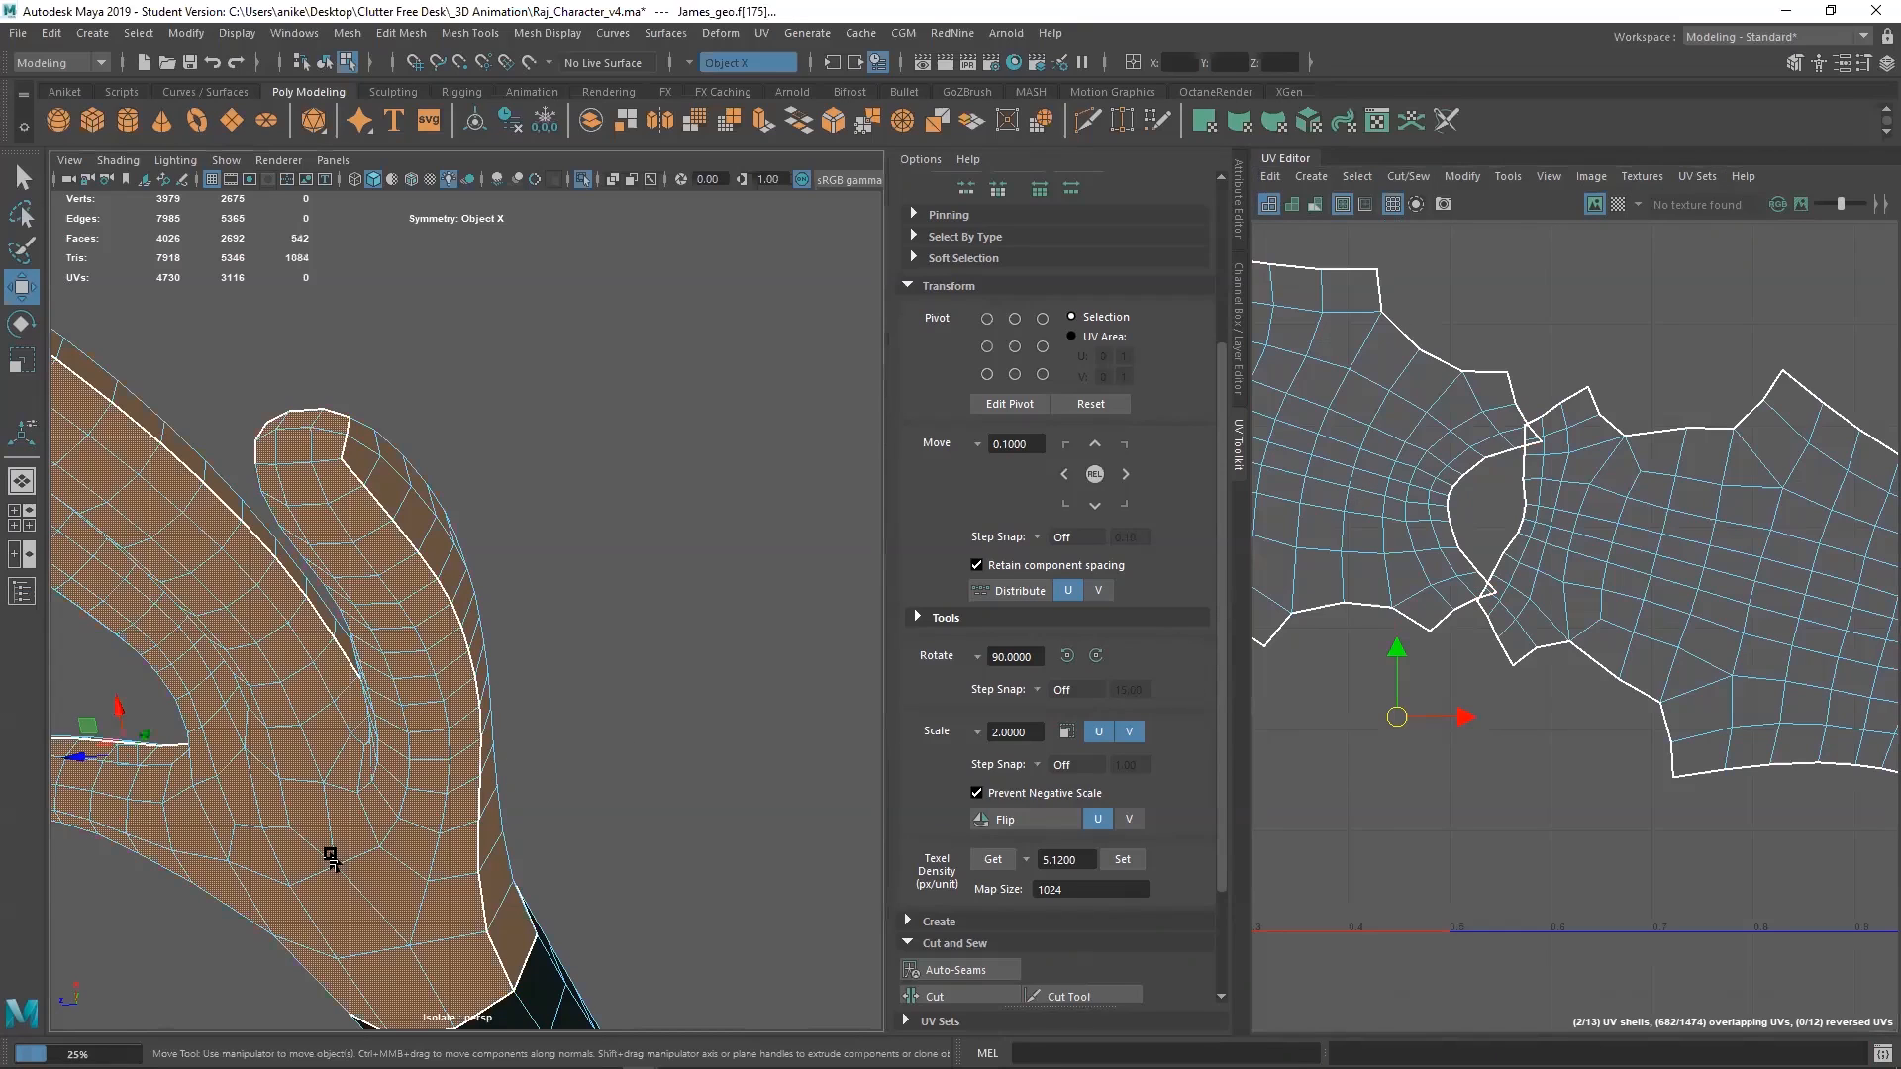
left_click(1318, 179)
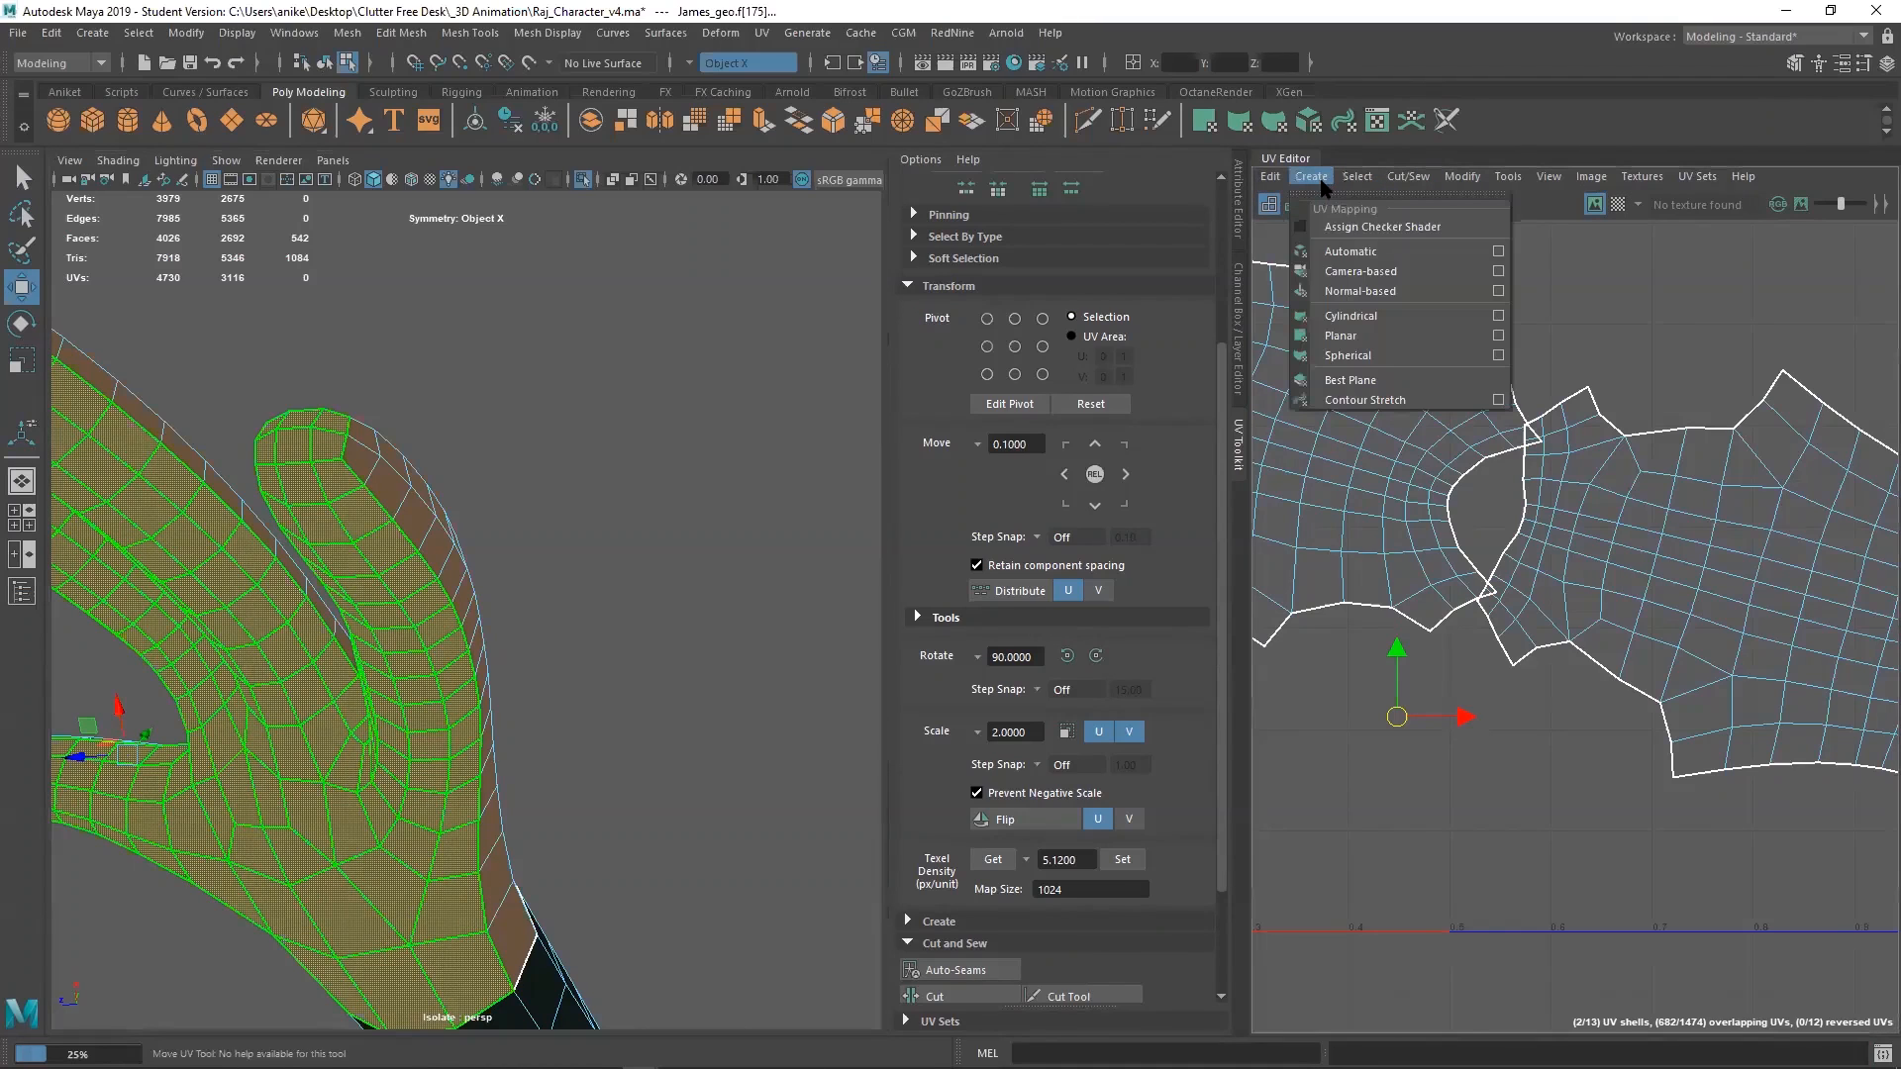
left_click(1361, 254)
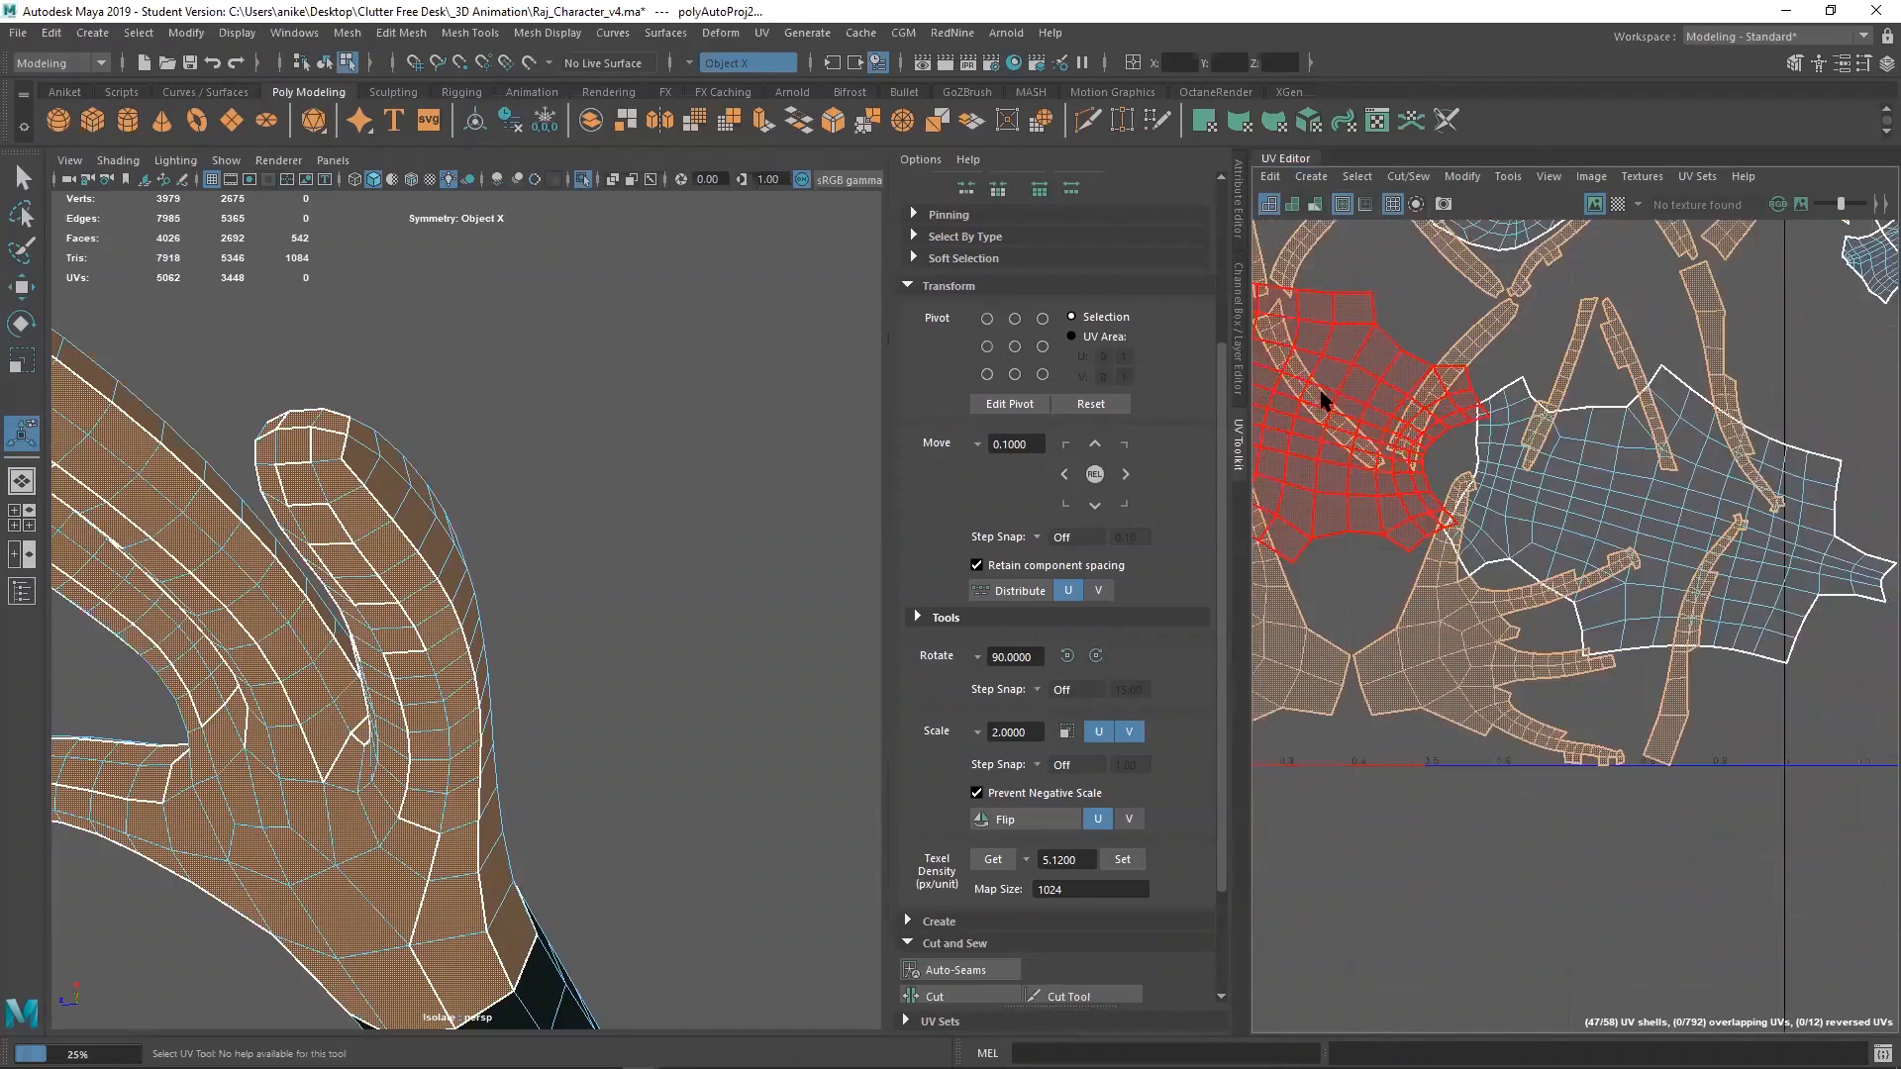
scroll(1321, 401, "down", 2)
scroll(1571, 438, "down", 3)
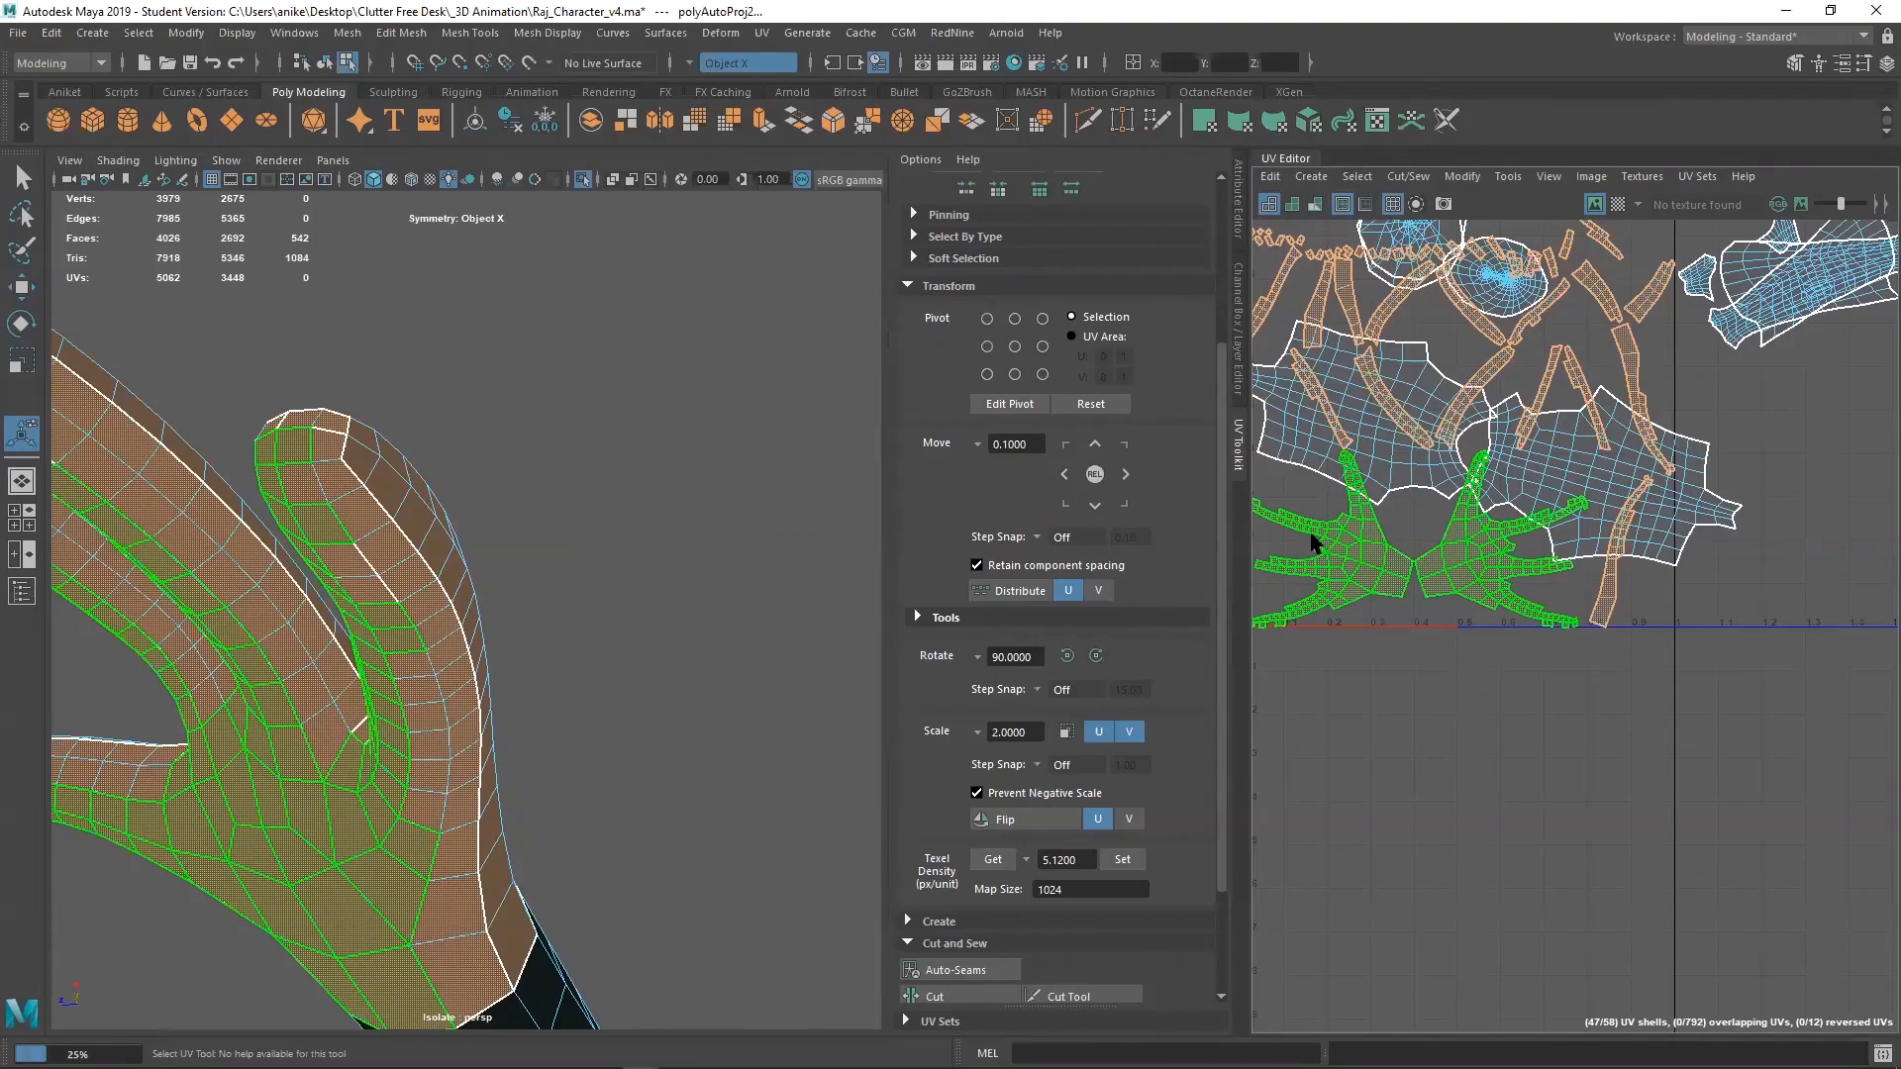
left_click_drag(542, 665, 574, 755, "alt")
right_click_drag(1376, 734, 1373, 684)
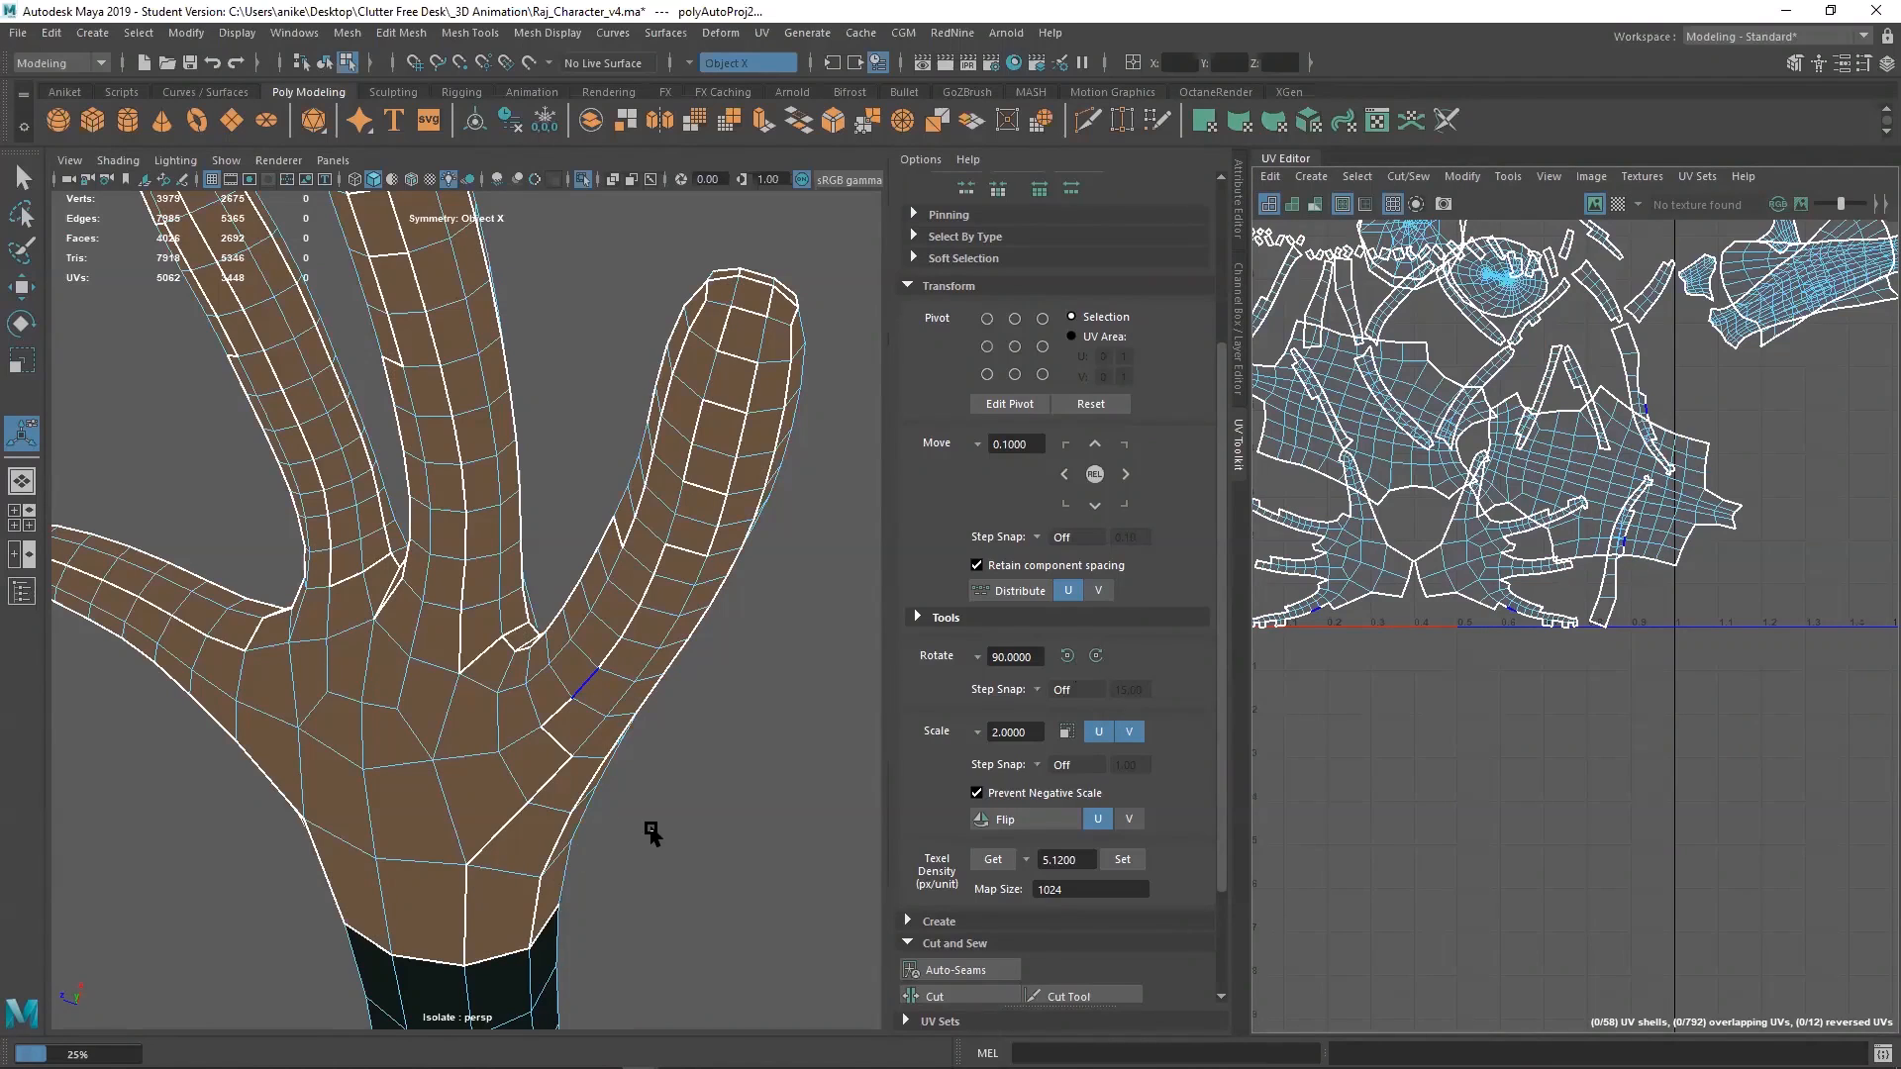
scroll(650, 829, "down", 3)
scroll(461, 721, "up", 8)
scroll(492, 815, "down", 8)
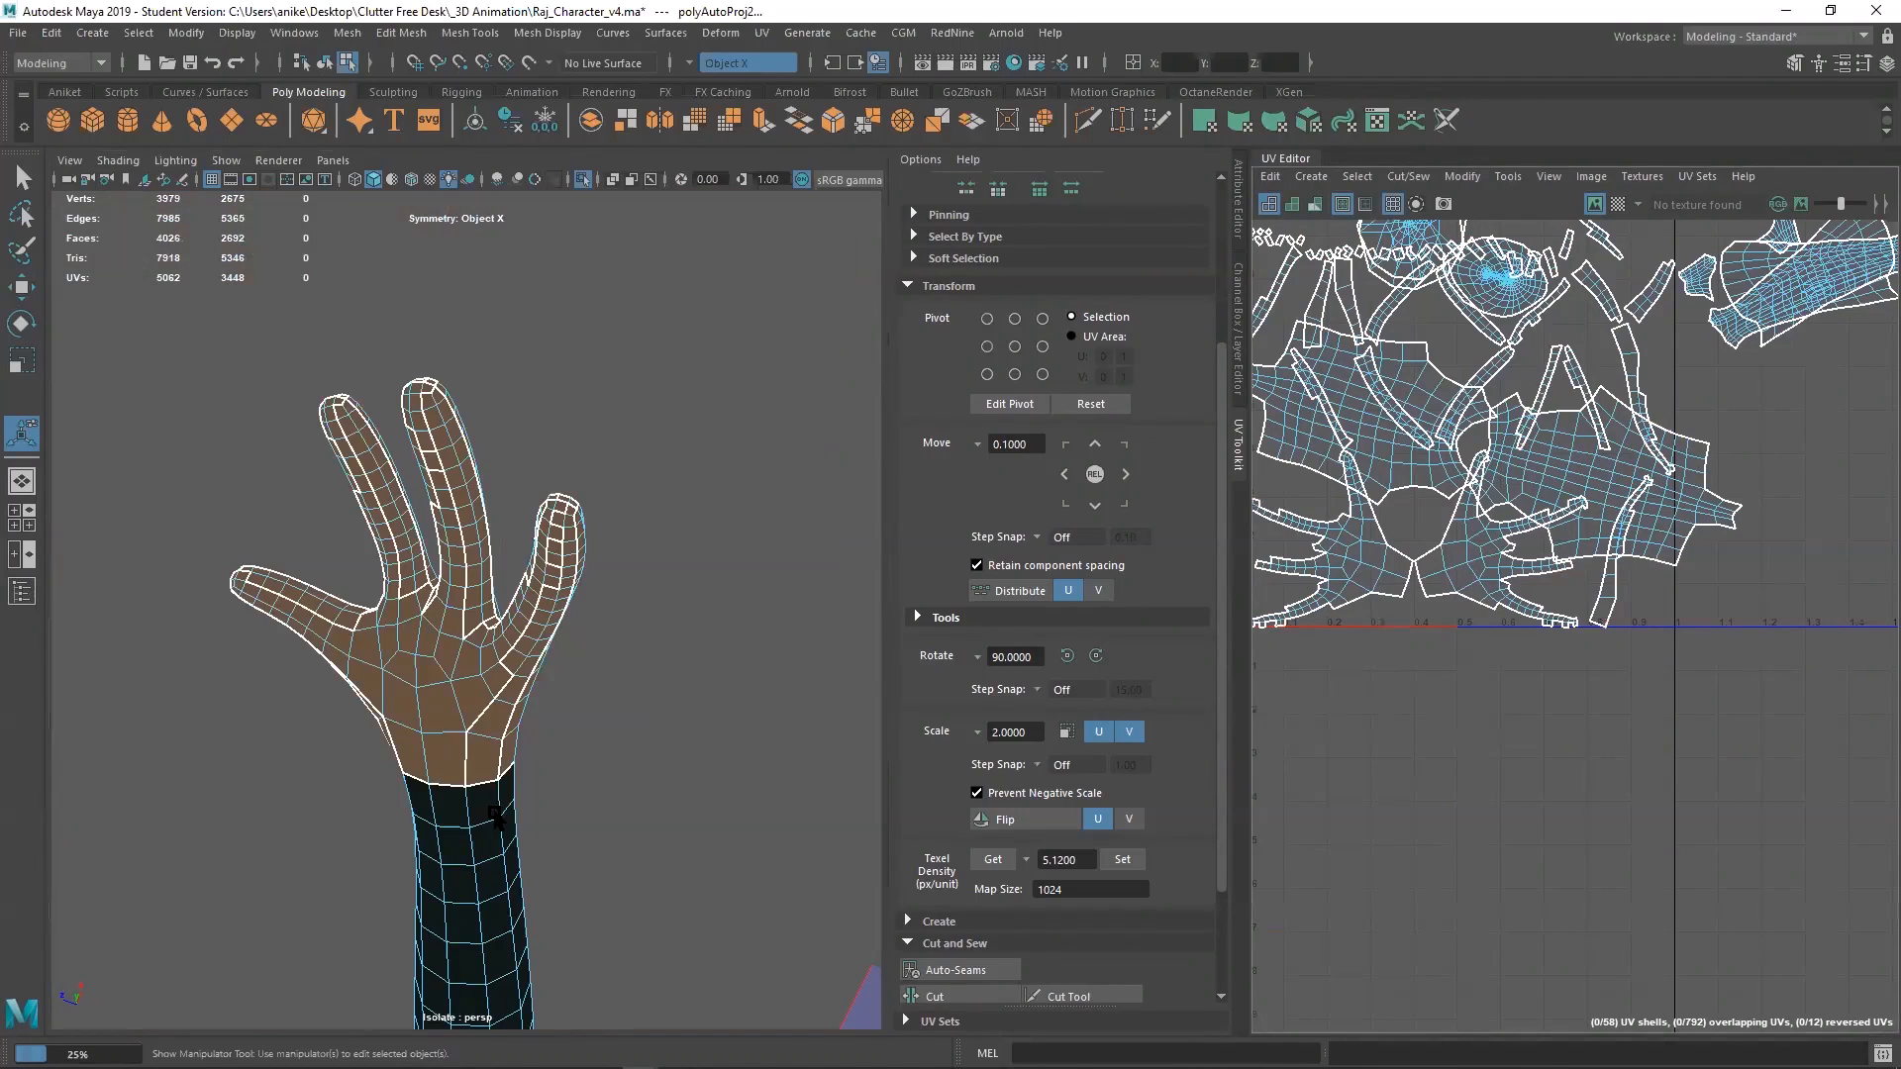
left_click(471, 755)
double_click(473, 720)
scroll(505, 663, "up", 3)
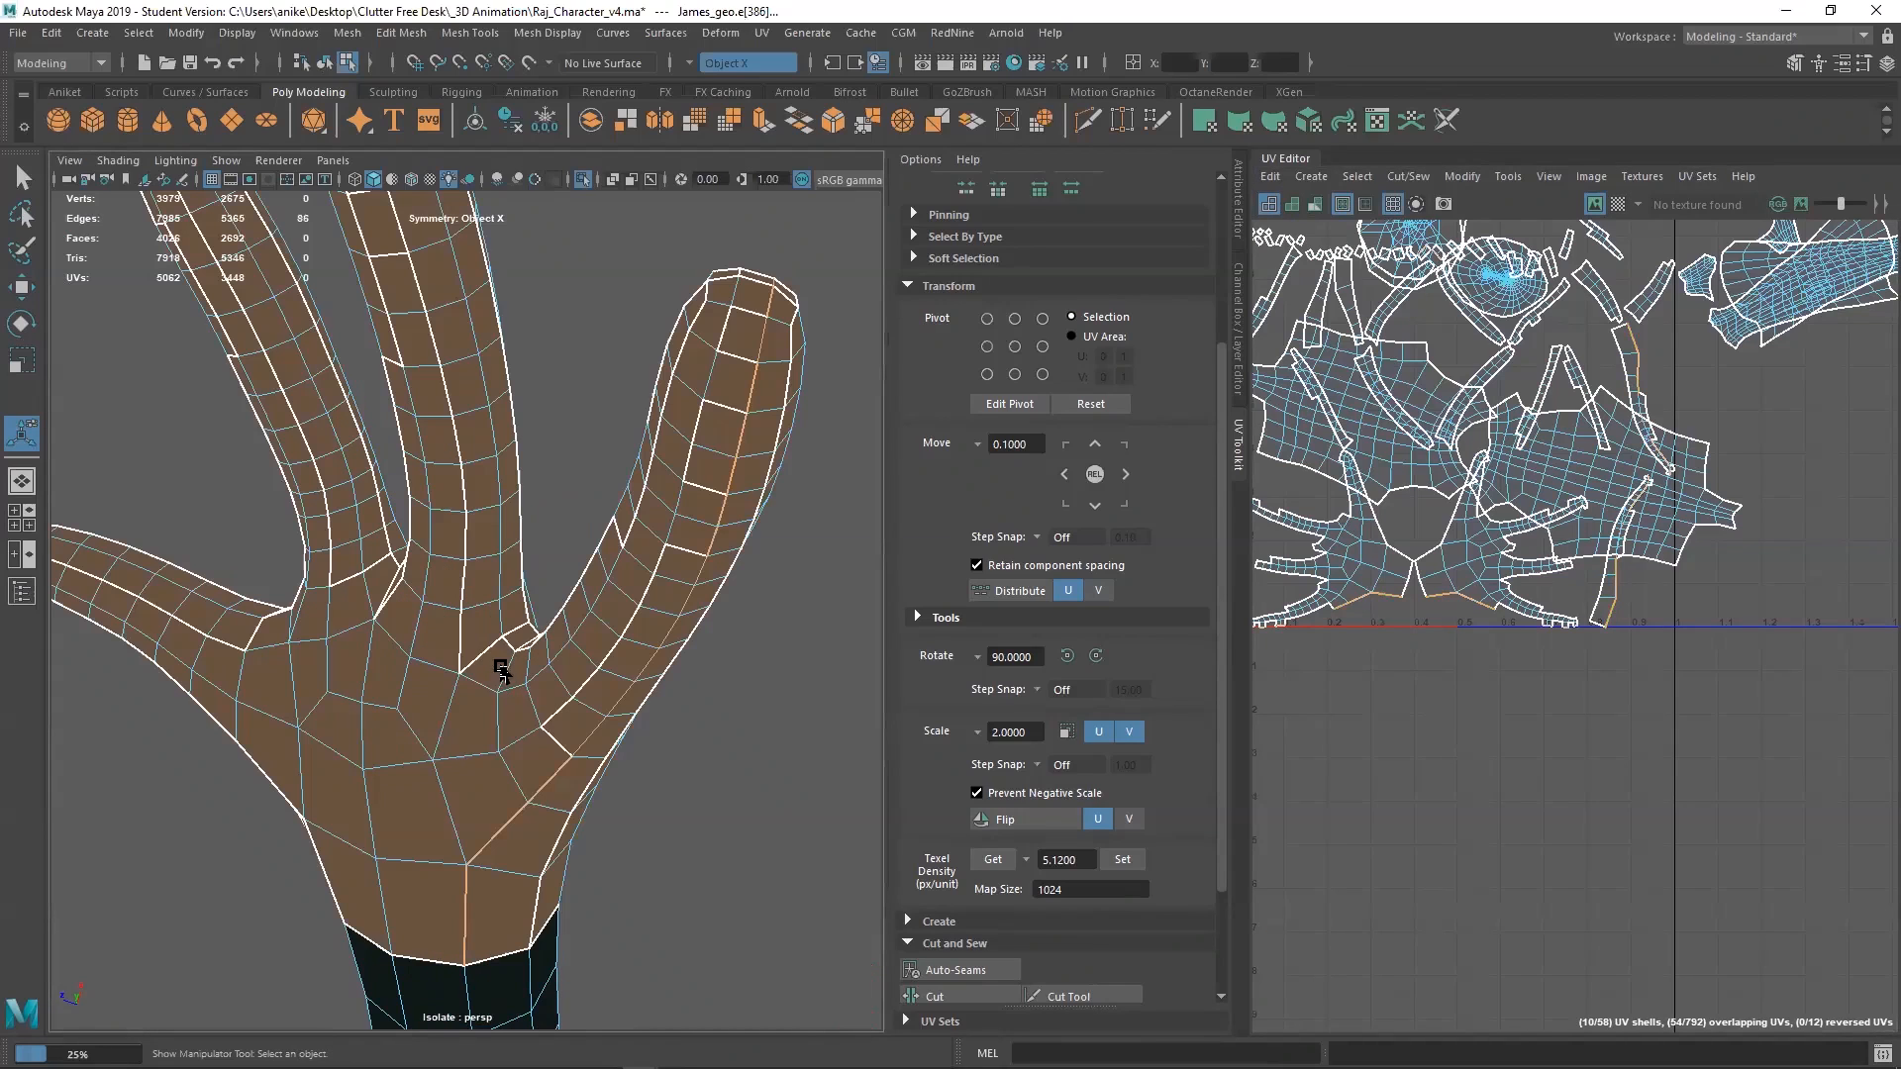
double_click(559, 718, "shift")
double_click(560, 744, "shift")
Select all edges of both hands except the wrist loops, and move and sew them together in the UVs
scroll(569, 678, "down", 6)
left_click_drag(282, 434, 461, 807)
left_click_drag(541, 755, 468, 916)
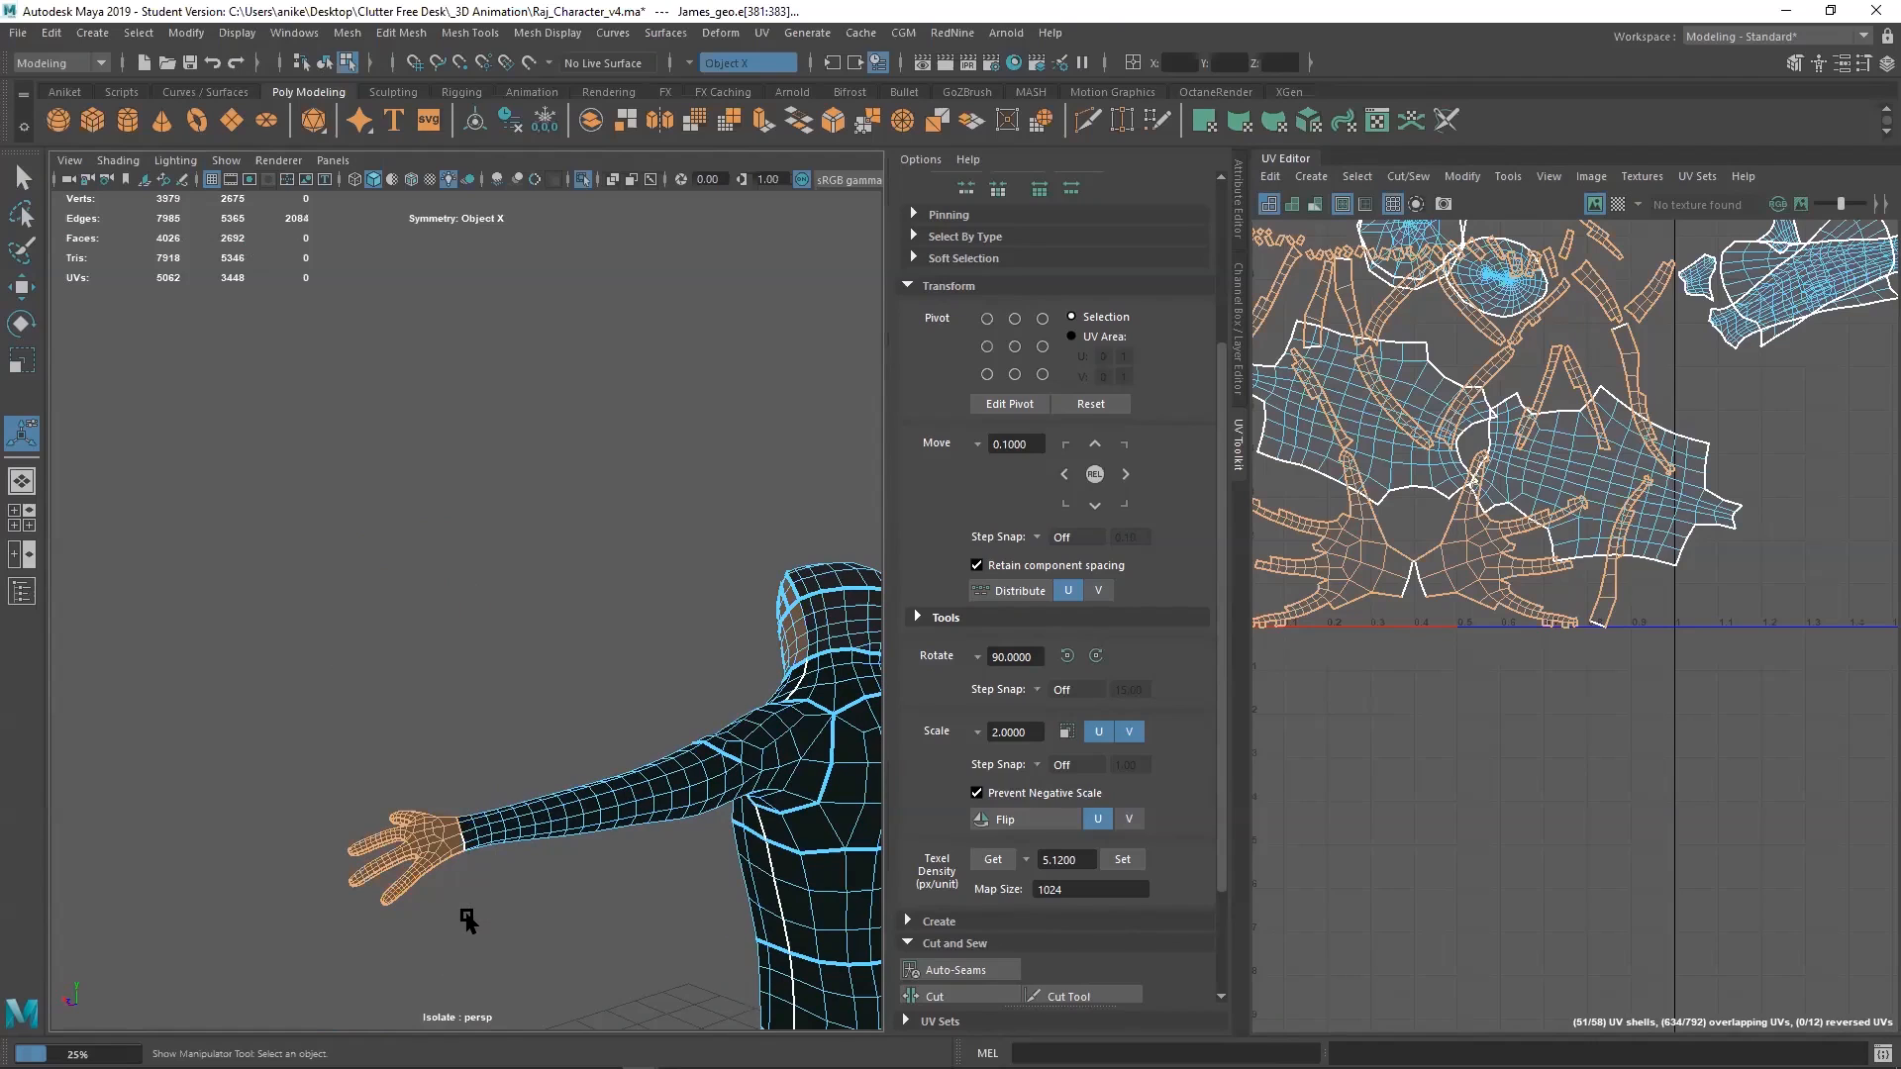
scroll(464, 857, "up", 3)
scroll(458, 889, "up", 3)
middle_click_drag(469, 810, 518, 529, "alt")
double_click(503, 849, "ctrl")
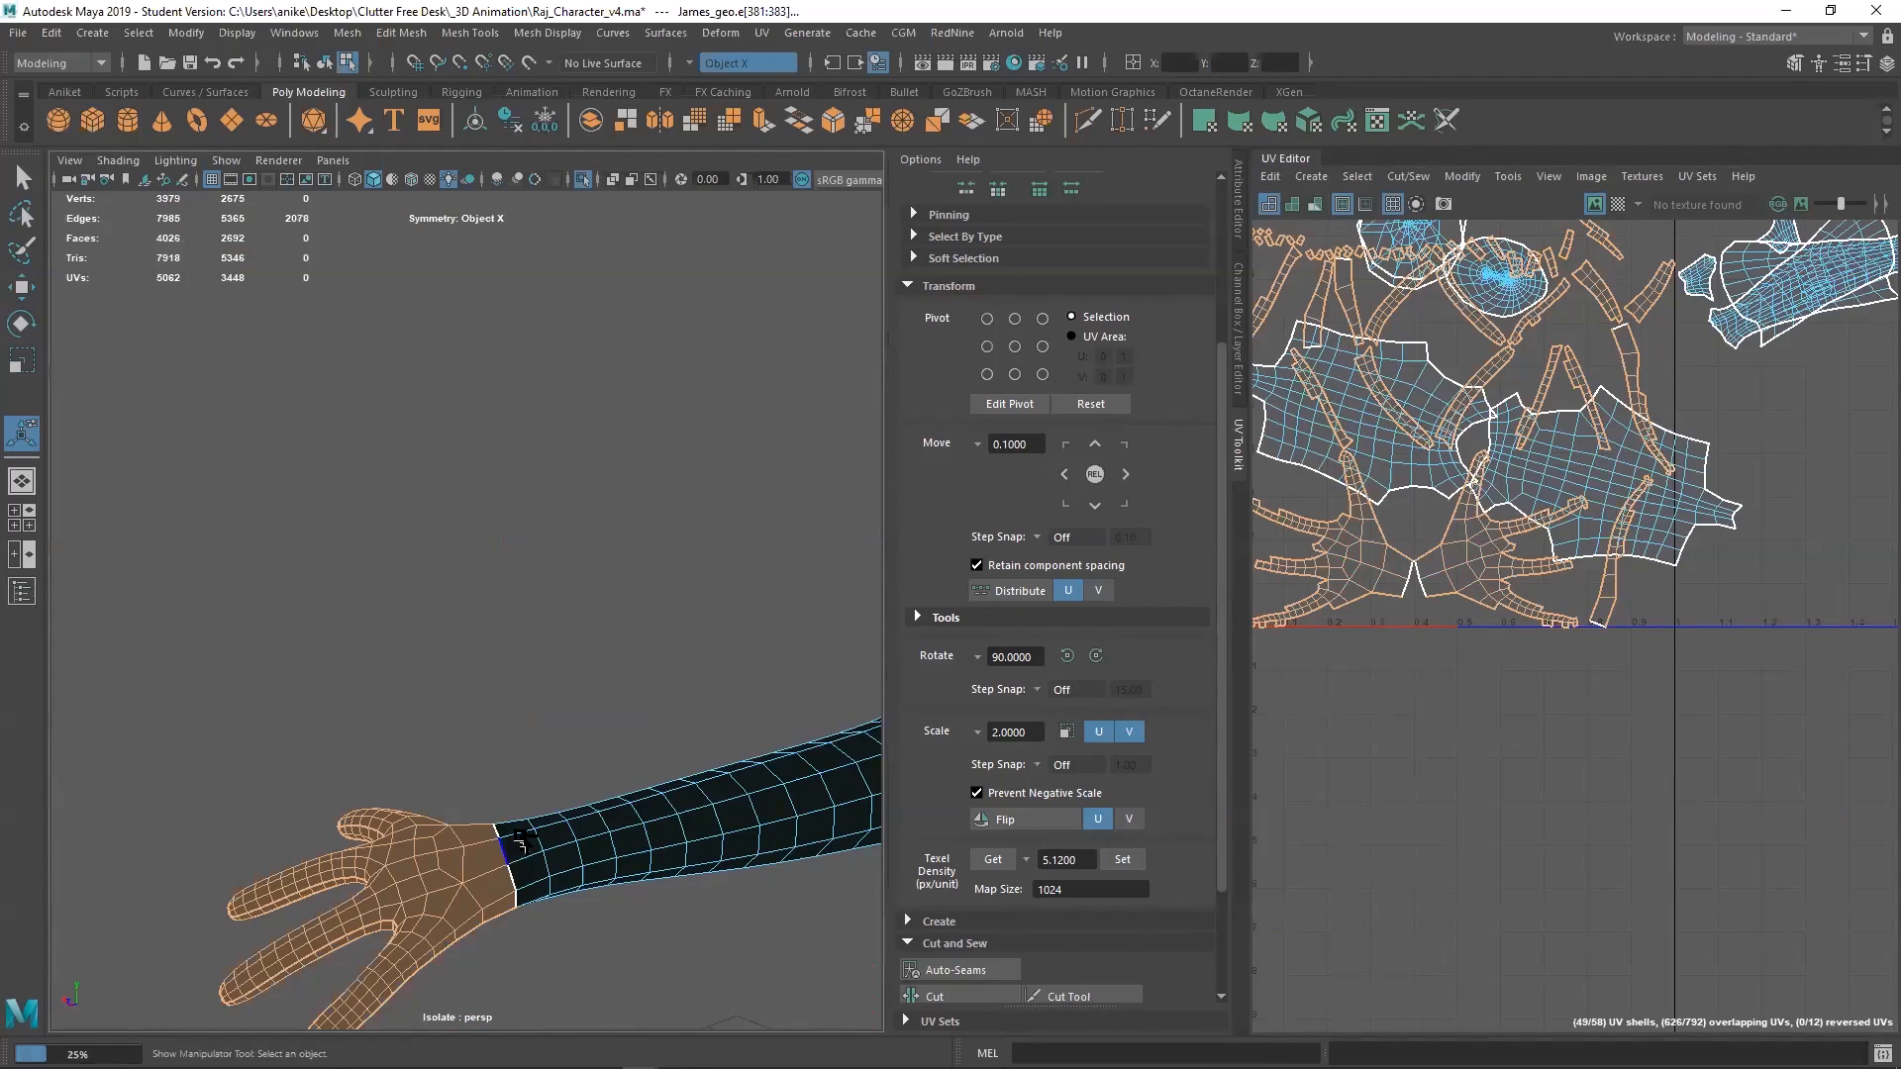
left_click_drag(544, 906, 526, 725, "alt")
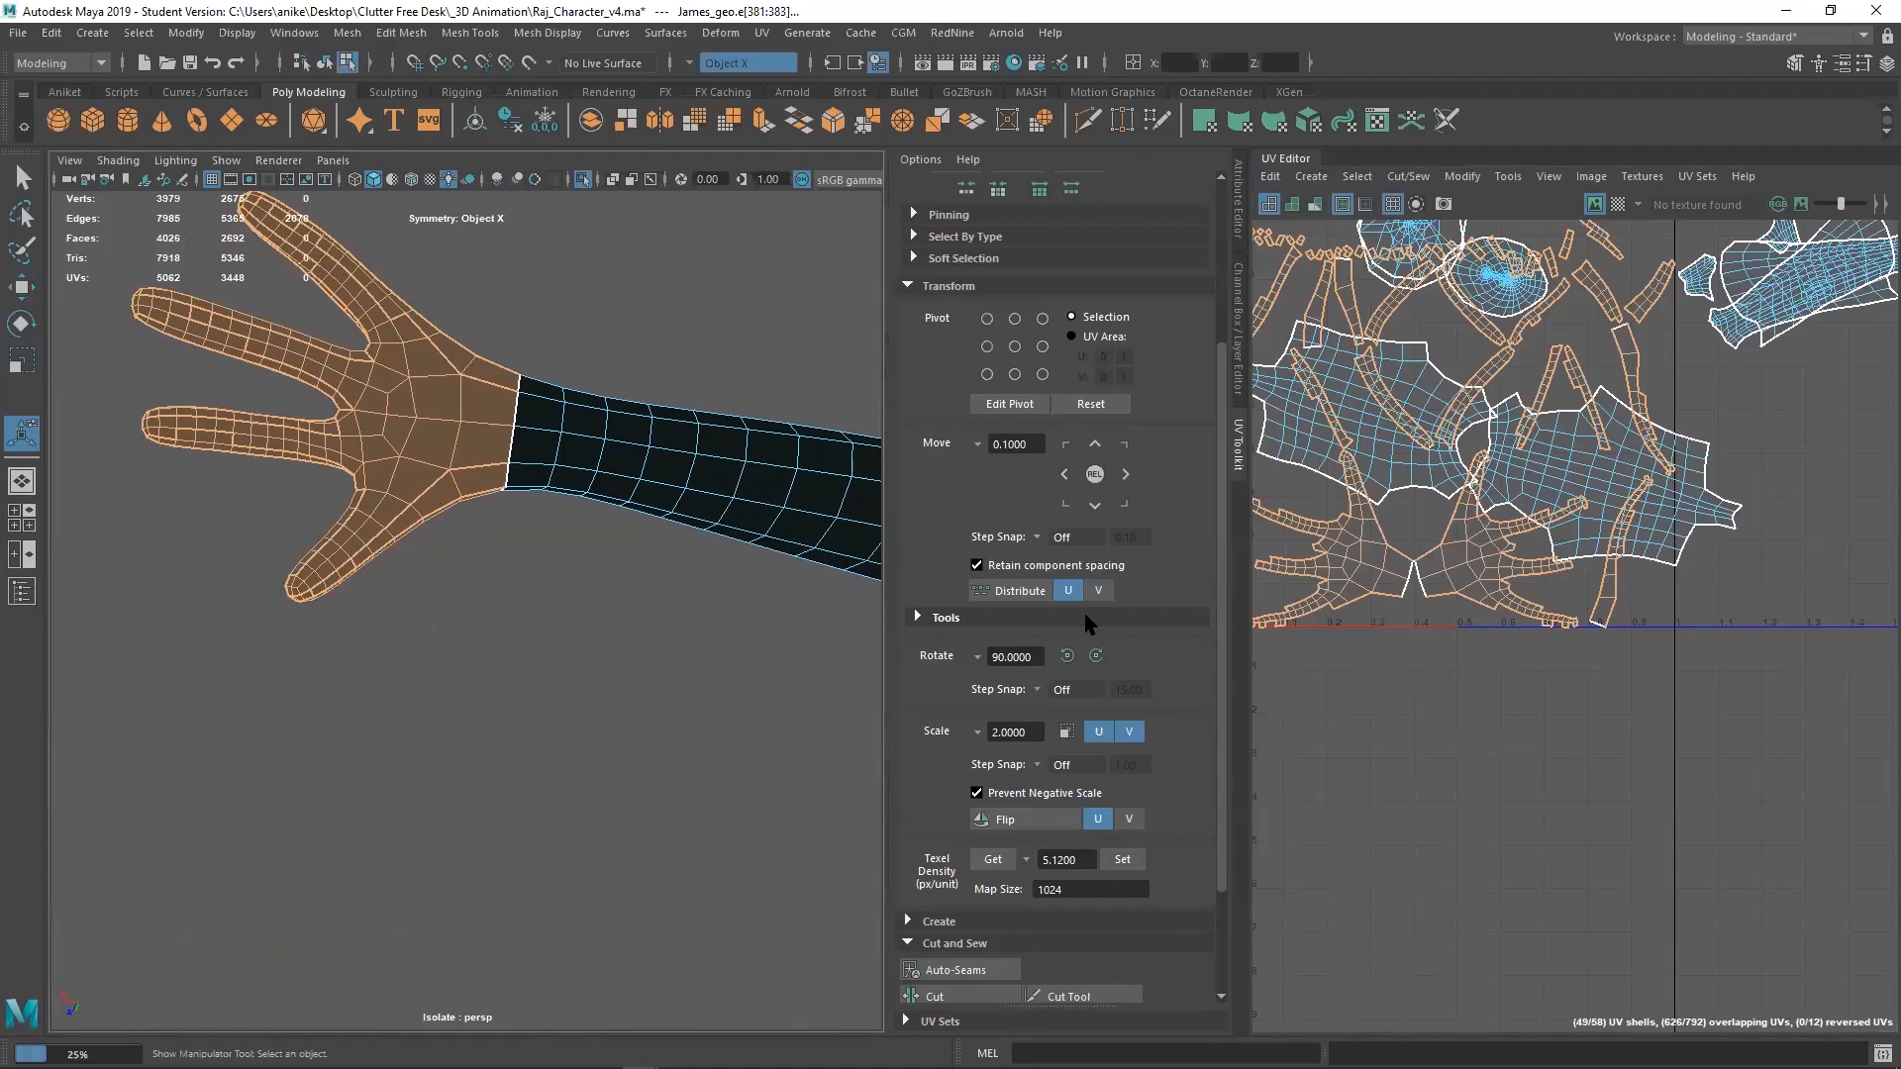
right_click(1686, 792, "shift")
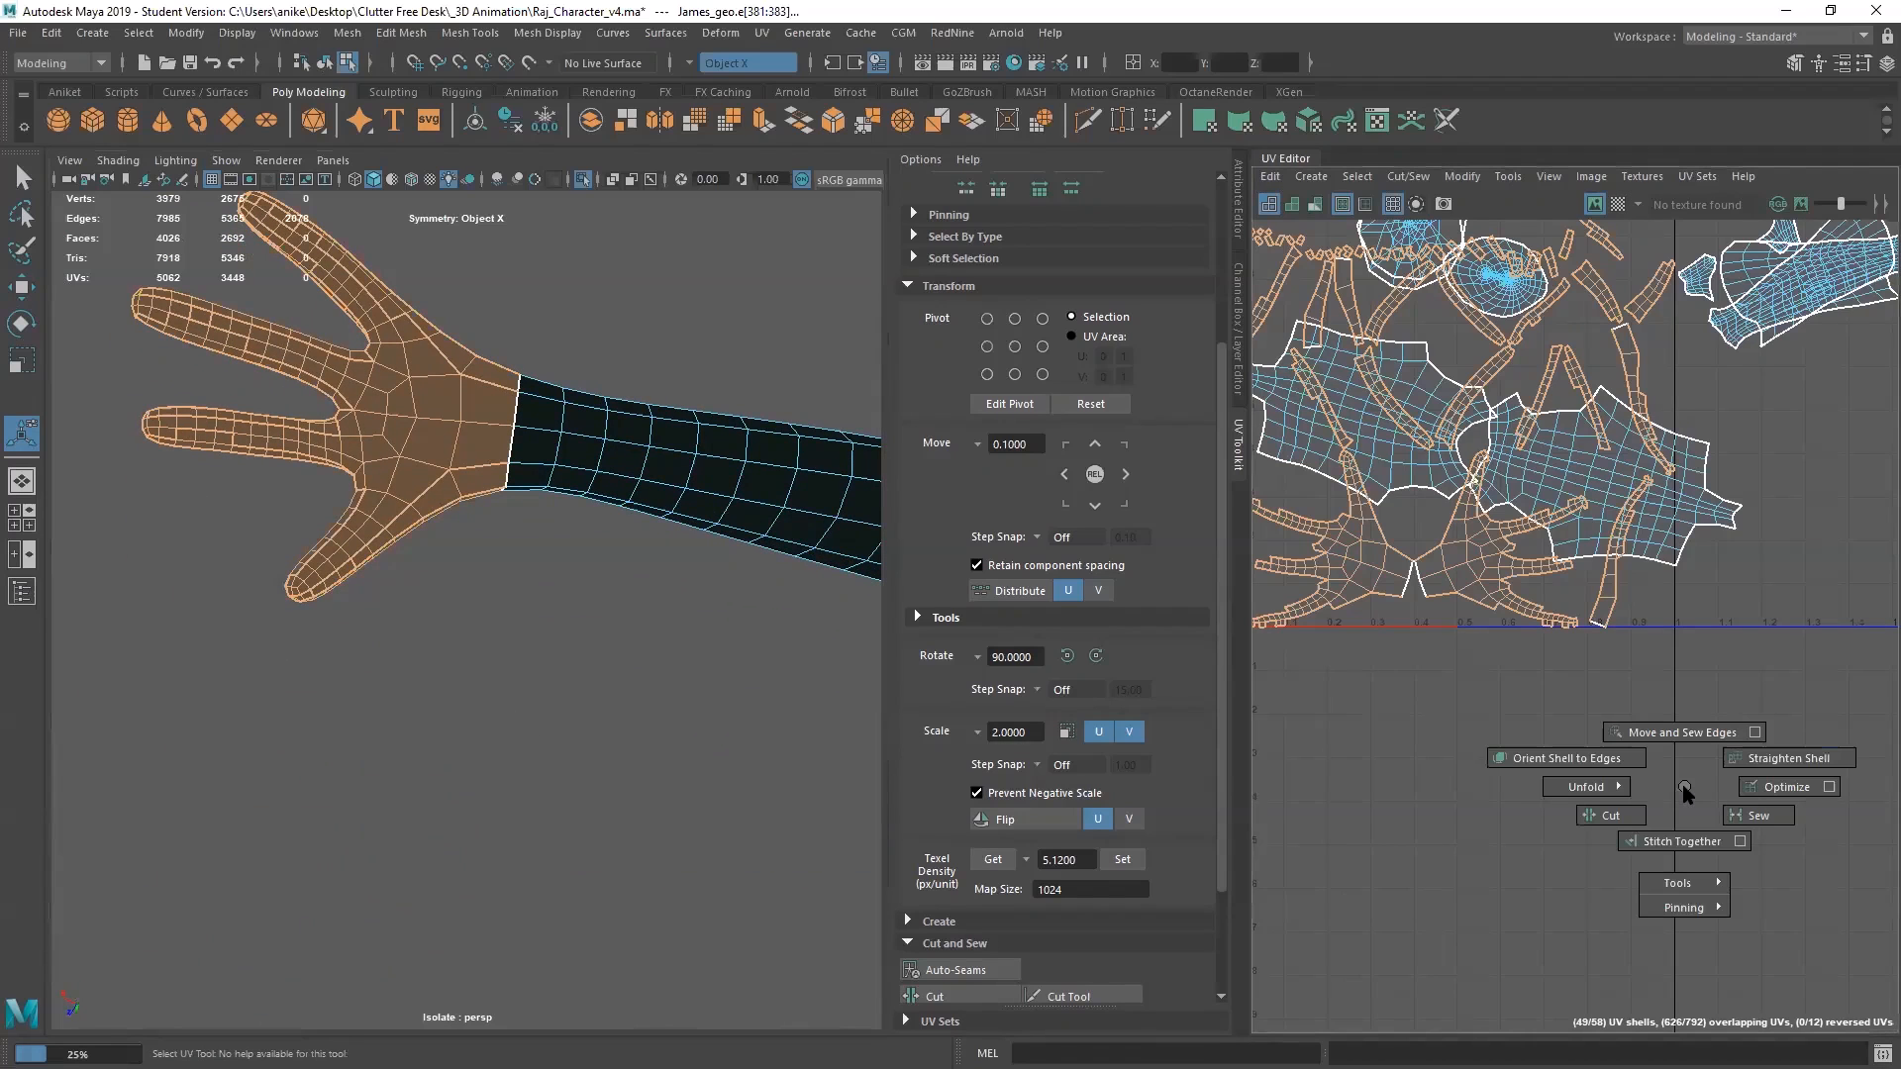
left_click(1673, 733)
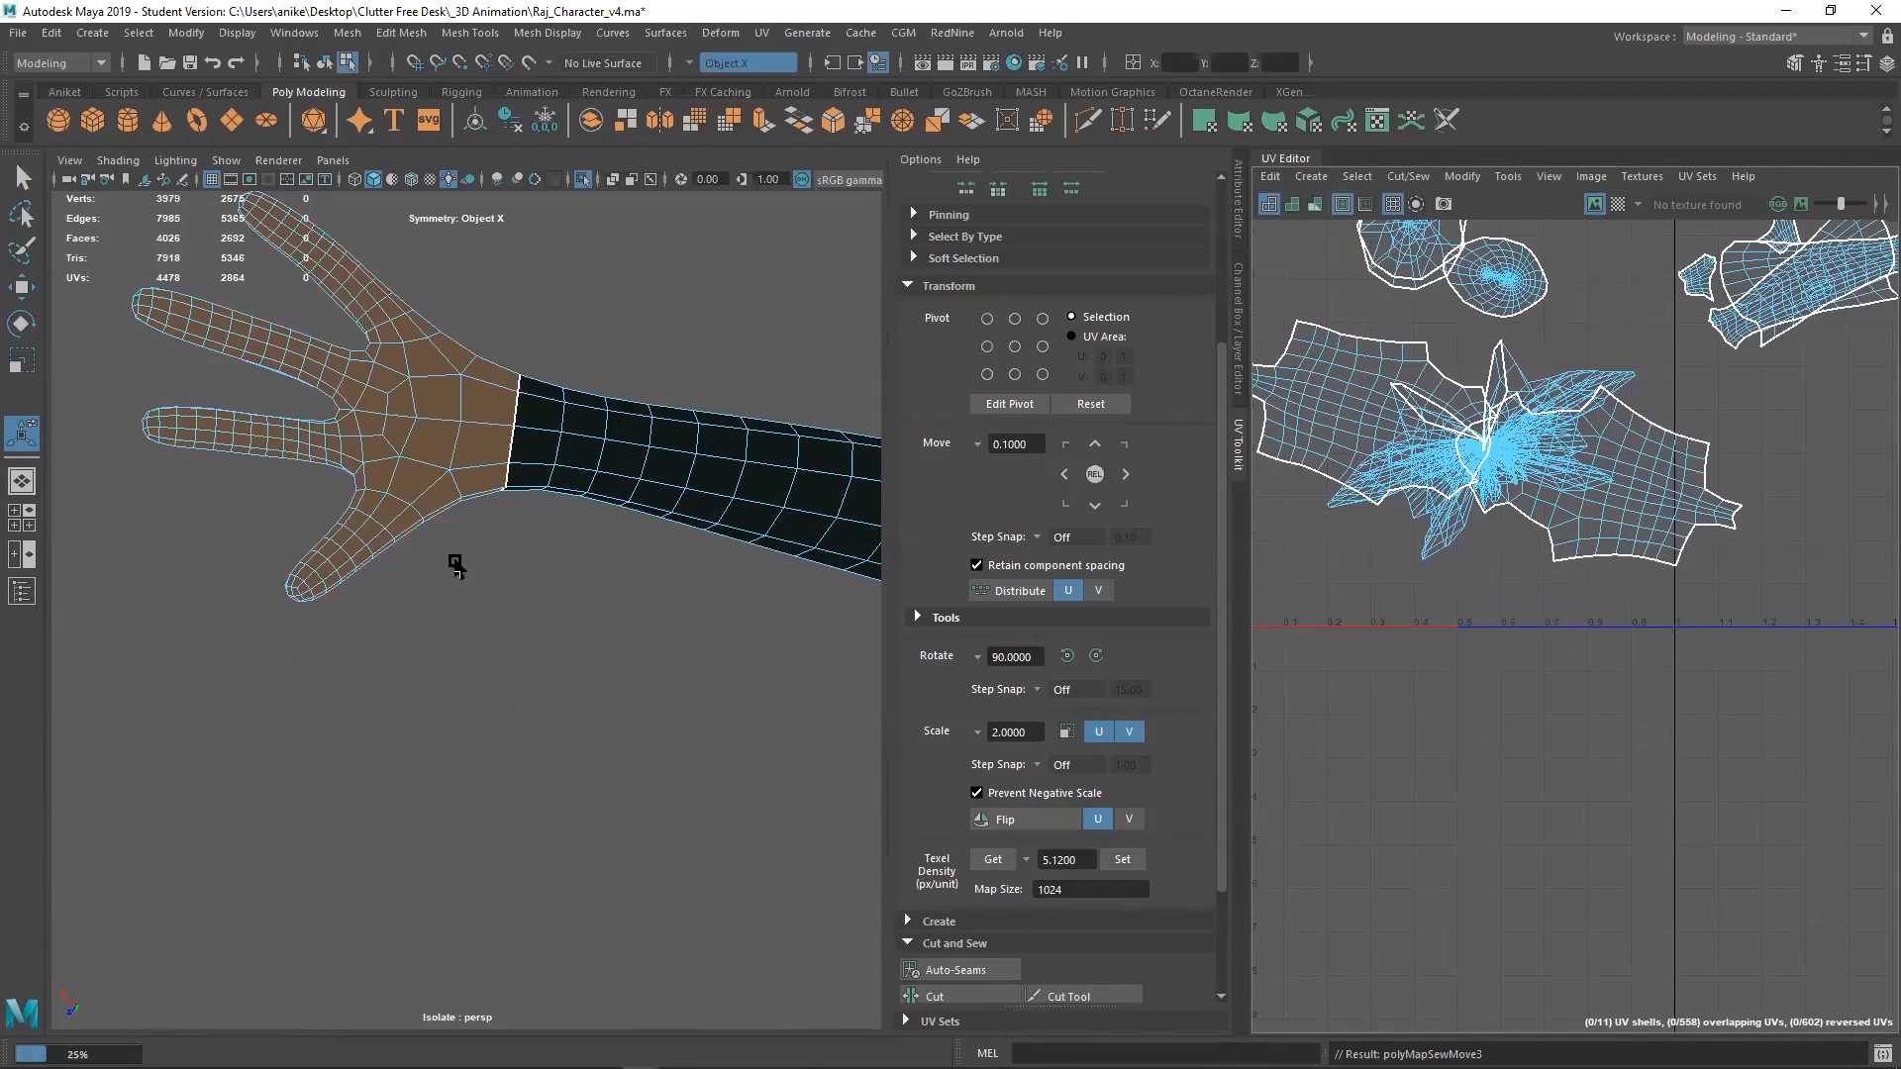
Cut mirrored UV seams along the side edge loops running around the fingers of both hands
left_click_drag(530, 364, 514, 556, "alt")
left_click_drag(649, 555, 566, 586, "alt")
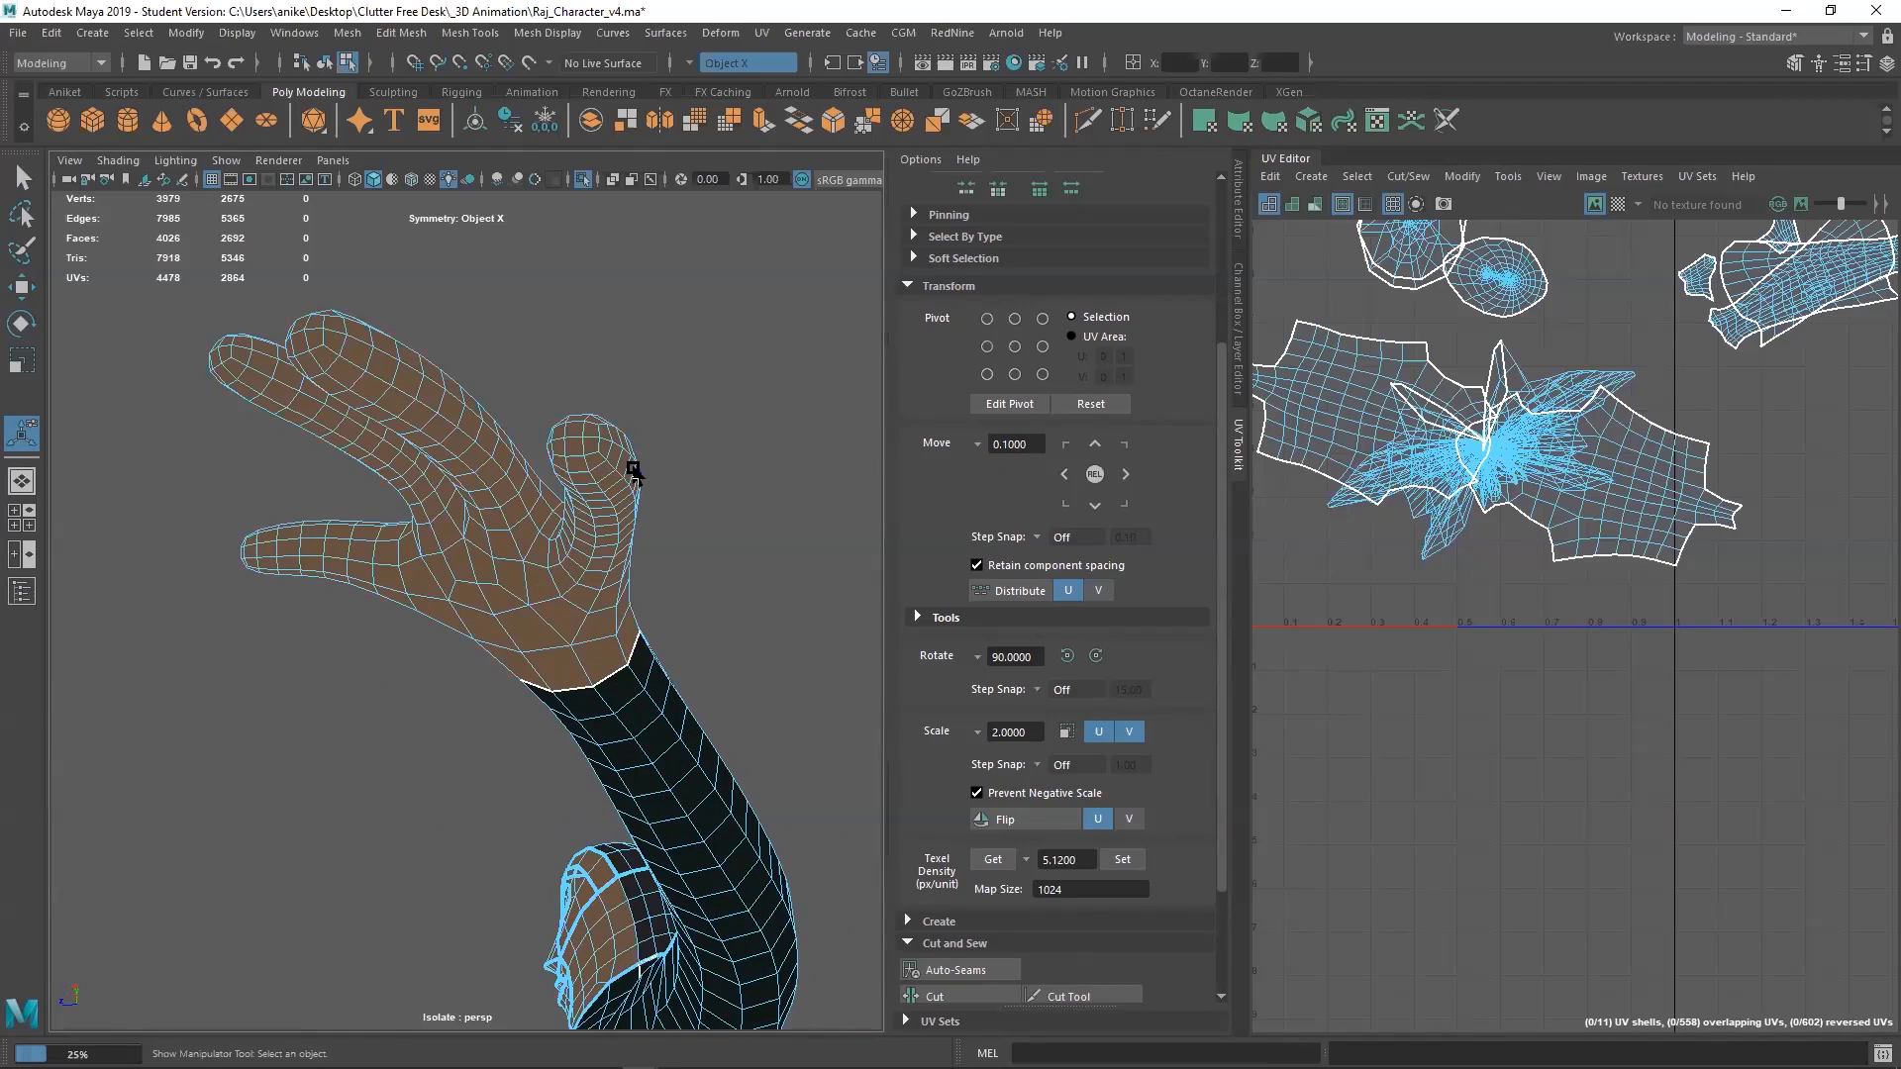
left_click(605, 454)
left_click_drag(661, 543, 638, 527, "alt")
double_click(599, 604)
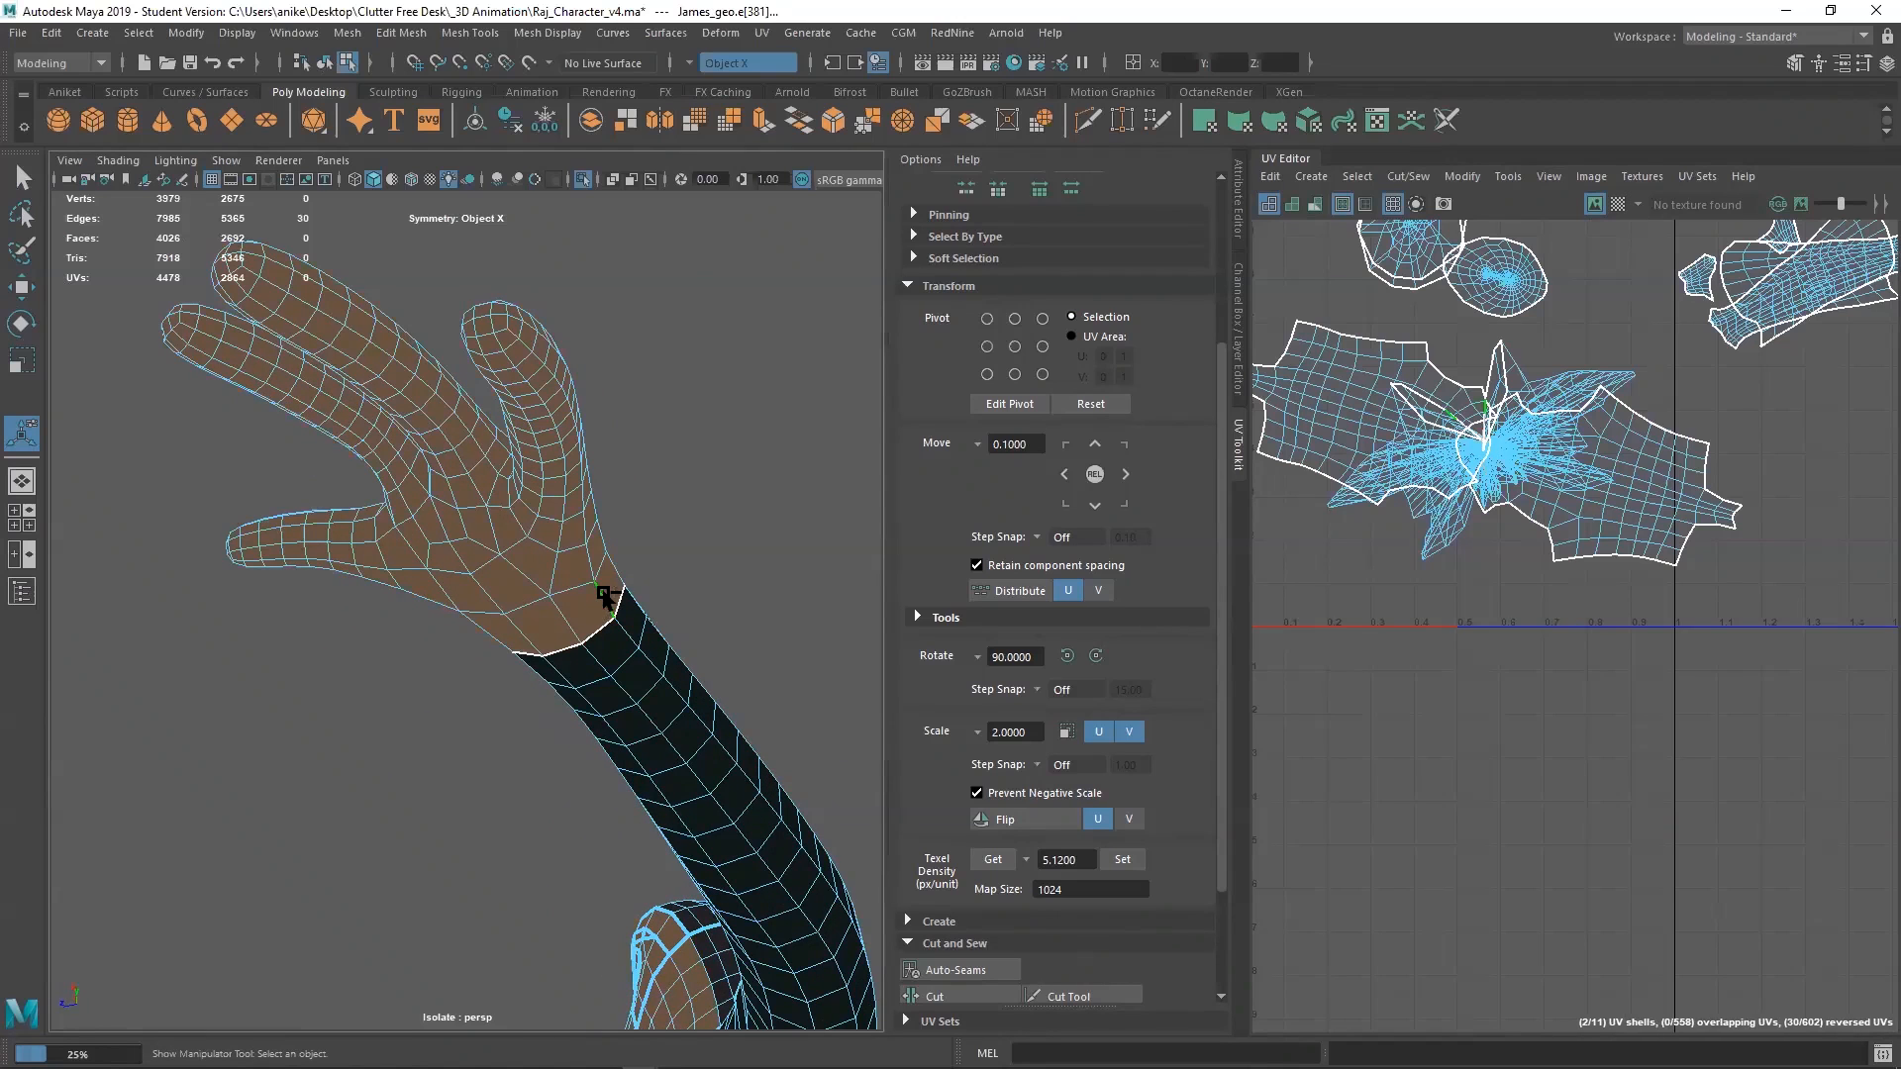
left_click_drag(505, 334, 789, 687, "alt")
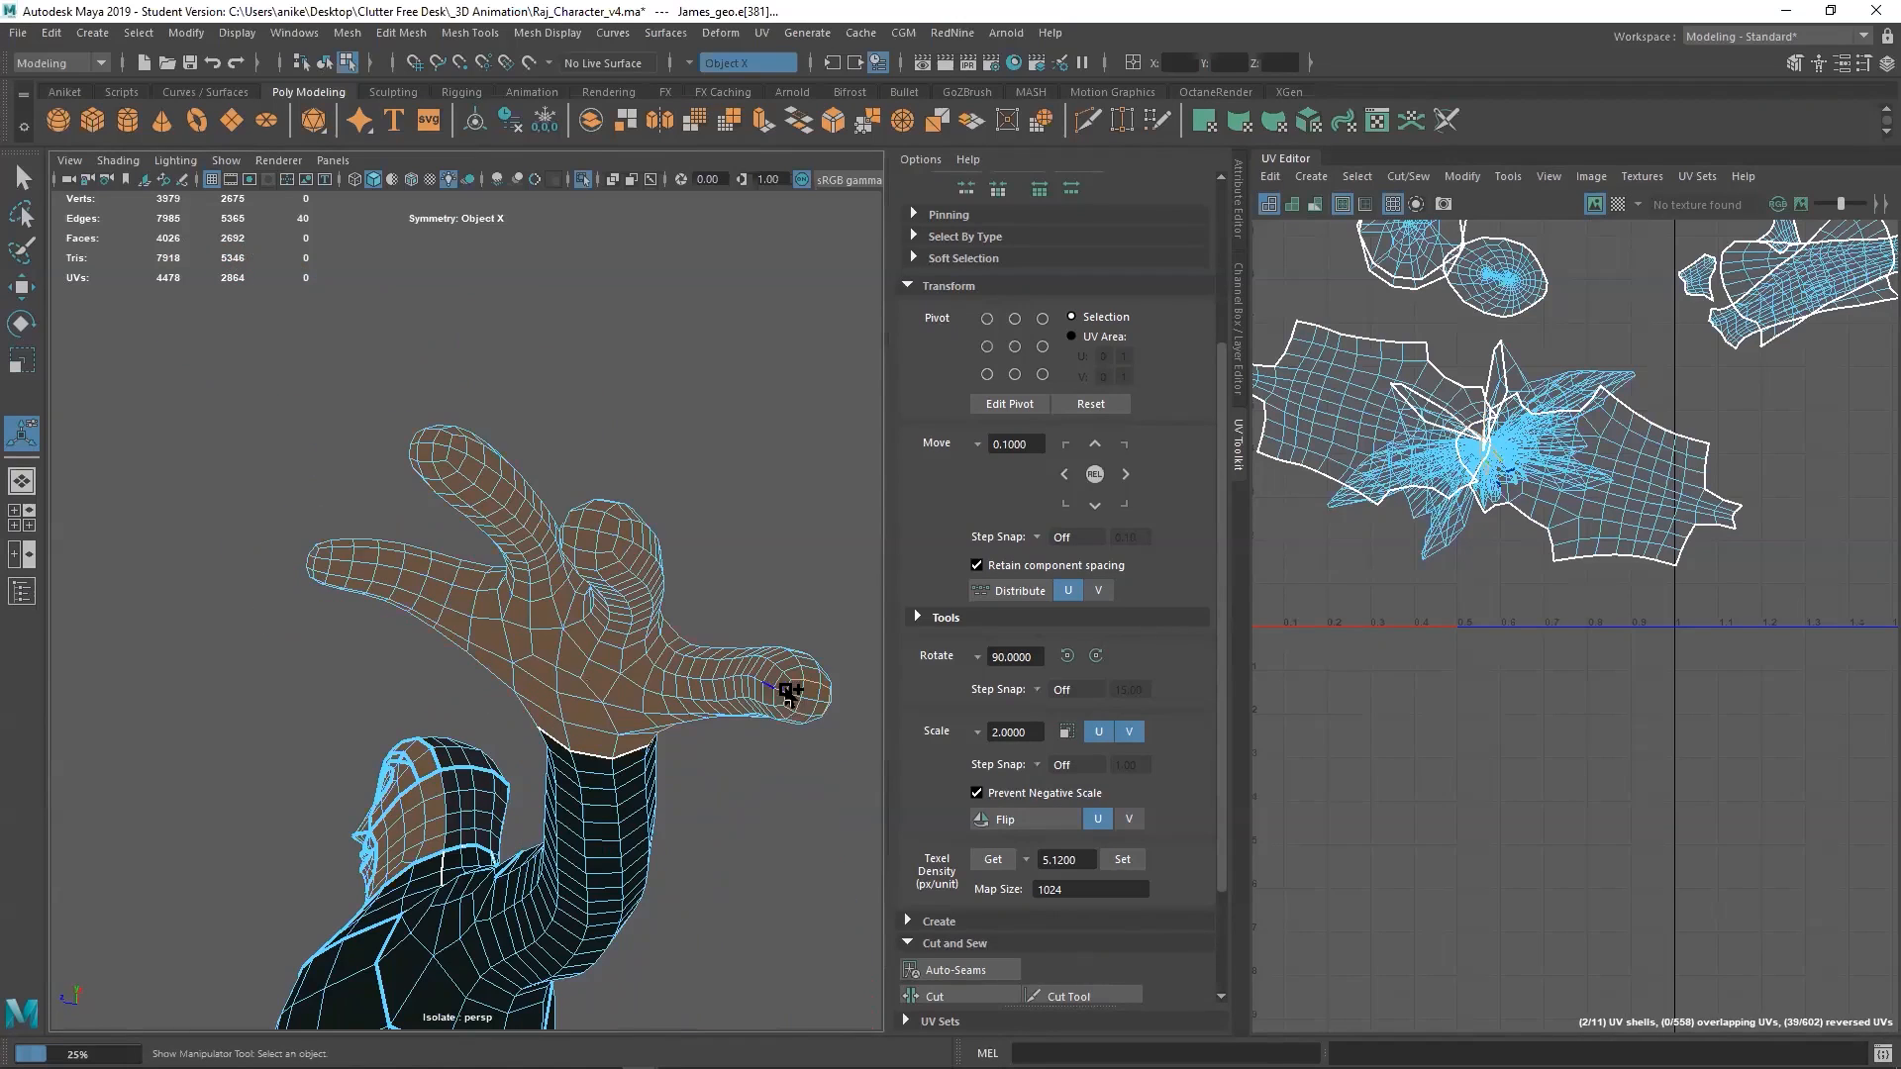
double_click(787, 680, "shift")
left_click_drag(421, 446, 654, 590, "alt")
double_click(662, 599, "shift")
right_click_drag(661, 599, 684, 627, "alt")
left_click_drag(625, 594, 478, 615, "alt")
right_click_drag(1621, 653, 1546, 679, "shift")
Cut additional UV seams along the edge loops on the thumb side of both hands
left_click_drag(554, 634, 691, 691, "alt")
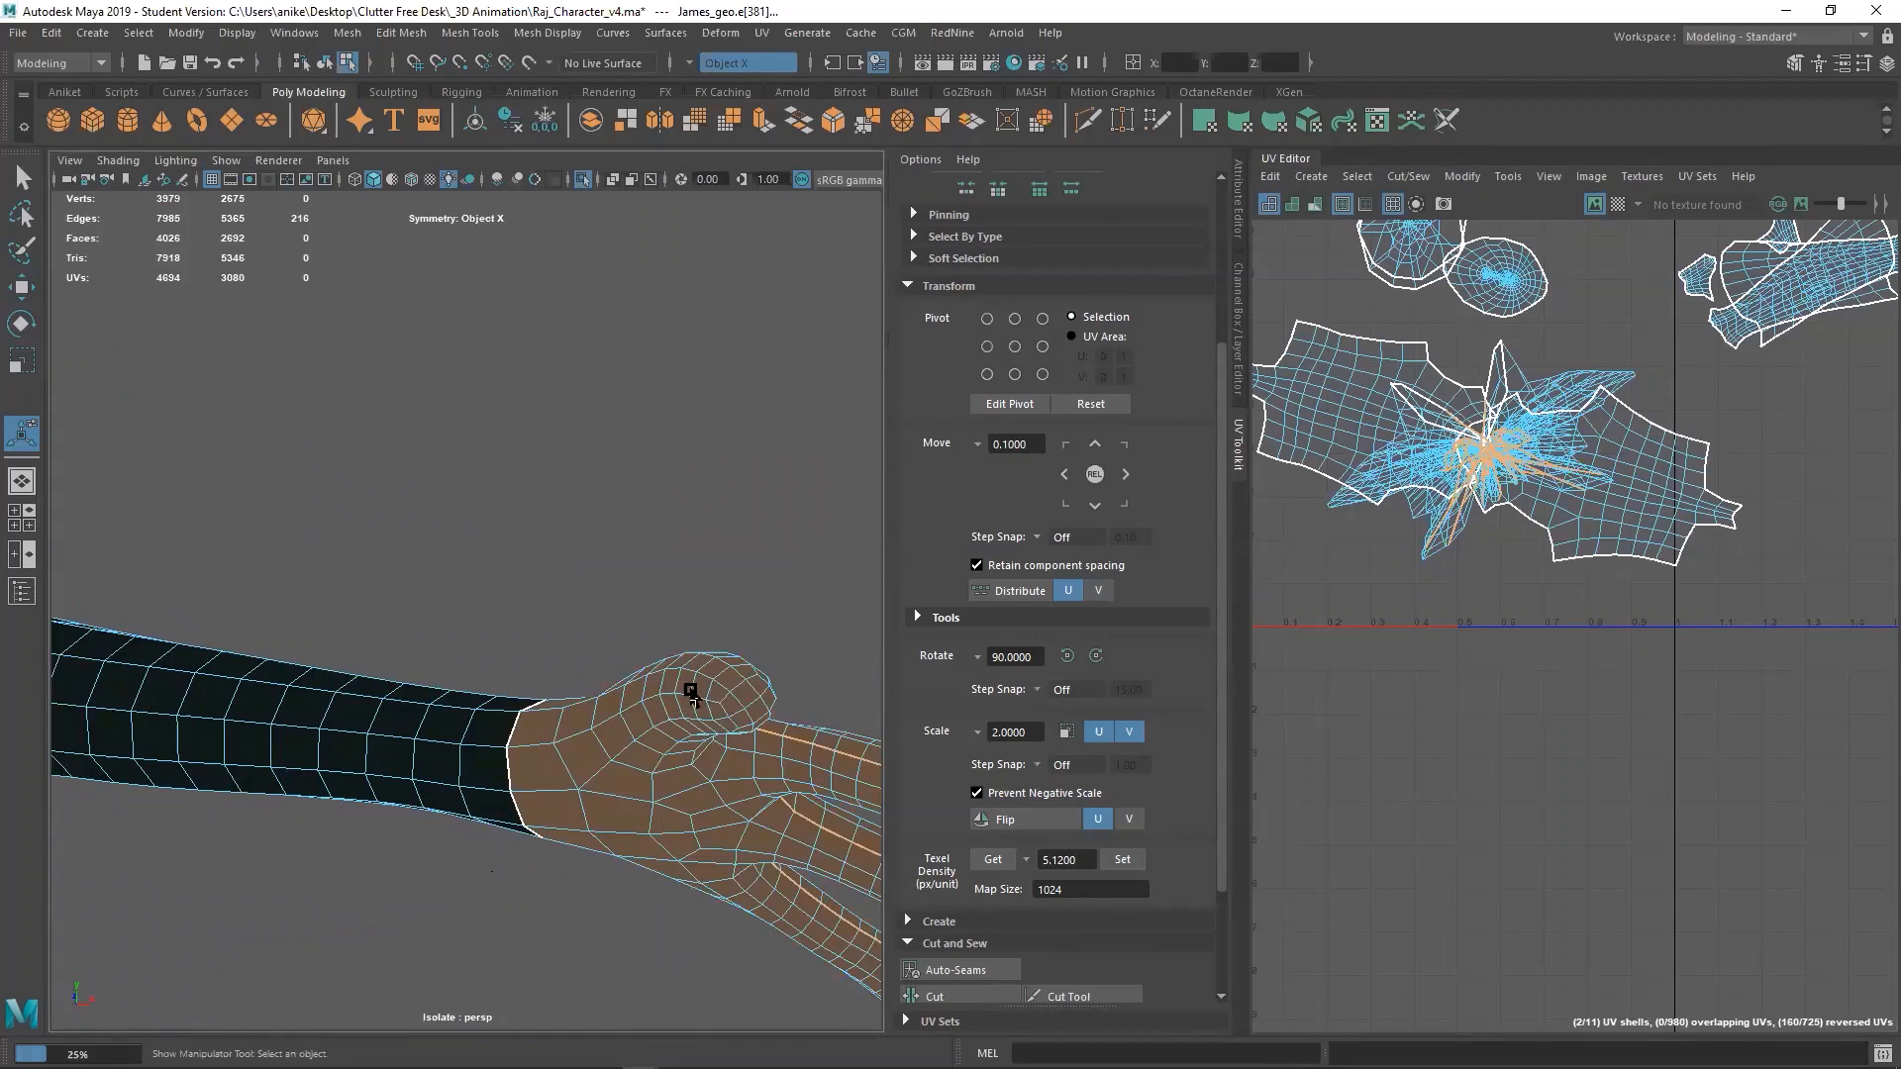
double_click(691, 690)
right_click_drag(1323, 703, 1253, 742, "shift")
left_click_drag(675, 706, 746, 693, "alt")
double_click(746, 693)
right_click_drag(1529, 720, 1451, 769, "shift")
Select all the faces of both hands and unfold their UV shells
left_click_drag(394, 658, 810, 669, "alt")
right_click_drag(1488, 711, 1349, 690, "shift")
left_click(624, 804)
left_click_drag(491, 467, 681, 784)
right_click_drag(1457, 710, 1236, 596, "shift")
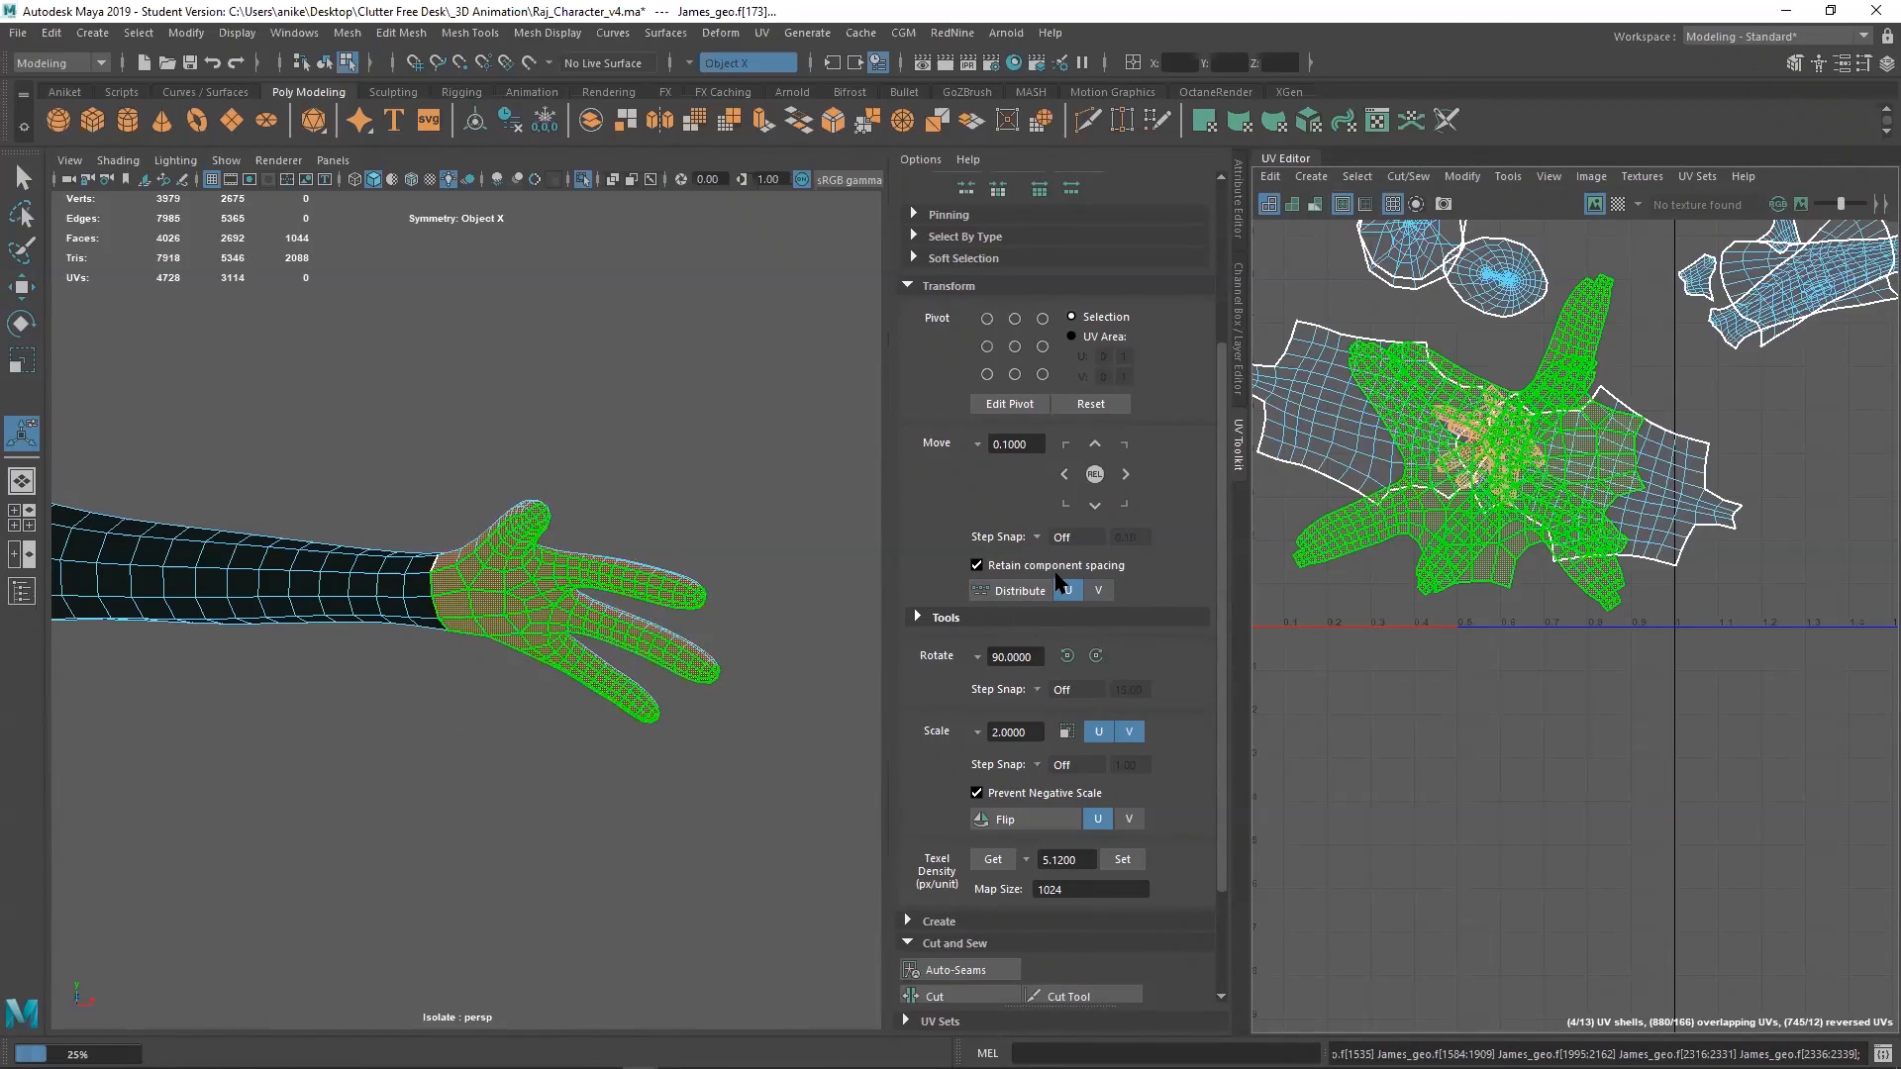
Cut a mirrored UV seam along the underside of the arms from the armpit to the wrist
left_click_drag(619, 595, 620, 544, "alt")
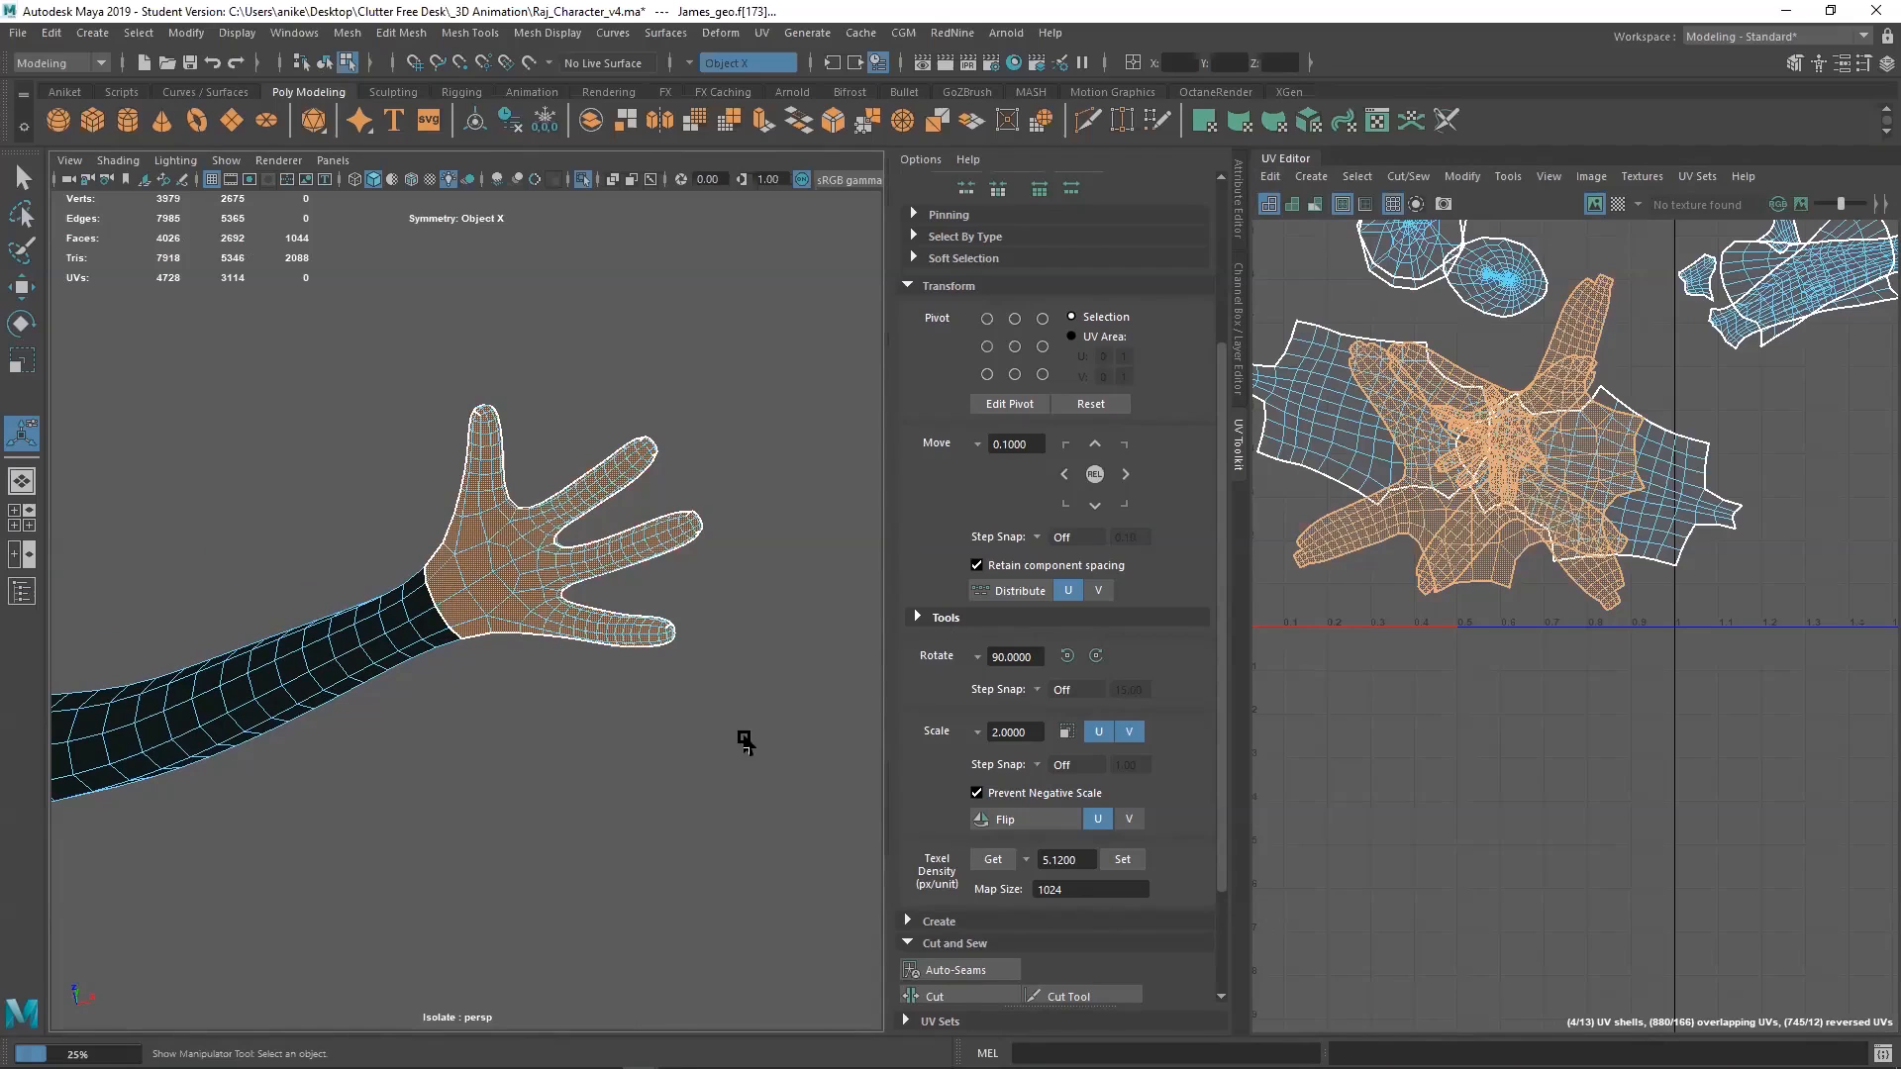
scroll(411, 735, "down", 5)
middle_click_drag(359, 672, 673, 729, "alt")
left_click_drag(414, 606, 479, 591, "alt")
right_click_drag(590, 623, 615, 666, "alt")
middle_click_drag(487, 643, 464, 606, "alt")
scroll(464, 605, "down", 3)
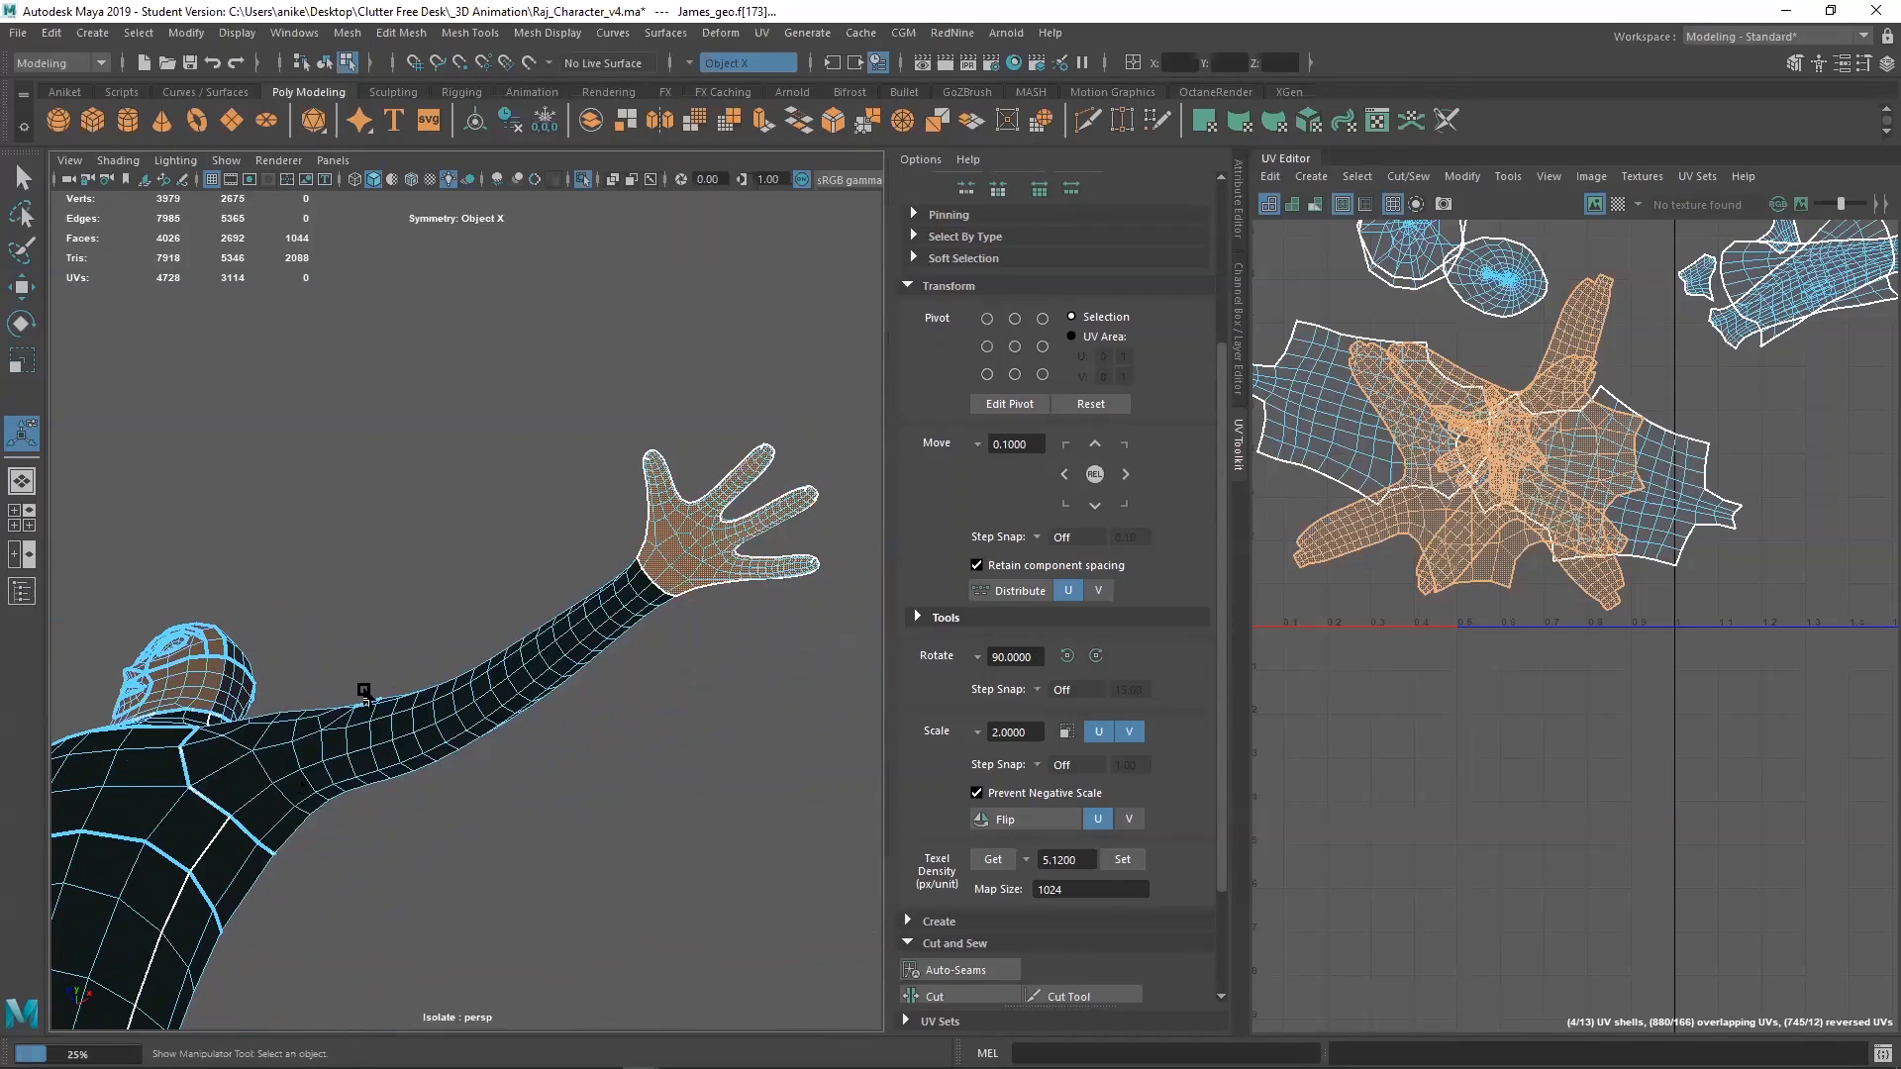
right_click(489, 487)
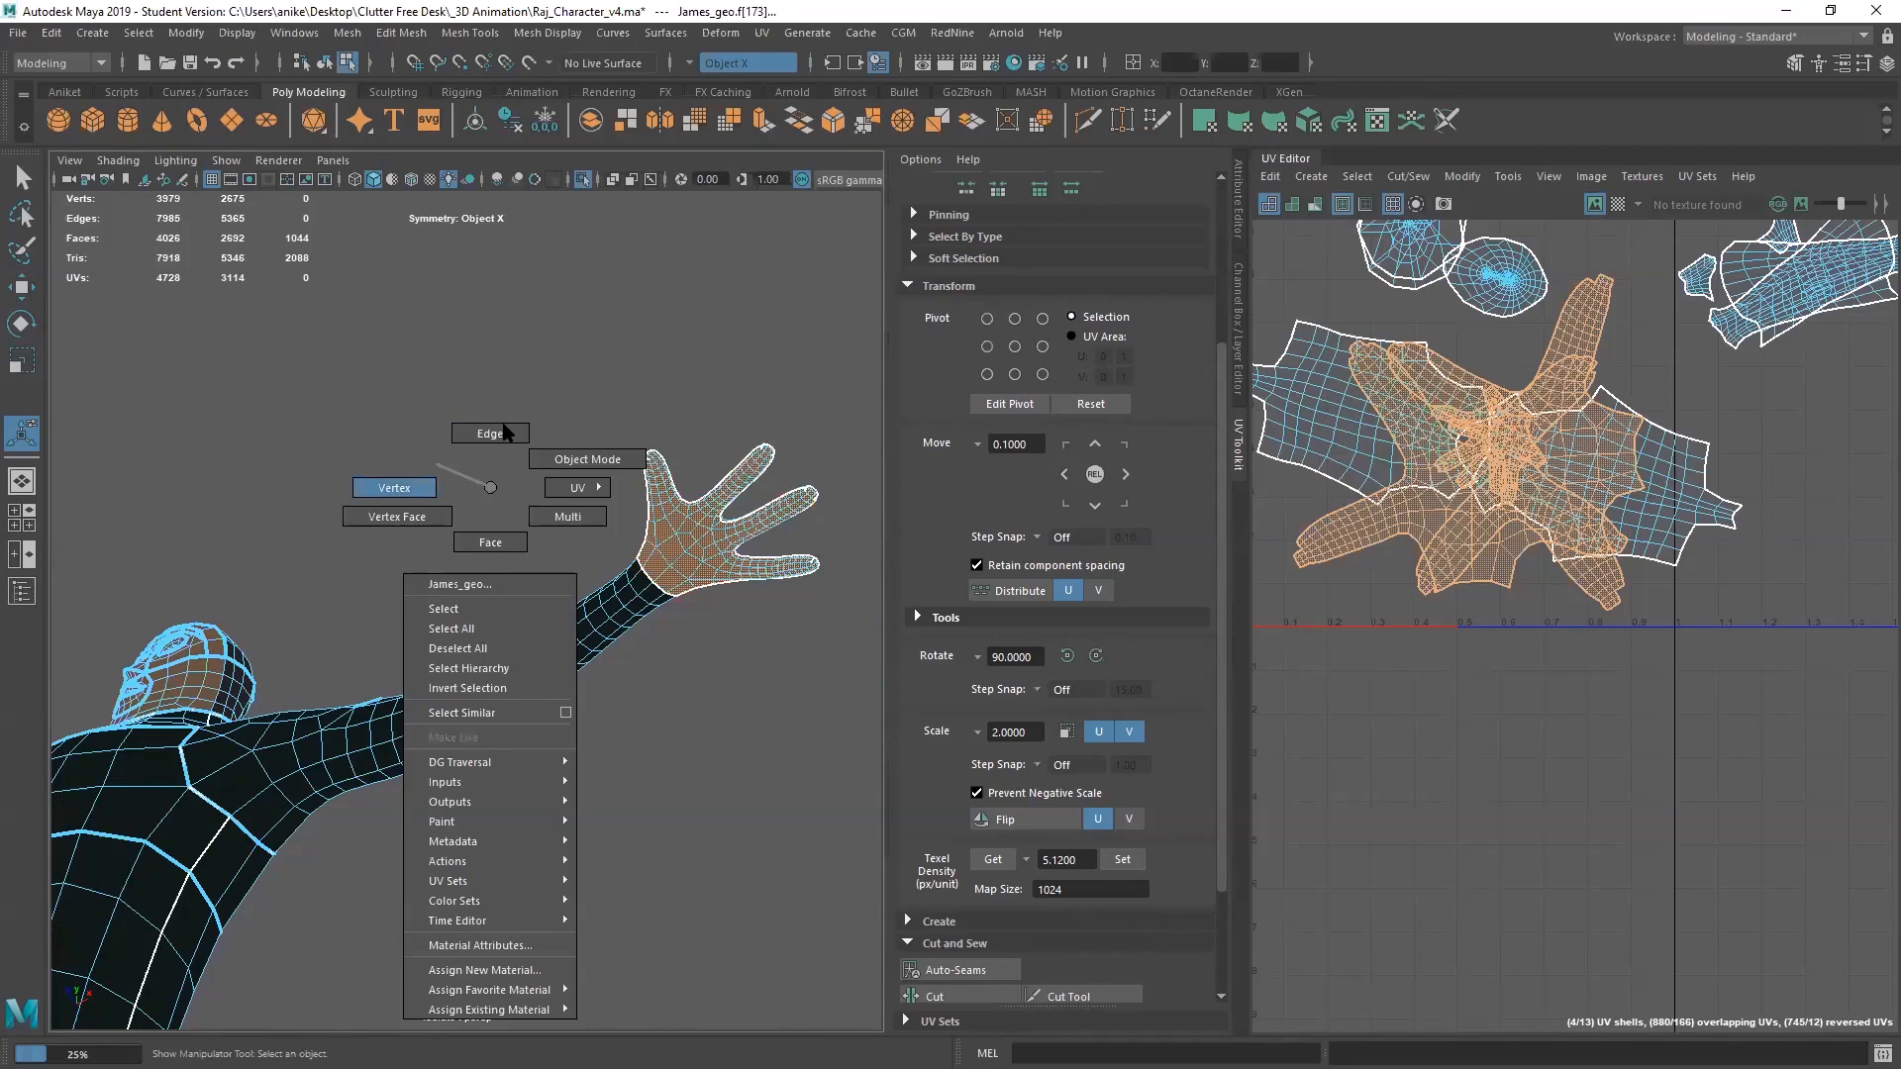
left_click(490, 433)
left_click(250, 804)
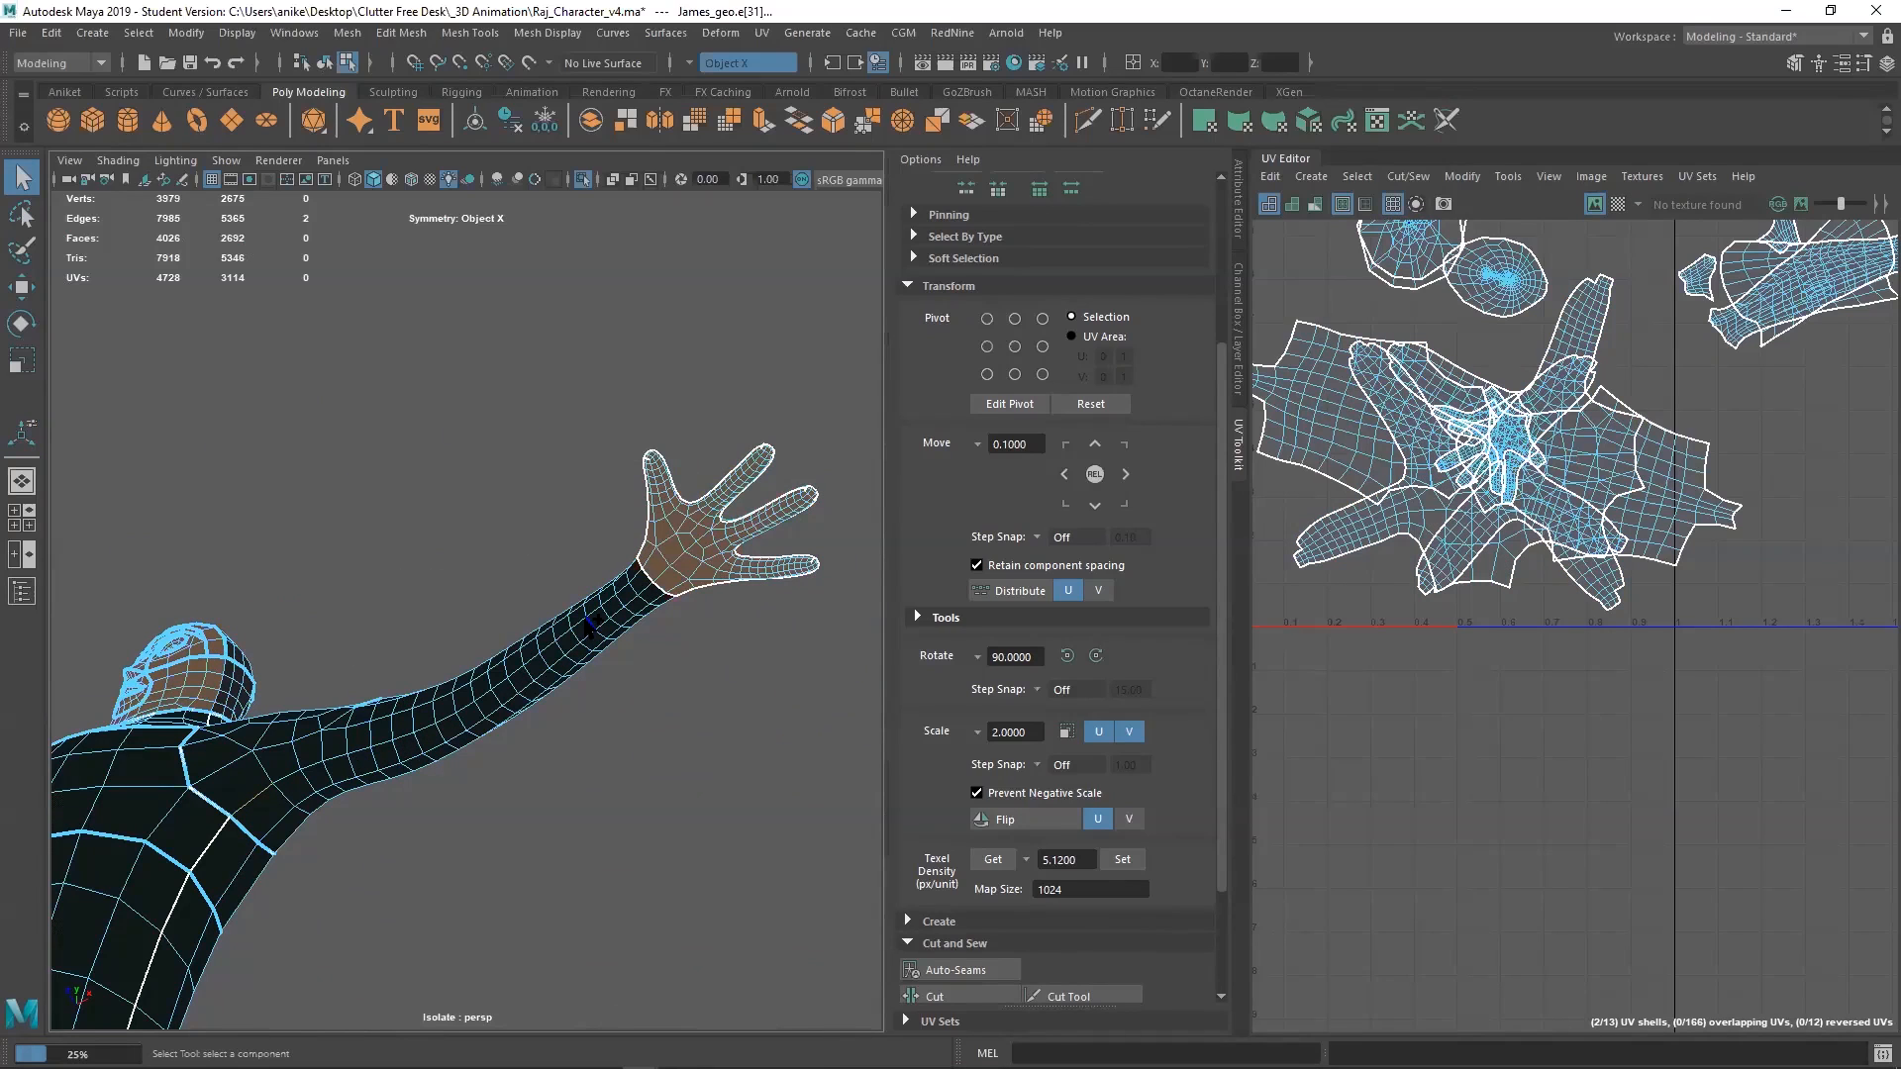
double_click(641, 574, "shift")
left_click_drag(582, 575, 673, 683, "alt")
right_click_drag(1600, 656, 1525, 685, "shift")
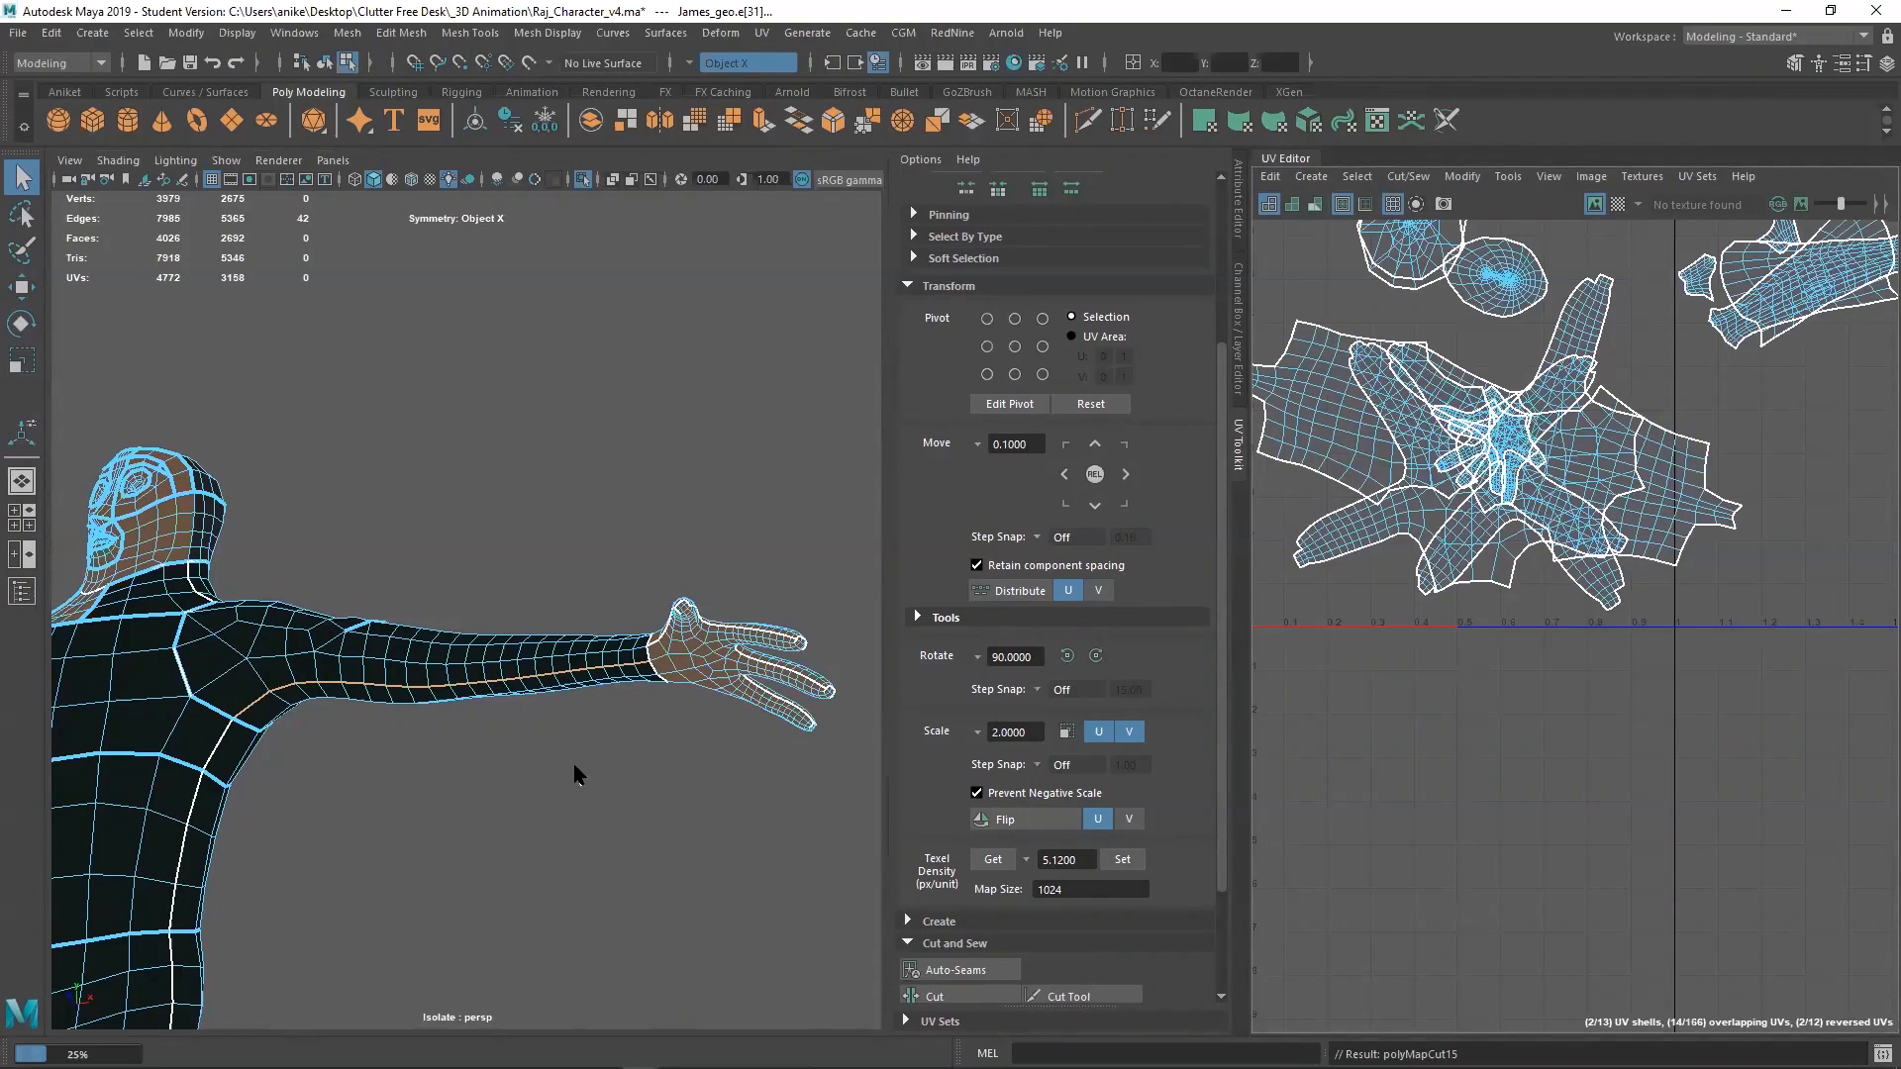
Select the arm shells' faces on both sides and unfold their UVs
key("alt+F12")
left_click(460, 671)
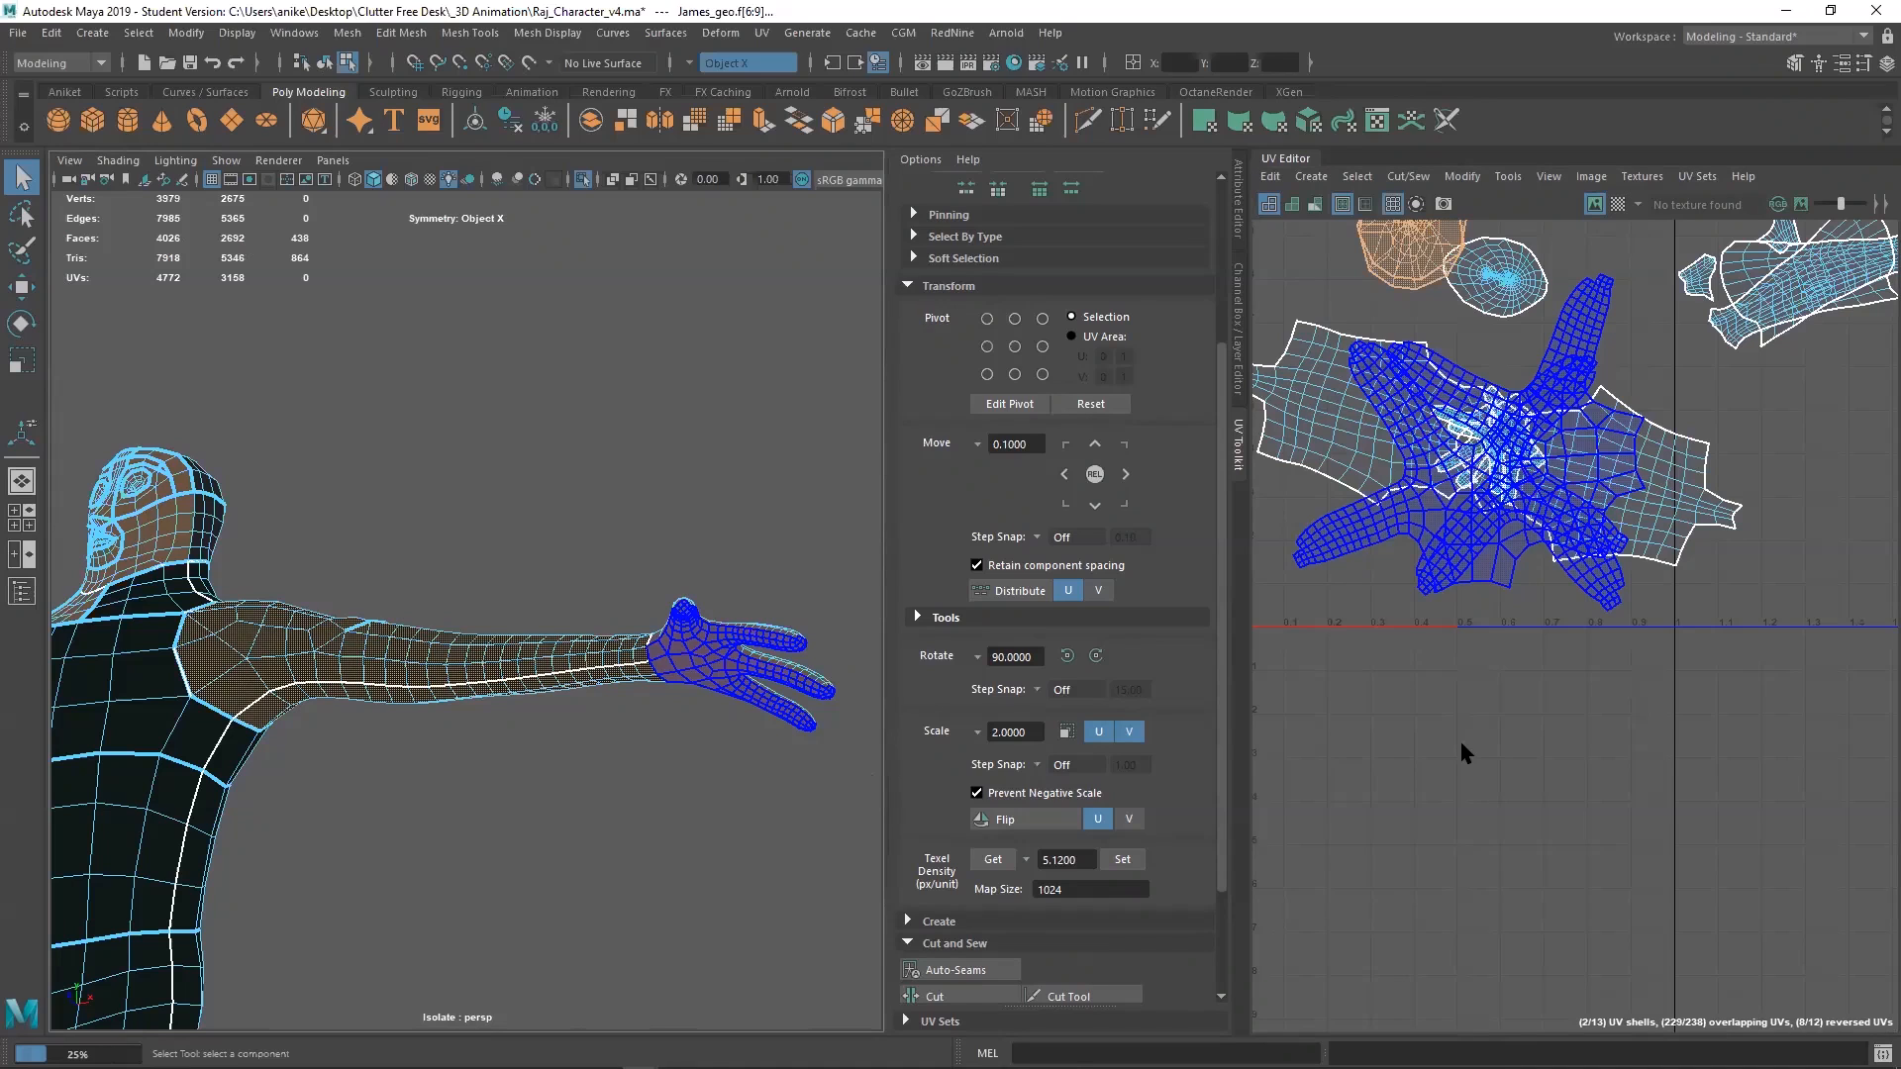
mouse_move(1463, 598)
right_mouse_down("shift")
mouse_move(1459, 567)
mouse_move(1464, 602)
right_mouse_up("shift")
left_click(1544, 747)
left_click(634, 629)
right_click_drag(1321, 597, 1097, 603, "shift")
Set the texel density of the unfolded arm shells to 5.12 with a map size of 1024
middle_click_drag(1435, 505, 1479, 799, "alt")
left_click(1113, 859)
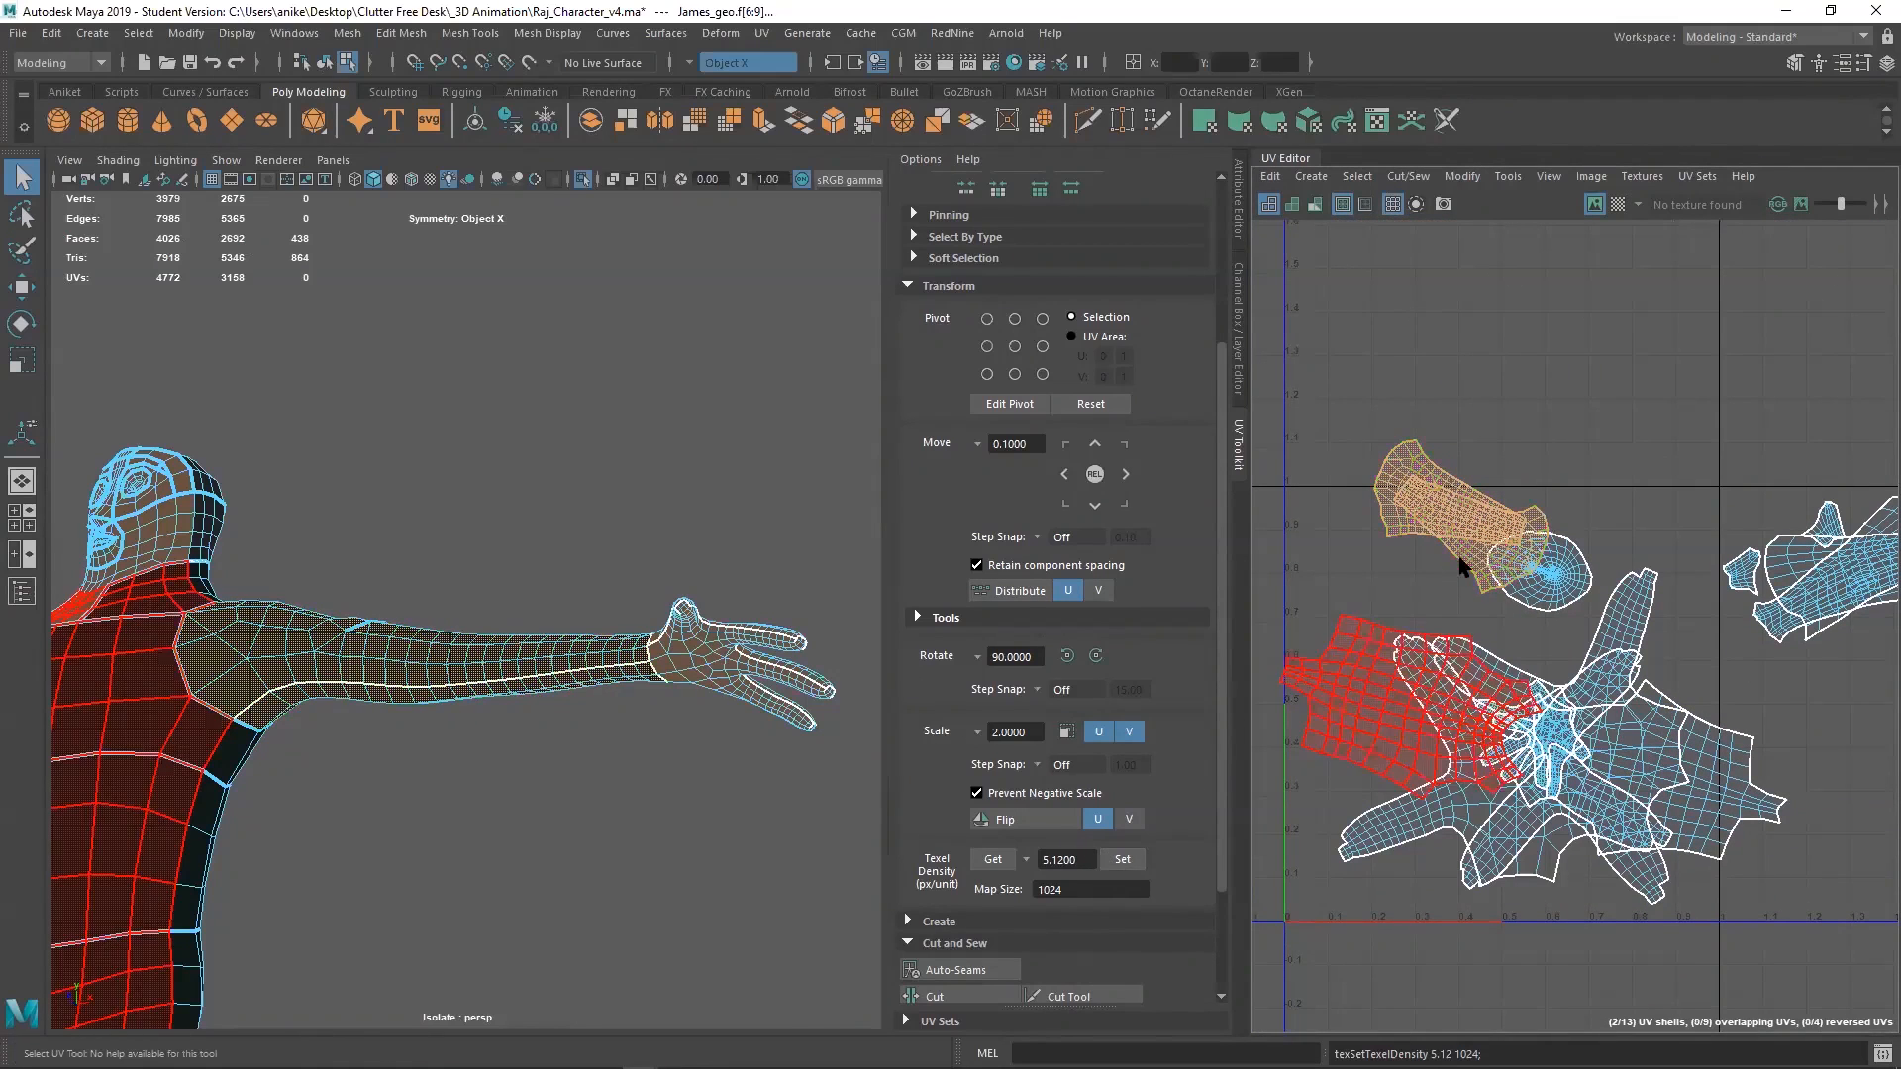
left_click(1120, 860)
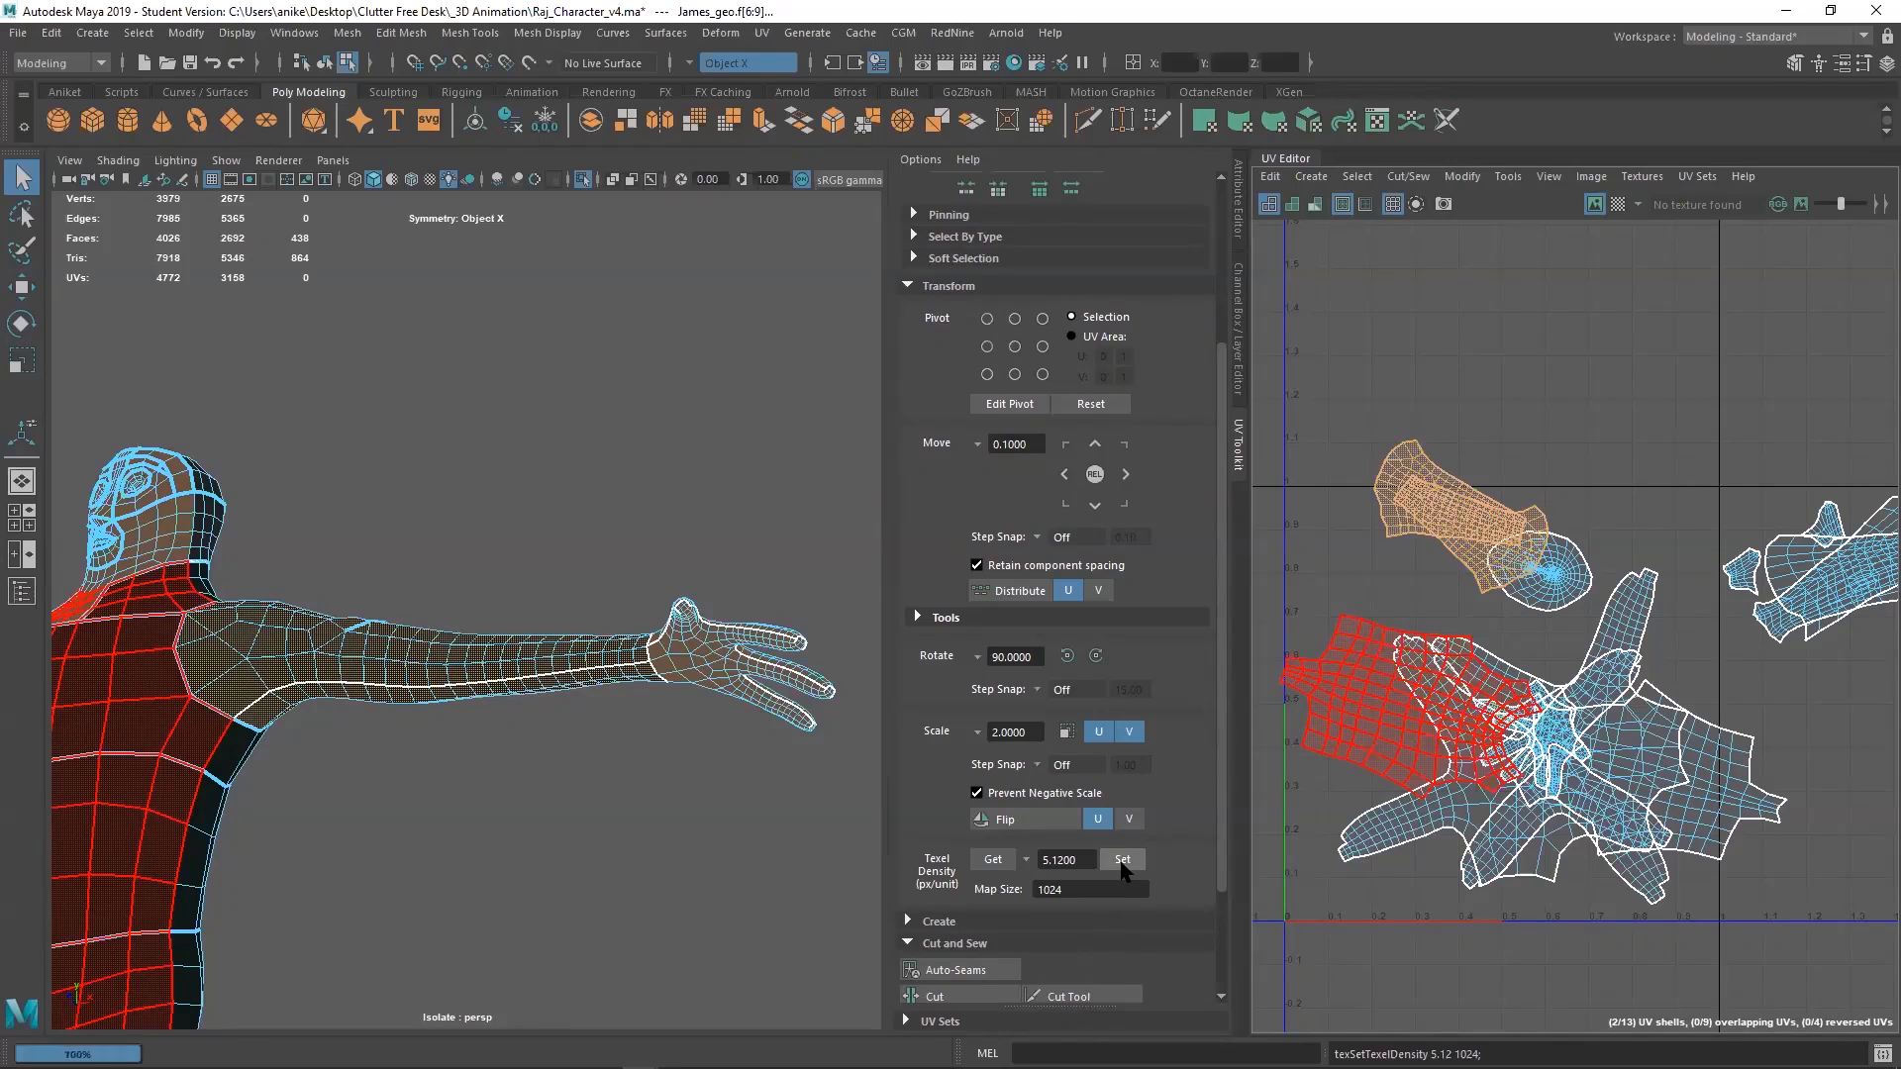
Select all the hand shells' faces and set their texel density to 5.12
left_click(1588, 839)
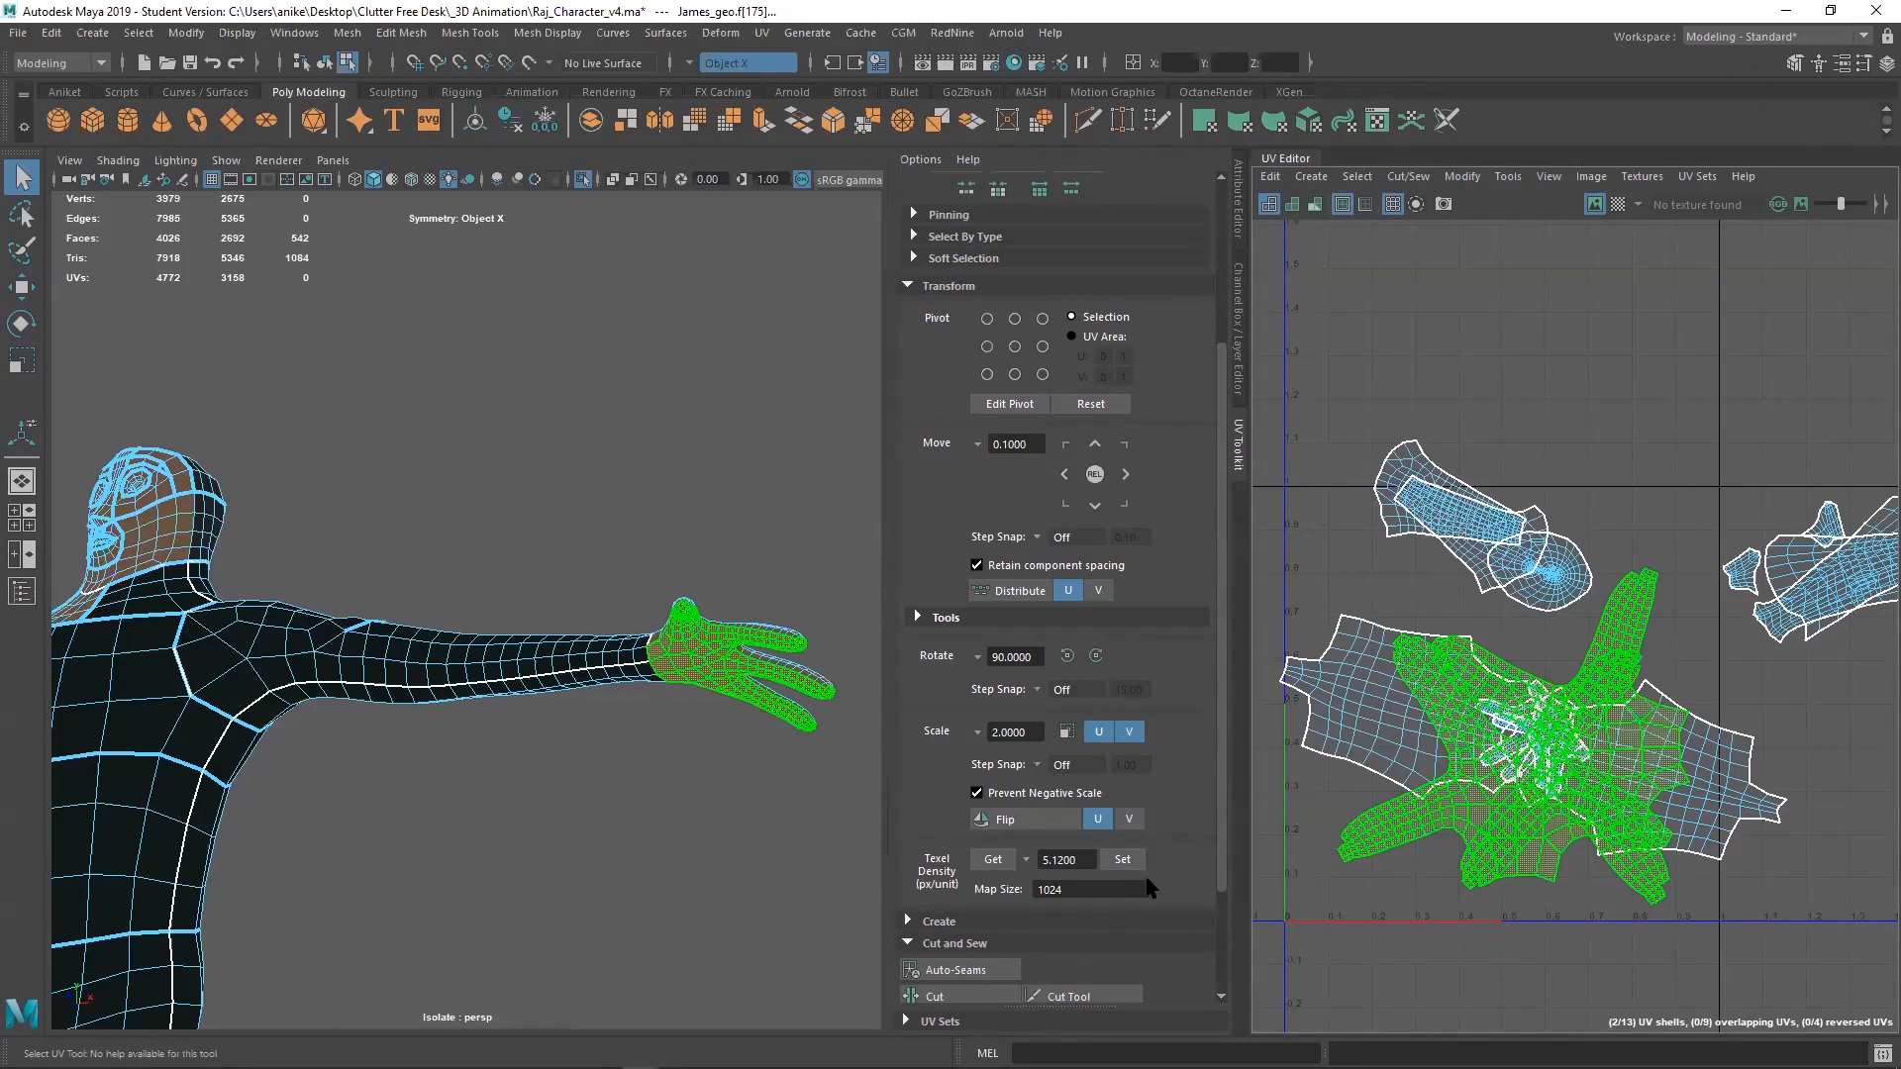
double_click(808, 685, "shift")
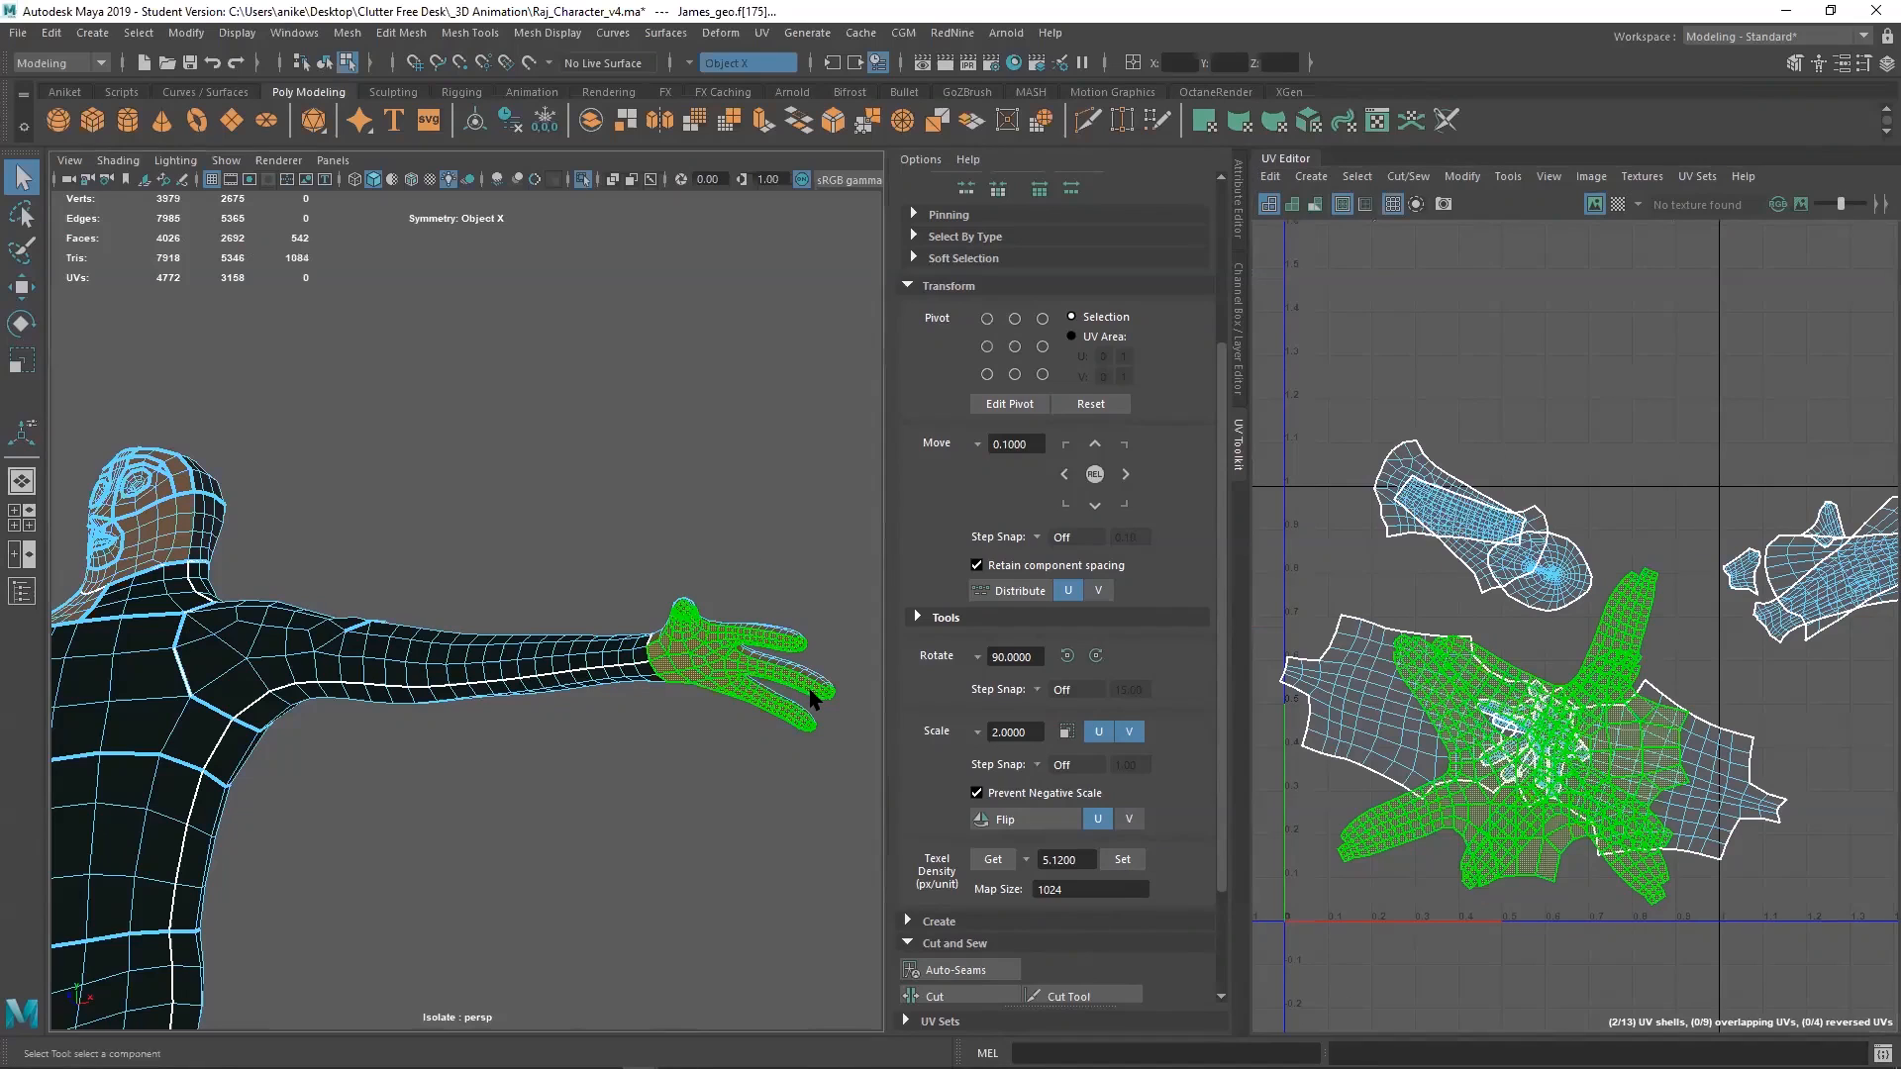
left_click(1122, 860)
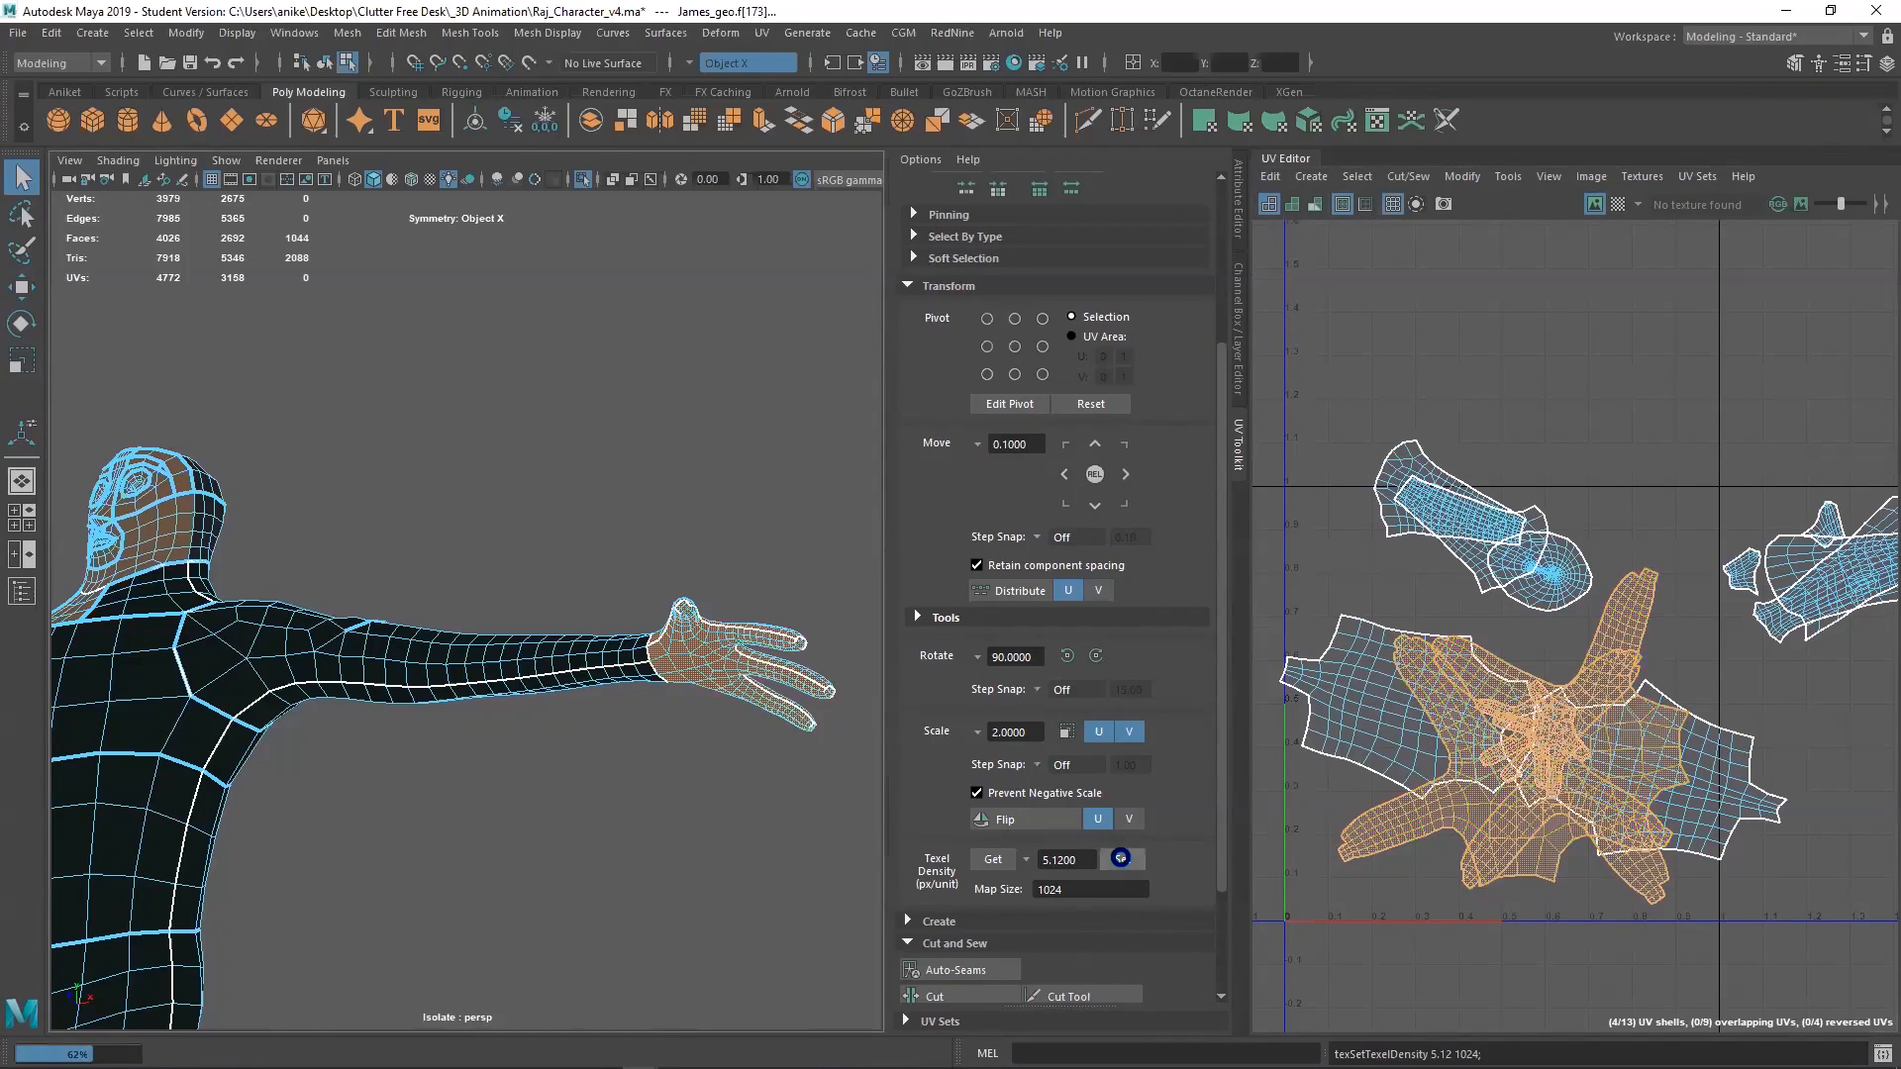
Move the hand shells and the arm shells out of the 0–1 UV tile, placing them beyond its upper-right corner
key("w")
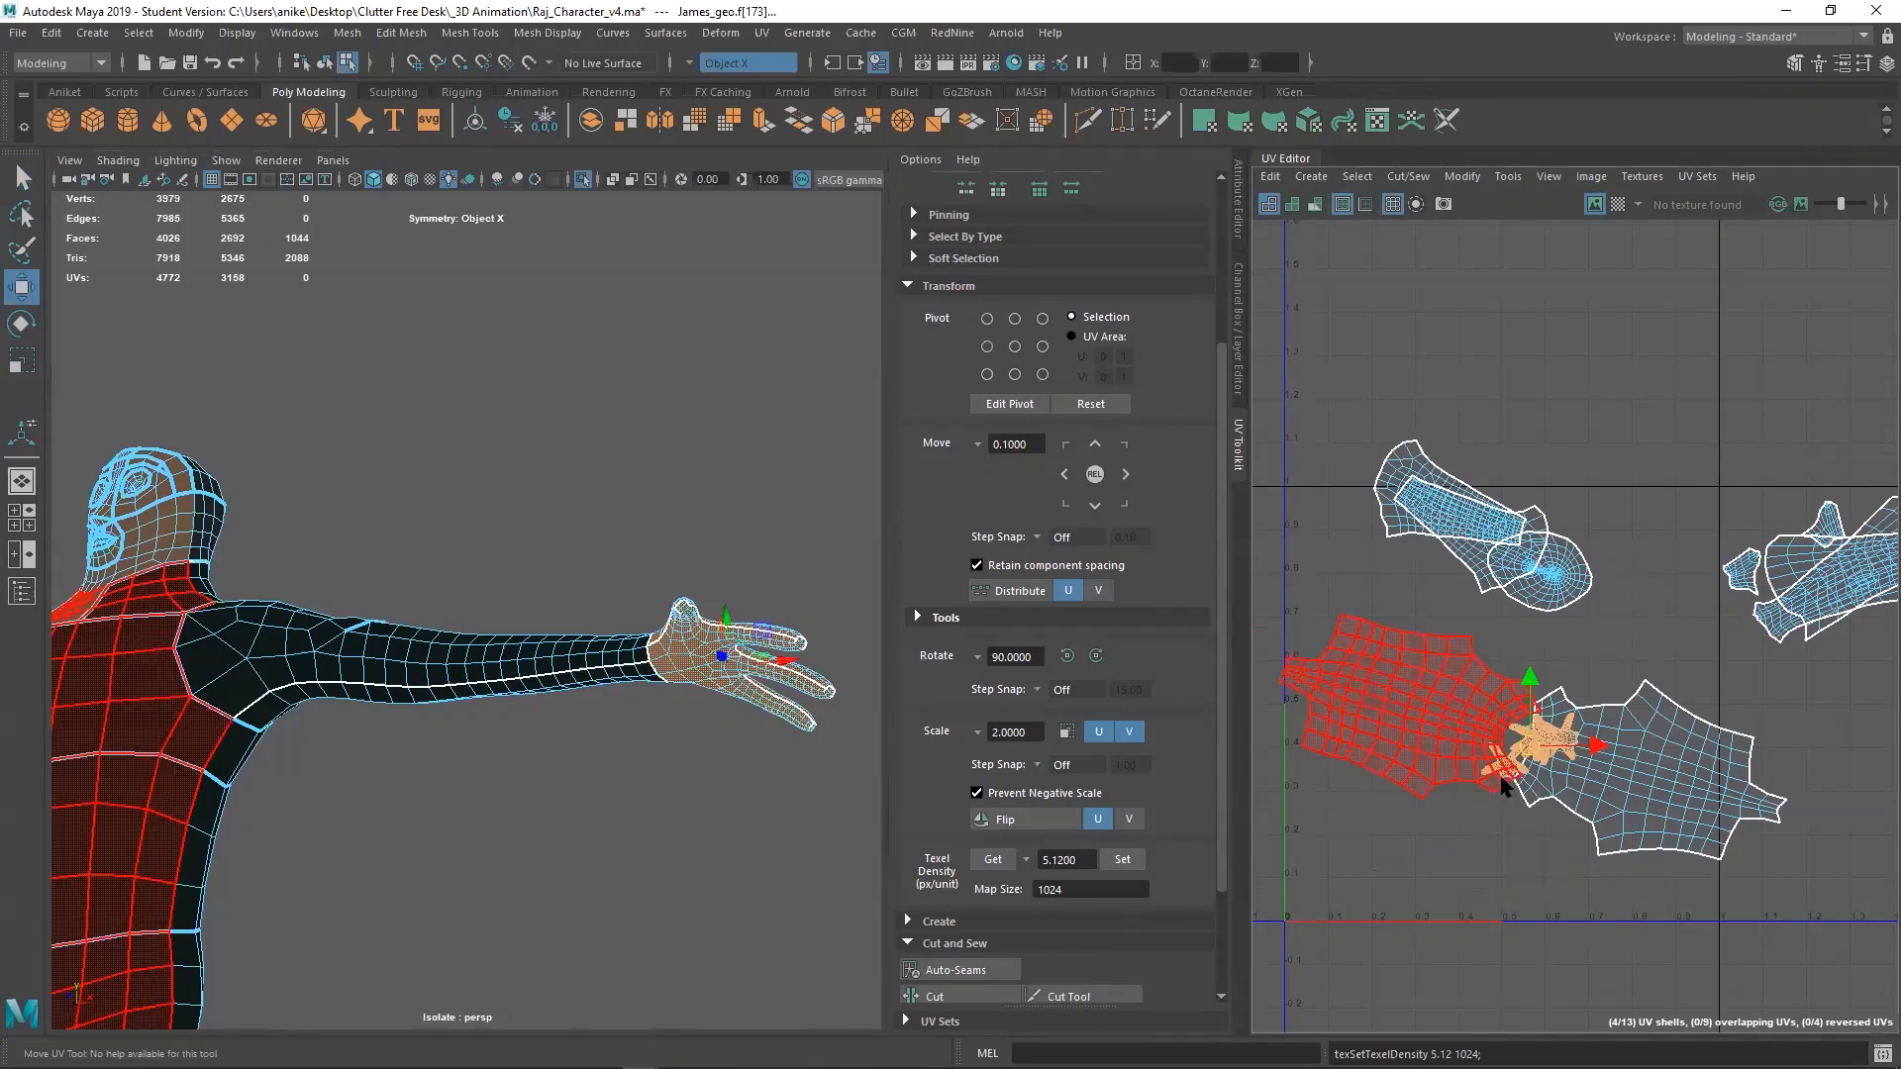
left_click_drag(1653, 514, 1753, 432)
left_click(1463, 520)
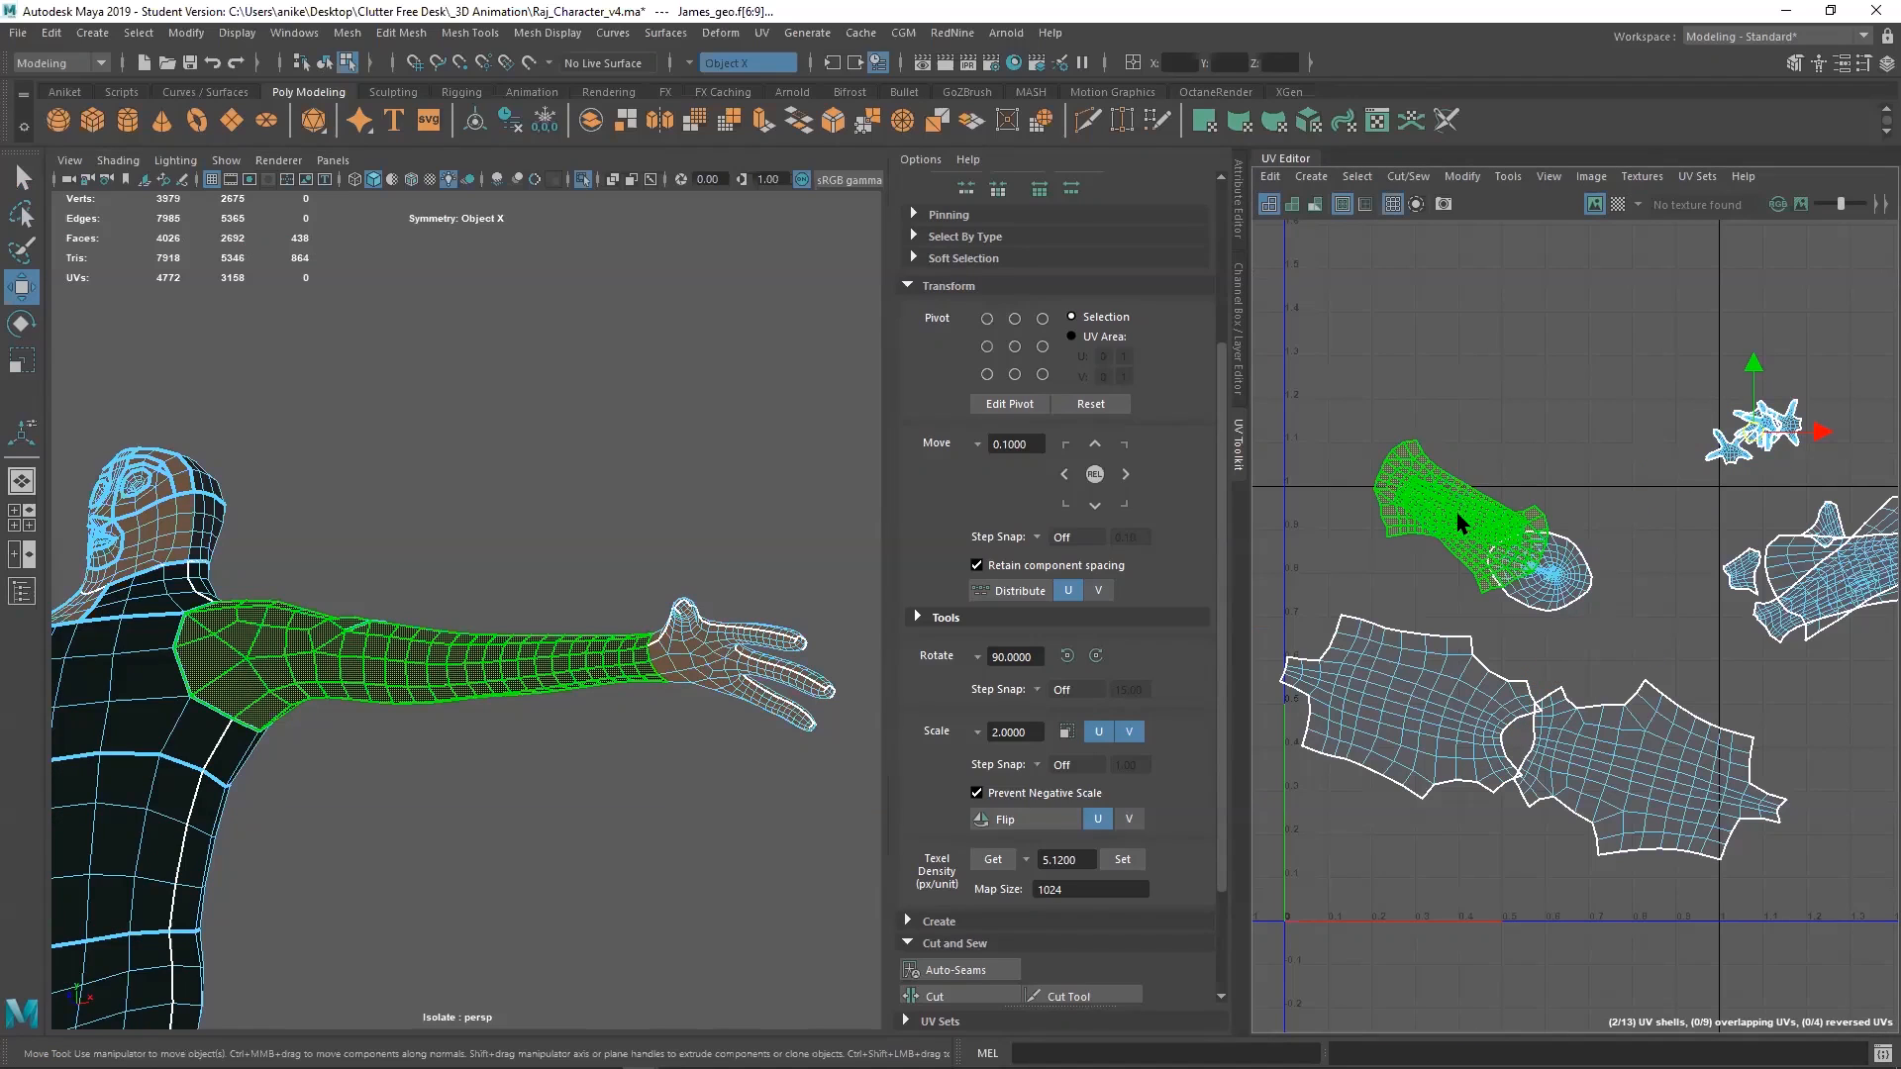
left_click(1457, 522)
left_click_drag(1727, 373, 1759, 339)
Turn on UV distortion shading and examine the head, torso, arms and hands for stretched or compressed areas
scroll(1677, 553, "down", 1)
middle_click_drag(1671, 551, 1331, 553, "alt")
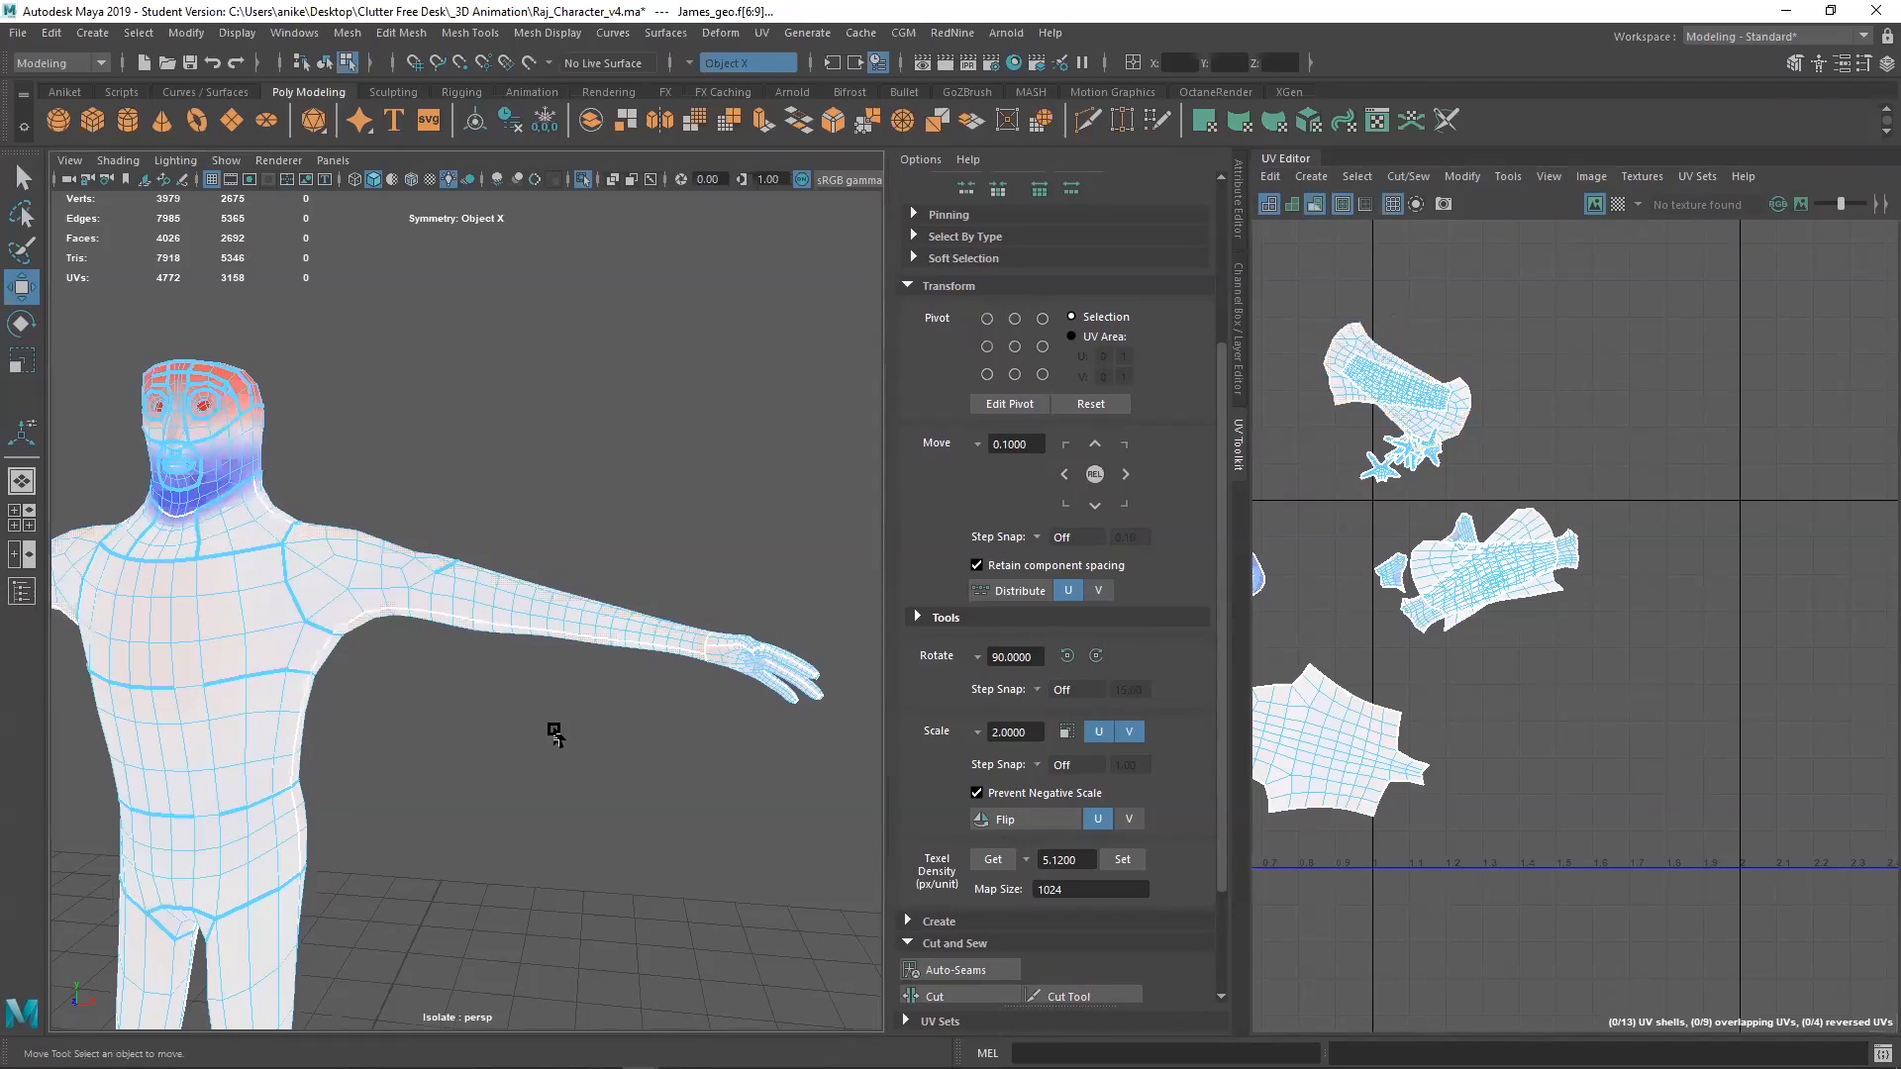
left_click_drag(560, 710, 442, 666, "alt")
middle_click_drag(400, 935, 340, 742, "alt")
left_click_drag(361, 743, 509, 772, "alt")
middle_click_drag(509, 772, 683, 925, "alt")
left_click_drag(683, 663, 509, 704, "alt")
middle_click_drag(507, 773, 477, 1049, "alt")
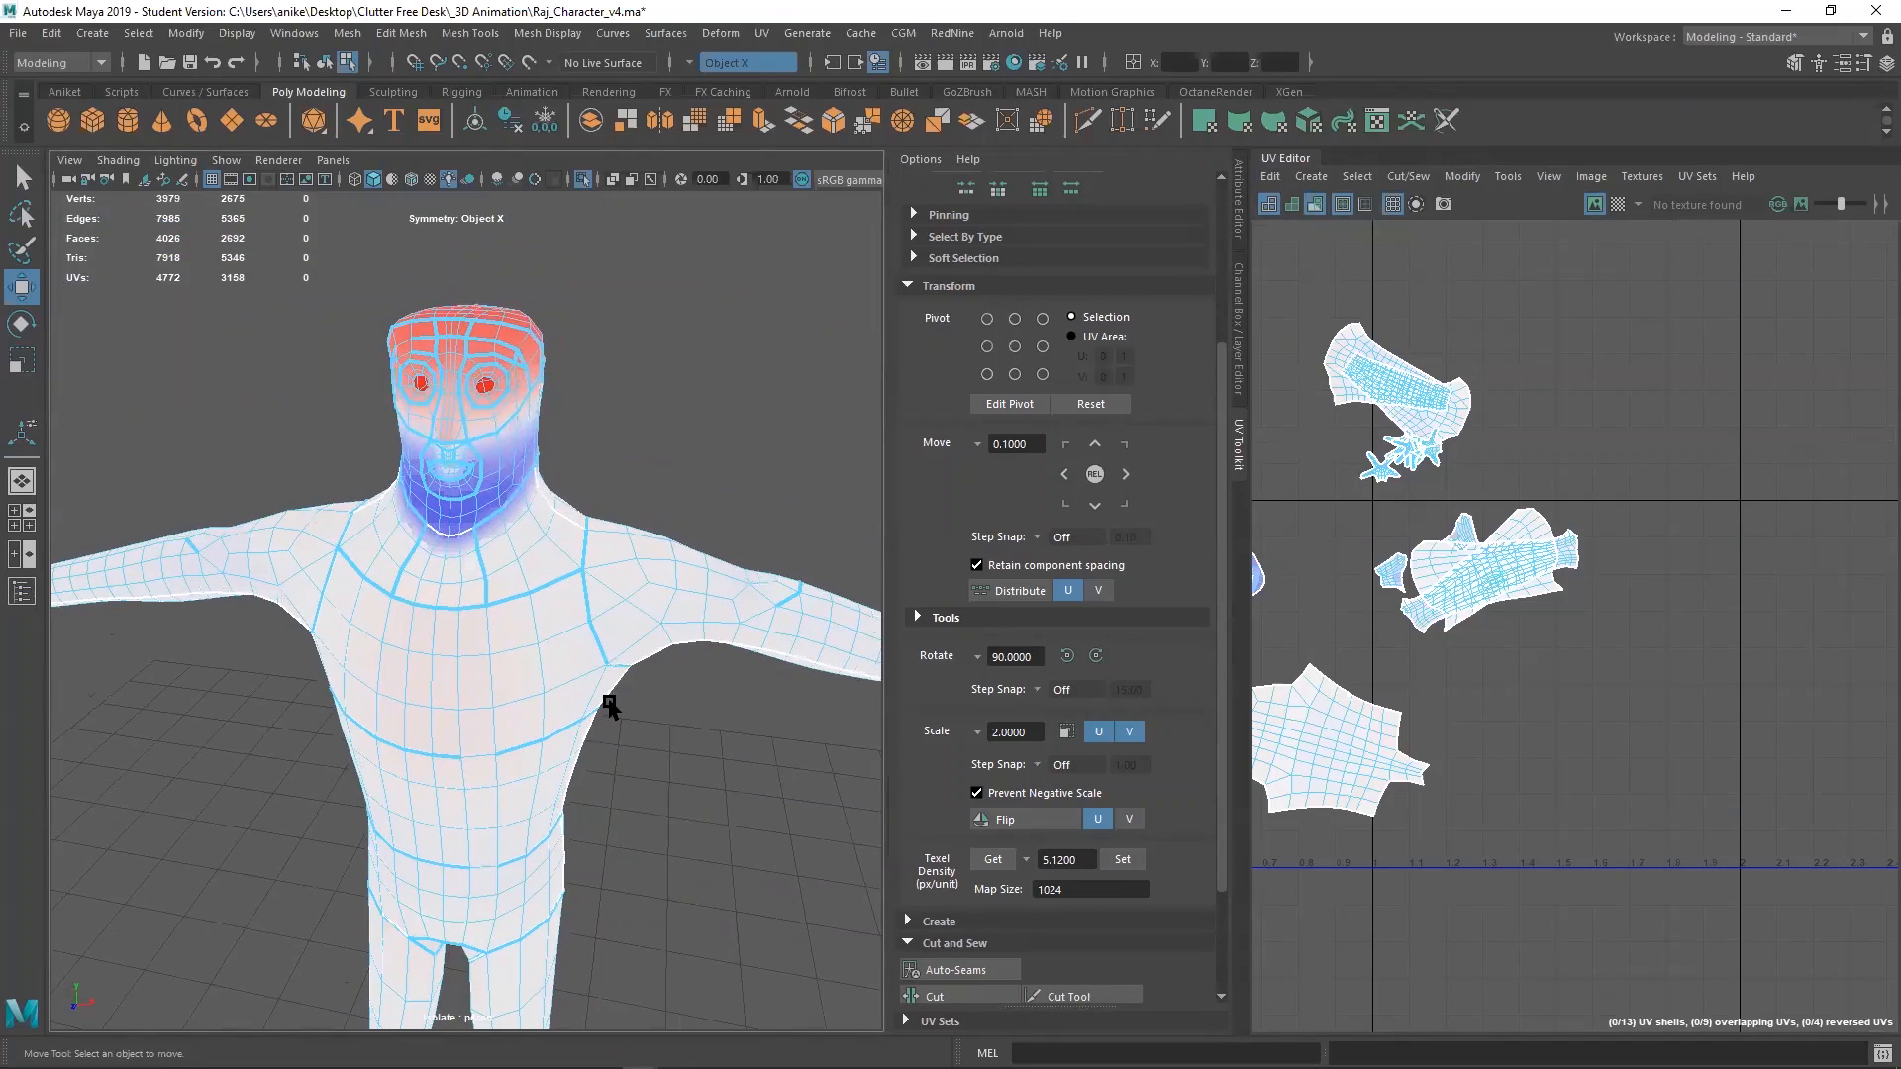
middle_click_drag(423, 665, 722, 543, "alt")
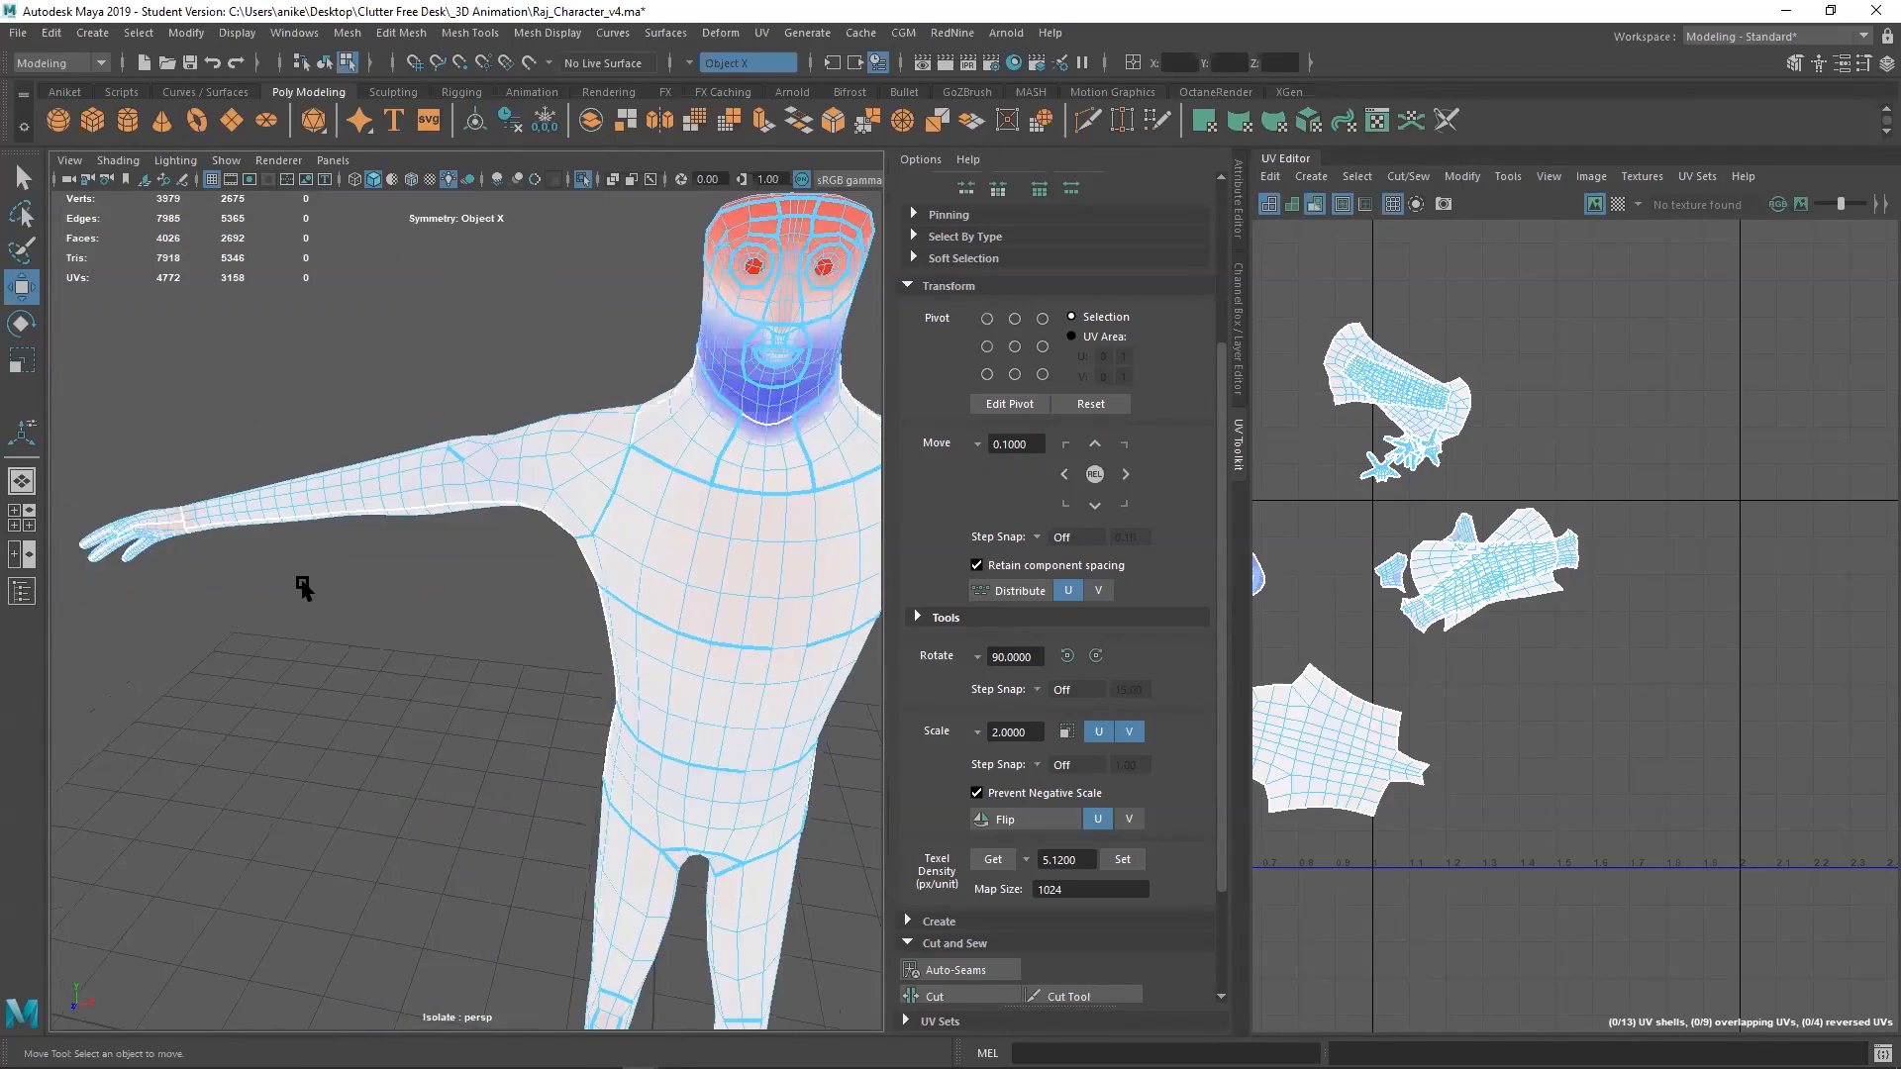
right_click_drag(301, 585, 409, 599, "alt")
left_click_drag(409, 599, 559, 599, "alt")
middle_click_drag(258, 595, 571, 592, "alt")
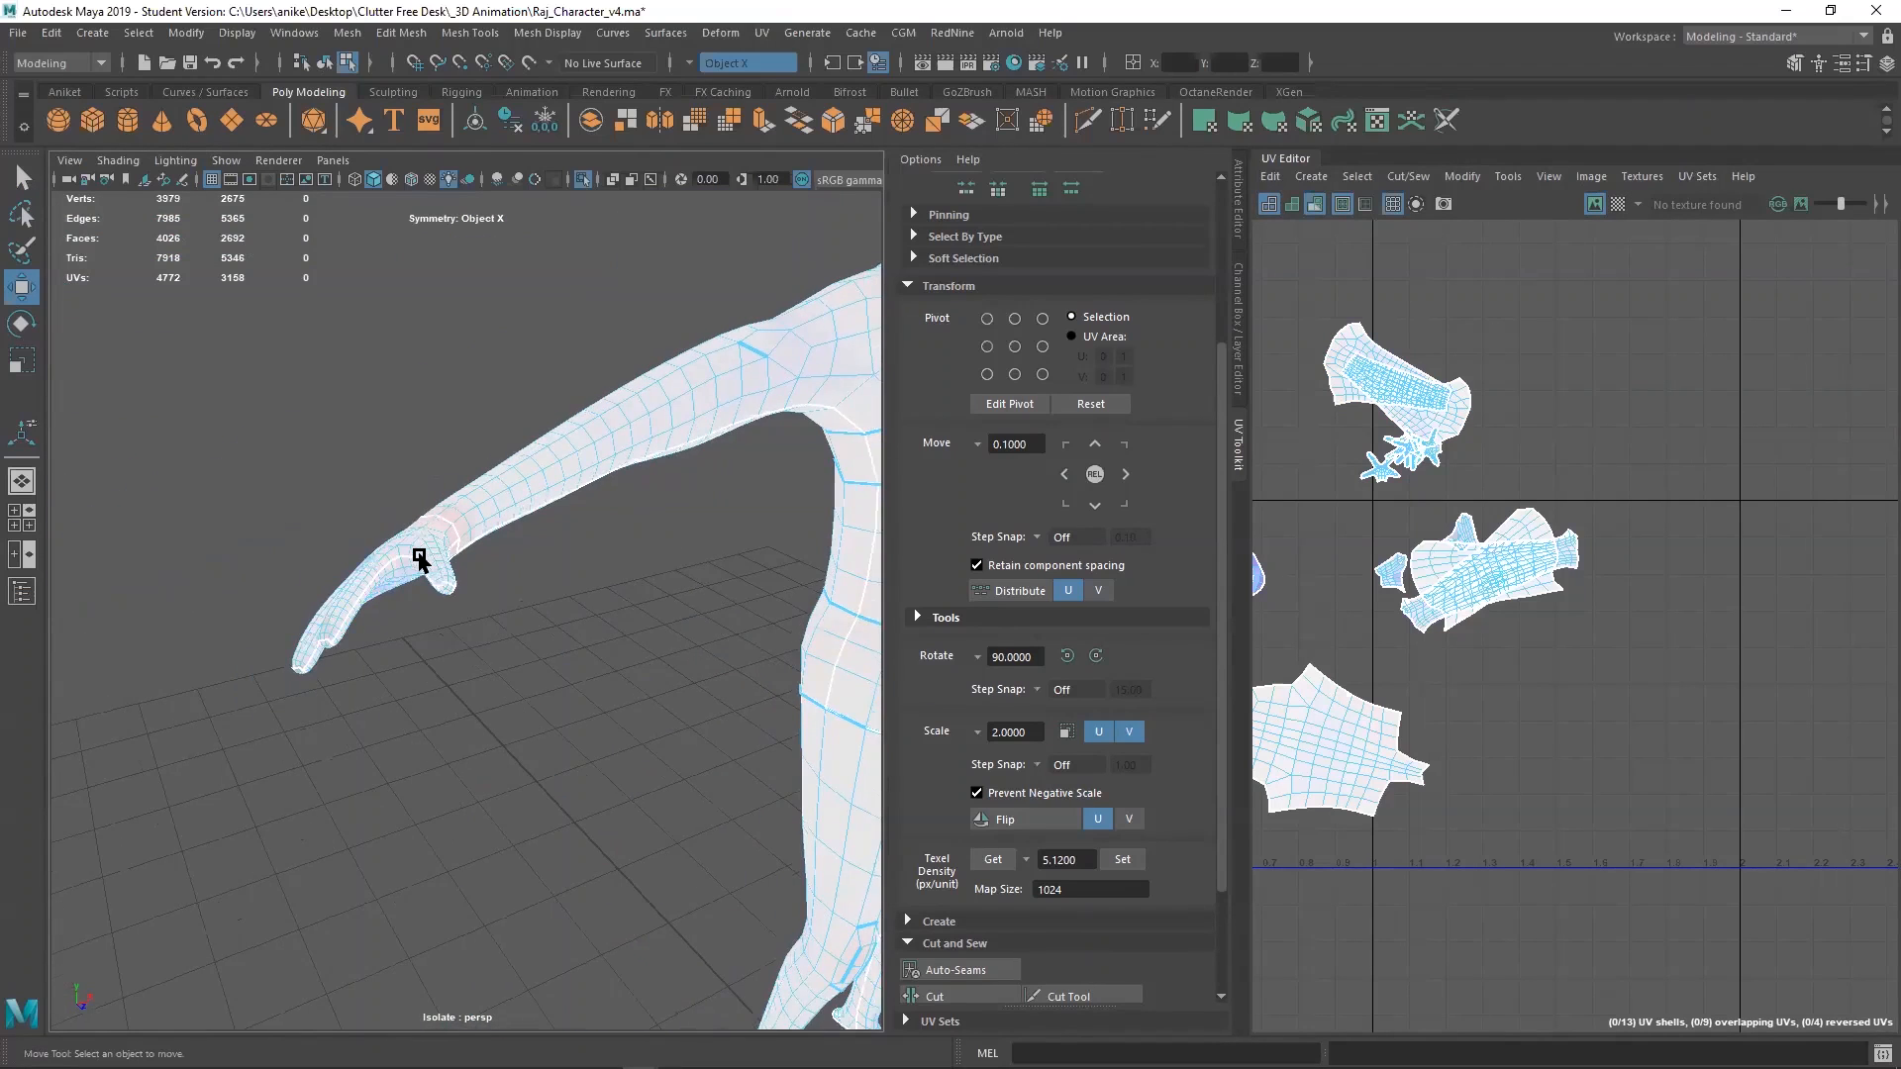
Examine the UV distortion on the hand, arm and head, and turn off the distortion shading
scroll(422, 550, "up", 3)
left_click_drag(425, 534, 205, 396, "alt")
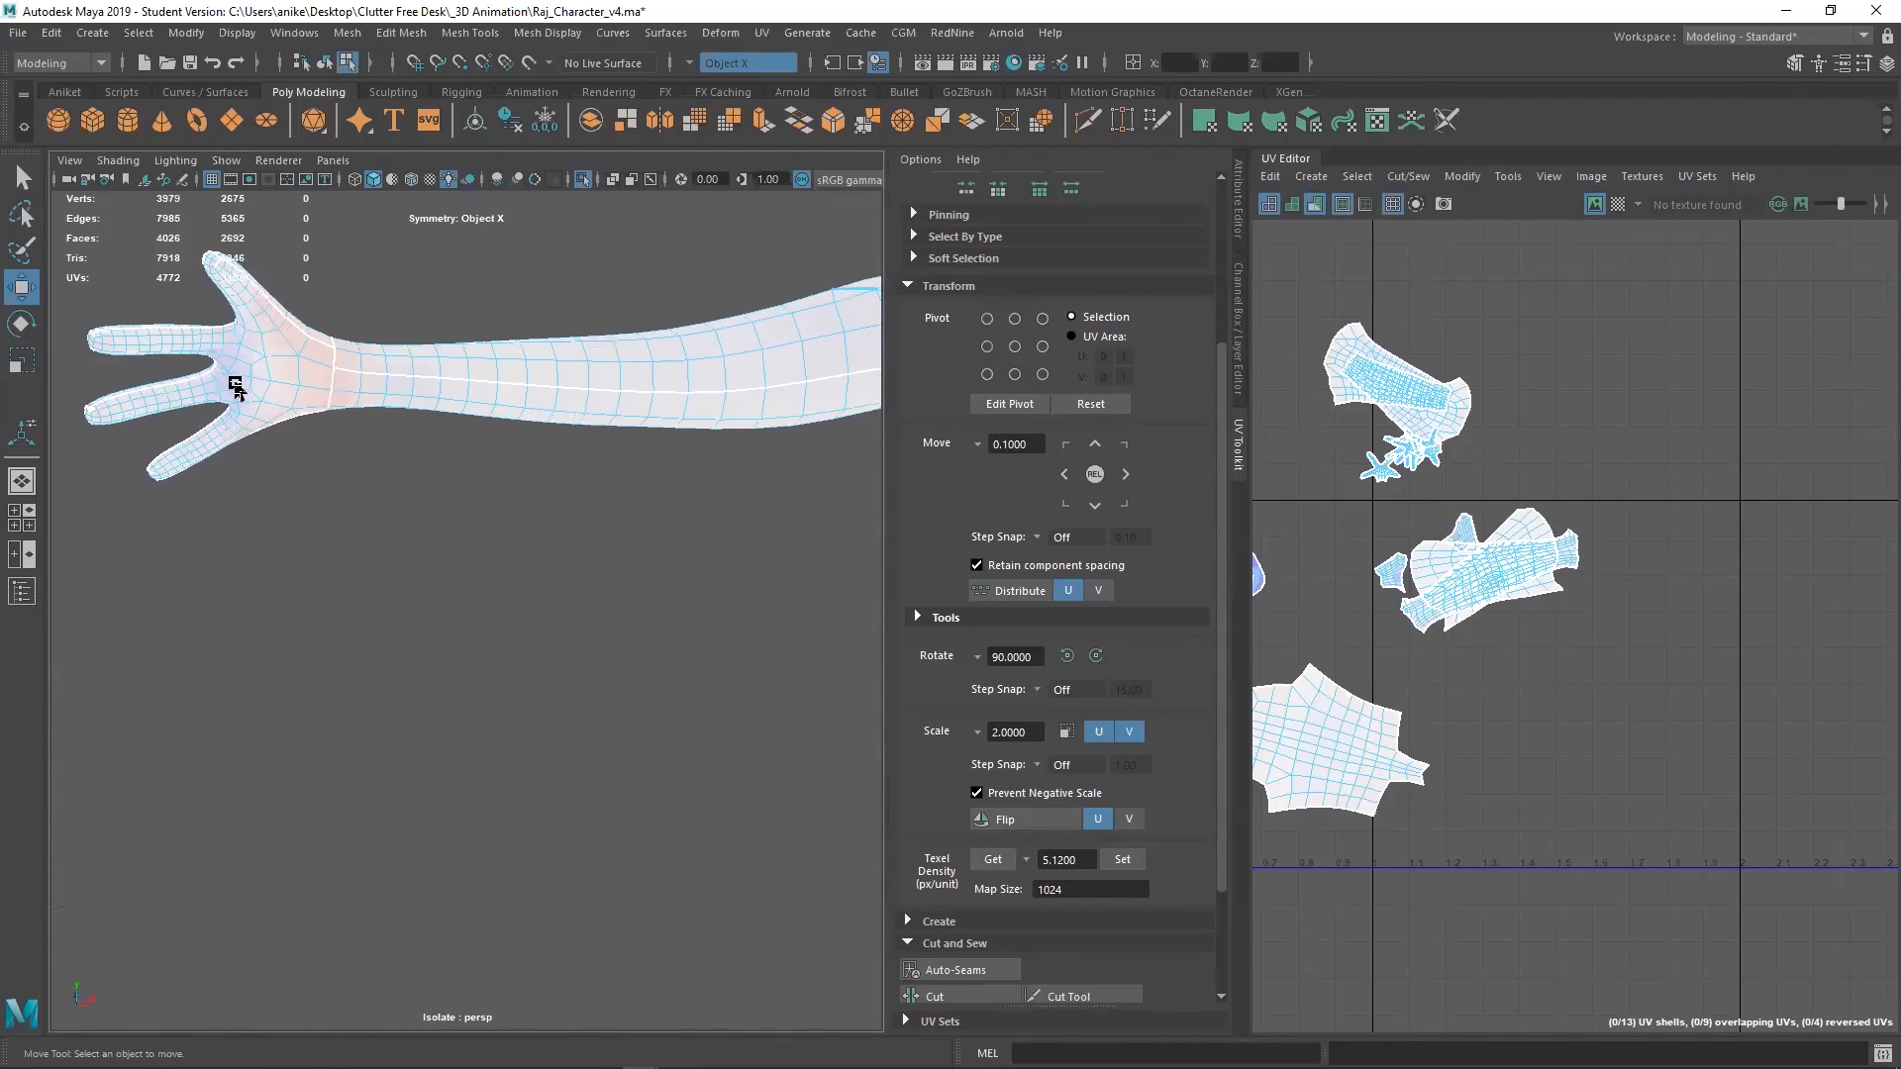
middle_click_drag(417, 478, 338, 565, "alt")
middle_click_drag(501, 470, 337, 575, "alt")
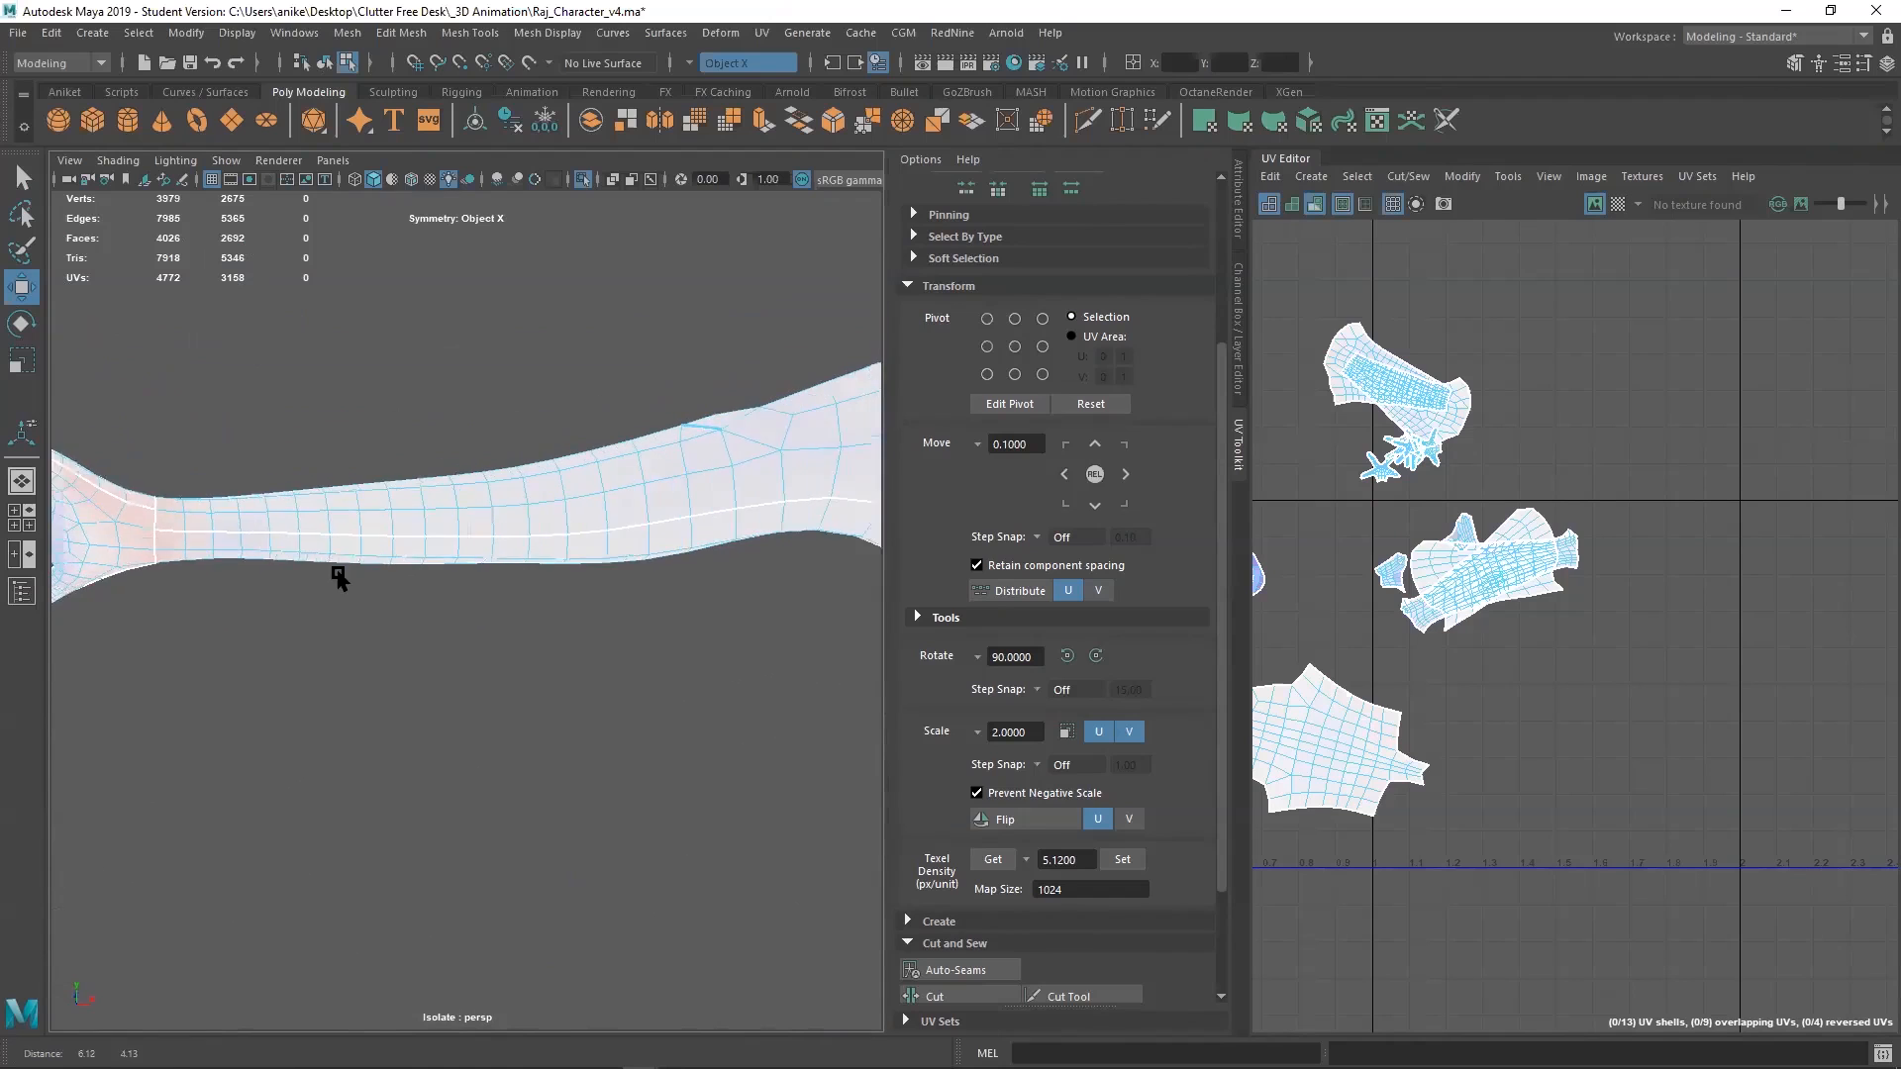
middle_click_drag(804, 371, 552, 480, "alt")
left_click_drag(456, 505, 701, 637, "alt")
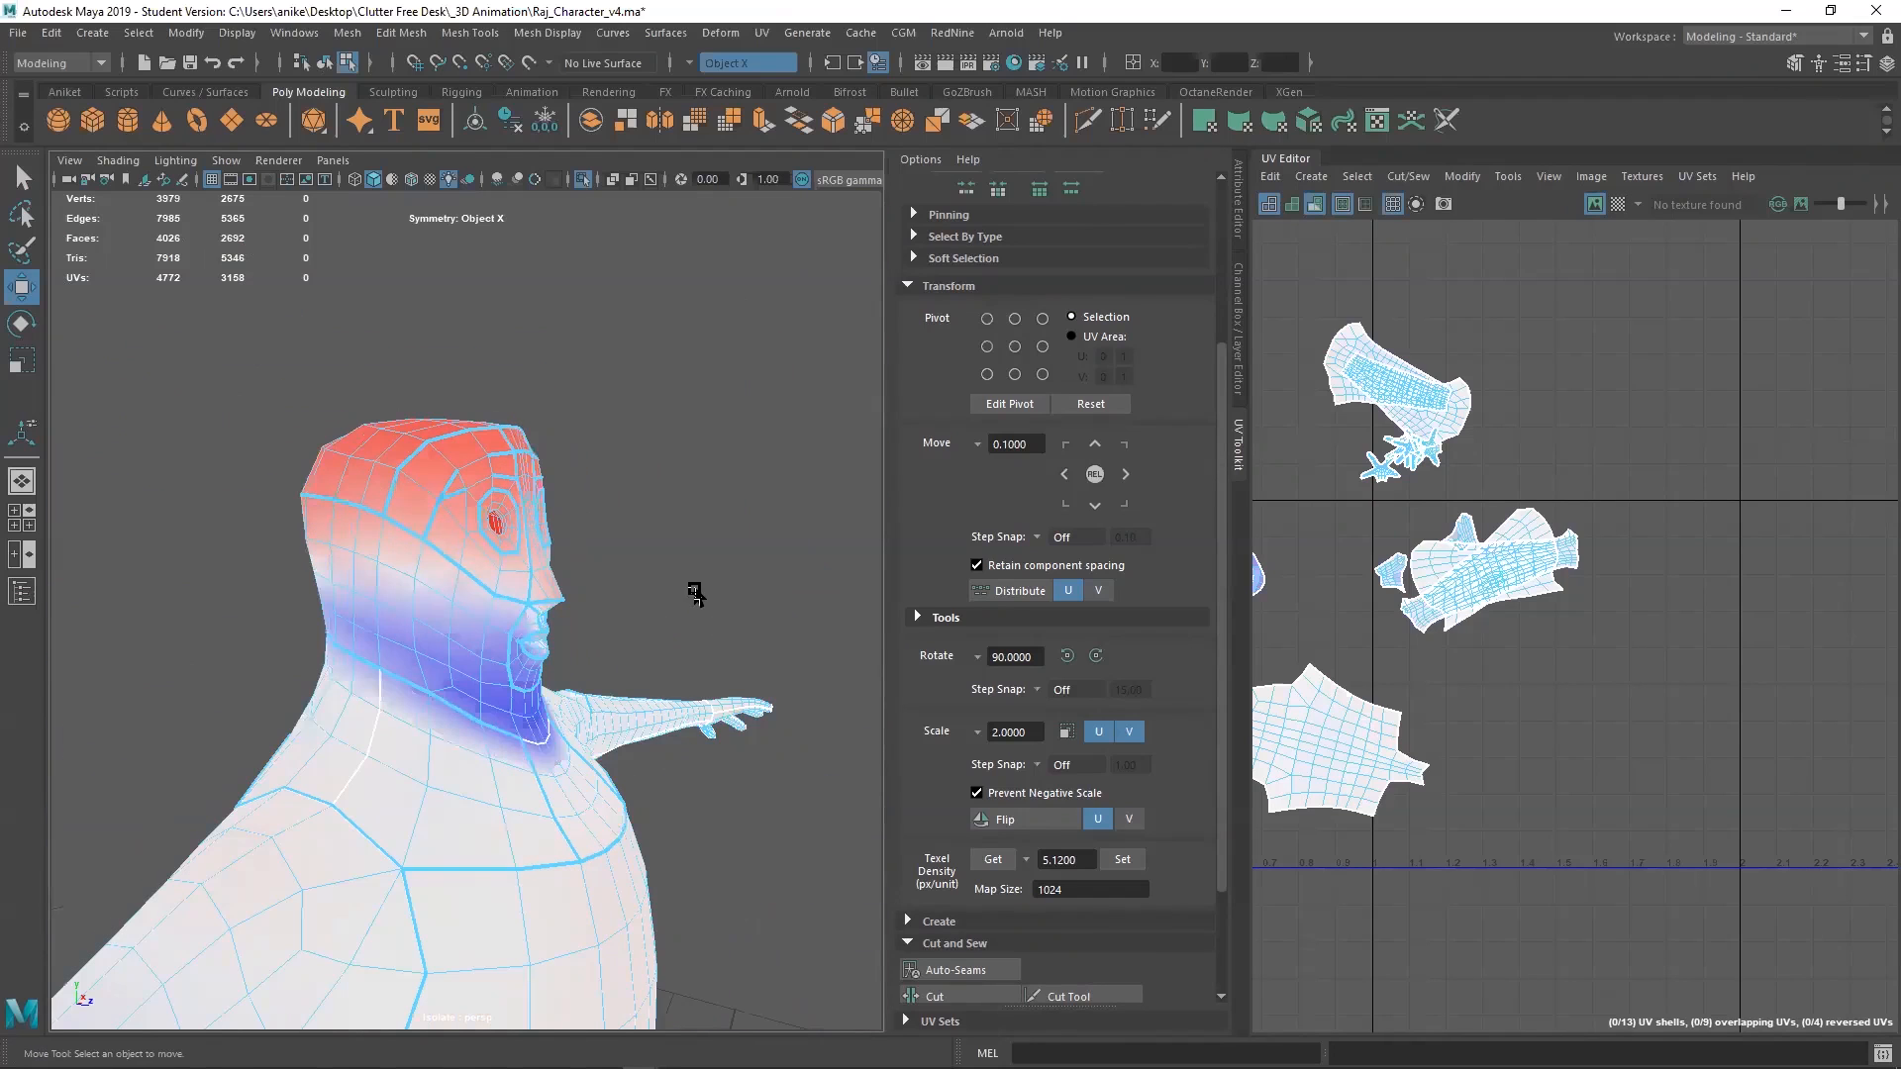
scroll(679, 591, "up", 1)
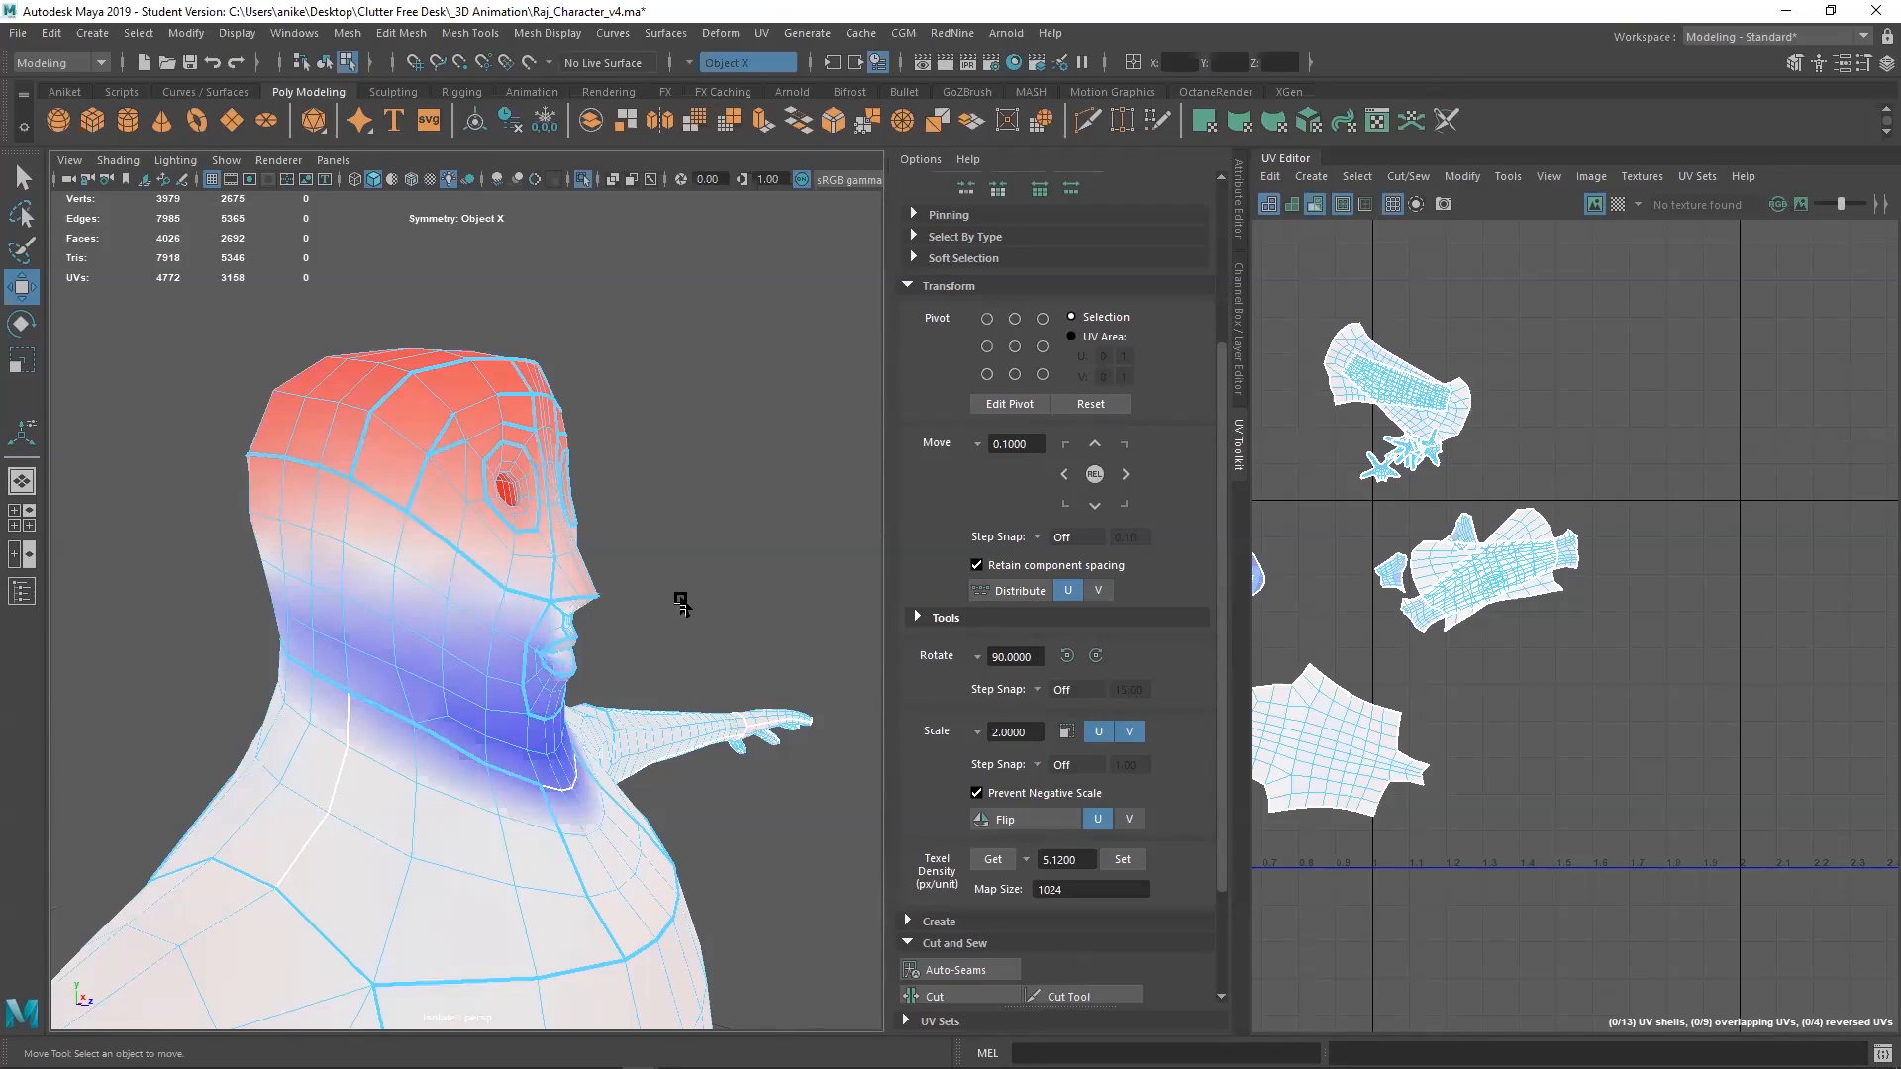
key("7")
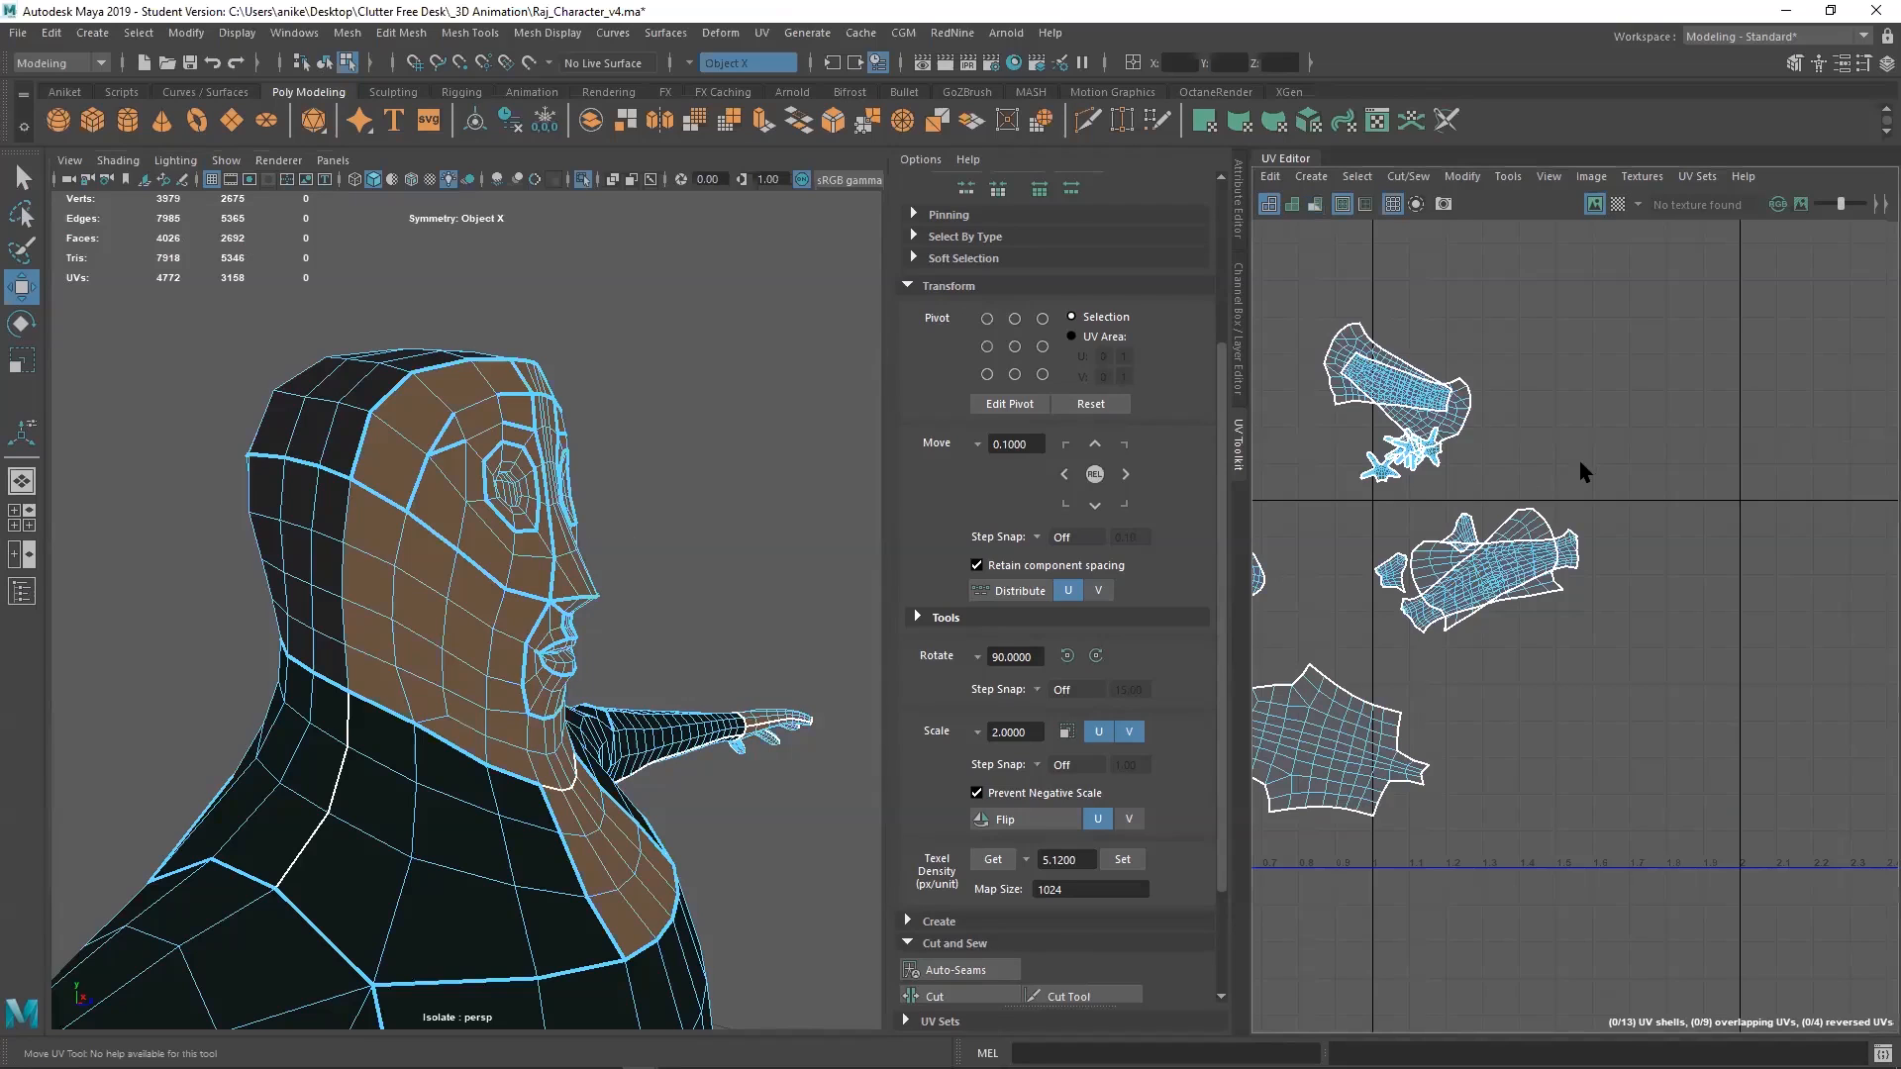
Select the edges around the back and sides of the head with symmetry on and cut them as a UV seam
left_click_drag(546, 599, 773, 614, "alt")
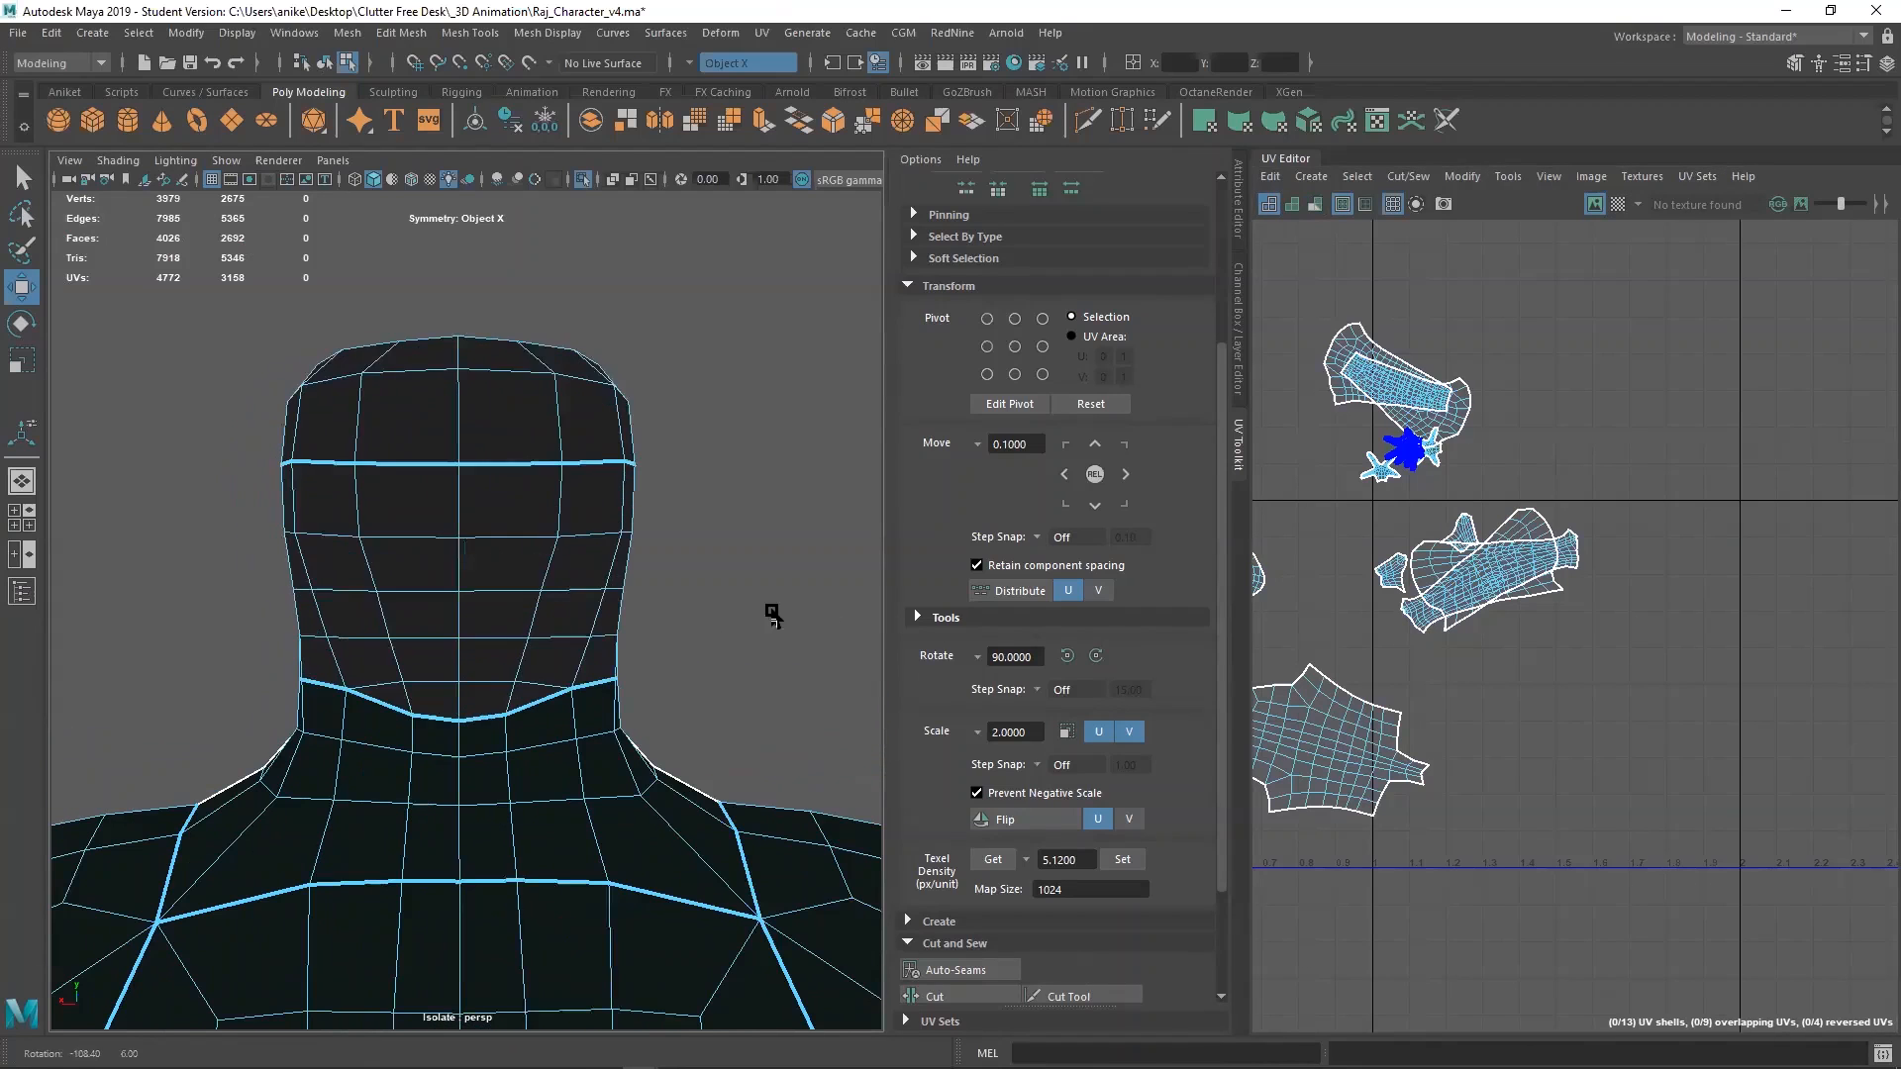
right_click_drag(743, 518, 745, 423)
left_click(457, 702)
left_click_drag(514, 555, 475, 591, "alt")
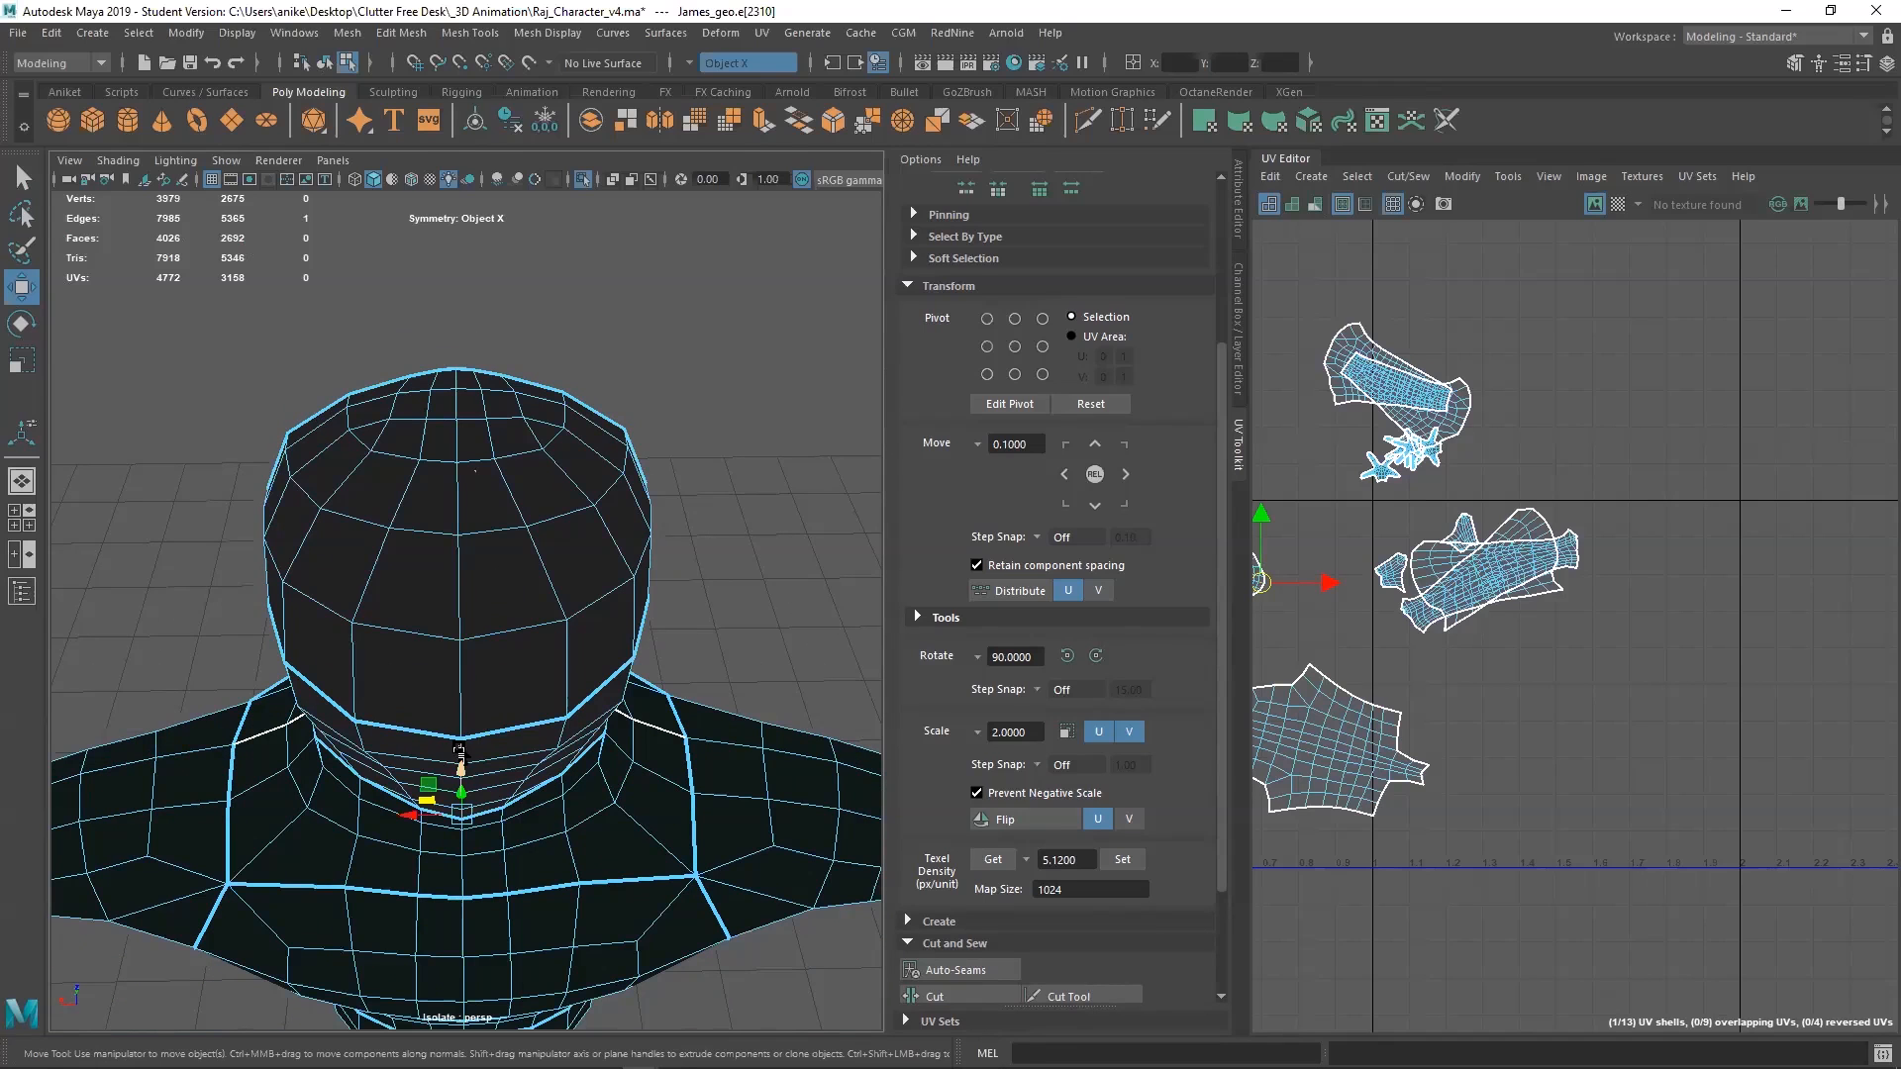
left_click_drag(473, 725, 385, 552, "alt")
left_click(461, 505, "shift")
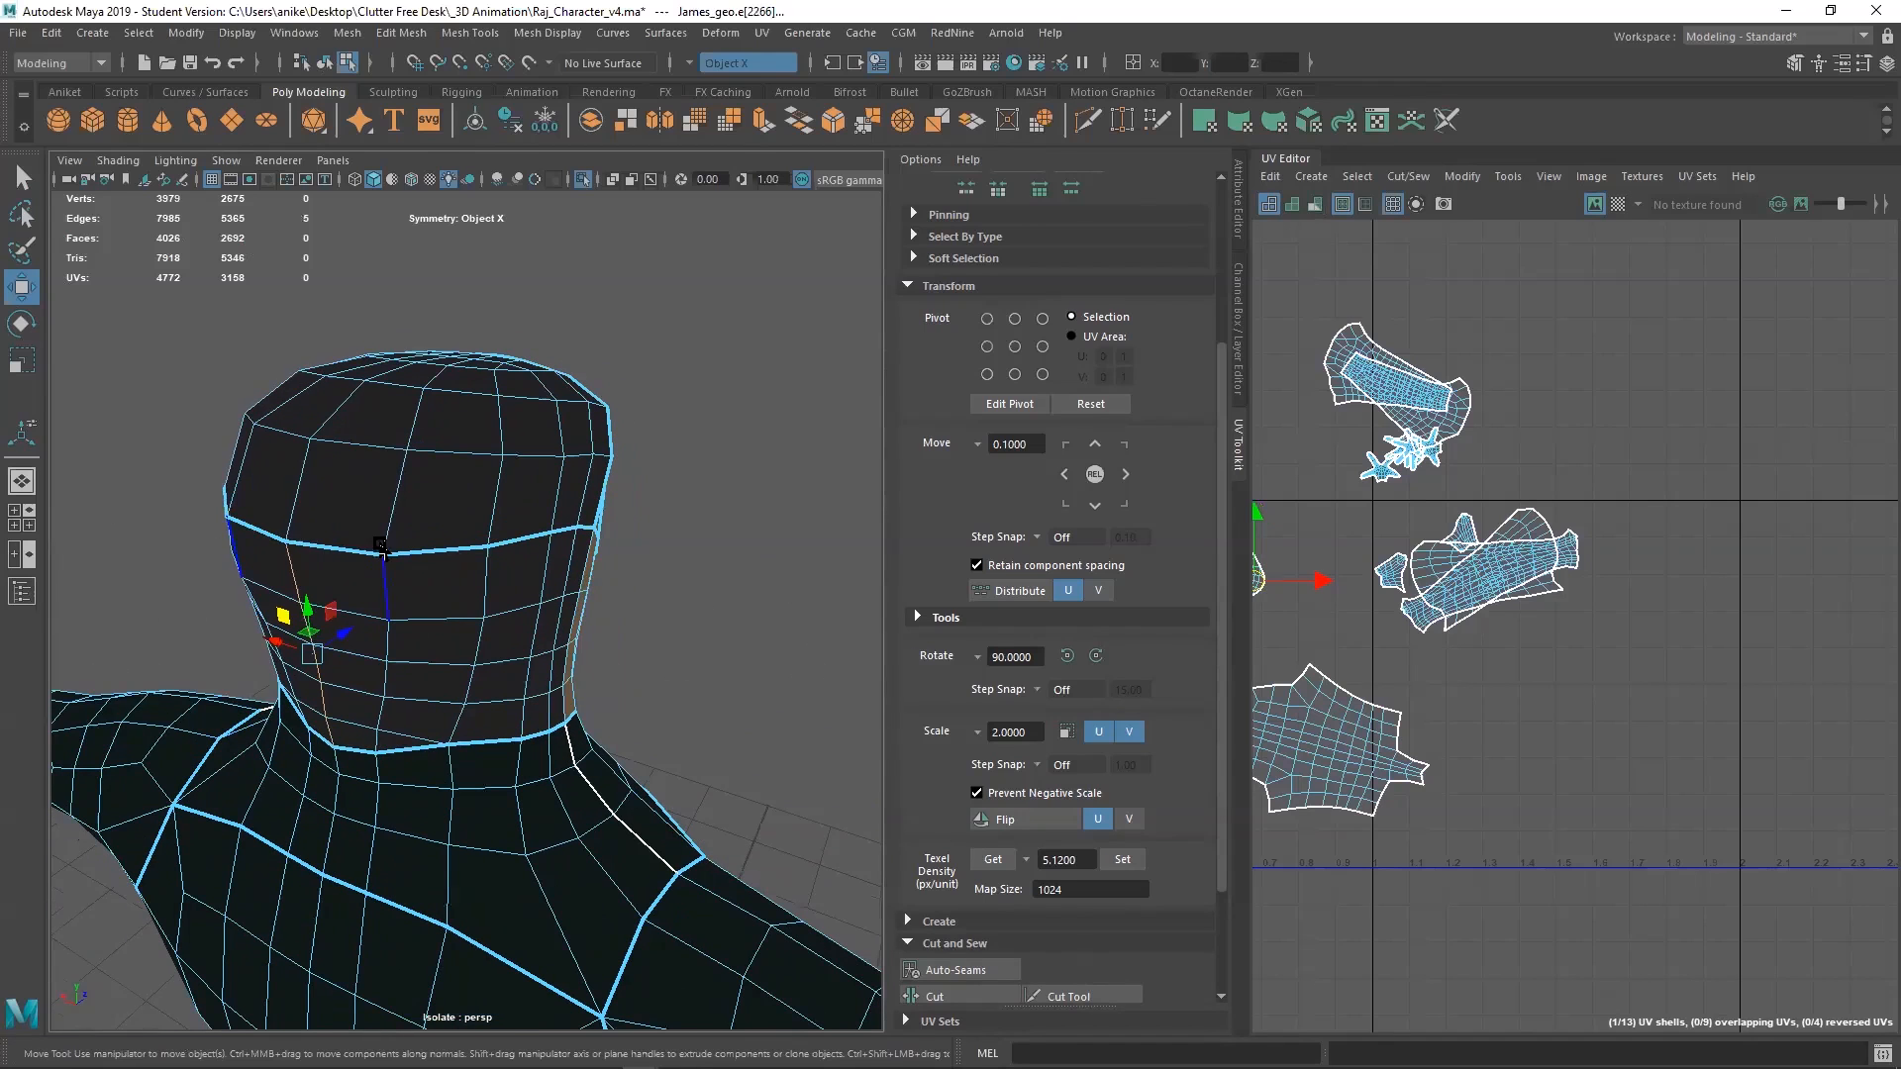
left_click(353, 551, "shift")
left_click_drag(558, 579, 381, 572, "alt")
double_click(459, 568, "shift")
right_click_drag(1567, 315, 1450, 351, "shift")
Cut UV seams along the outer edge loop around each eye and along the inner eyelid loops
scroll(376, 467, "up", 6)
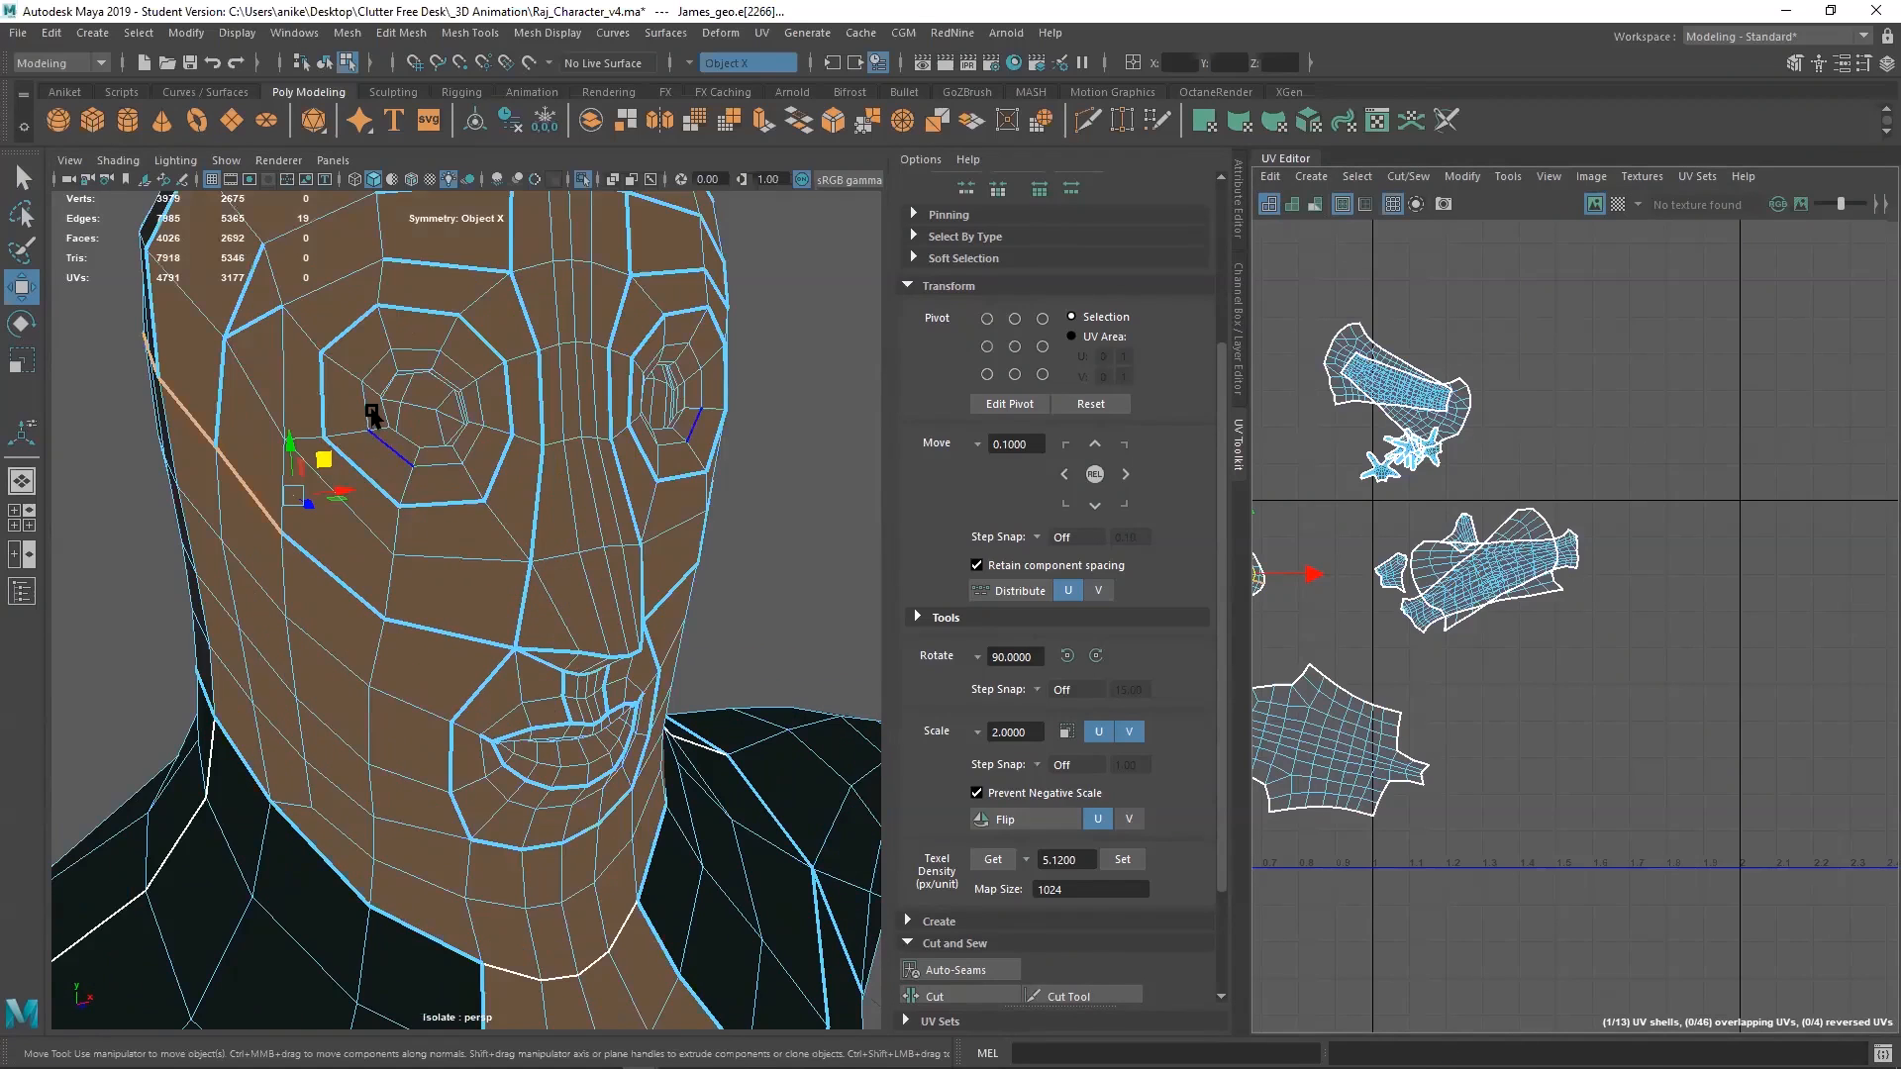
double_click(473, 482)
left_click_drag(594, 547, 753, 535, "alt")
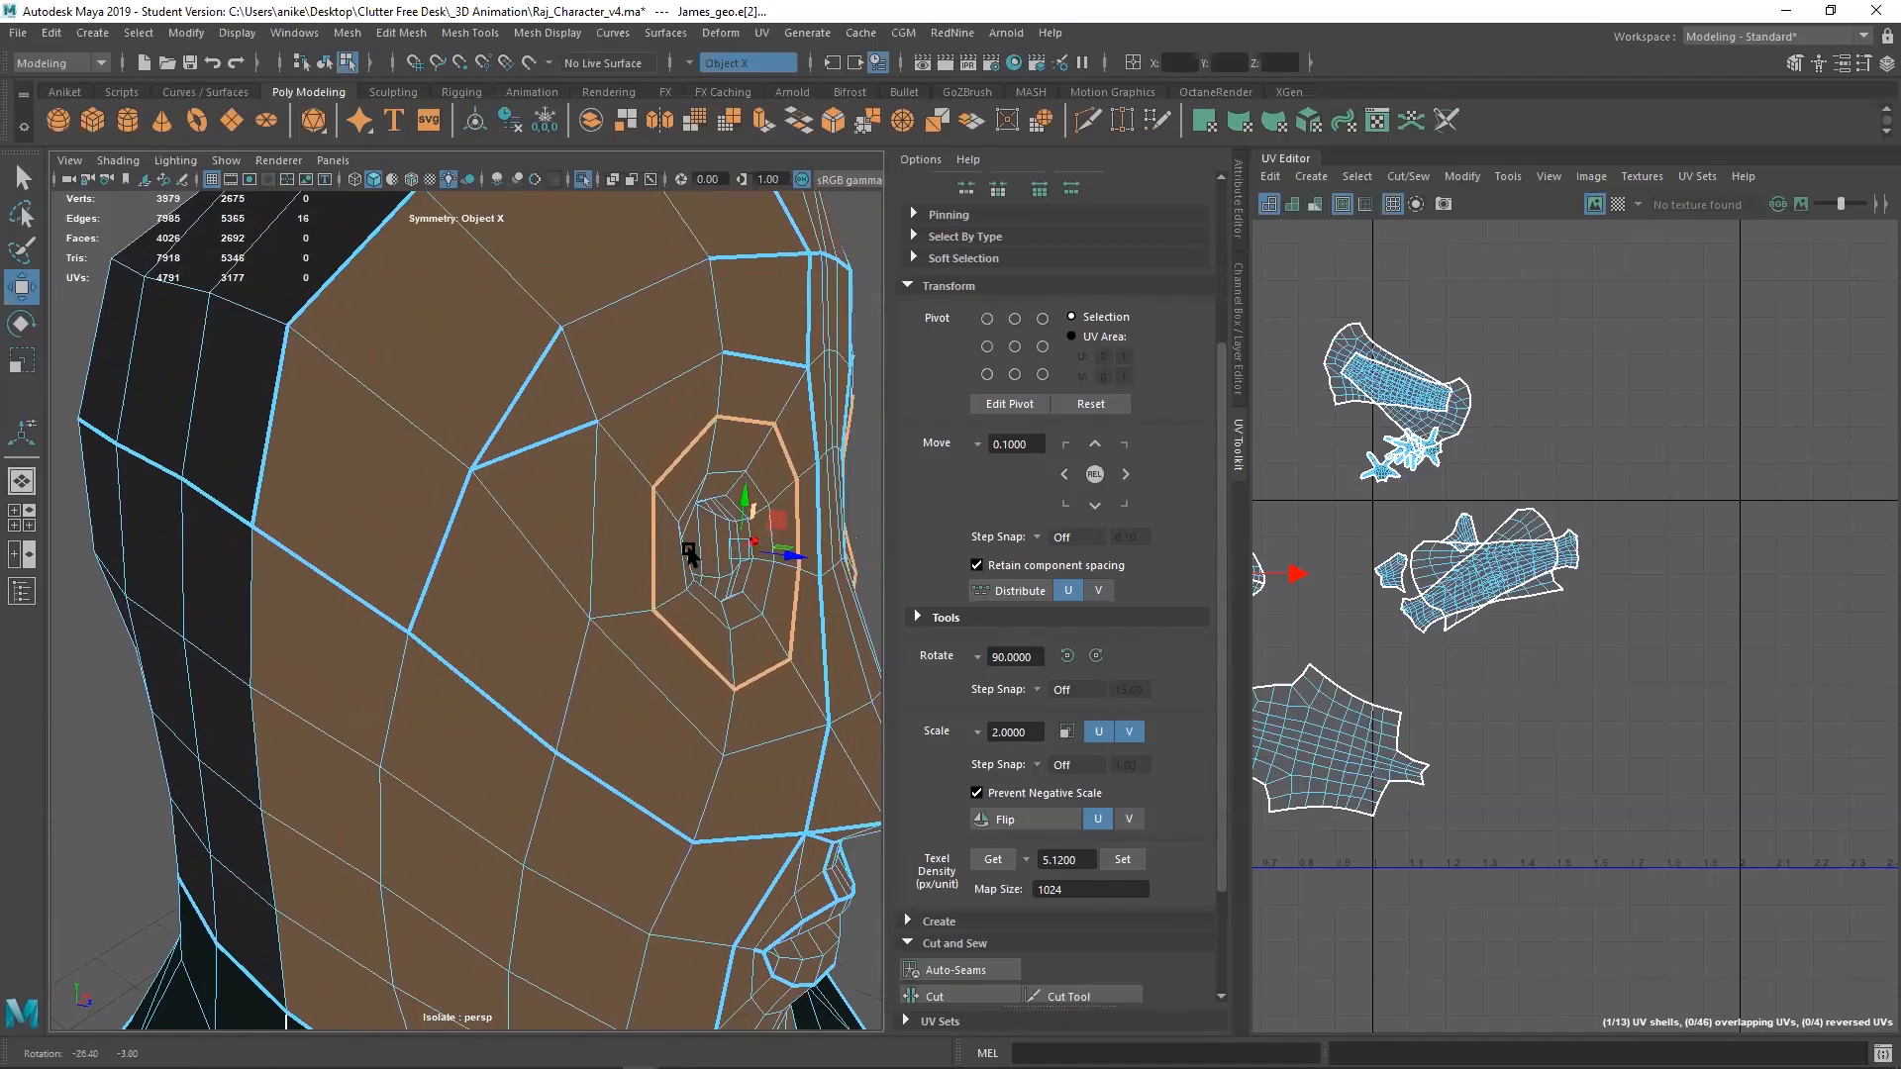
scroll(756, 535, "up", 4)
middle_click_drag(758, 535, 424, 570, "alt")
left_click_drag(425, 570, 503, 555, "alt")
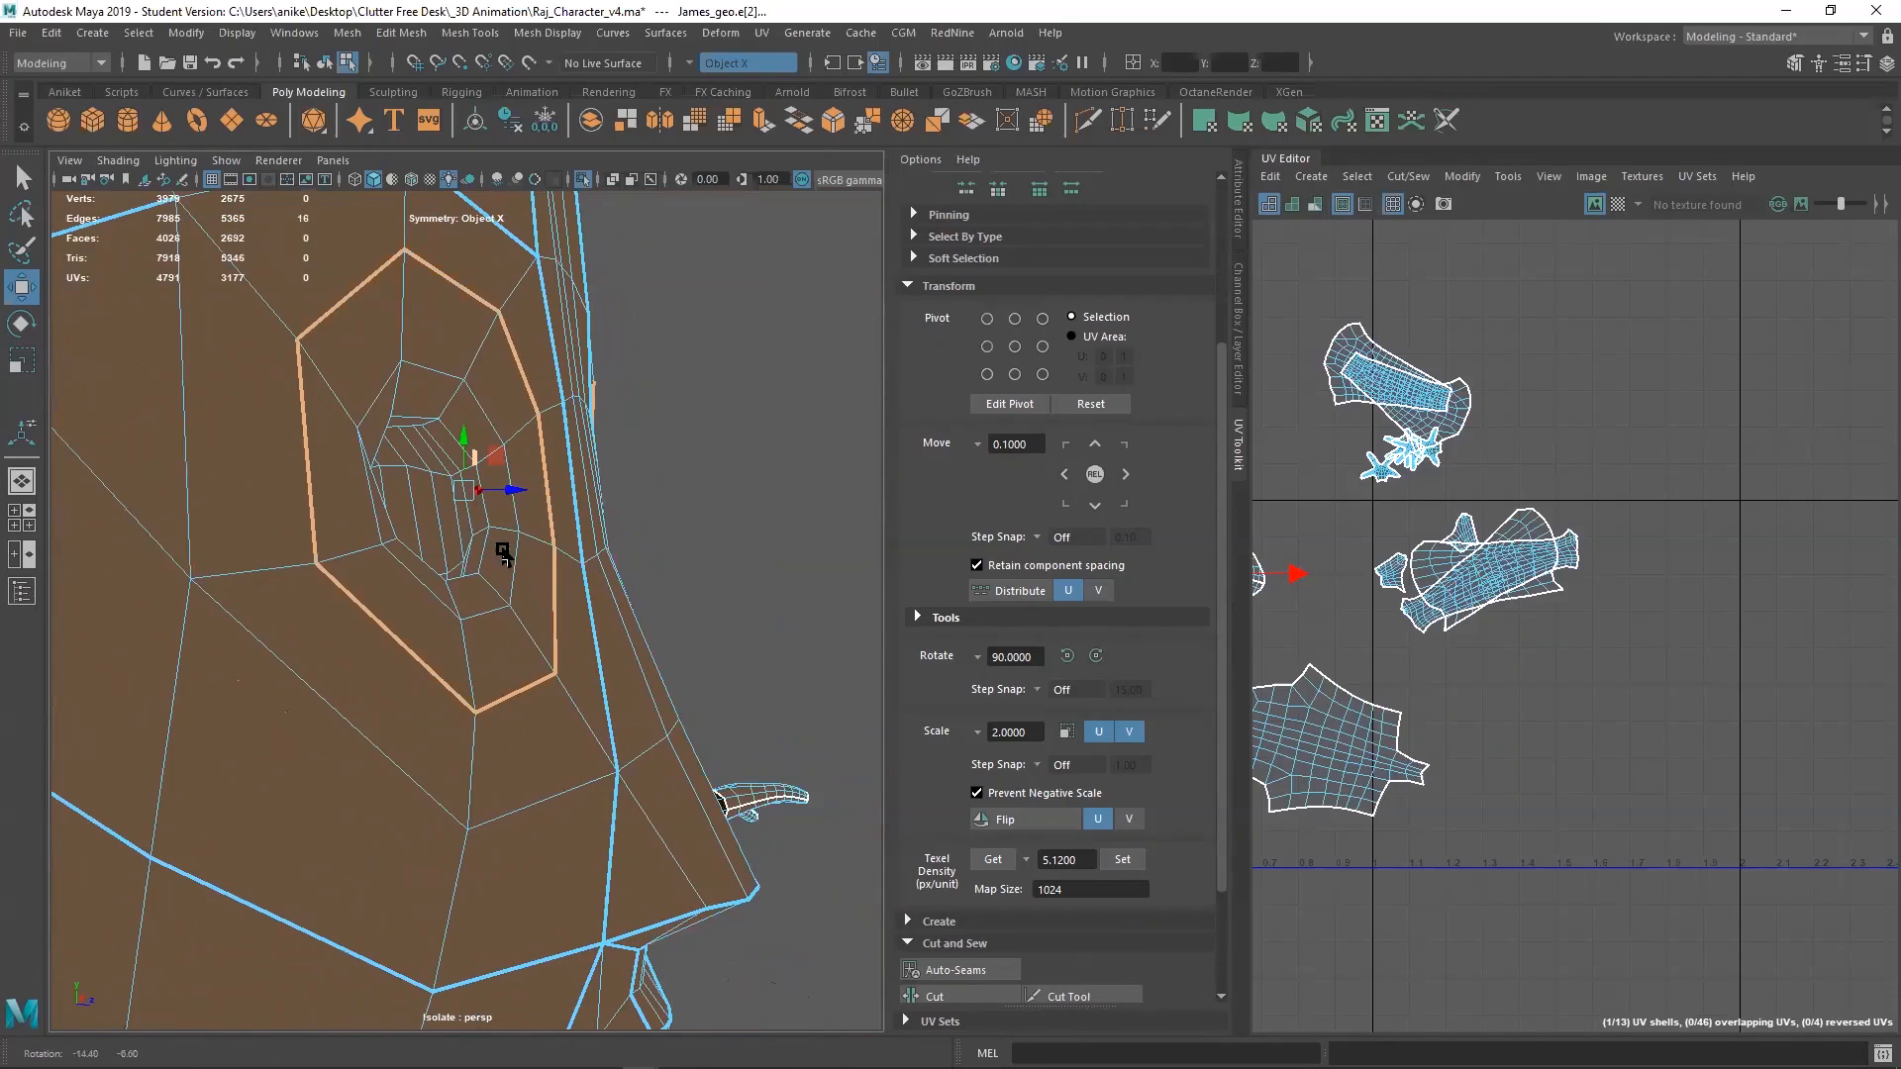
double_click(457, 530, "shift")
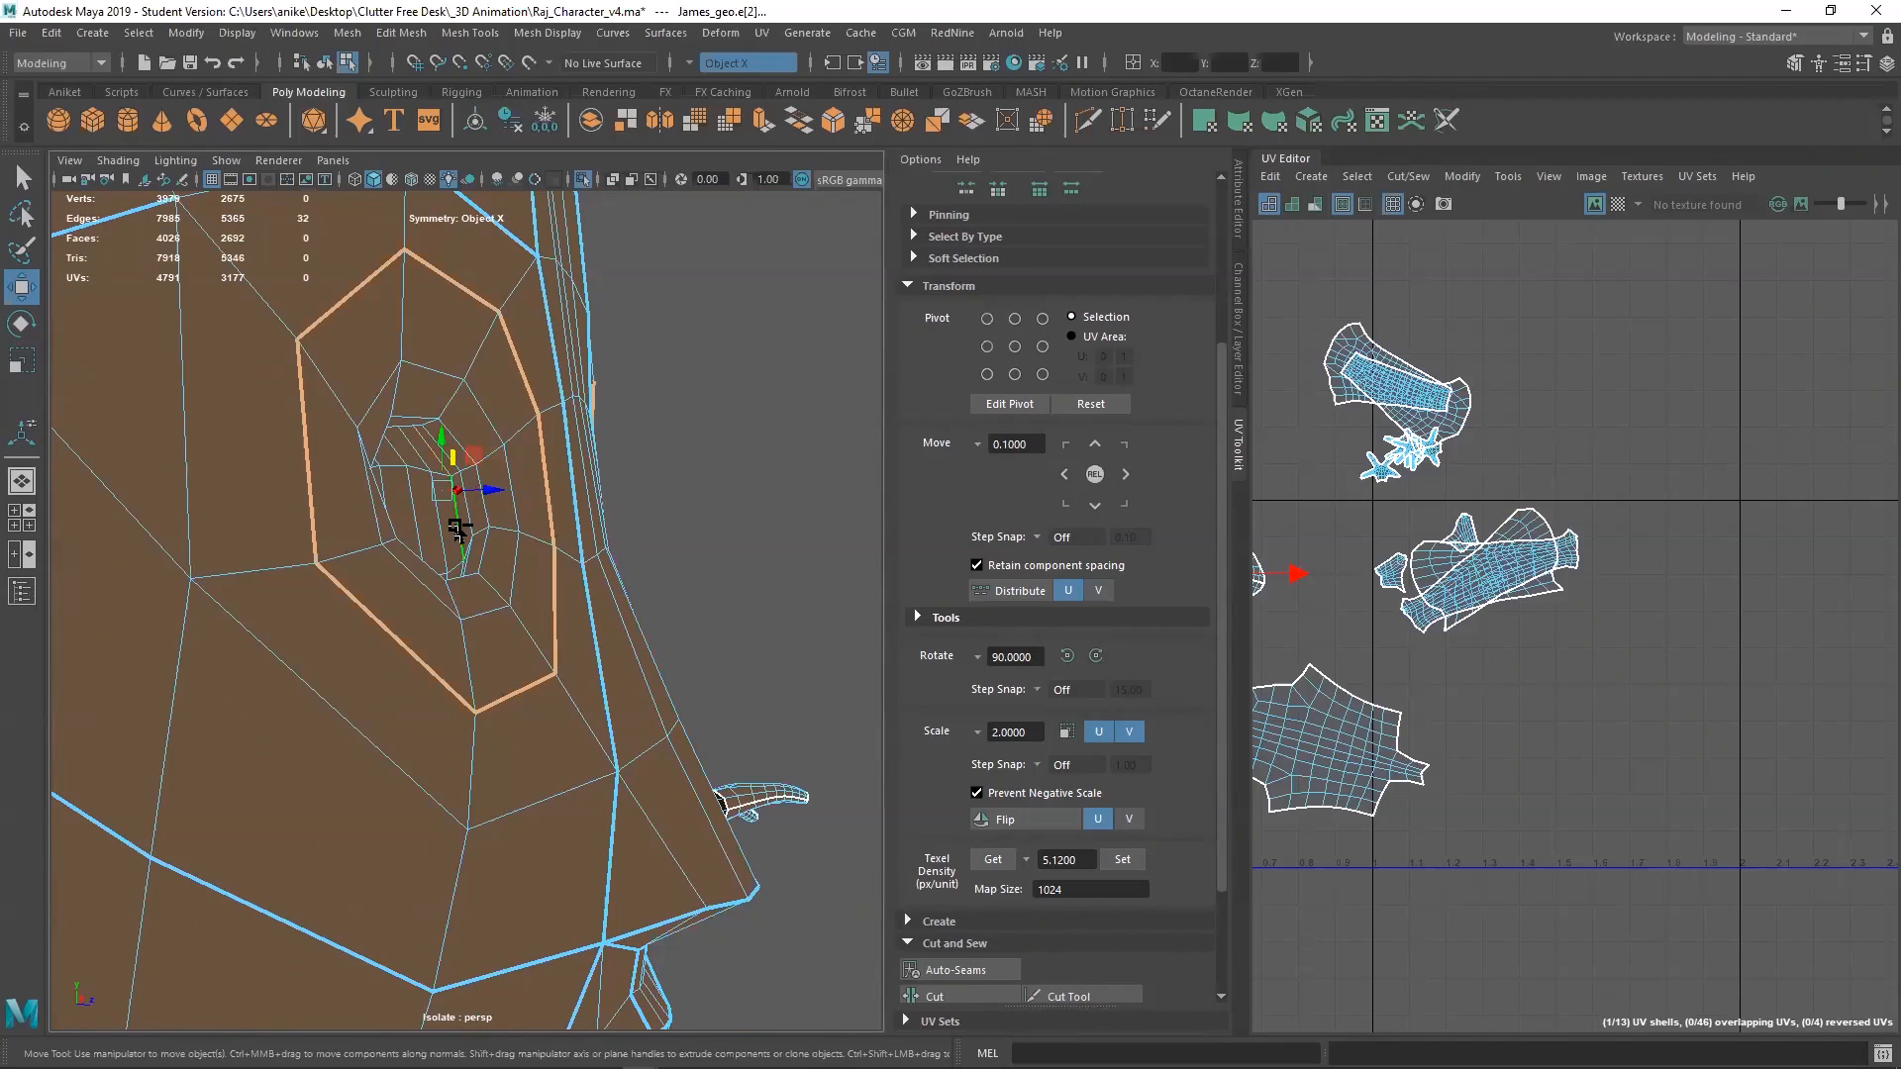
left_click_drag(545, 543, 693, 534, "alt")
right_click_drag(1578, 390, 1617, 424, "shift")
Cut a UV seam along the edge loop around the mouth opening at the lips
scroll(532, 376, "down", 5)
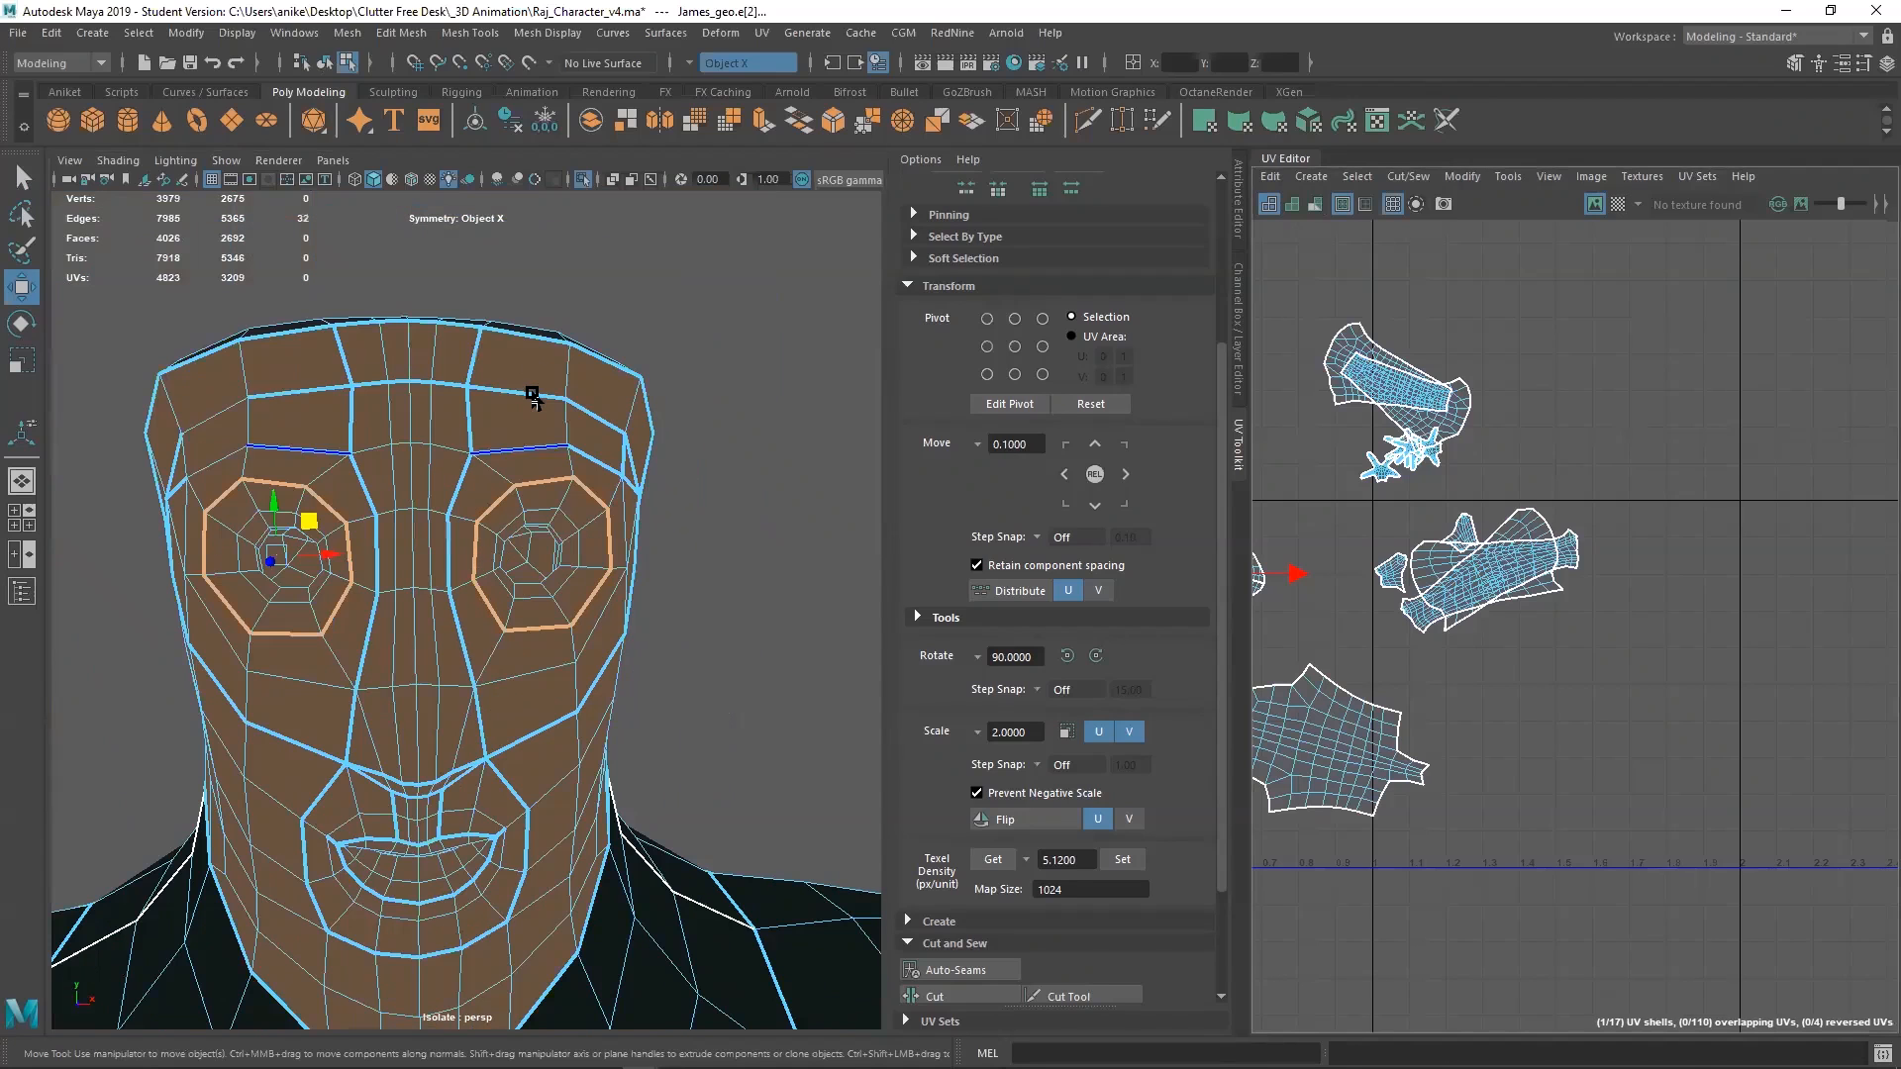
left_click_drag(535, 582, 570, 782, "alt")
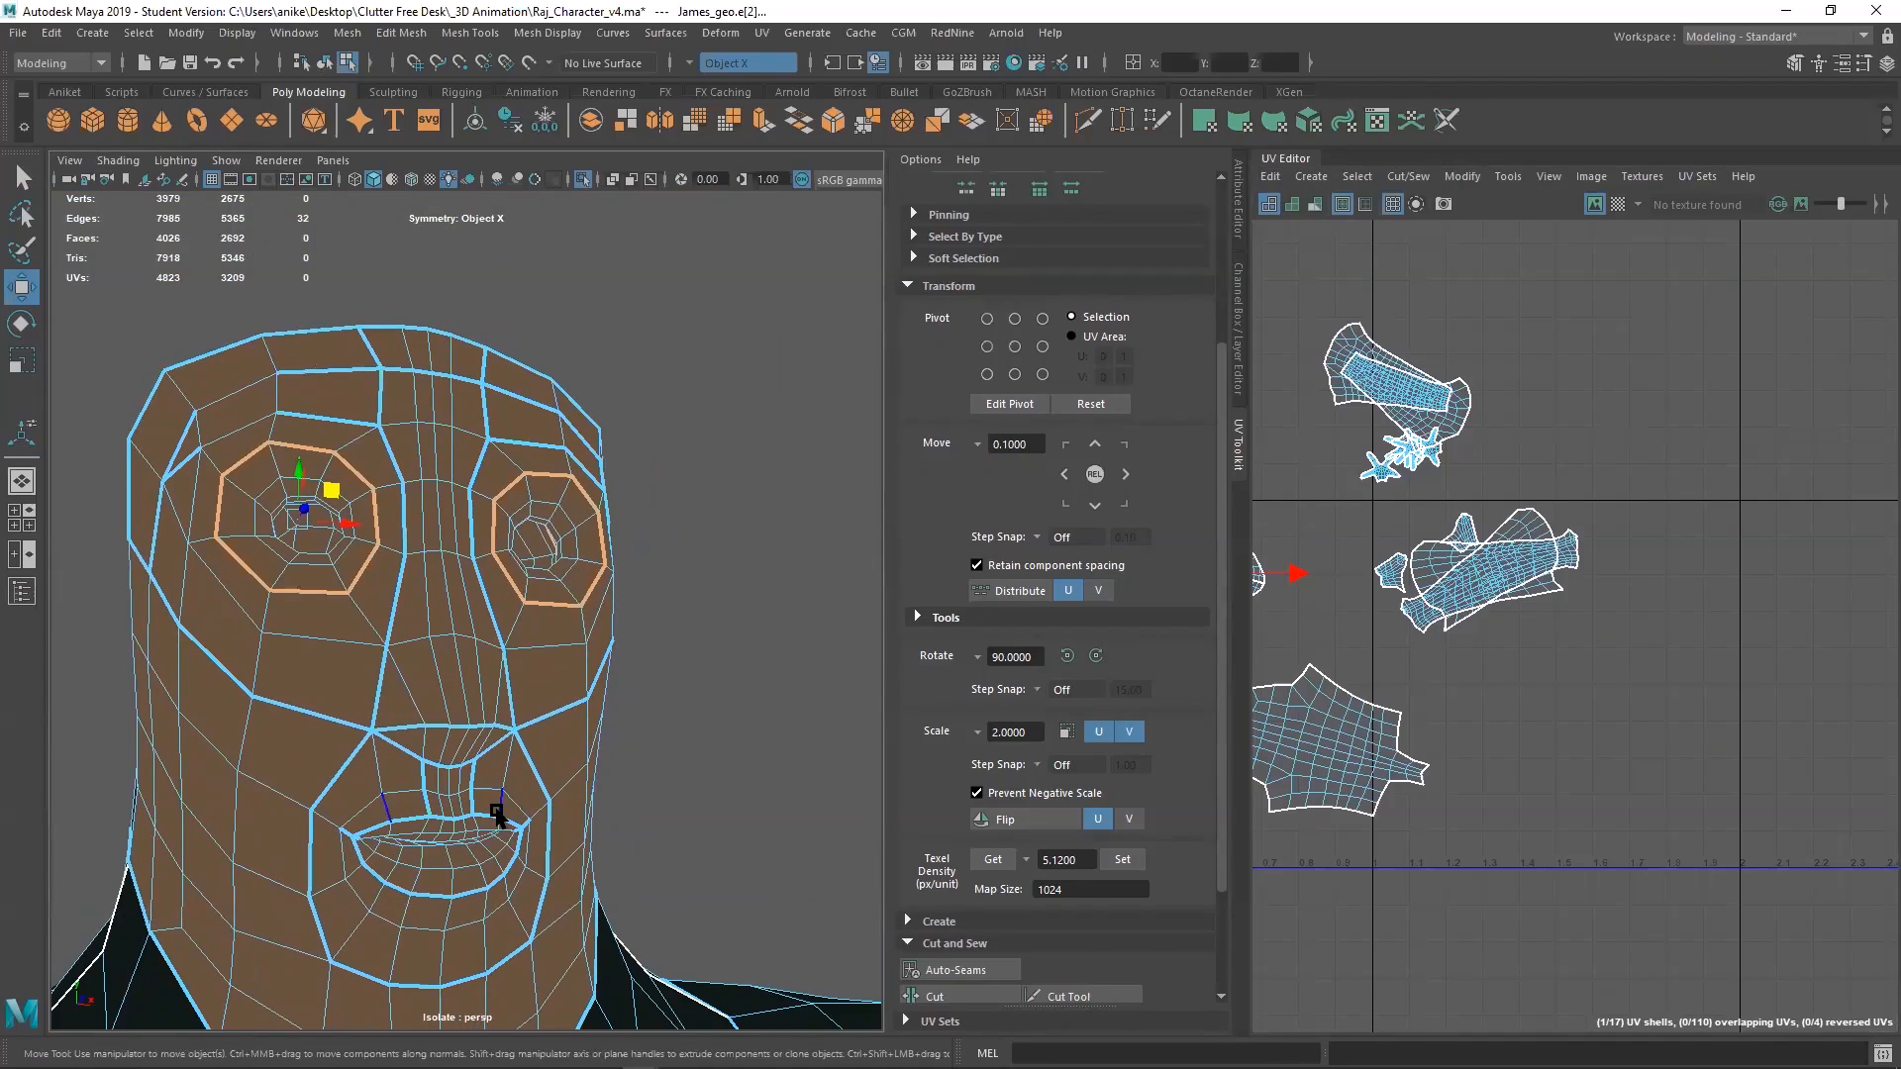
scroll(498, 809, "up", 5)
double_click(501, 676)
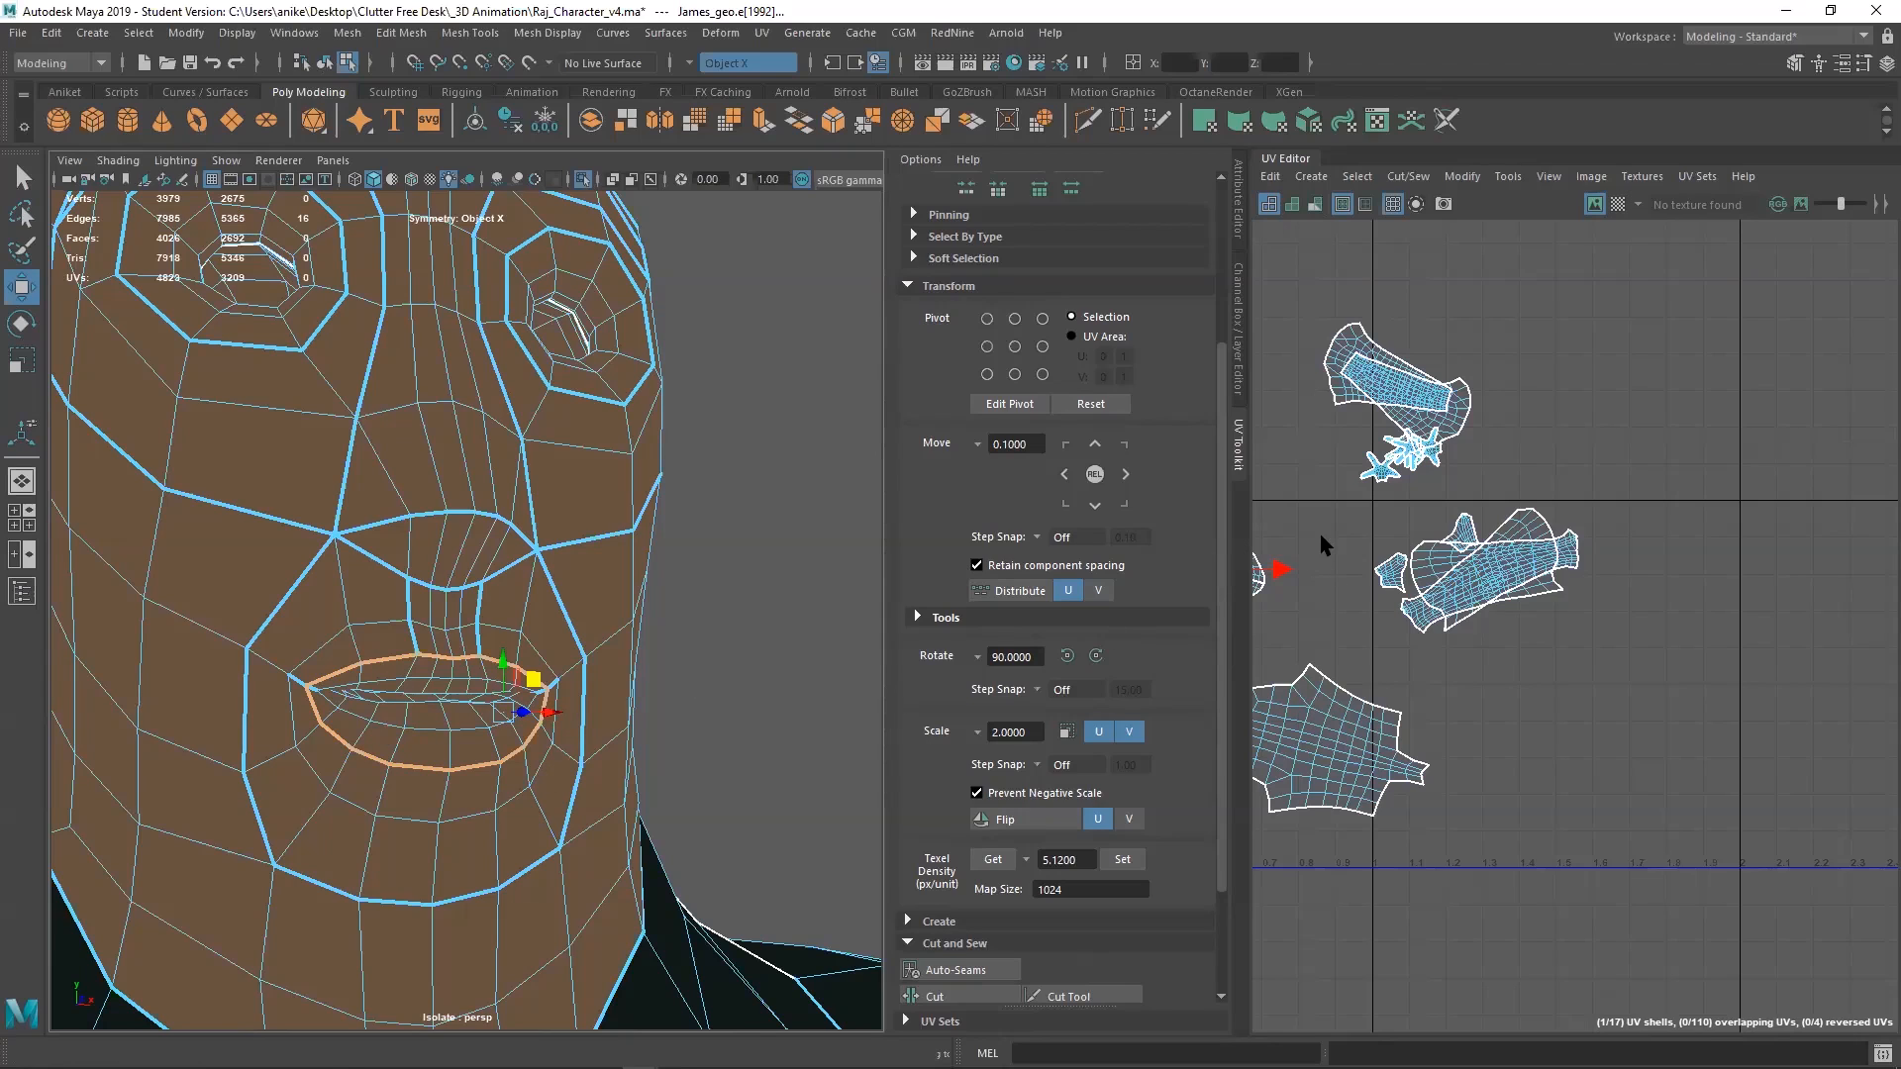
right_click_drag(1322, 538, 1237, 568, "shift")
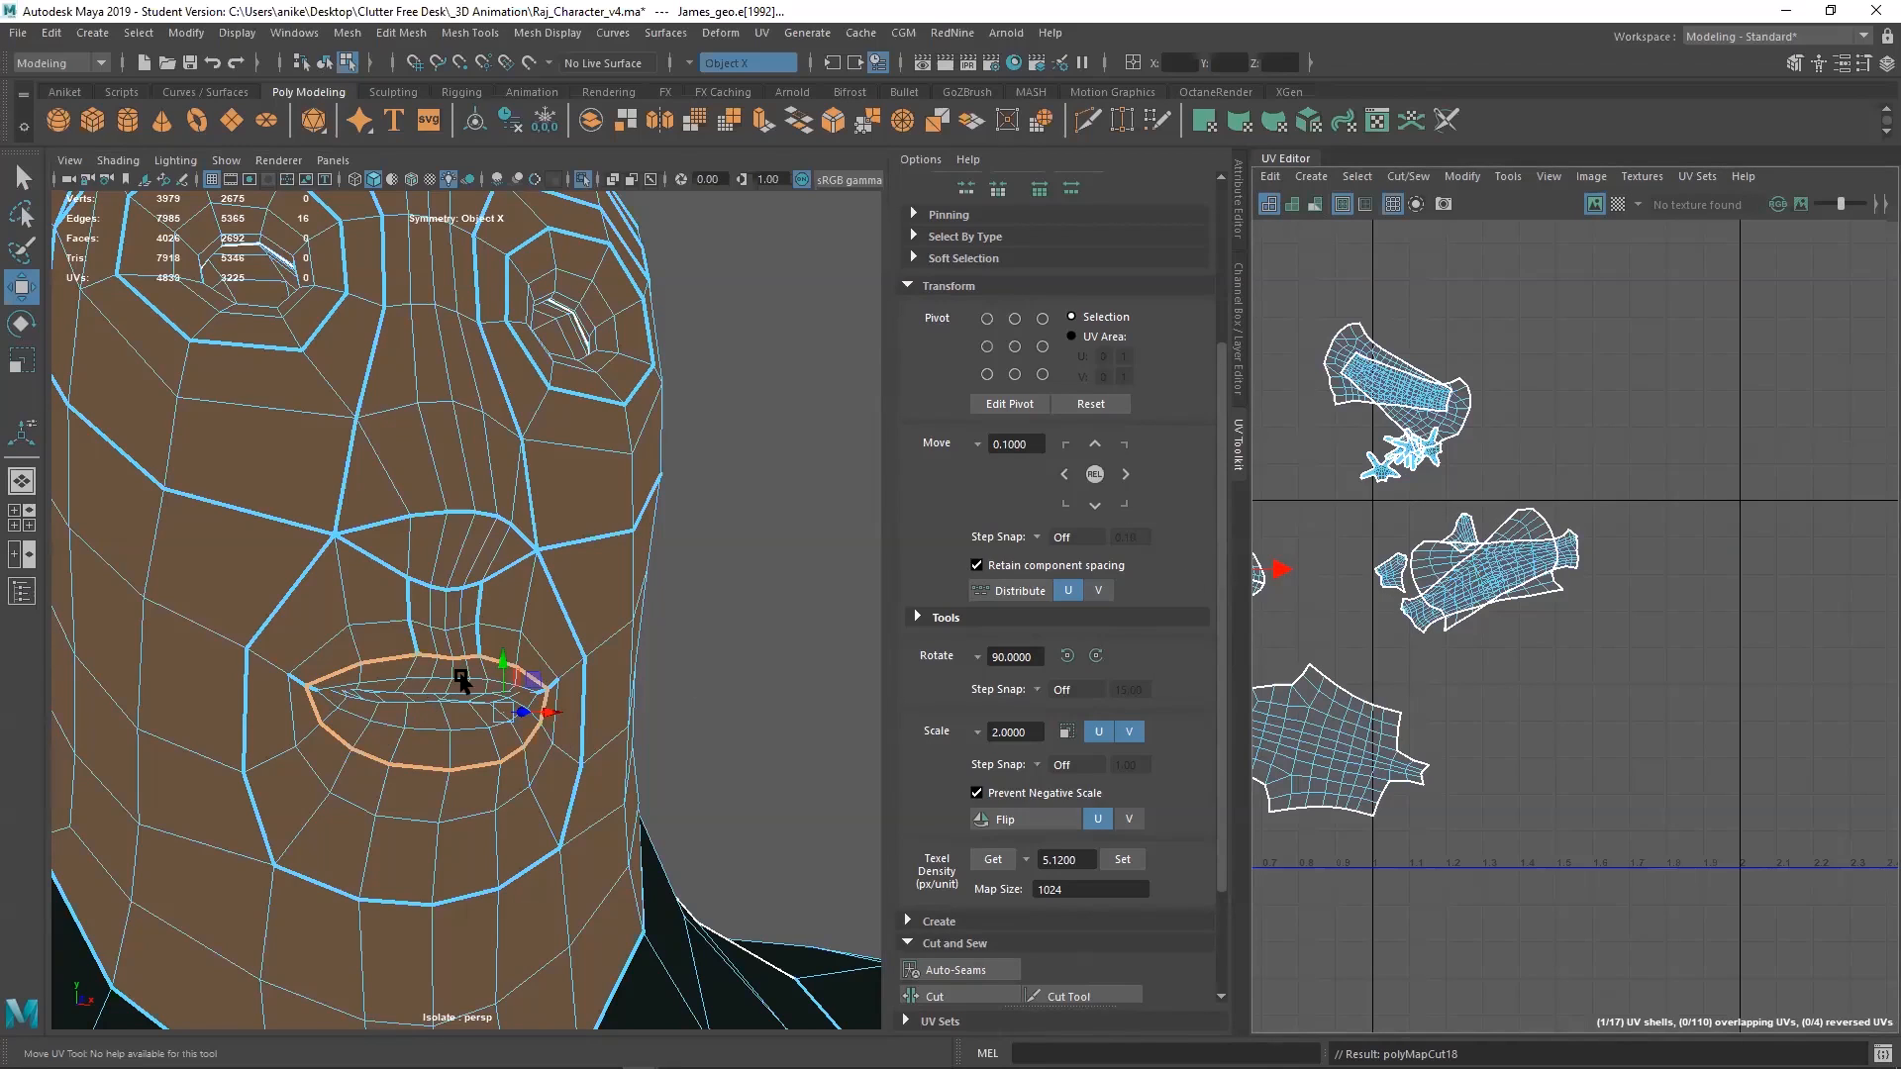
Select the newly separated mouth interior as a UV shell and isolate its faces for a closer view
right_click_drag(1304, 504, 1234, 480)
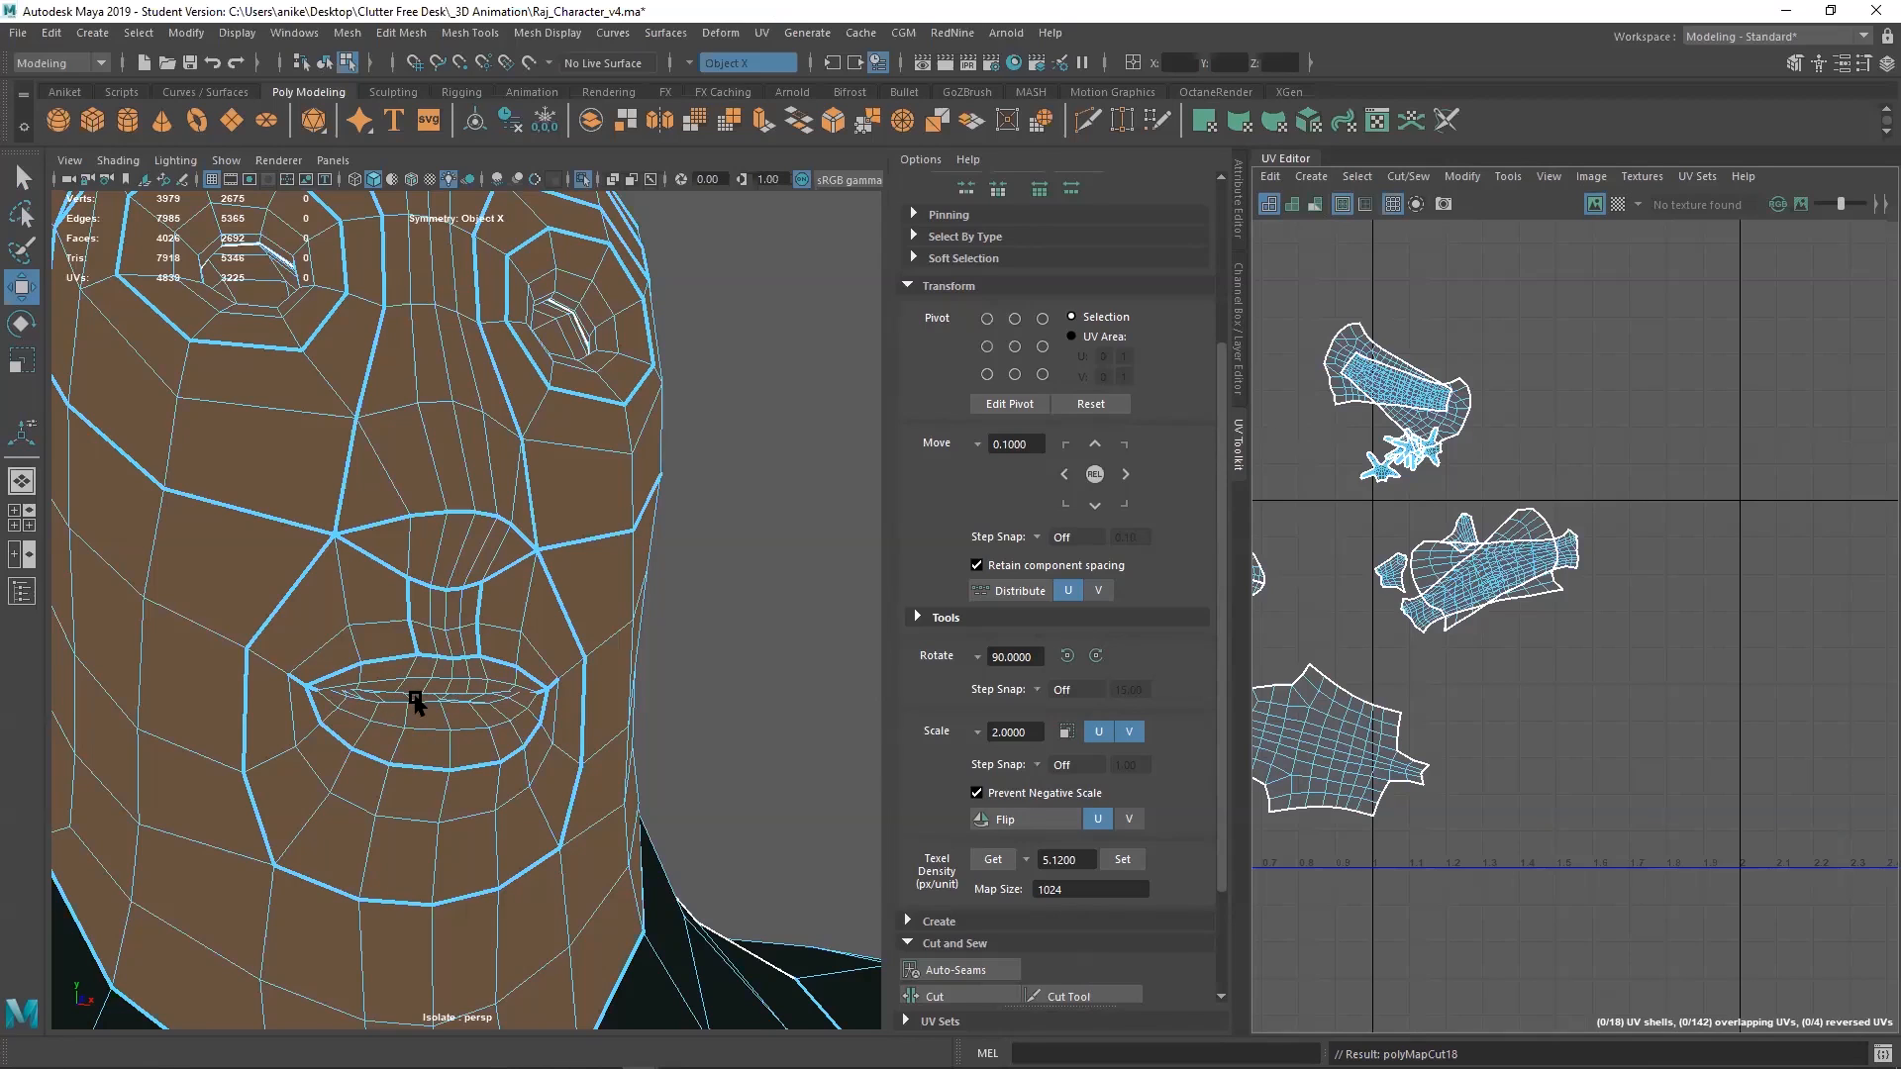
right_click_drag(1385, 552, 1285, 543)
left_click(449, 724)
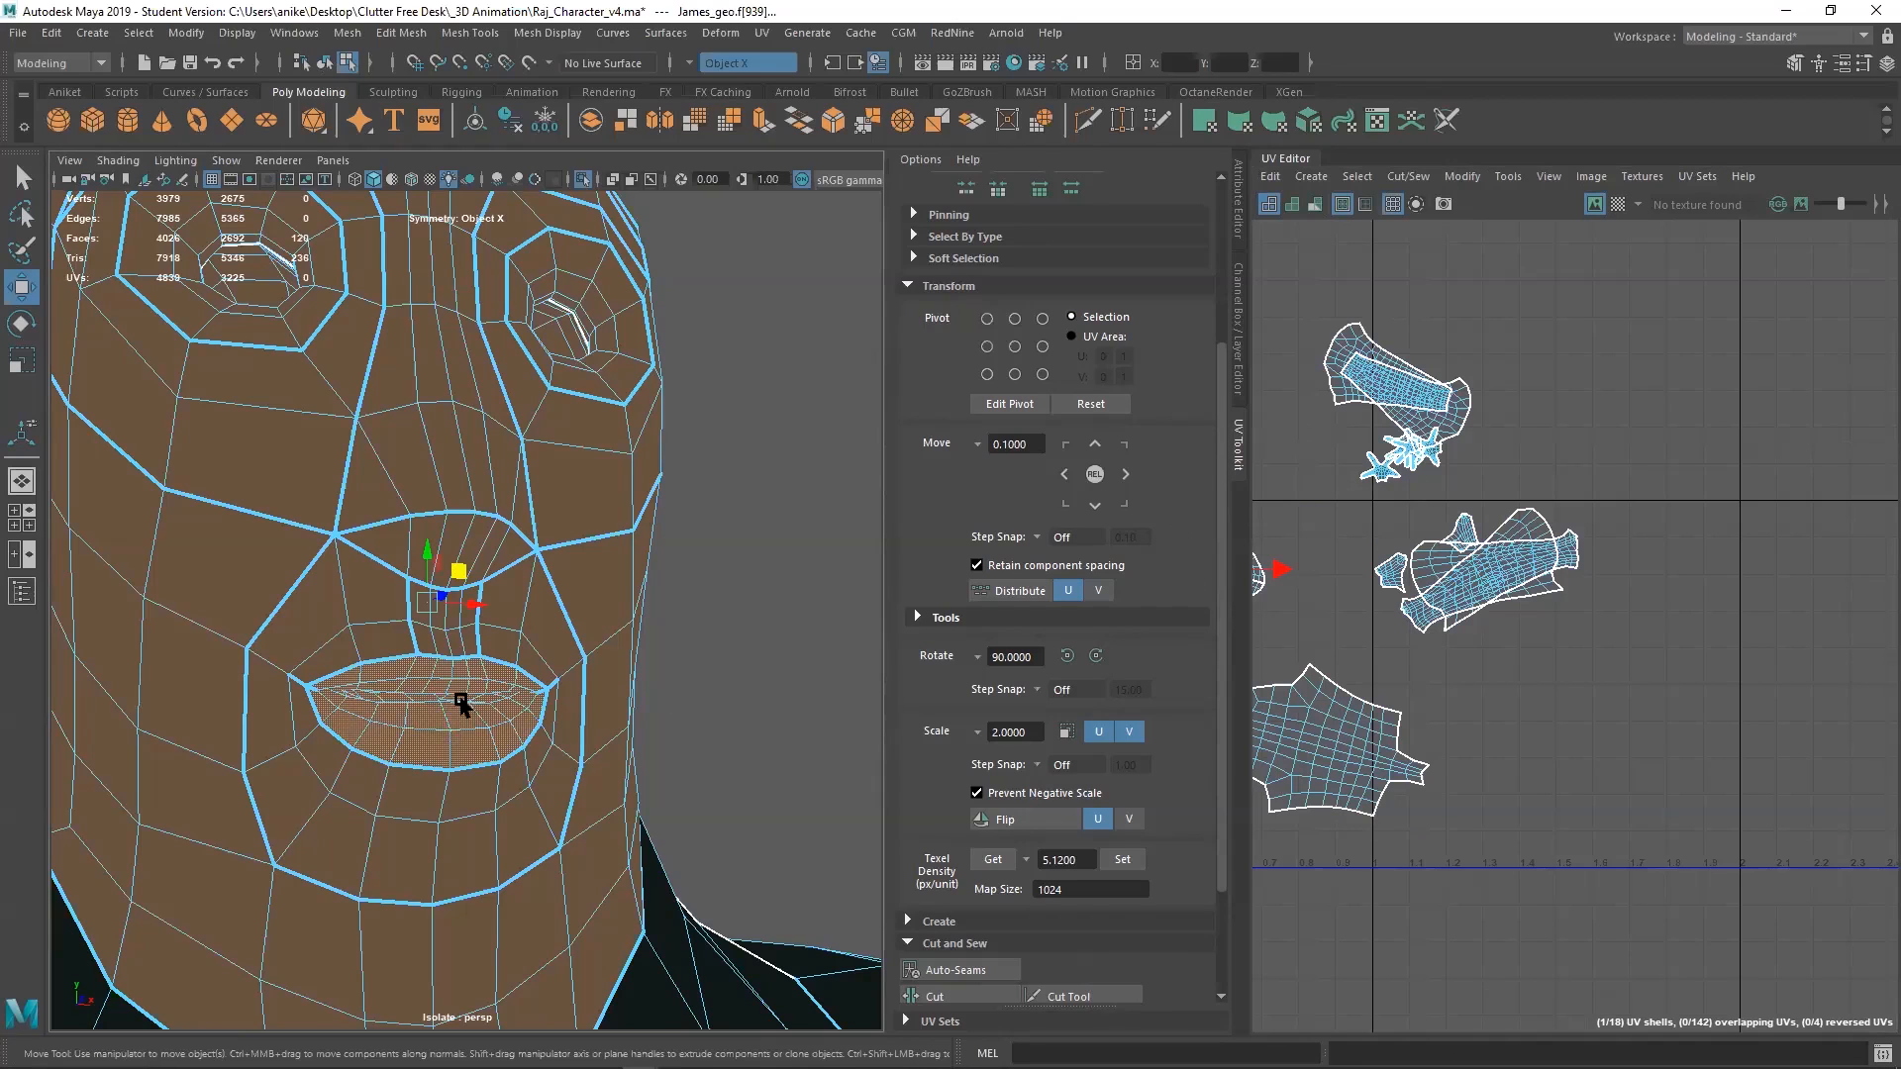
key("ctrl+1")
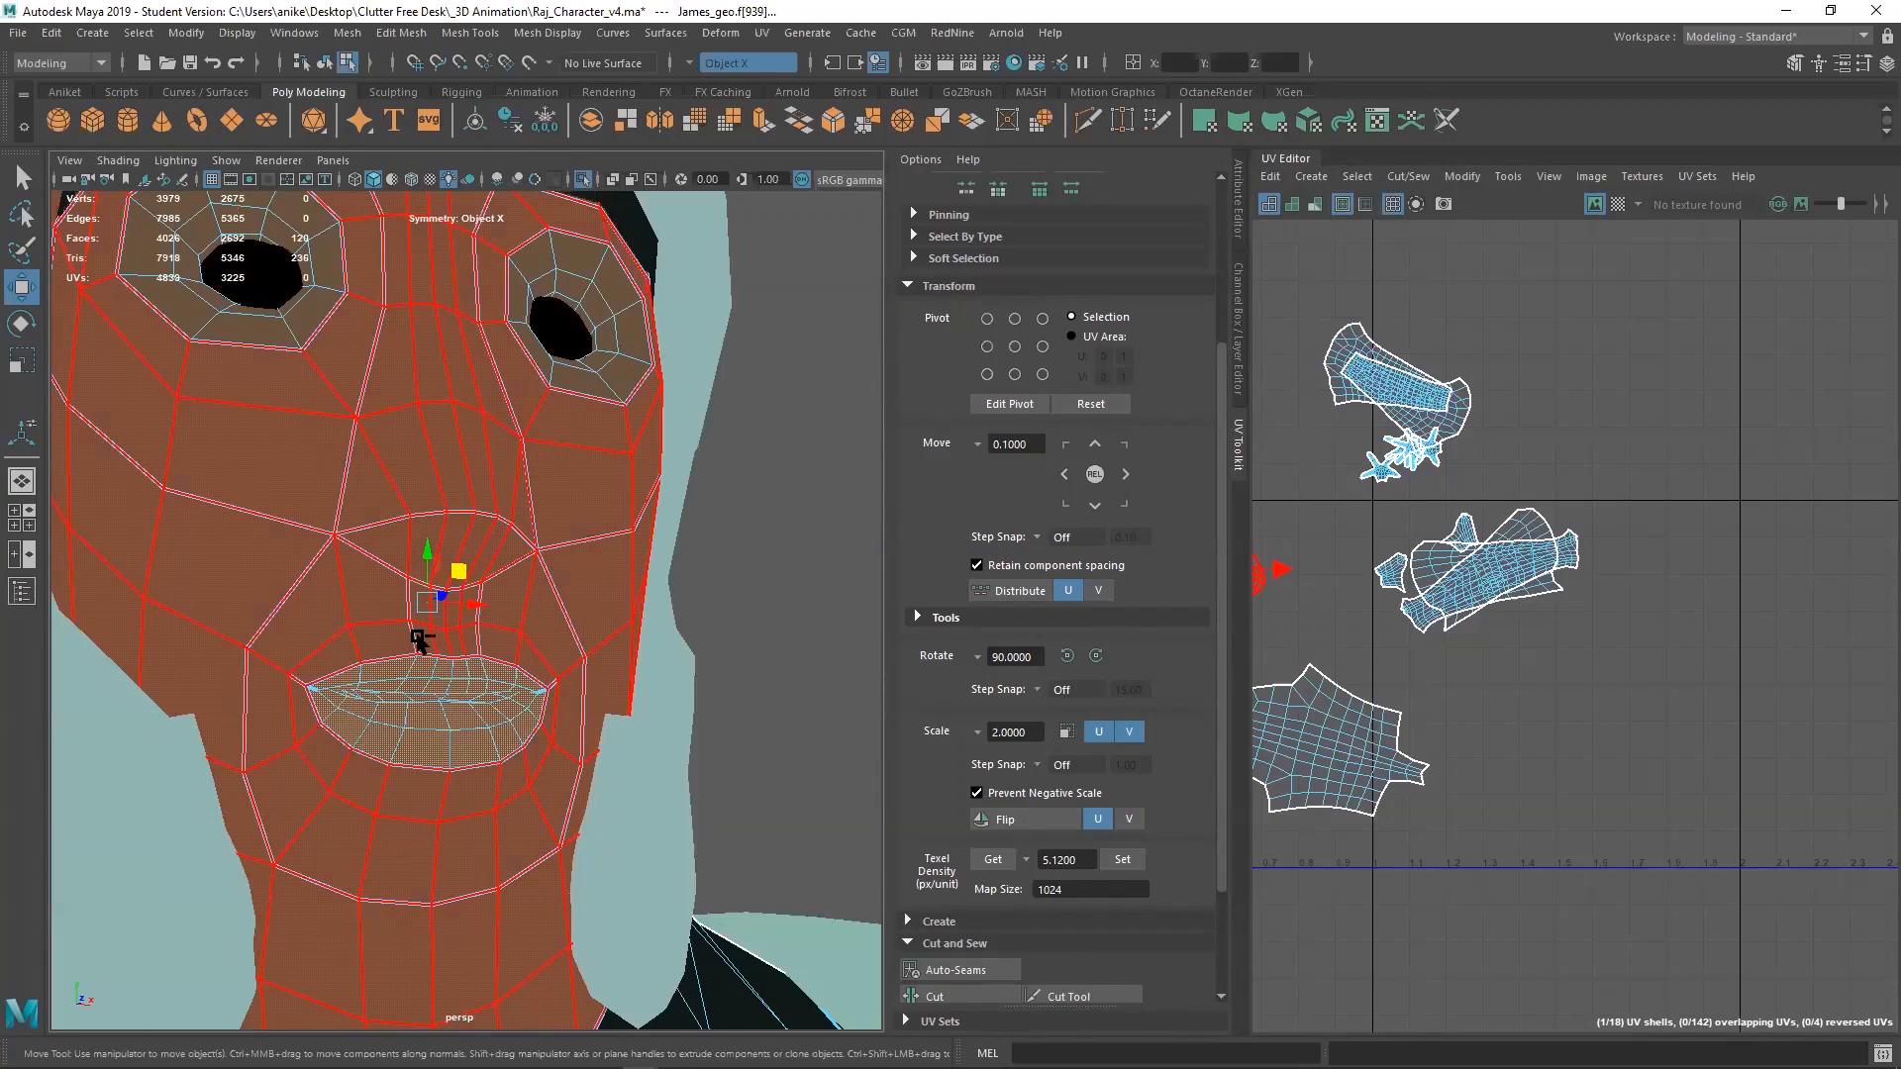
key("ctrl+1")
left_click_drag(461, 648, 550, 517, "alt")
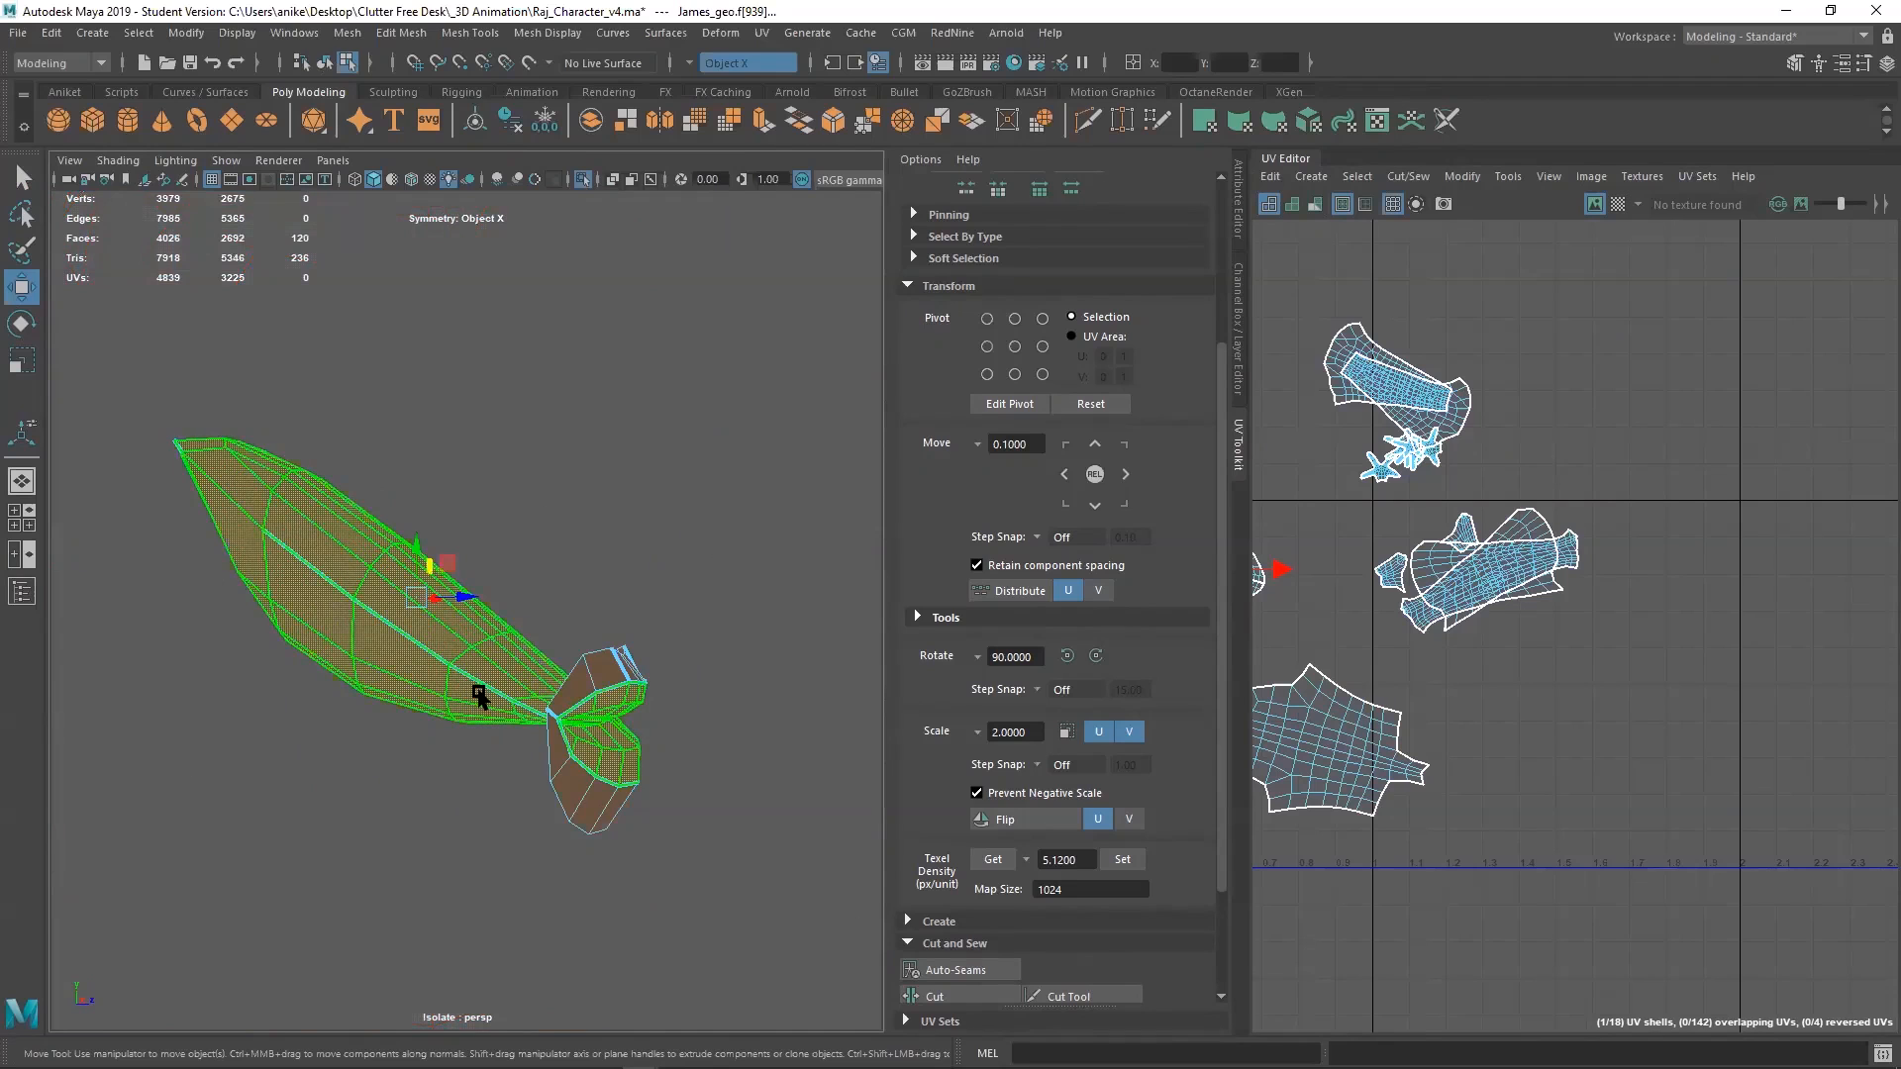
Cut a UV seam along the edge loop on the sides of the mouth interior, continuing past the student version notice
left_click(737, 634)
left_click_drag(146, 543, 659, 497, "alt")
right_click_drag(680, 461, 671, 426)
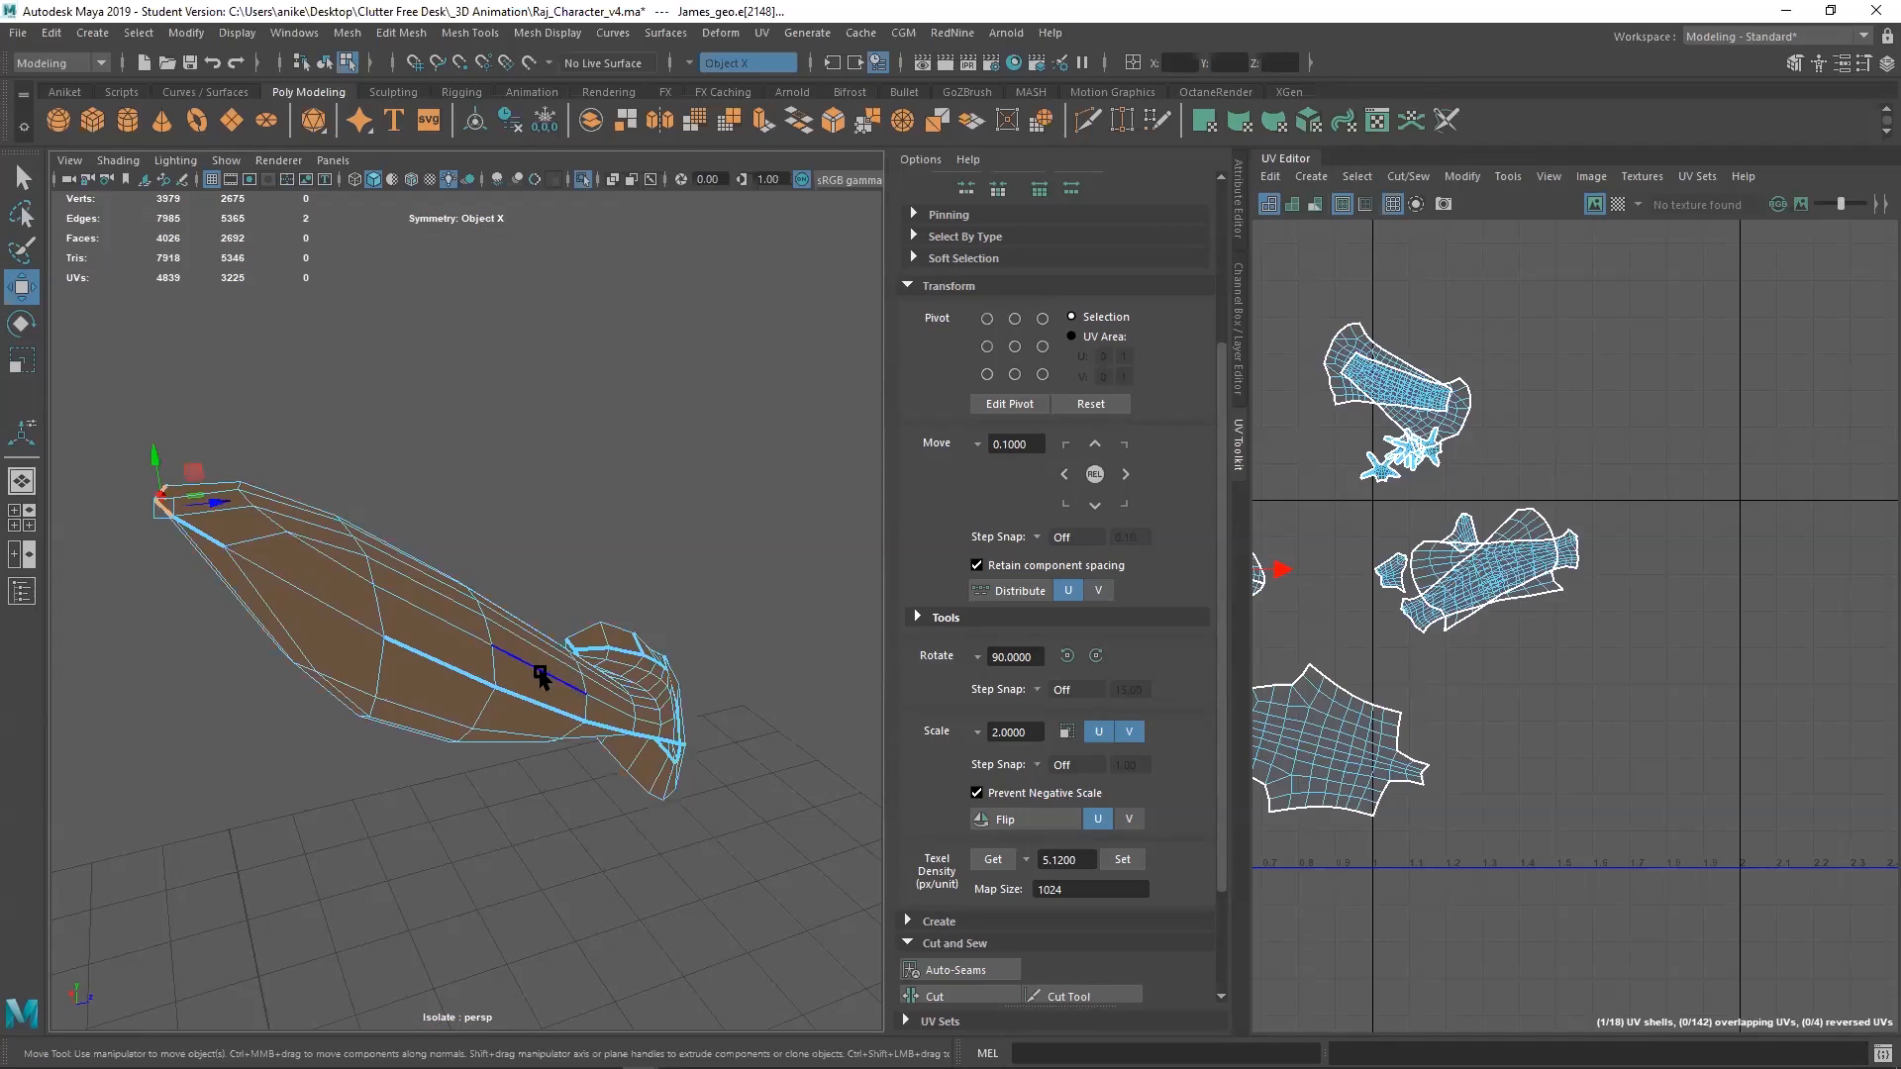
left_click_drag(544, 676, 501, 644, "alt")
middle_click_drag(520, 674, 440, 628, "alt")
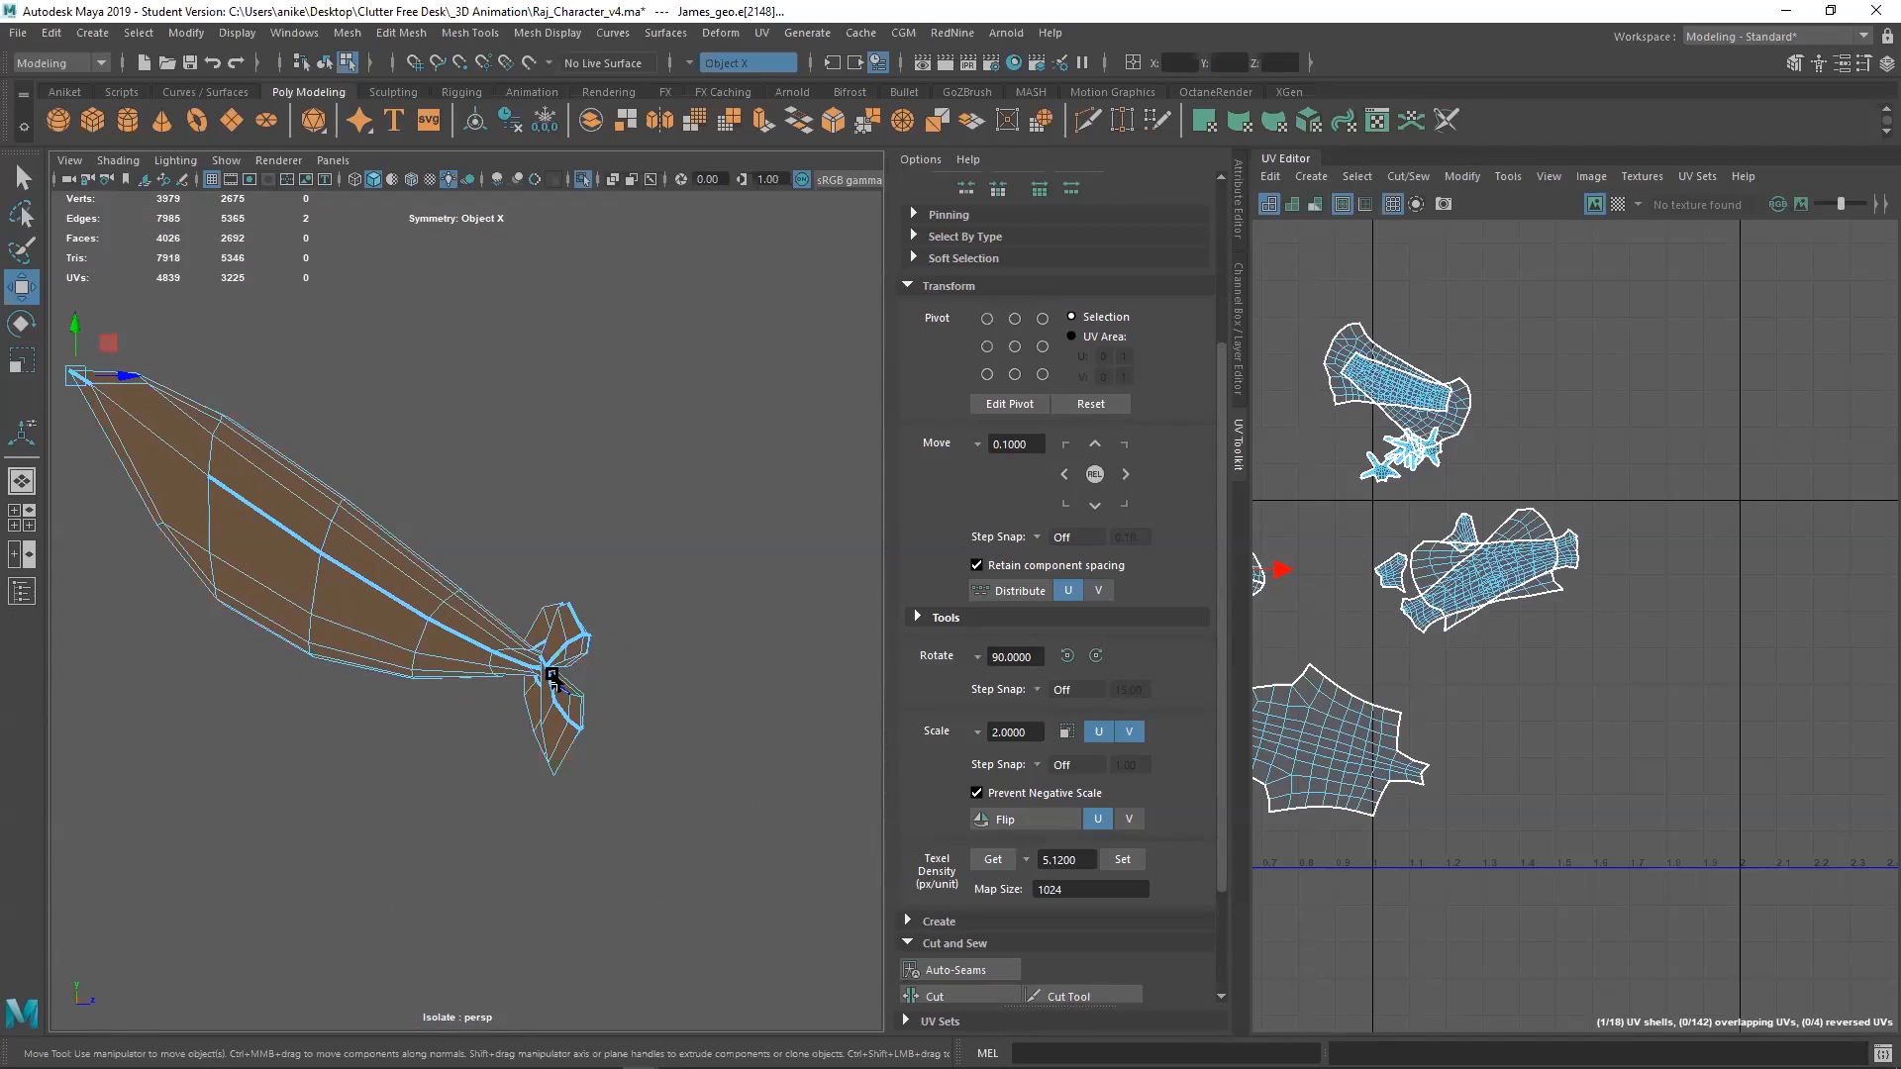
scroll(579, 668, "up", 1)
scroll(594, 679, "up", 3)
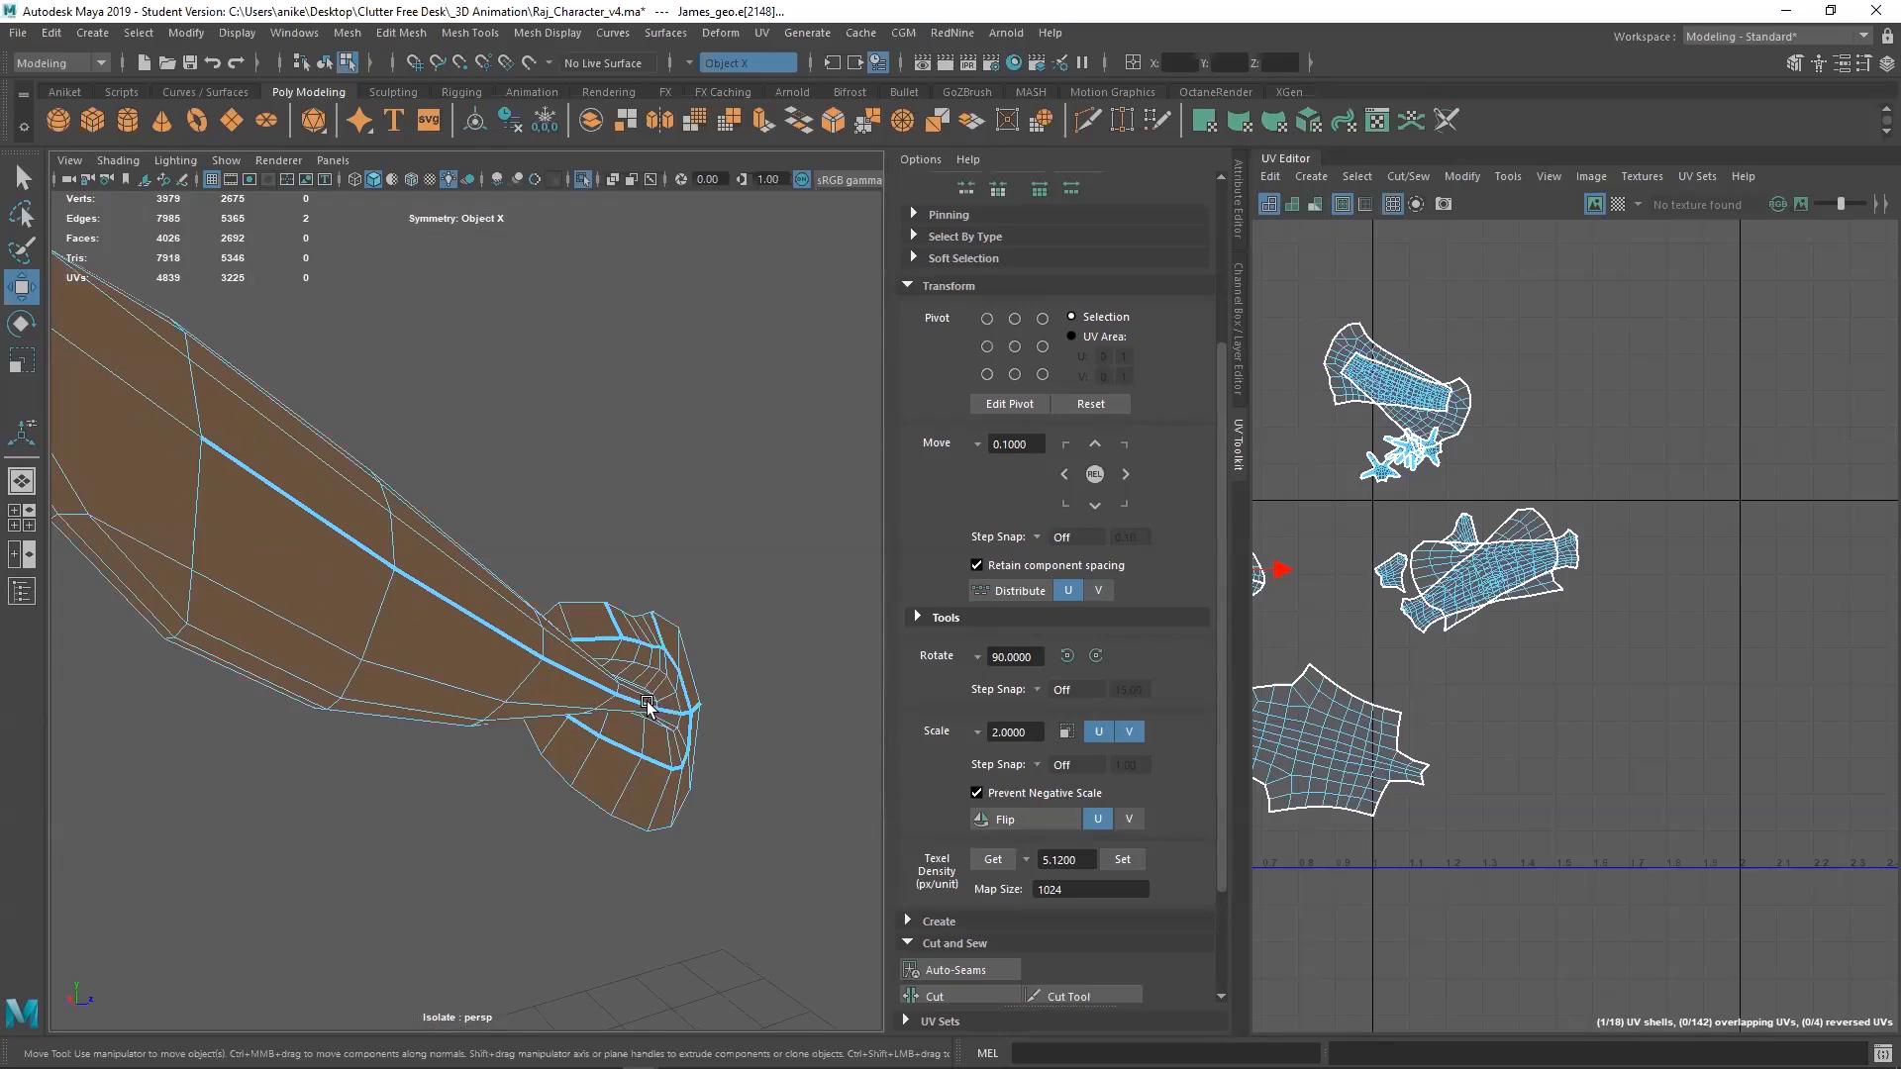
key("q")
left_click(905, 562)
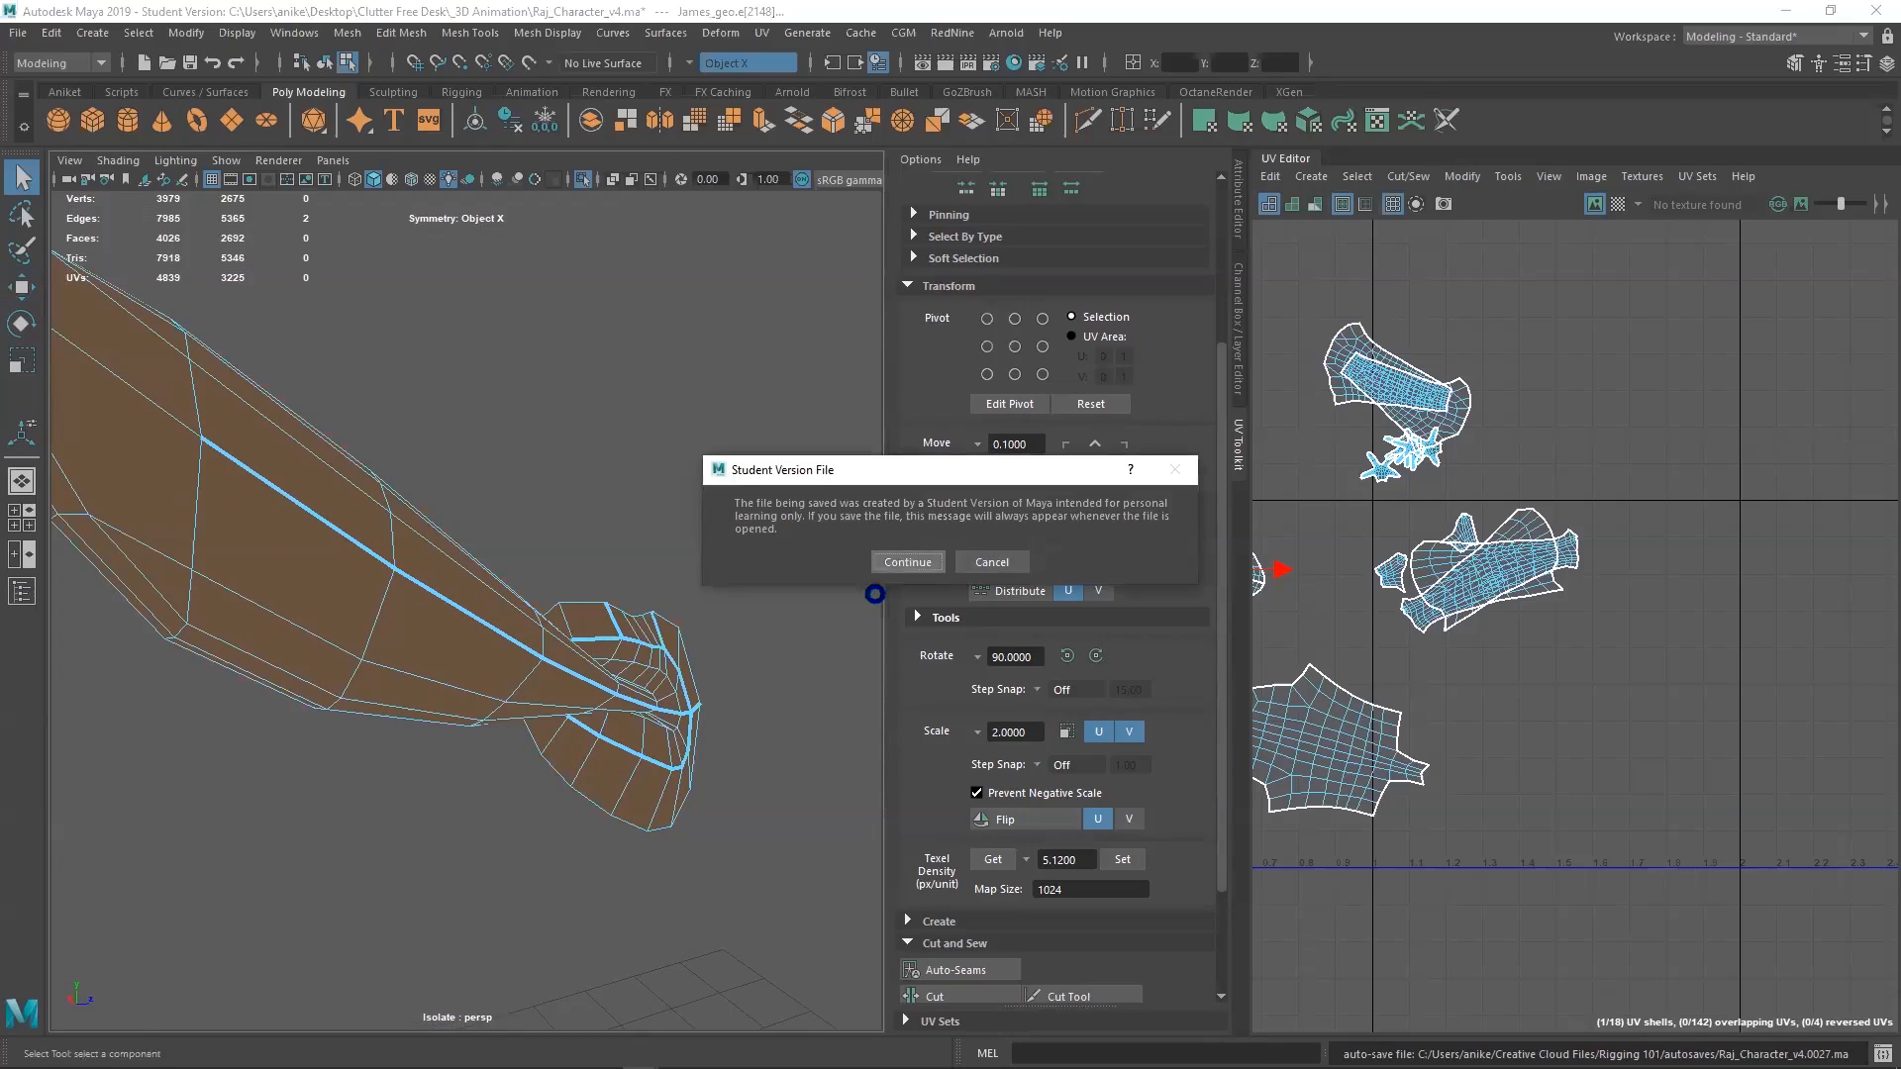
key("w")
left_click_drag(658, 679, 601, 648, "alt")
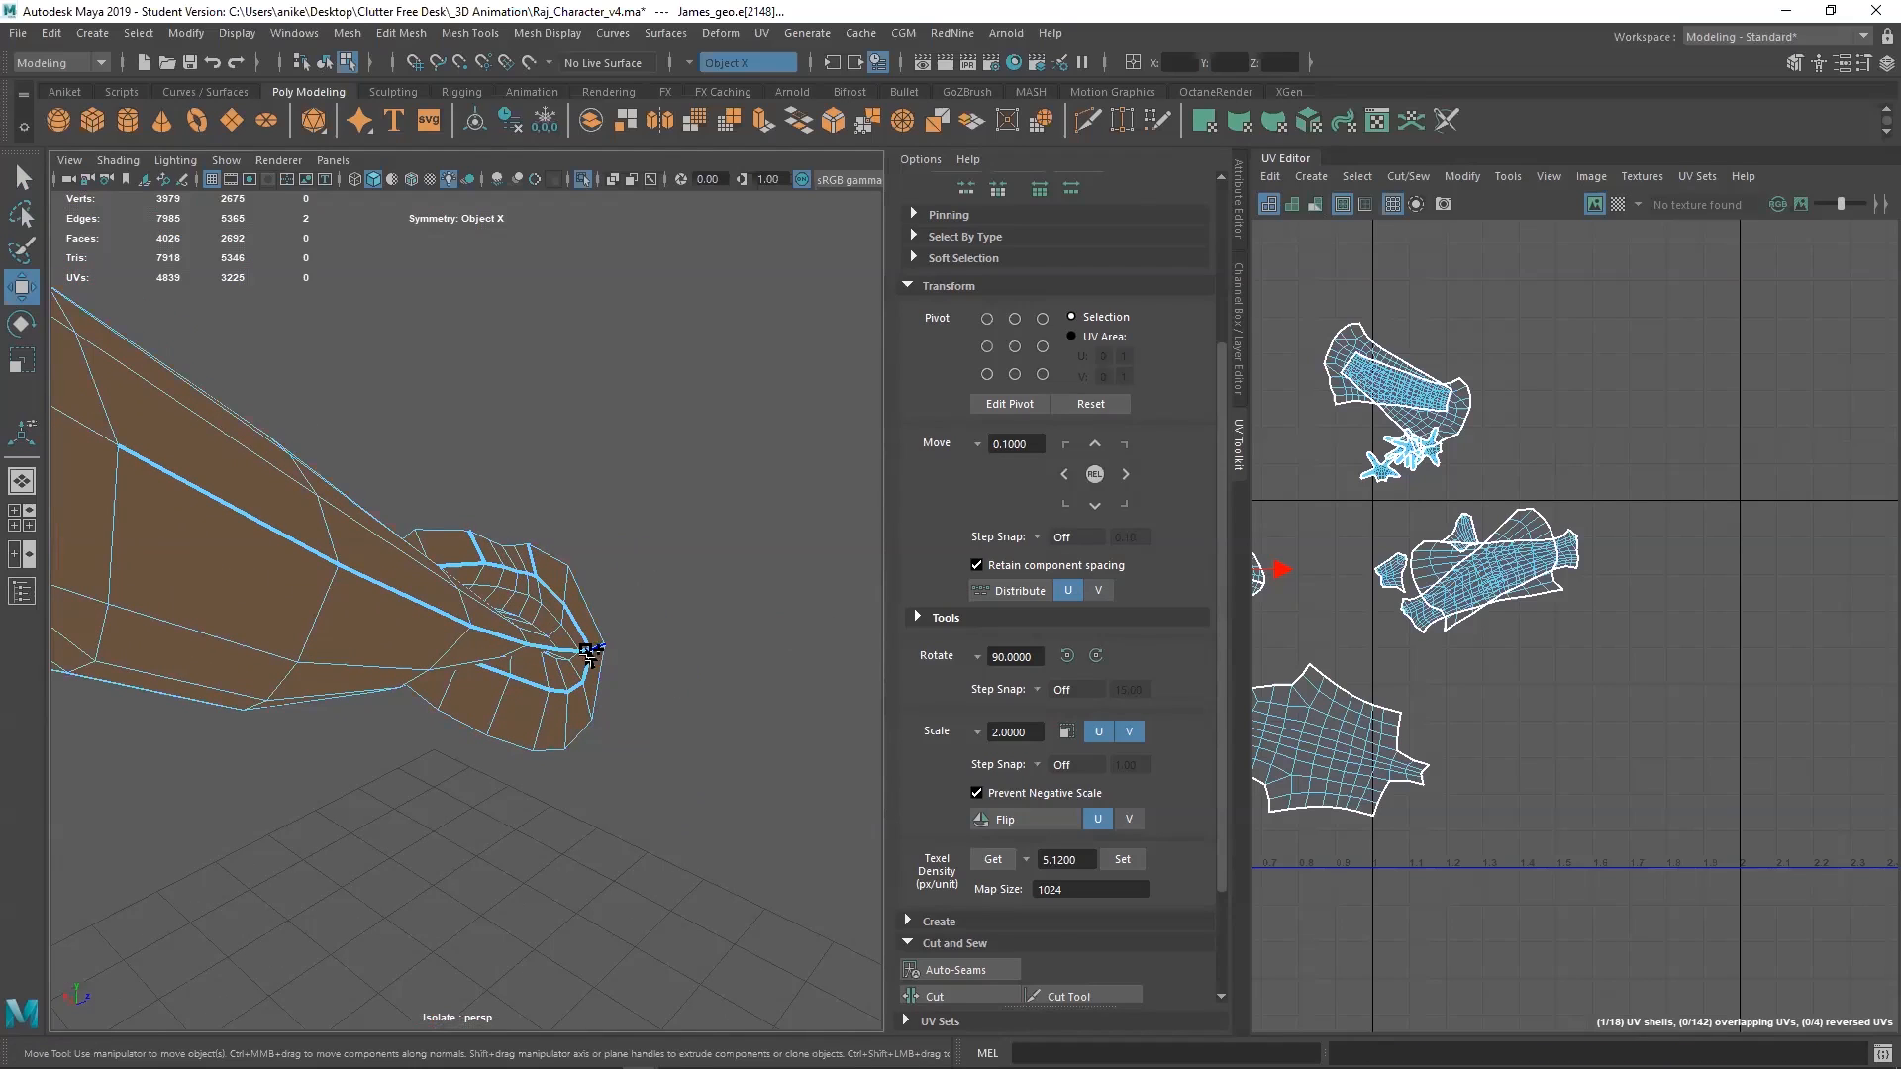
double_click(601, 647)
left_click_drag(698, 604, 453, 545, "alt")
mouse_move(638, 491)
right_mouse_down("shift")
mouse_move(606, 504)
mouse_move(640, 497)
right_mouse_up("shift")
right_click_drag(1581, 382, 1493, 416, "shift")
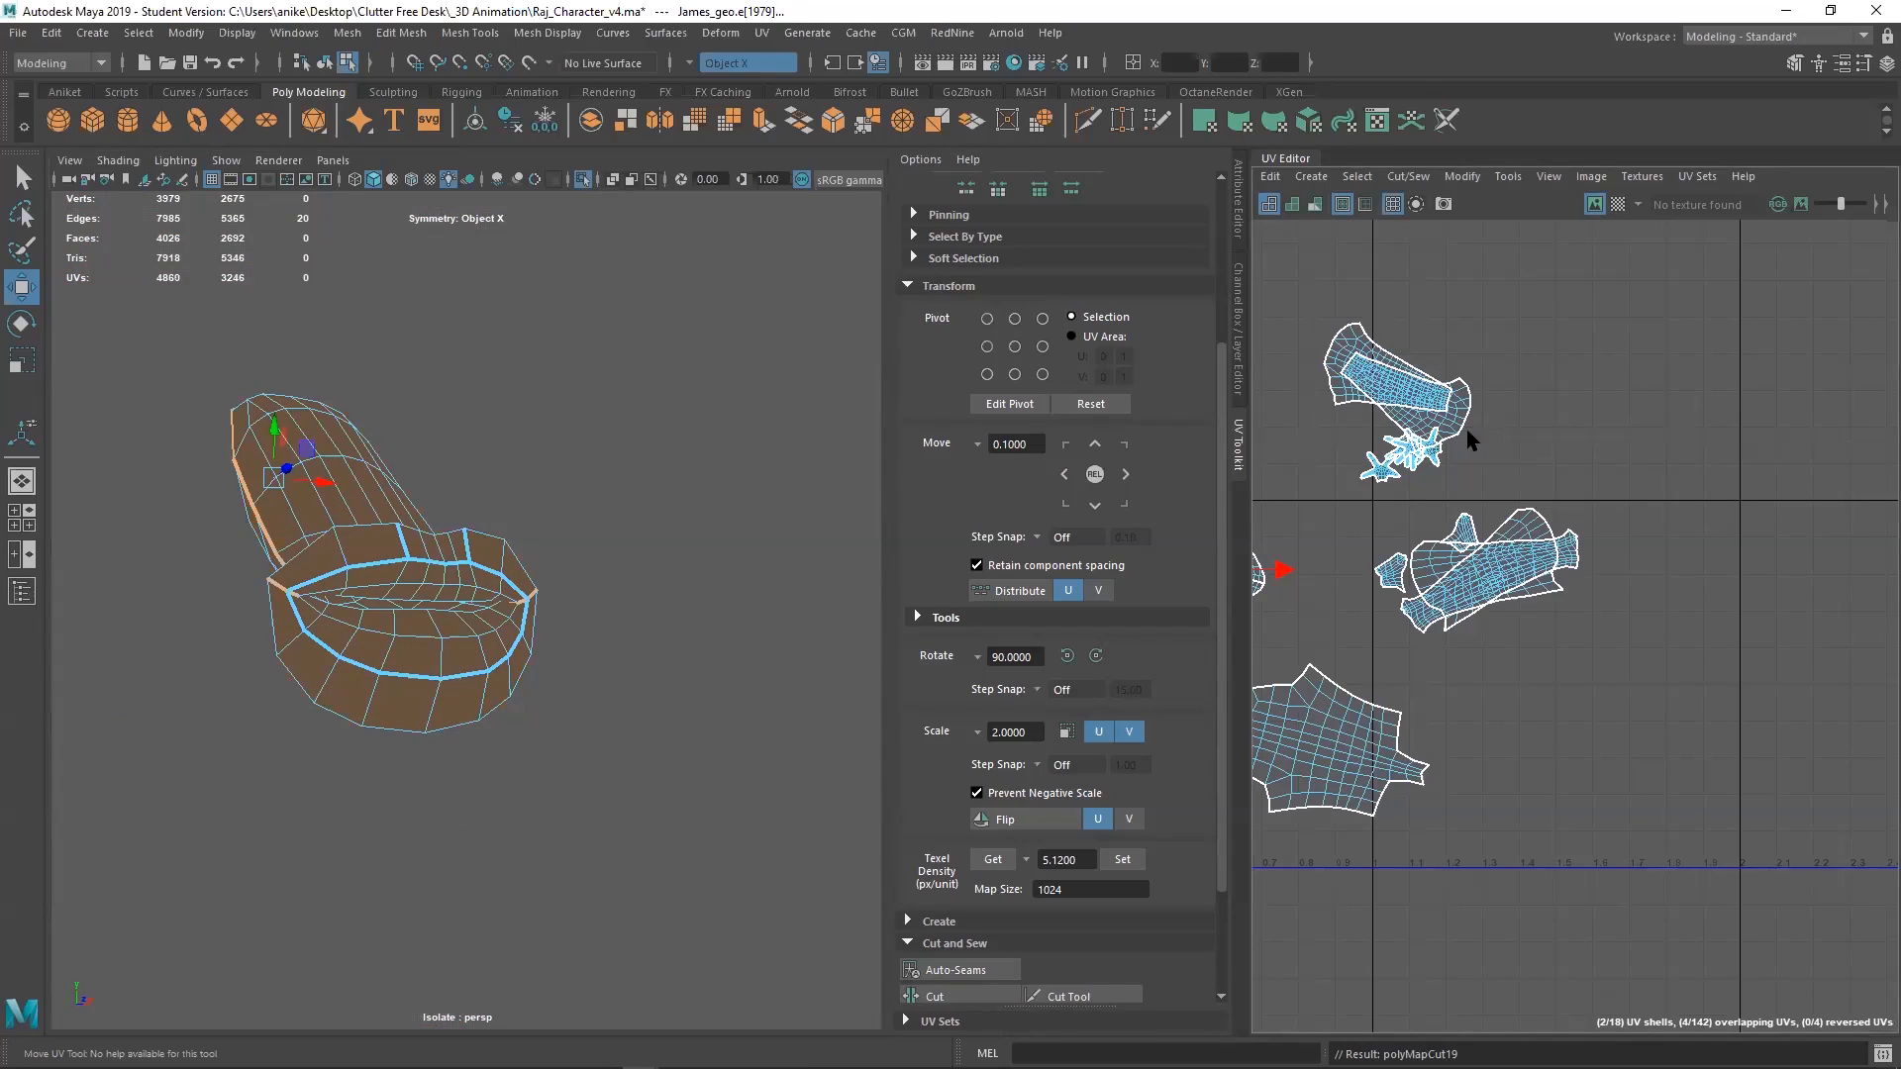
Move and sew the short cut edges at the corners of the mouth
right_click_drag(1646, 421, 1645, 367)
left_click(275, 588)
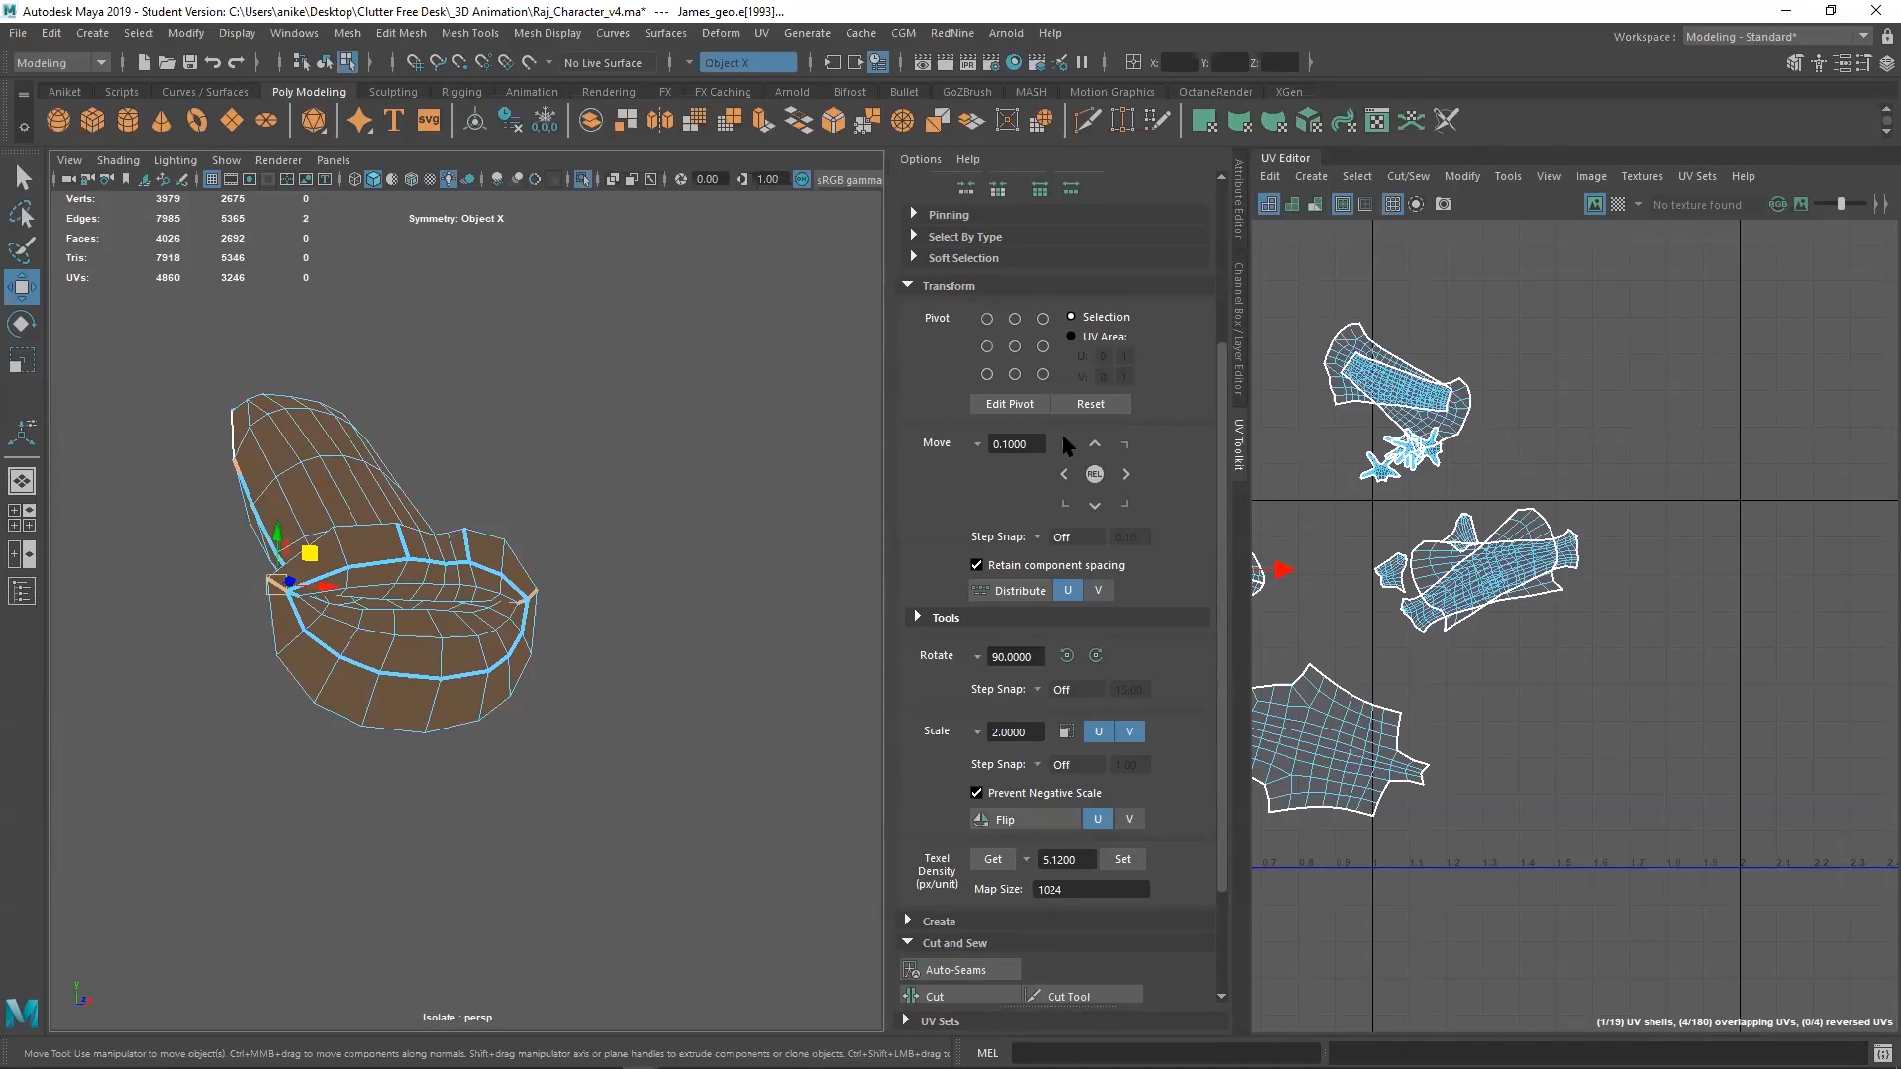
right_click_drag(1438, 337, 1429, 287, "shift")
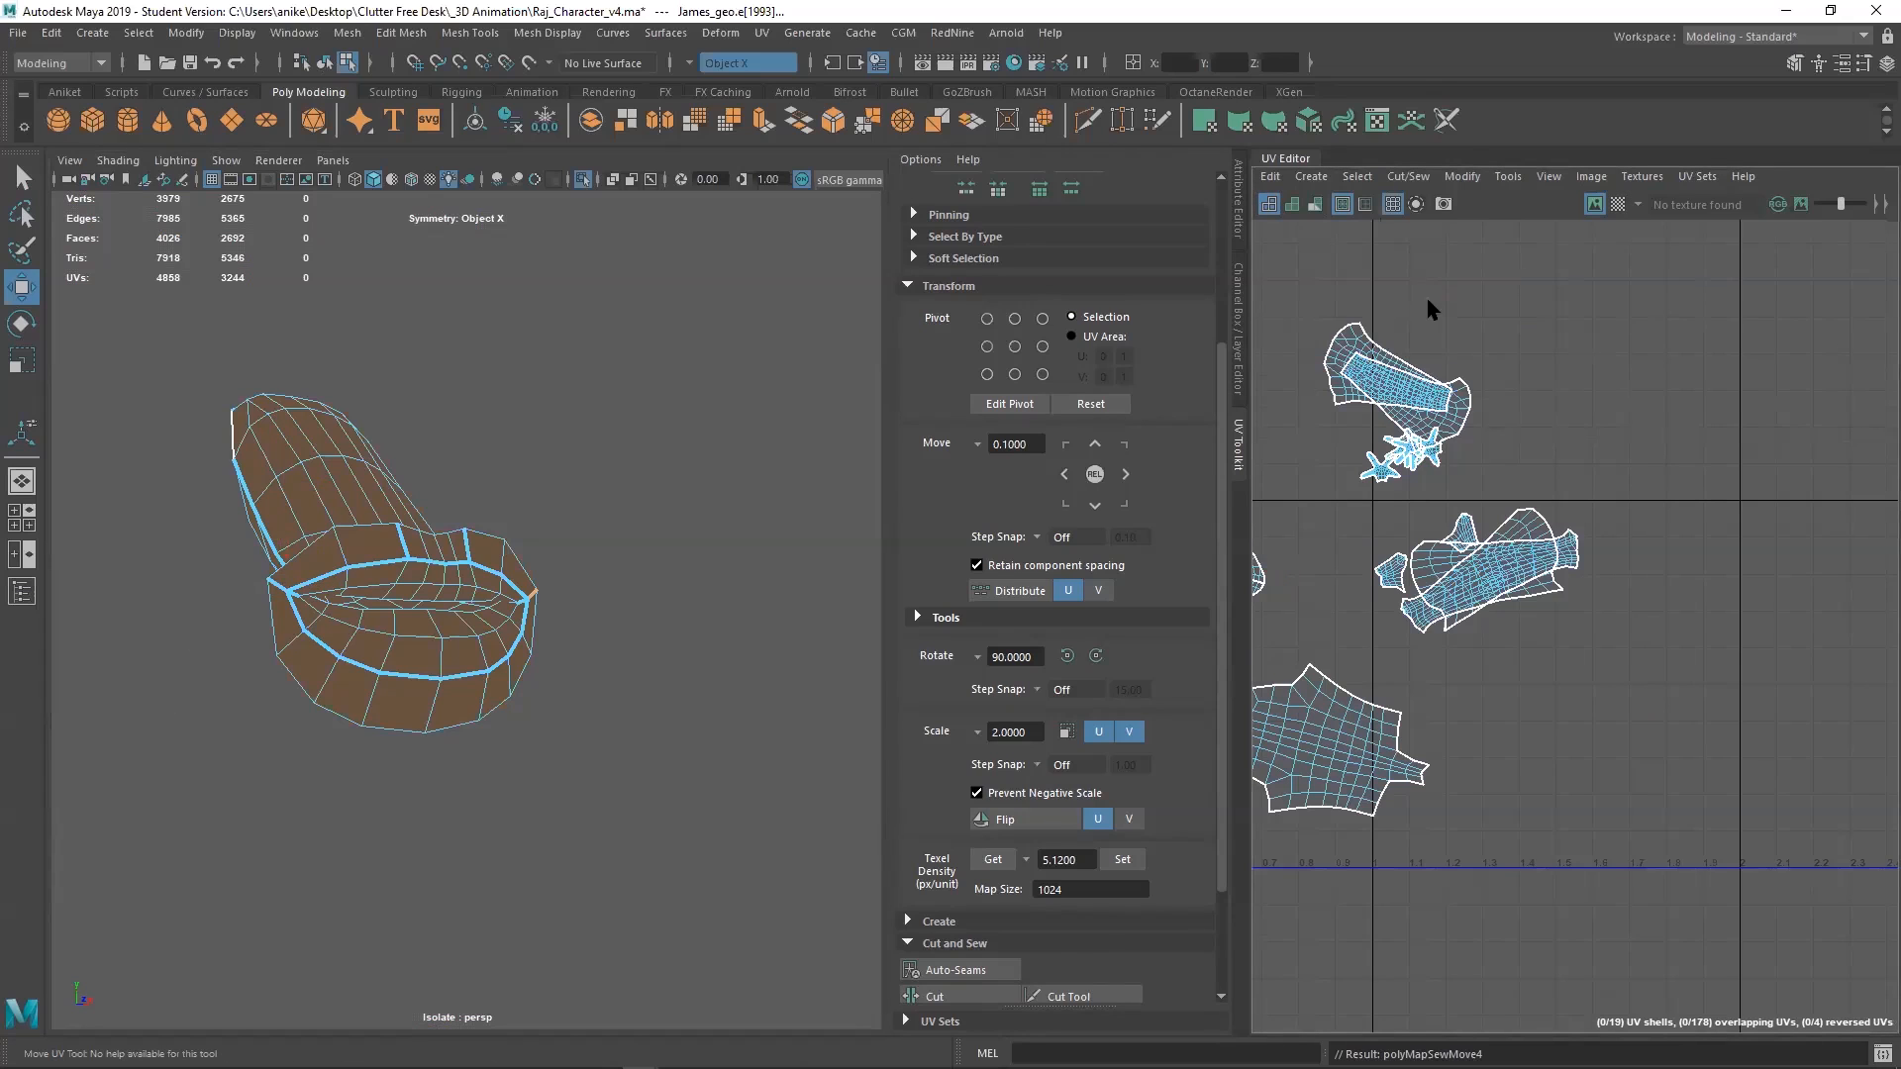
Select the edges of all UV shells and end the isolation of the mouth interior
scroll(1426, 295, "down", 3)
middle_click_drag(1478, 471, 1686, 492, "alt")
left_click_drag(1840, 715, 1322, 241)
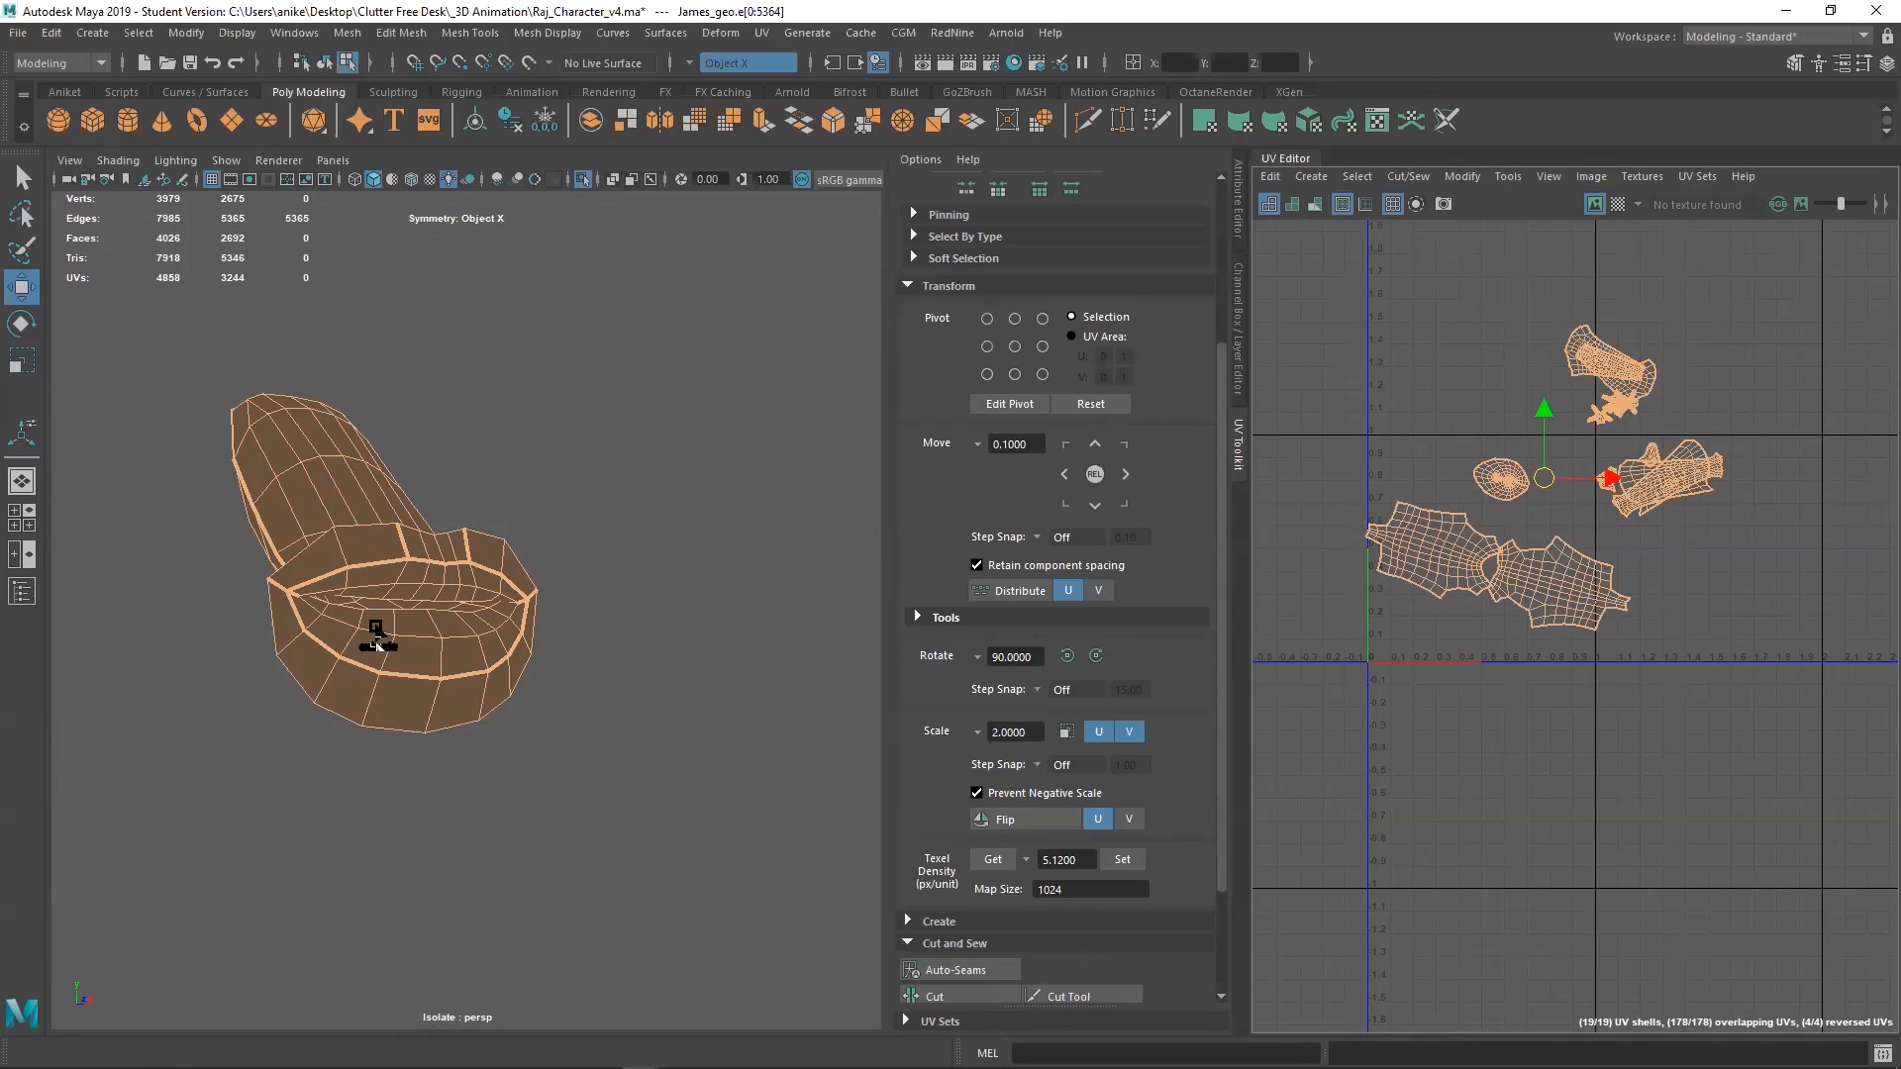
key("ctrl+1")
scroll(657, 572, "down", 3)
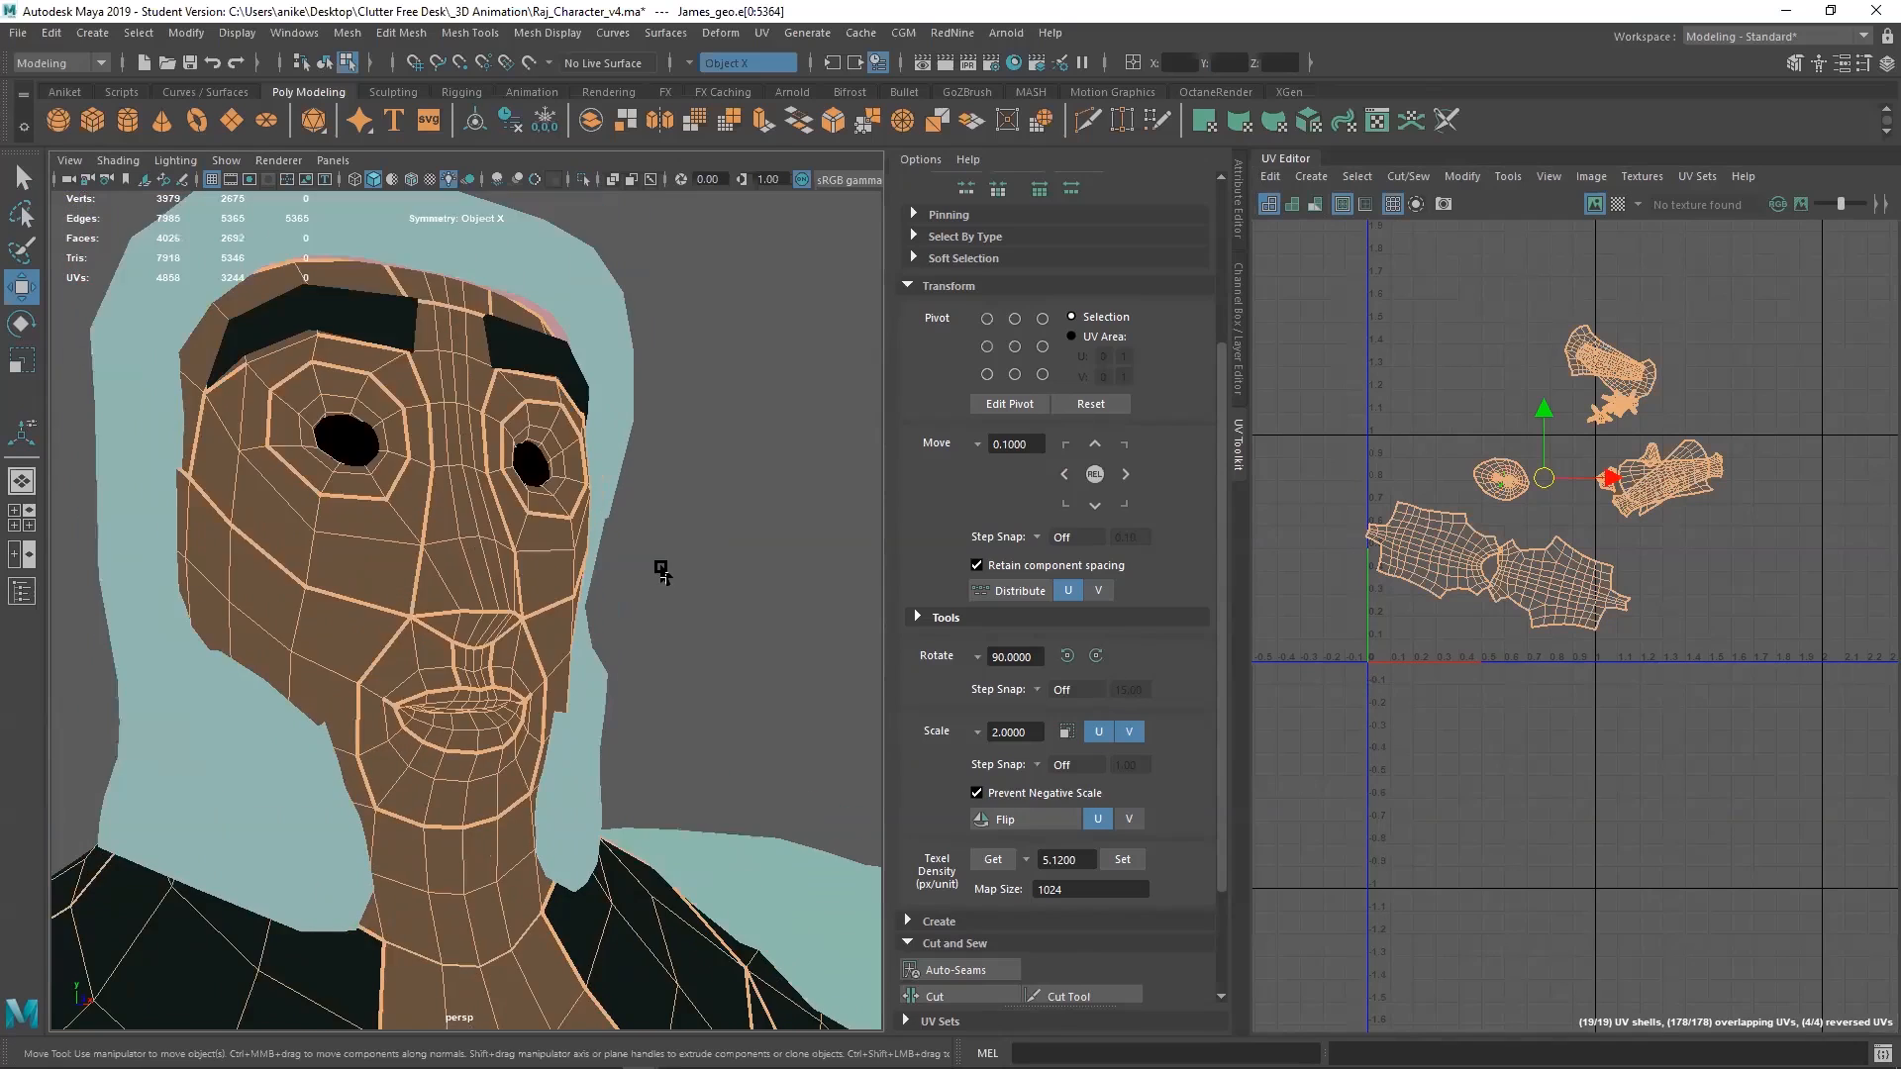
left_click(483, 834)
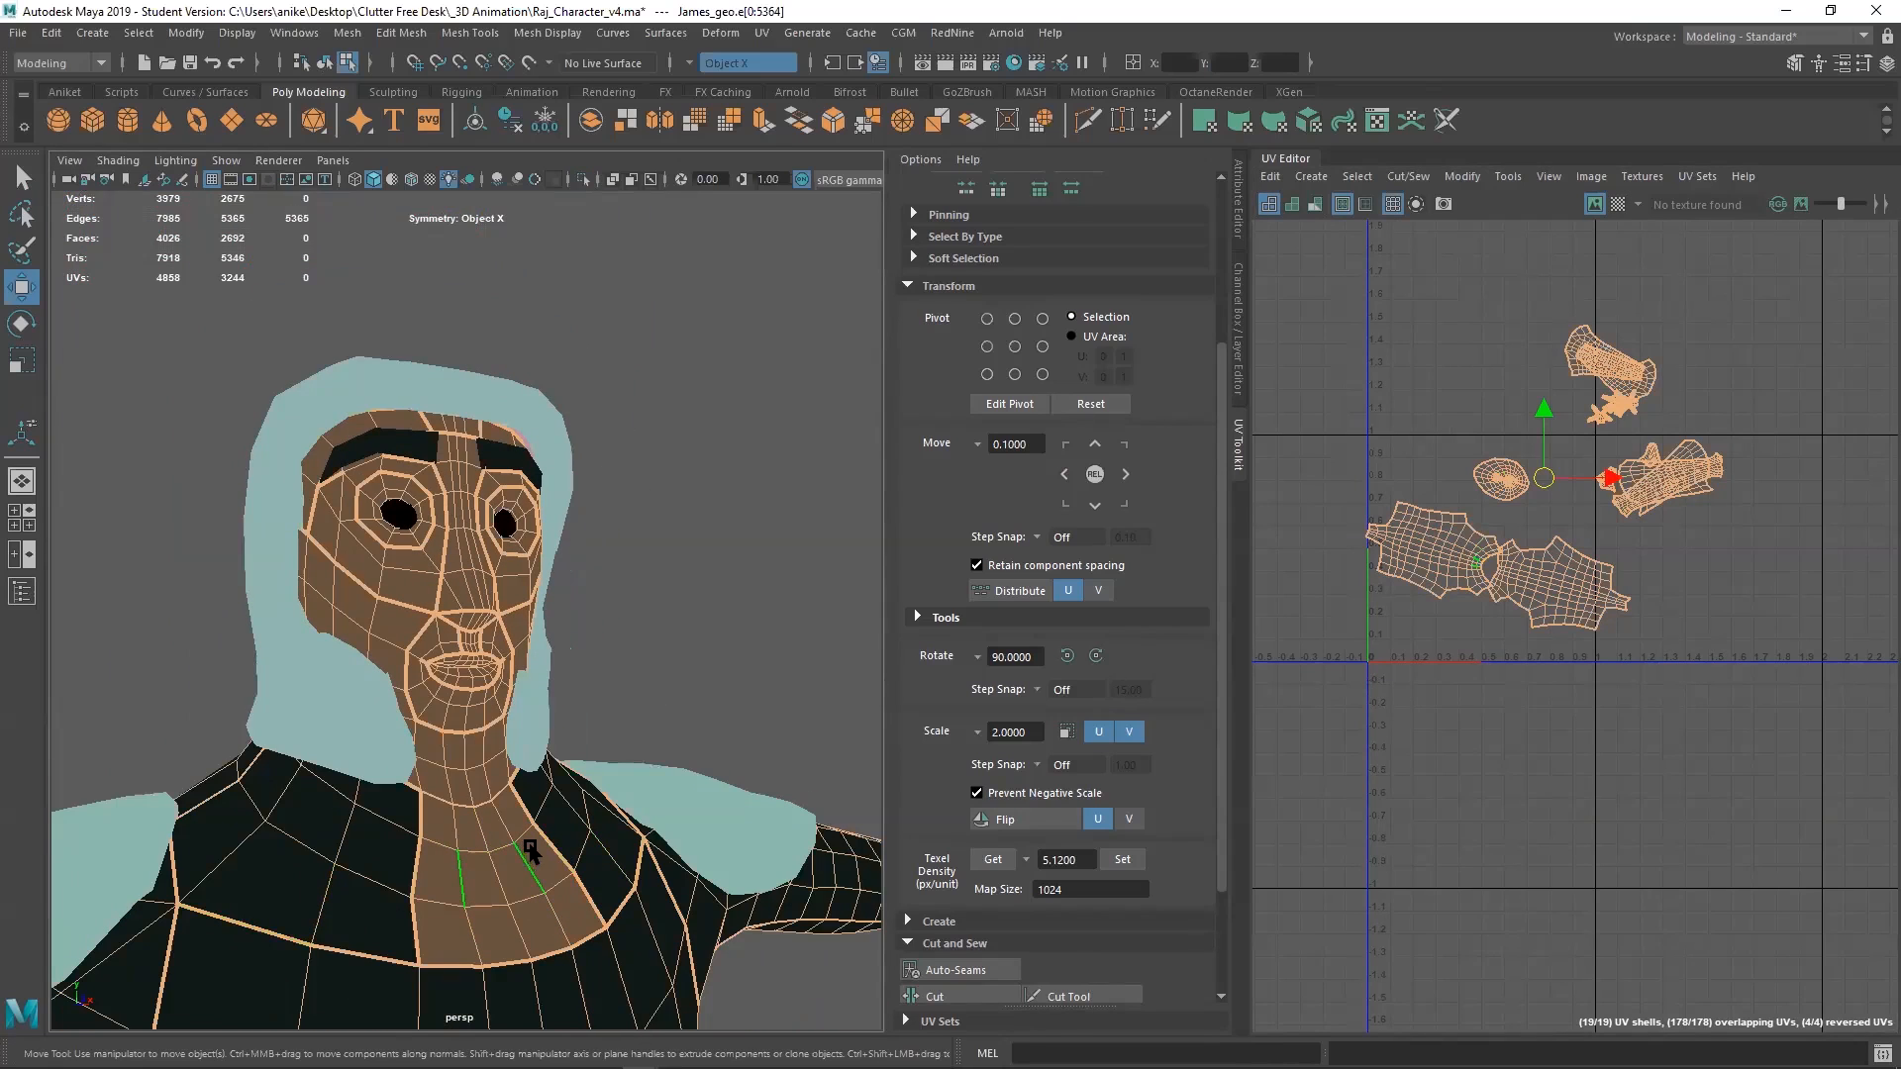
Select the faces of all UV shells and isolate the whole body mesh without the clothing and hair
right_click_drag(1348, 457, 1256, 440)
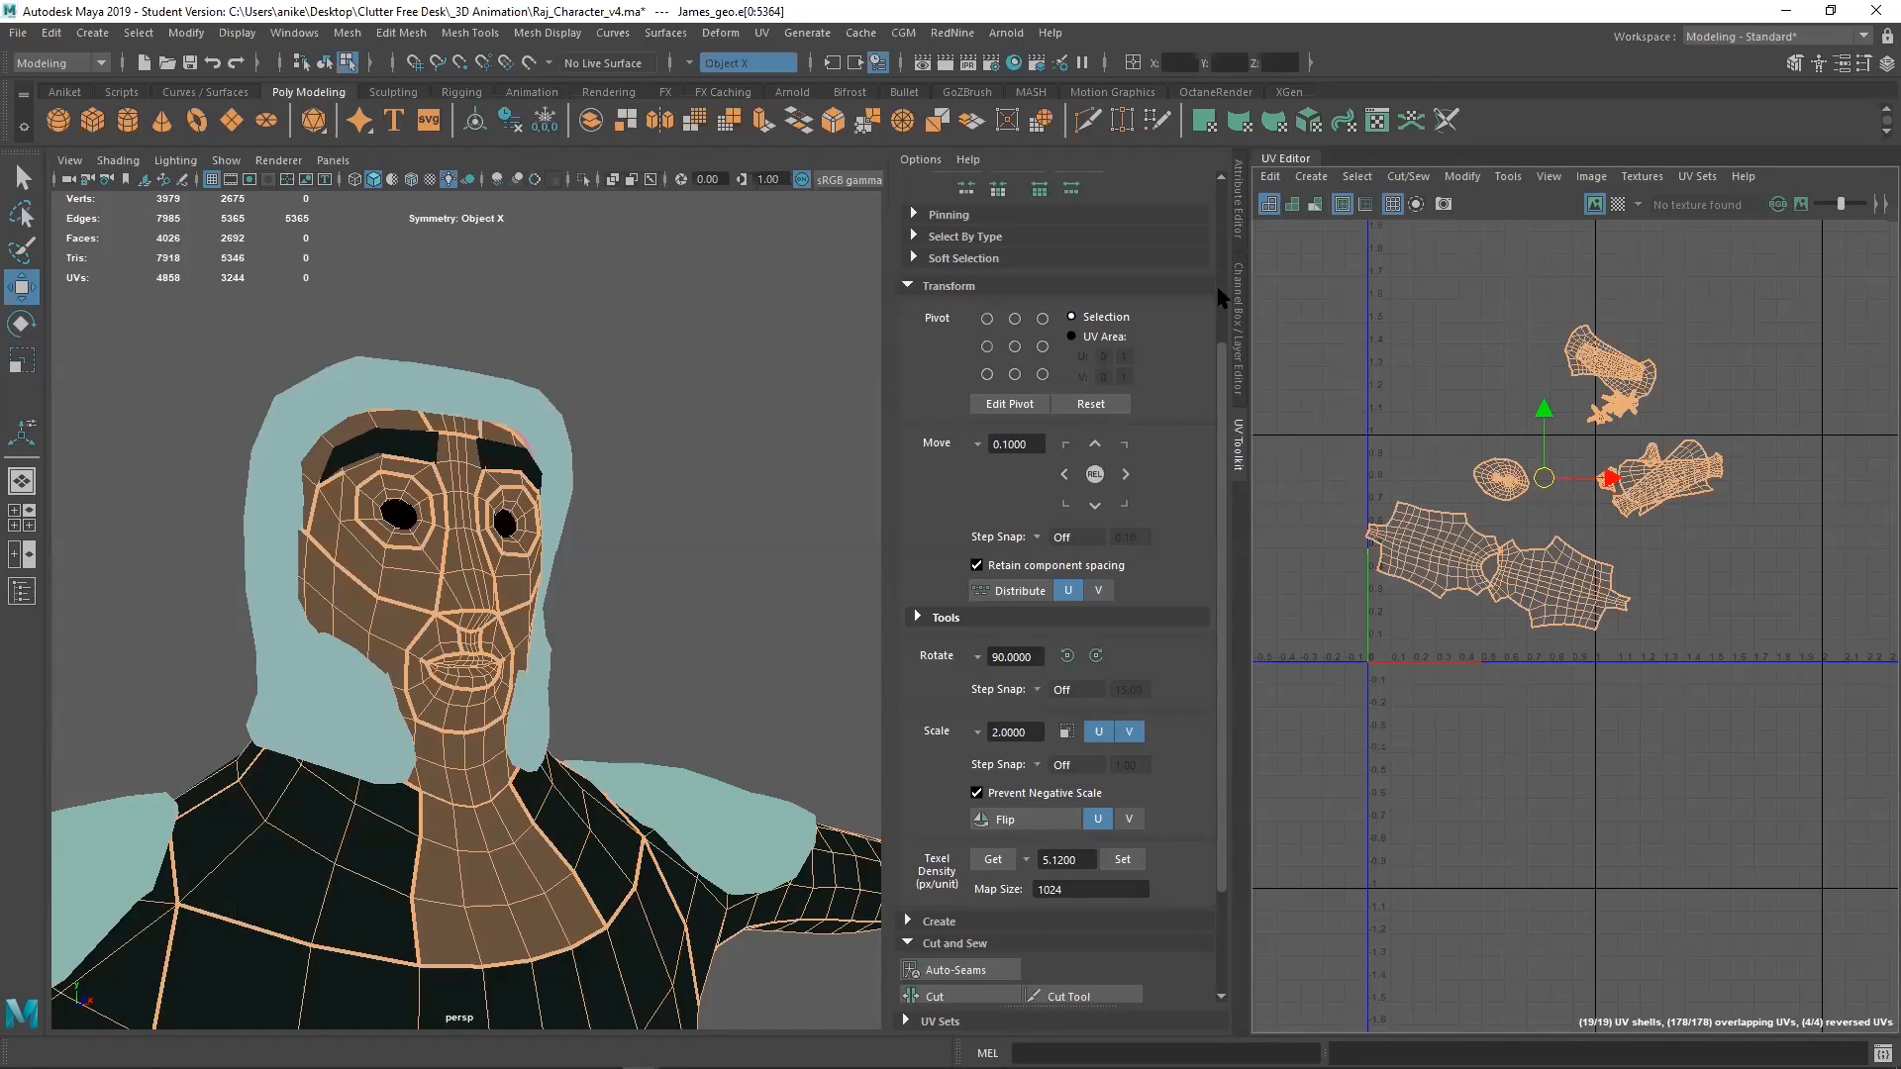
left_click_drag(1304, 222, 1687, 728)
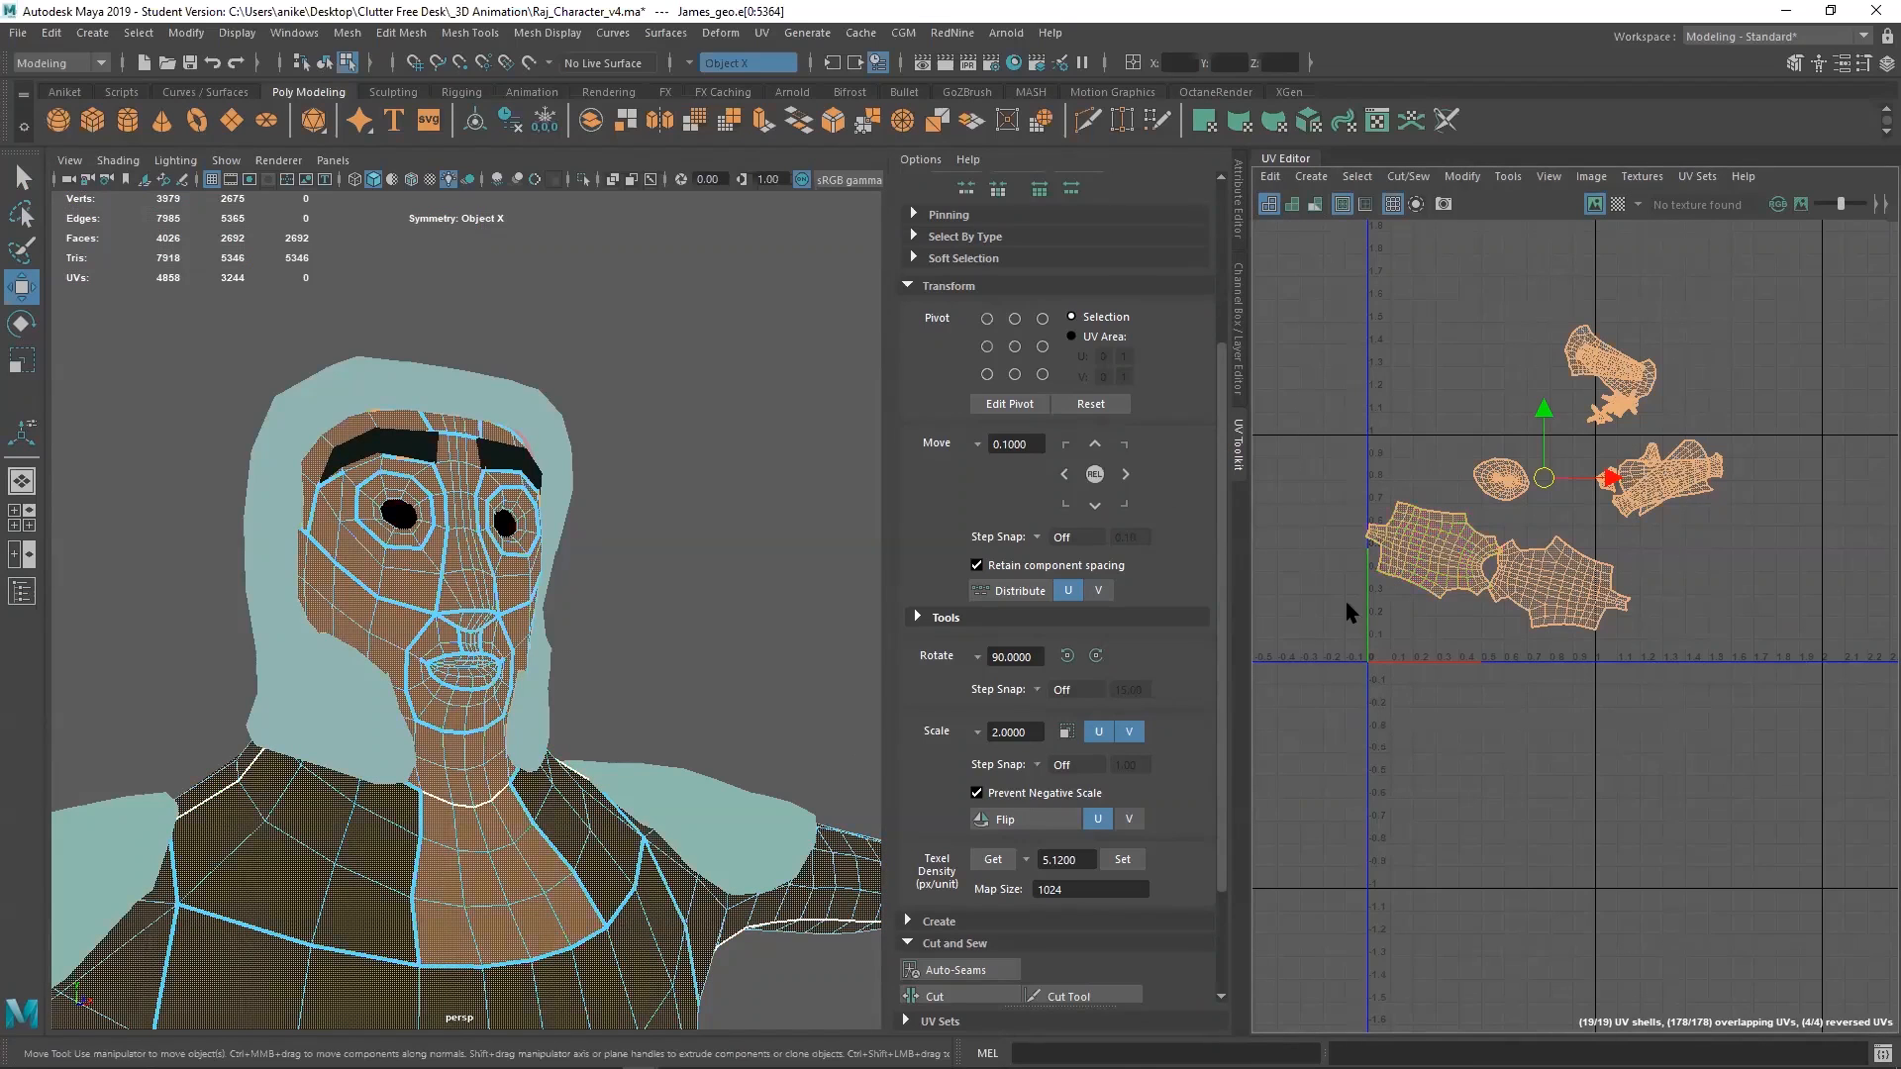
key("ctrl+1")
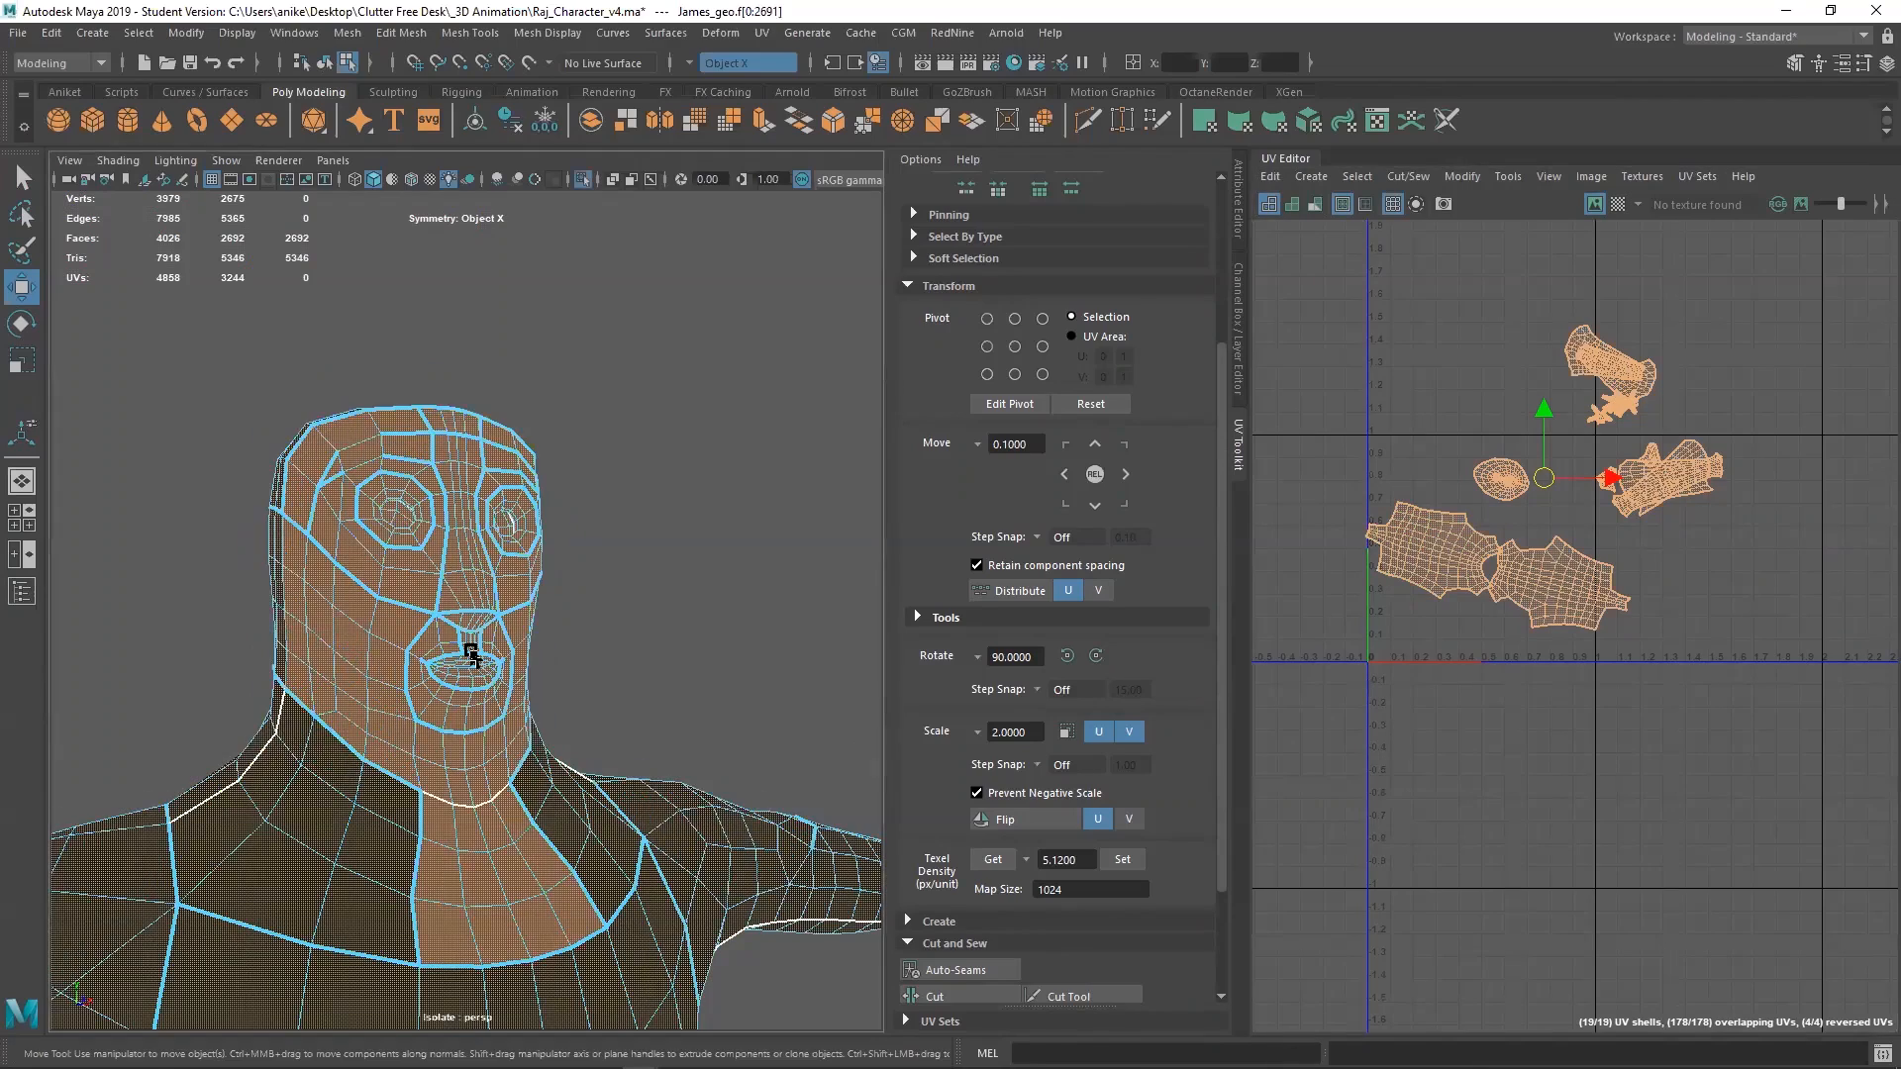
scroll(473, 655, "down", 6)
middle_click_drag(530, 656, 540, 389, "alt")
left_click_drag(541, 393, 705, 601, "alt")
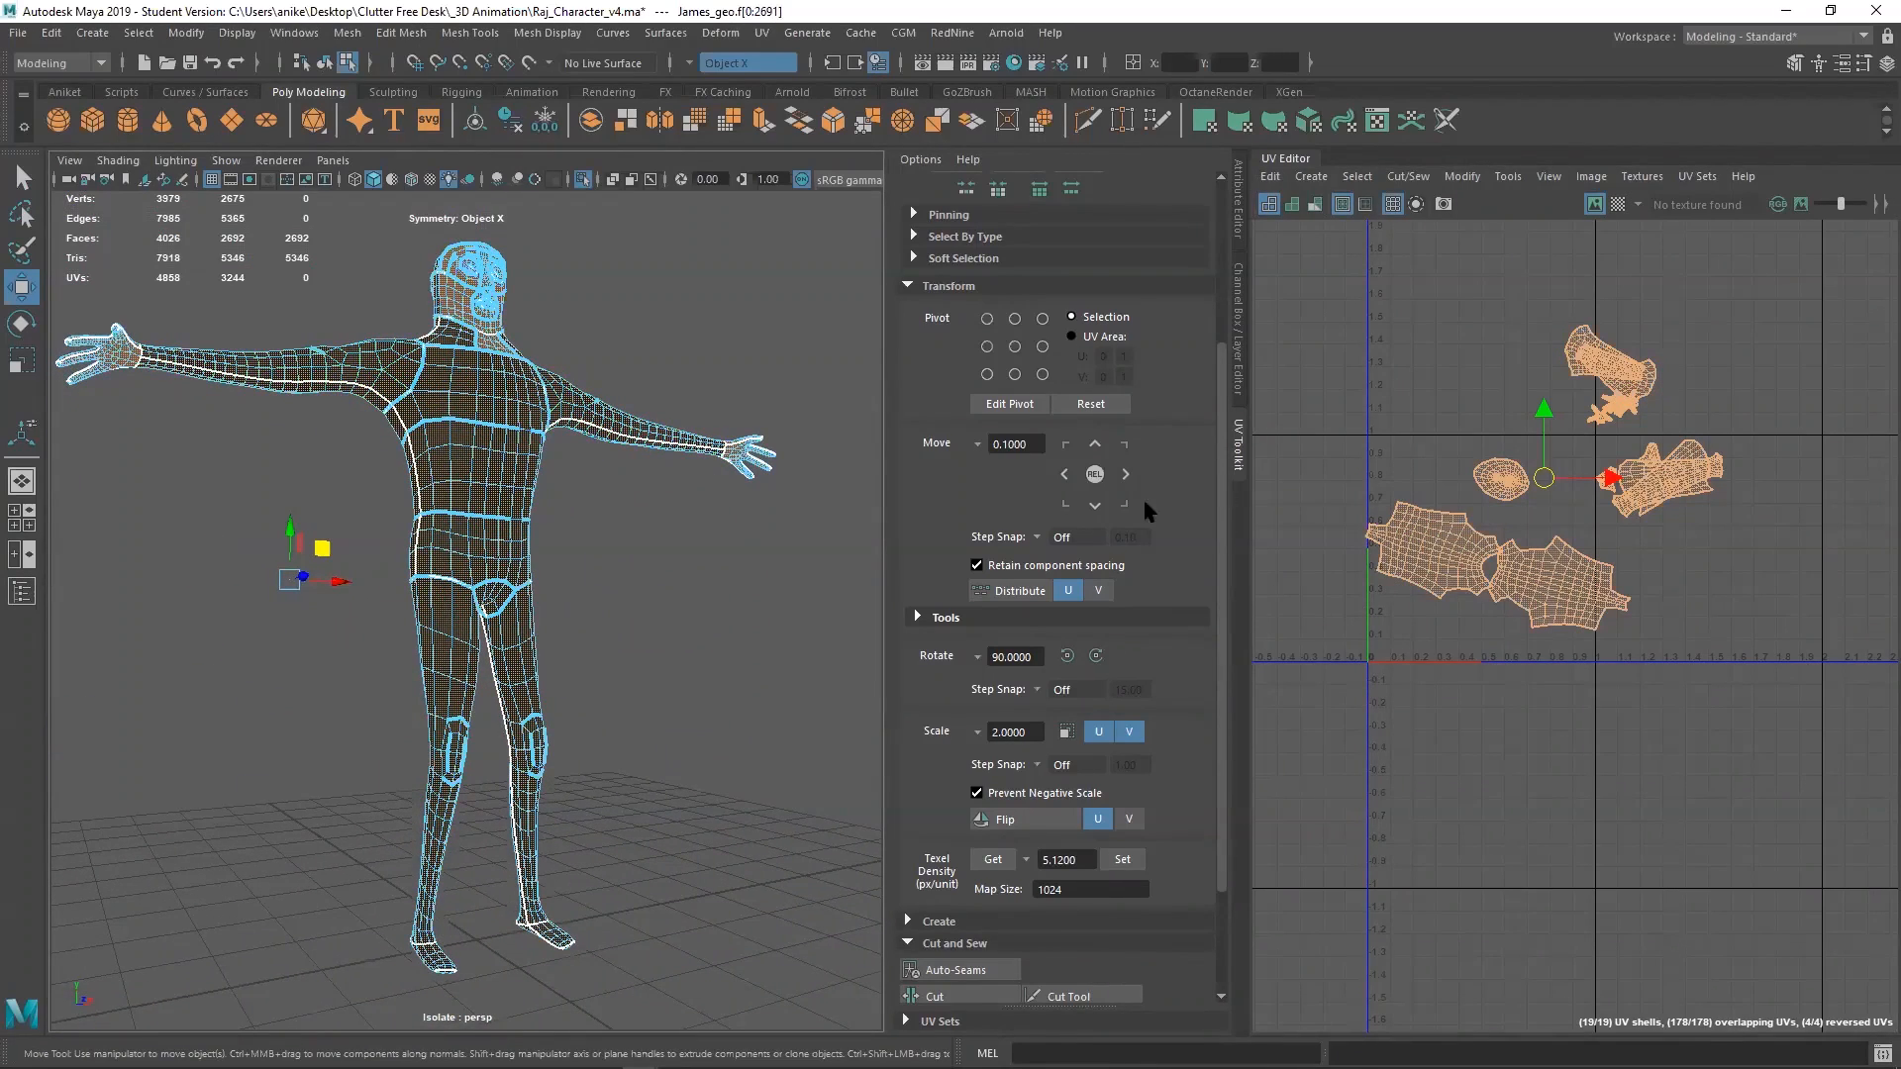
Unfold all body UV shells and set their texel density to 5.12 at a map size of 1024
right_click_drag(1438, 405, 1118, 421, "shift")
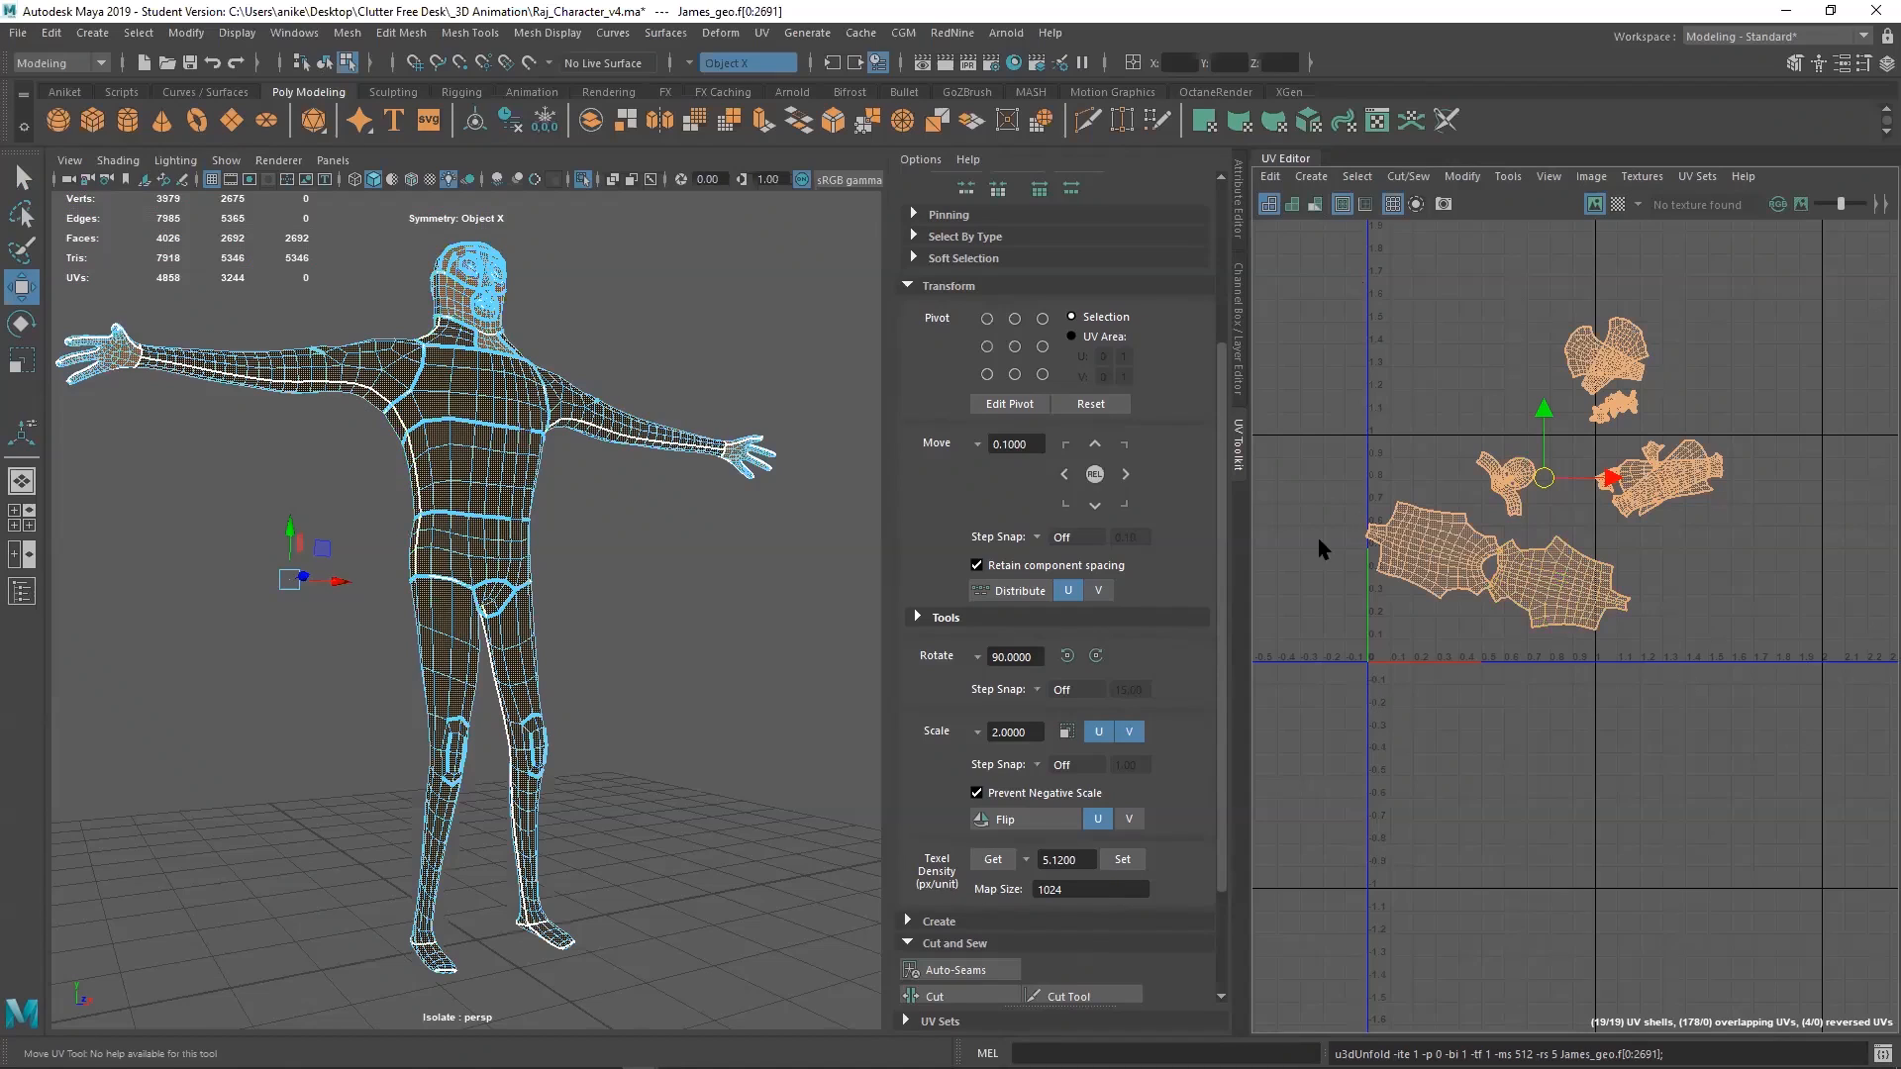
left_click(1122, 858)
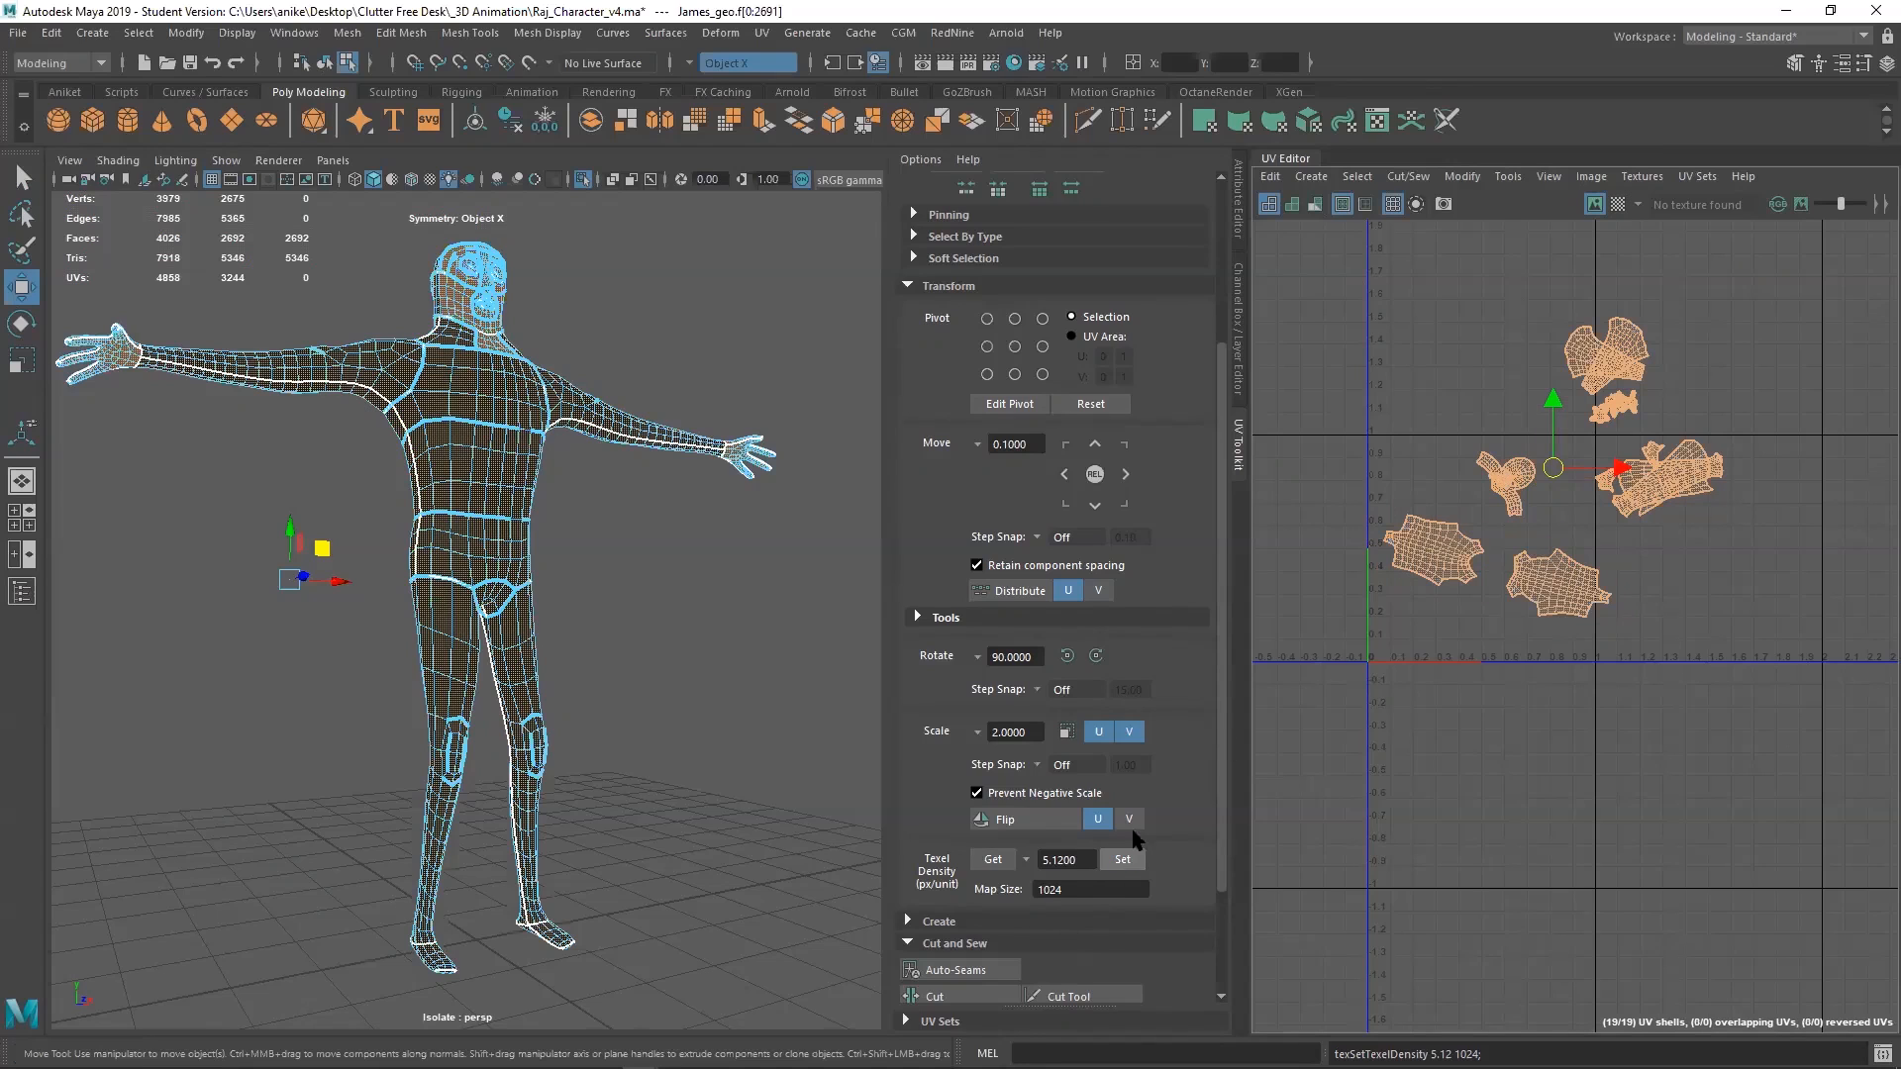
Orient all selected body UV shells with Orient Shells
left_click(1526, 606)
scroll(1523, 608, "up", 3)
middle_click_drag(1538, 659, 1557, 828, "alt")
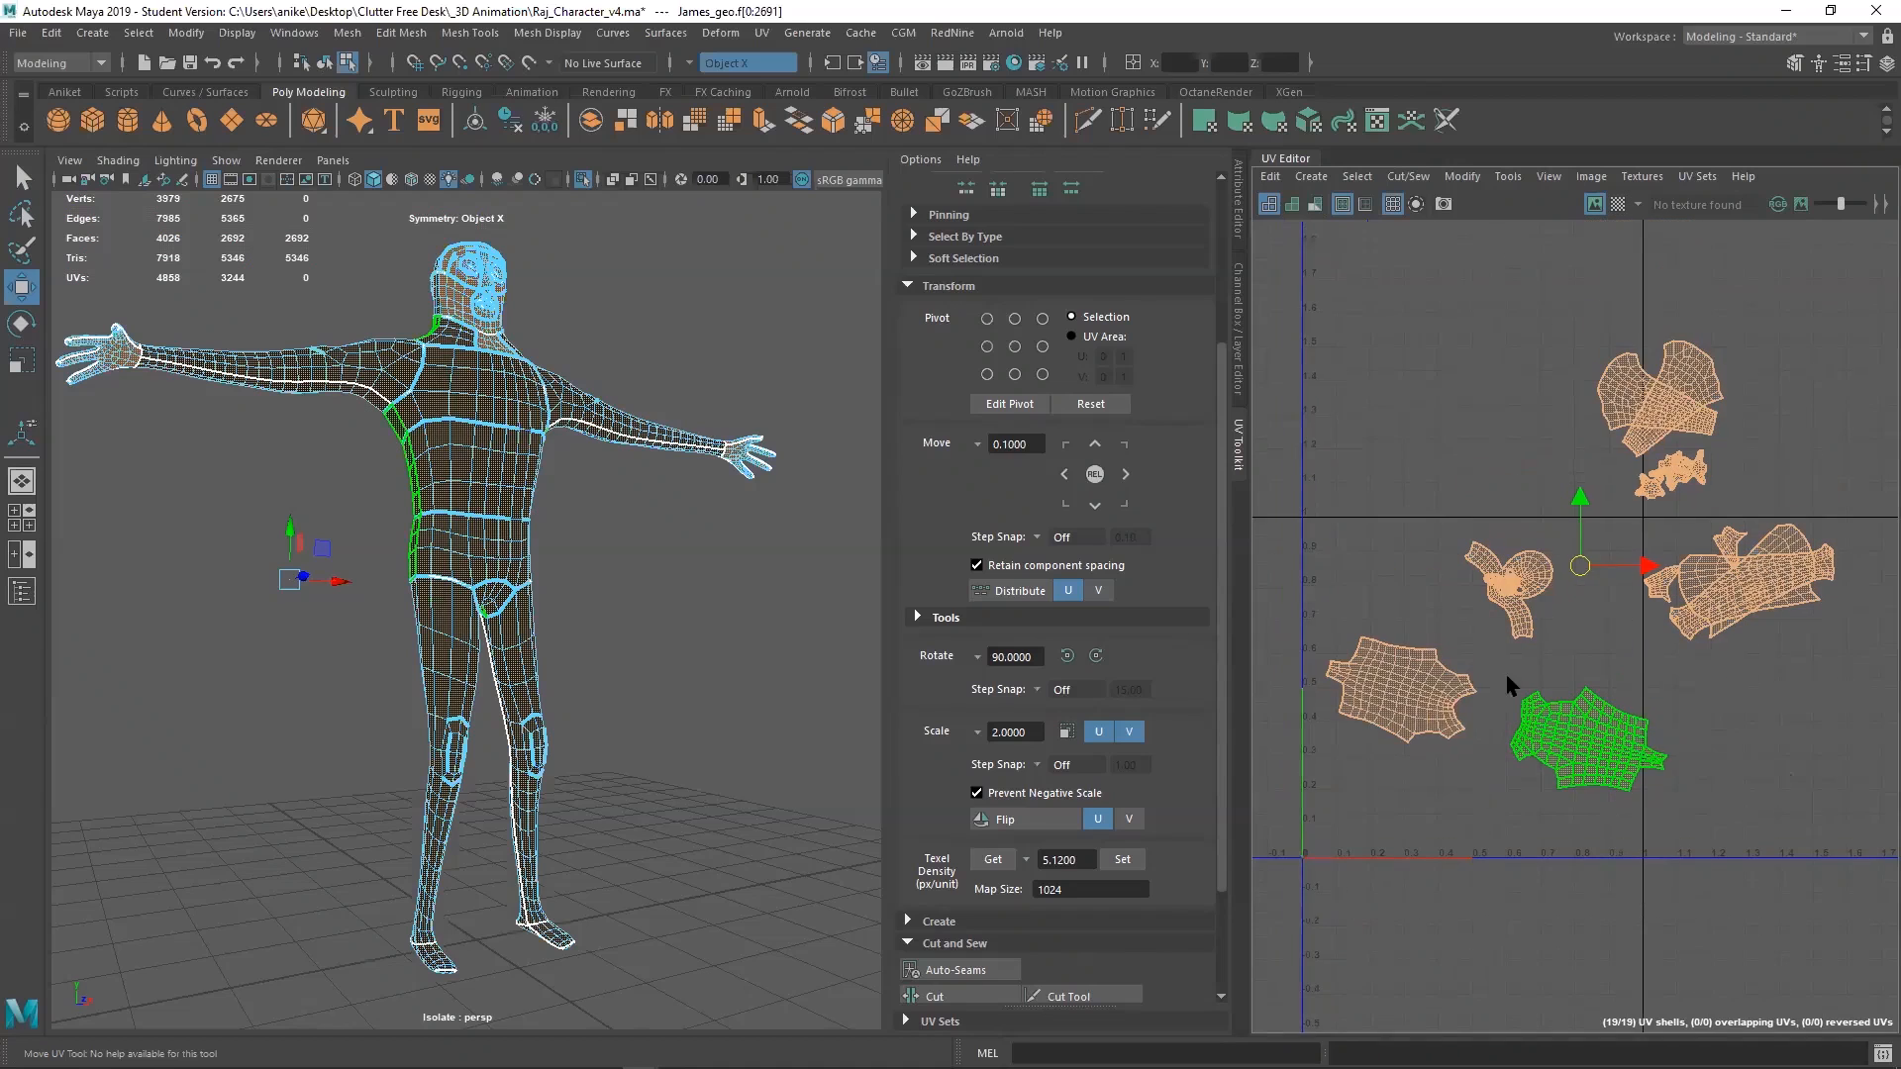
left_click(1414, 699)
left_click_drag(1303, 309, 1880, 903)
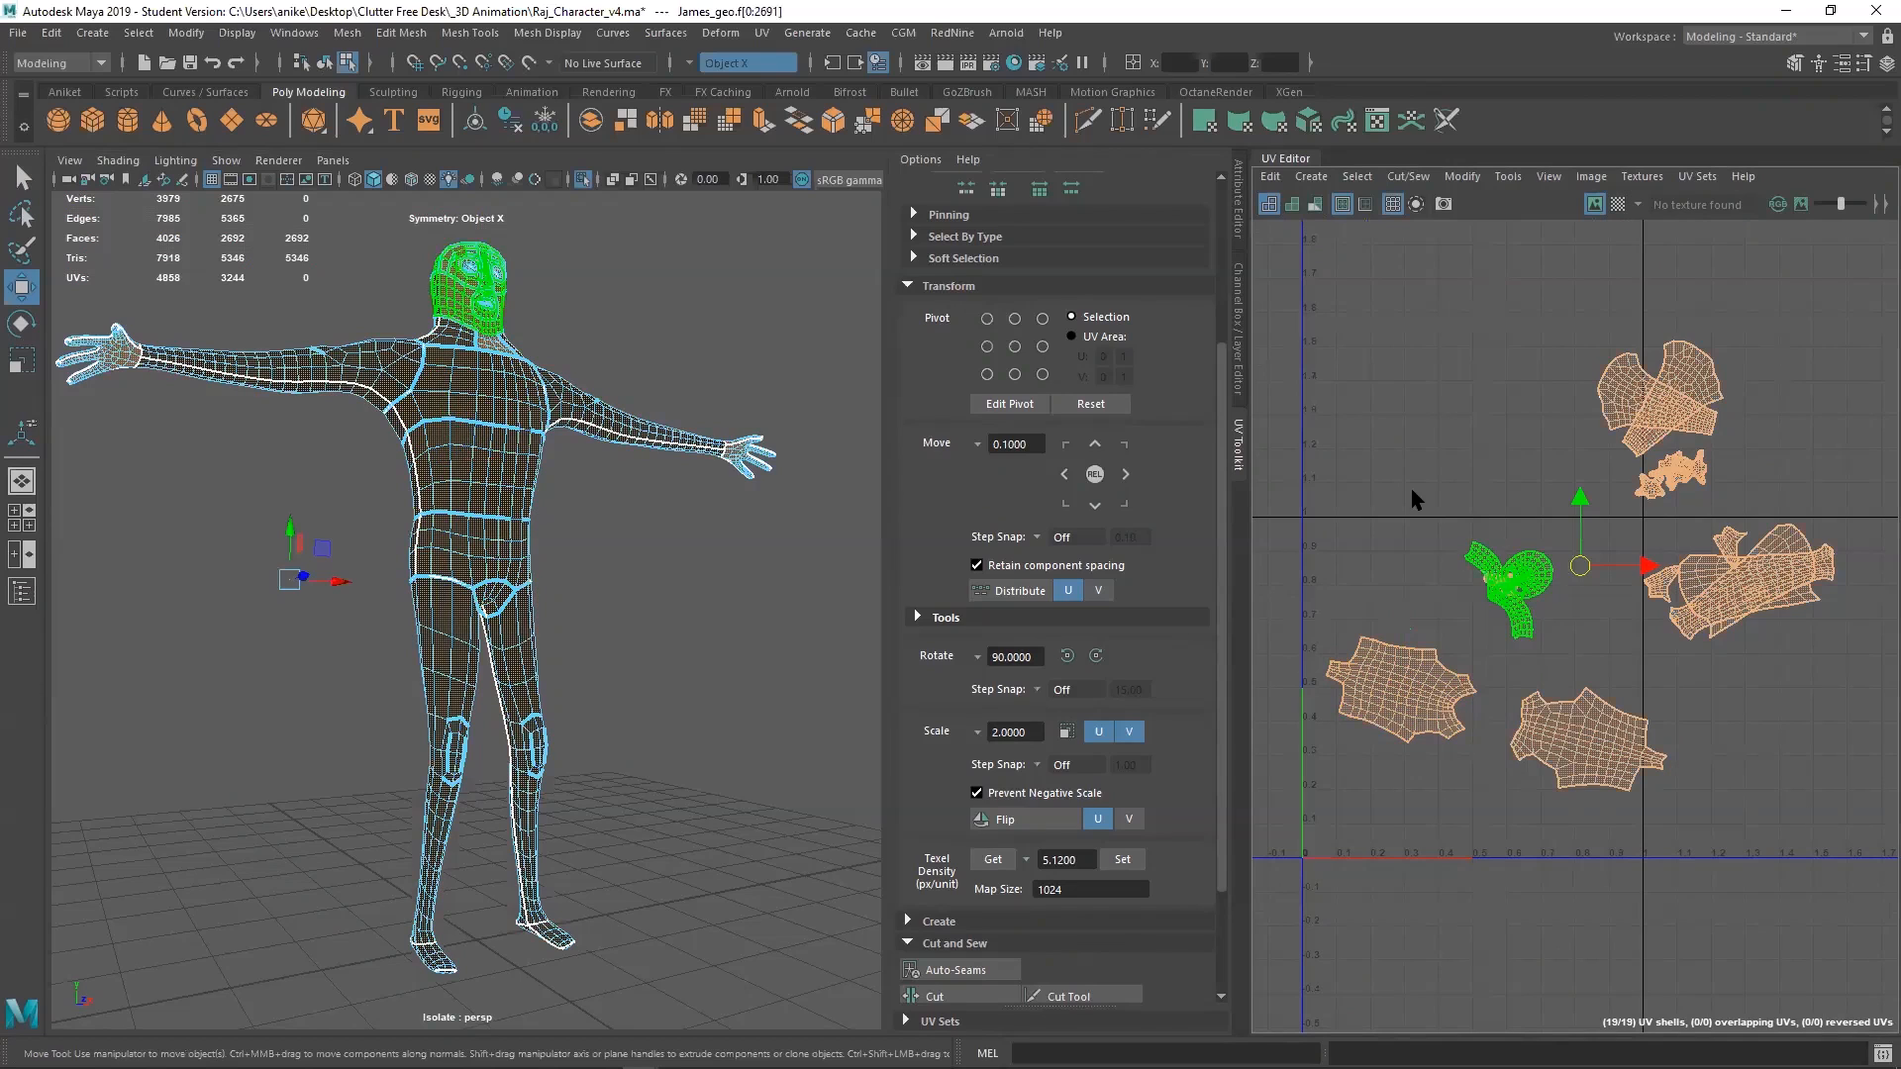
right_click_drag(1417, 485, 1410, 777, "shift")
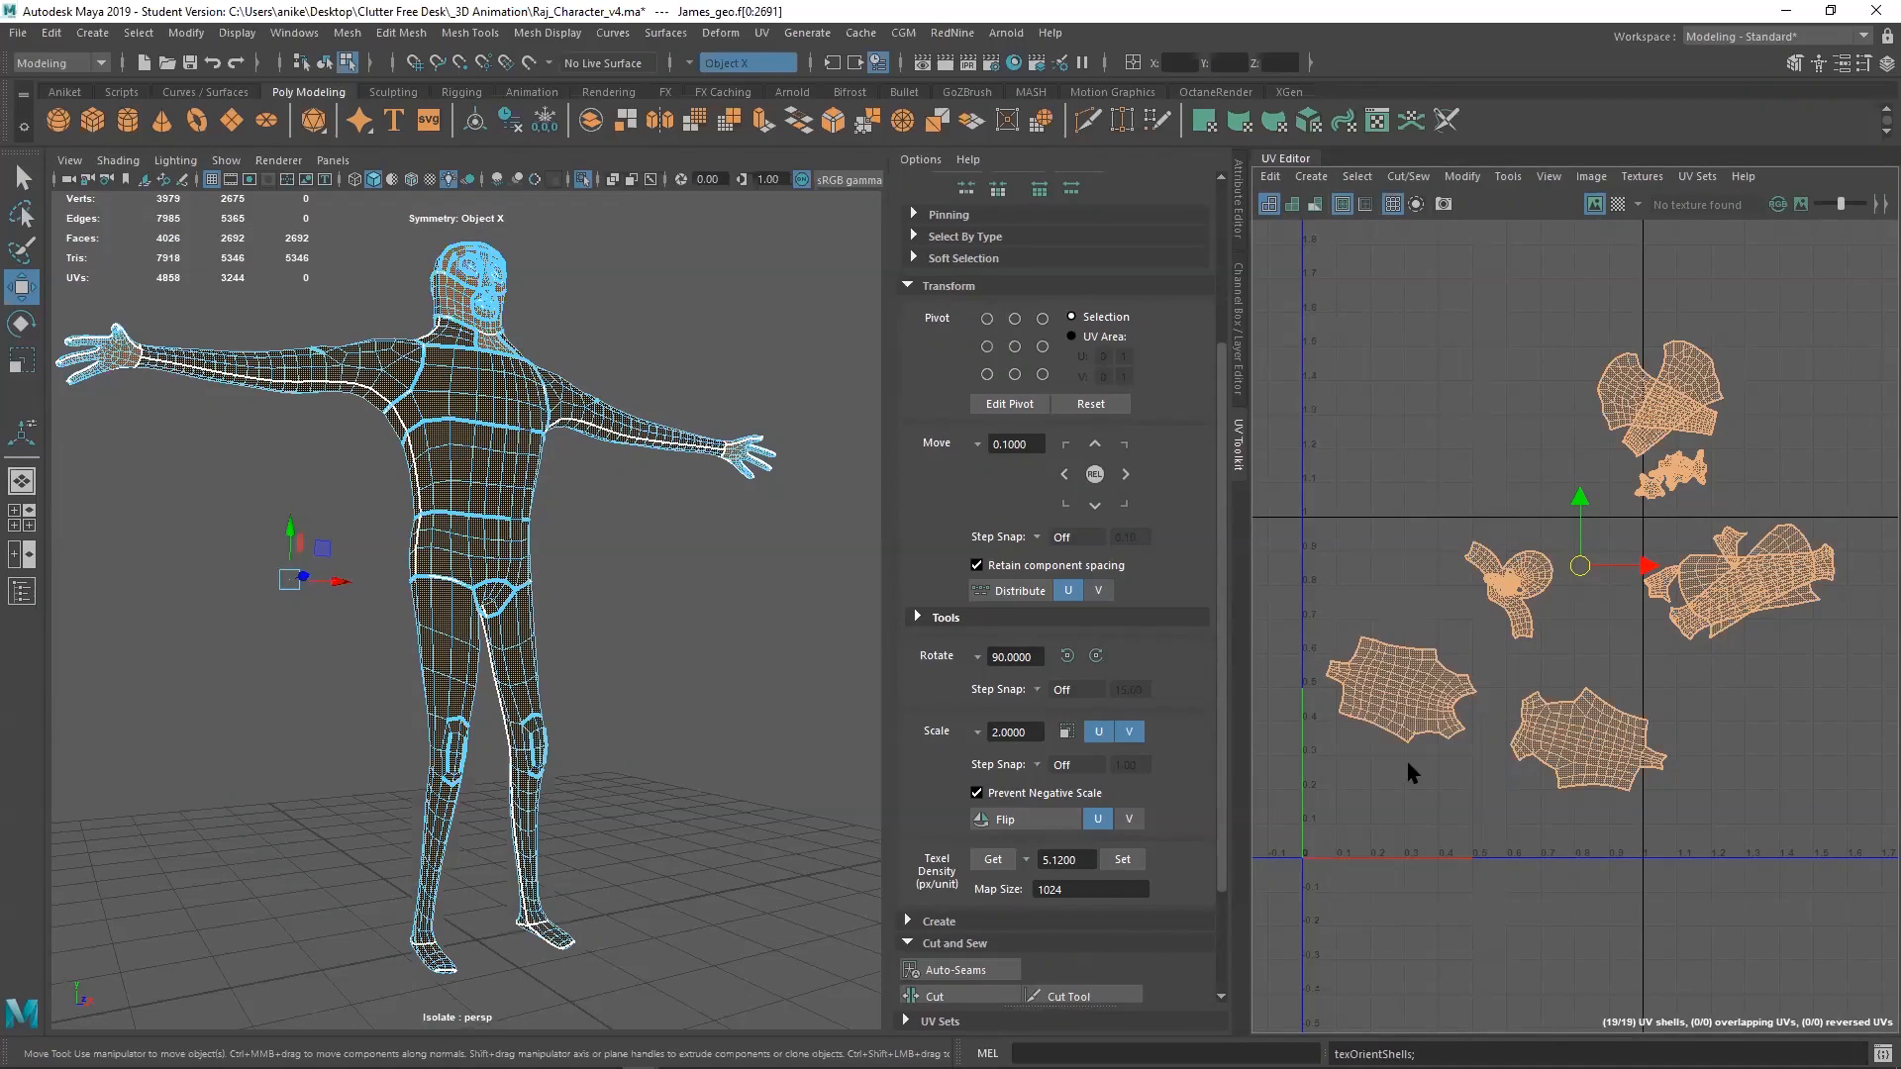
Apply Orient Shells to the front torso shell and orient the back torso shell to one of its central edges
scroll(1086, 867, "down", 3)
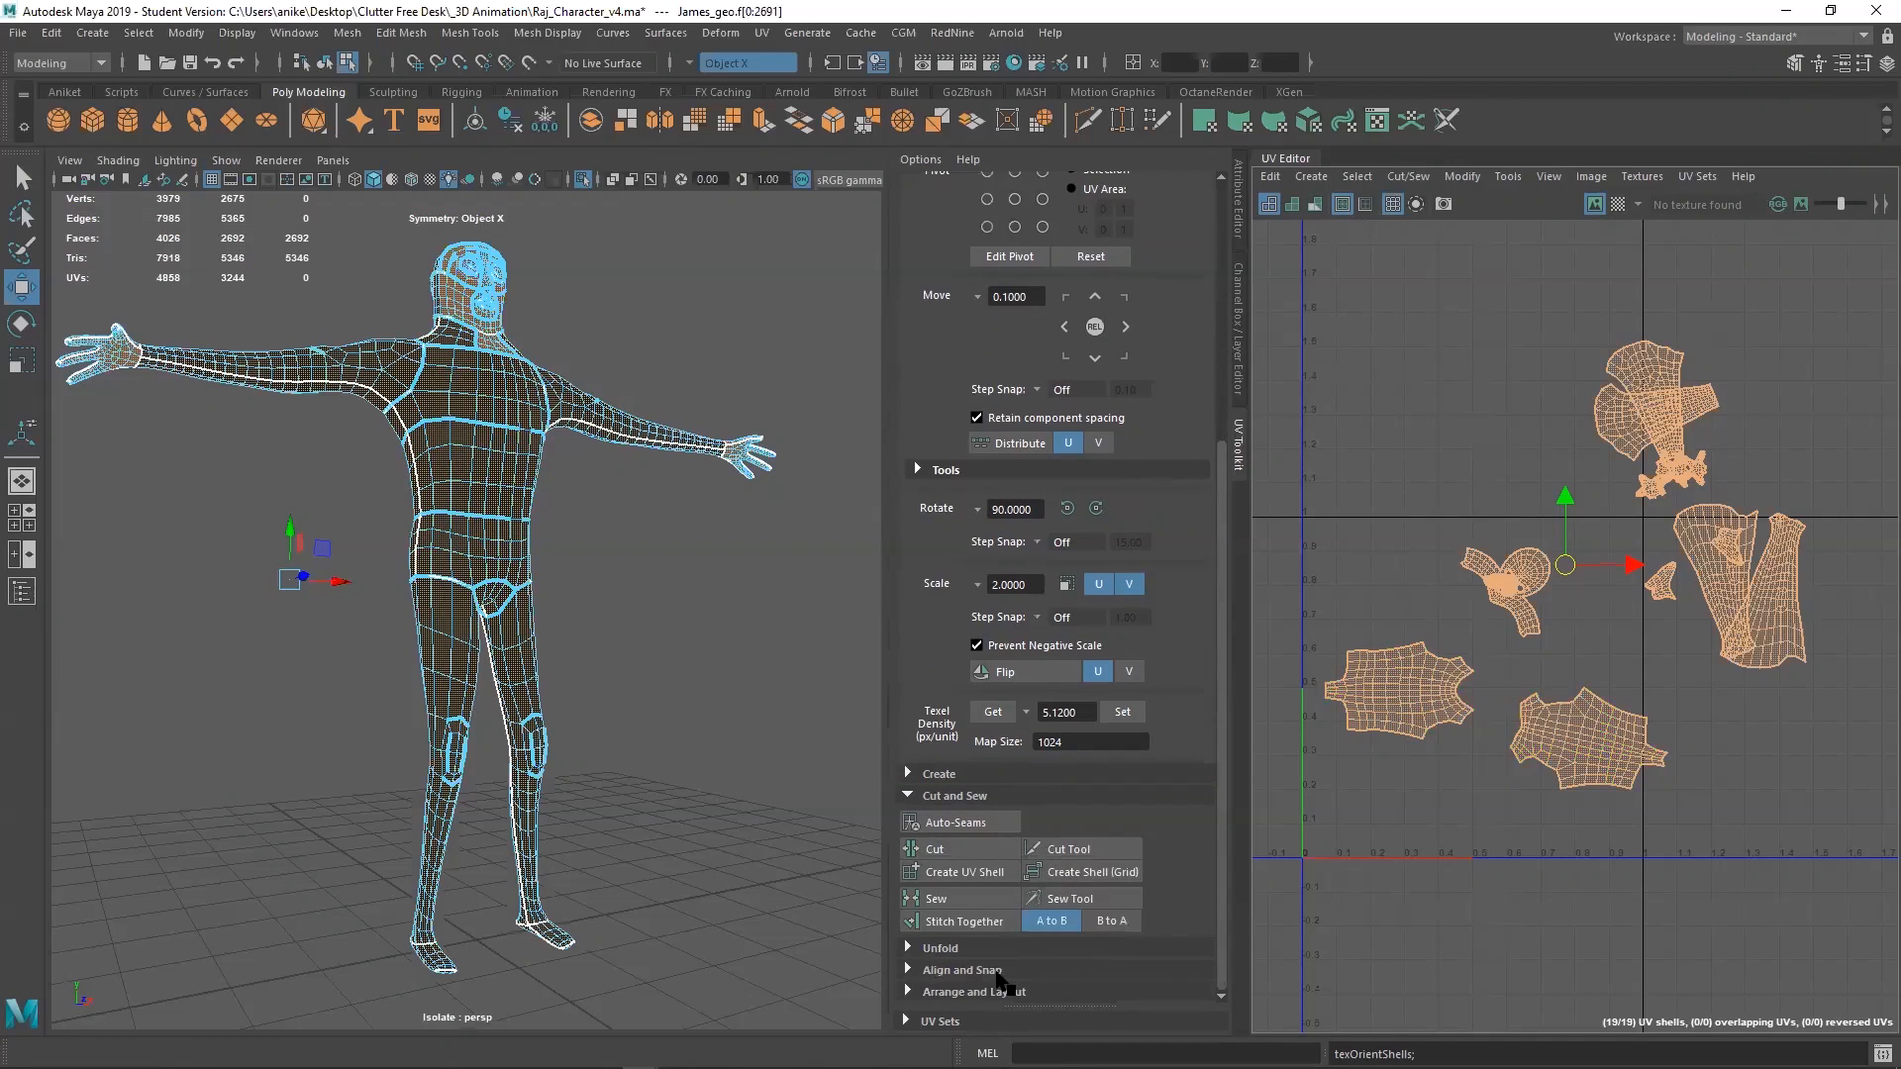
left_click(997, 991)
scroll(1000, 990, "down", 5)
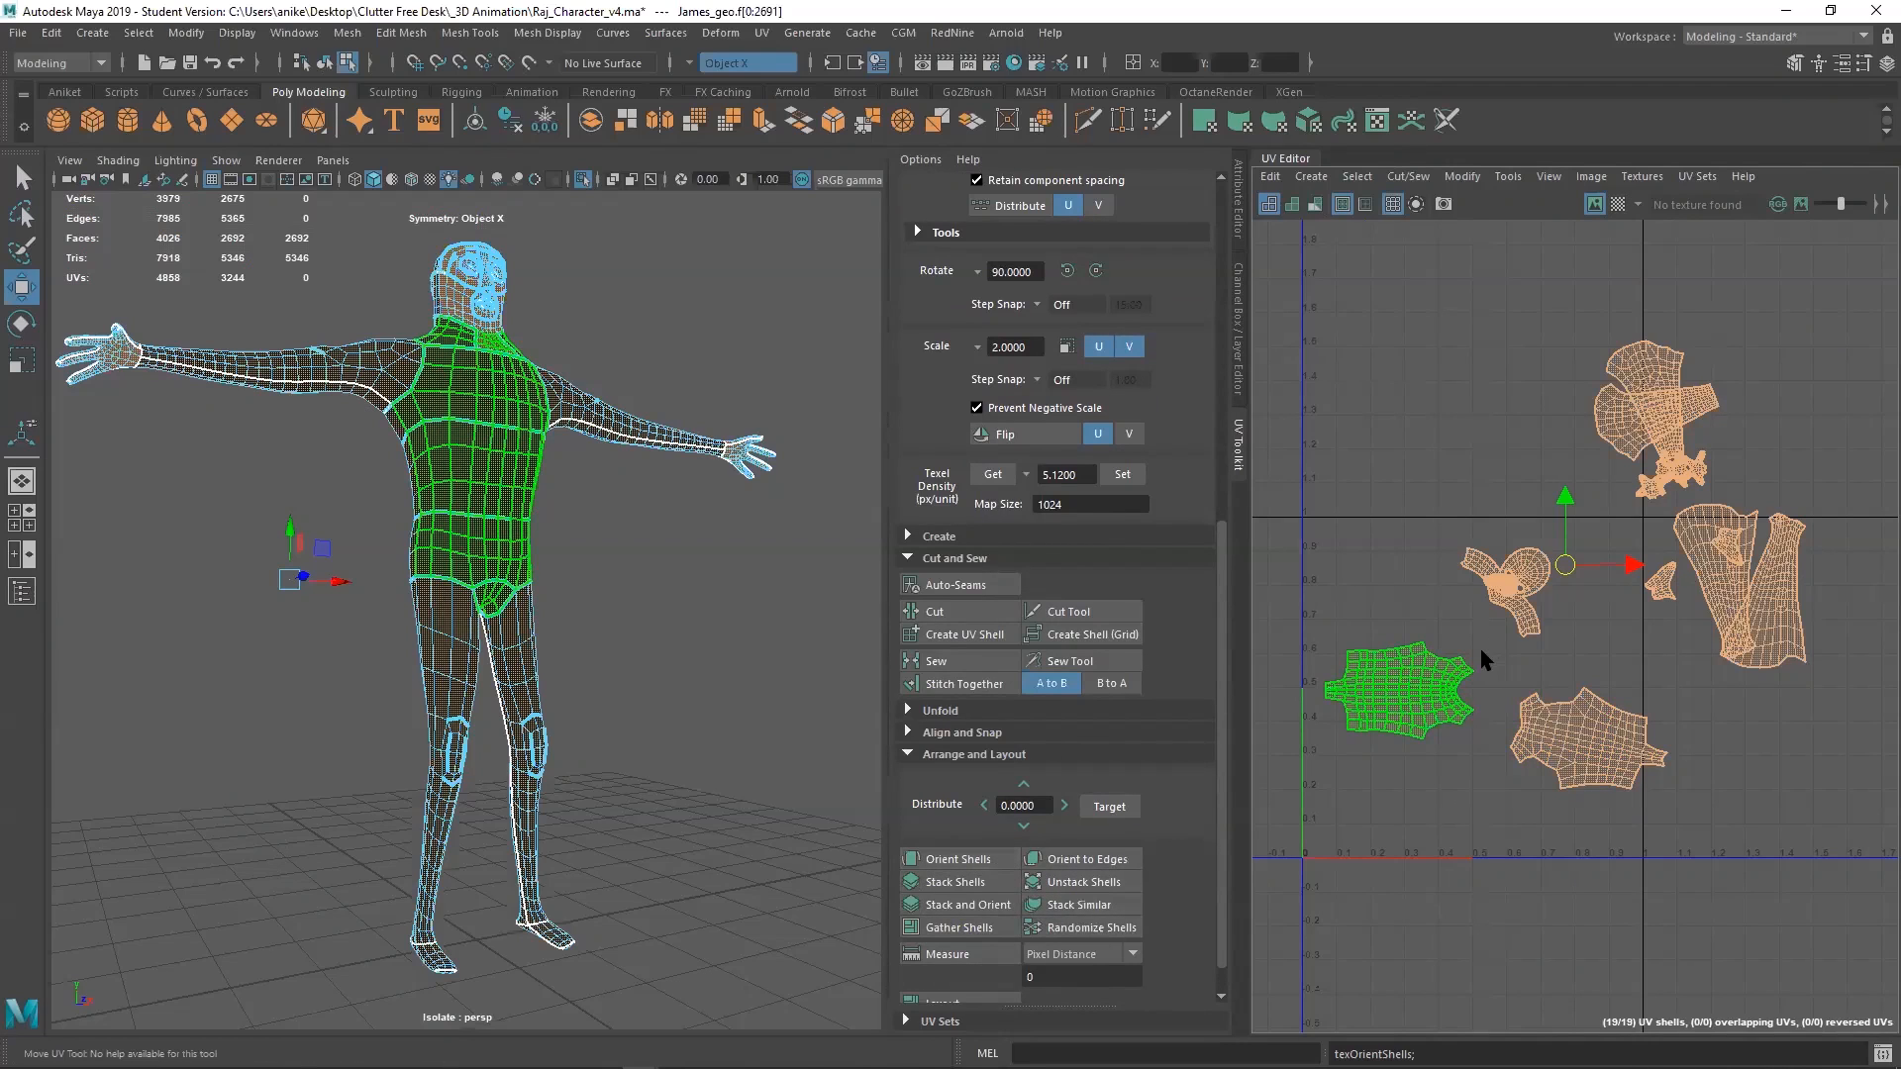
scroll(1512, 621, "up", 2)
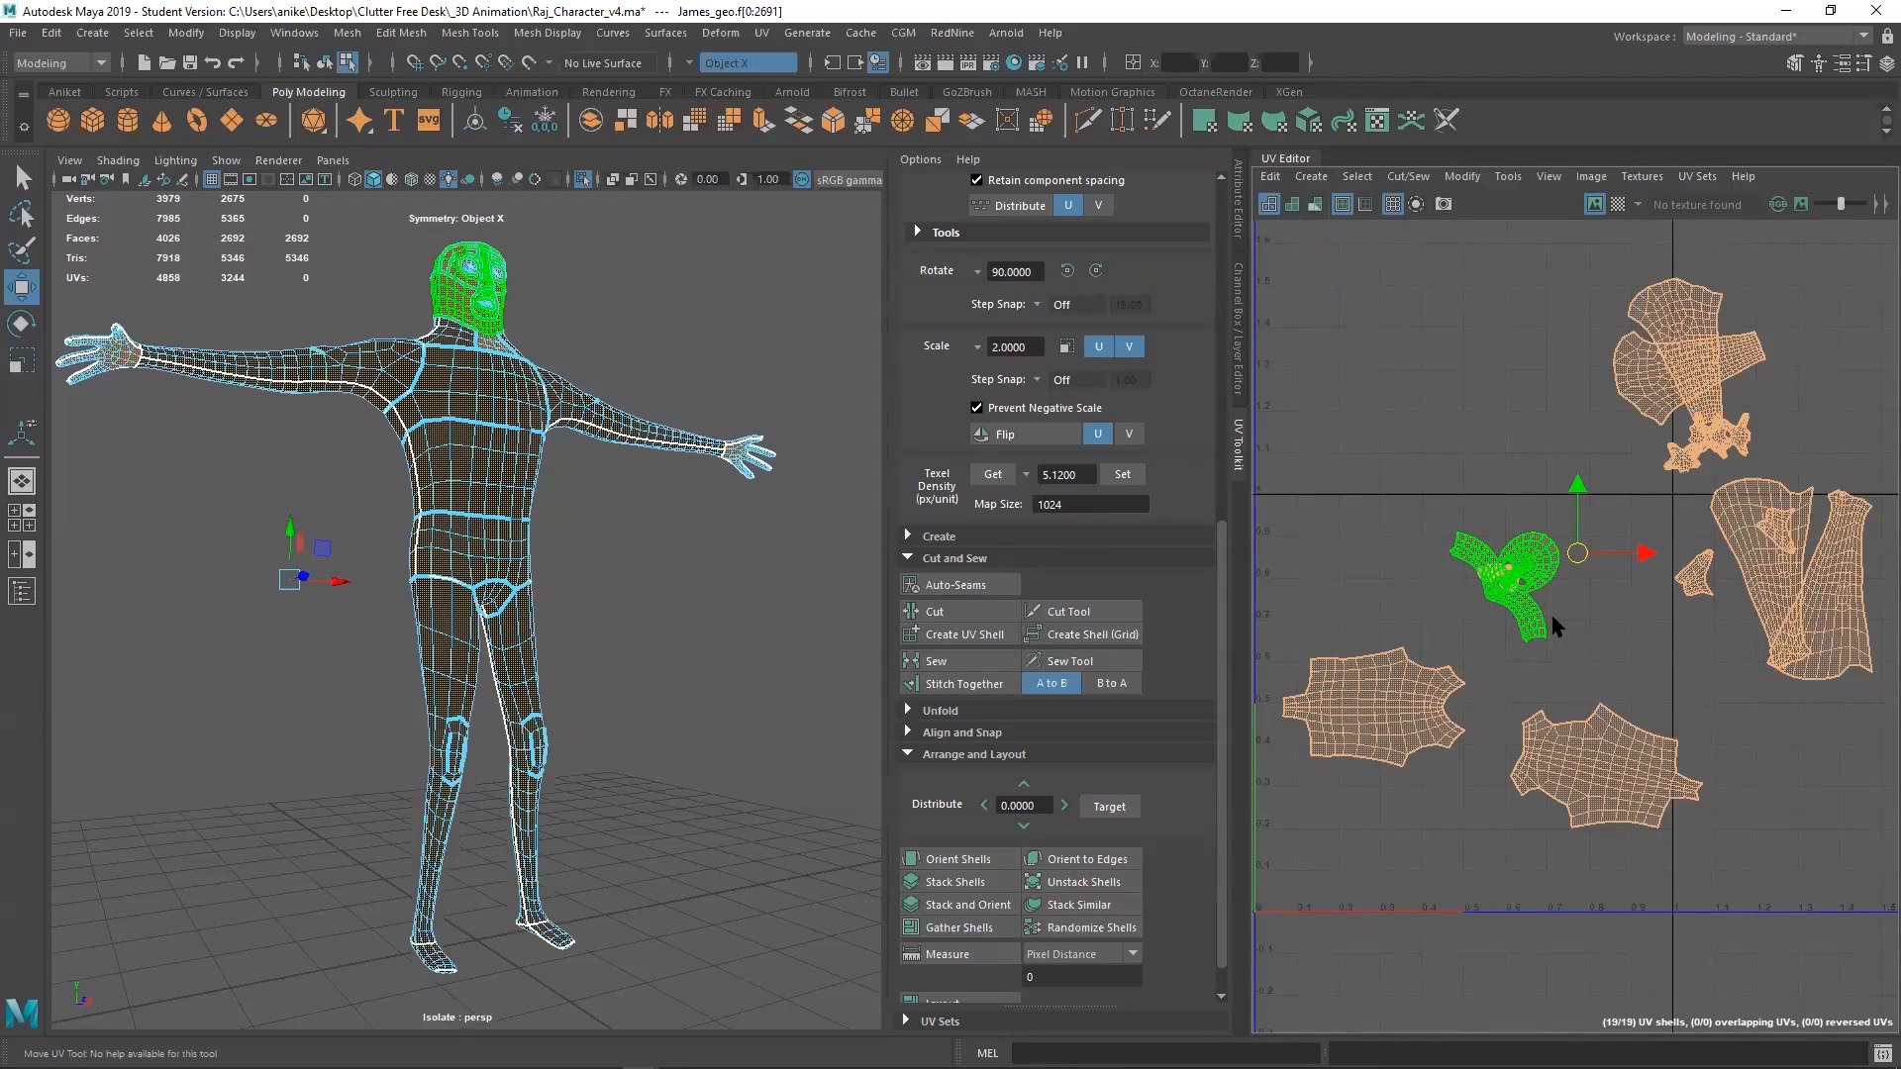
scroll(1616, 598, "down", 2)
scroll(1655, 570, "up", 2)
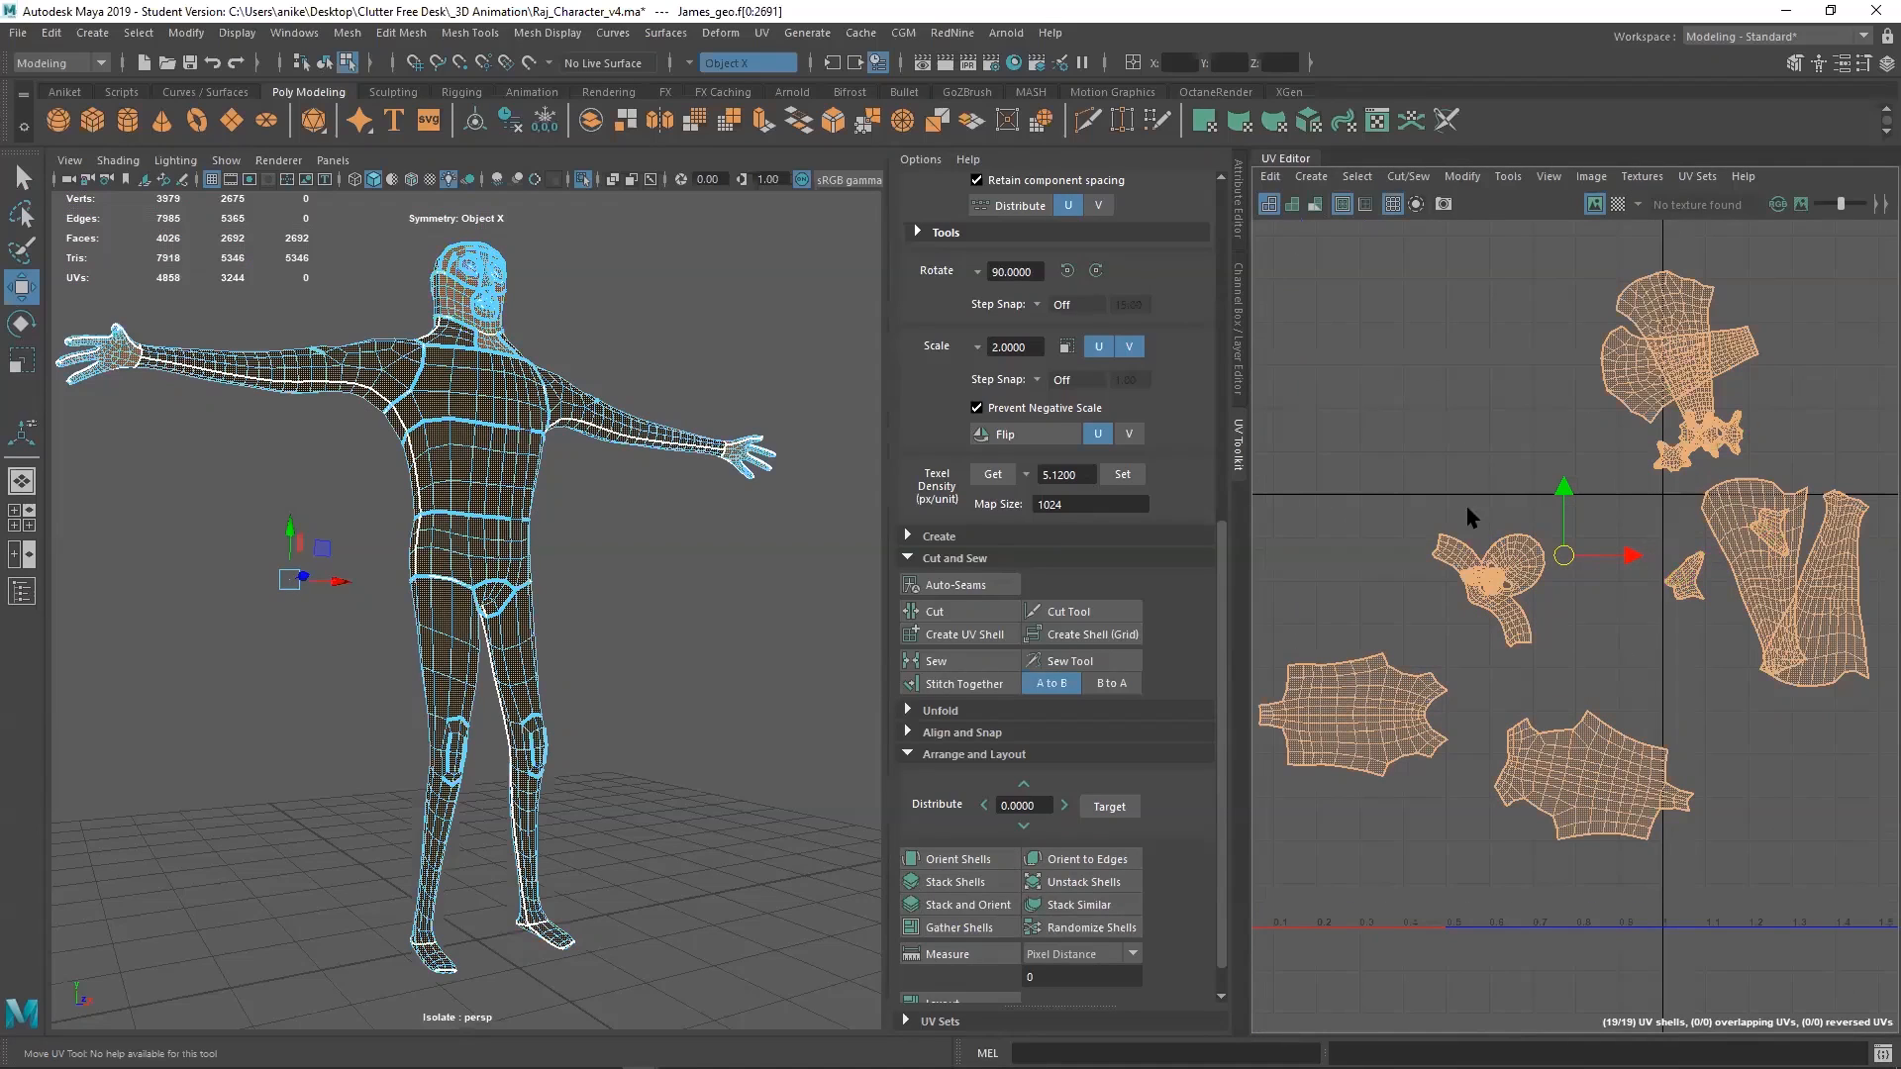
right_click_drag(1349, 532, 1352, 490)
left_click(1348, 719)
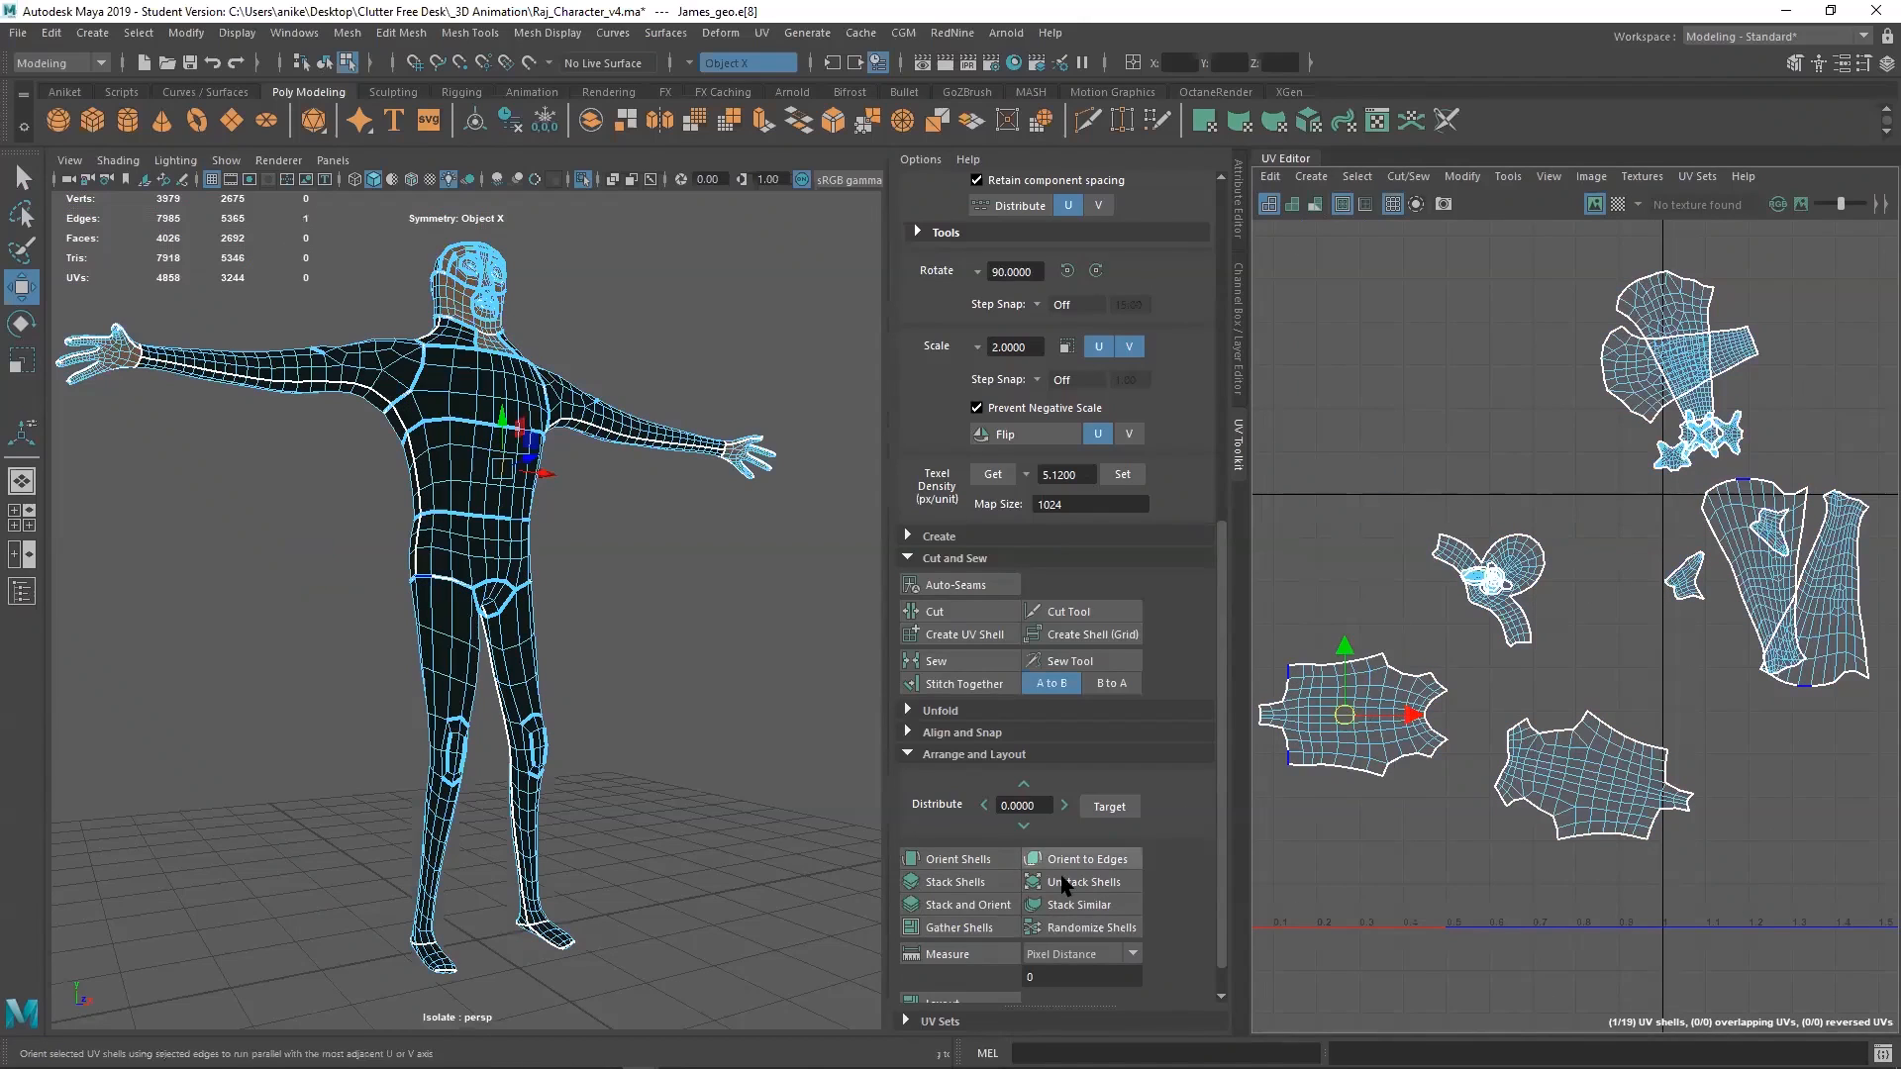
left_click(990, 859)
left_click(1594, 784)
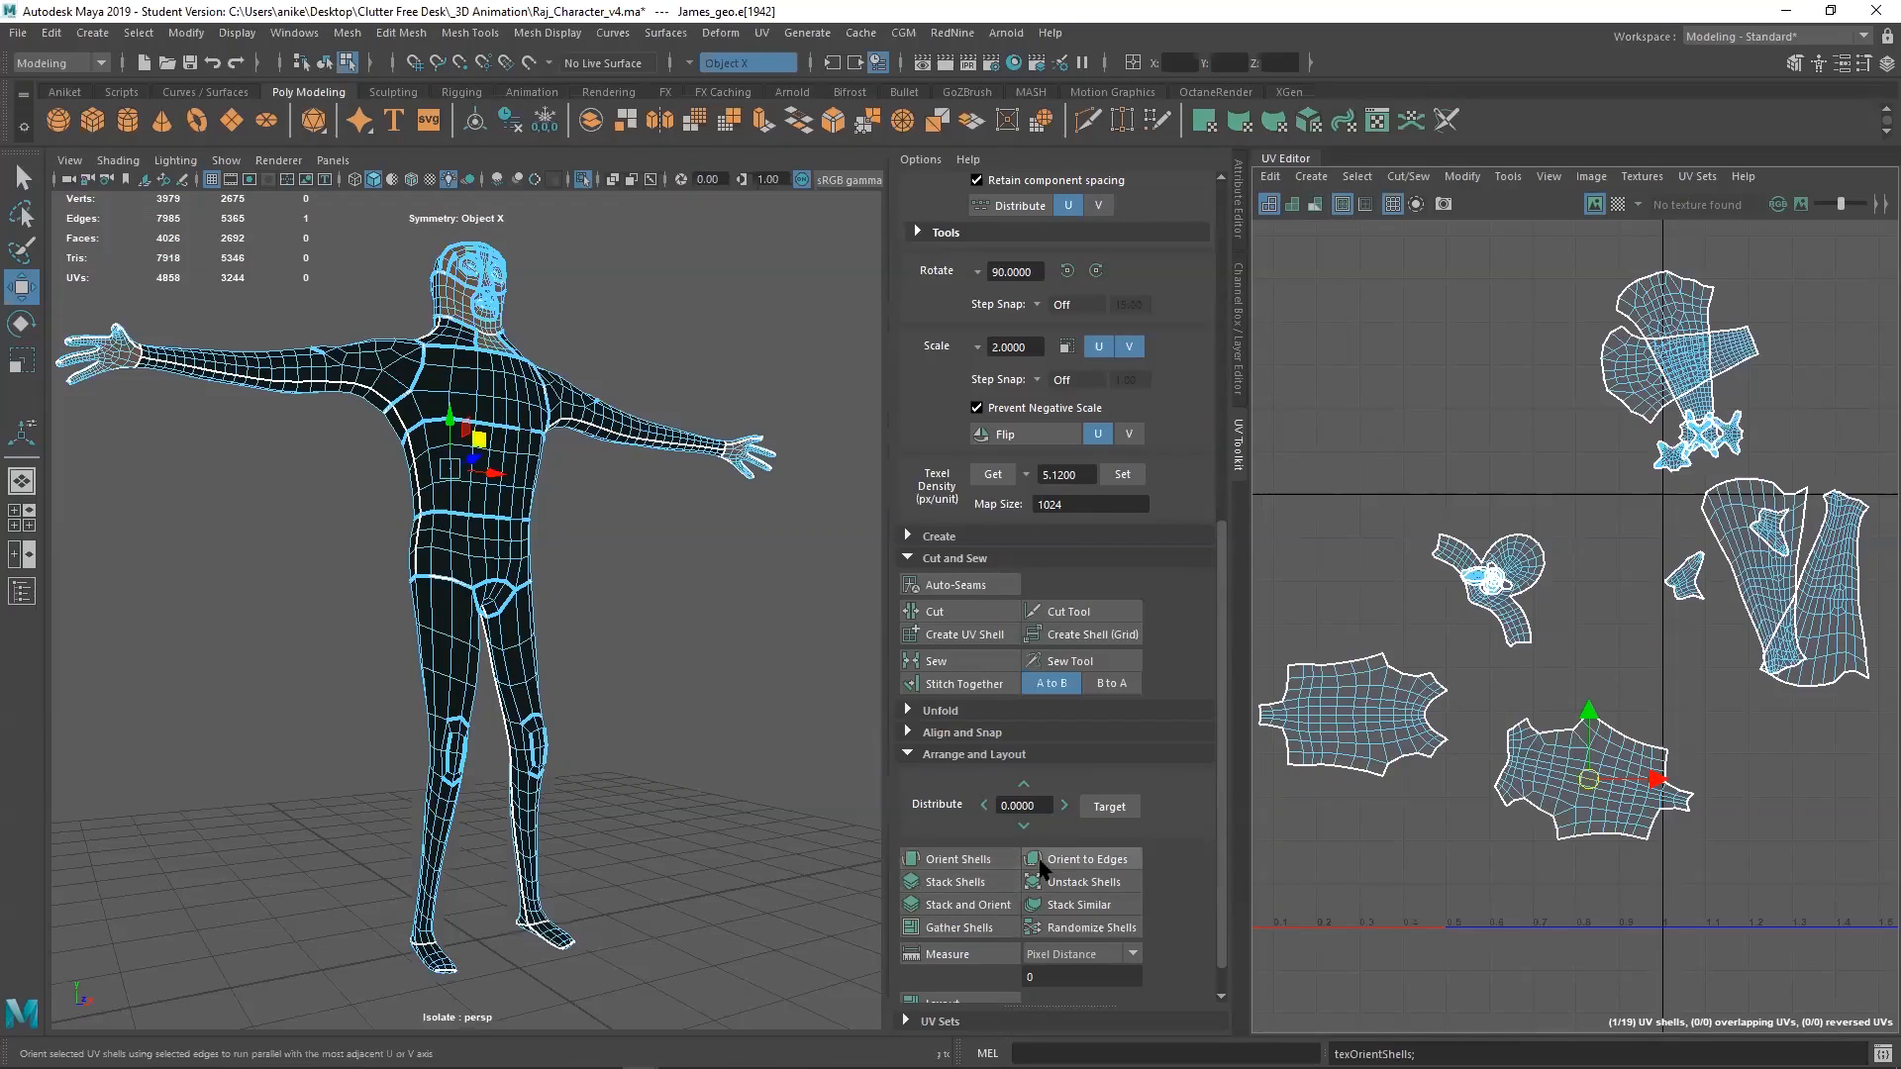
left_click(1105, 867)
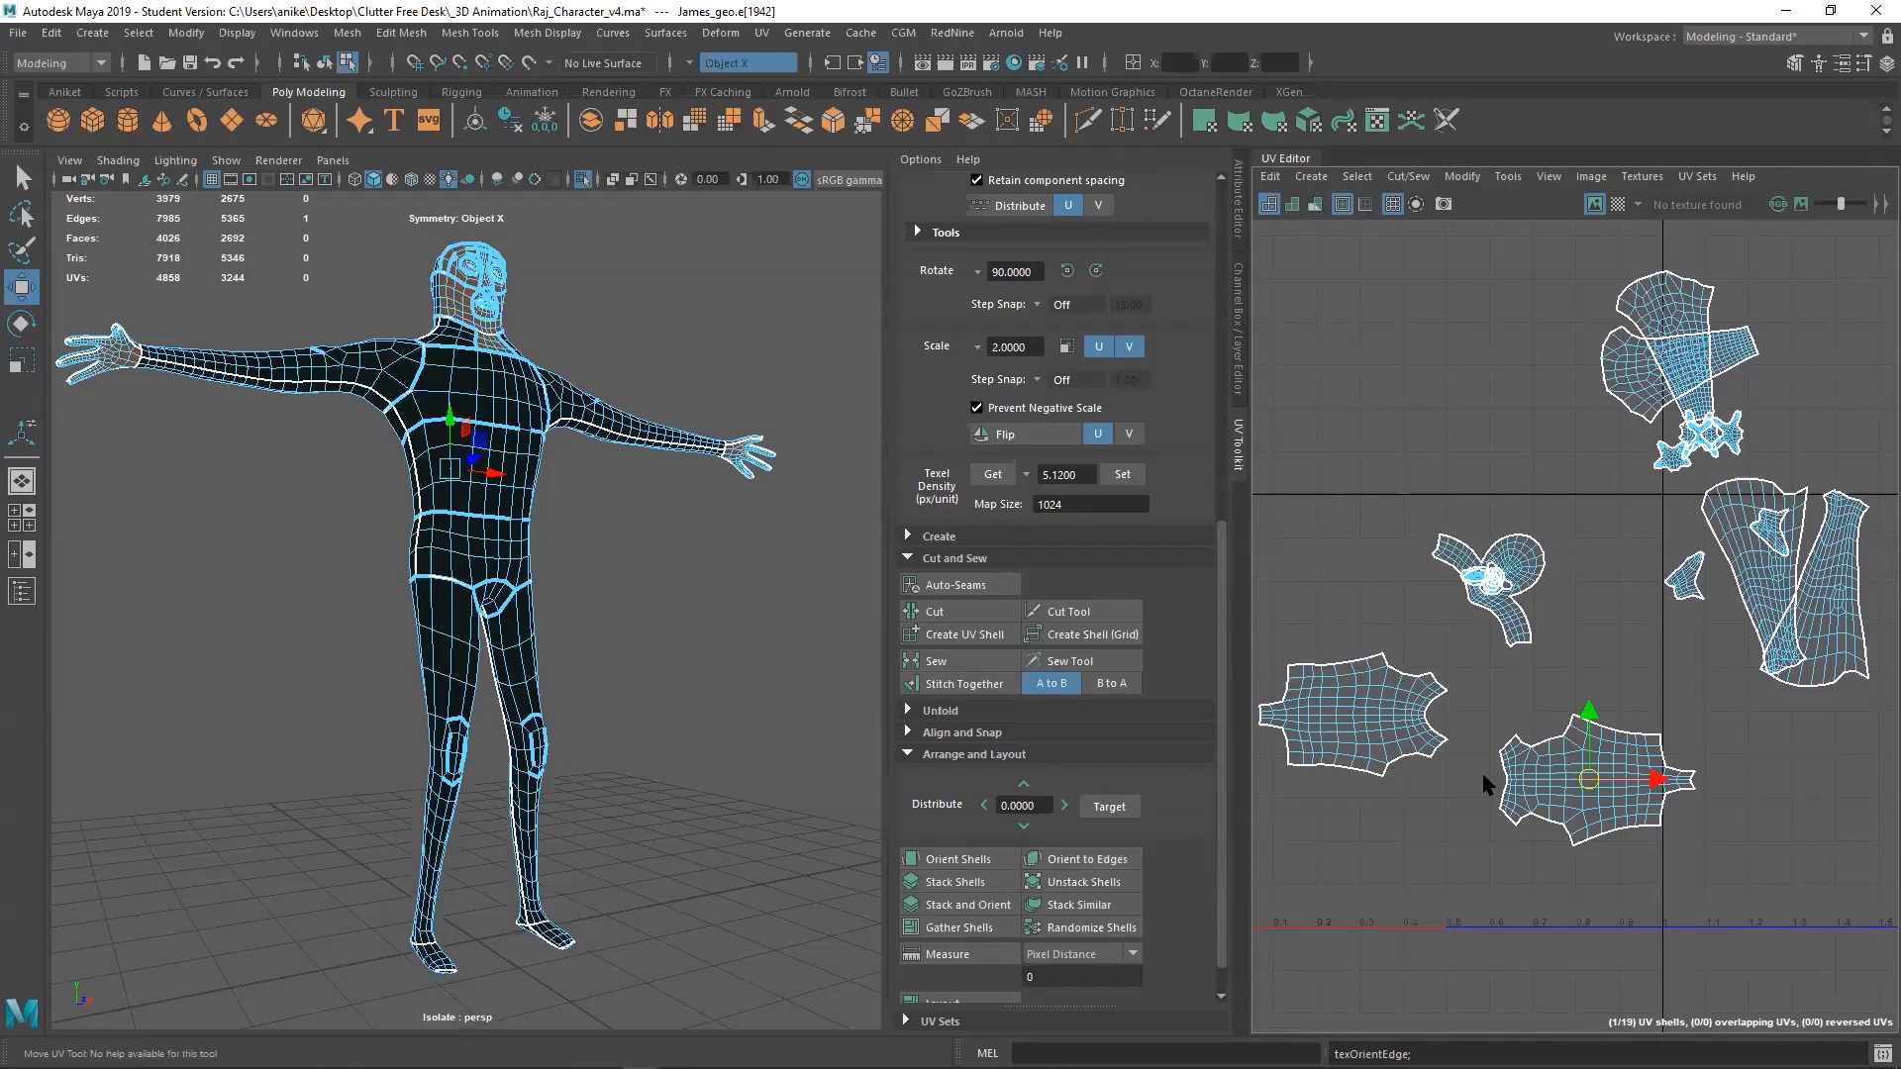
Straighten the head shell by orienting it to an edge along the centre line of the head
left_click(1294, 753)
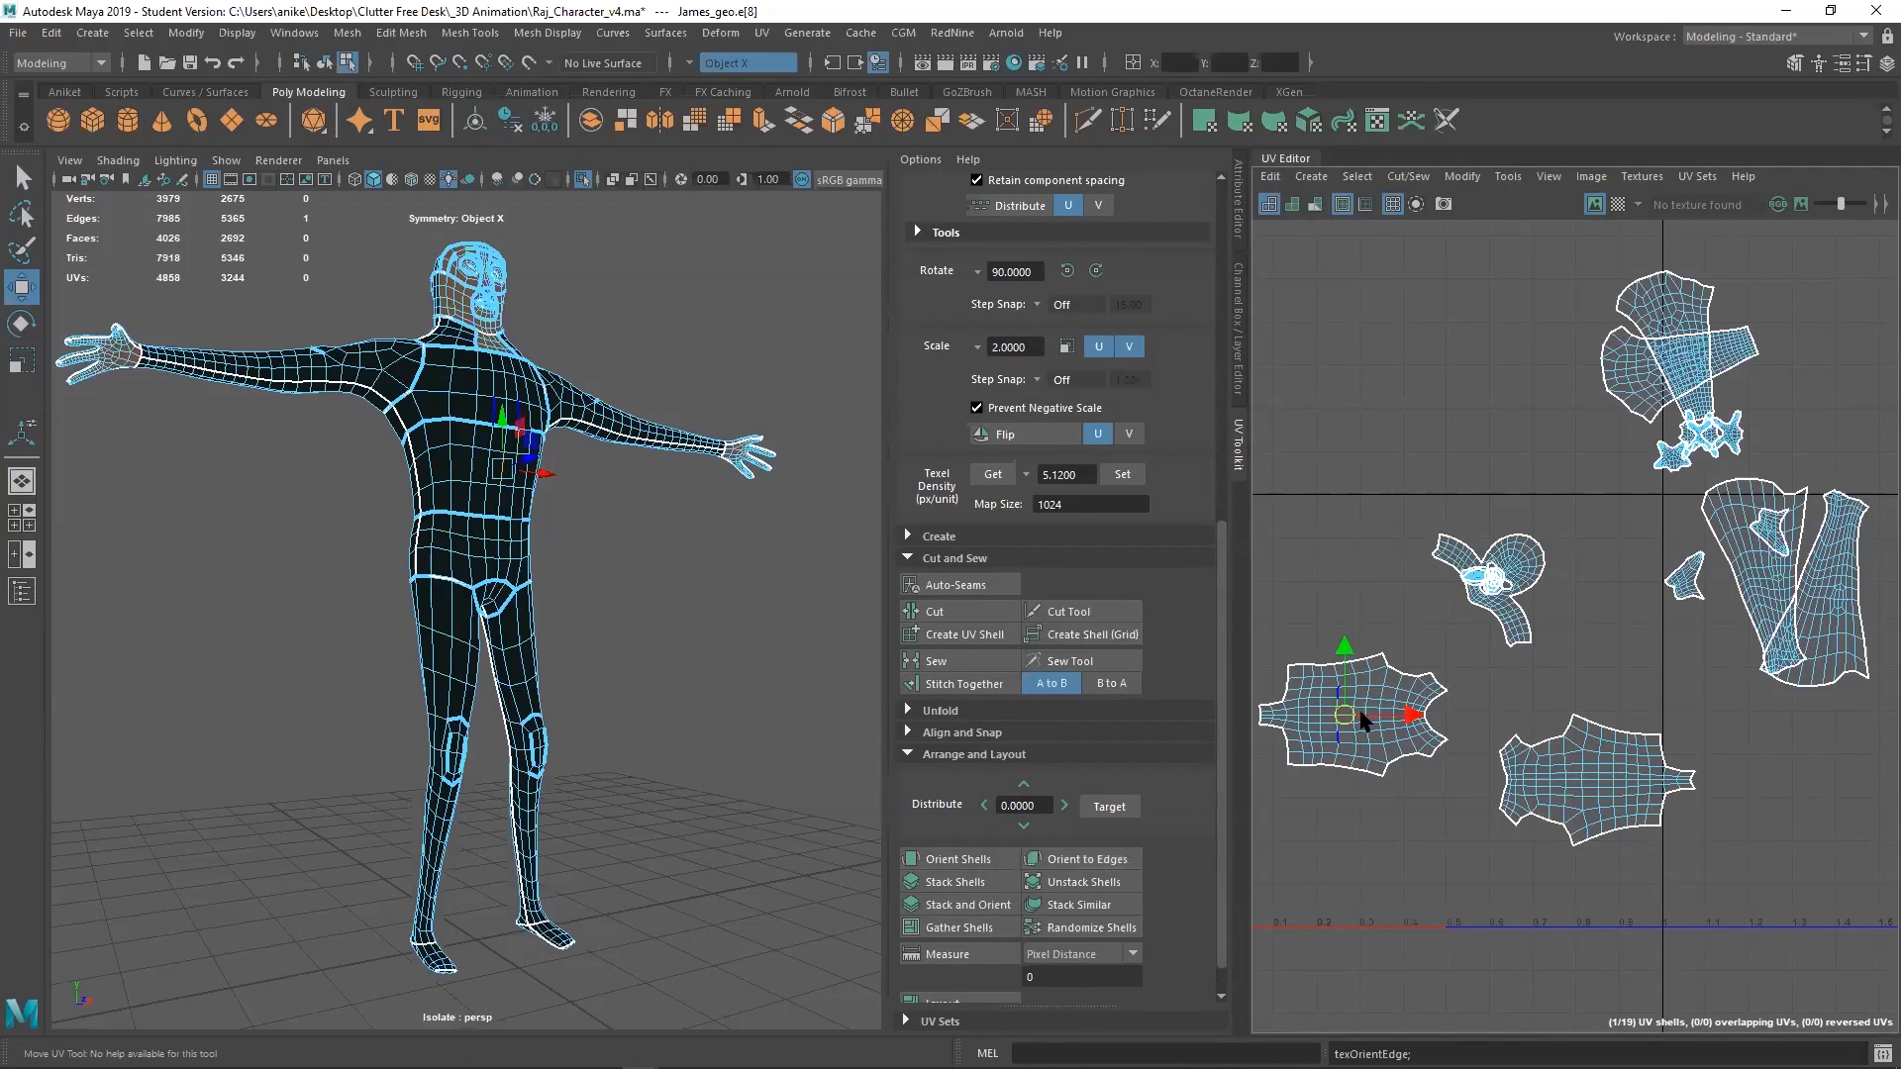
scroll(1318, 709, "up", 2)
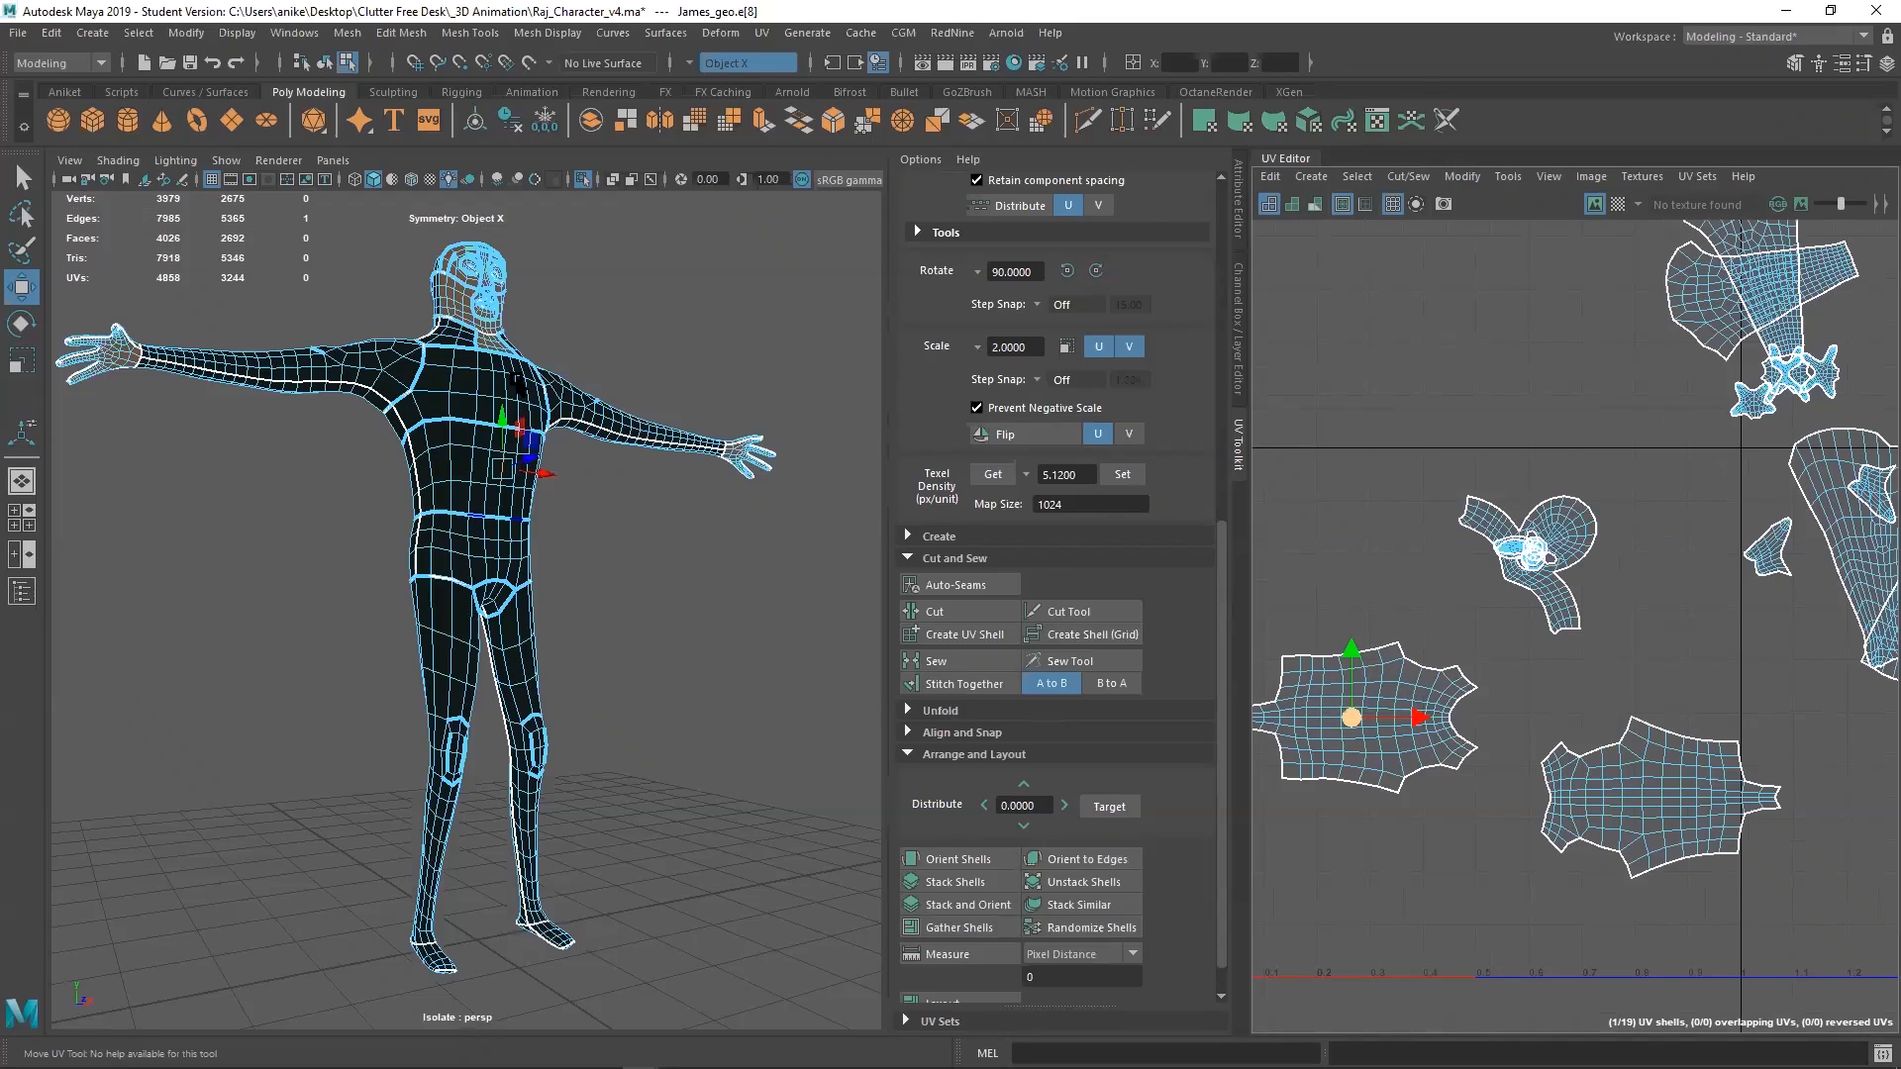
scroll(1497, 492, "up", 3)
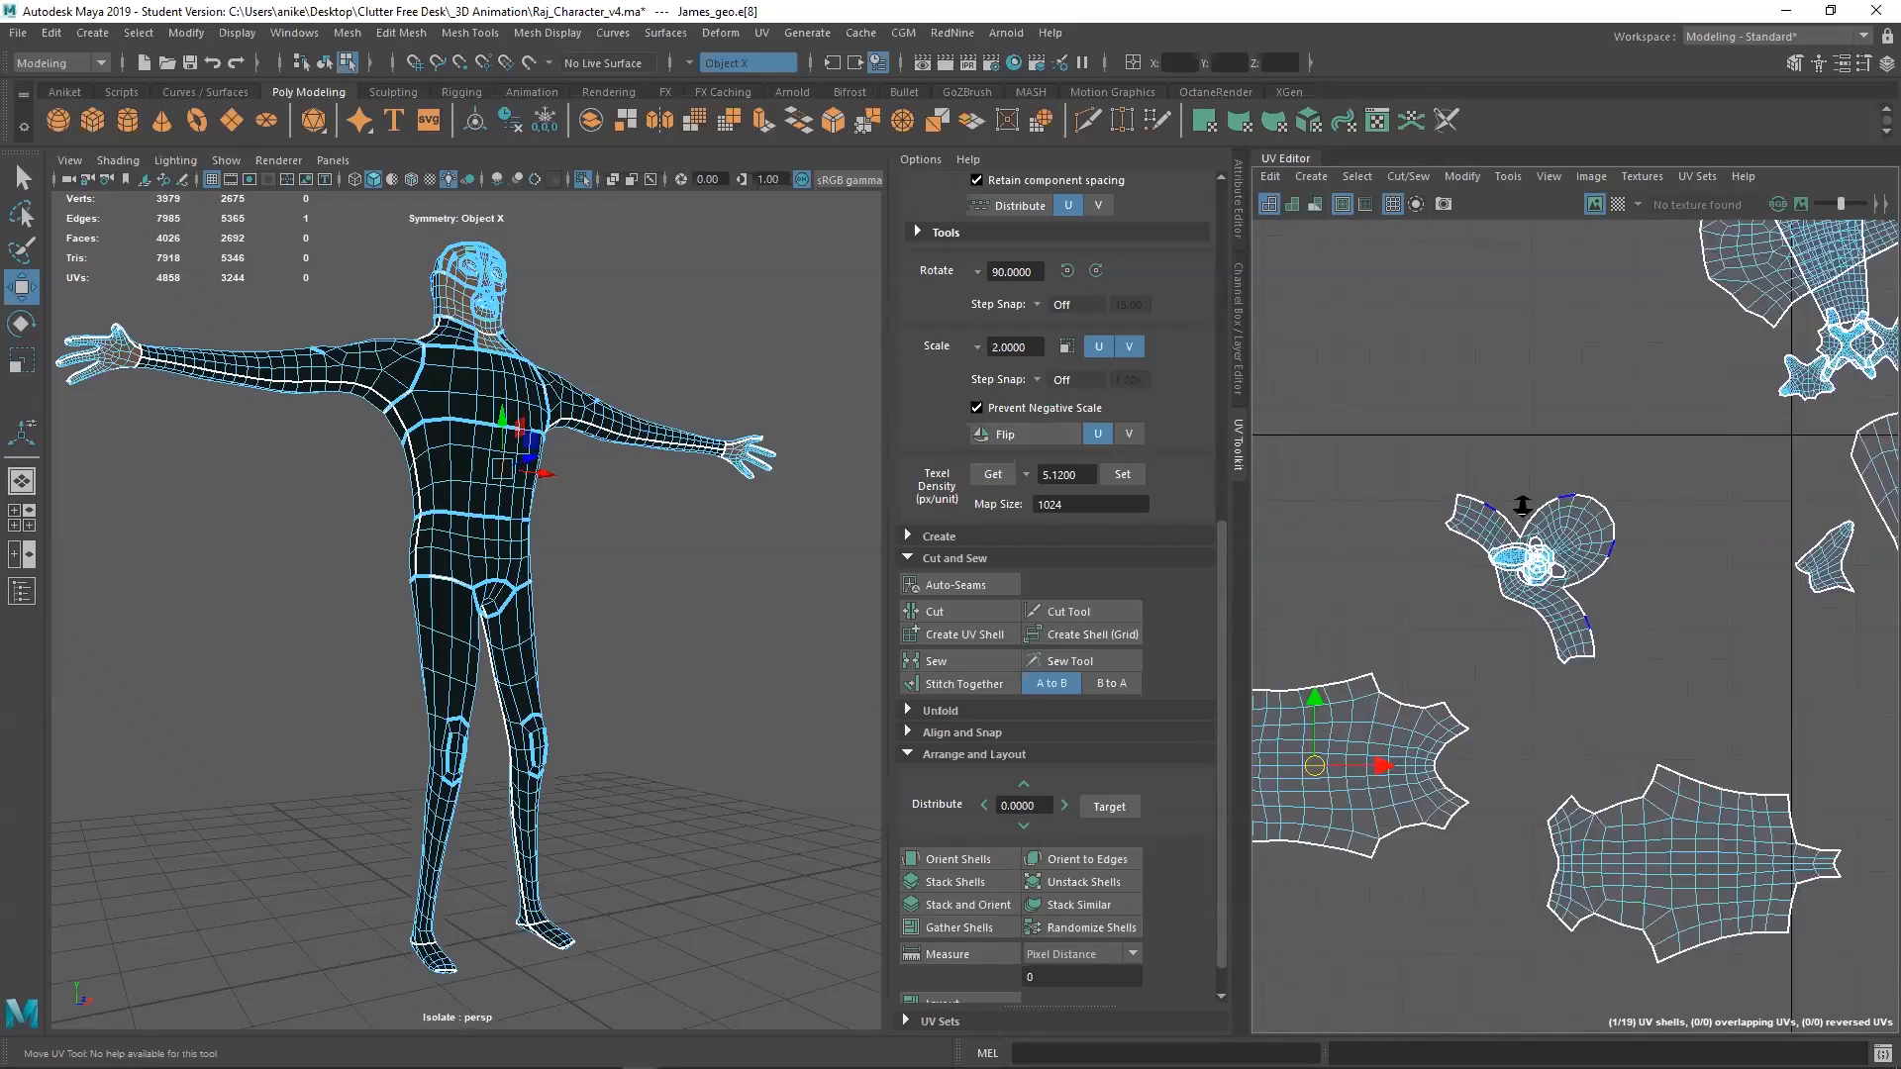
left_click(1629, 537)
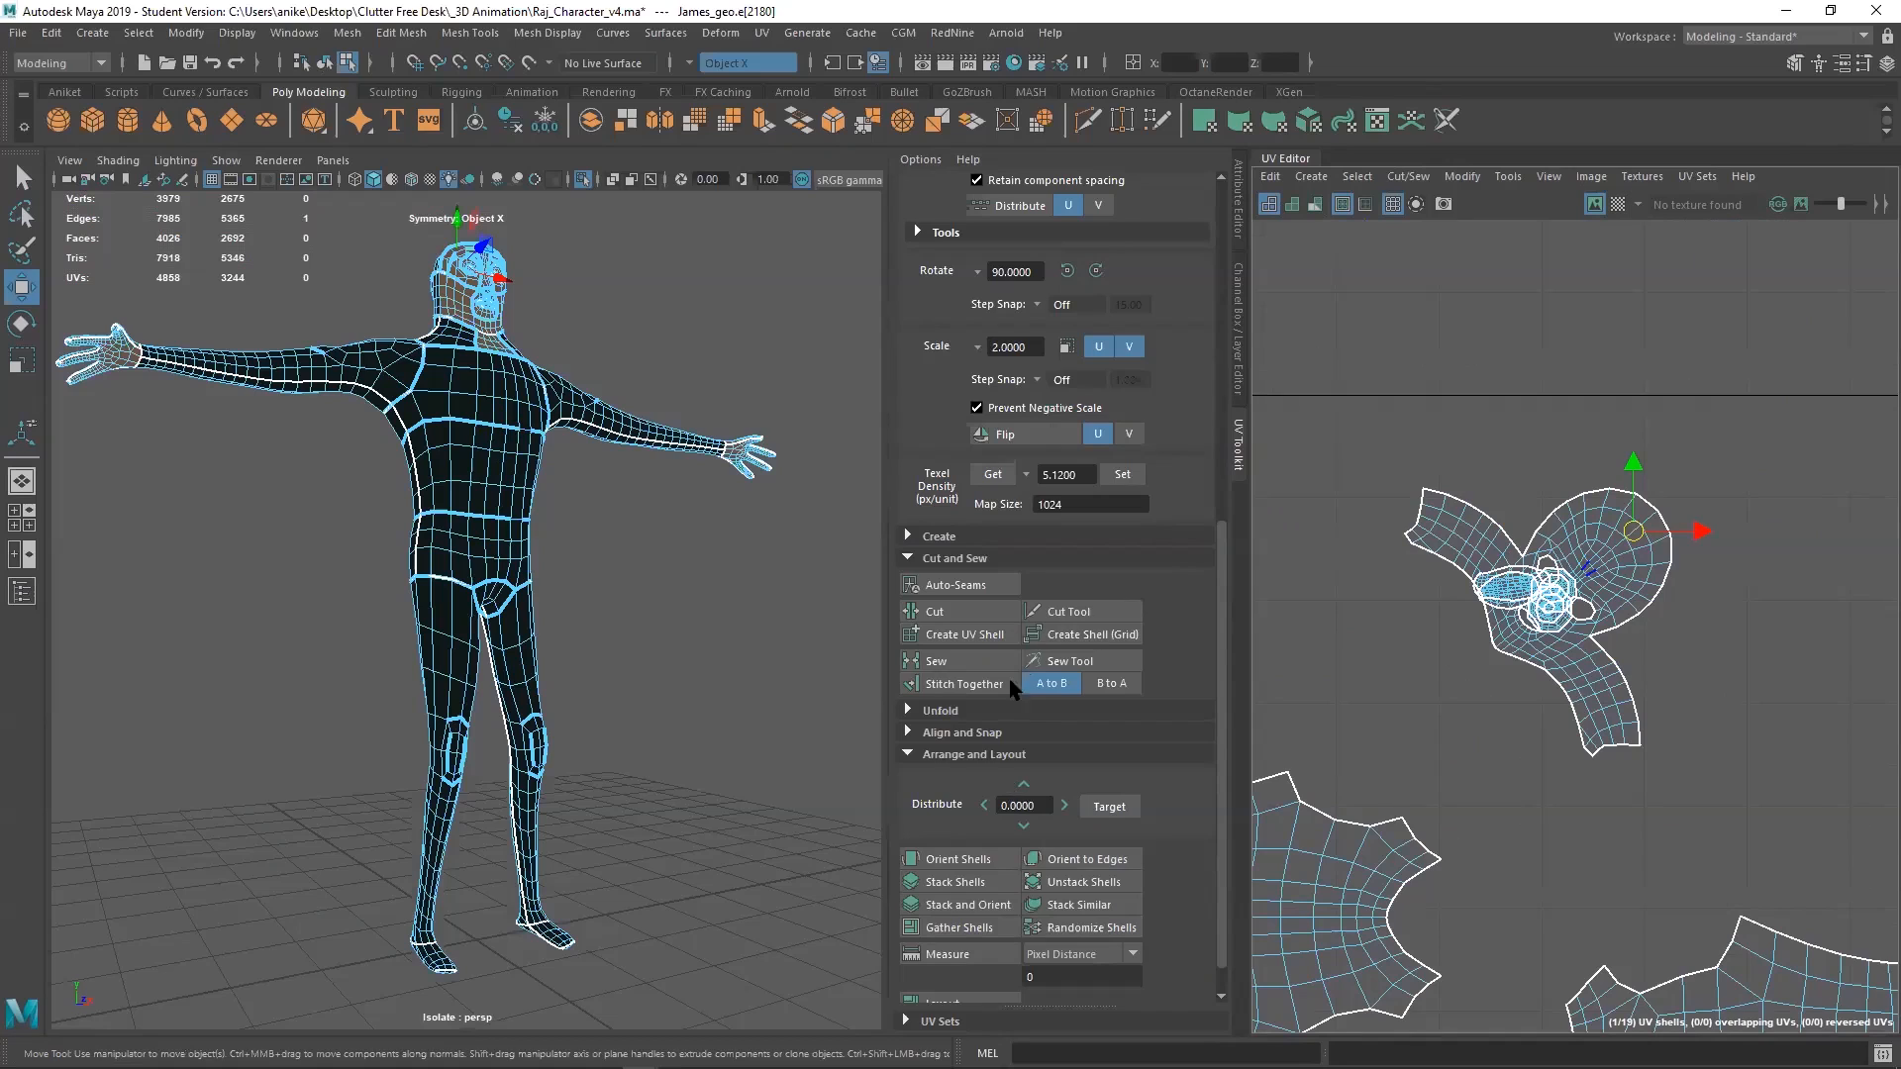
left_click(1101, 857)
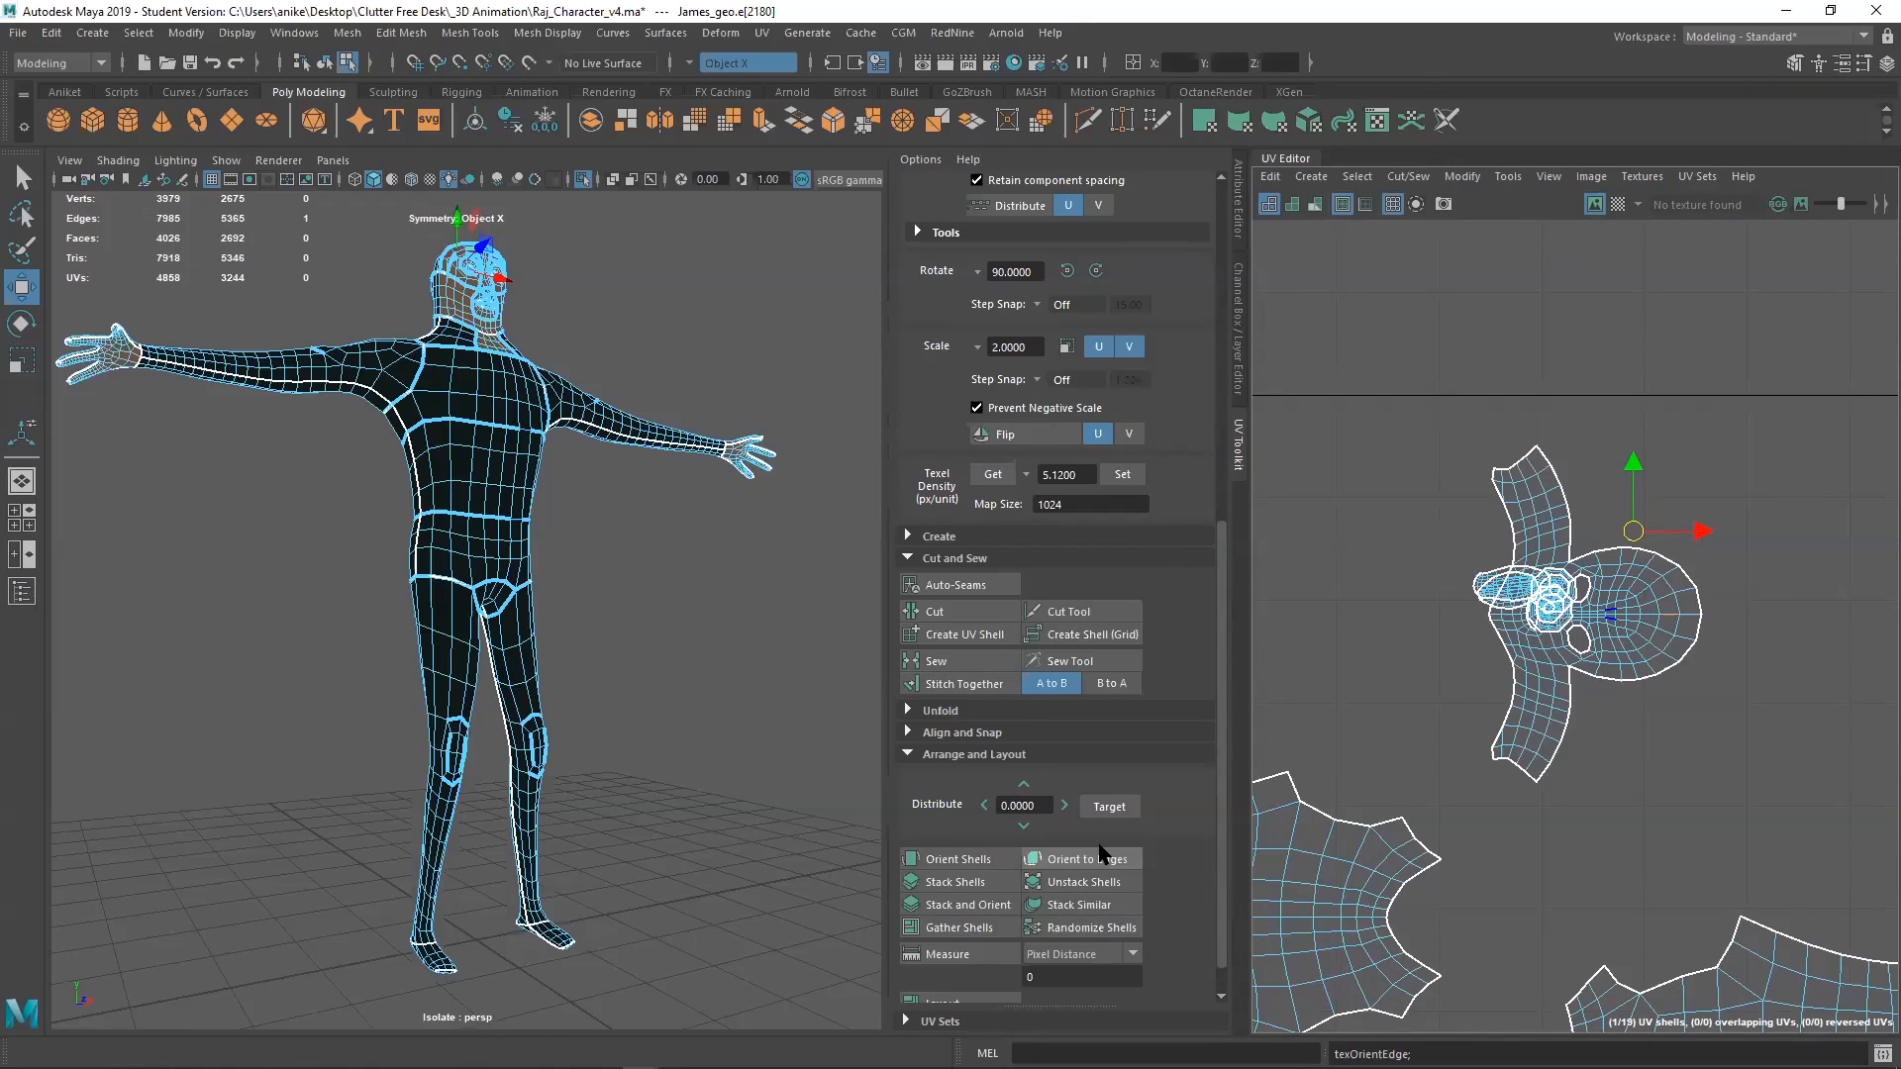
Undo the edge-only rotation attempt and rotate the whole head shell 90 degrees counterclockwise so the face stands upright
left_click(1067, 272)
mouse_move(1527, 438)
right_mouse_down("shift")
mouse_move(1529, 411)
mouse_move(1453, 421)
mouse_move(1528, 444)
right_mouse_up("shift")
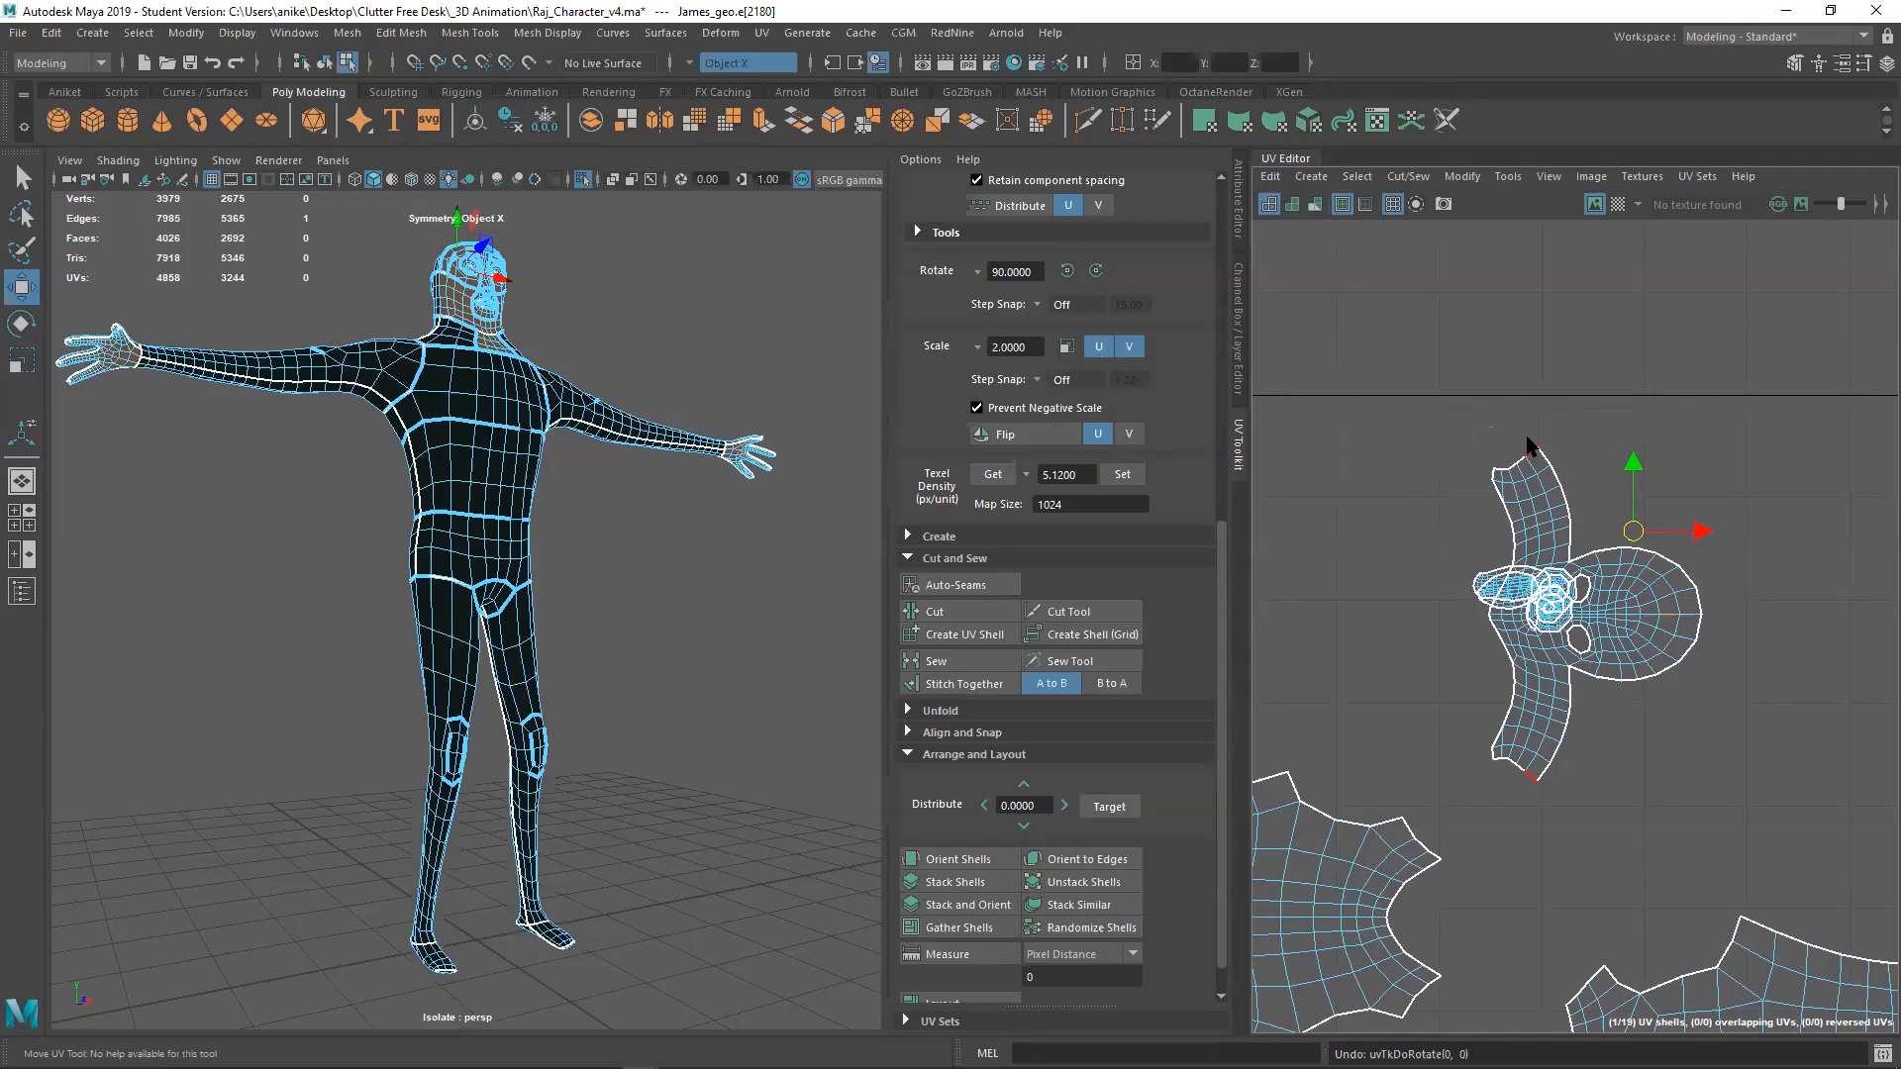
right_click_drag(1437, 369, 1527, 503)
left_click(1527, 503)
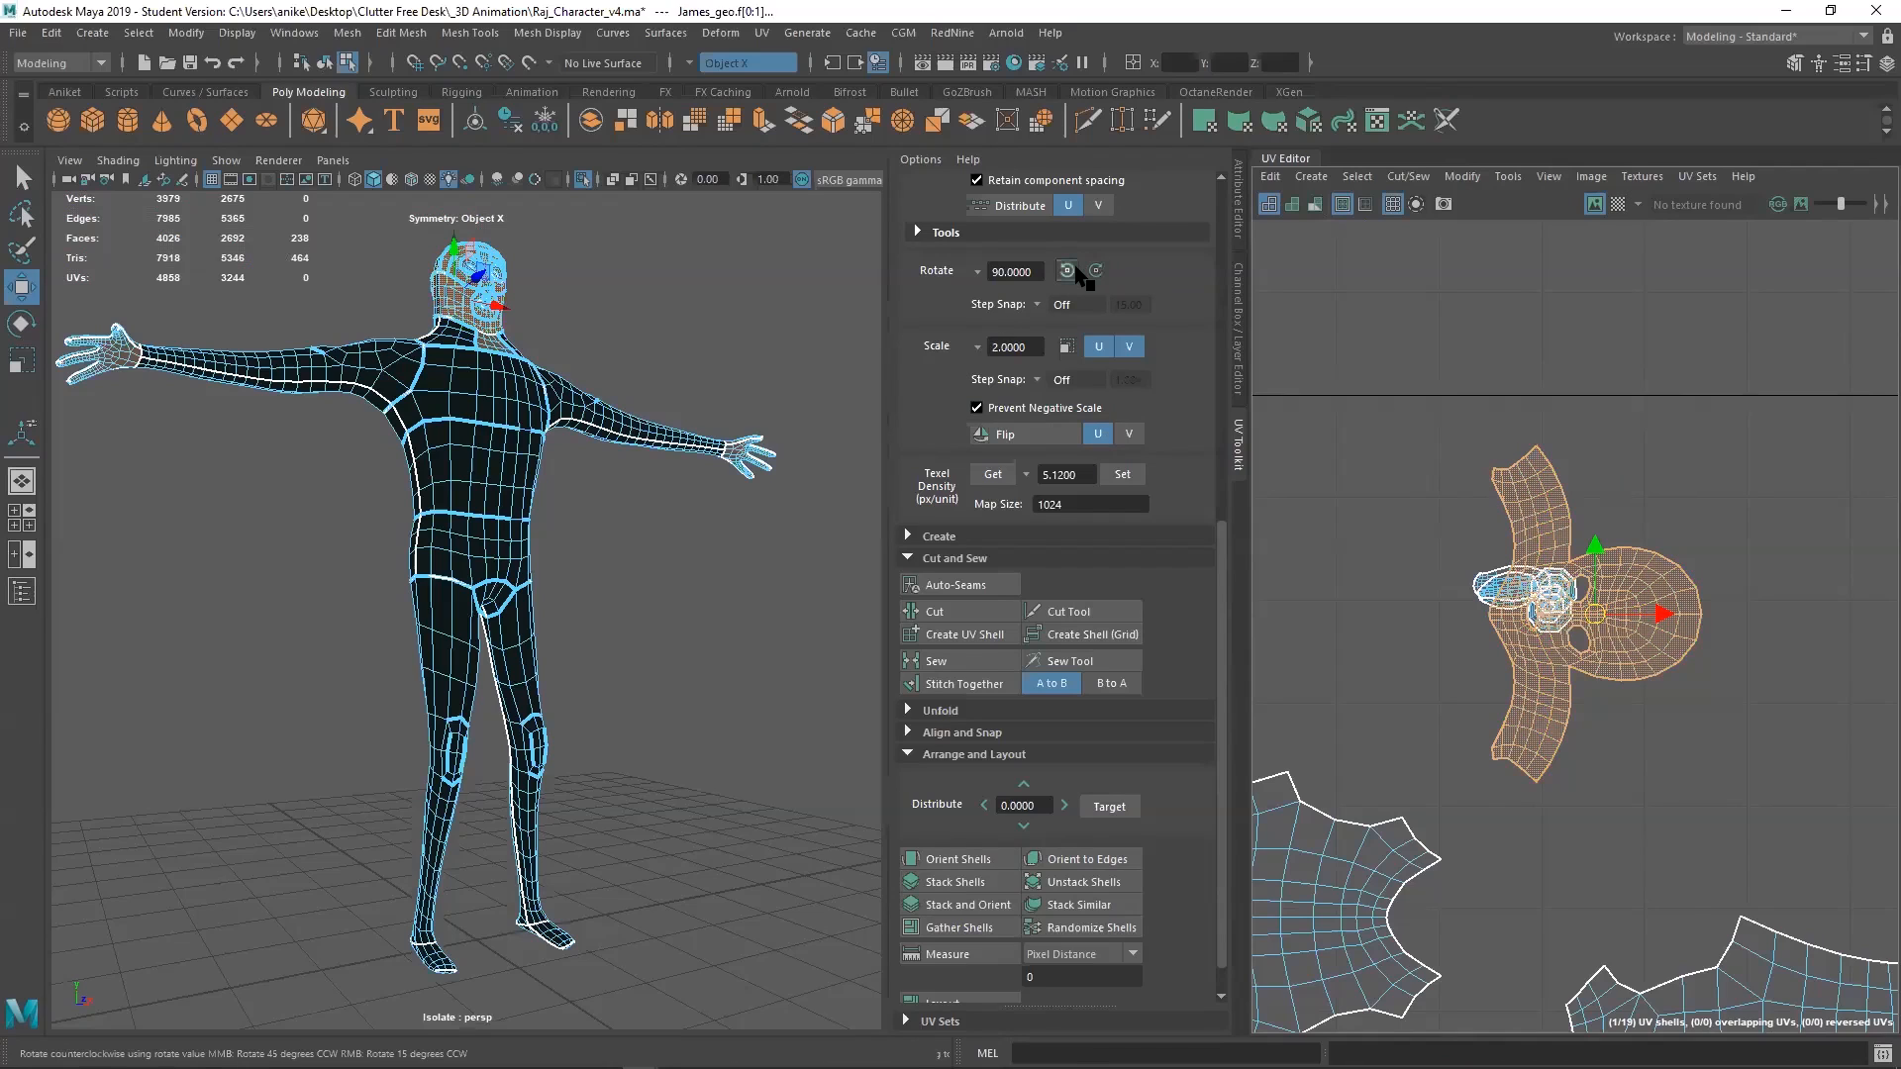
left_click(1068, 271)
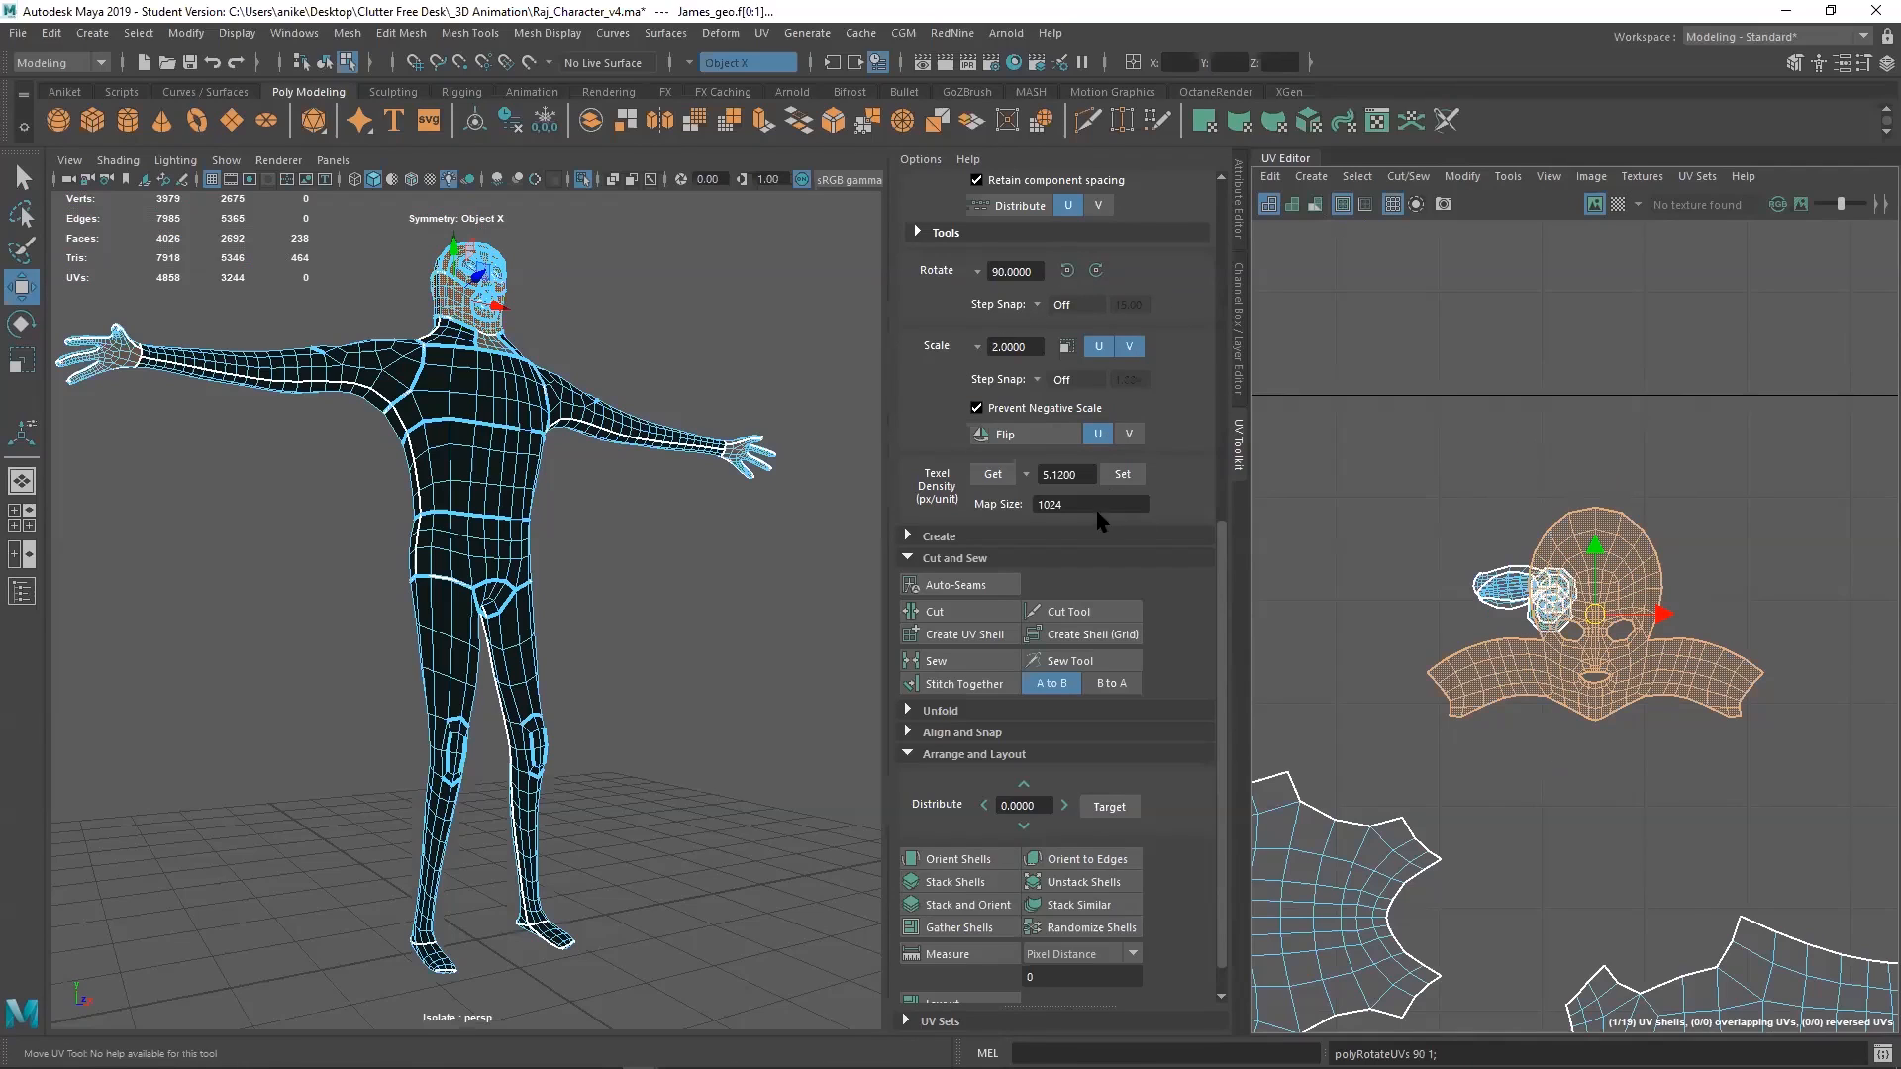
scroll(1065, 314, "up", 10)
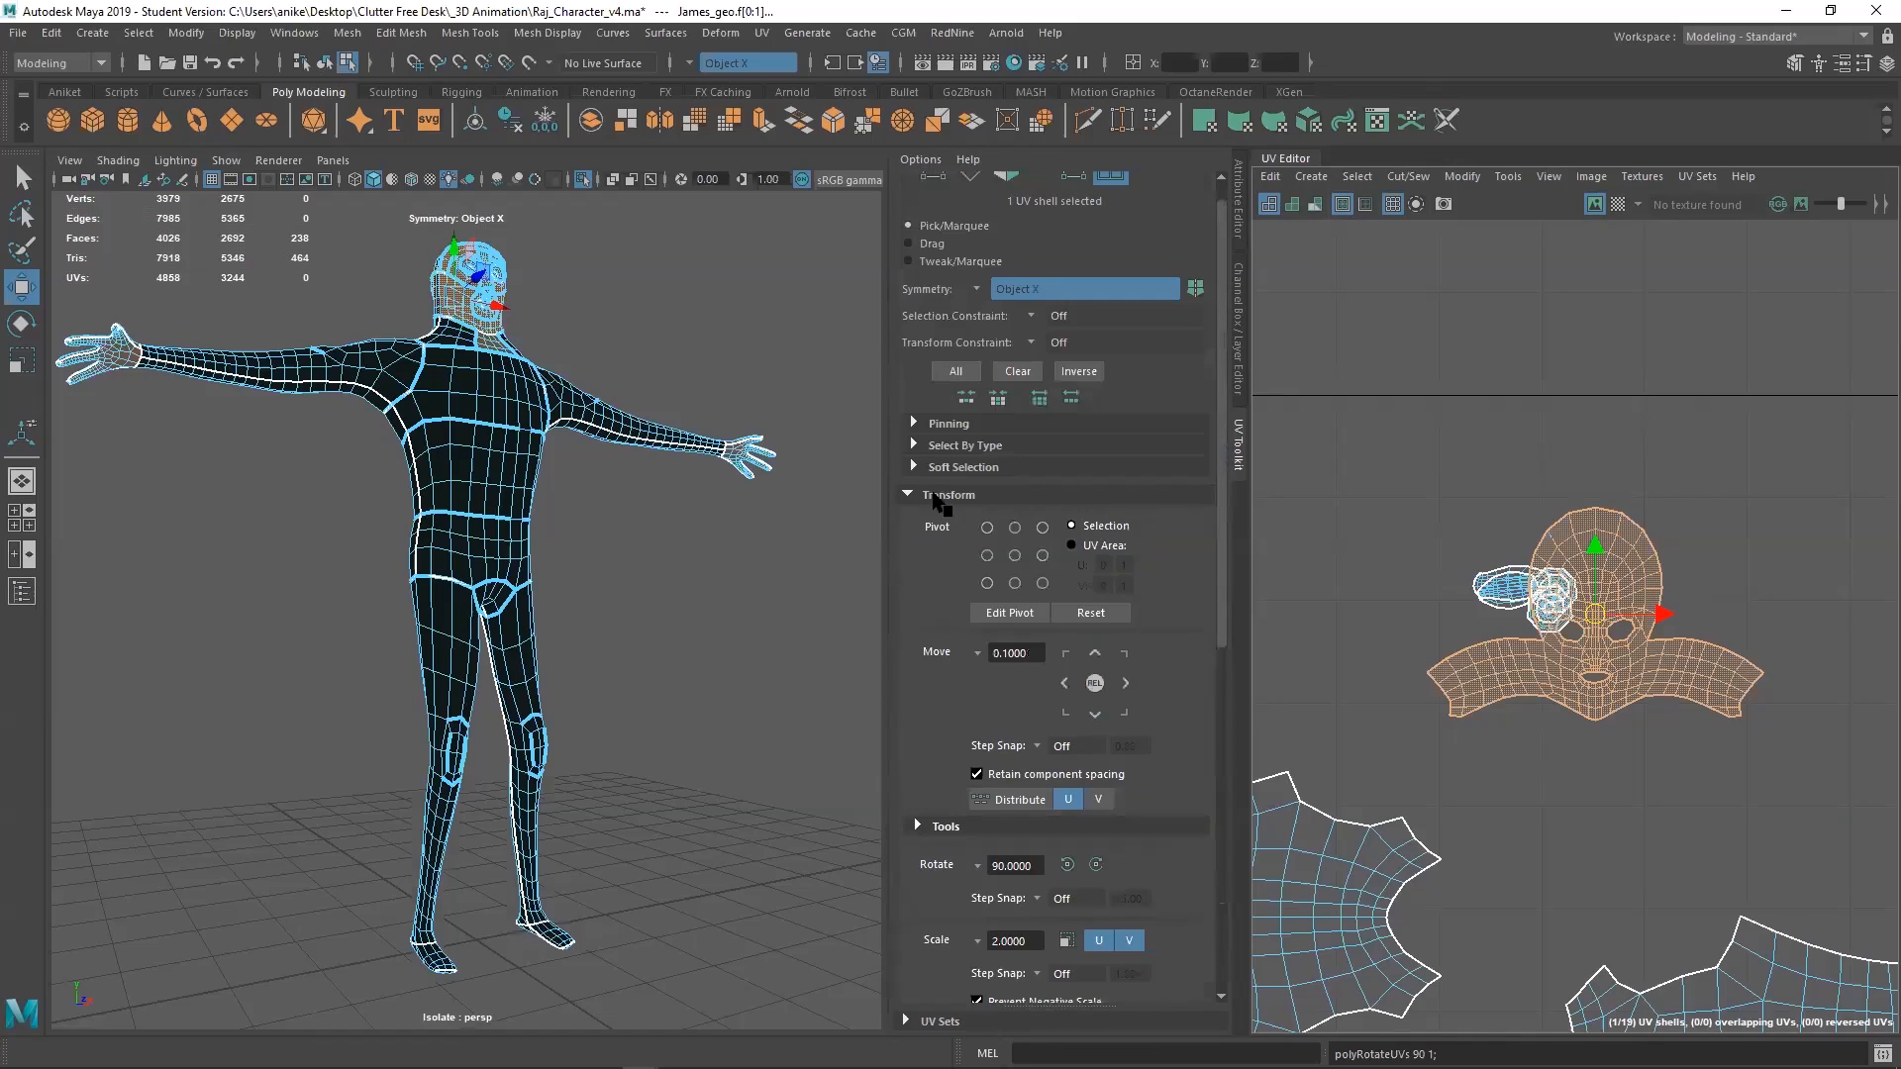
scroll(1089, 446, "down", 4)
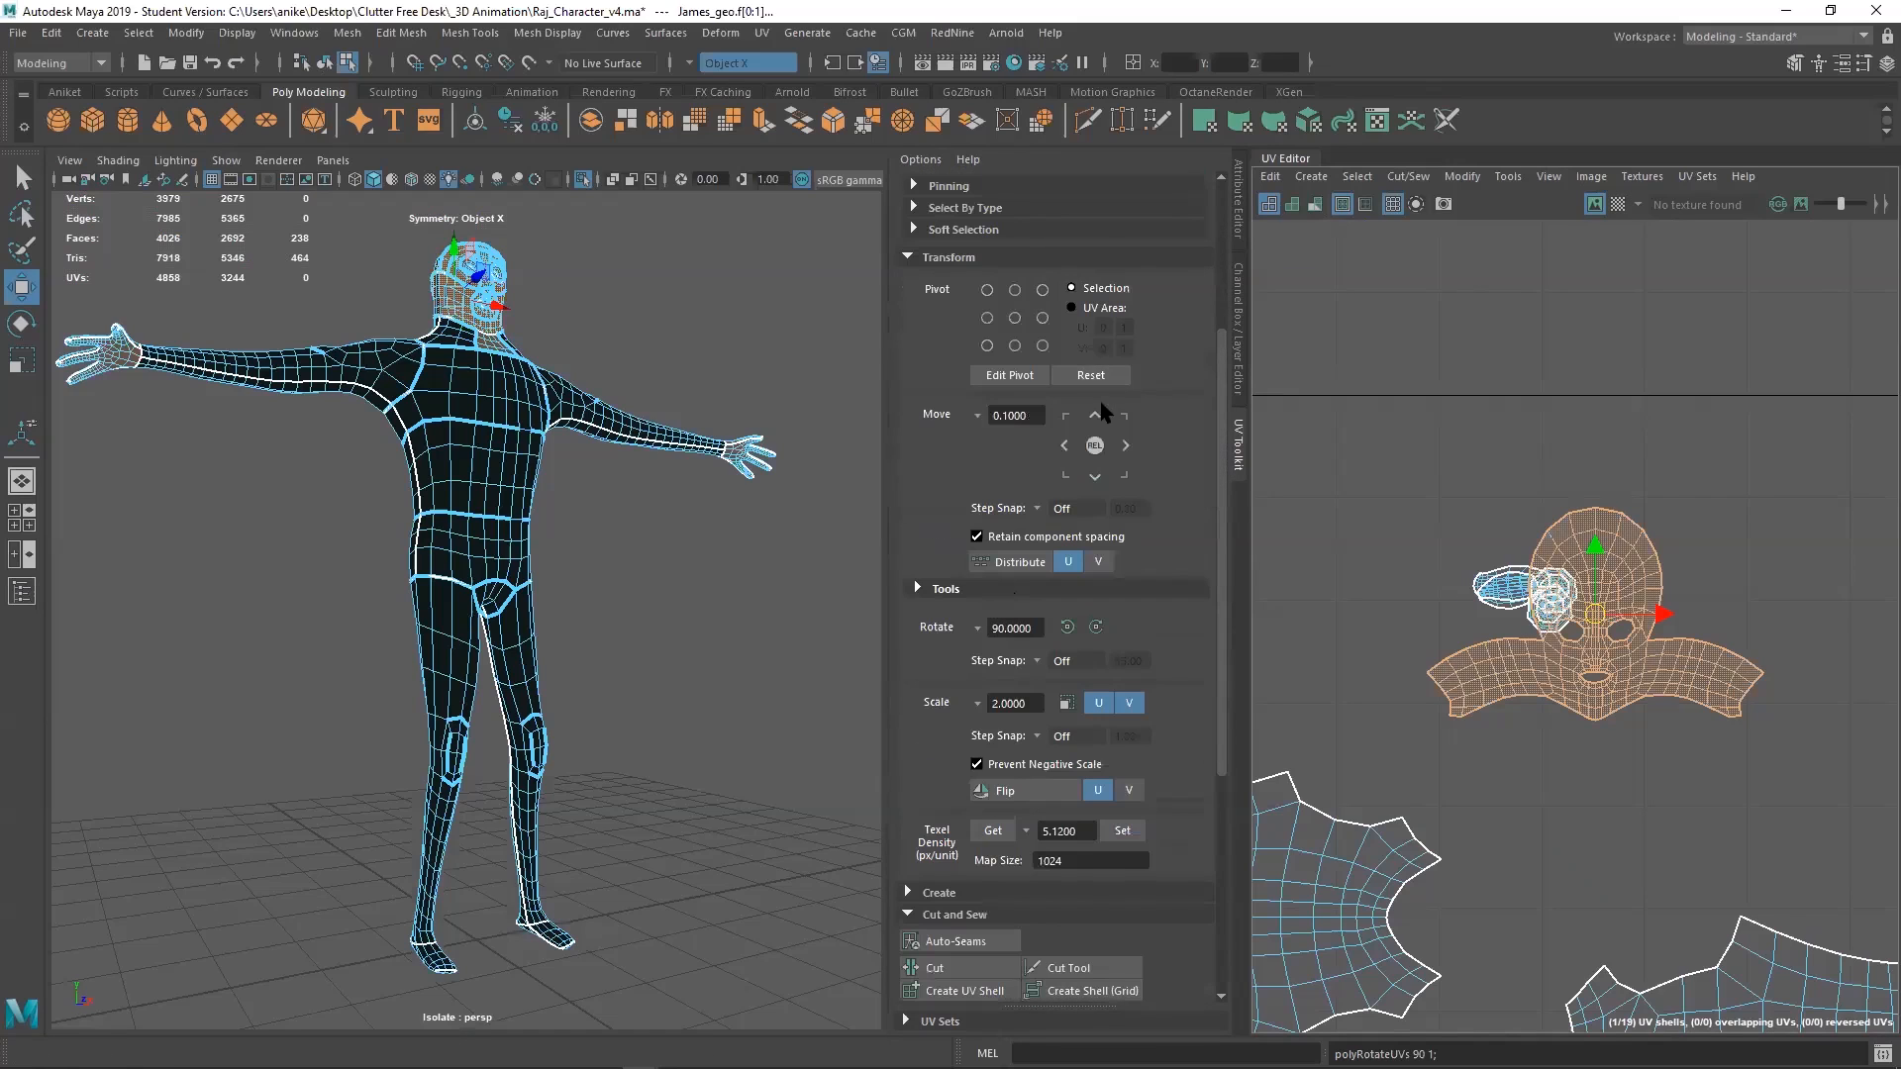
scroll(1079, 634, "down", 2)
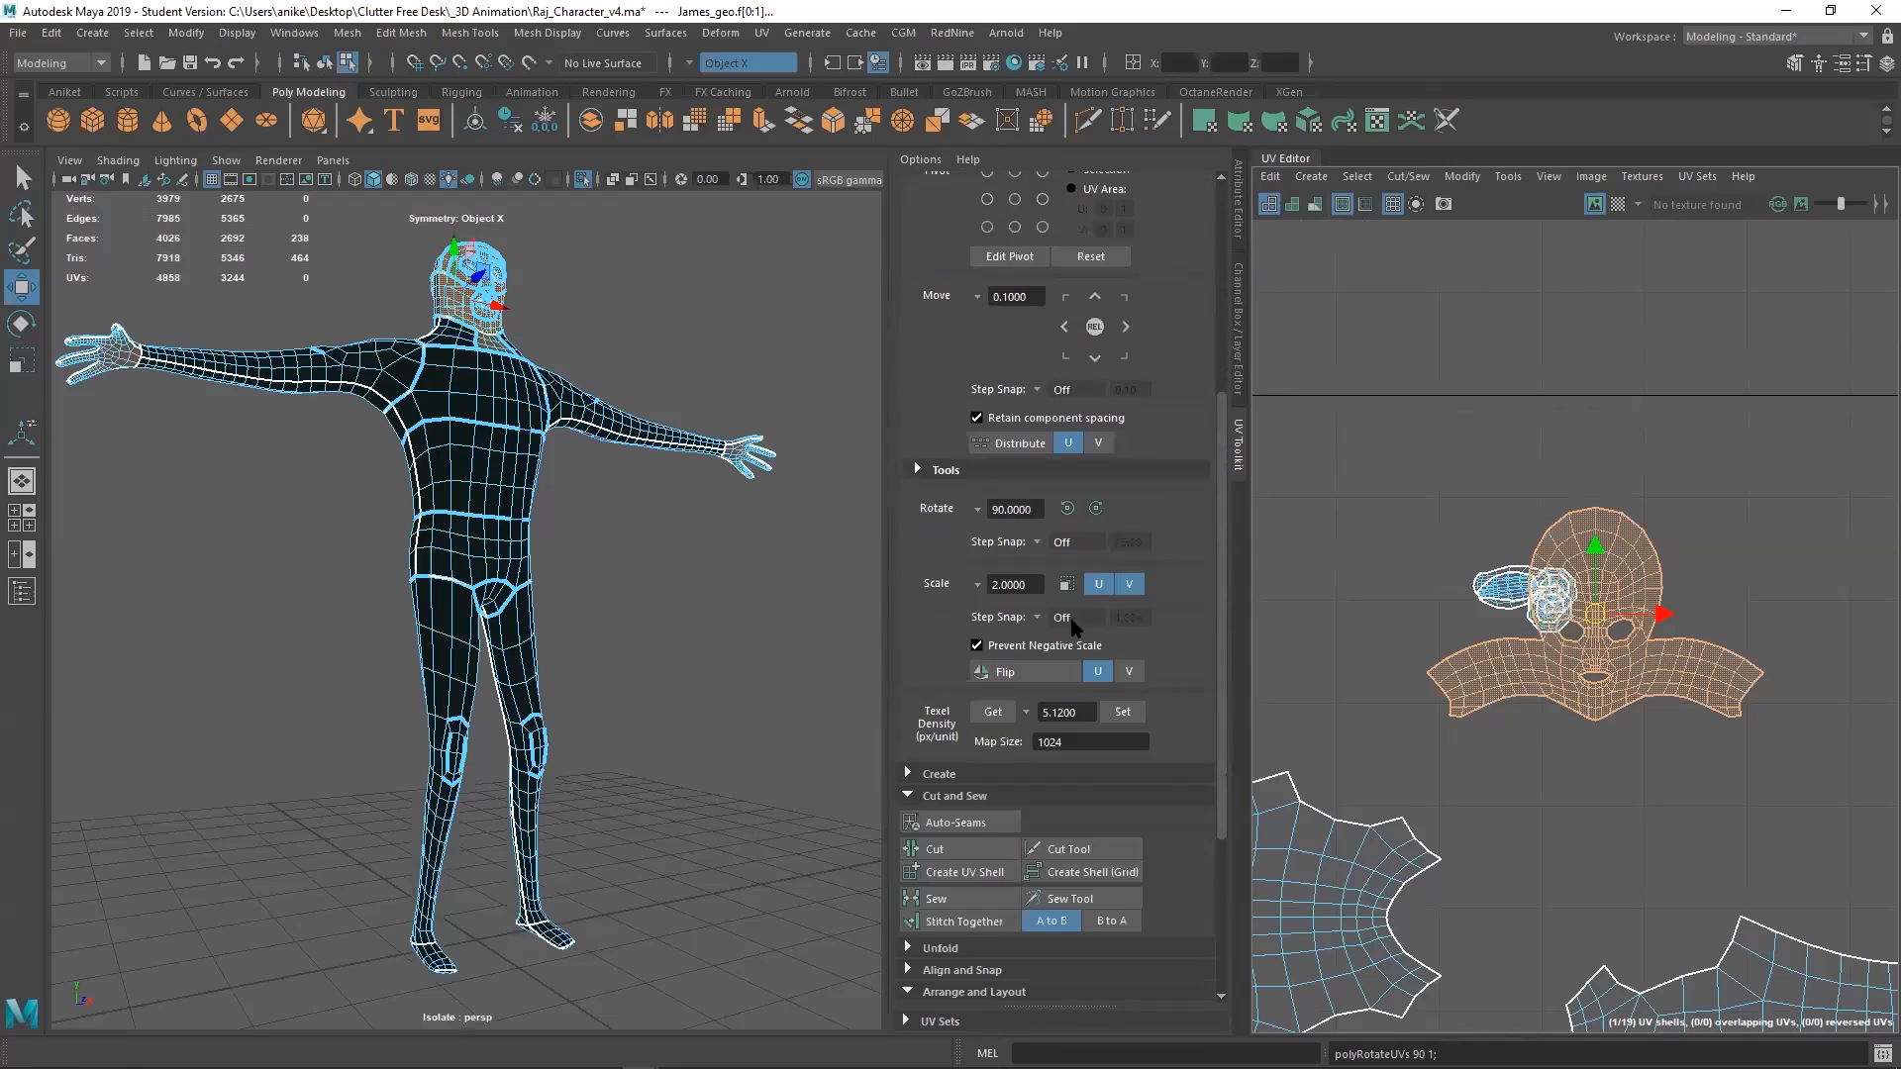
Straighten both leg shells vertically by orienting them to a matching lengthwise edge on the upper thighs
scroll(1596, 625, "down", 4)
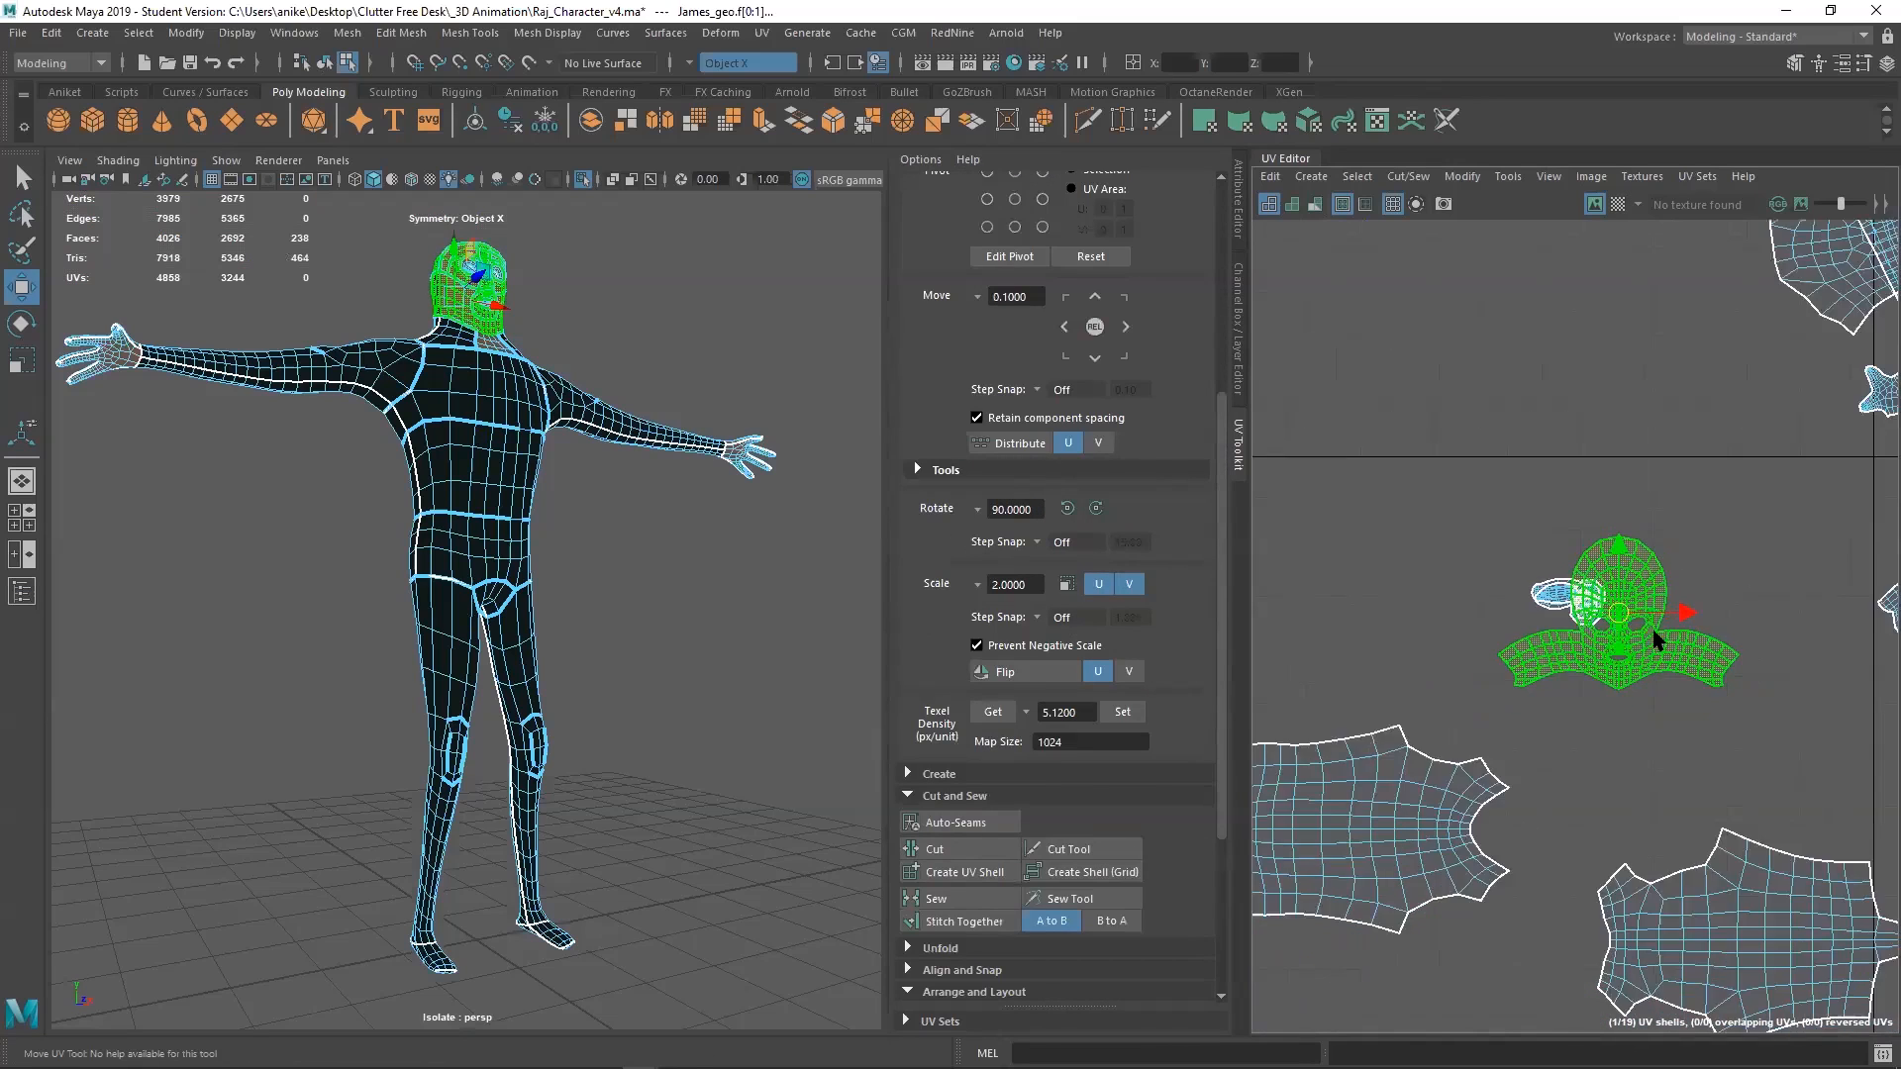
middle_click_drag(1707, 477, 1345, 551, "alt")
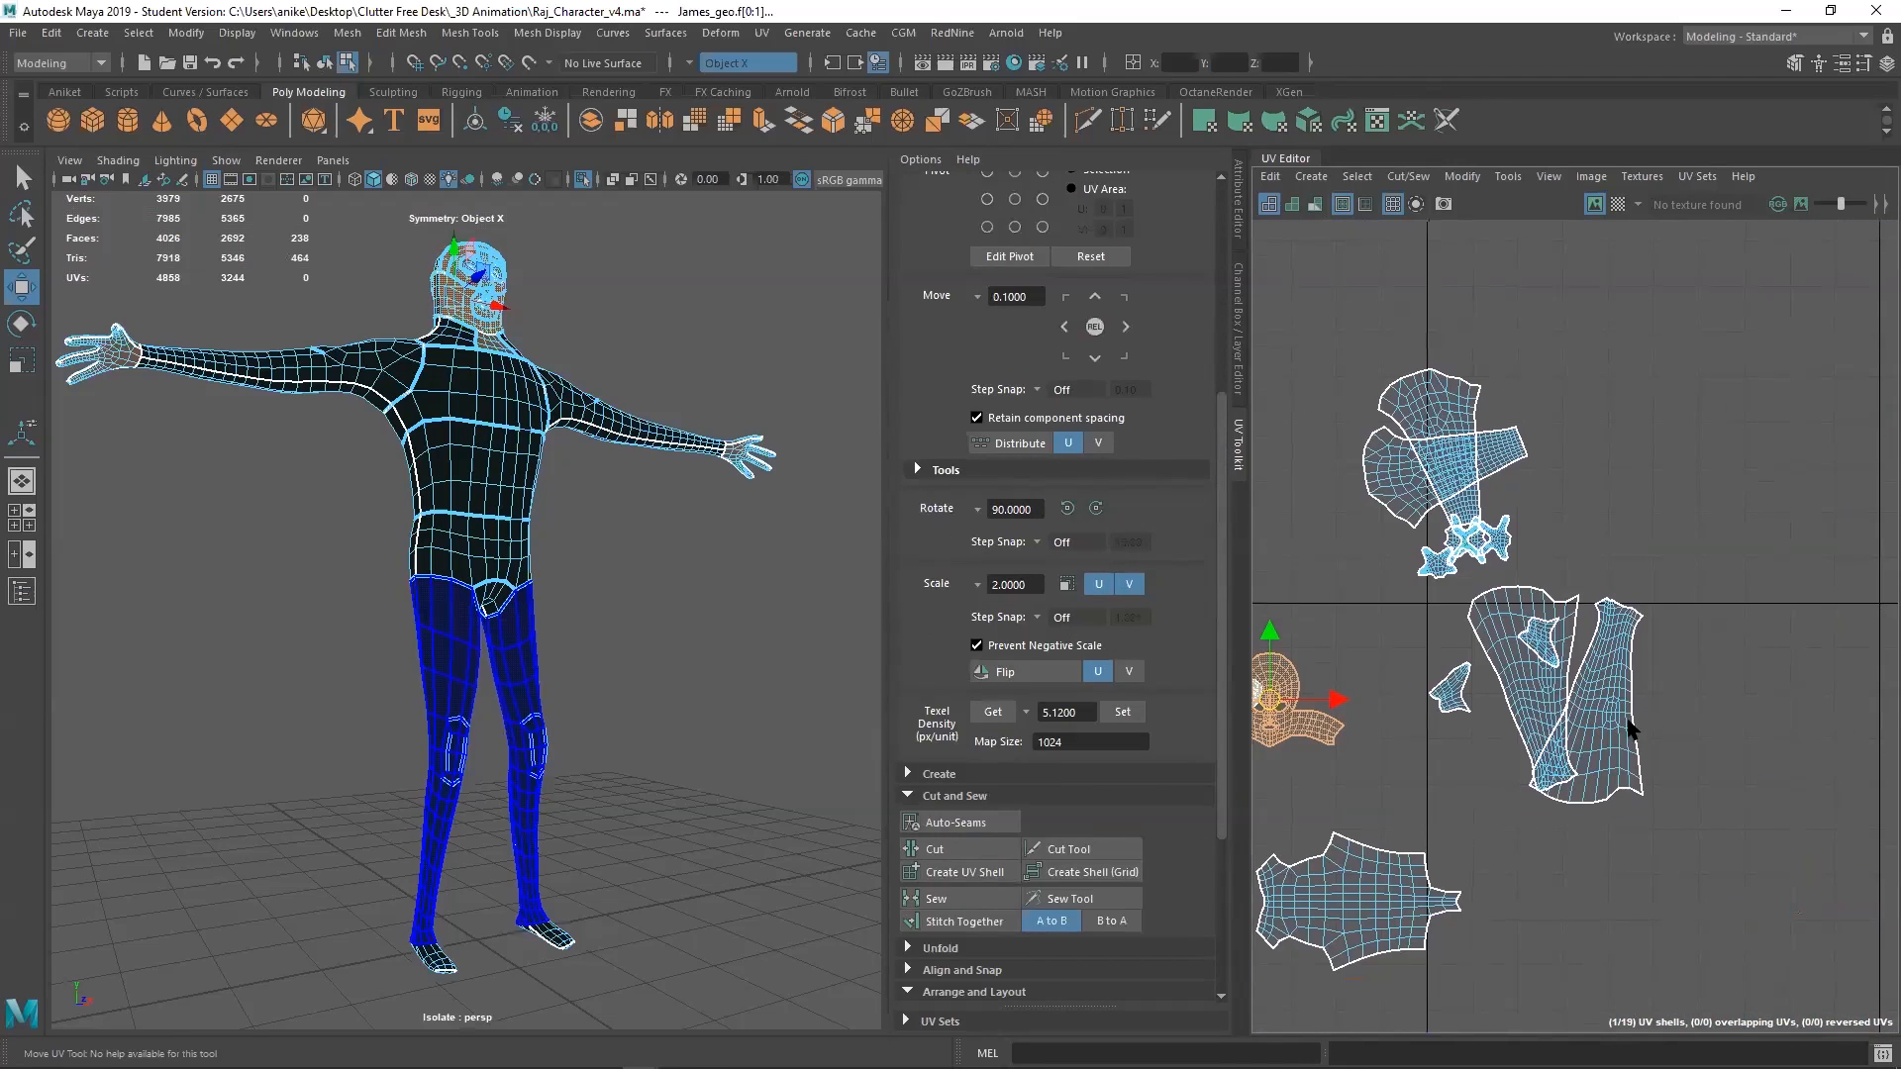
left_click(1532, 711)
scroll(1535, 703, "up", 4)
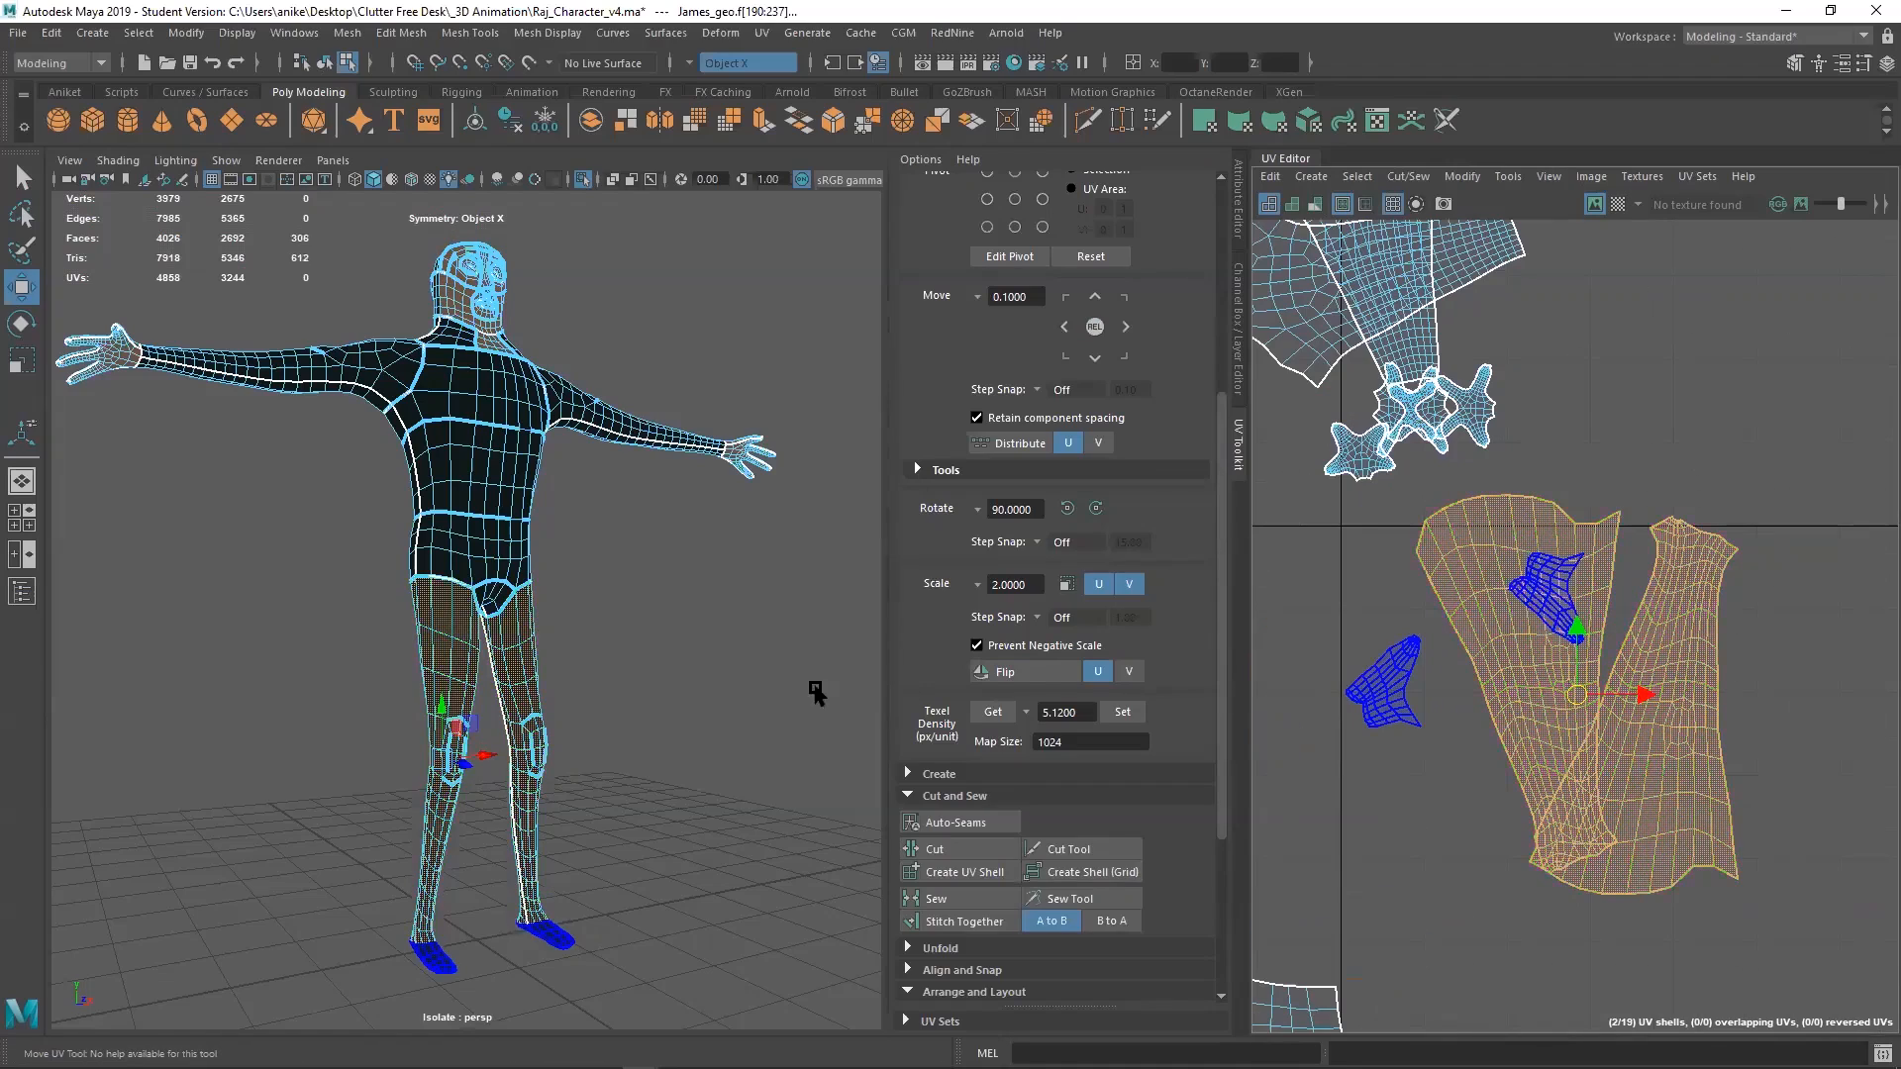
left_click_drag(765, 712, 472, 679, "alt")
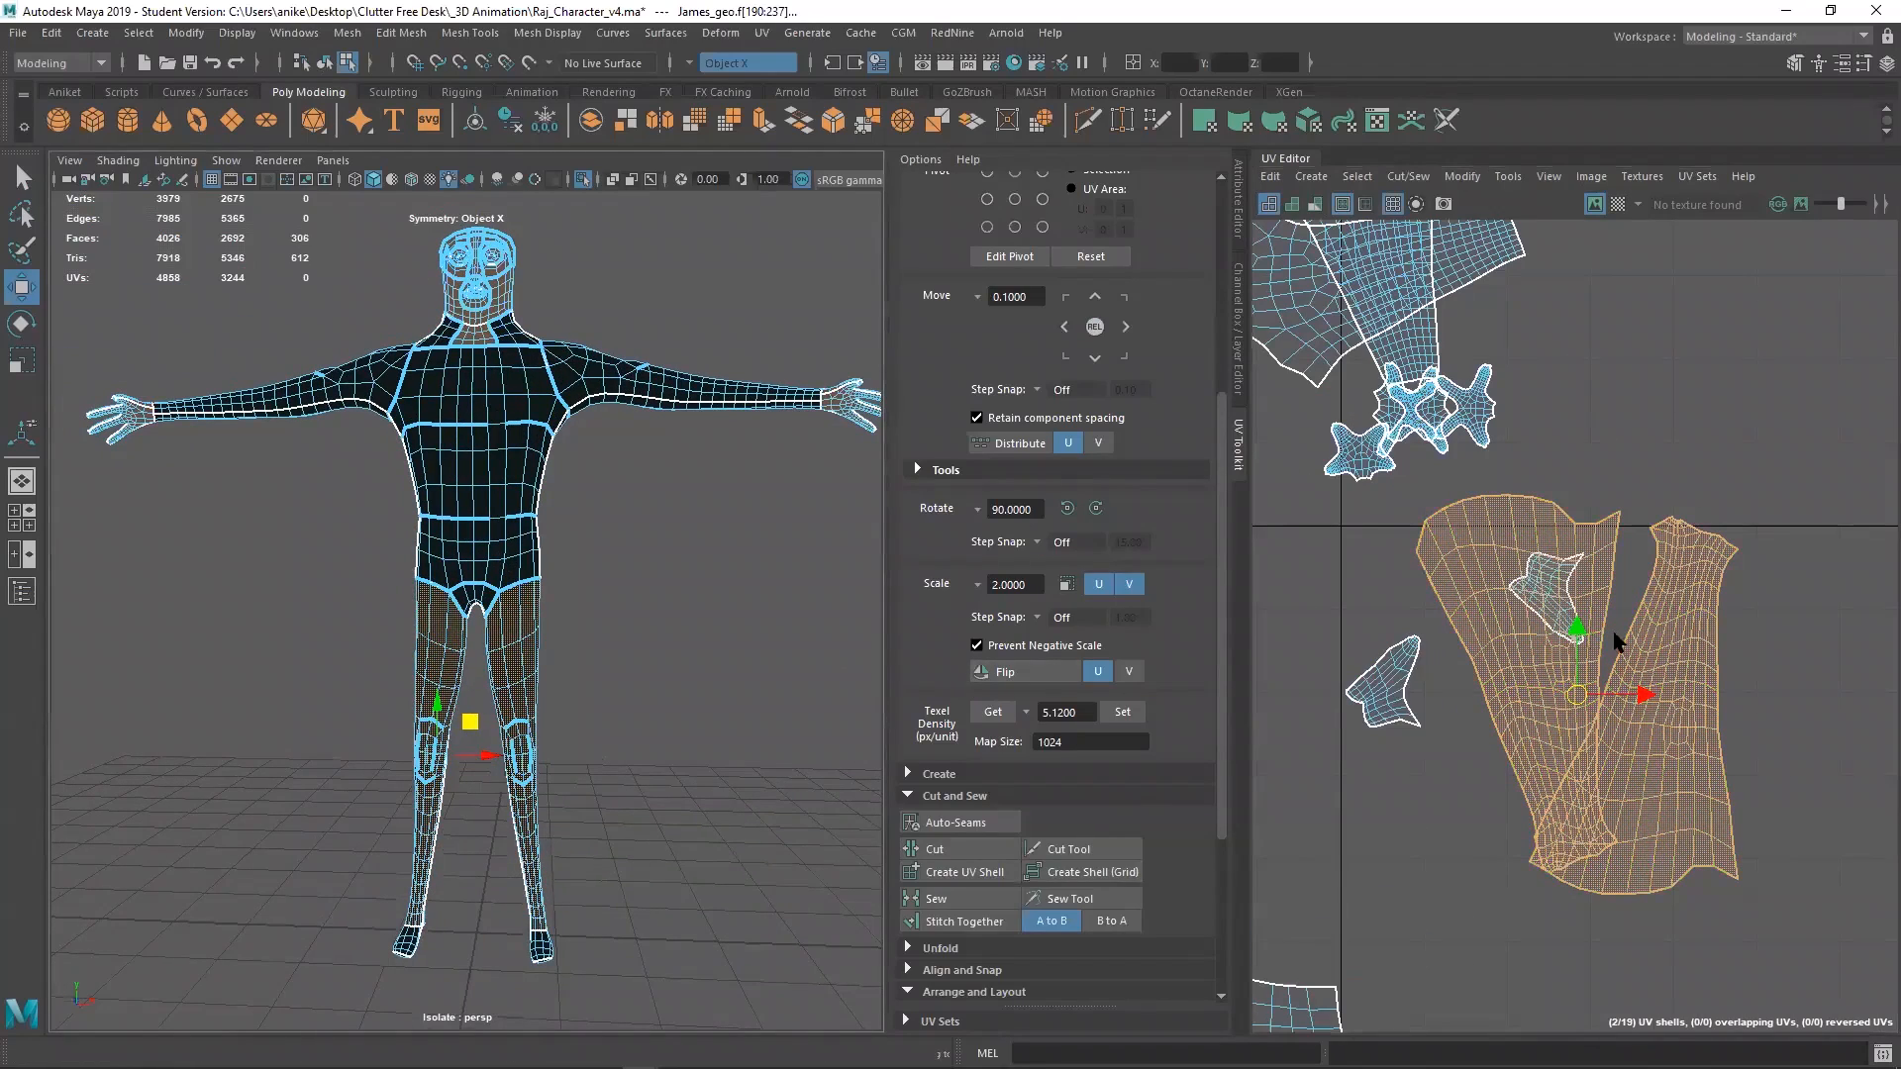
scroll(1546, 666, "up", 3)
right_click_drag(1521, 594, 1511, 539)
left_click(1494, 469)
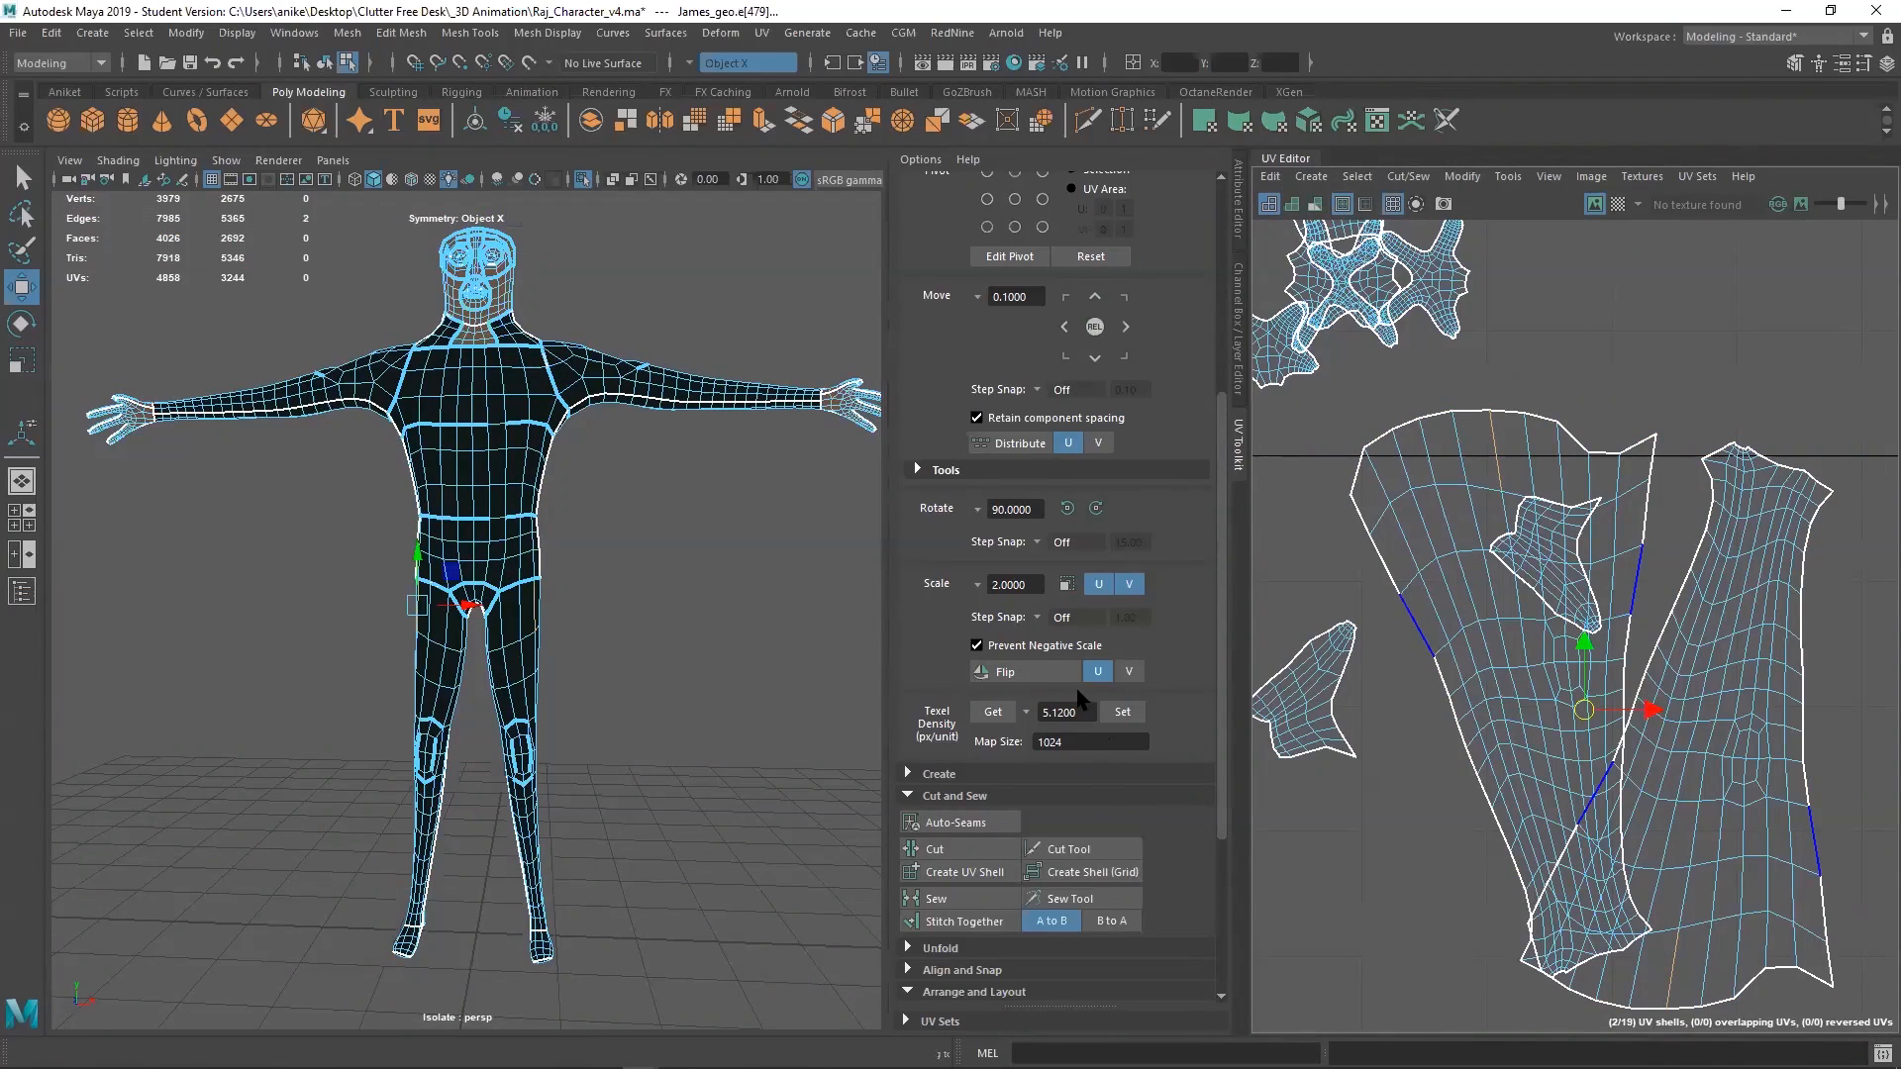
scroll(1081, 891, "down", 3)
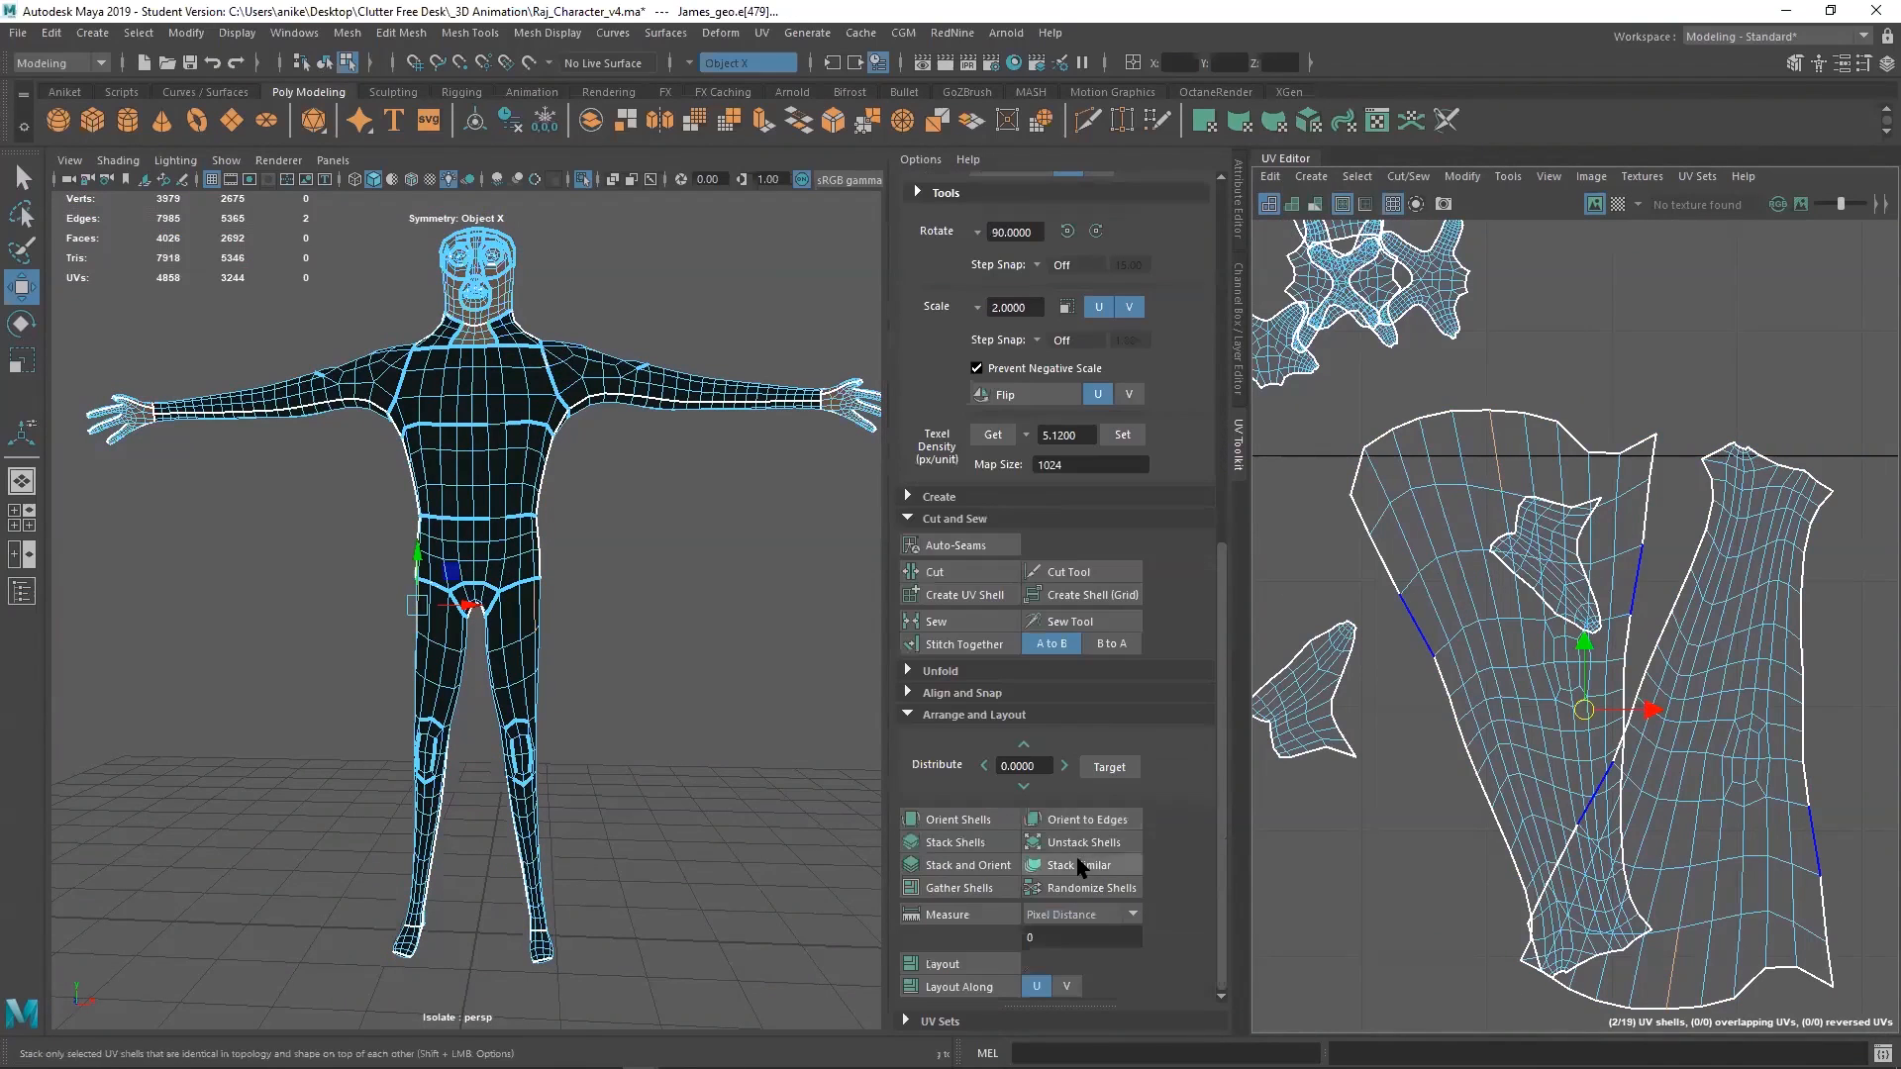
left_click(1081, 819)
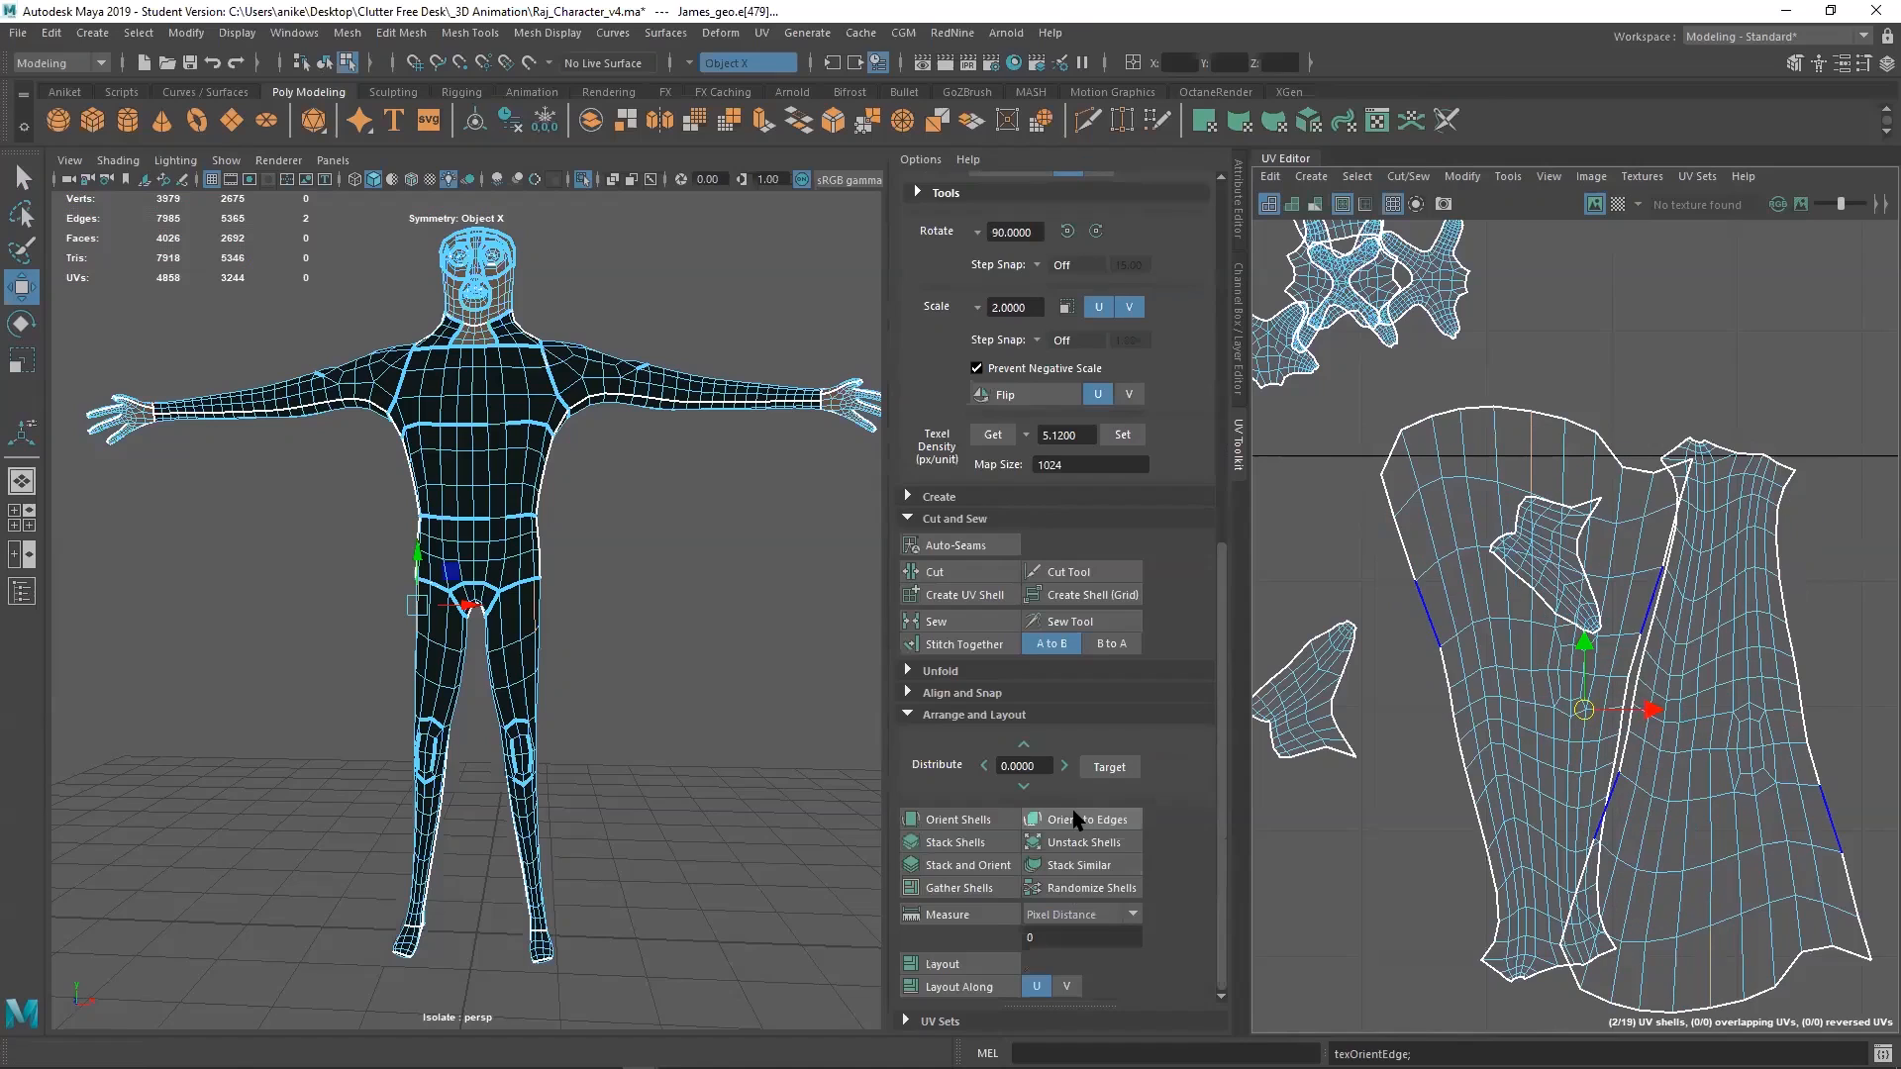
Select a matching edge on top of both feet and orient the two foot shells to it
left_click(1306, 681)
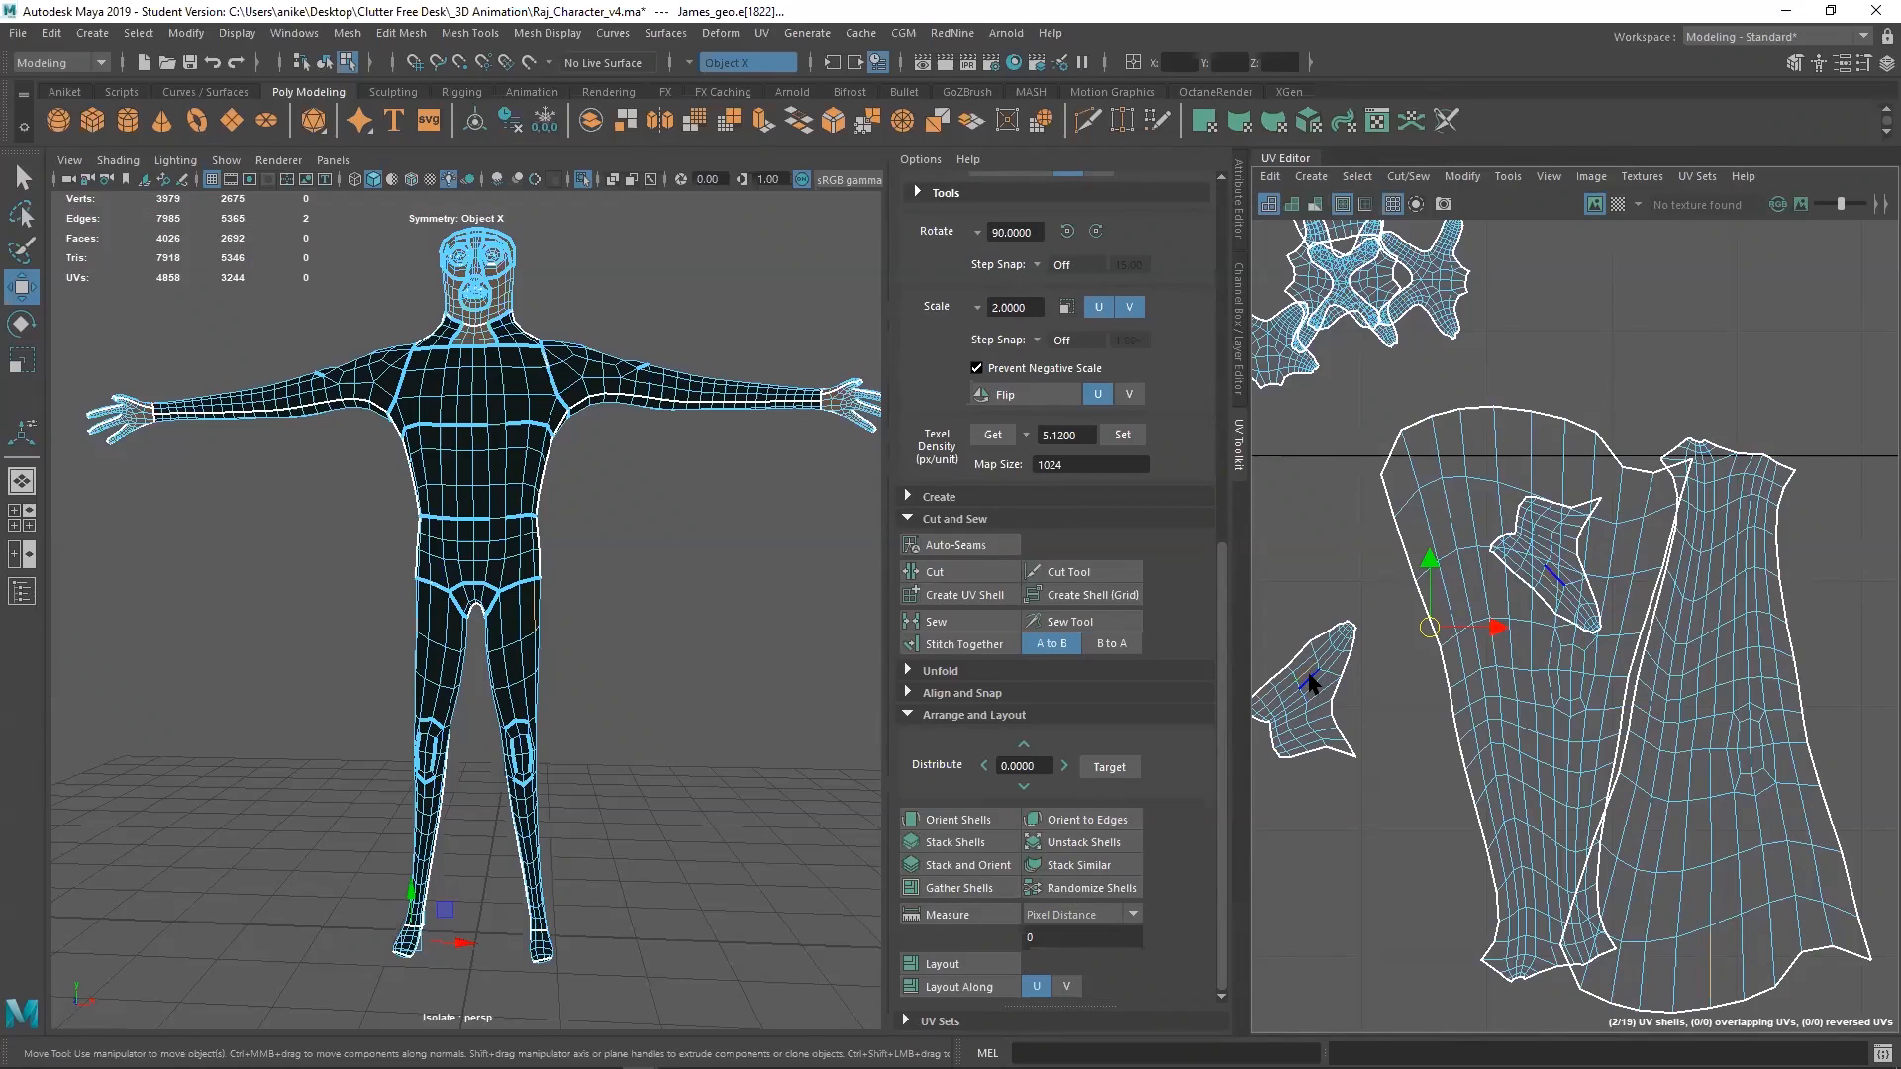
left_click_drag(554, 890, 627, 900, "alt")
right_click_drag(203, 985, 429, 931, "alt")
middle_click_drag(479, 891, 461, 297, "alt")
left_click_drag(795, 812, 628, 876, "alt")
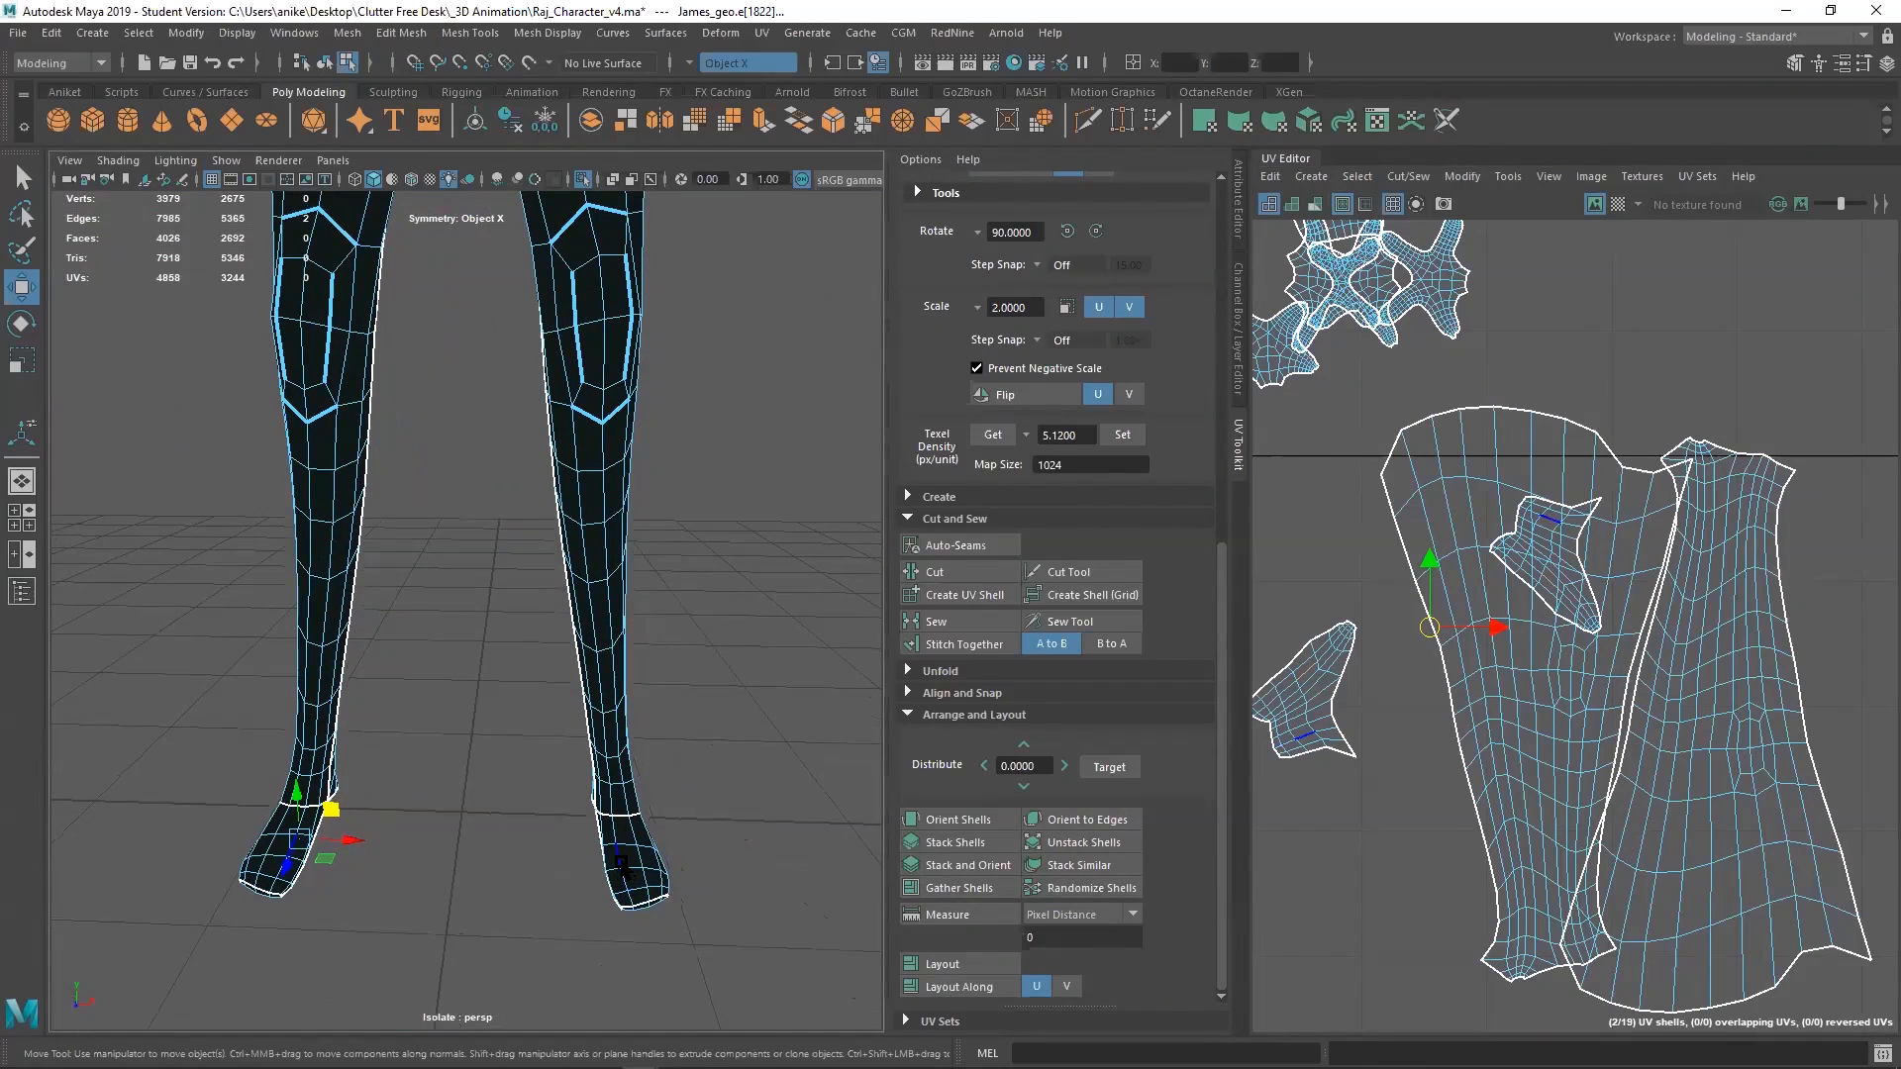
left_click(629, 870)
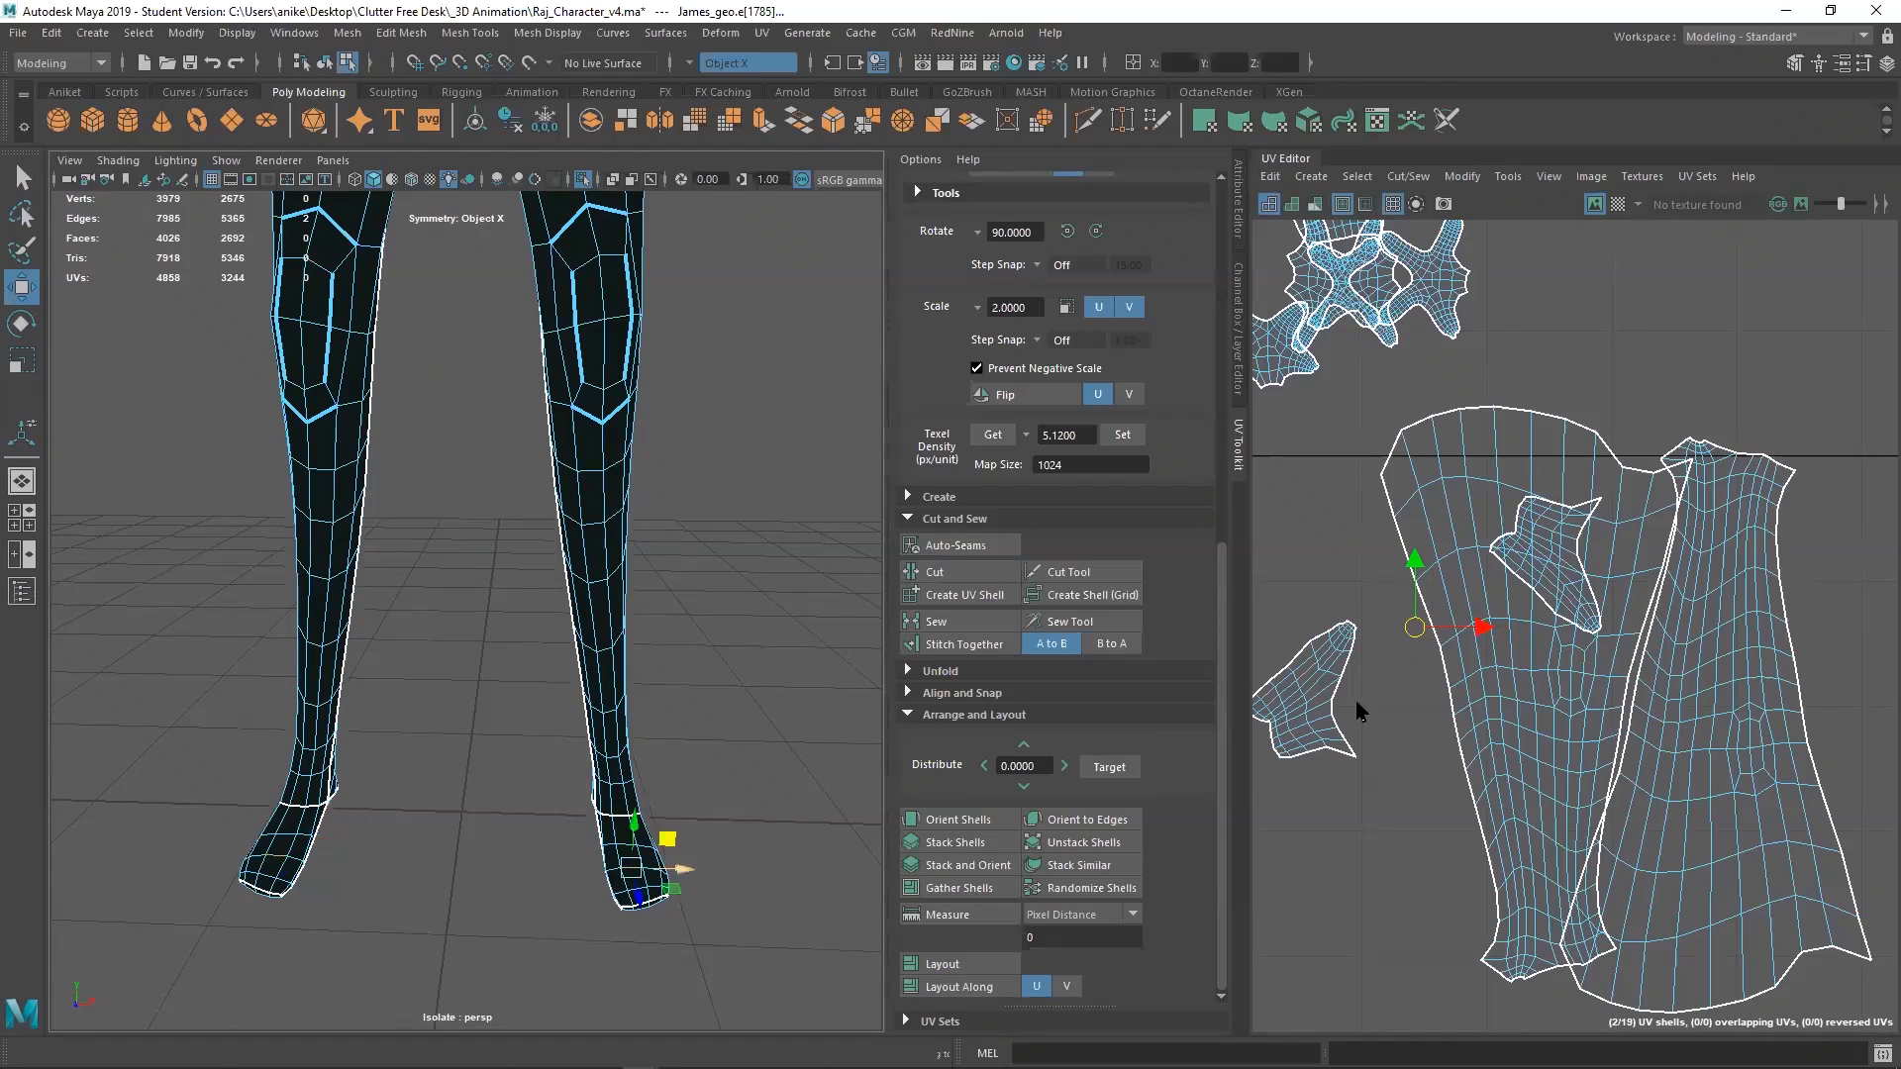
left_click(1053, 820)
Select a matching edge on the outside of both upper arms and orient the two arm shells to it
middle_click_drag(1400, 648, 1639, 930, "alt")
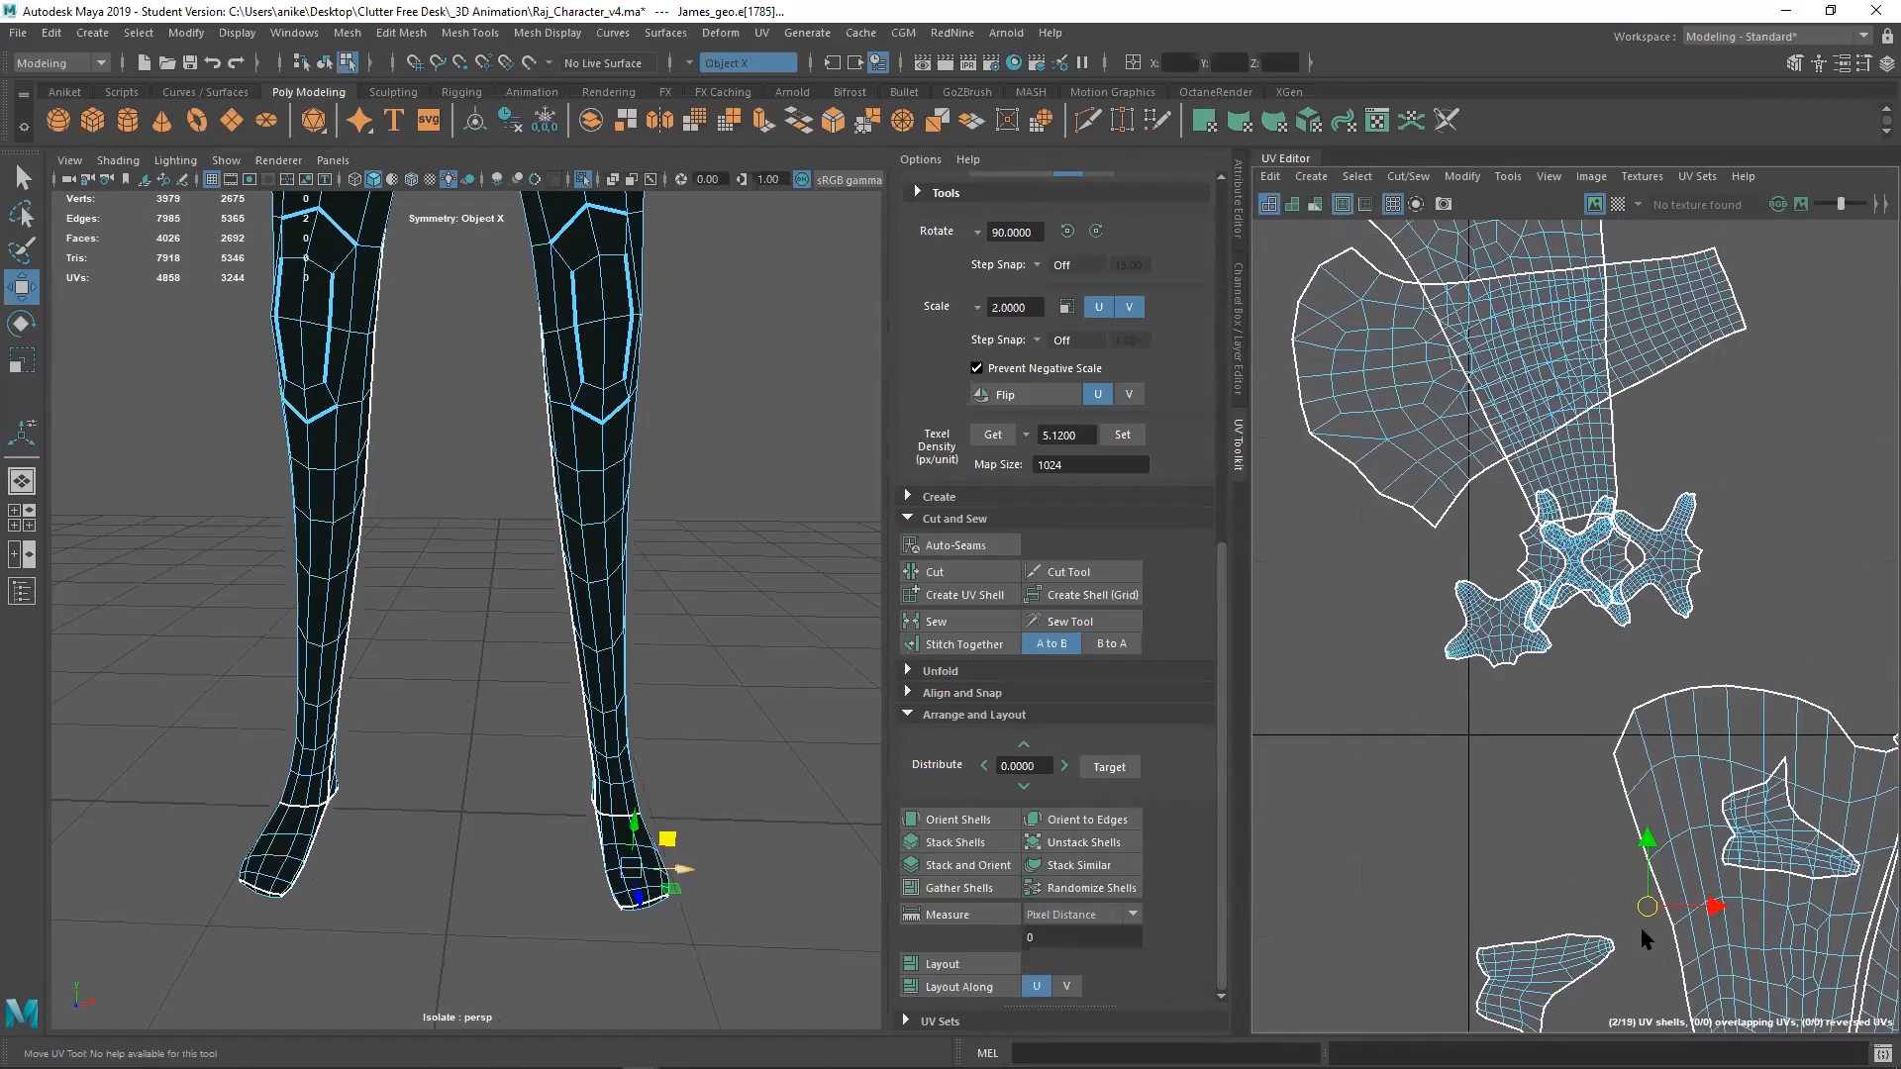
middle_click_drag(1710, 463, 1750, 718, "alt")
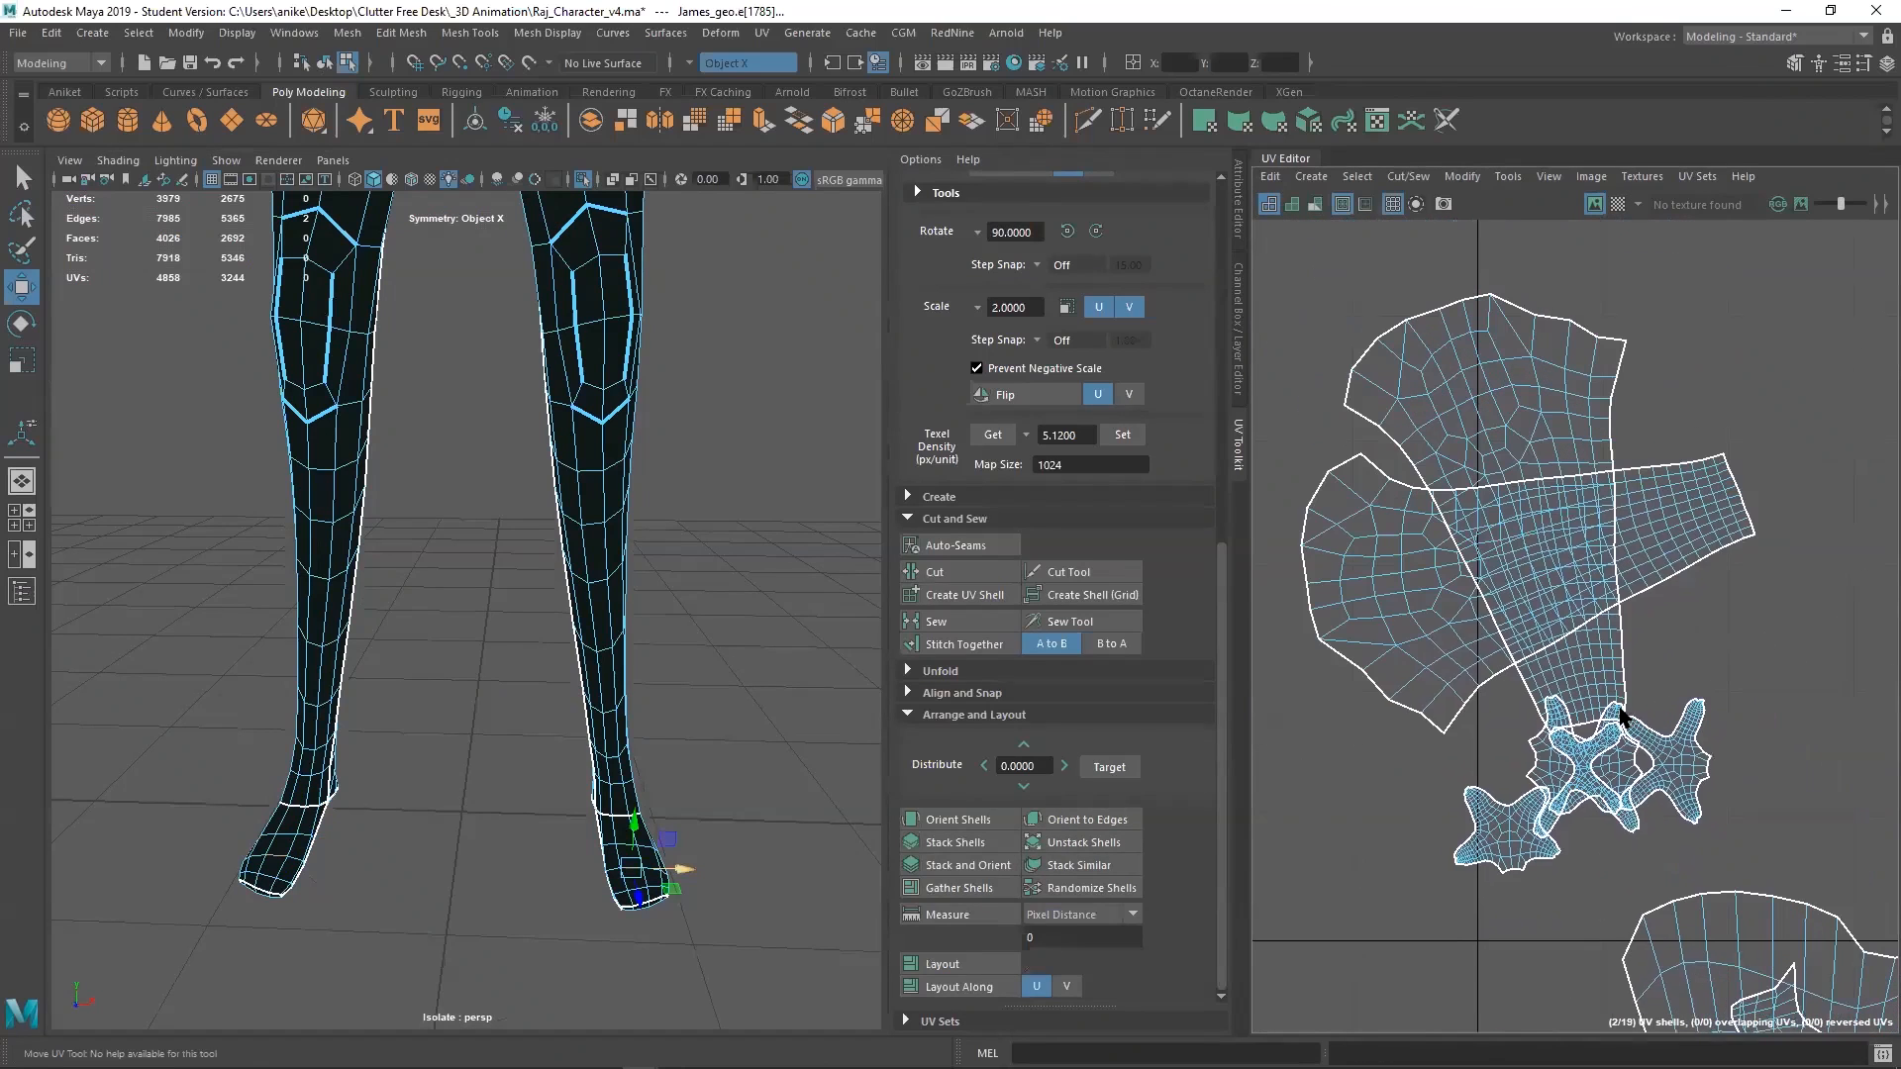
left_click(1462, 401)
key("f")
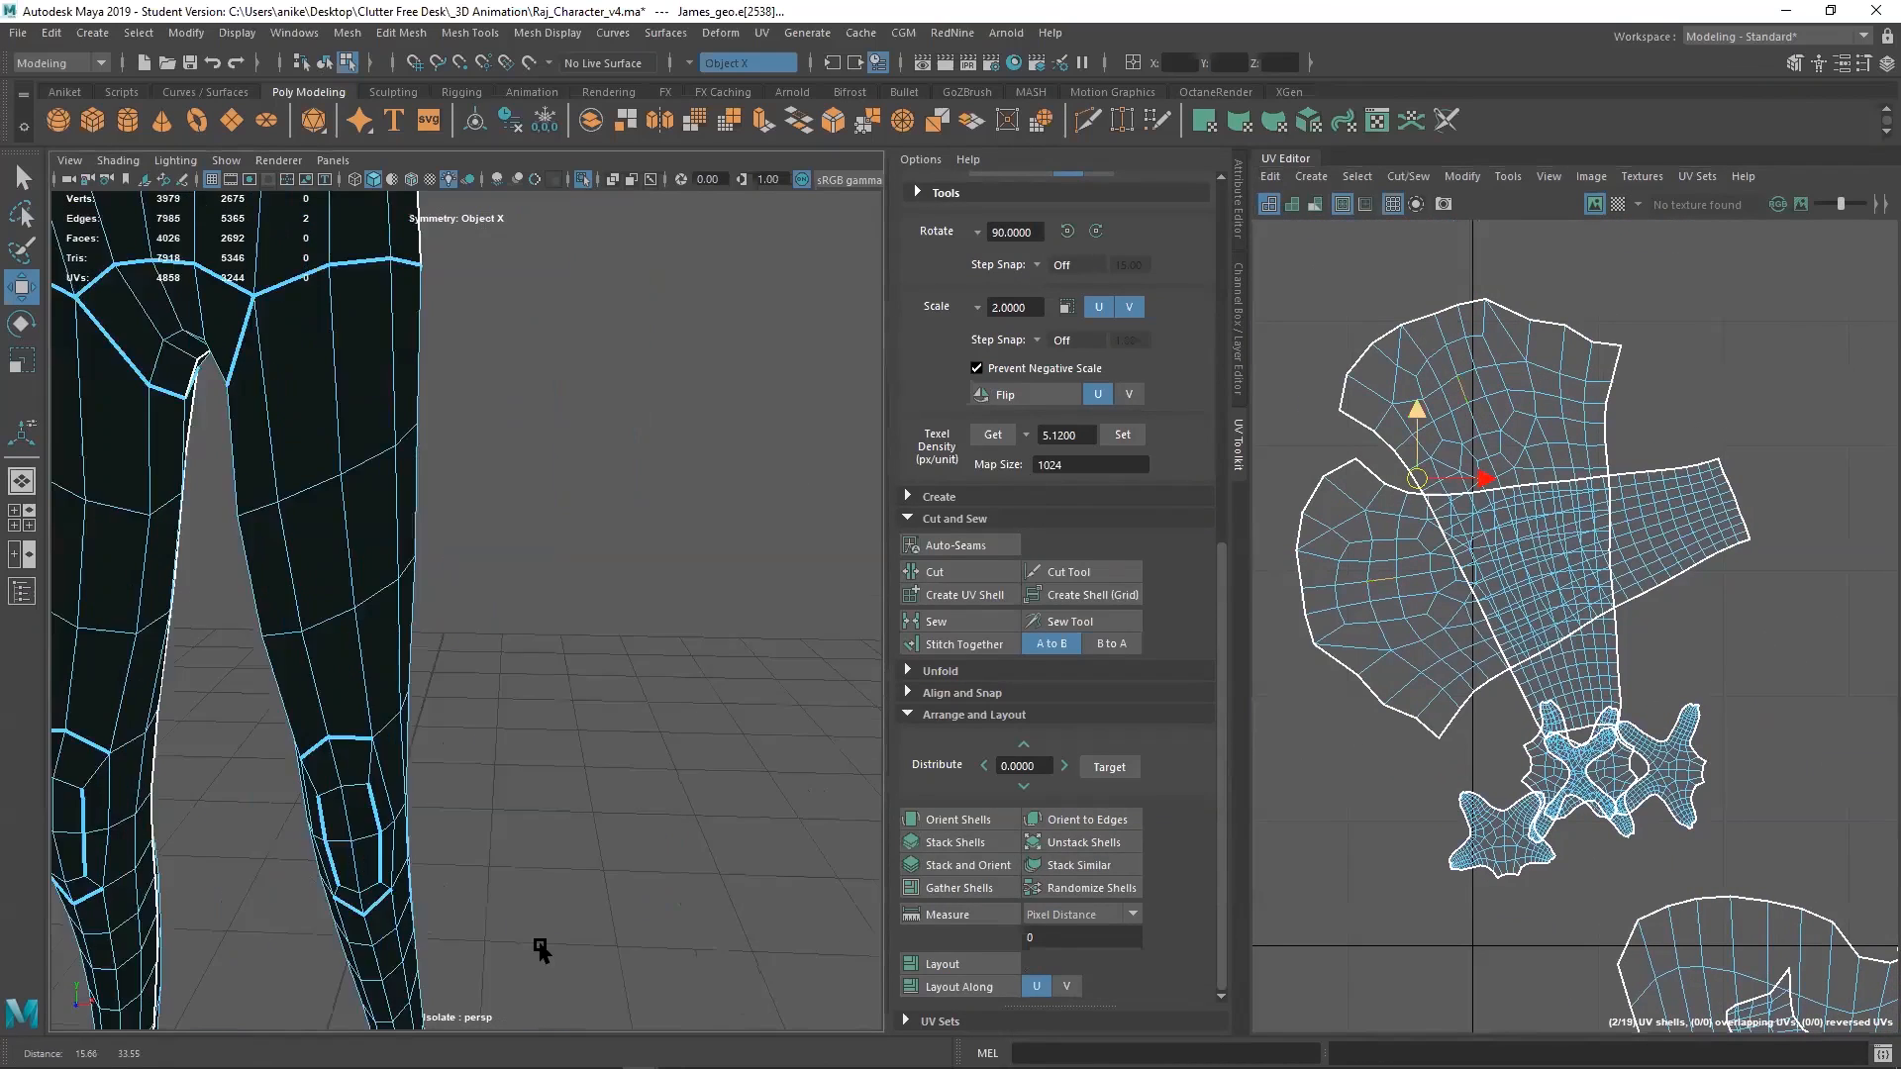
middle_click_drag(645, 639, 655, 821, "alt")
left_click_drag(535, 653, 554, 693, "alt")
left_click(1086, 820)
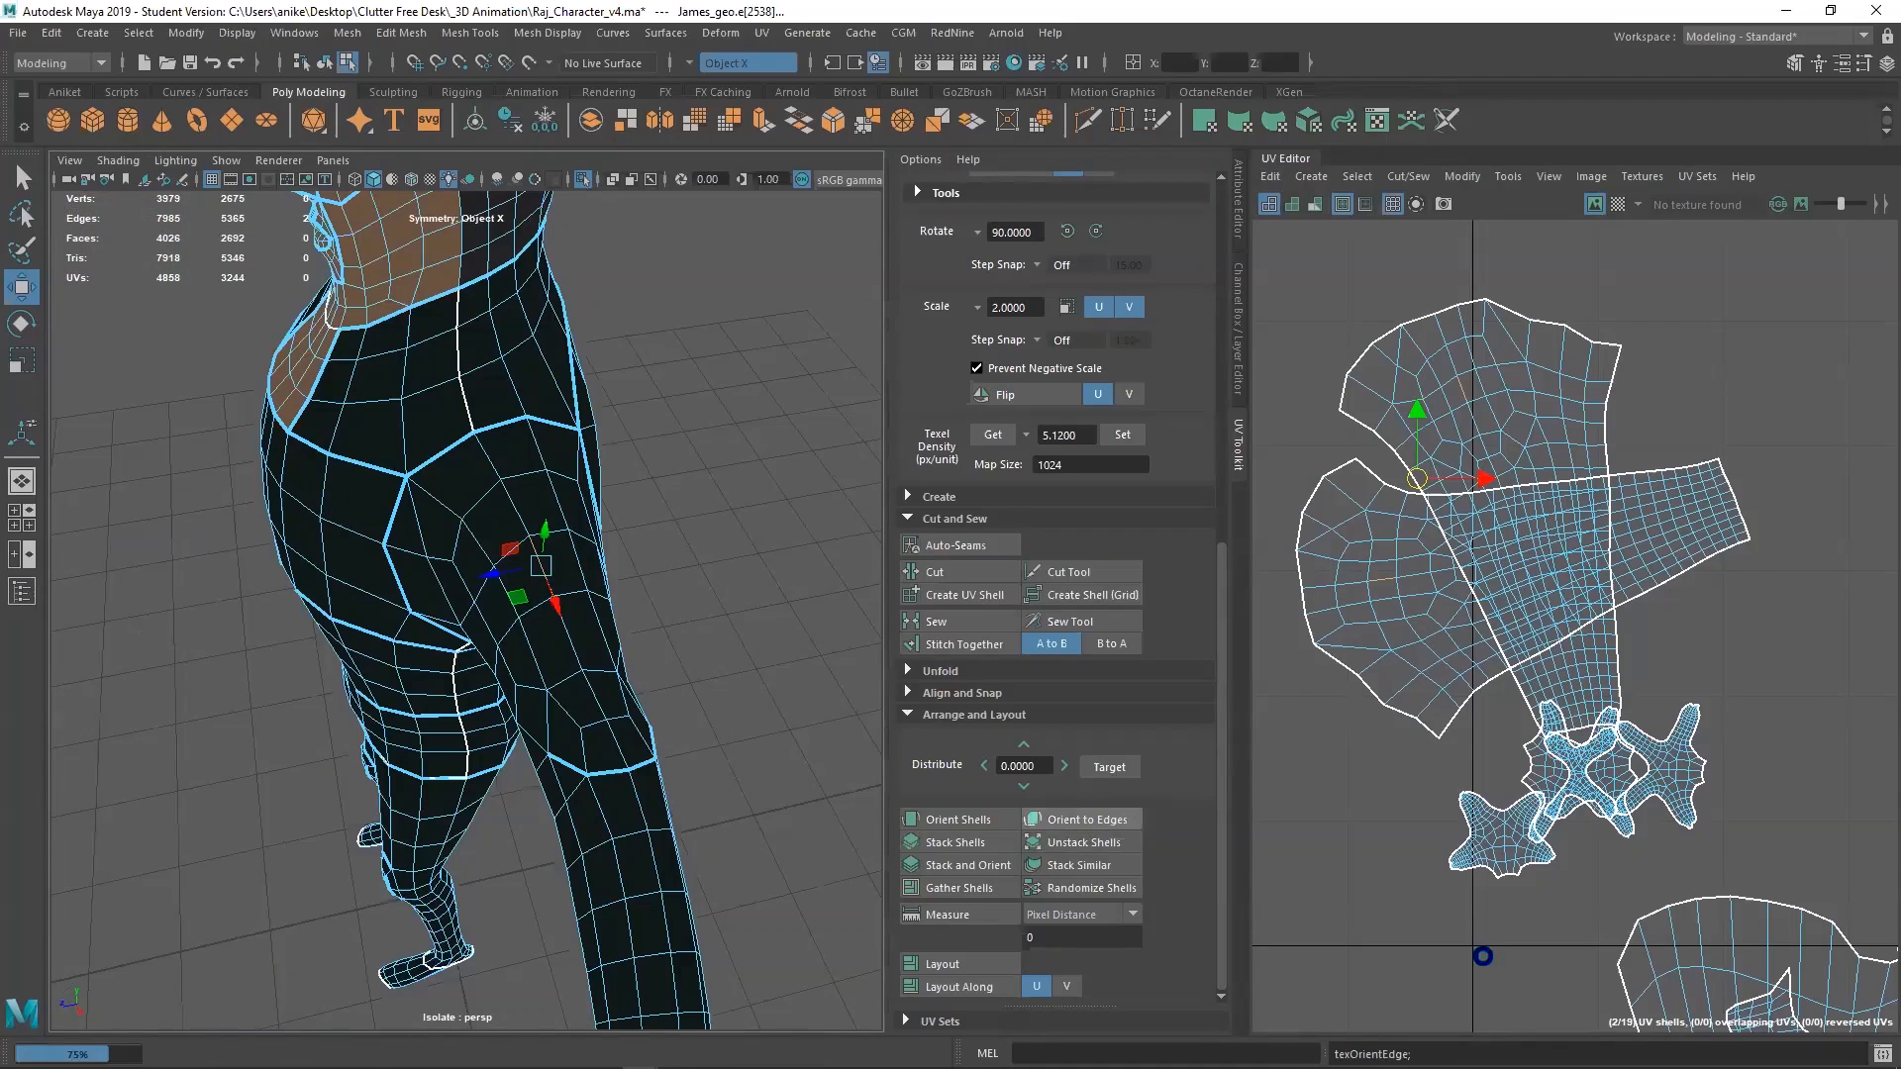
left_click(1393, 595)
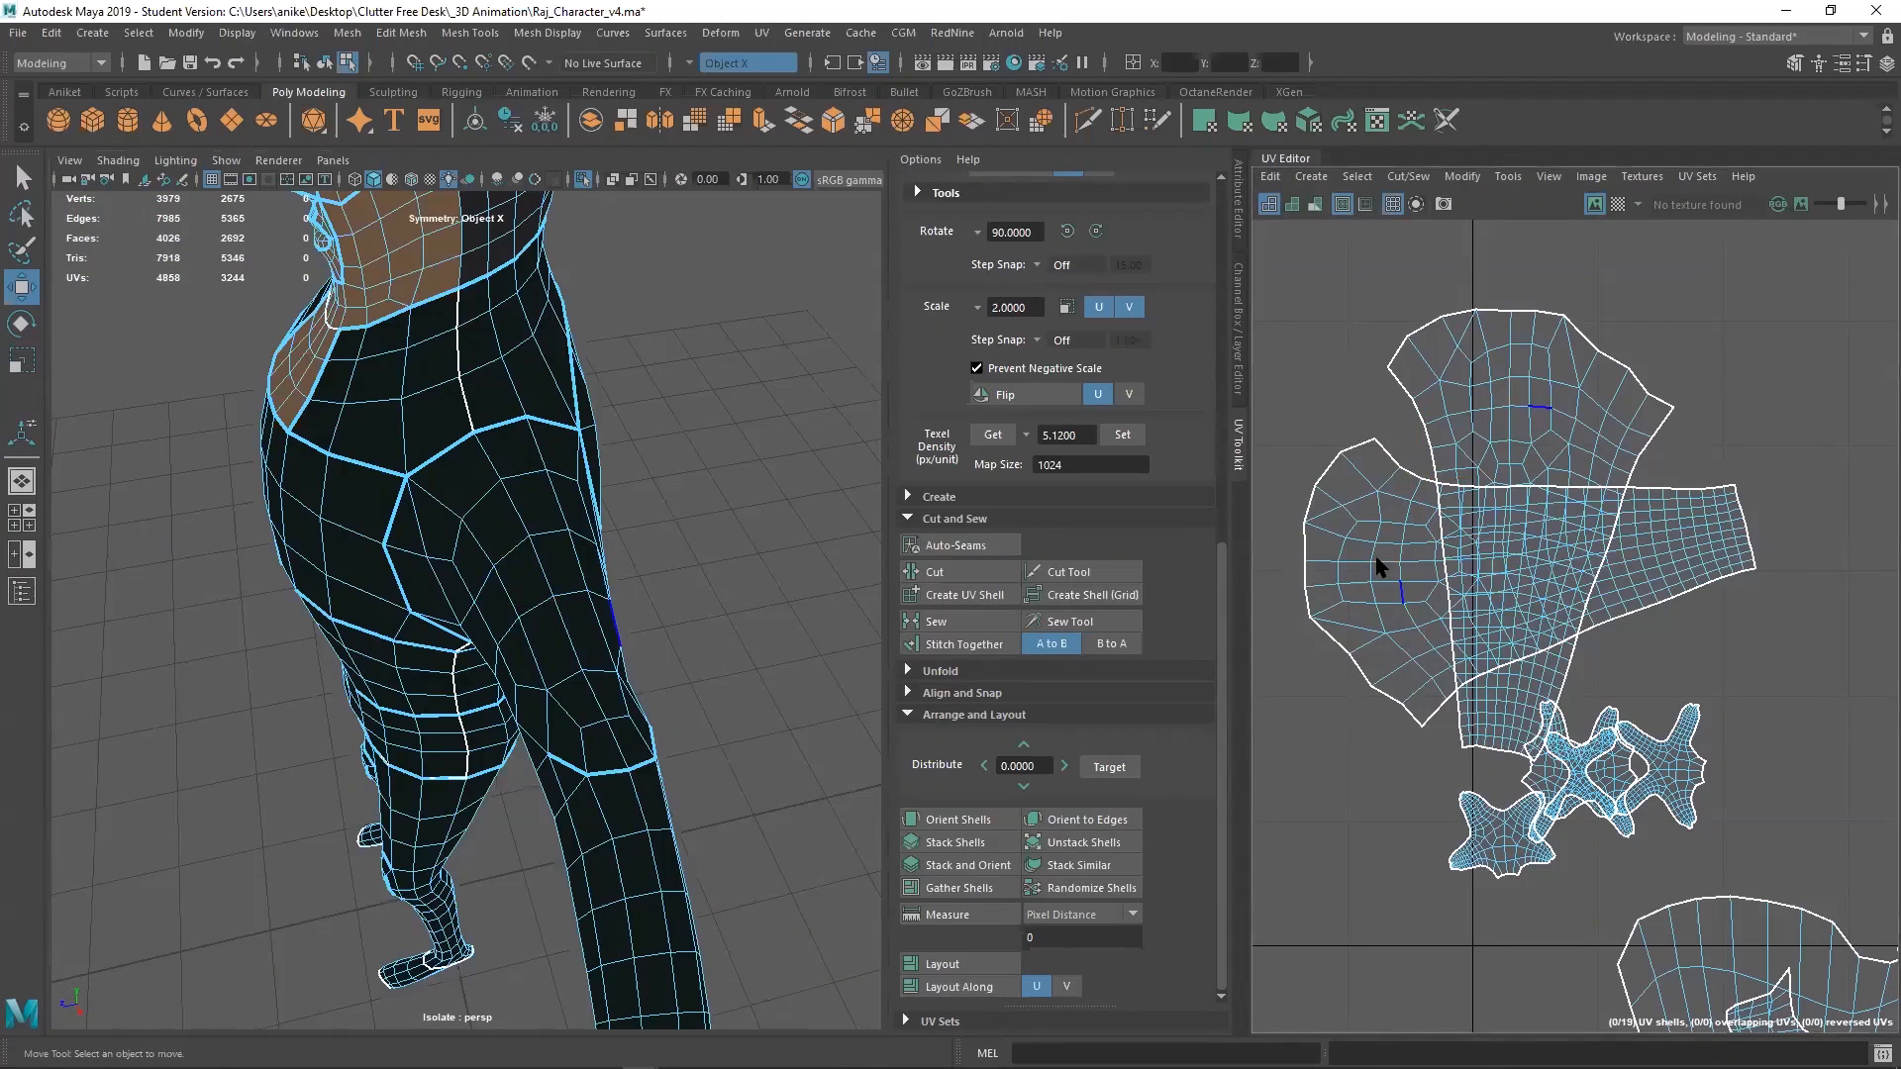
With symmetry off, rotate the sideways arm shell in three 90-degree counterclockwise turns until its shoulder end is up, and place it beside the other arm shell
left_click(1385, 563)
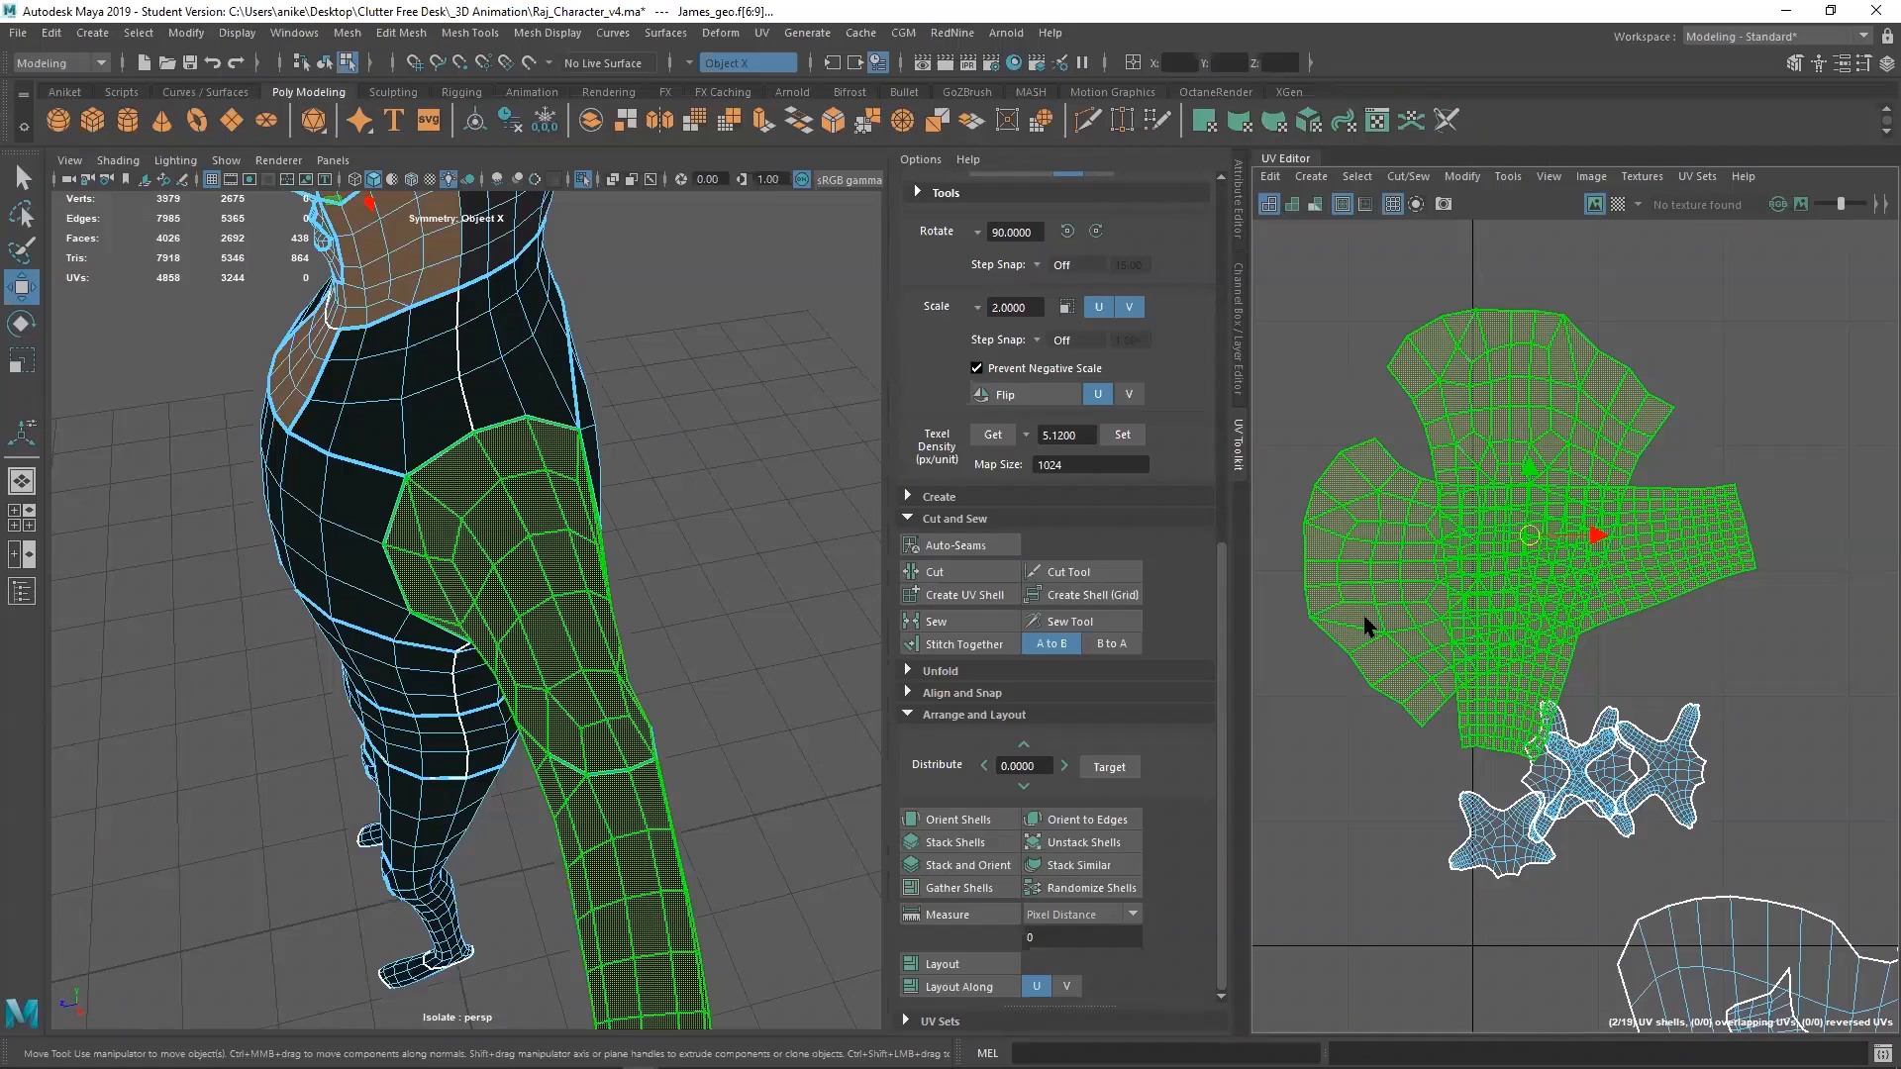
right_click_drag(1366, 626, 1360, 483, "ctrl+shift")
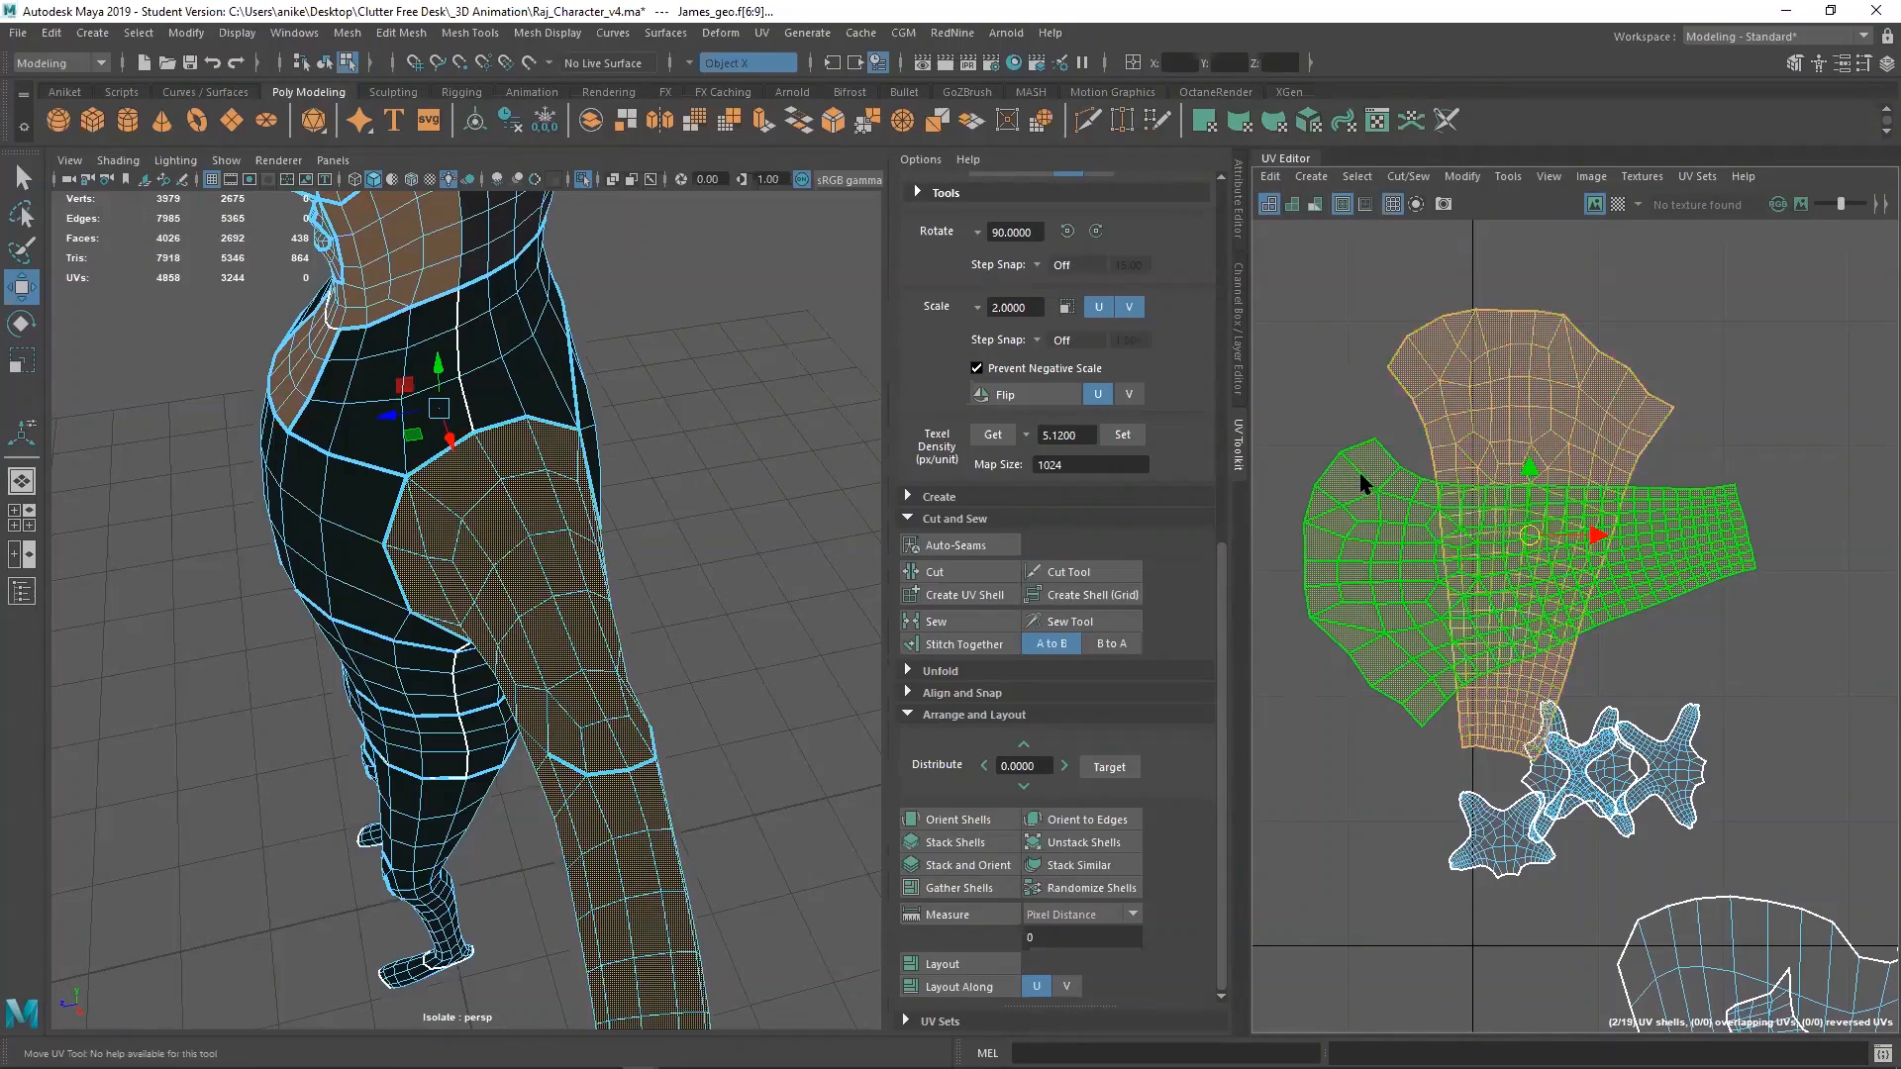
left_click(1401, 594)
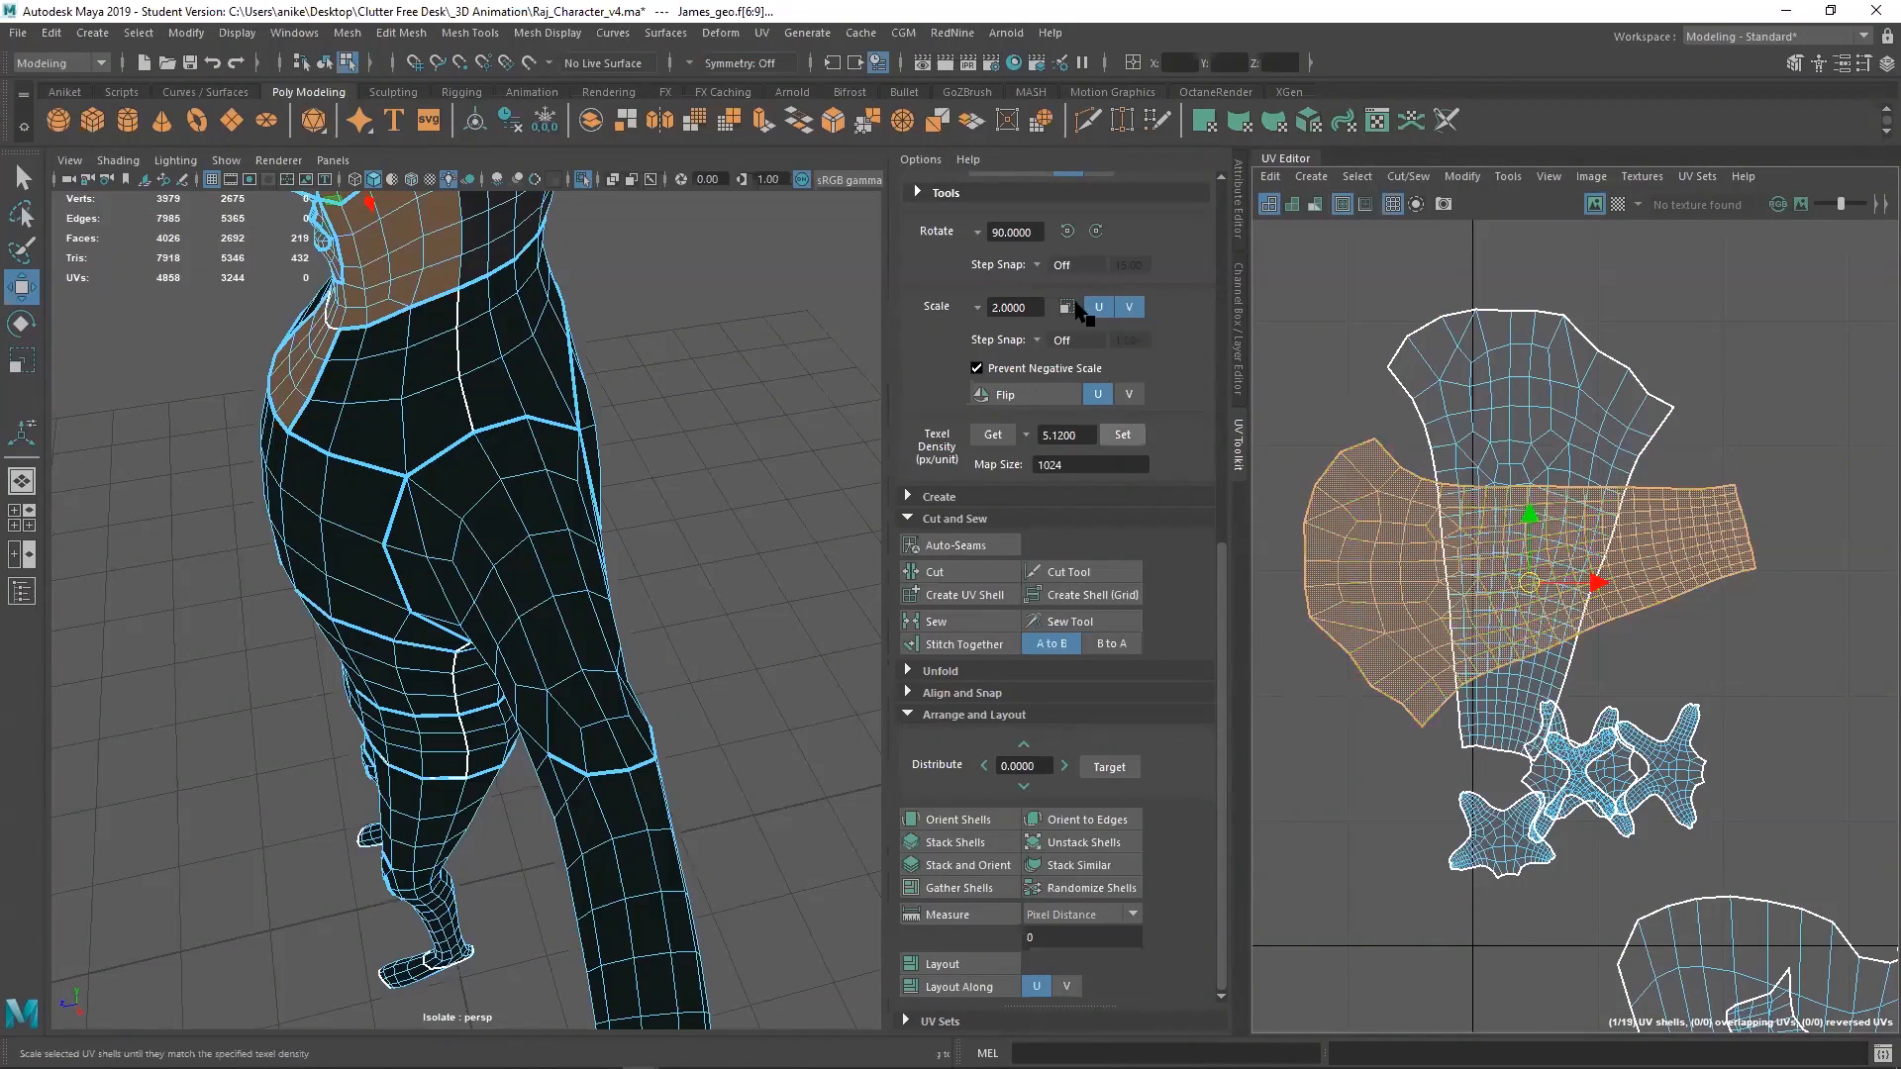
left_click(1067, 232)
left_click(1067, 232)
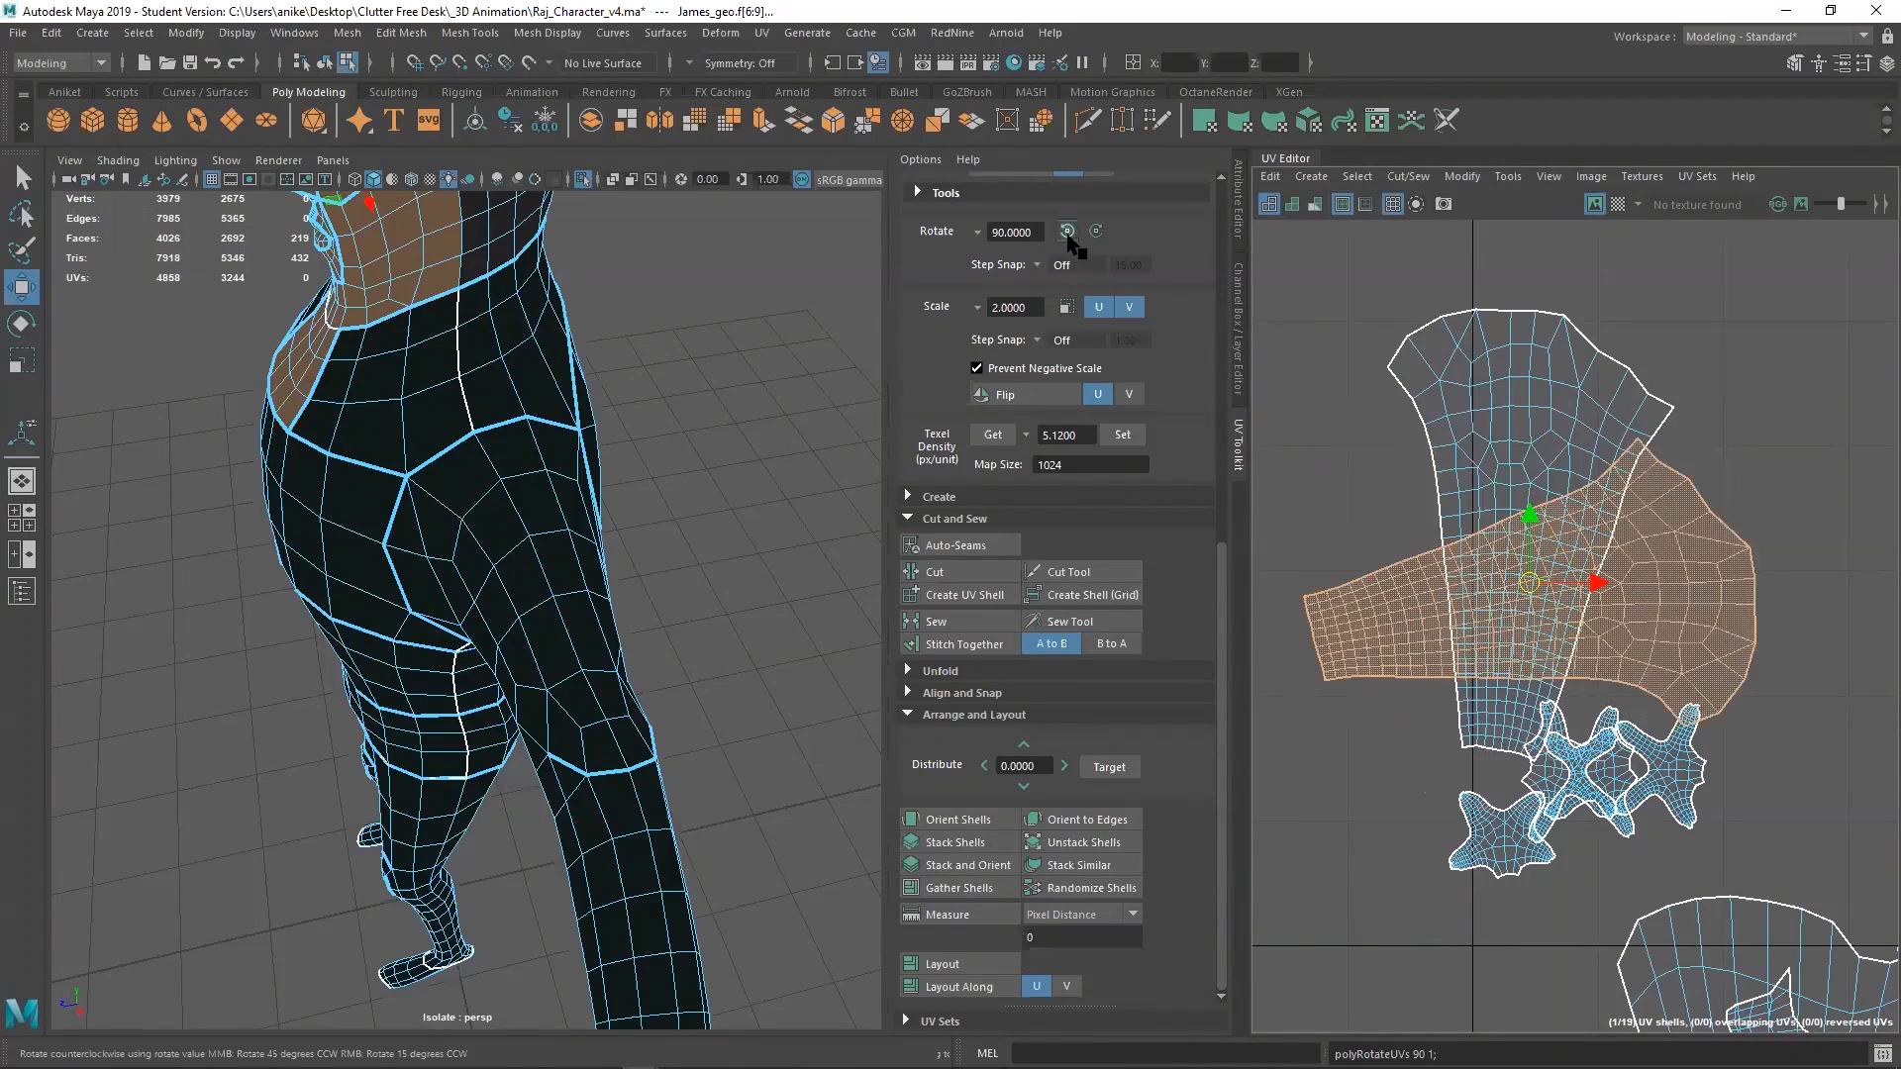
left_click(1067, 231)
left_click_drag(1529, 584, 1718, 500)
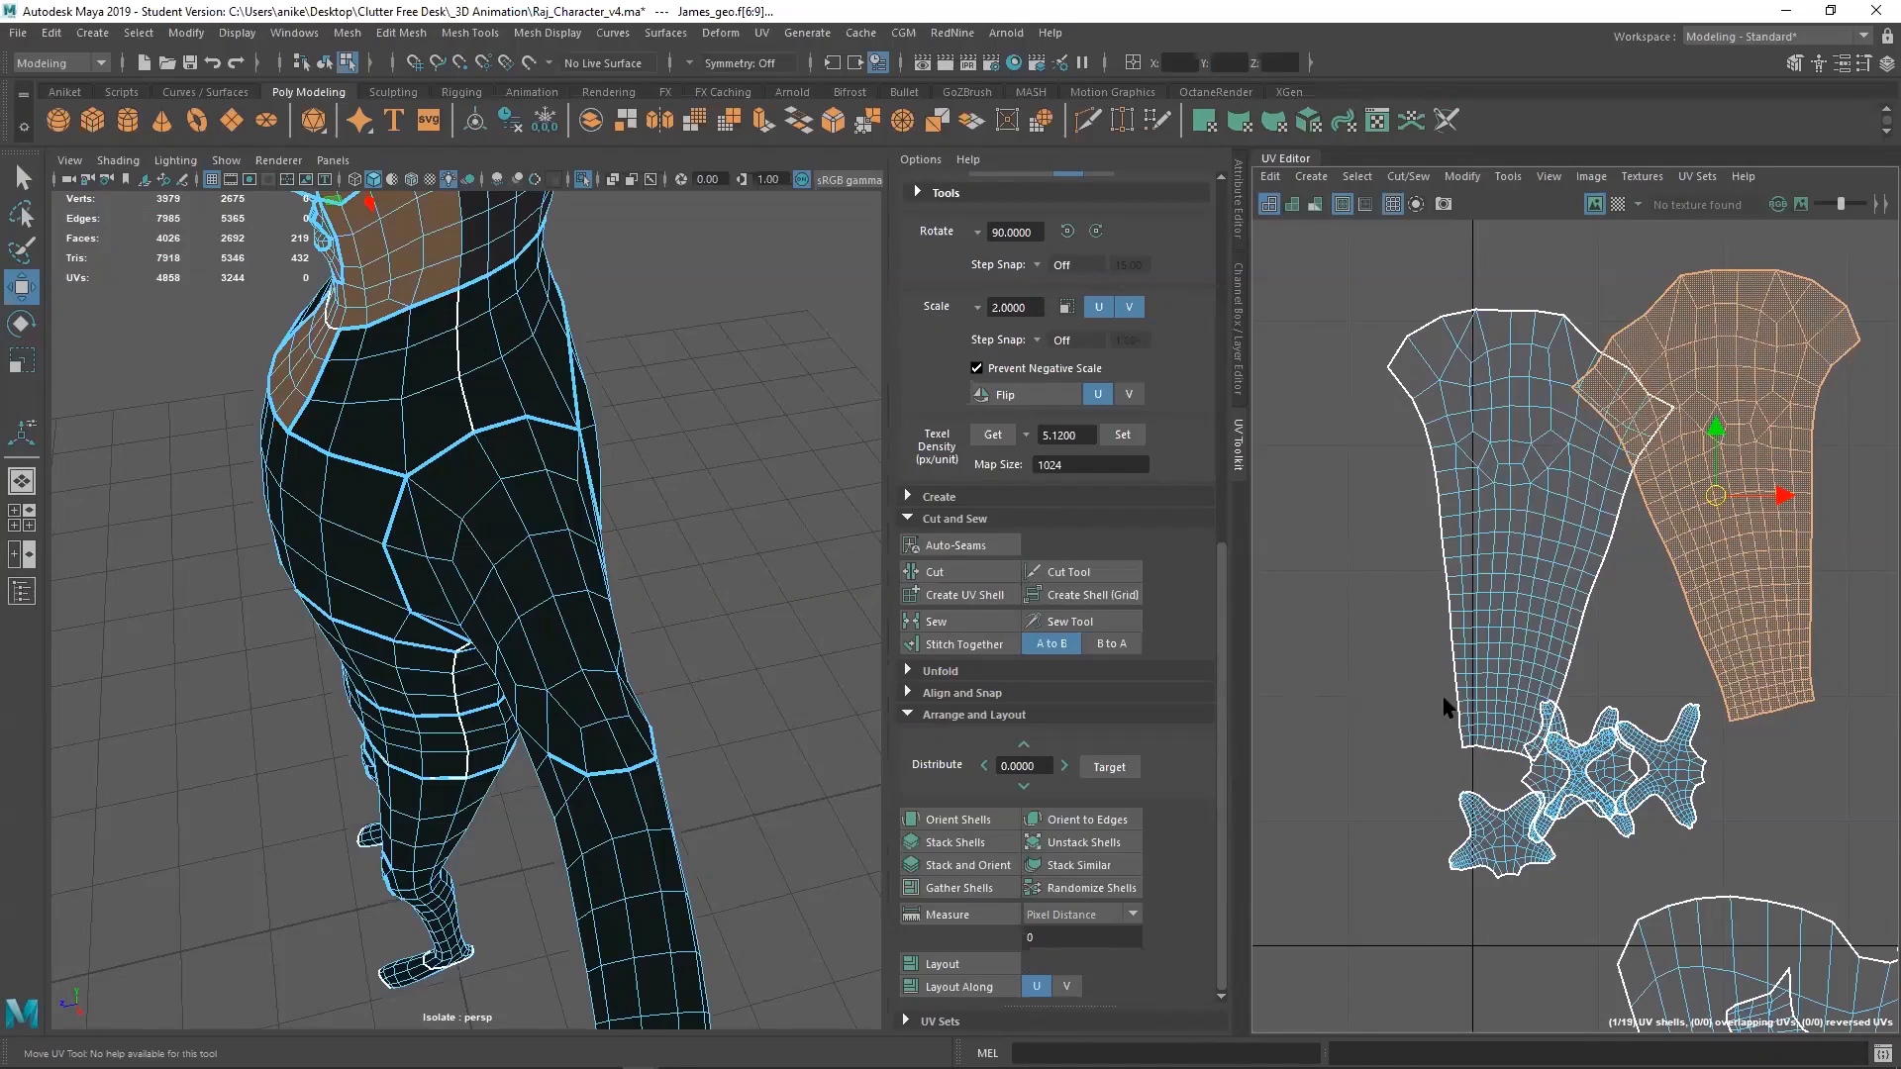
Move the two inner mouth shells away from the head and shift the head shell clear of the eye shells
scroll(1594, 581, "up", 2)
scroll(1618, 594, "down", 5)
scroll(1455, 603, "up", 8)
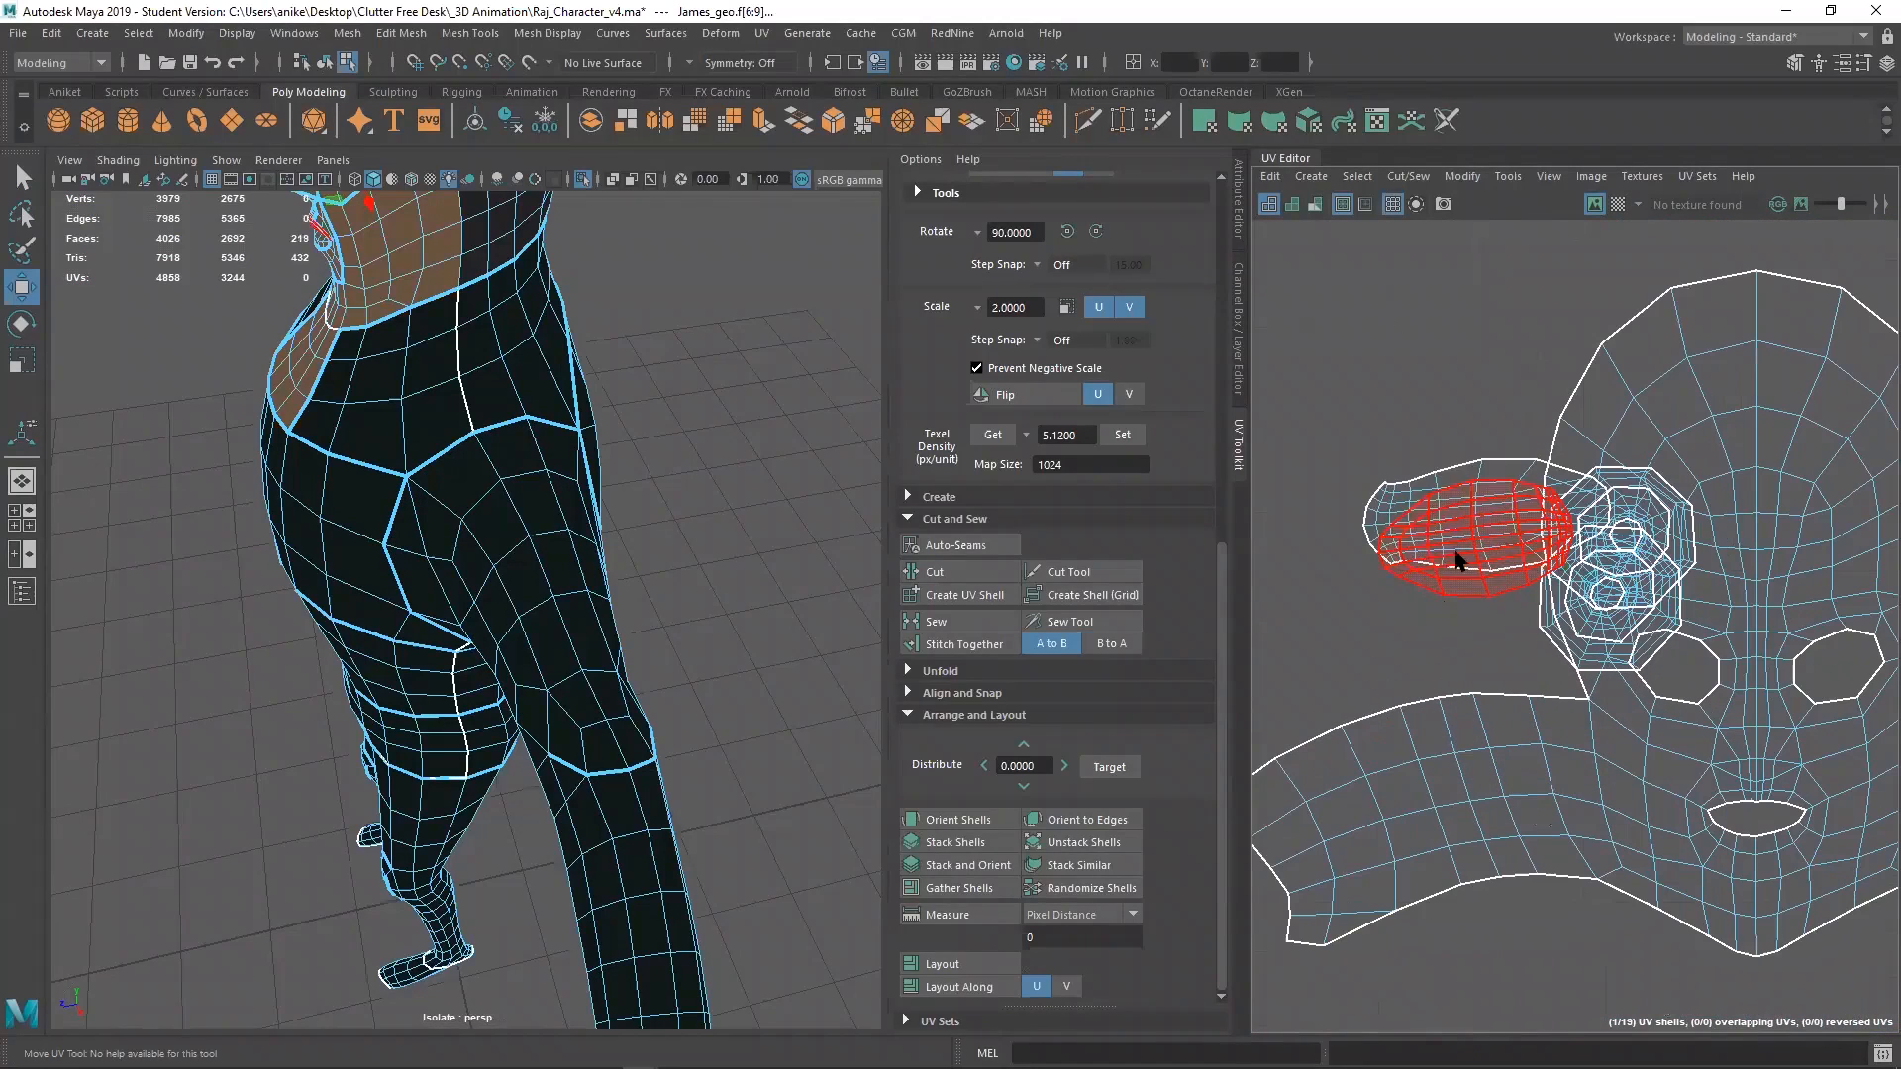
left_click(1462, 546)
key("w")
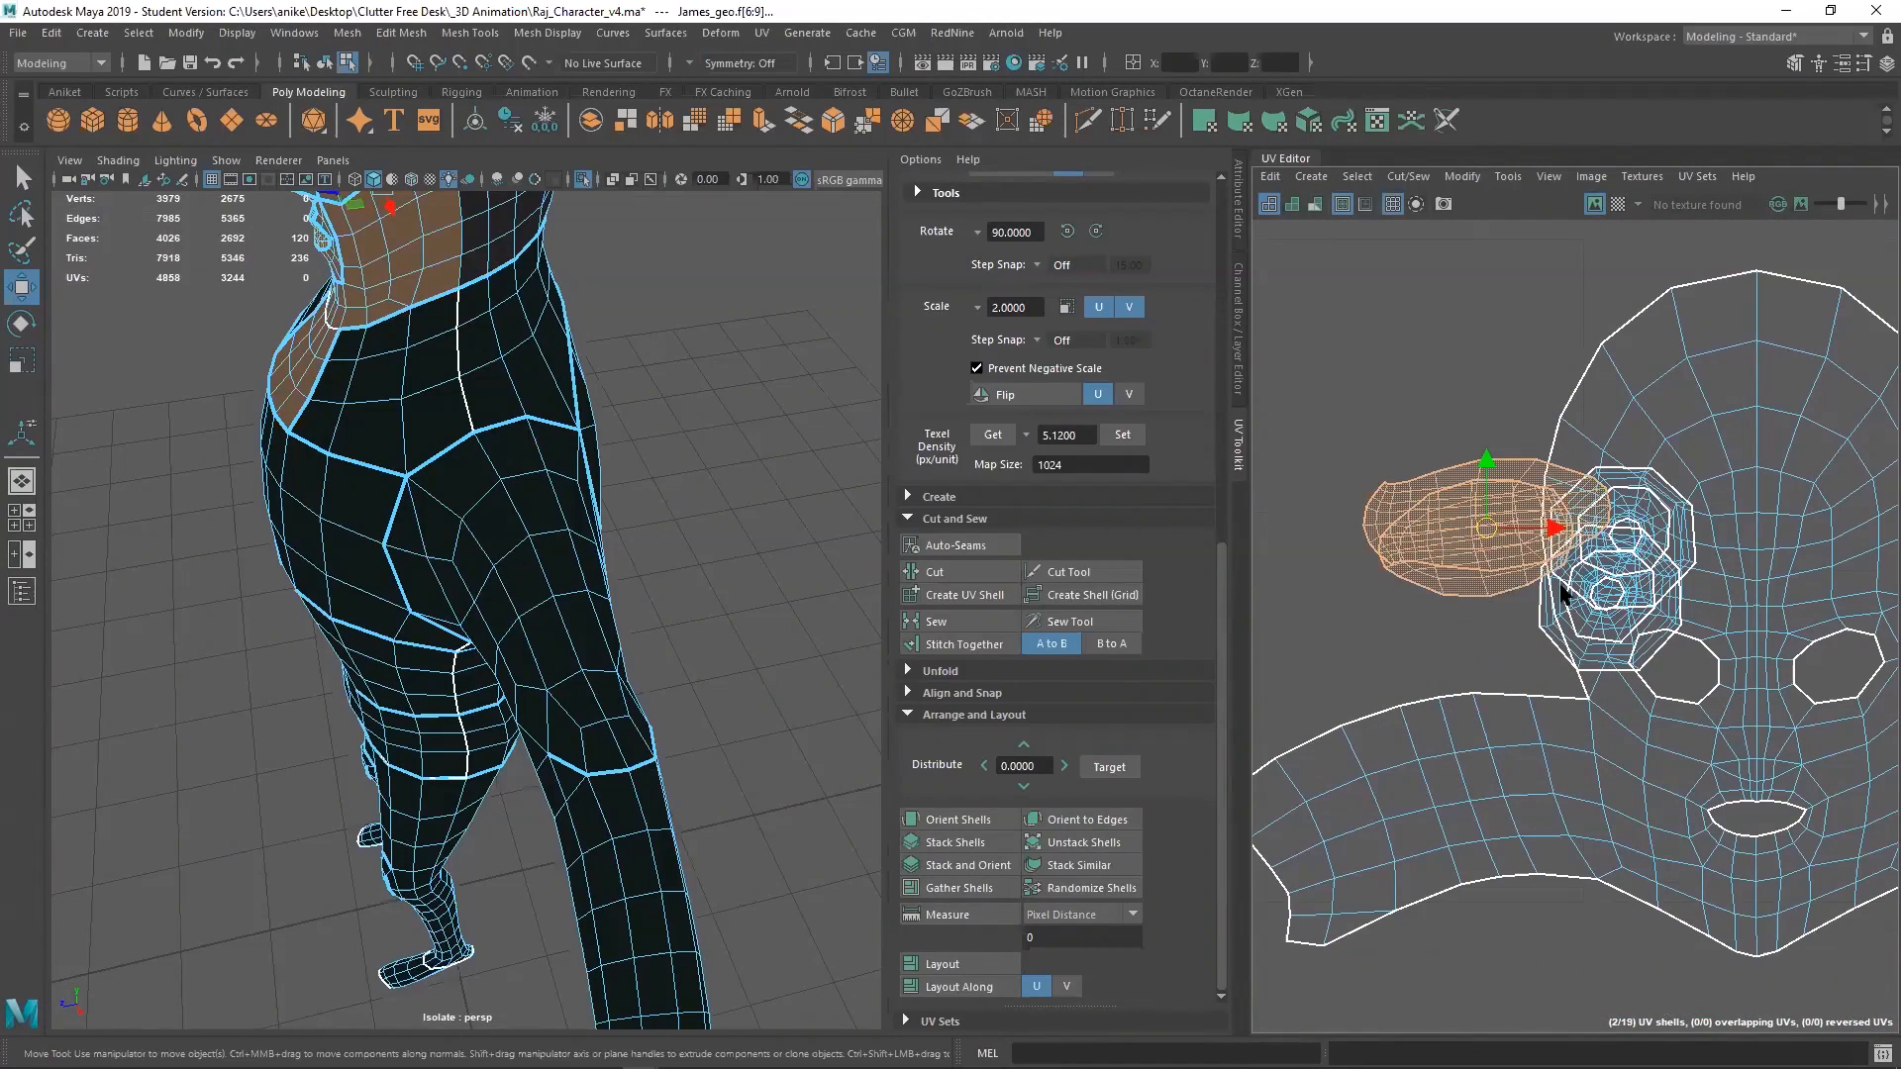
left_click_drag(1440, 525, 1274, 437)
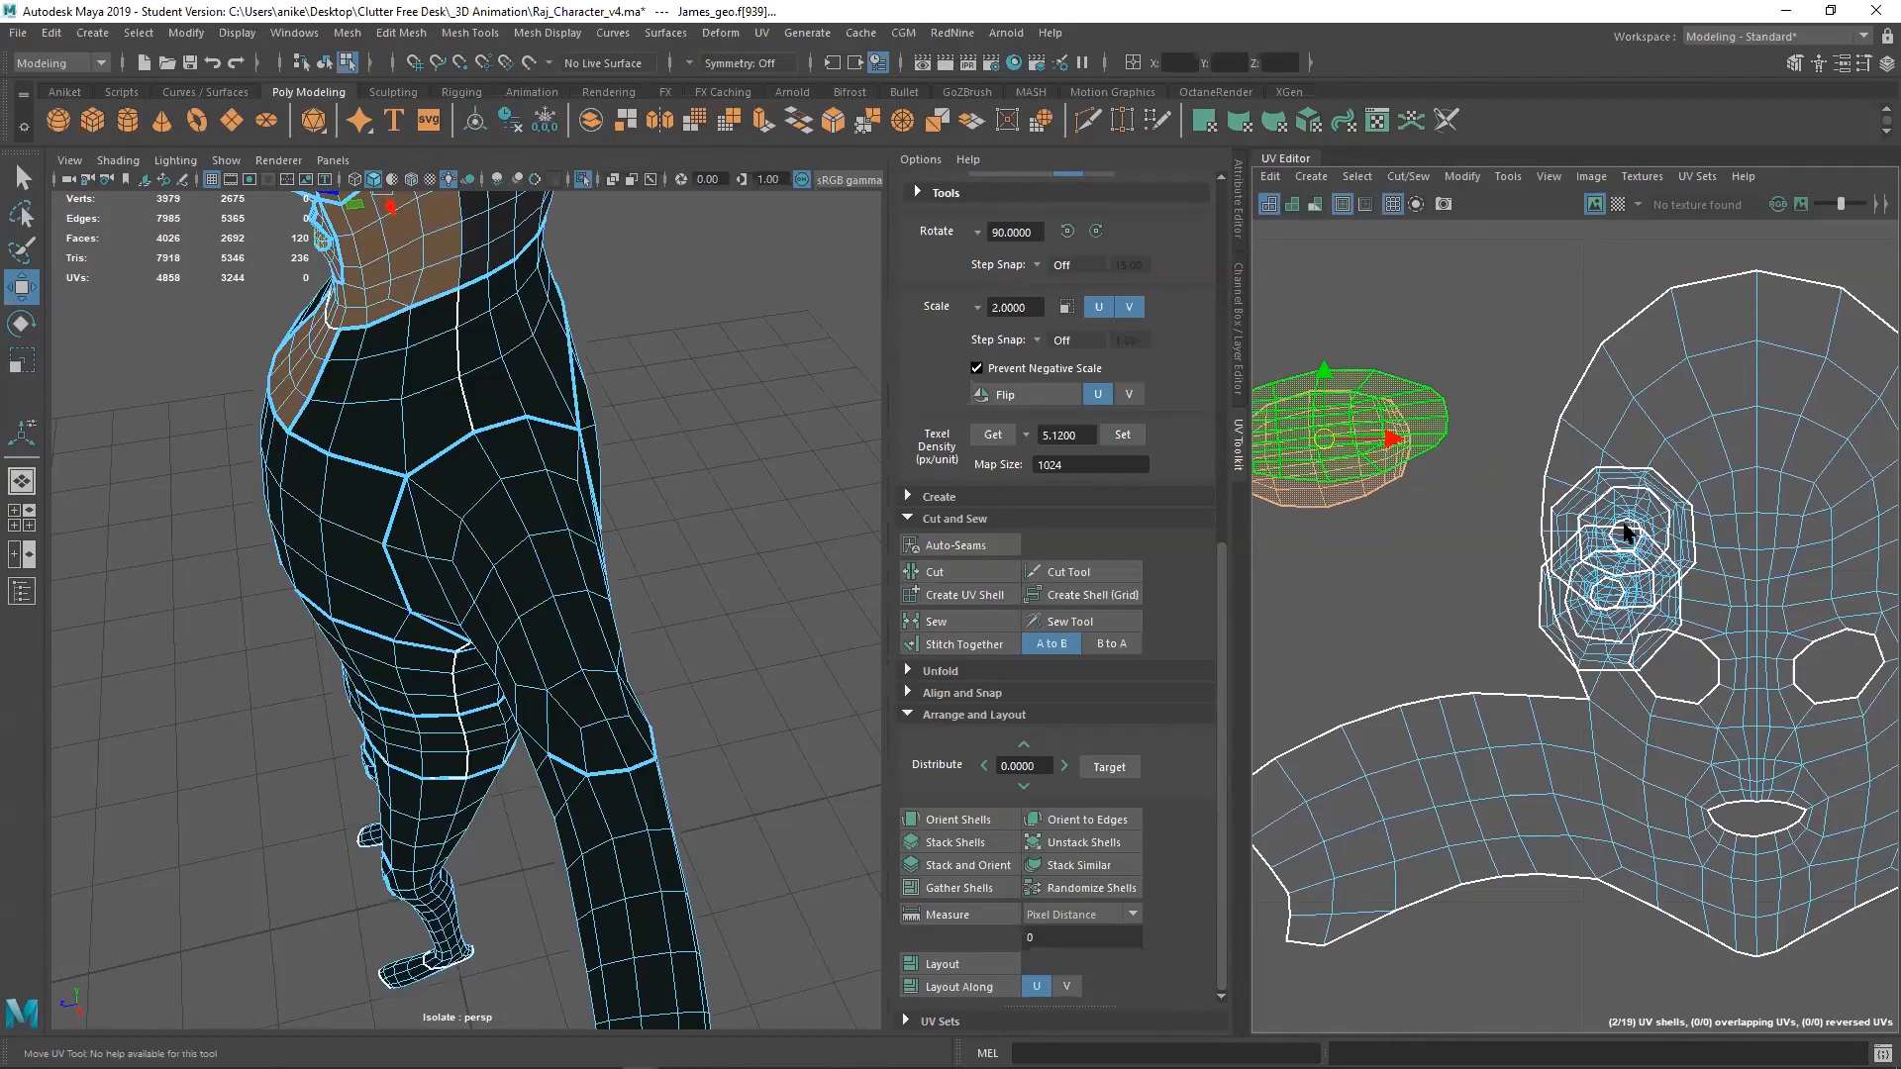
left_click(1620, 604)
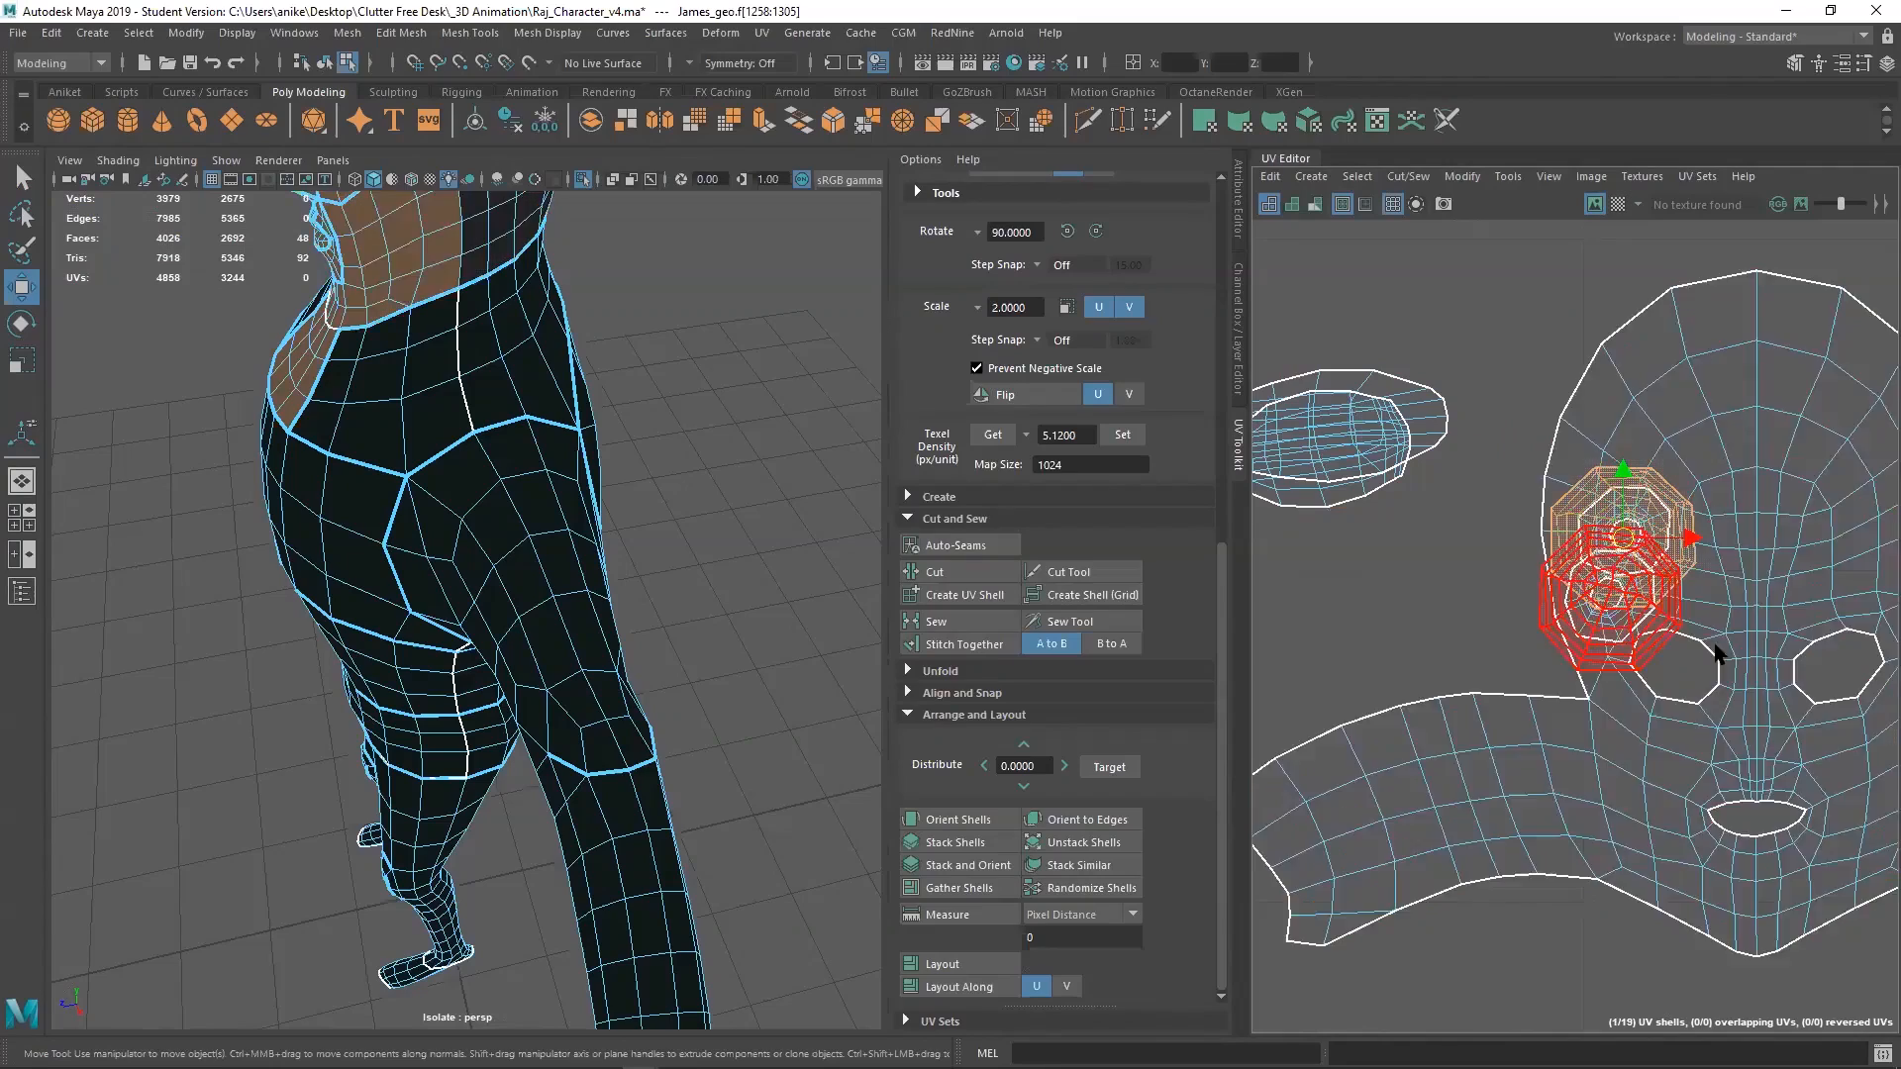
left_click(1758, 610)
left_click_drag(1743, 600, 1879, 663)
Select the four eye shells and check their location on the face from the front
left_click_drag(1501, 419, 1631, 701)
left_click_drag(461, 470, 683, 428, "alt")
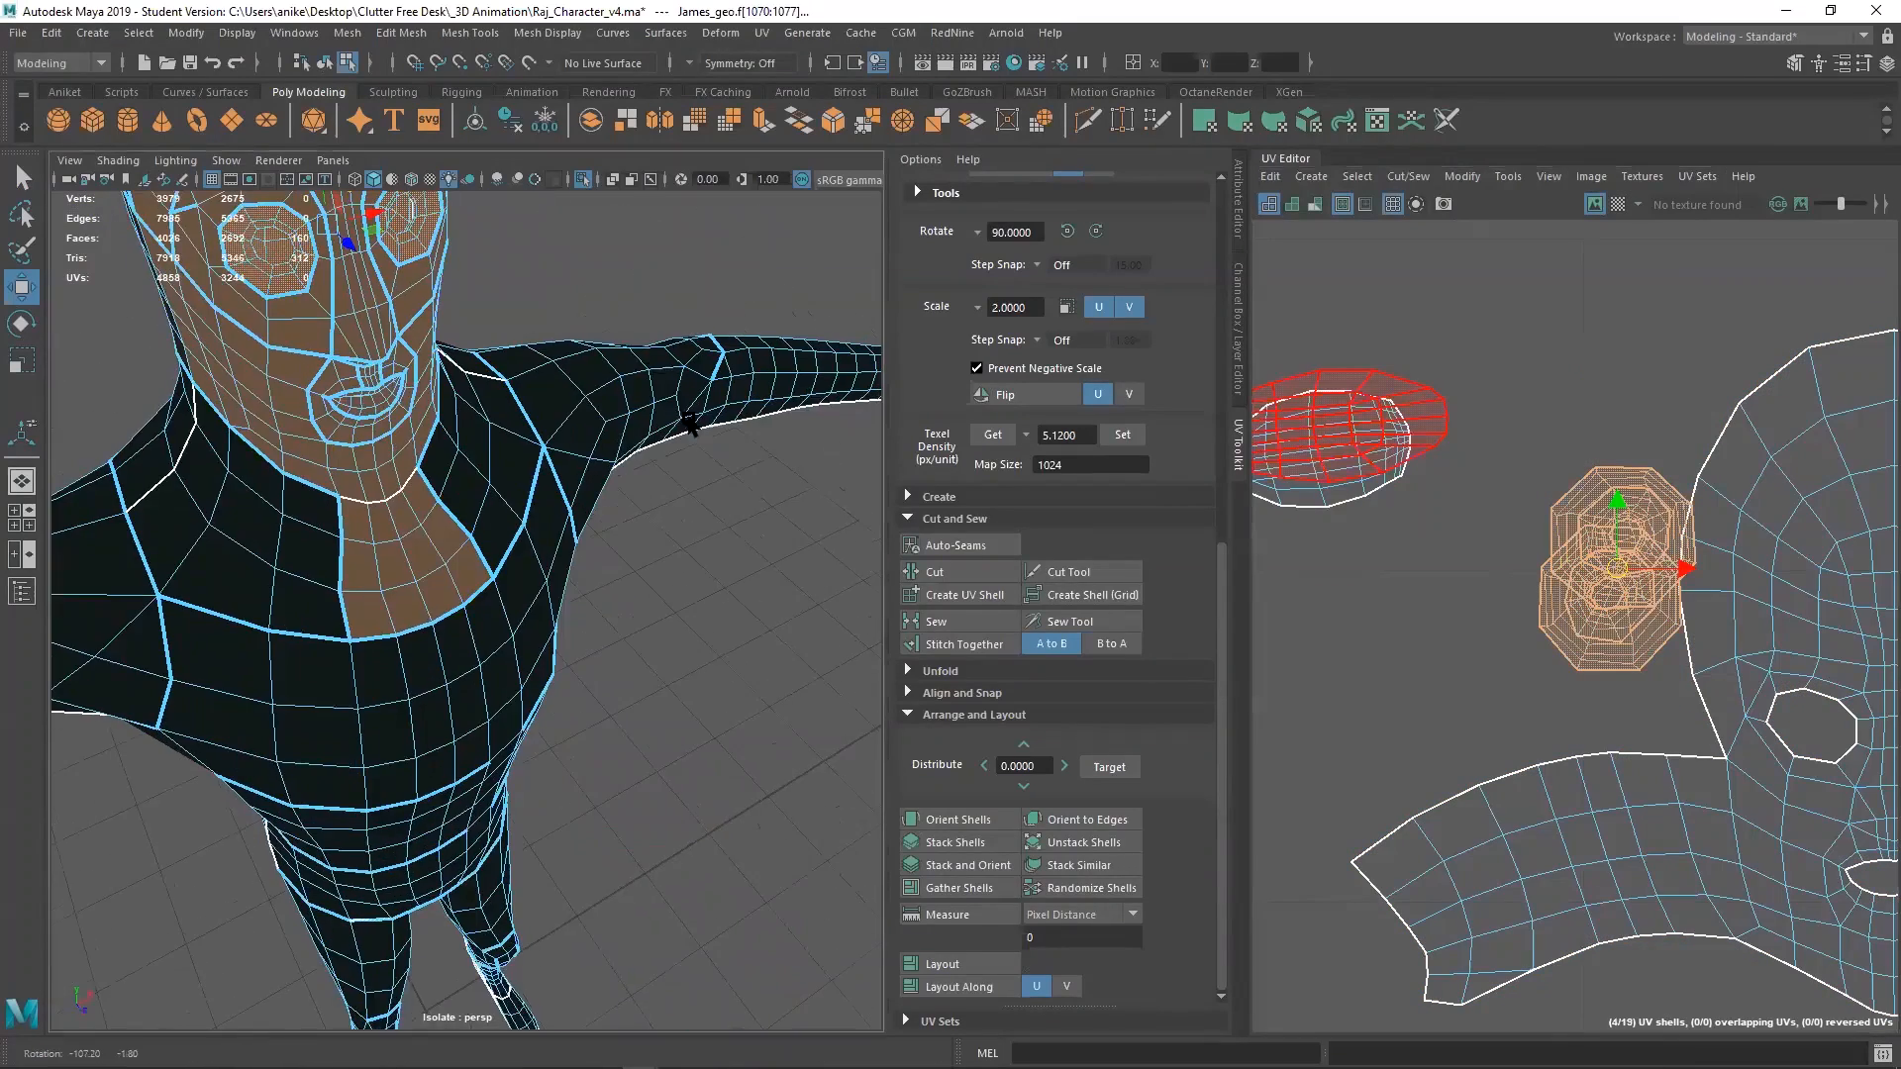
middle_click_drag(683, 427, 654, 637, "alt")
left_click_drag(653, 636, 419, 503, "alt")
middle_click_drag(419, 502, 531, 777, "alt")
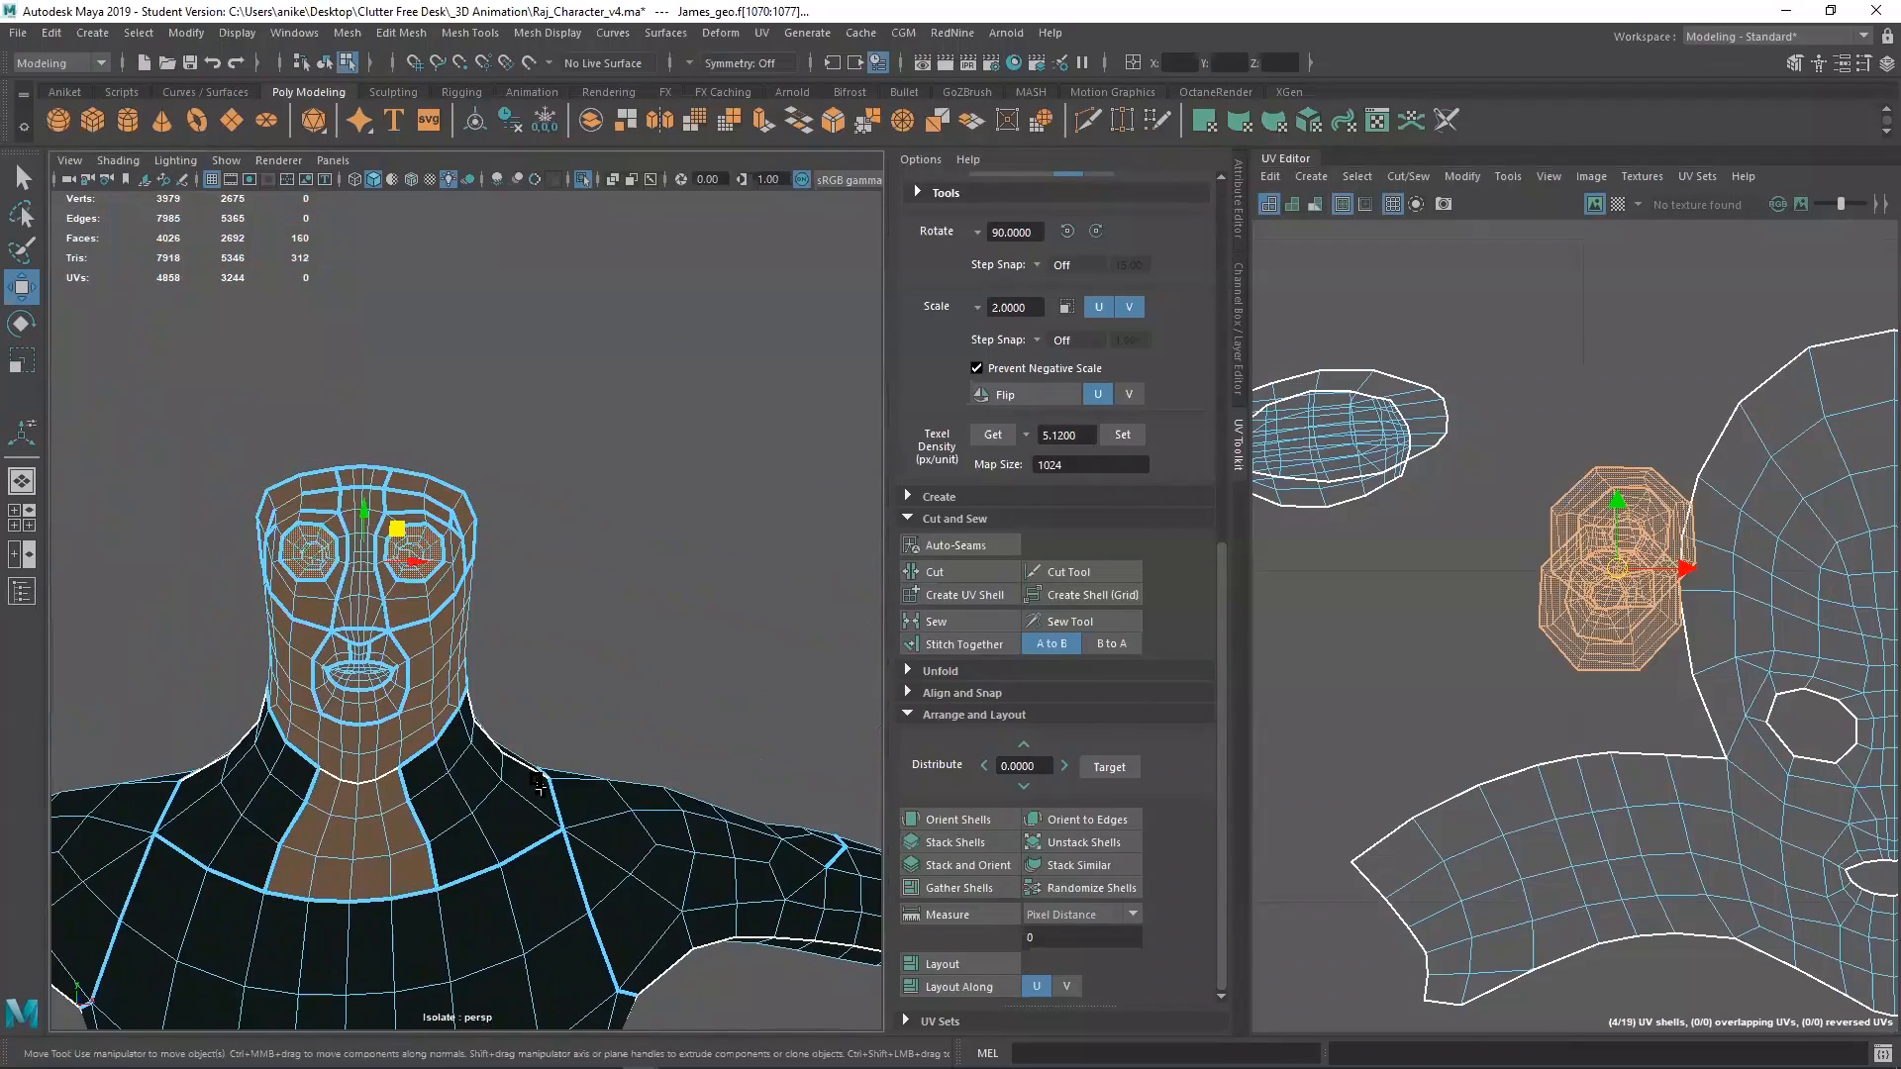
scroll(429, 701, "up", 3)
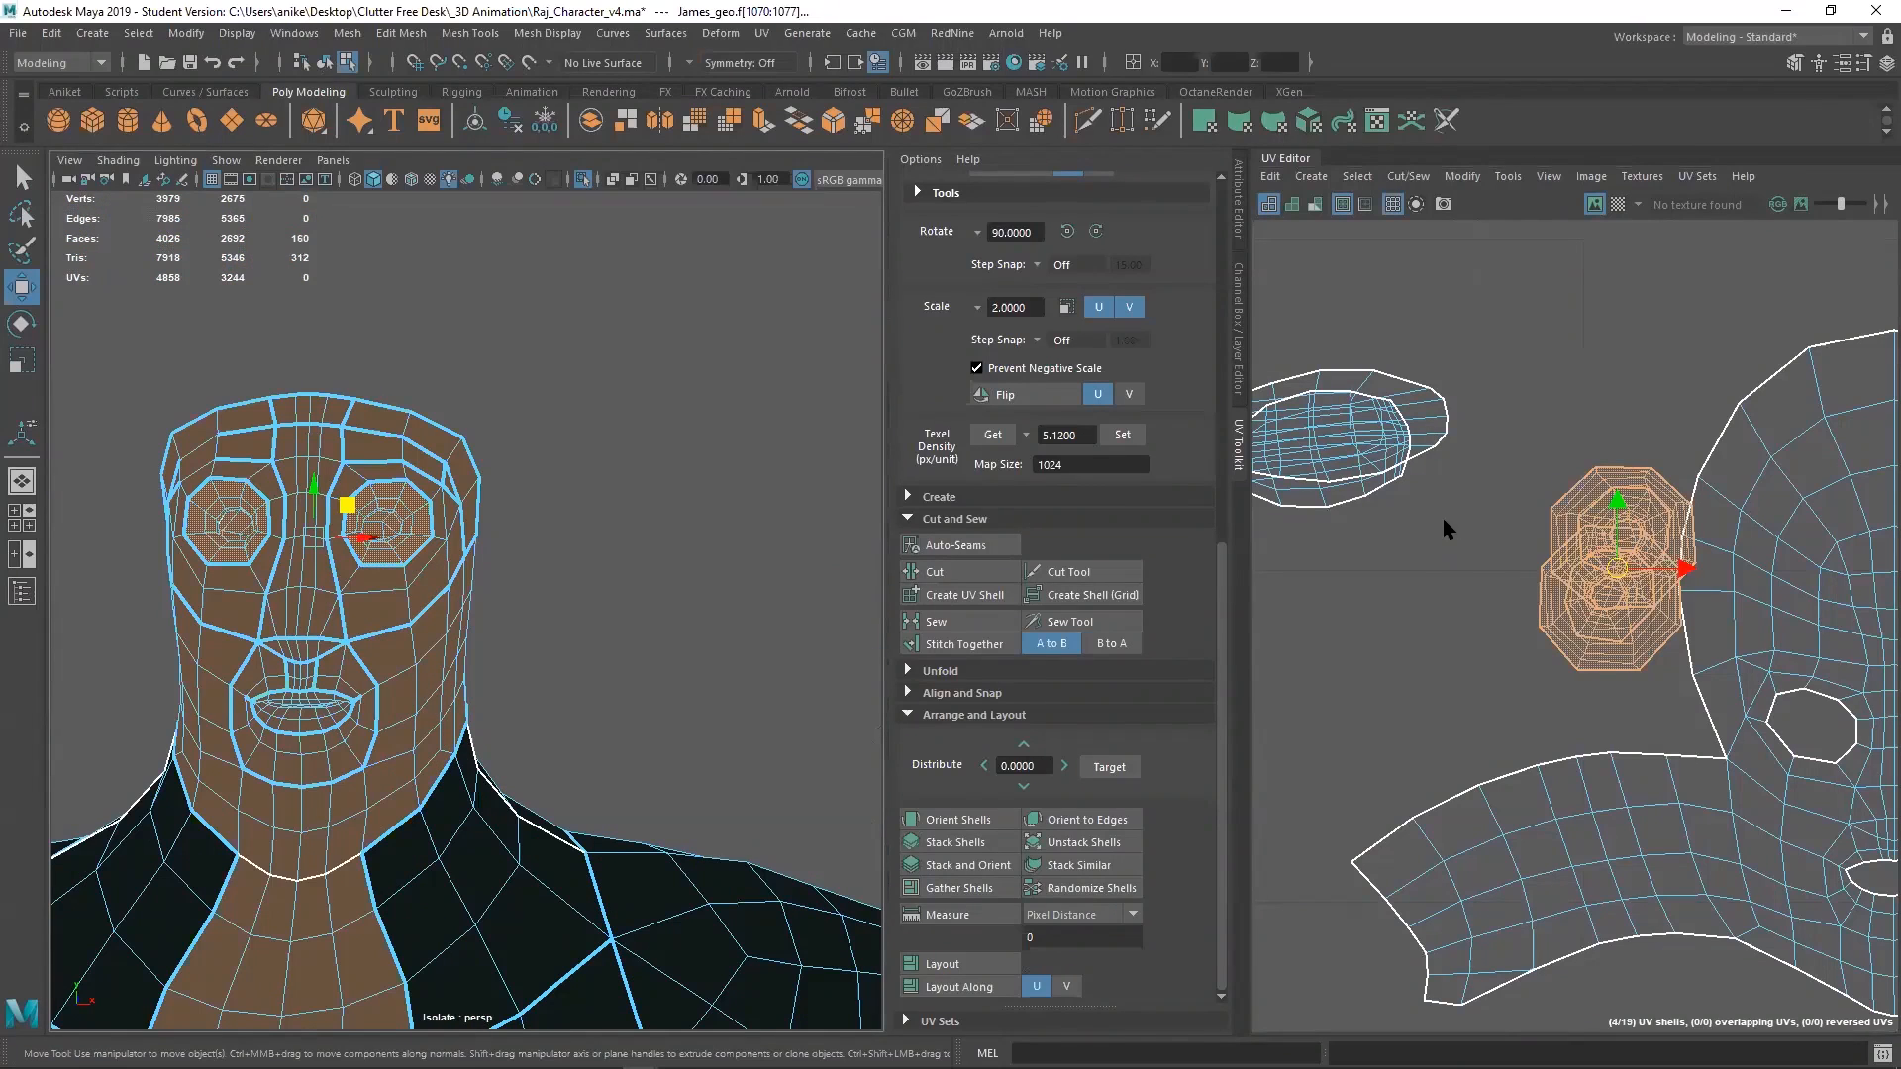
Unfold the two inner mouth shells and move them slightly upward in the layout
middle_click_drag(1443, 530, 1545, 648, "alt")
left_click_drag(1552, 697, 1370, 458)
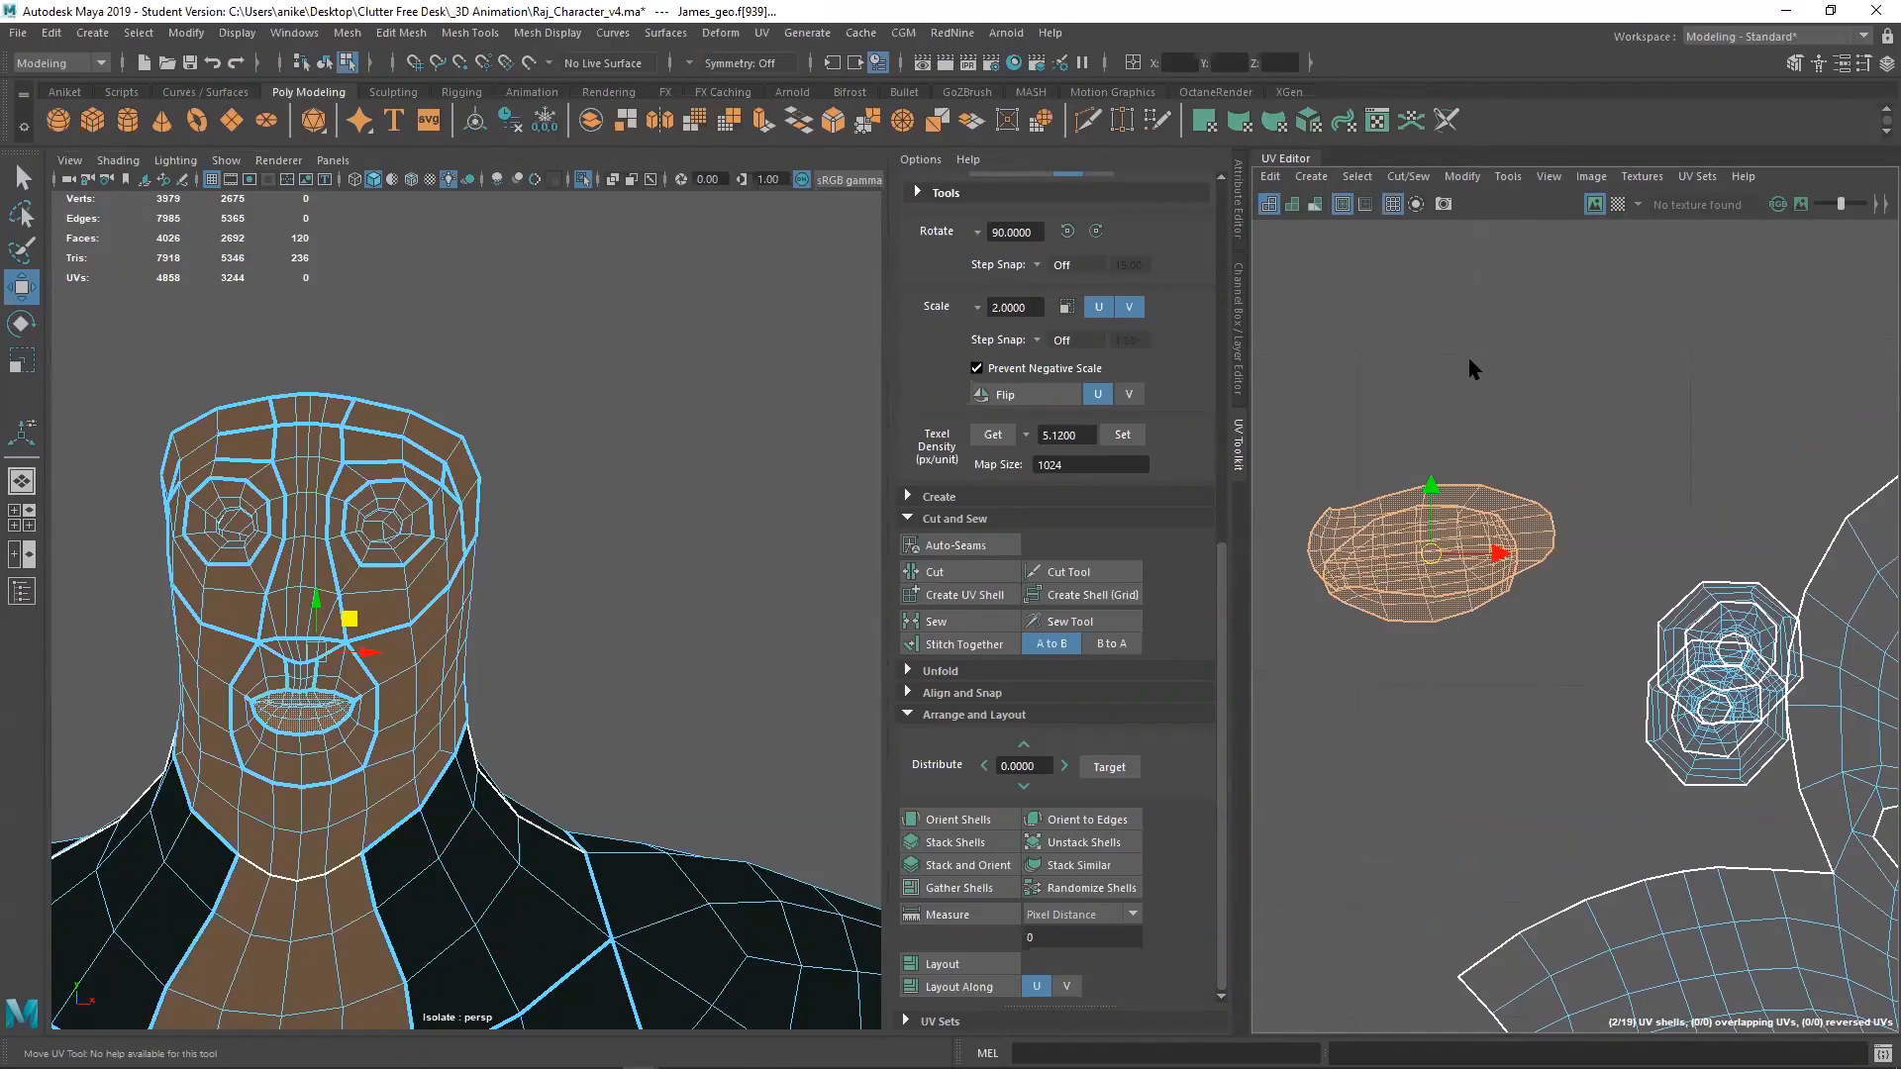
right_click_drag(1473, 371, 1570, 370, "shift")
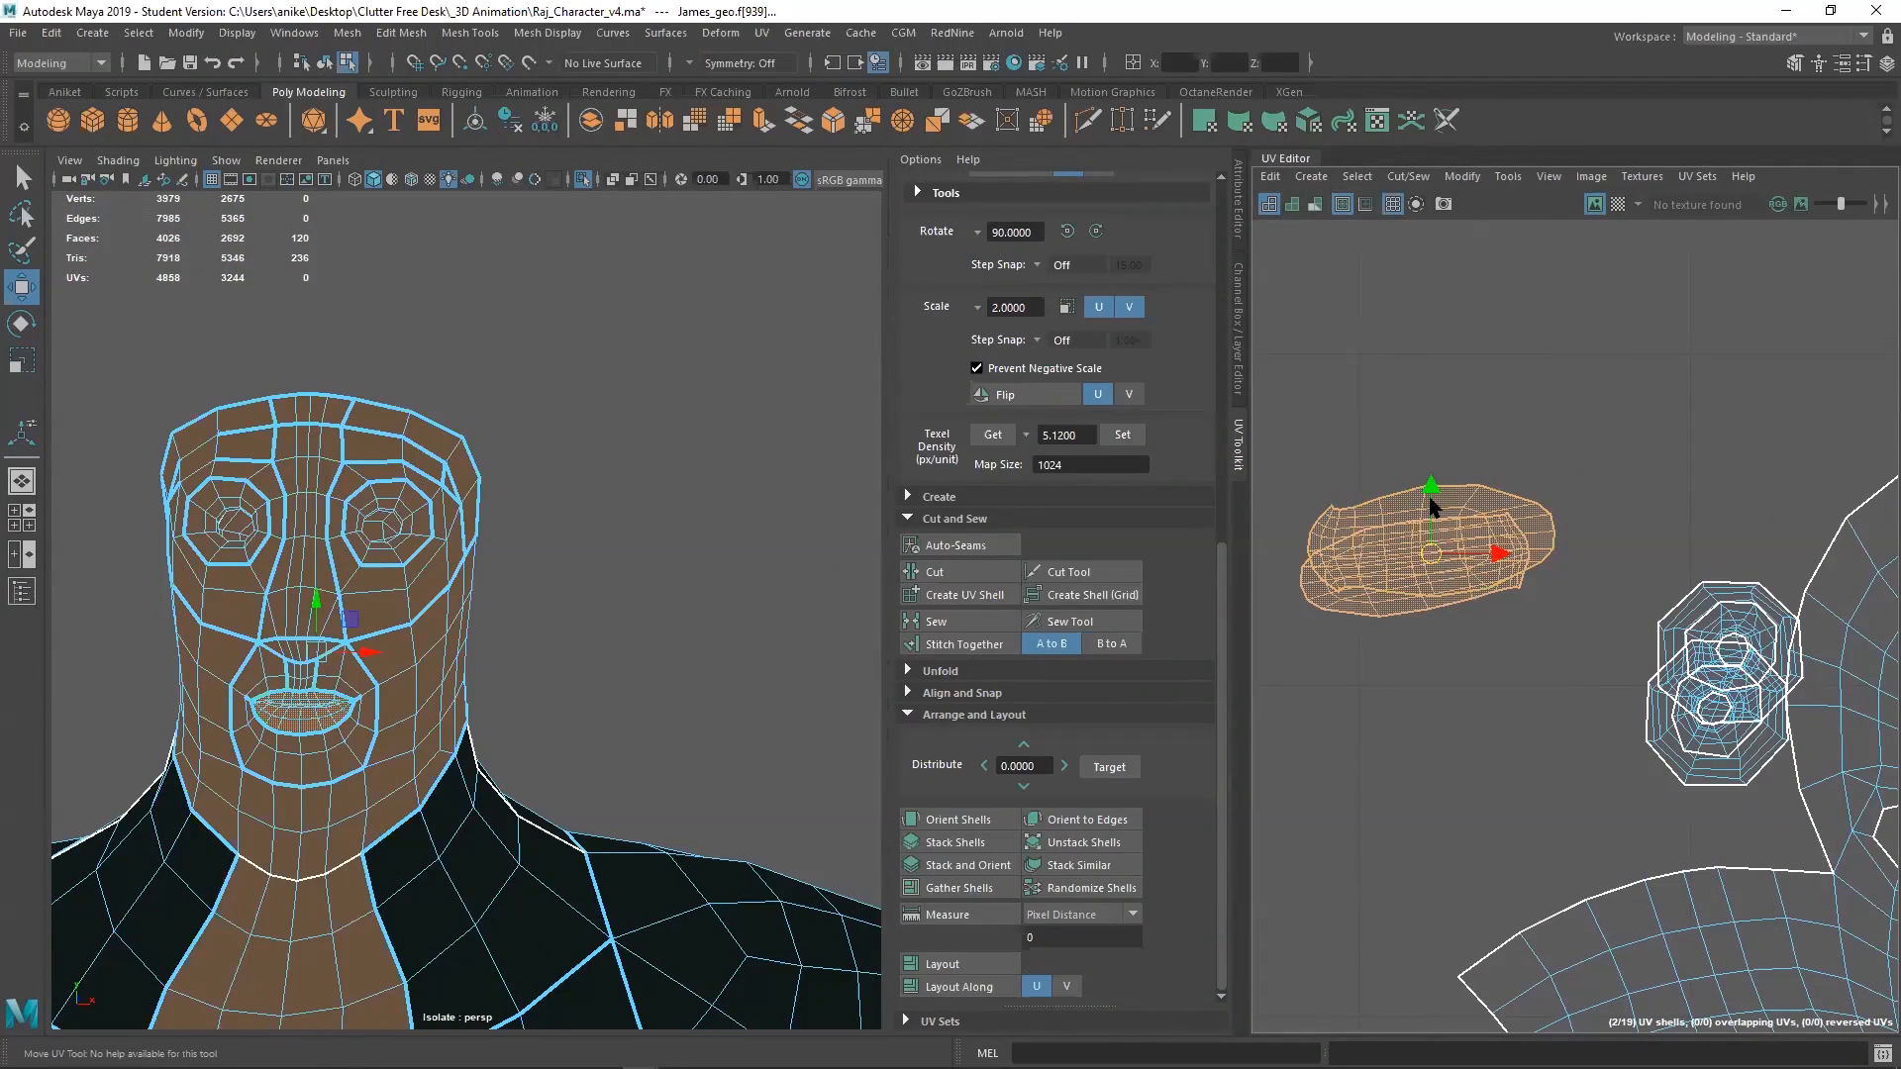
left_click_drag(1442, 544, 1435, 489)
Select the overlapping eye shells and unfold them
left_click(1428, 601)
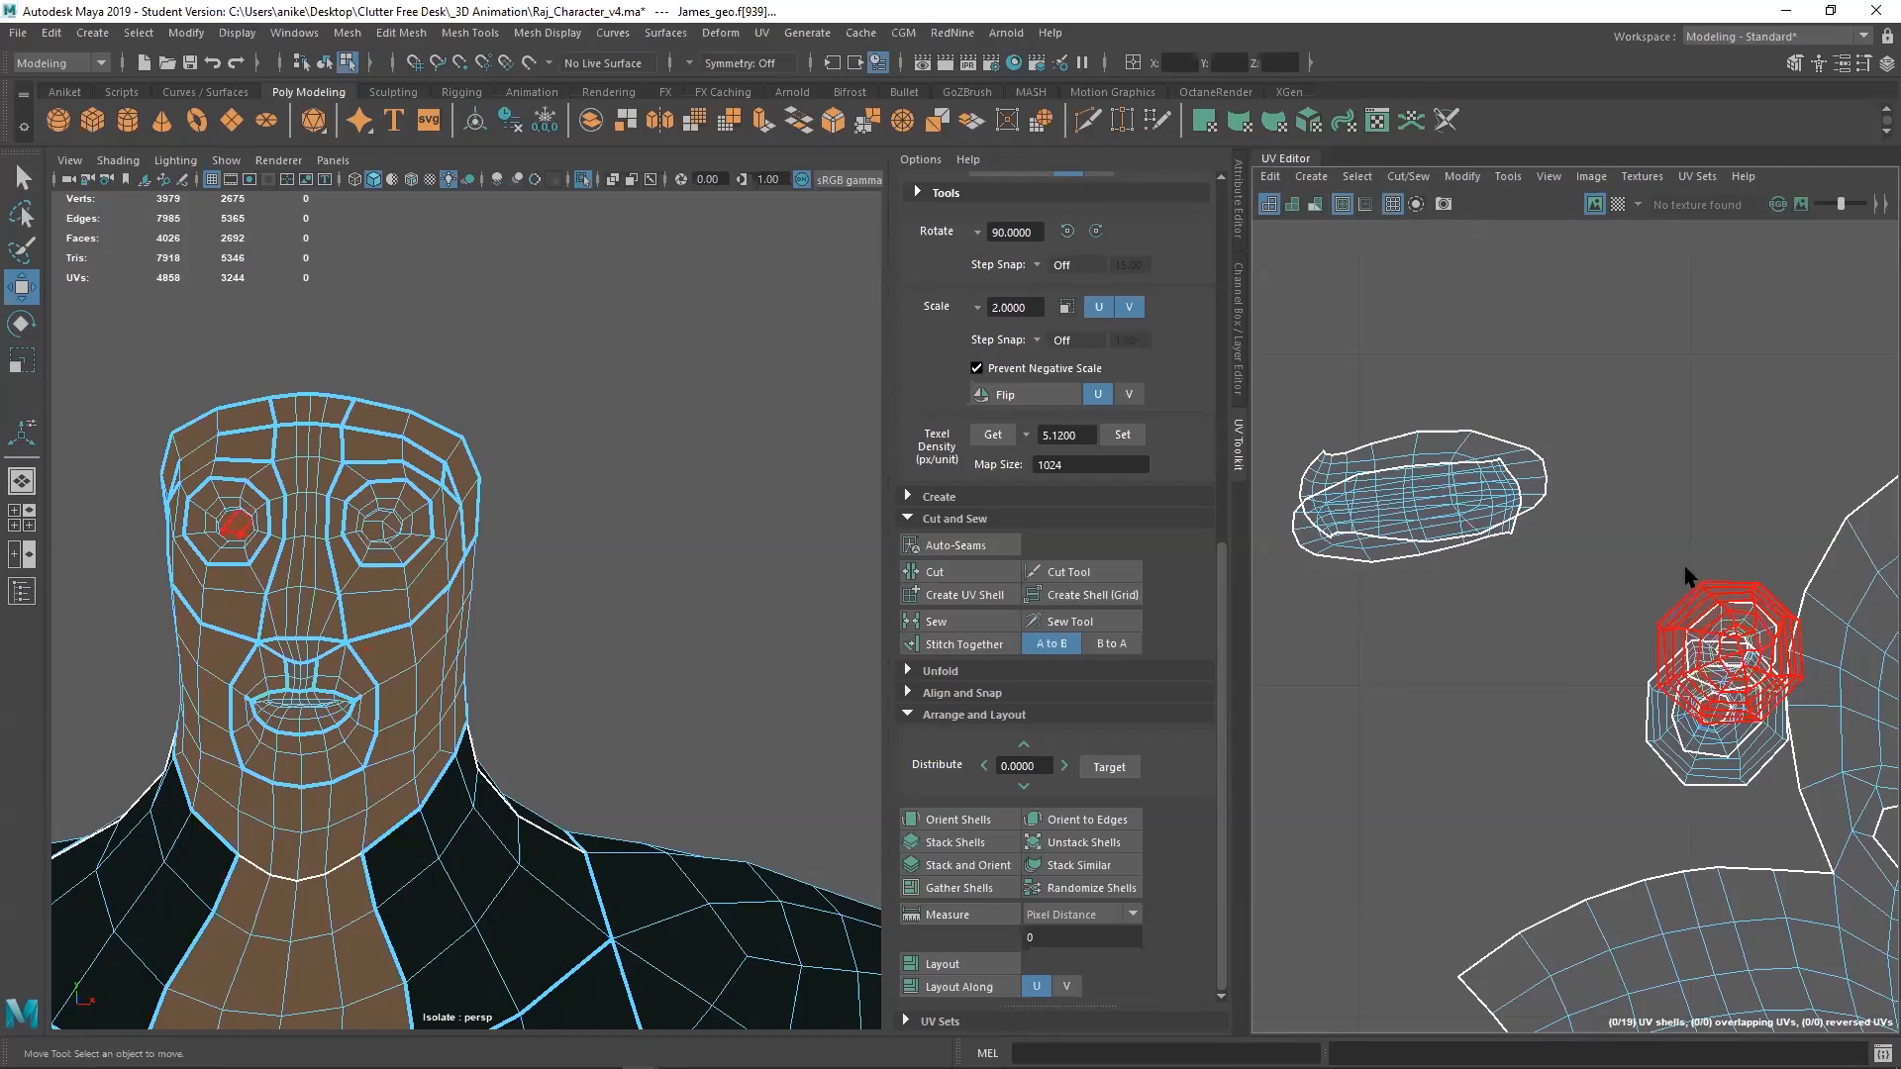
left_click(1706, 743)
right_click_drag(1342, 396, 1406, 394, "shift")
right_click_drag(1653, 429, 1414, 396, "shift")
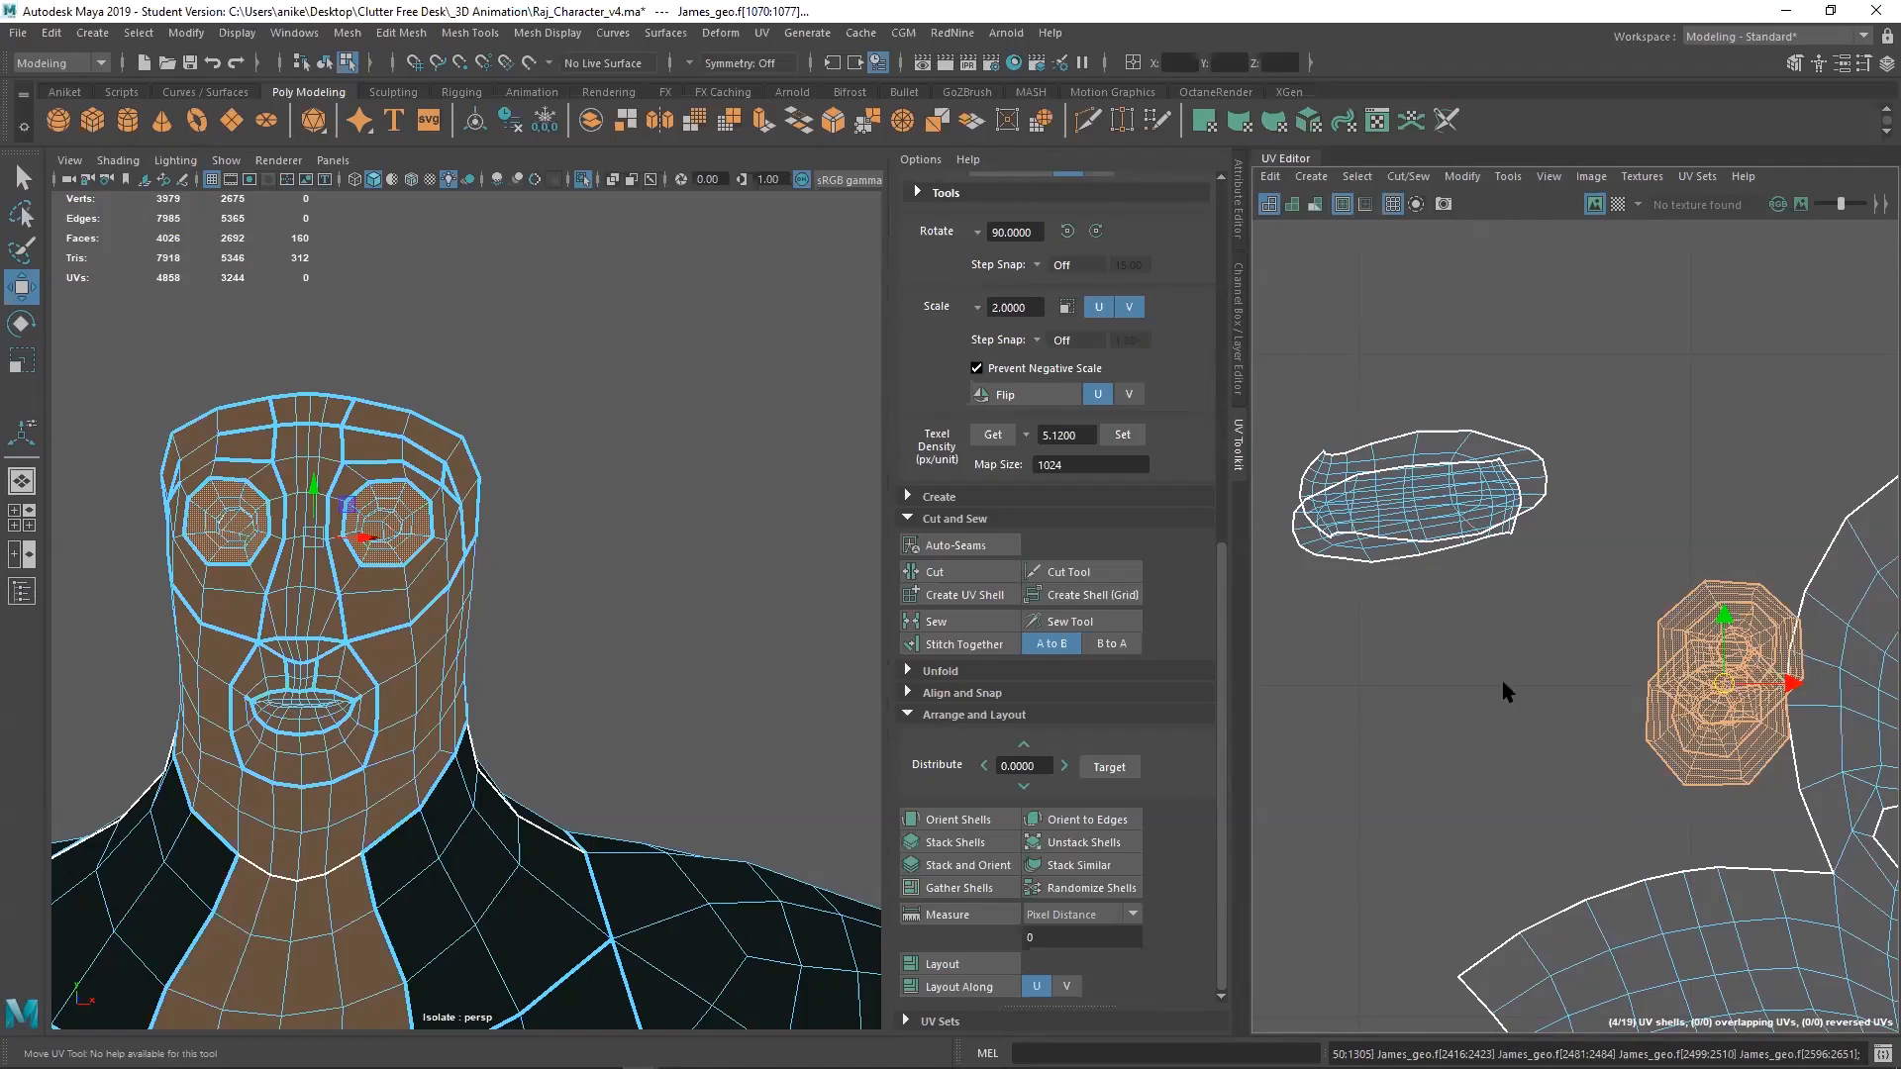
Select all UV shells and set their texel density to 5.12 at a map size of 1024
scroll(1495, 693, "down", 4)
scroll(1510, 658, "down", 5)
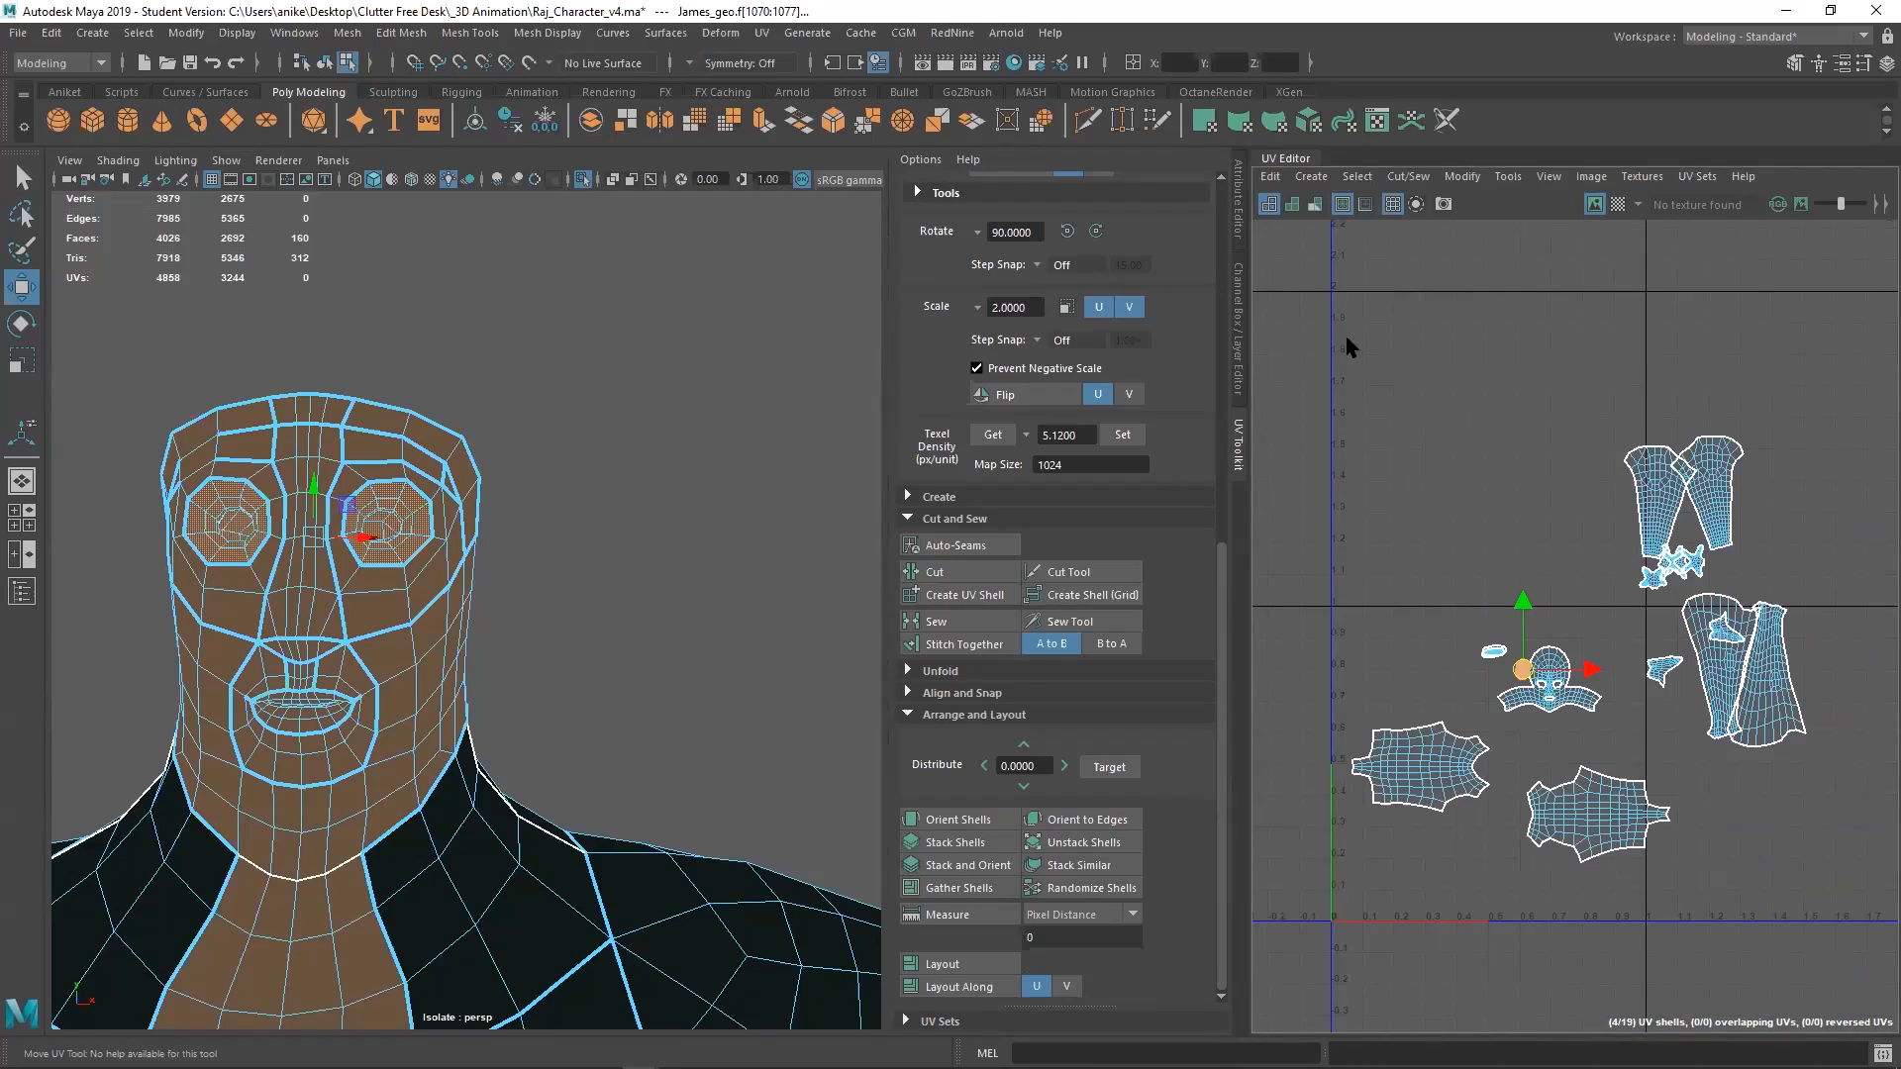
left_click_drag(1827, 919, 1277, 316)
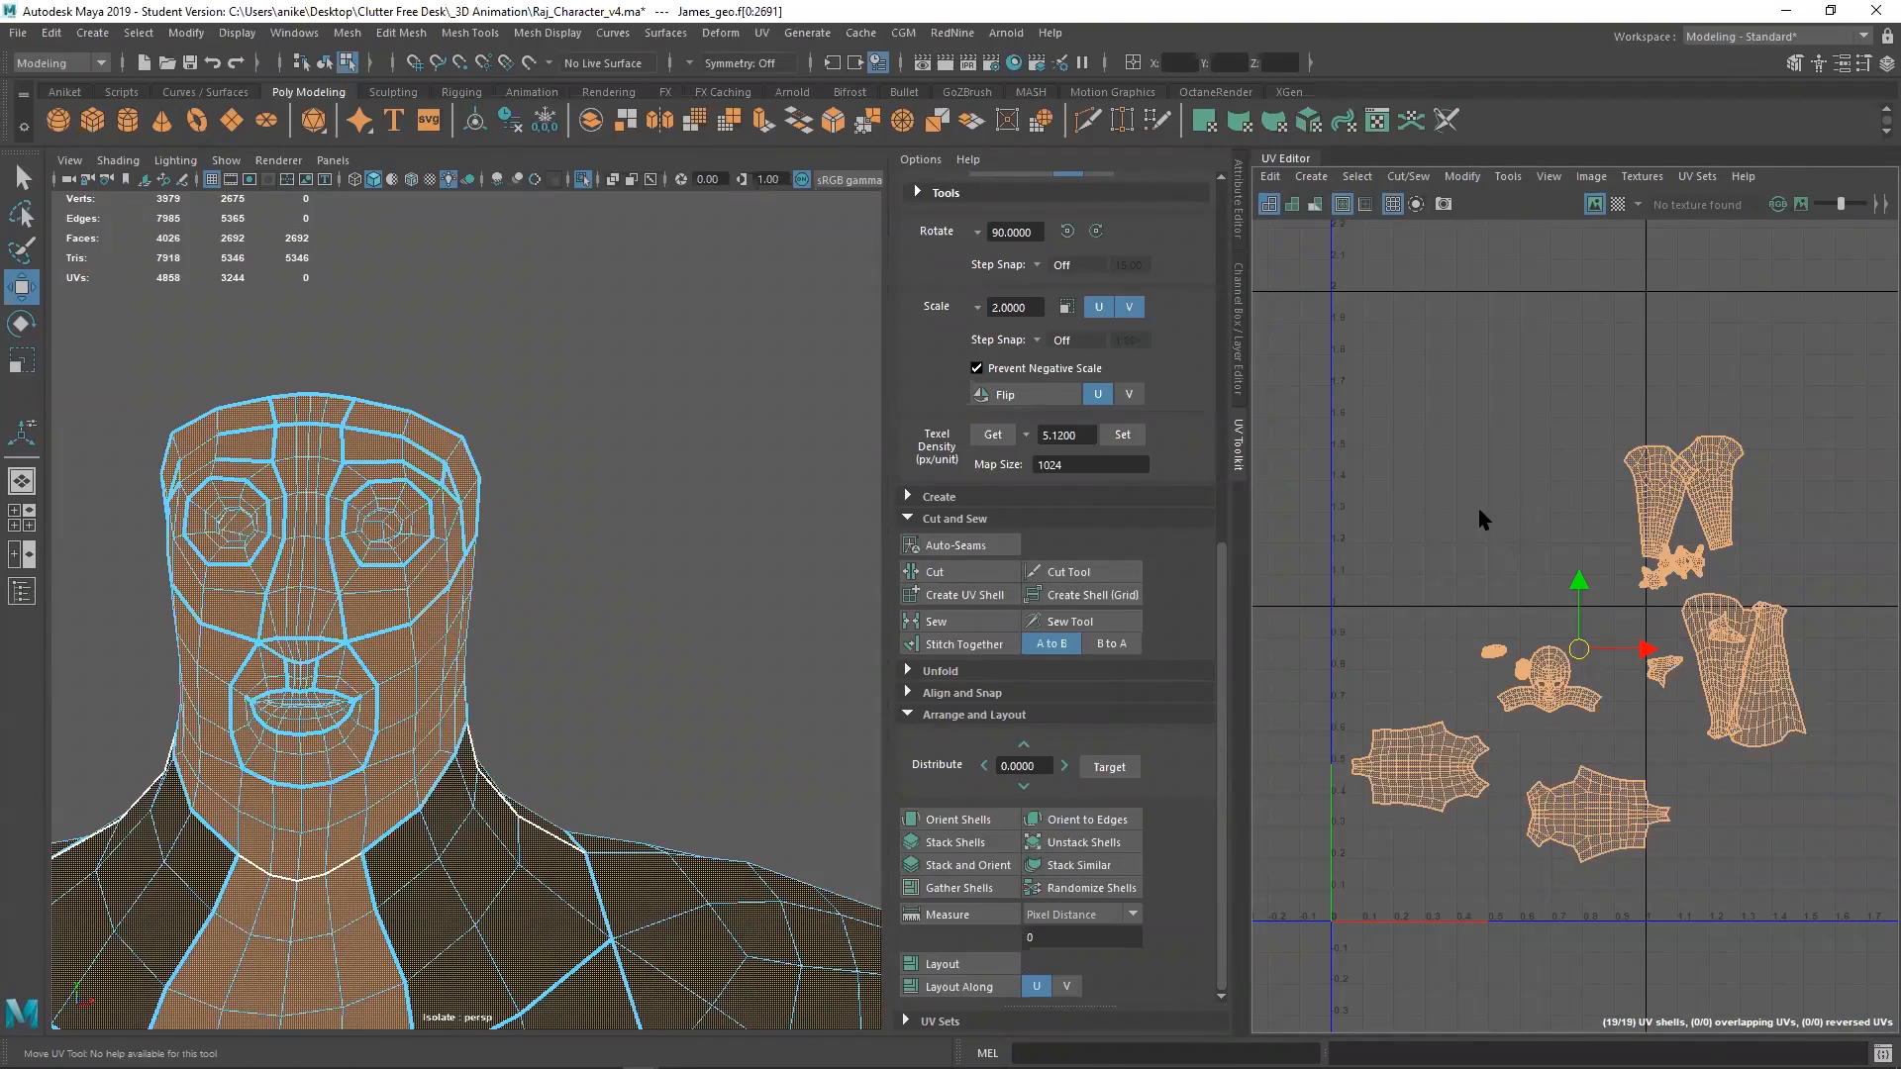
scroll(1006, 519, "up", 2)
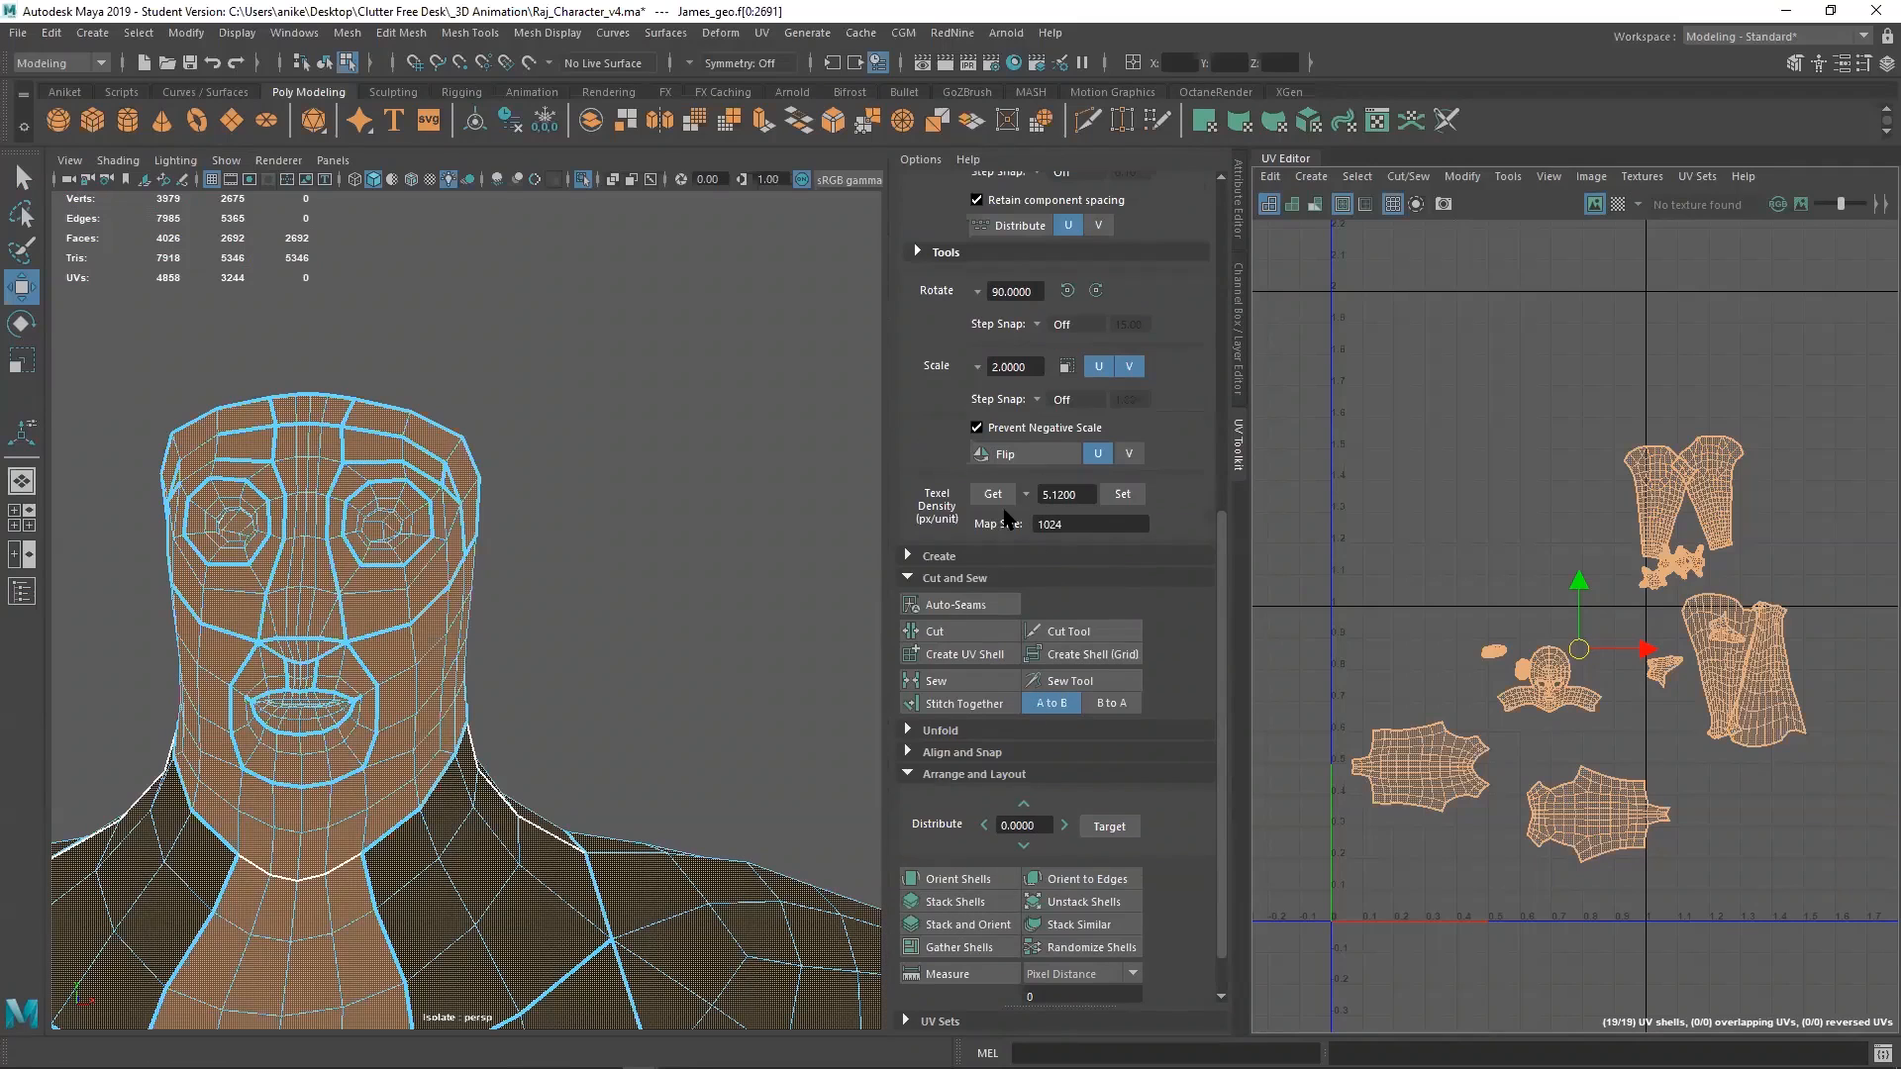
left_click(1125, 495)
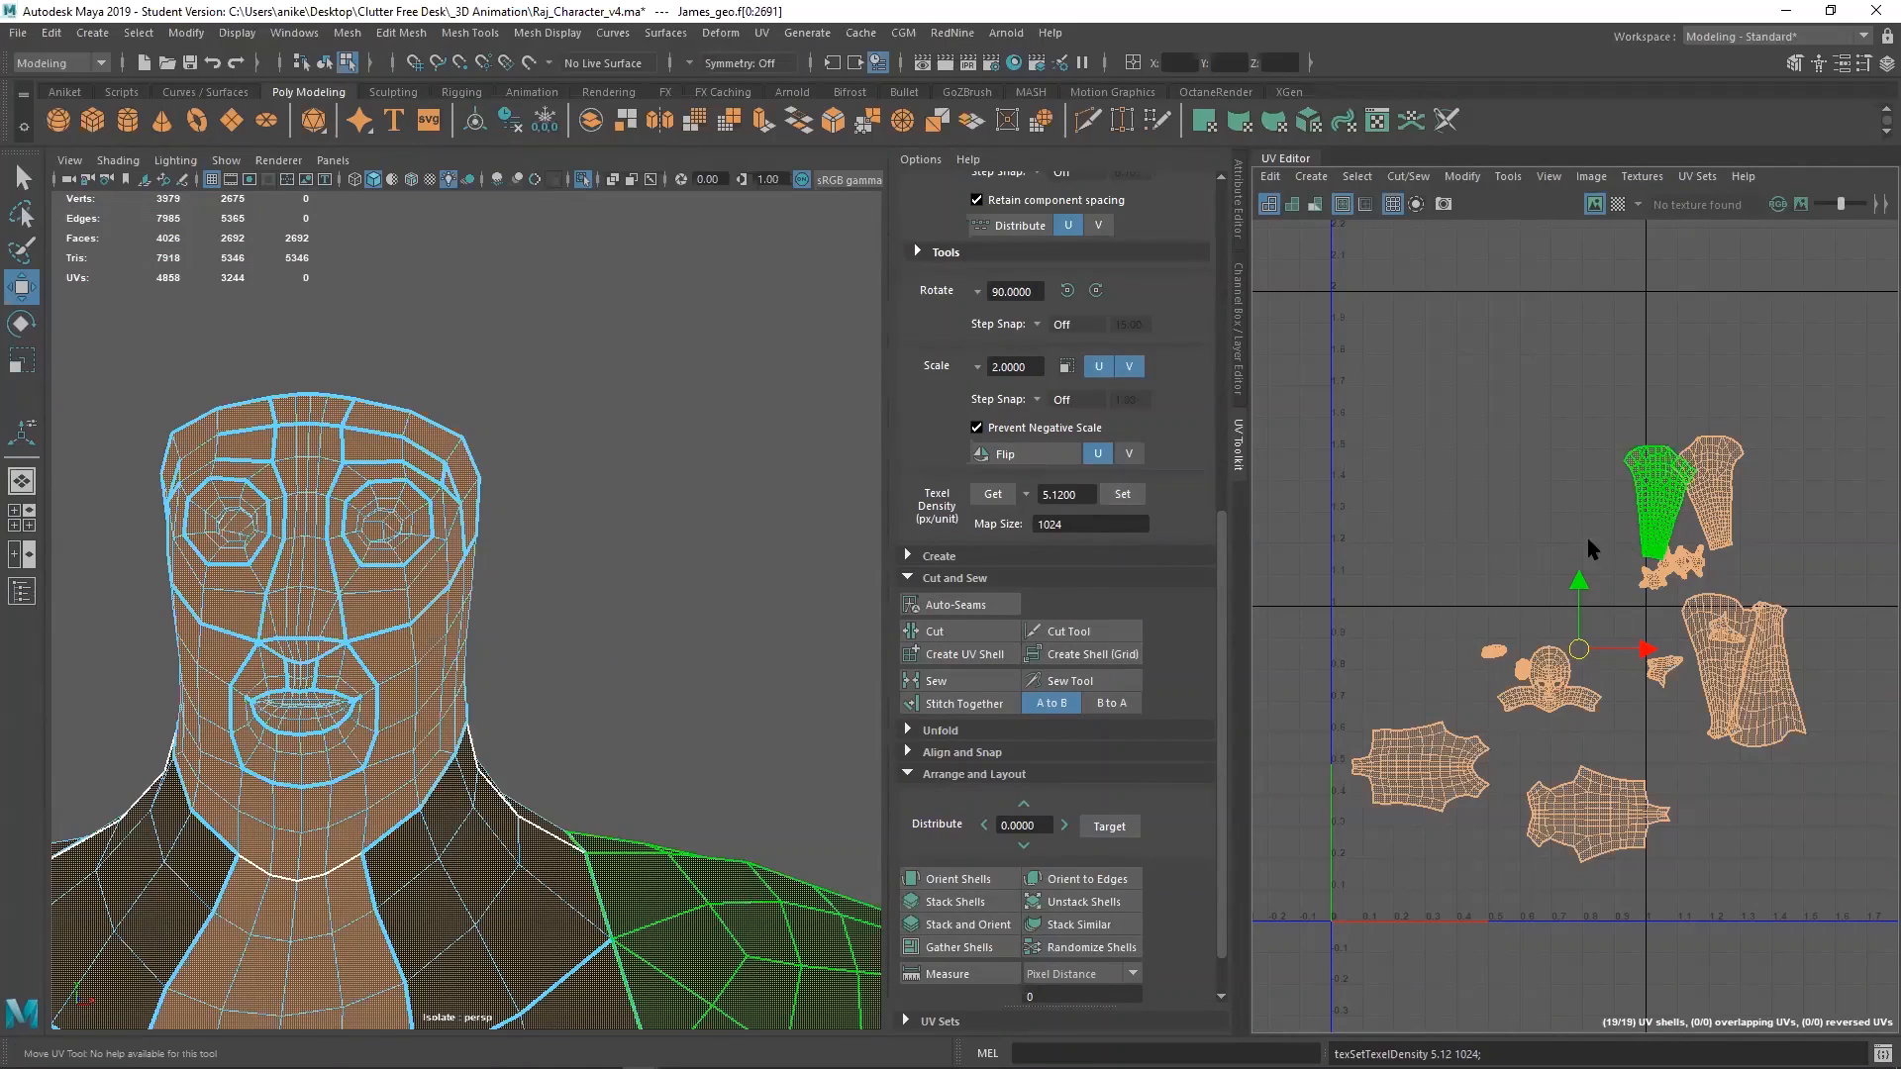
Display the checker map on the model and inspect its scale and direction on the arms, hands, legs, torso and head
left_click(1617, 203)
scroll(623, 668, "down", 5)
left_click_drag(628, 797, 433, 722, "alt")
scroll(433, 722, "up", 6)
scroll(337, 956, "down", 3)
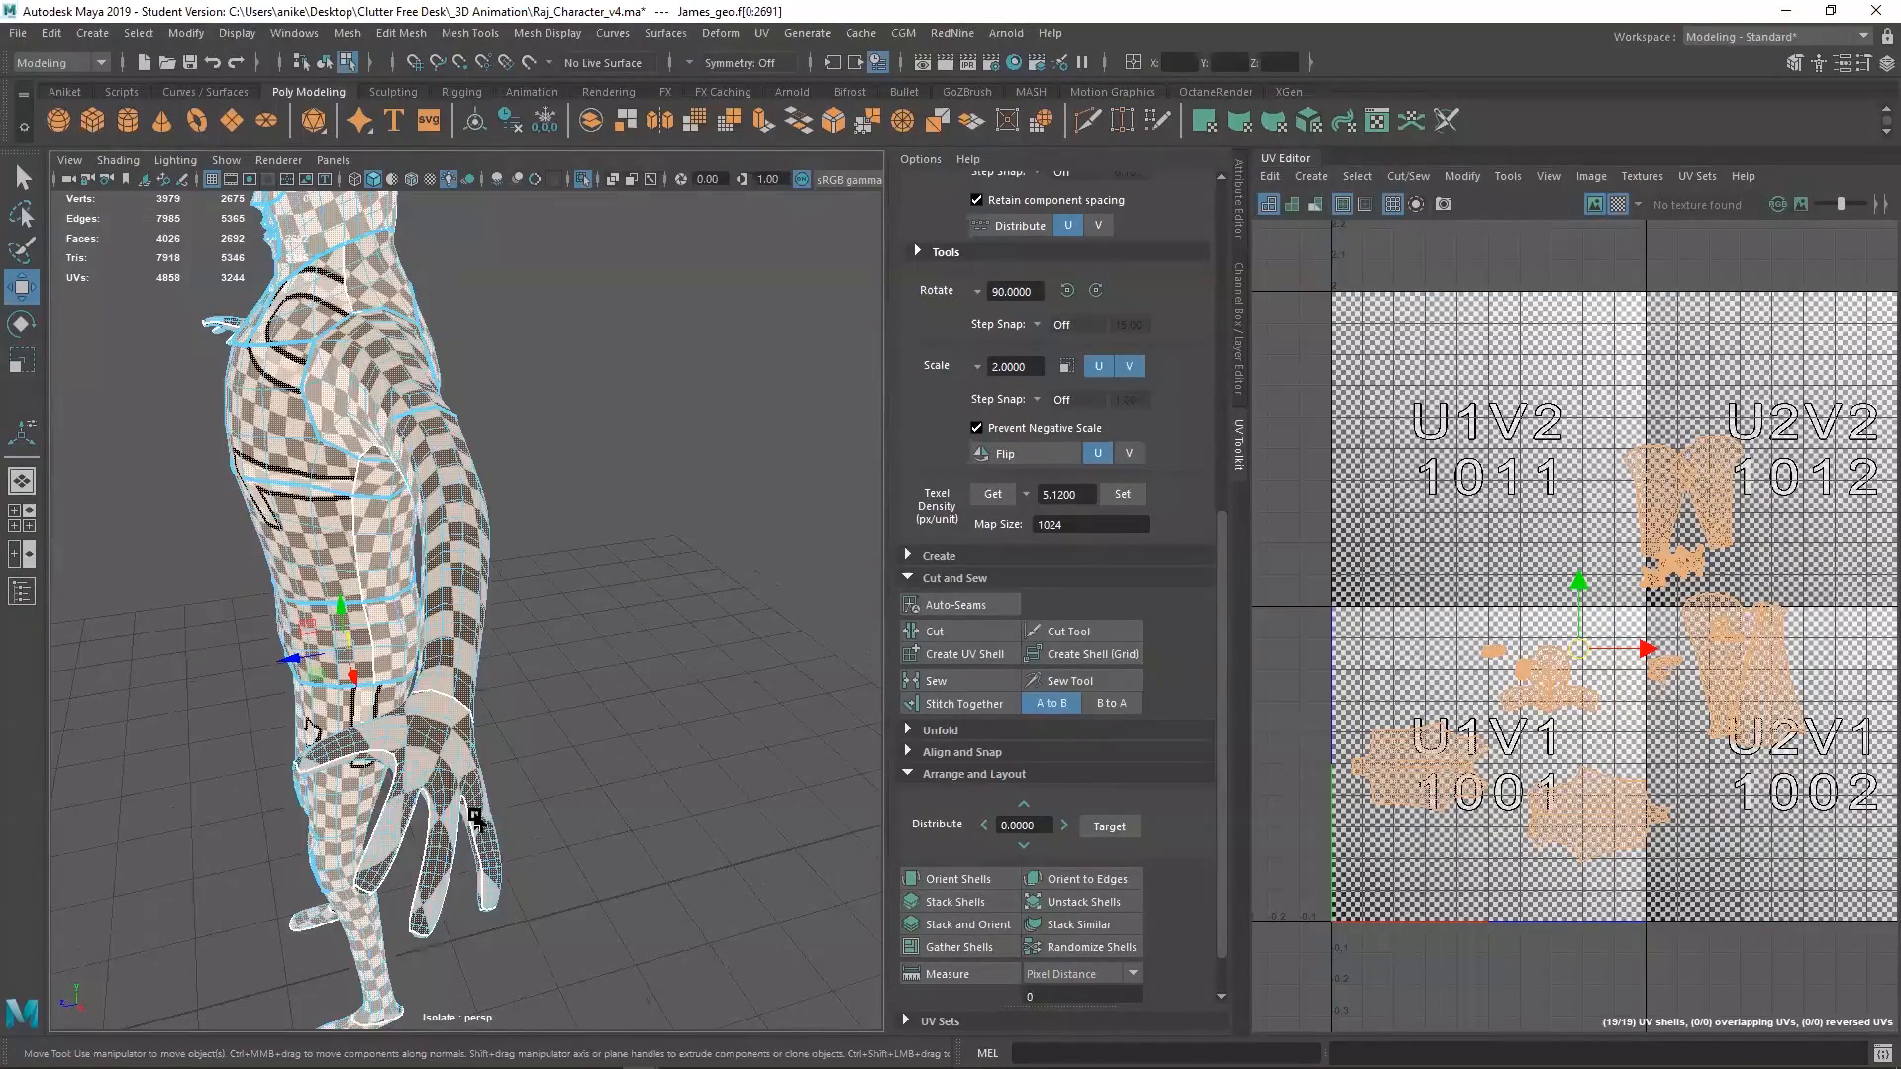
left_click_drag(439, 798, 67, 544, "alt")
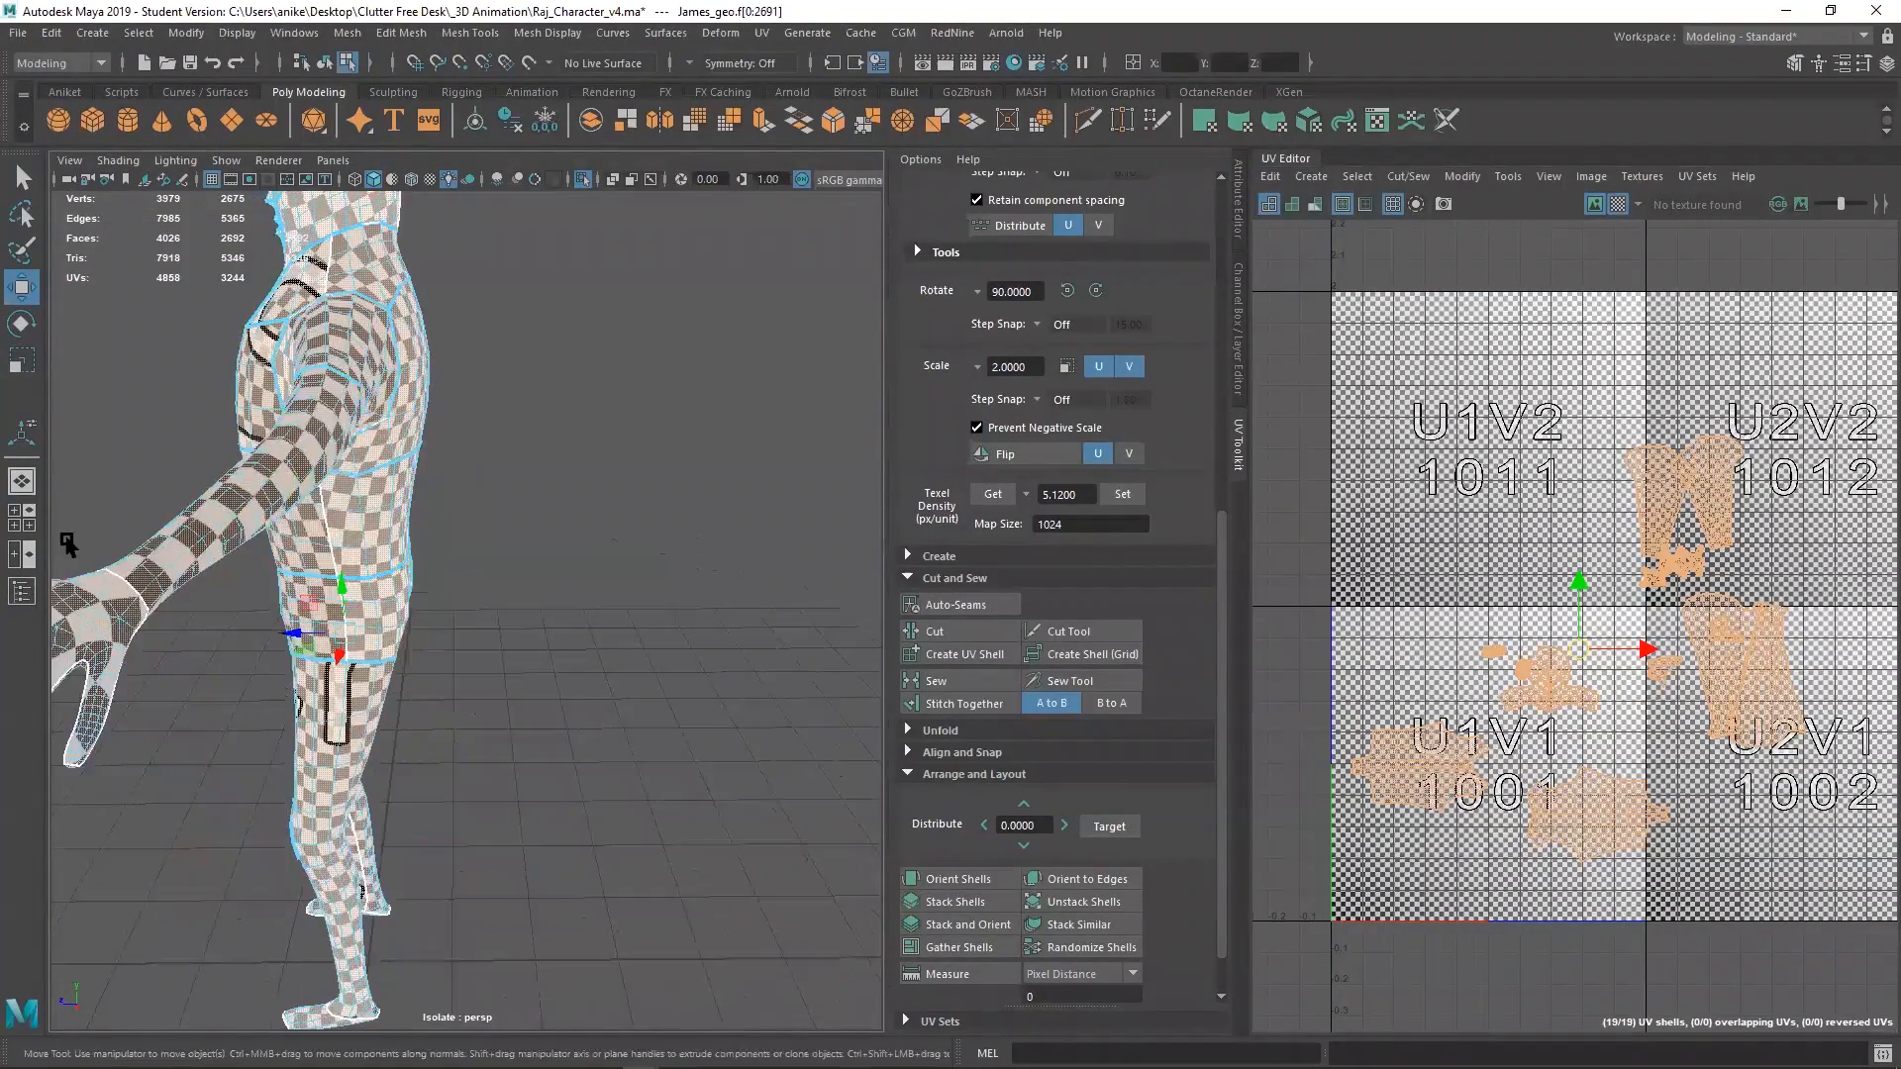
left_click_drag(176, 646, 279, 432, "alt")
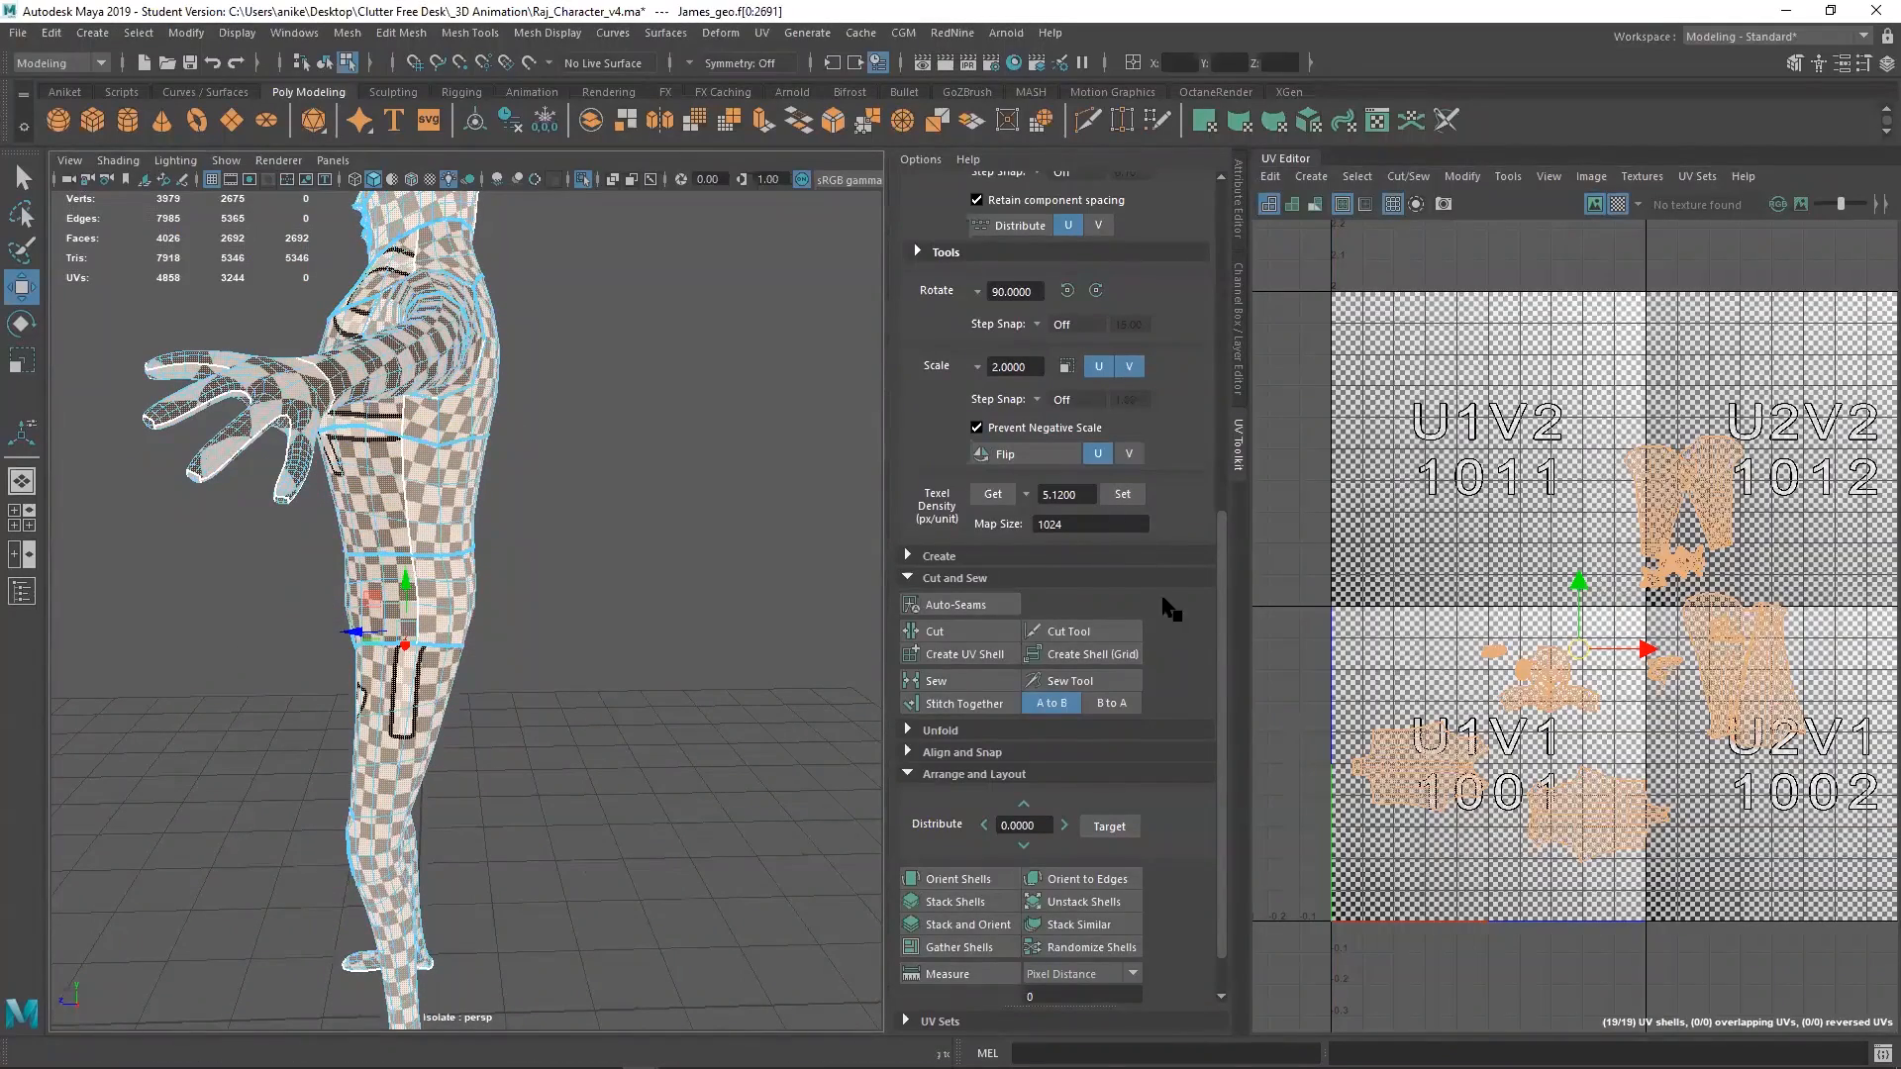
left_click_drag(99, 356, 733, 566, "alt")
scroll(560, 295, "up", 3)
middle_click_drag(554, 366, 529, 618, "alt")
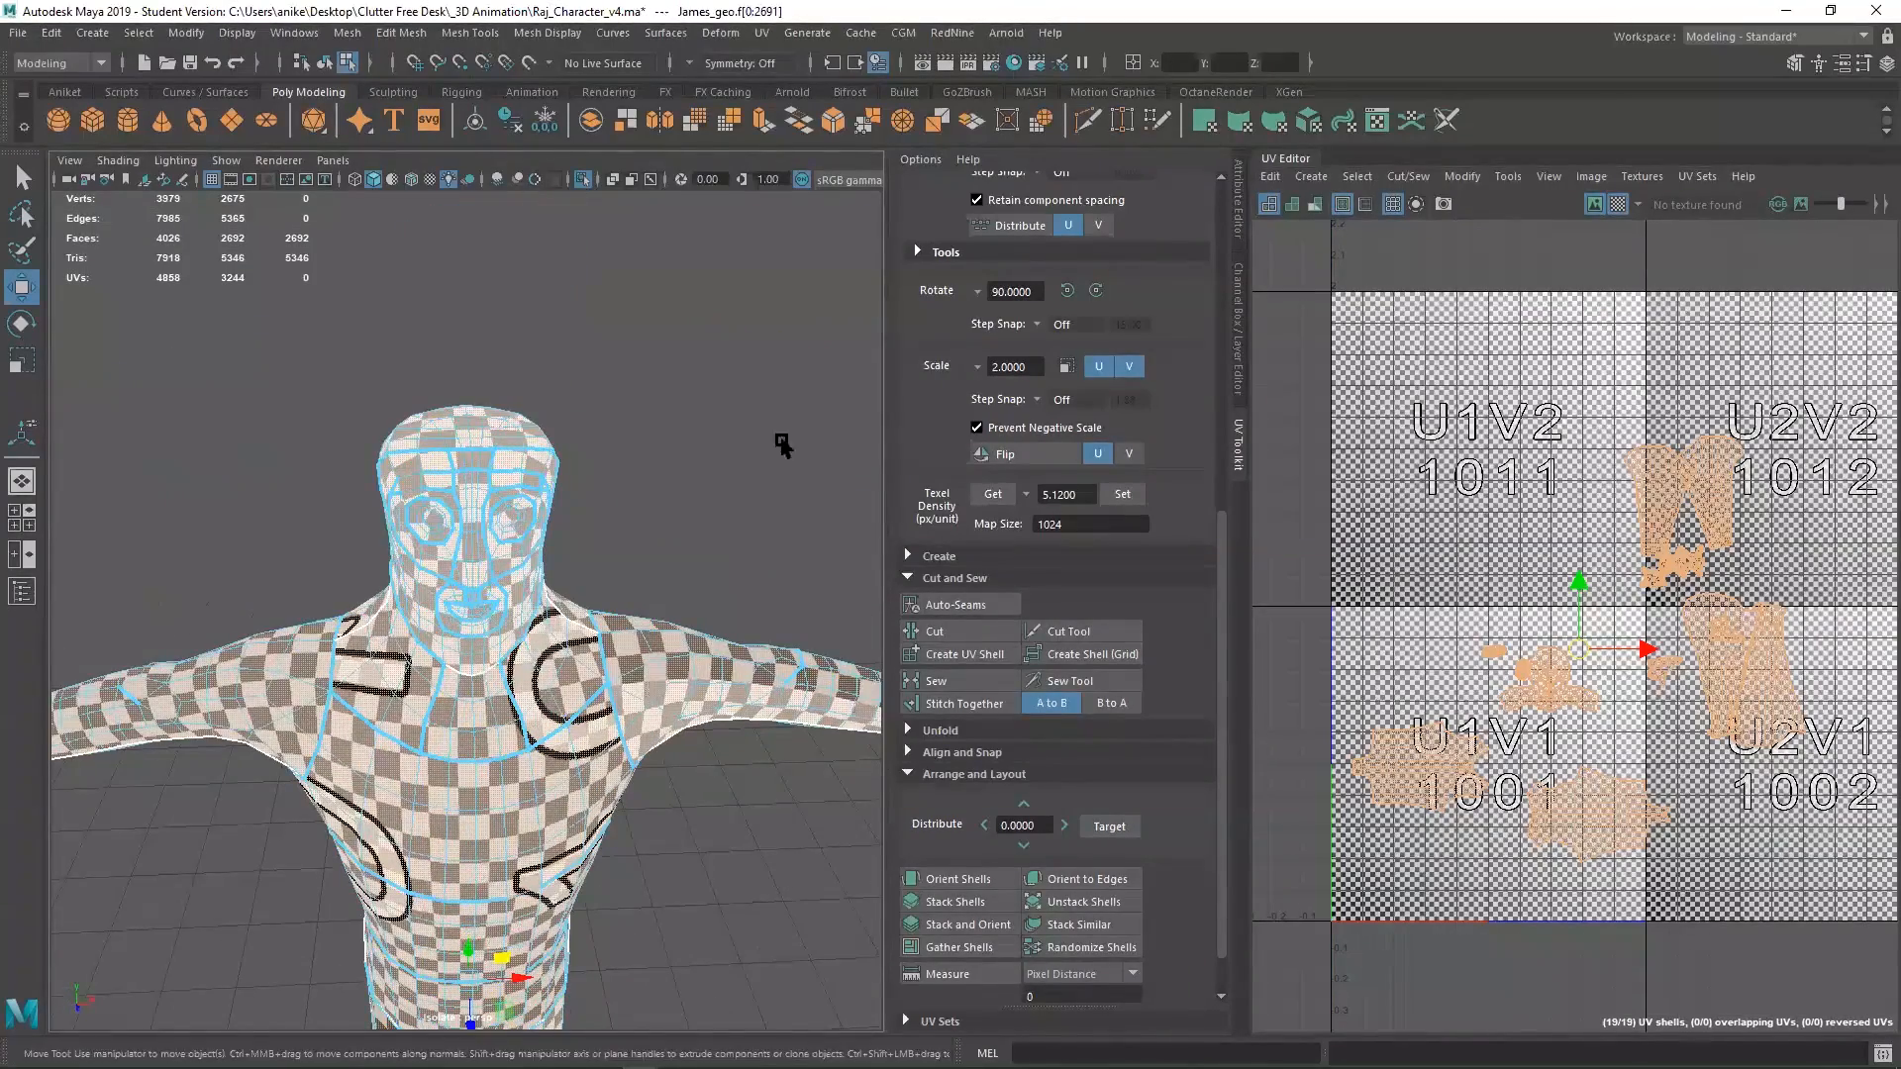
Replace the checker map with UV distortion shading and clear the shell selection to view the colours on the body
key("7")
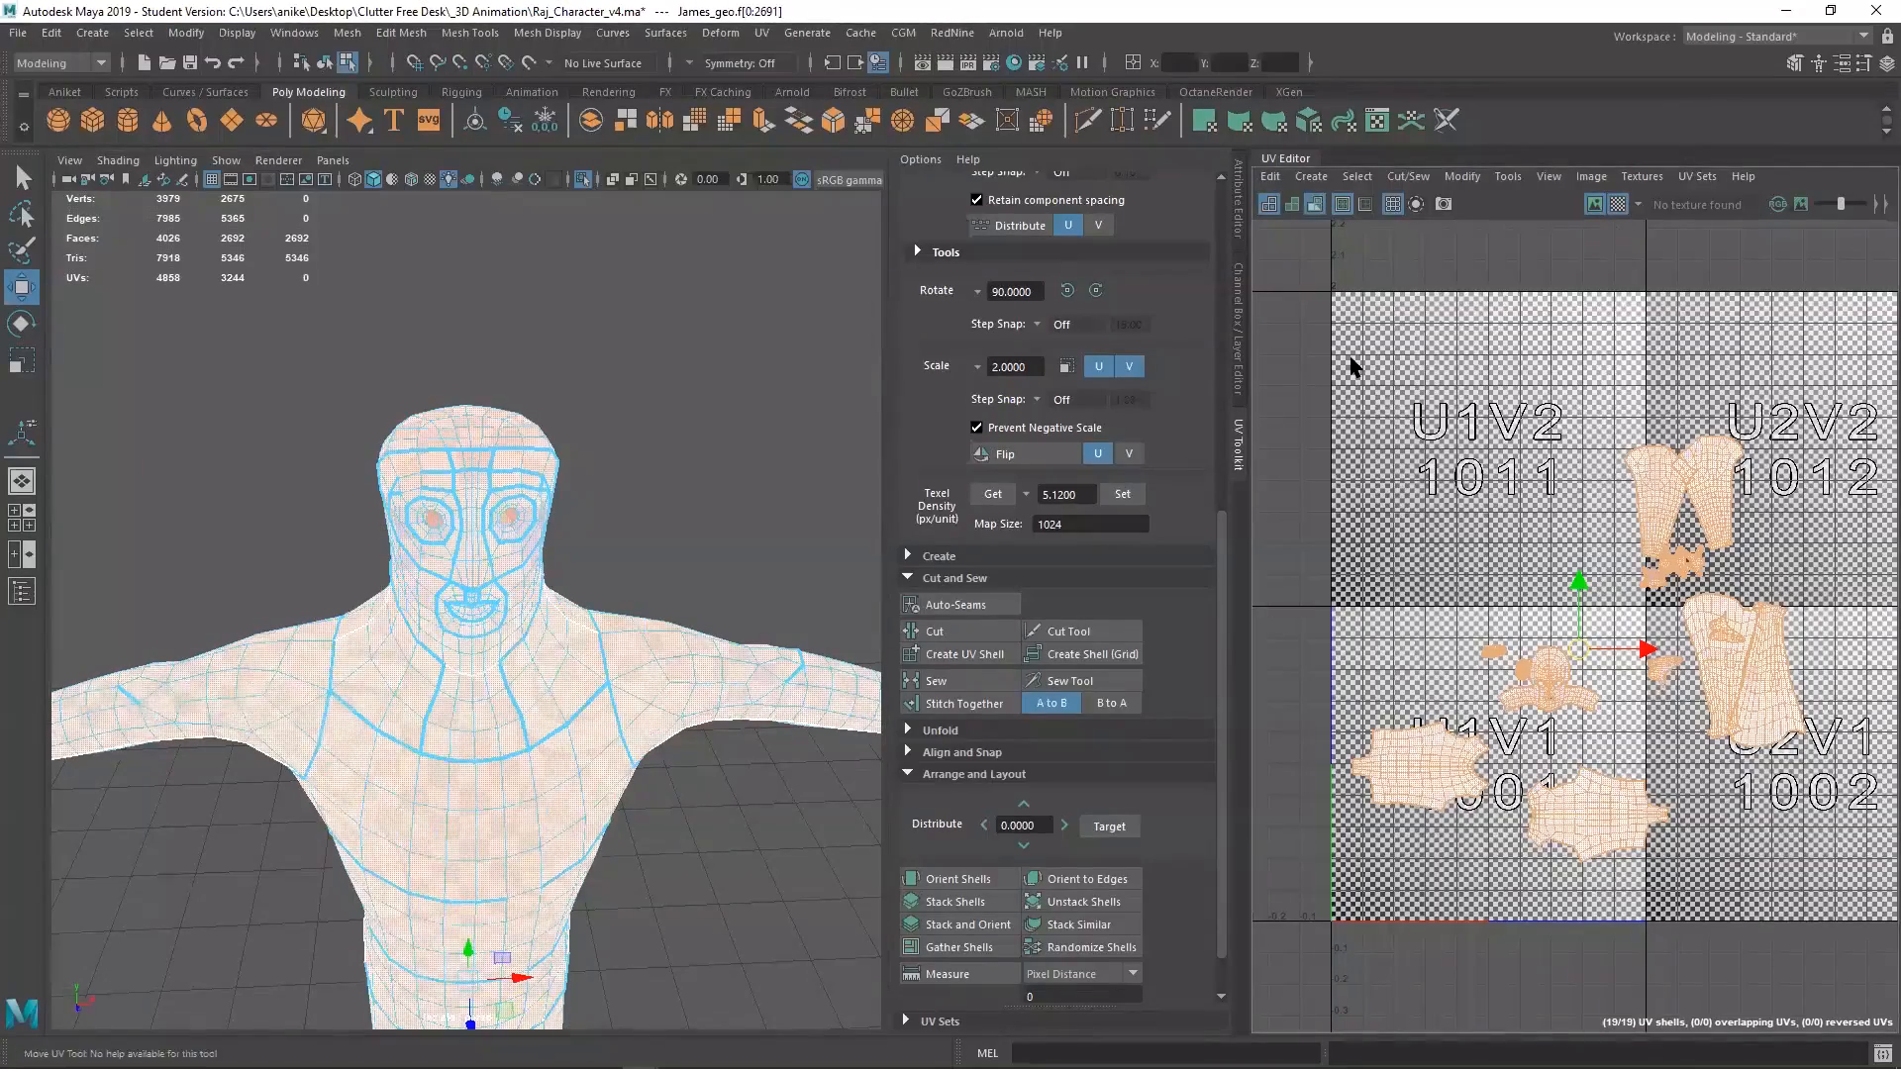
left_click(1618, 204)
left_click(658, 508)
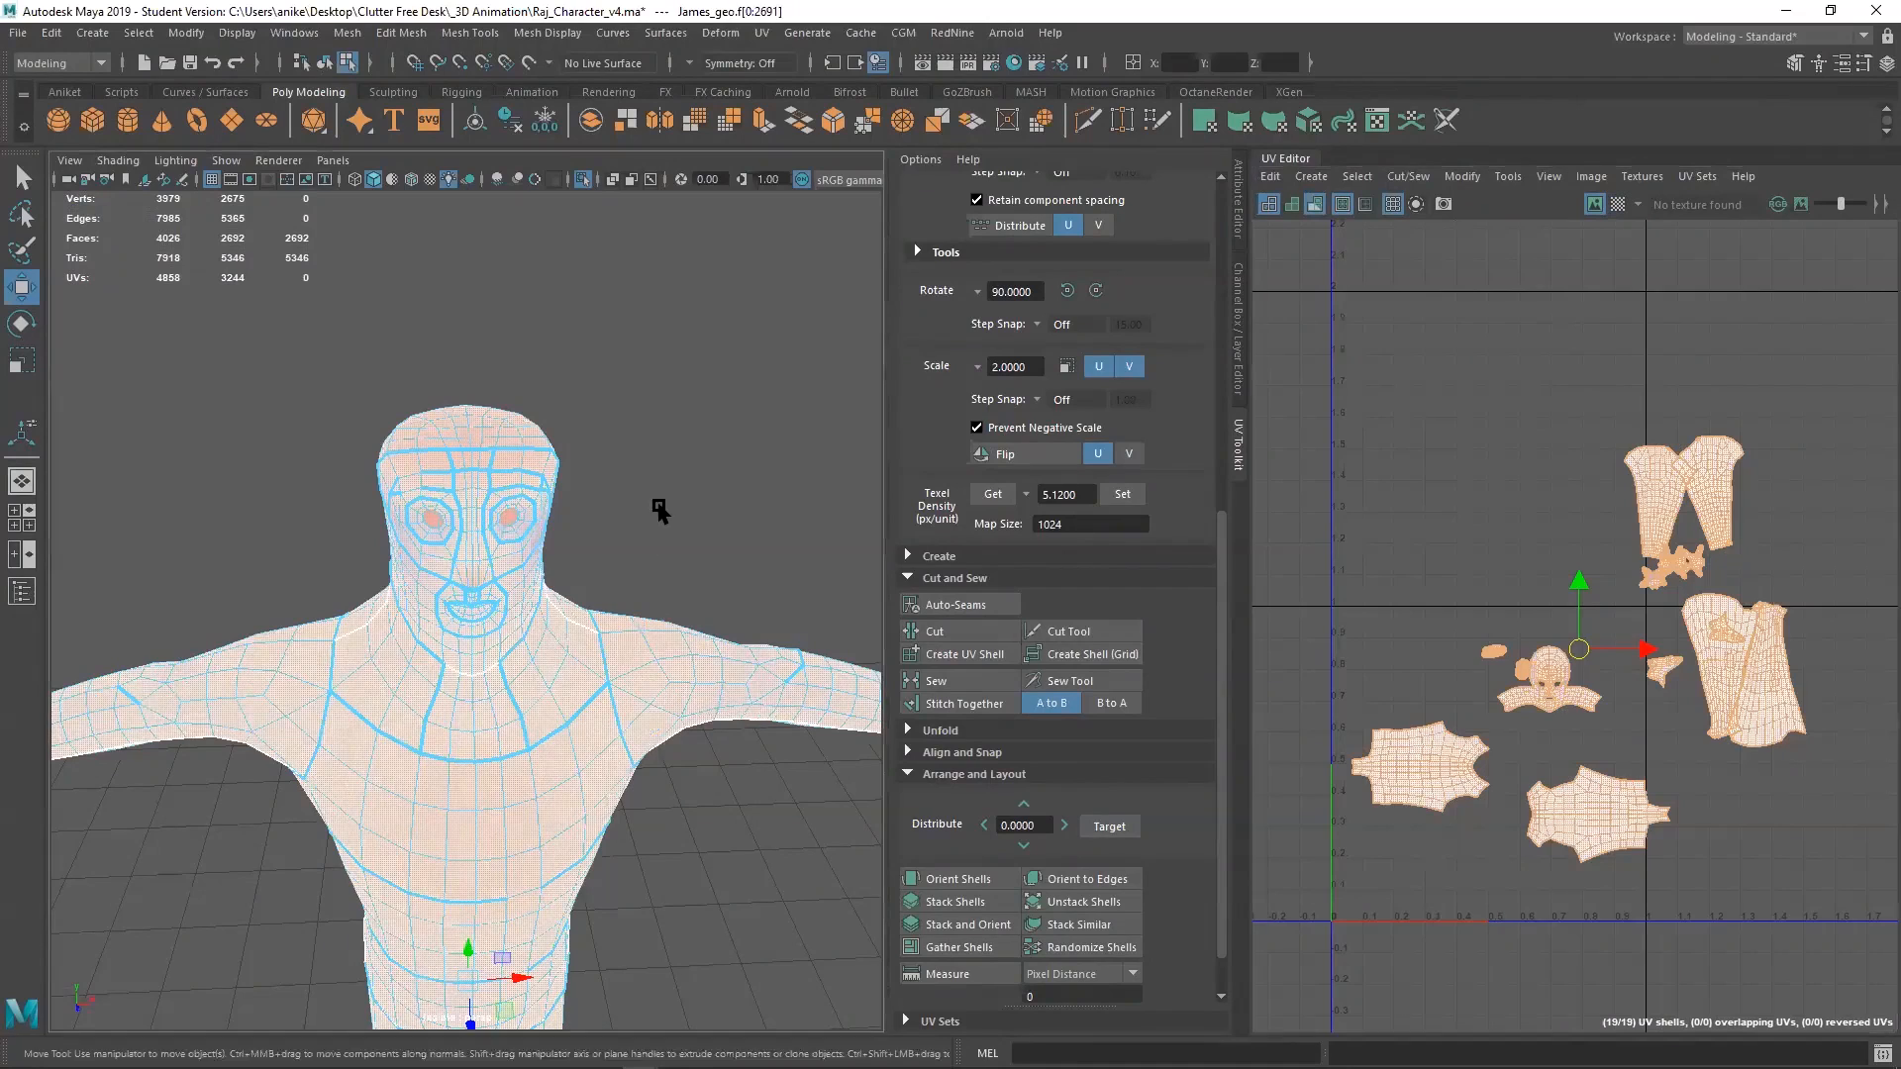
mouse_move(627, 552)
left_mouse_down("alt")
mouse_move(607, 544)
mouse_move(634, 535)
left_mouse_up("alt")
scroll(481, 363, "up", 3)
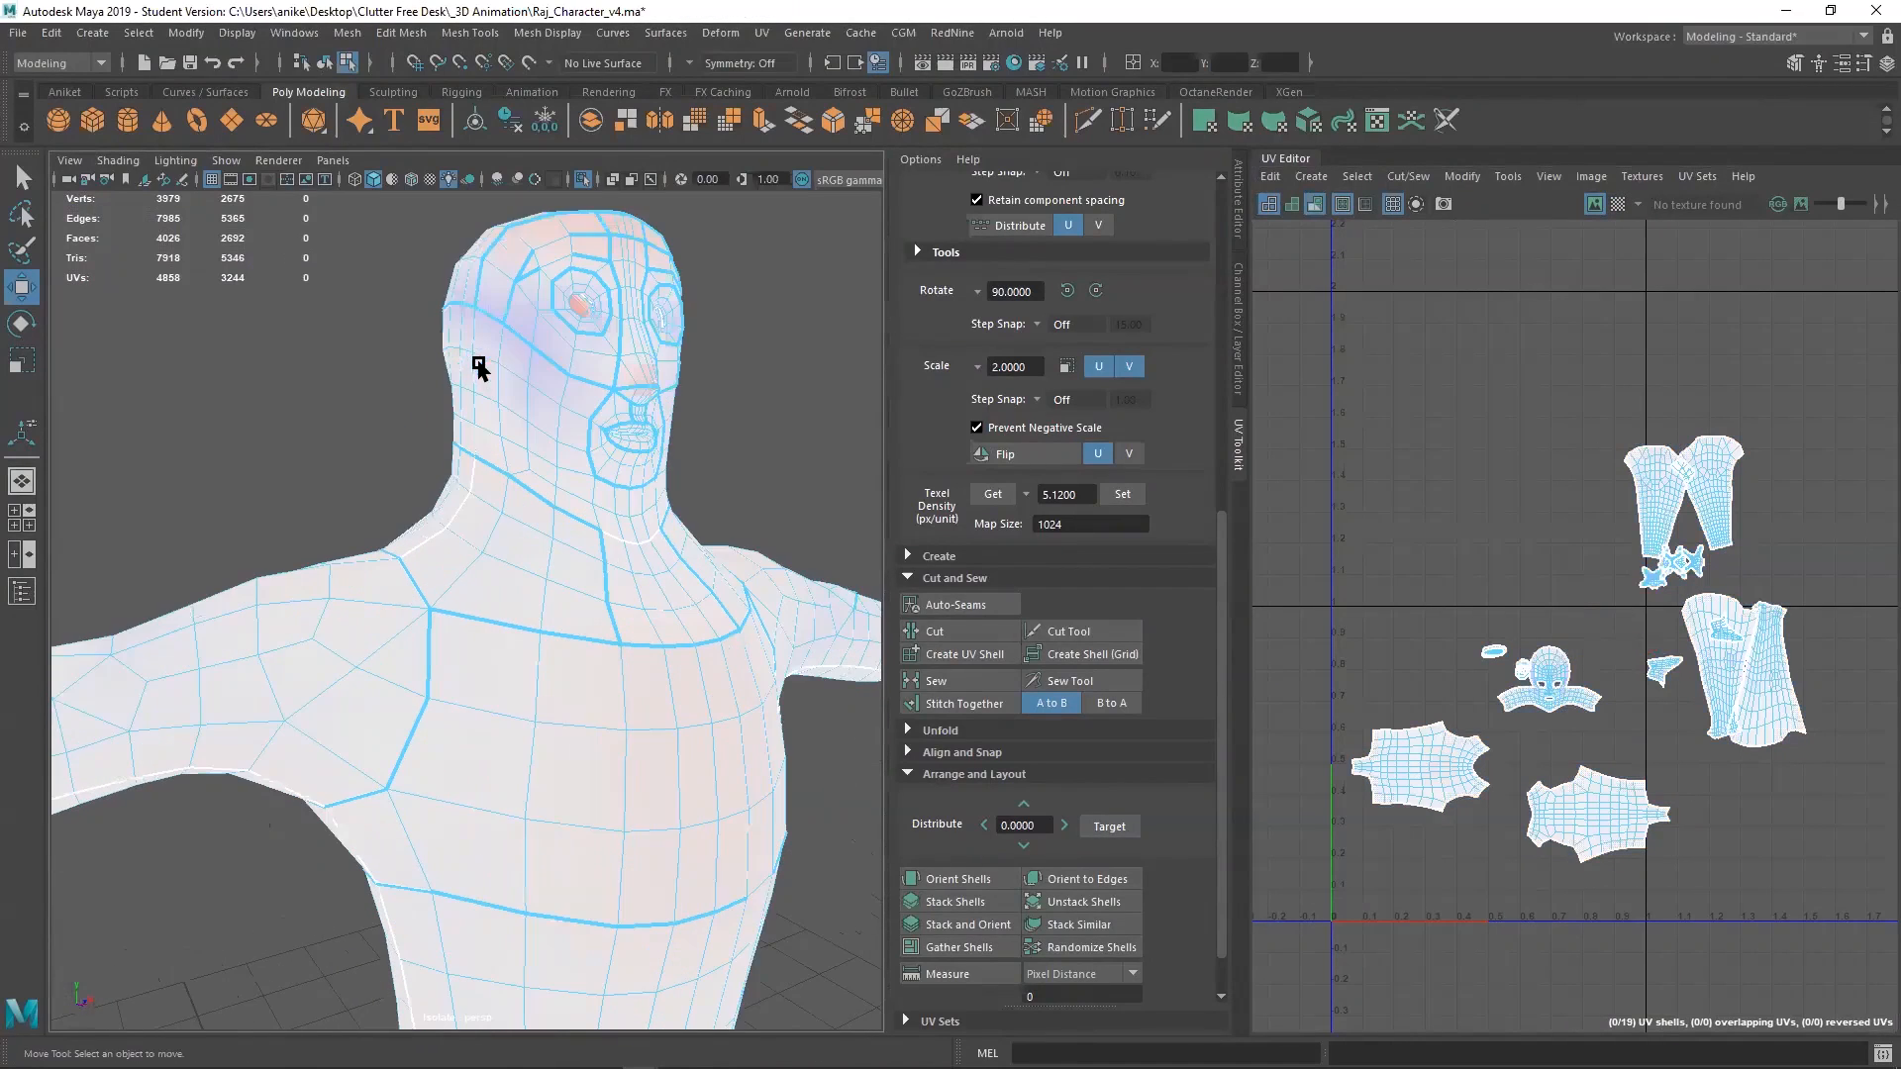
Examine the UV distortion shading on the side of the head, the temple and the area around the eyes
left_click_drag(538, 406, 371, 562, "alt")
scroll(317, 658, "up", 3)
left_click_drag(308, 676, 390, 623, "alt")
left_click(391, 621)
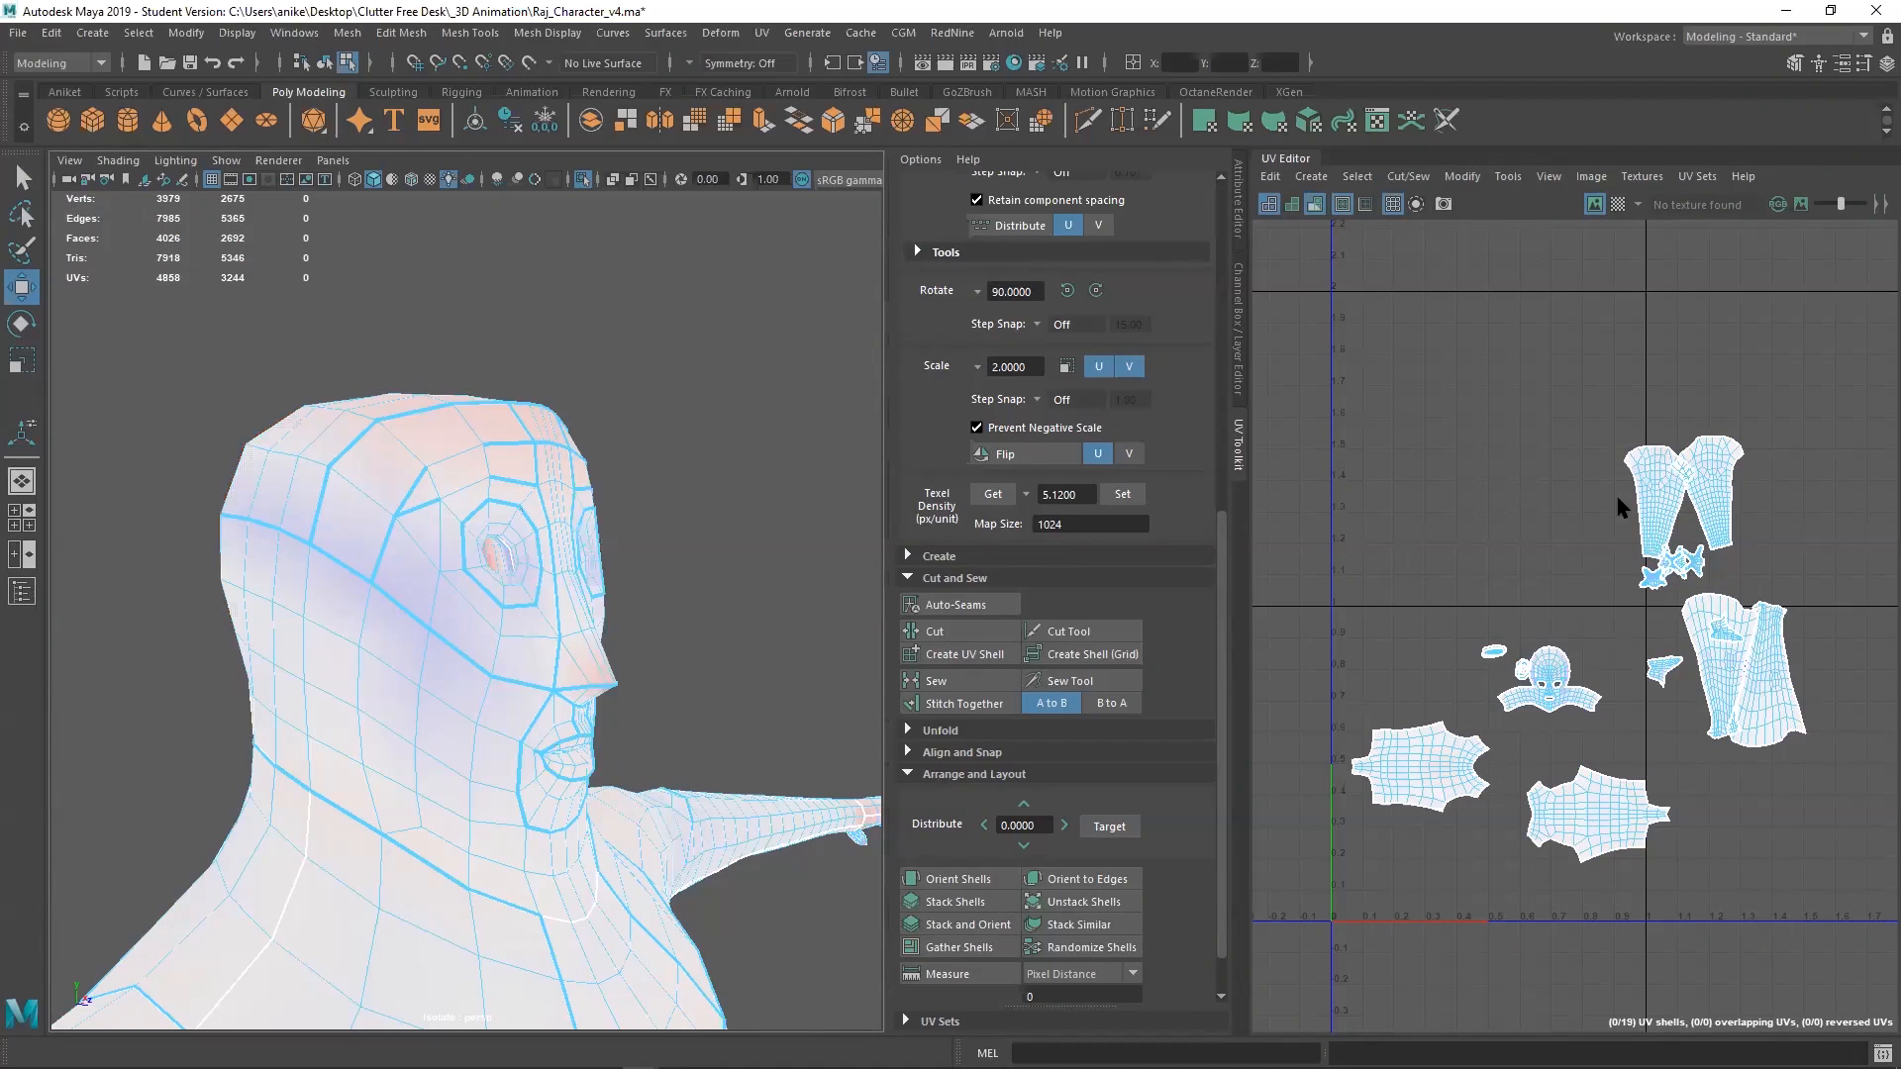
left_click_drag(573, 649, 330, 592, "alt")
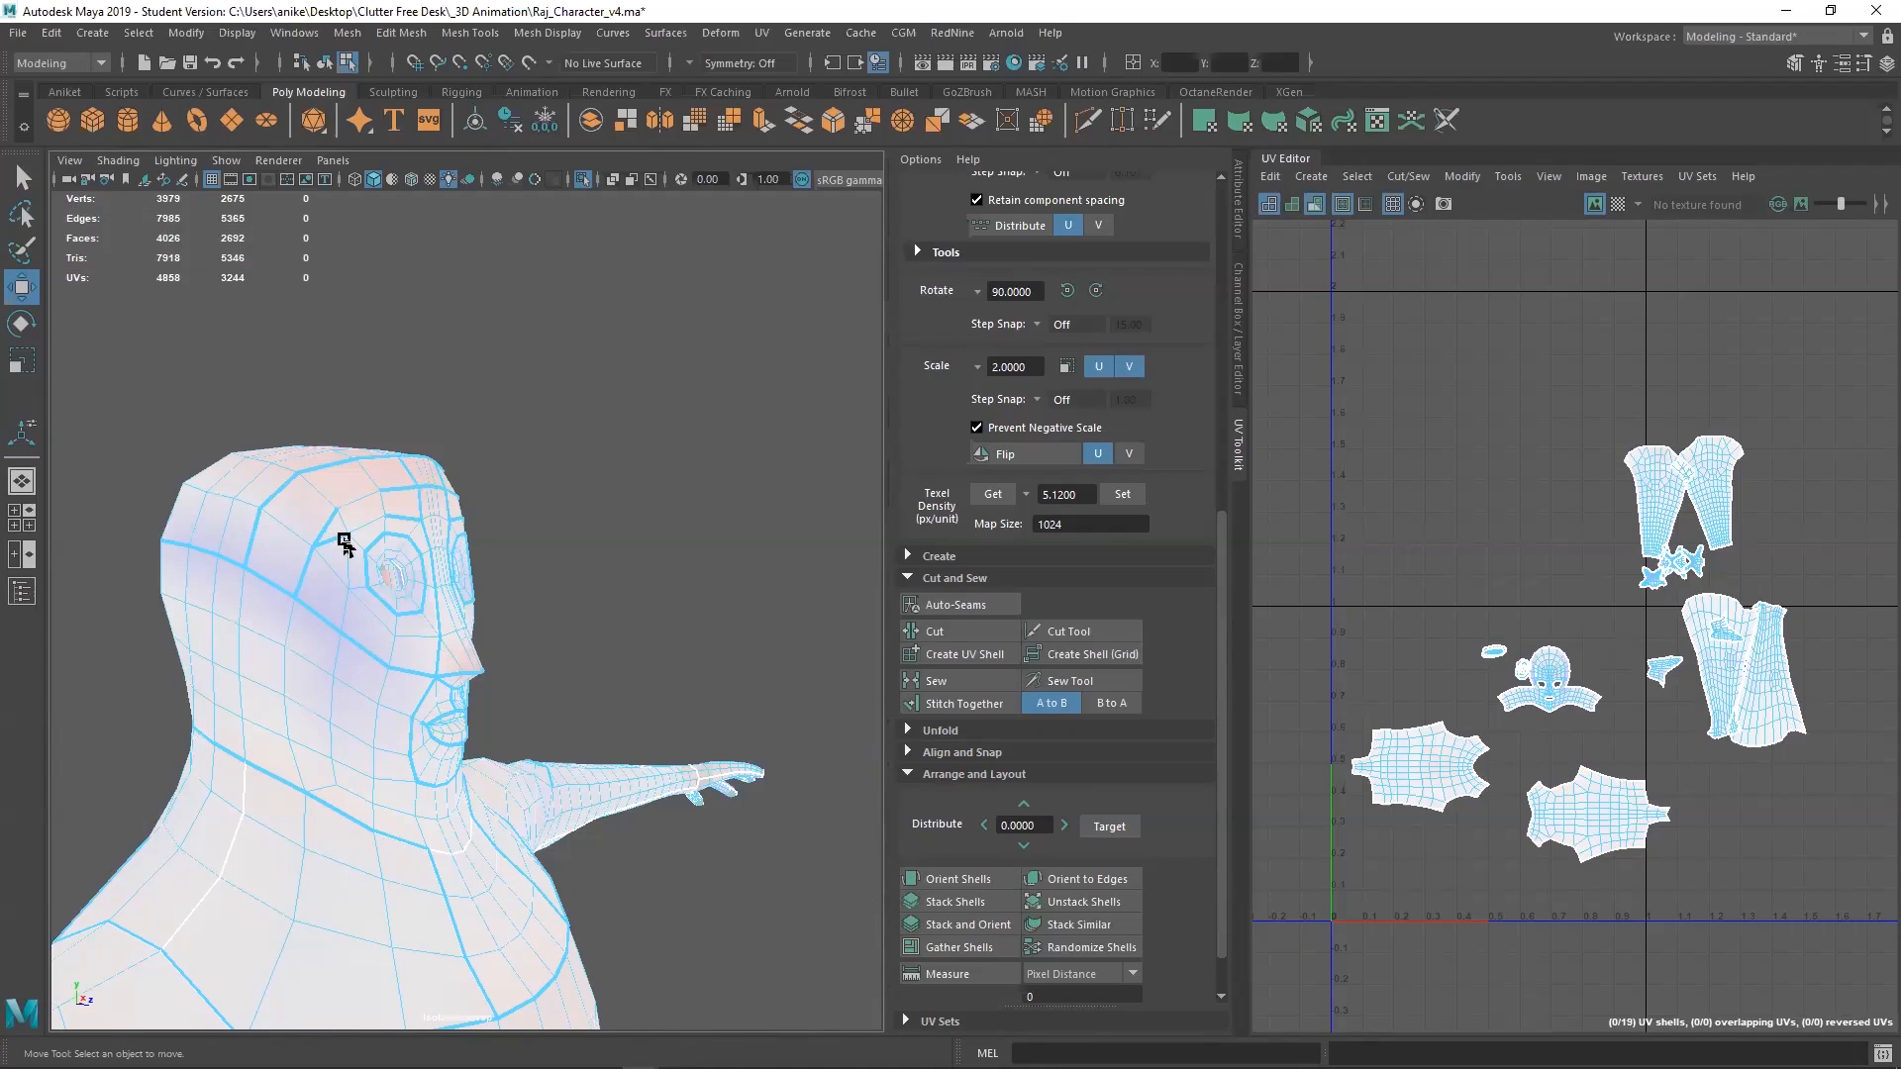
left_click(334, 538)
left_click(704, 624)
left_click_drag(707, 697, 384, 693, "alt")
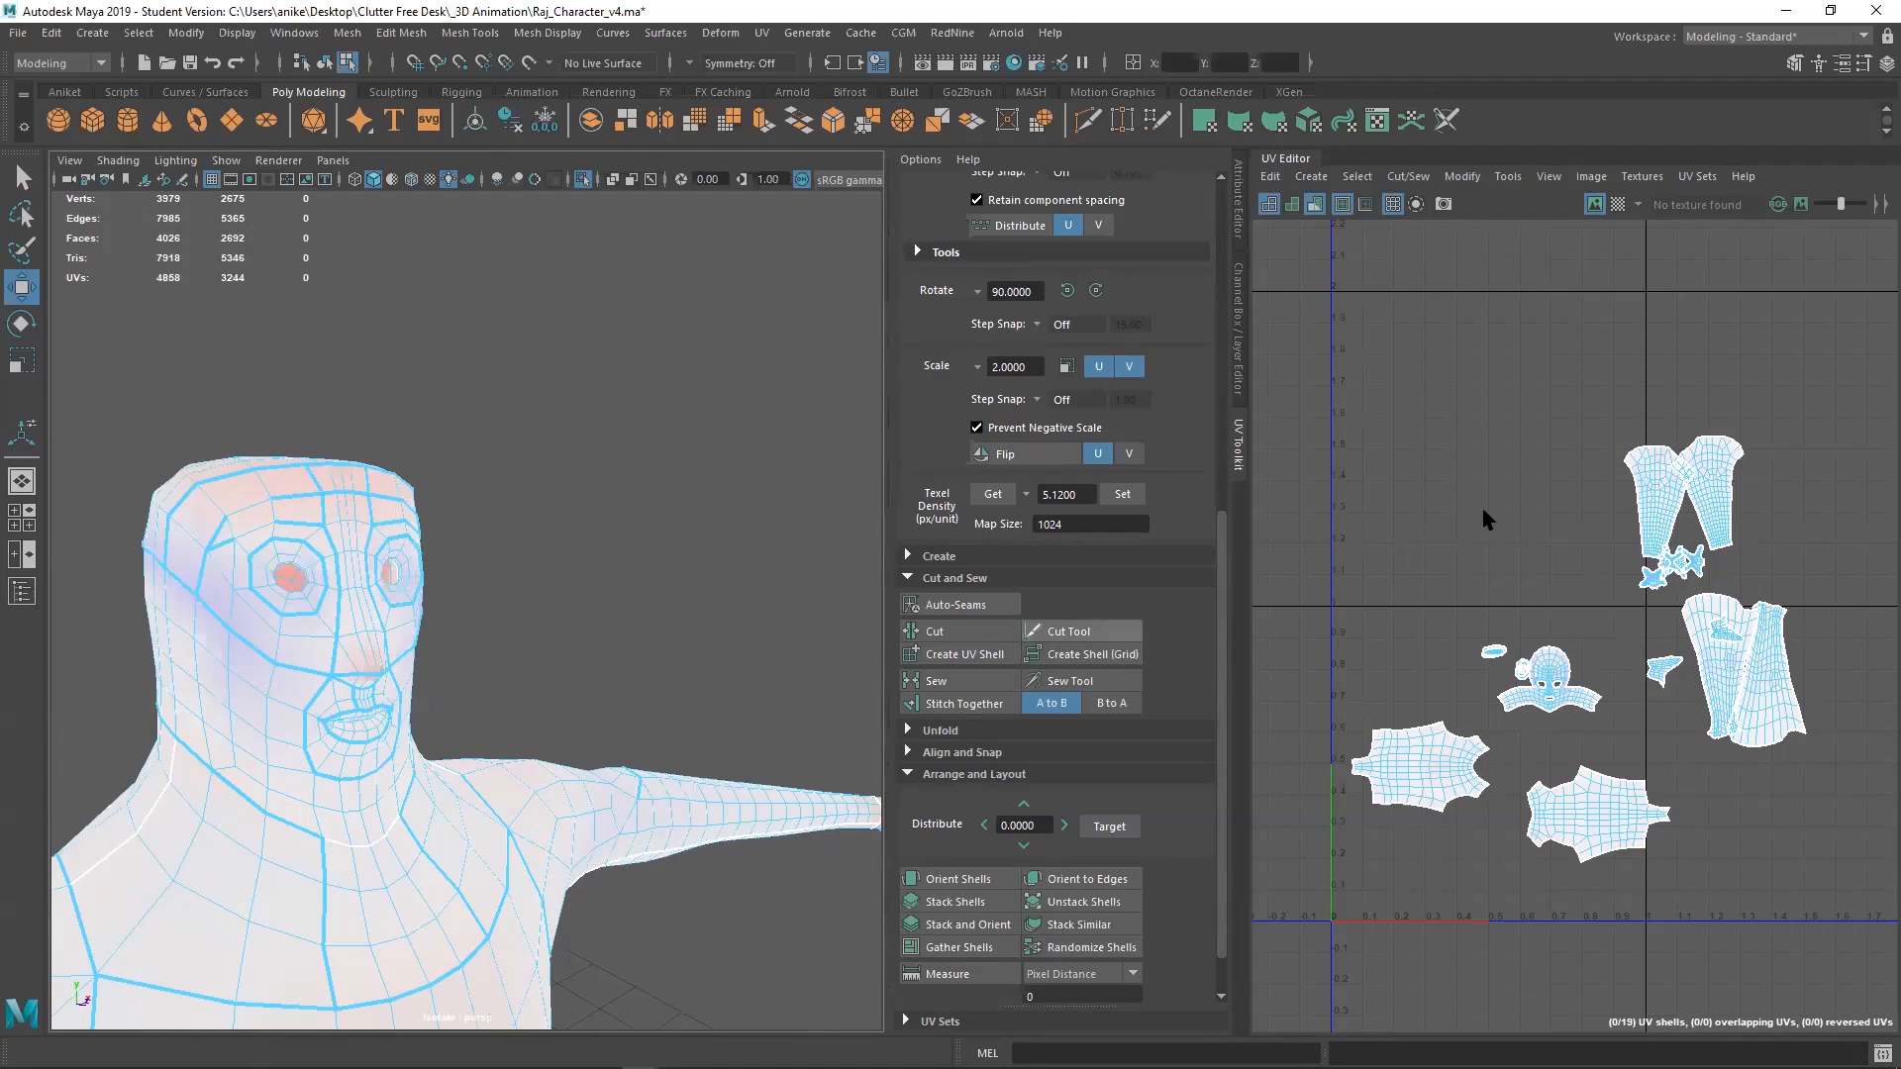
Select all UV shells and open the Layout UVs options, resetting them to their default settings
left_click_drag(1273, 386, 1836, 919)
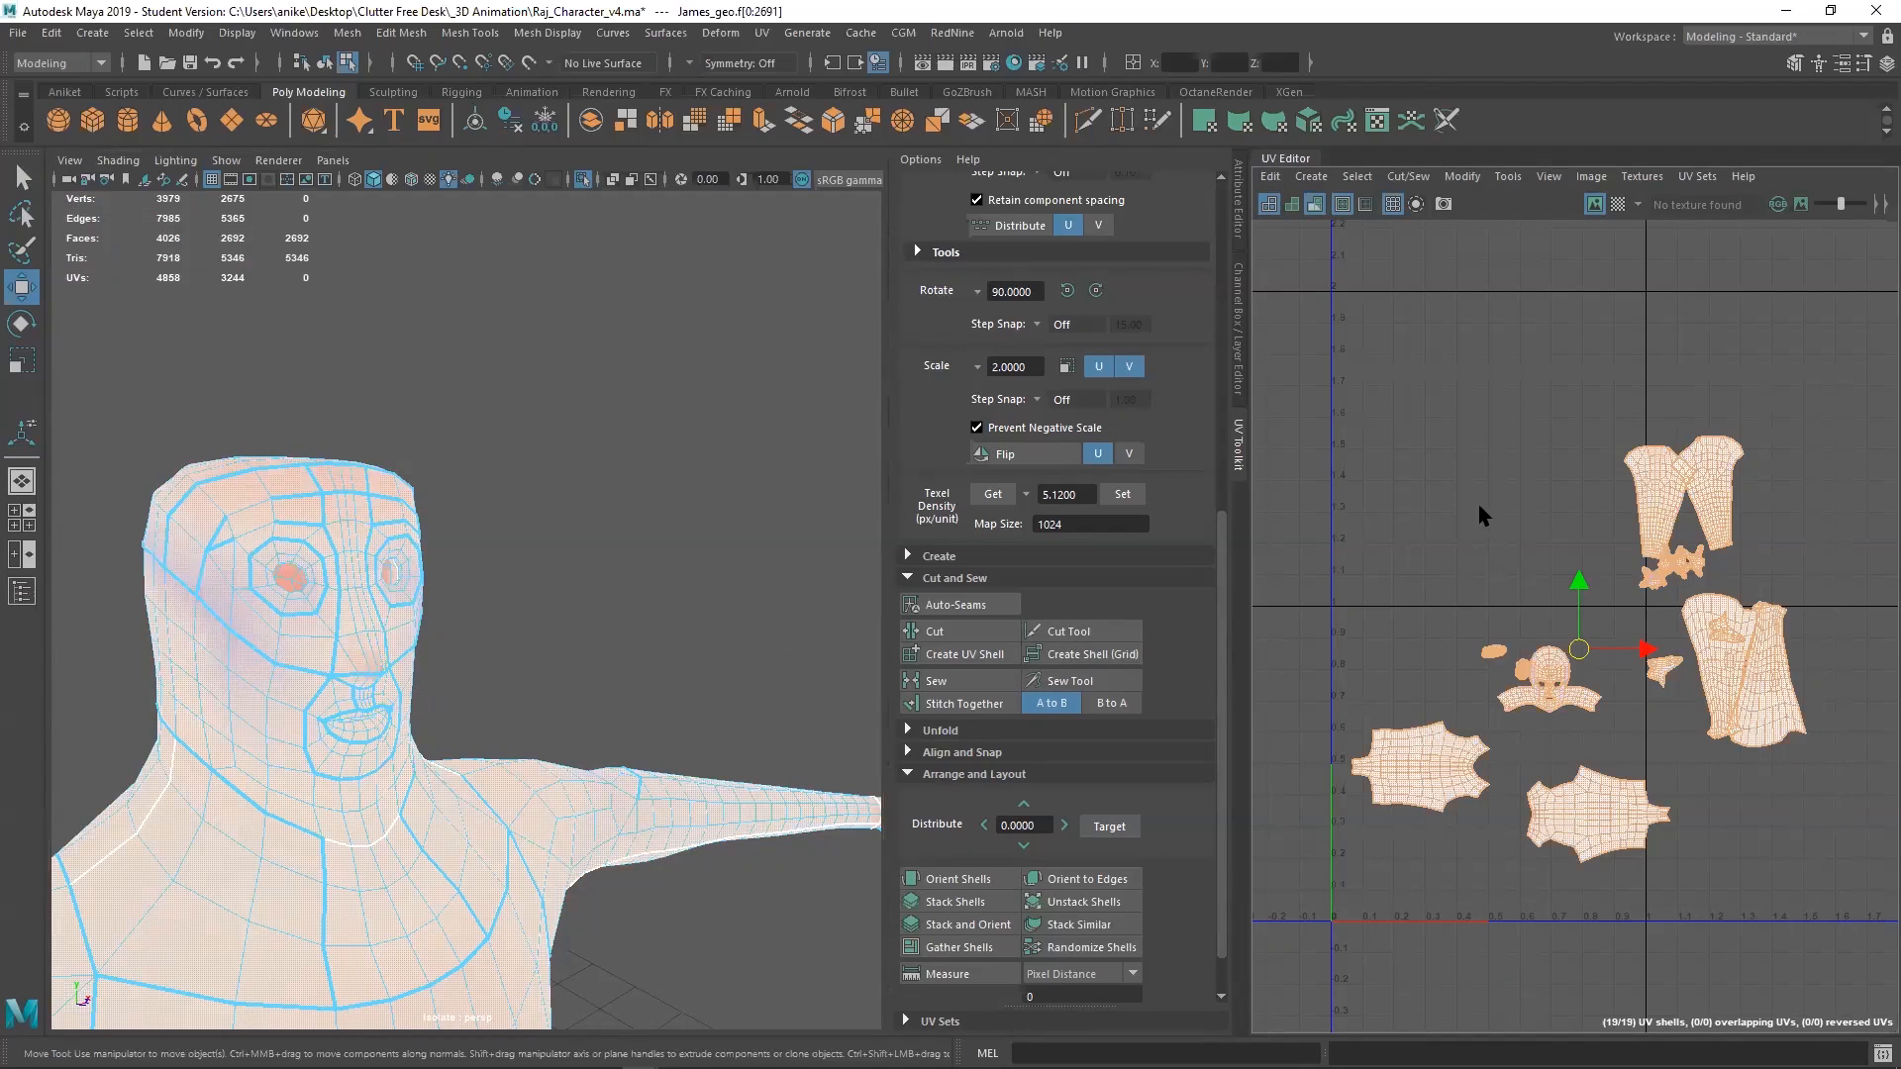
right_click_drag(1492, 485, 1393, 542, "shift")
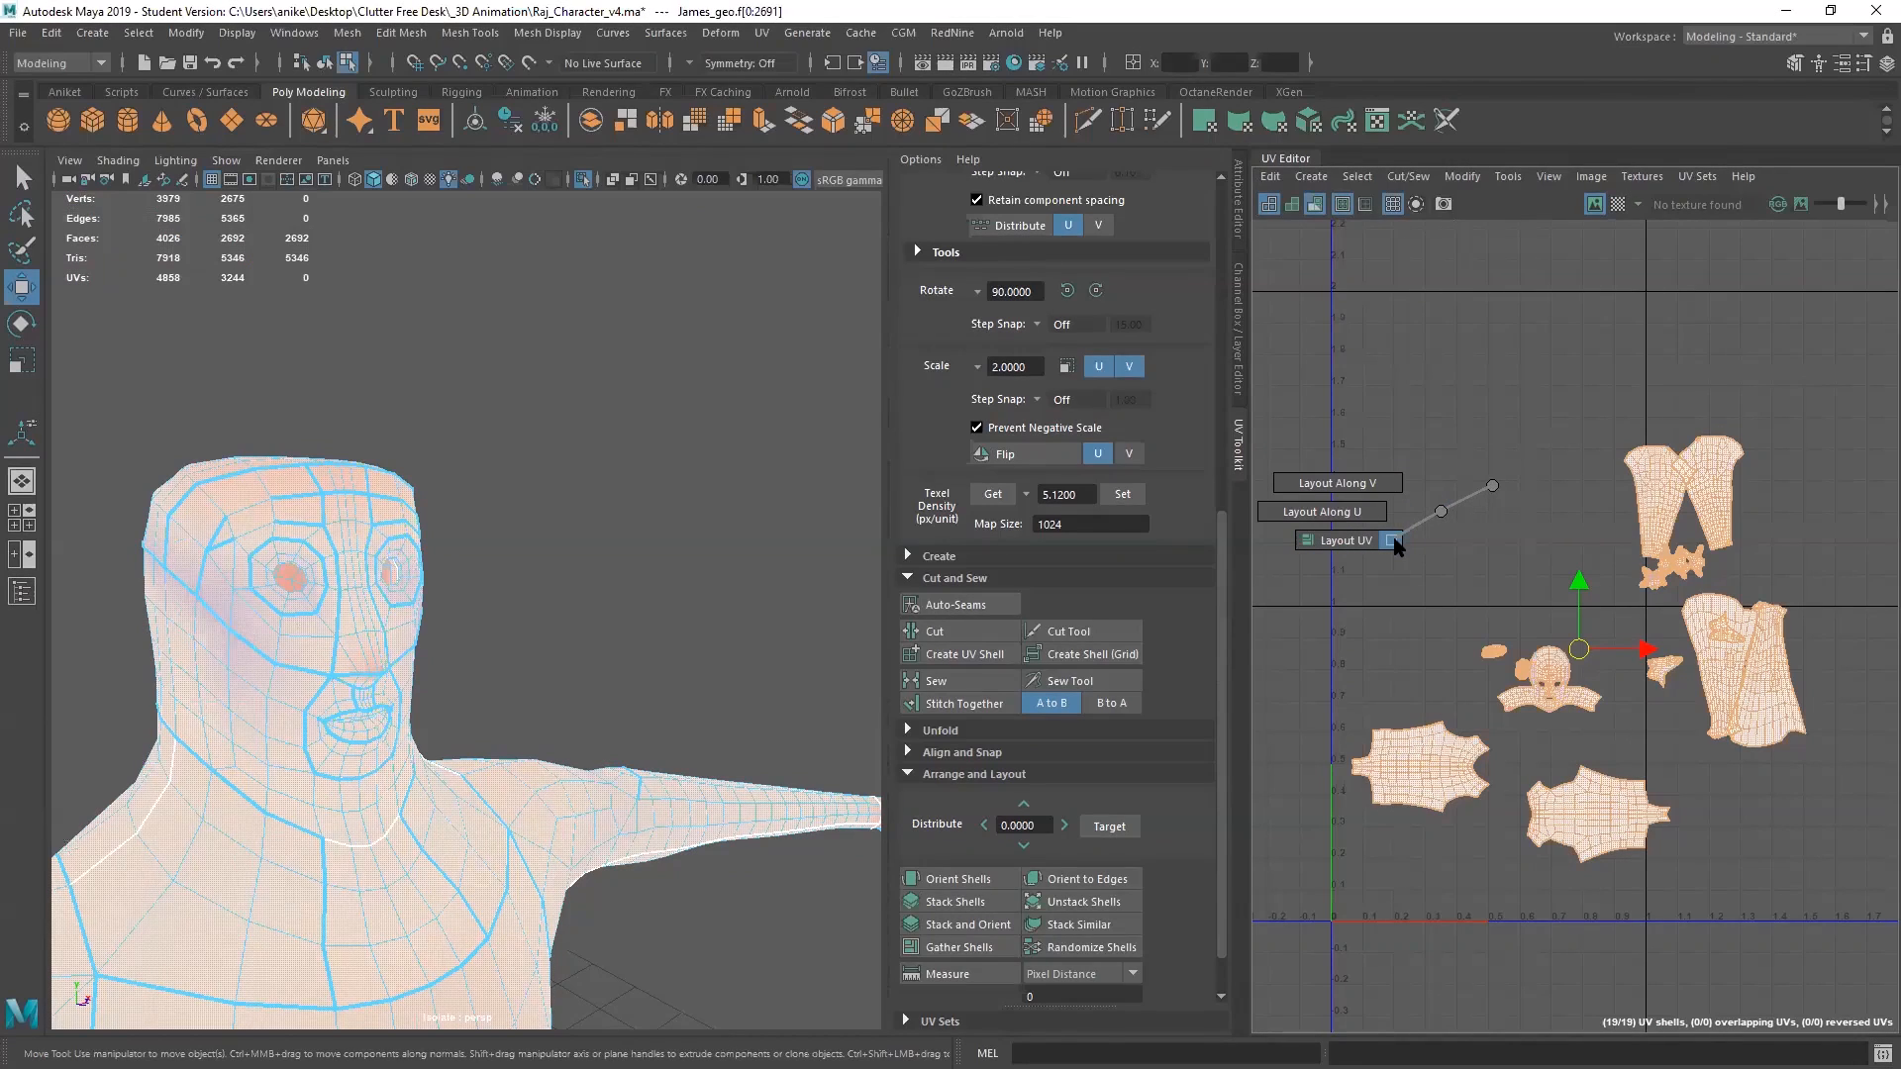
mouse_move(1394, 541)
right_mouse_down("shift")
mouse_move(1491, 482)
mouse_move(1388, 552)
right_mouse_up("shift")
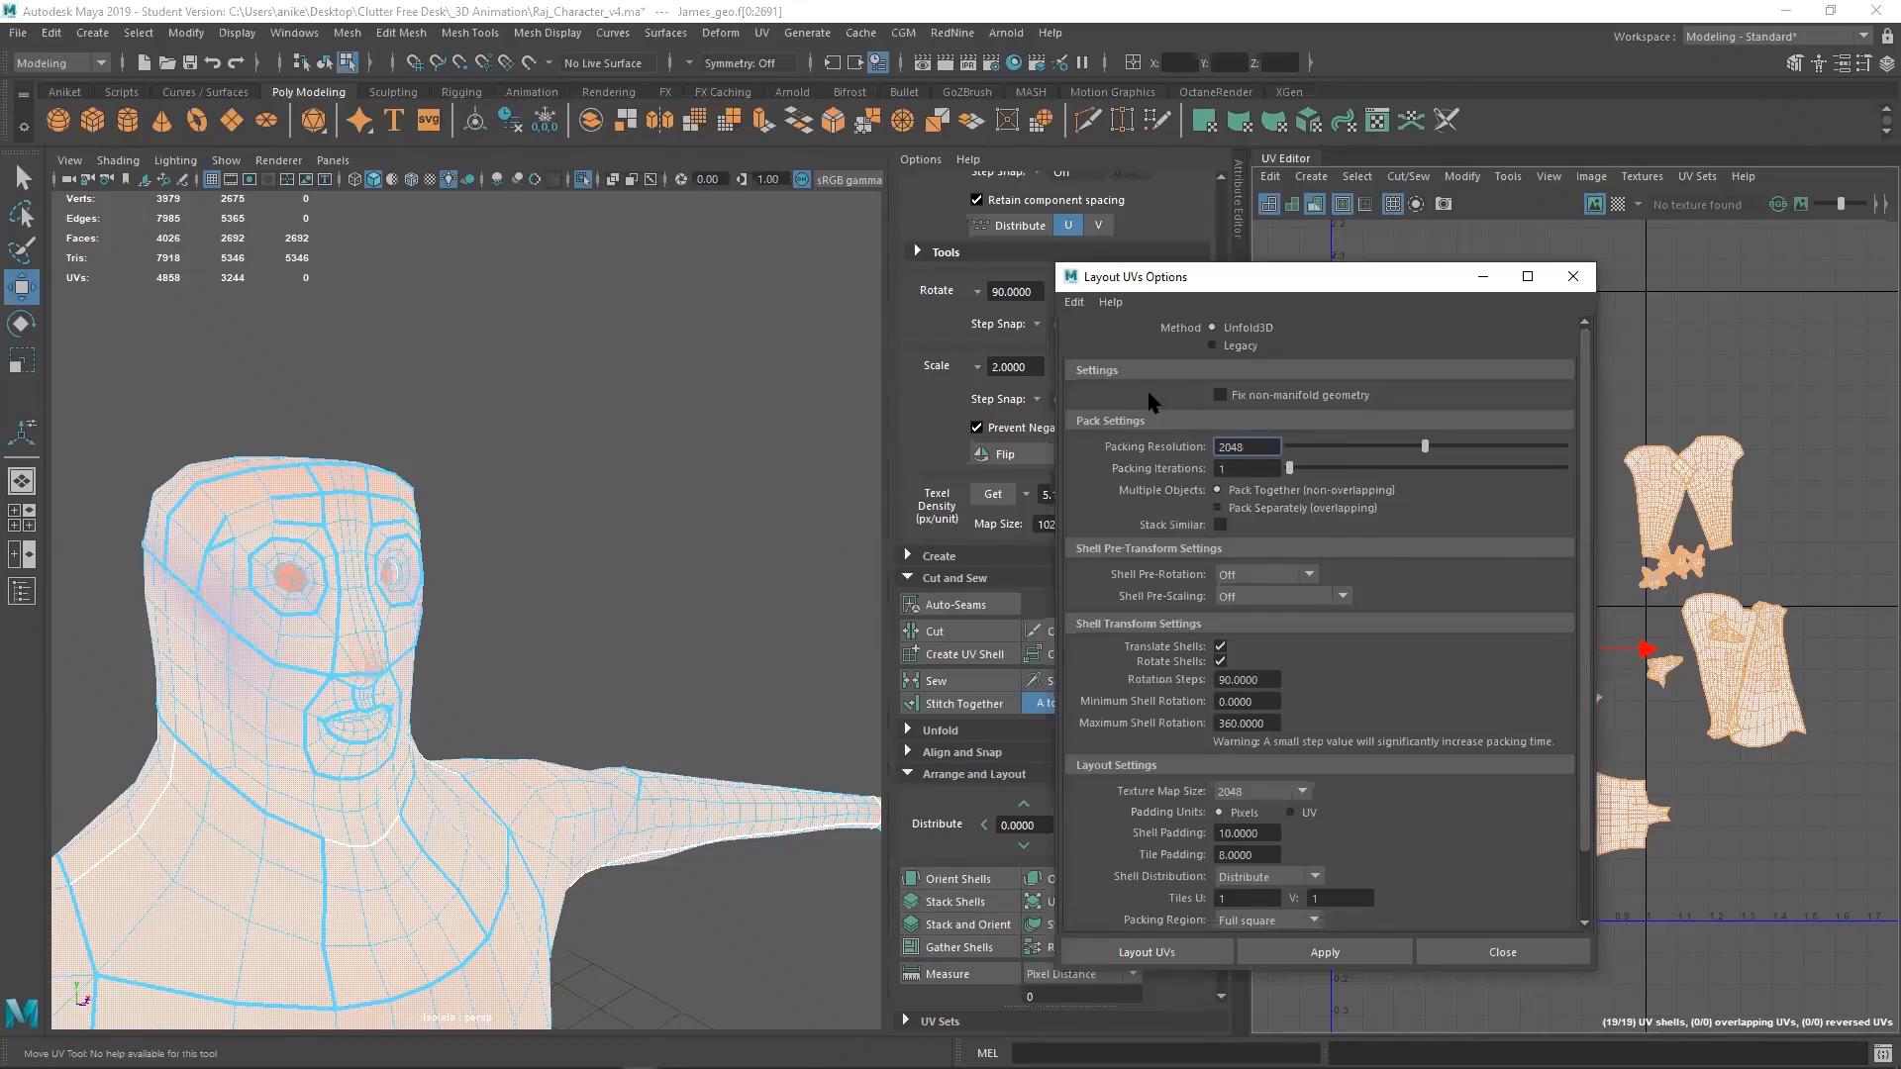
left_click(1076, 302)
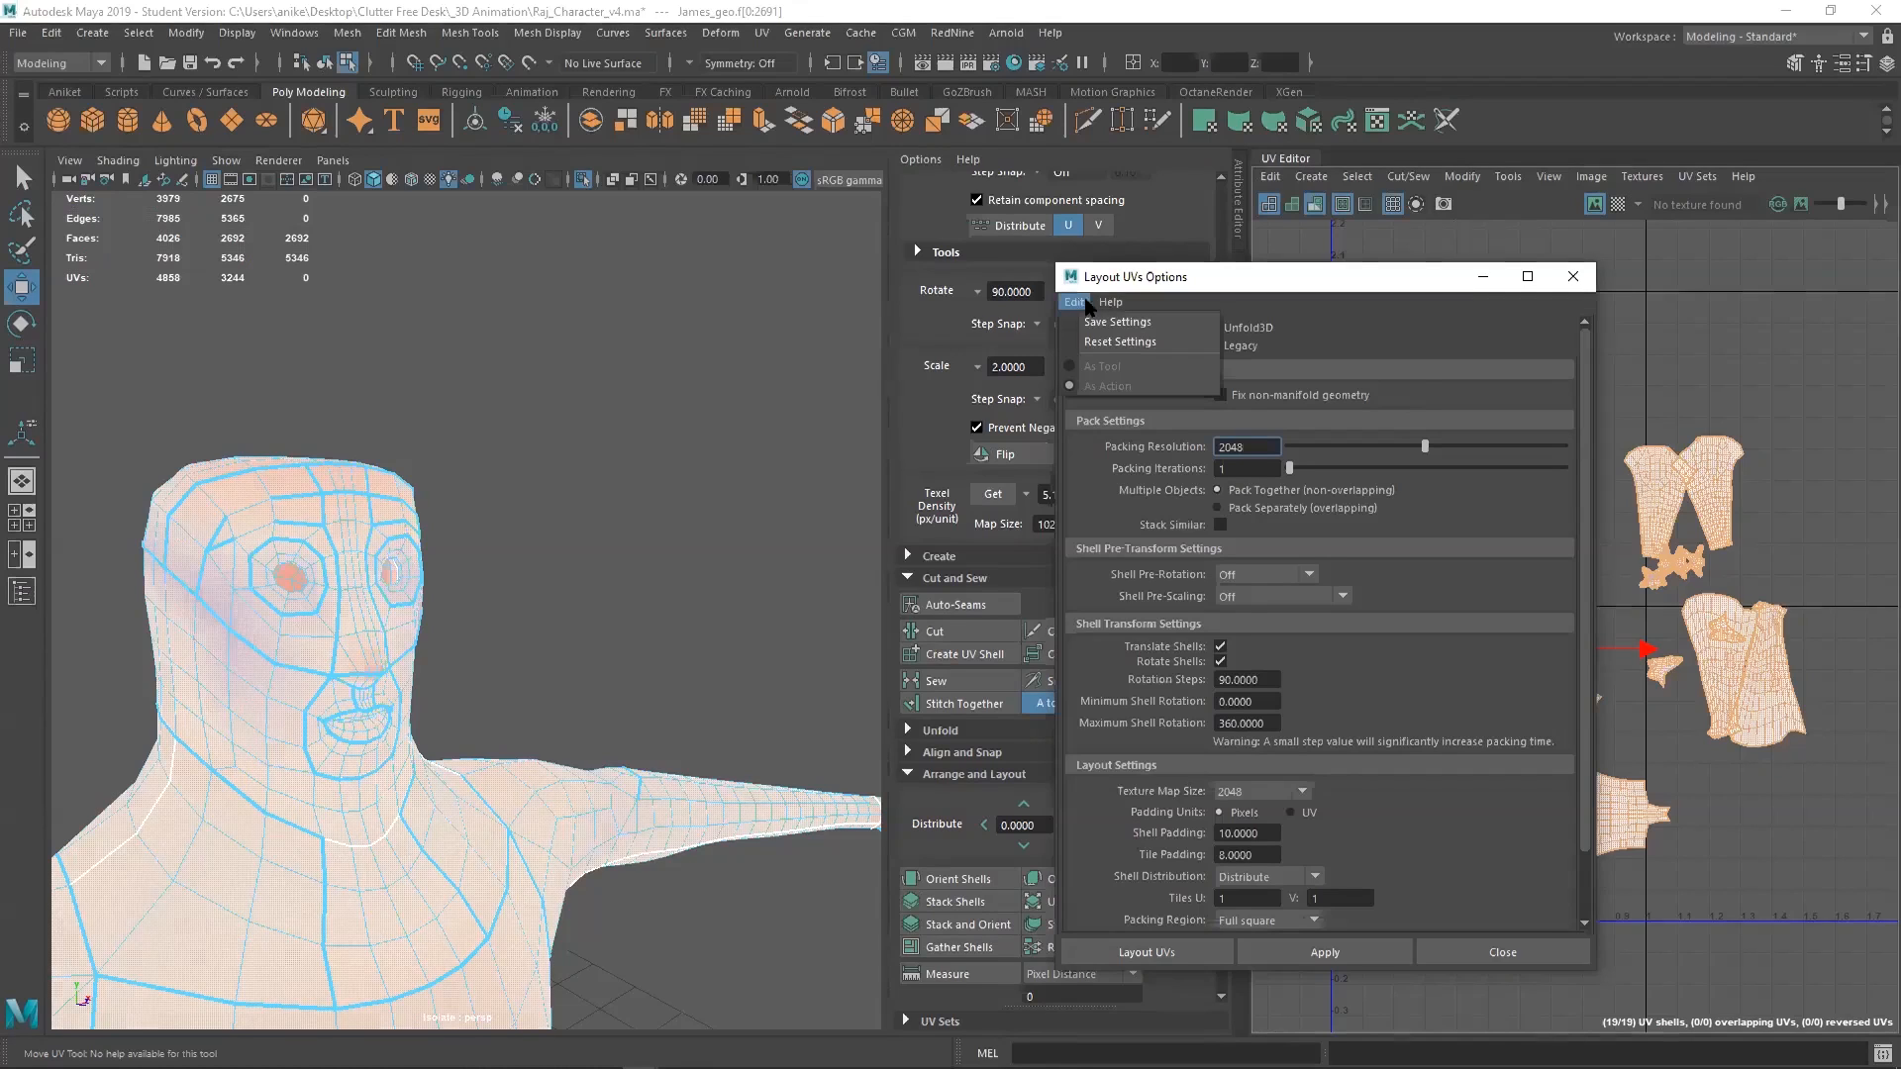
left_click(1138, 342)
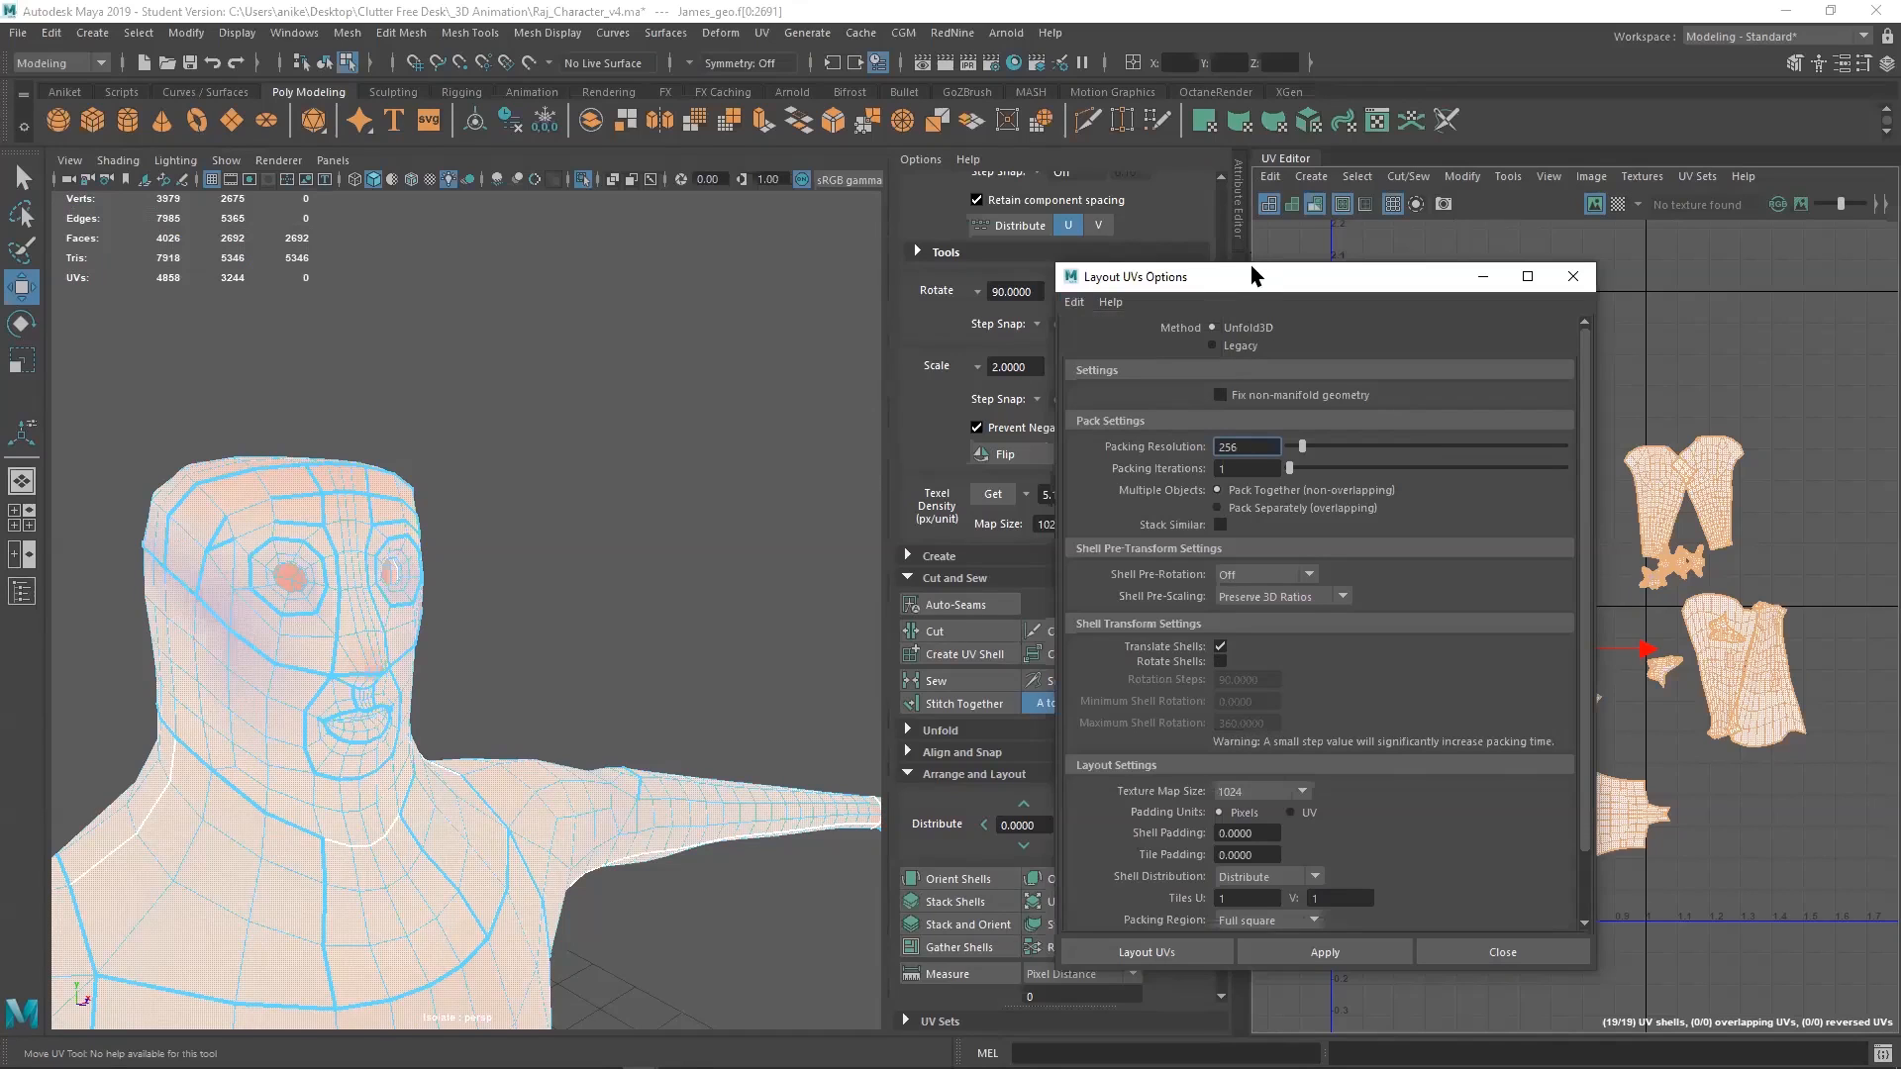
left_click_drag(1272, 278, 855, 271)
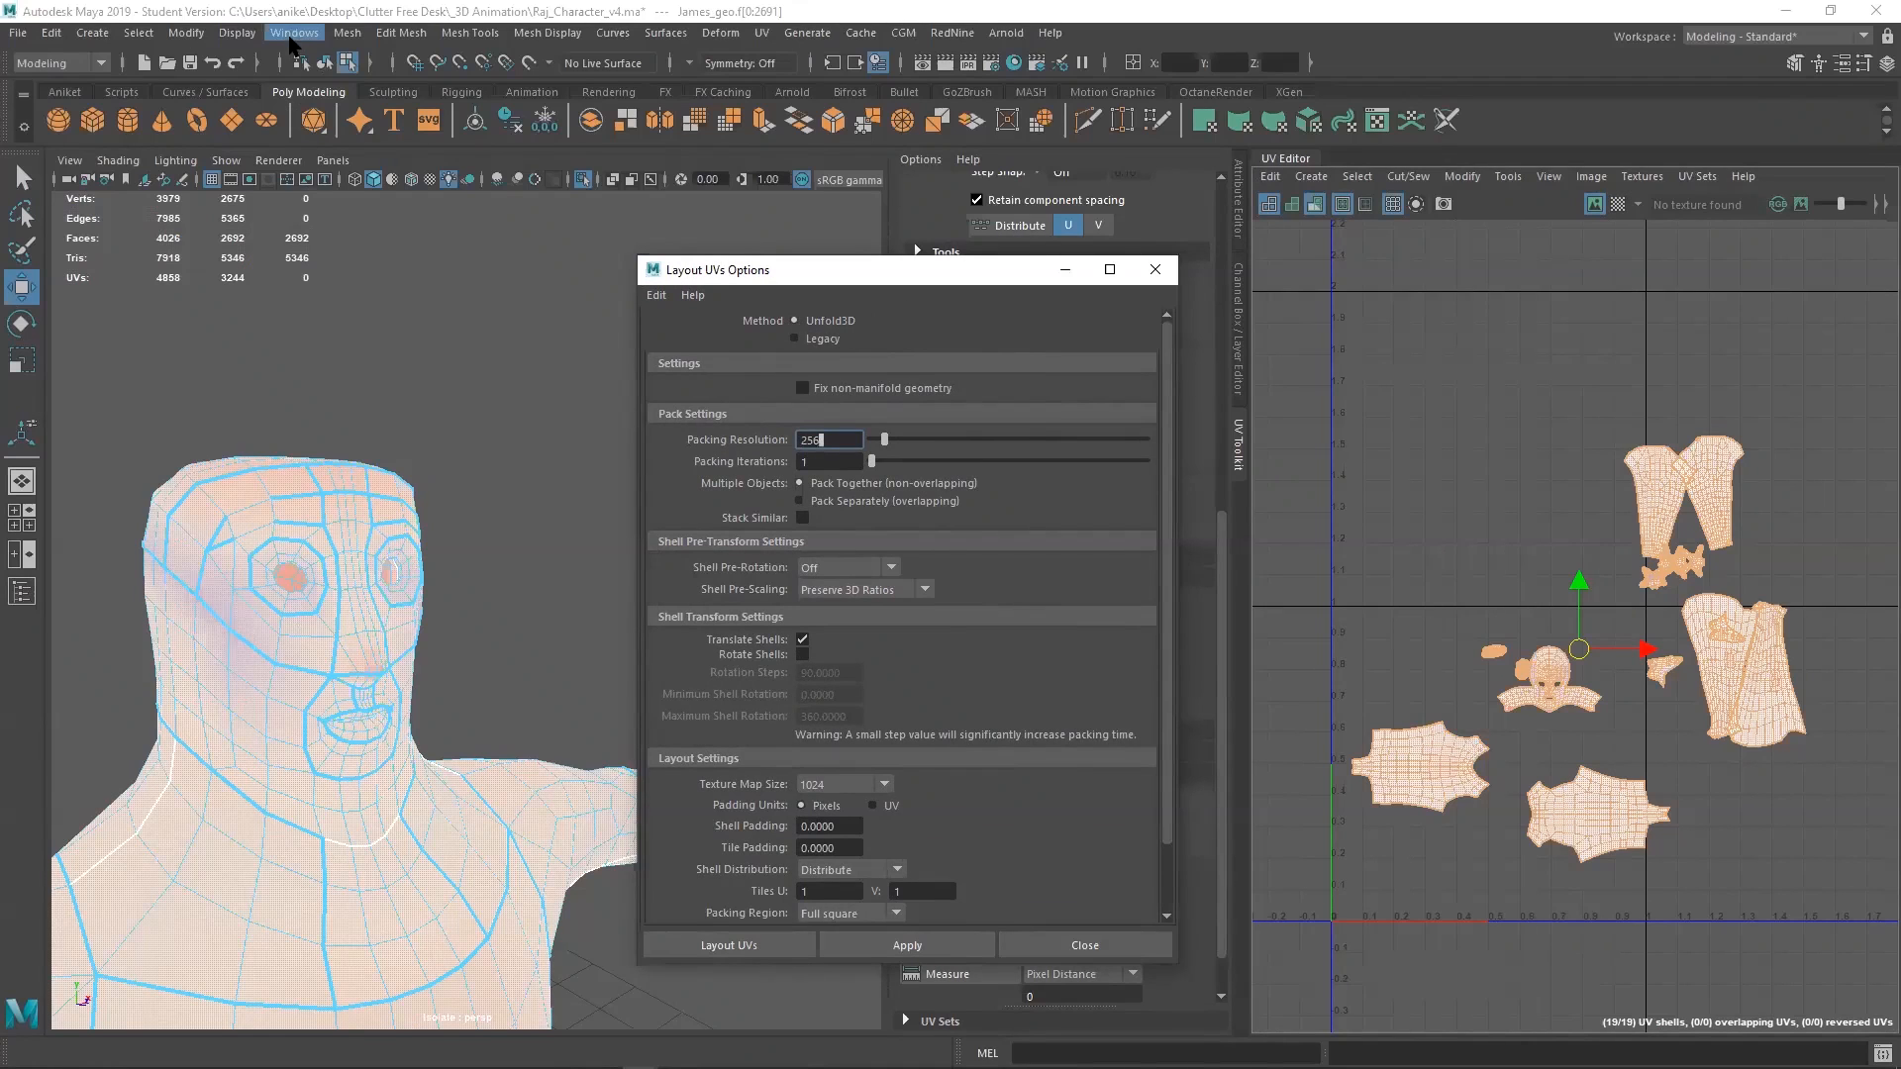
Search the Plug-in Manager for "unf" to check the Unfold3D.mll plug-in's loading options, and close the manager
left_click(295, 33)
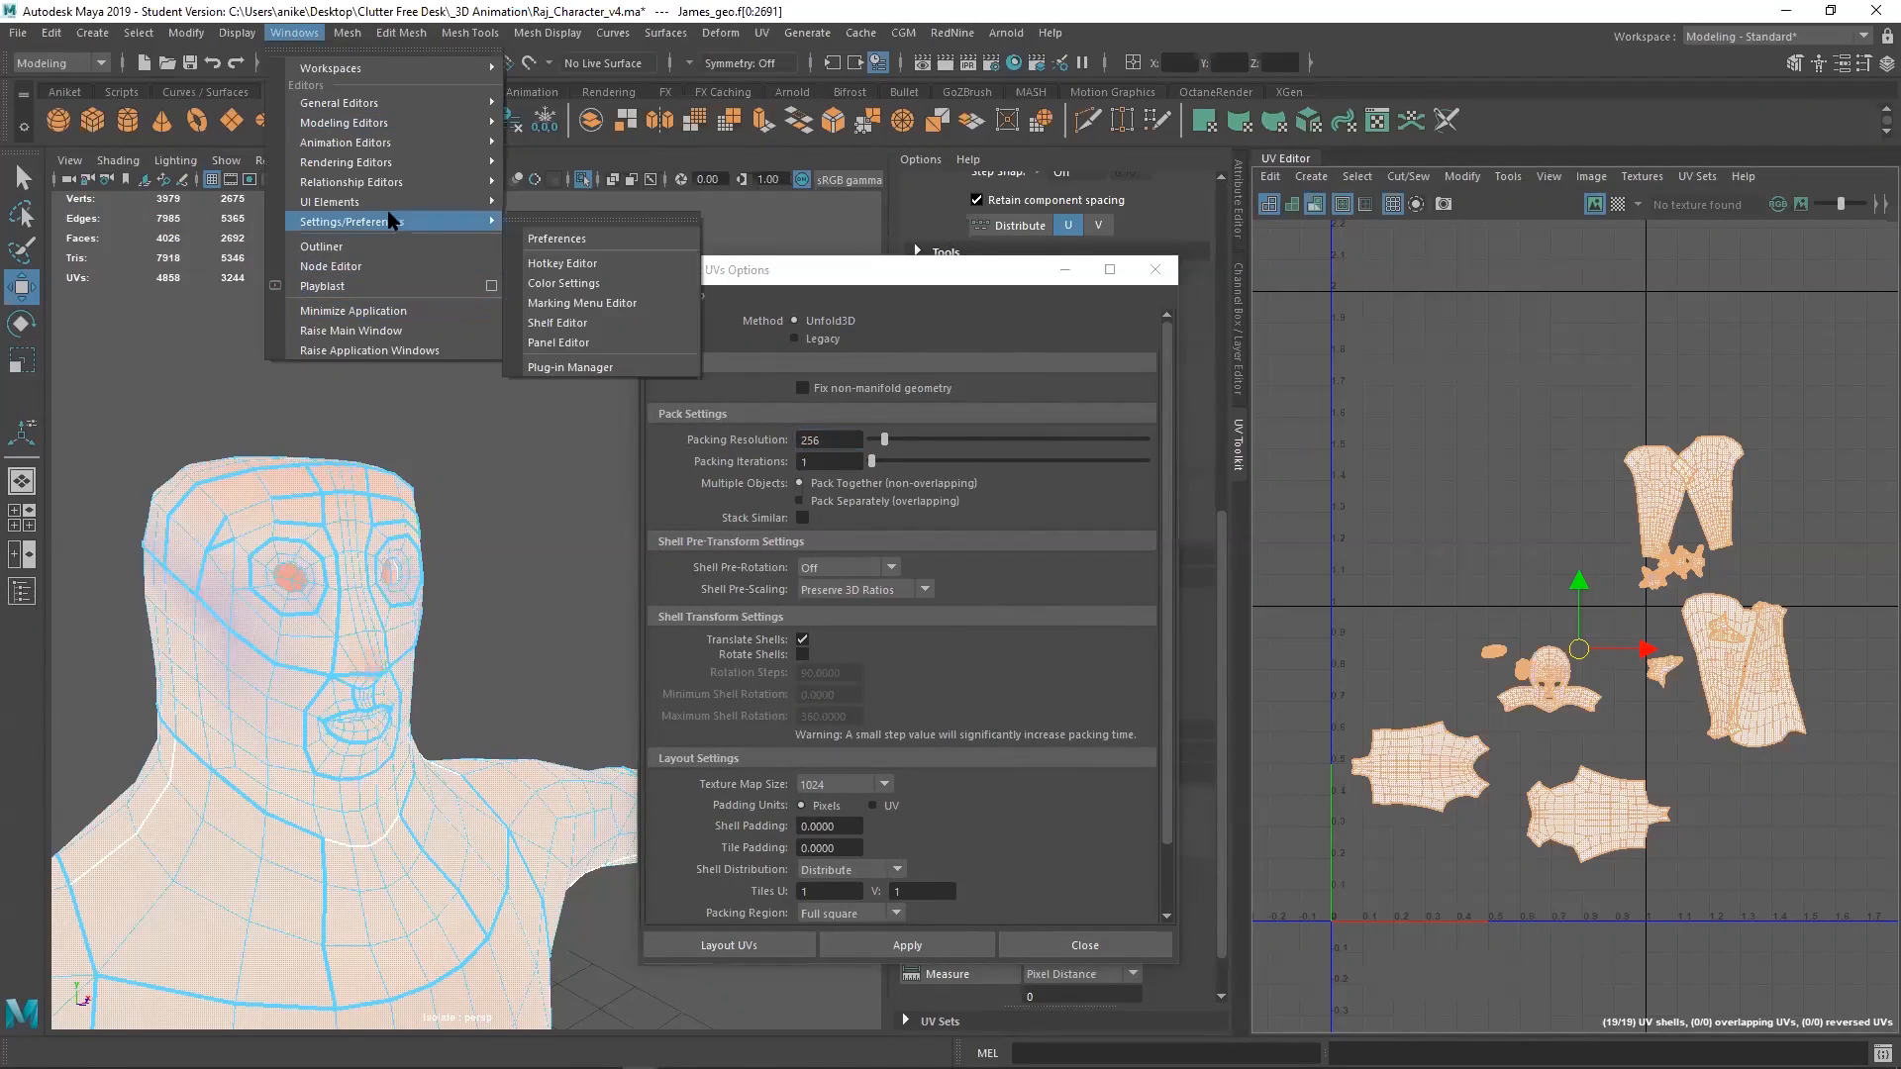
mouse_move(356, 221)
left_click(584, 367)
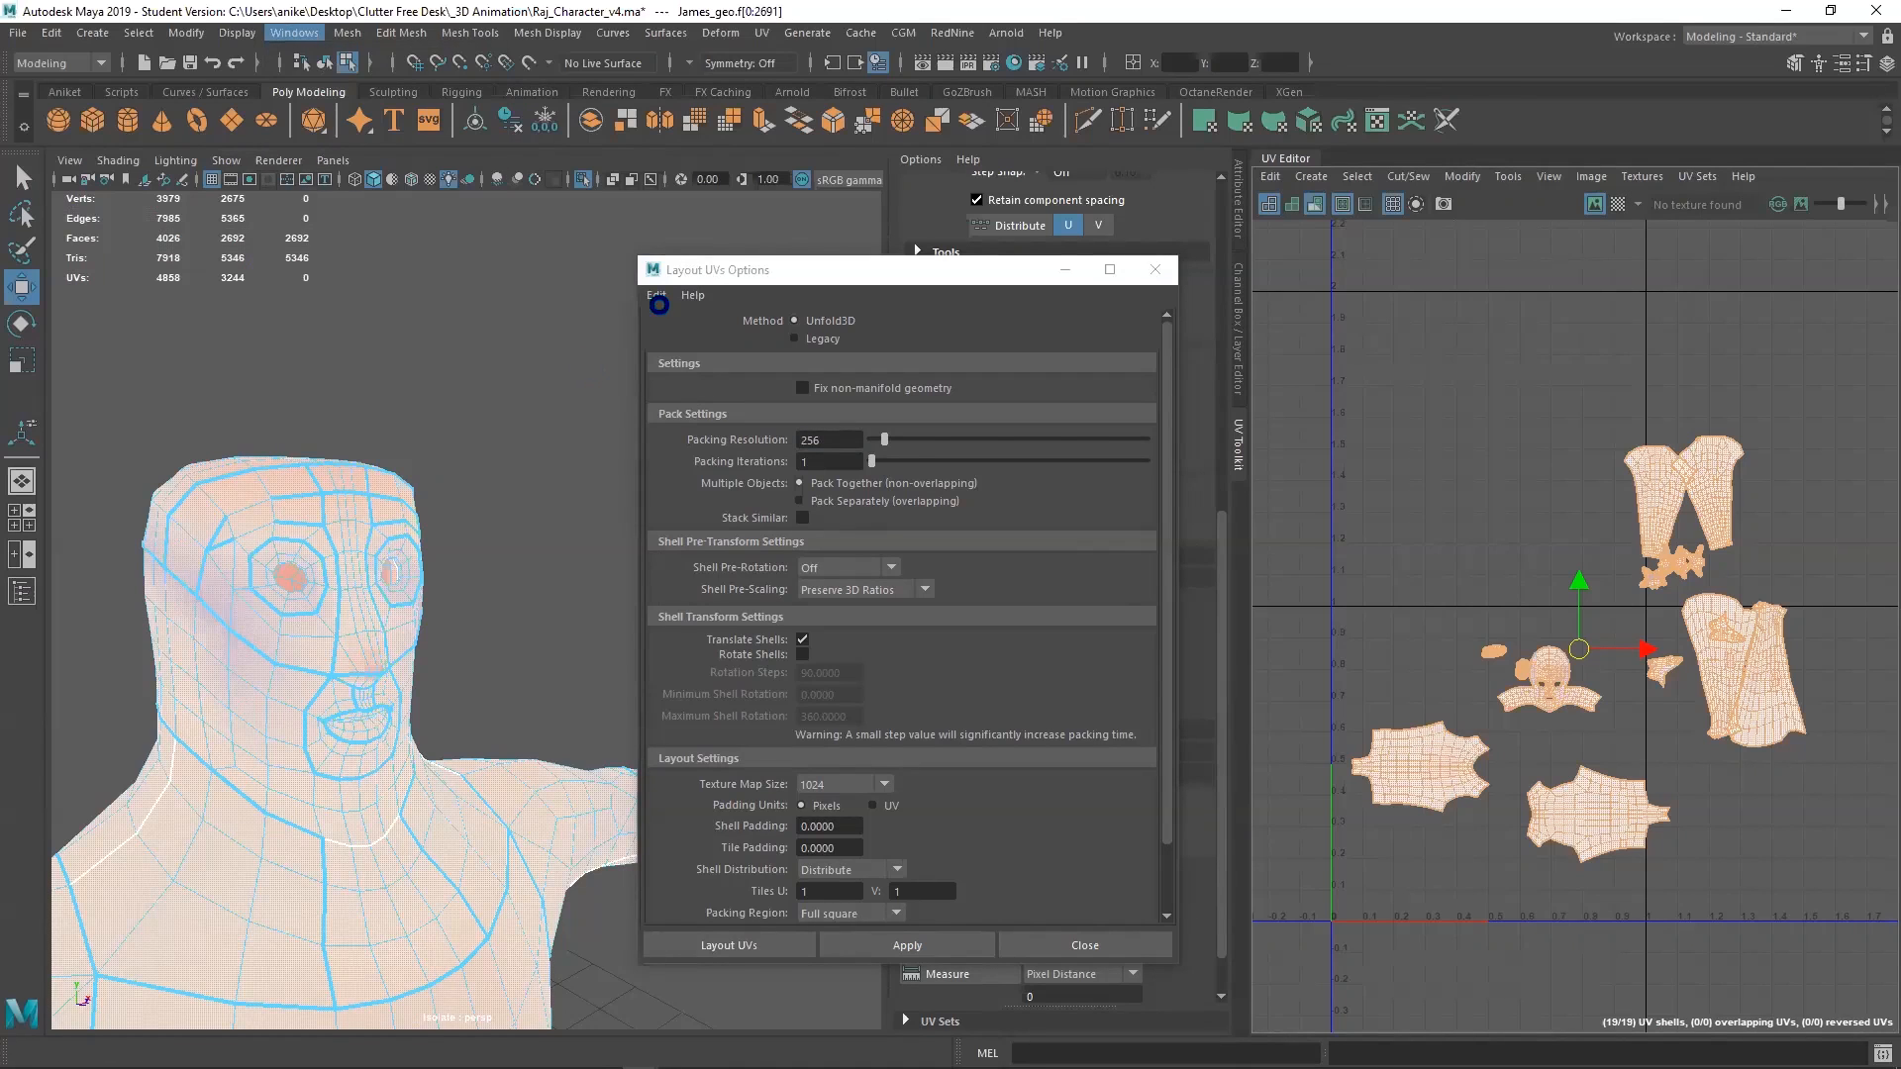
scroll(887, 561, "down", 4)
left_click(849, 433)
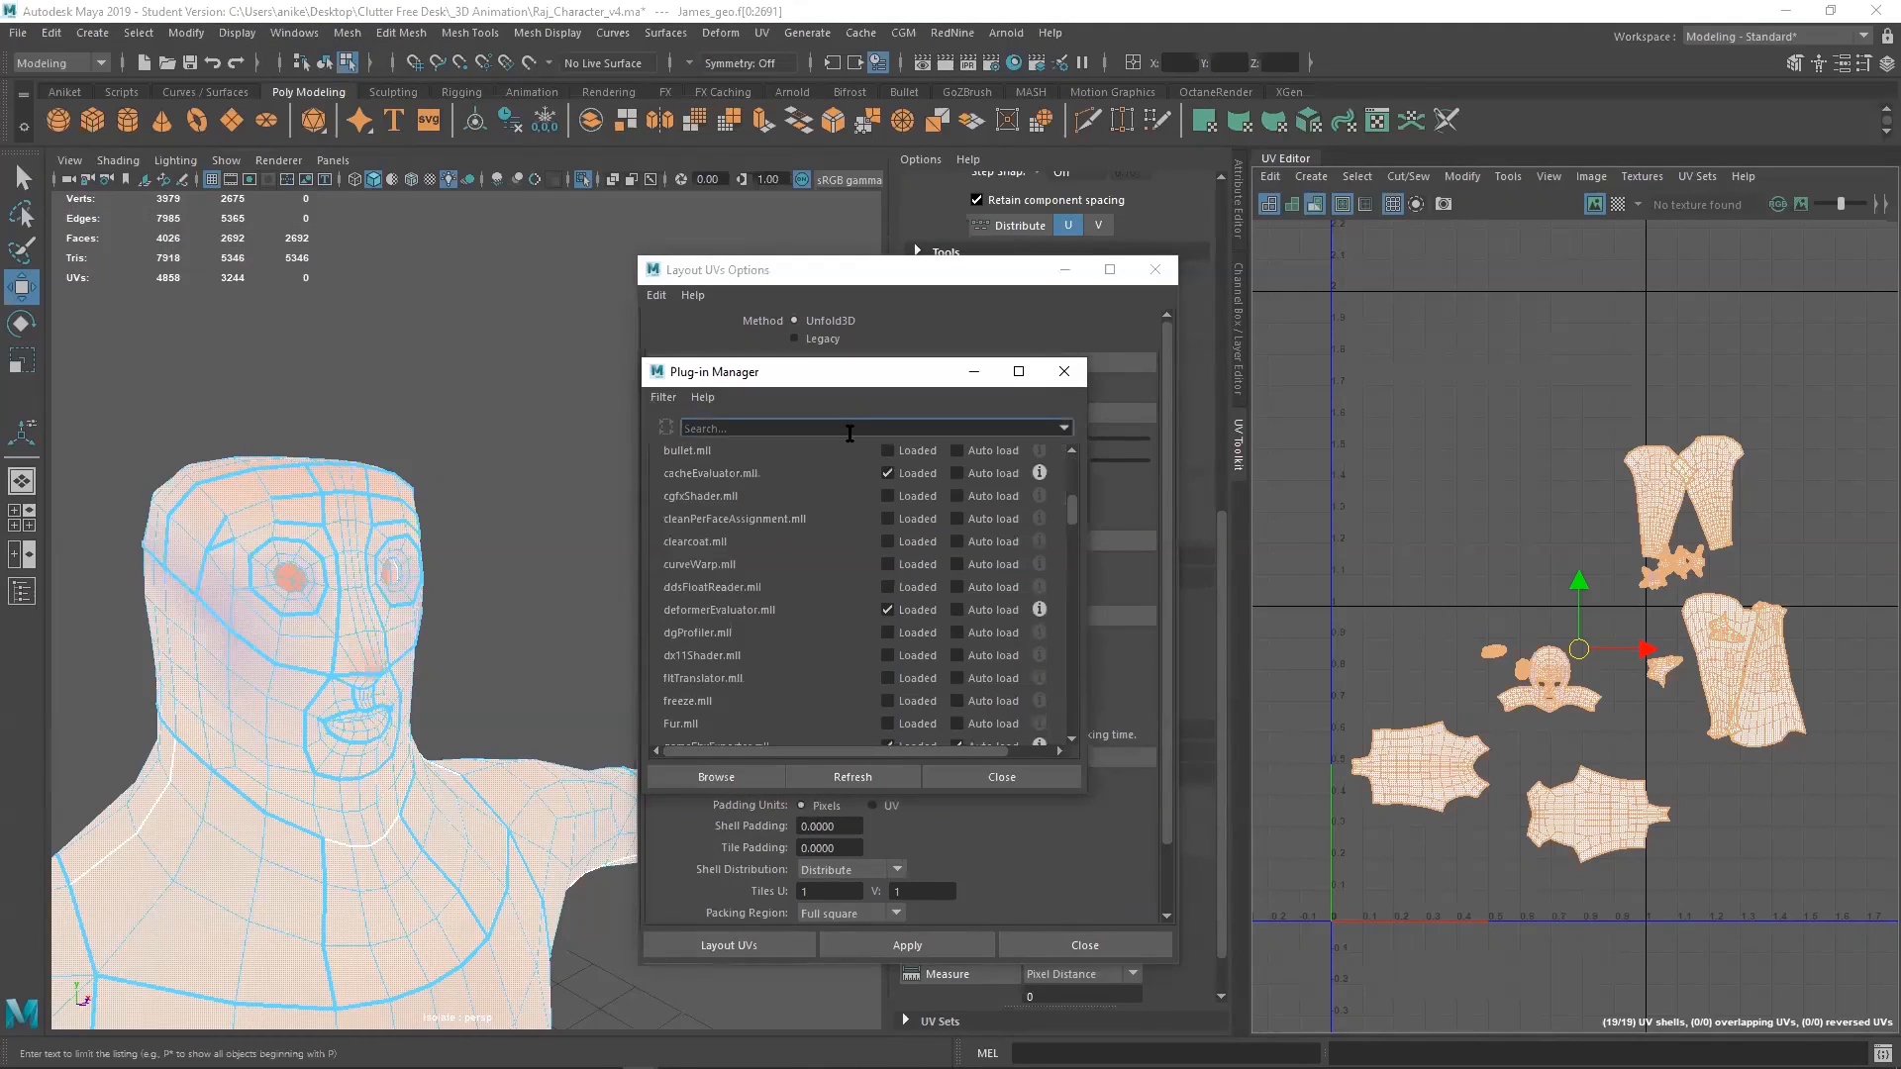
type("unf")
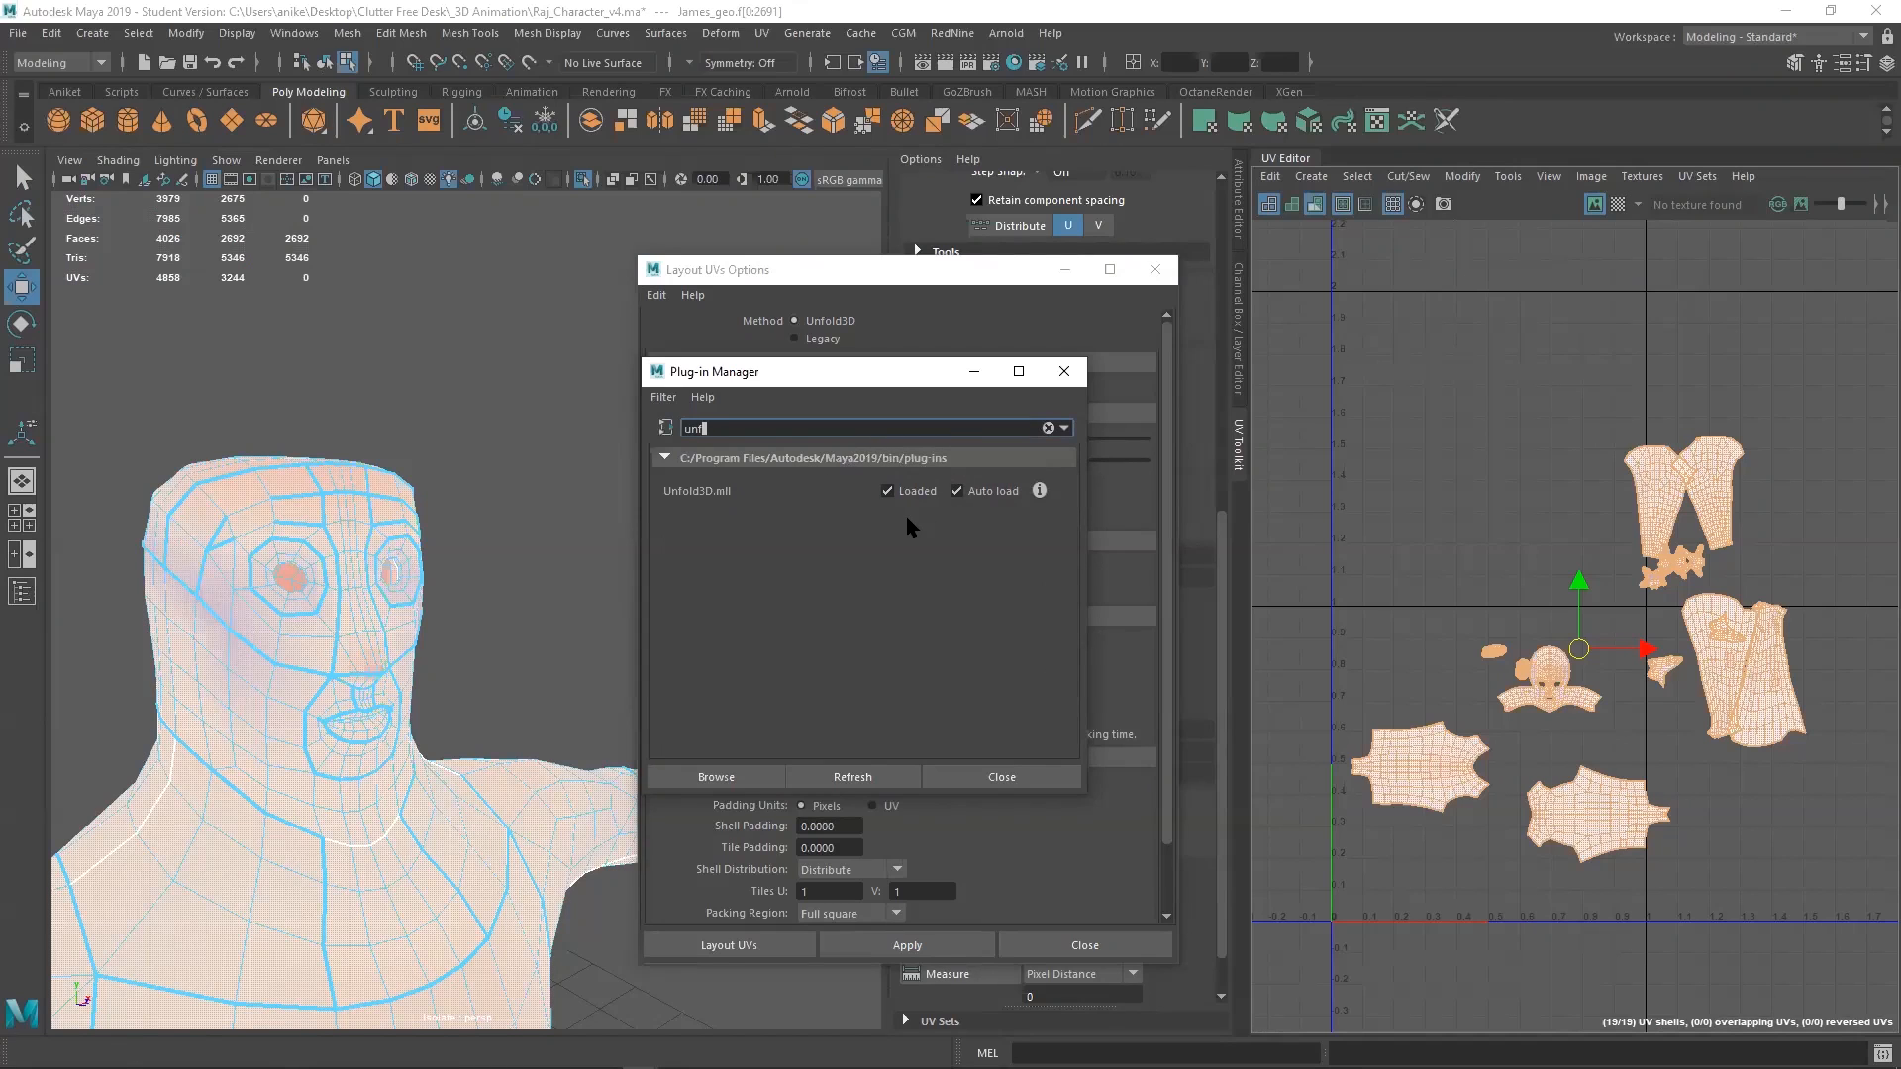
left_click(993, 782)
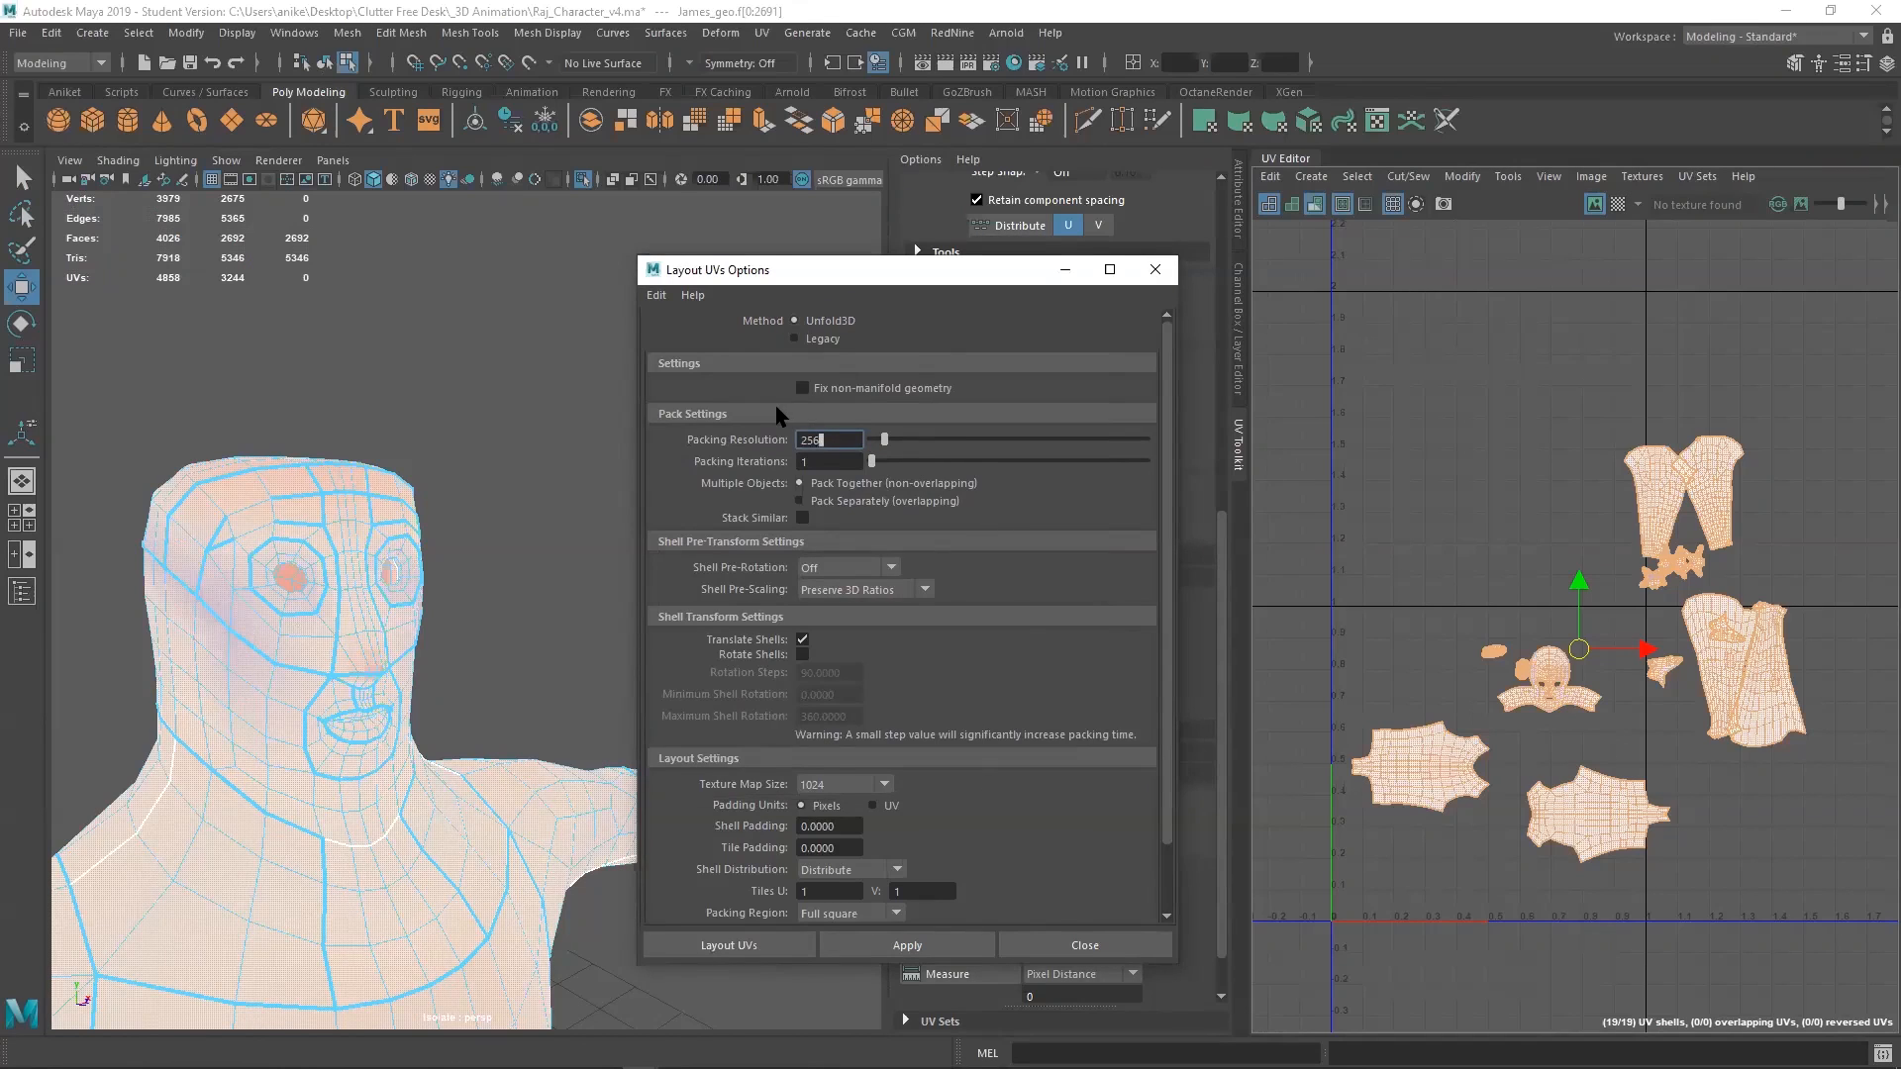
Set the packing resolution for the UV layout to 1024
scroll(755, 389, "down", 1)
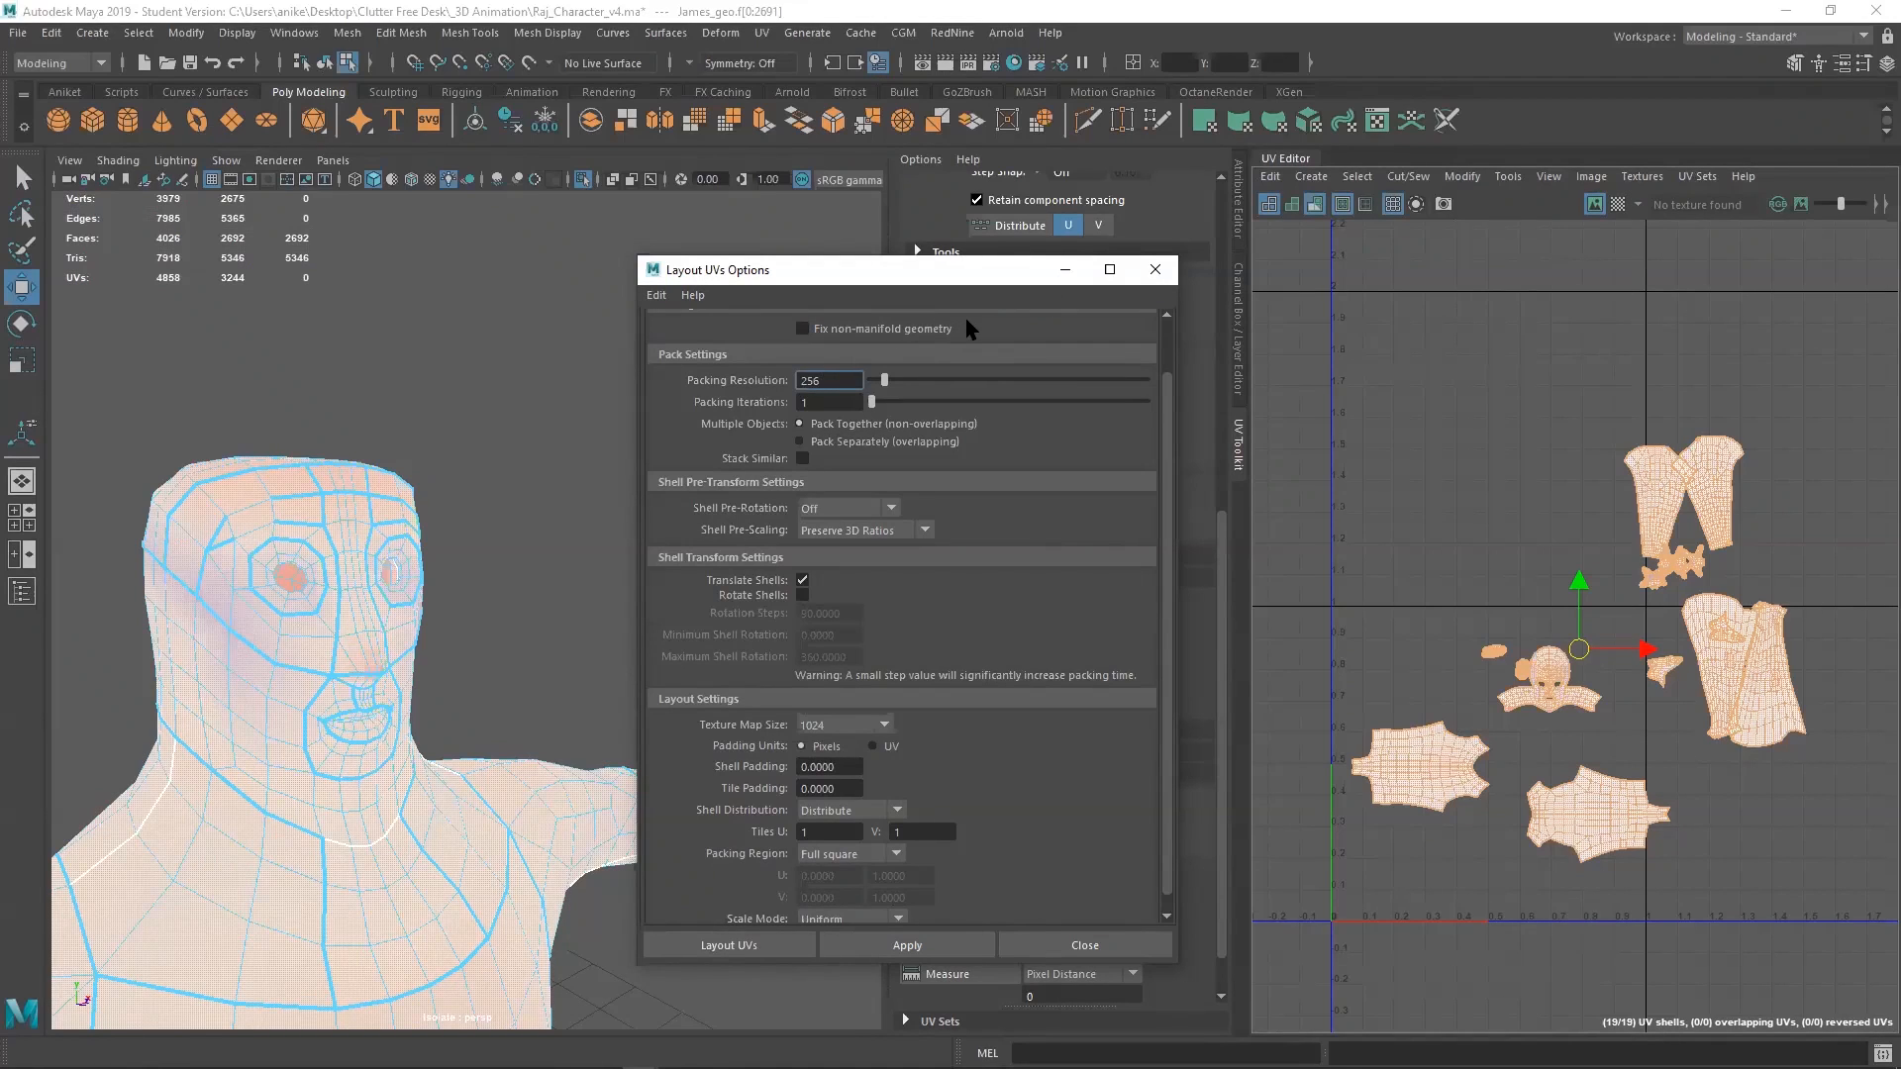
left_click_drag(883, 287, 661, 332)
left_click(588, 426)
left_click_drag(585, 426, 520, 432)
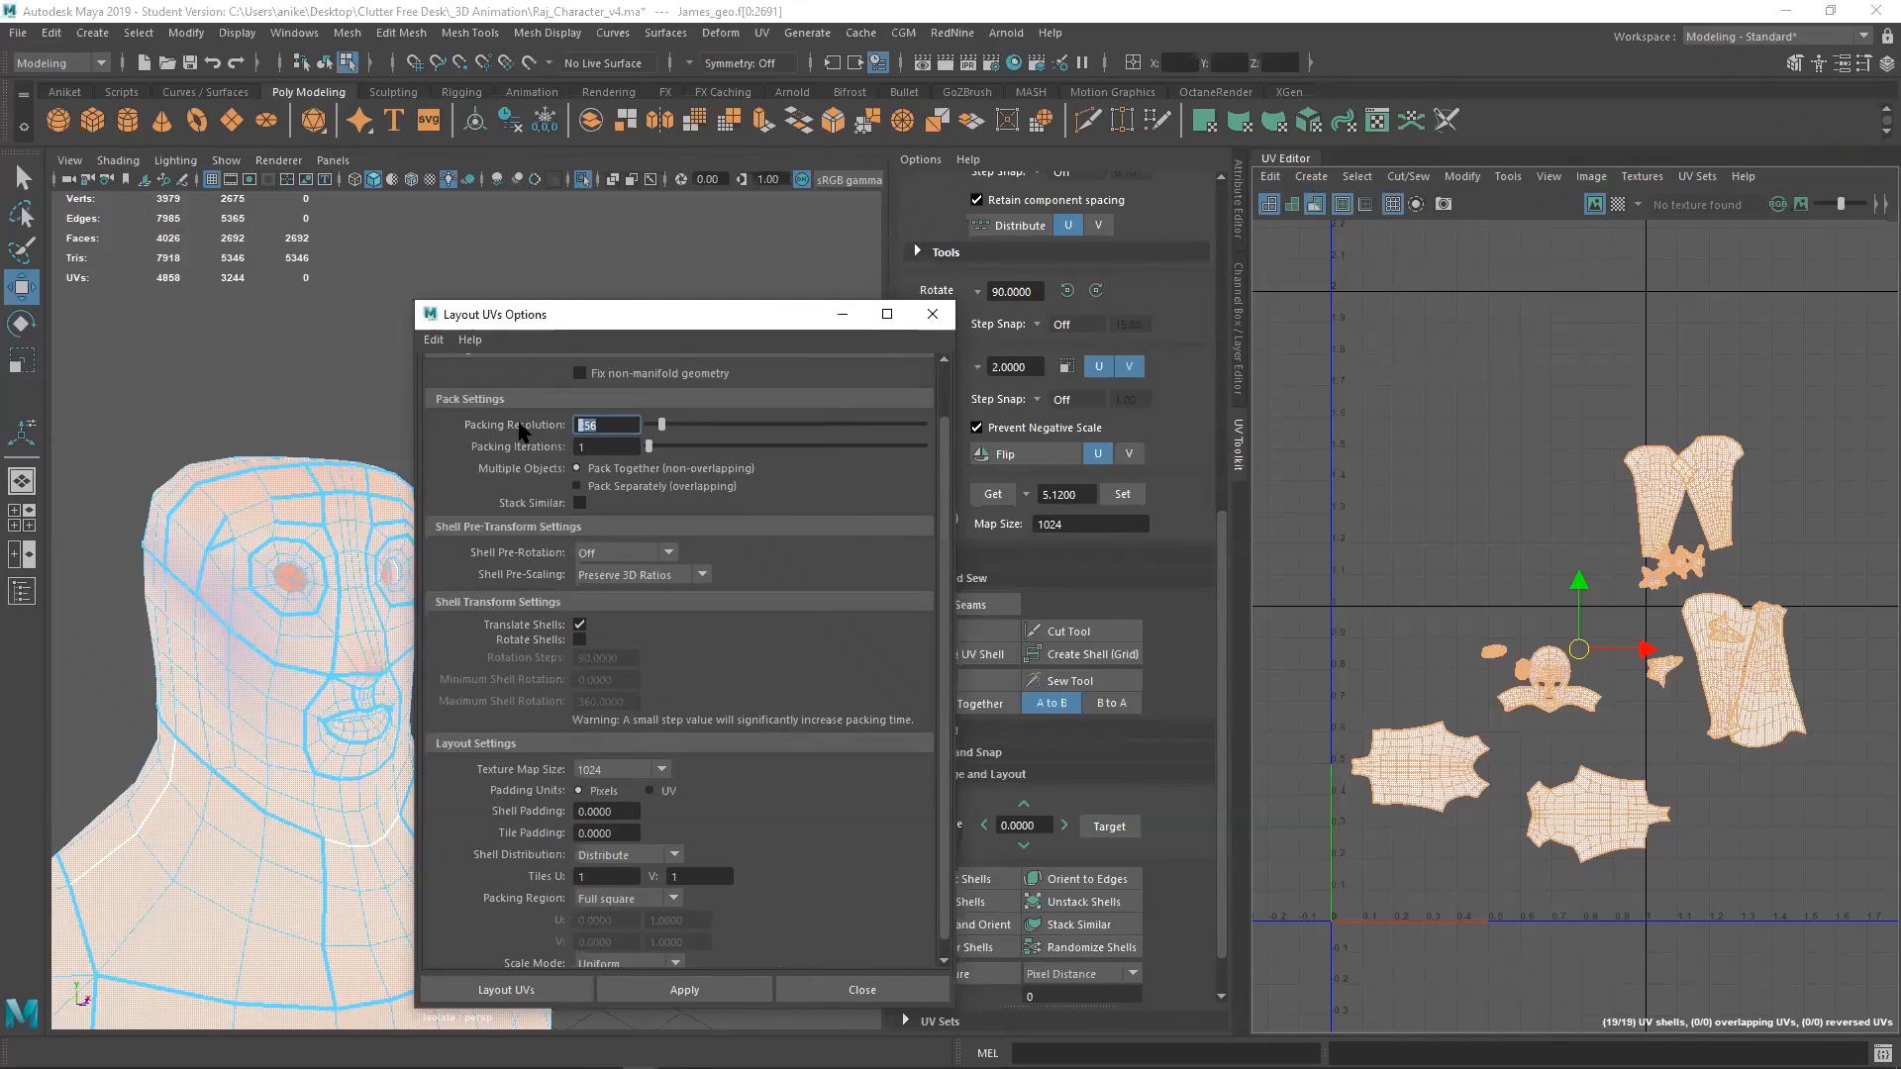
type("1024")
scroll(582, 481, "up", 1)
scroll(584, 583, "down", 1)
scroll(562, 508, "down", 1)
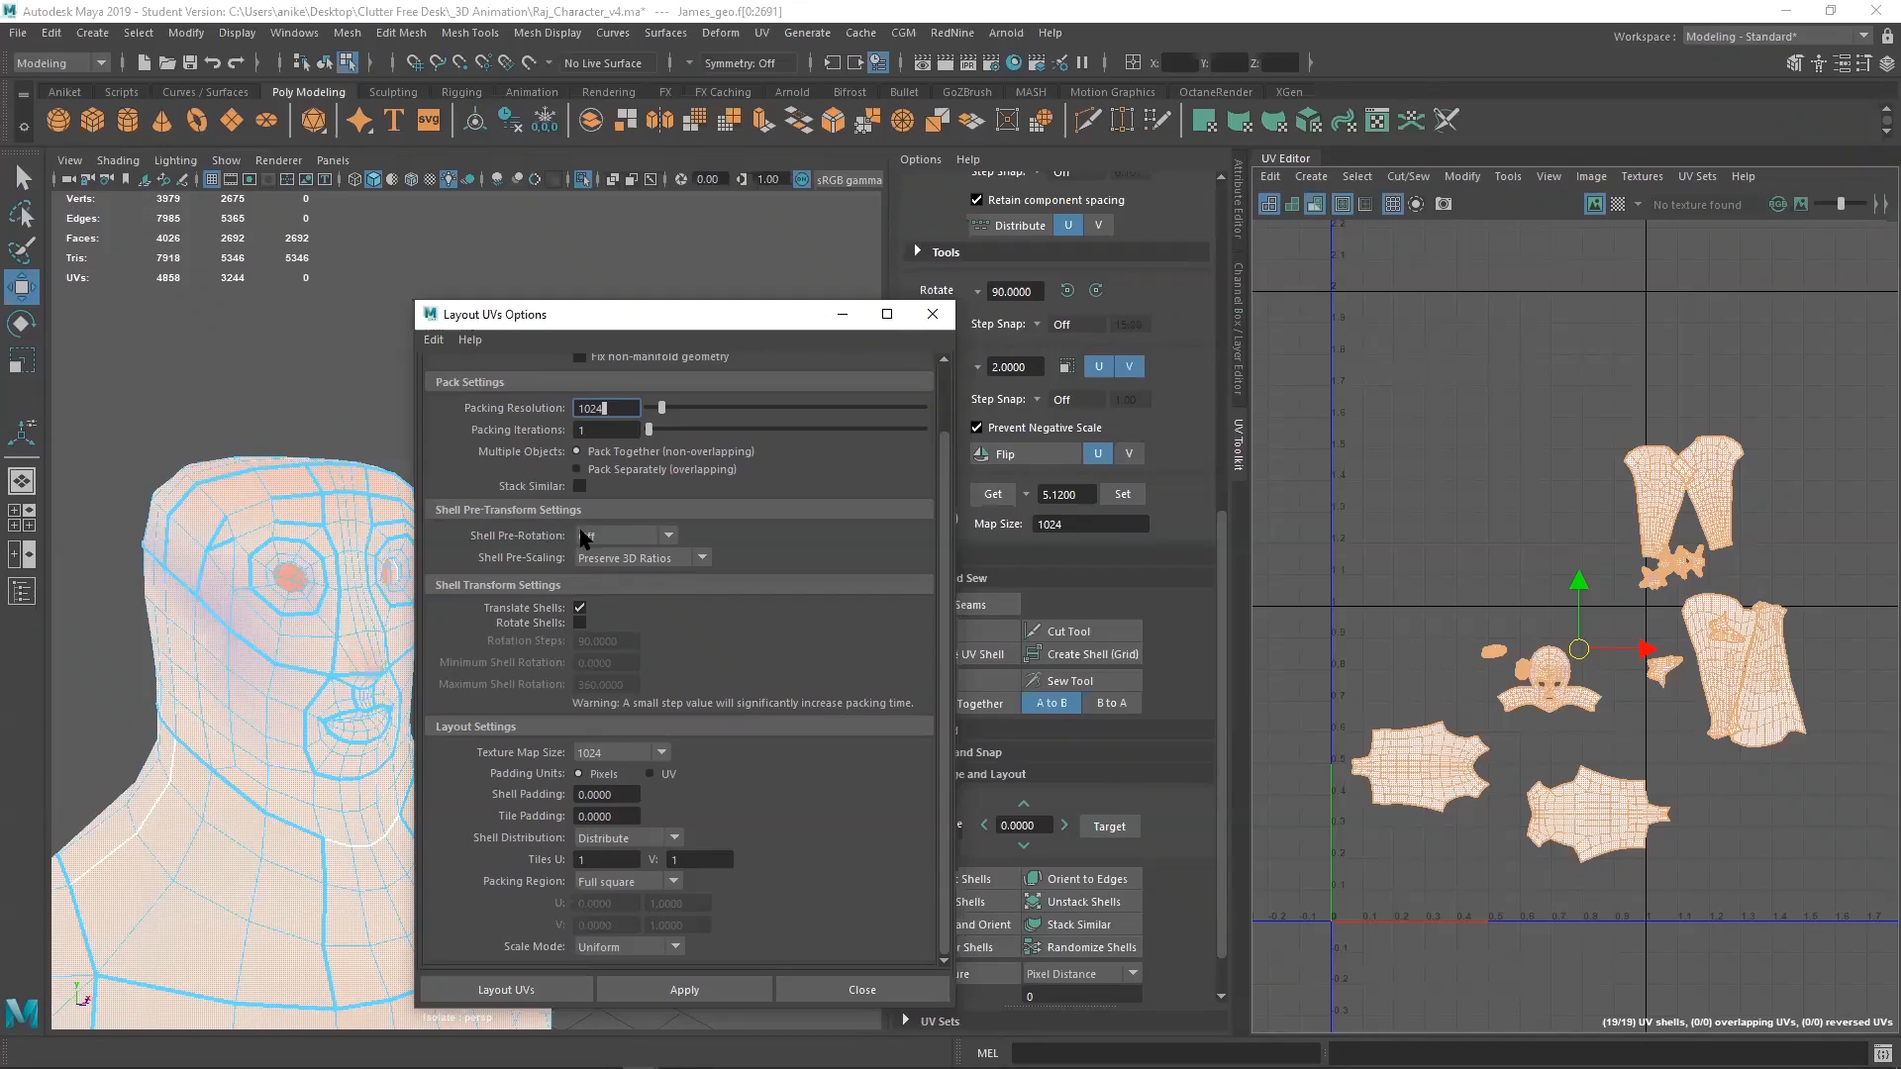
Turn shell pre-scaling off and enable shell rotation in the layout options
left_click(611, 567)
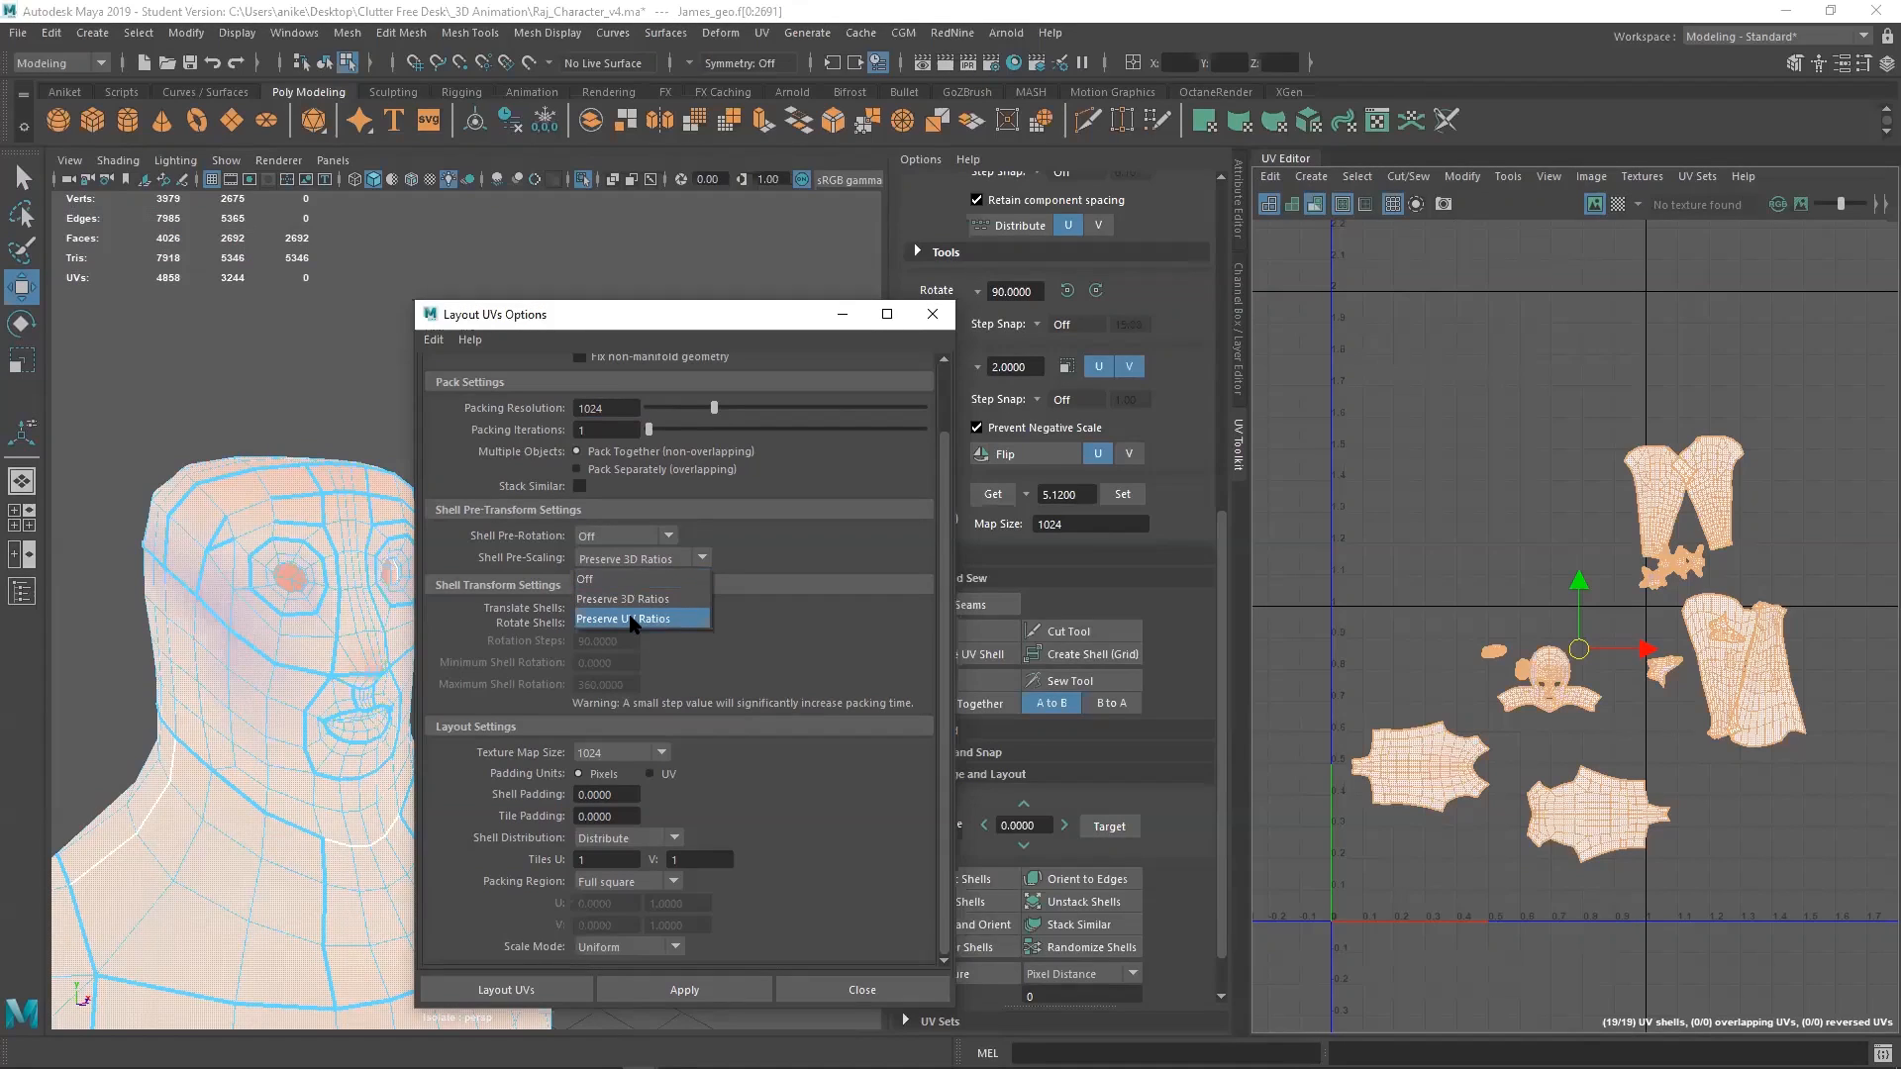
left_click(629, 578)
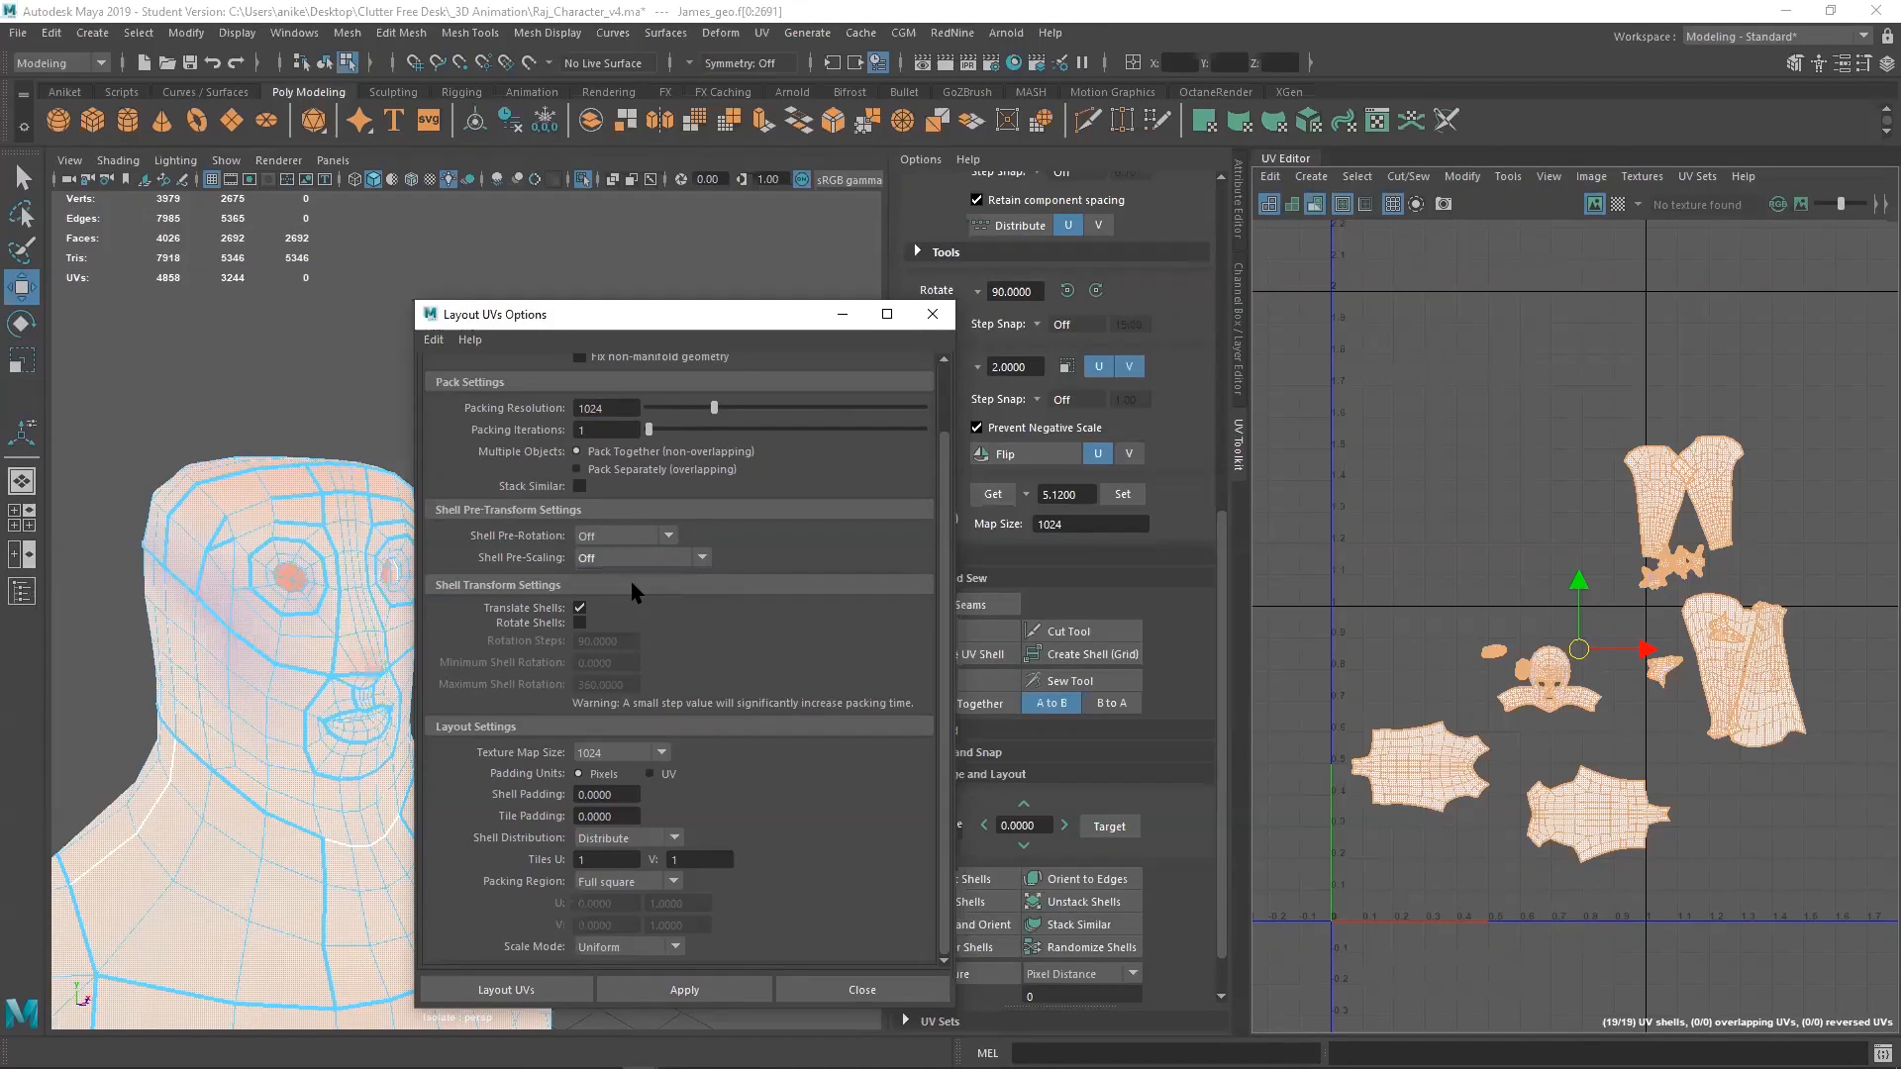
left_click(580, 624)
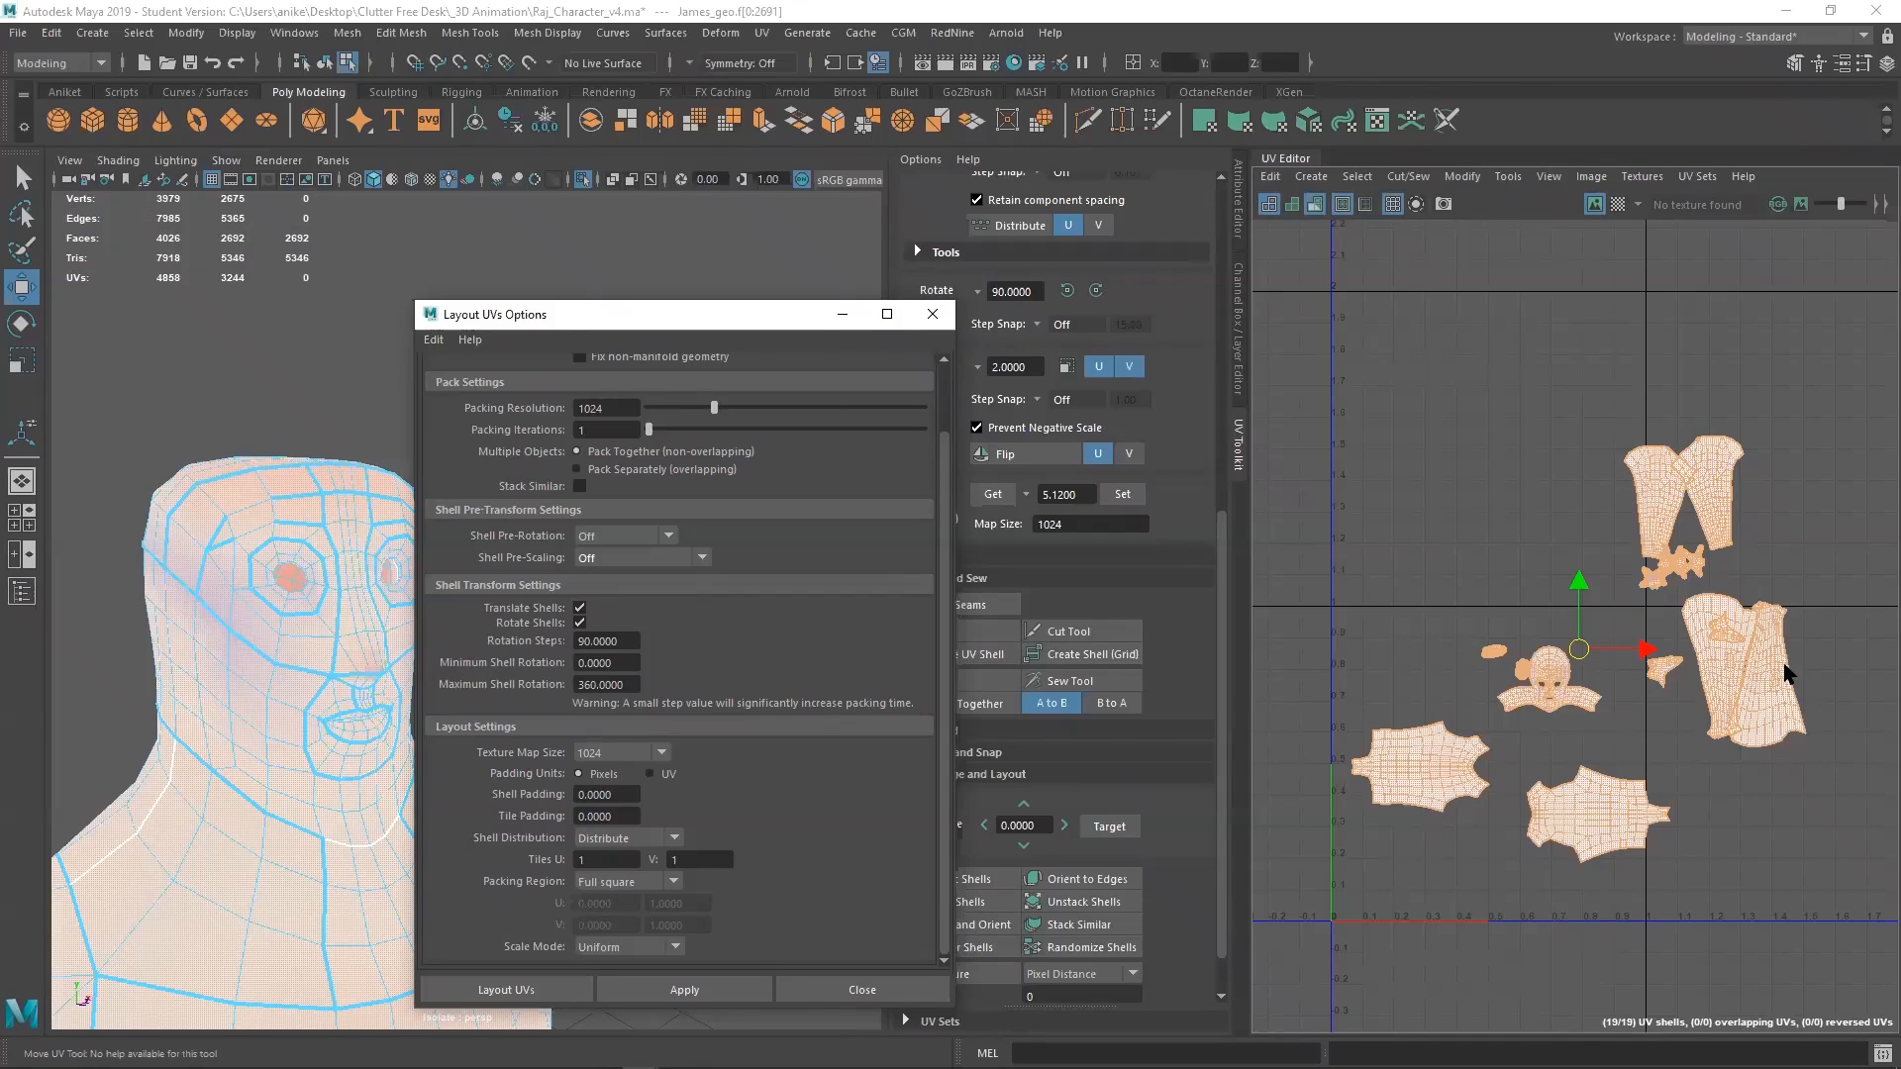
left_click(1775, 705)
left_click(1728, 436)
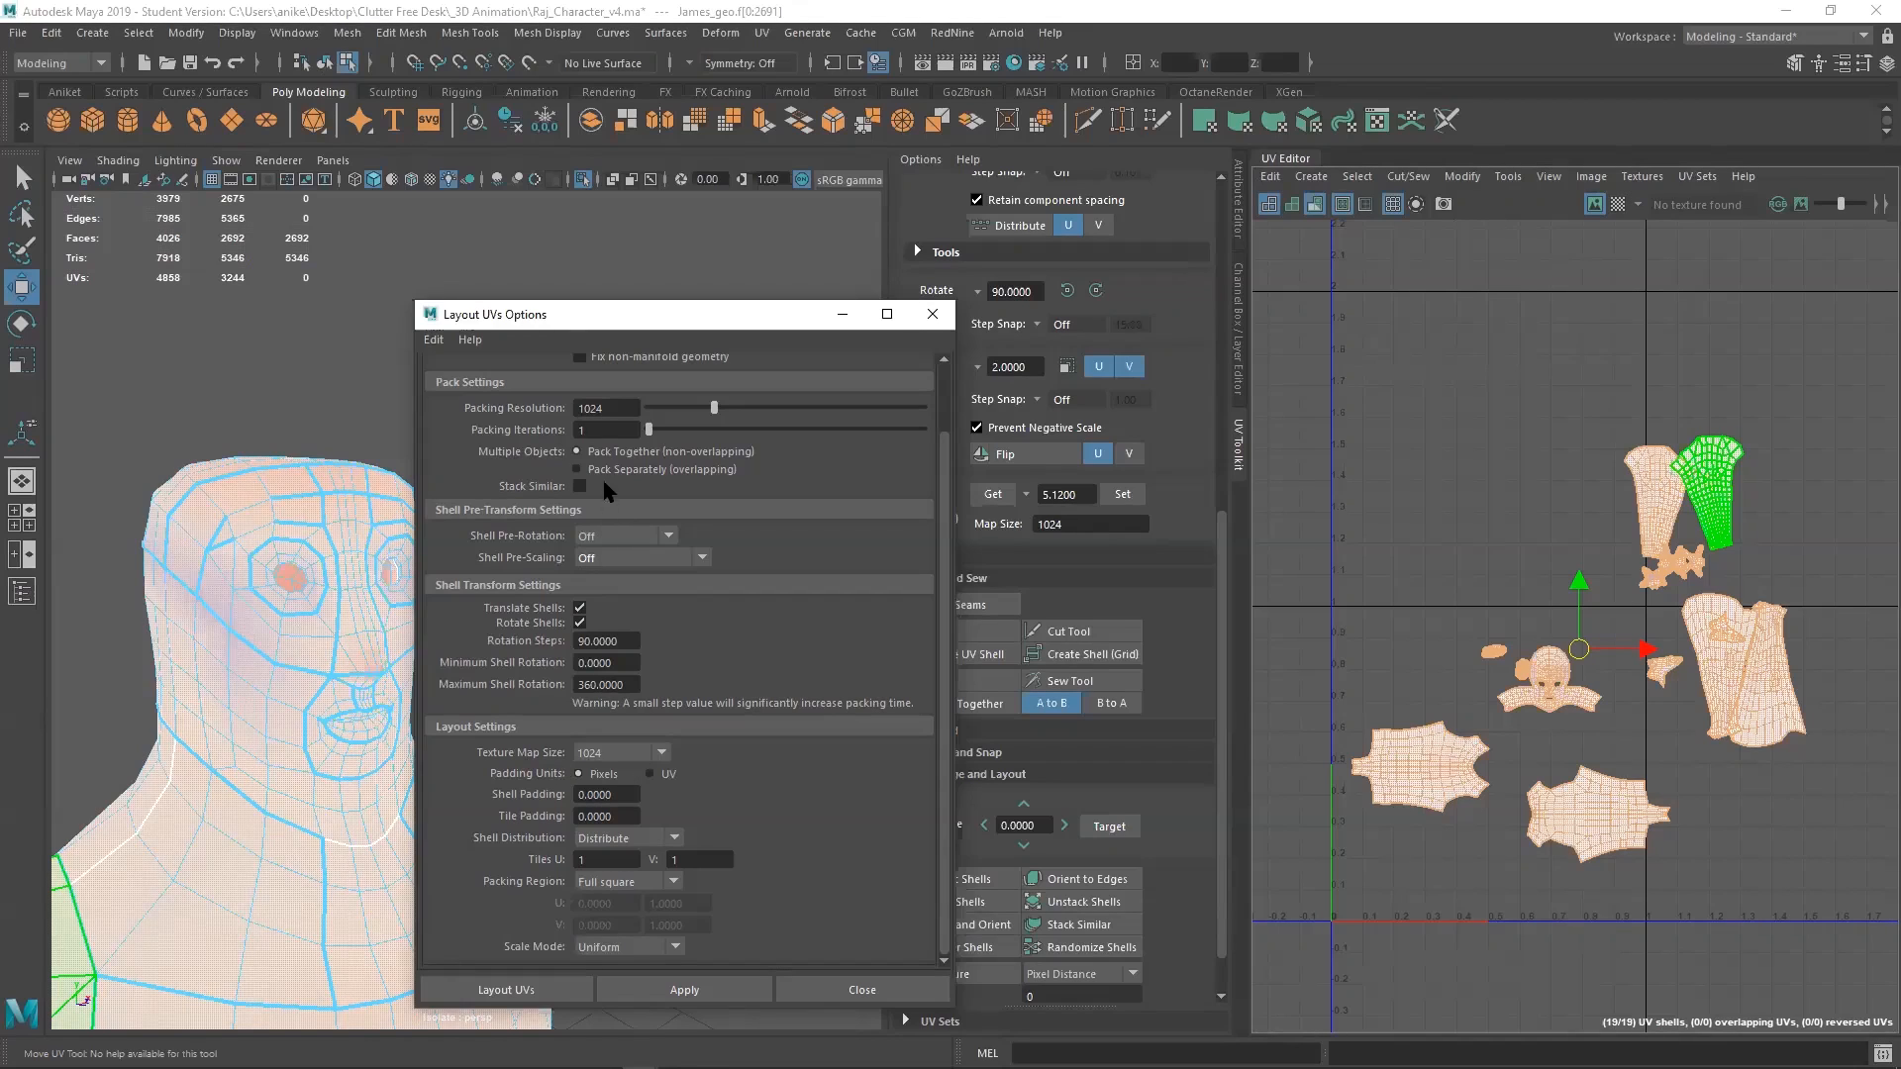
Set the shell padding to 10 pixels and the tile padding to 5 pixels
left_click(616, 796)
type("10")
left_click(614, 817)
type("5")
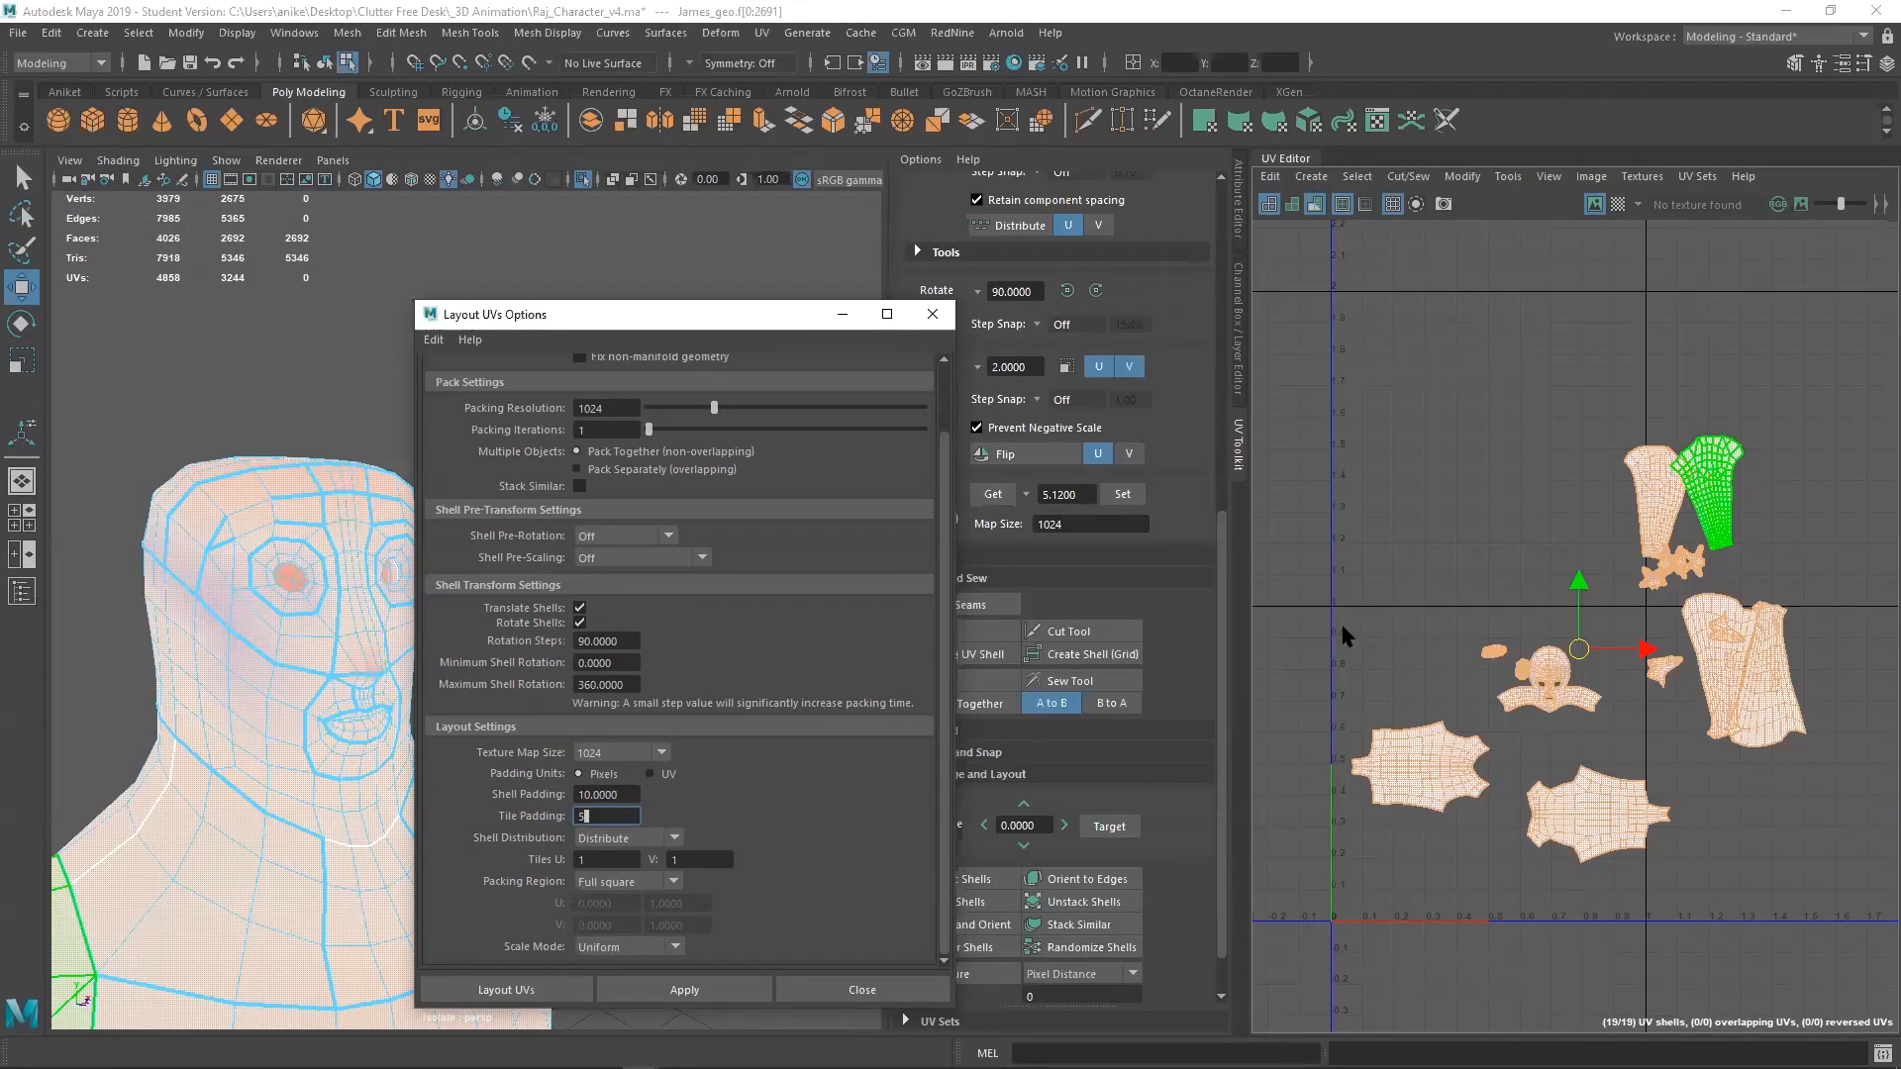
left_click(1542, 604)
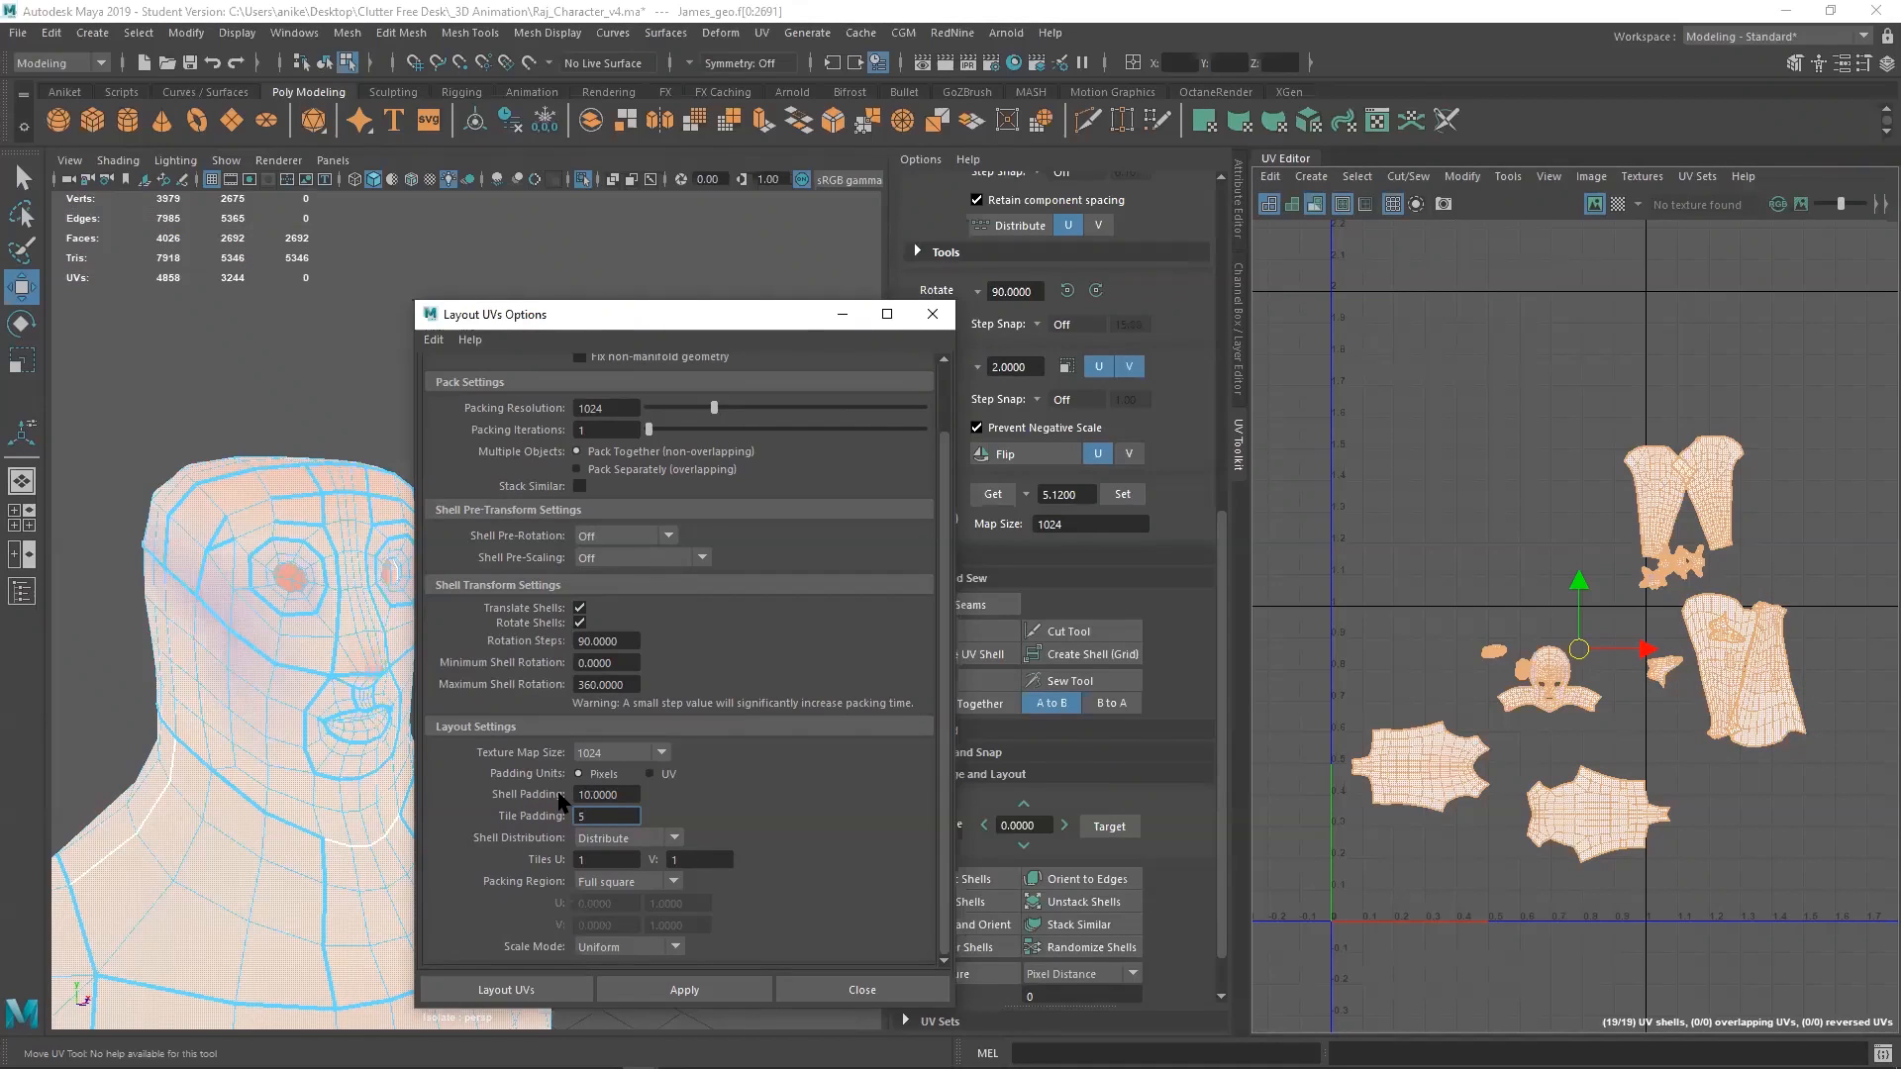
Keep shell distribution on Distribute and scale mode on Uniform, and lay out the UV shells
left_click(652, 842)
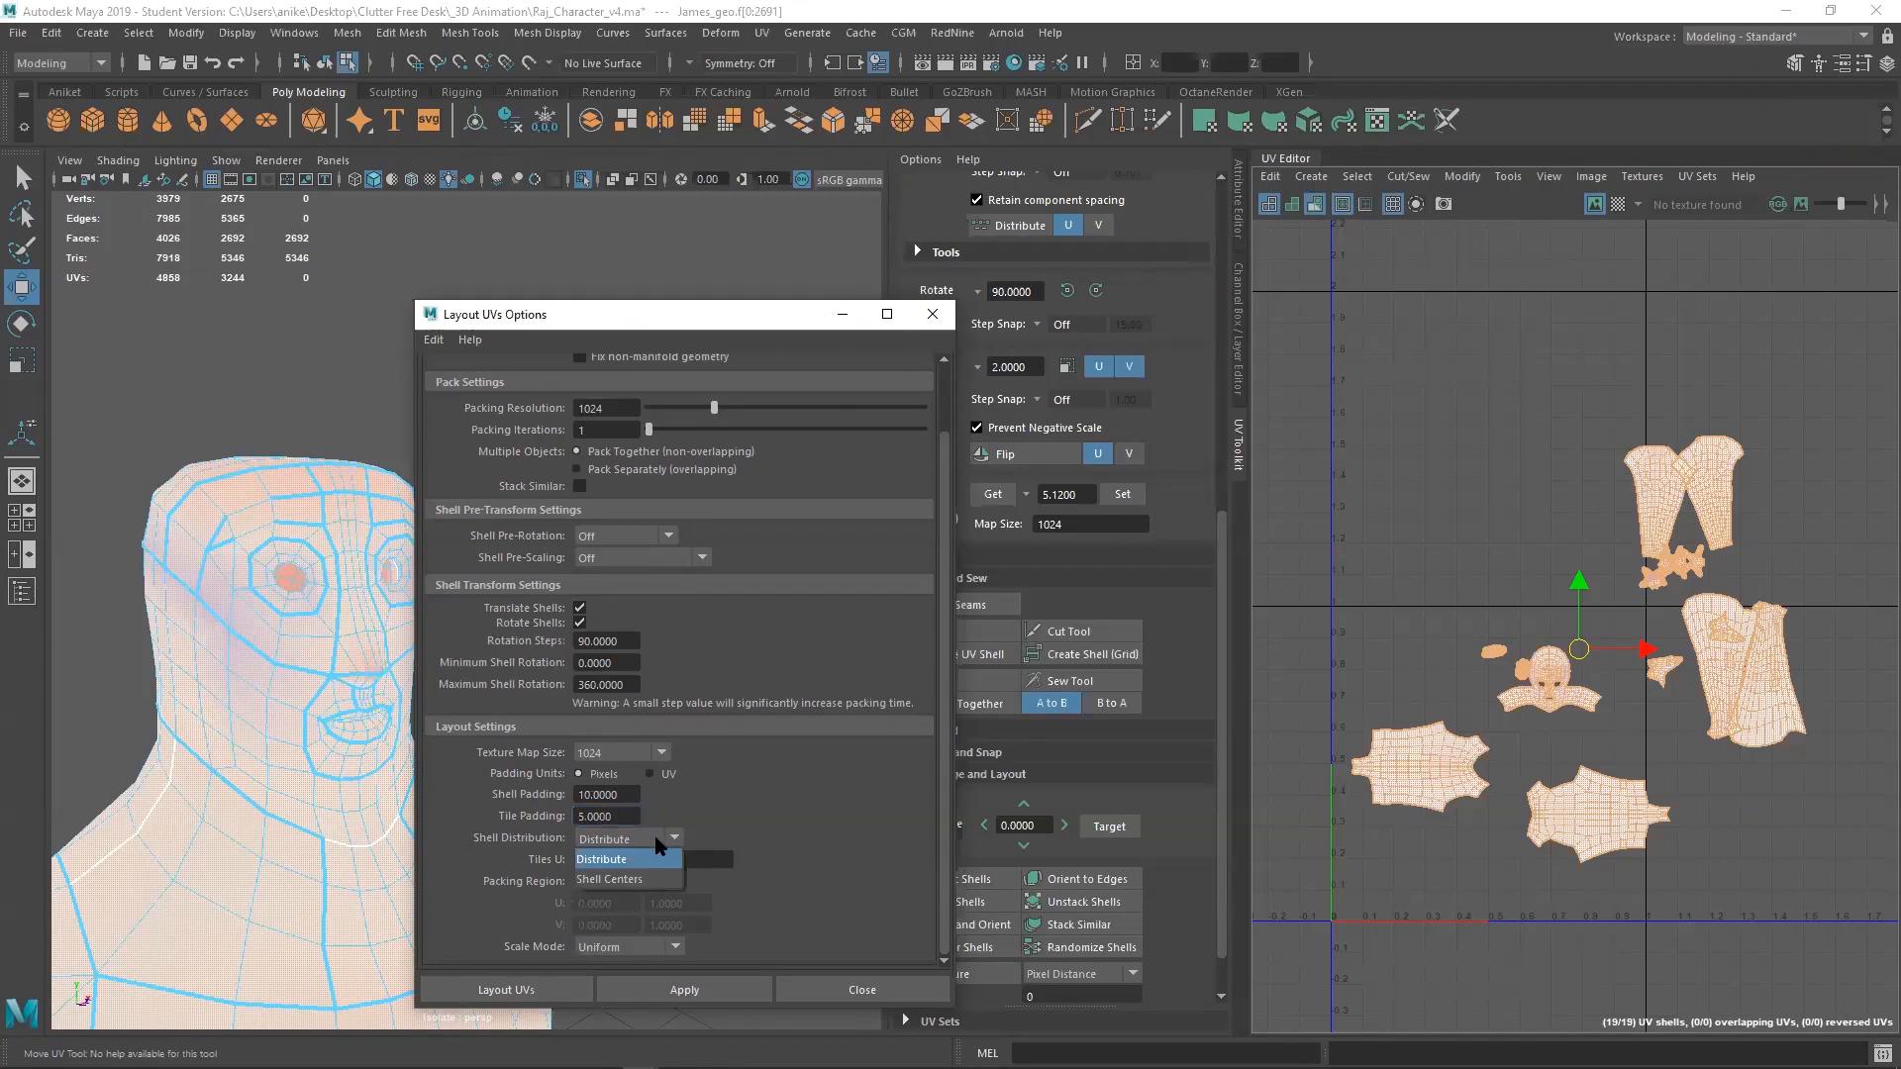
left_click(648, 858)
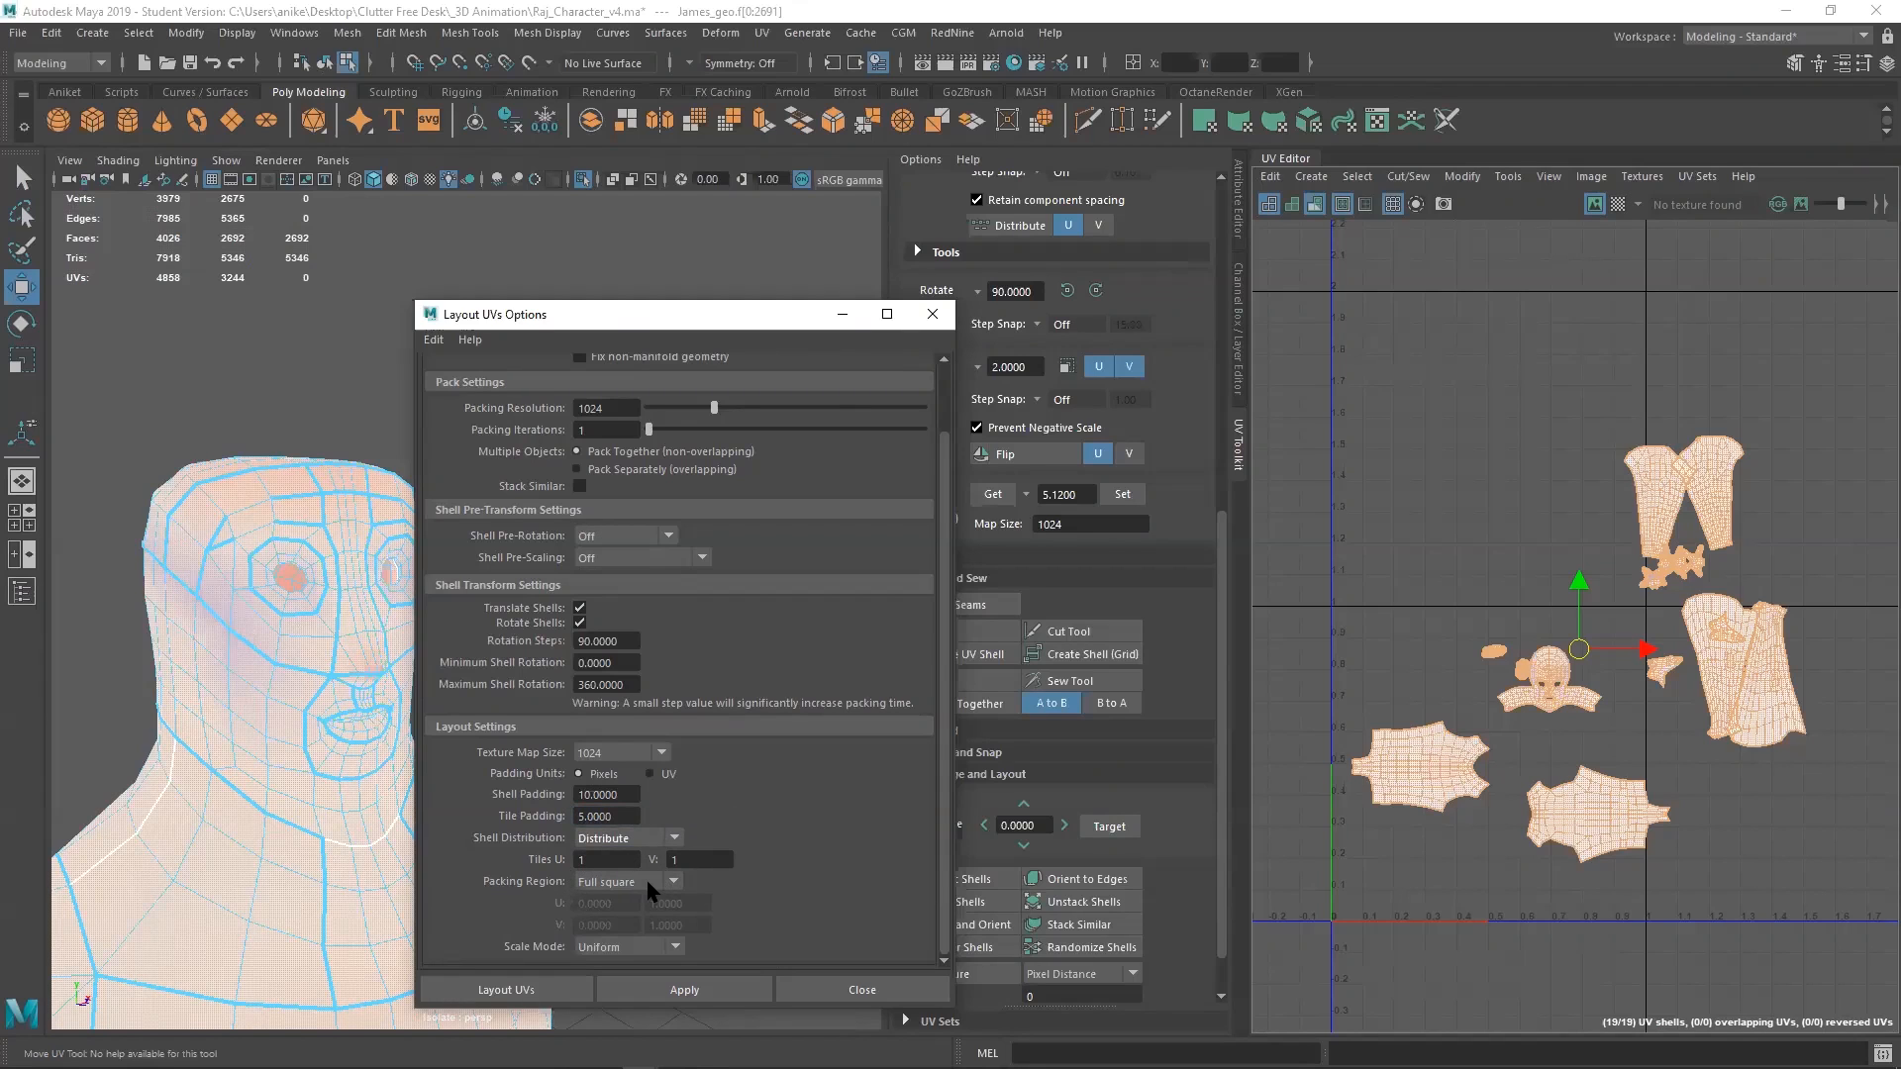
left_click(610, 951)
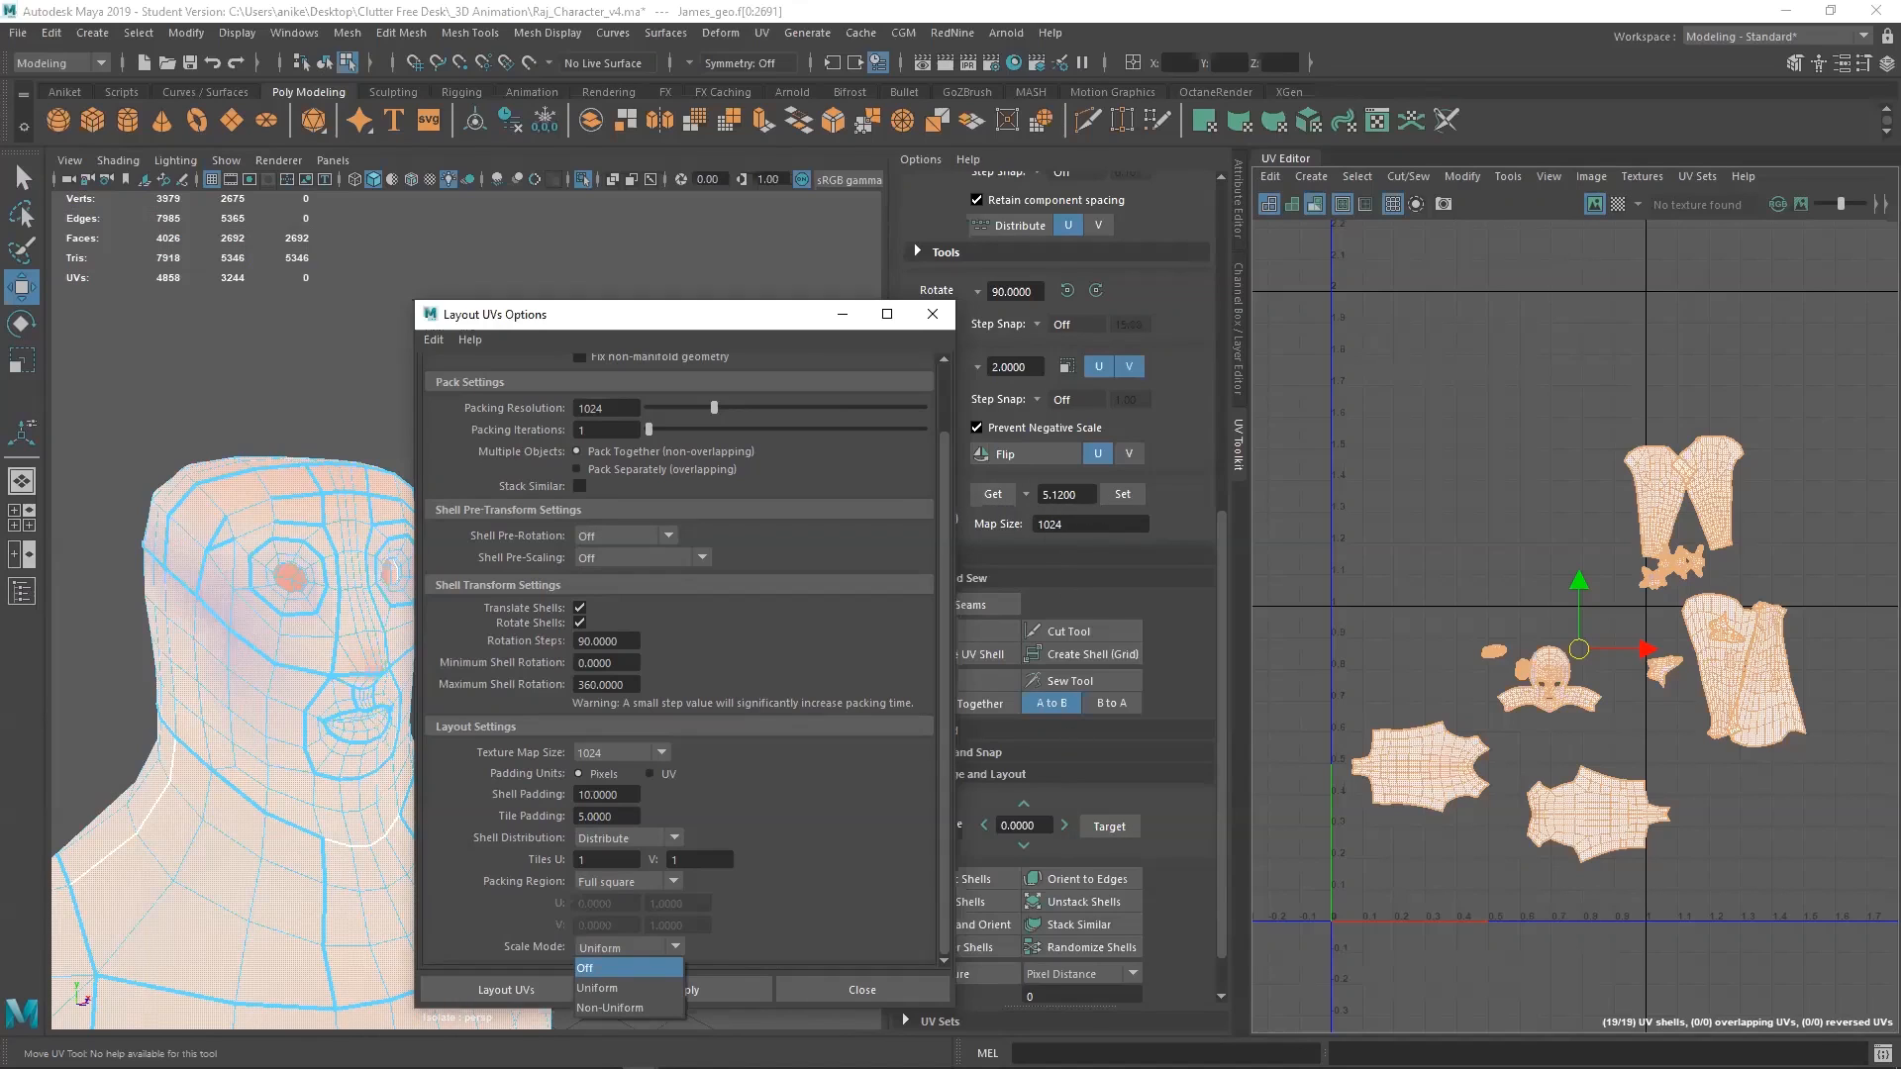
left_click(620, 989)
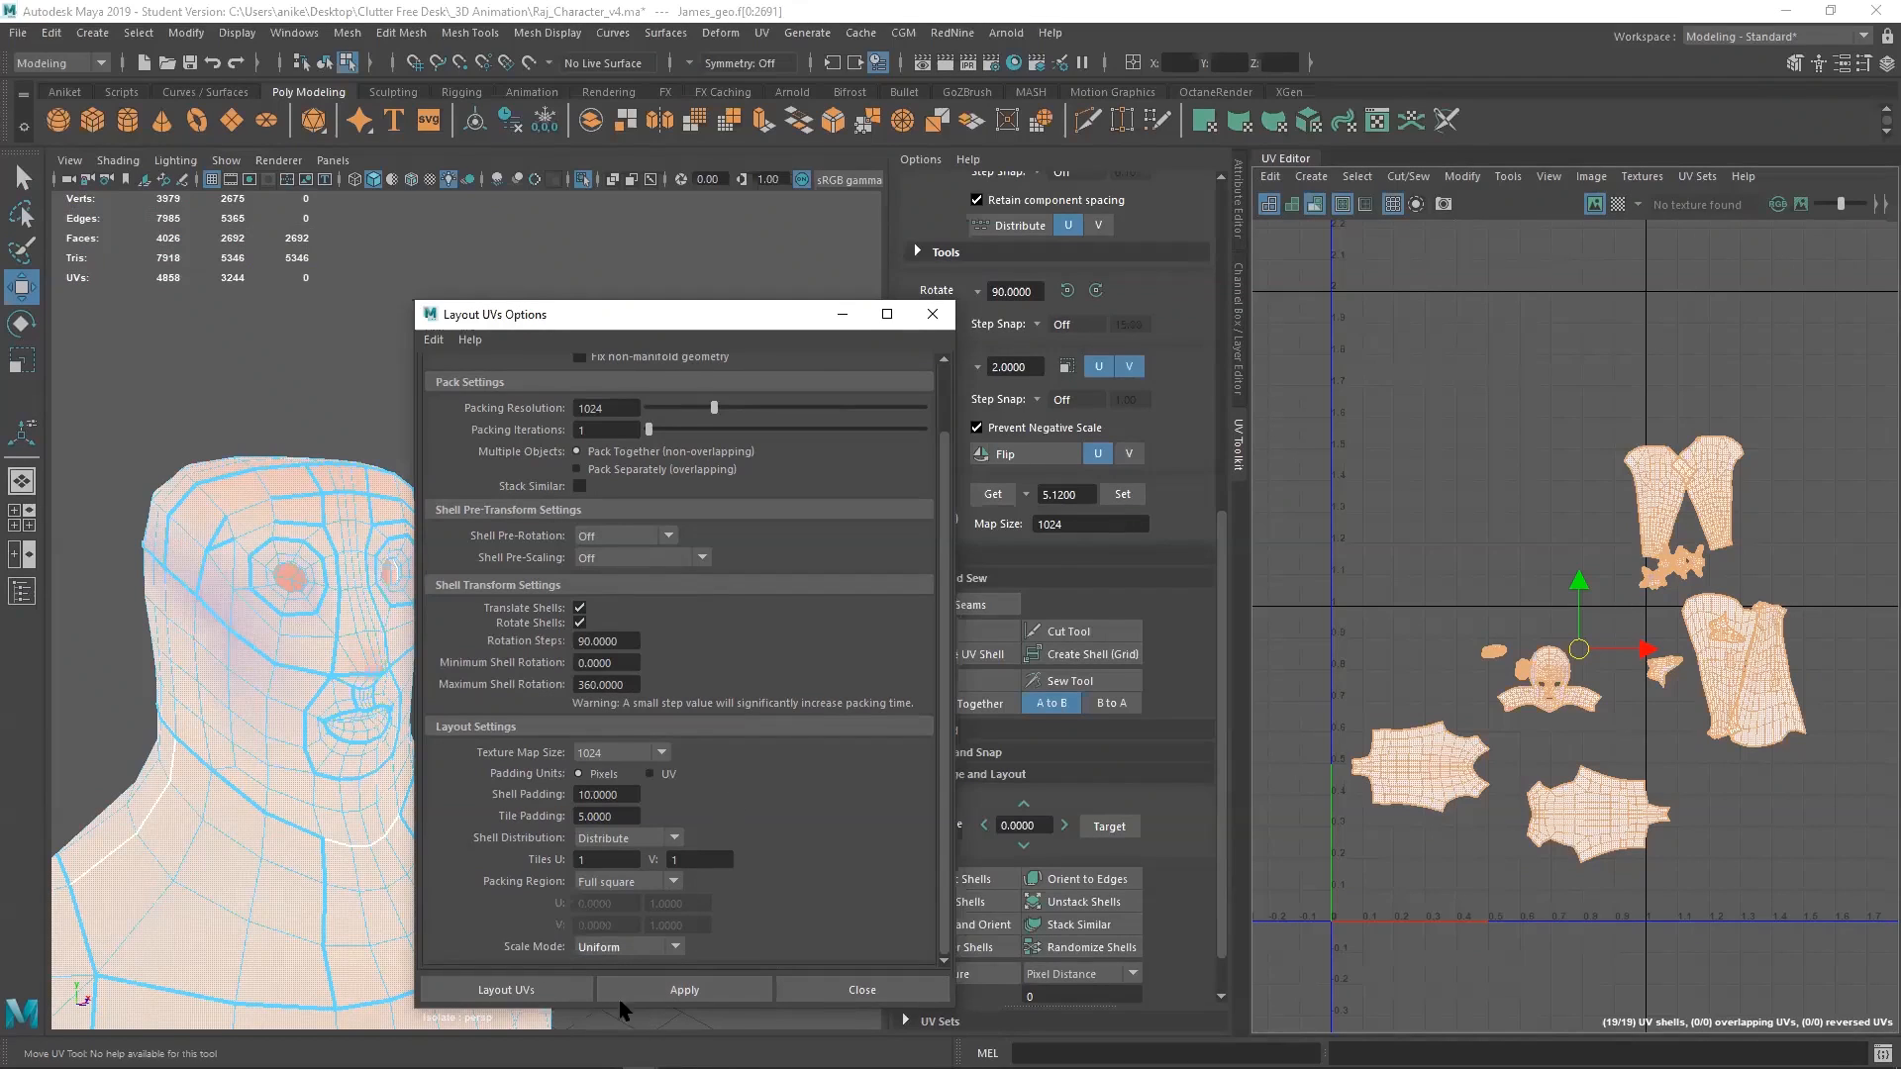
left_click(546, 991)
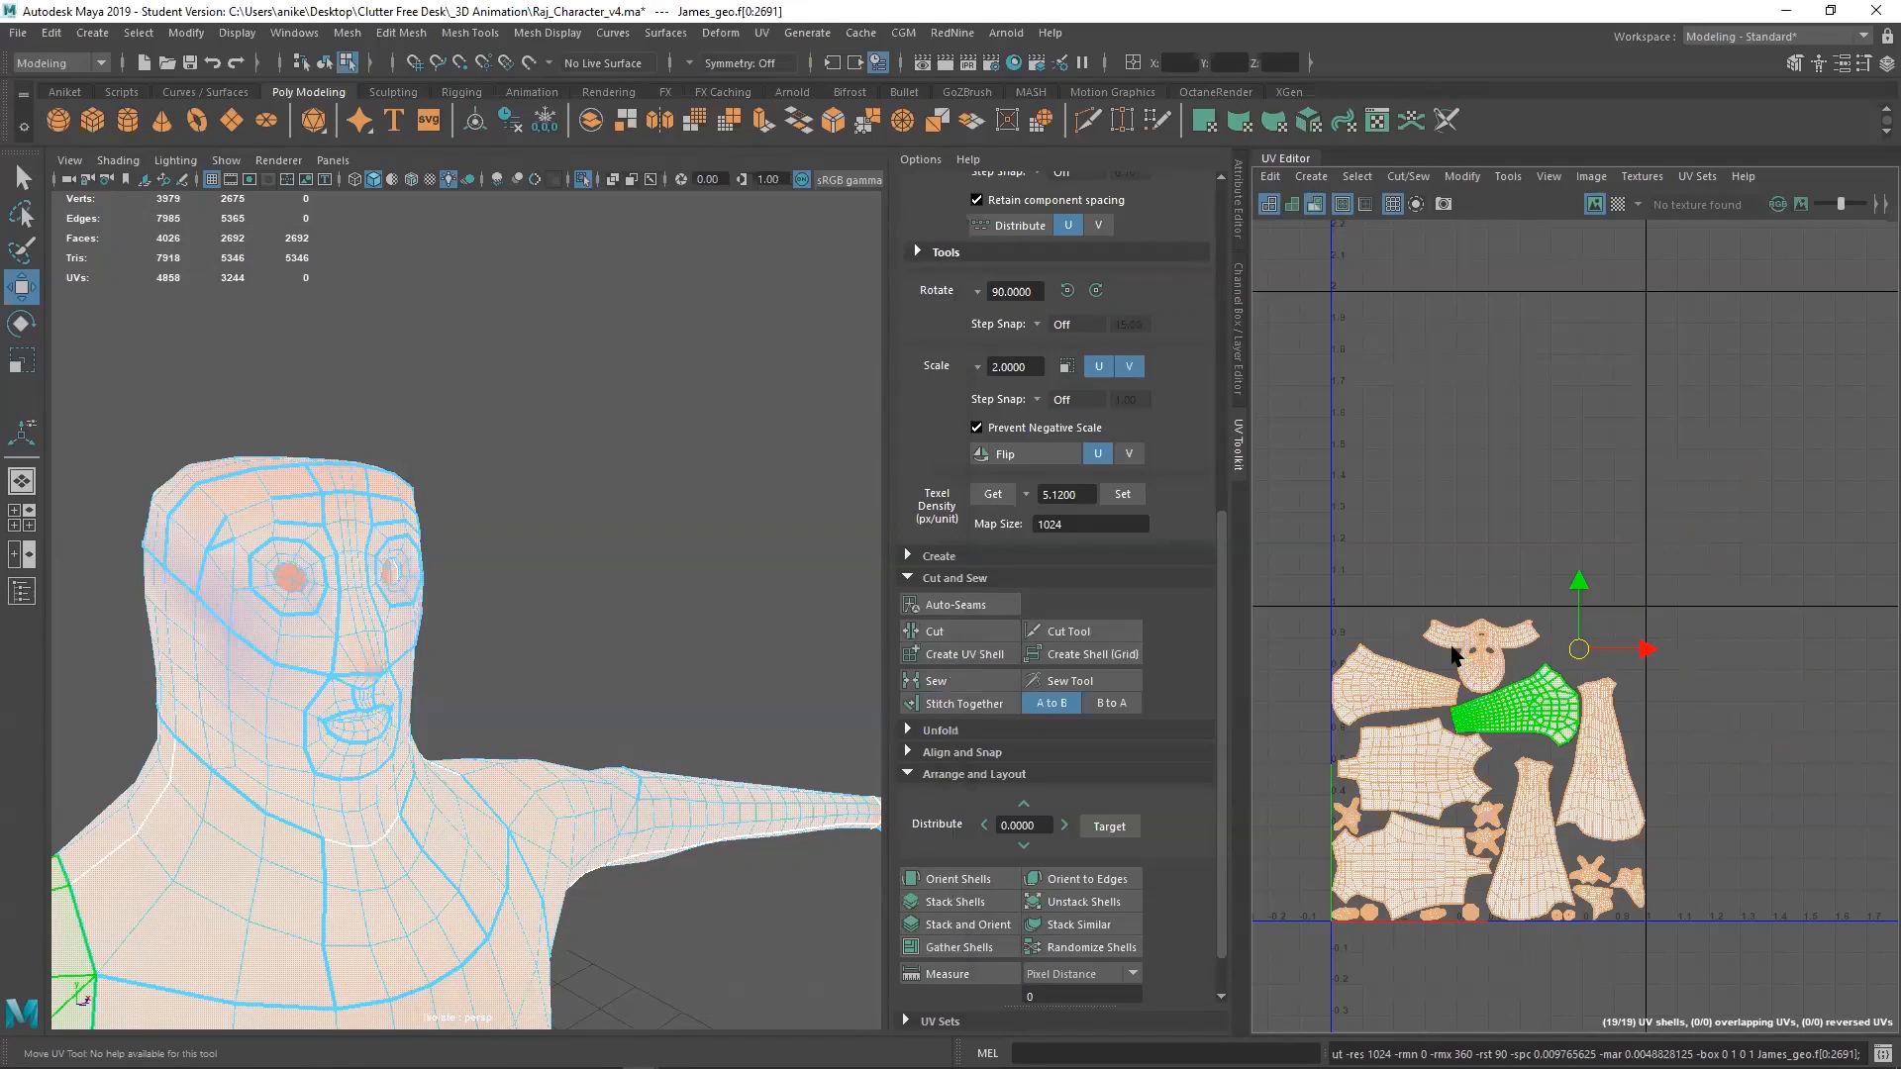
Turn the head shell upright and move it into the tile's upper corner above the leg shell, dismissing the student version notice
left_click(1452, 653)
left_click(1096, 290)
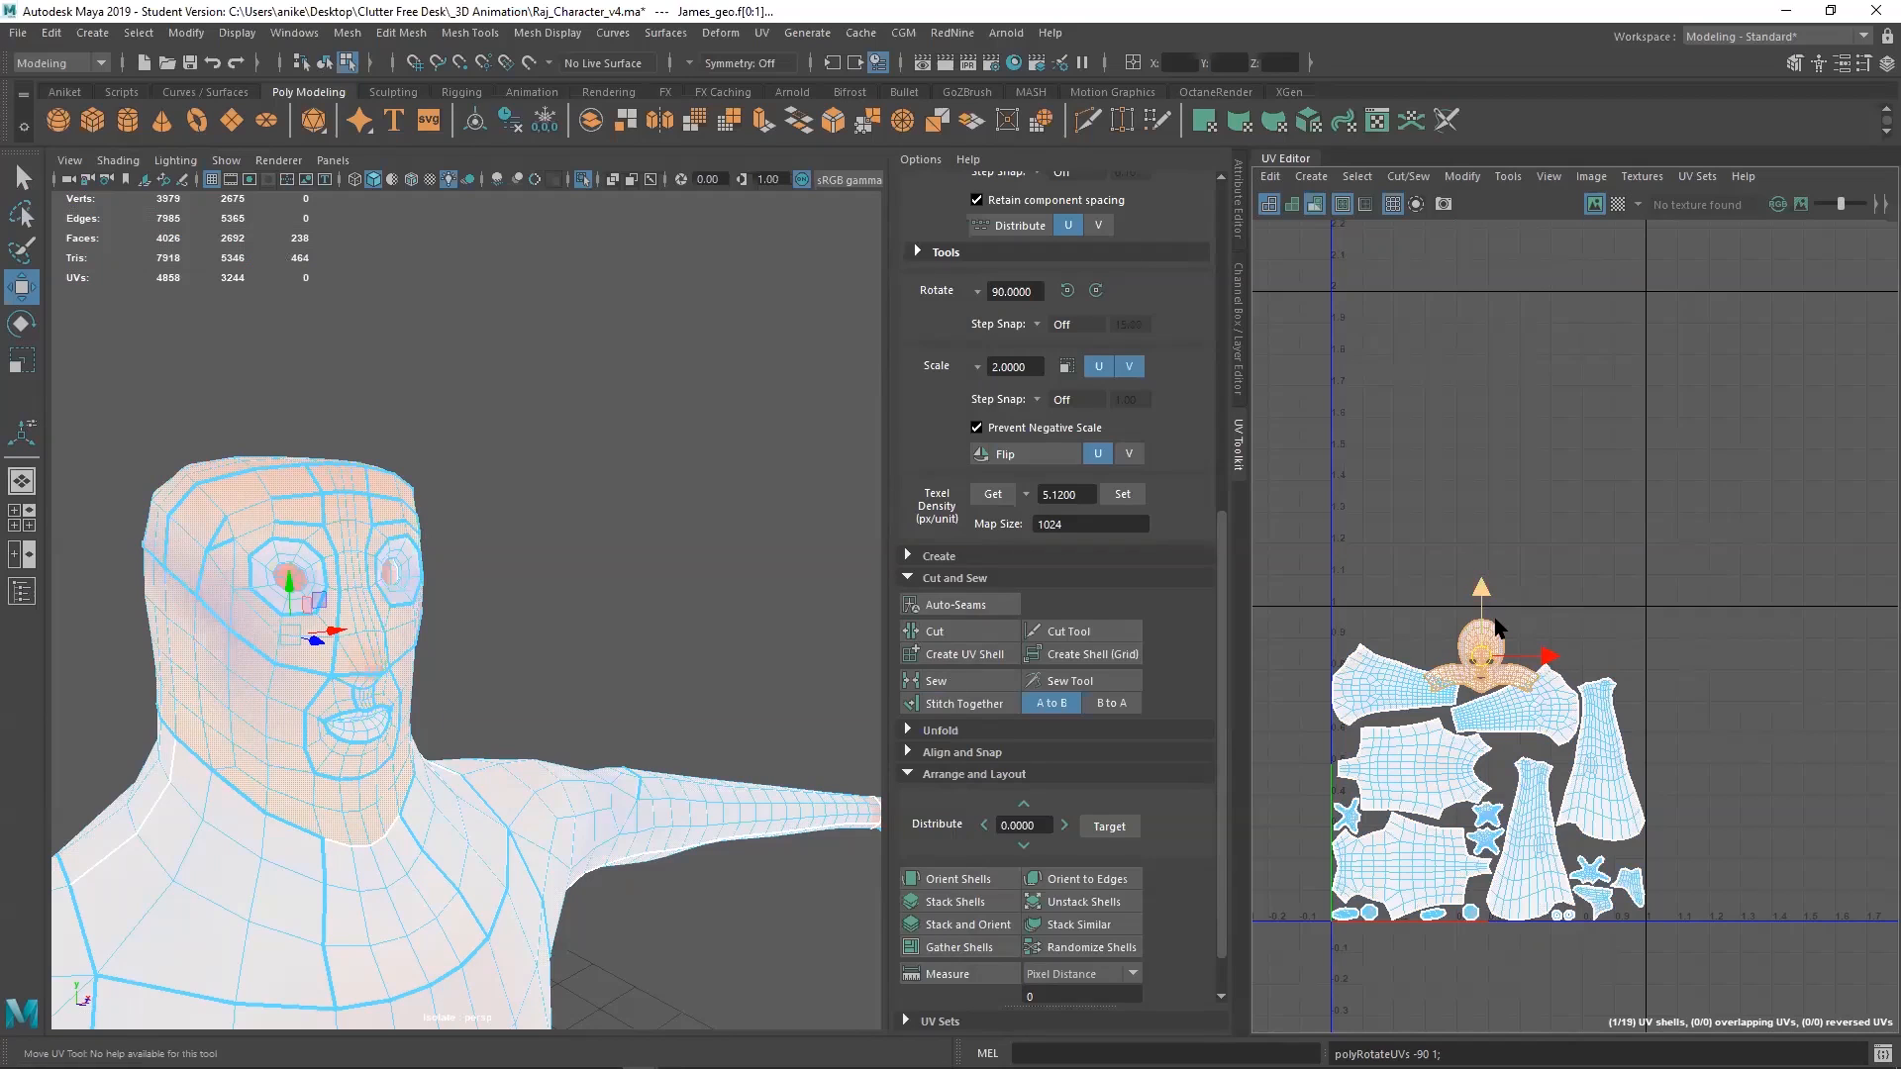
scroll(1494, 627, "up", 4)
left_click_drag(1468, 611, 1467, 603)
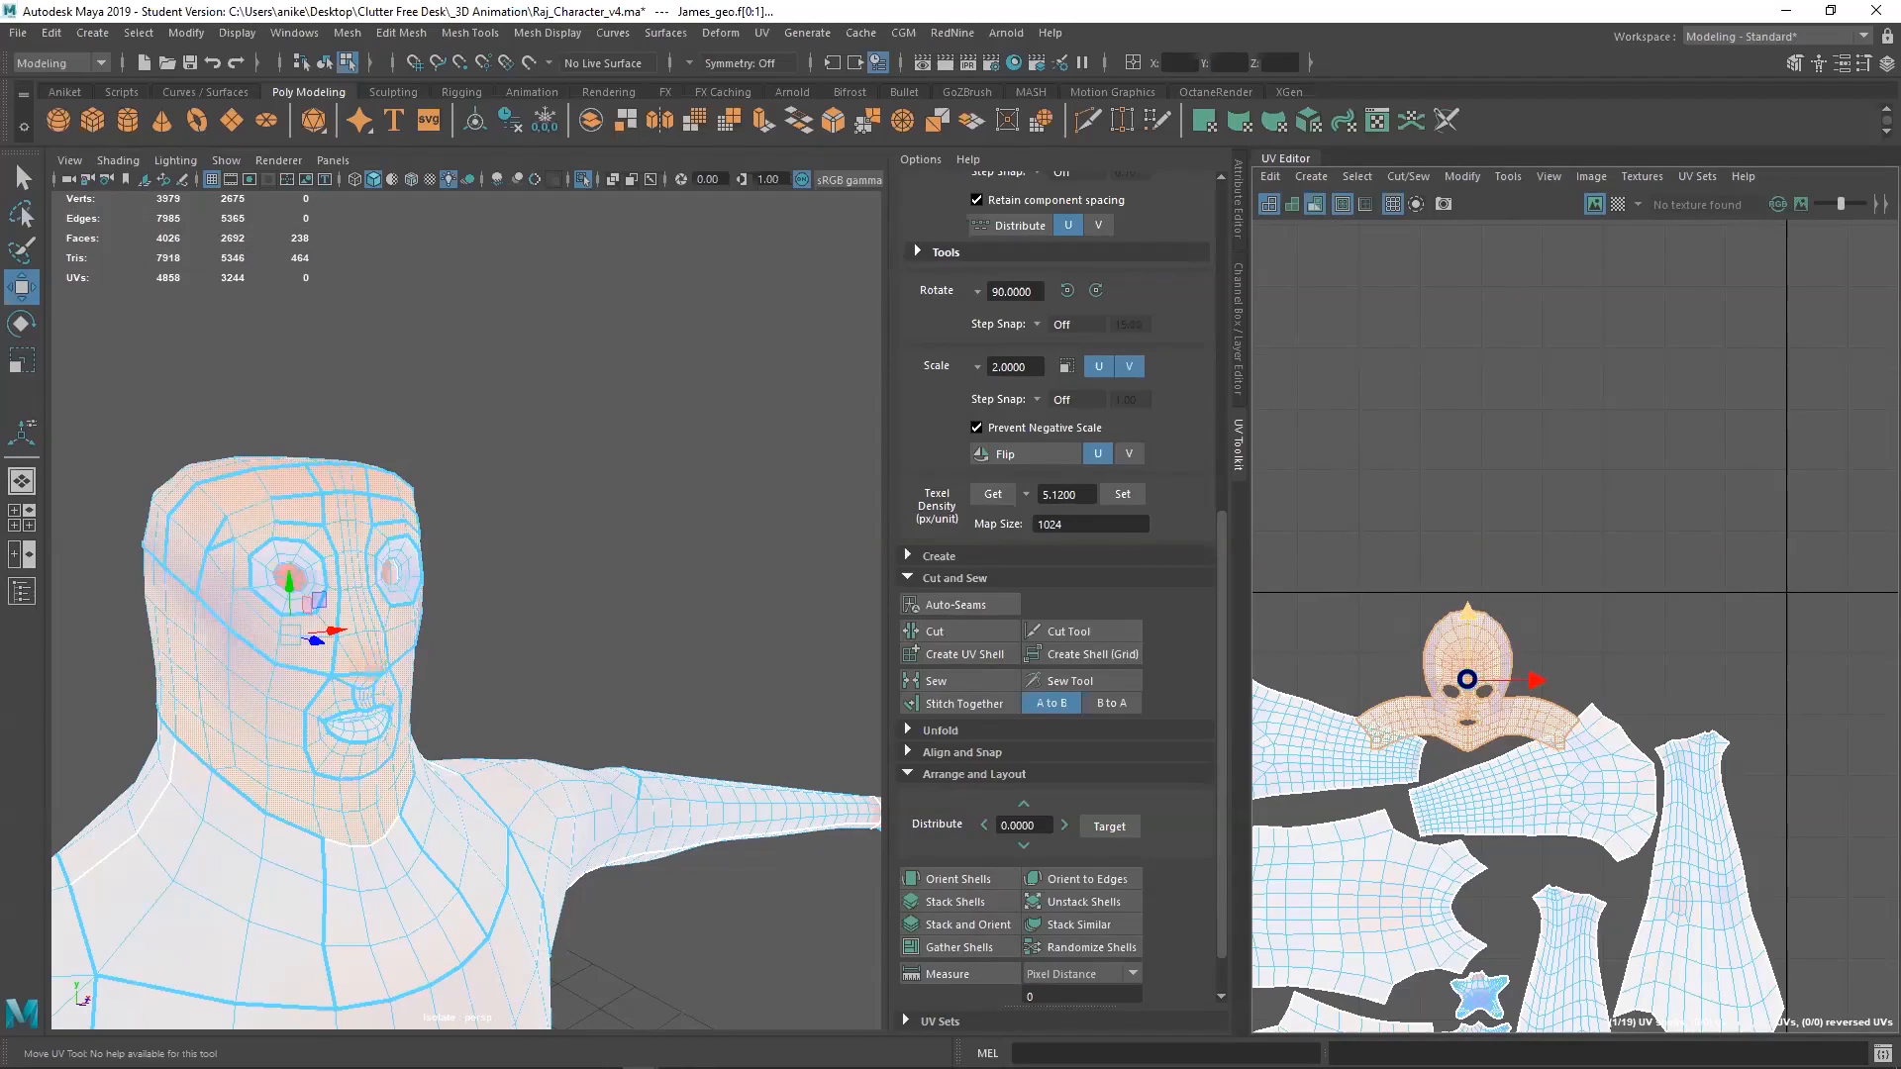
left_click(906, 562)
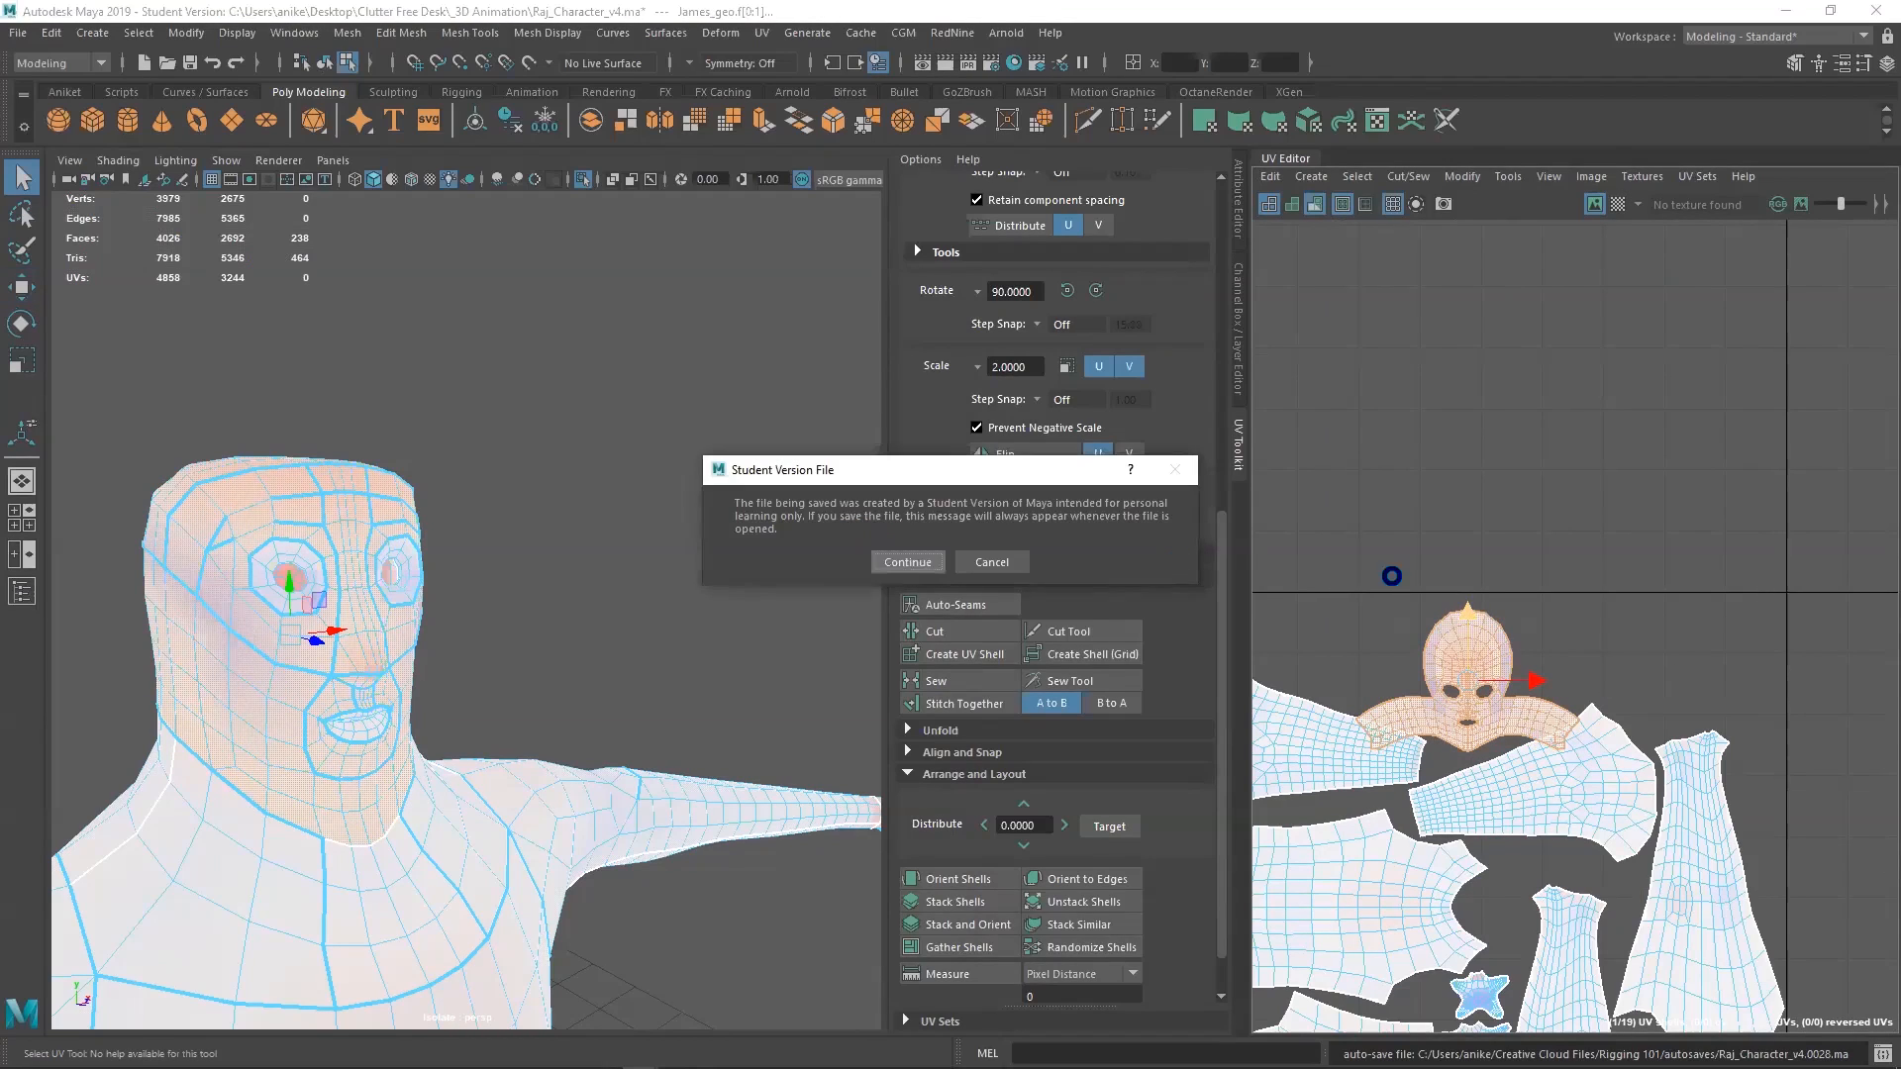
key("w")
left_click_drag(1469, 685, 1668, 666)
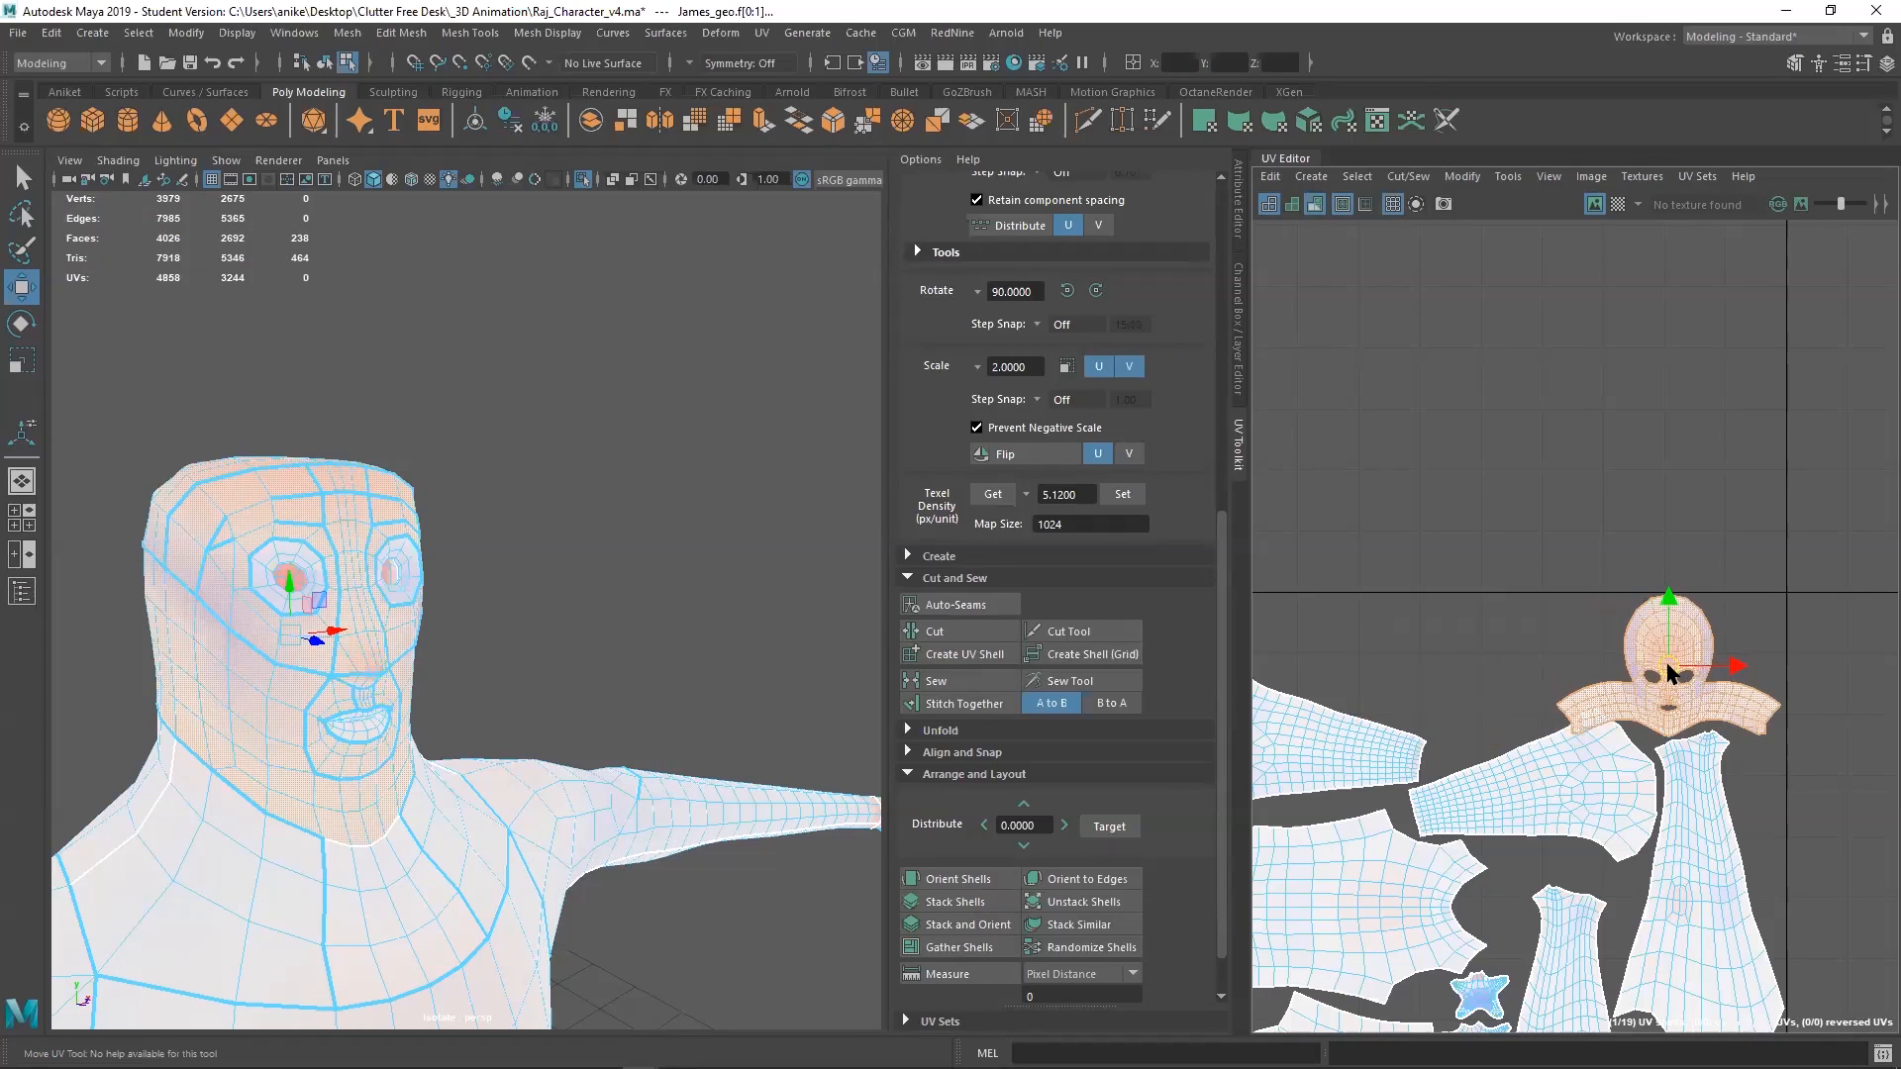
Try rotating the arm shell beneath the head by 180 degrees and refitting it between the other arm and leg shells
left_click(1541, 807)
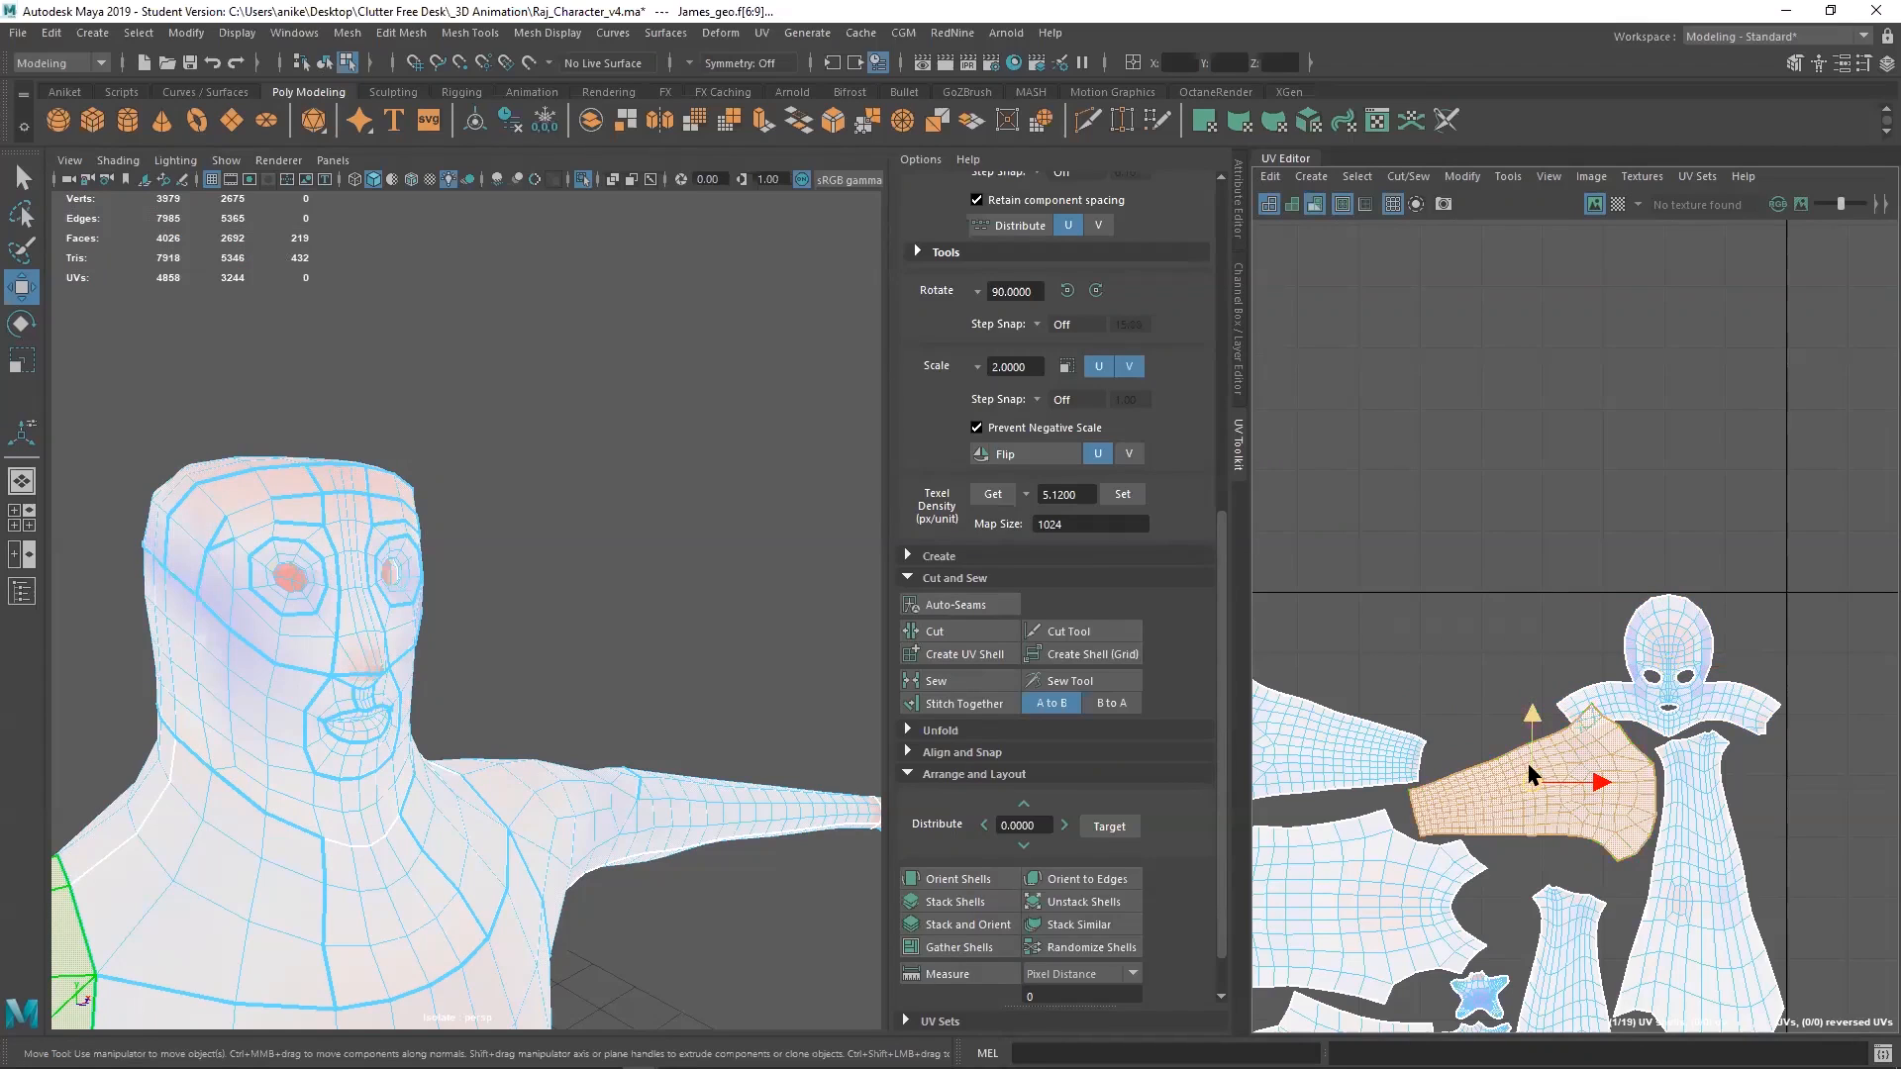
left_click_drag(1482, 674, 1475, 658)
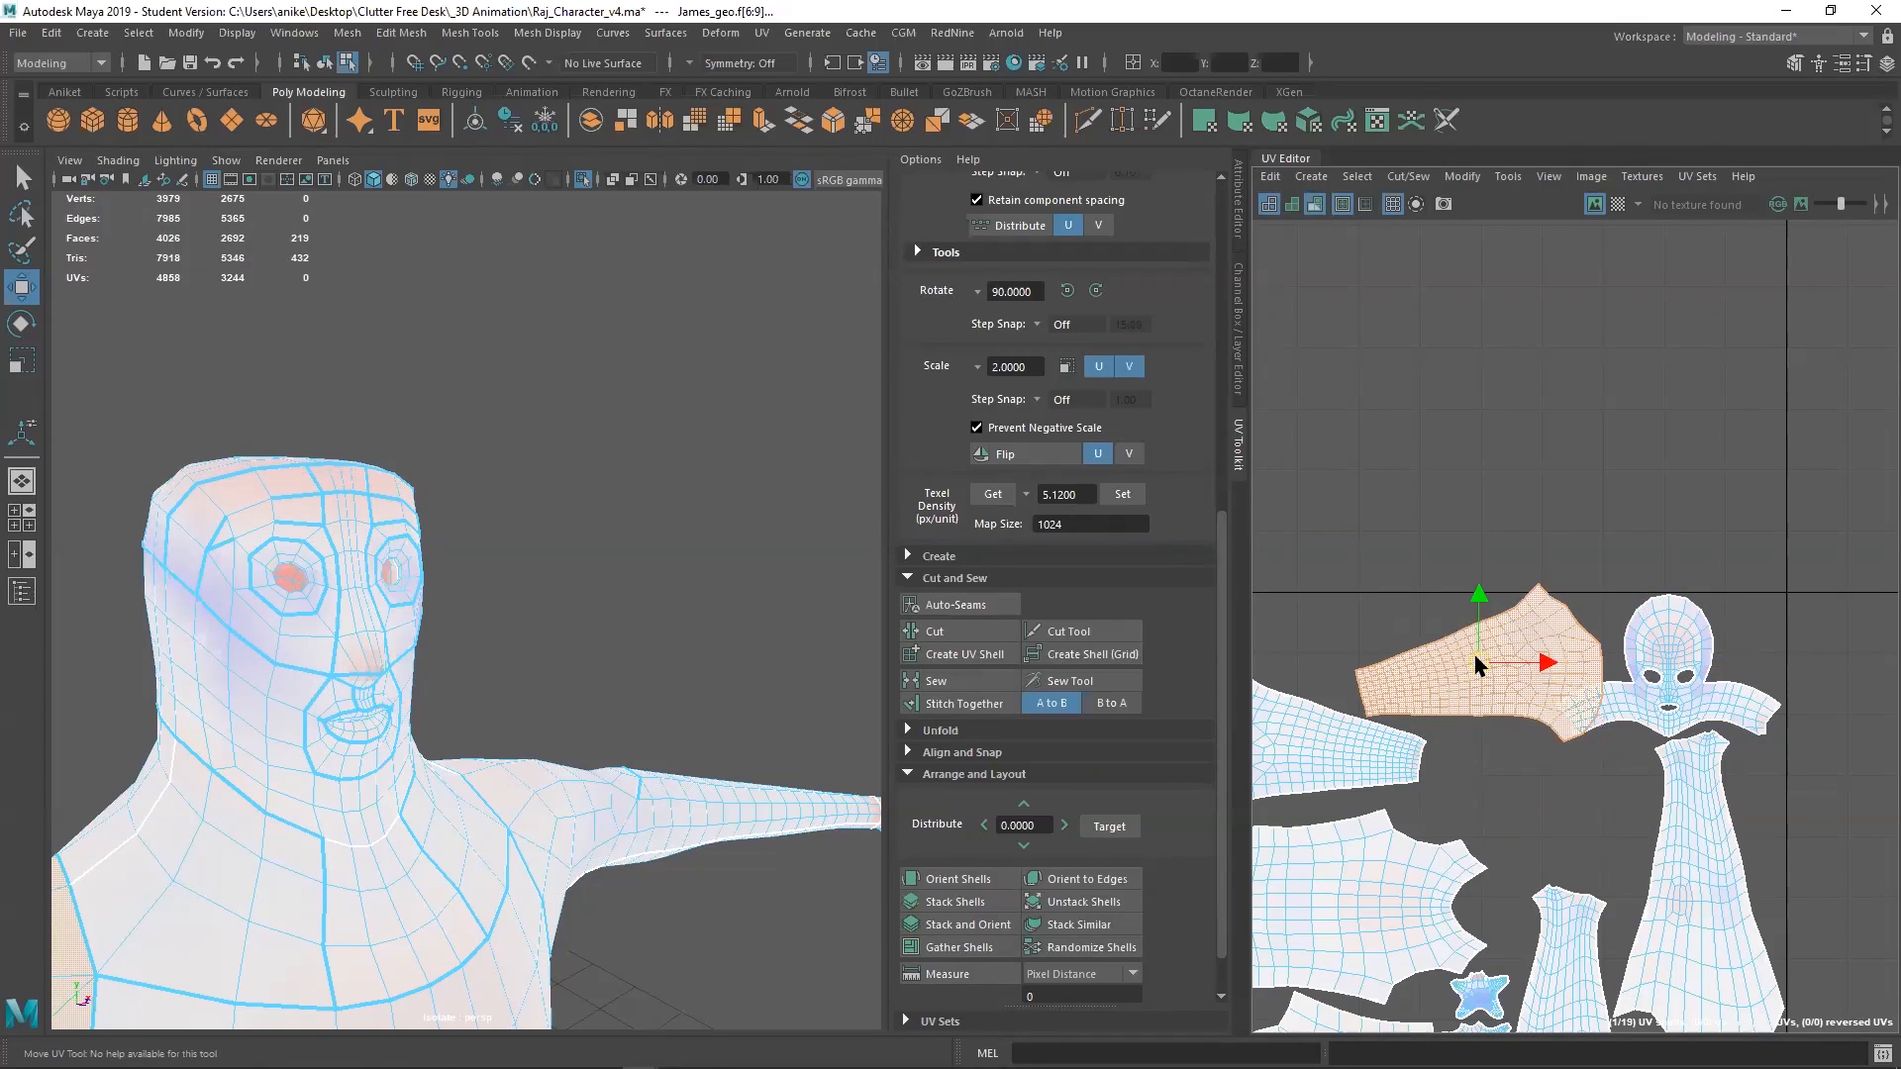
left_click(1096, 290)
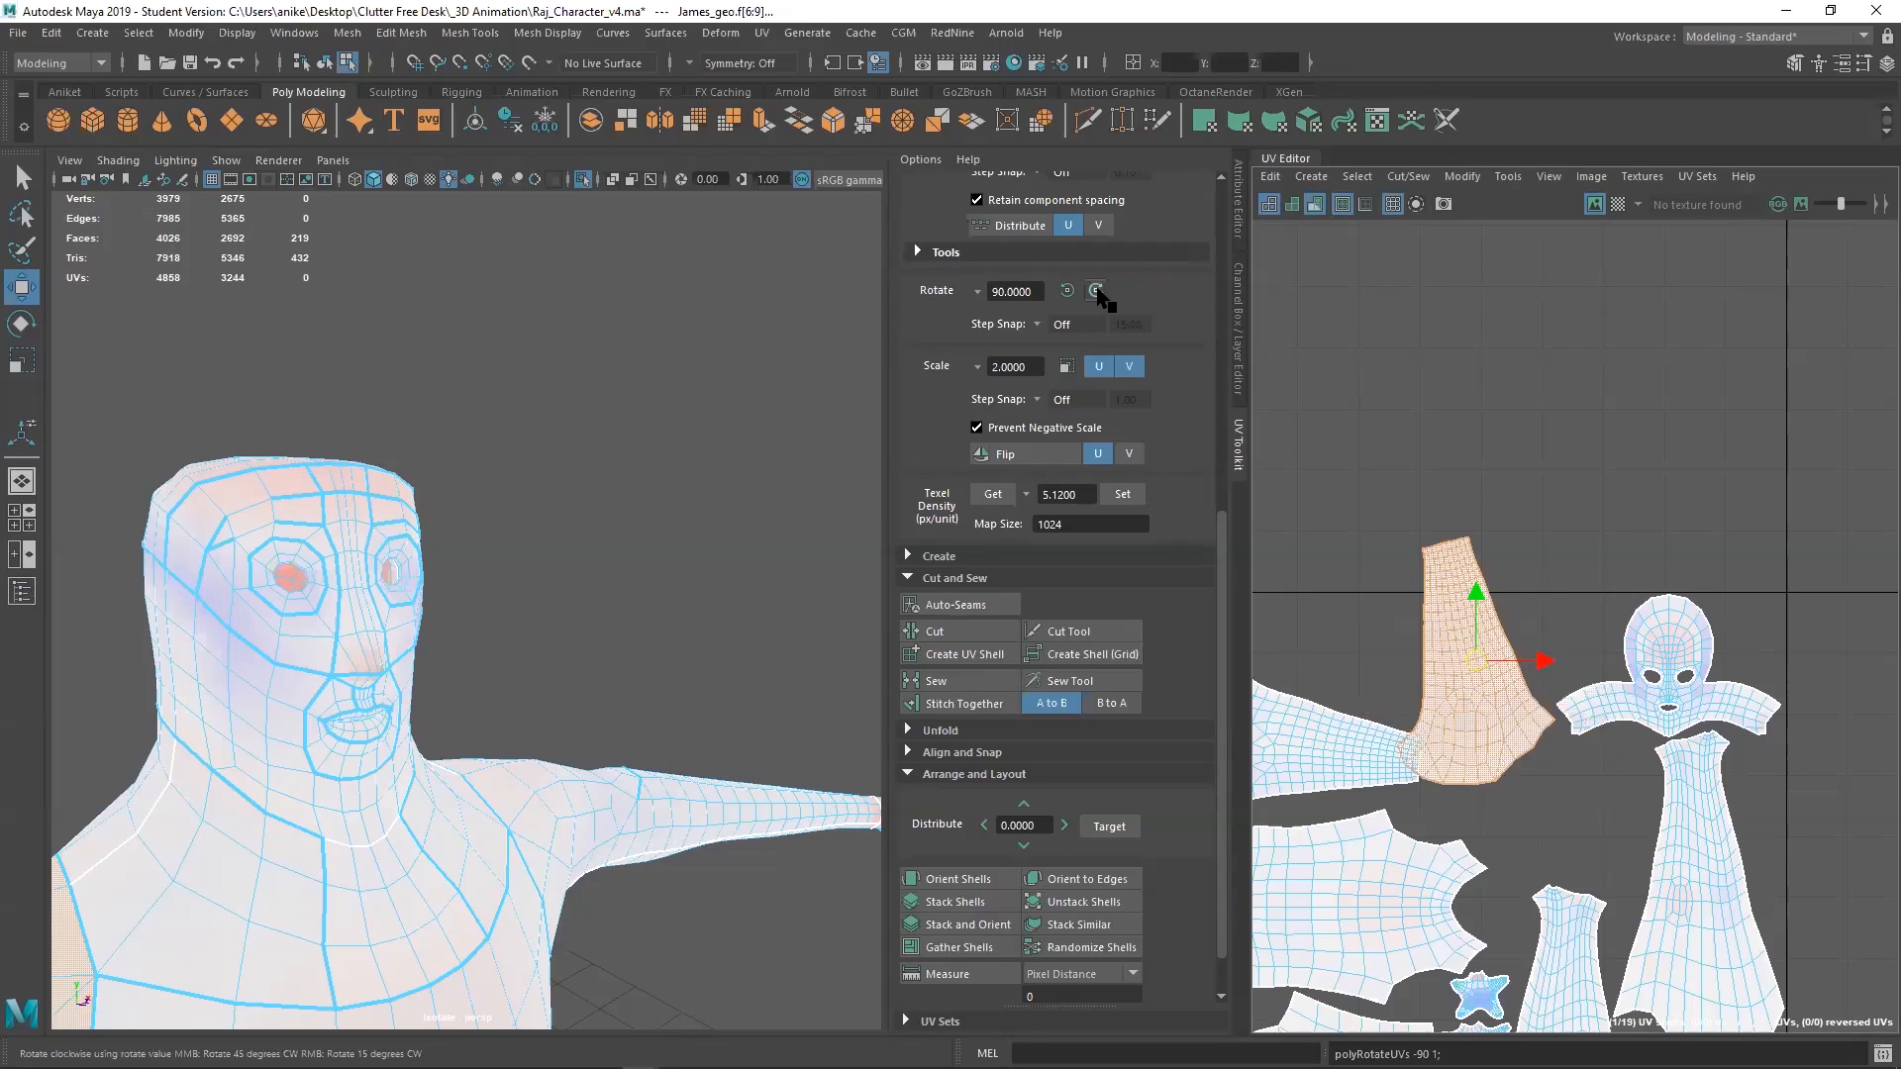
left_click(1096, 290)
left_click_drag(1457, 666, 1534, 800)
middle_click_drag(1686, 727, 1702, 525, "alt")
scroll(1703, 525, "down", 2)
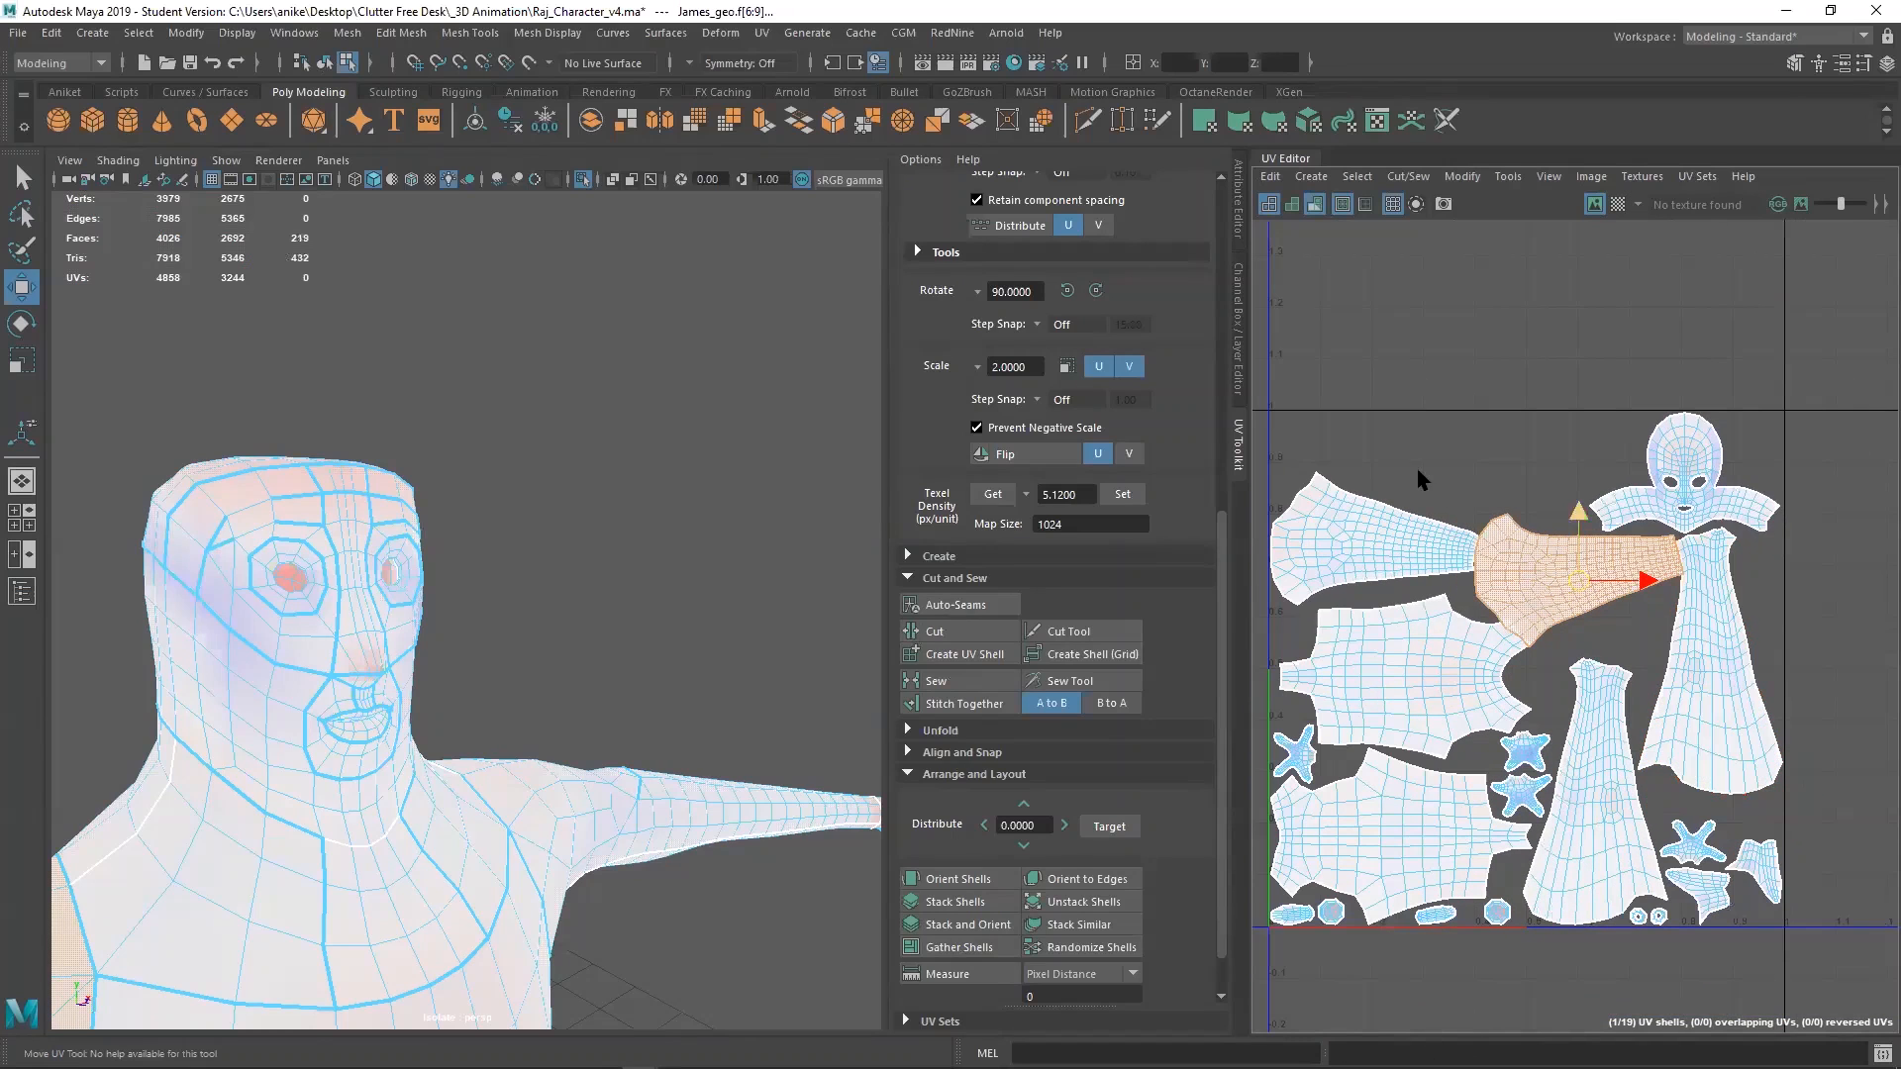
Undo the moves and rotations of the arm shell
key("ctrl+z")
key("ctrl+z")
key("ctrl+z")
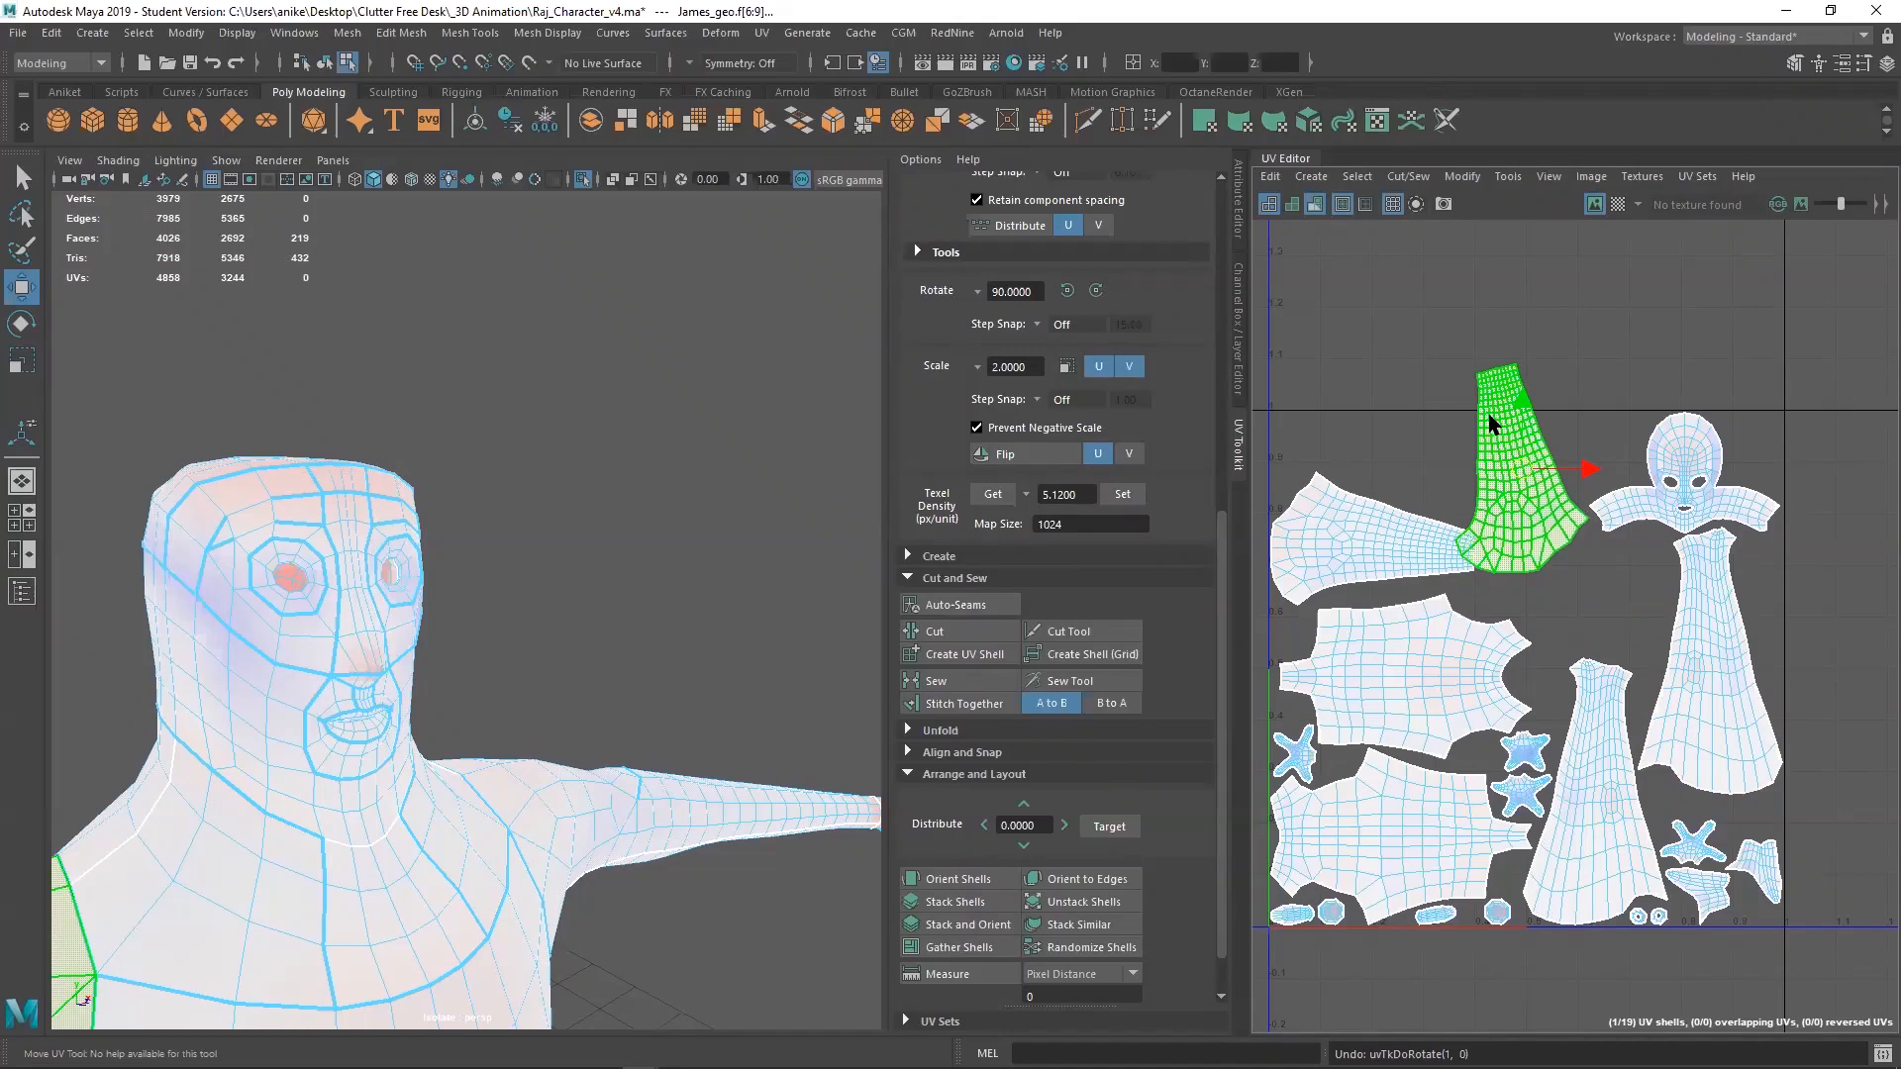
key("ctrl+z")
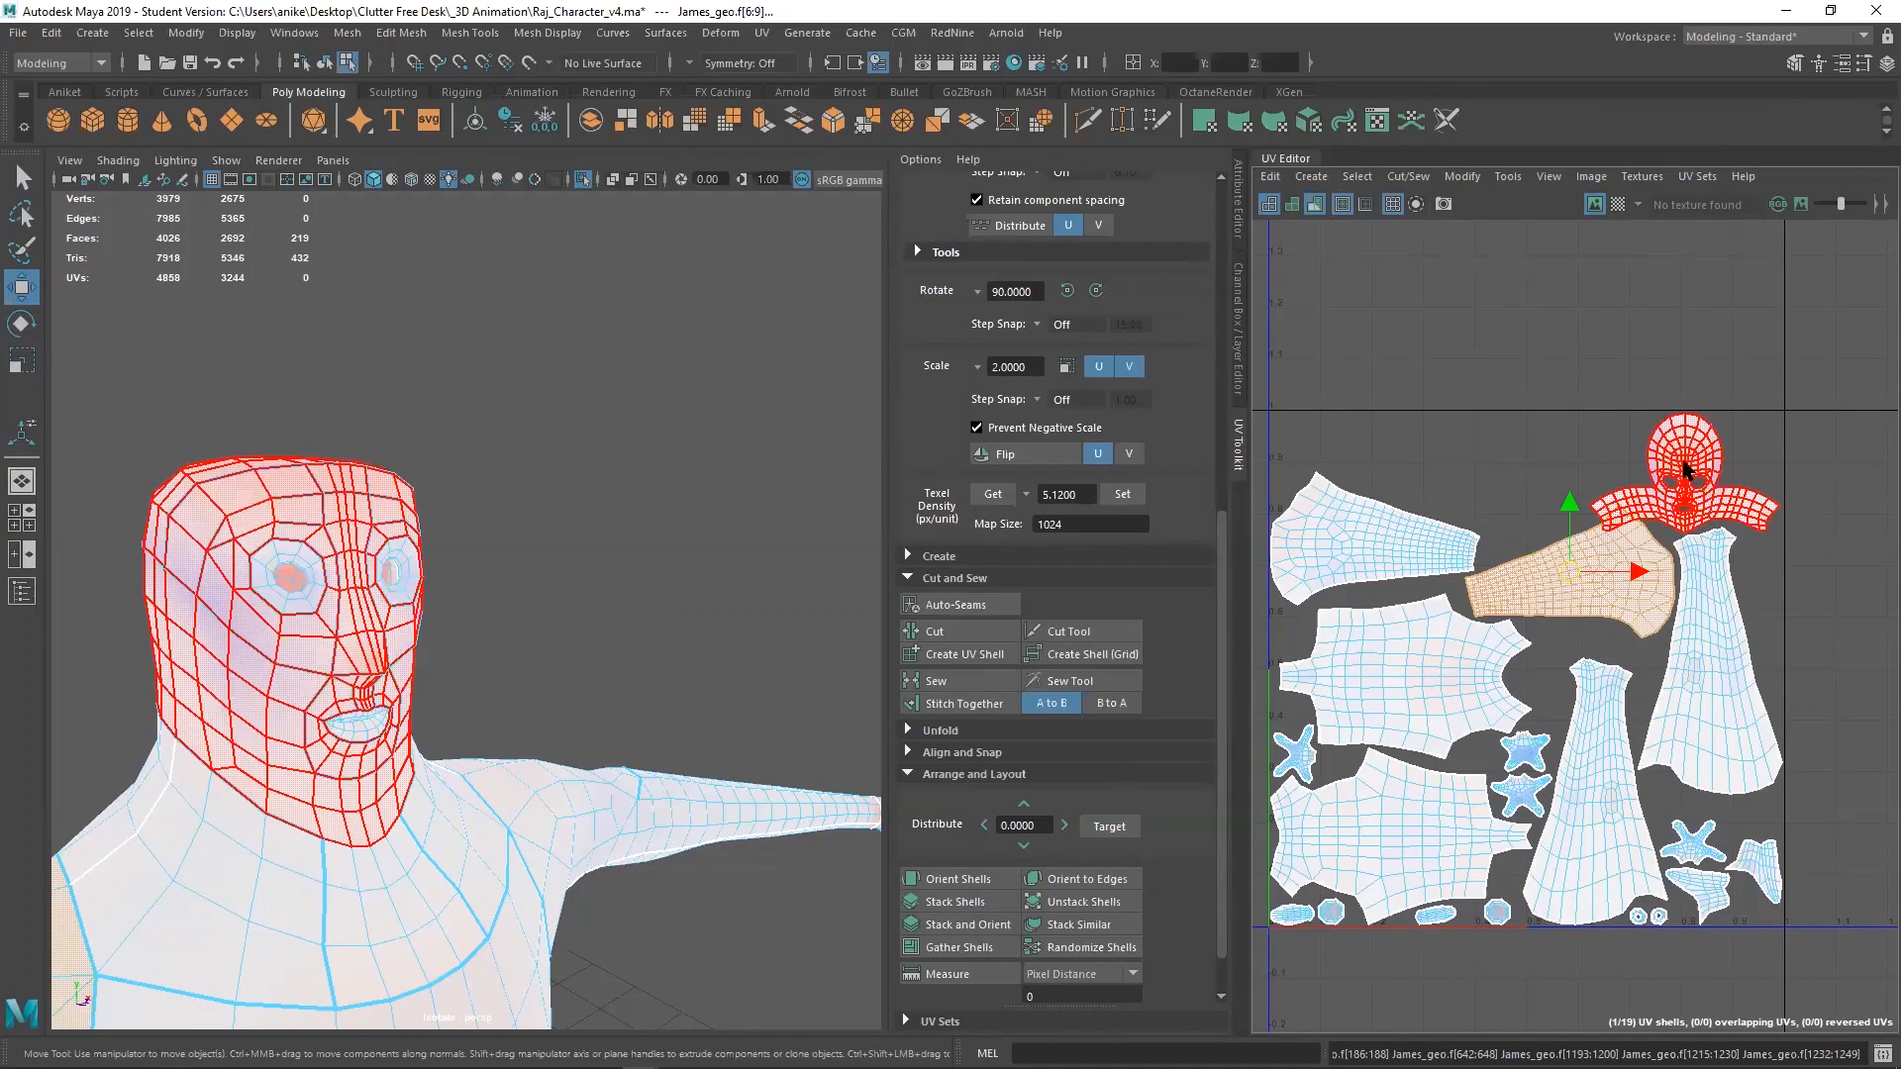
Undo the move of the head shell into the tile's corner together with its recent rotation
key("ctrl+z")
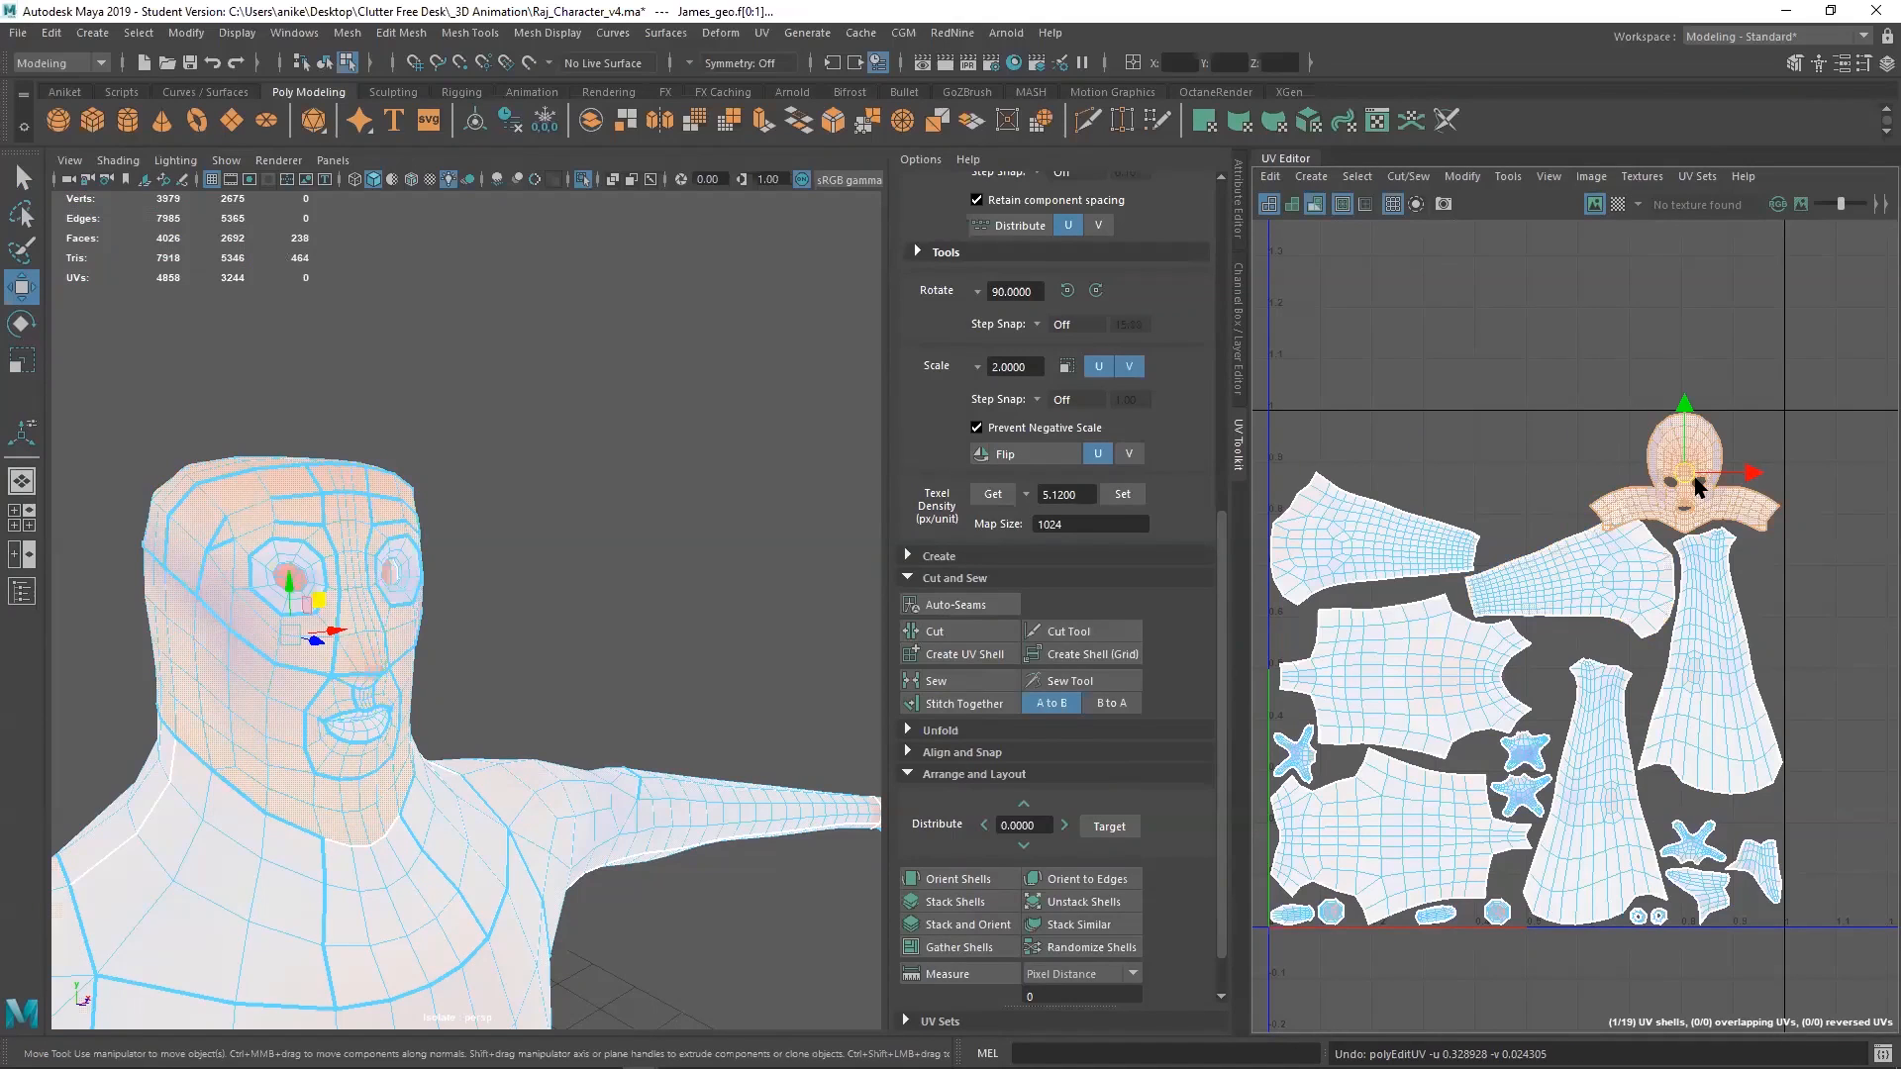
key("ctrl+z")
key("ctrl+z")
key("ctrl+z")
key("ctrl+z")
key("ctrl+z")
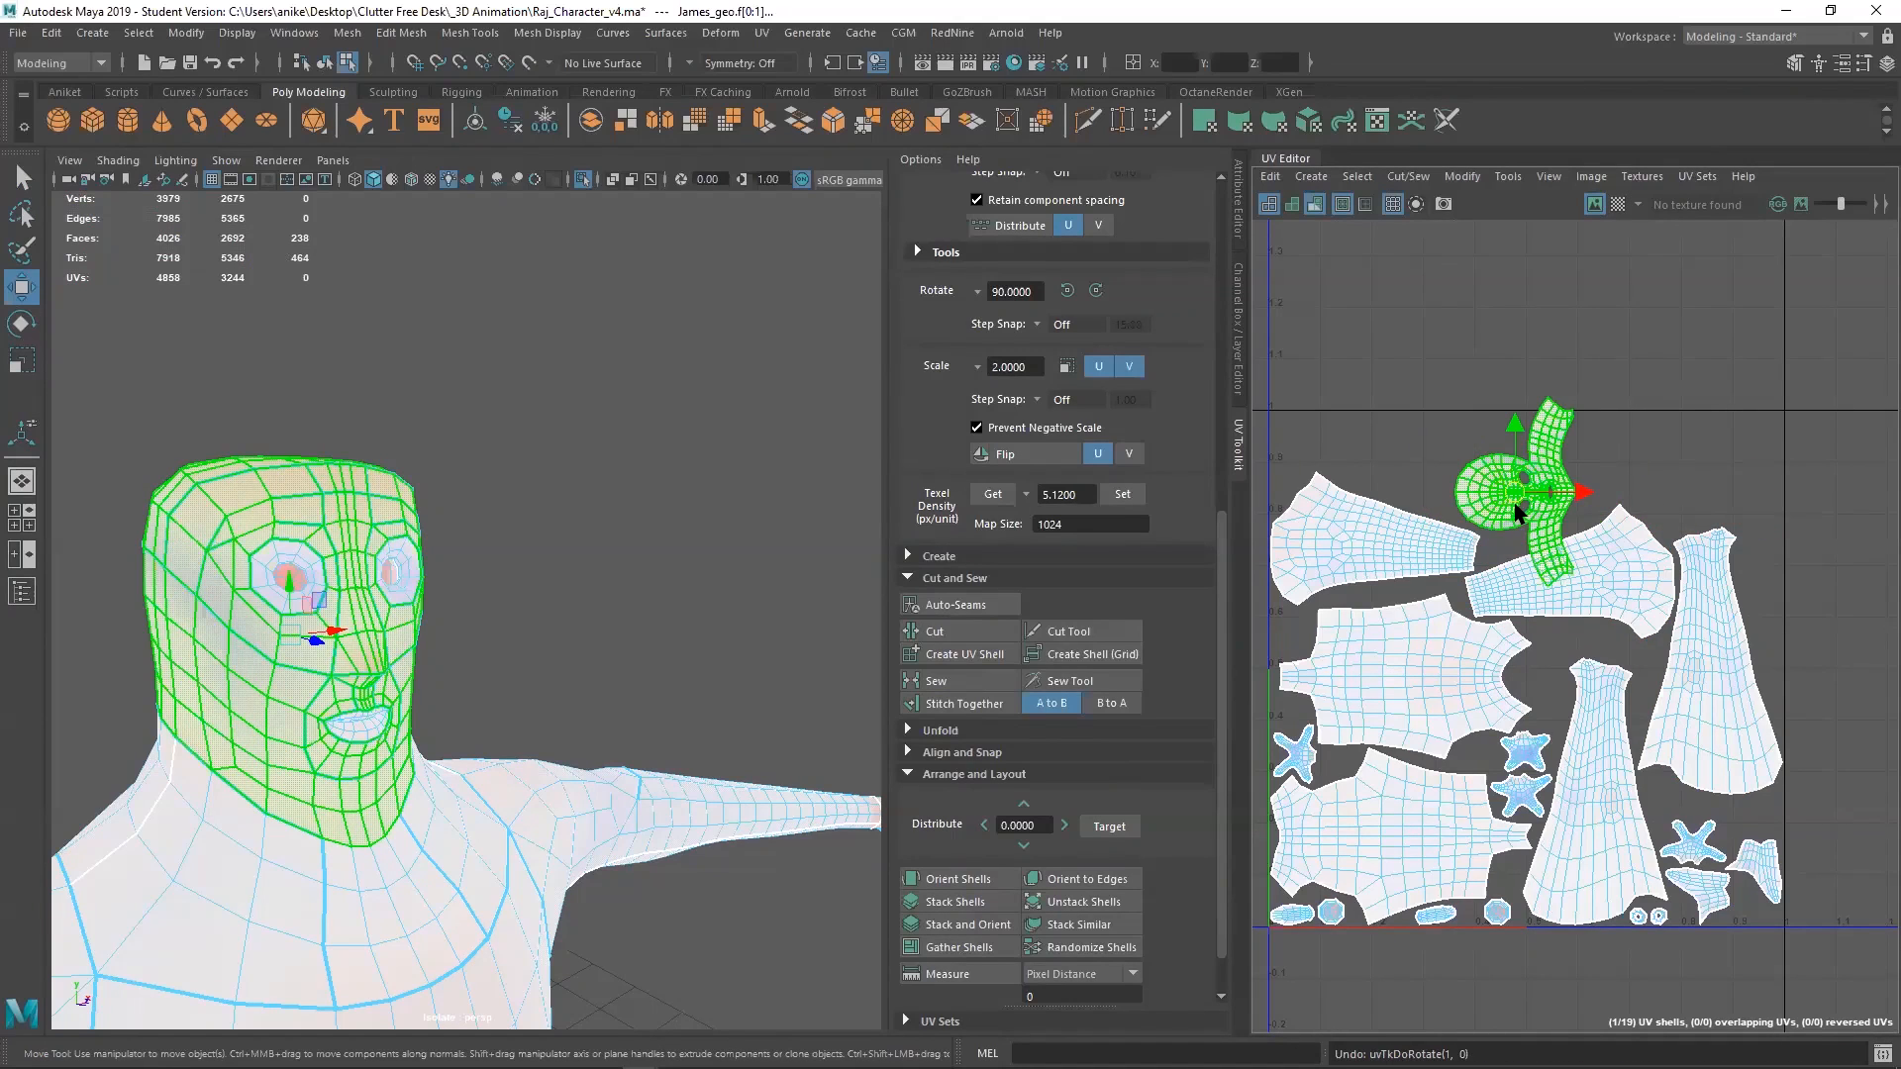
Select all UV shells in the tile and rotate the whole layout 180 degrees clockwise in two 90-degree turns
left_click_drag(1260, 395, 1834, 953)
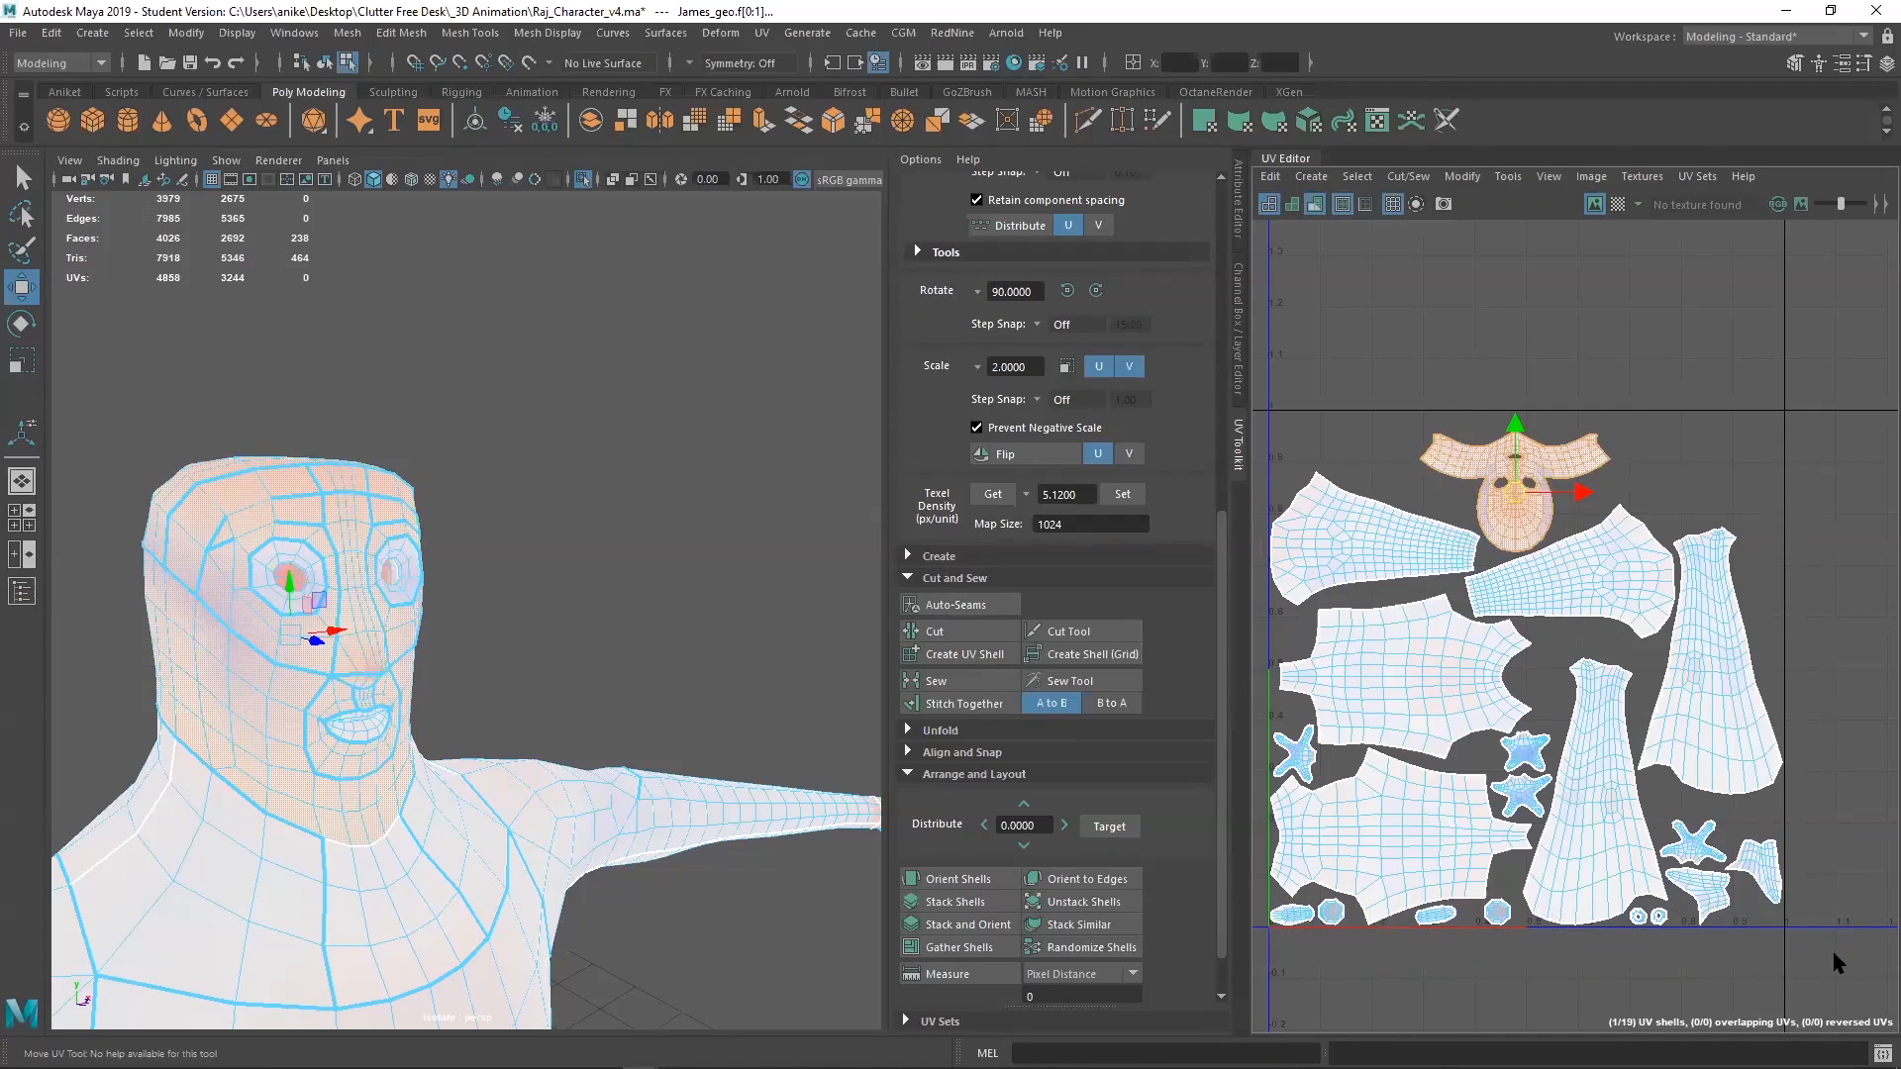
left_click(1096, 290)
left_click(1096, 290)
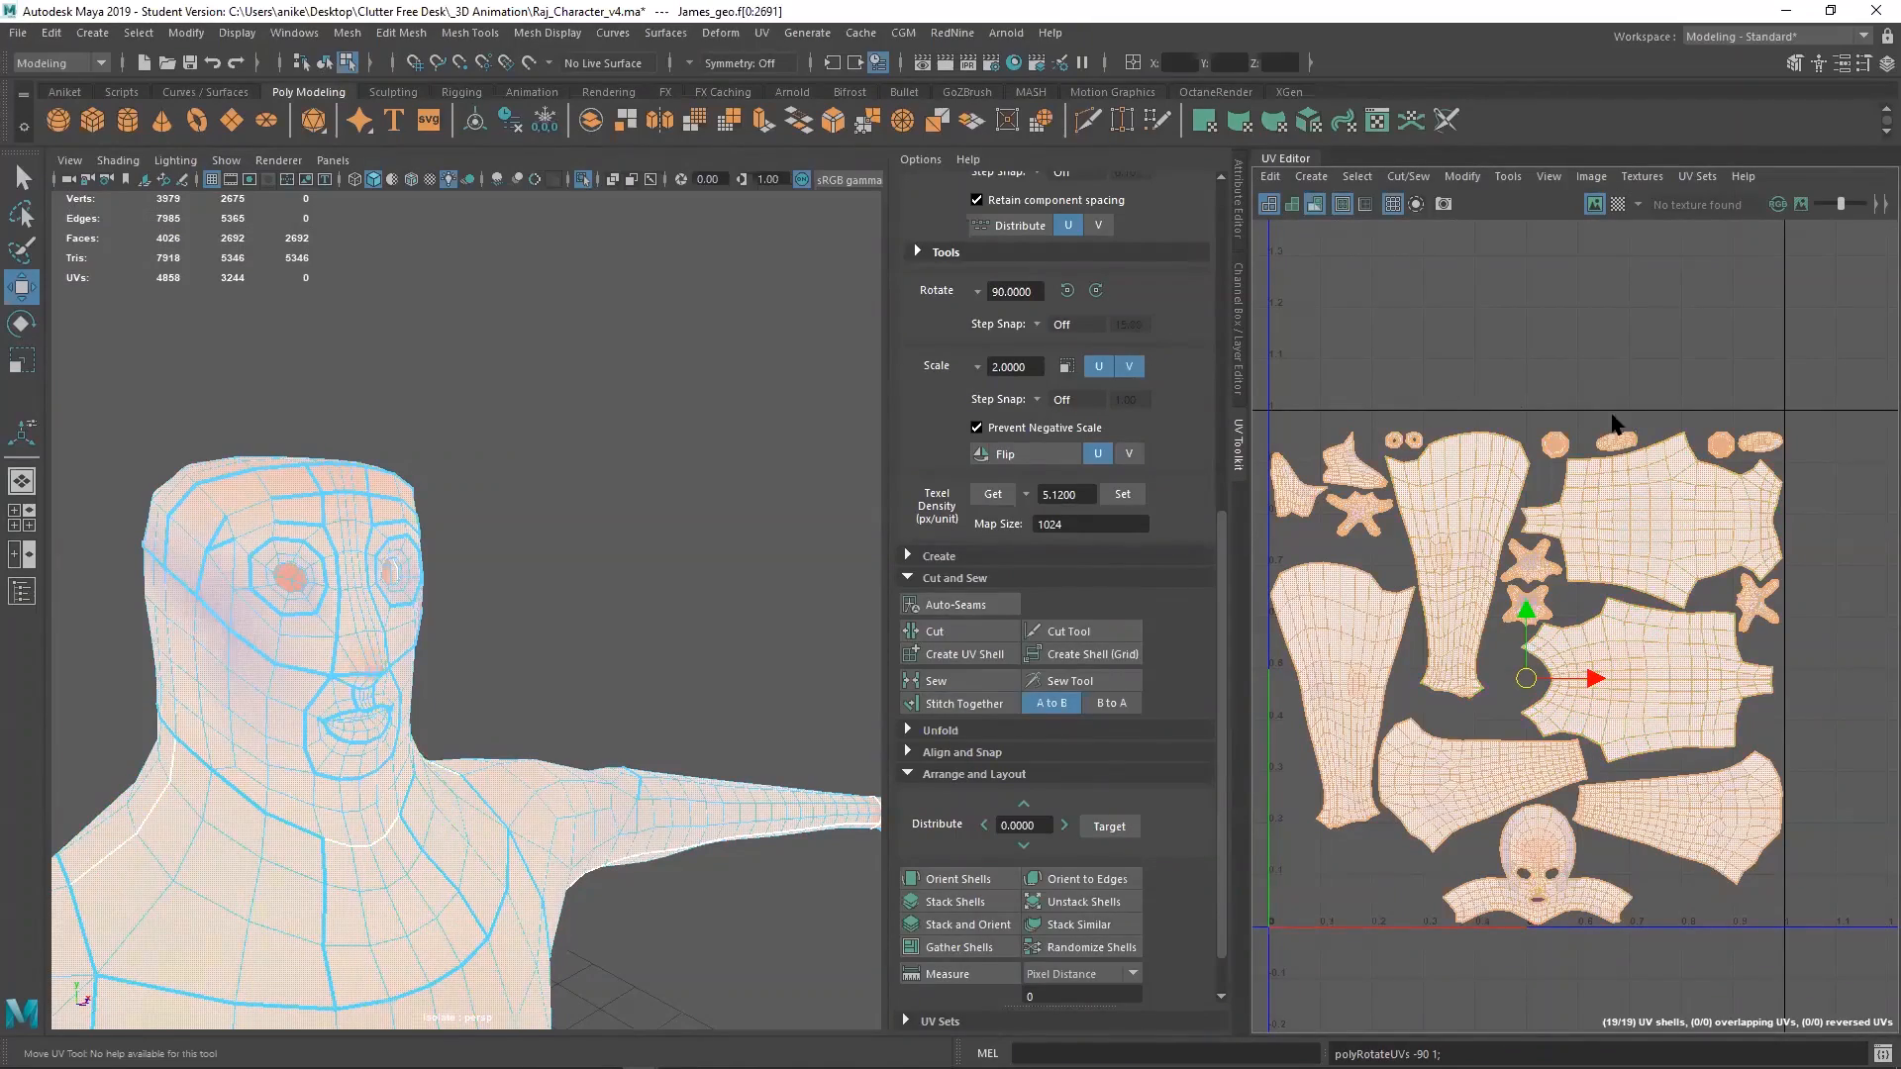
Display the checker map on the full character, deselect the UV shells, and inspect the pattern on the body from the side
scroll(232, 619, "down", 5)
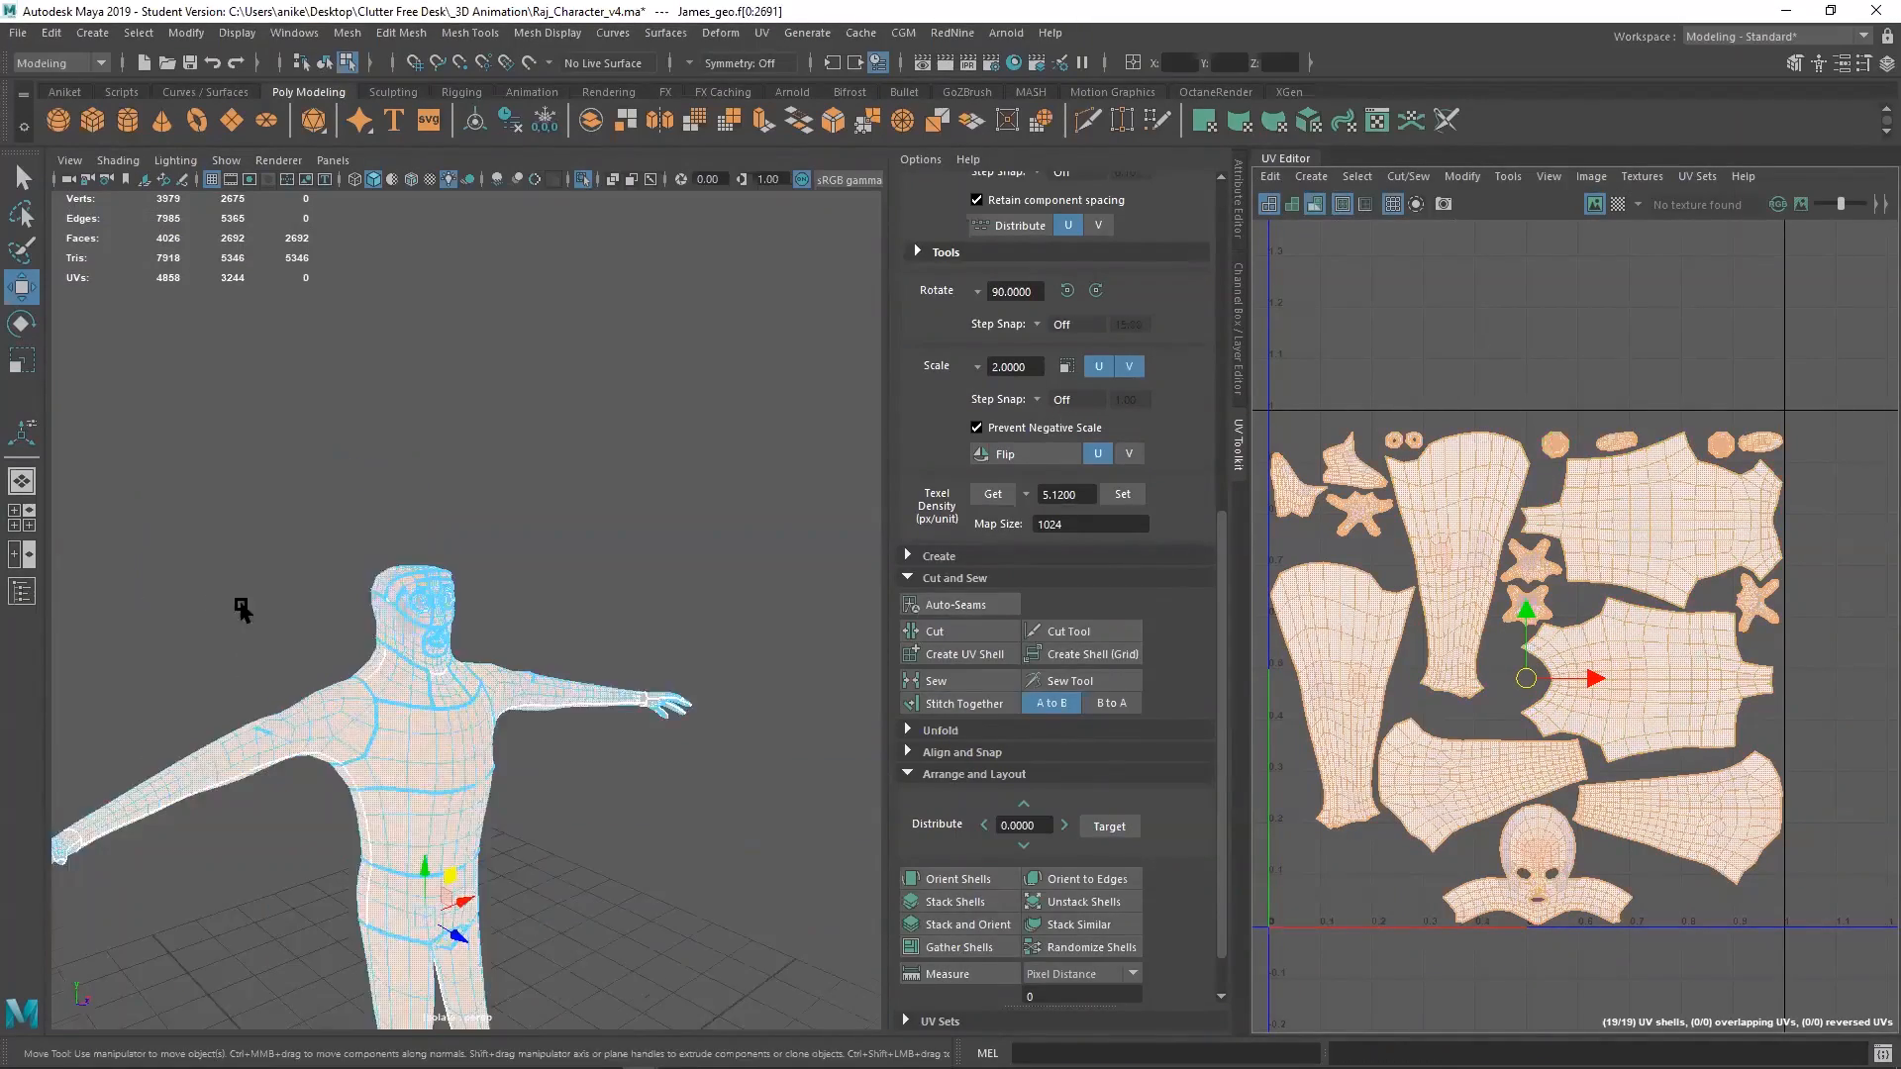
middle_click_drag(484, 666, 497, 530, "alt")
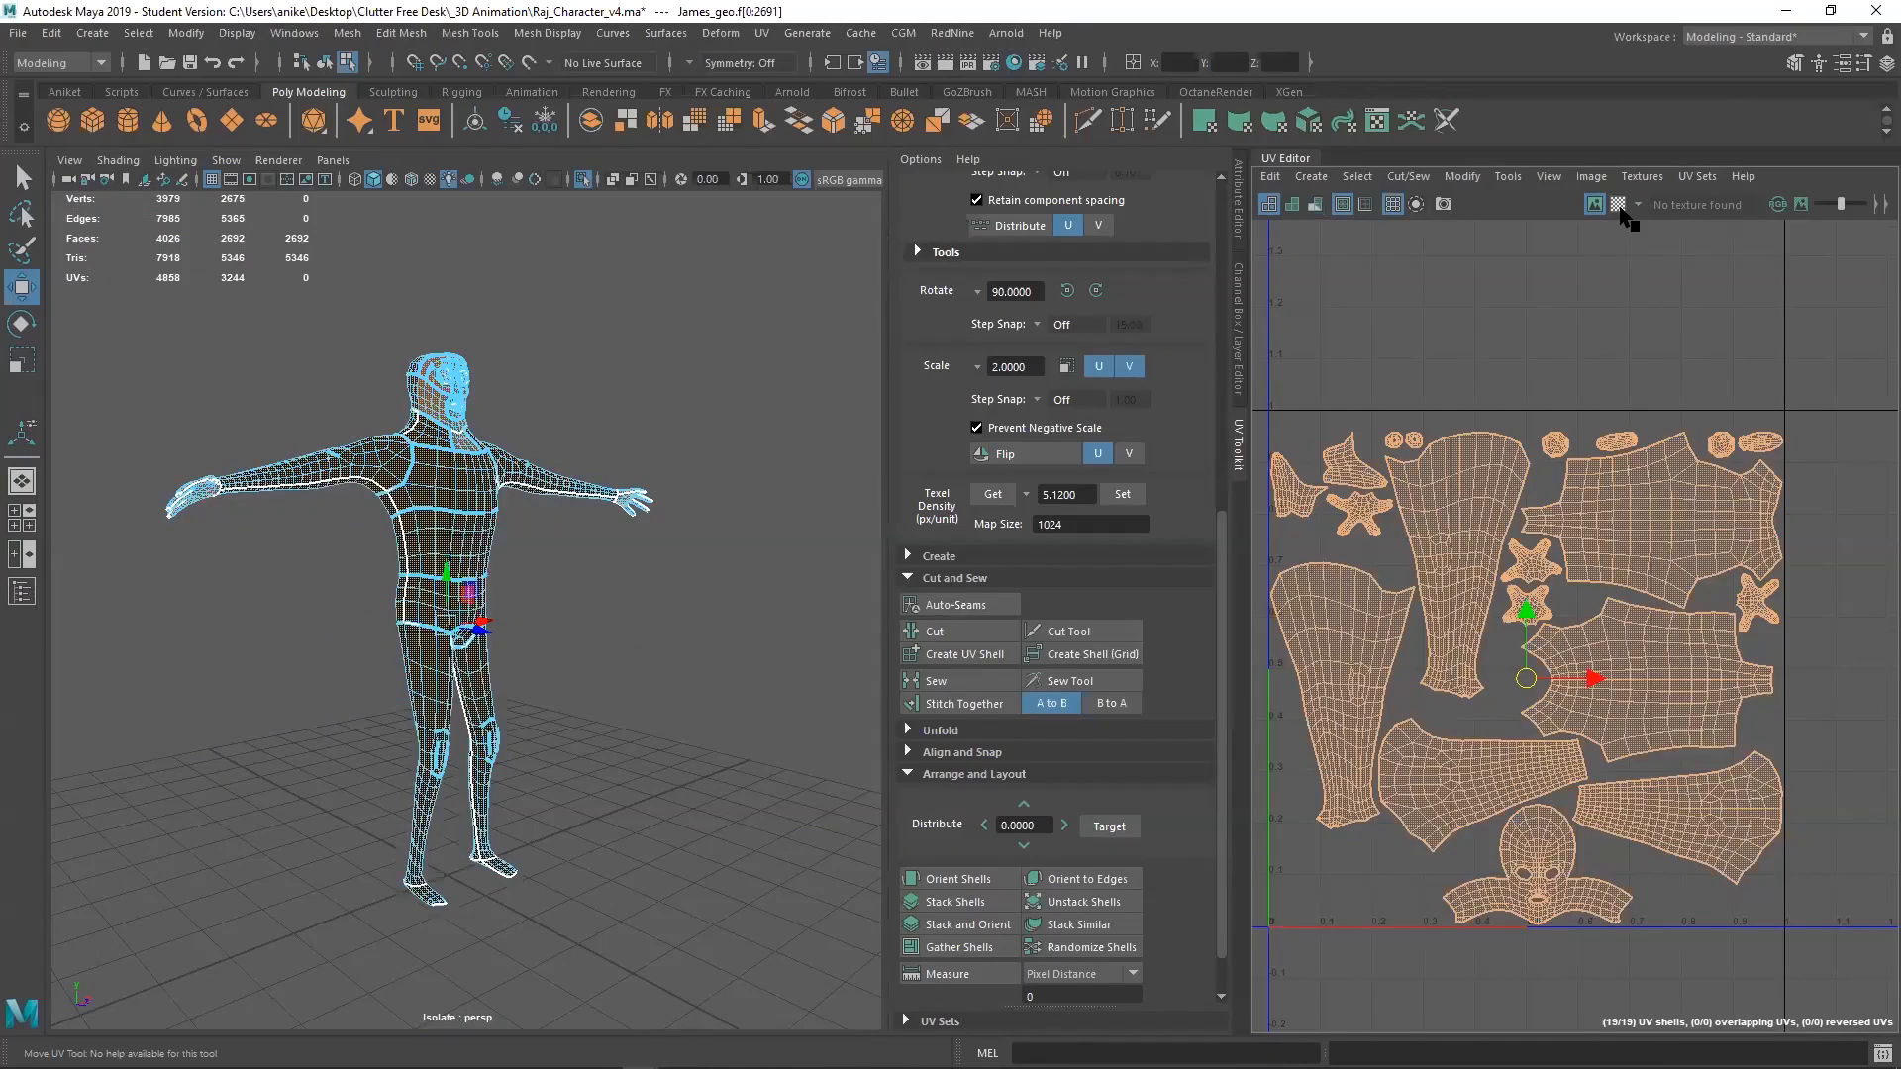
left_click(1617, 204)
left_click(519, 614)
left_click_drag(519, 614, 686, 662, "alt")
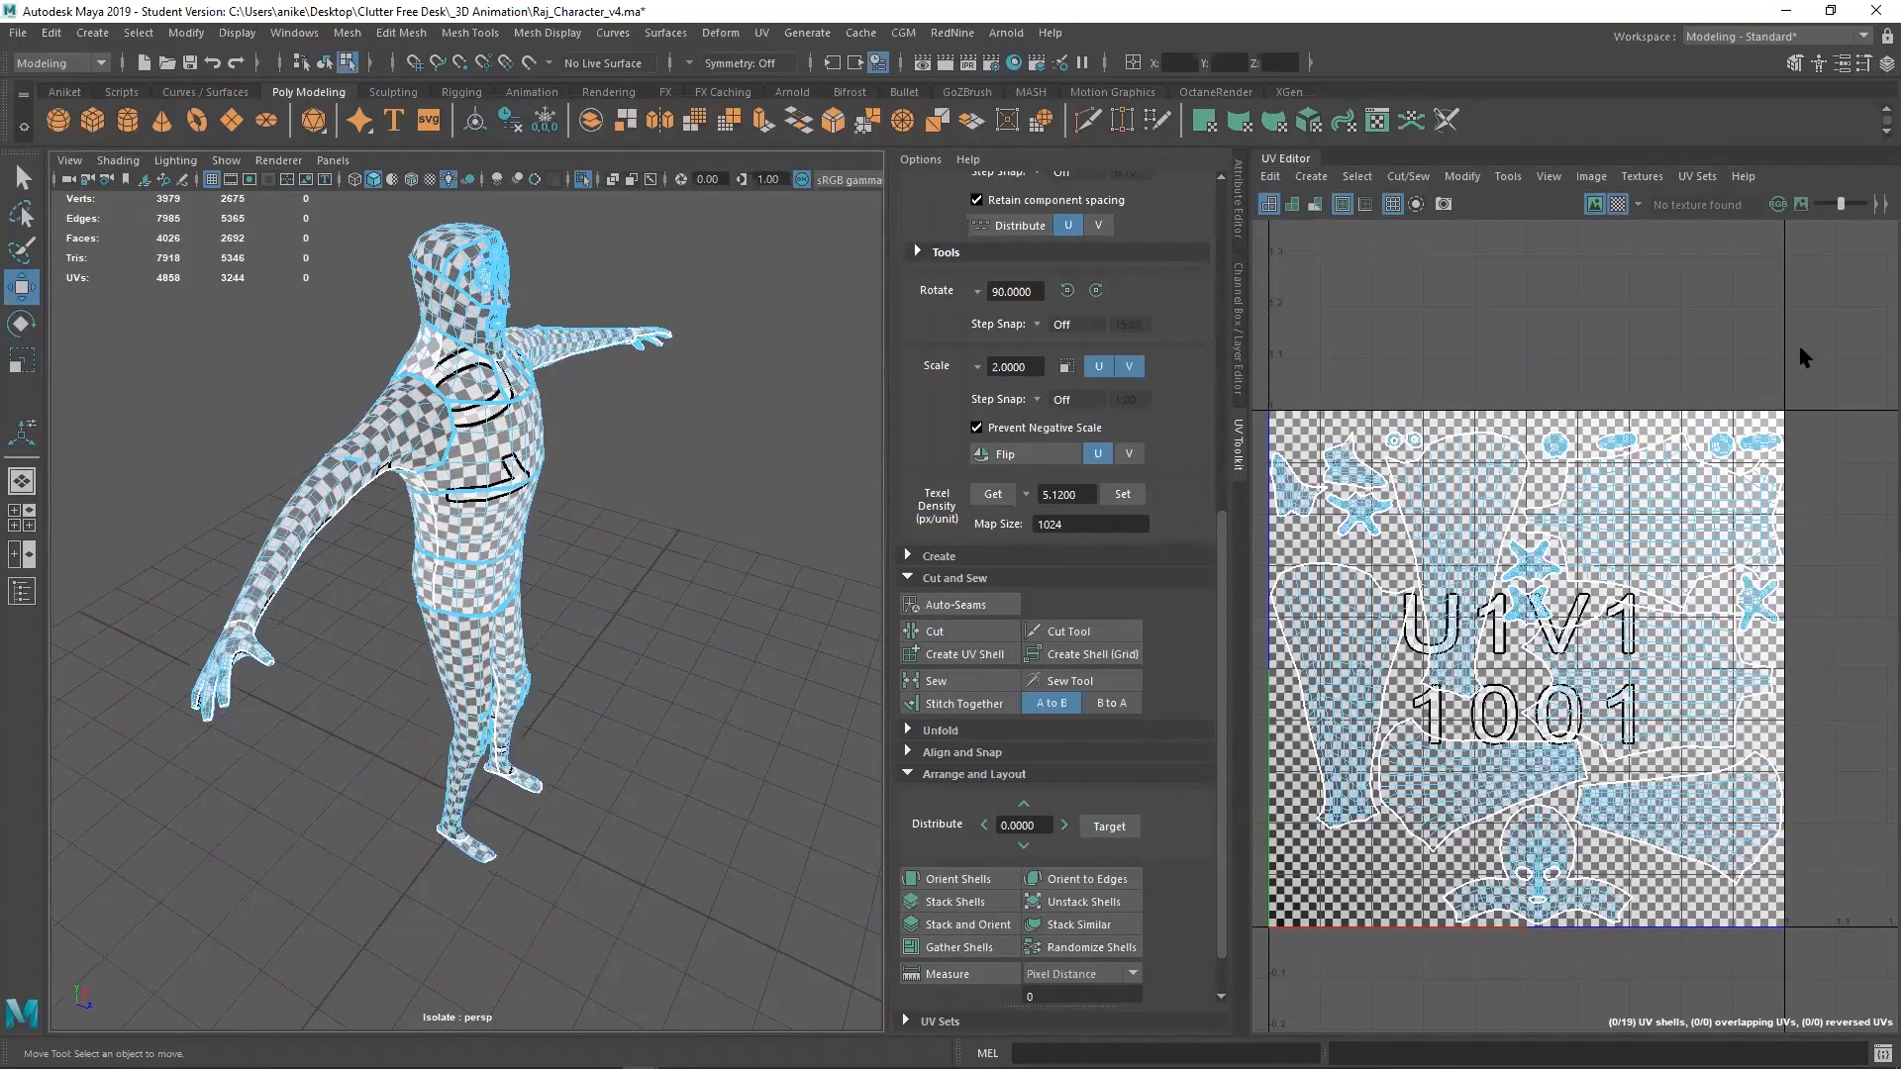